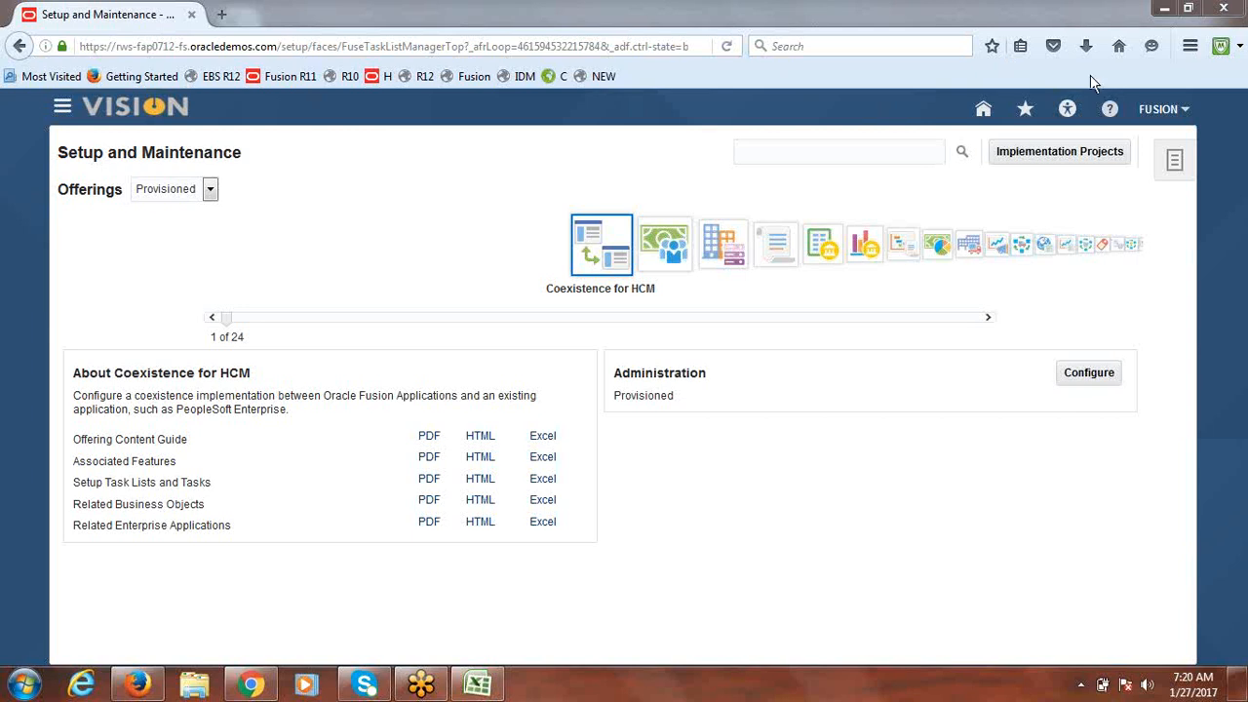
Step: In the class notes workbook, narrow column A and fill B3:B15 with 'Done' for steps 1–13
left_click(478, 684)
left_click(133, 228)
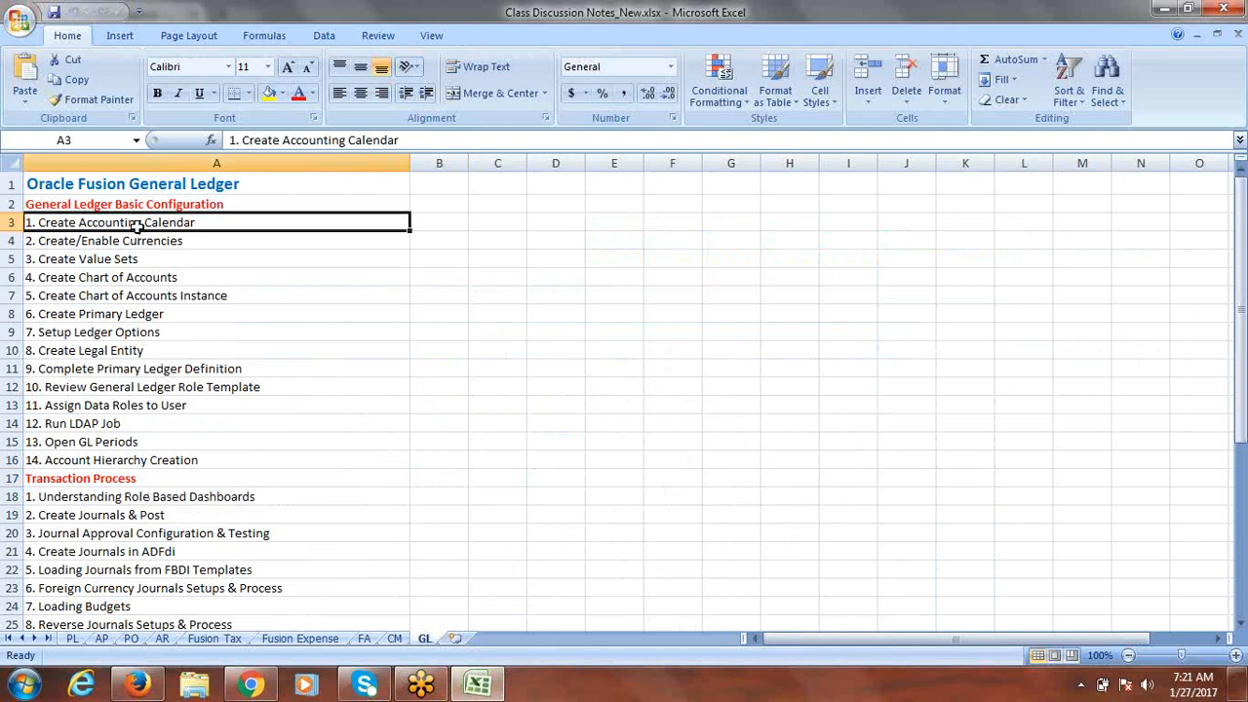
left_click_drag(410, 166, 307, 173)
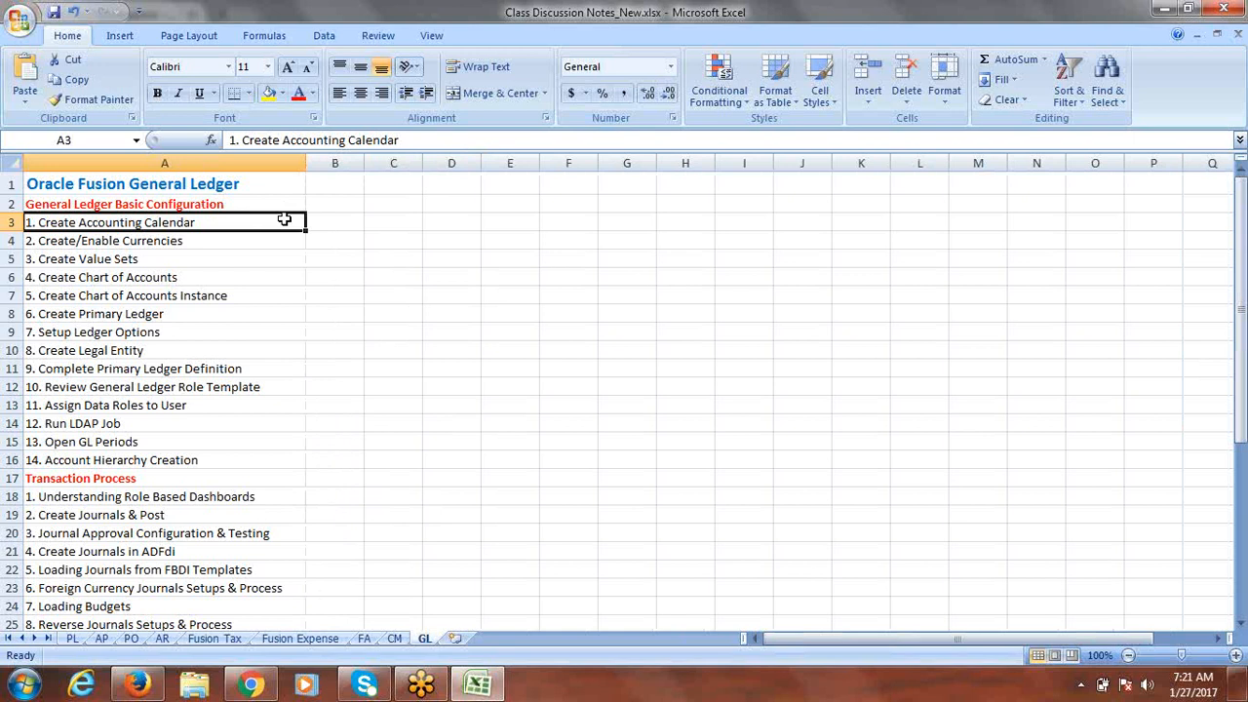
left_click(325, 220)
type("Done")
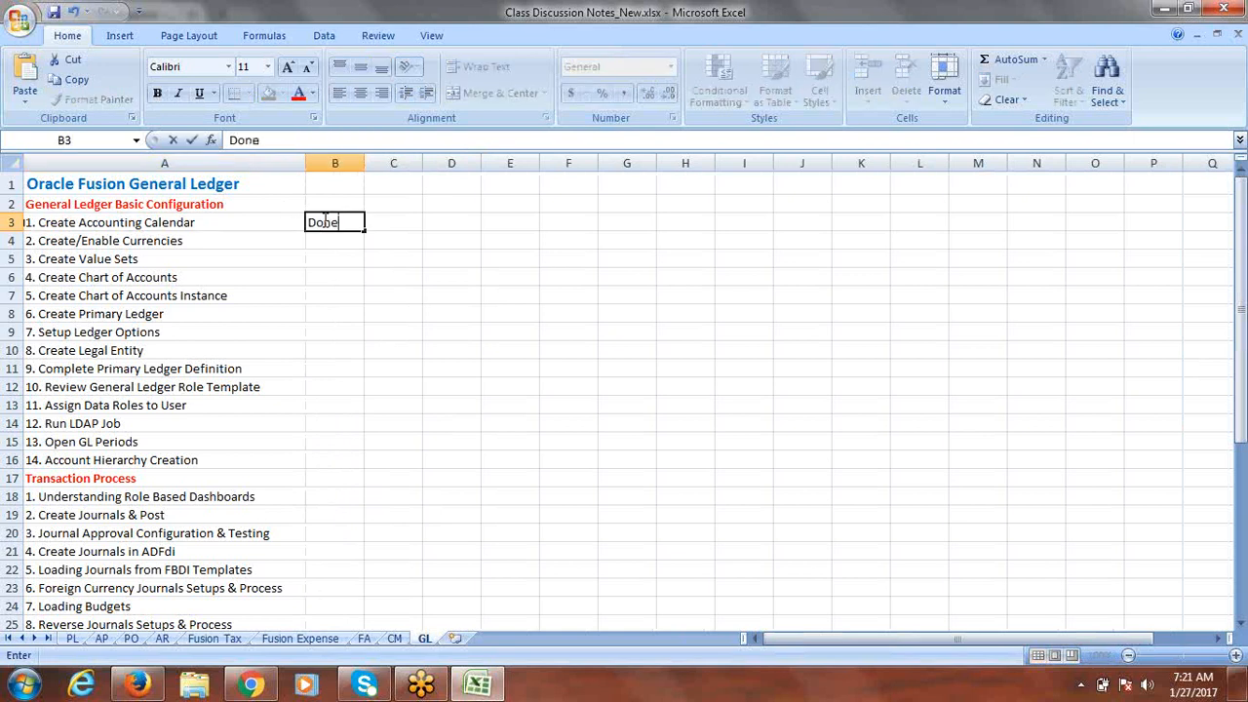
left_click_drag(363, 232, 346, 447)
left_click(160, 462)
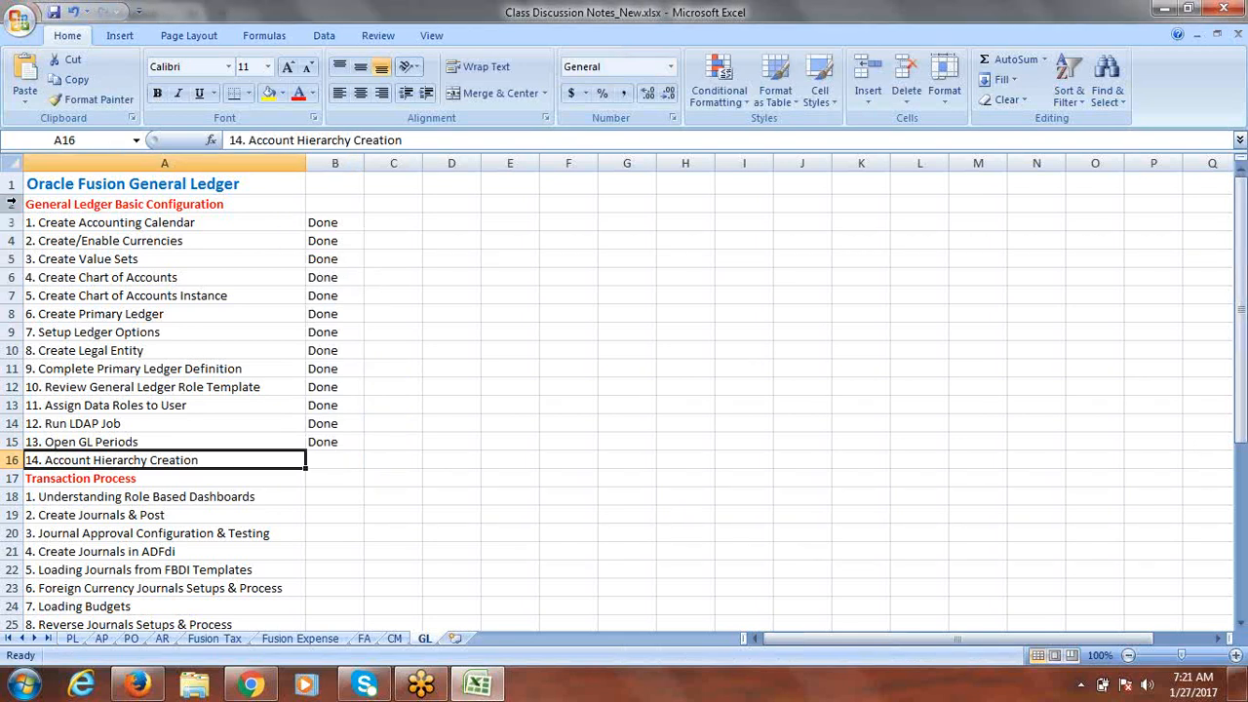
Step: Set the whole GL sheet's font size to 16
left_click(16, 163)
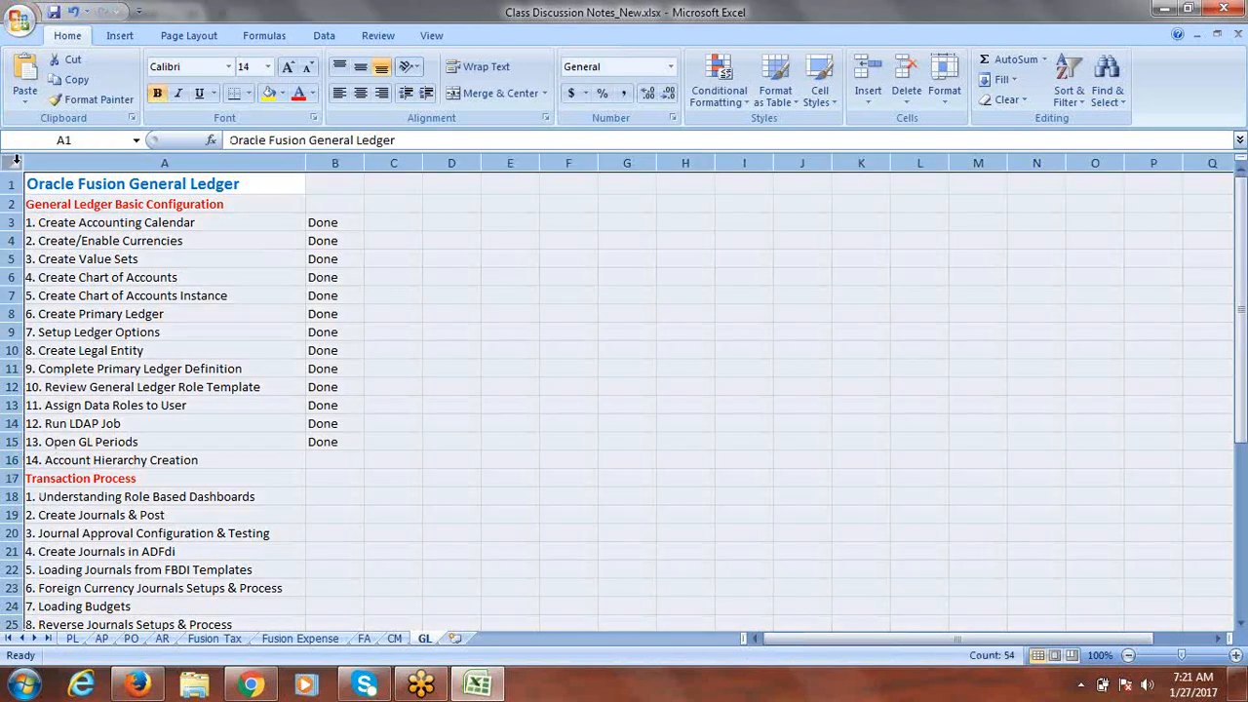
left_click(267, 66)
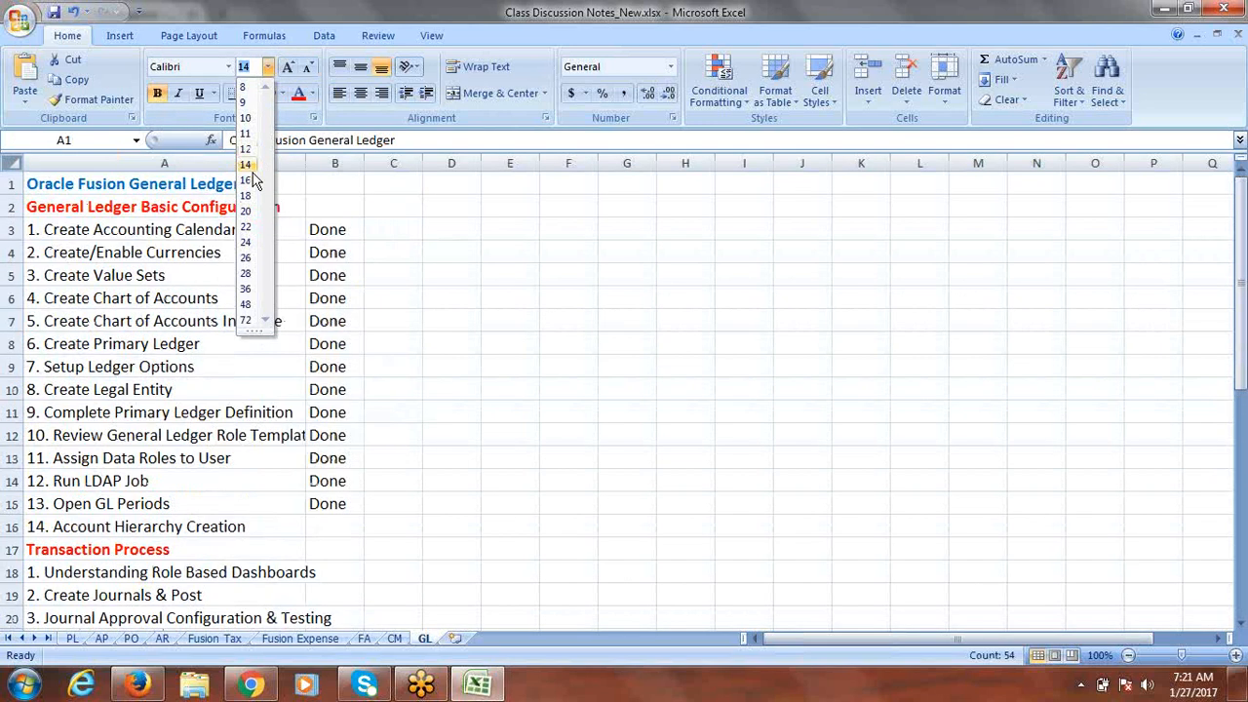
left_click(245, 180)
left_click(777, 400)
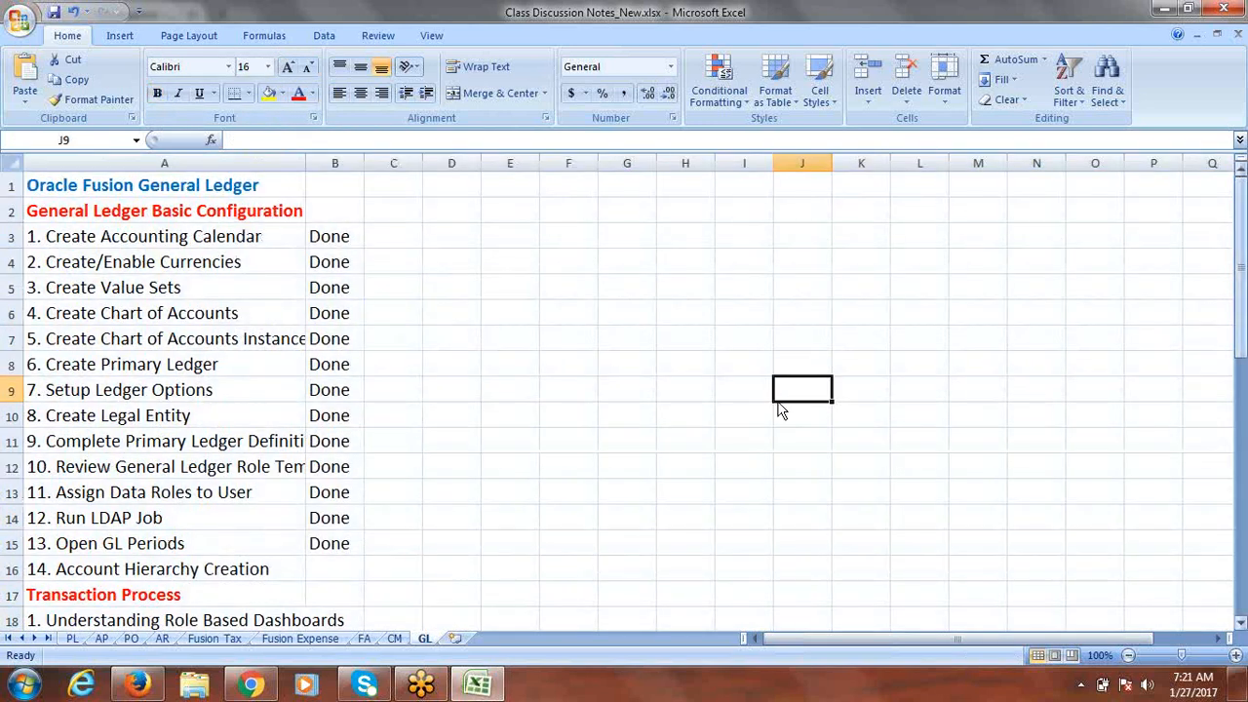
left_click_drag(1245, 280, 1241, 416)
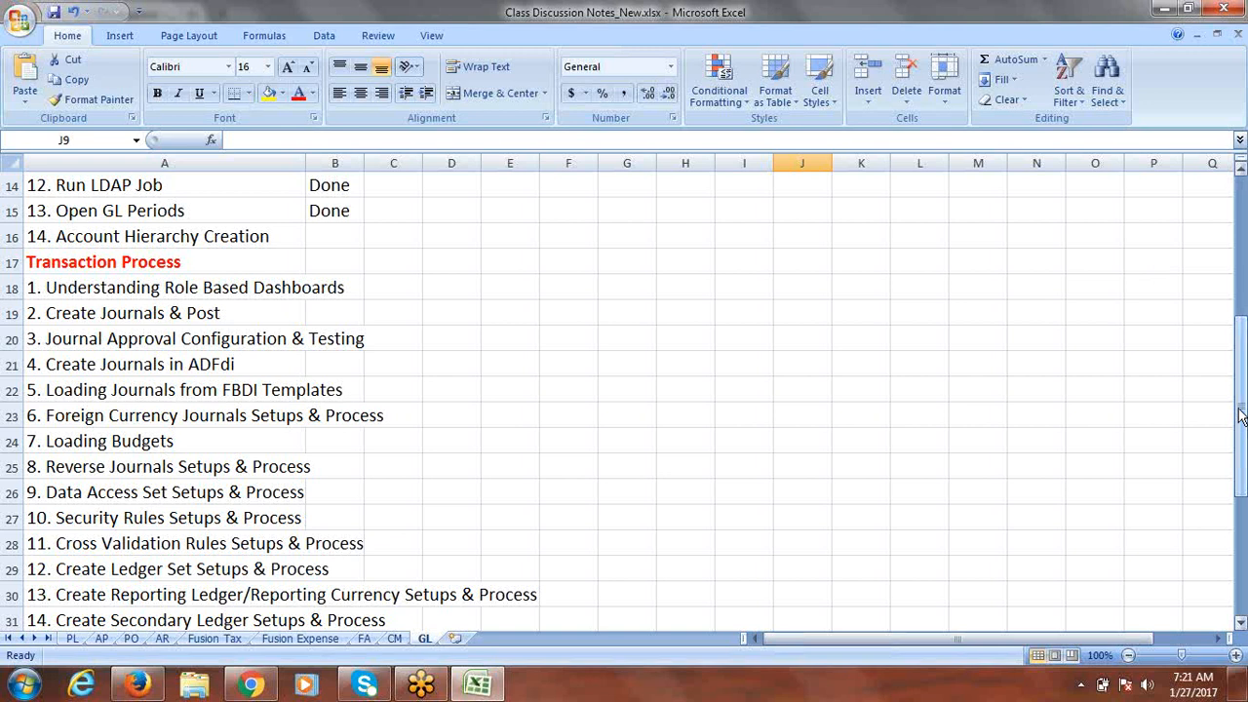
left_click(152, 291)
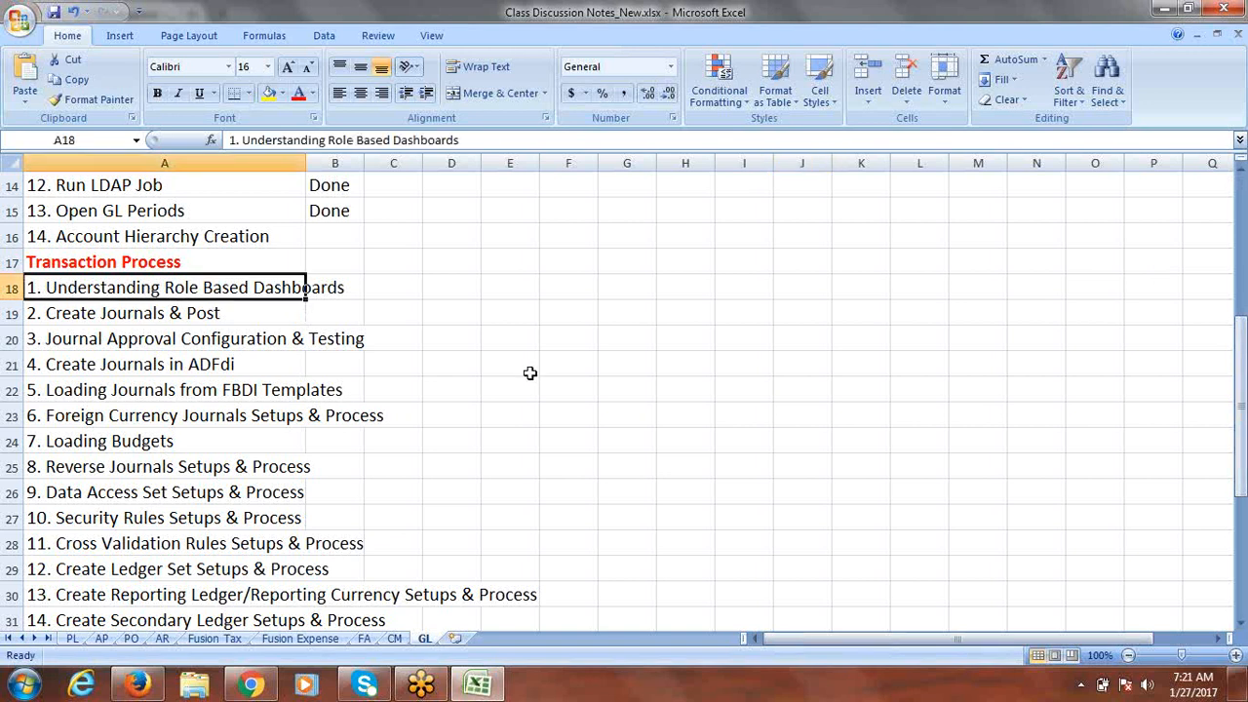
left_click(1161, 13)
left_click(1158, 20)
left_click(1084, 329)
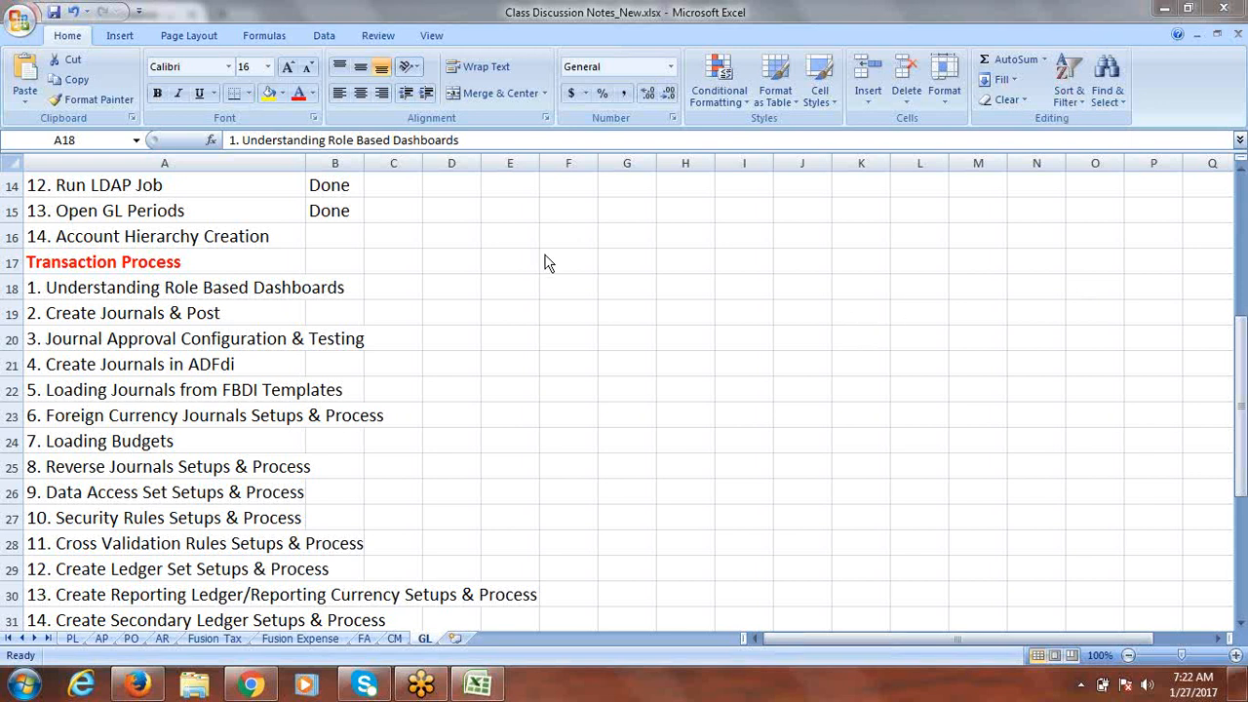
Step: Resize column A to a moderate width, then return to Oracle's Setup and Maintenance page
double_click(304, 163)
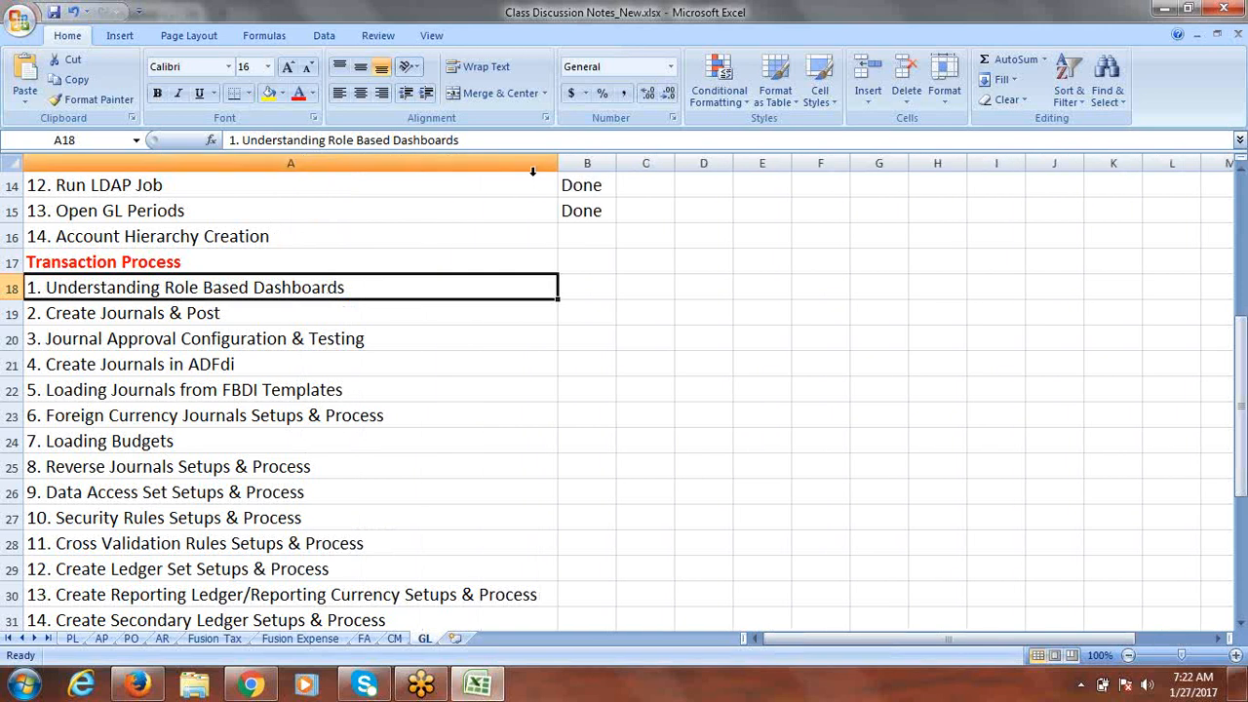
left_click_drag(558, 166, 403, 179)
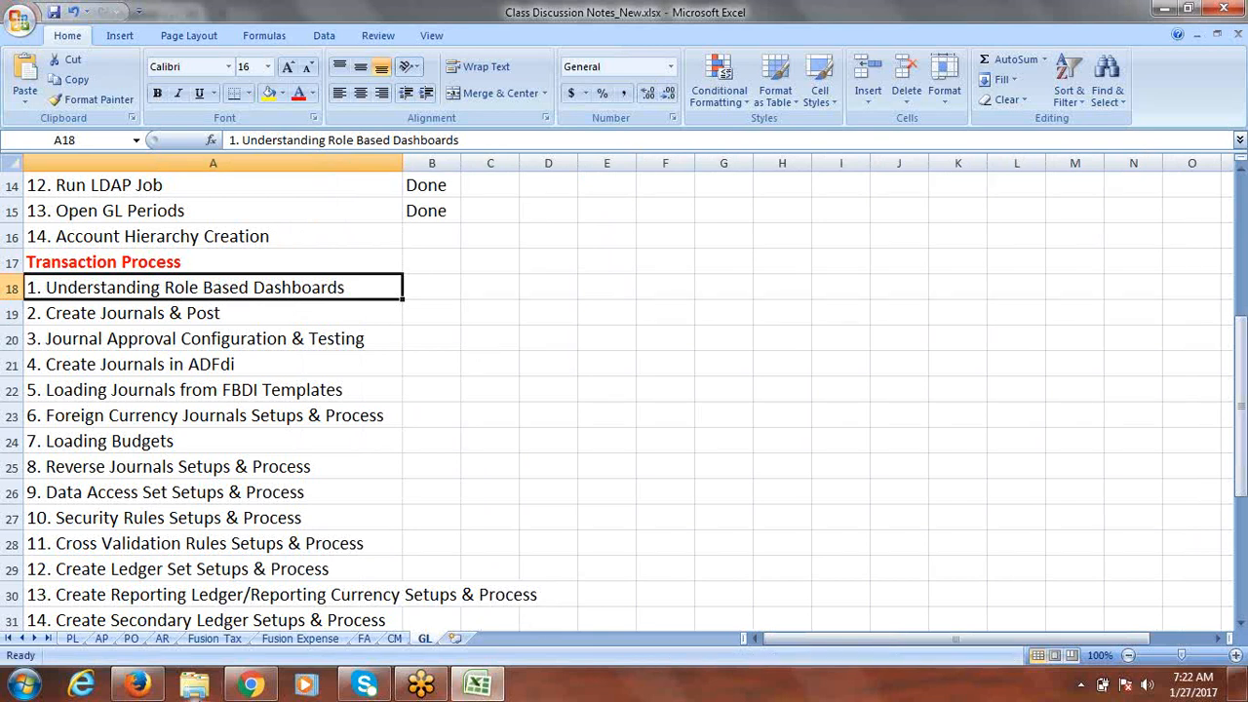
left_click(136, 685)
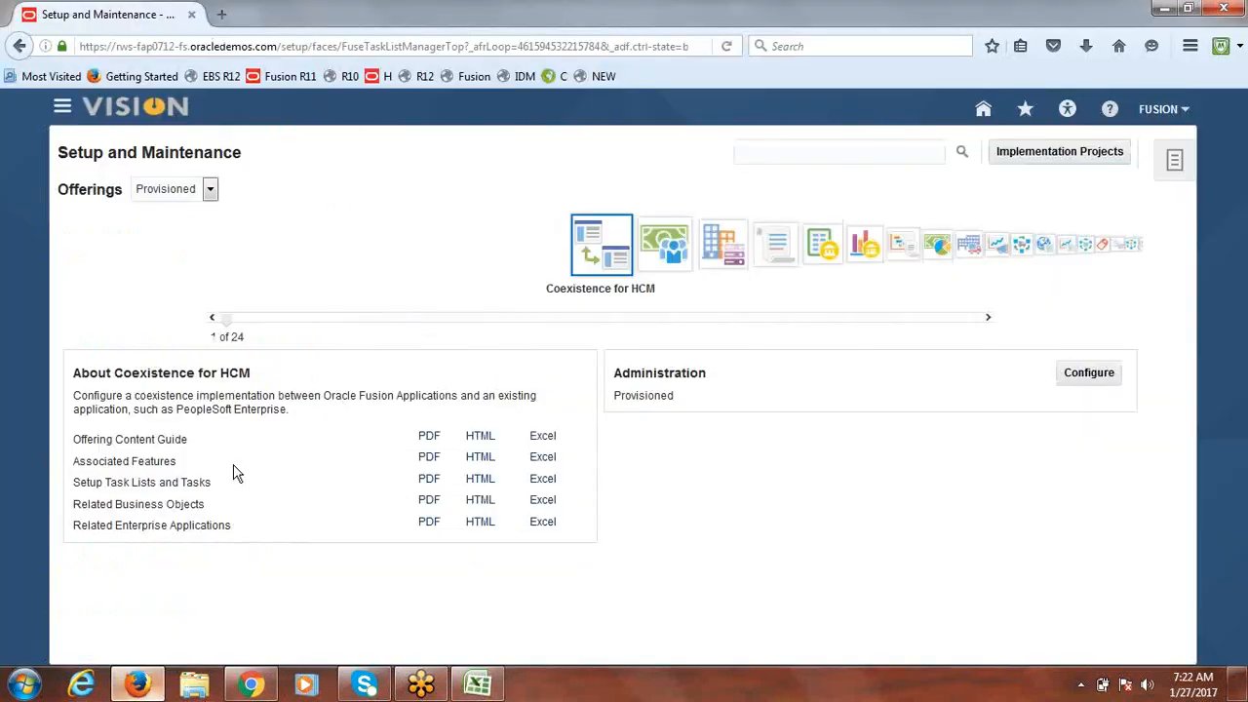
Step: Open General Accounting Dashboard from the Navigator's General Accounting work areas
left_click(62, 108)
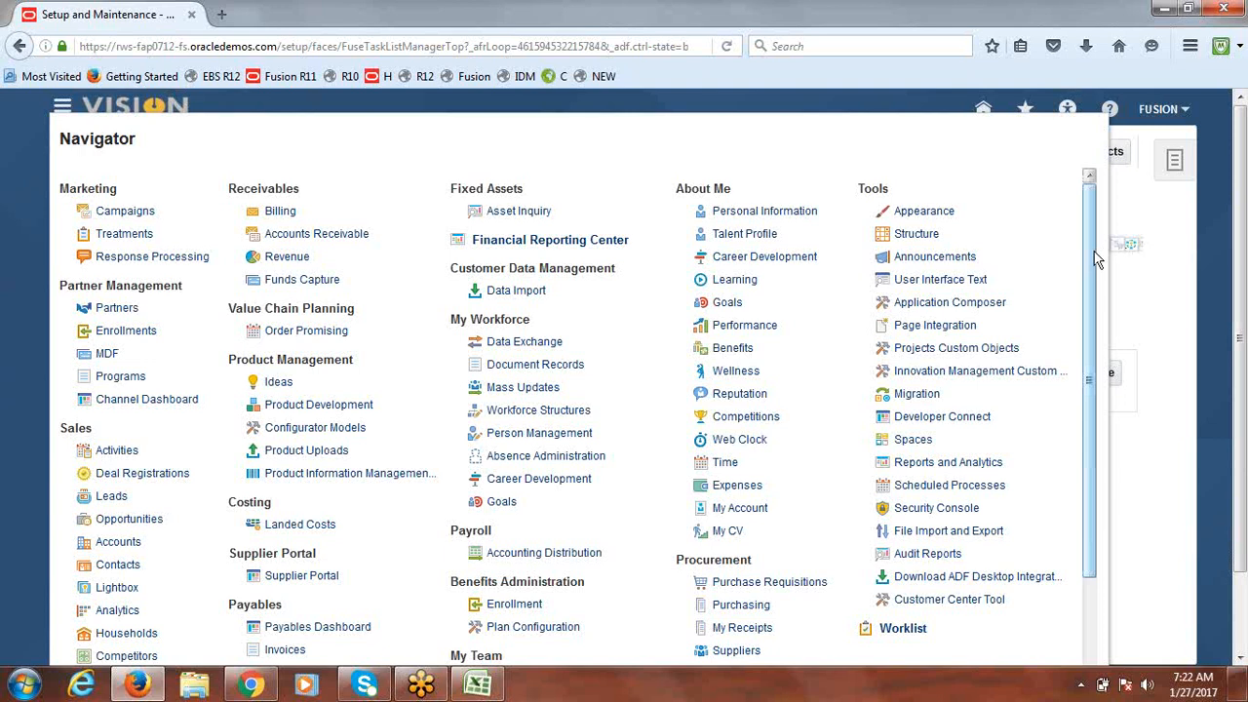
left_click_drag(1094, 258, 1112, 450)
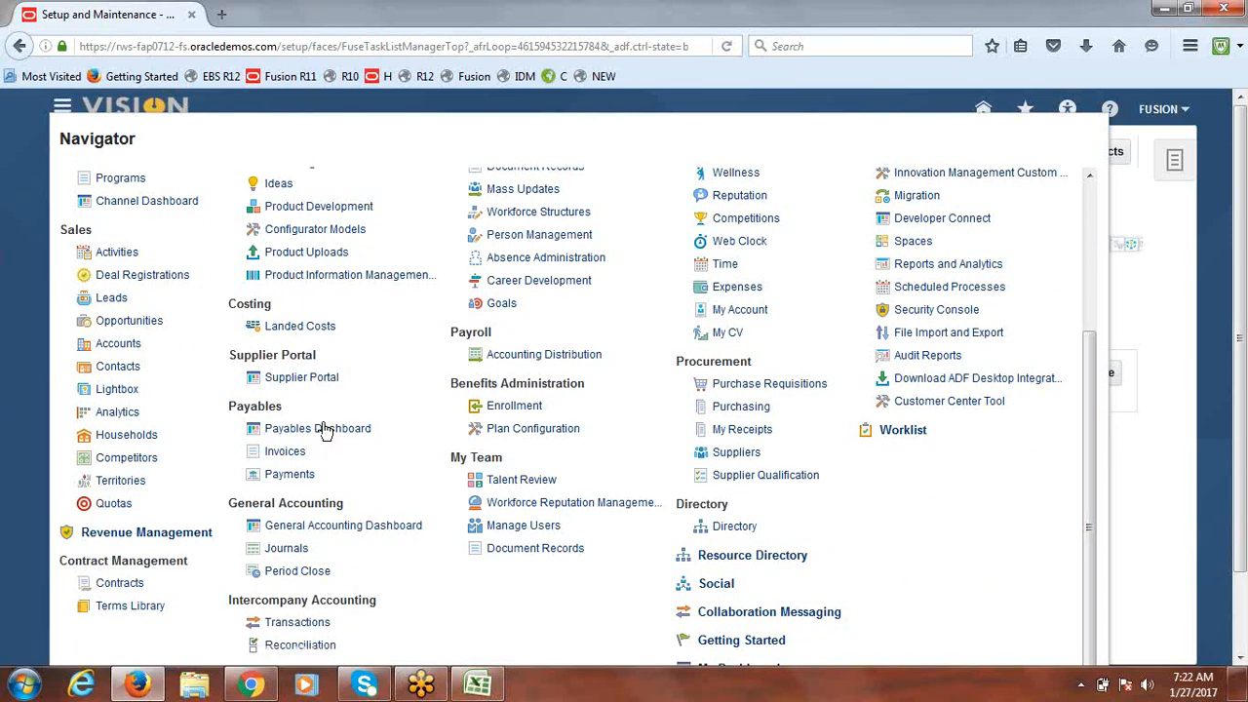
left_click(359, 527)
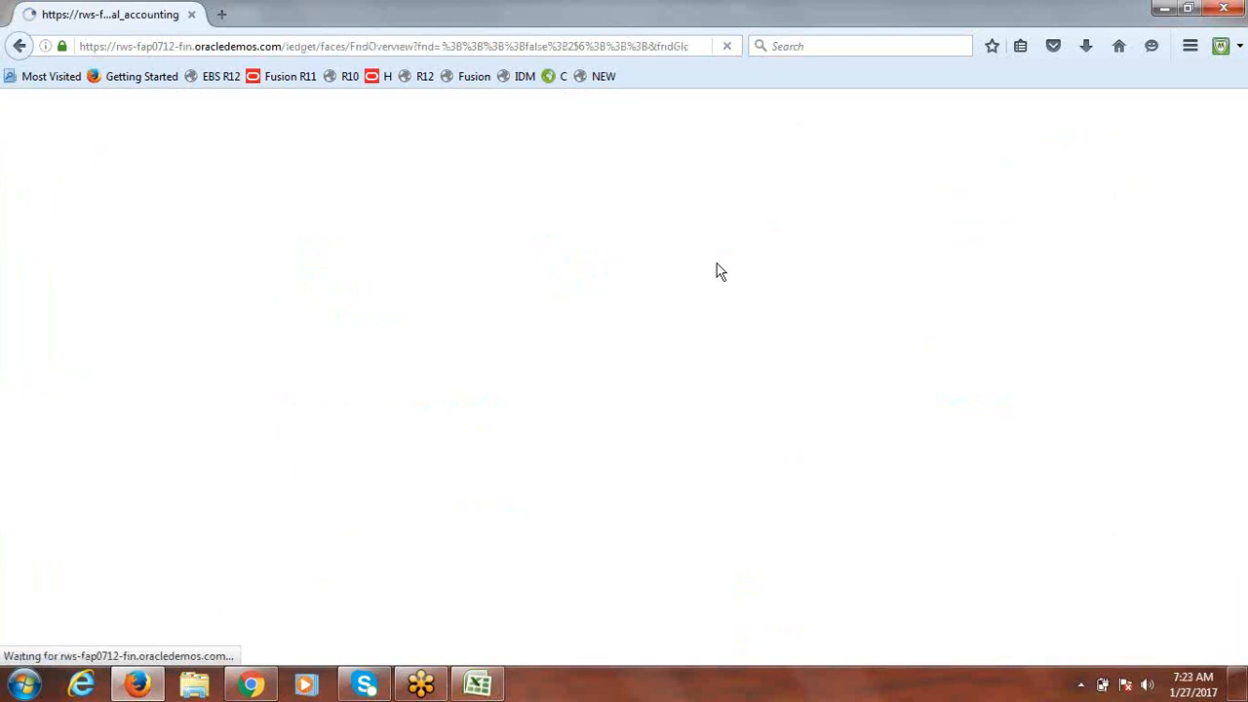
Step: Dismiss the volume popup and scroll the loaded dashboard down to its empty Journals region
left_click(1147, 686)
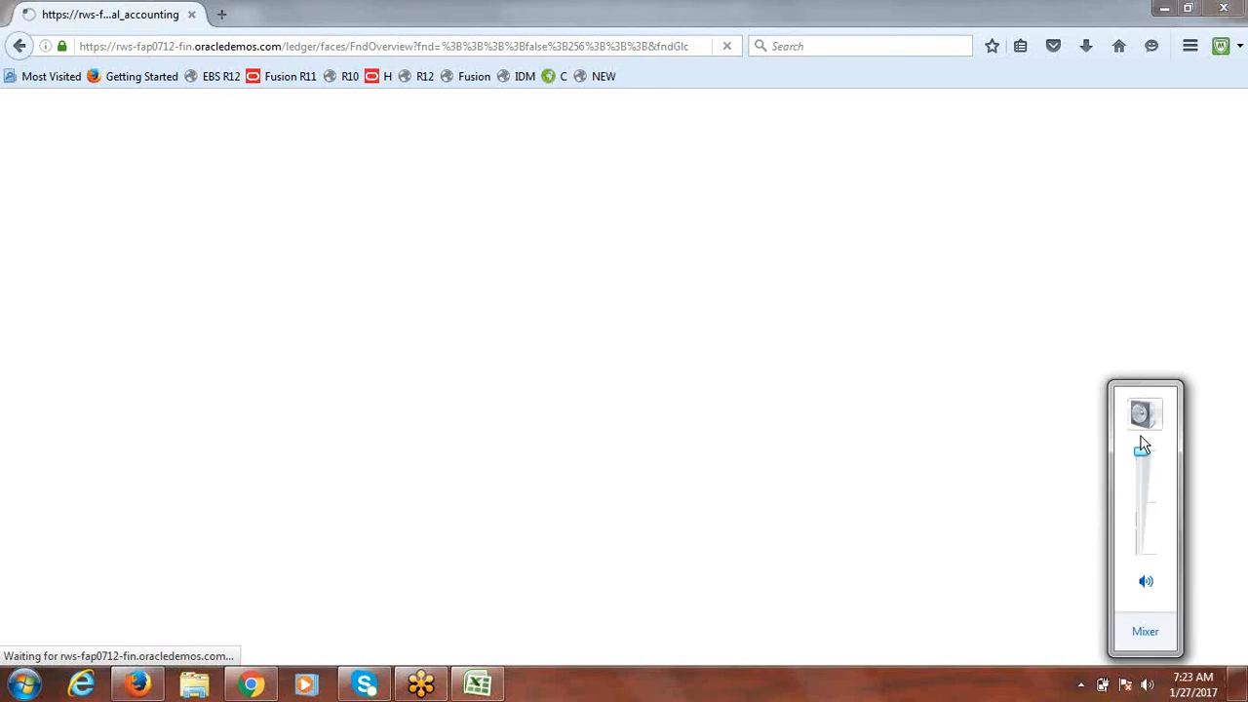
left_click(757, 19)
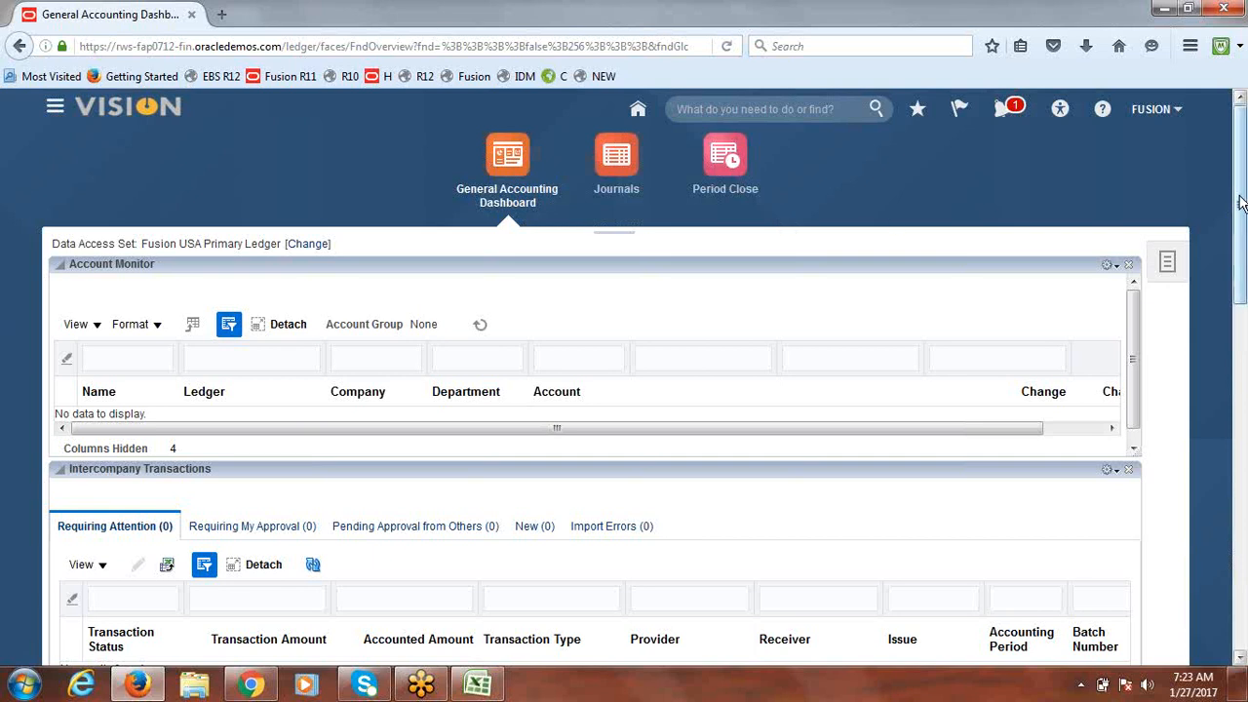
left_click_drag(1242, 204, 1241, 219)
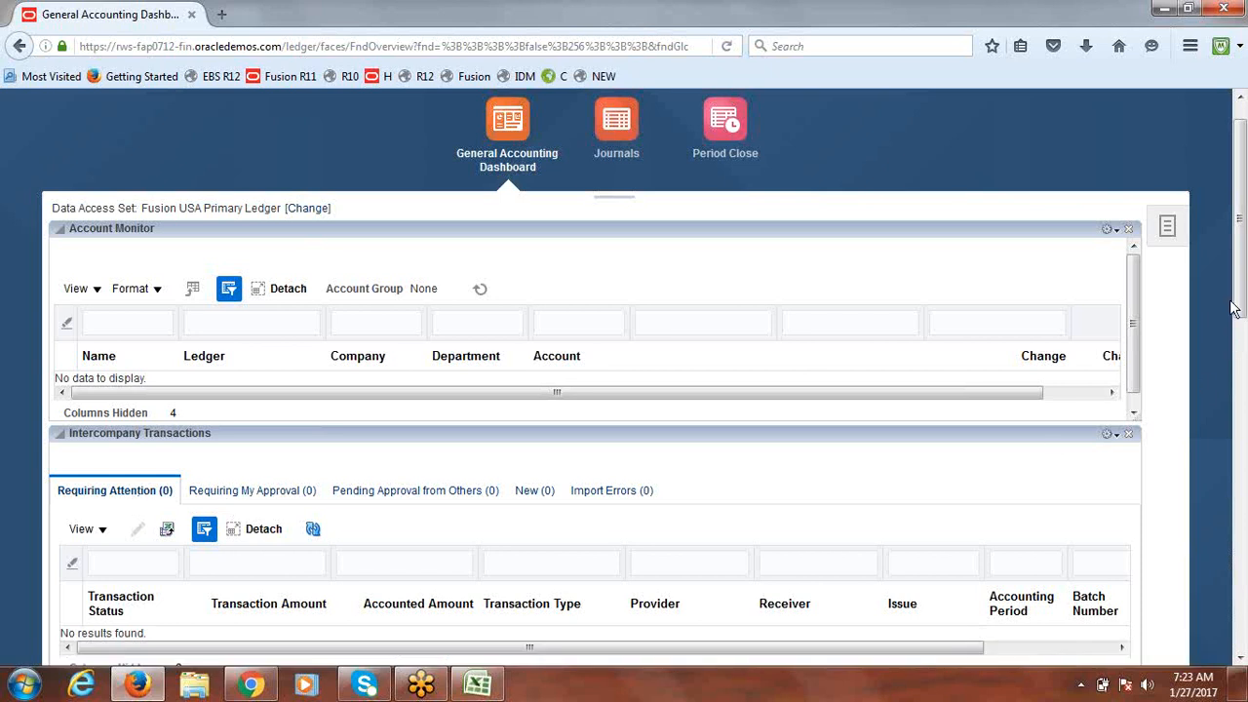
scroll(1243, 302, "down", 3)
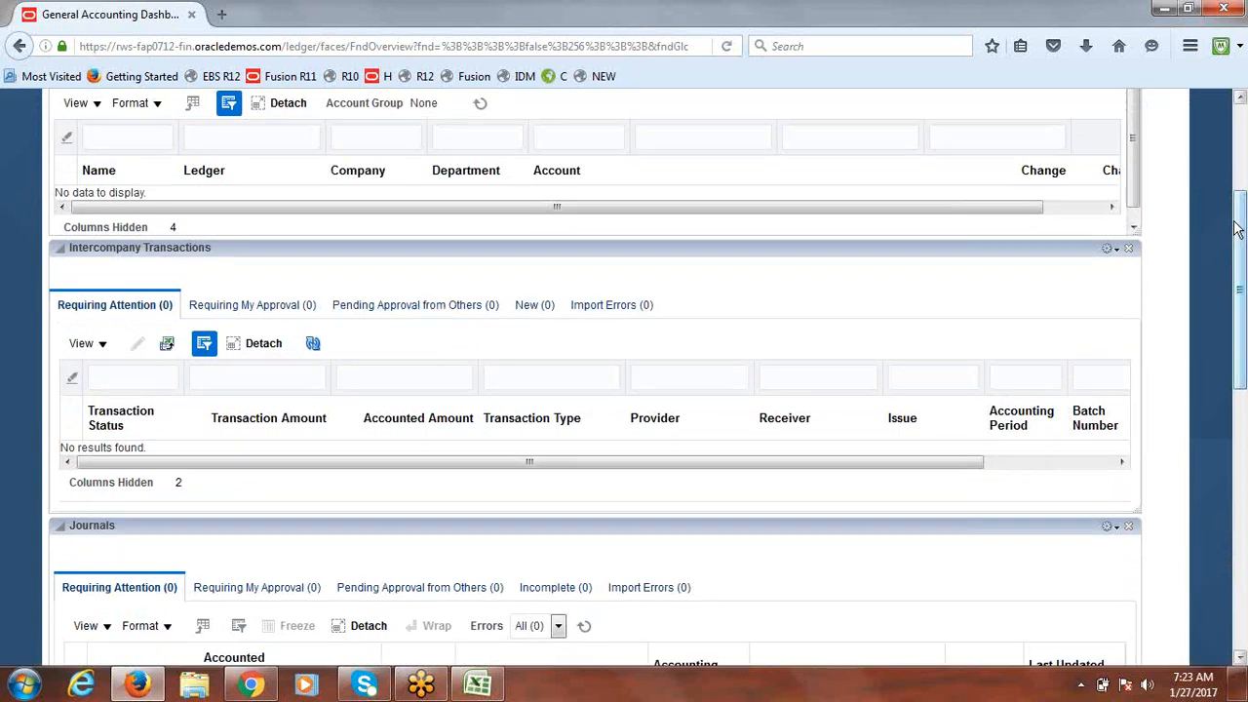
left_click_drag(1243, 224, 1235, 315)
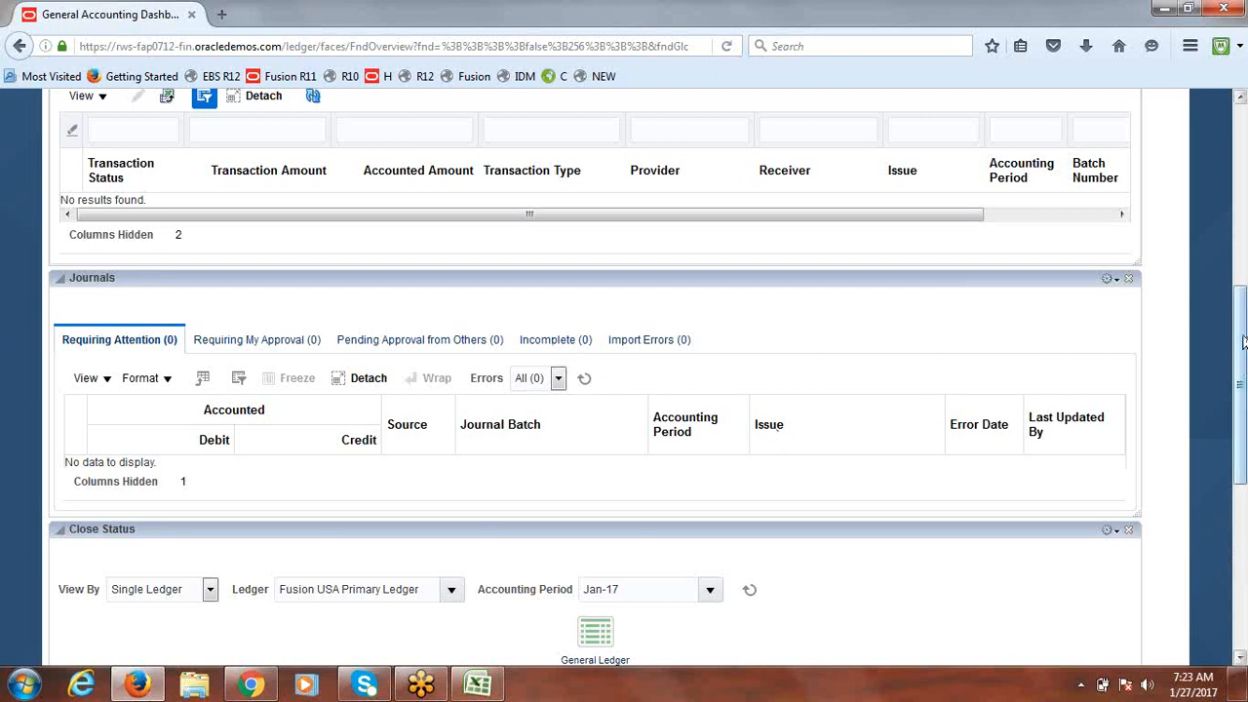
left_click_drag(1243, 341, 1245, 458)
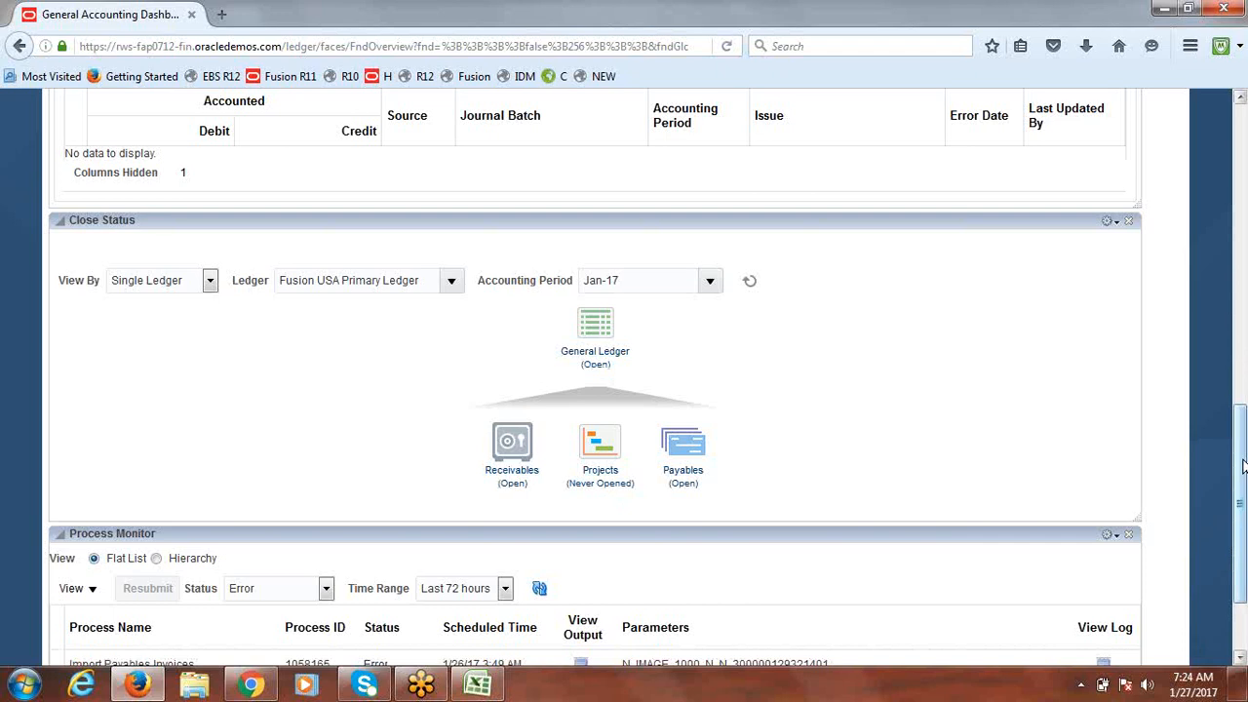
left_click_drag(1243, 467, 1244, 468)
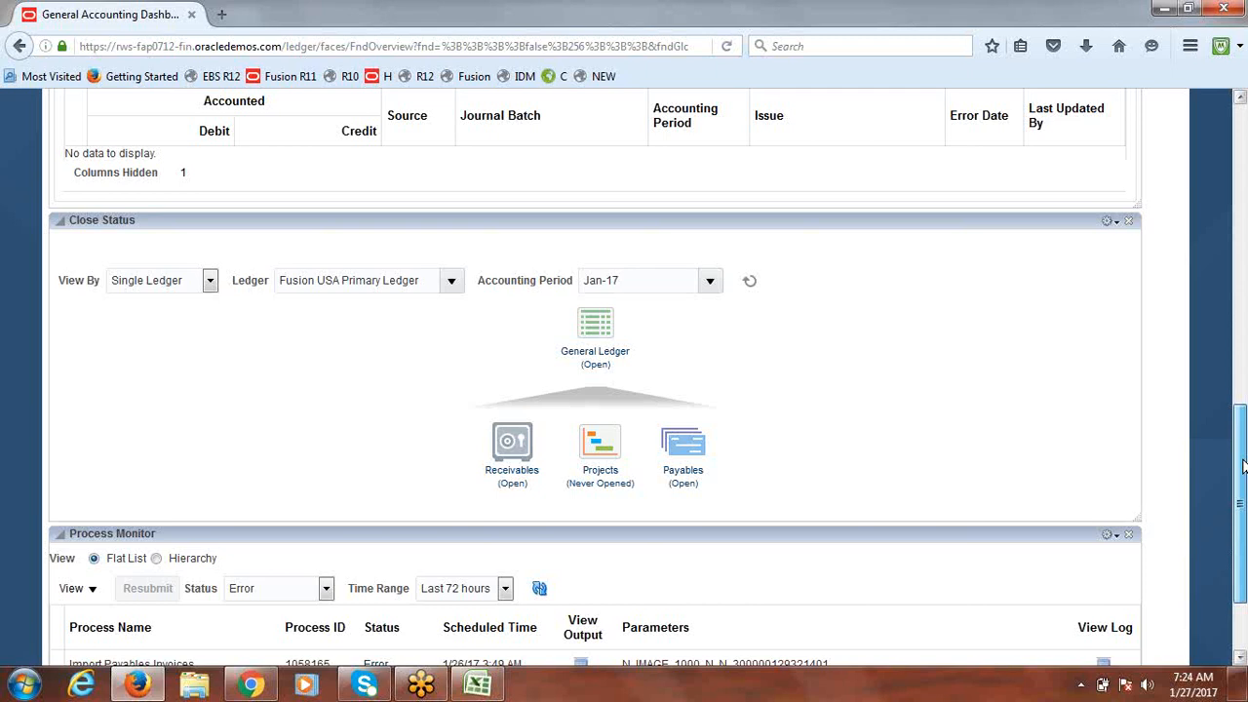
left_click_drag(1243, 467, 1243, 527)
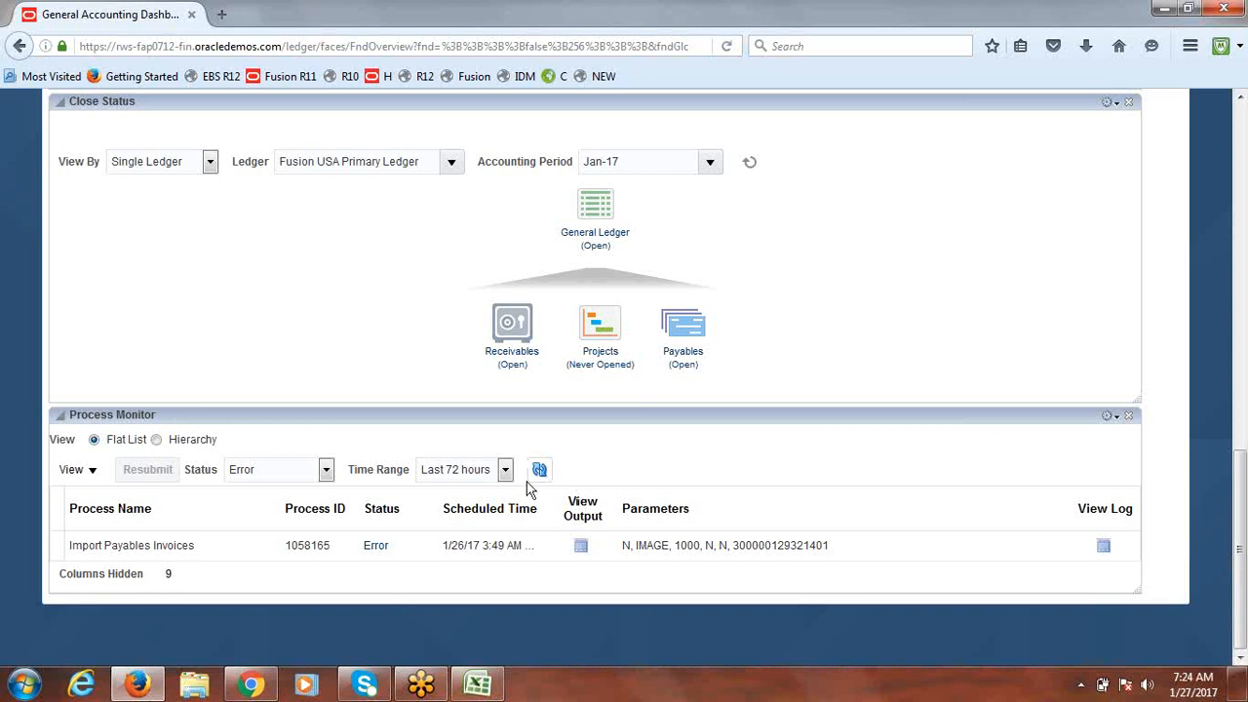
left_click_drag(1242, 574, 1242, 200)
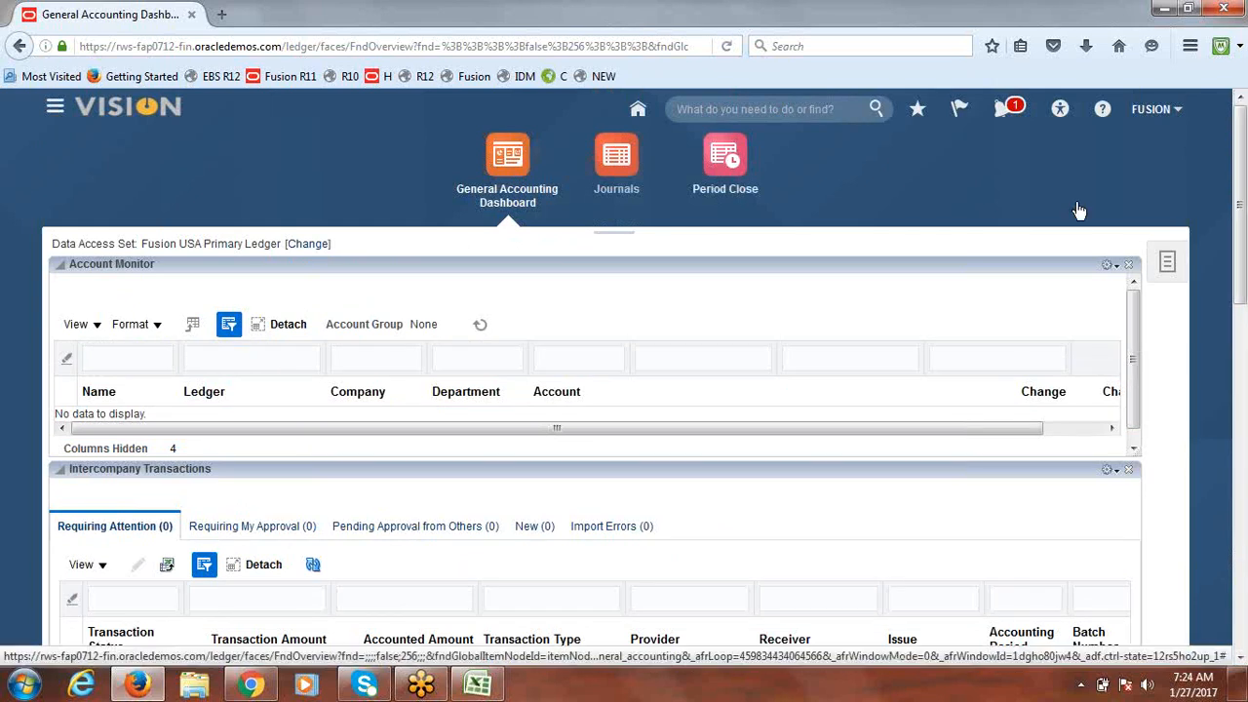
Step: Return Fusion to its home page, then select 'Create Journals & Post' in the Excel GL notes
left_click(104, 114)
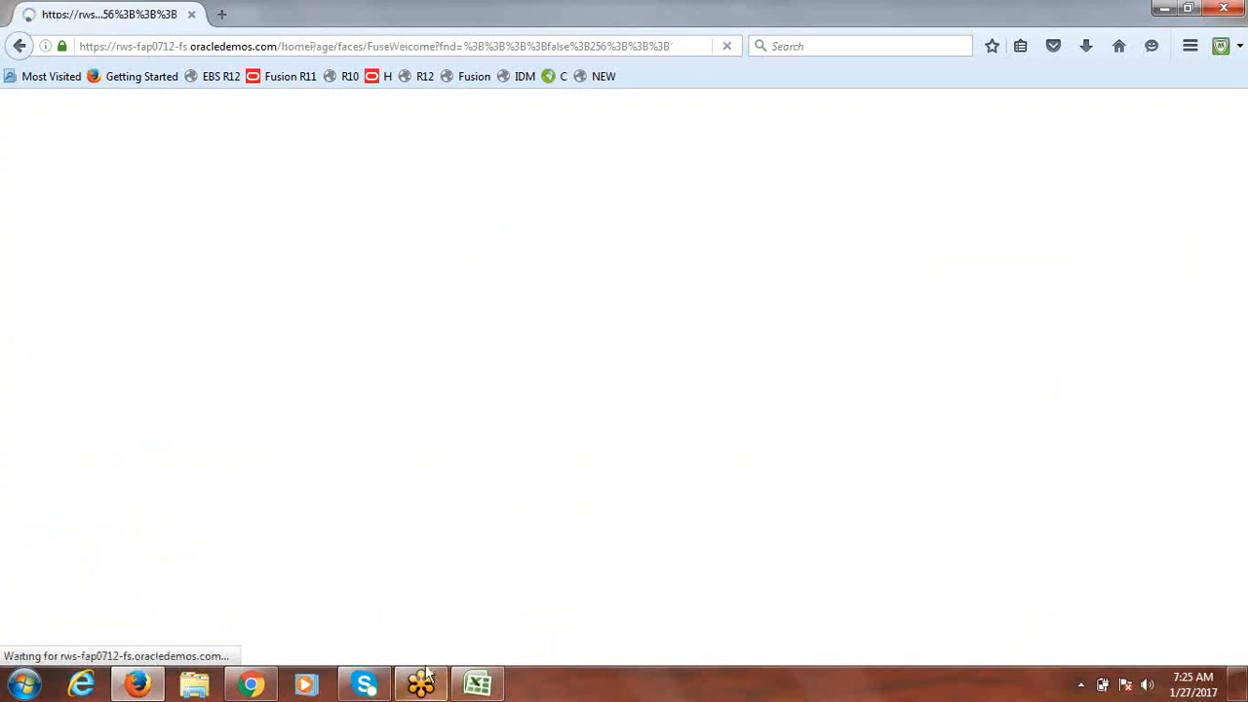
left_click(480, 687)
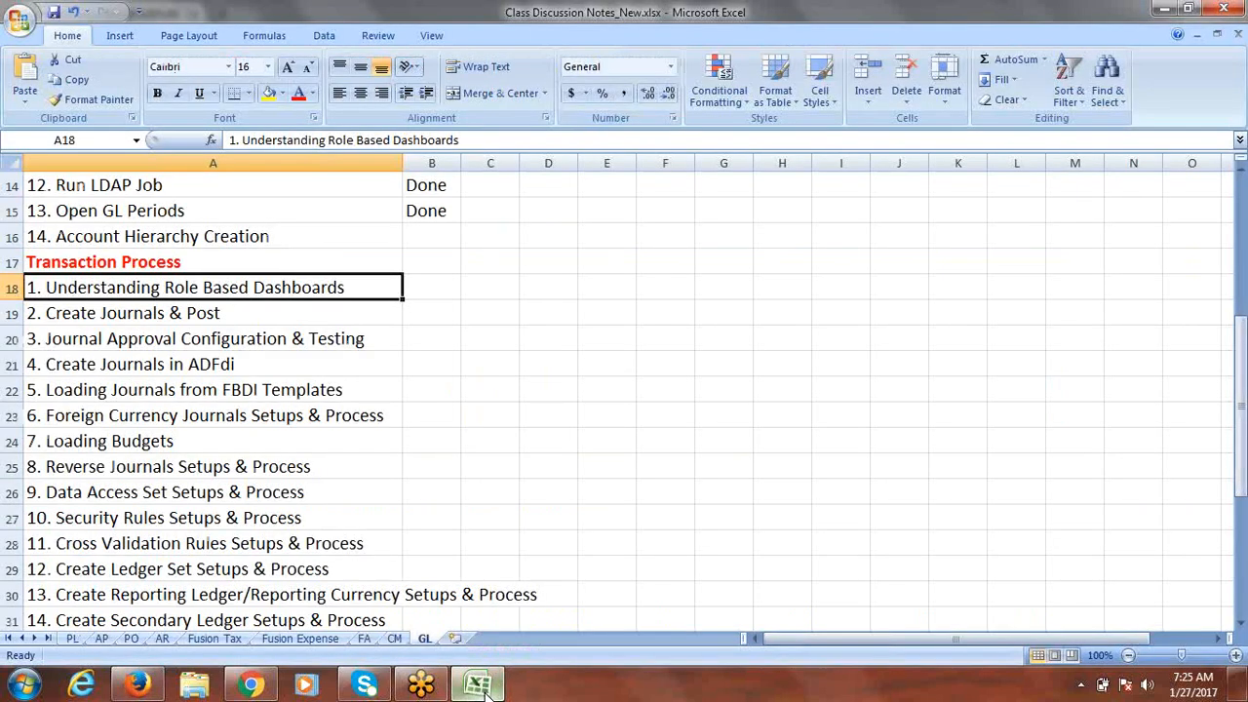
left_click(195, 308)
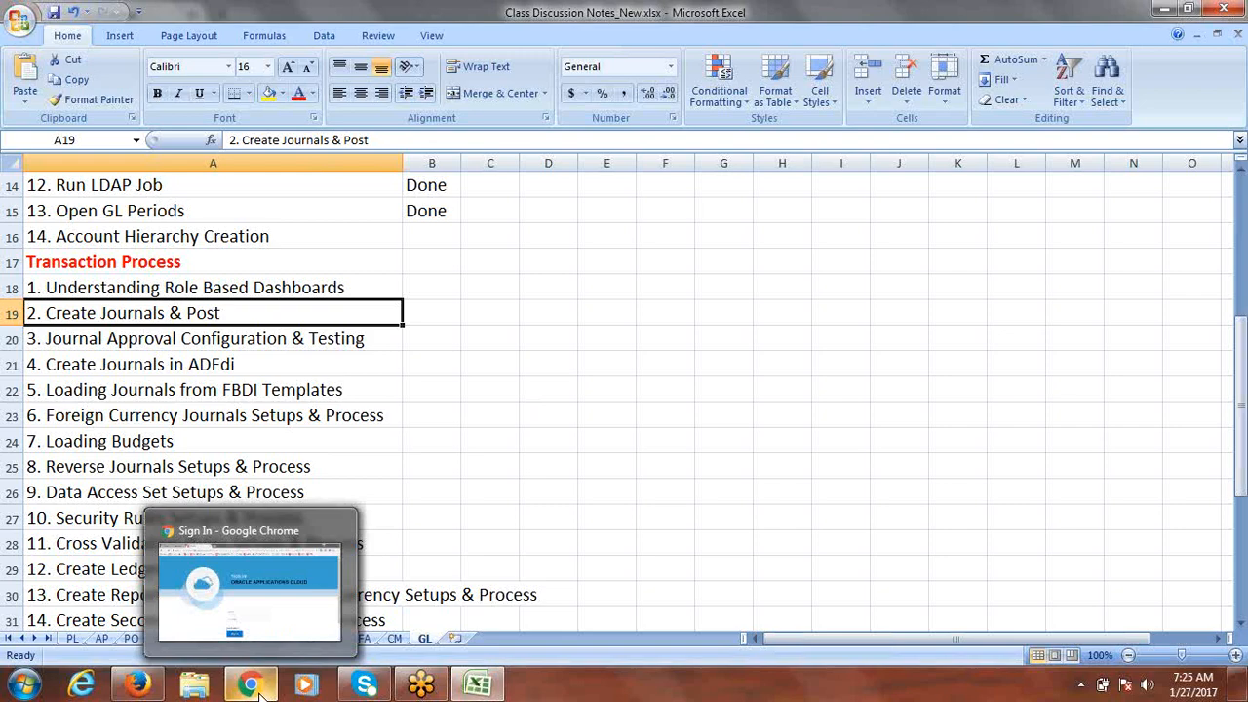
Step: From the Fusion home page, open the Navigator and go to the Journals work area
mouse_move(137, 686)
left_click(169, 615)
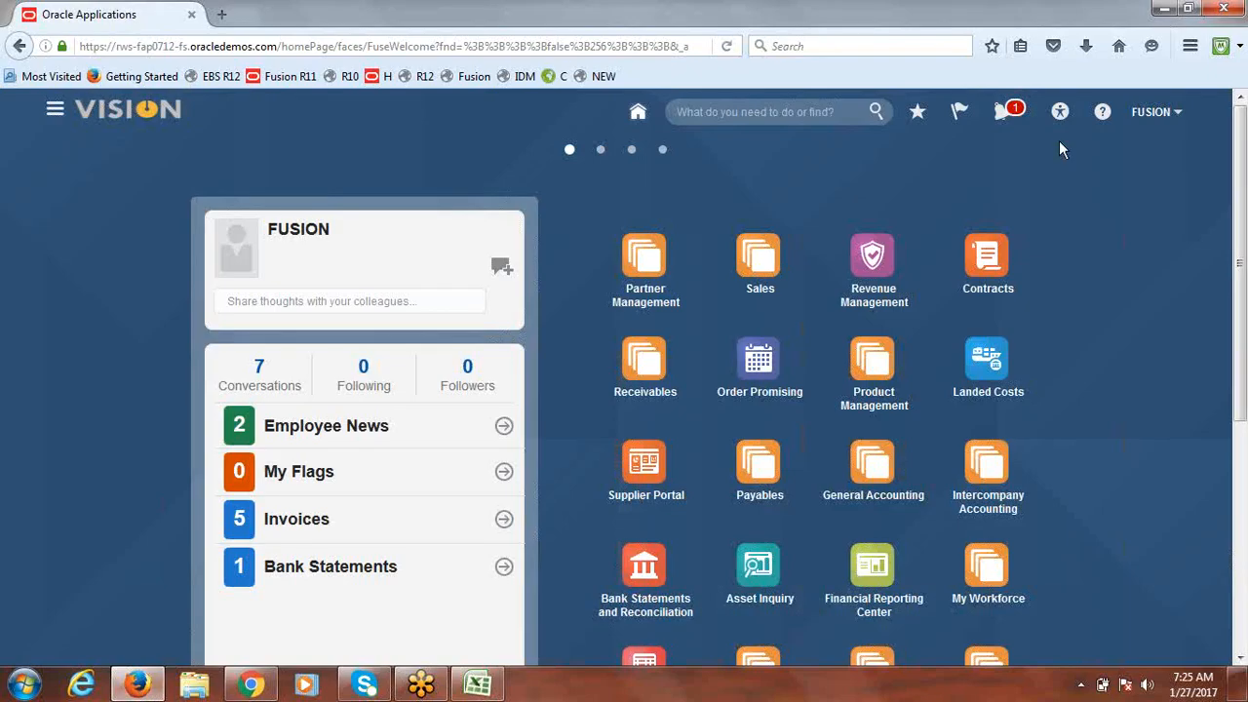
left_click(1153, 115)
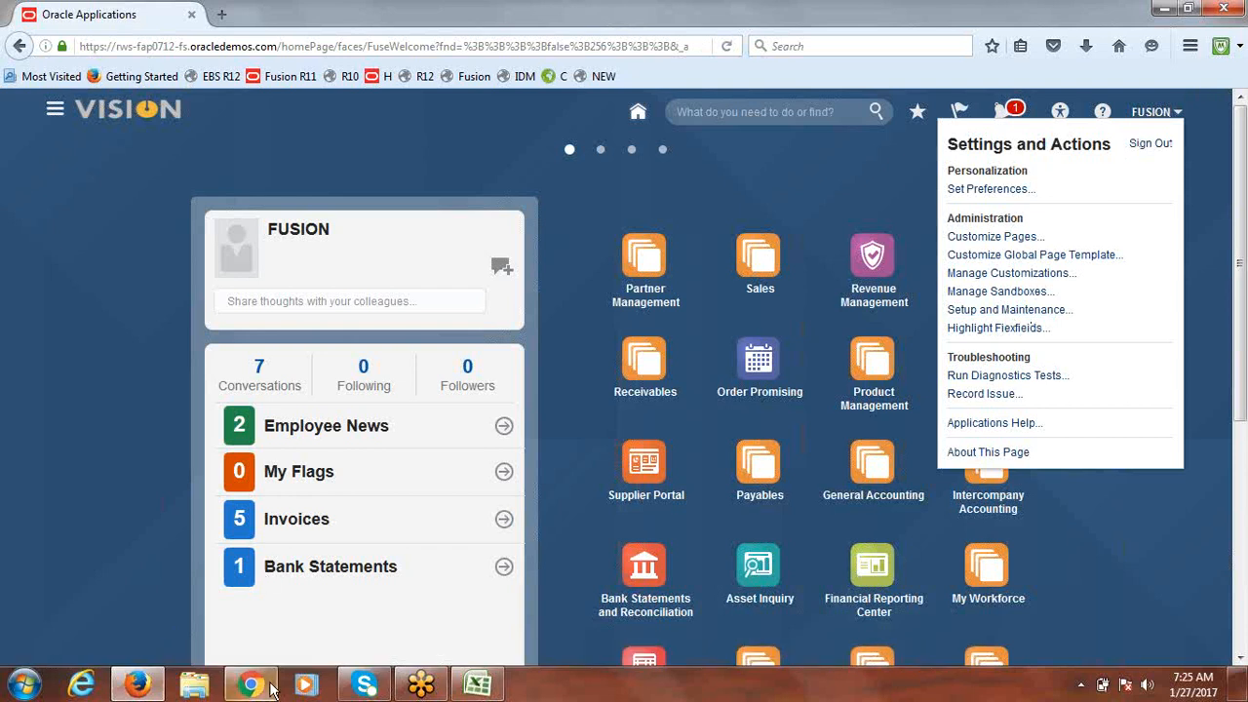
left_click(140, 688)
left_click(140, 688)
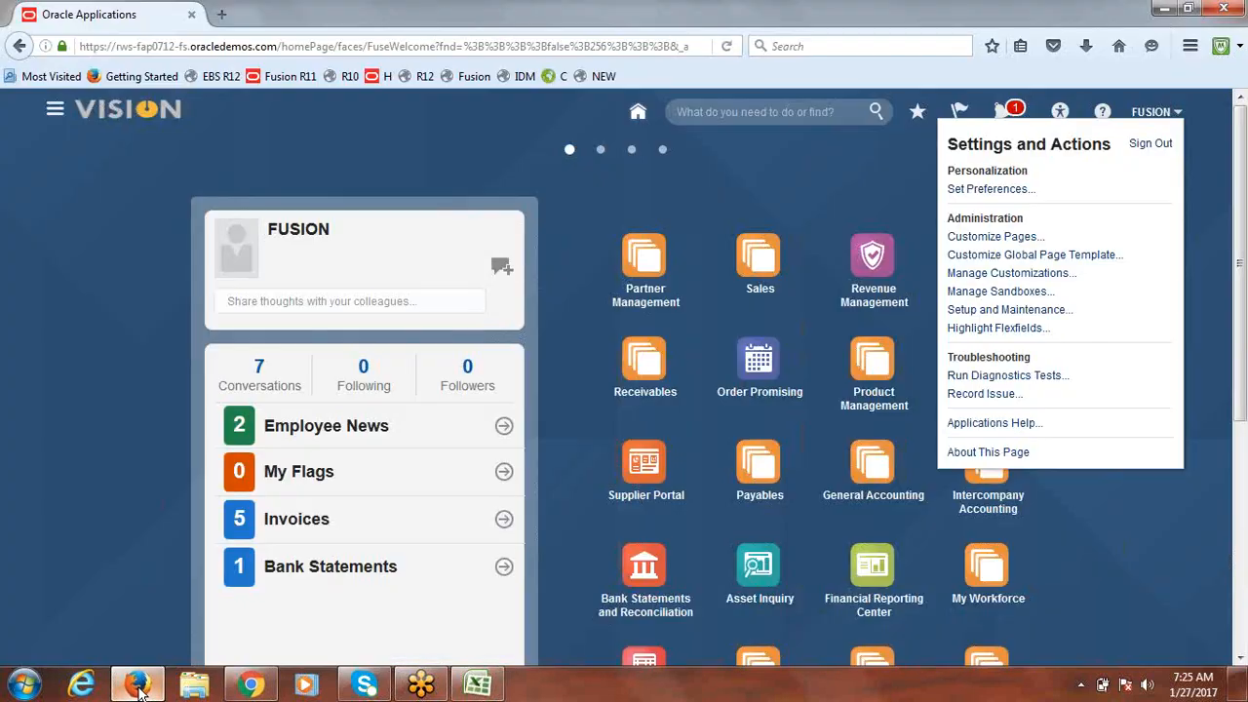
left_click(251, 689)
left_click(138, 688)
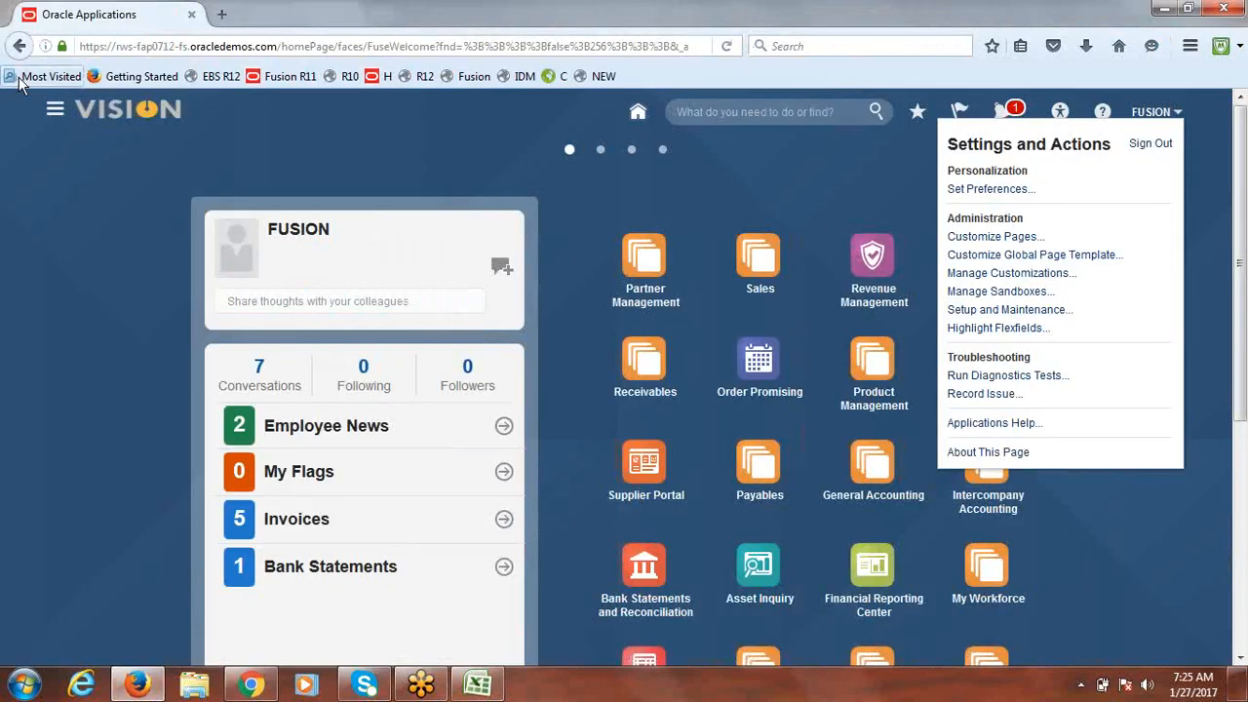
left_click(54, 111)
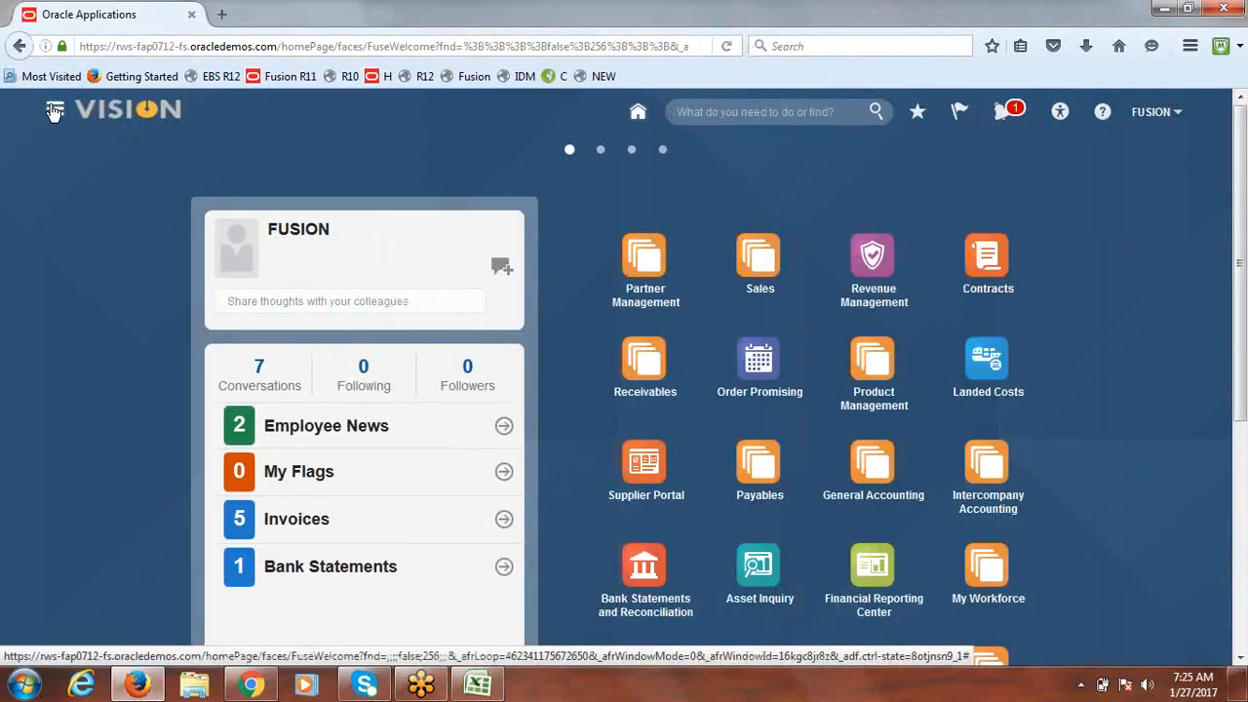
left_click(54, 111)
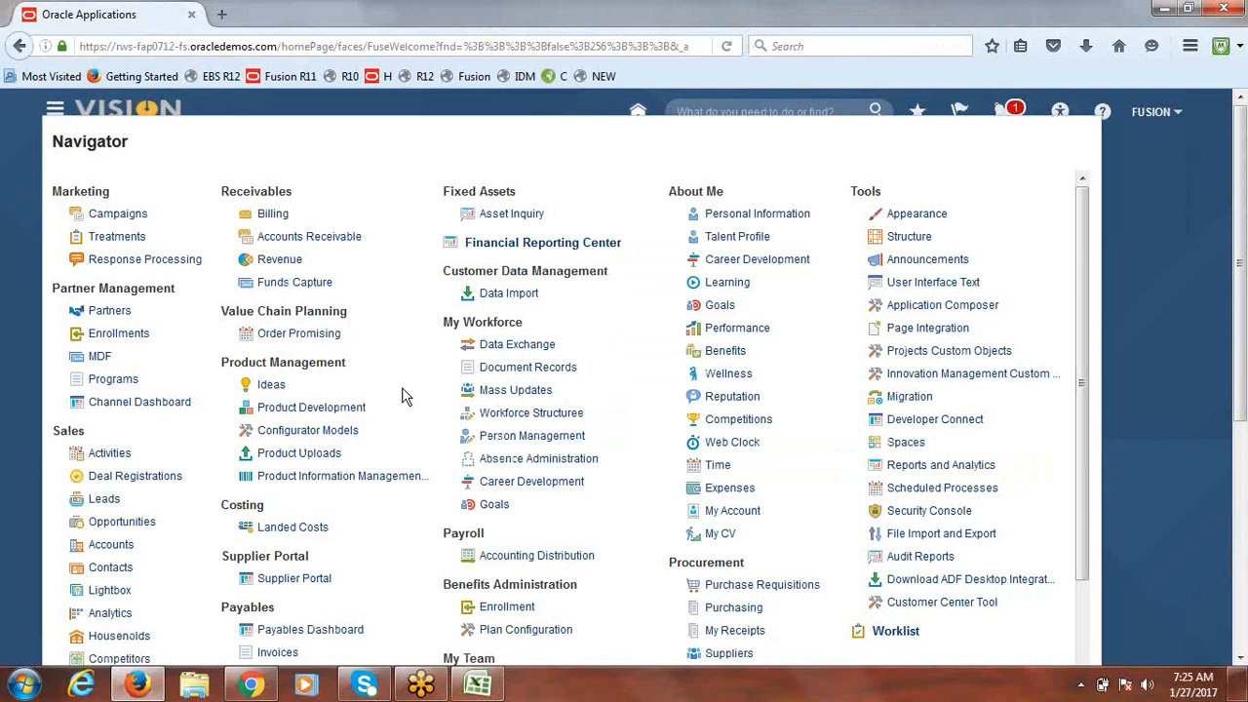
left_click_drag(1085, 311, 1085, 463)
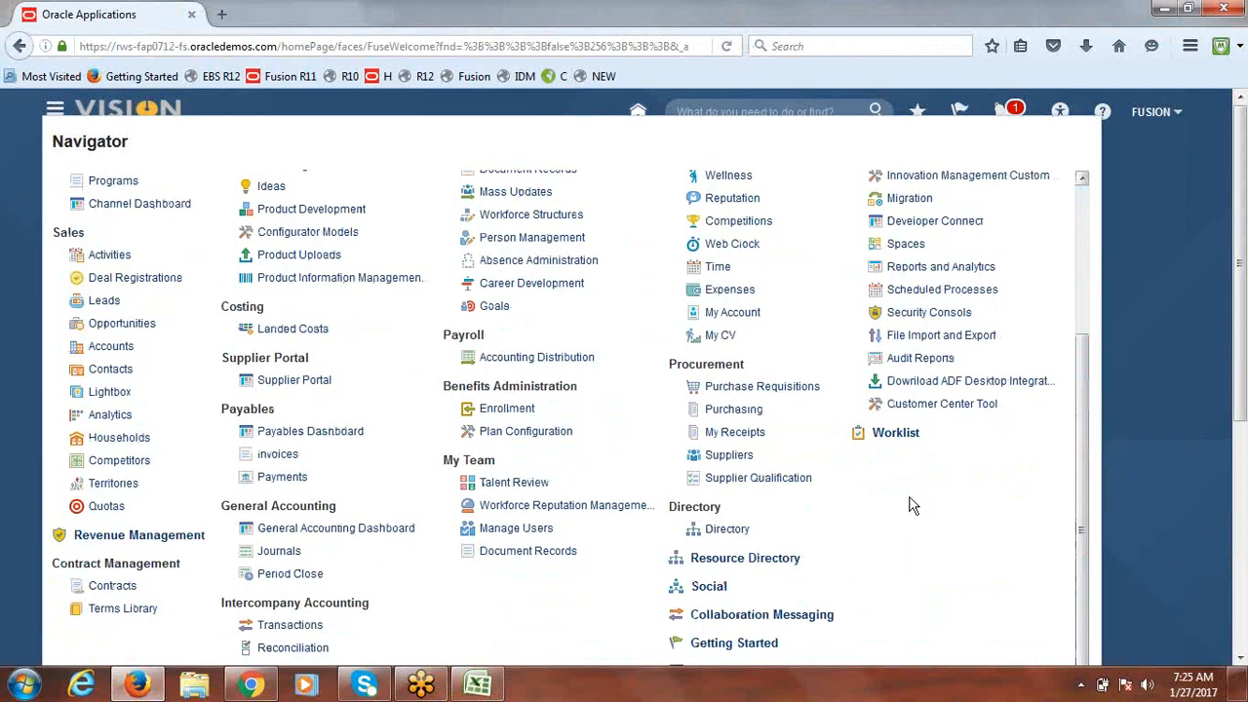
left_click(284, 553)
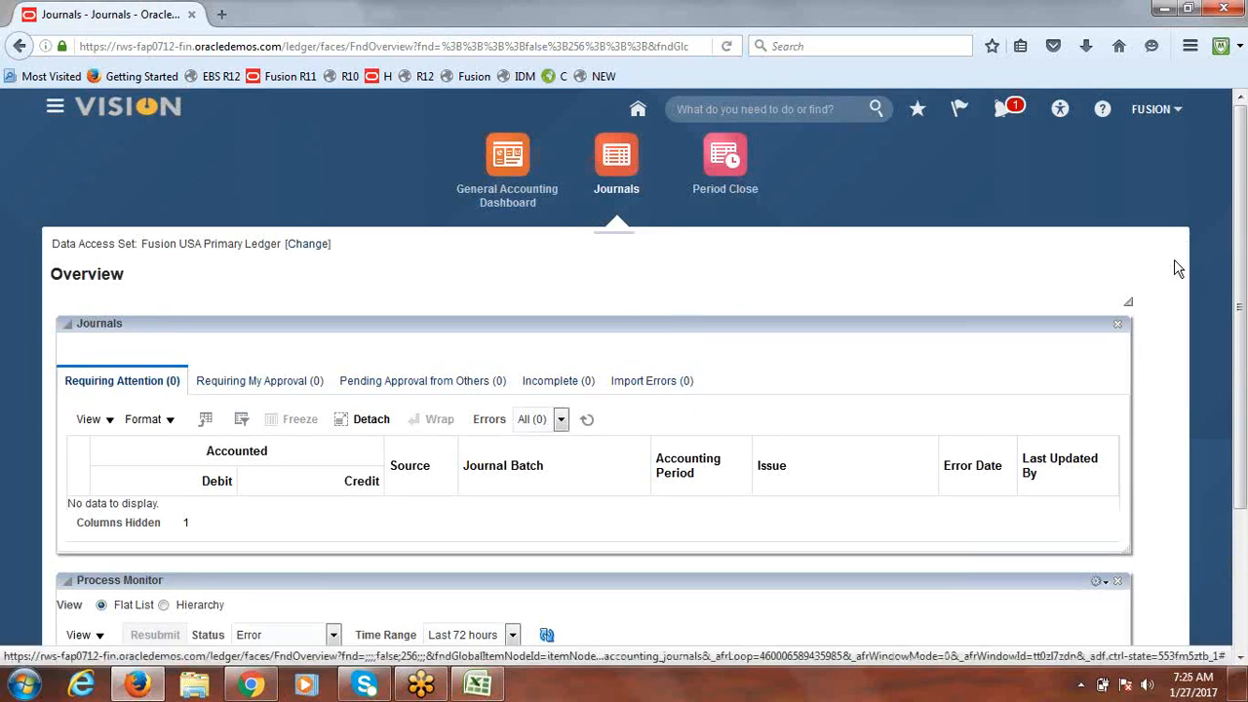
Step: Open Manage Journals from Tasks and clear the Dec-16 Accounting Period criterion
left_click(1176, 268)
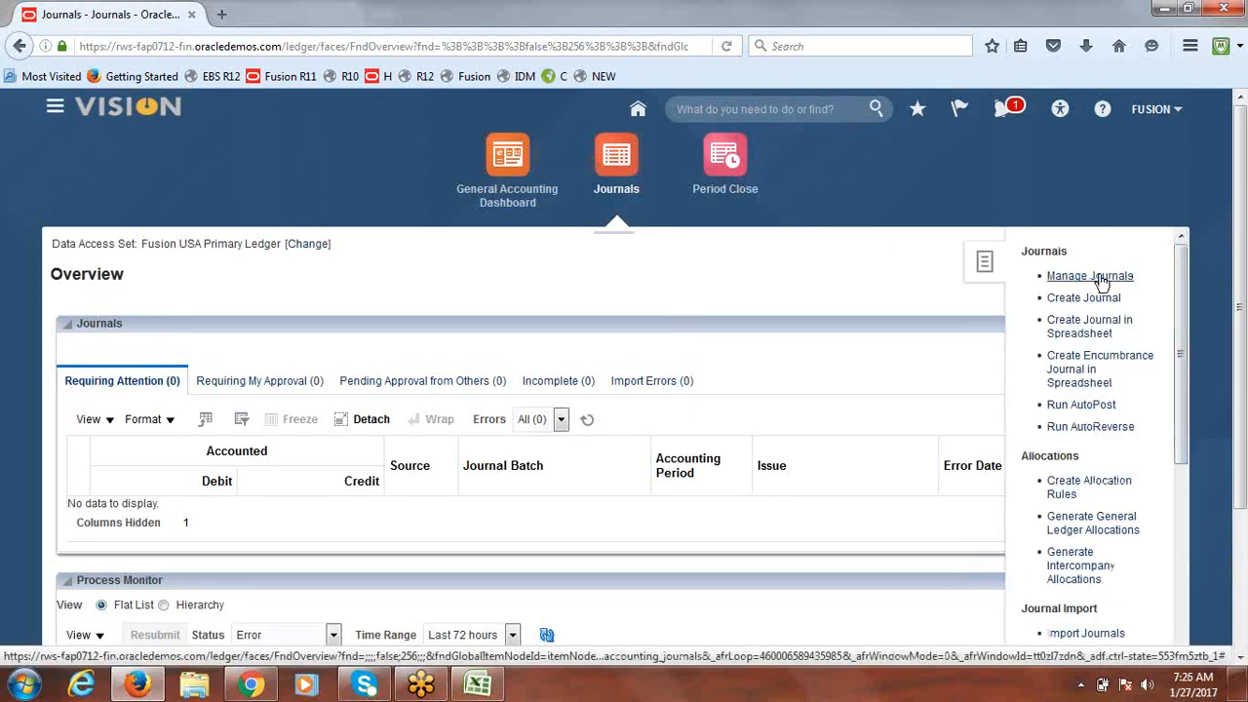
left_click(1063, 277)
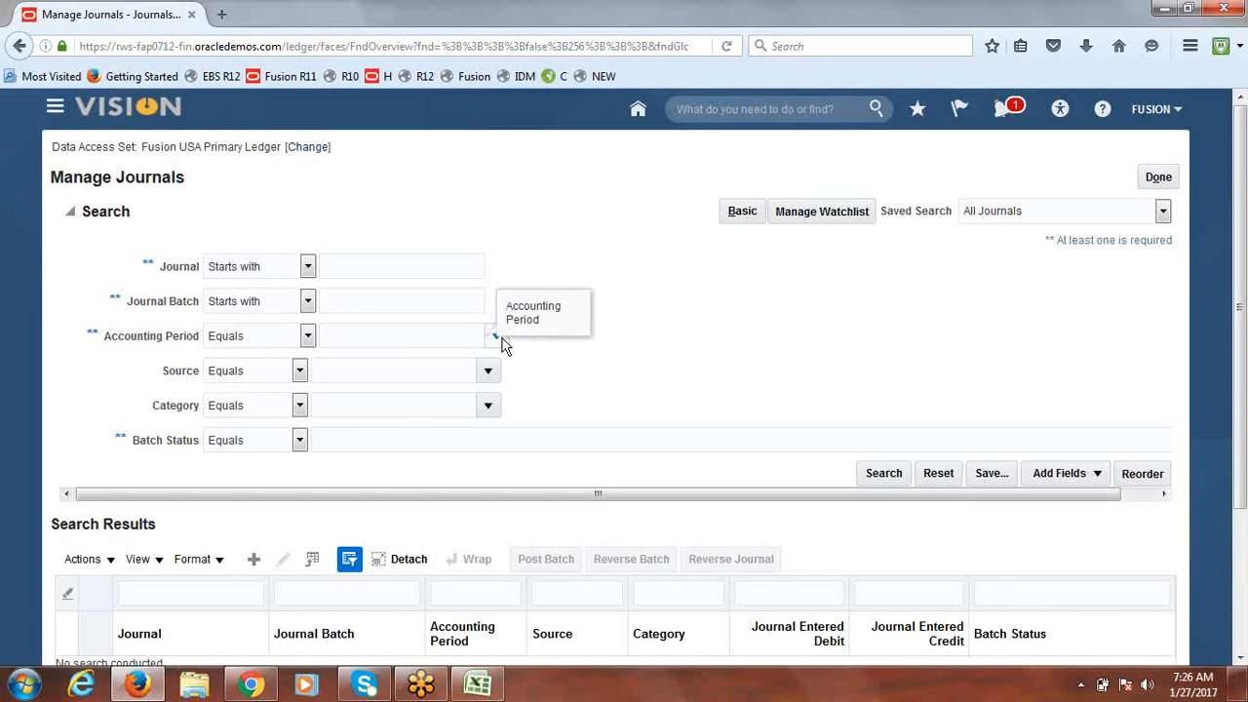
left_click(497, 336)
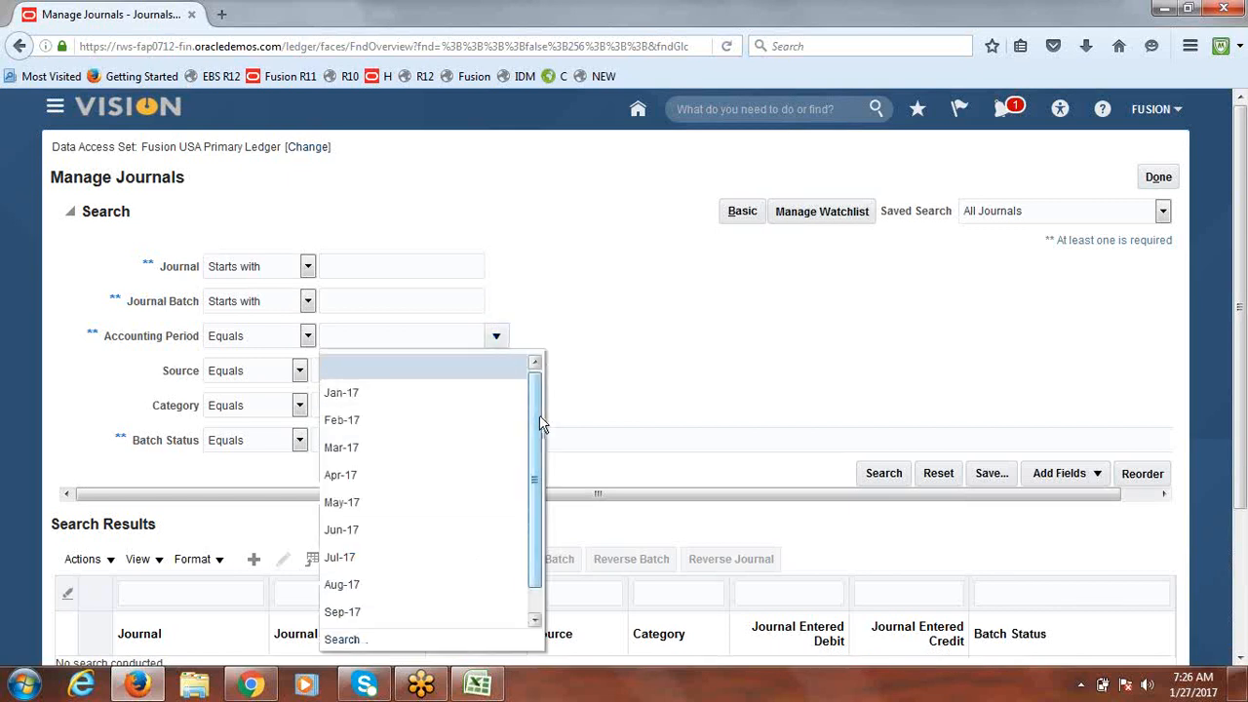
left_click_drag(539, 421, 528, 509)
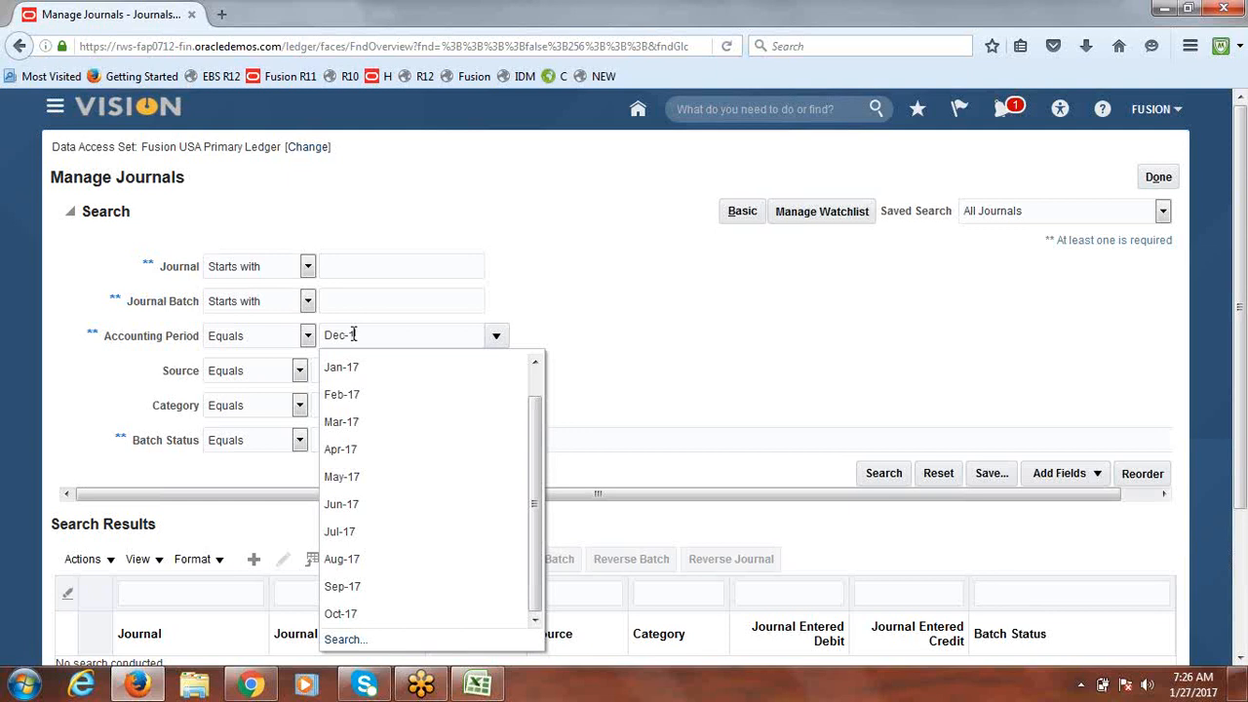
key("Tab")
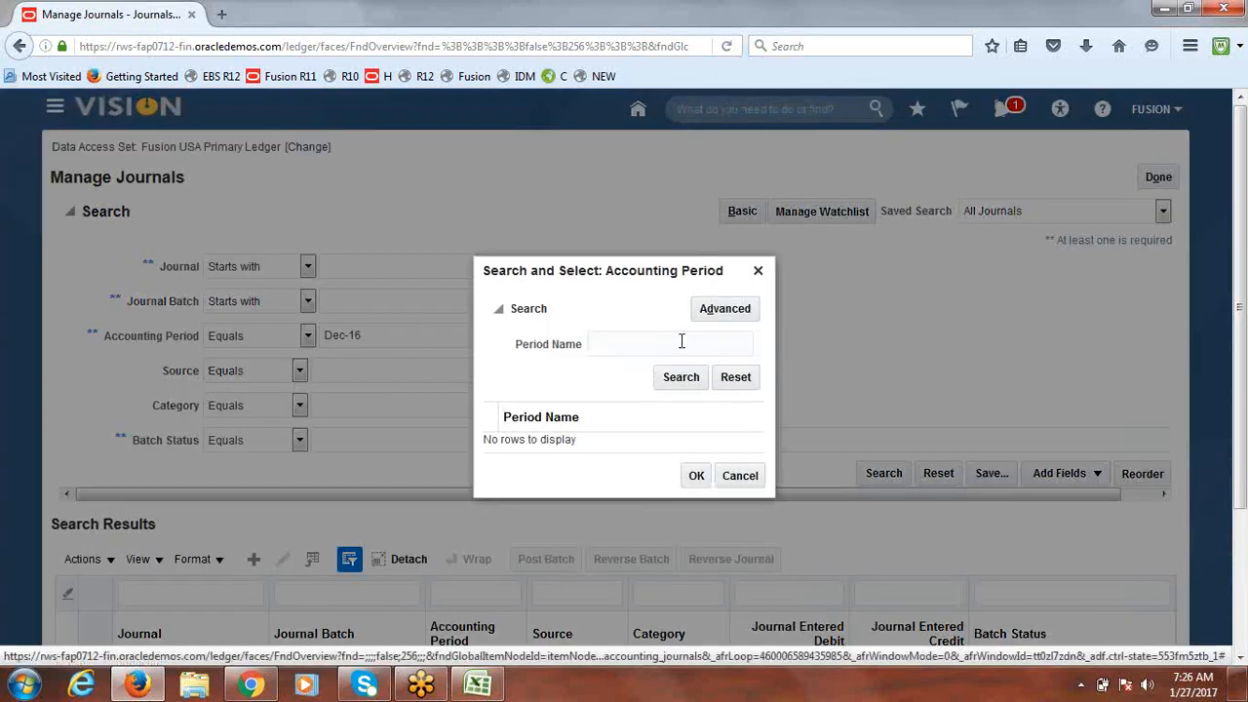
type("Dec")
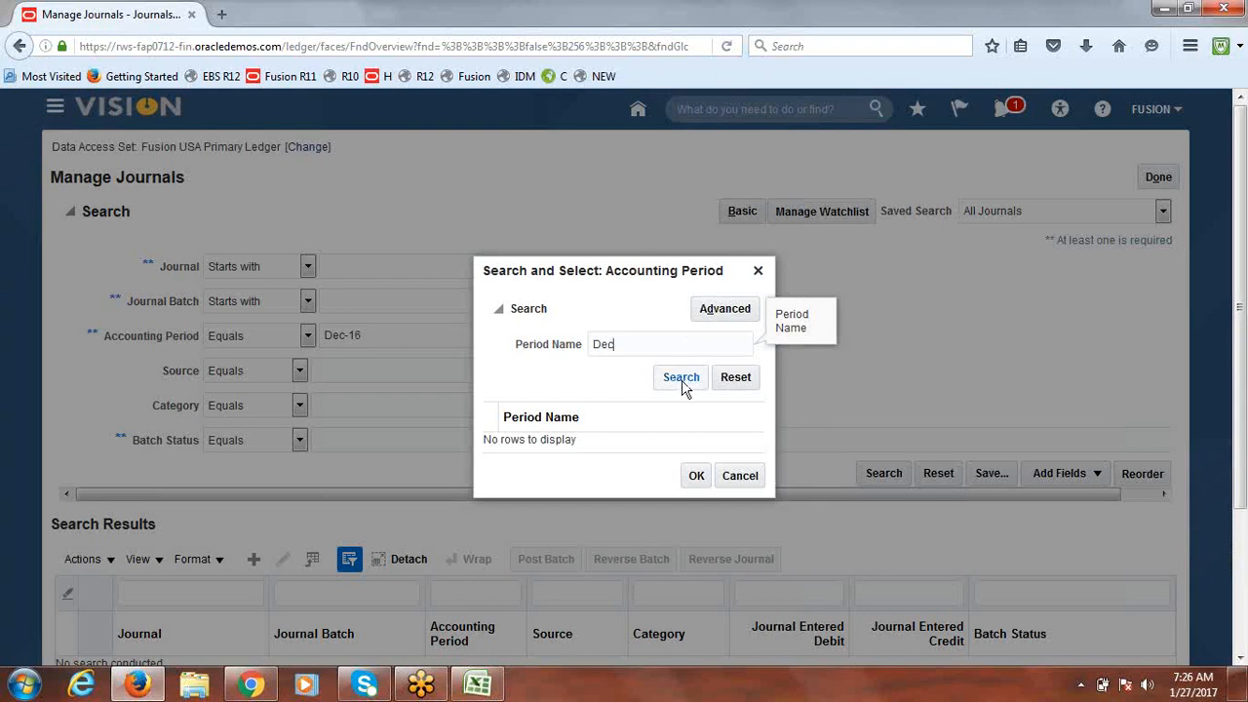
left_click(681, 378)
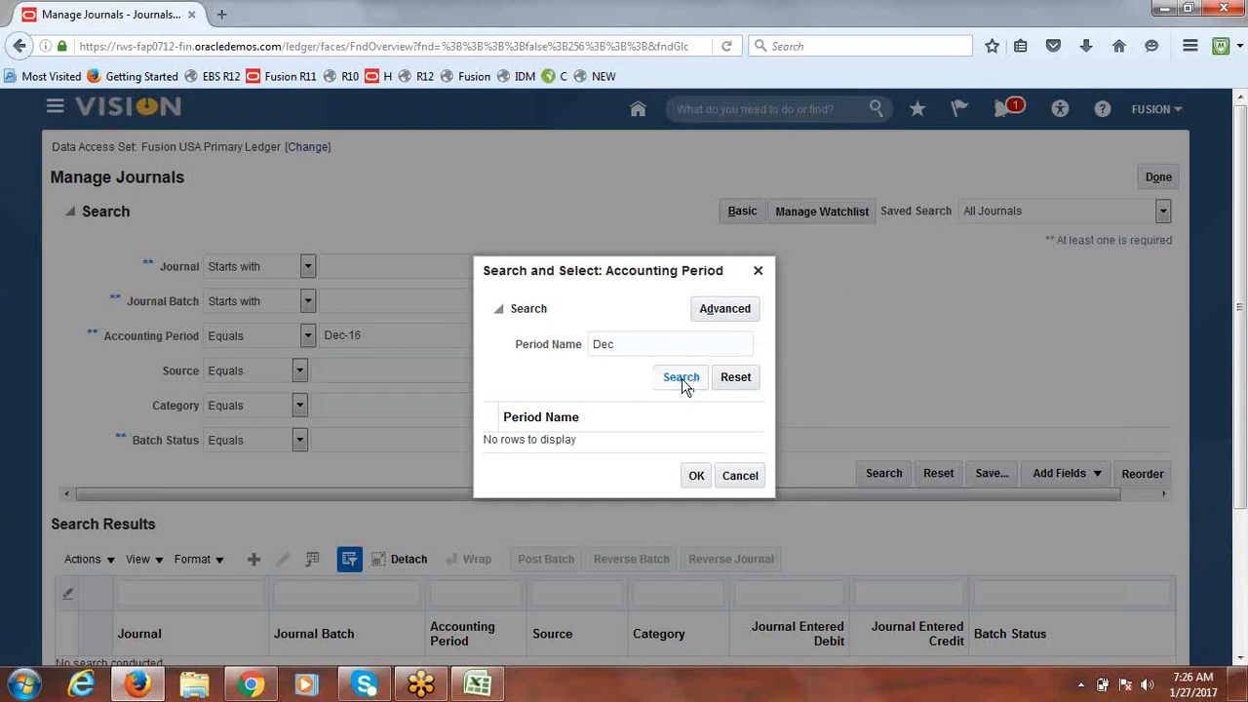
left_click(634, 345)
type("-16")
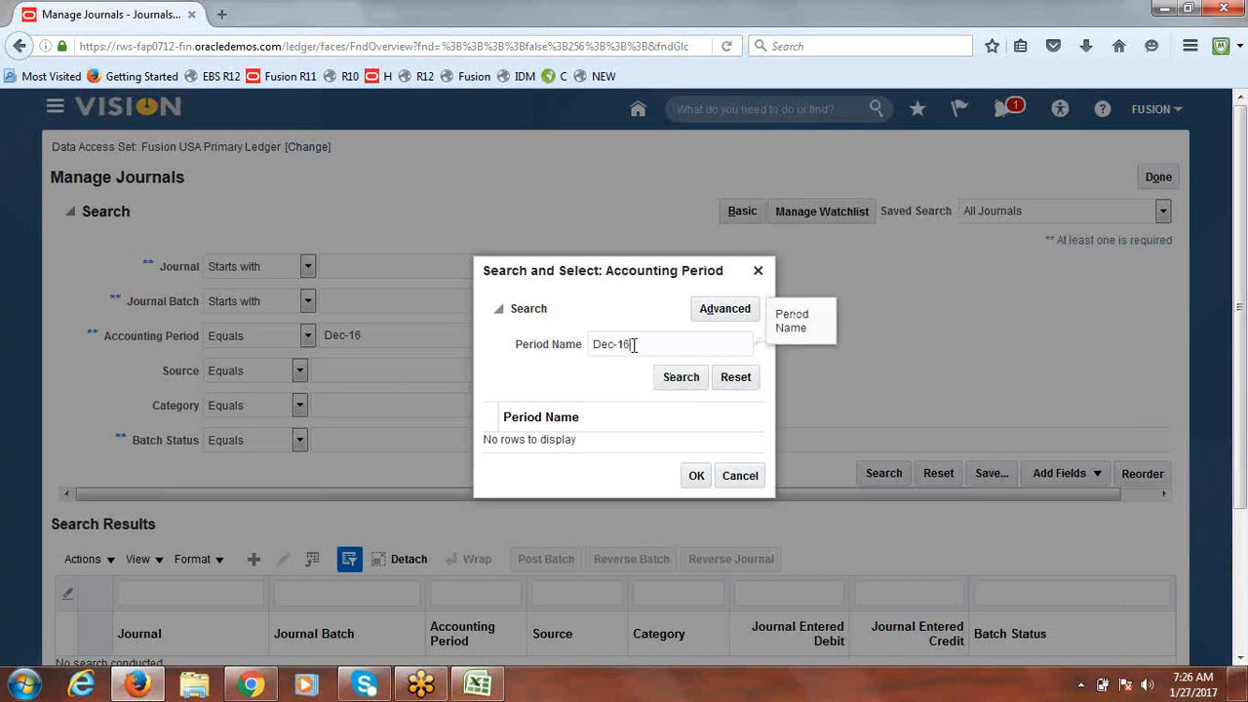
left_click(682, 379)
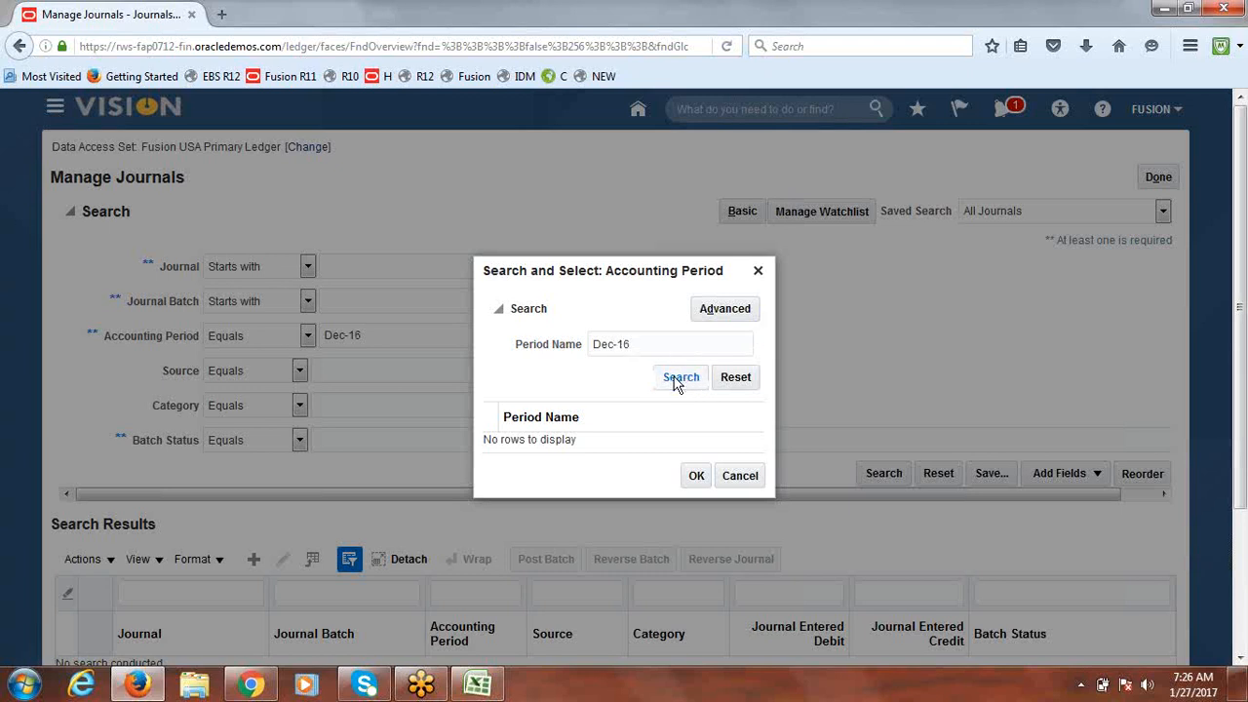
left_click(759, 272)
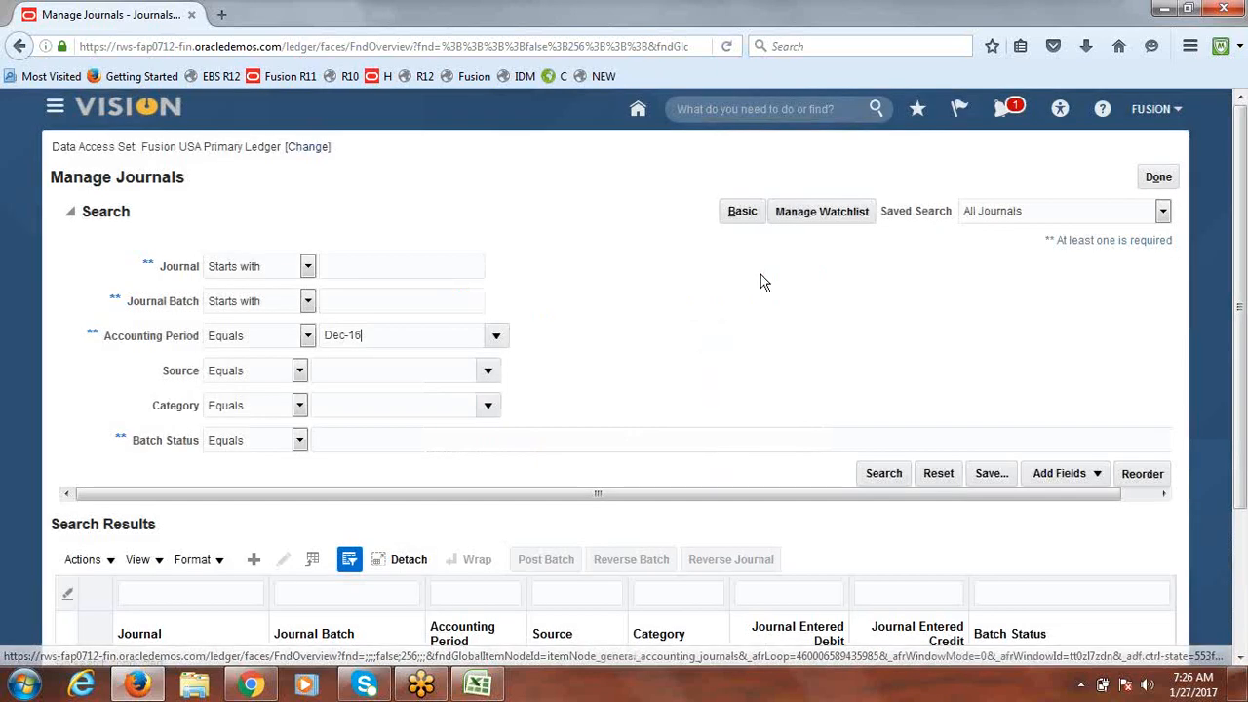
left_click_drag(378, 335, 253, 338)
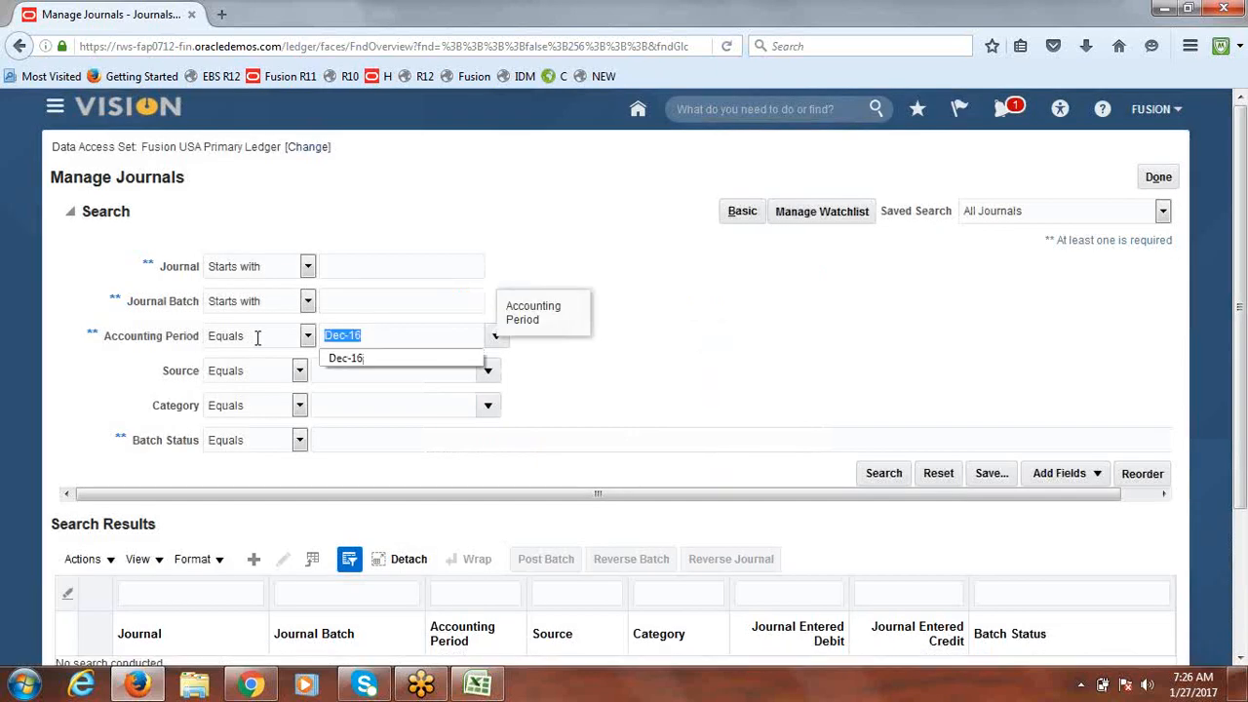
key("BackSpace")
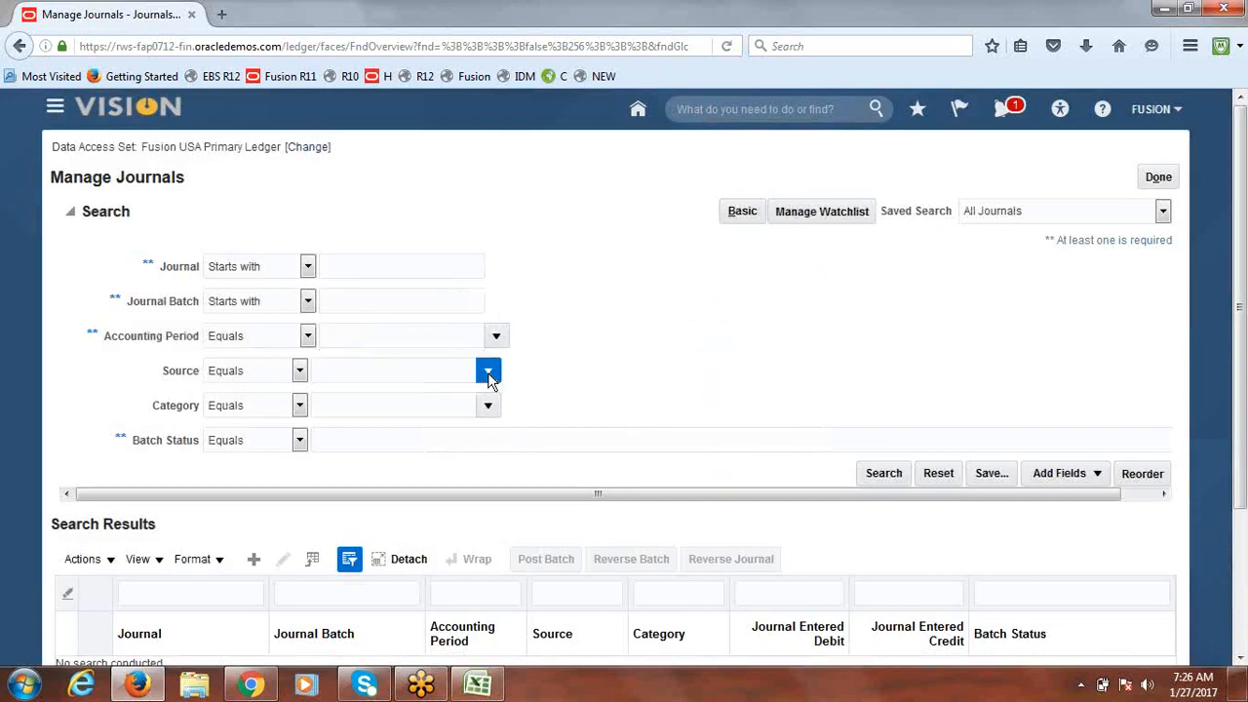
Step: Choose Payables as the journal Source via Search and Select, then run the search
left_click(487, 373)
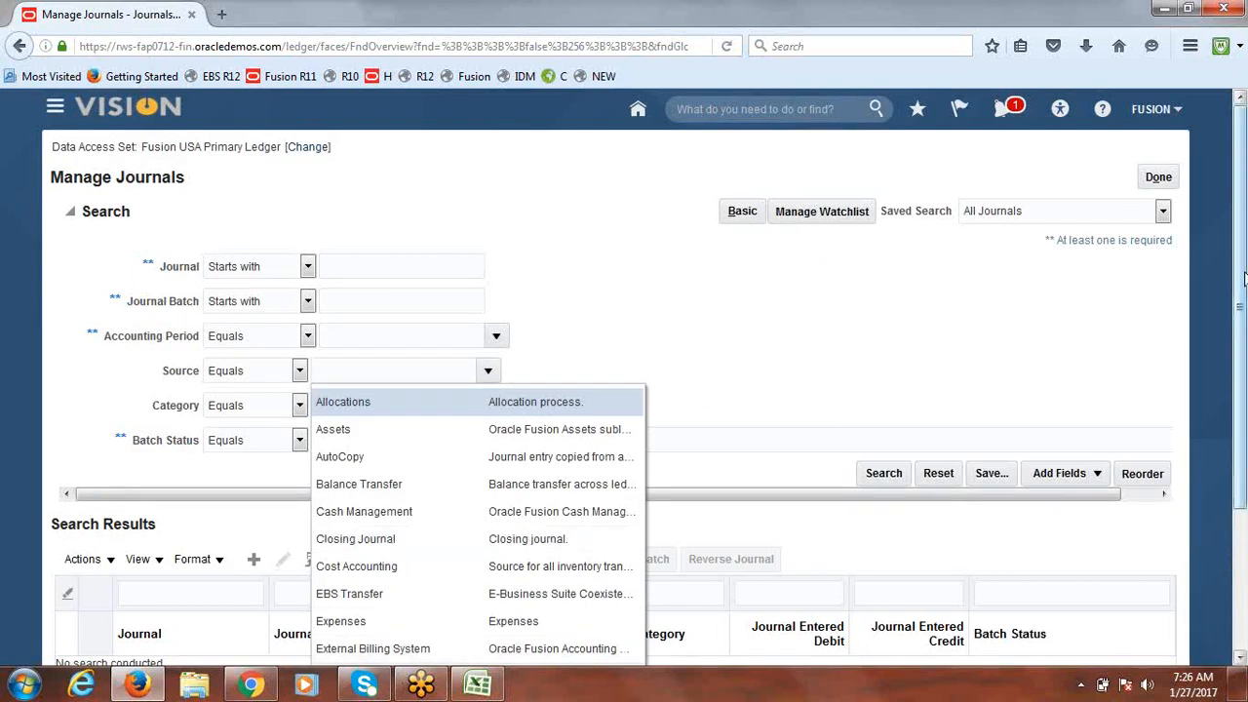
scroll(1243, 280, "down", 2)
left_click(342, 555)
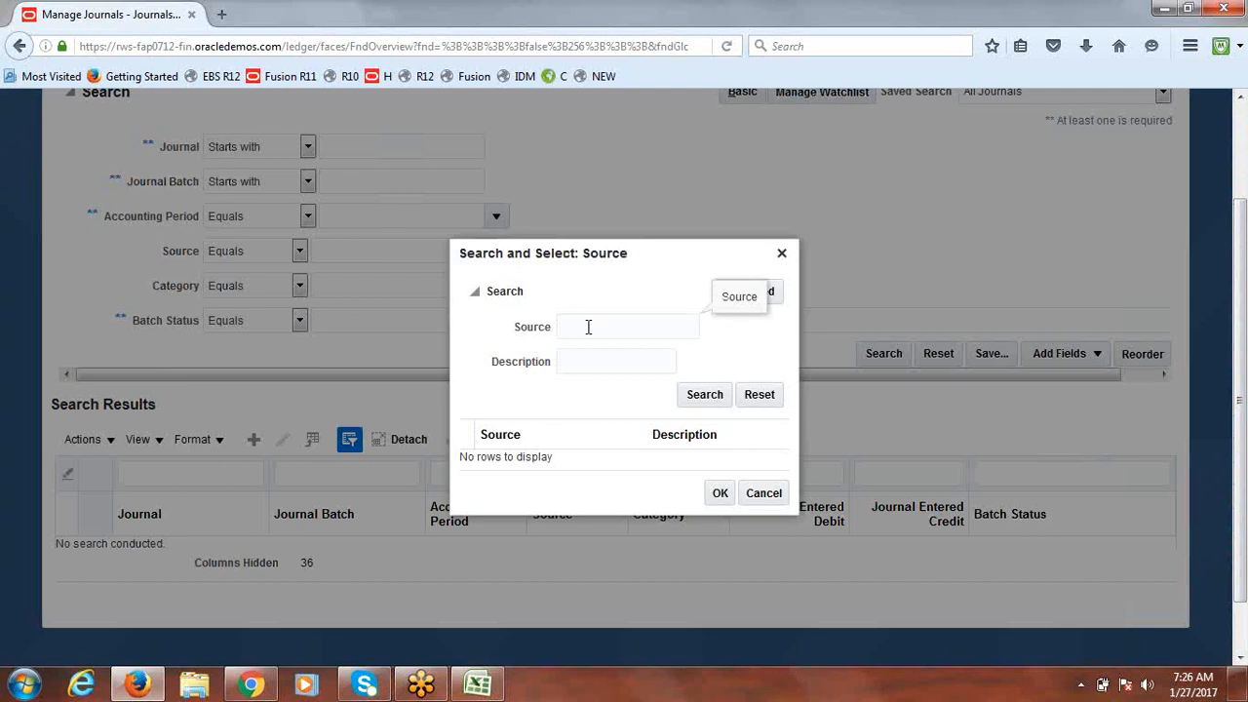
type("Payables")
left_click(704, 394)
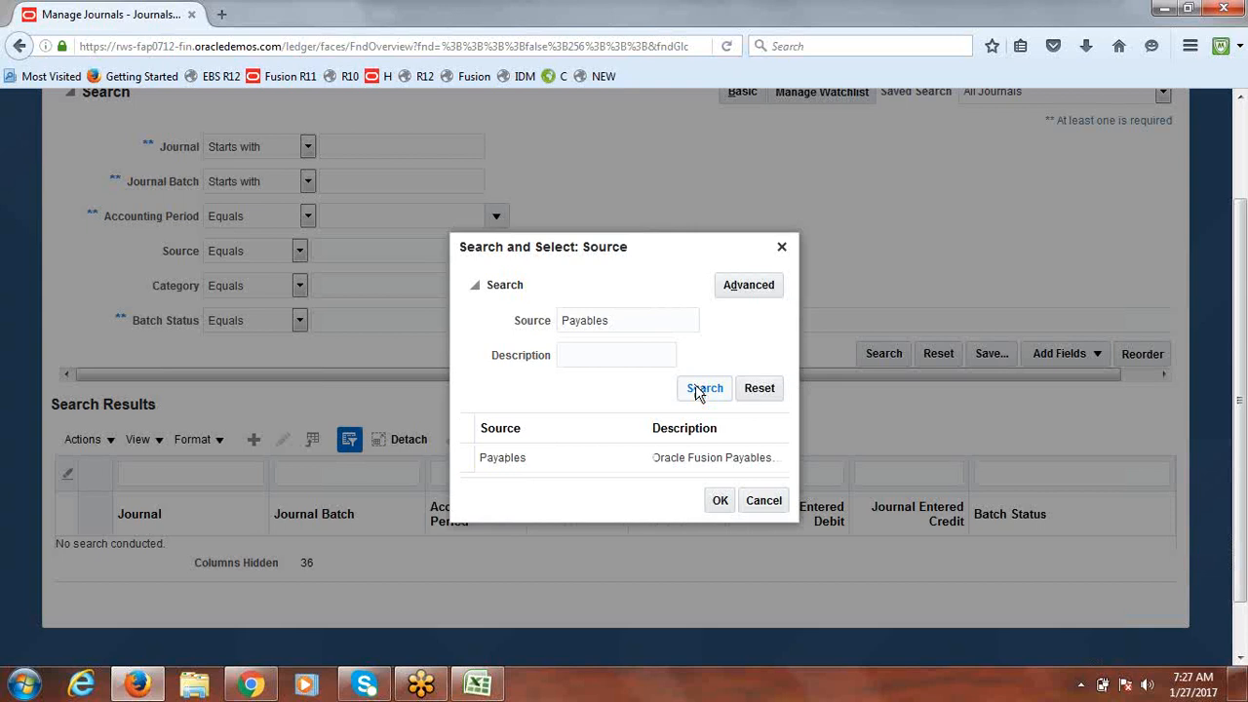
left_click(527, 468)
left_click(719, 499)
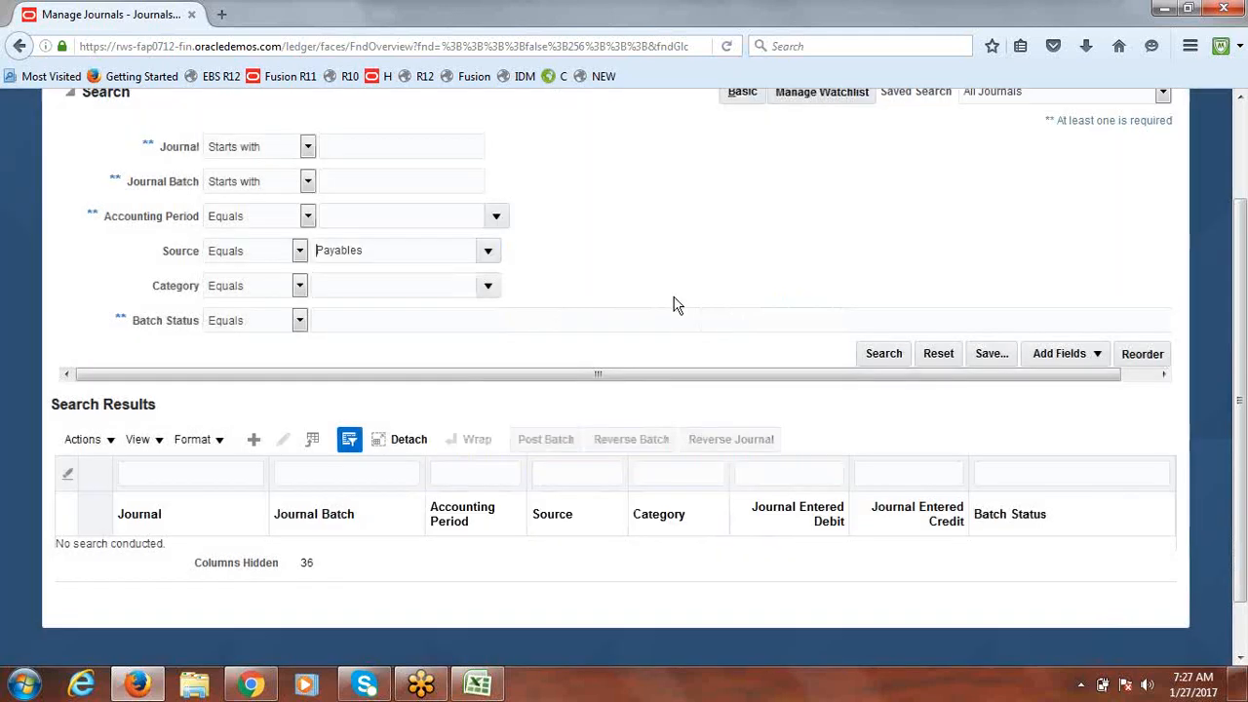
left_click(899, 356)
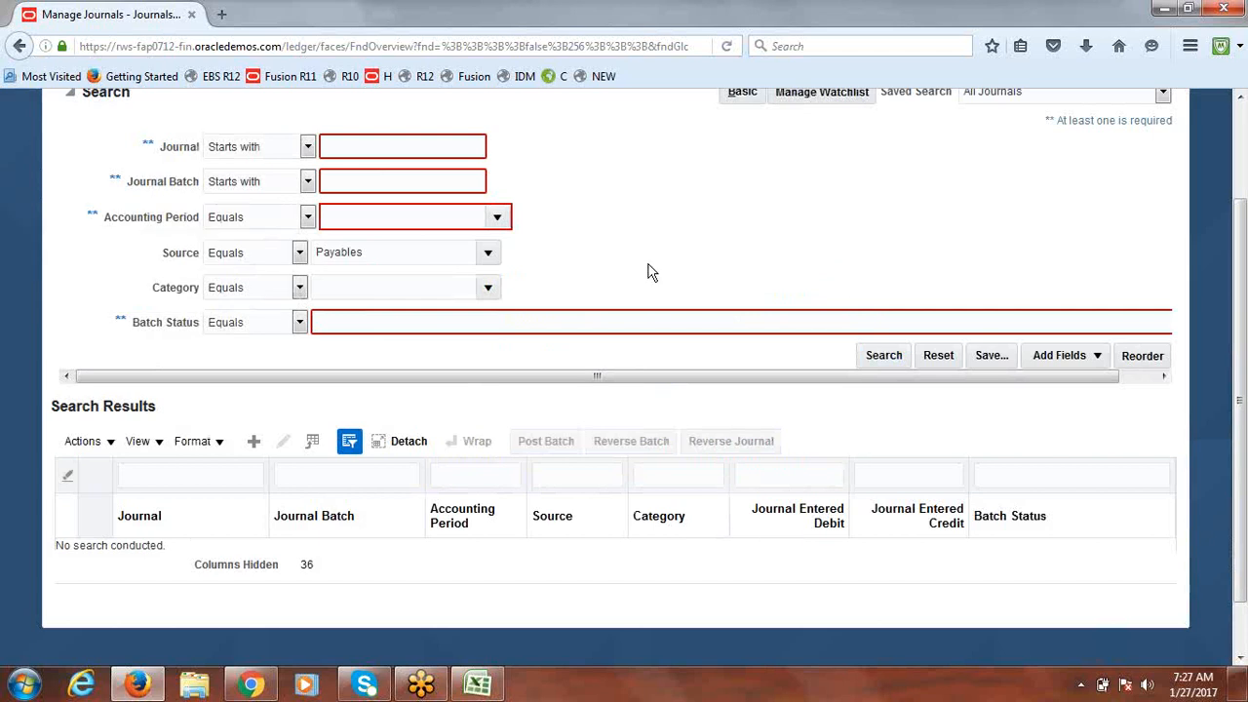
Step: Search Payables journals for period Jan-17 and open the 1,000.00 Jan-17Purchase Invoices journal
left_click(497, 218)
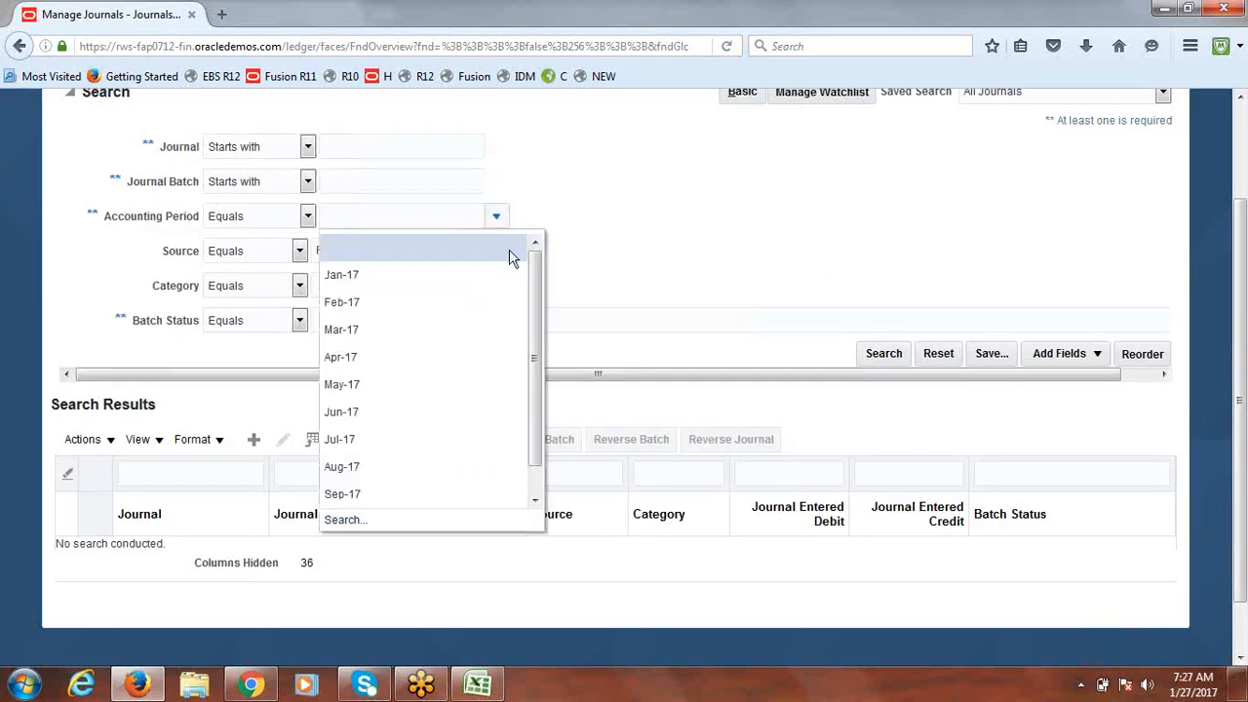
left_click(415, 282)
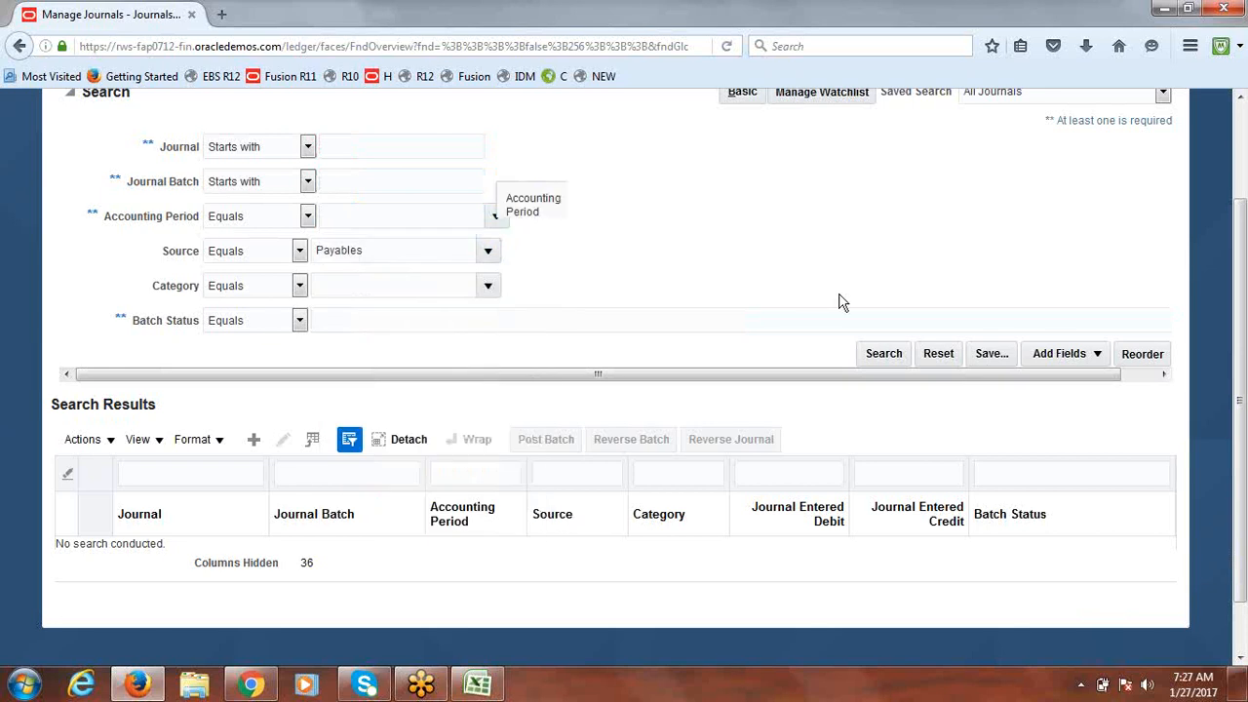
left_click(897, 361)
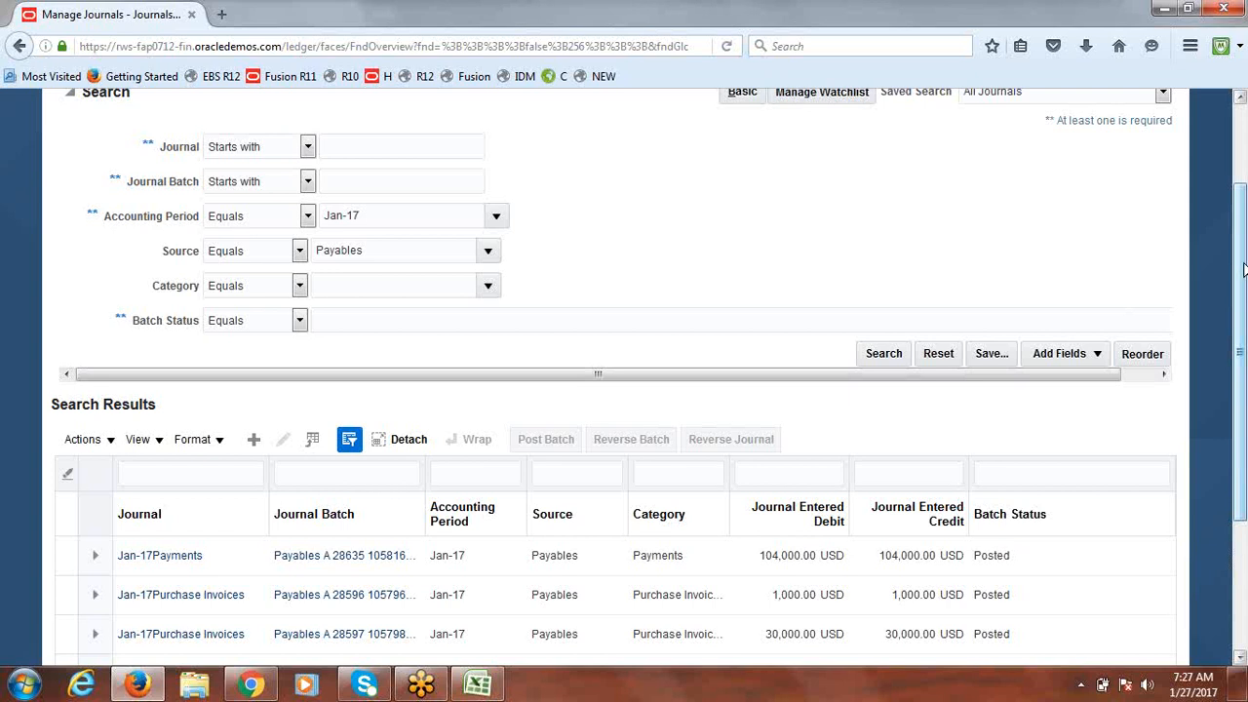
left_click_drag(1244, 270, 1243, 377)
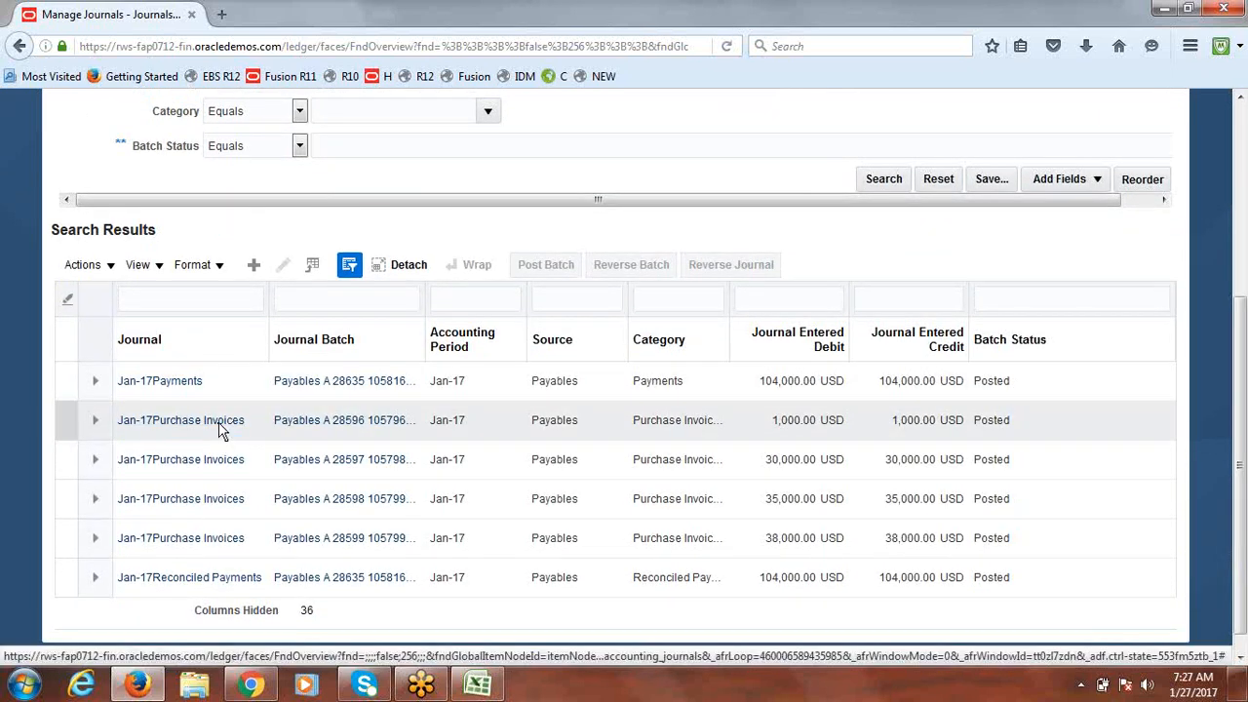
left_click(170, 430)
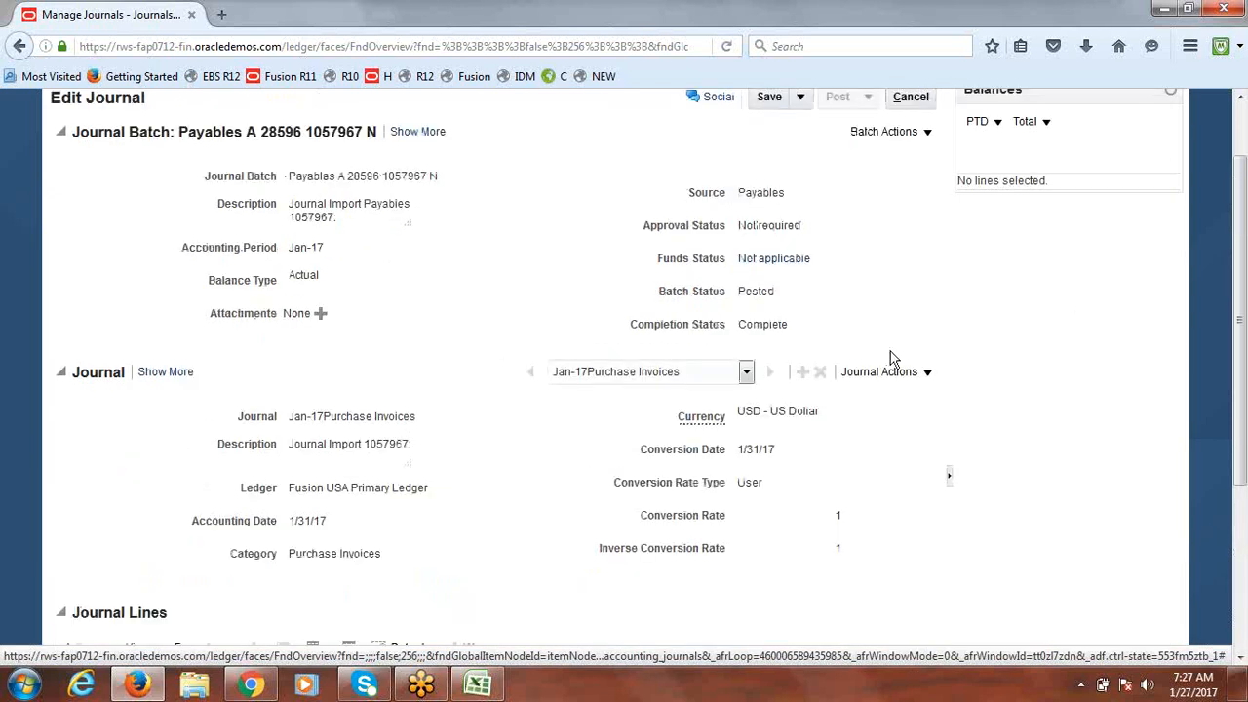
Step: Drill into line 2's 1,000.00 debit to view its subledger lines for account 1000.1000.64220
left_click_drag(1243, 275, 1244, 431)
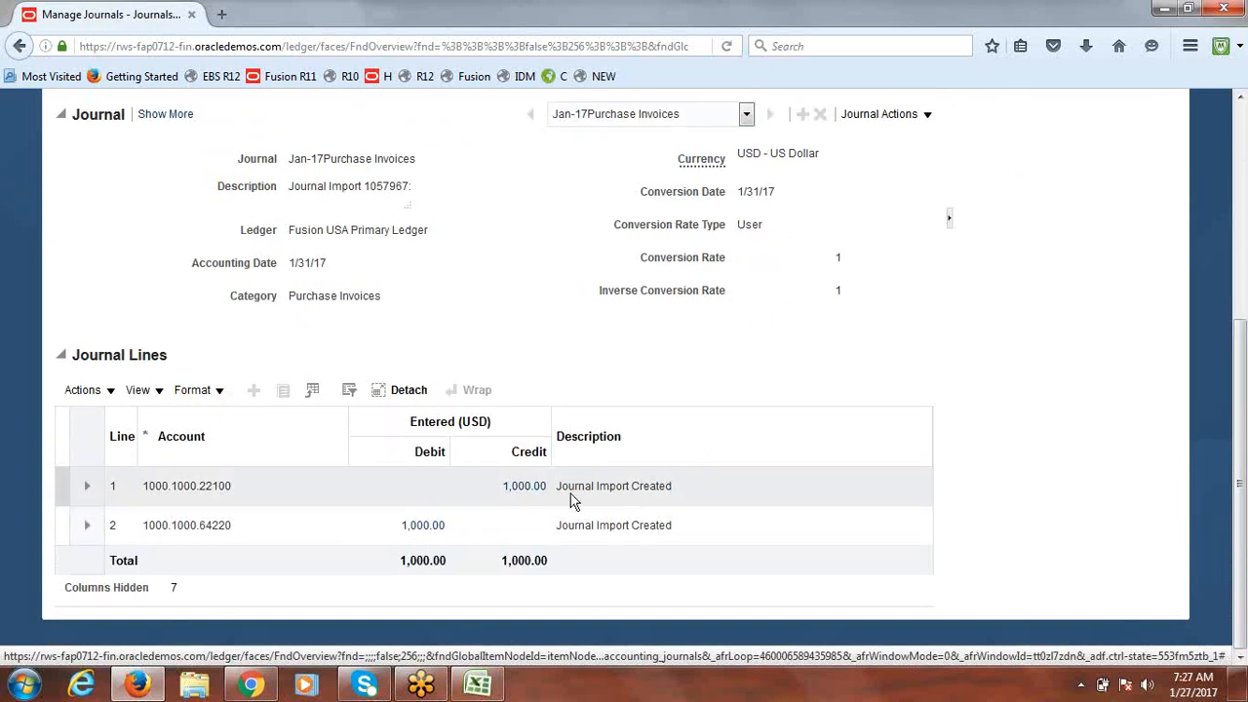
left_click(414, 529)
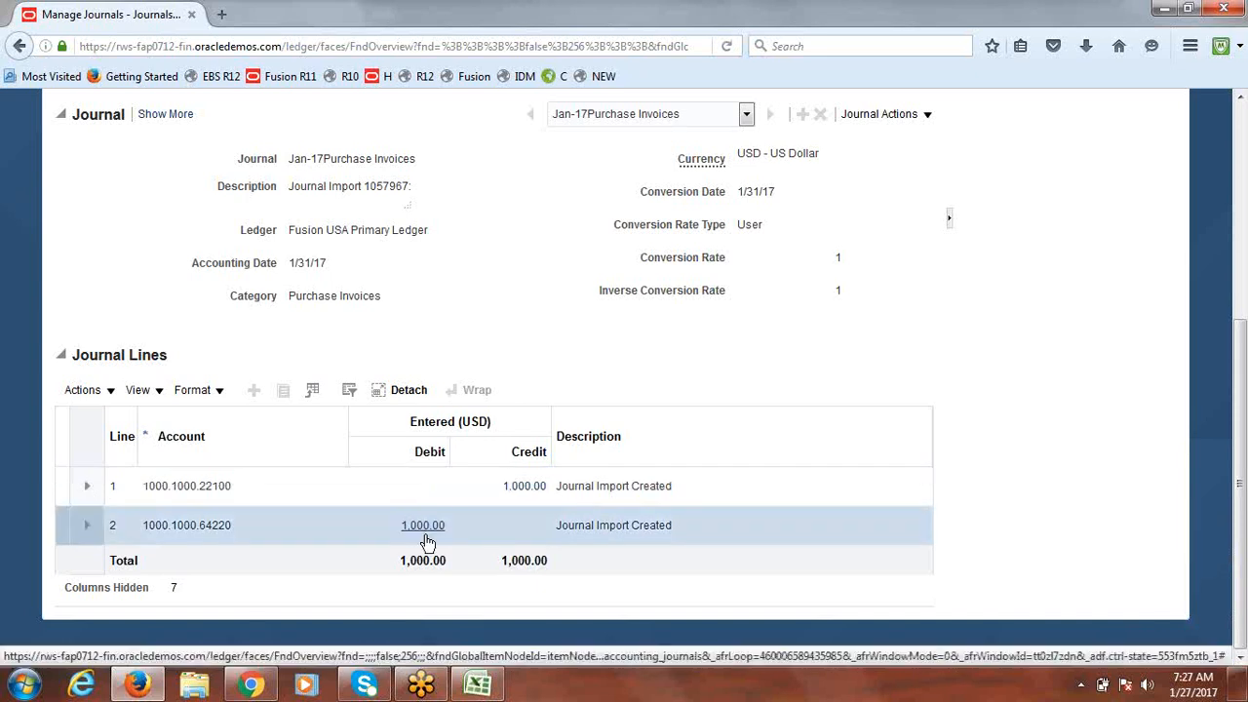
left_click(425, 538)
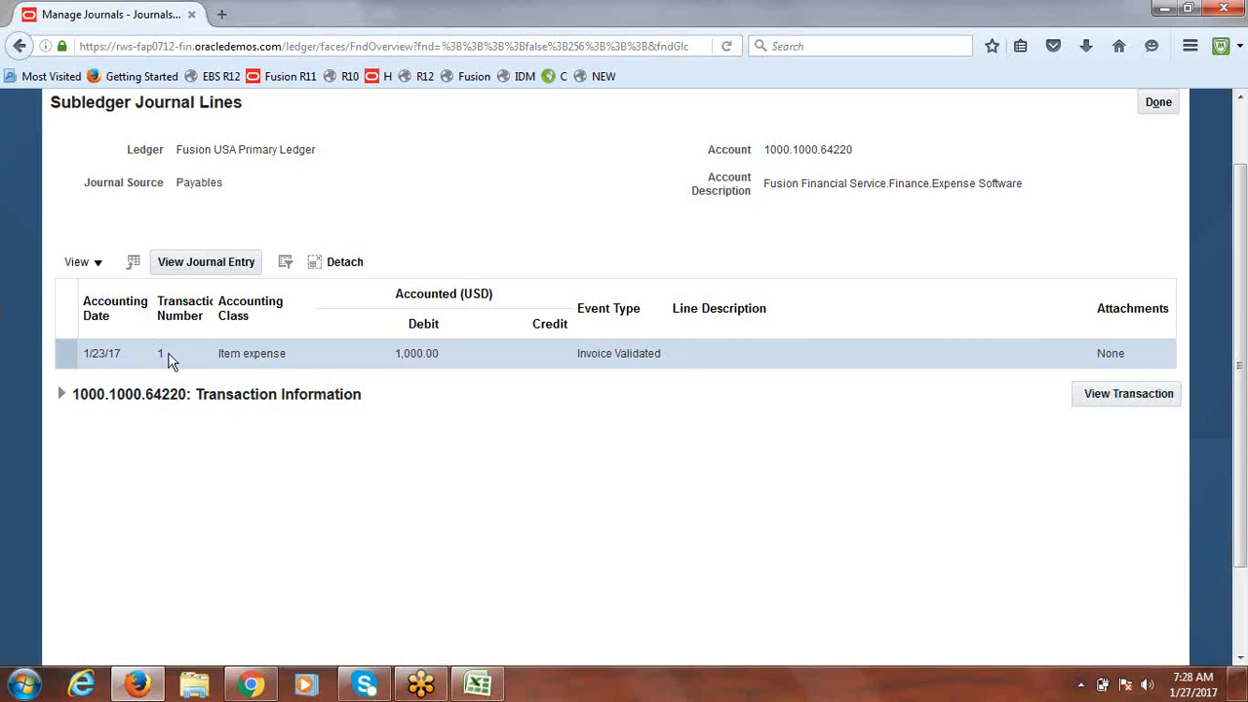
Step: View the source transaction, invoice 1, and review its accounting distributions
left_click_drag(176, 184, 224, 195)
left_click(1098, 400)
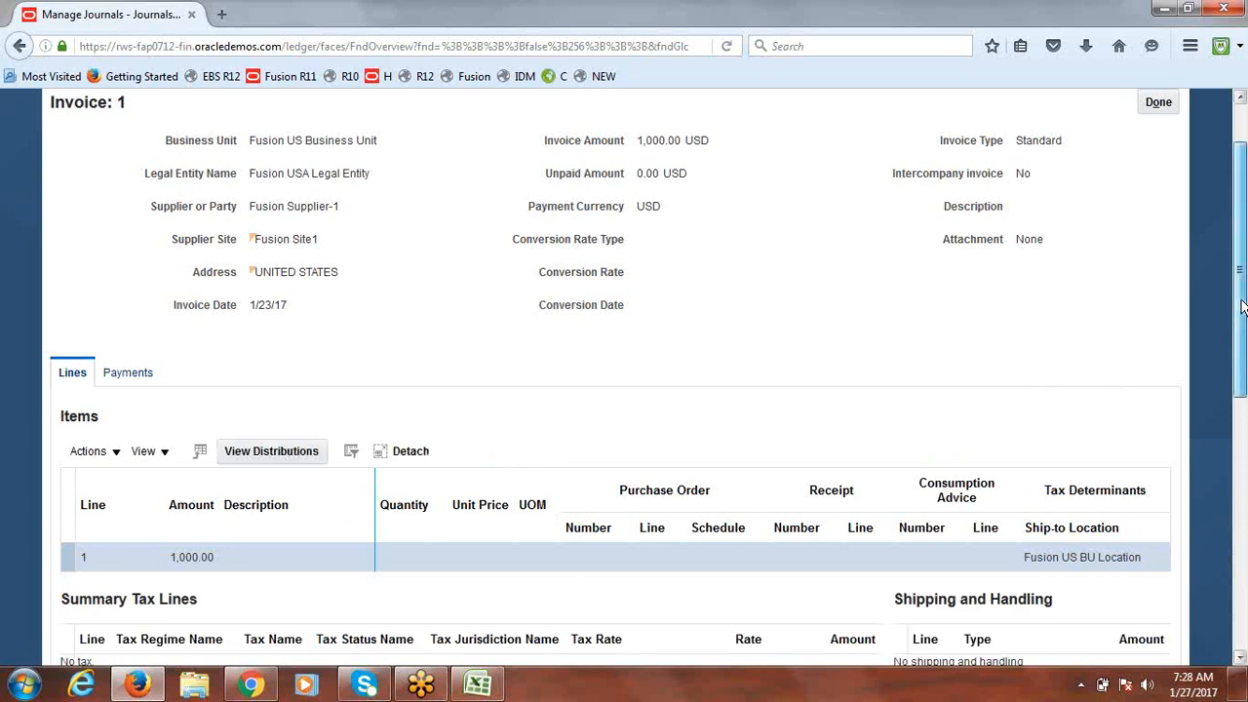
left_click_drag(1242, 308, 1243, 263)
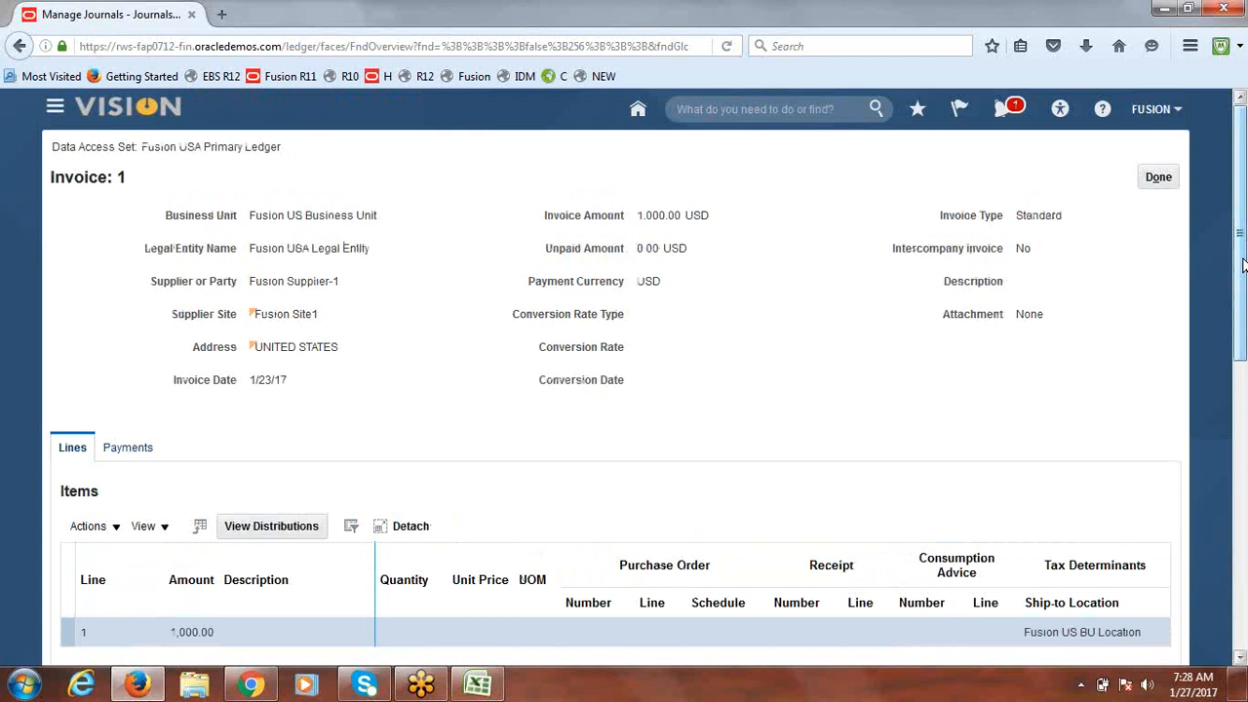
left_click_drag(1241, 234, 1243, 586)
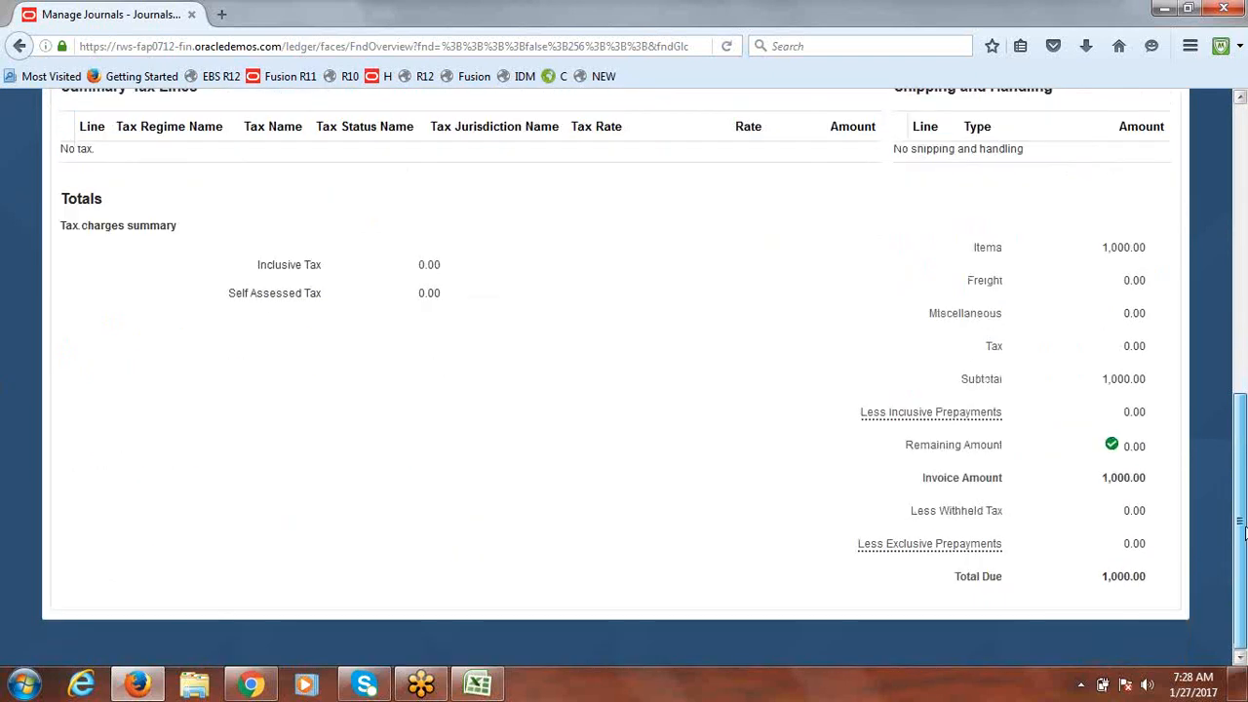
left_click_drag(1243, 531, 1243, 278)
left_click(302, 483)
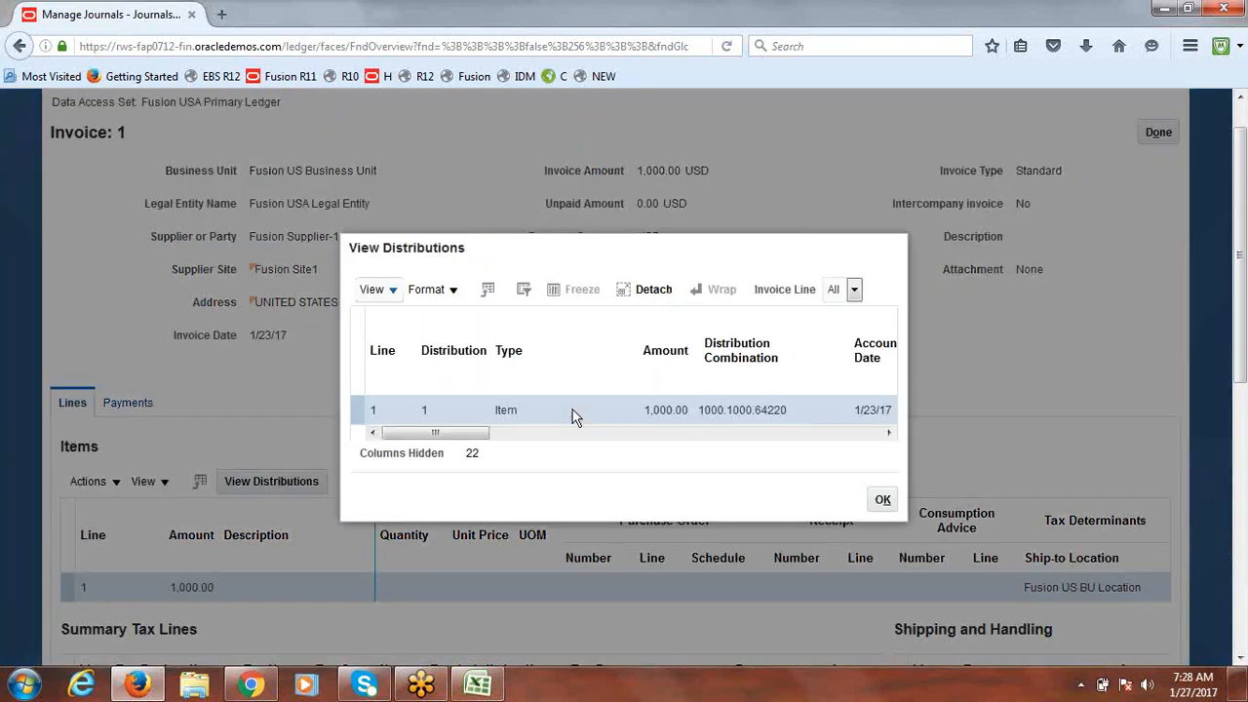
left_click_drag(458, 435, 352, 435)
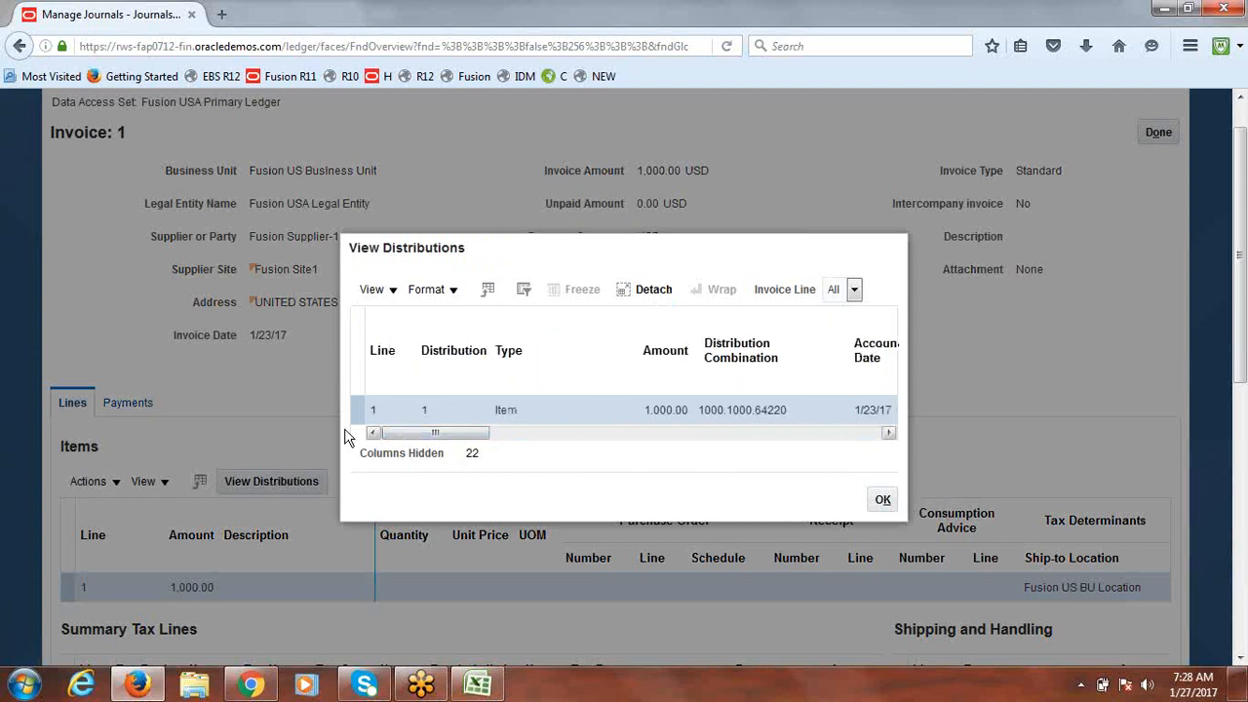
left_click(883, 499)
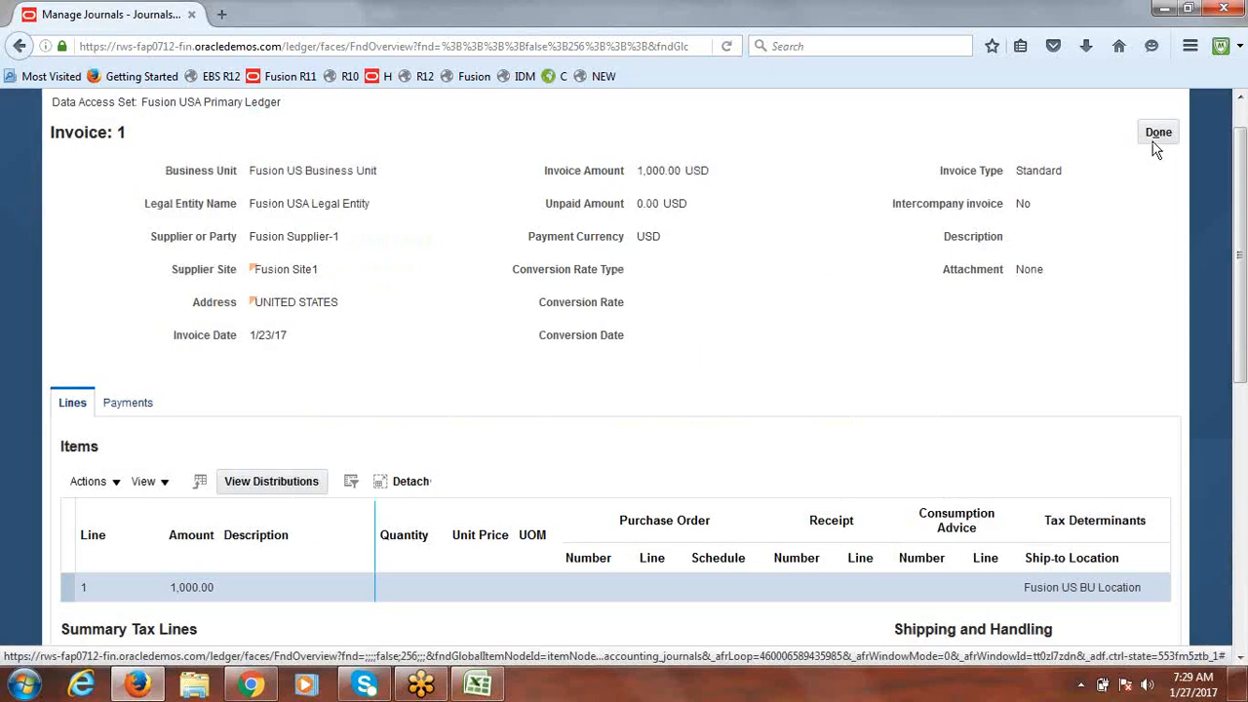
Step: Back out of the invoice, subledger lines and journal without saving, then switch to the Excel notes
left_click(1157, 134)
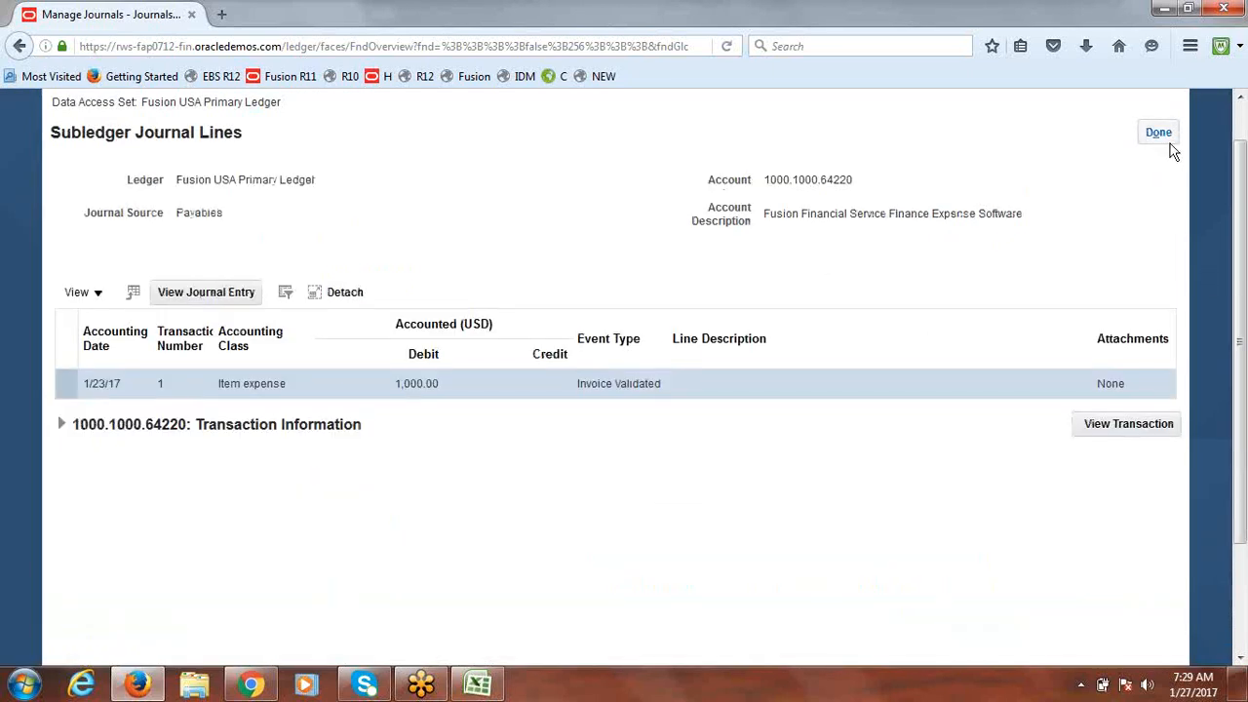
left_click(1171, 133)
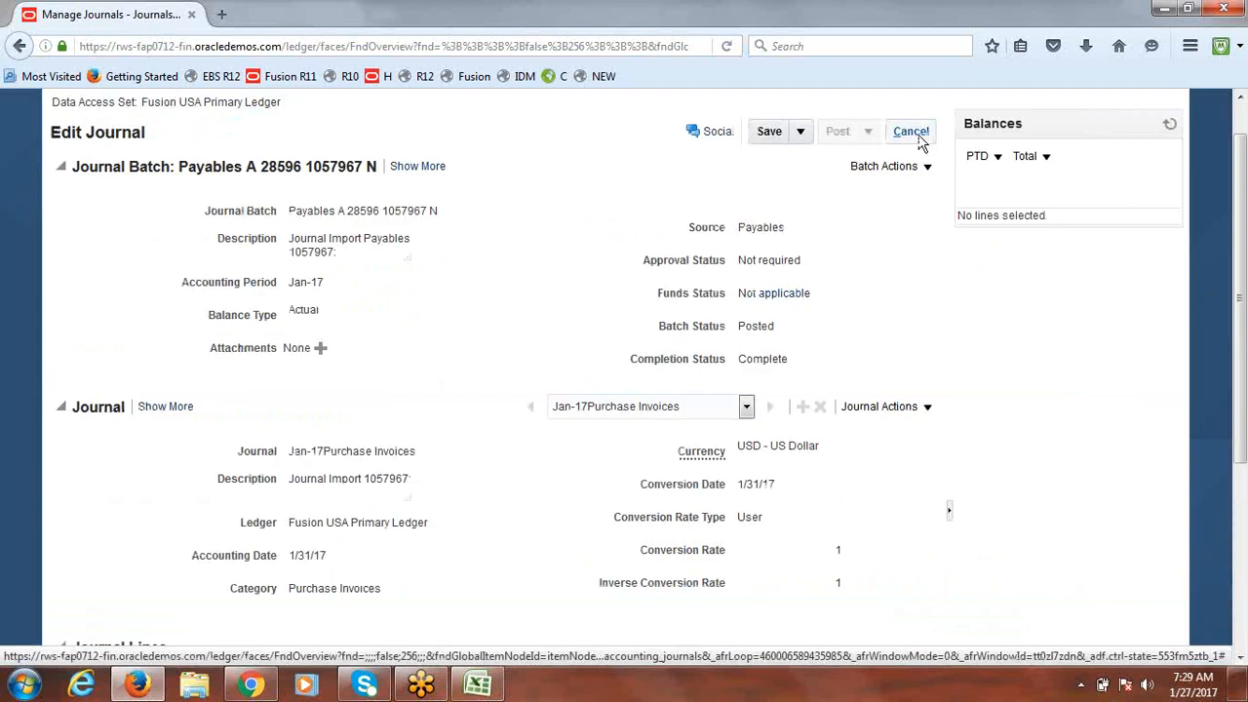
left_click(916, 134)
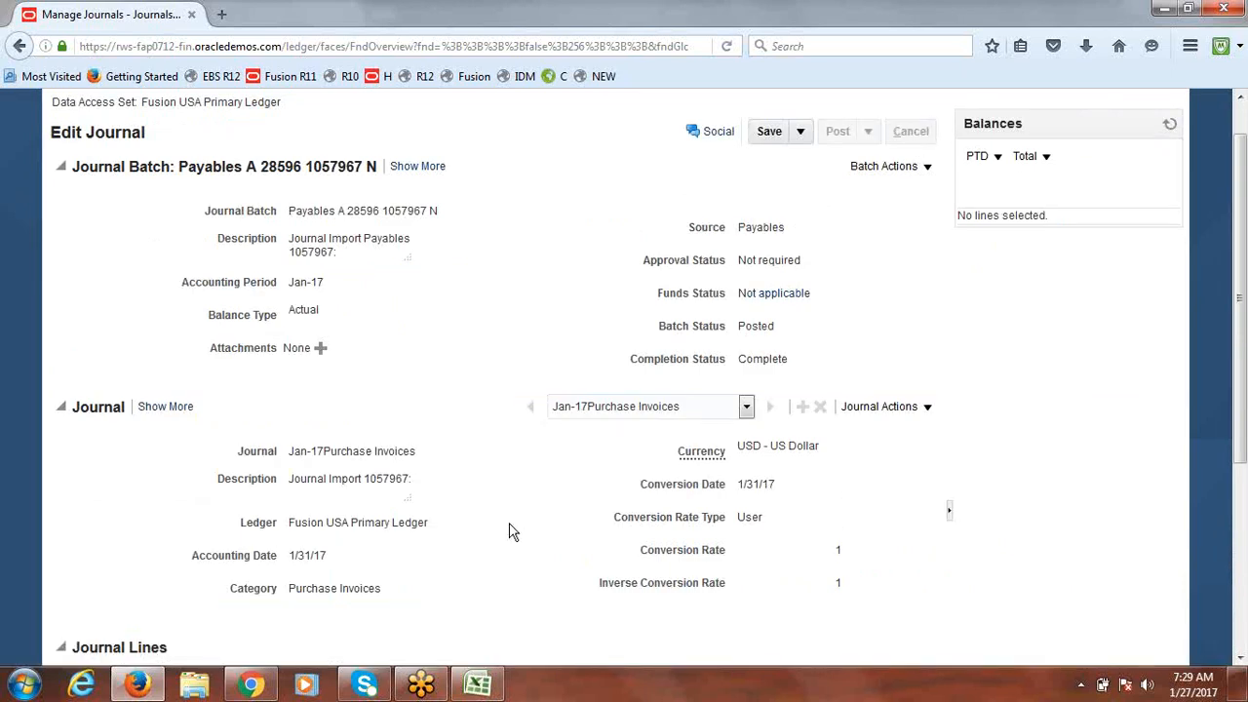
left_click(1160, 132)
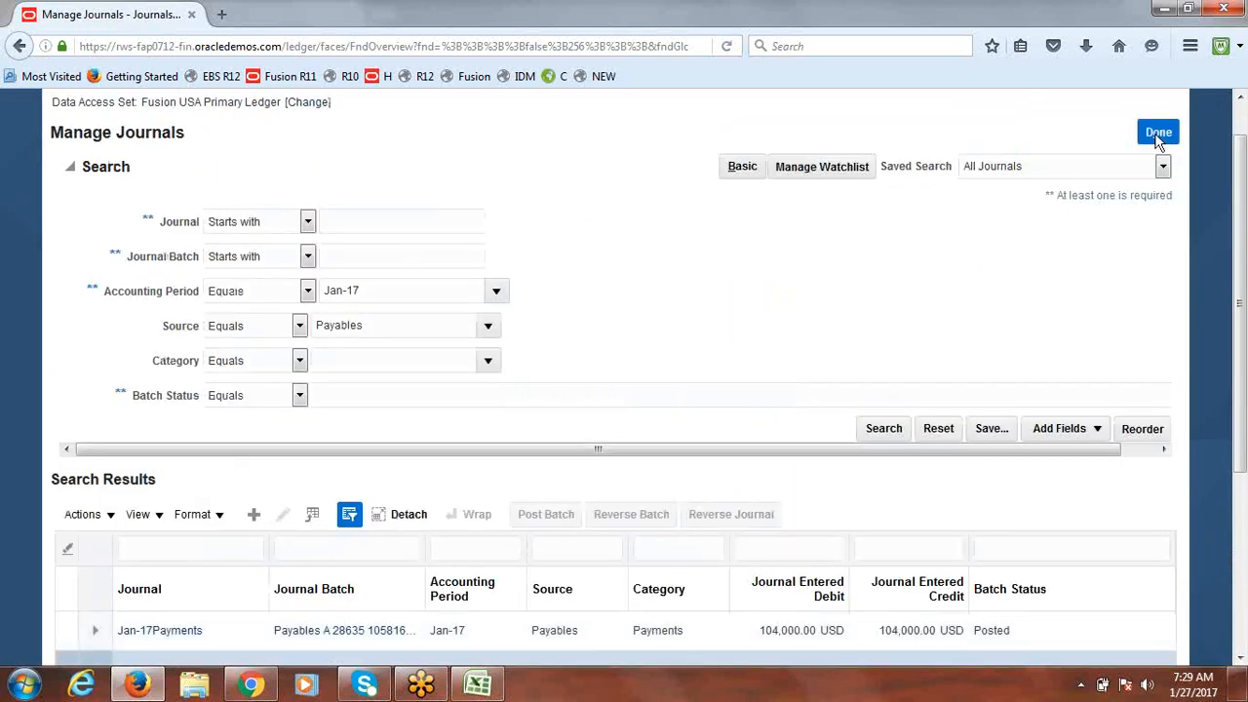
left_click(478, 685)
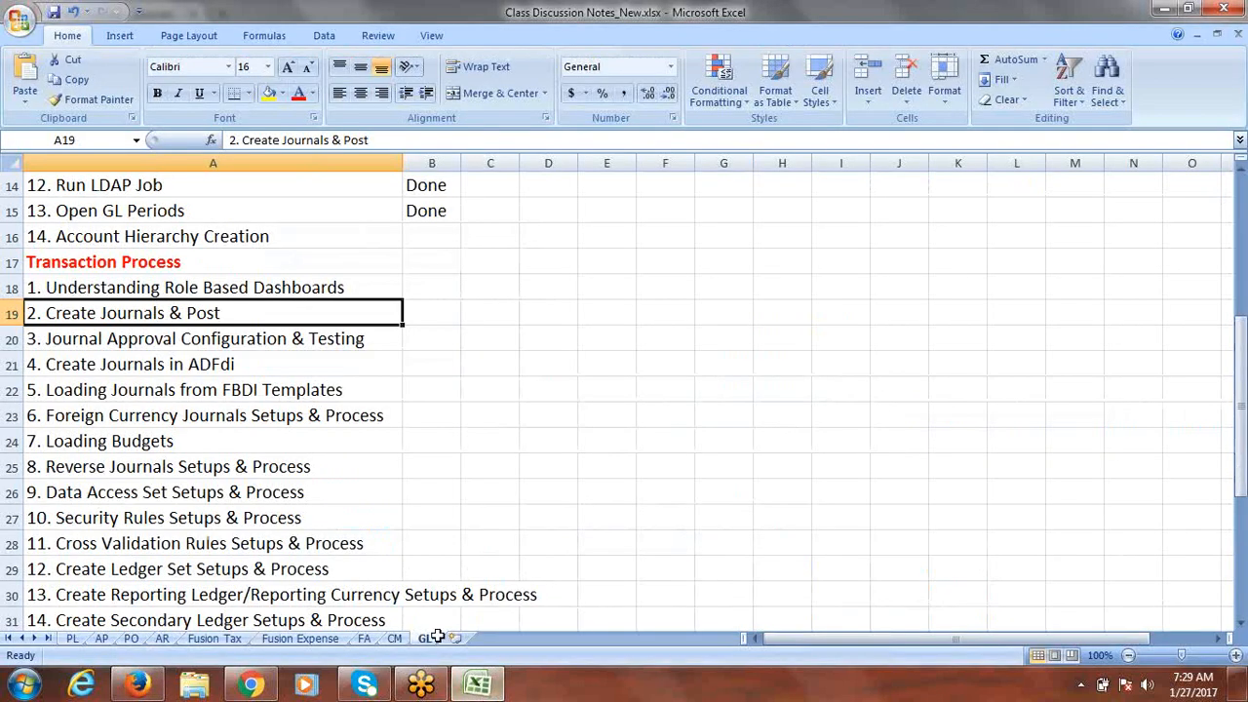
Step: Mark the first two Transaction Process items as Done in B18 and B19
key("Up")
key("Right")
type("d")
key("Return")
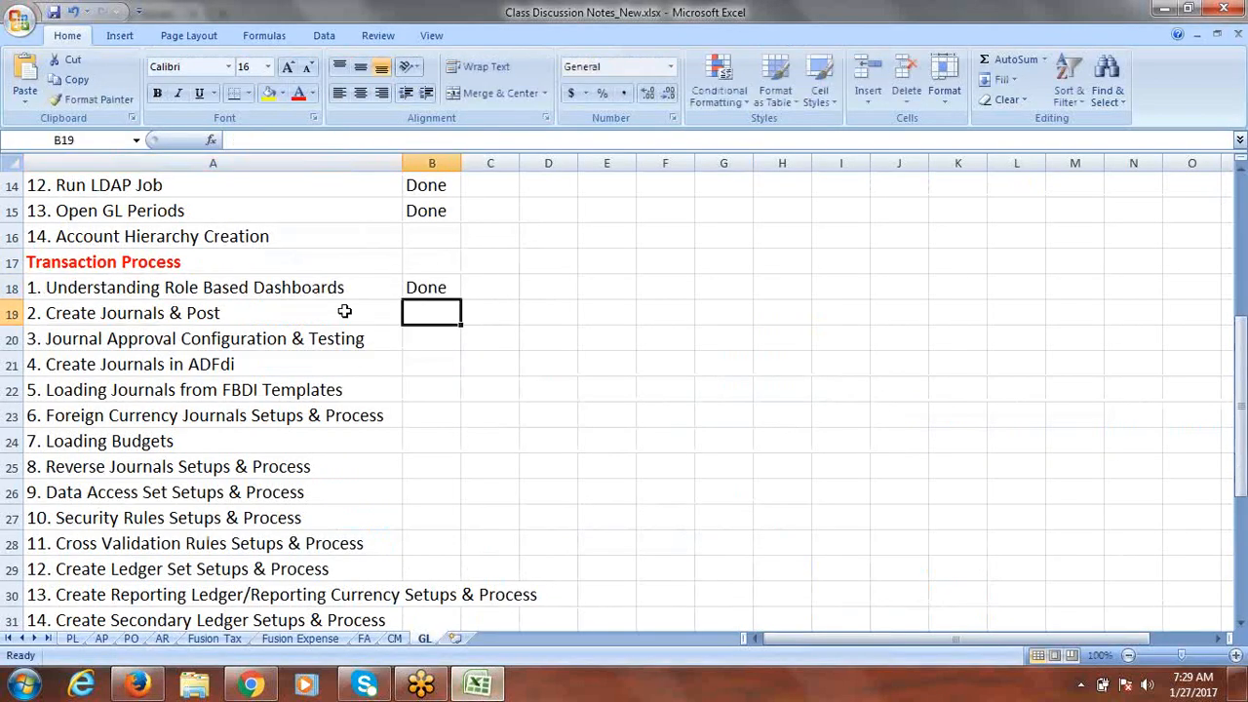
type("d")
left_click(297, 343)
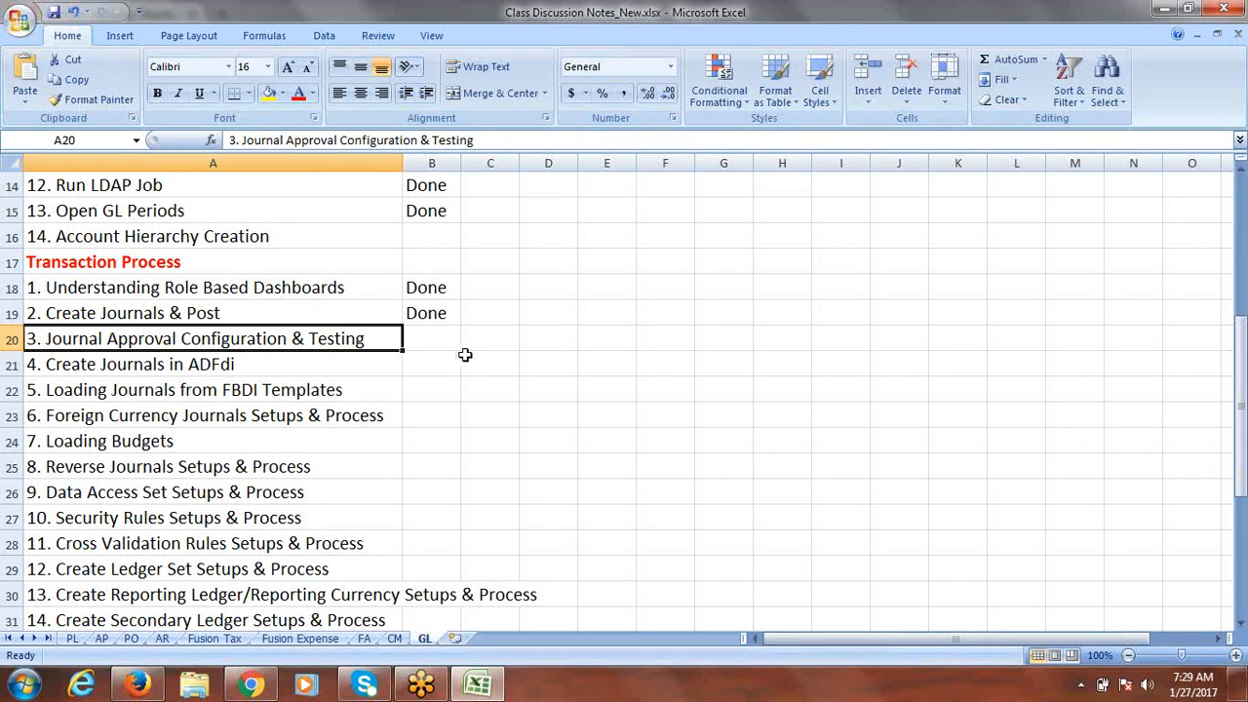
Step: Discard a scratch 'Fusion' side note and copy the Journal Approval Configuration & Testing item in A20
left_click(711, 340)
type("Fusion")
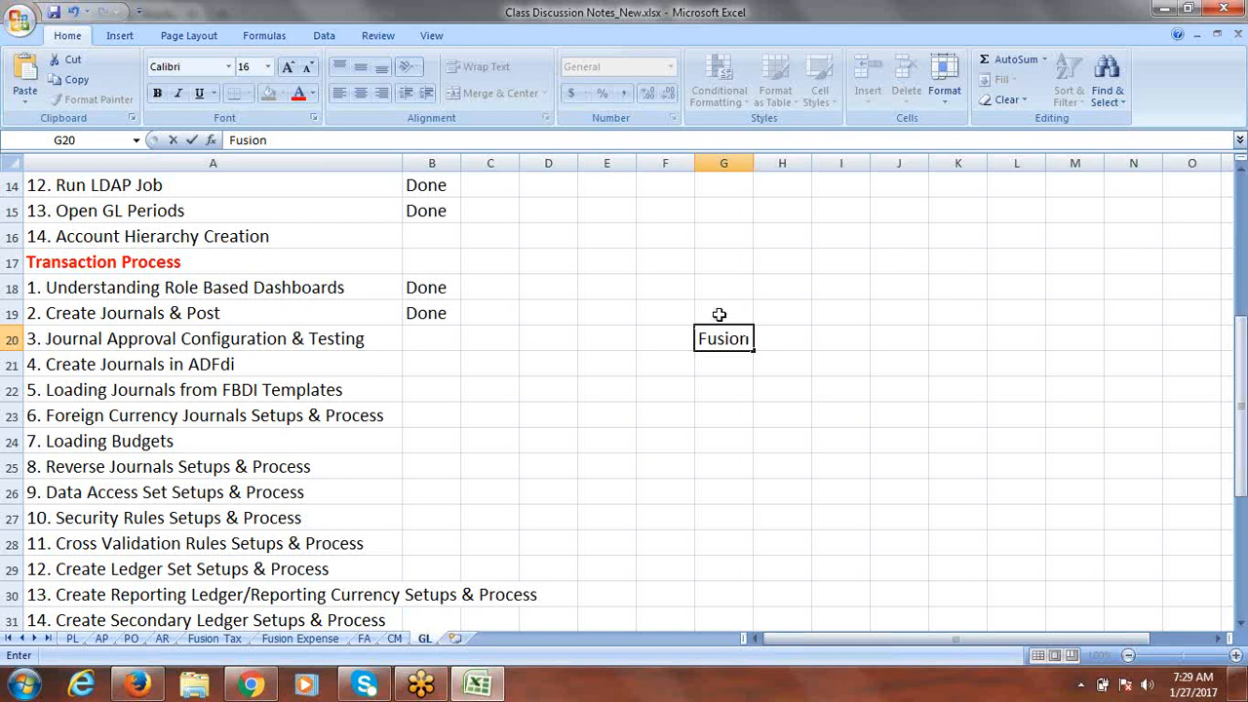
left_click(719, 314)
type("Crea")
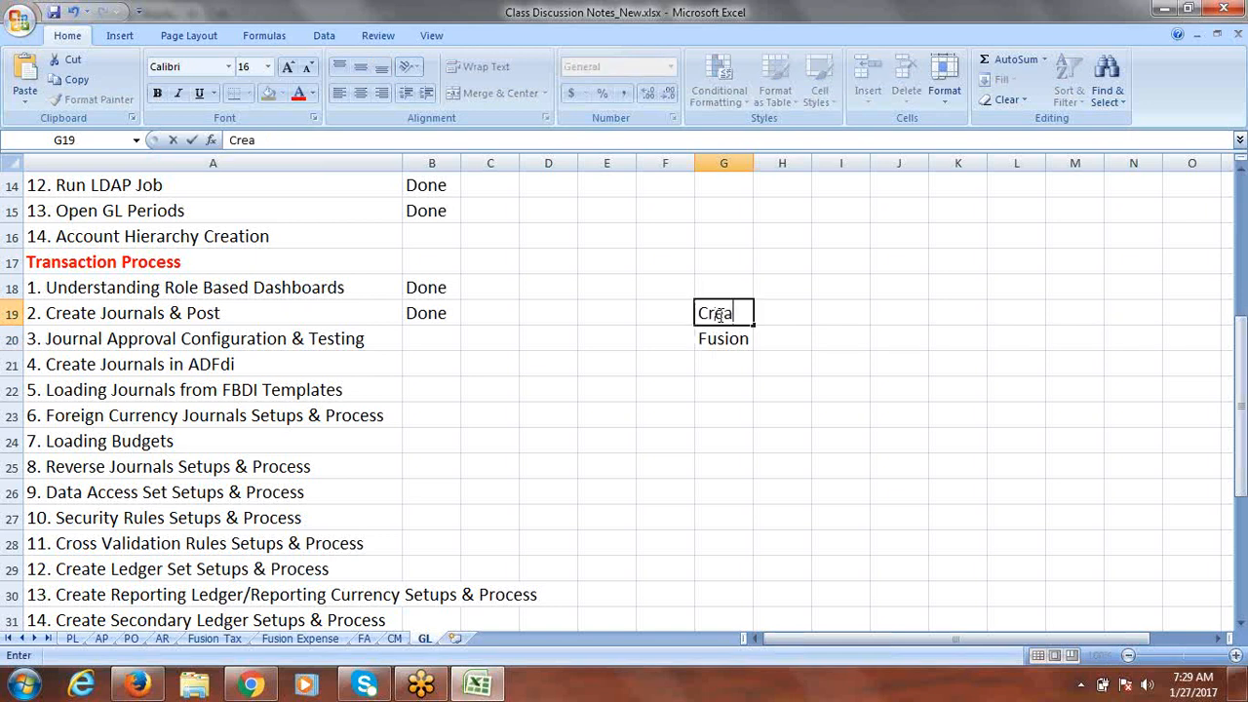
type("te Approval g")
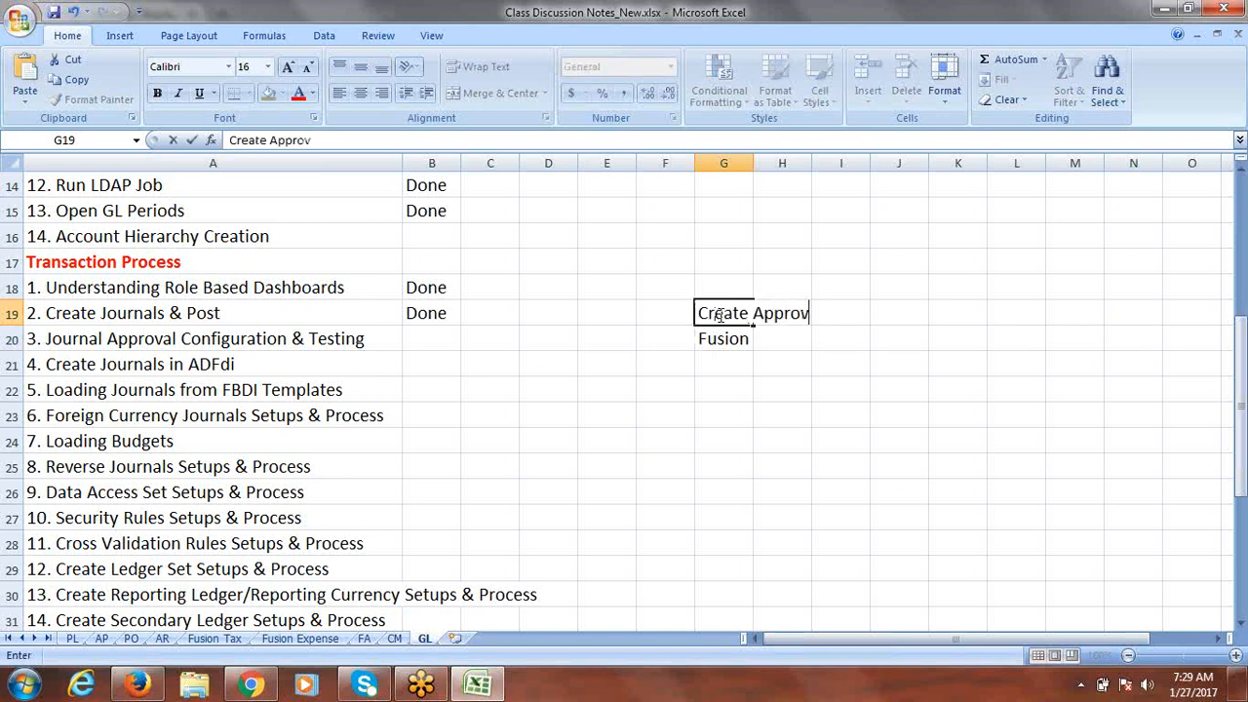
key("BackSpace")
key("BackSpace")
key("BackSpace")
key("BackSpace")
key("BackSpace")
key("BackSpace")
key("BackSpace")
key("BackSpace")
key("BackSpace")
key("BackSpace")
key("BackSpace")
key("BackSpace")
key("BackSpace")
key("BackSpace")
key("BackSpace")
key("BackSpace")
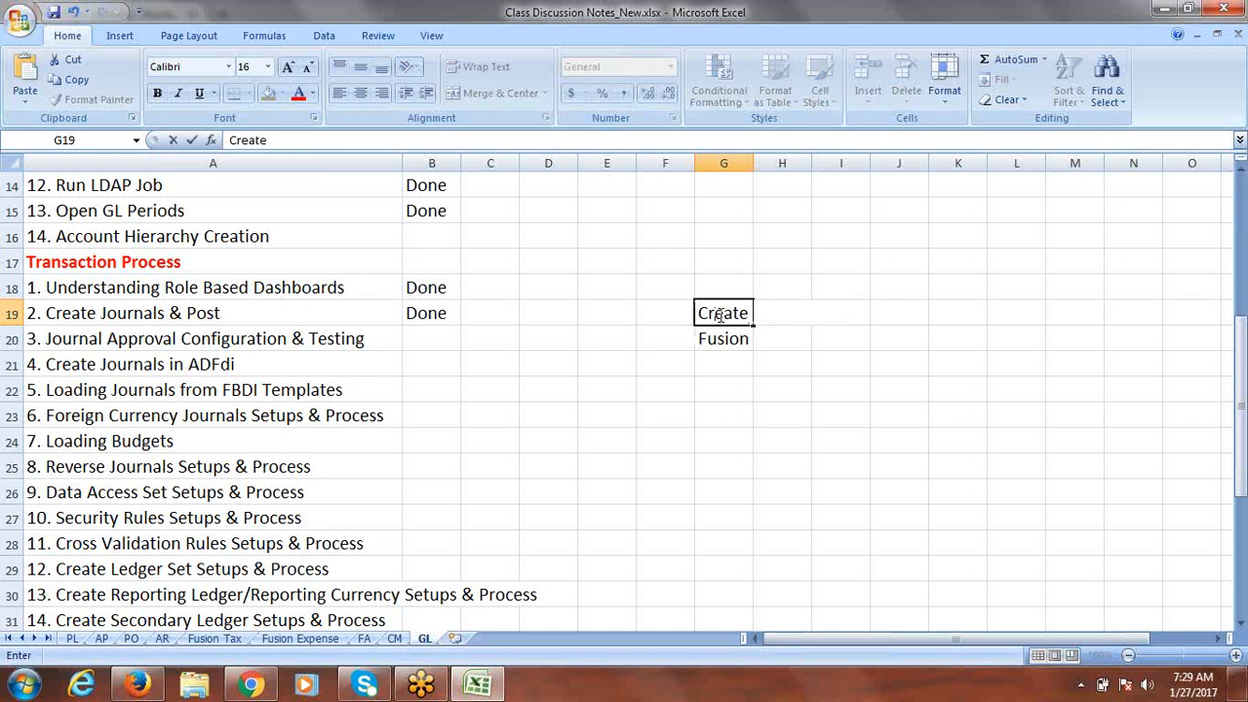
key("BackSpace")
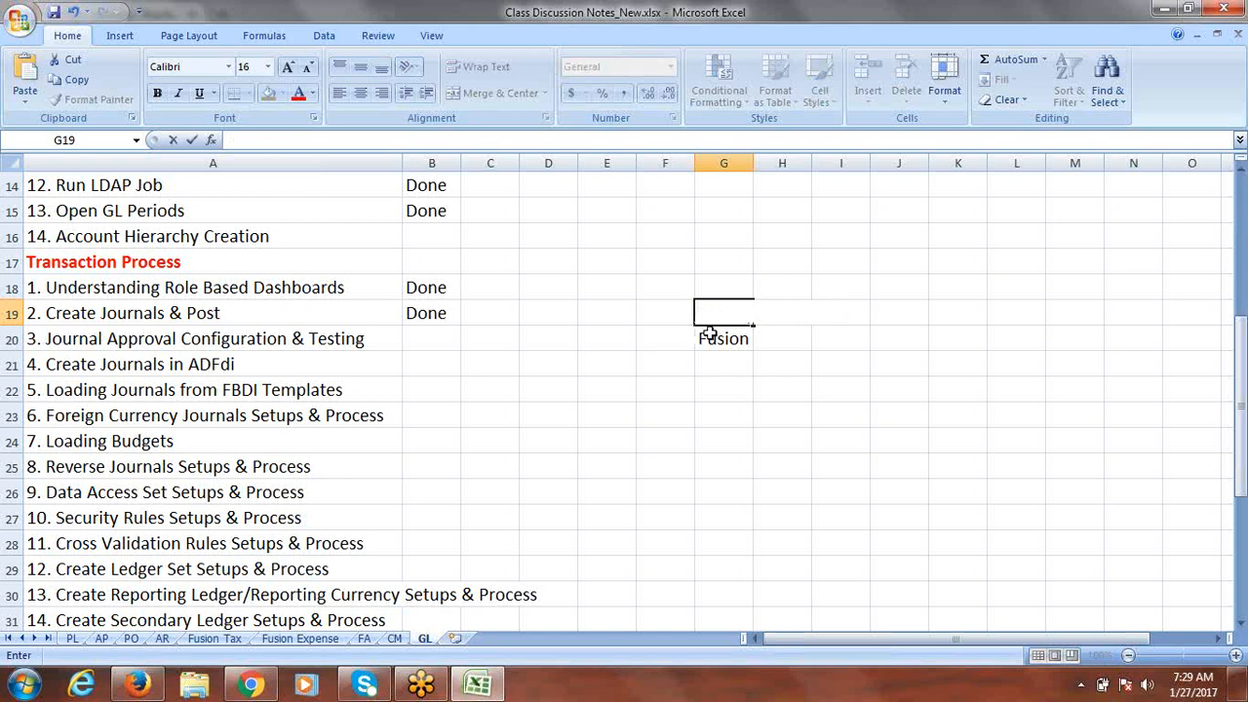
left_click(719, 333)
key("Delete")
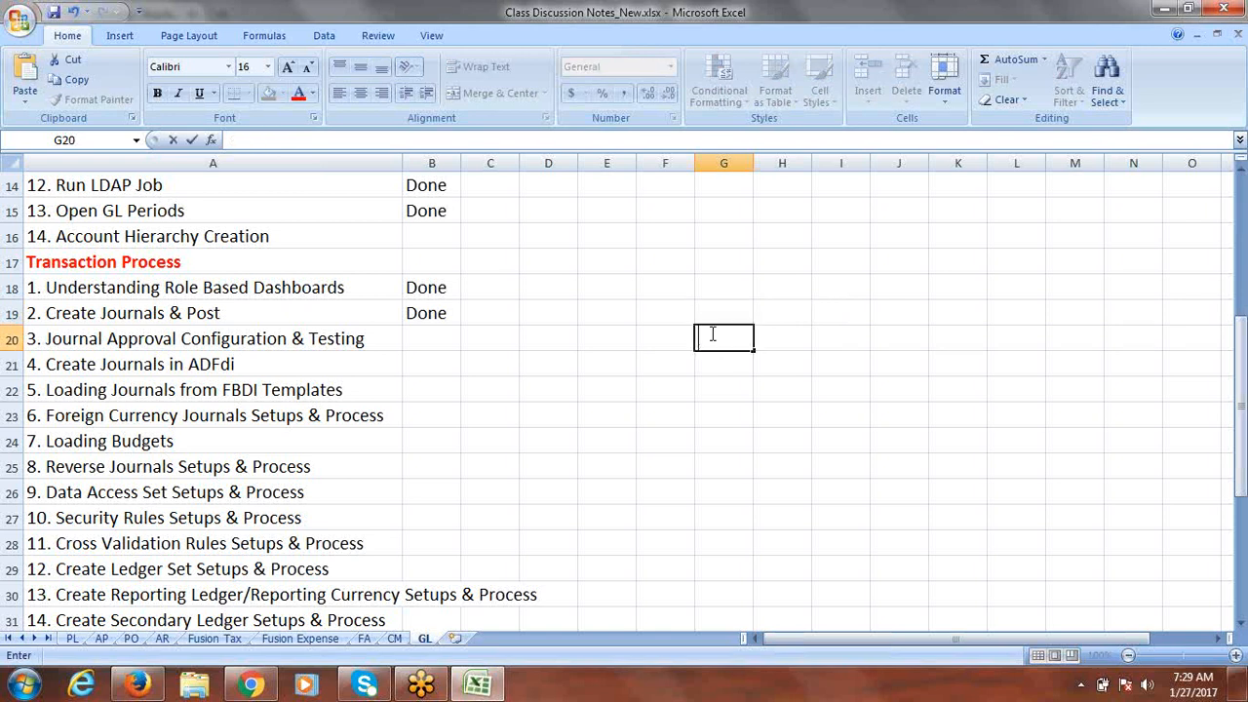
left_click(359, 338)
key("ctrl+c")
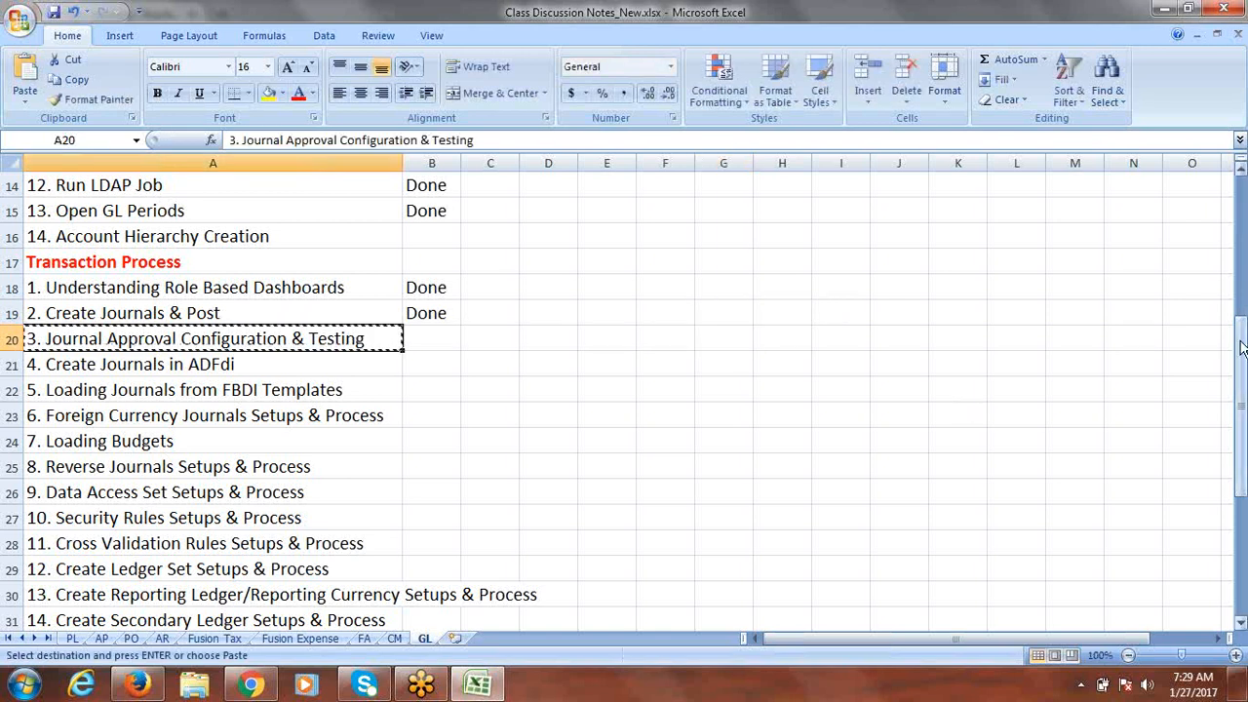
Step: Paste the Journal Approval Configuration & Testing heading into A44 without its number and fill row 44 yellow
left_click_drag(1240, 332, 1242, 627)
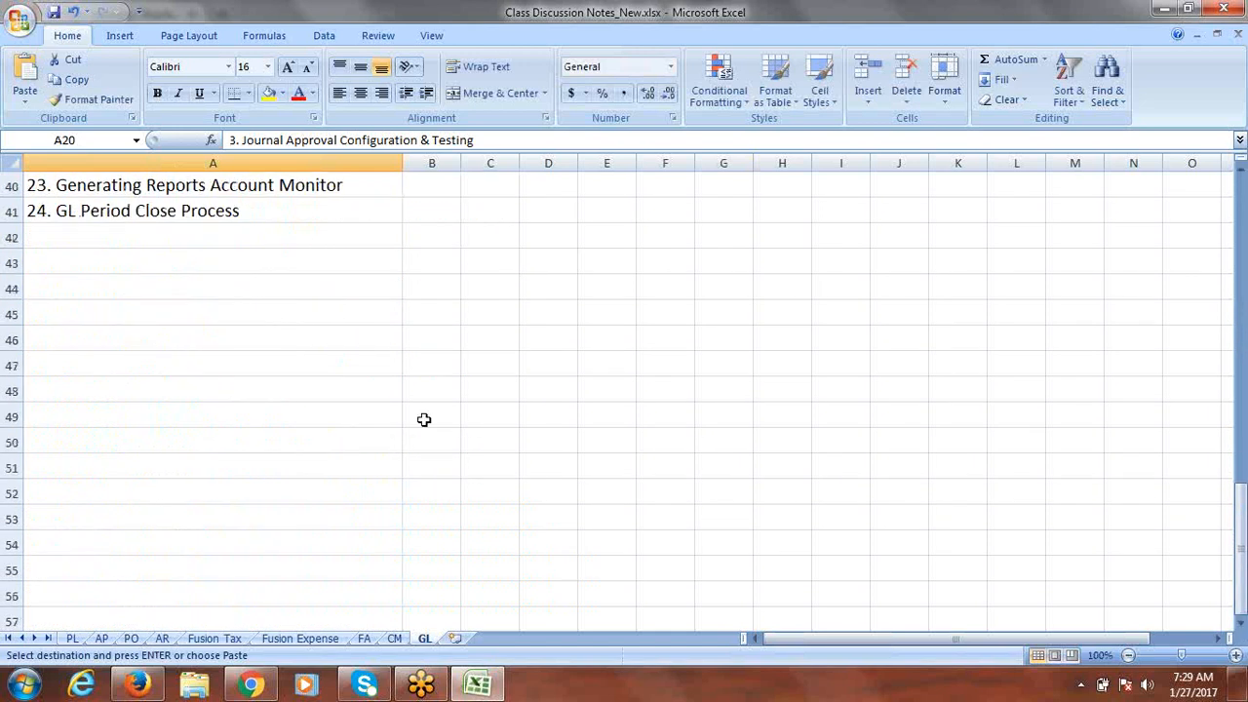
left_click(167, 289)
key("ctrl+v")
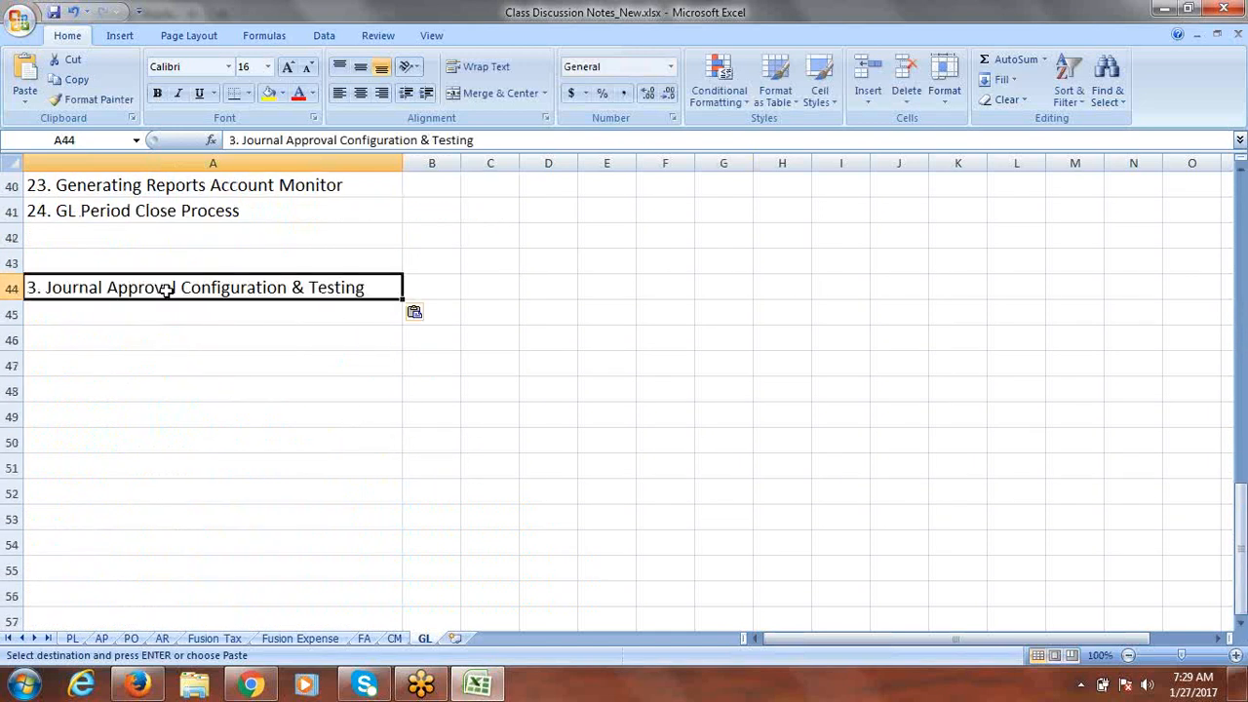
double_click(47, 283)
key("BackSpace")
key("BackSpace")
key("BackSpace")
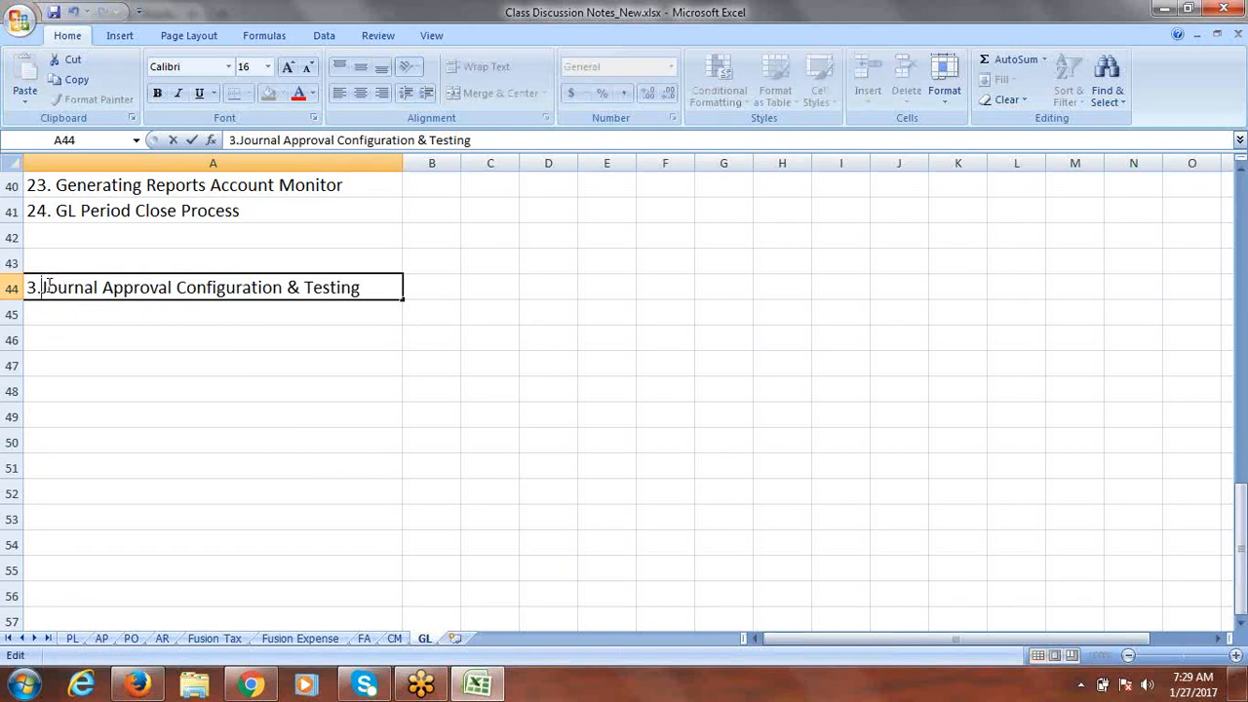
left_click(12, 288)
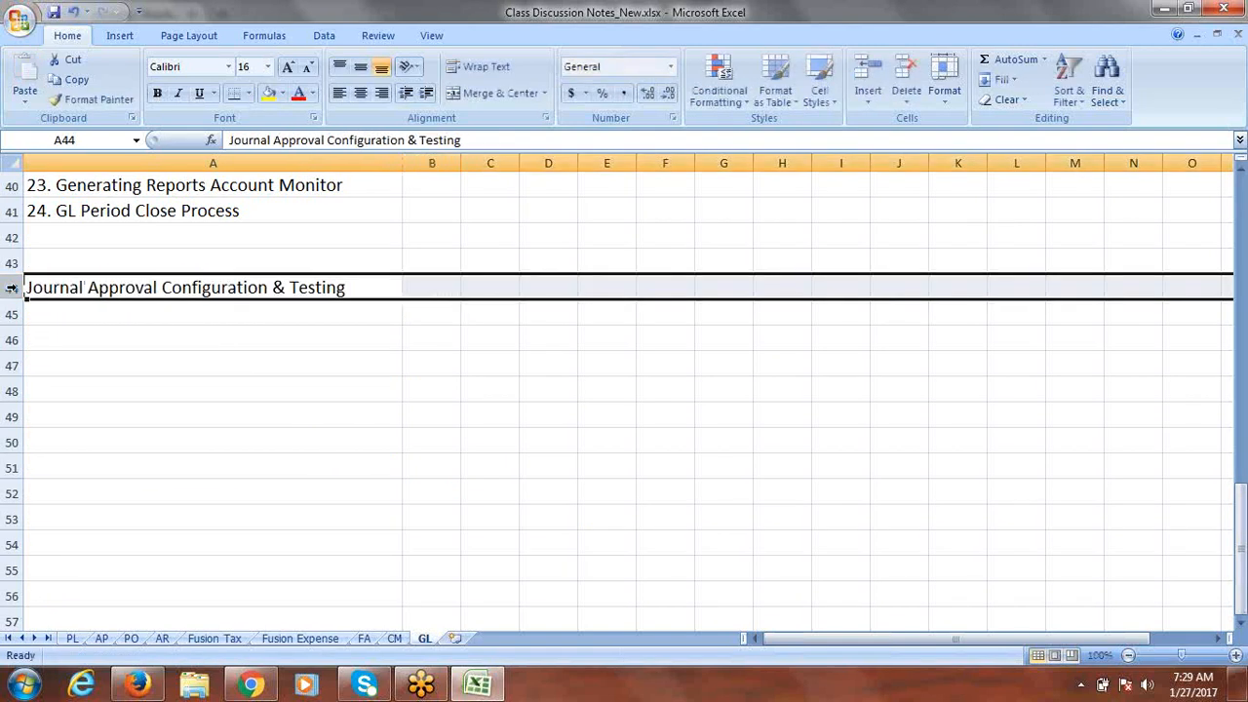
left_click(270, 97)
Step: Add the notes 'Create Approval Group' and 'Approval Rule' under the heading
left_click(62, 324)
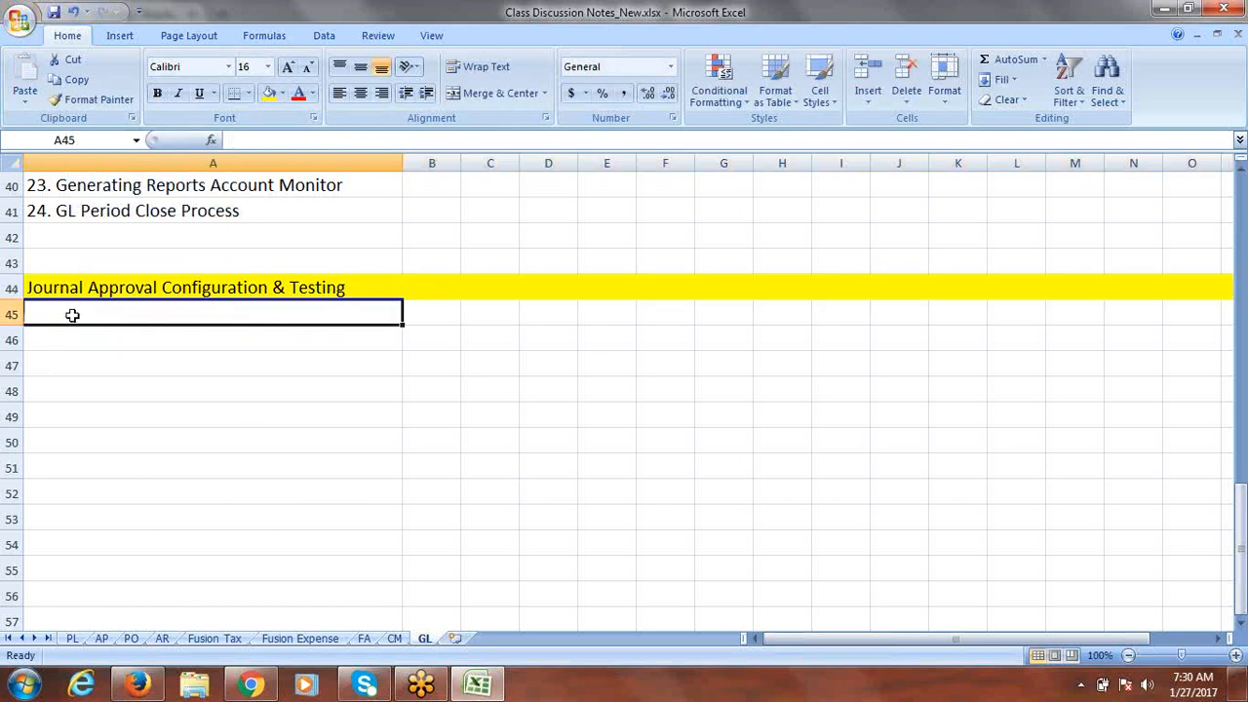
type("Create")
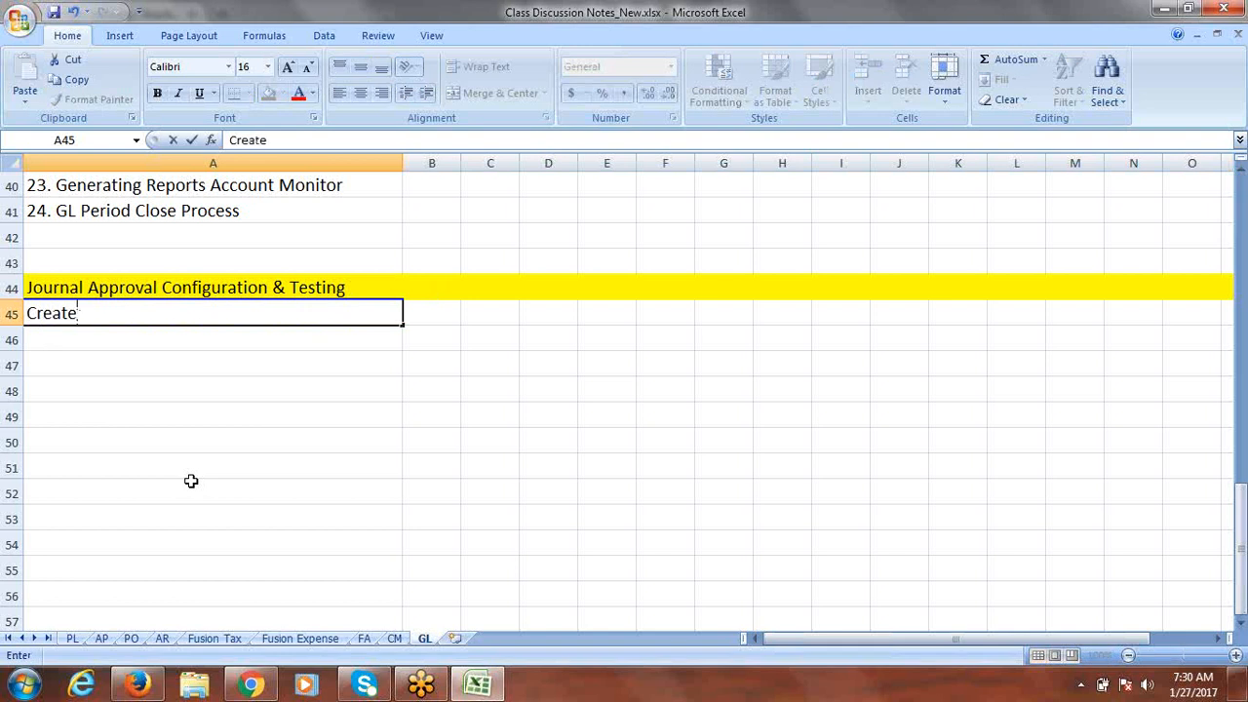
type(" Approval Group")
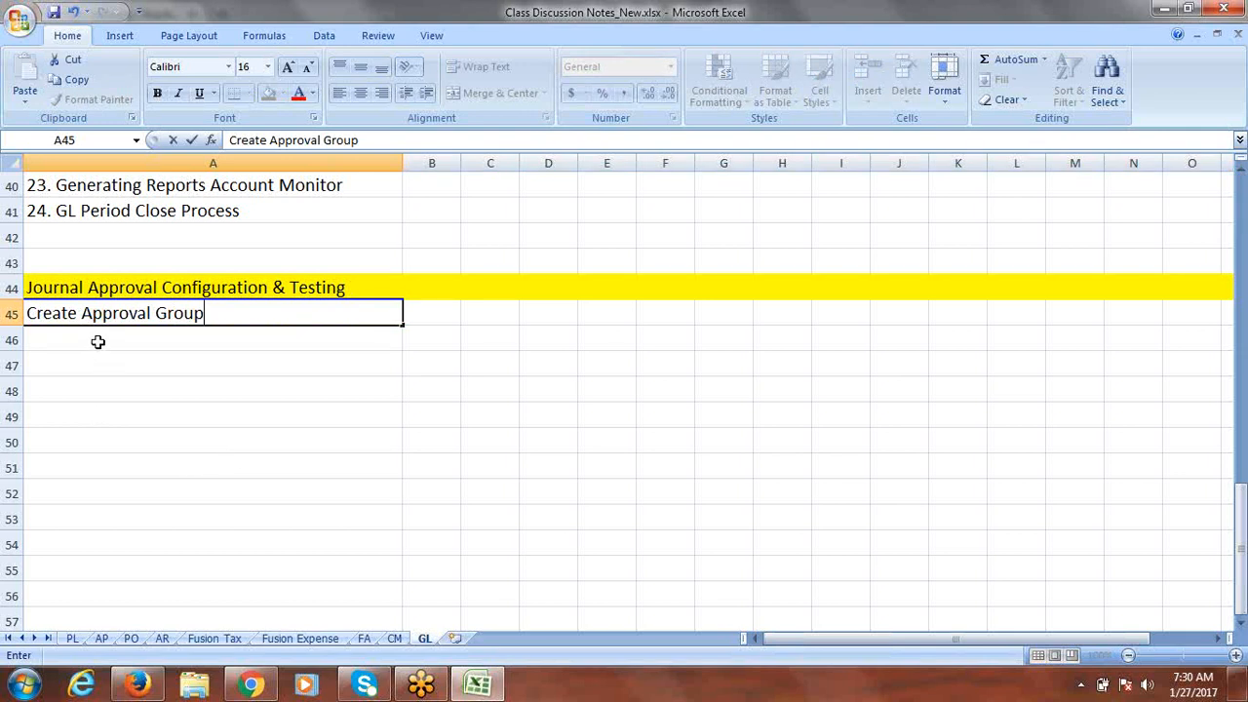
left_click(98, 342)
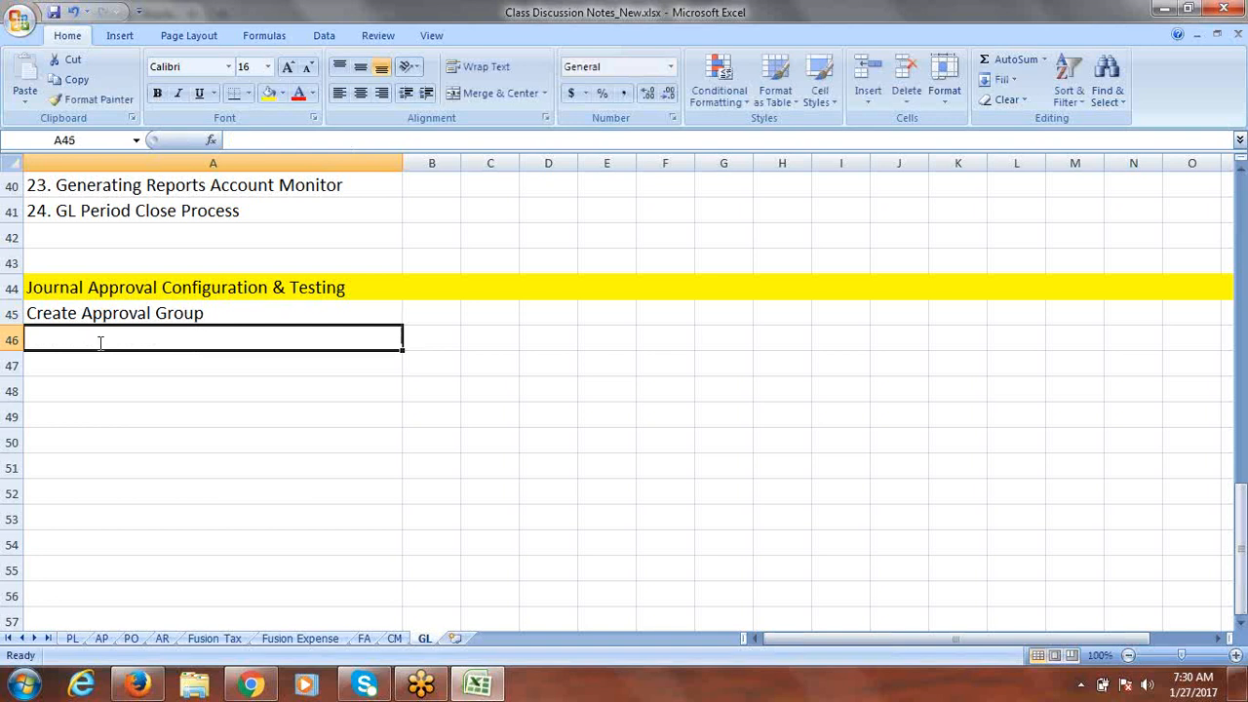
type("Approval Rule")
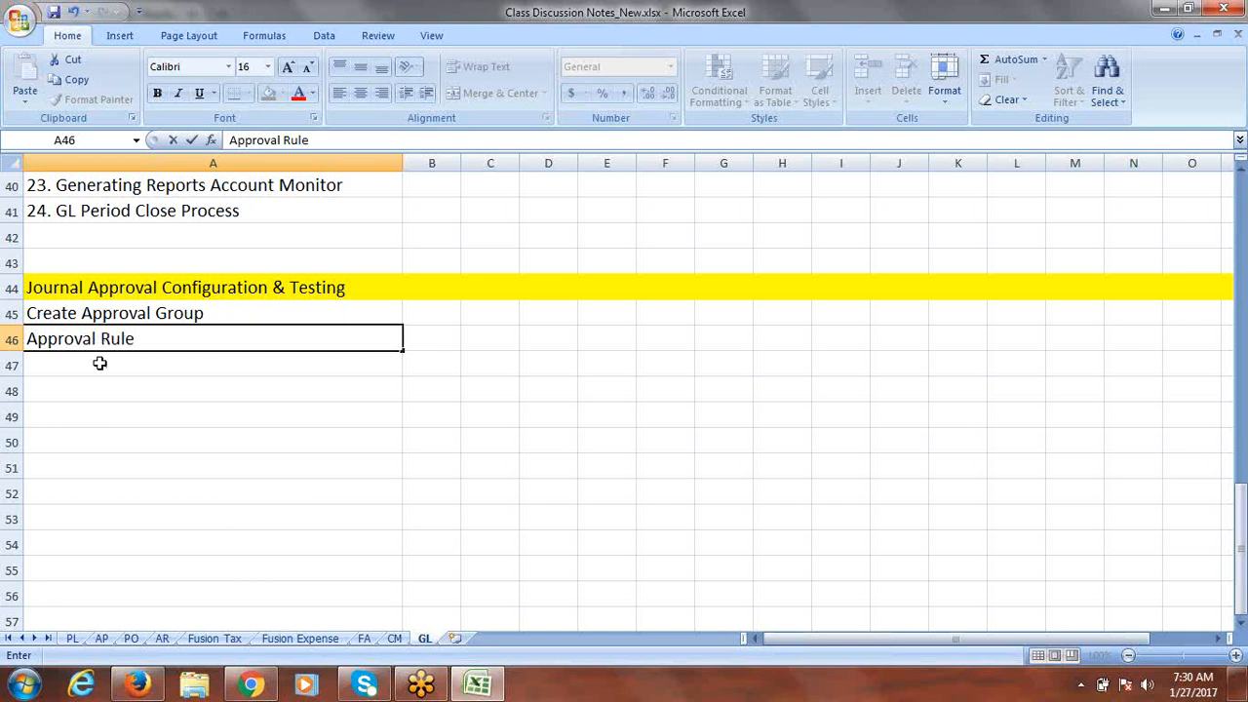
left_click(101, 362)
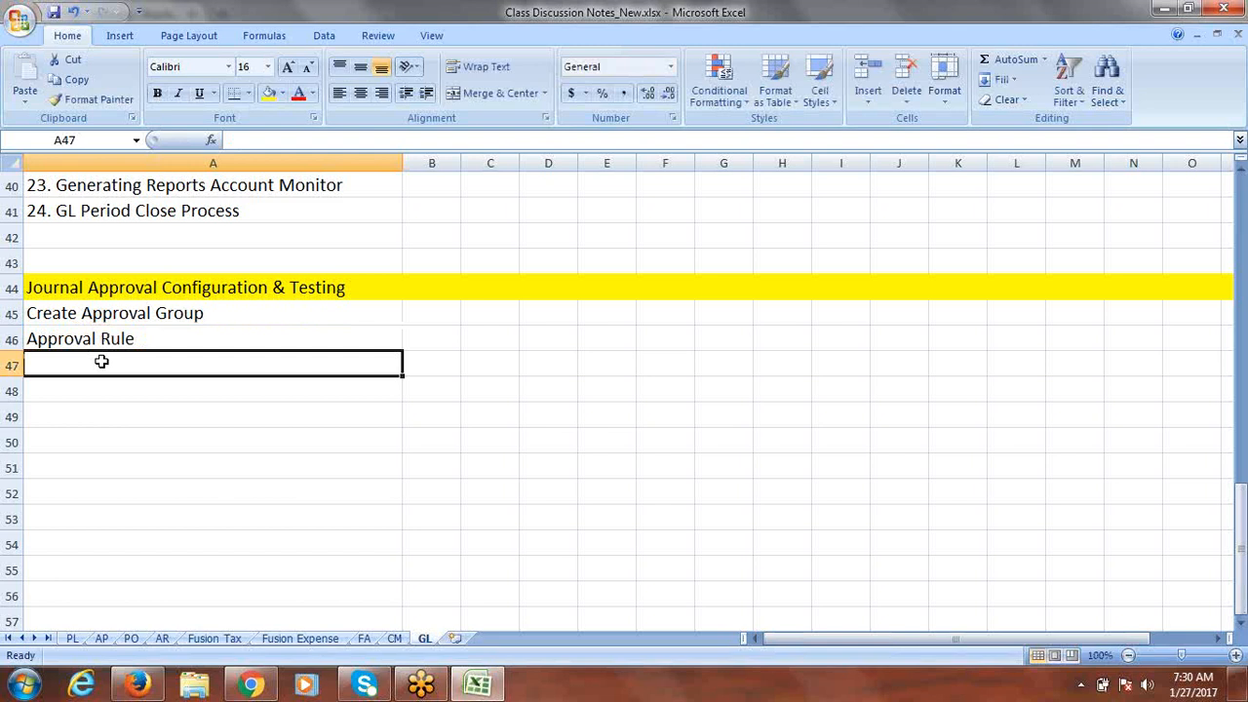
Step: Add the notes 'Enable Journal Approvals at Ledger' and 'Create Journal and Test', fixing the Leddger typo
type("E")
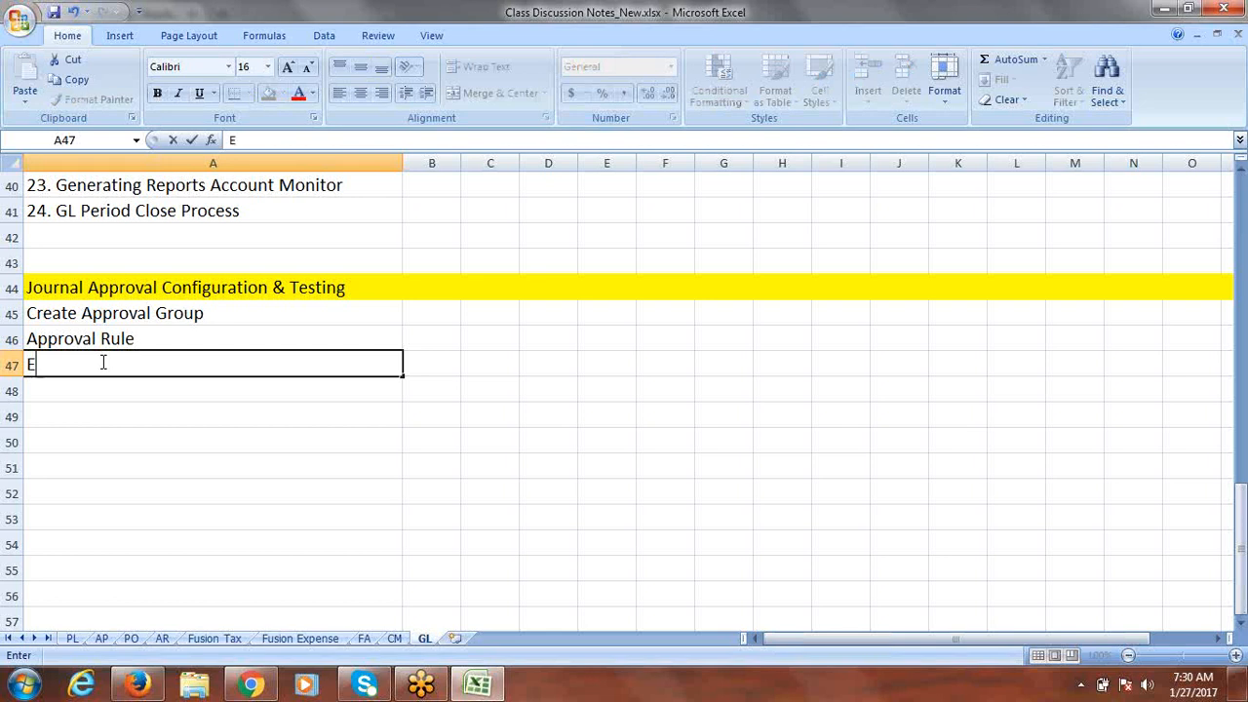
type("nable Jou")
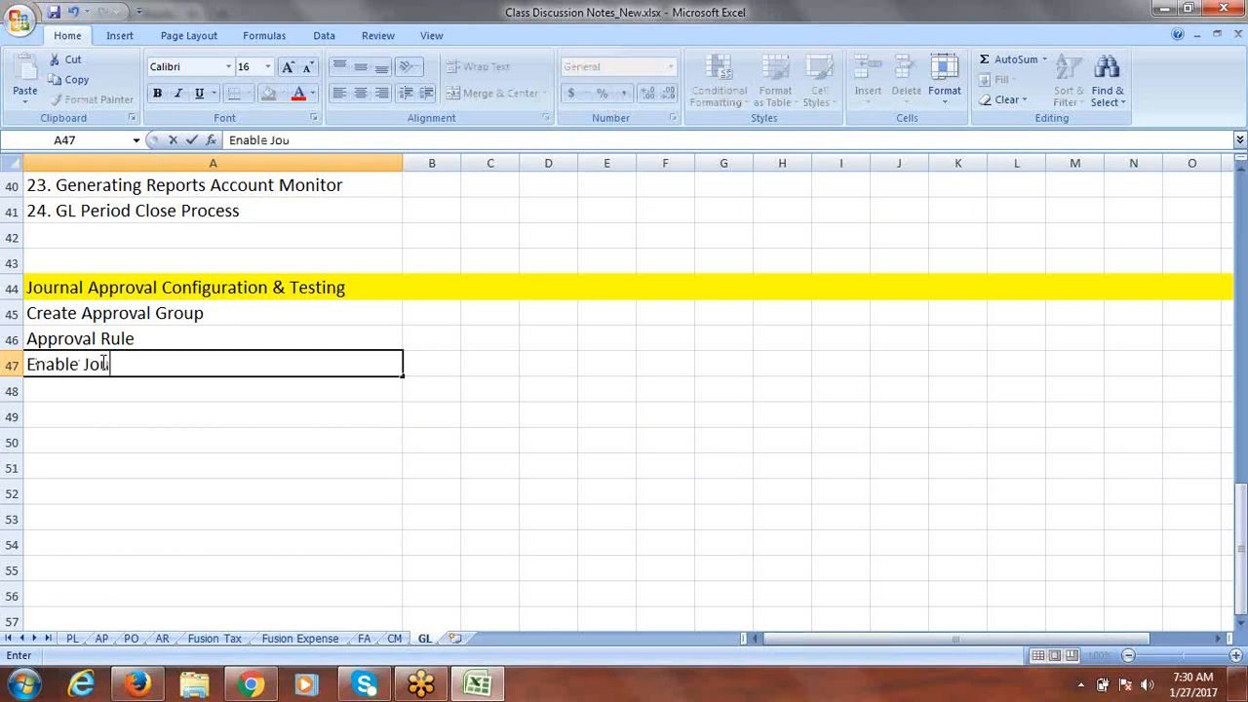
type("rnal Appro")
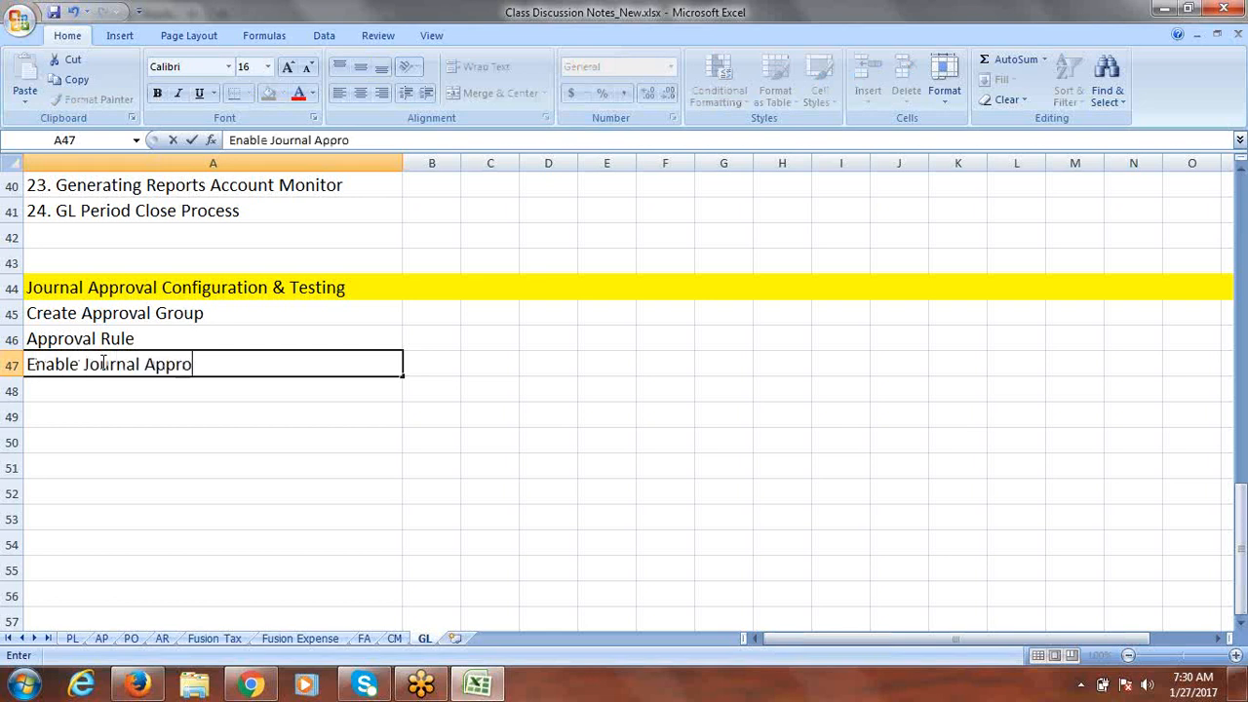
type("vals at Leddger")
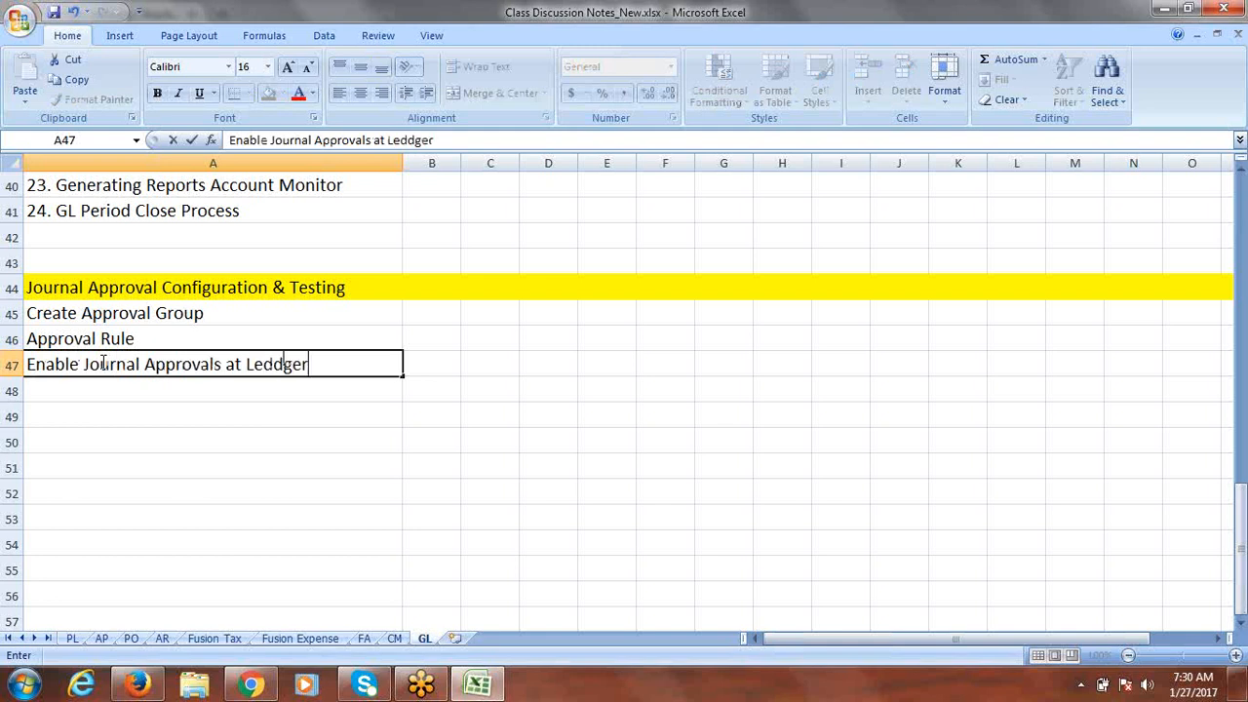
key("BackSpace")
key("BackSpace")
key("BackSpace")
key("BackSpace")
type("ger")
left_click(74, 421)
type("Creat")
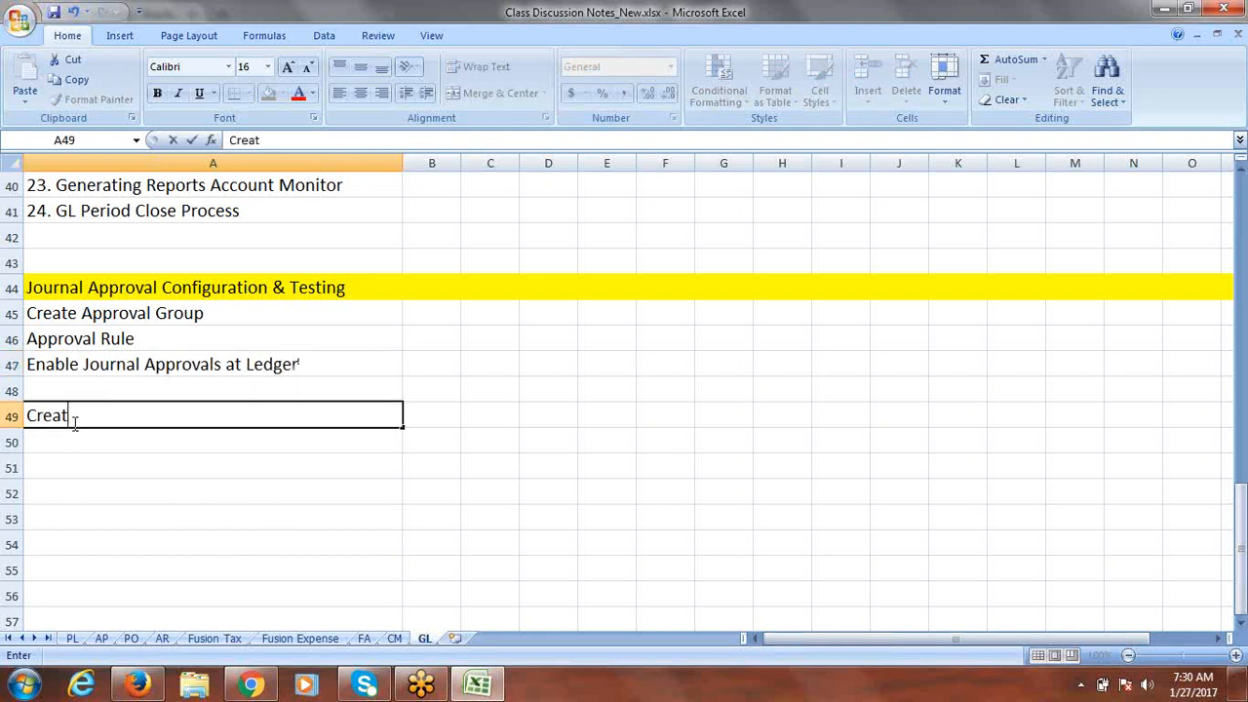
type("e Journa")
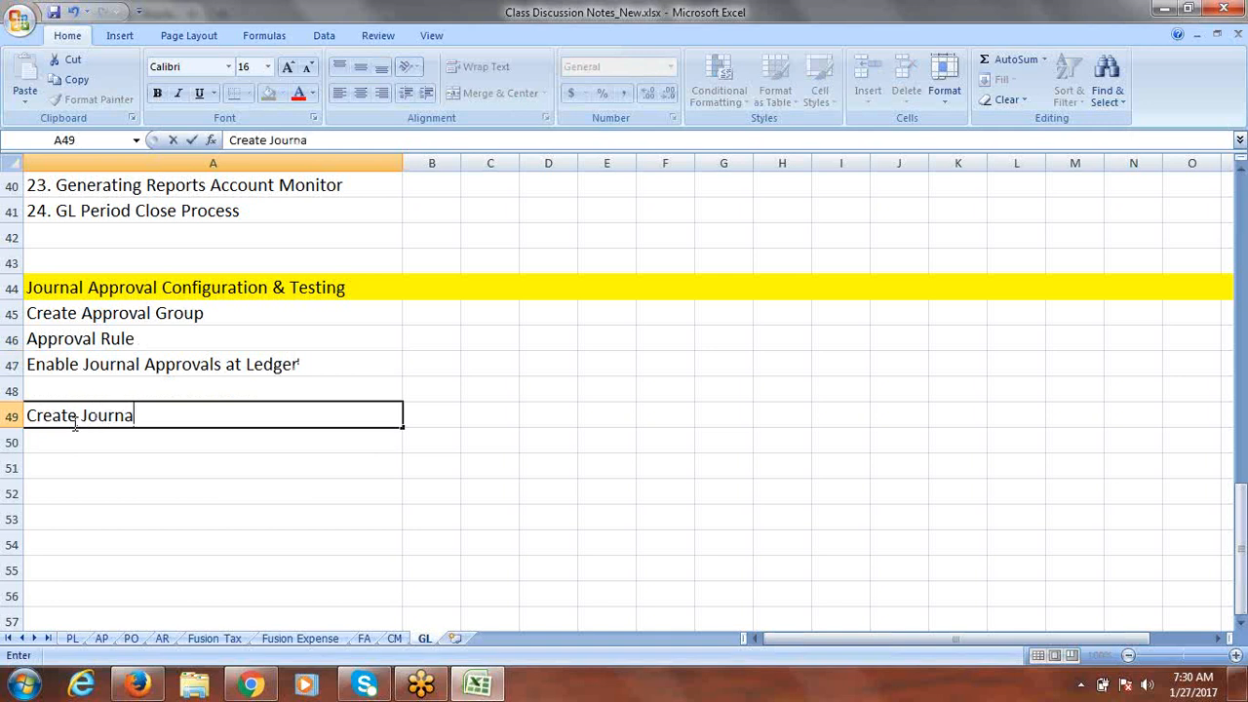
type("l and Tes")
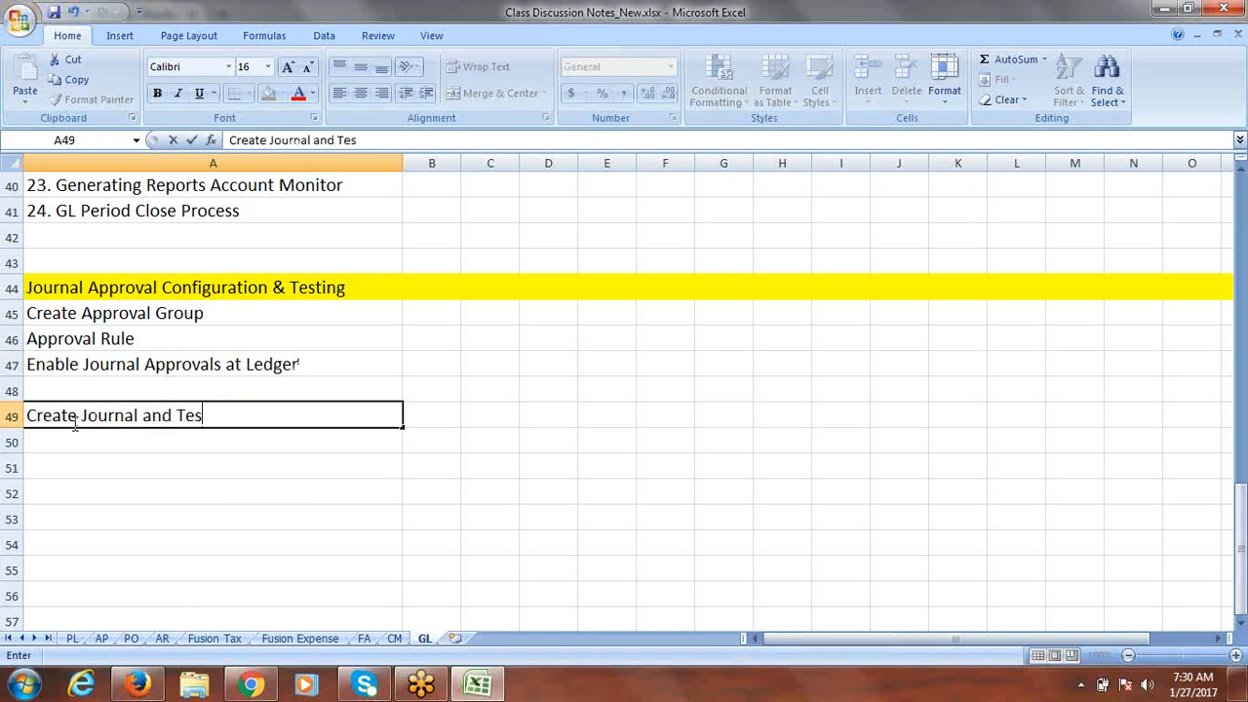
type("t")
left_click(75, 425)
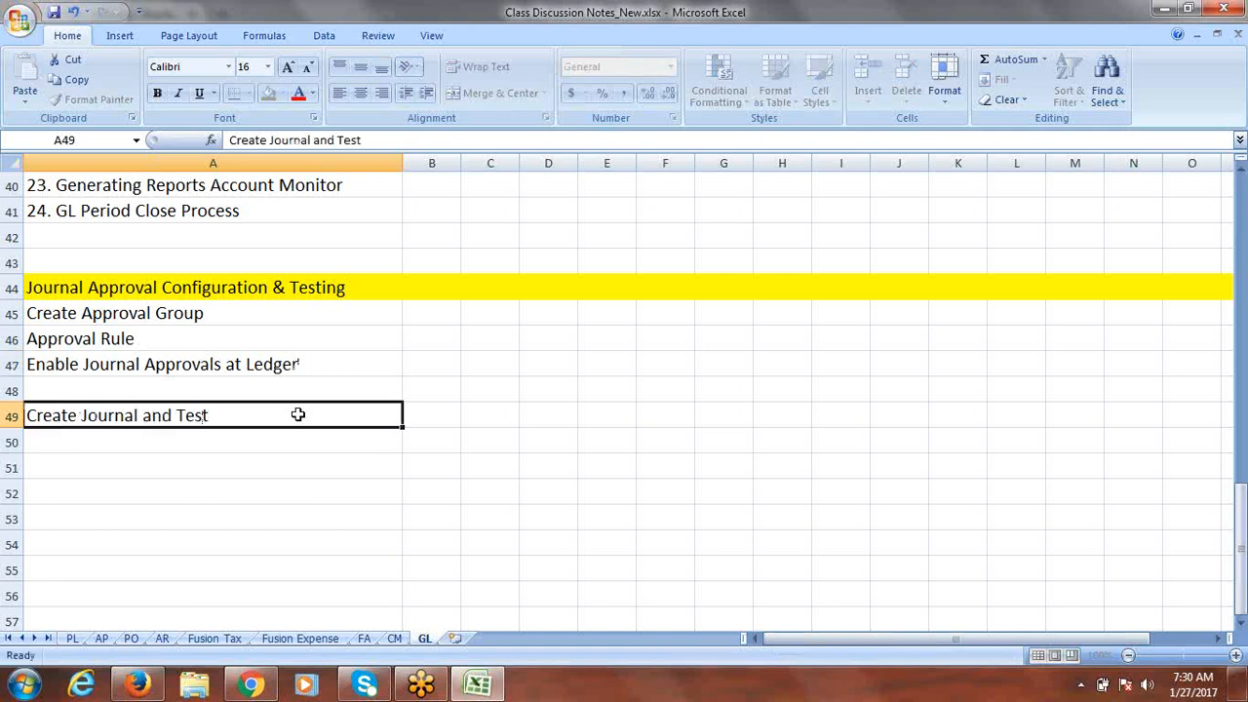
left_click(142, 314)
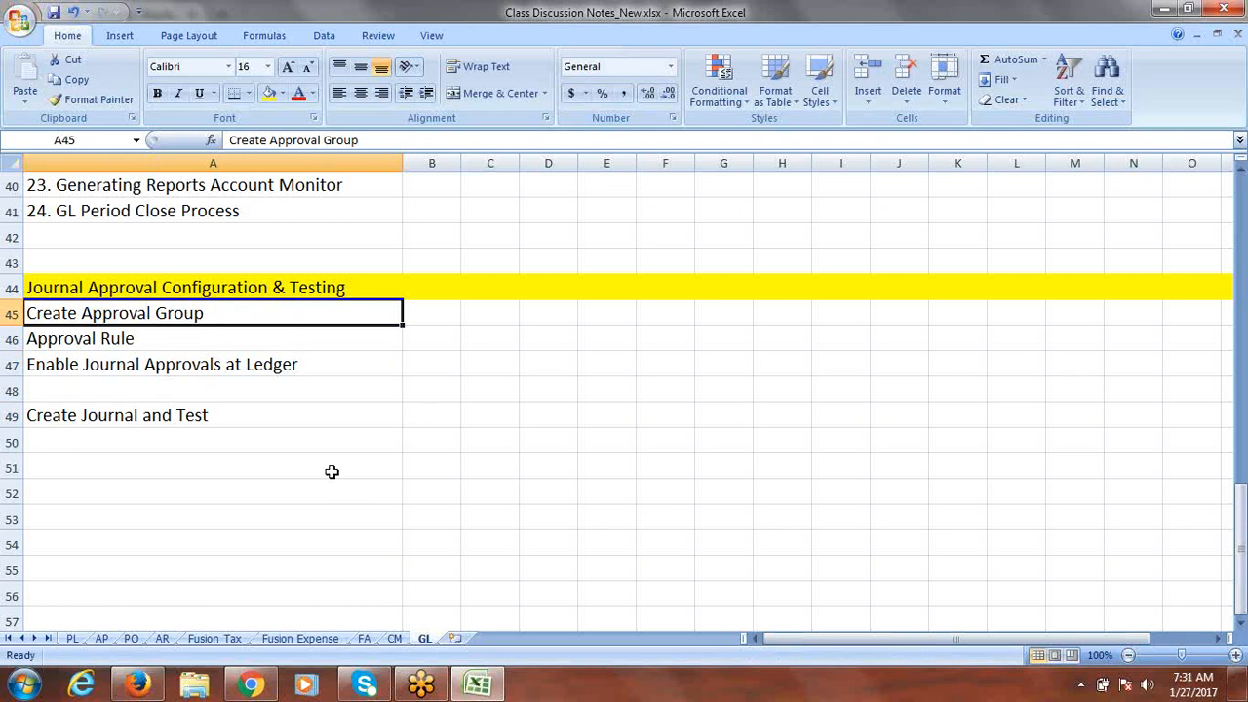
left_click(152, 686)
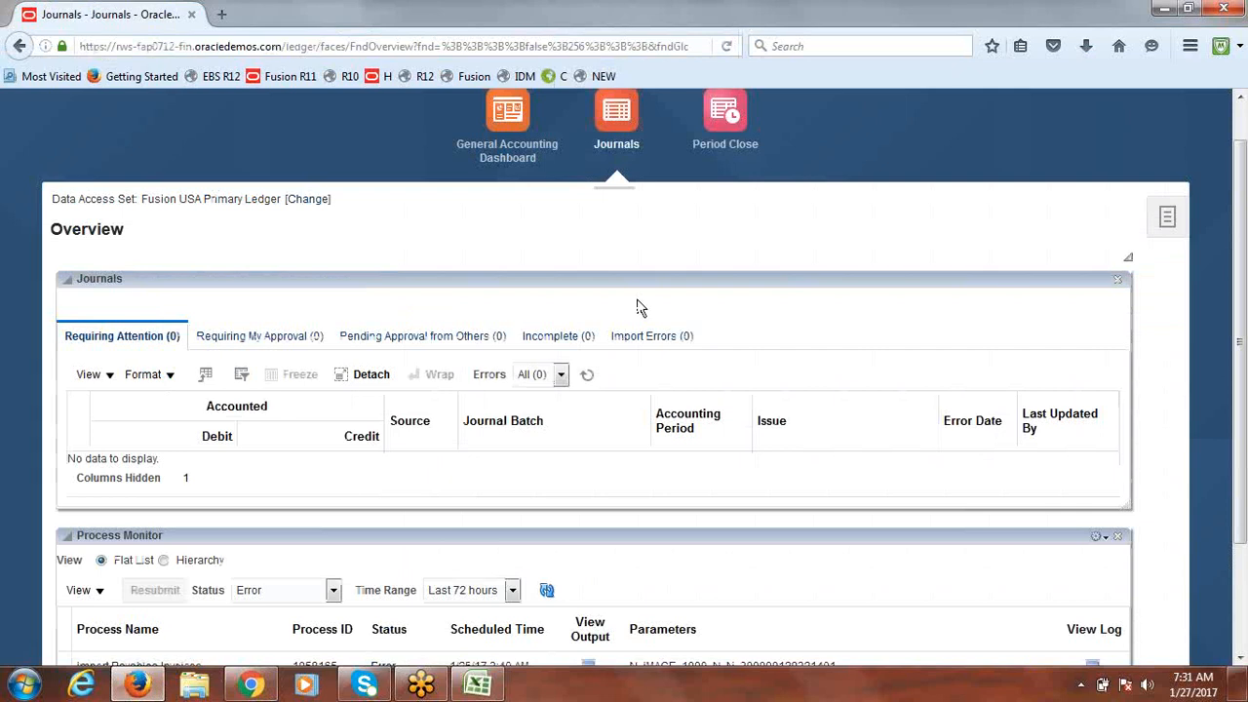
Step: Go to Setup and Maintenance from the Fusion home page's settings menu
left_click_drag(1240, 209, 1243, 119)
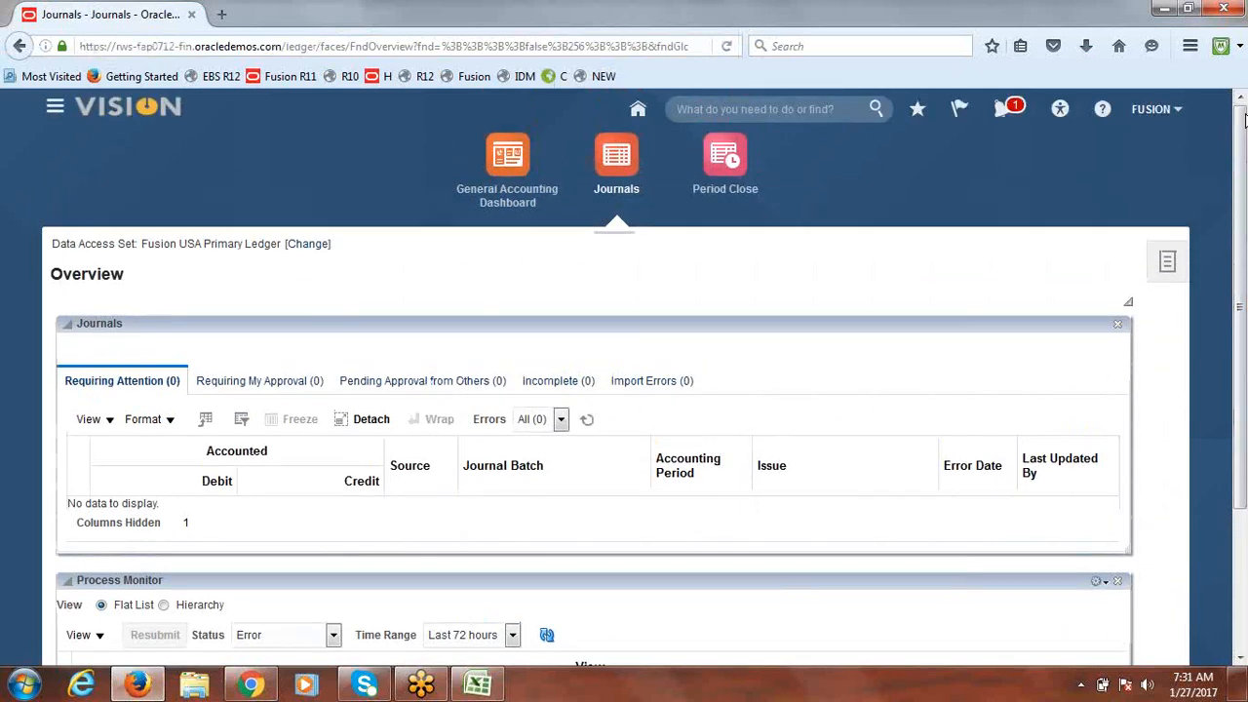
left_click(1158, 115)
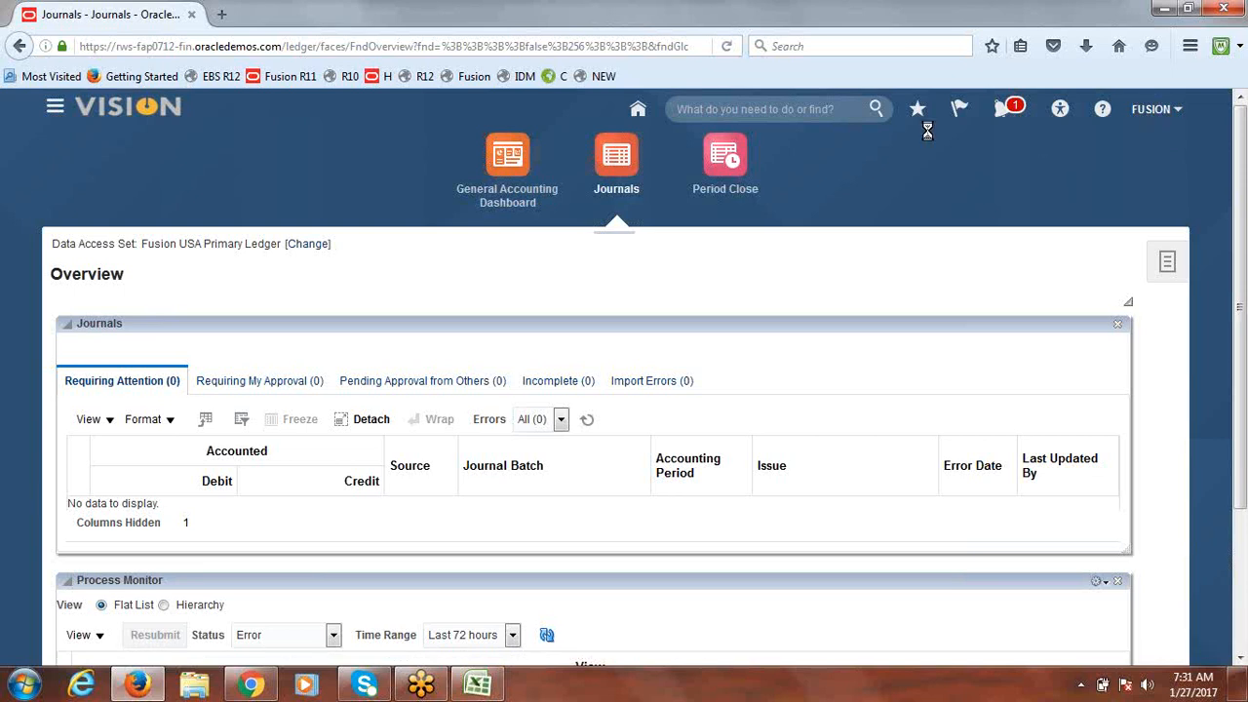
left_click(603, 76)
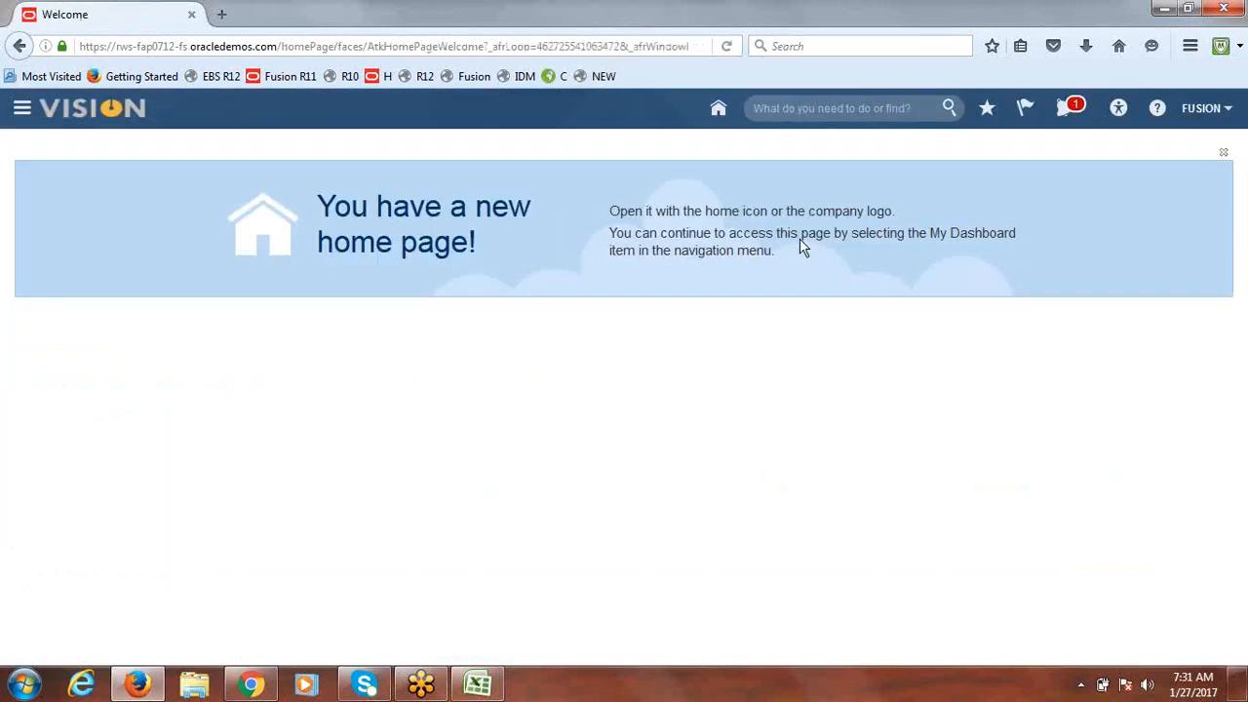
left_click(1198, 115)
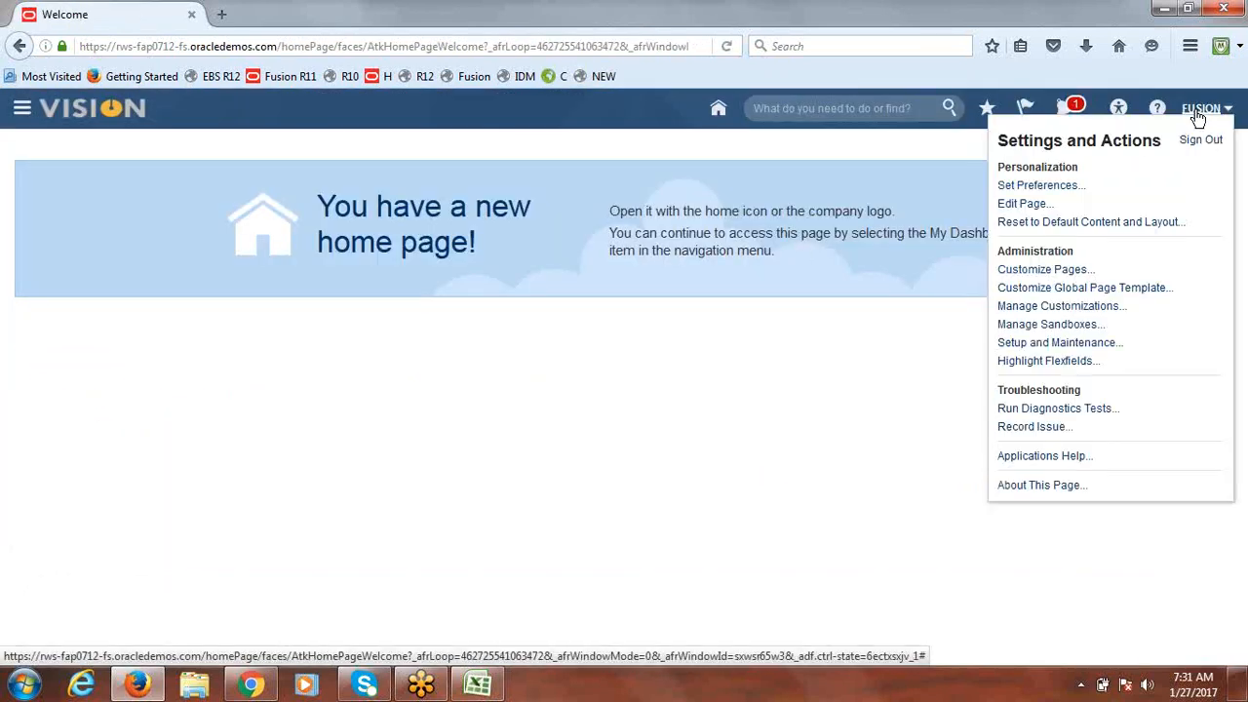
left_click(1065, 343)
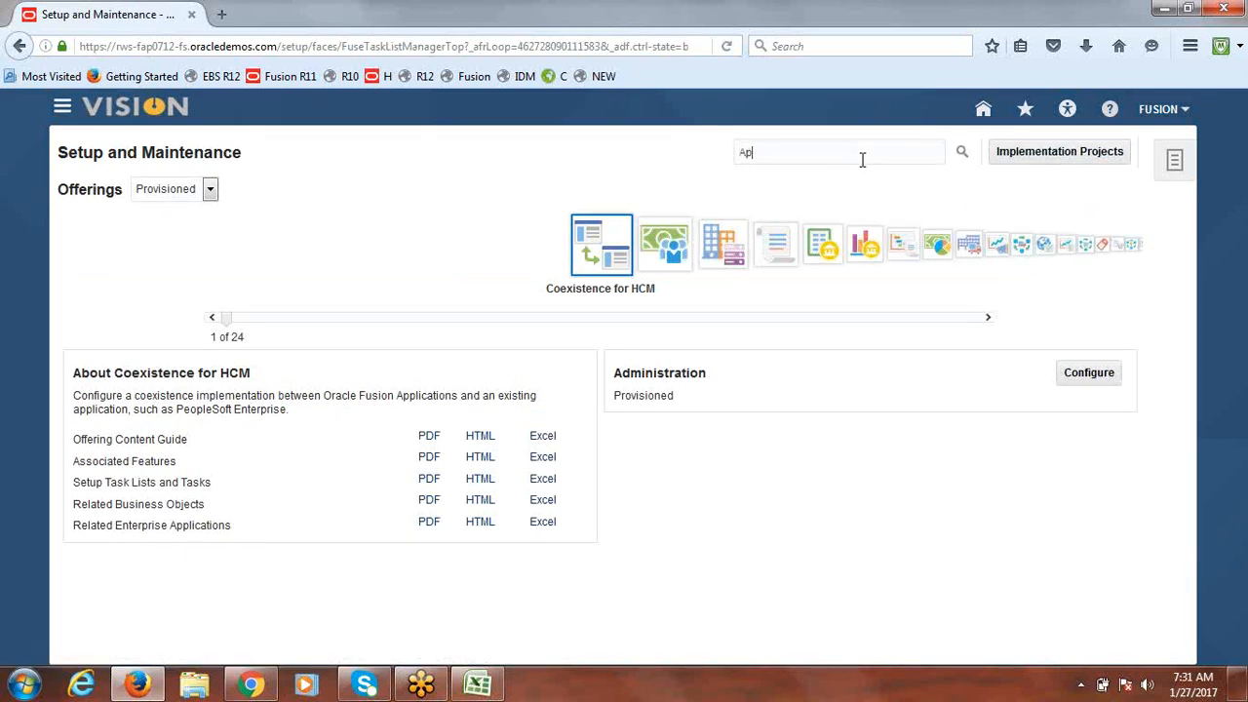
Step: Search 'Approval Groups for Financials' and open the Manage Approval Groups for Financials task
type("proval Groups for Financials")
key("Return")
left_click(1191, 45)
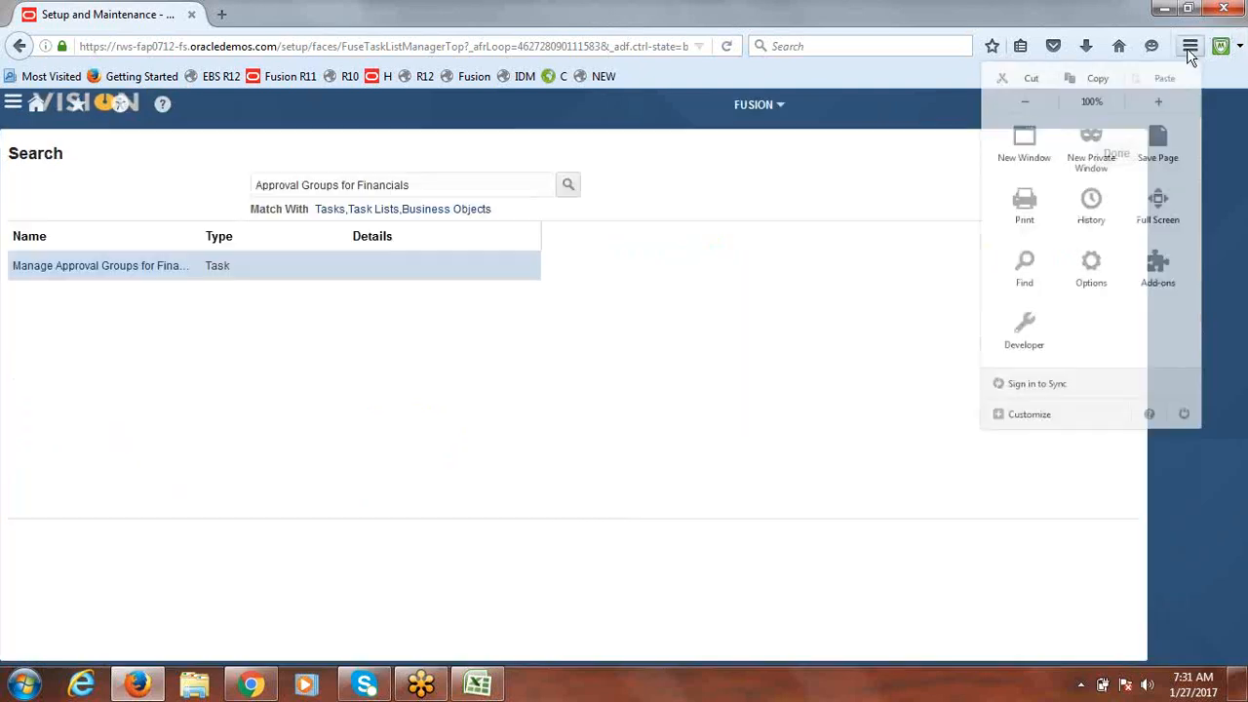
left_click(747, 139)
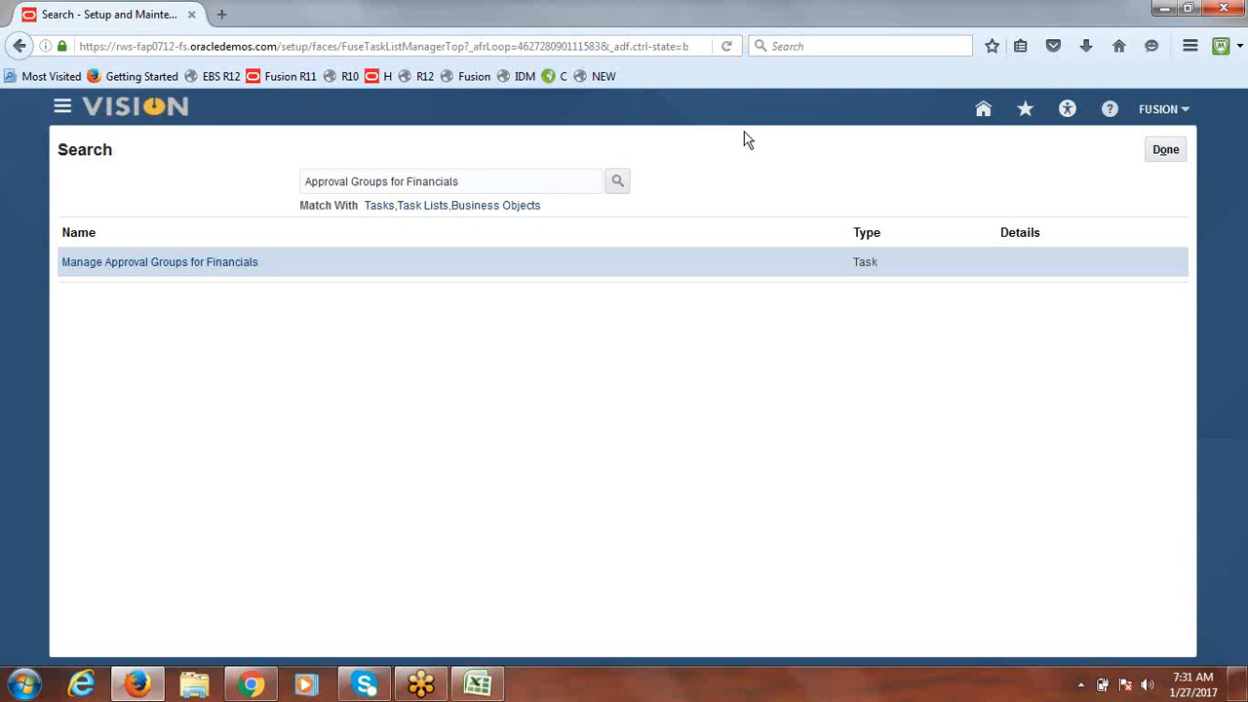
left_click(128, 266)
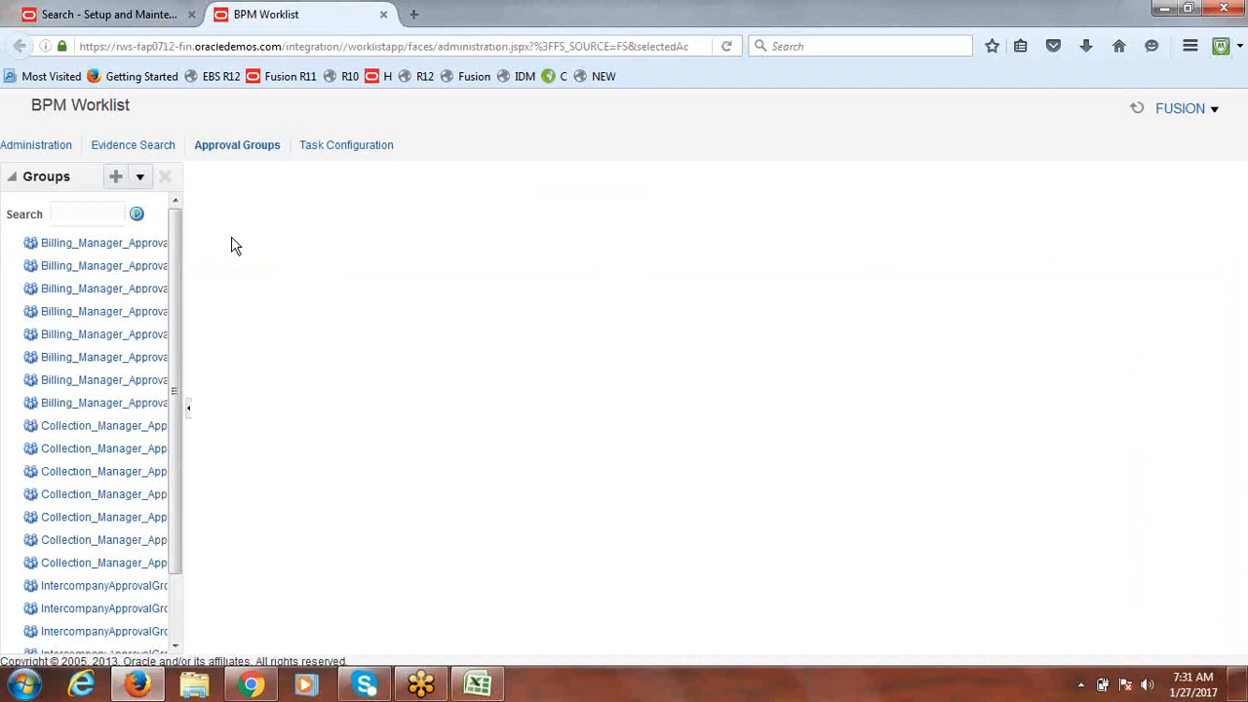
Step: Create a new approval group named Fusion Journal Approval Group and search for user FUSION
left_click(114, 176)
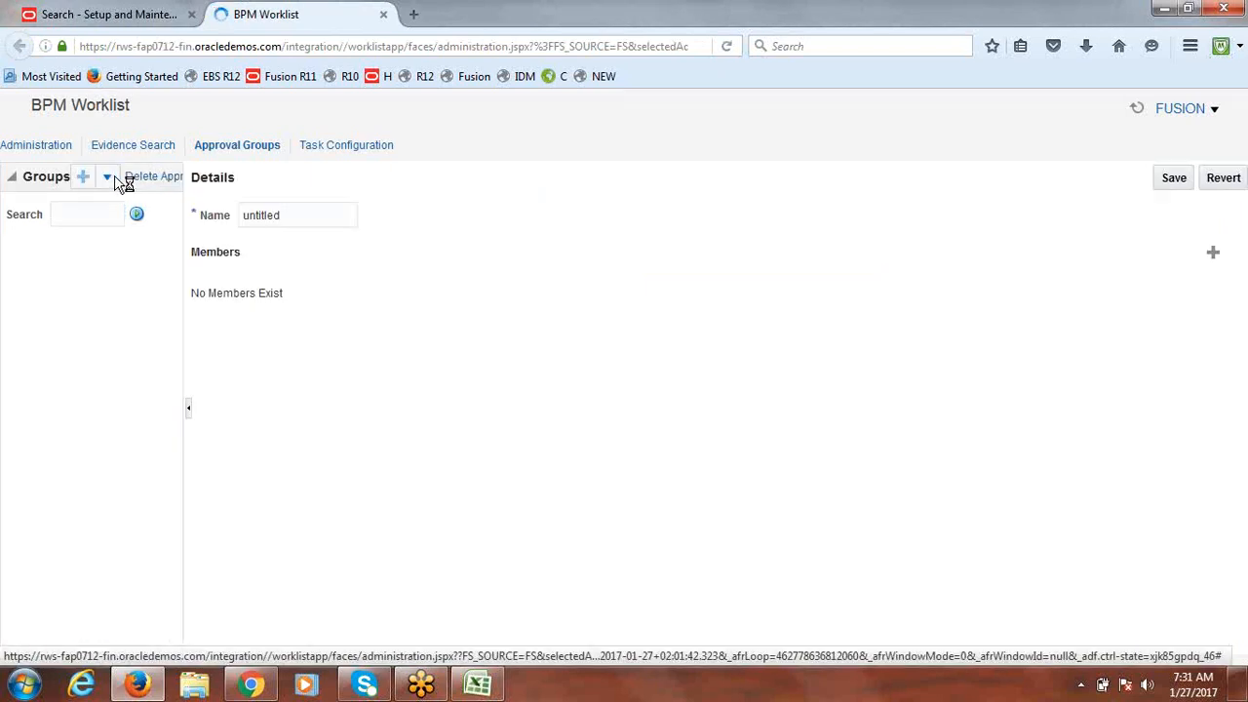
left_click_drag(311, 211, 167, 220)
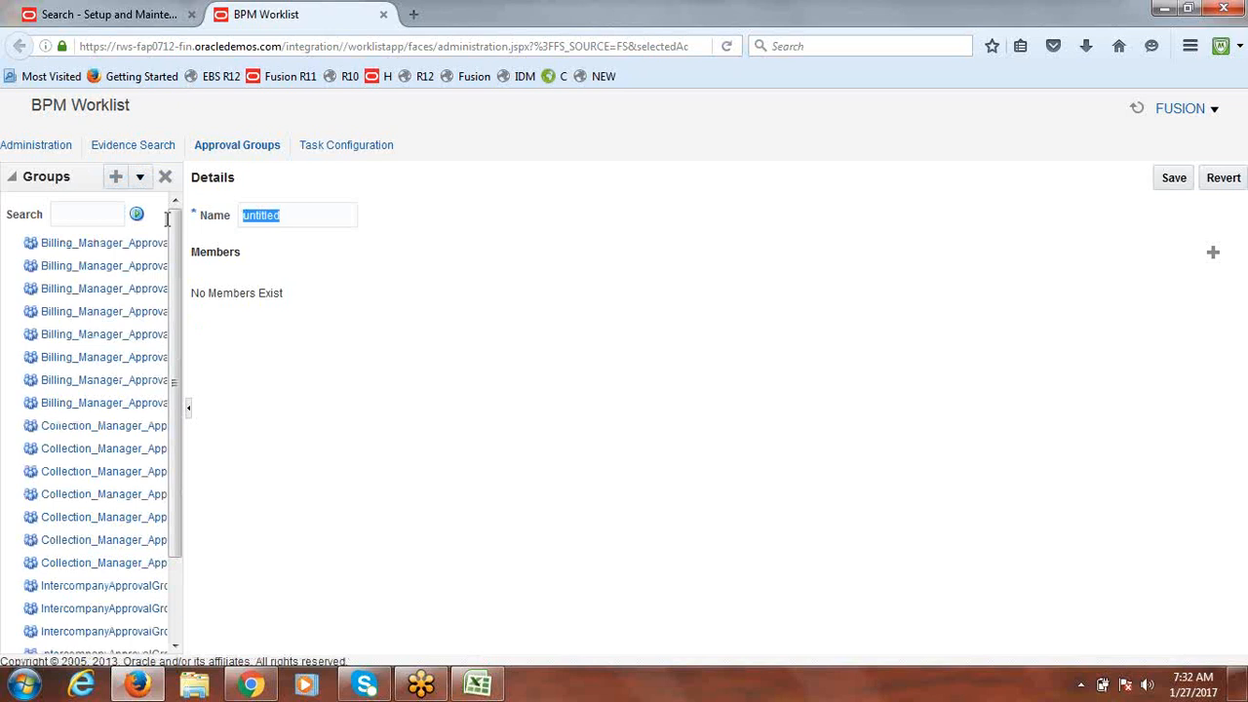
type("Flsion Journal Approval Group")
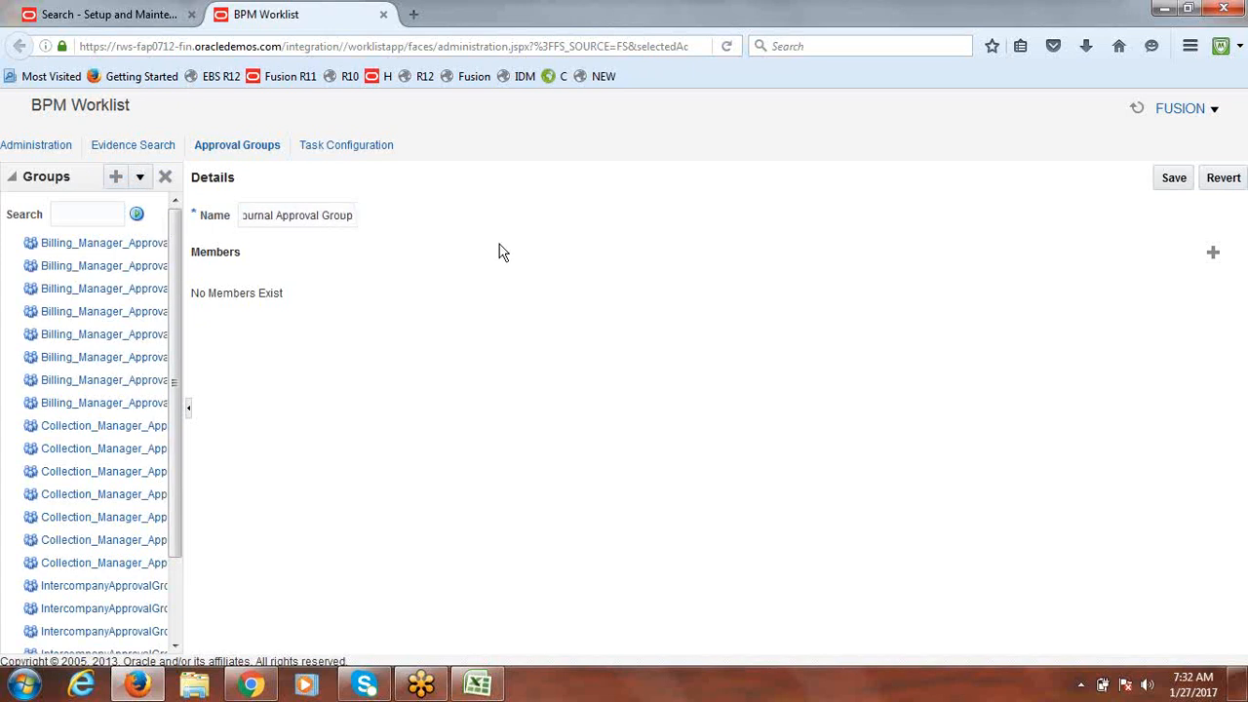
left_click(1214, 253)
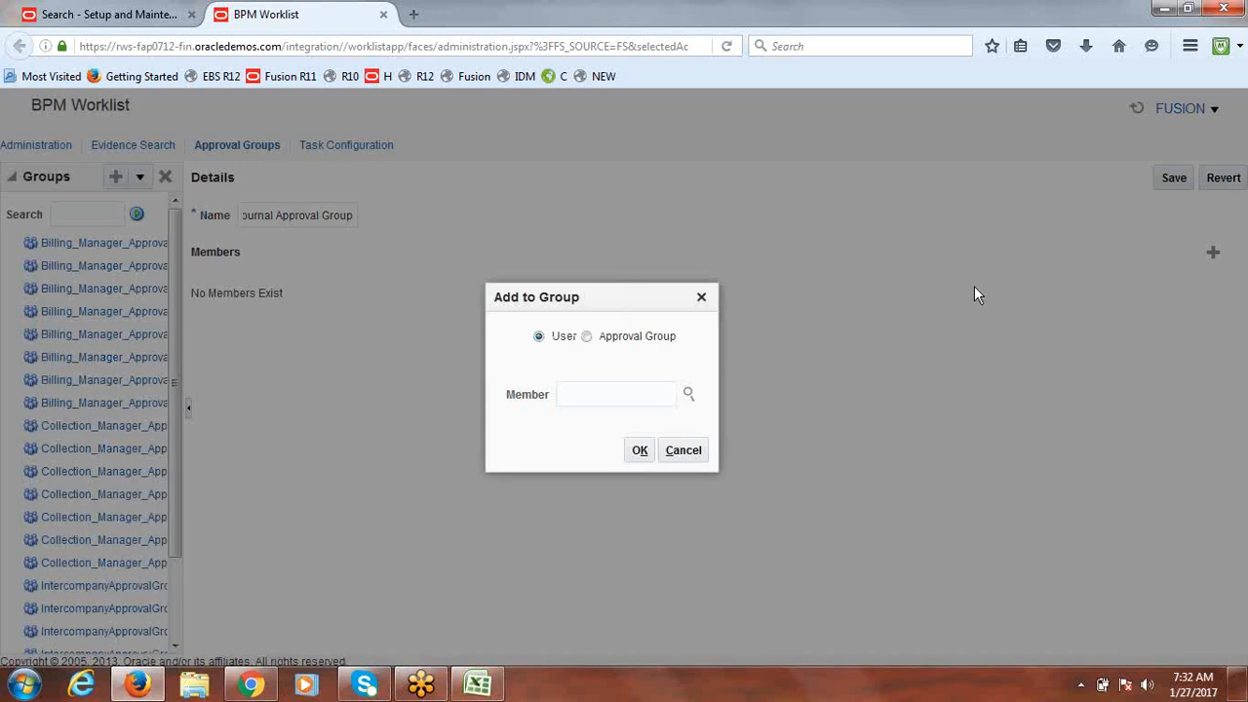
left_click(688, 396)
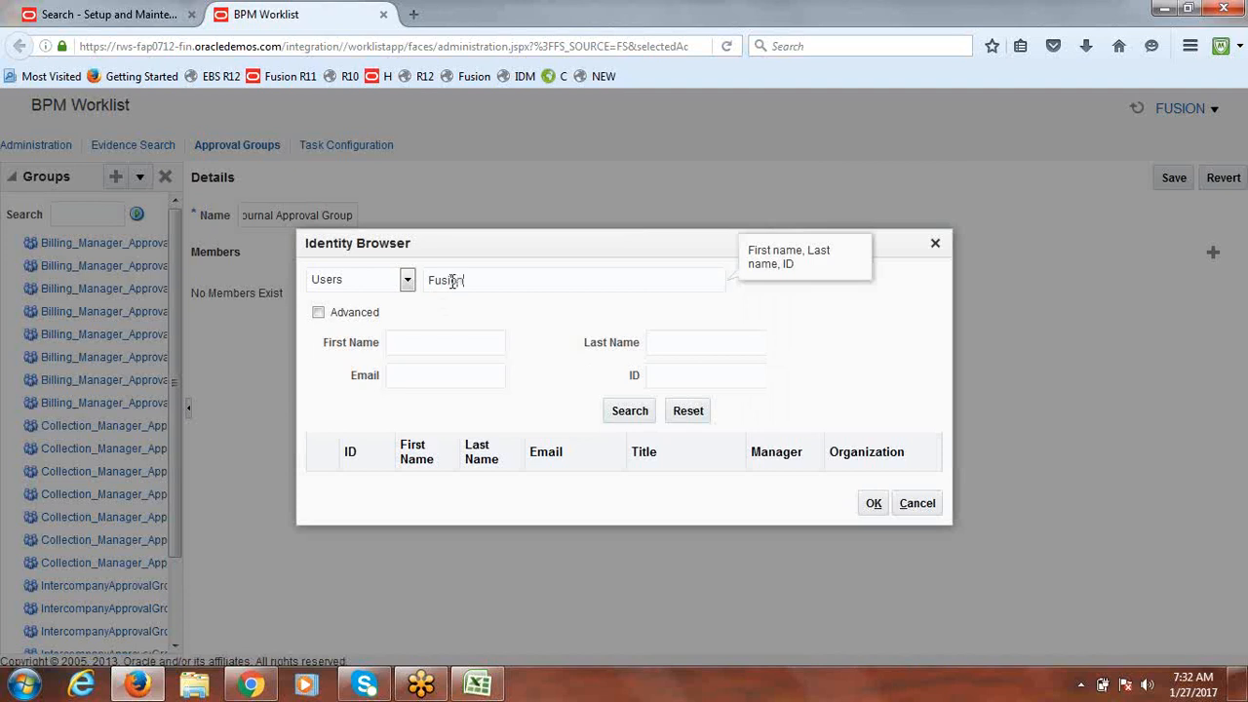
type("FUSION")
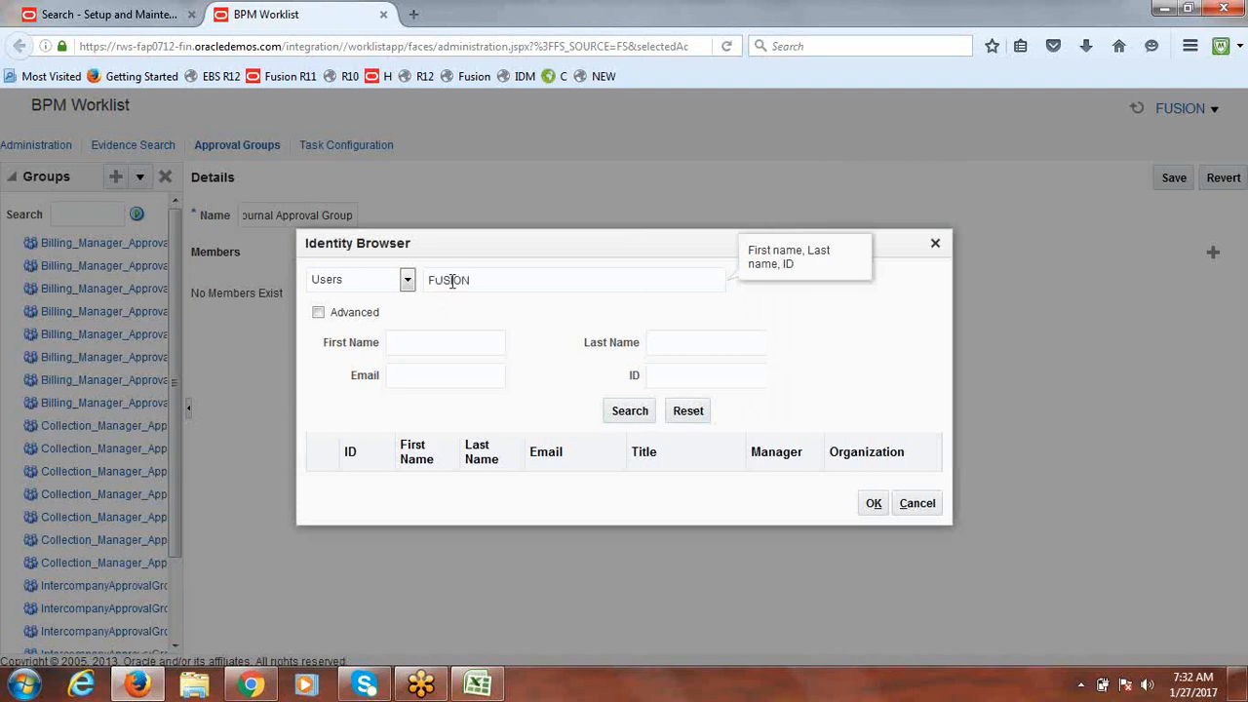
left_click(636, 410)
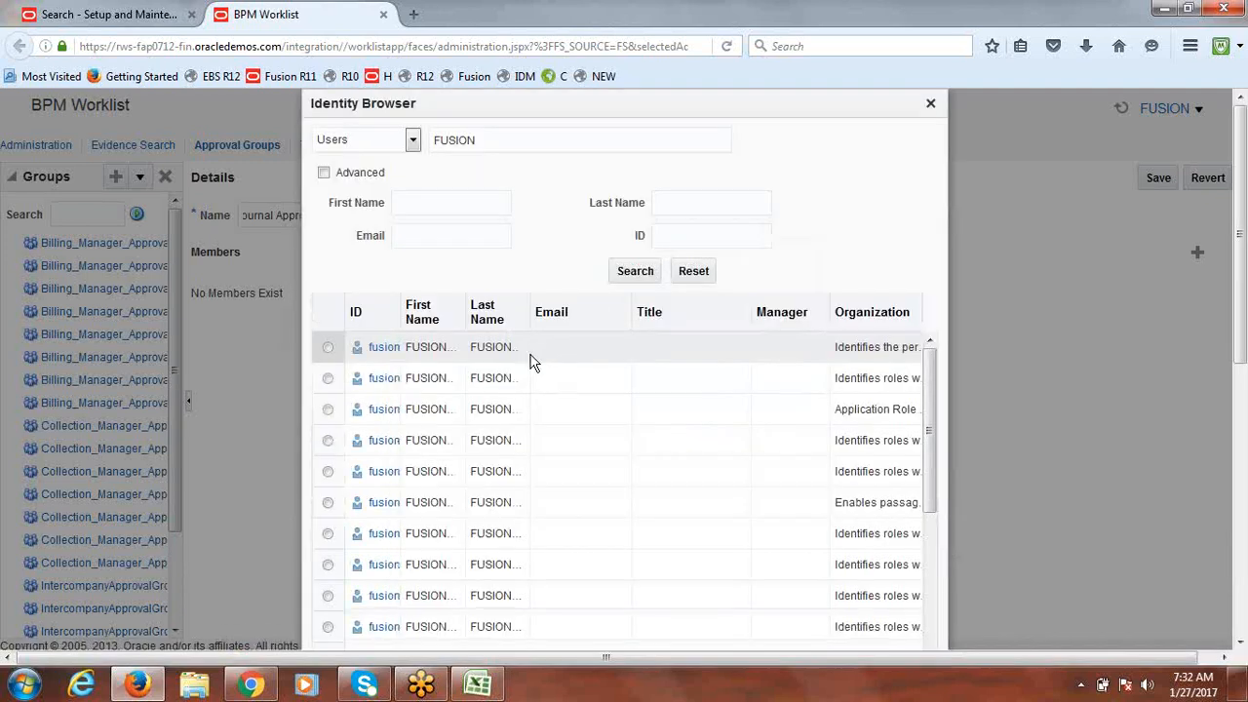
Step: Select user fusion from the results and add it as the group's member
left_click_drag(395, 305, 582, 331)
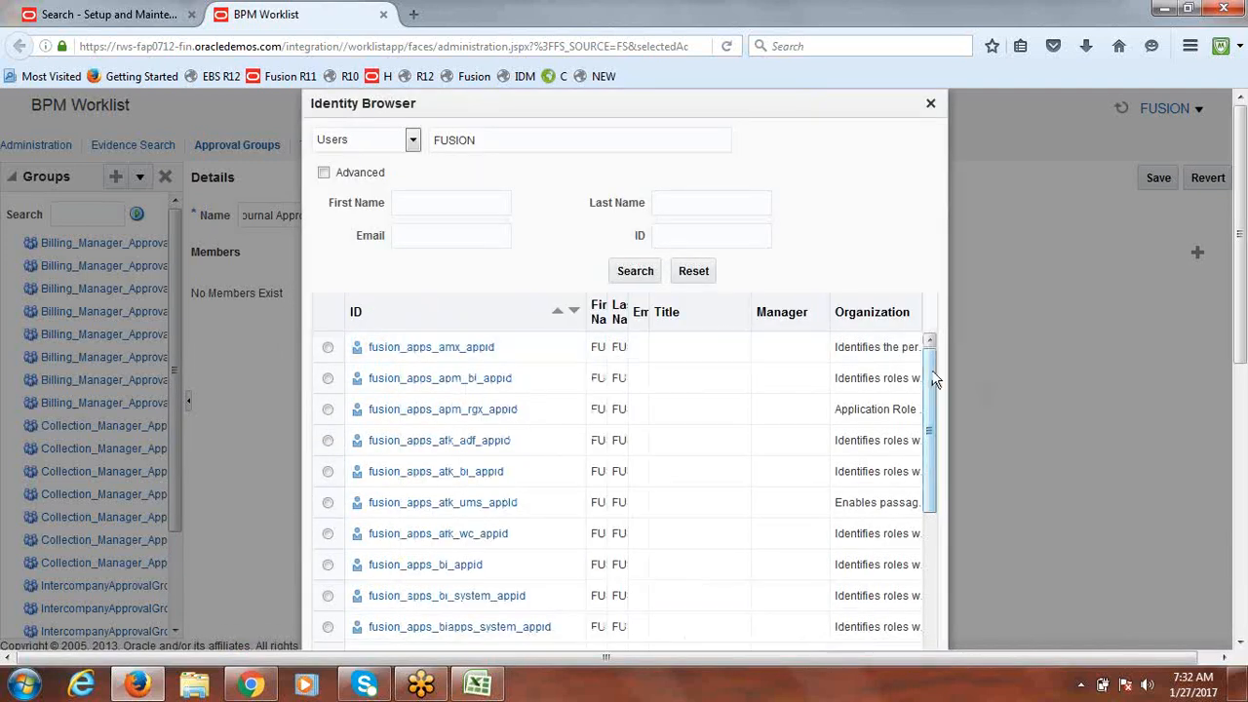
left_click_drag(931, 444, 938, 645)
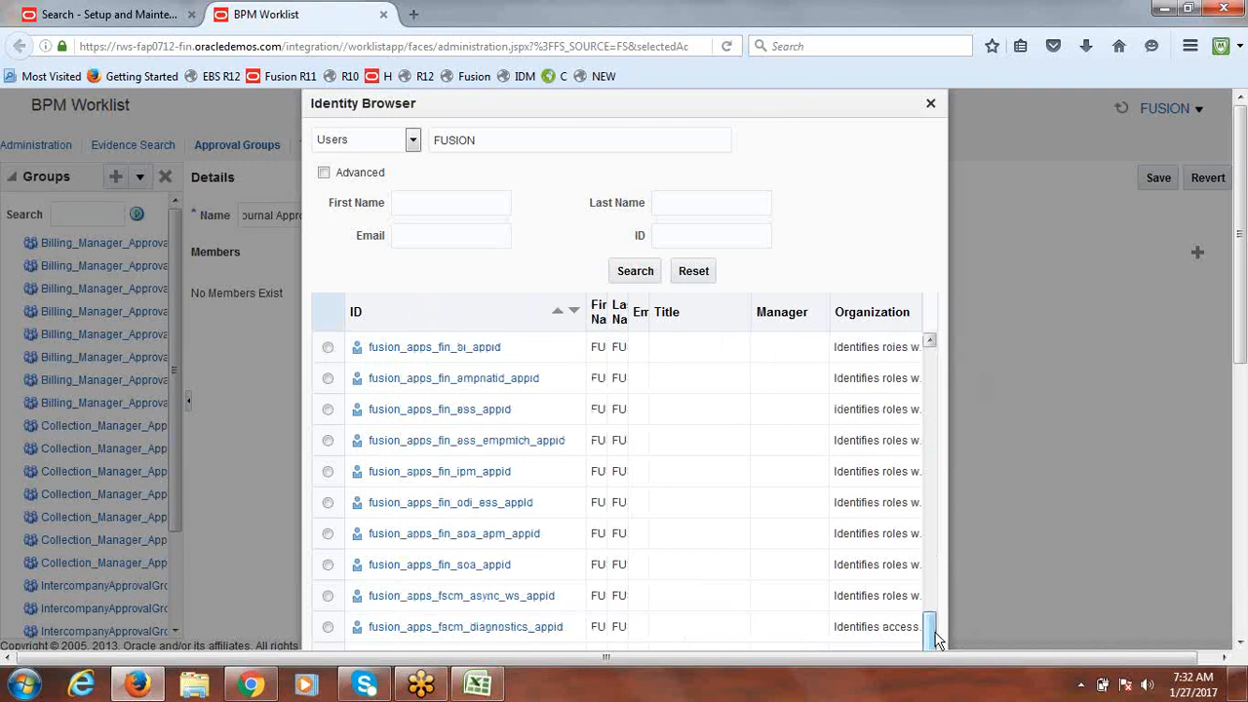
left_click_drag(1242, 294, 1219, 524)
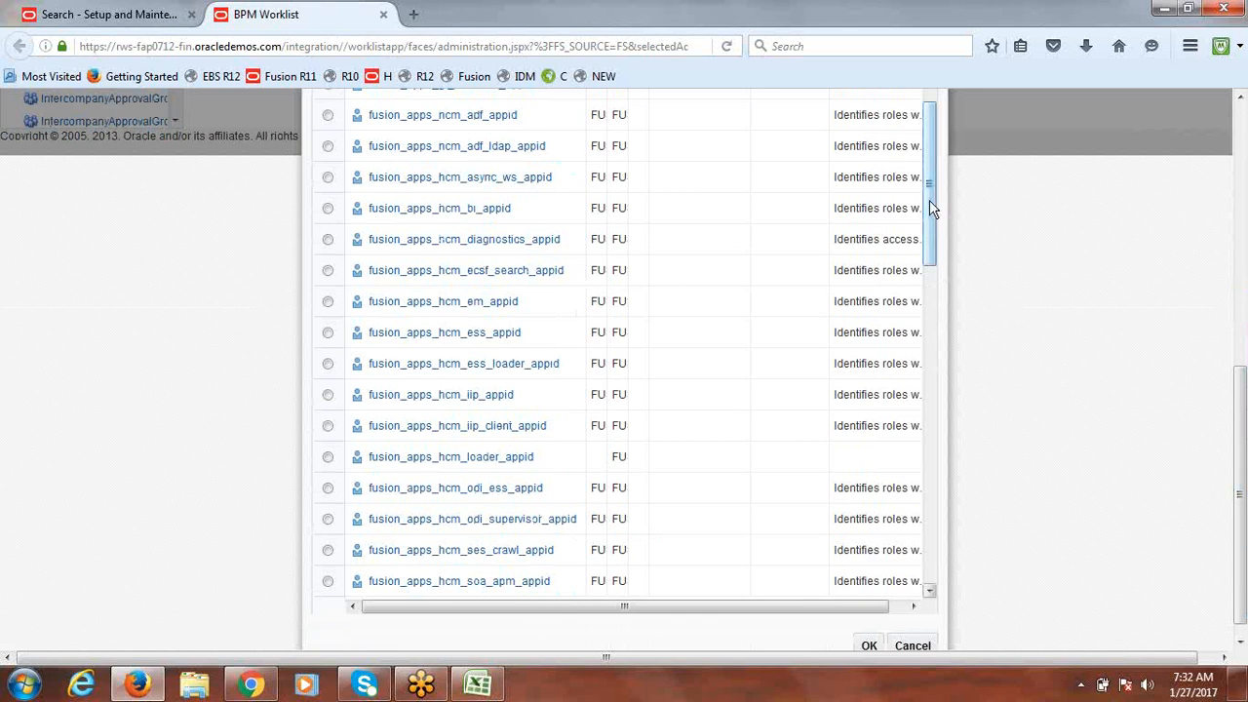
left_click_drag(933, 201, 938, 551)
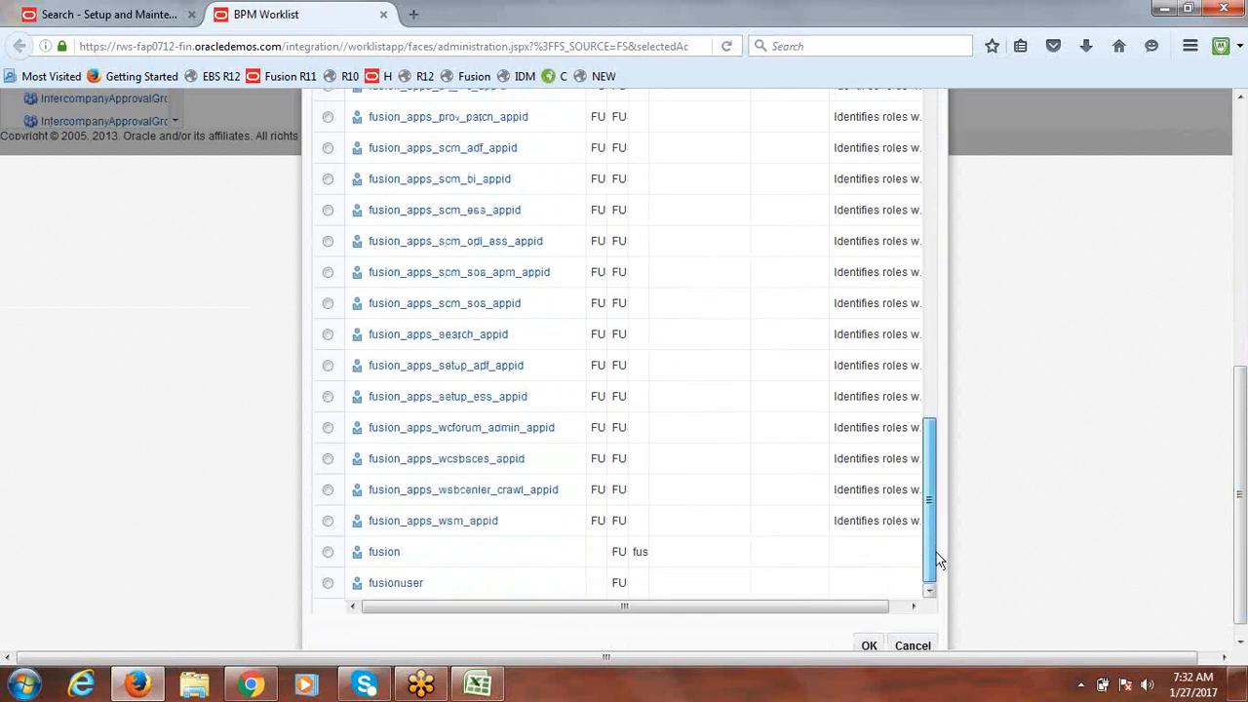
left_click(329, 553)
left_click(869, 646)
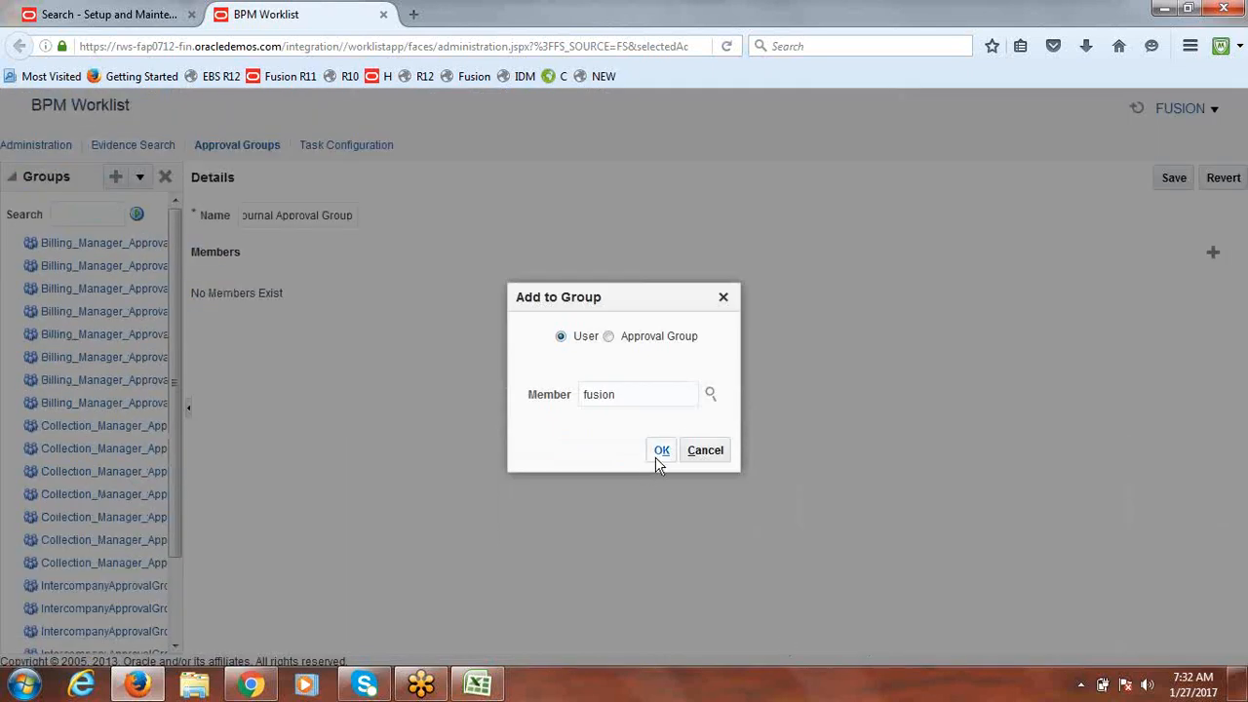
left_click(660, 454)
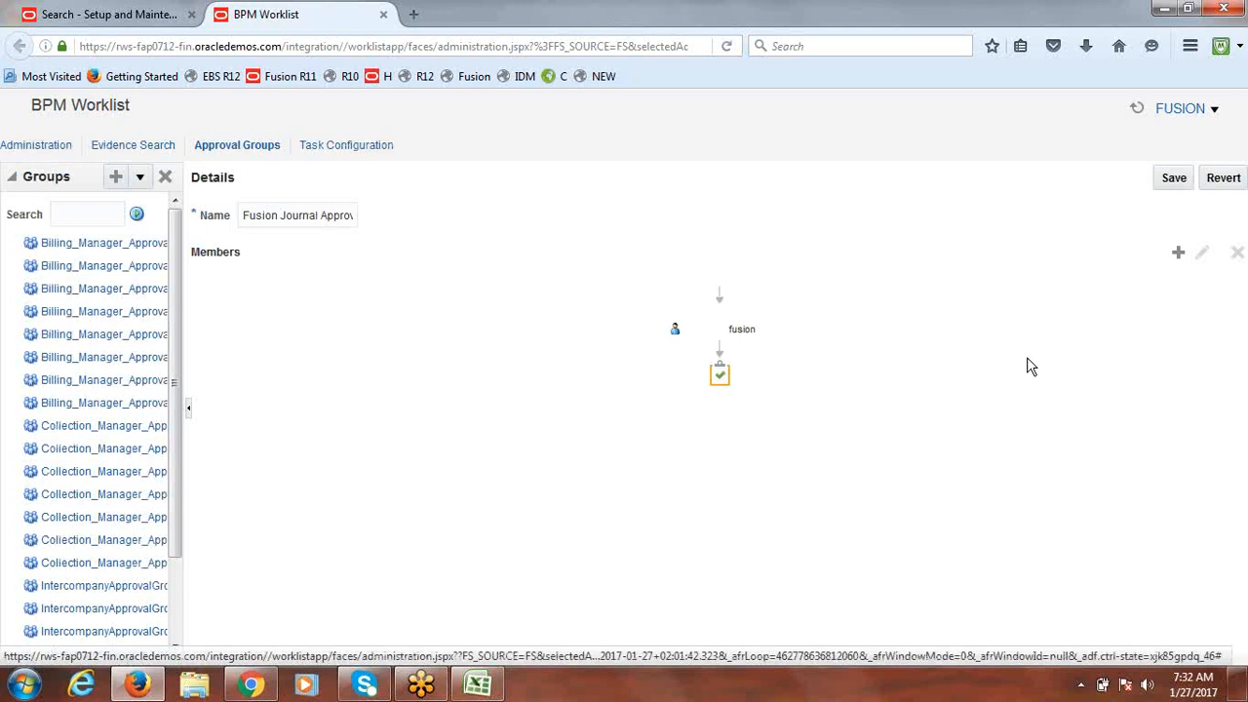
Step: Save the Fusion Journal Approval Group
left_click(1174, 178)
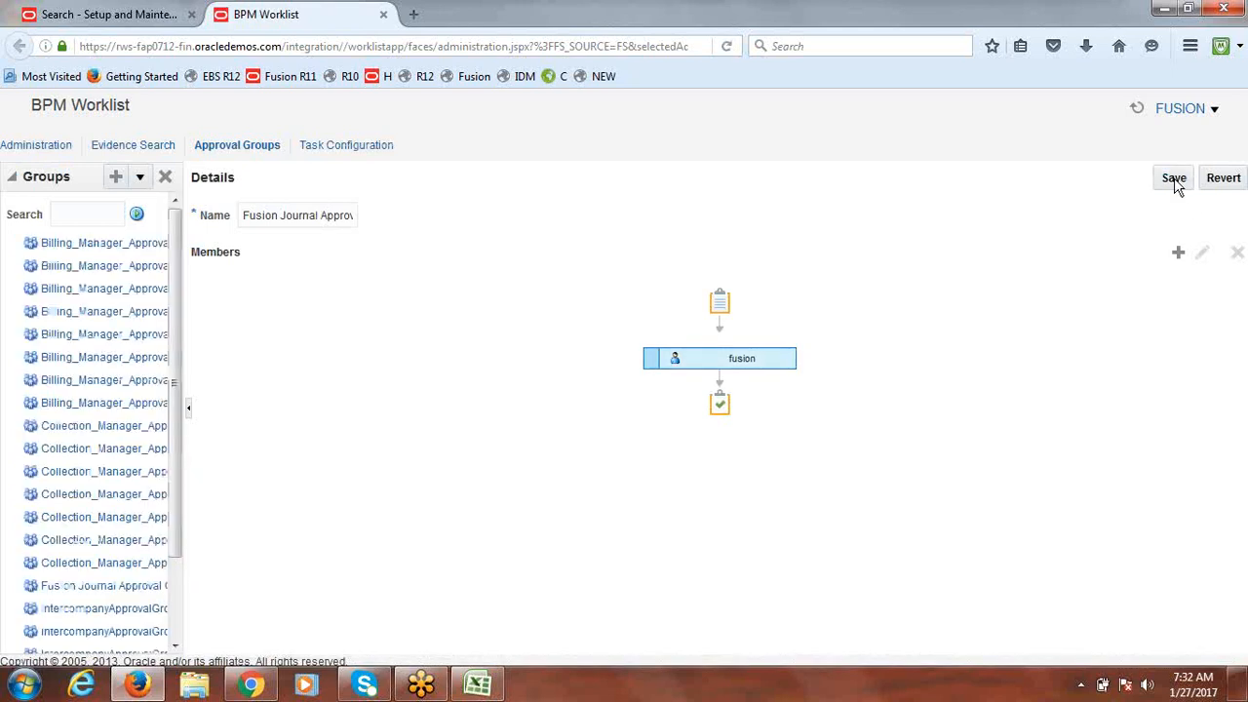
left_click(1175, 179)
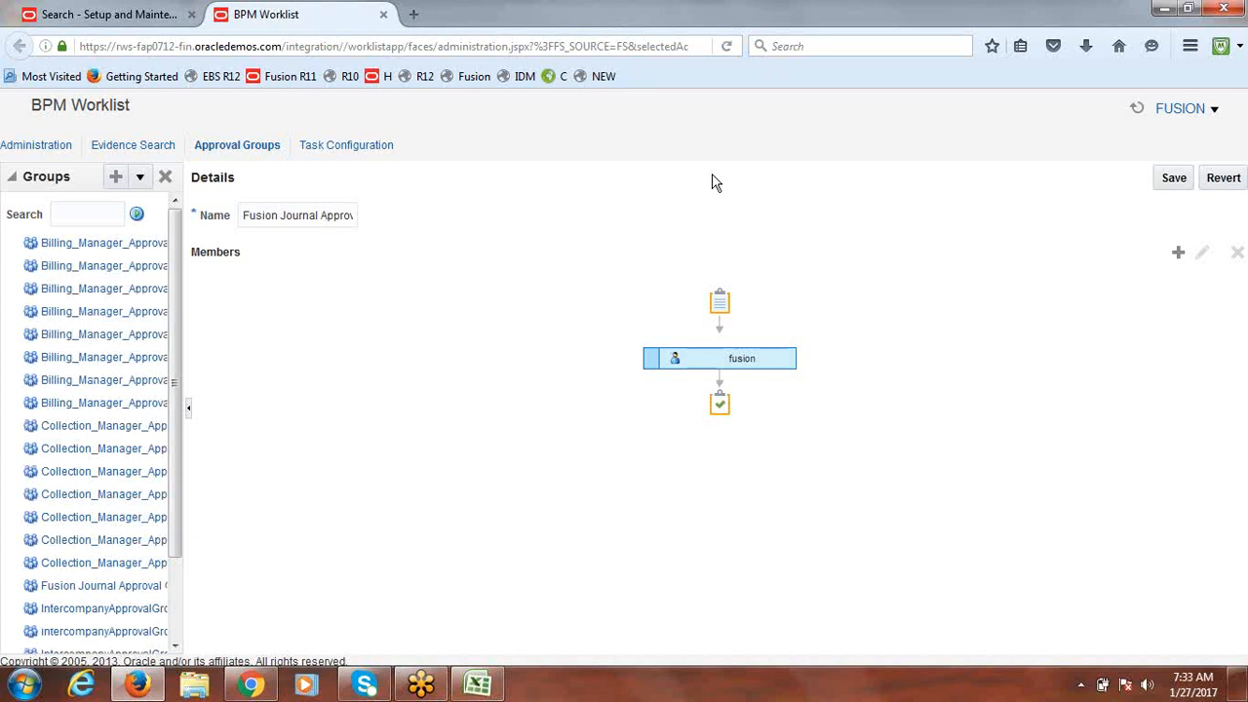
left_click(1174, 178)
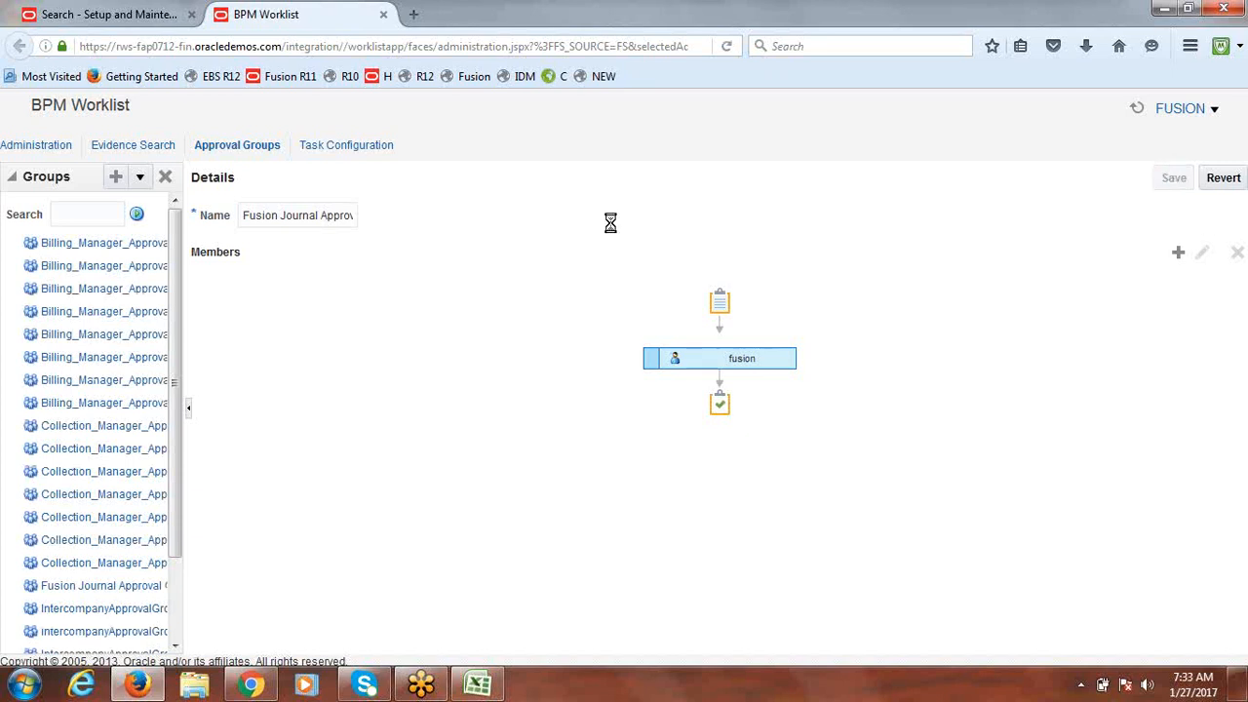
left_click(317, 148)
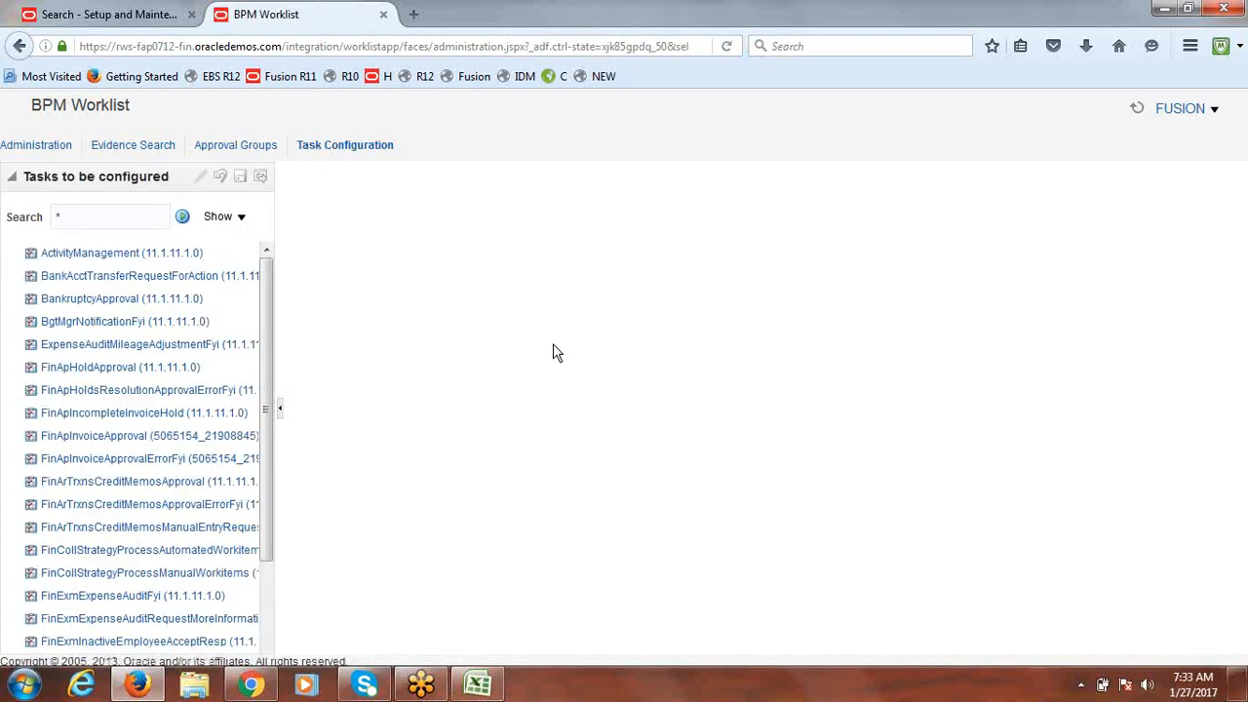
Step: Scroll the task list, zoom the page to 80%, and open the FinGlJournalApproval task
left_click_drag(267, 345, 269, 554)
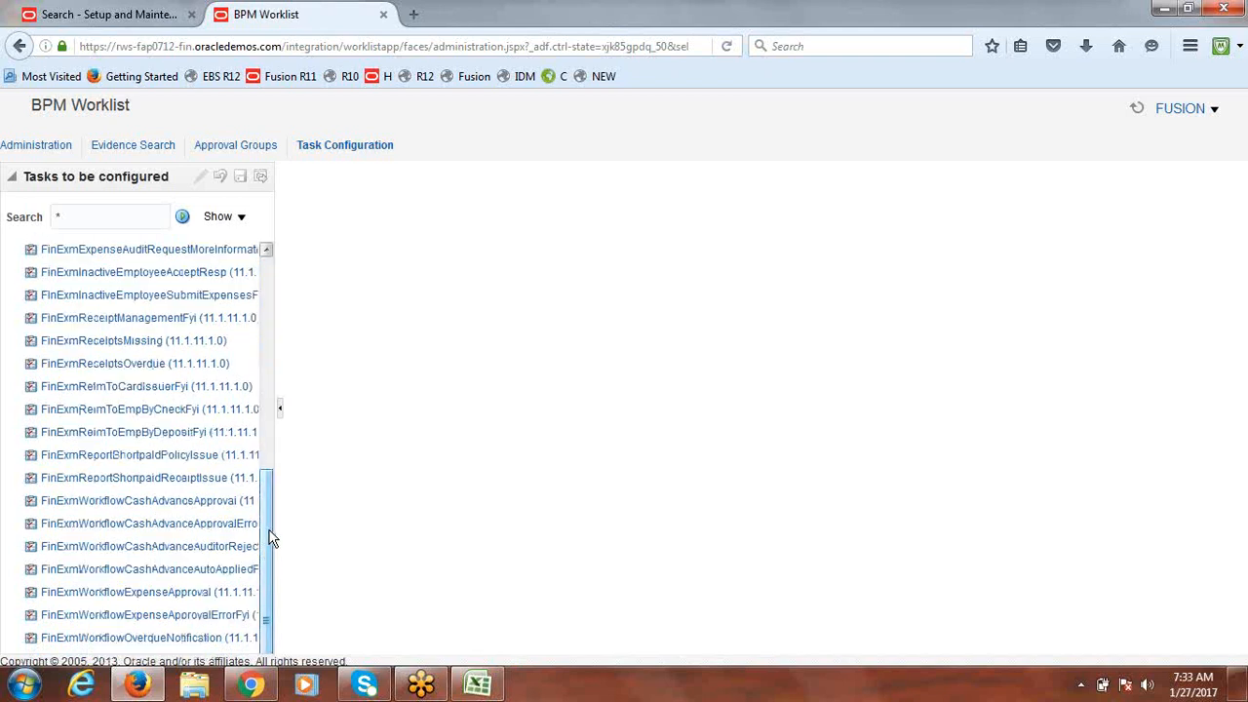
left_click_drag(271, 540, 269, 620)
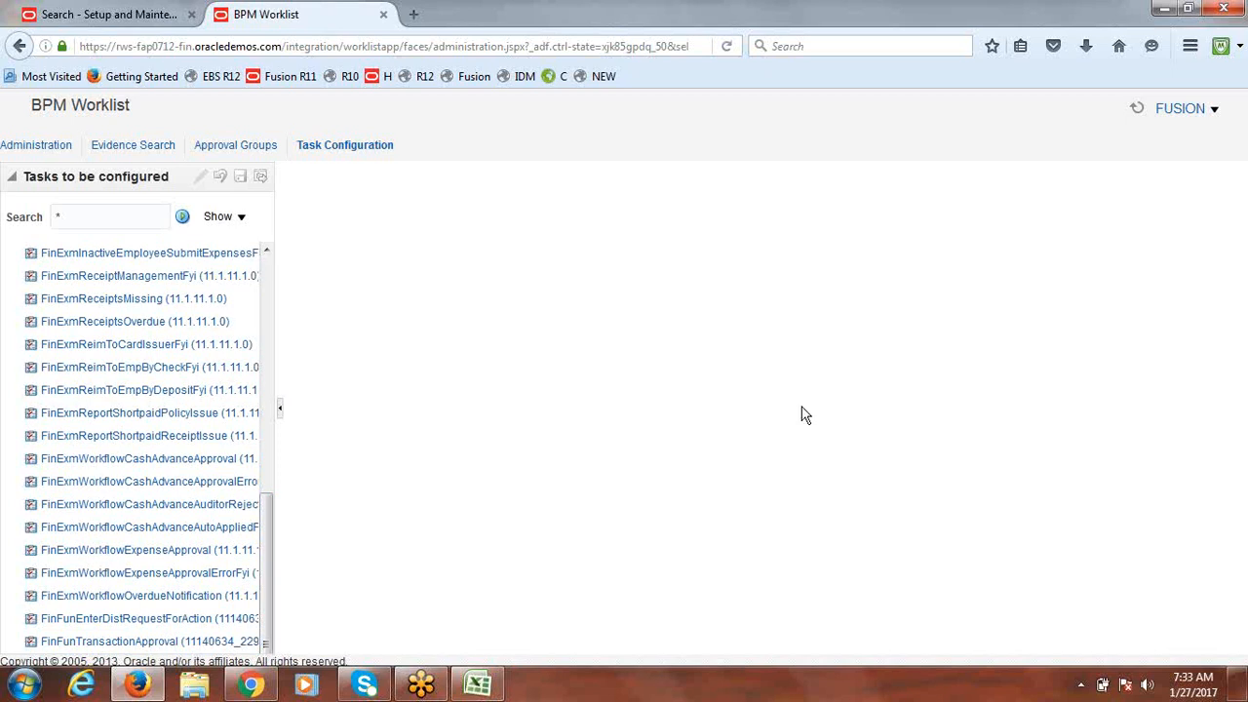
left_click(1191, 46)
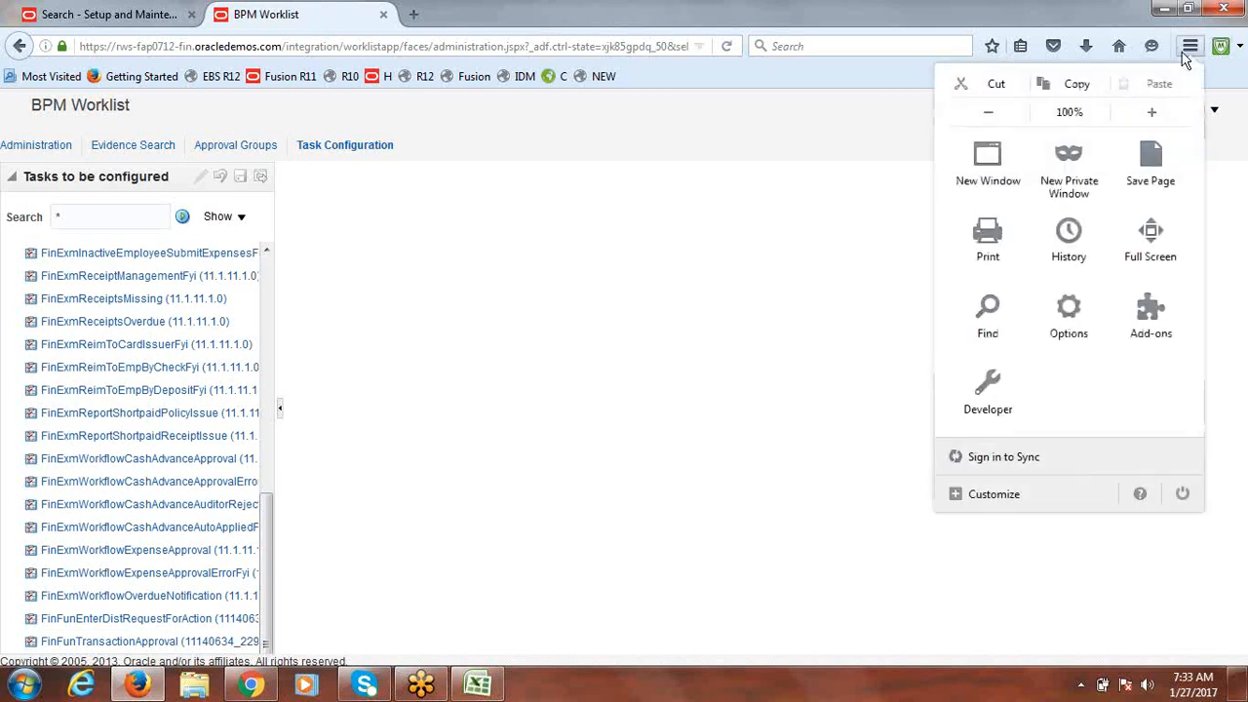
left_click(988, 116)
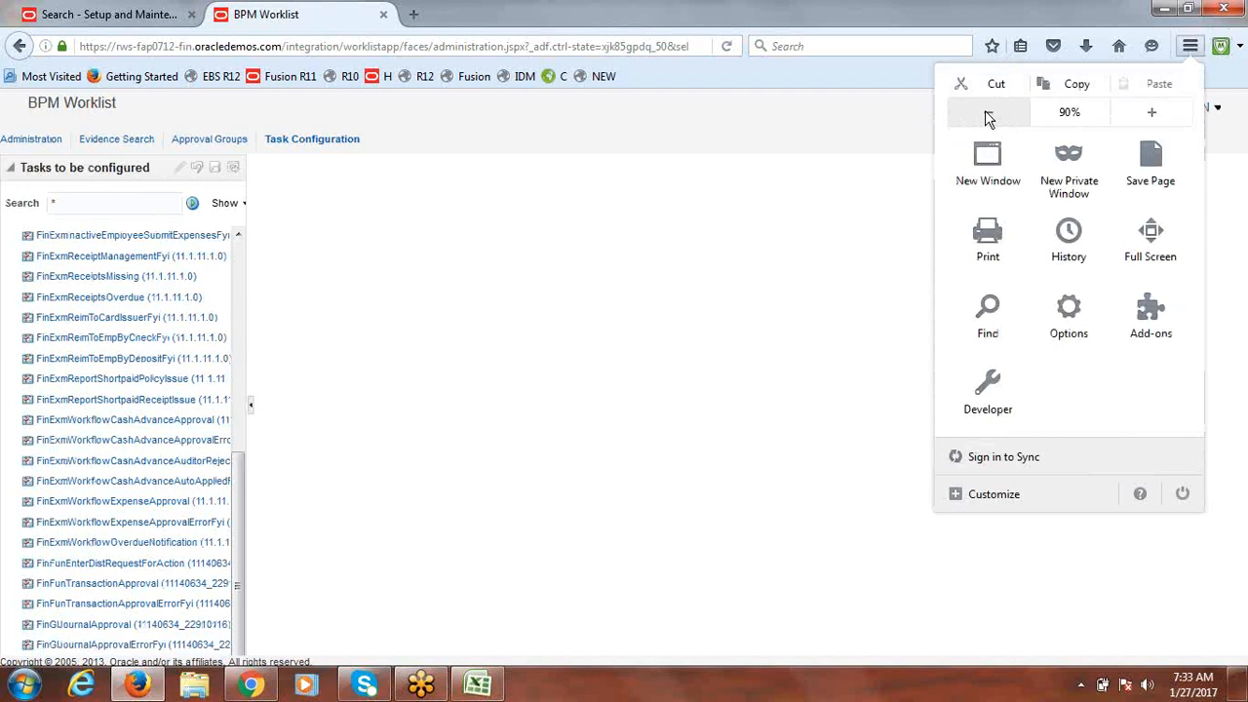
left_click(989, 116)
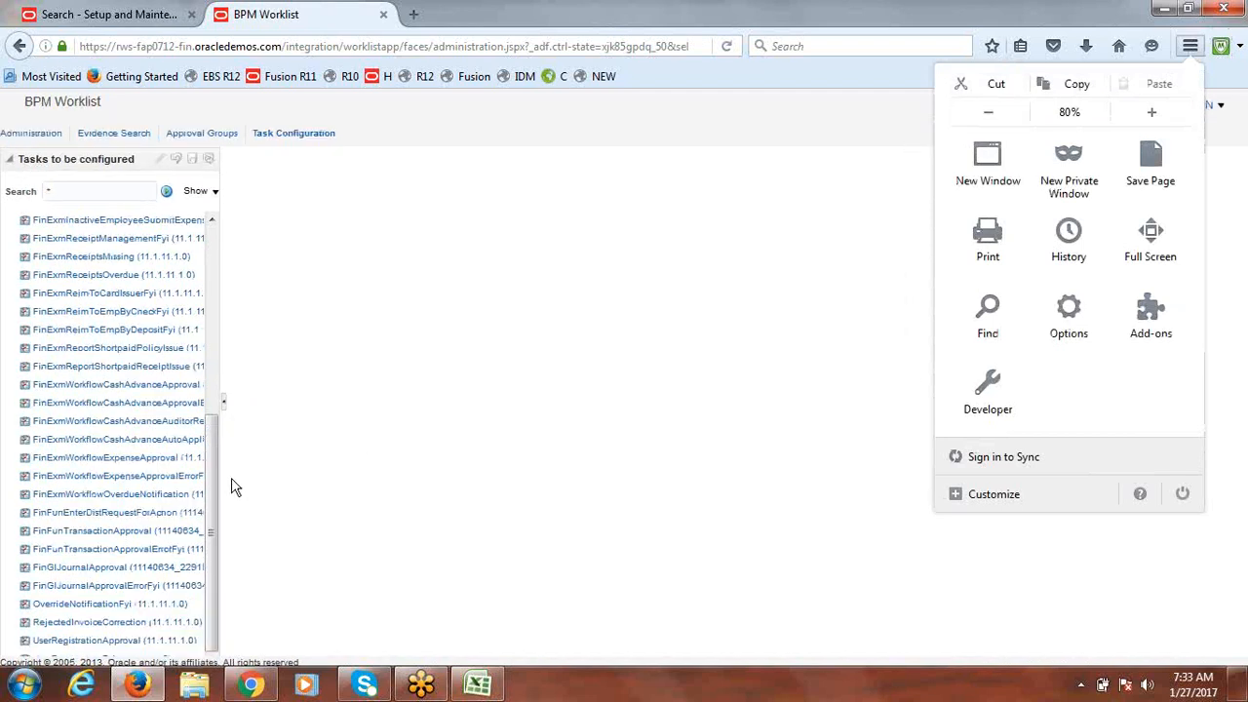
left_click(83, 579)
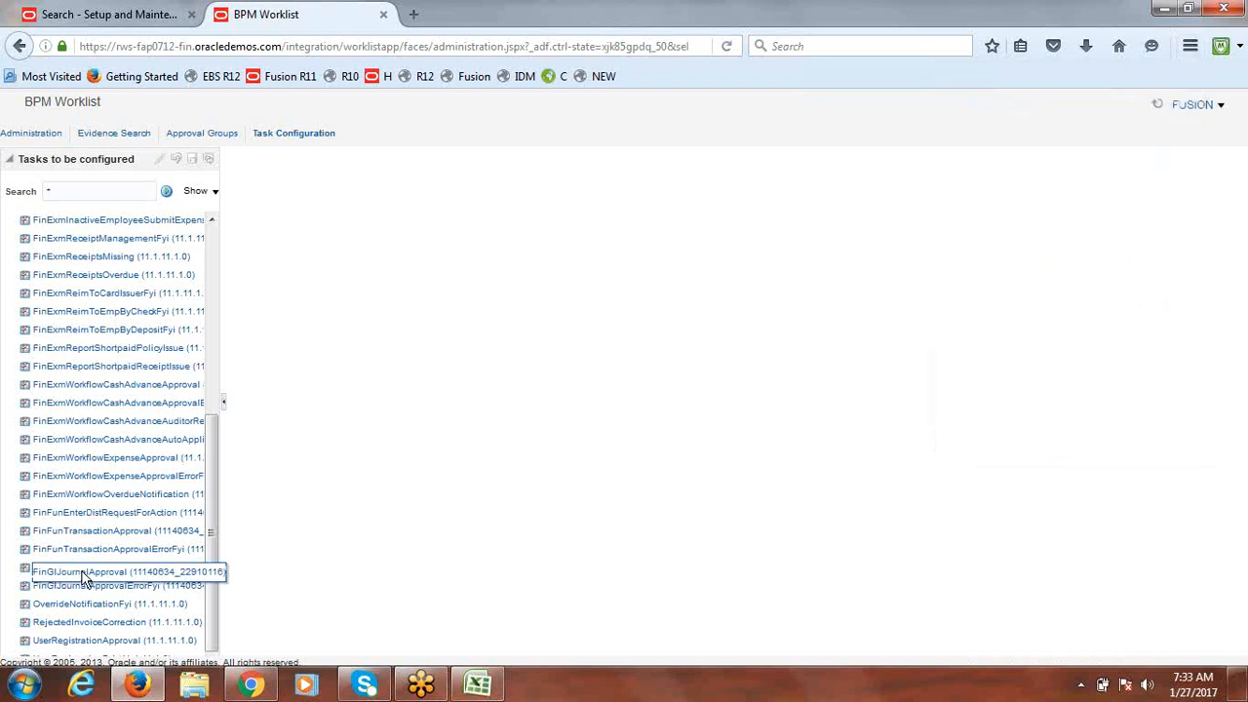
left_click(82, 571)
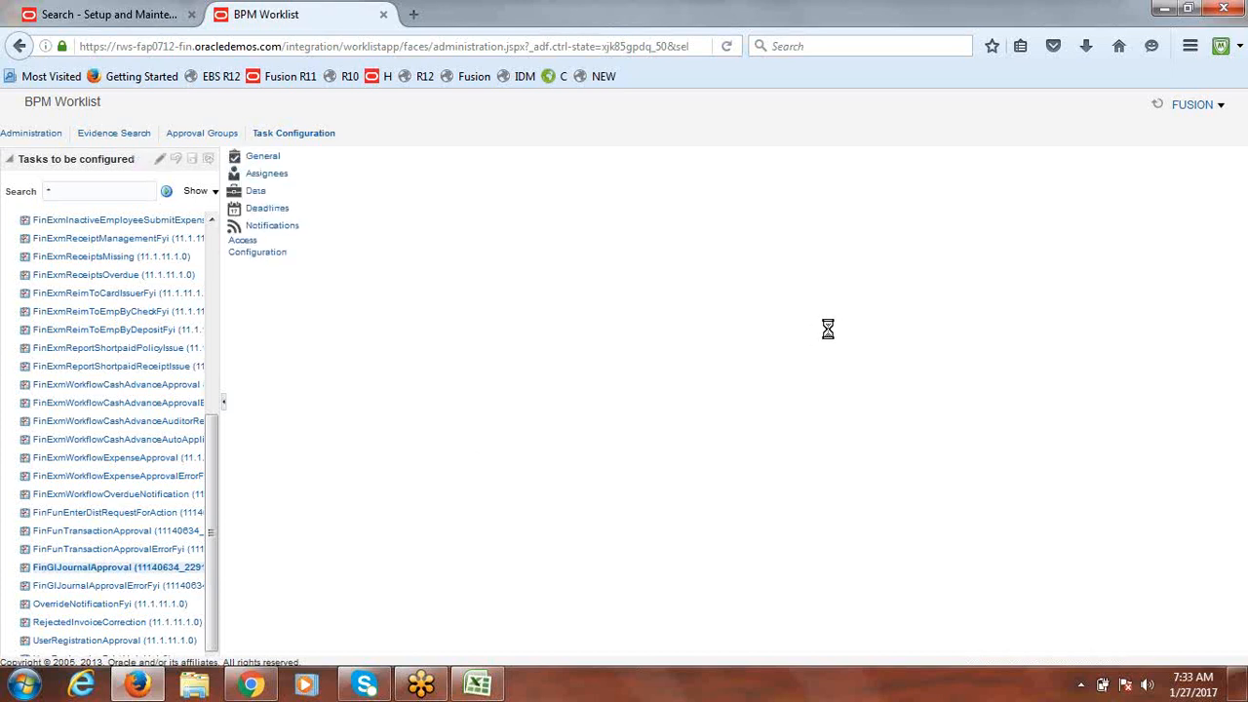
left_click(1191, 46)
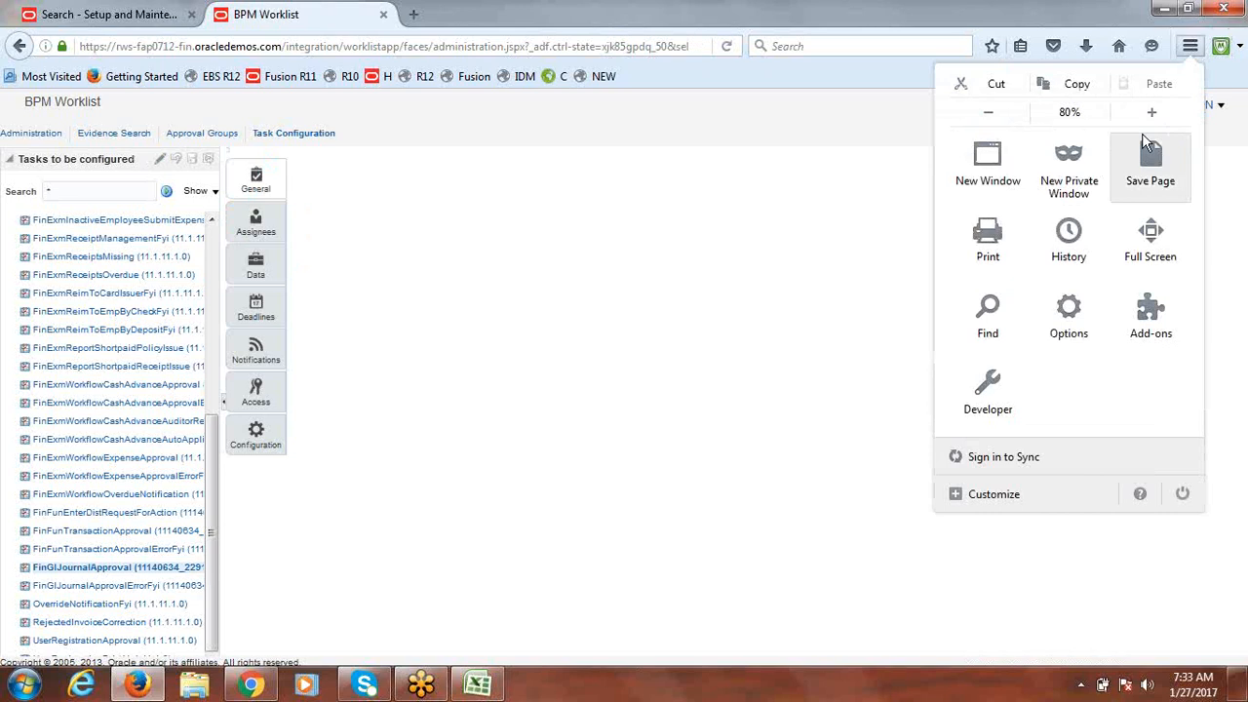
left_click(1152, 118)
Step: Restore browser zoom to 100% and put FinGlJournalApproval into edit mode
left_click(1152, 117)
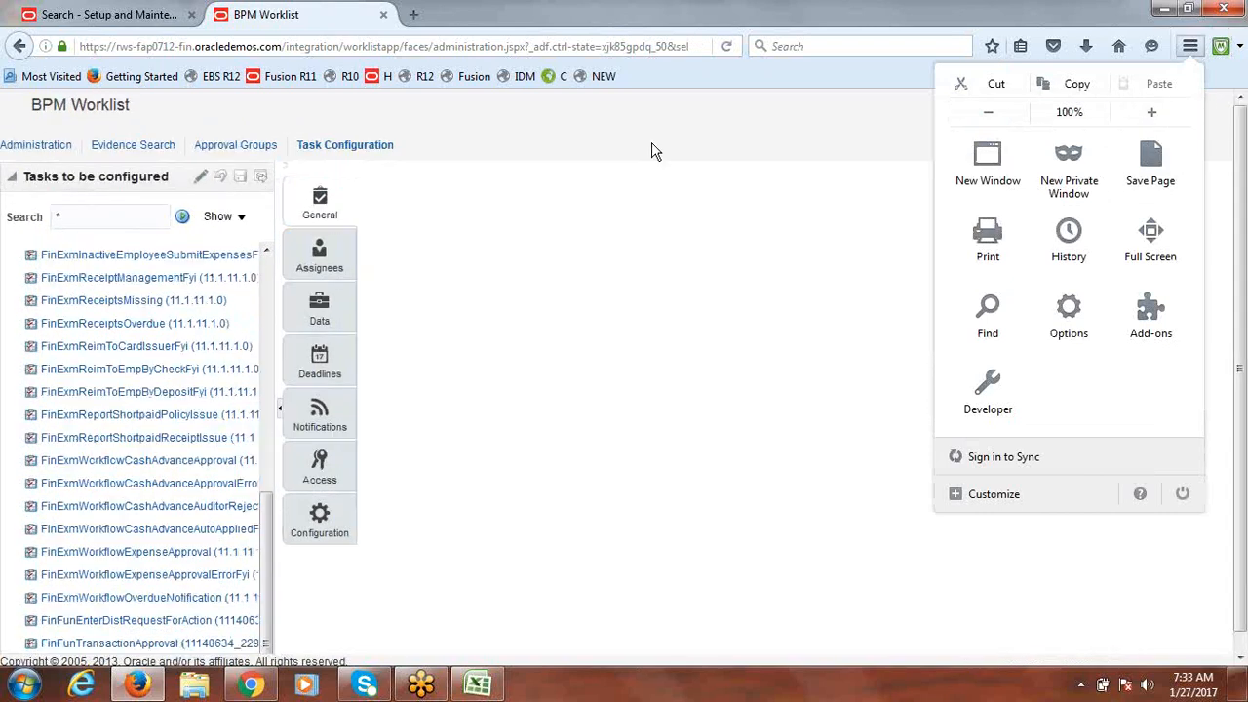
left_click(200, 177)
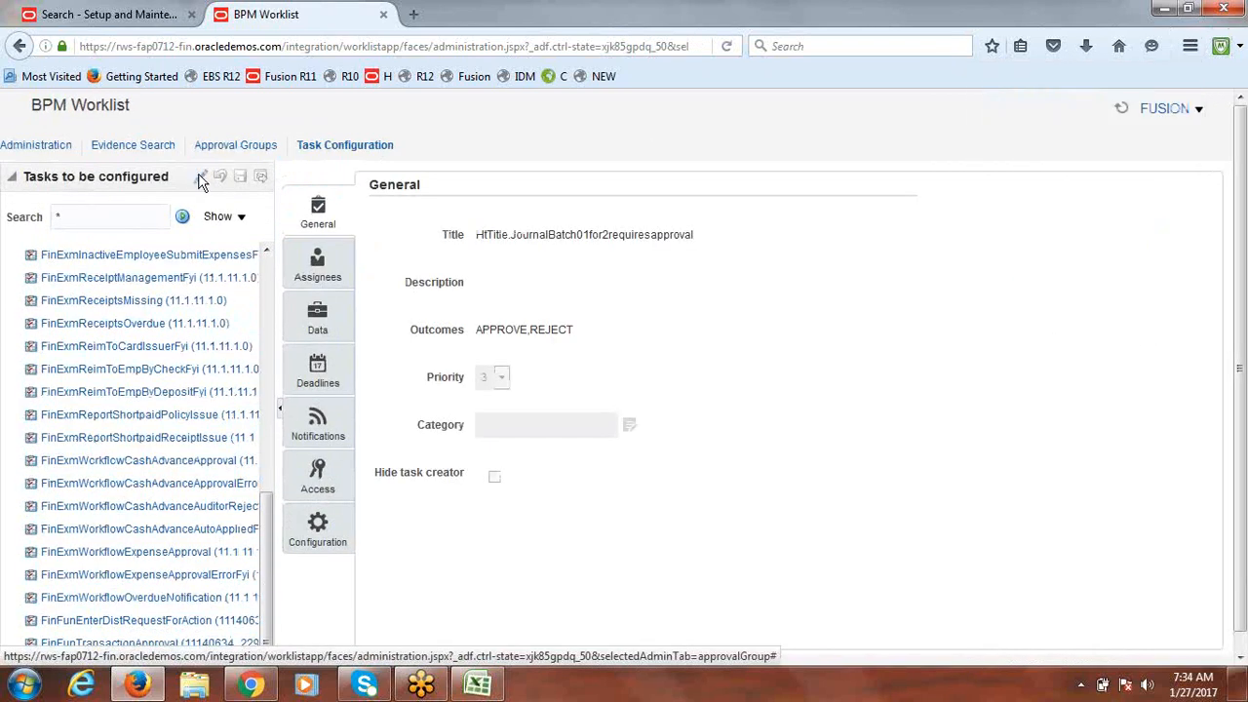
left_click(200, 179)
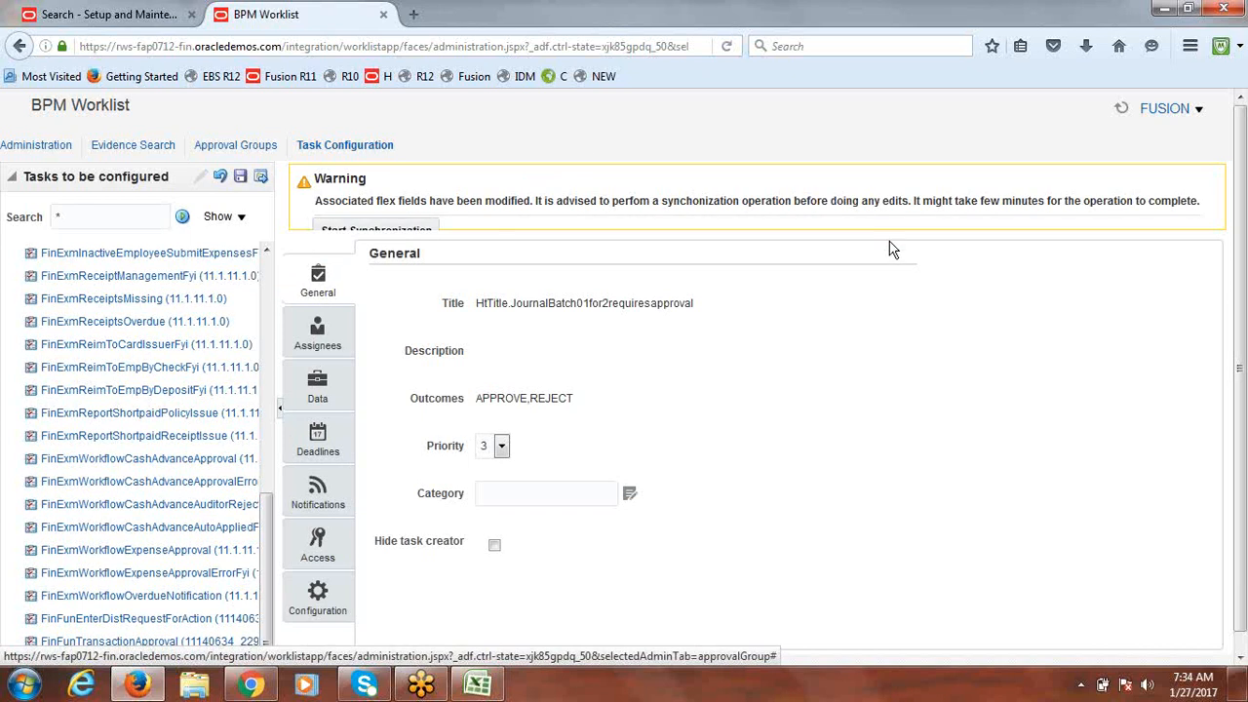
Step: Zoom the page to 90% and start flex field synchronization for the journal approval task
mouse_move(1242, 216)
left_mouse_down()
mouse_move(1242, 230)
mouse_move(1240, 207)
left_mouse_up()
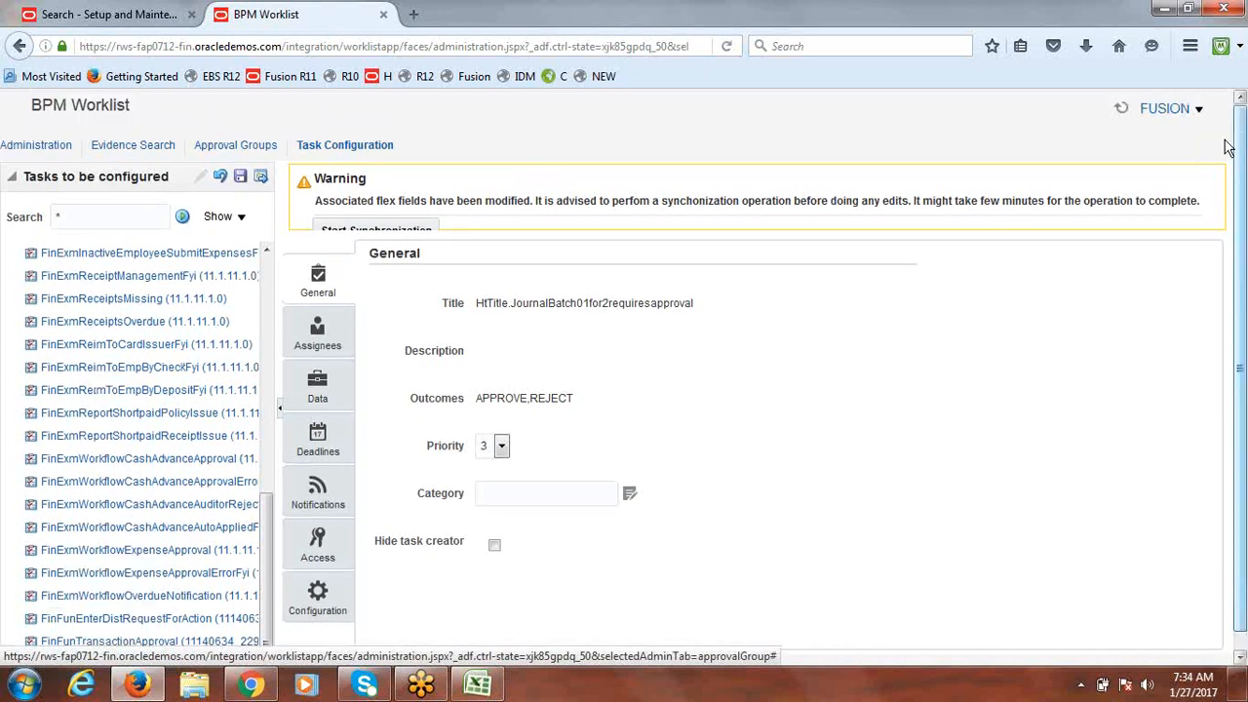
left_click(1192, 48)
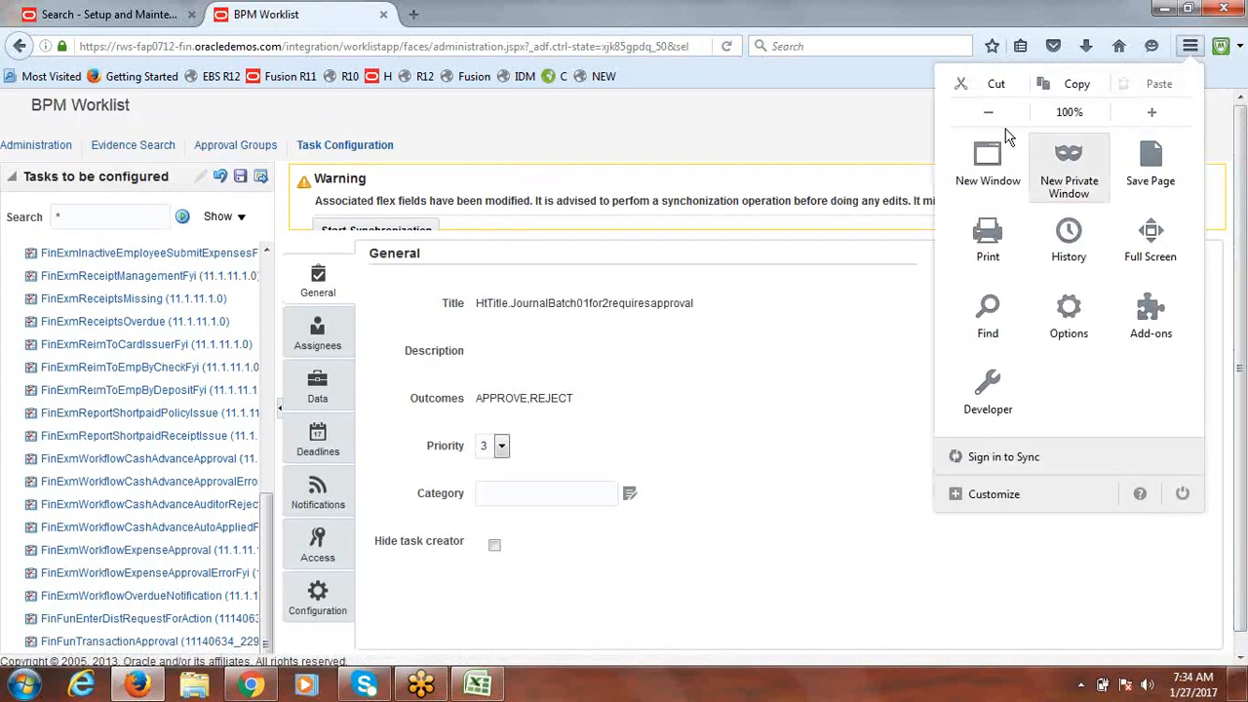
left_click(986, 115)
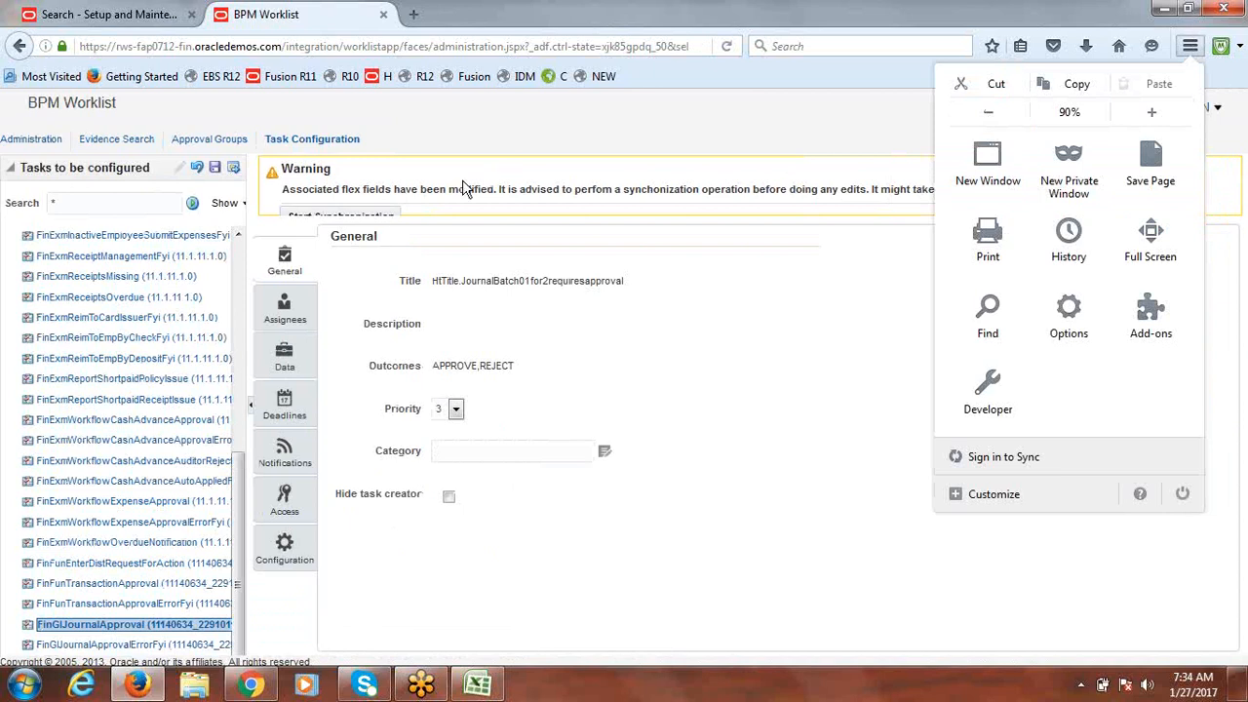
left_click(368, 217)
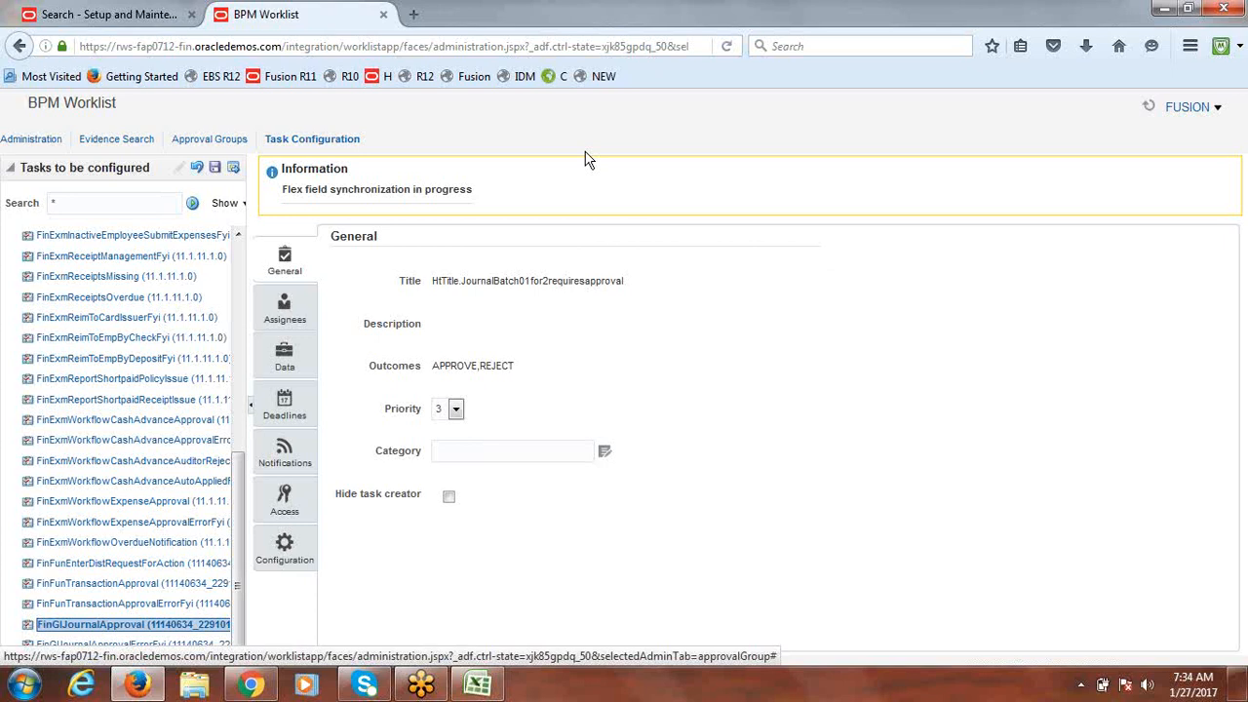
left_click(415, 48)
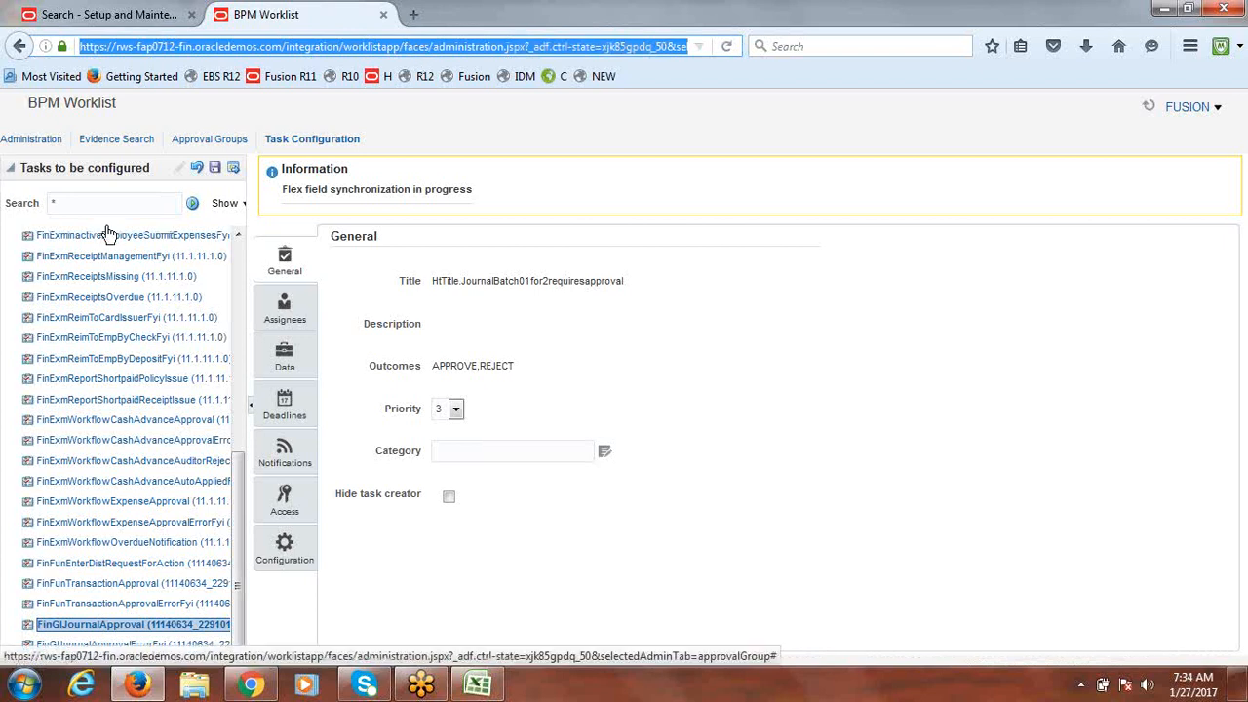
Step: Save and then commit the FinGlJournalApproval configuration, confirming both without comments
left_click(216, 171)
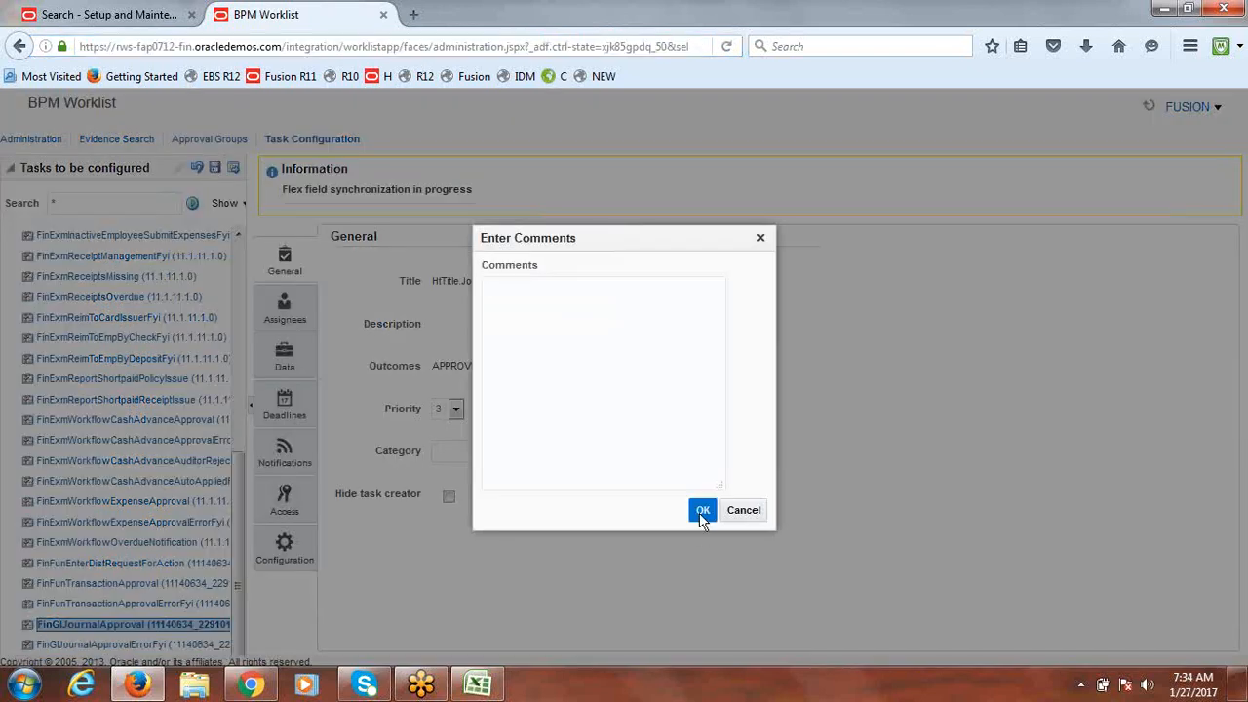
left_click(701, 514)
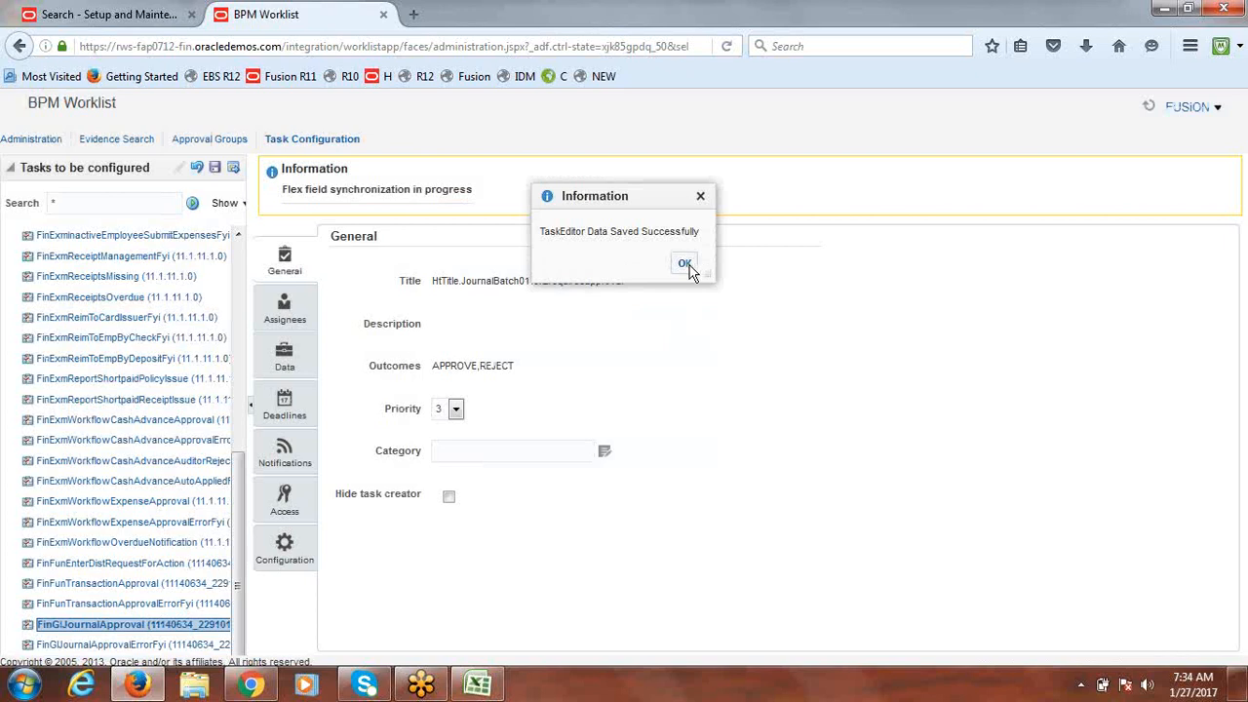
left_click(685, 264)
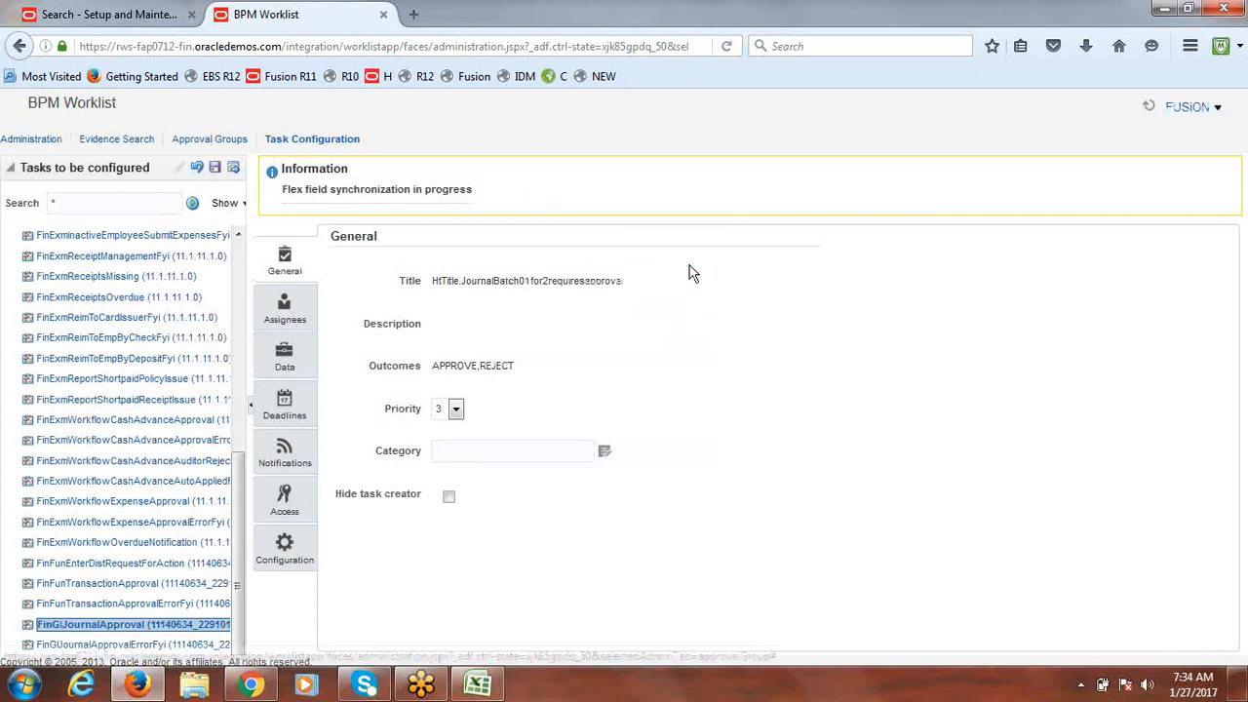
left_click(235, 169)
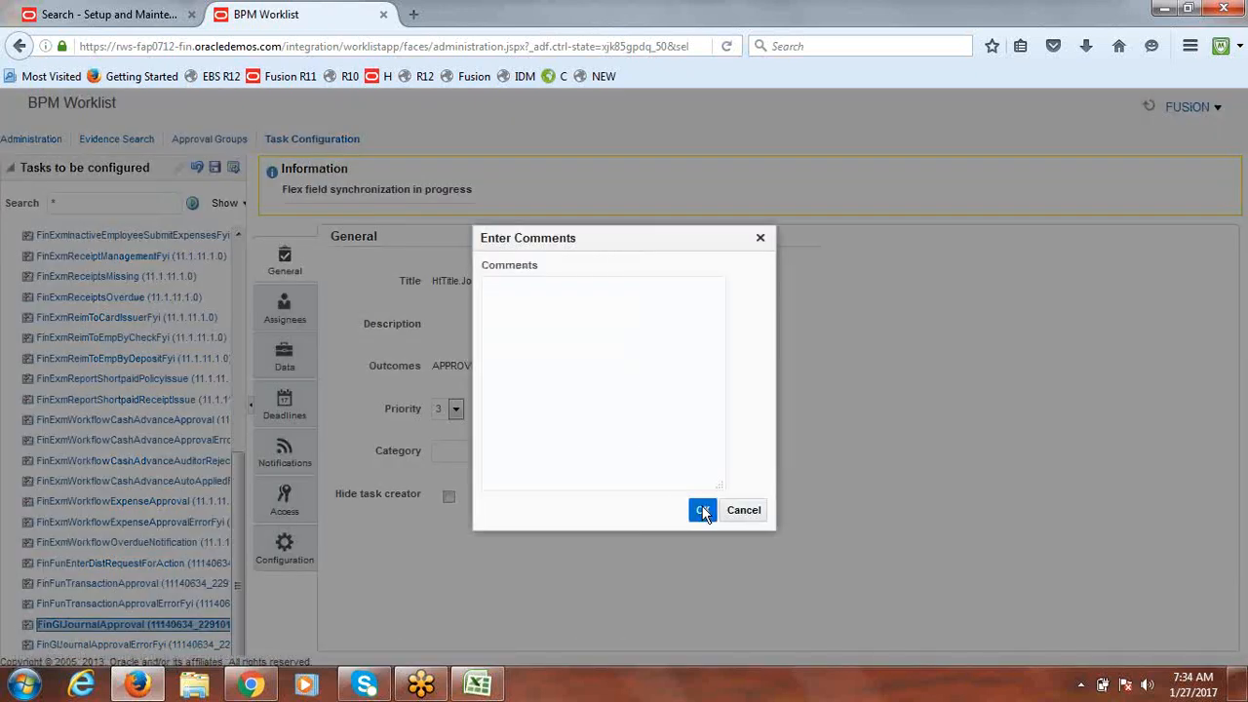
left_click(704, 511)
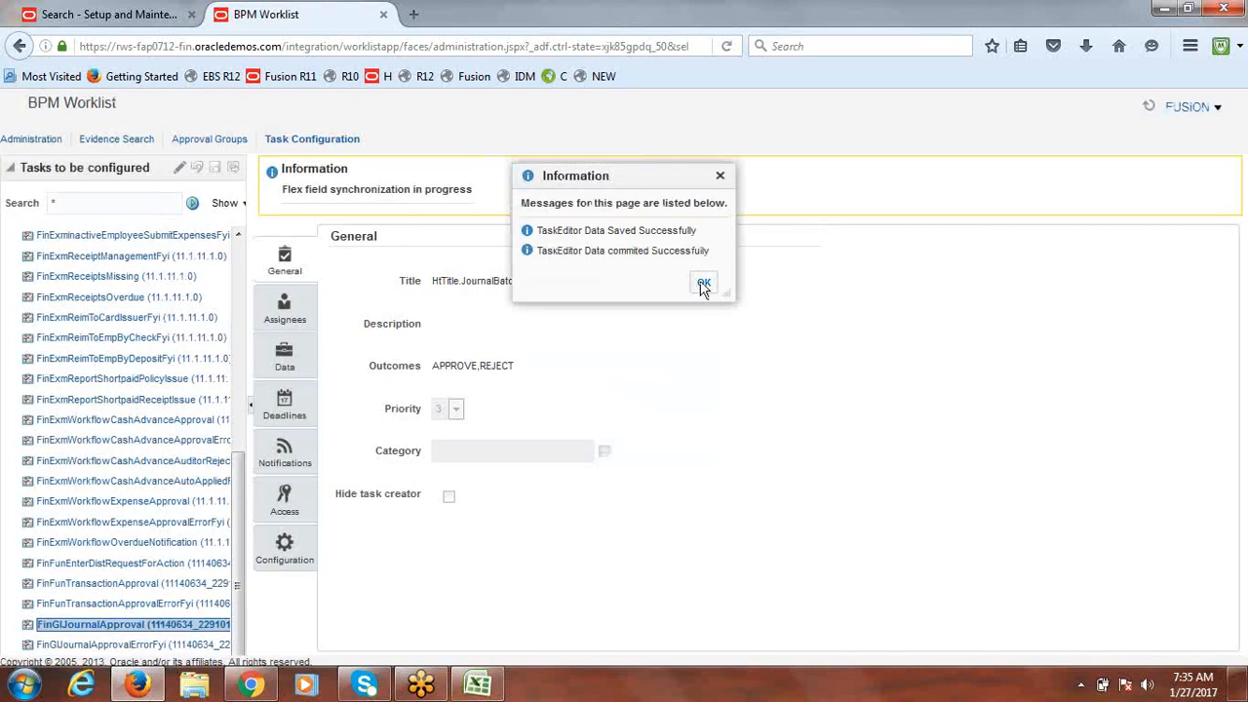
left_click(702, 285)
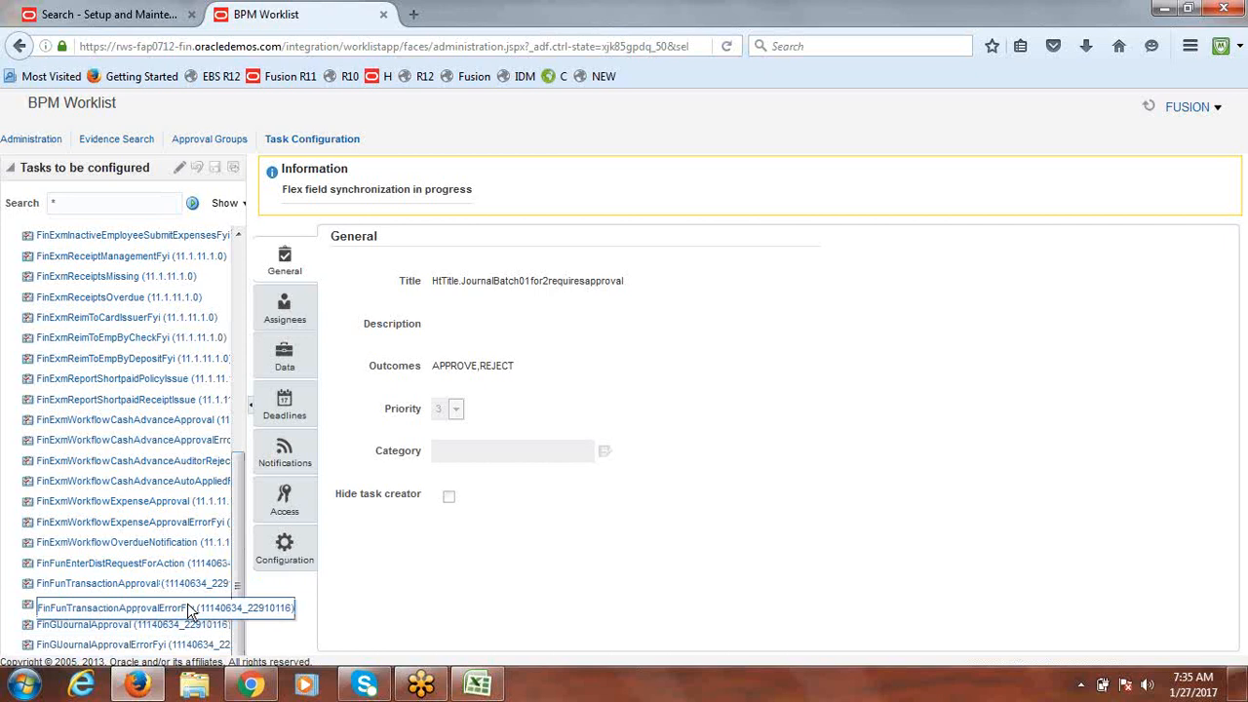
Step: Reselect FinGlJournalApproval for editing, then return to the Setup and Maintenance search tab
left_click(191, 607)
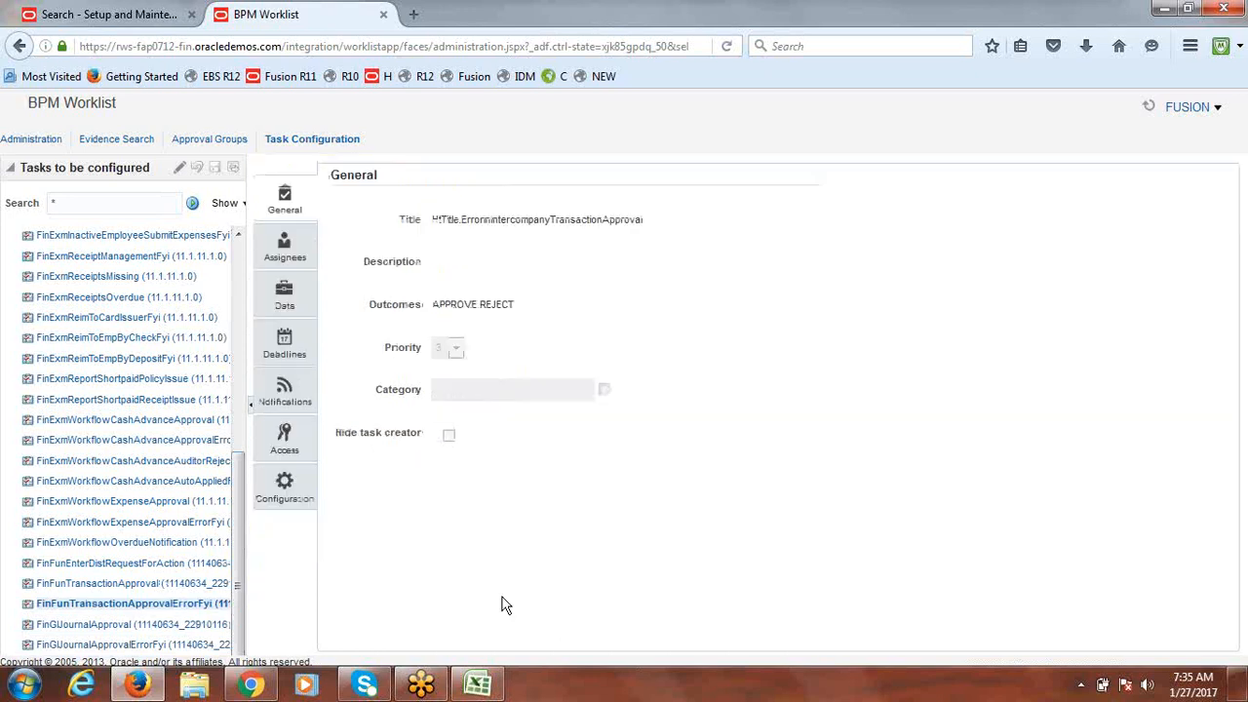
left_click(176, 625)
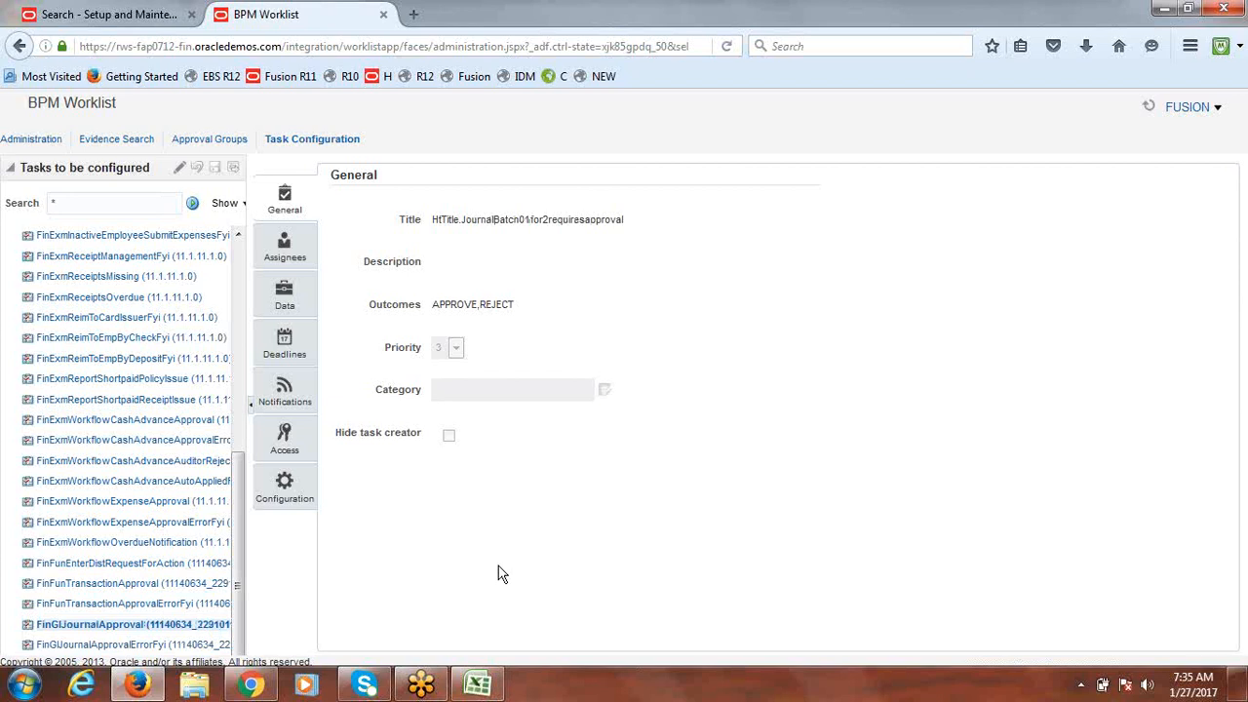
left_click(97, 628)
left_click(179, 169)
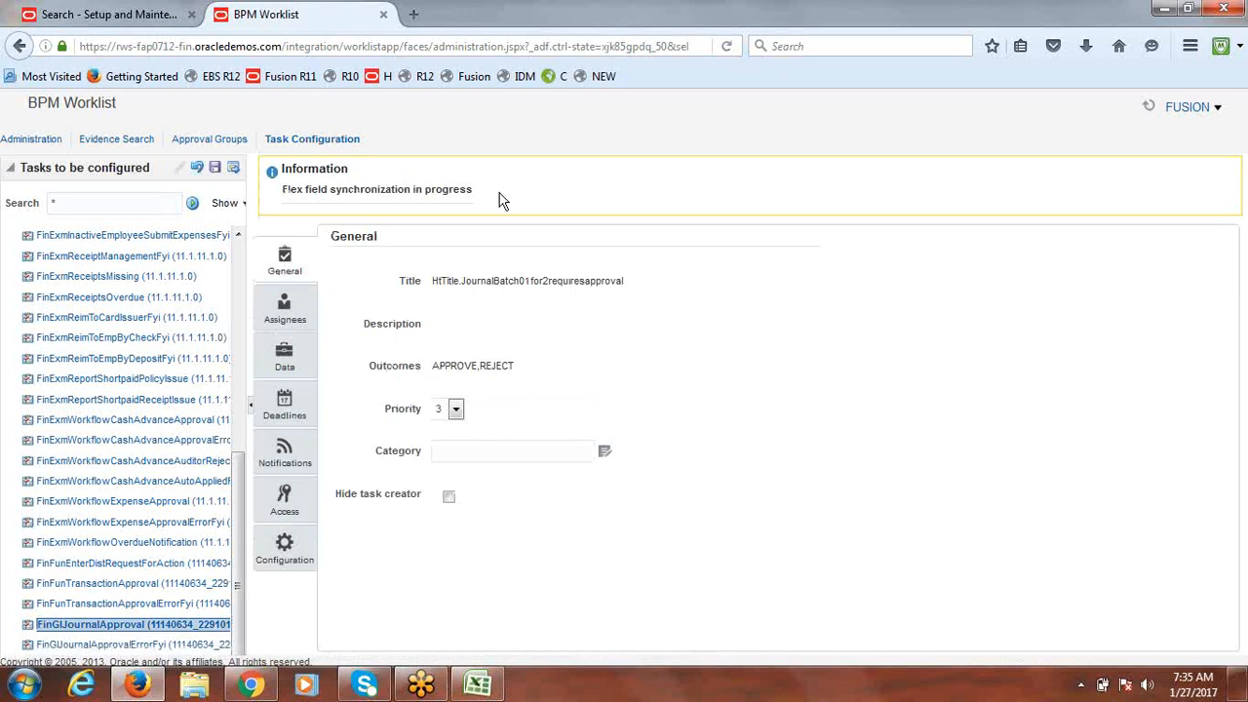
left_click(107, 13)
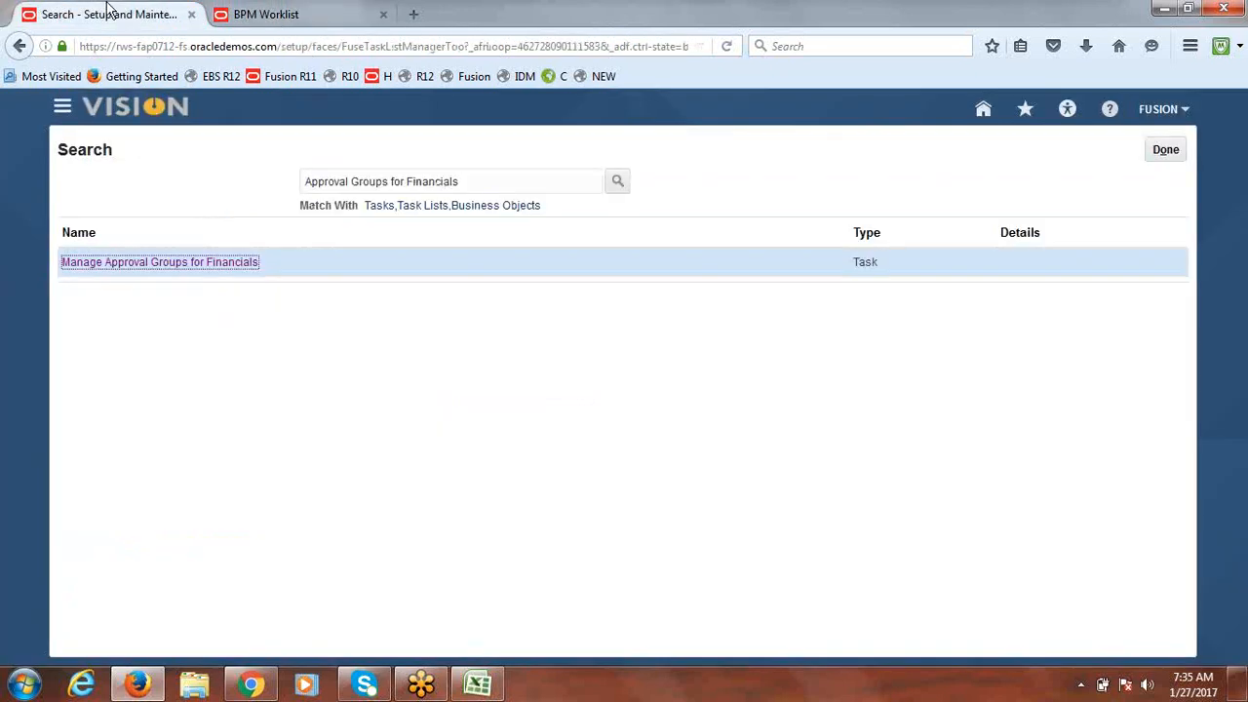
Step: Open Scheduled Processes from the Navigator, then return to the BPM Worklist tab
left_click(61, 109)
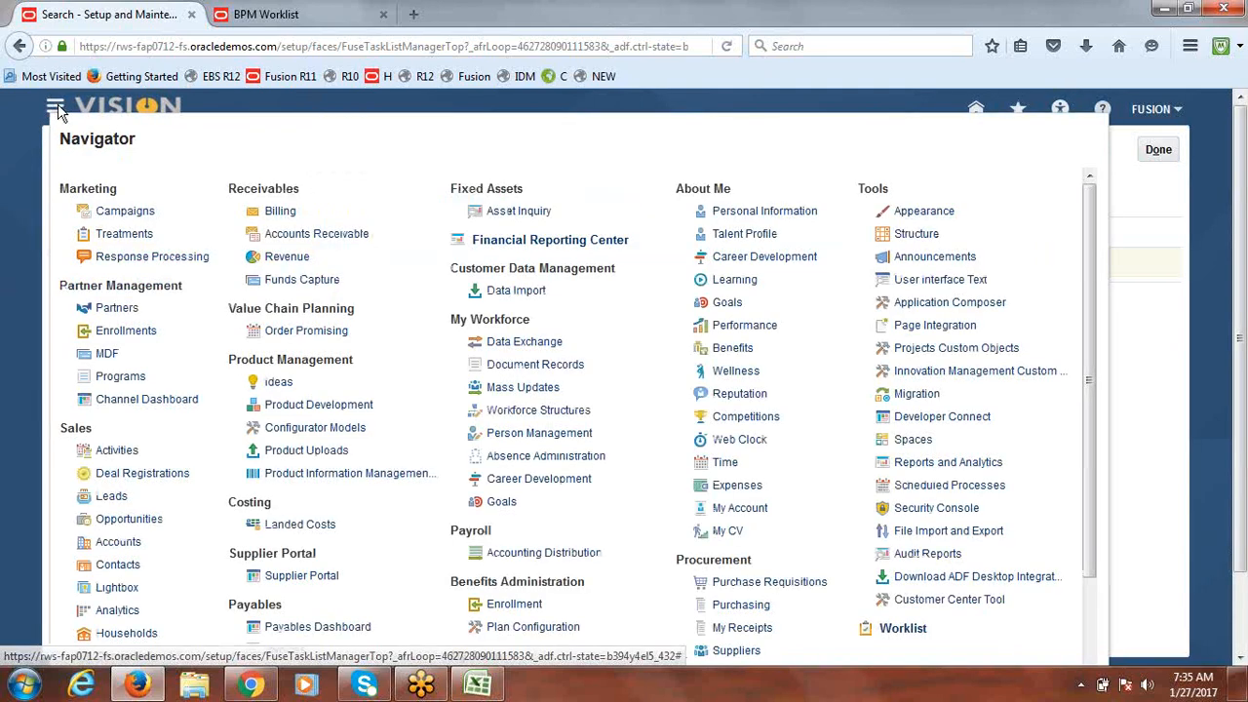
left_click(951, 486)
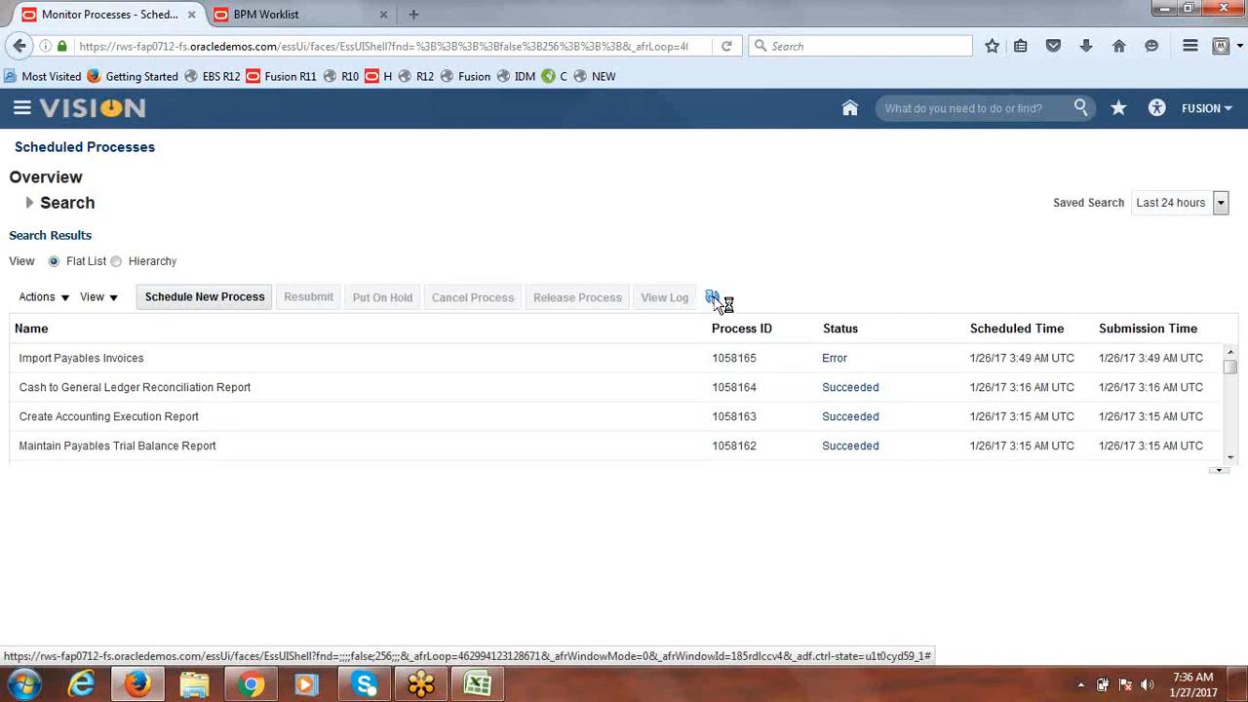
left_click(285, 16)
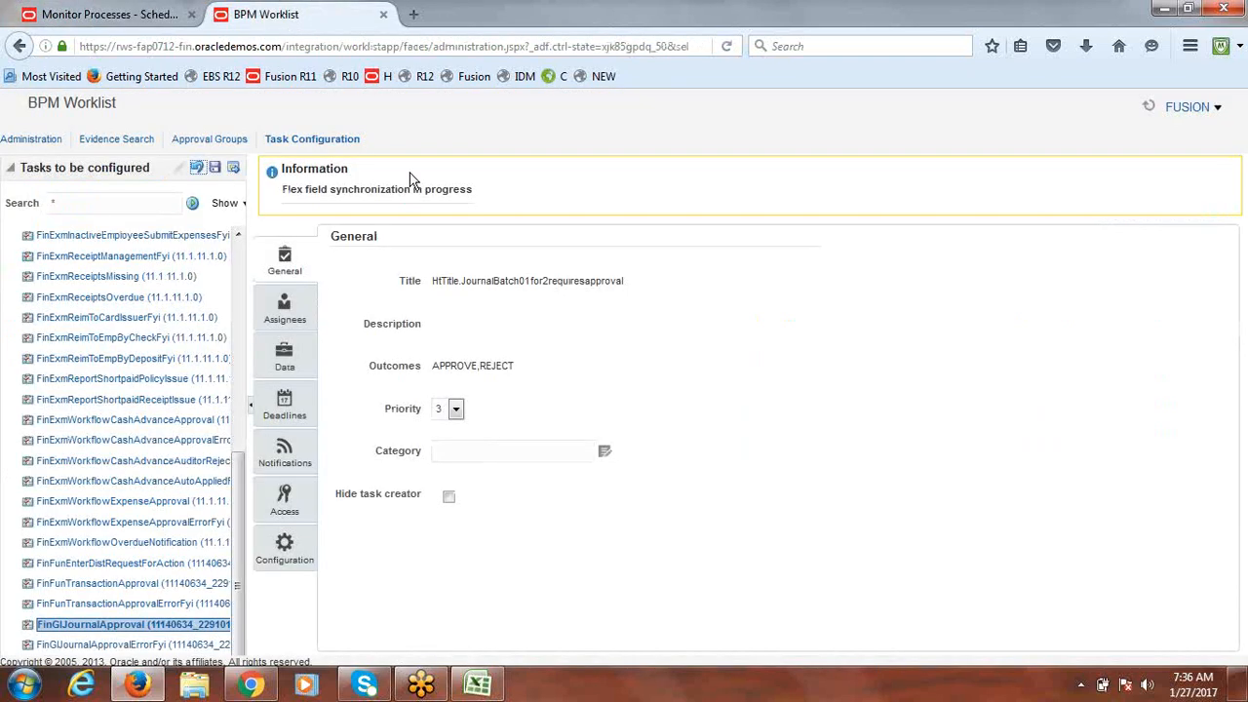
Step: Check the sync status and Assignees, then reselect FinGlJournalApproval until flex field synchronization completes
left_click_drag(282, 190, 489, 216)
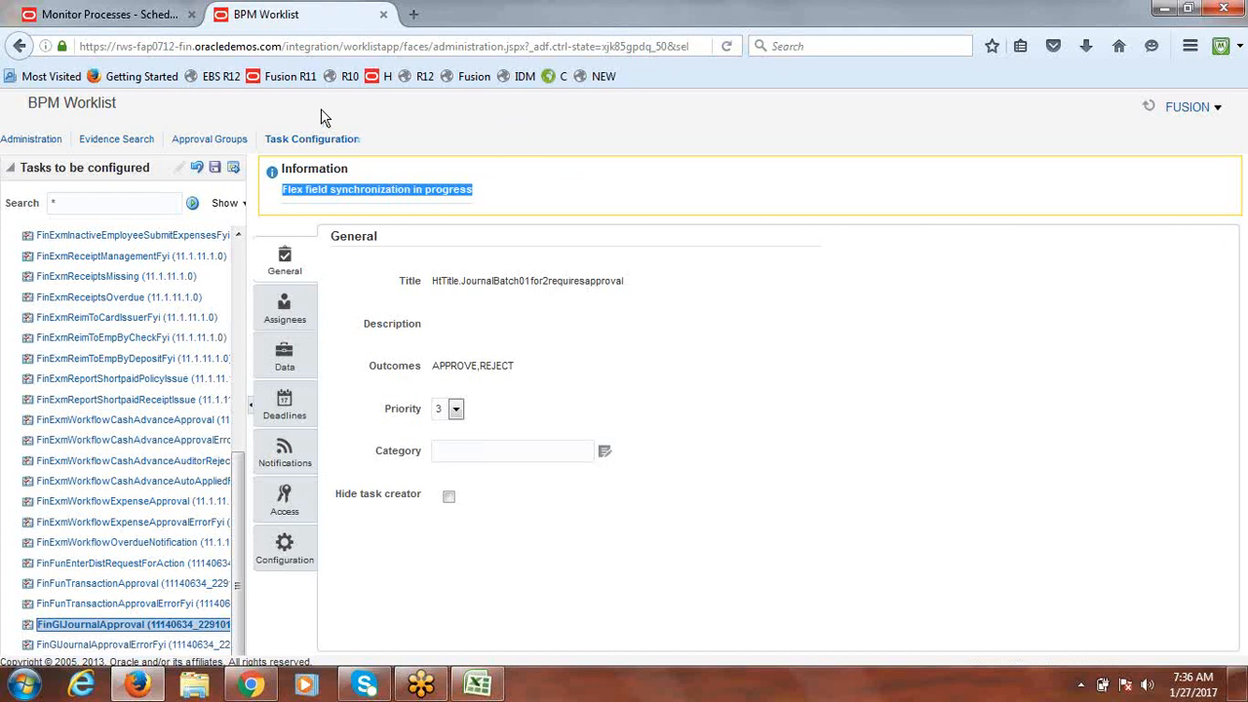
left_click(294, 320)
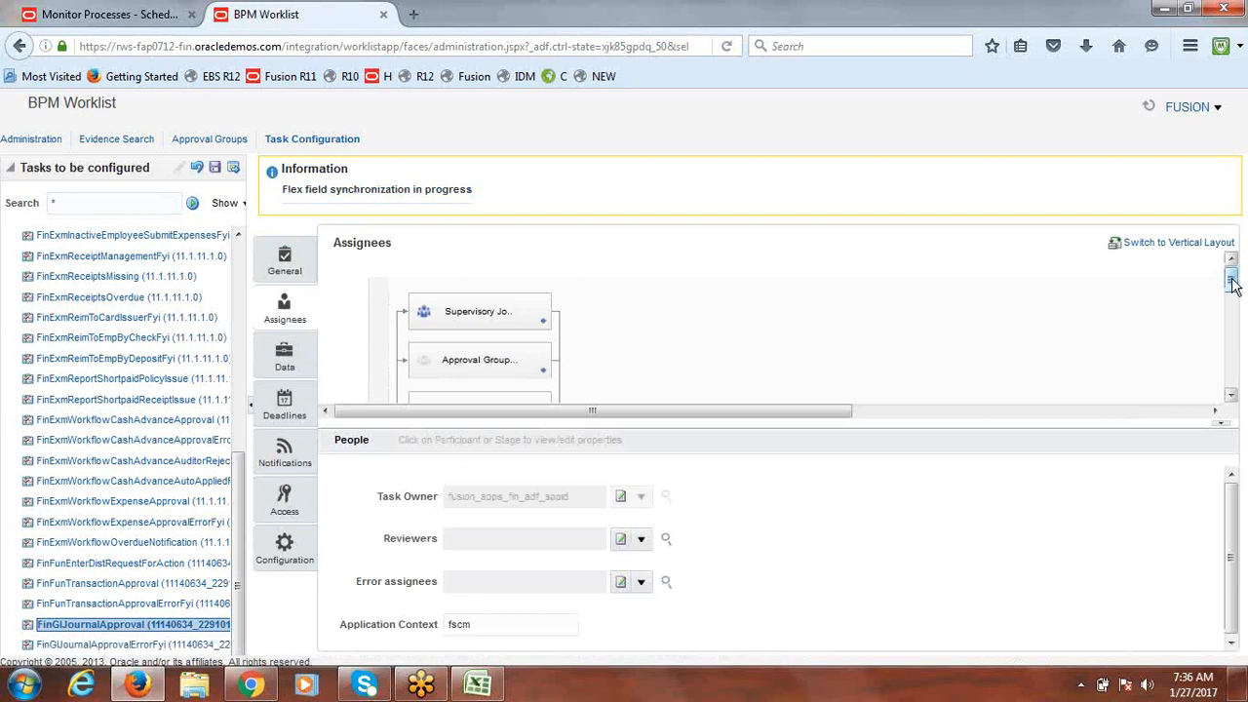
mouse_move(1234, 283)
left_mouse_down()
mouse_move(1243, 361)
mouse_move(1245, 271)
left_mouse_up()
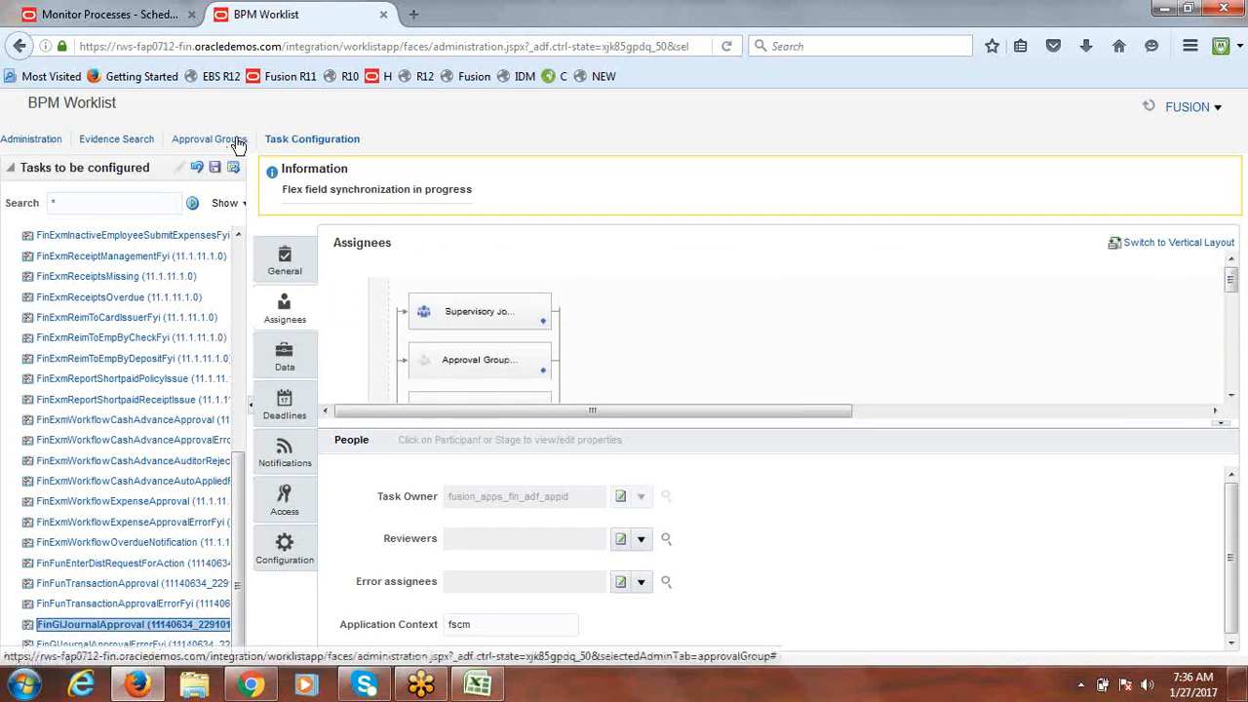
left_click(121, 611)
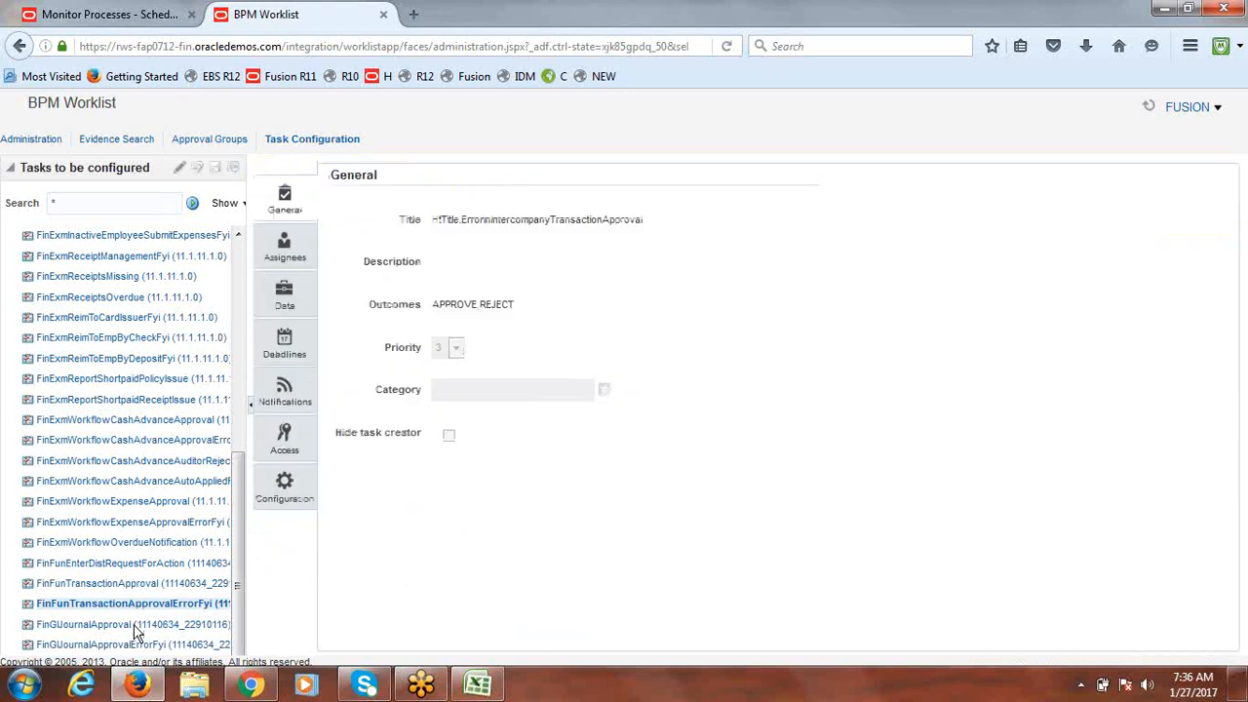
left_click(135, 628)
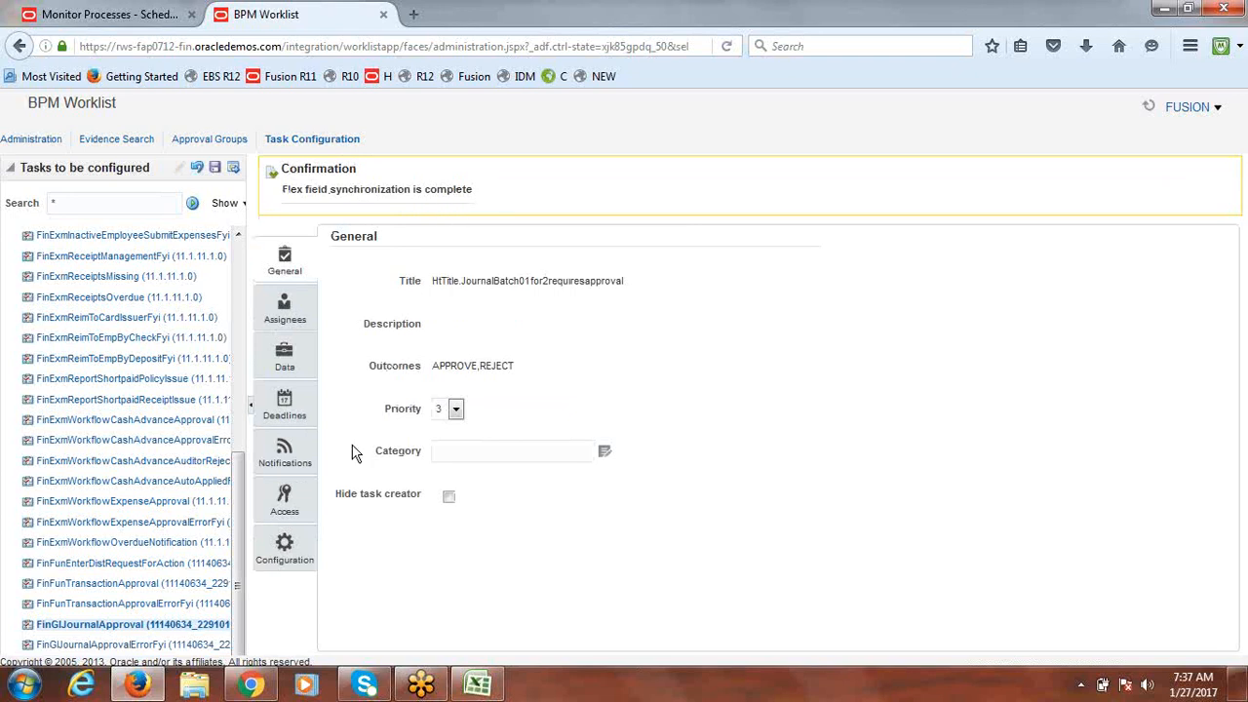
Step: Save the FinGlJournalApproval task configuration without comments and dismiss the success message
left_click(285, 312)
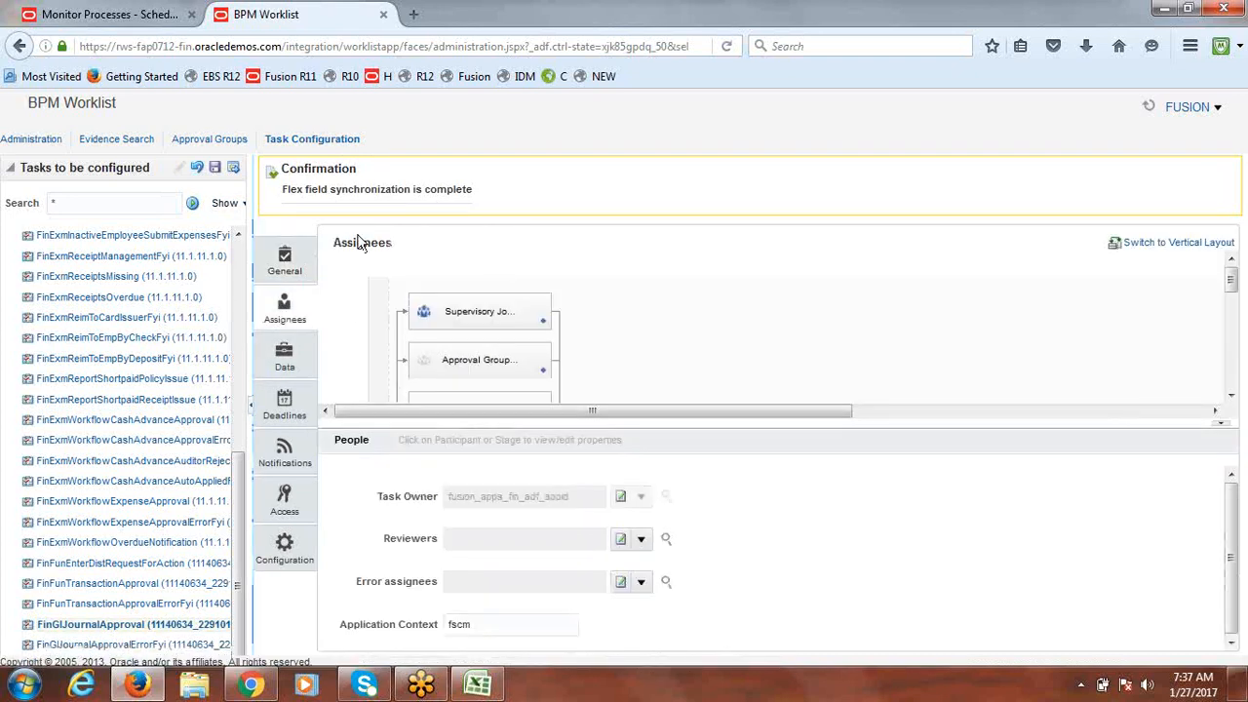
left_click(216, 169)
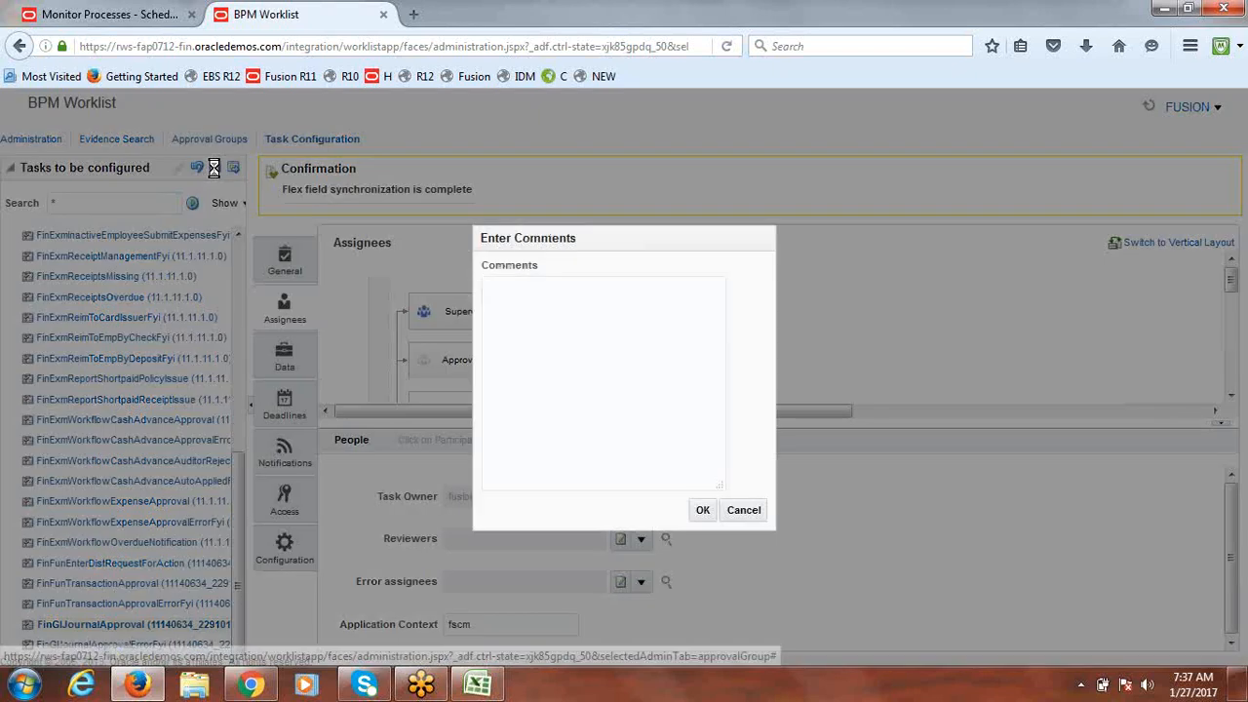
left_click(701, 509)
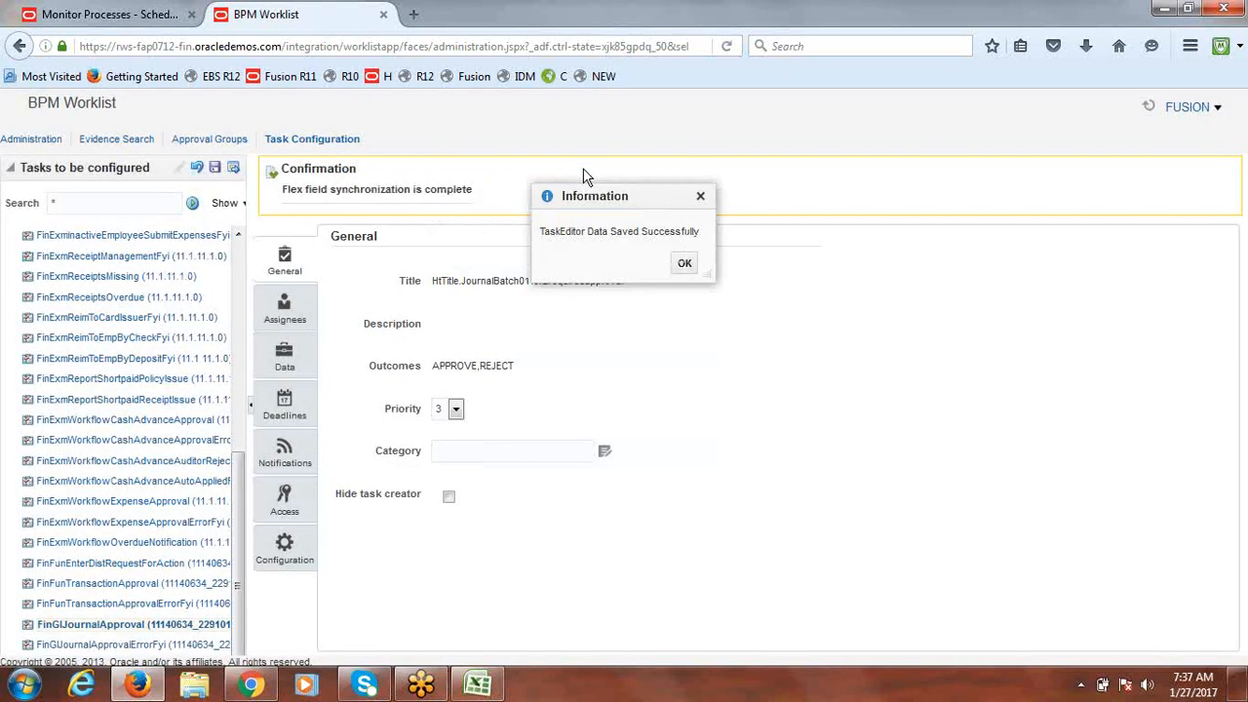
left_click(686, 264)
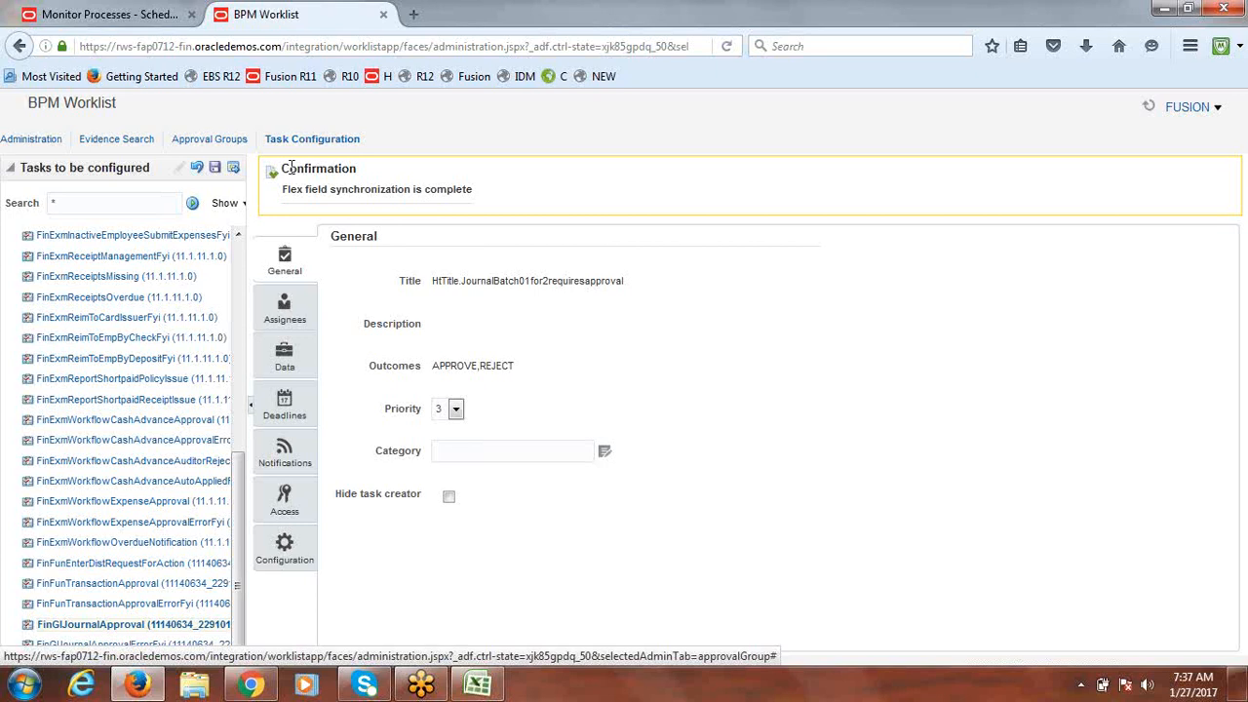
Step: Commit the configuration without comments, then reselect FinGlJournalApproval to reload it
left_click(235, 172)
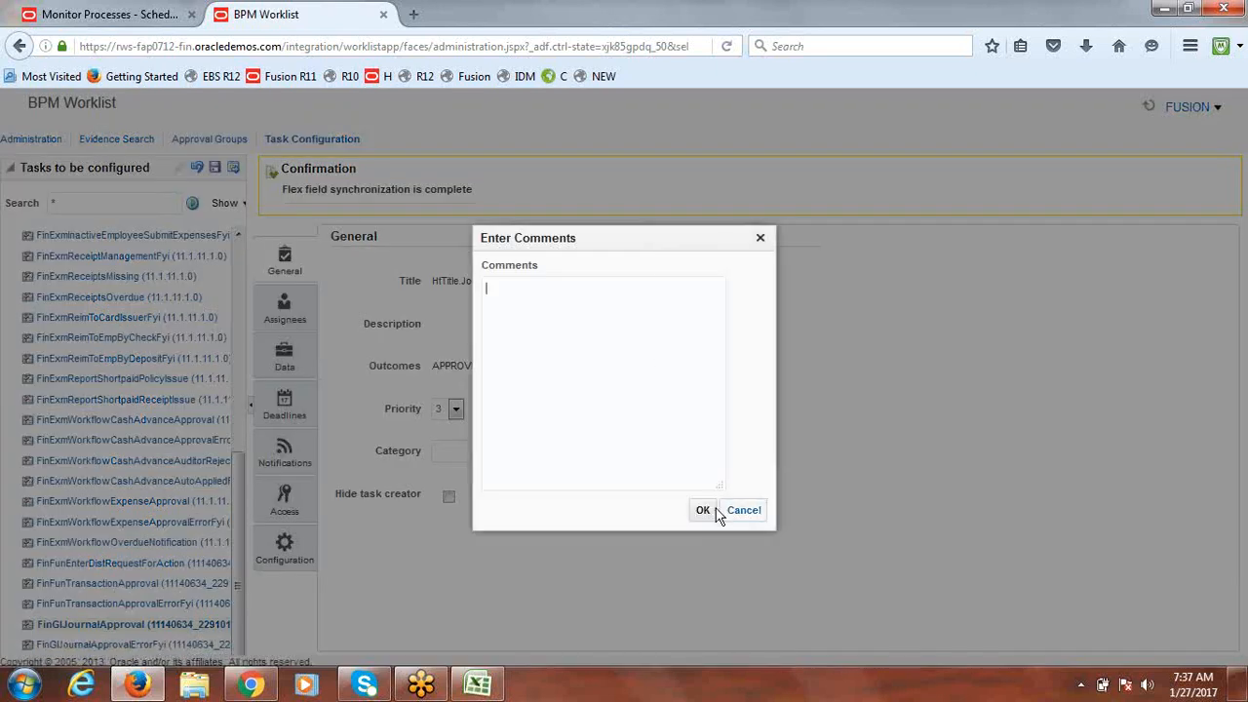
left_click(704, 511)
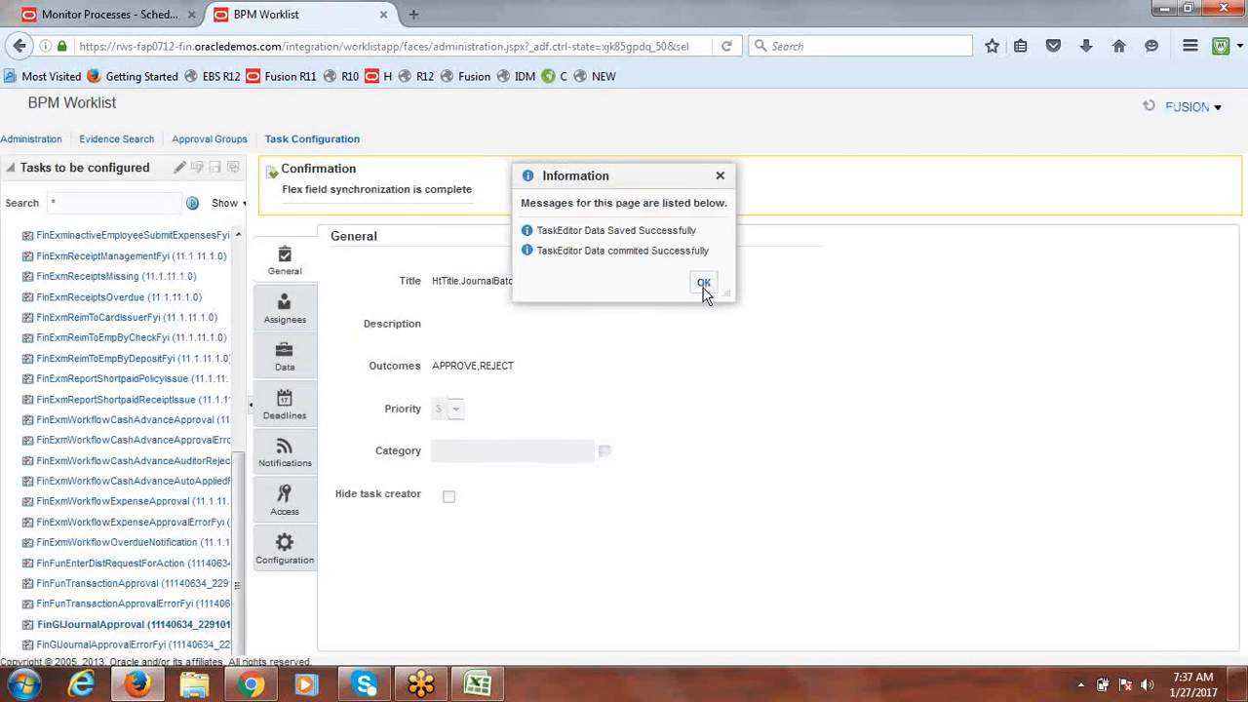
left_click(705, 288)
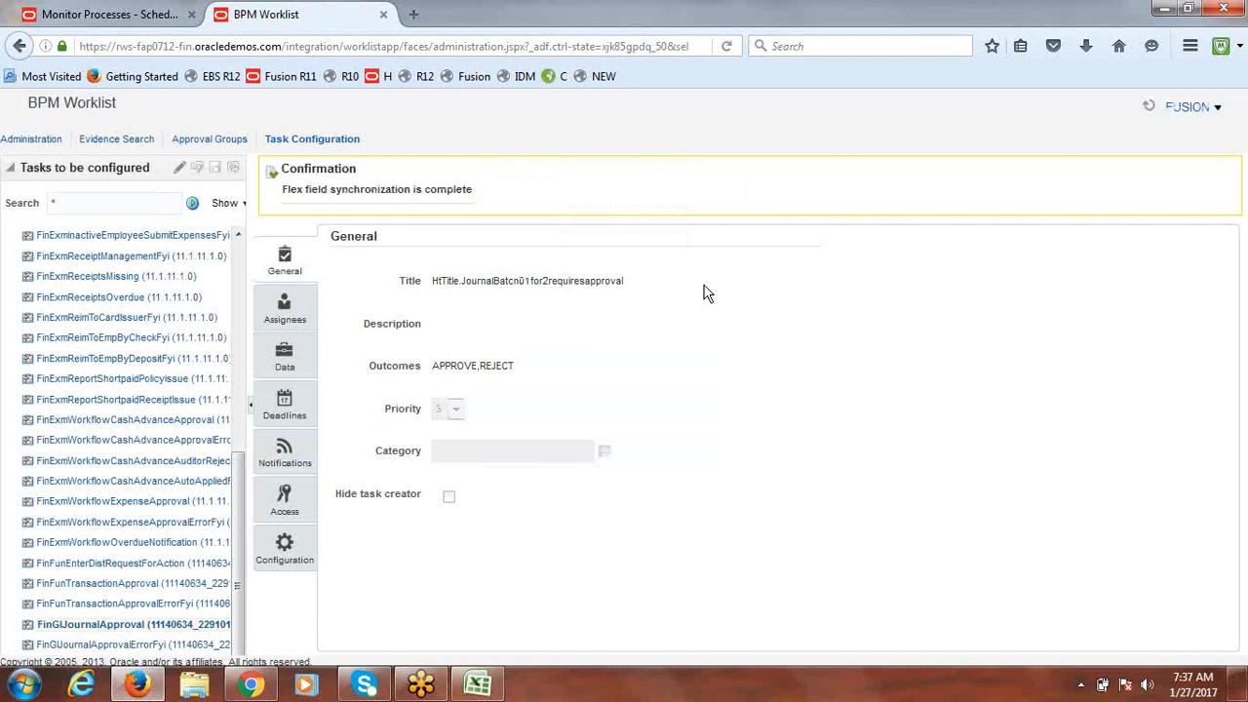
left_click(140, 605)
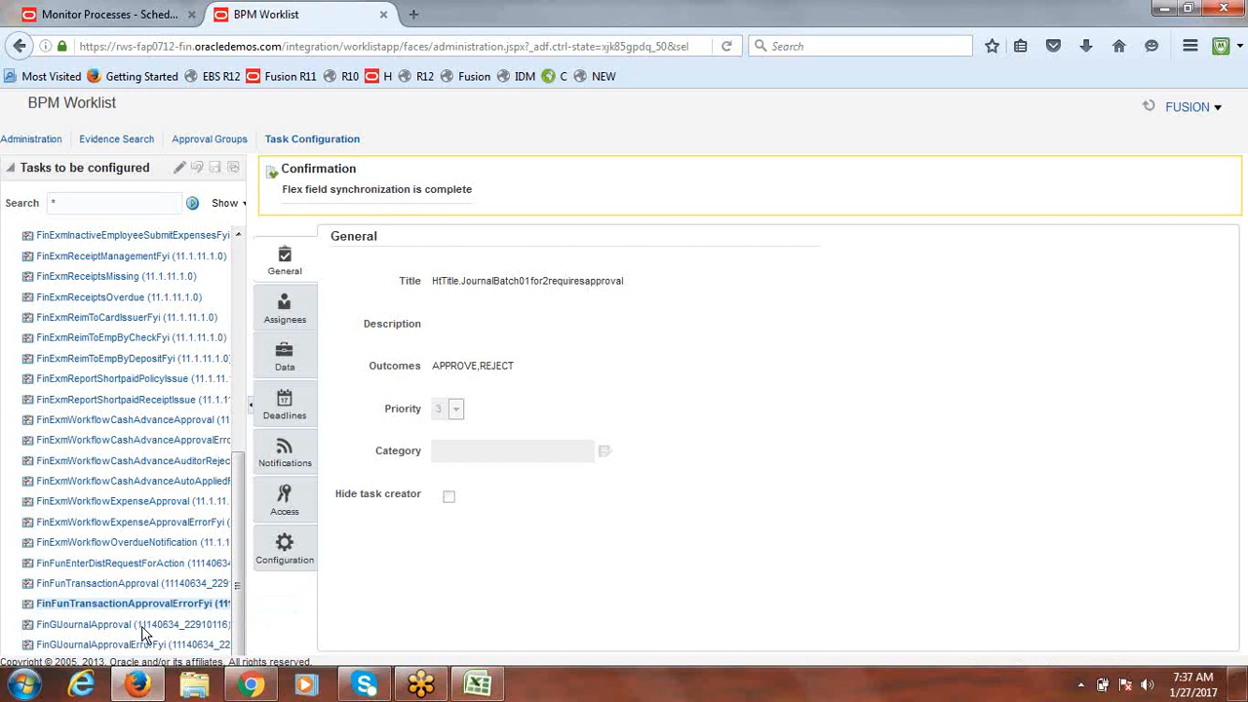
left_click(142, 626)
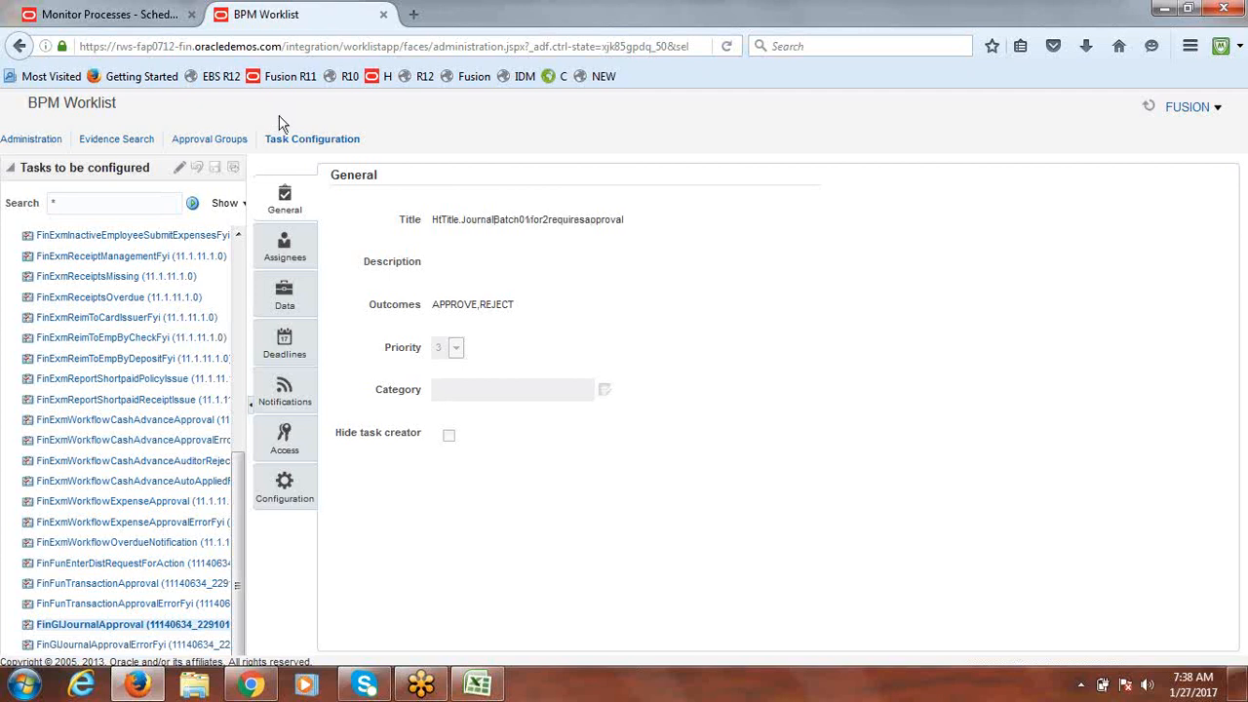
Step: Edit the journal approval task and select the Supervisory Journal Approver participant under Assignees
left_click(179, 169)
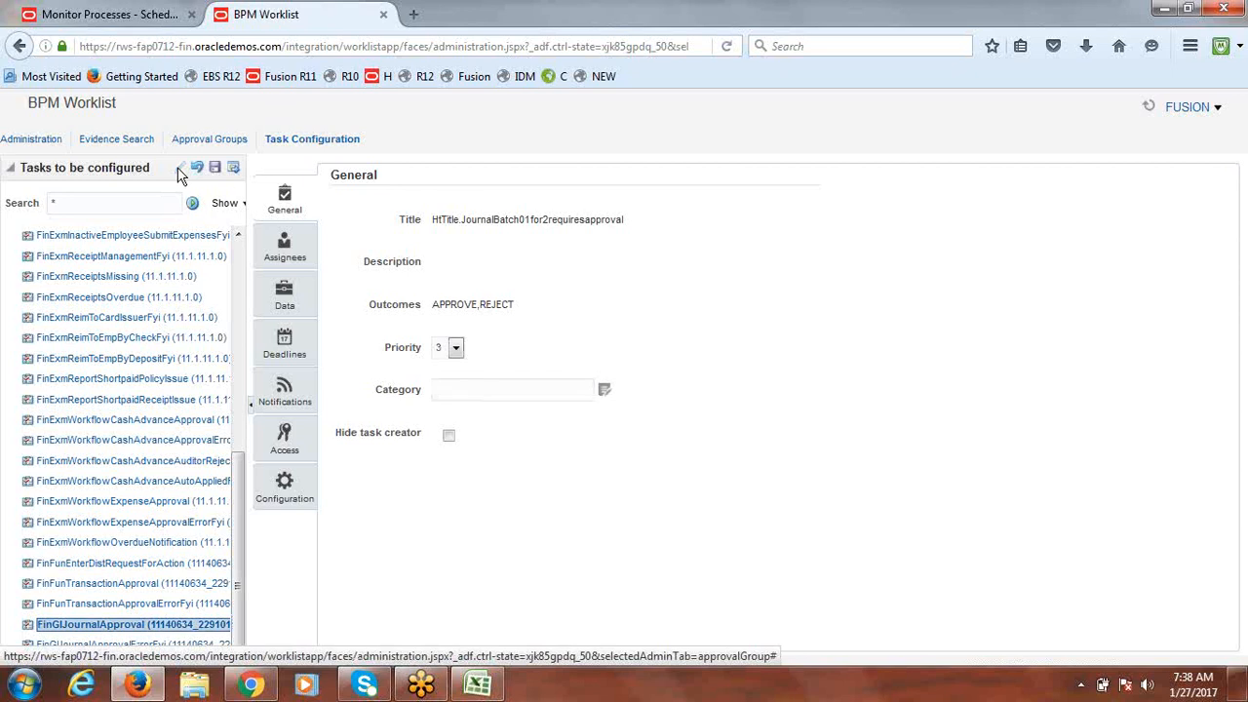
left_click(284, 249)
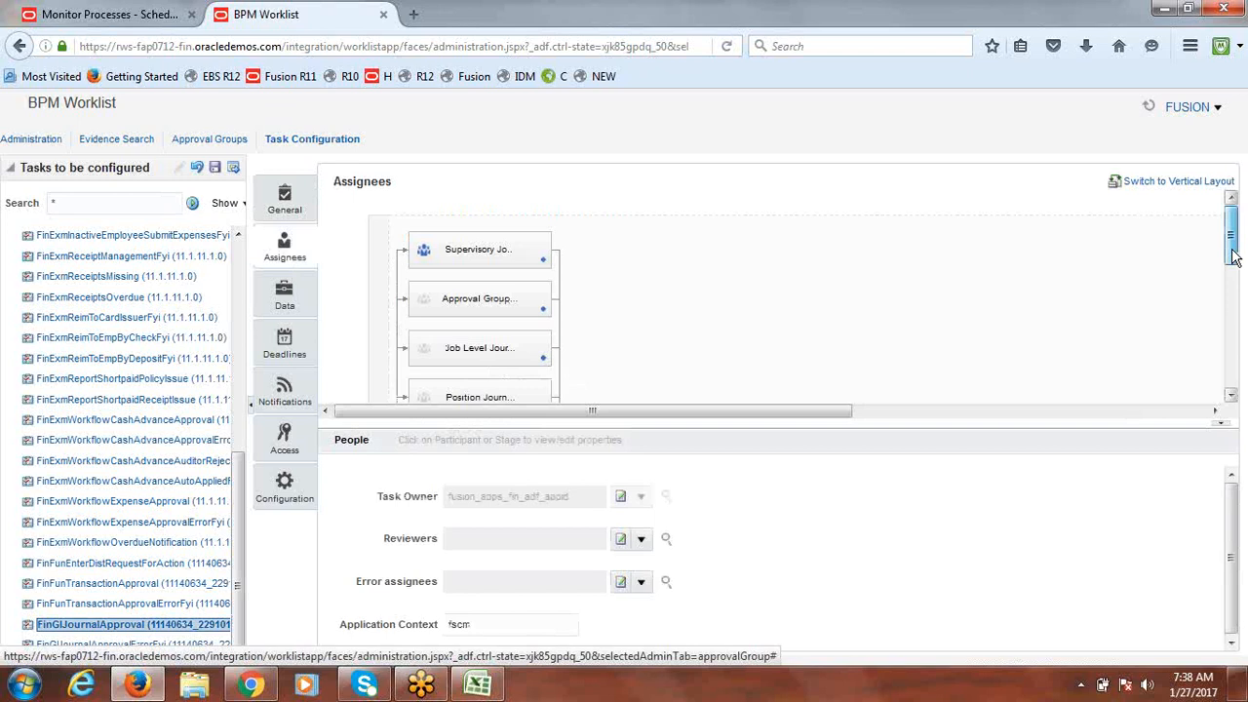
mouse_move(1234, 256)
left_mouse_down()
mouse_move(1236, 382)
mouse_move(1233, 248)
left_mouse_up()
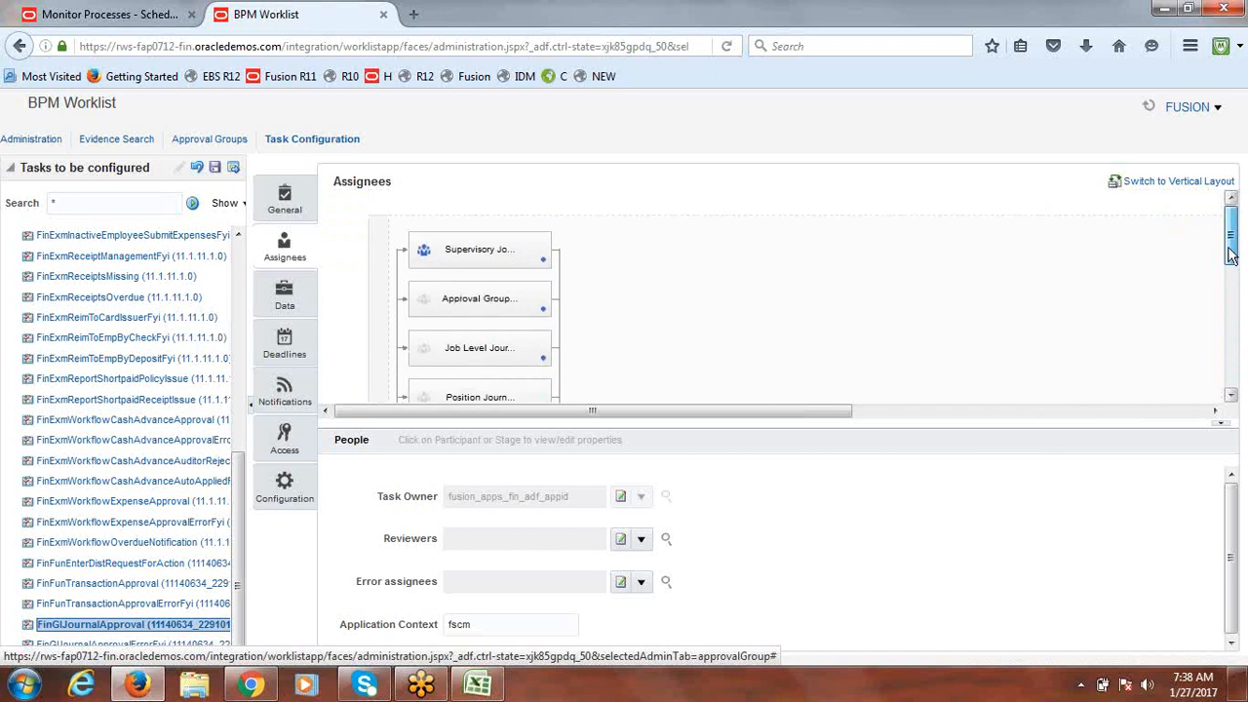
left_click(470, 251)
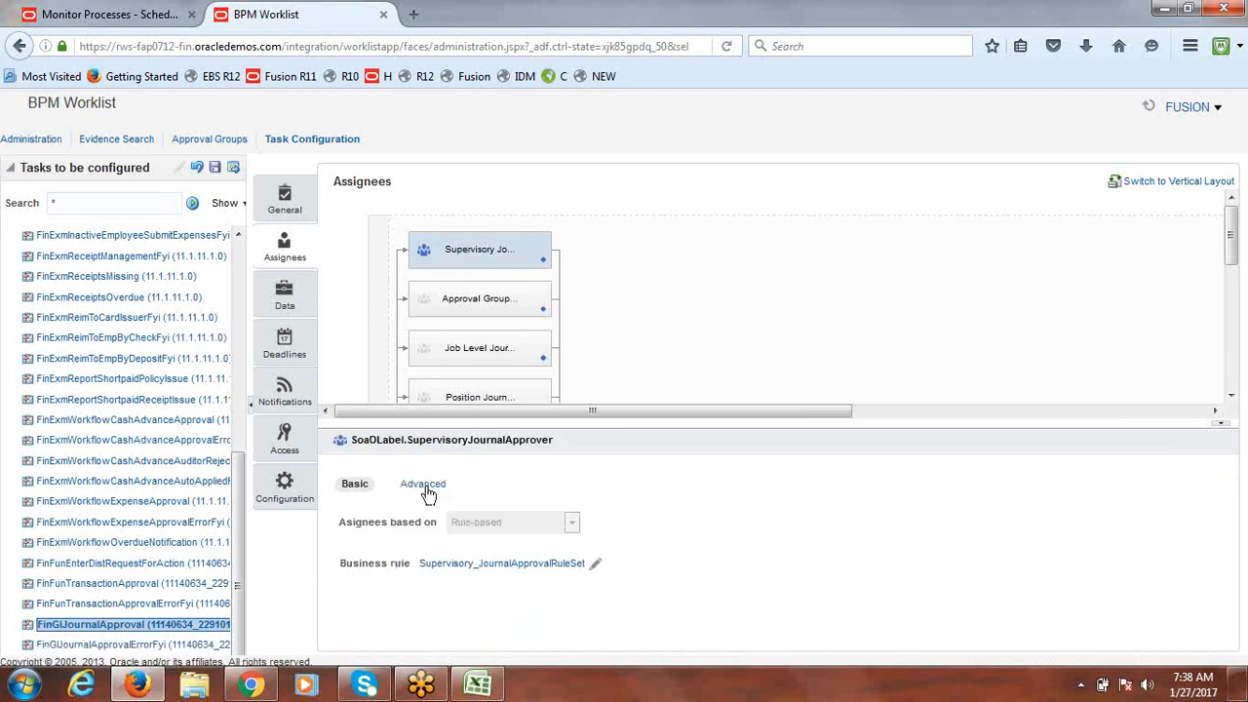
Step: Turn on Ignore Participant in the Supervisory Journal Approver's advanced settings
left_click(426, 485)
left_click(349, 540)
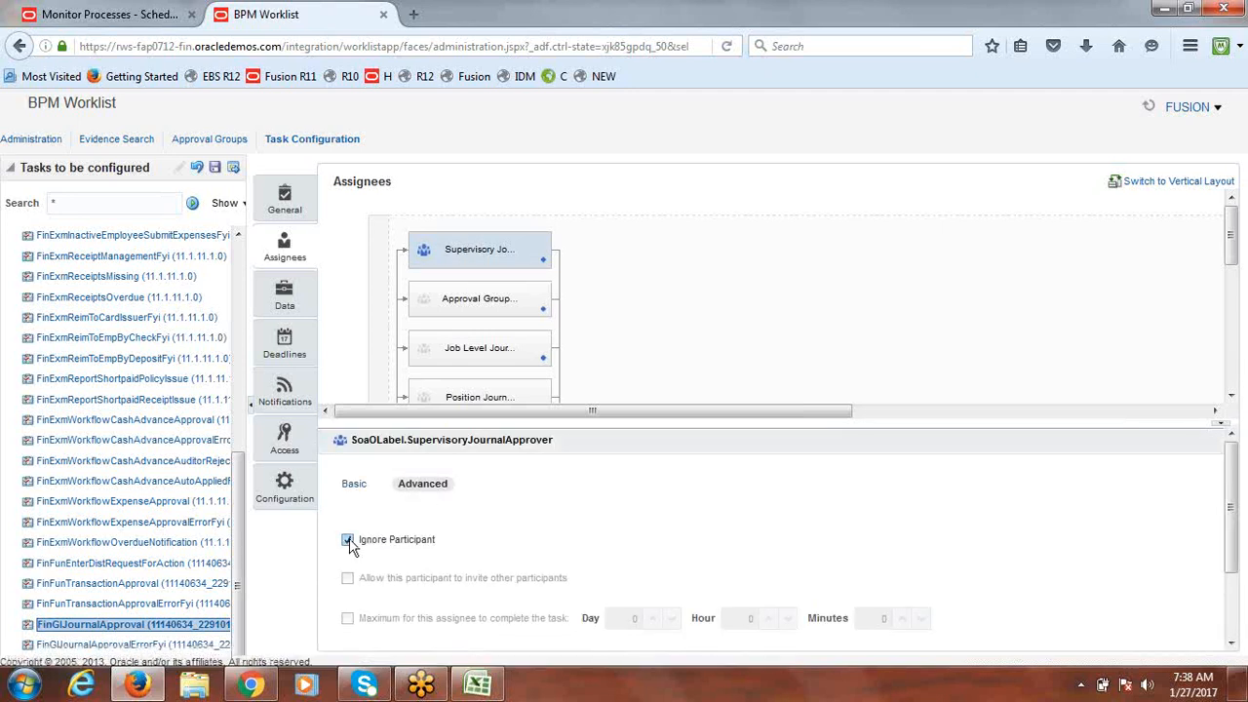
left_click_drag(1231, 239, 1235, 263)
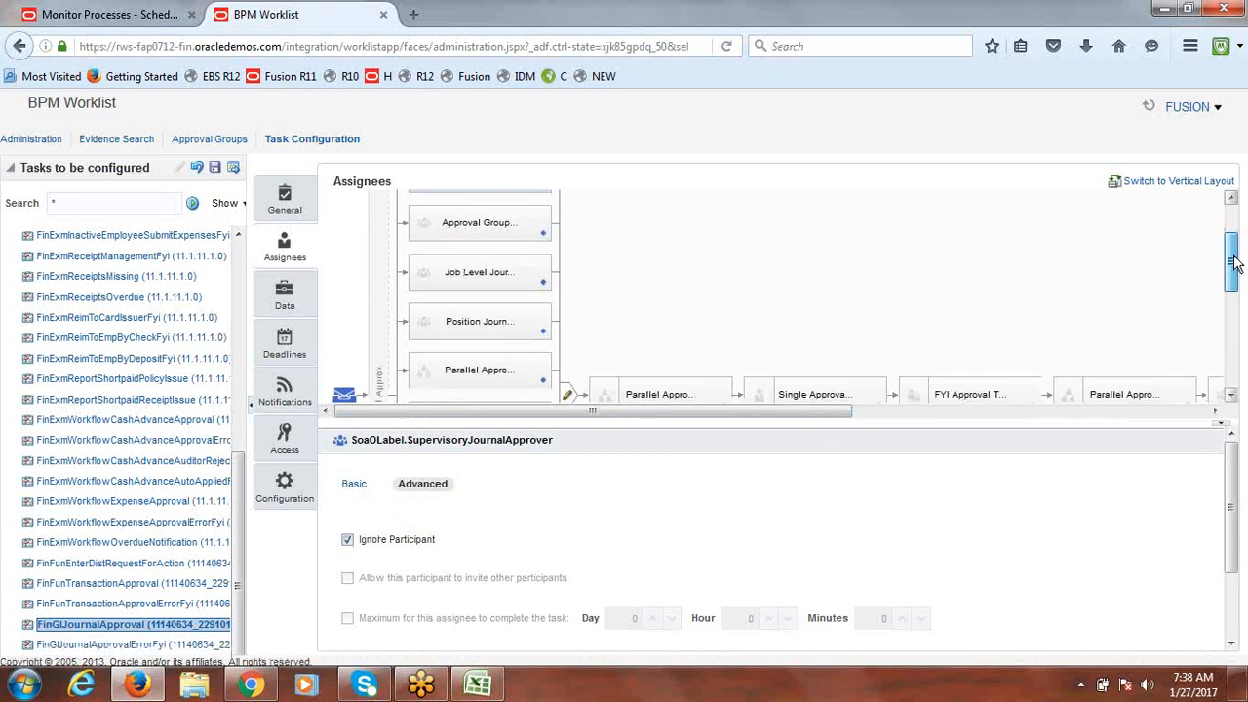
left_click_drag(1234, 263, 1240, 325)
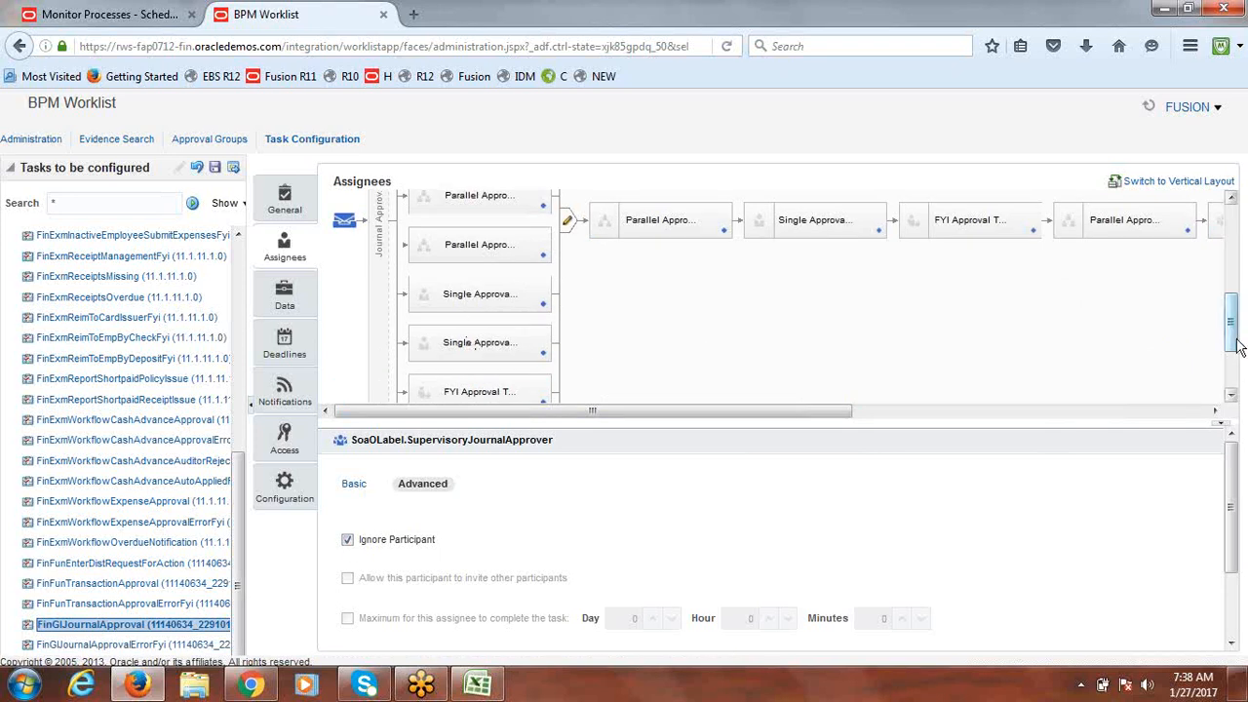
left_click_drag(1231, 346, 1219, 295)
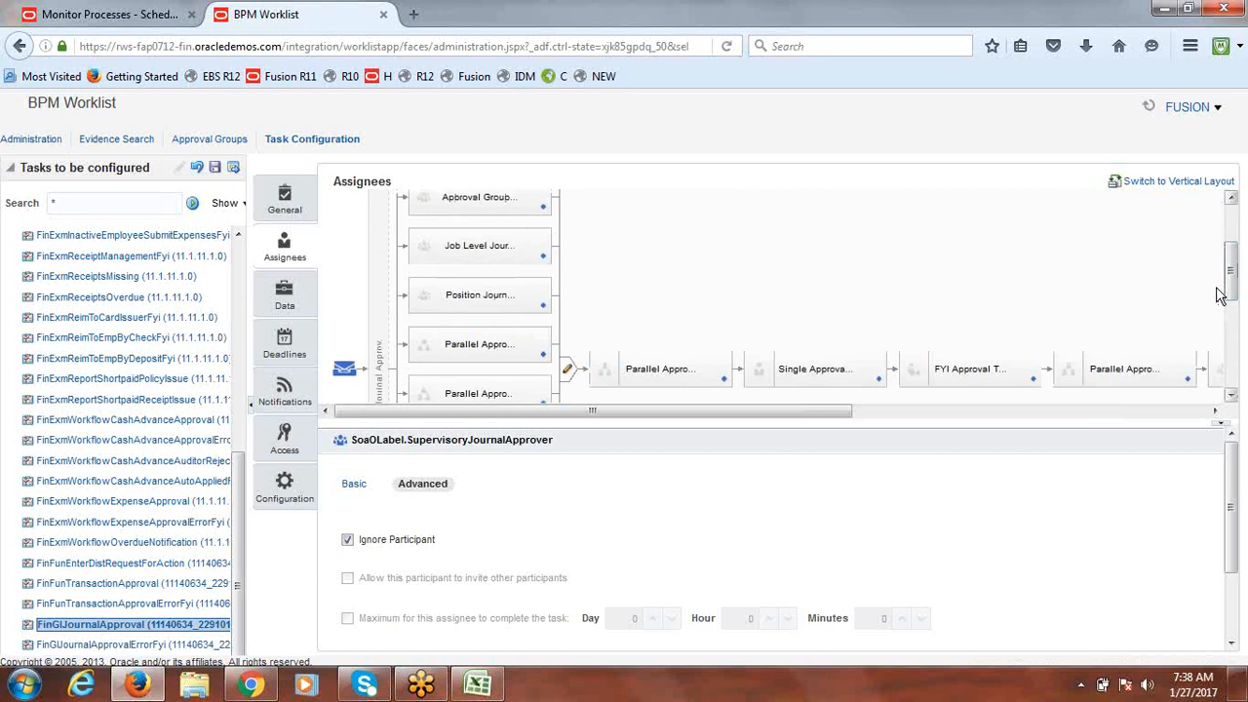
Step: Review the Approval Group and Single Approval participants' rule sets, including SingleTypeParticipantOneInParallelModeRuleSet
left_click(468, 199)
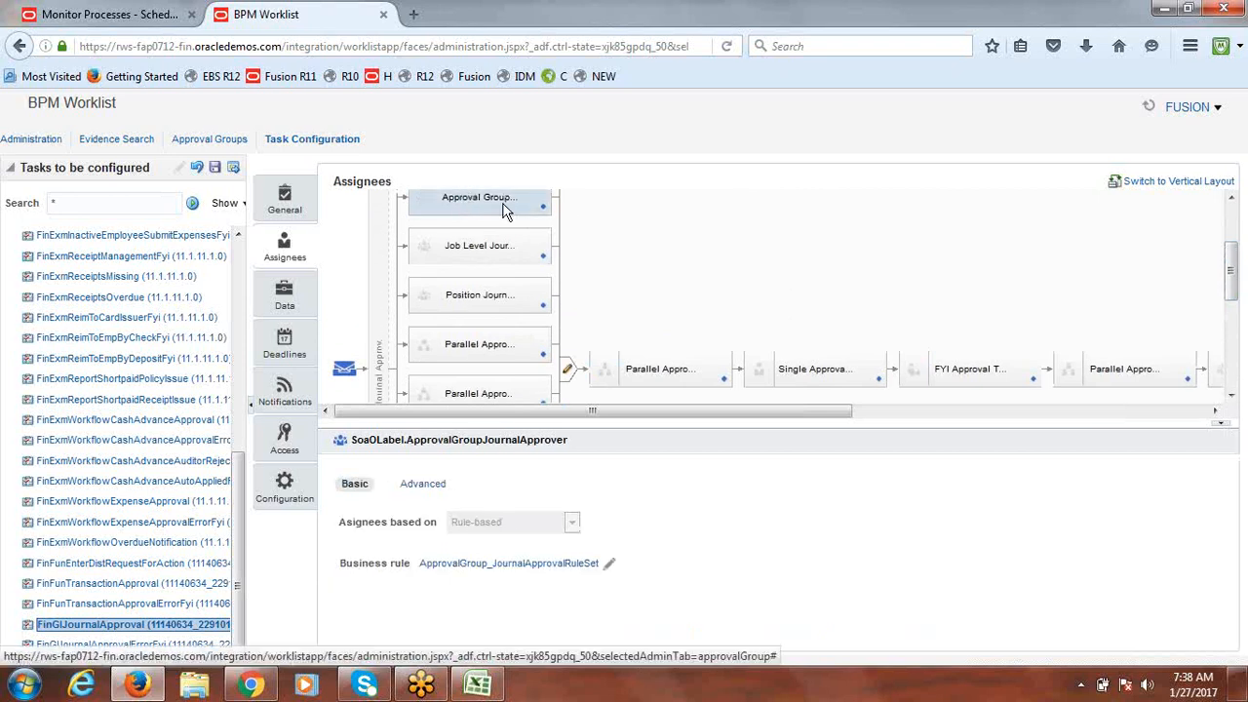
scroll(1240, 332, "down", 2)
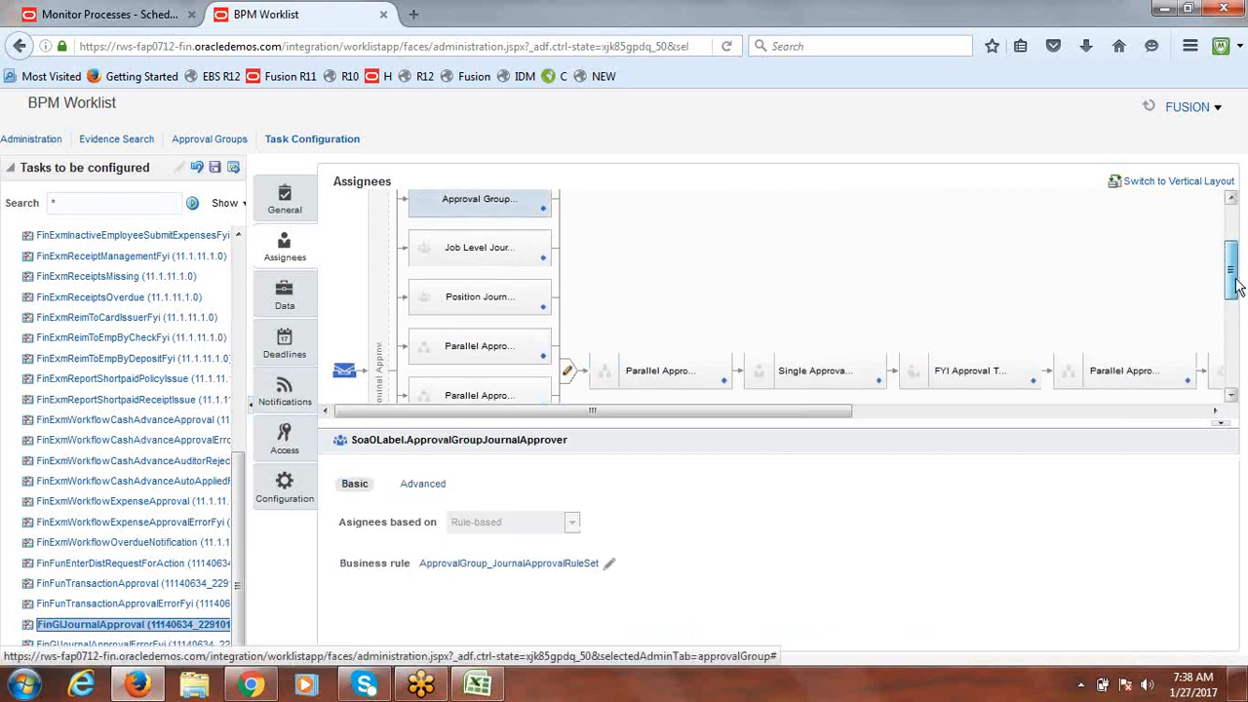
scroll(1241, 322, "down", 3)
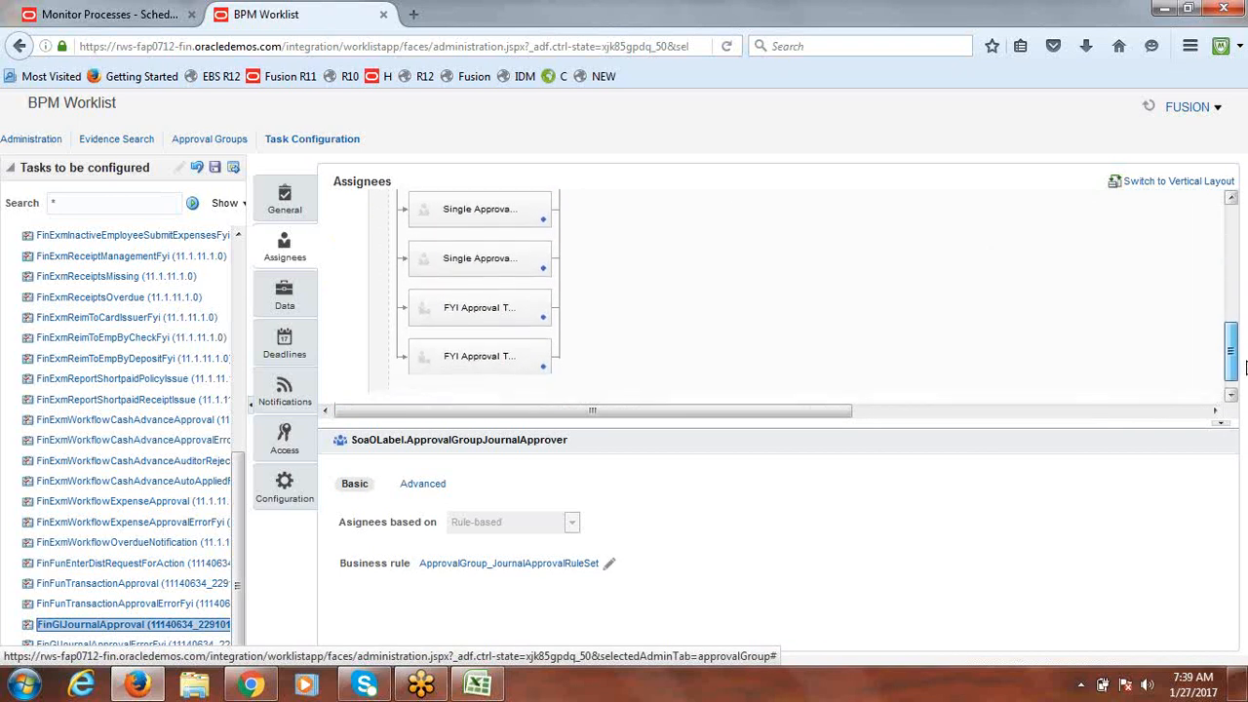
scroll(1240, 361, "up", 3)
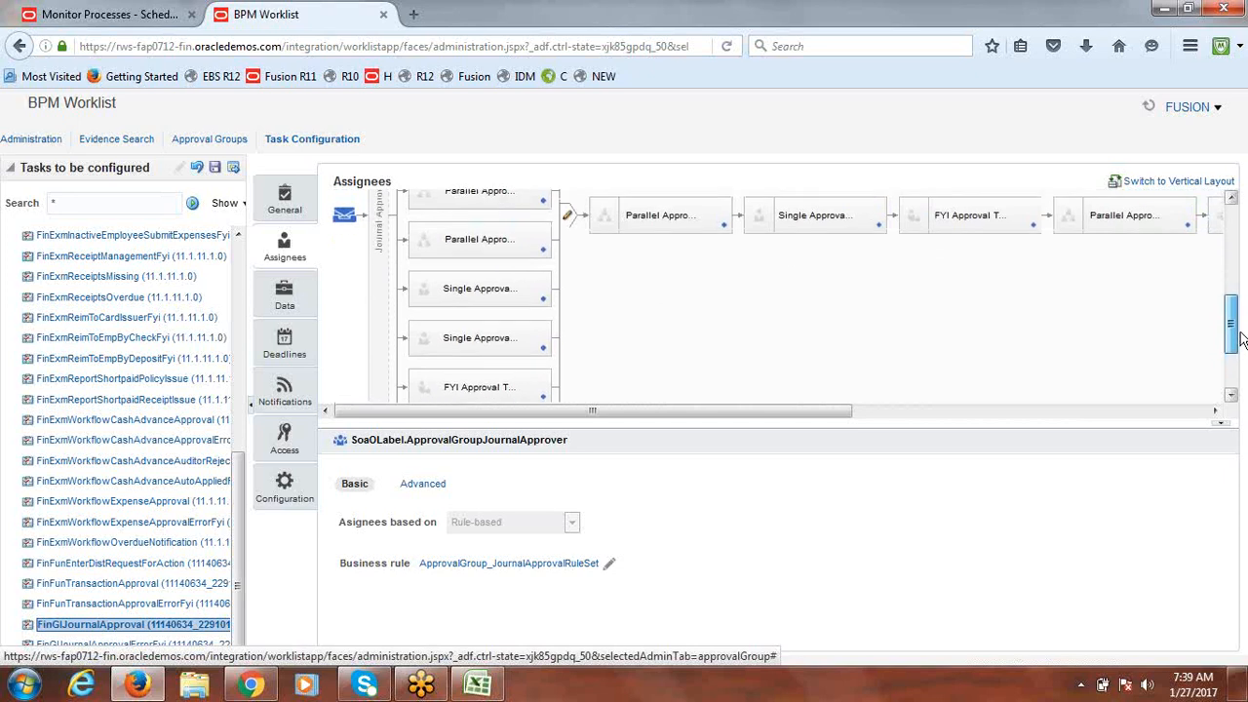
left_click(491, 306)
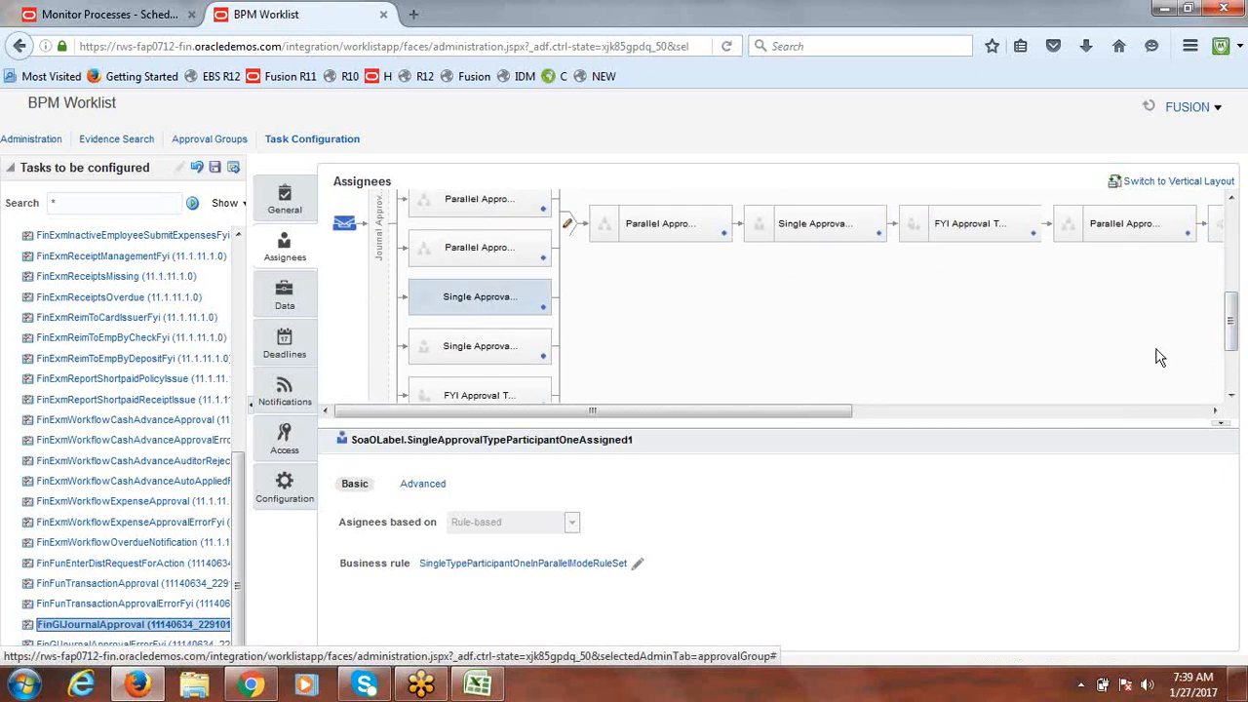
left_click_drag(1232, 343, 1232, 319)
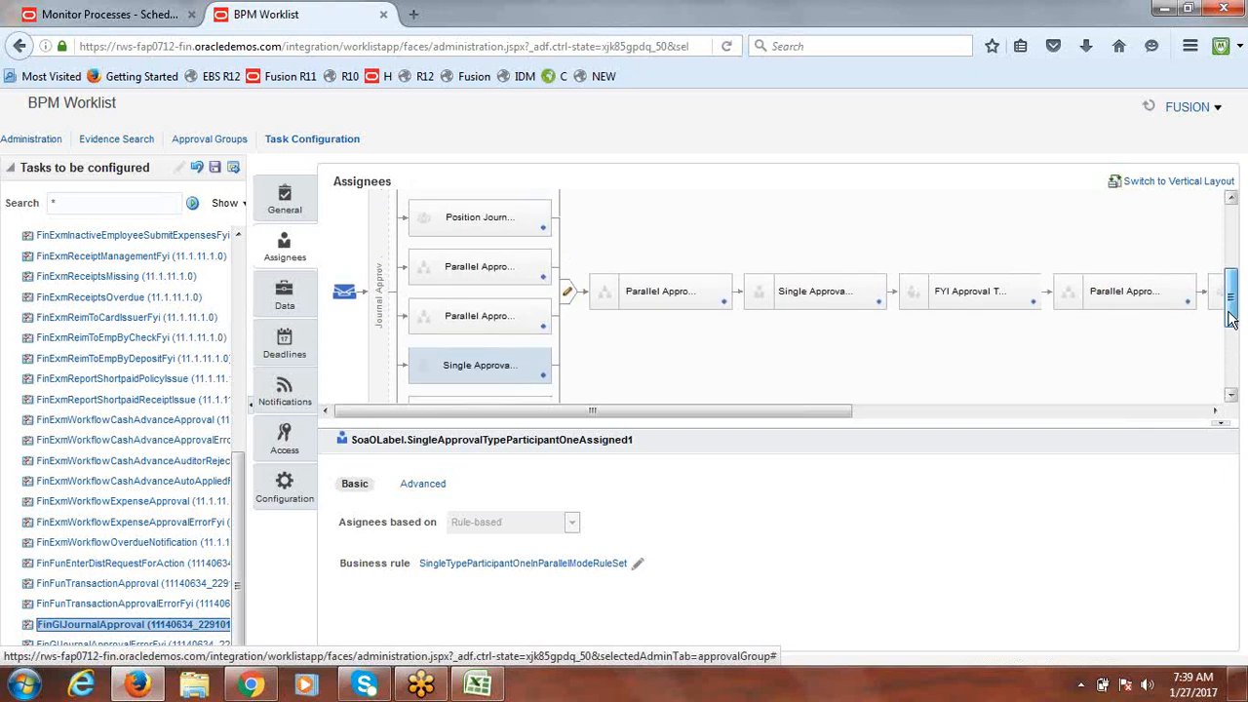
left_click_drag(1231, 318, 1231, 320)
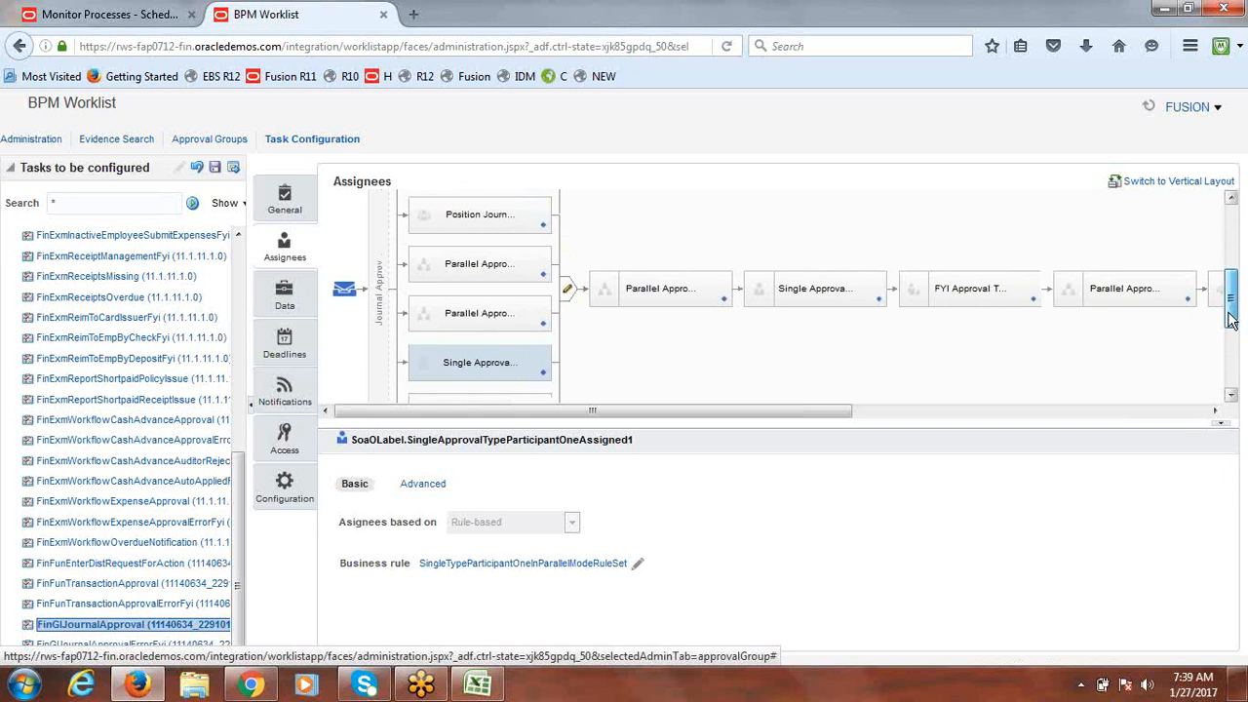
left_click_drag(1231, 318, 1231, 253)
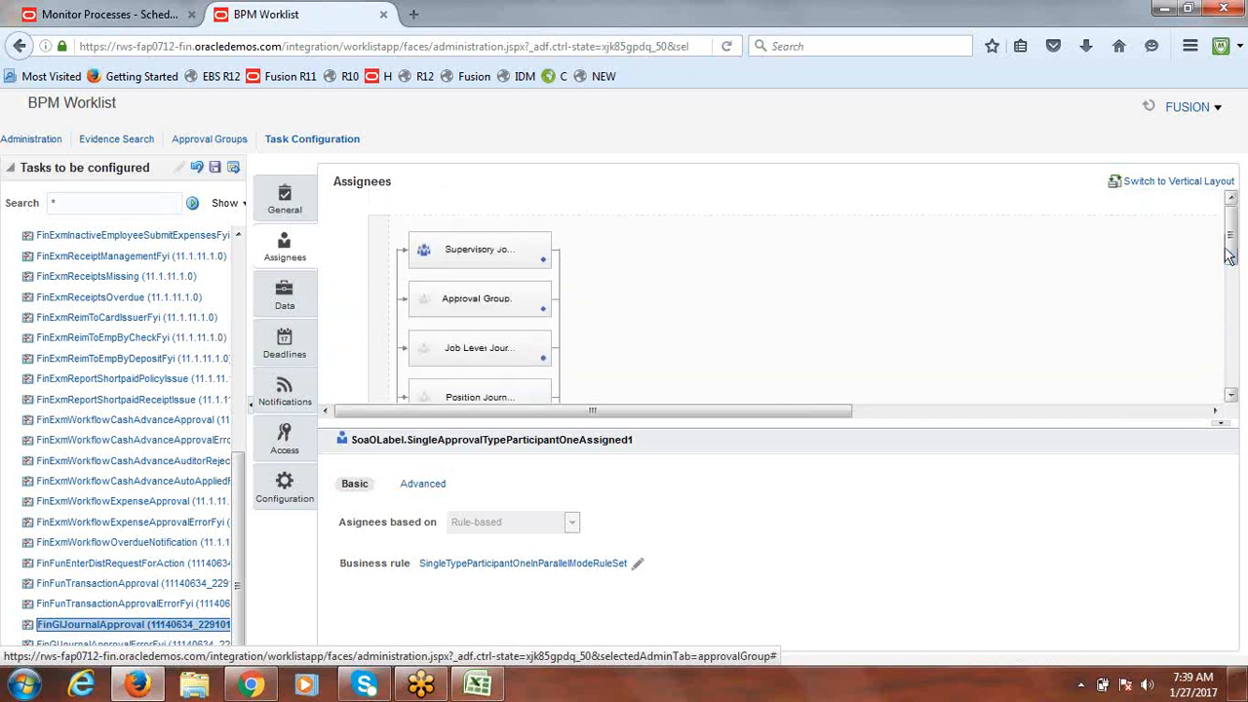
Step: Uncheck Ignore Participant for the Approval Group participant and start saving the task
left_click(462, 303)
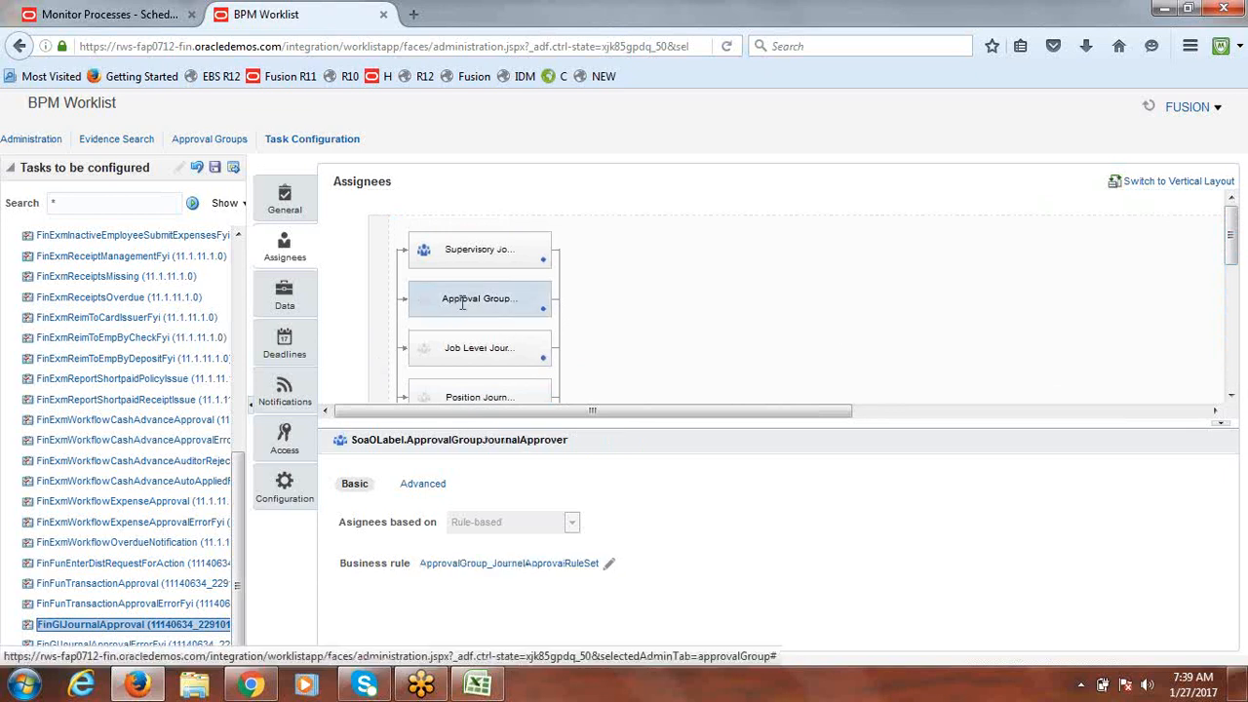
left_click(424, 485)
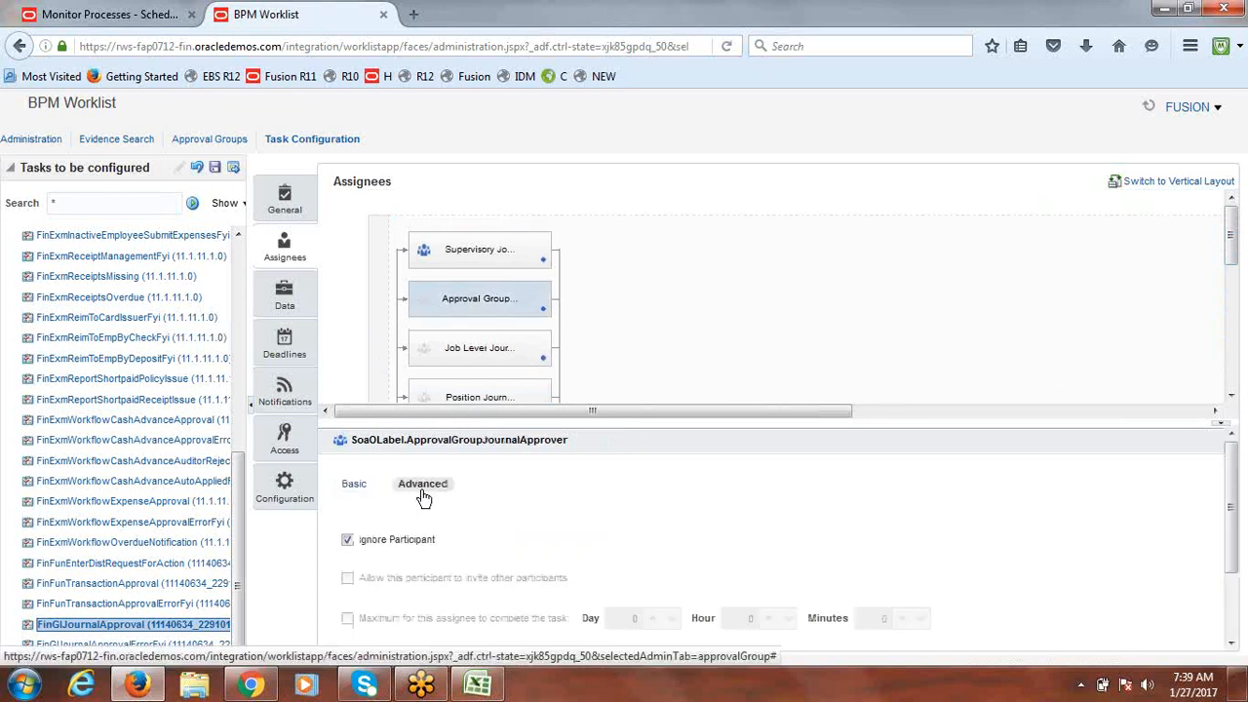
left_click(348, 541)
left_click(346, 542)
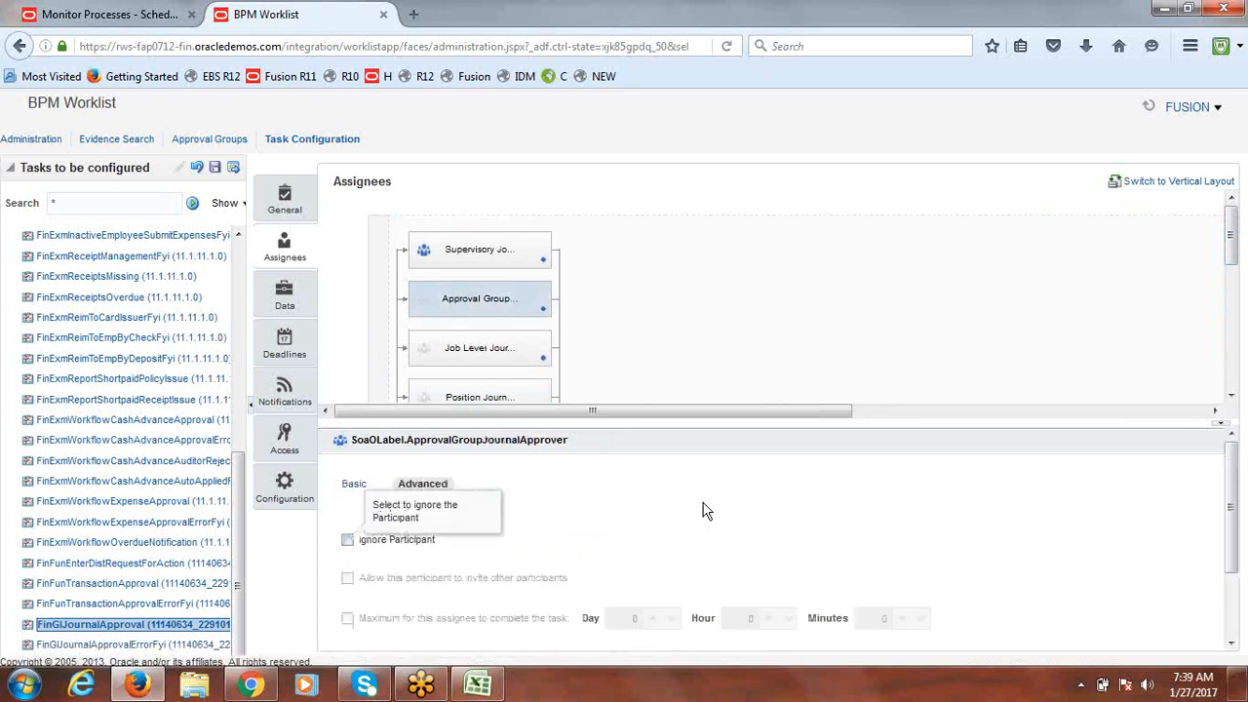
left_click_drag(1232, 244, 1241, 385)
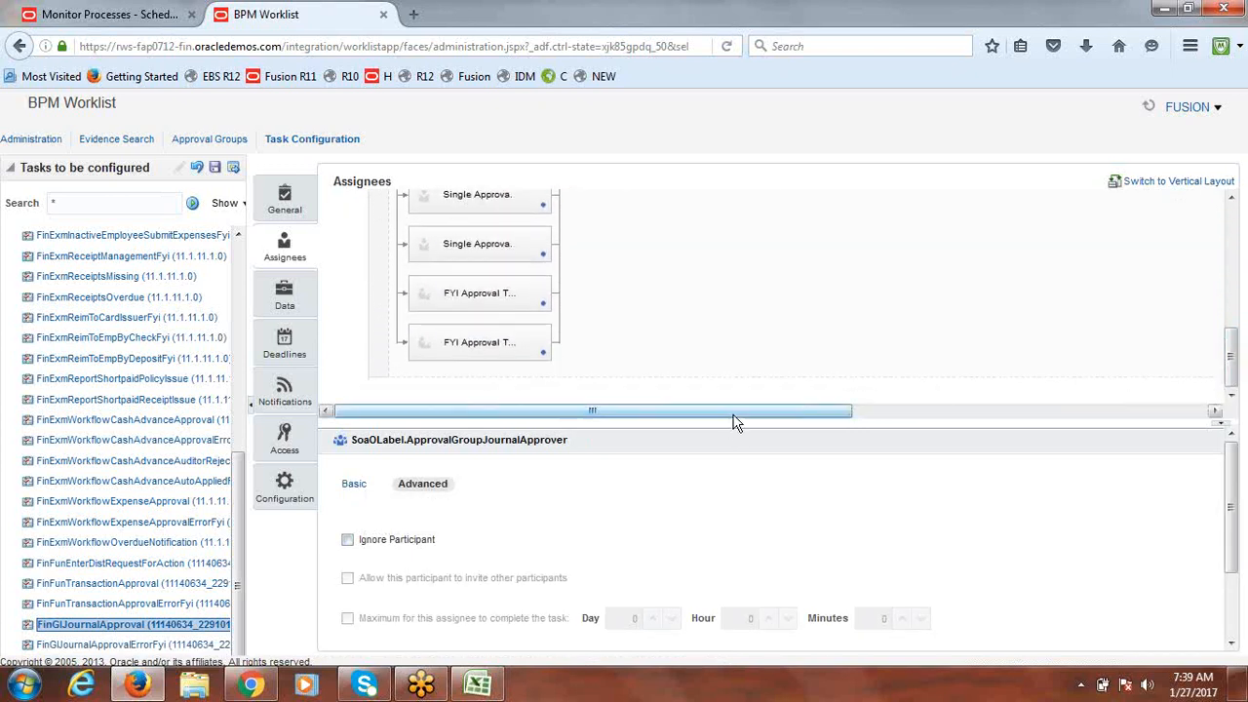
left_click_drag(733, 414, 1050, 426)
left_click_drag(1234, 369, 1237, 315)
left_click_drag(931, 413, 634, 444)
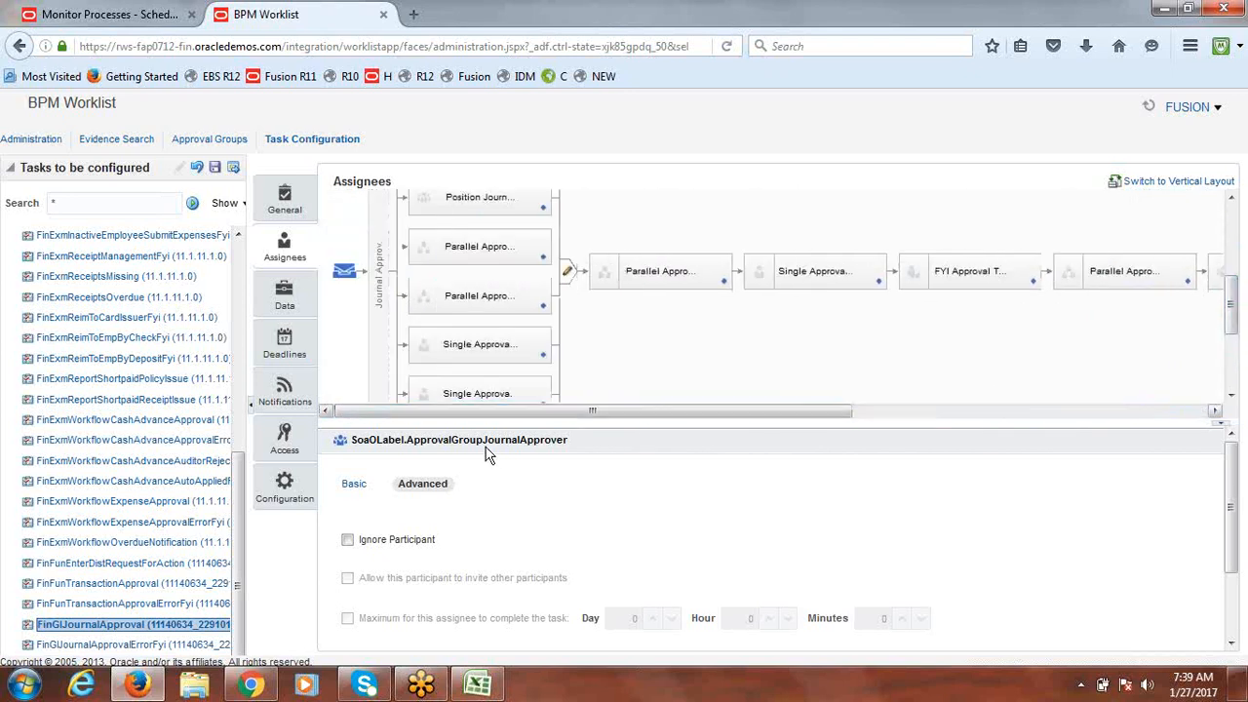
left_click(214, 167)
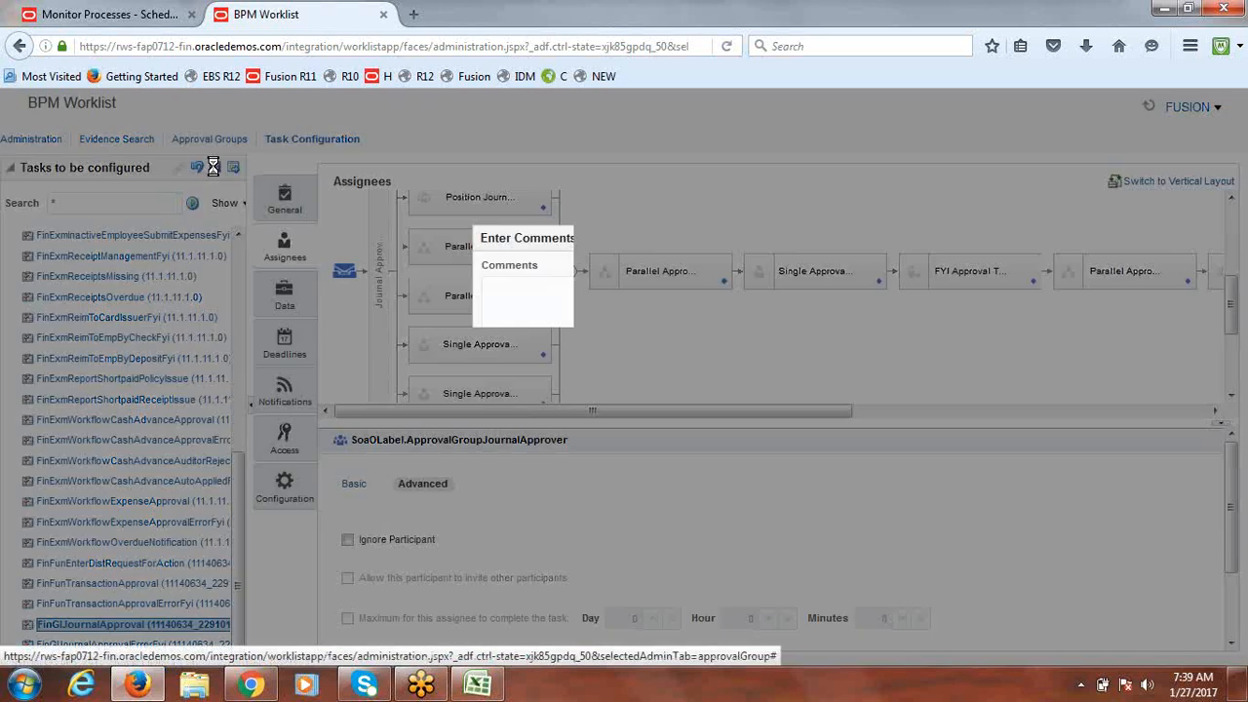
Step: Save and commit the FinGlJournalApproval change without comments, then return to edit mode
left_click(706, 512)
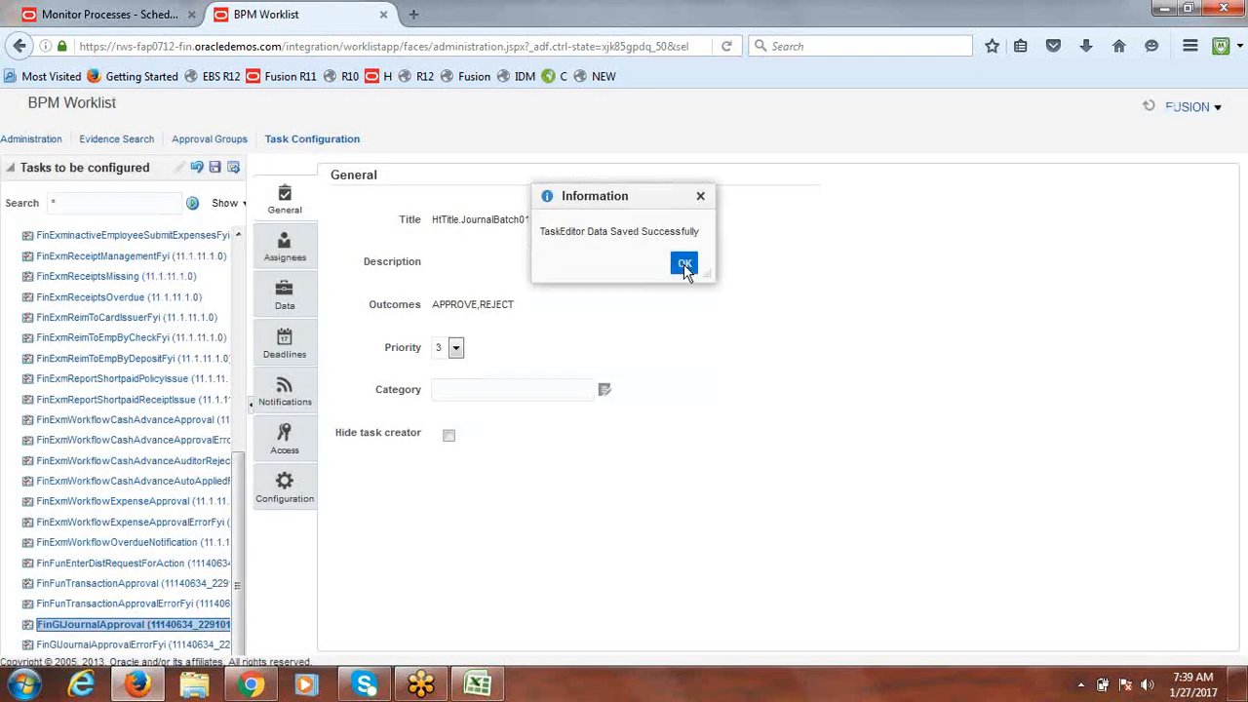
left_click(684, 264)
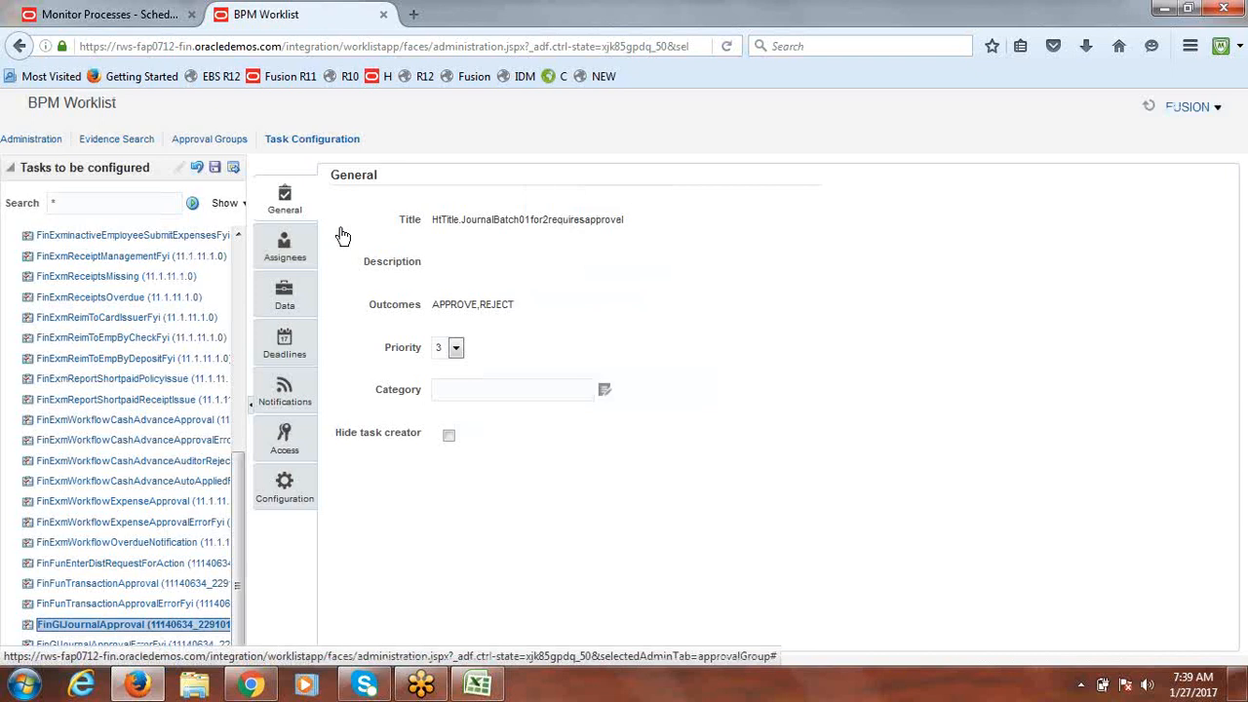
left_click(233, 167)
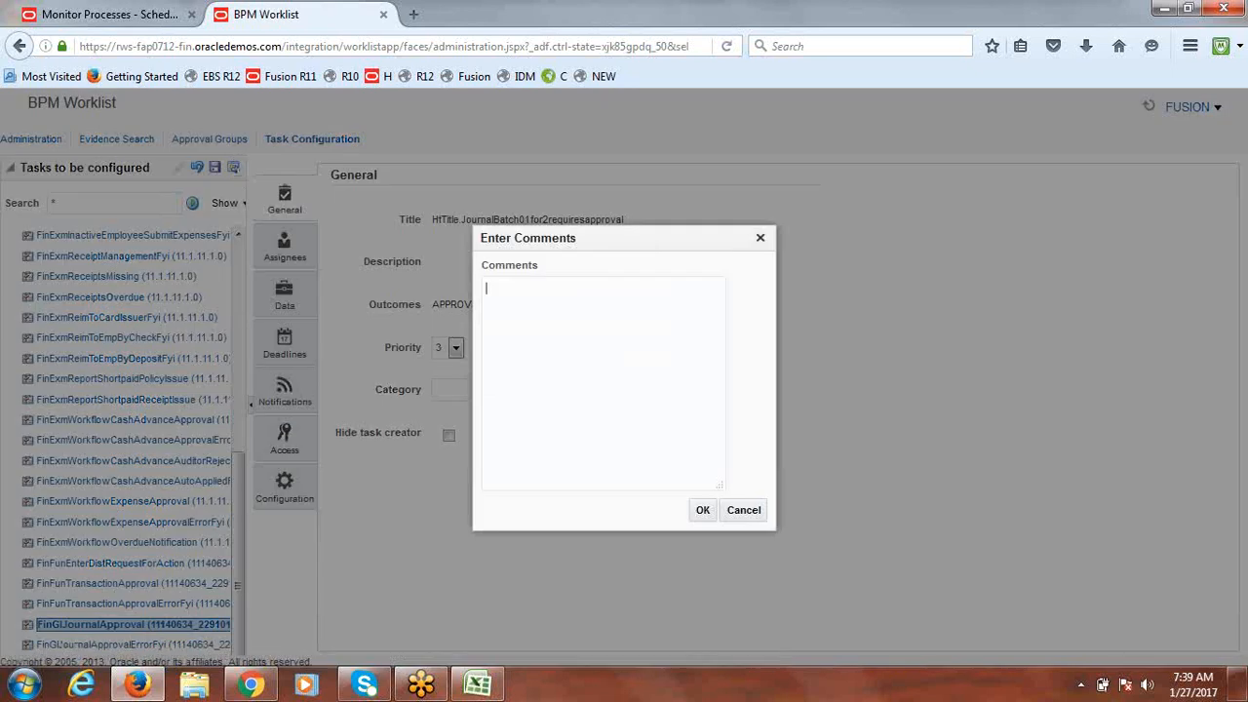
left_click(704, 513)
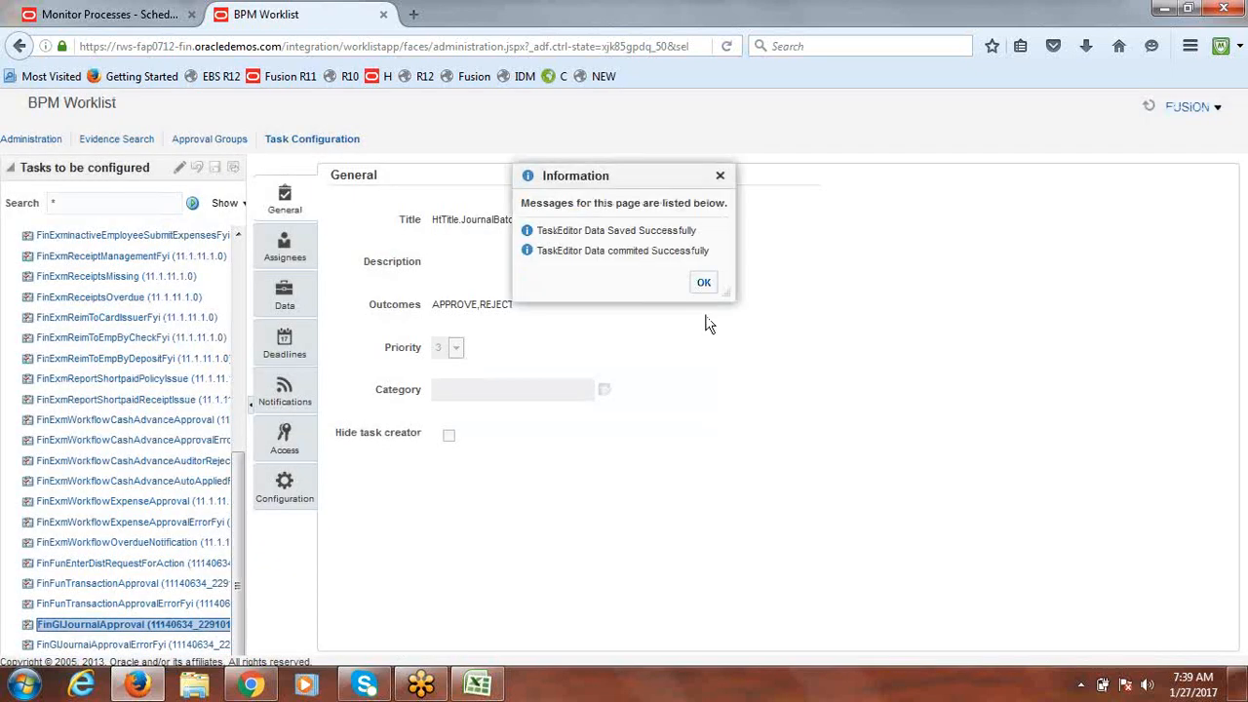
left_click(703, 283)
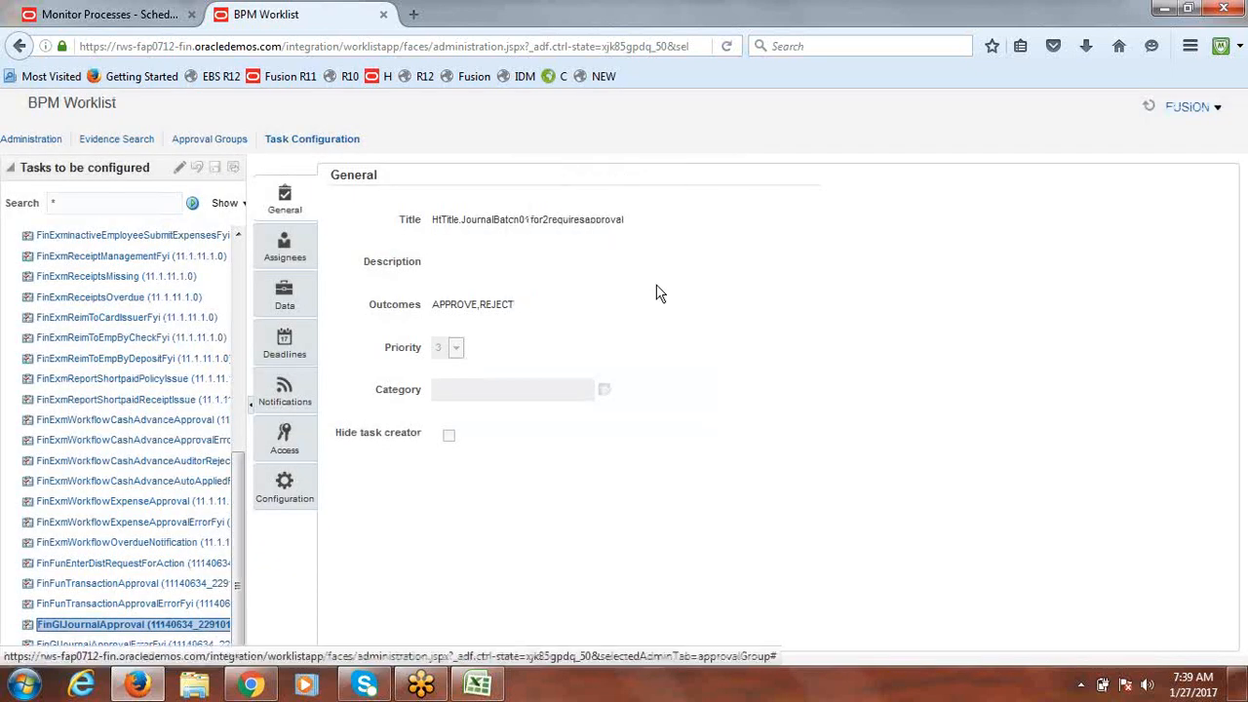
left_click(180, 170)
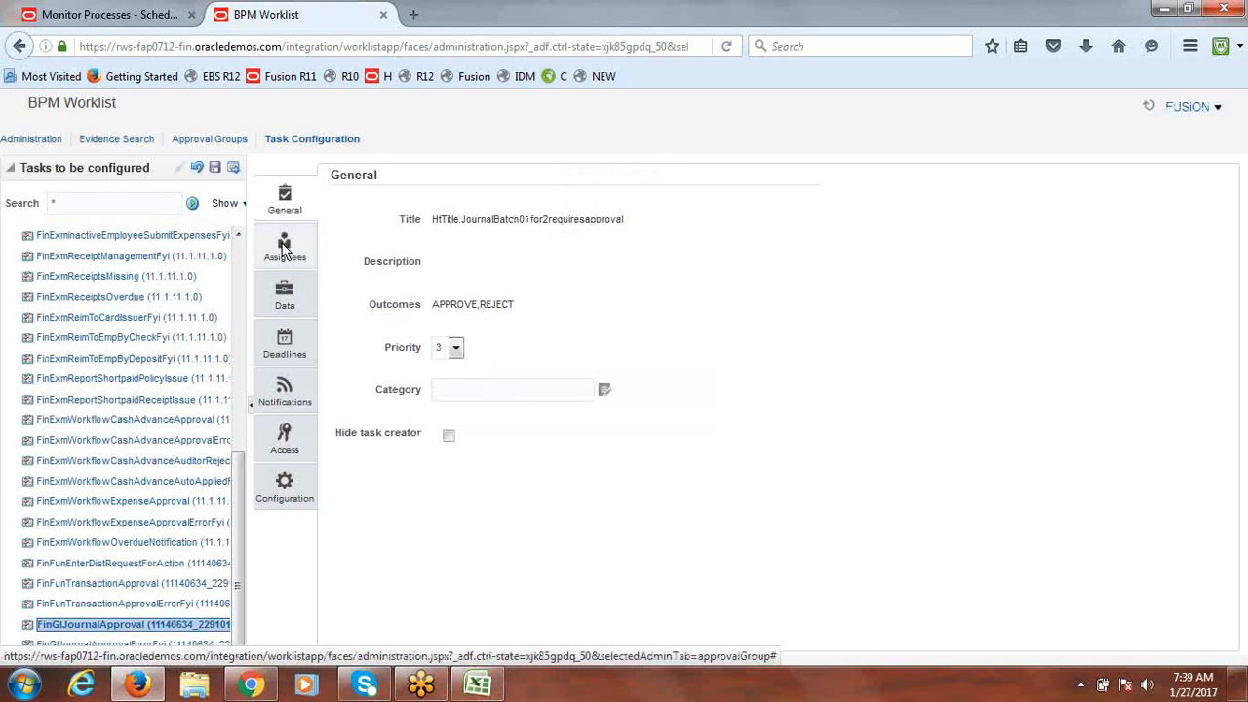
Step: Open ApprovalGroup_JournalApprovalRuleSet and expand IgnoreJournalApprovalParticipantRule (IF 1 is 1, IgnoreParticipant)
left_click(284, 250)
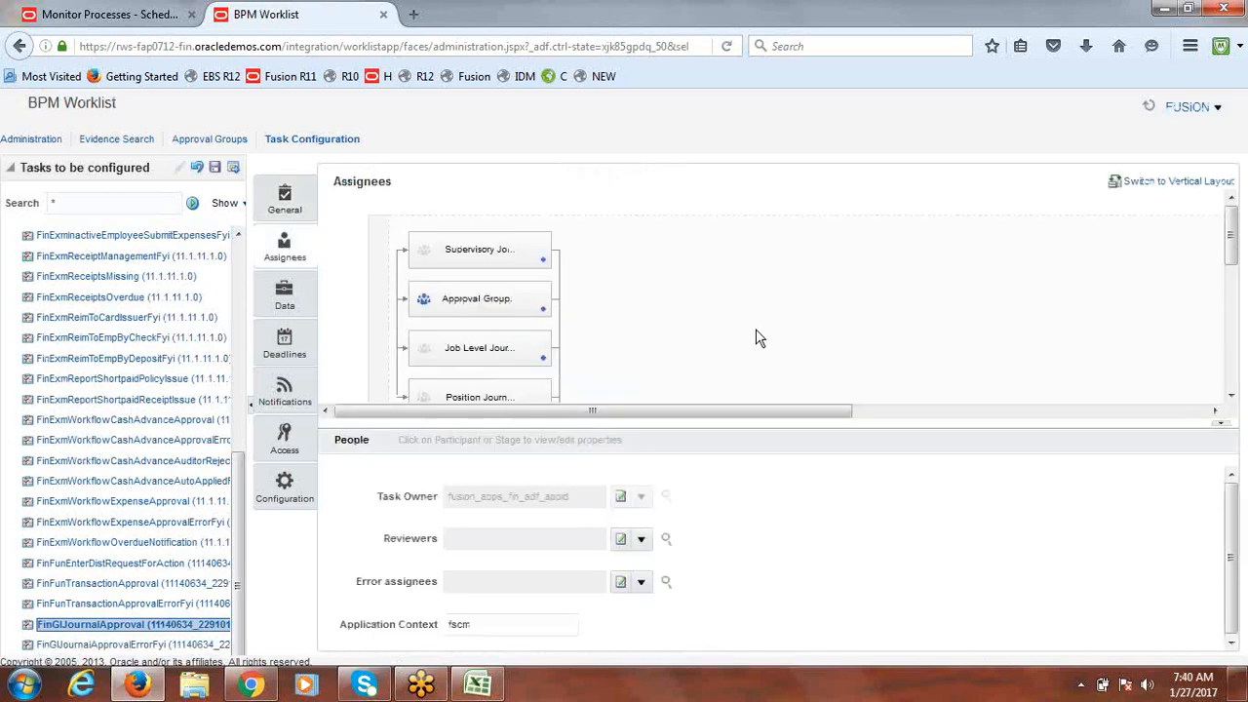
left_click(549, 312)
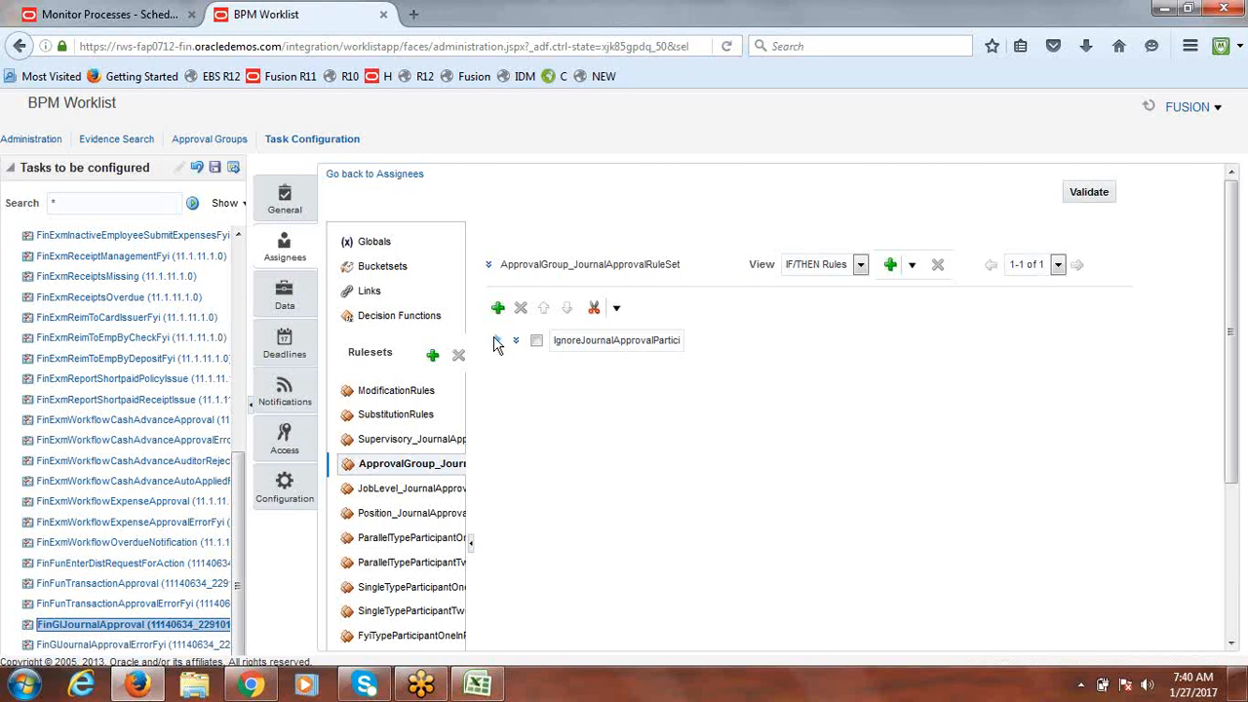
left_click_drag(556, 341, 701, 342)
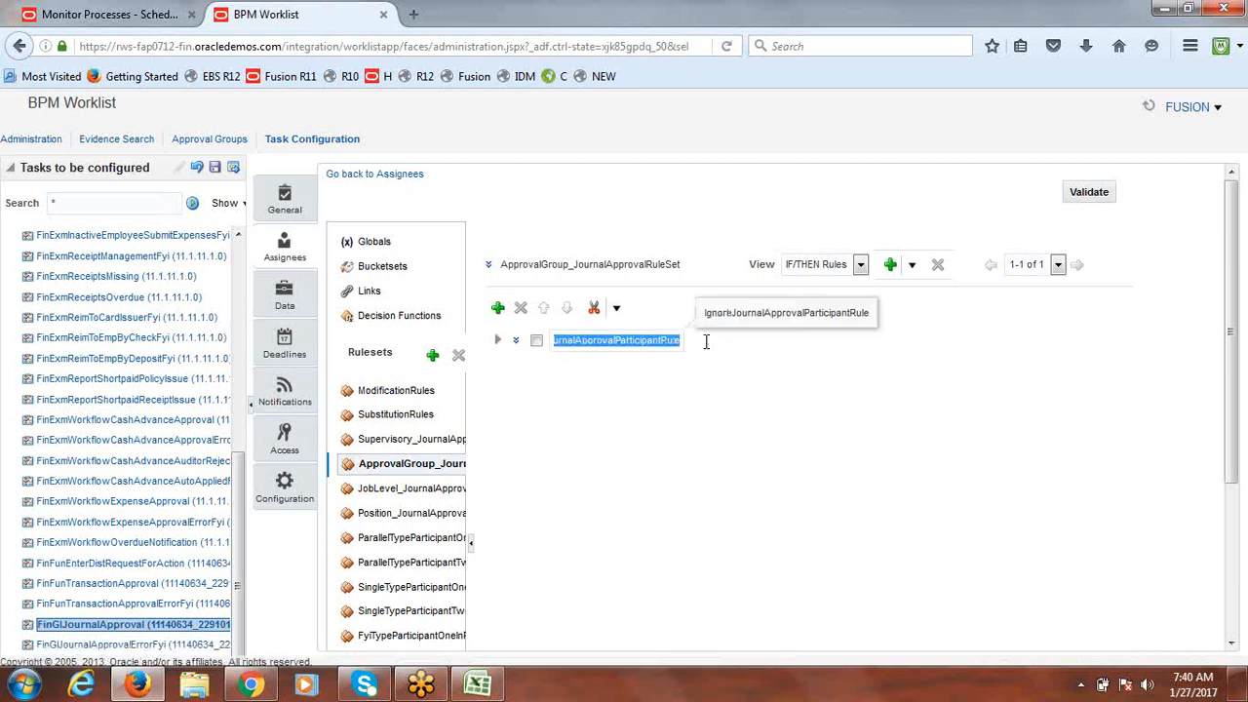
left_click(497, 342)
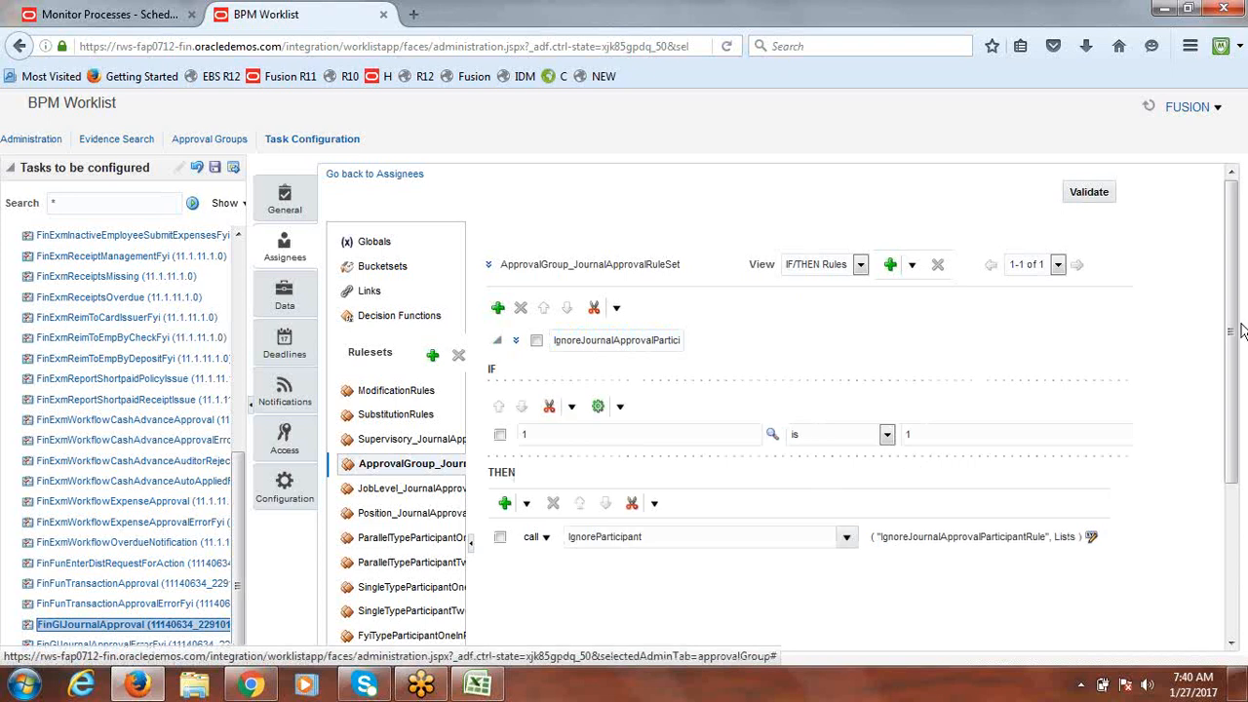
left_click_drag(1235, 332, 1234, 410)
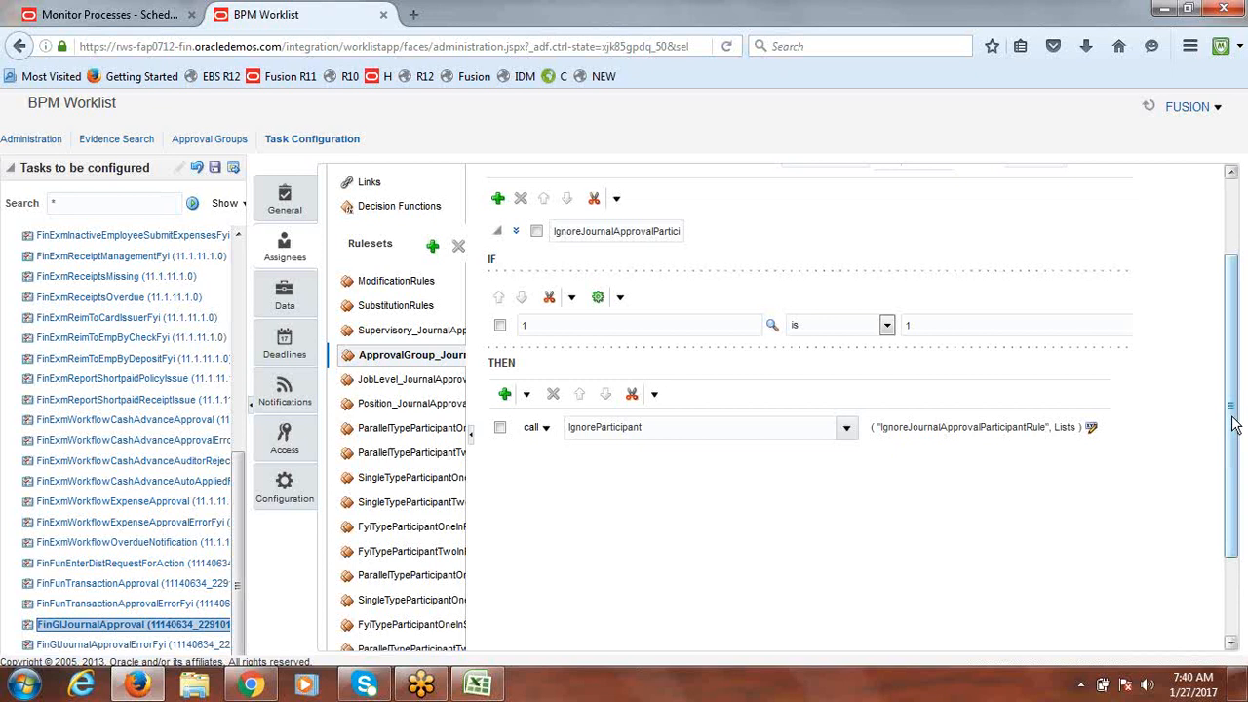
left_click_drag(1234, 425, 1236, 339)
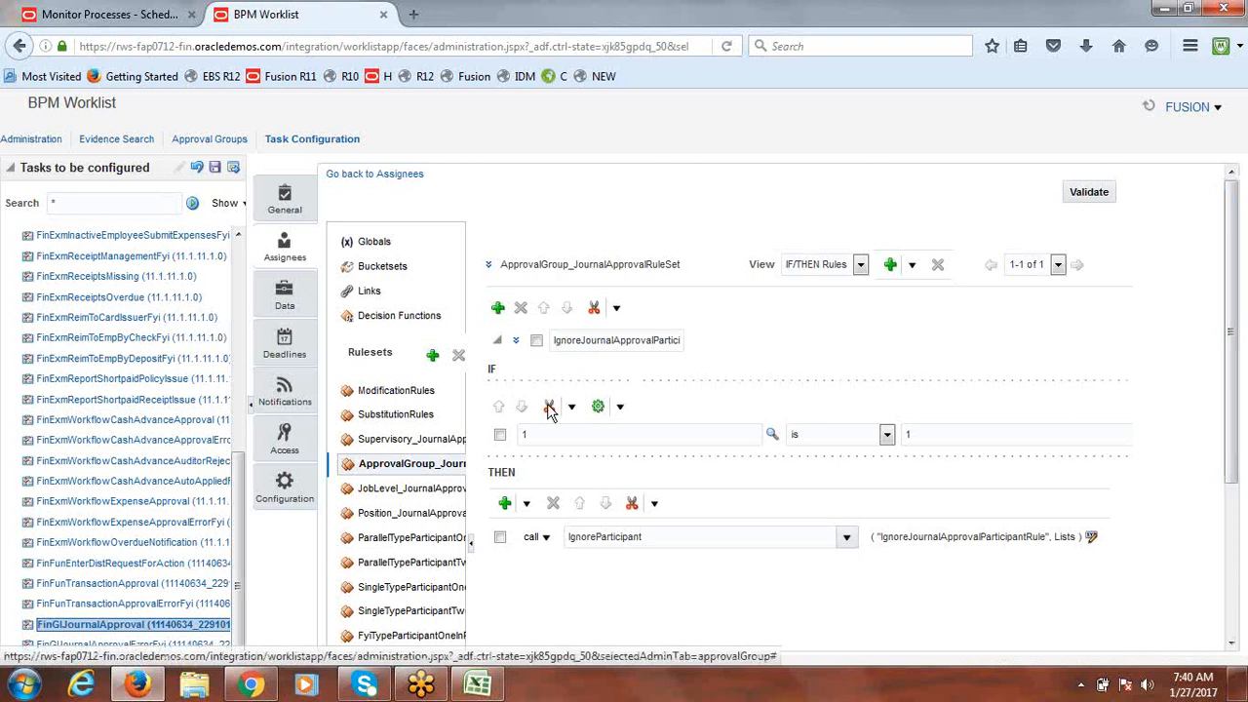
Step: Deactivate the existing IgnoreJournalApprovalParticipantRule
left_click(516, 341)
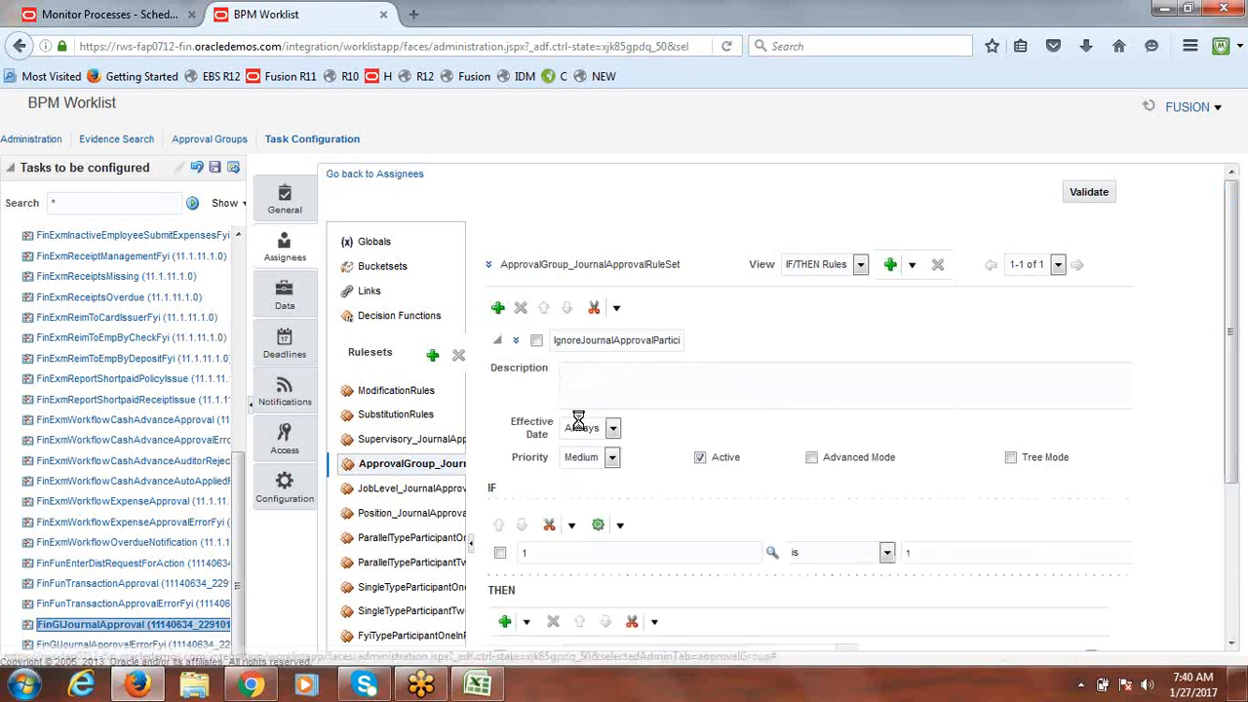
left_click(700, 457)
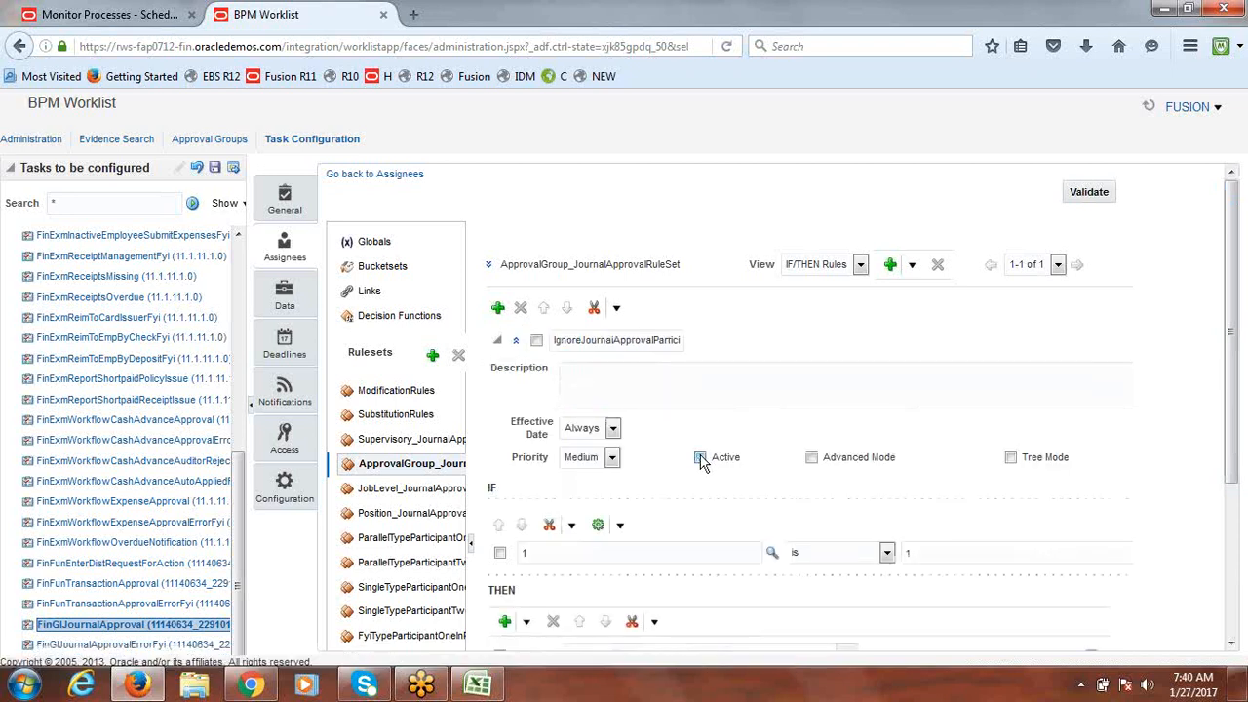
left_click(499, 341)
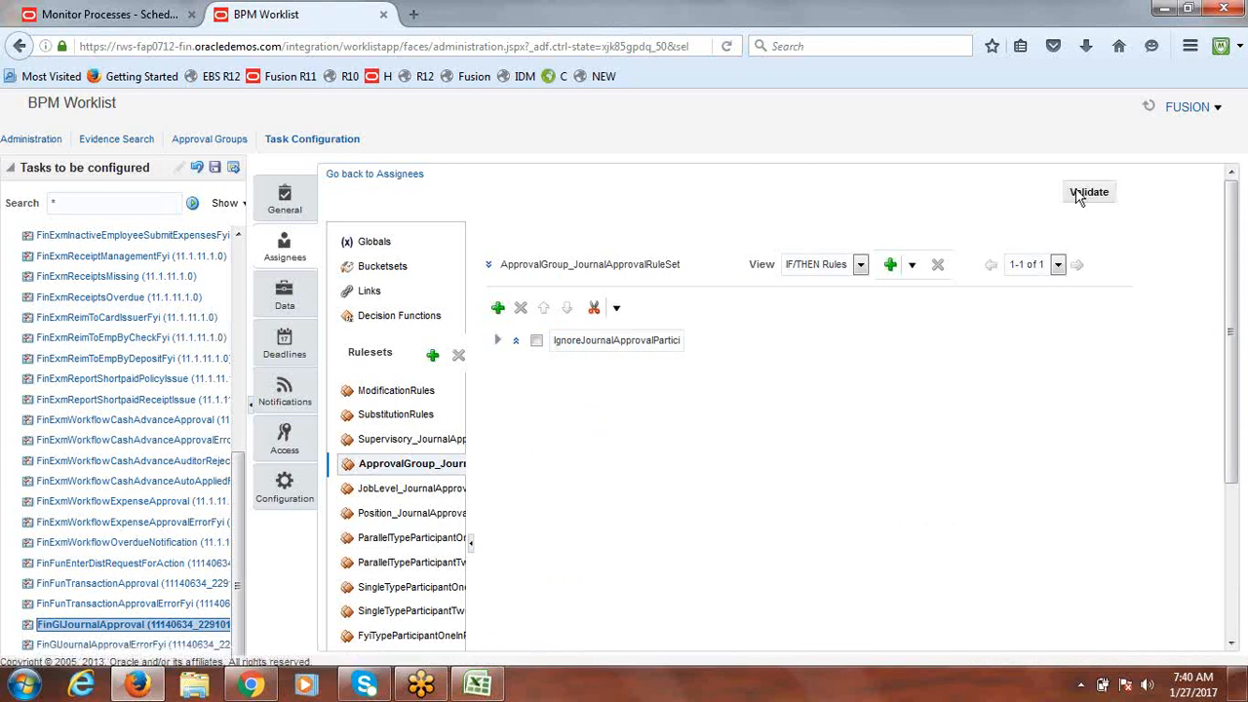
Step: Add a new rule and name it FUSION_JOURNALS
left_click(498, 309)
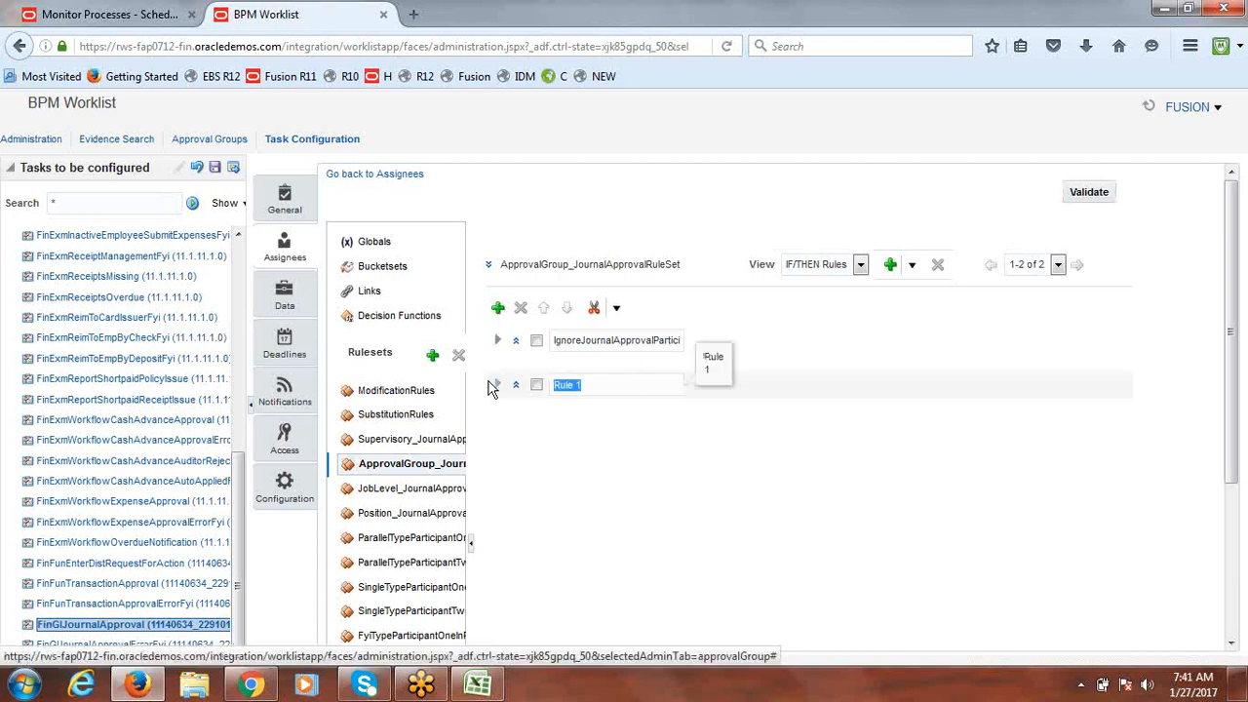
type("fUSION")
type("_JOURNALS")
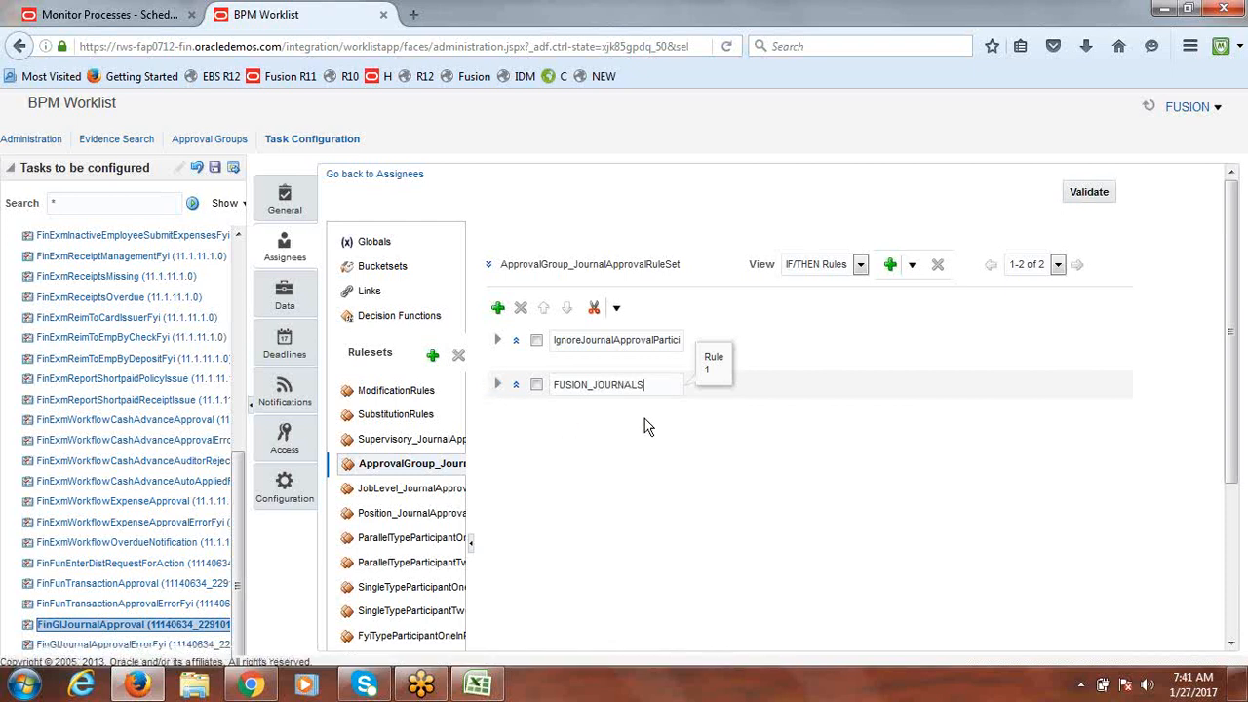
Step: Filter on 'journ' in the Condition Browser and choose MaxJournalAmount.maxJournalNetAmount.longValue as the condition's left side
left_click(498, 386)
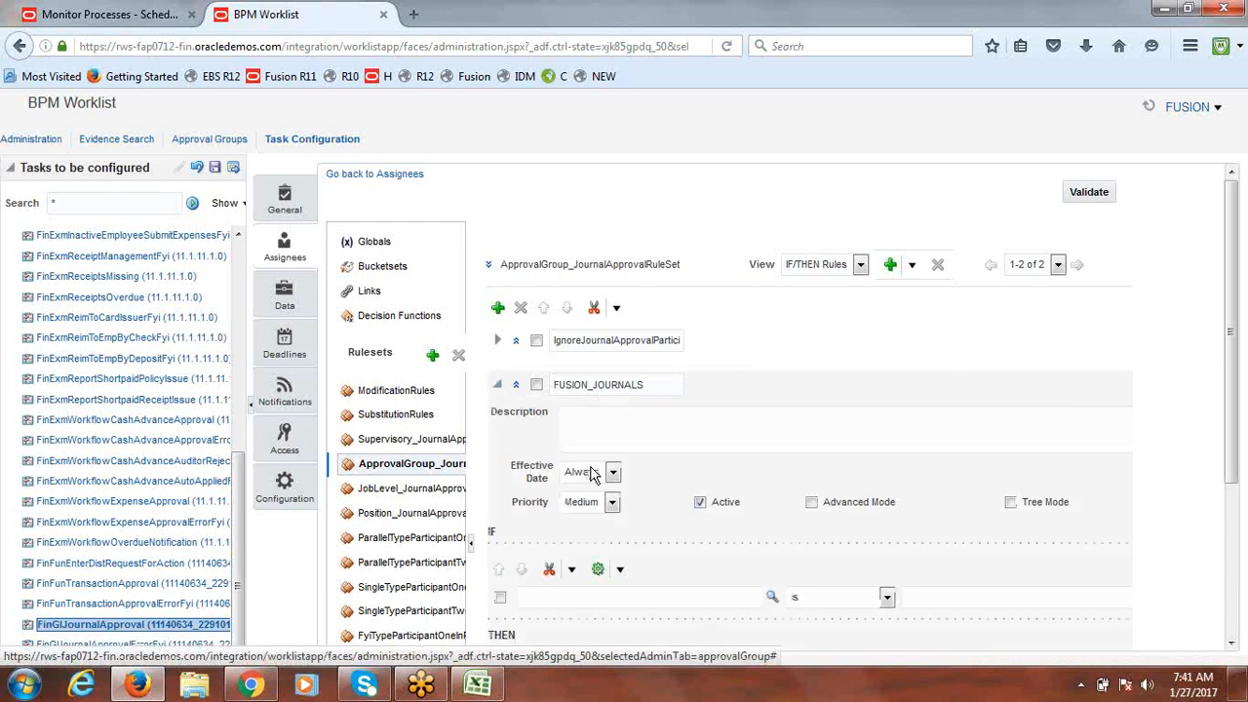
scroll(1242, 346, "down", 3)
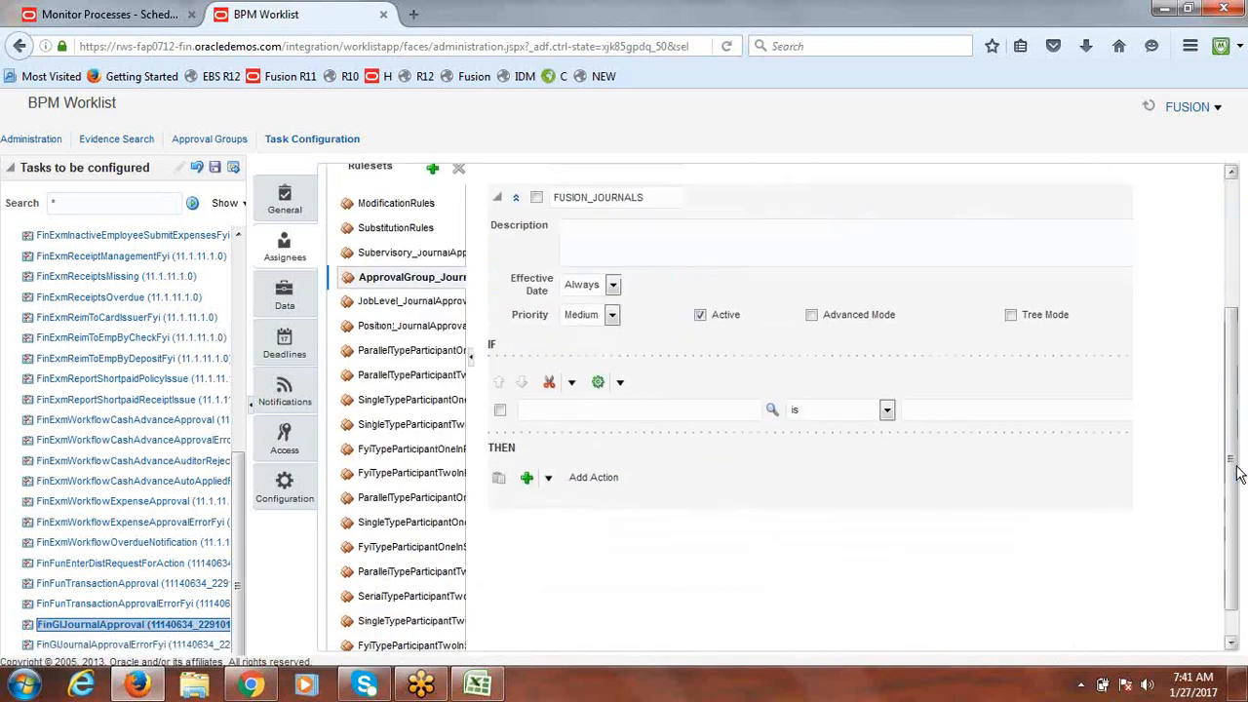
left_click(770, 411)
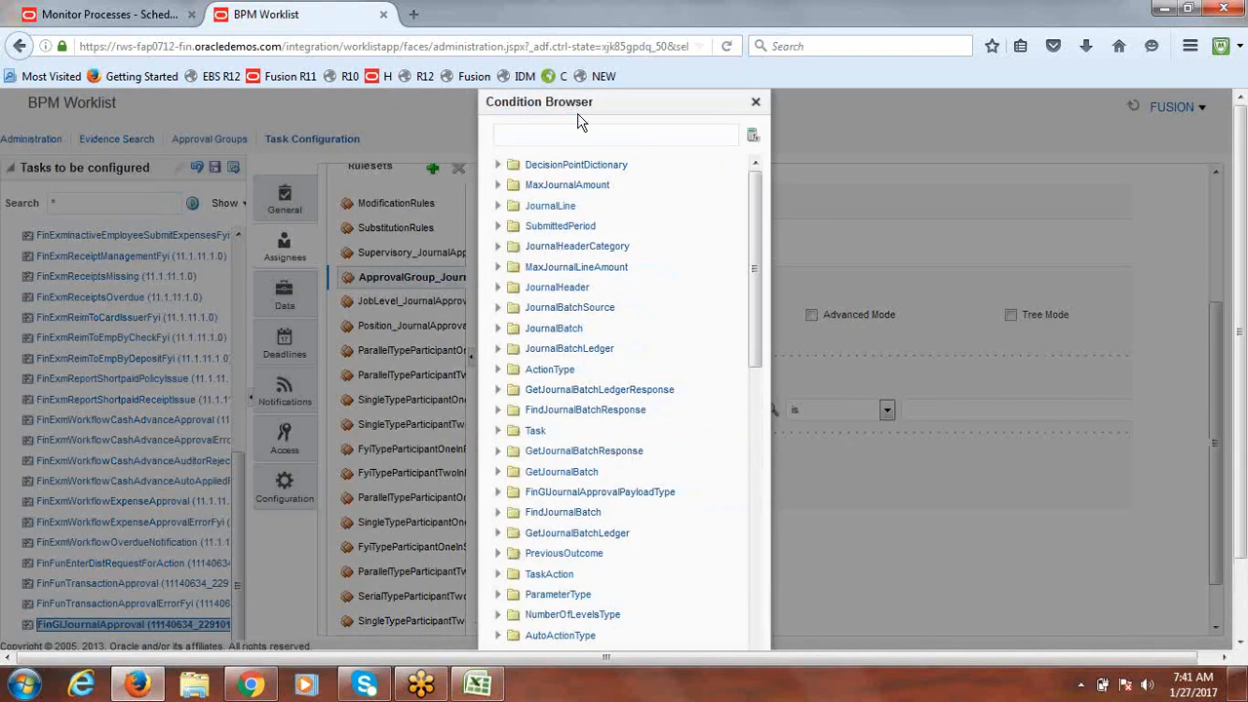
type("journalamount")
key("Return")
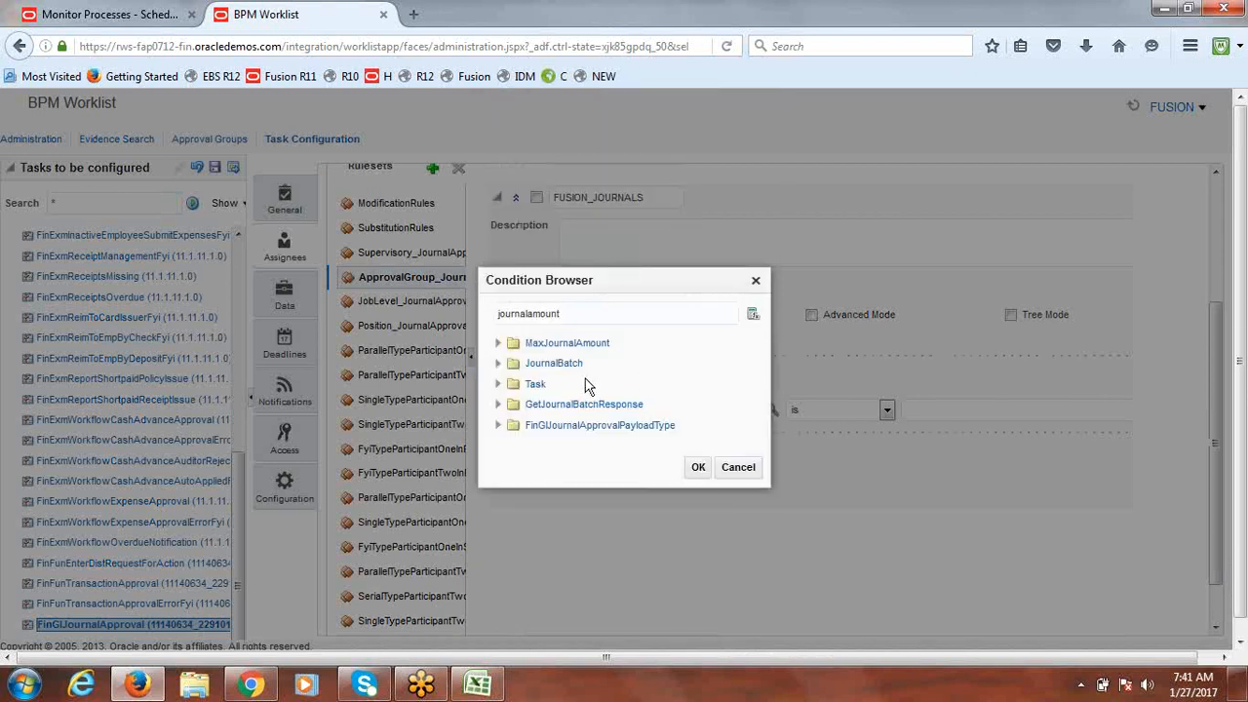
left_click(499, 364)
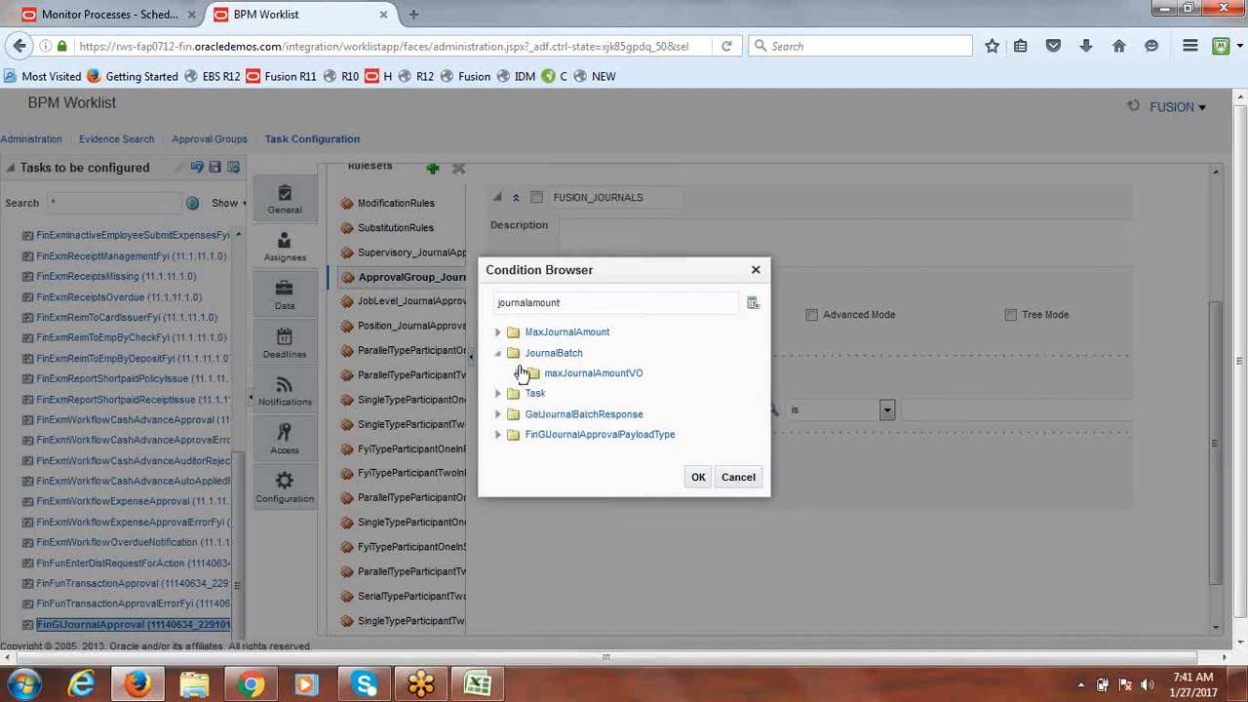
left_click(520, 374)
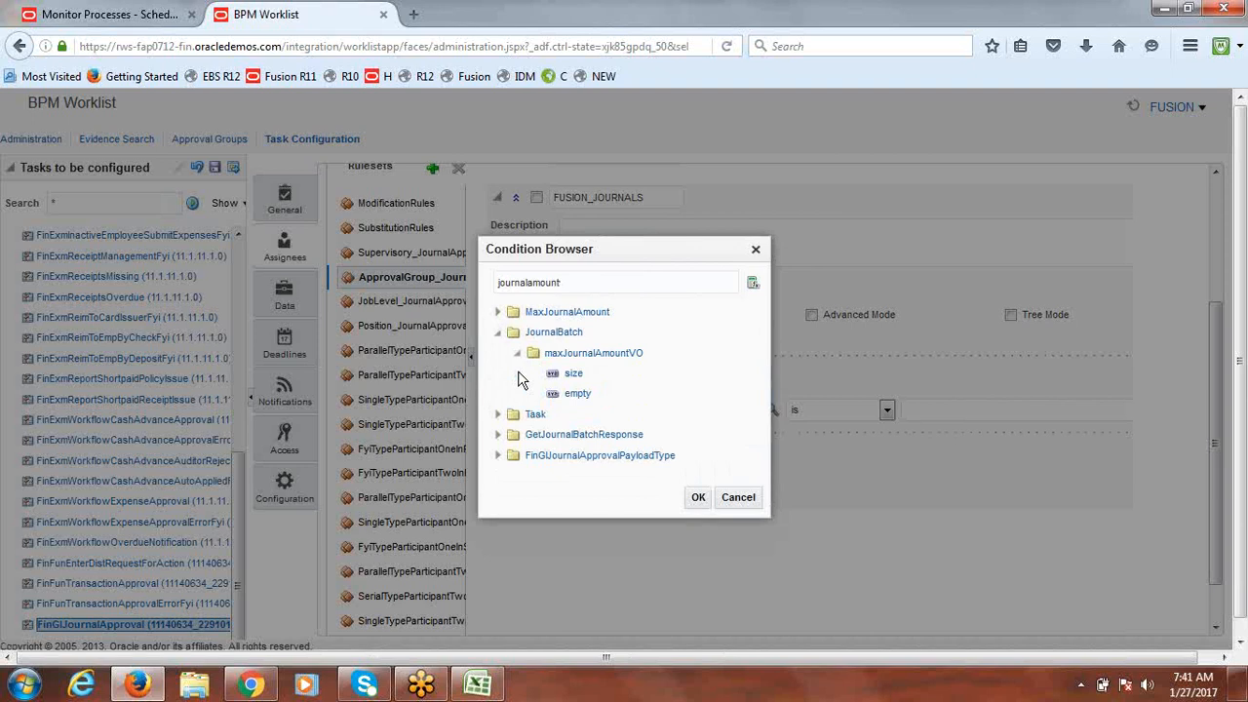
left_click(499, 313)
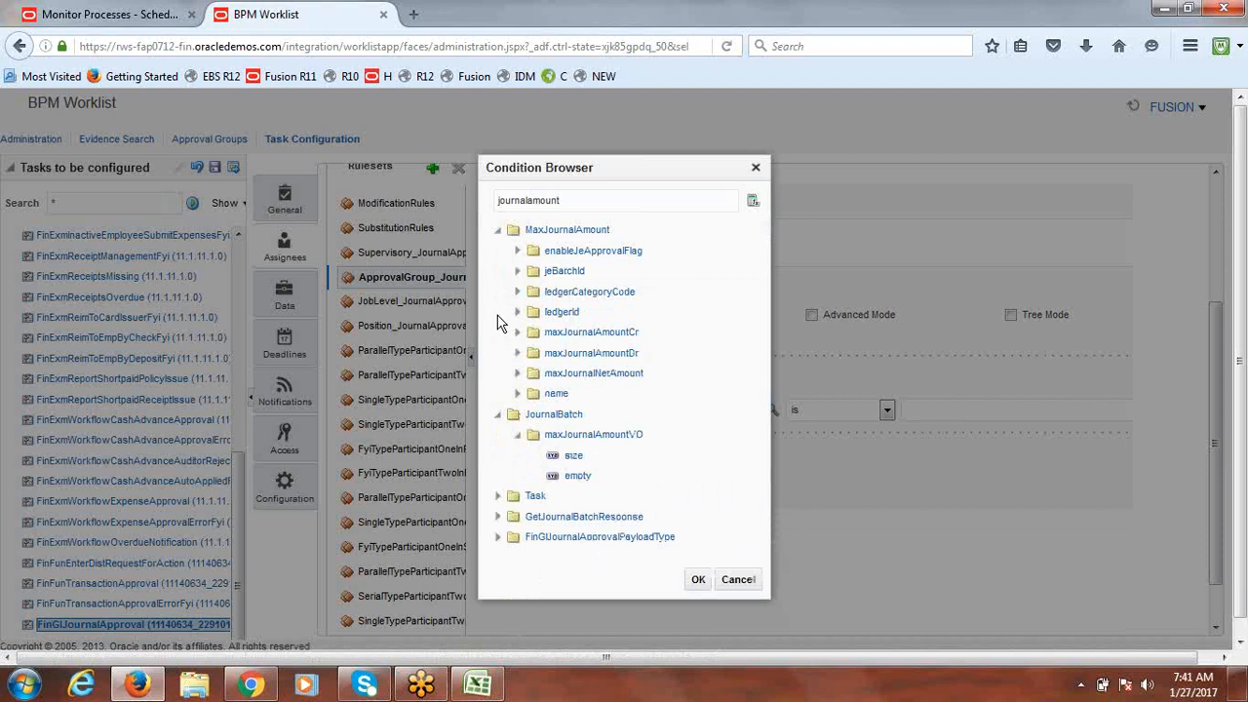
left_click(518, 374)
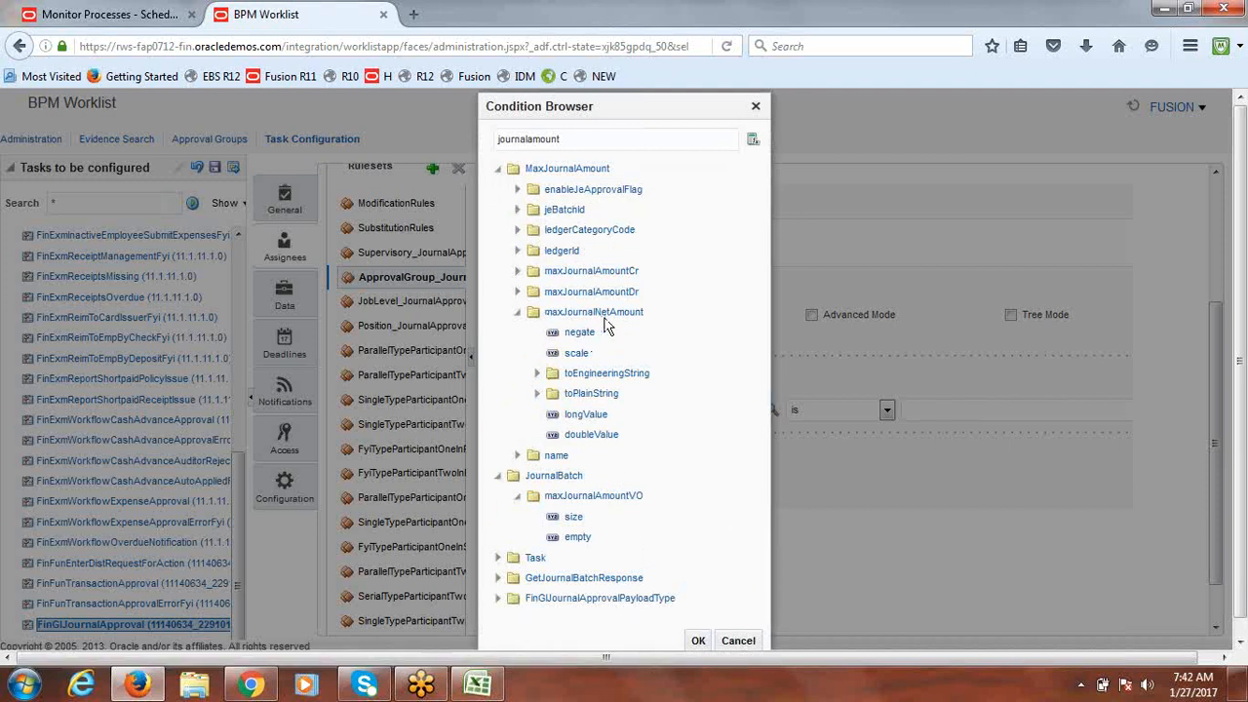
left_click(586, 415)
left_click(698, 642)
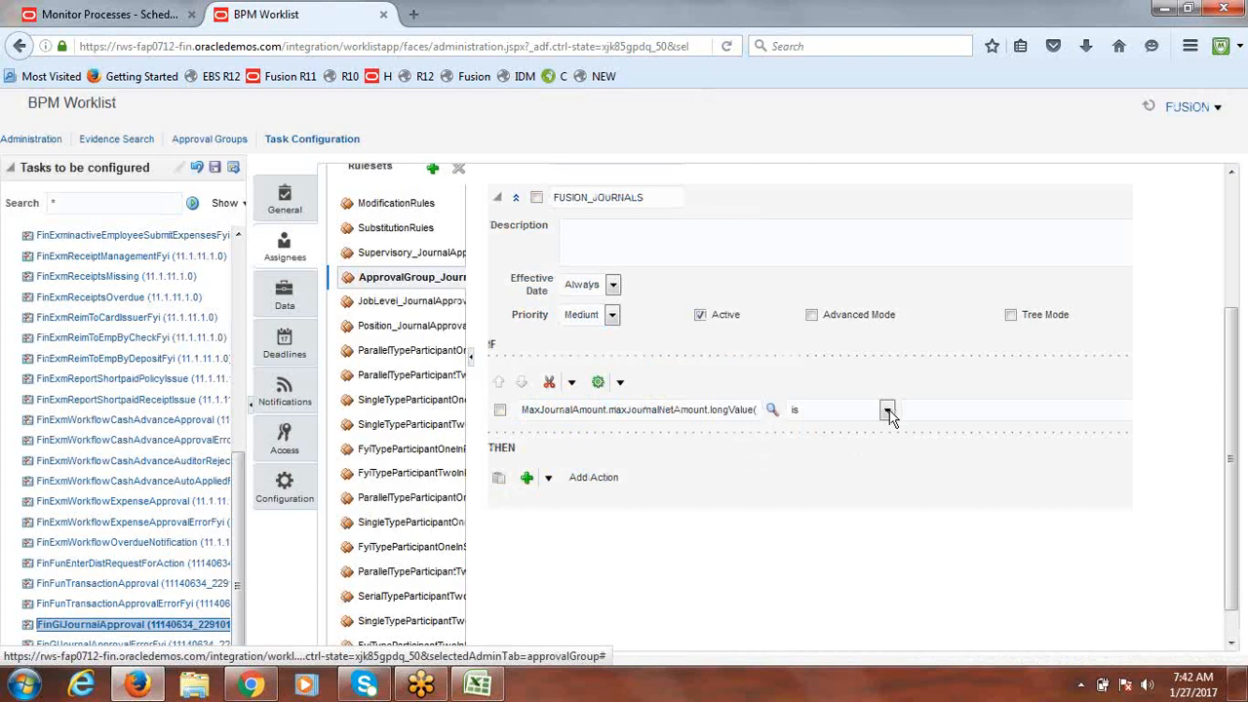
Step: Change the FUSION_JOURNALS condition operator from 'is' to 'same or less than'
left_click(887, 412)
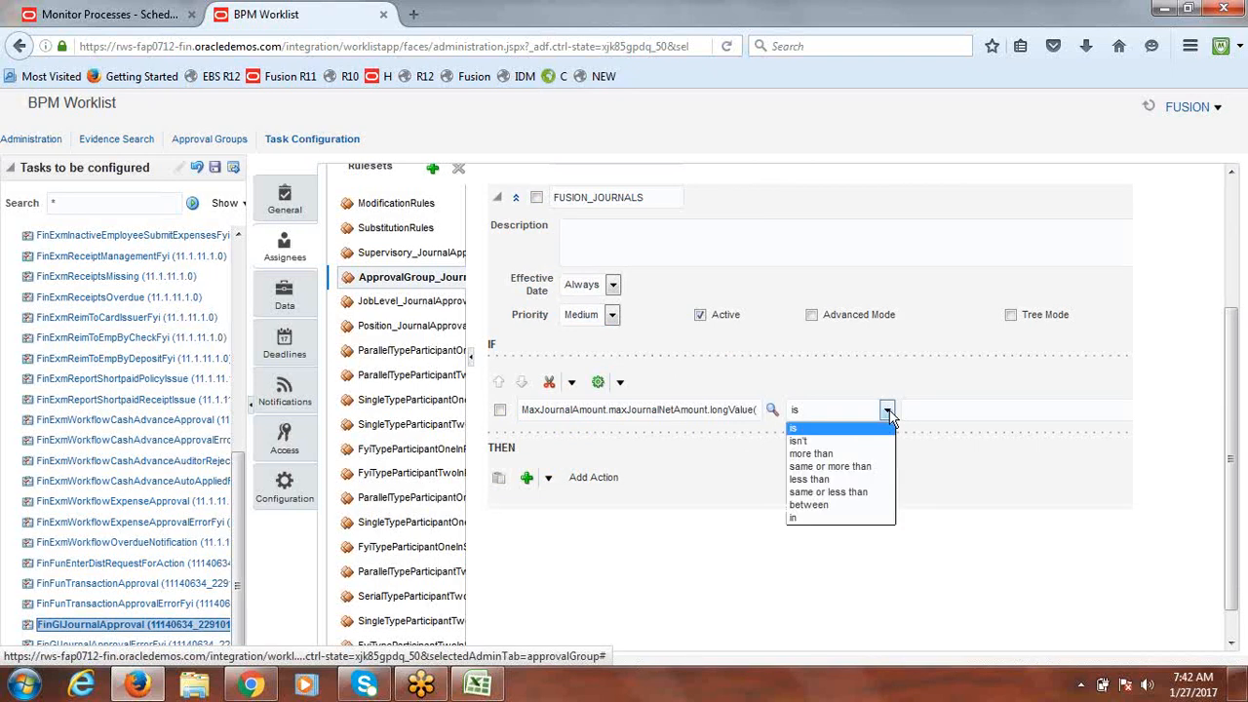
left_click(848, 493)
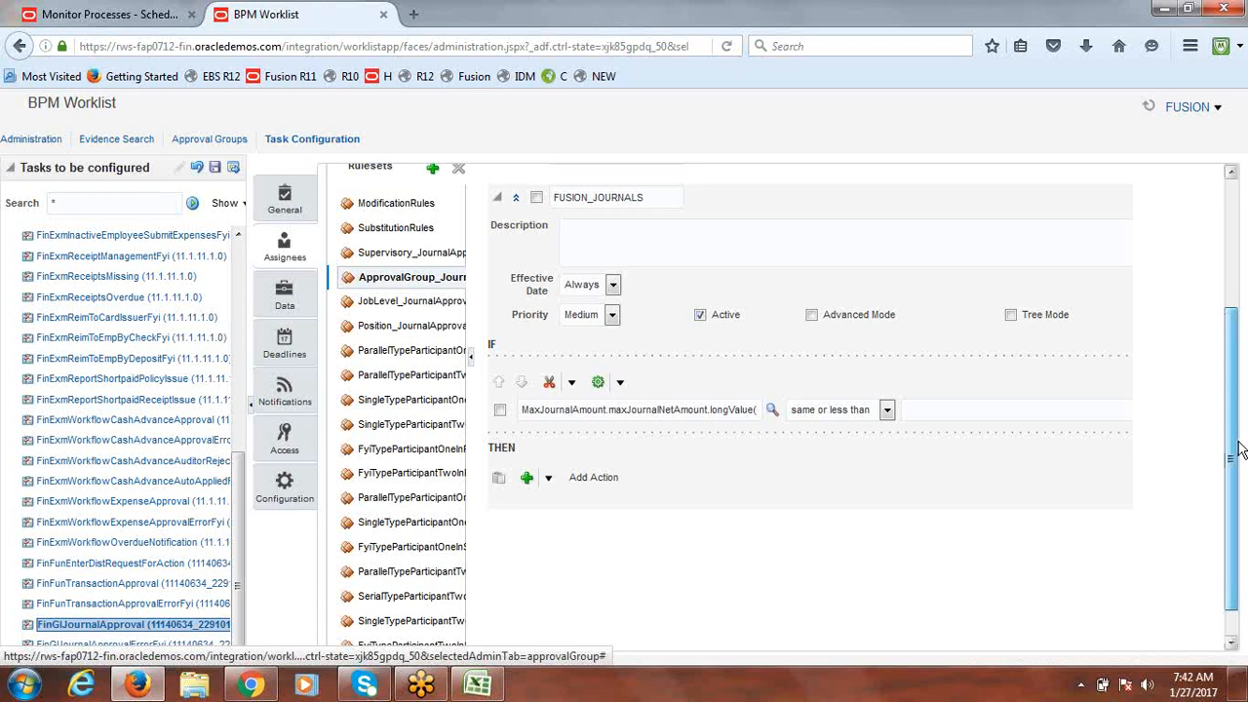
left_click_drag(1234, 441, 1234, 443)
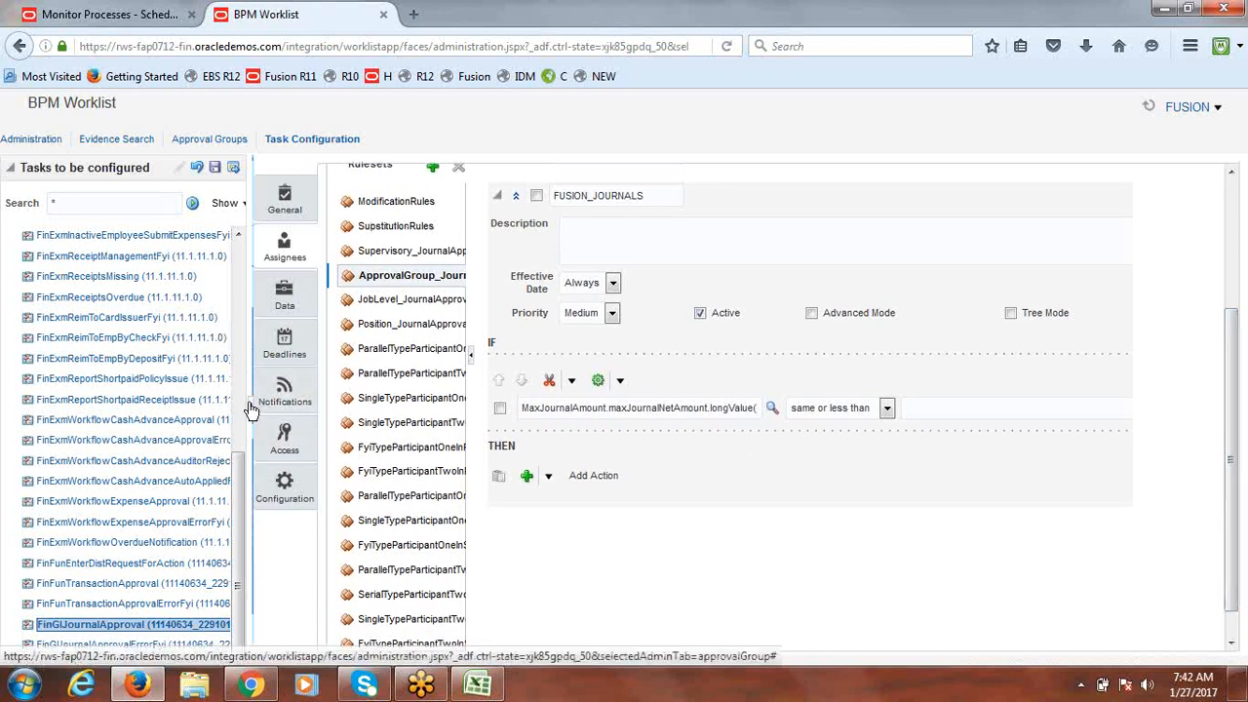
left_click_drag(1238, 415, 1227, 385)
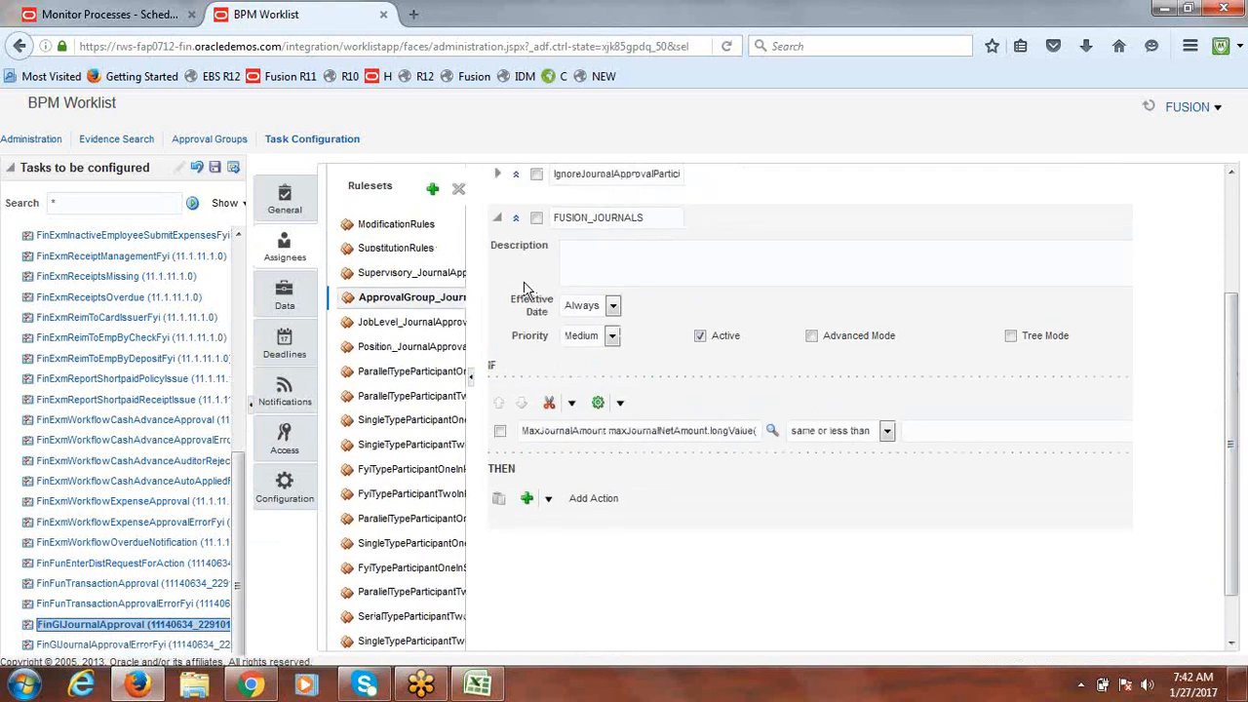
Step: Set the FUSION_JOURNALS condition value to the constant 50,000, so net amount ≤ 50,000
left_click(251, 404)
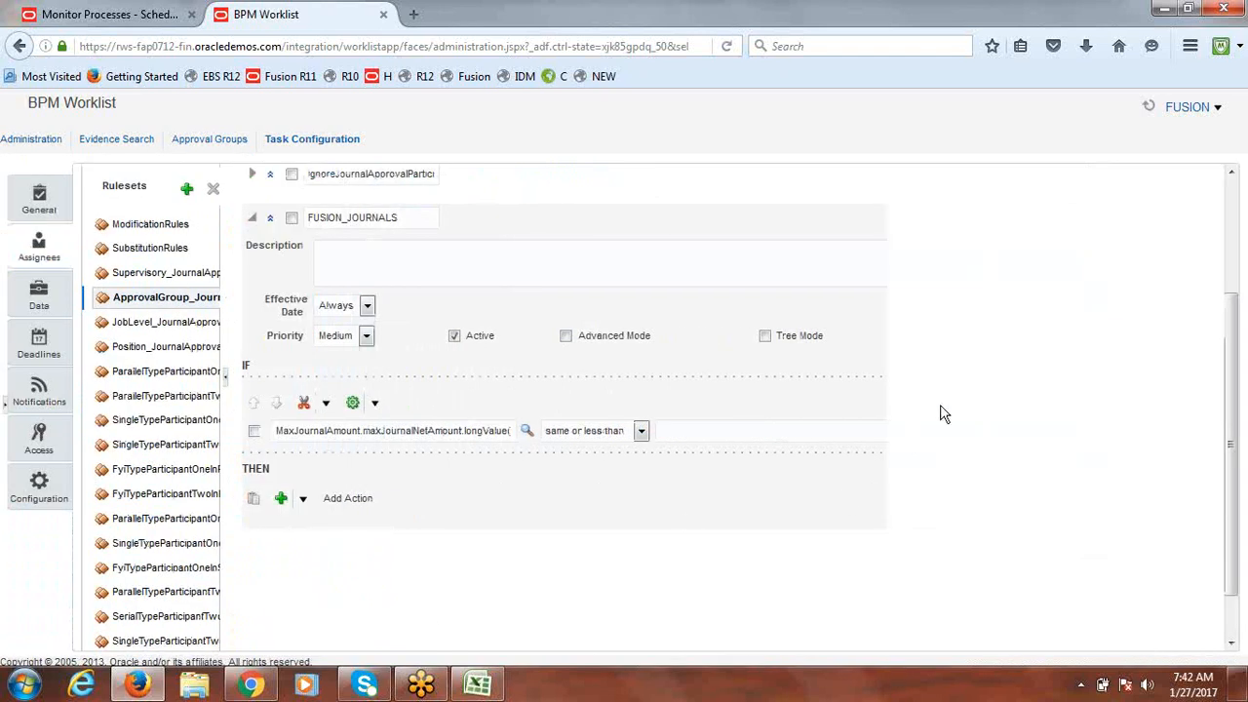
left_click(721, 433)
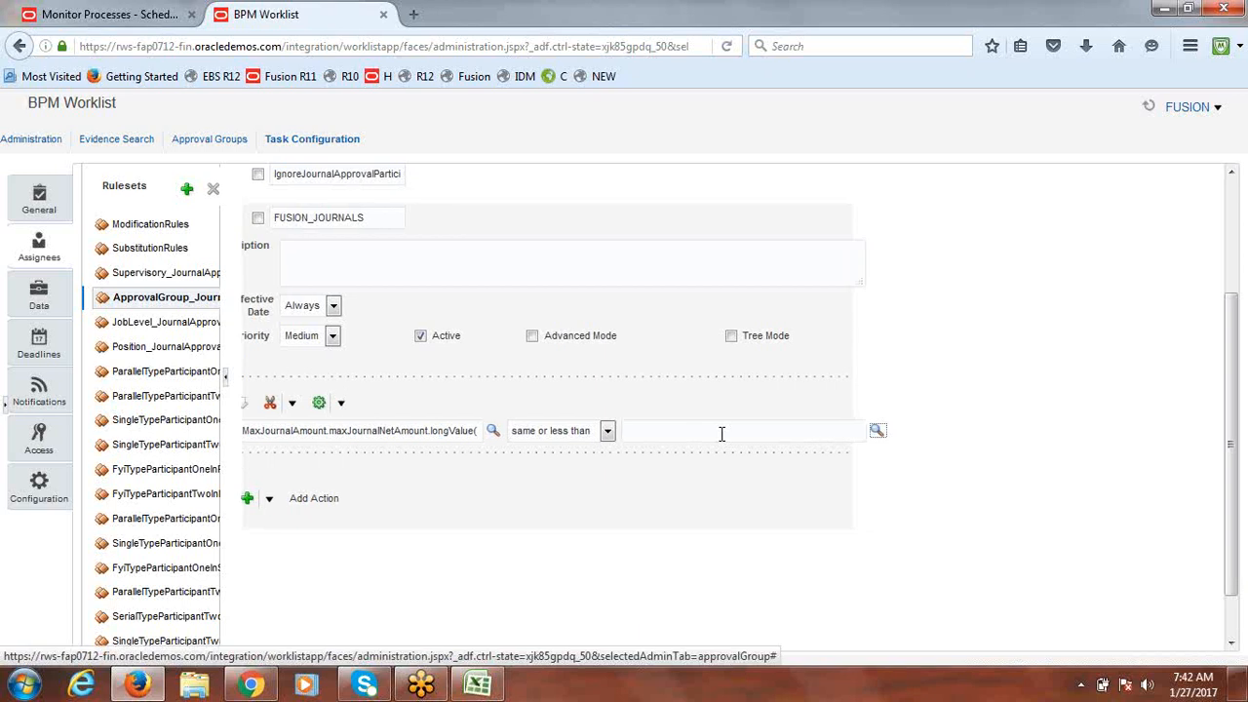
left_click(878, 432)
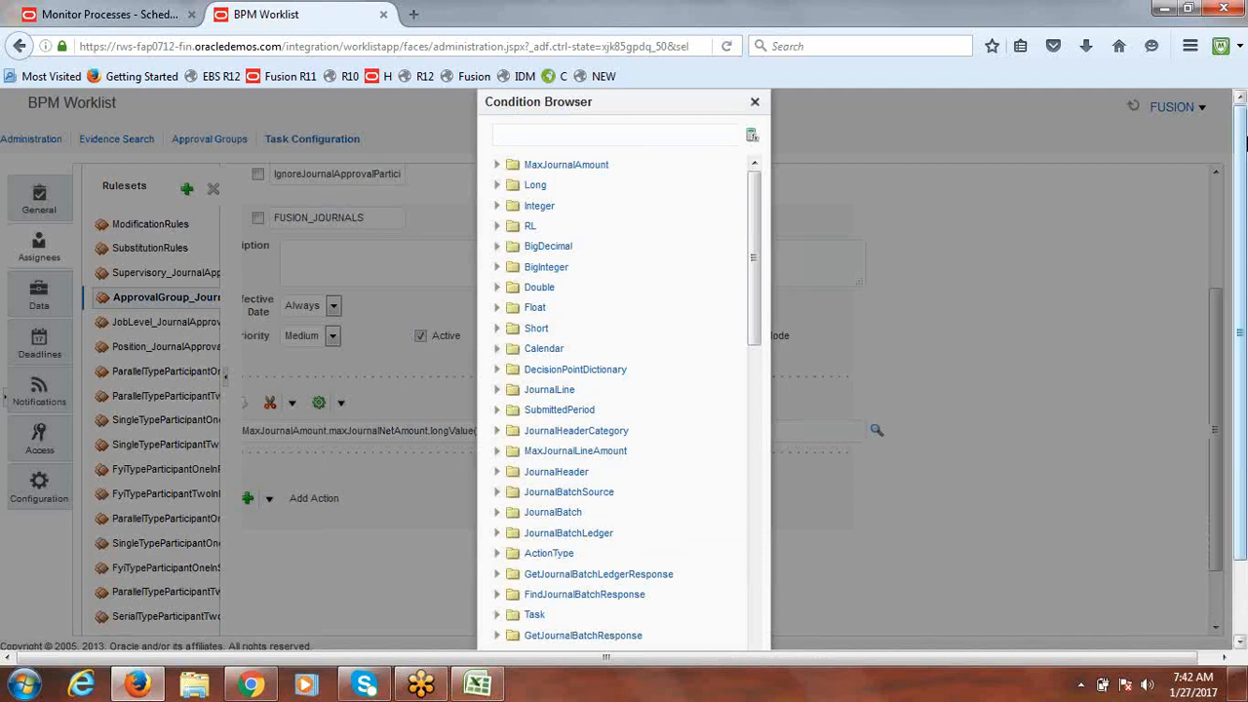
scroll(1243, 322, "down", 2)
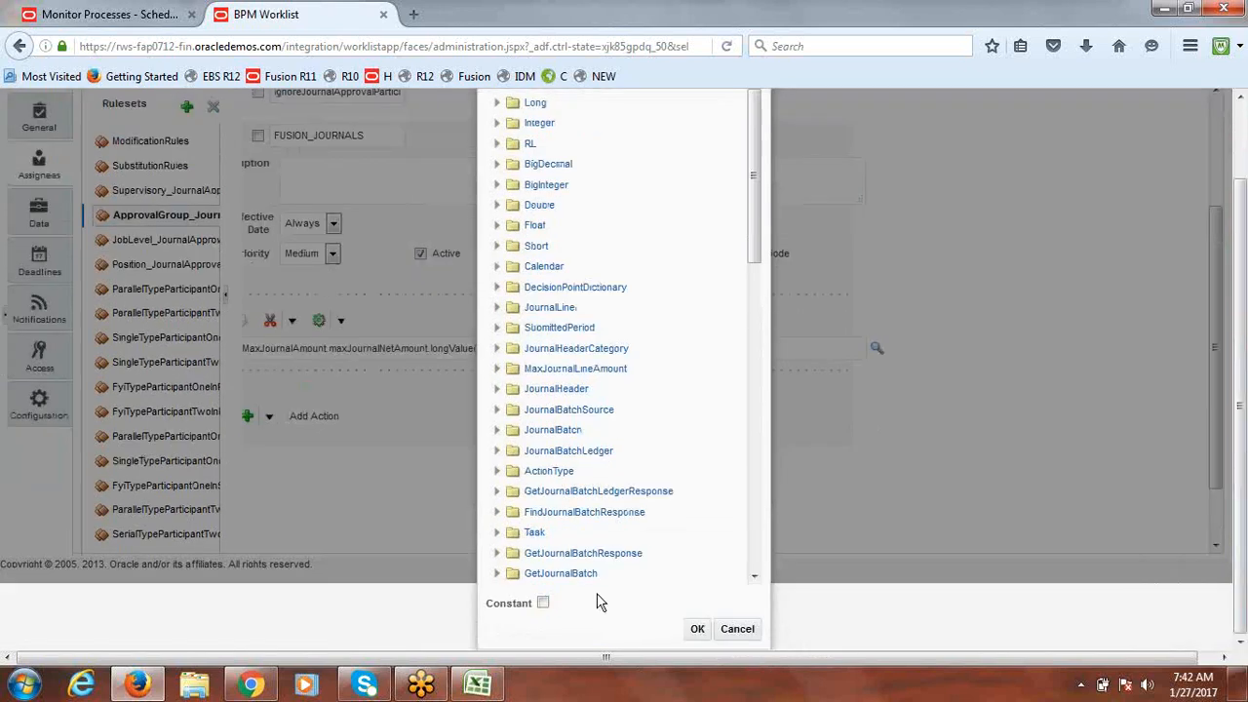
left_click(543, 602)
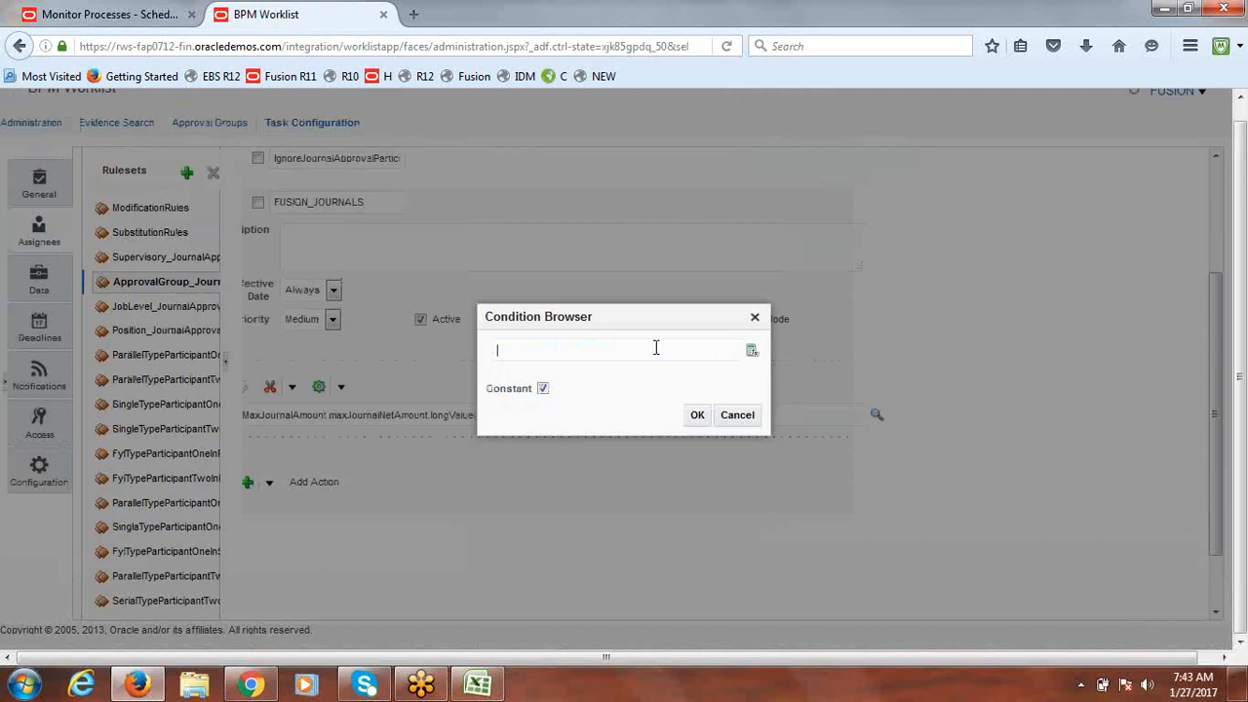
type("50000")
left_click(697, 418)
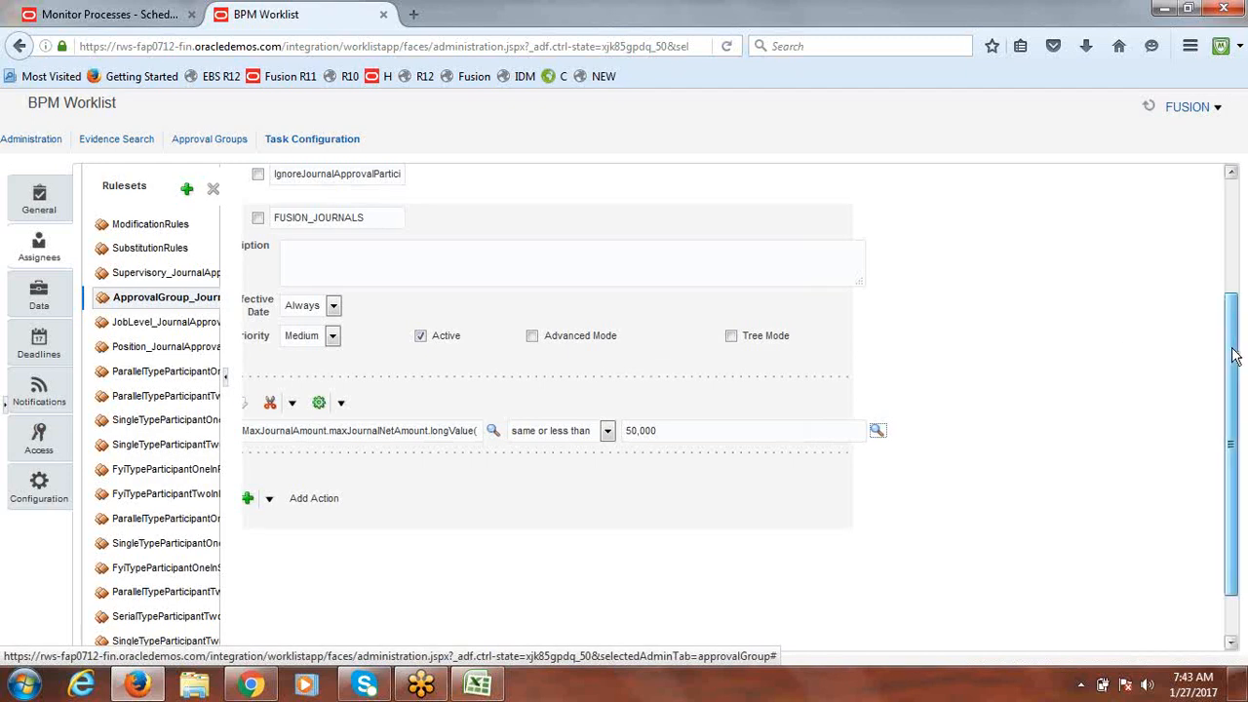
scroll(1234, 356, "down", 2)
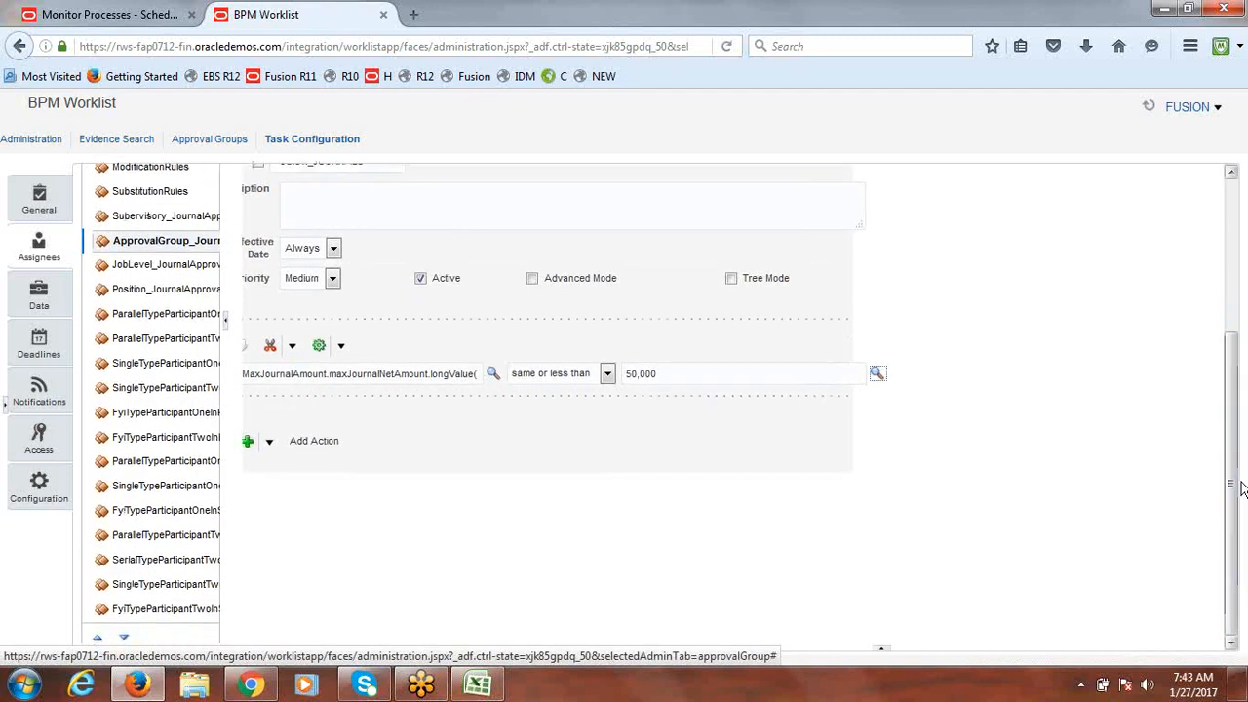
left_click(682, 376)
key("shift+Tab")
key("shift+Tab")
key("shift+Tab")
key("shift+Tab")
key("shift+Tab")
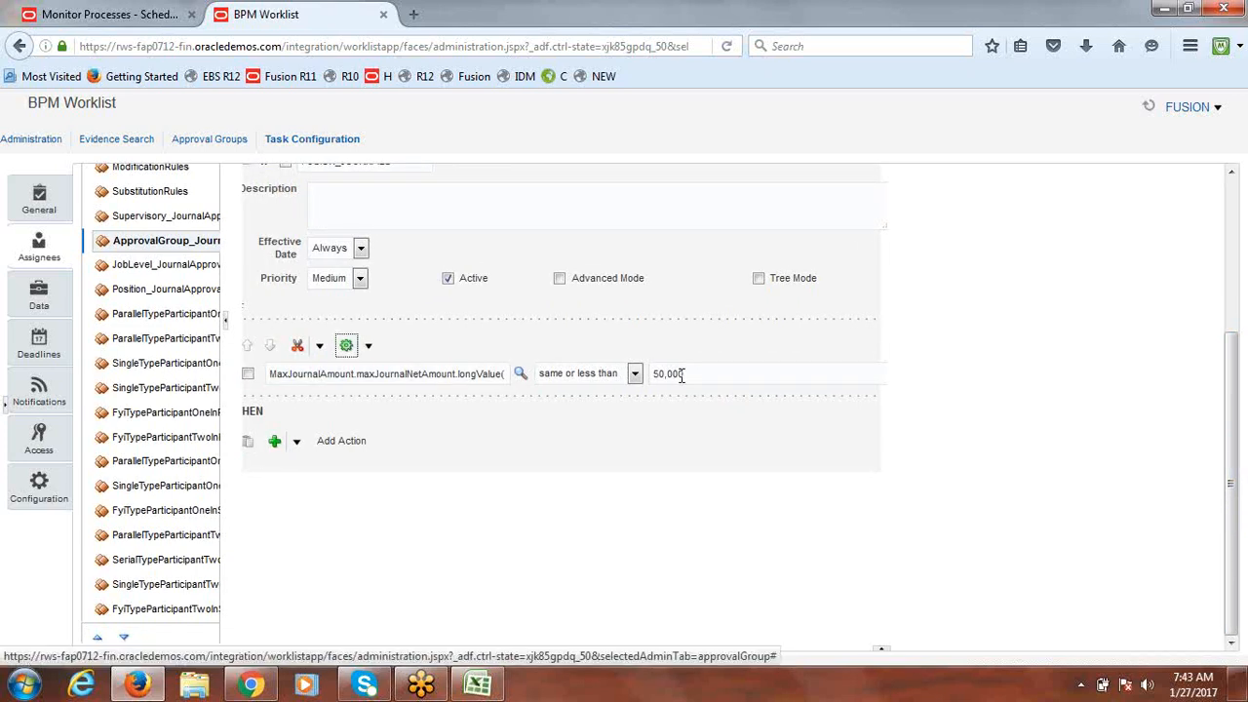
Step: Add an Approval Group approver action that uses Fusion Journal Approval Group
left_click(297, 443)
mouse_move(320, 591)
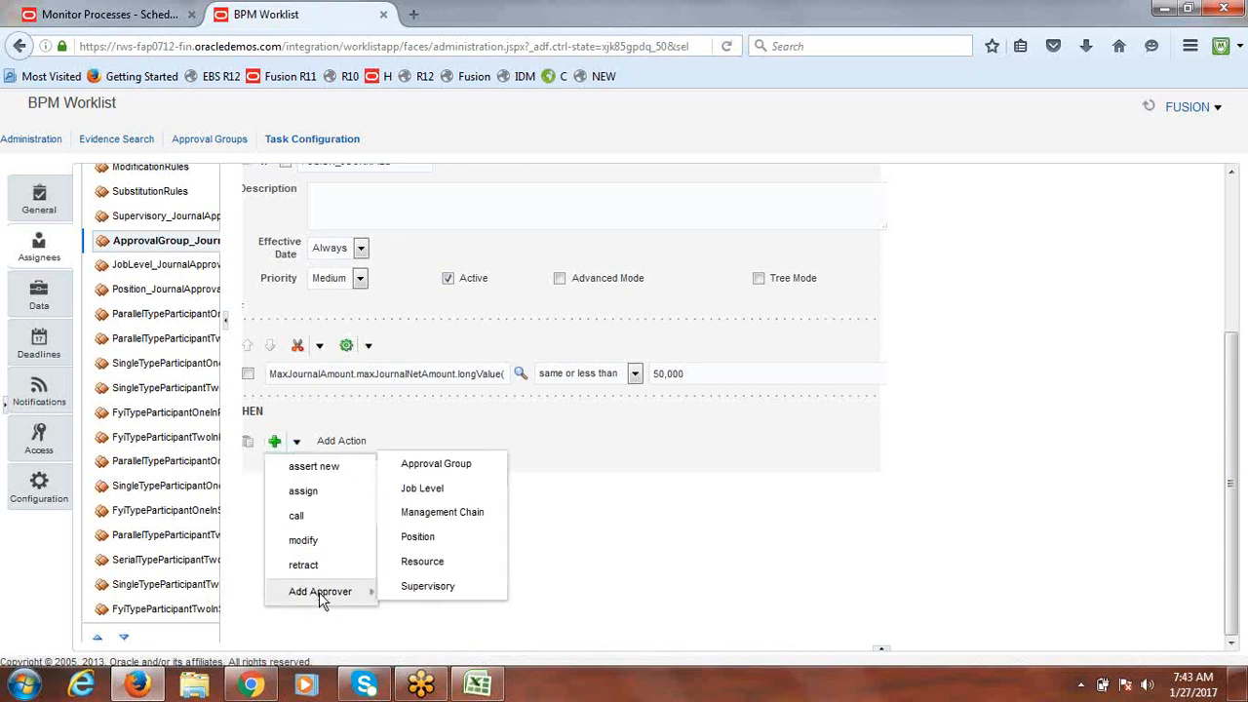
left_click(454, 464)
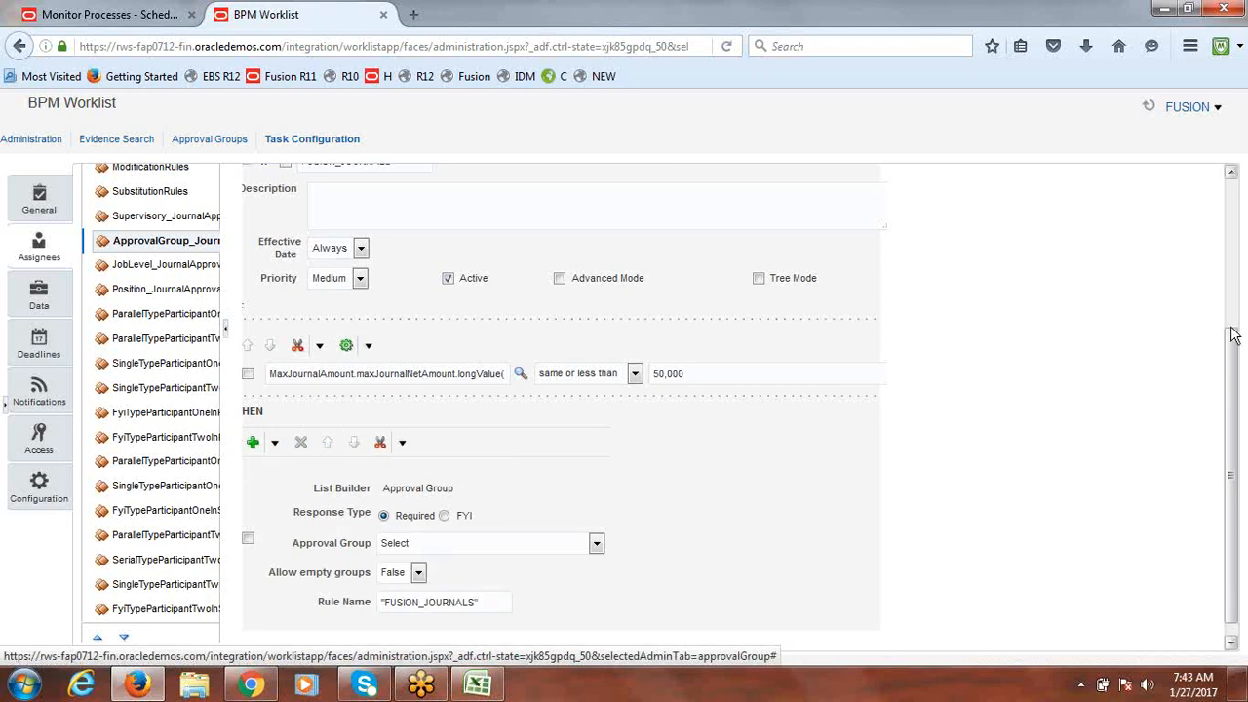
left_click_drag(1232, 337, 1232, 349)
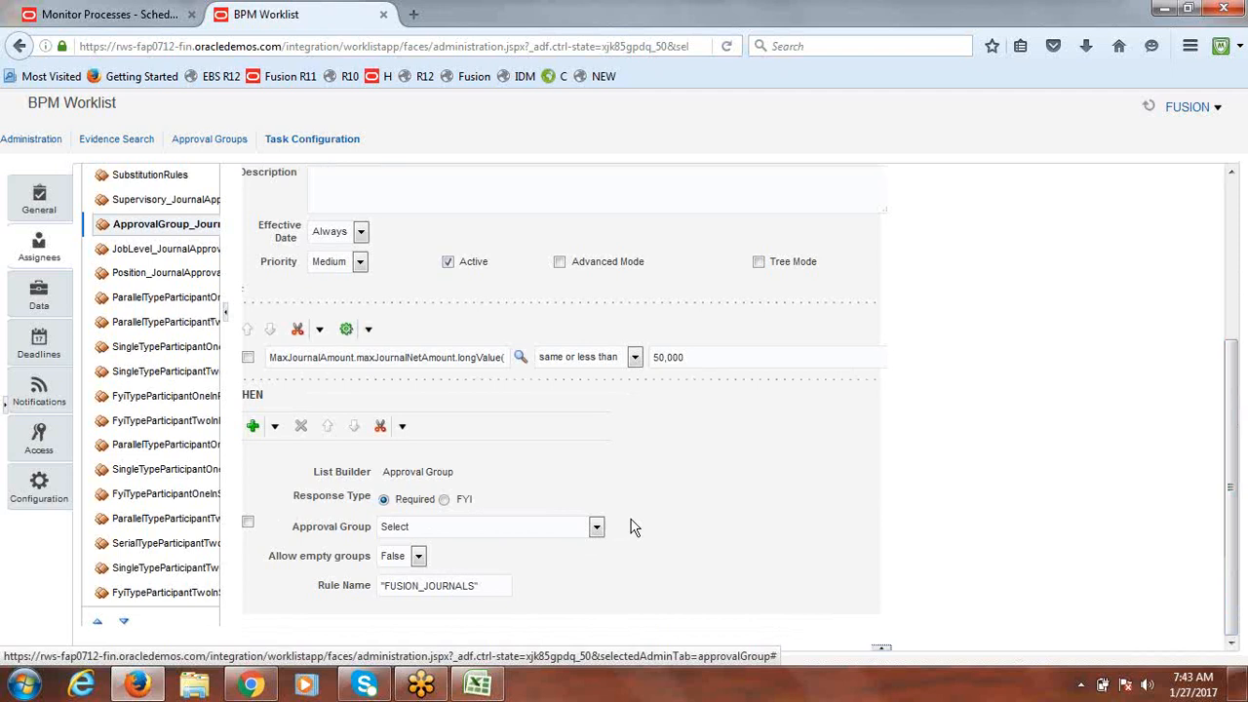
left_click(597, 528)
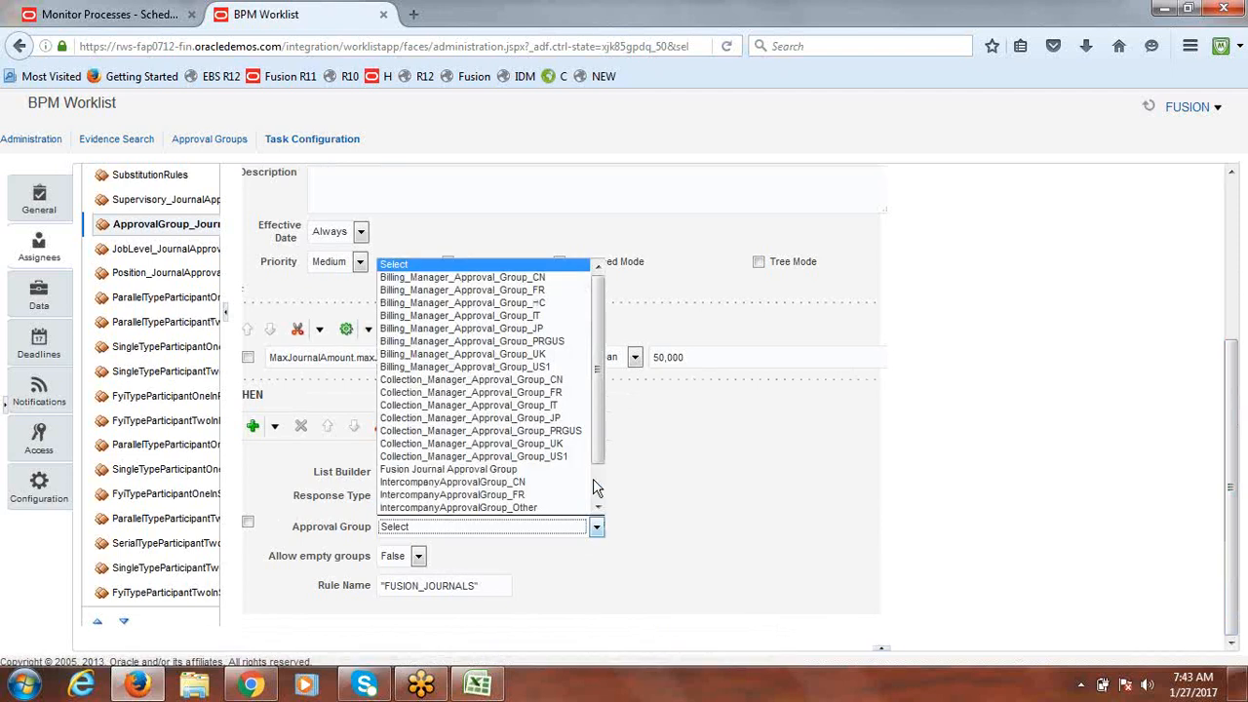
key("f")
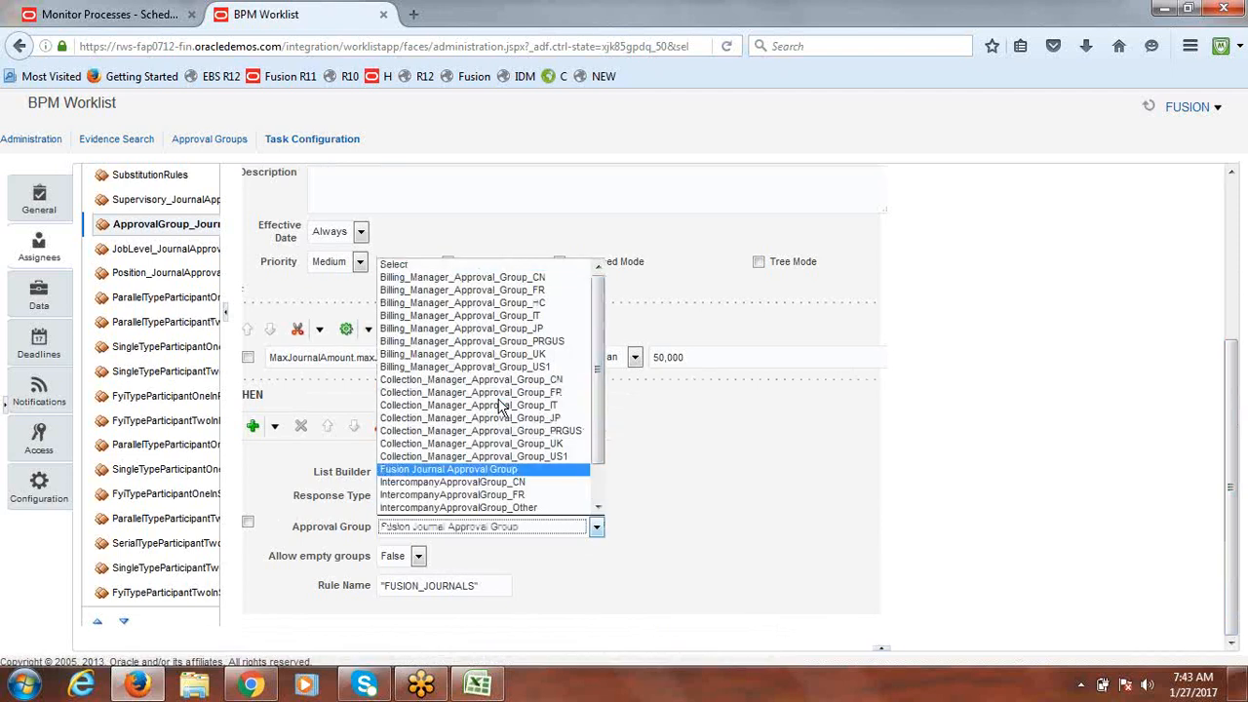
left_click(481, 470)
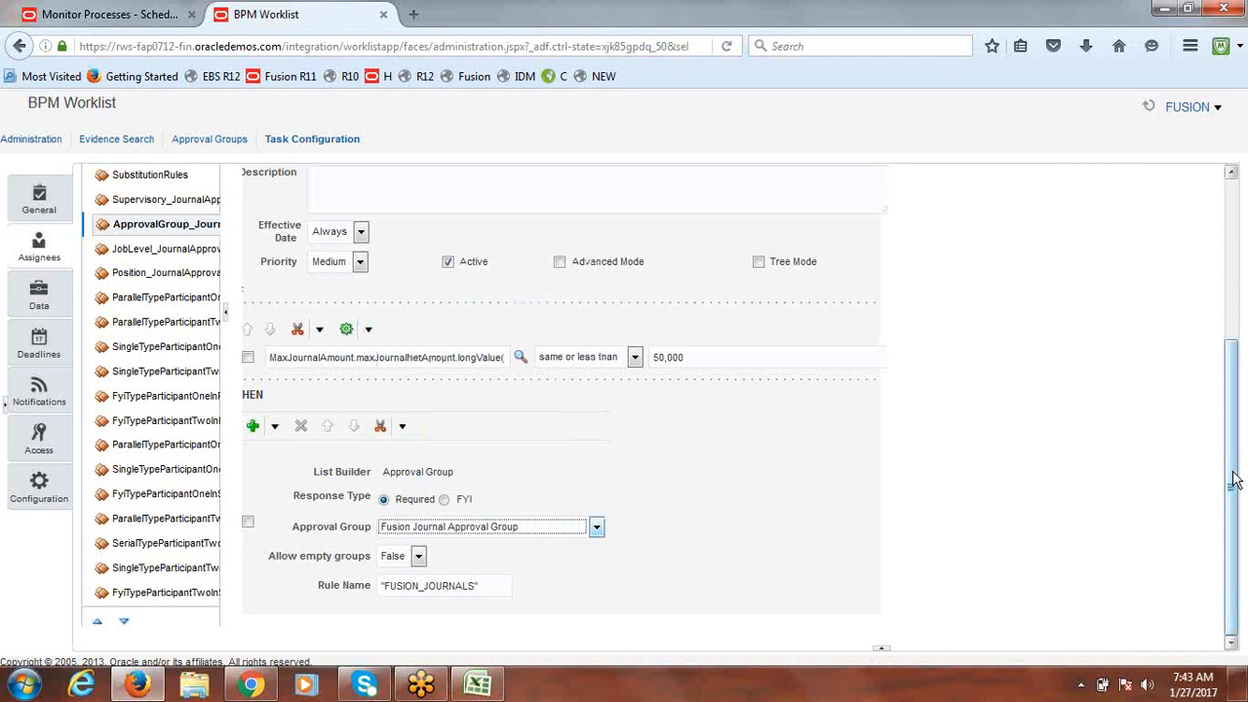
left_click_drag(1234, 478, 1234, 307)
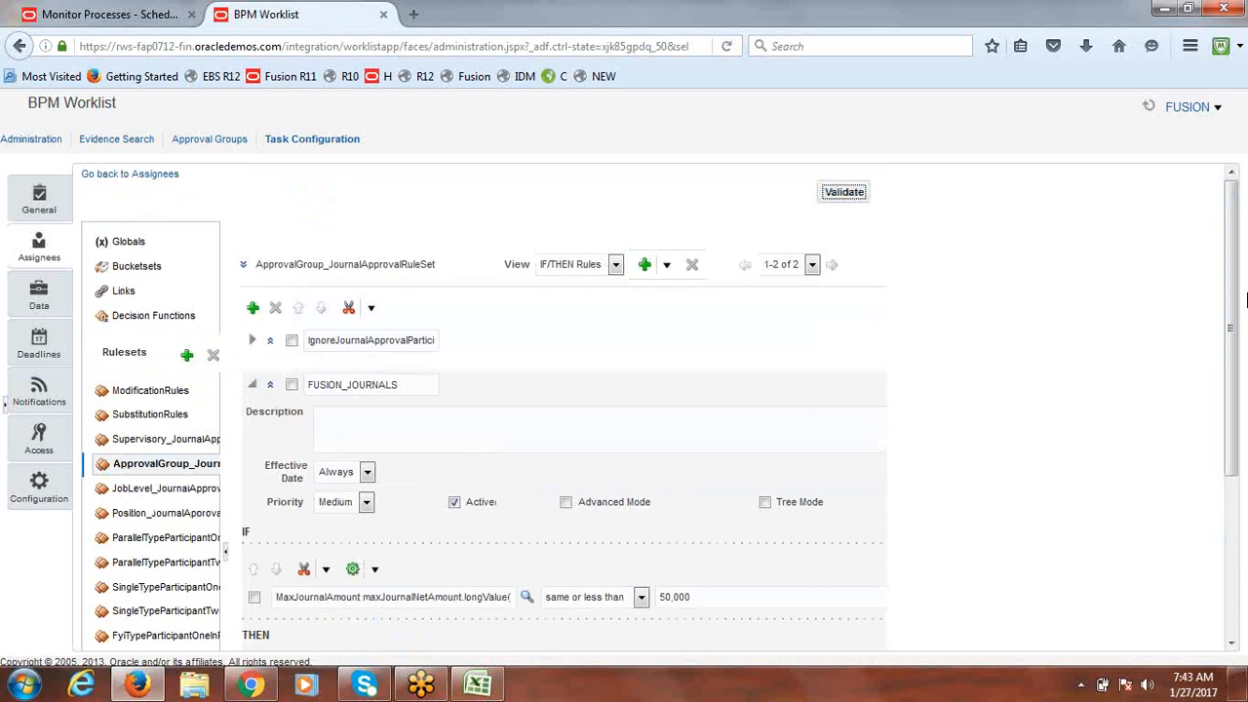
Step: Check that the Business Rule Validation log reports no errors or warnings, then restore the Tasks to be configured panel
scroll(1233, 378, "down", 2)
scroll(1232, 454, "down", 2)
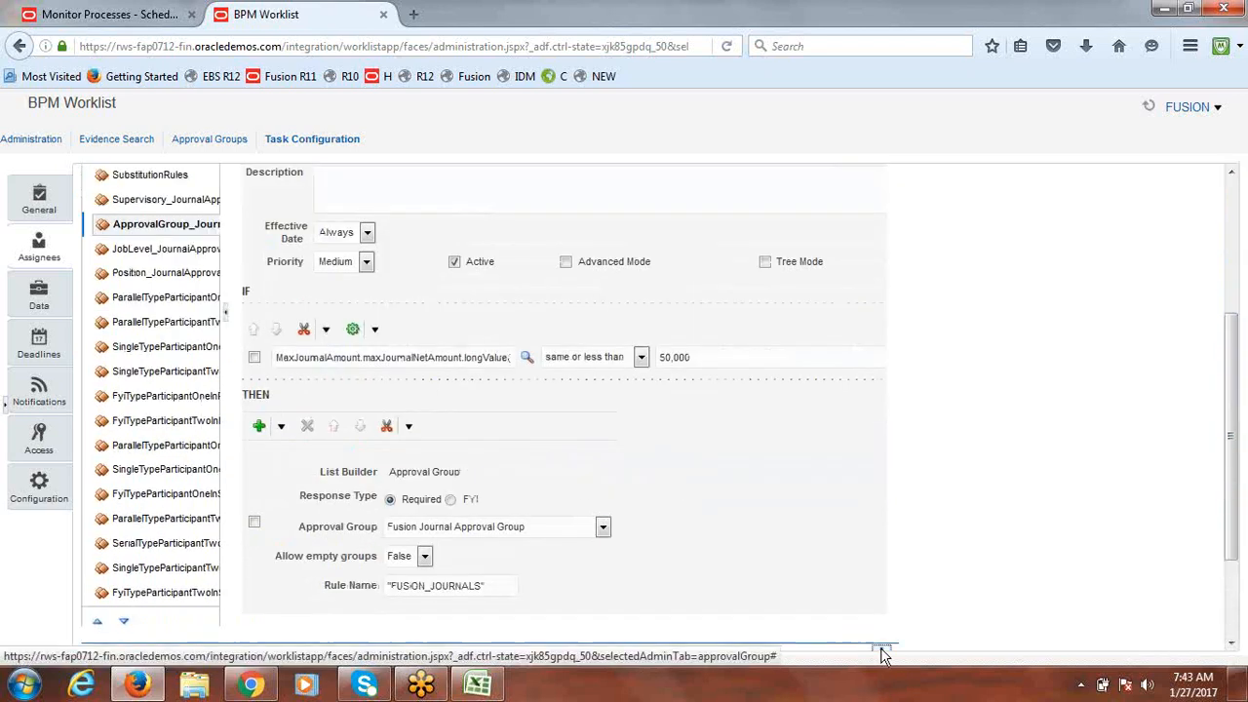
scroll(1241, 533, "down", 2)
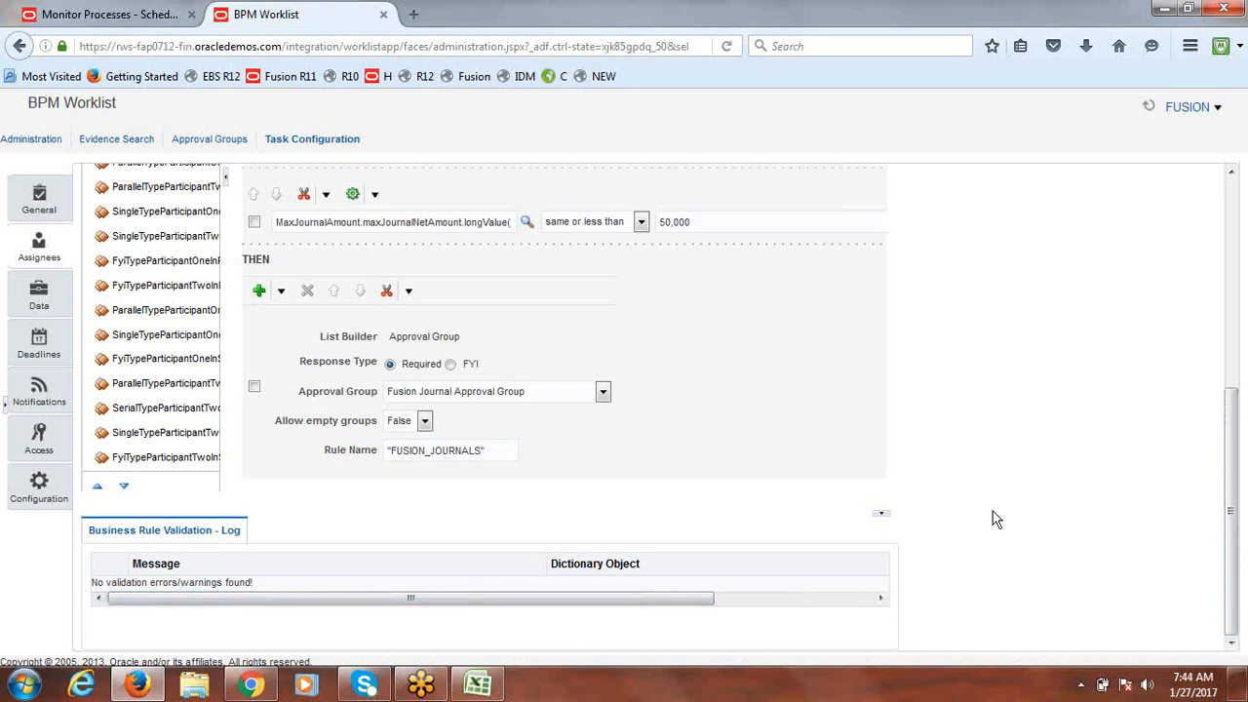
left_click_drag(1232, 501, 1231, 285)
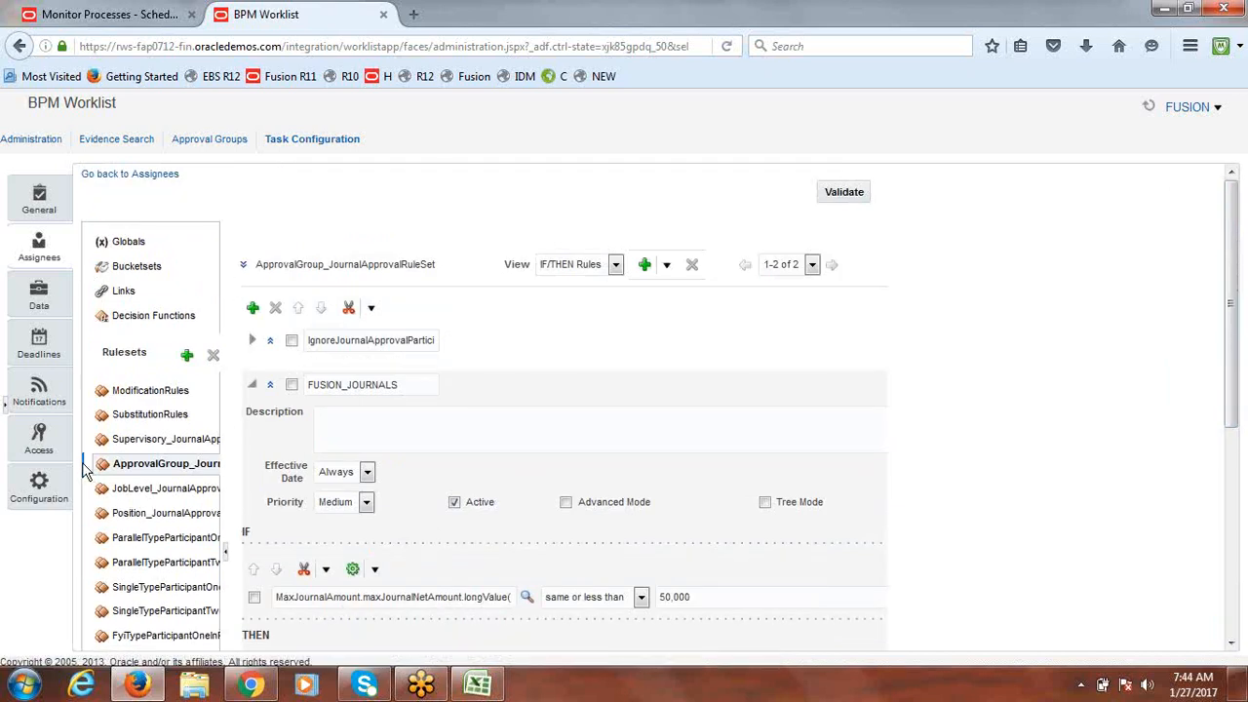
left_click(4, 408)
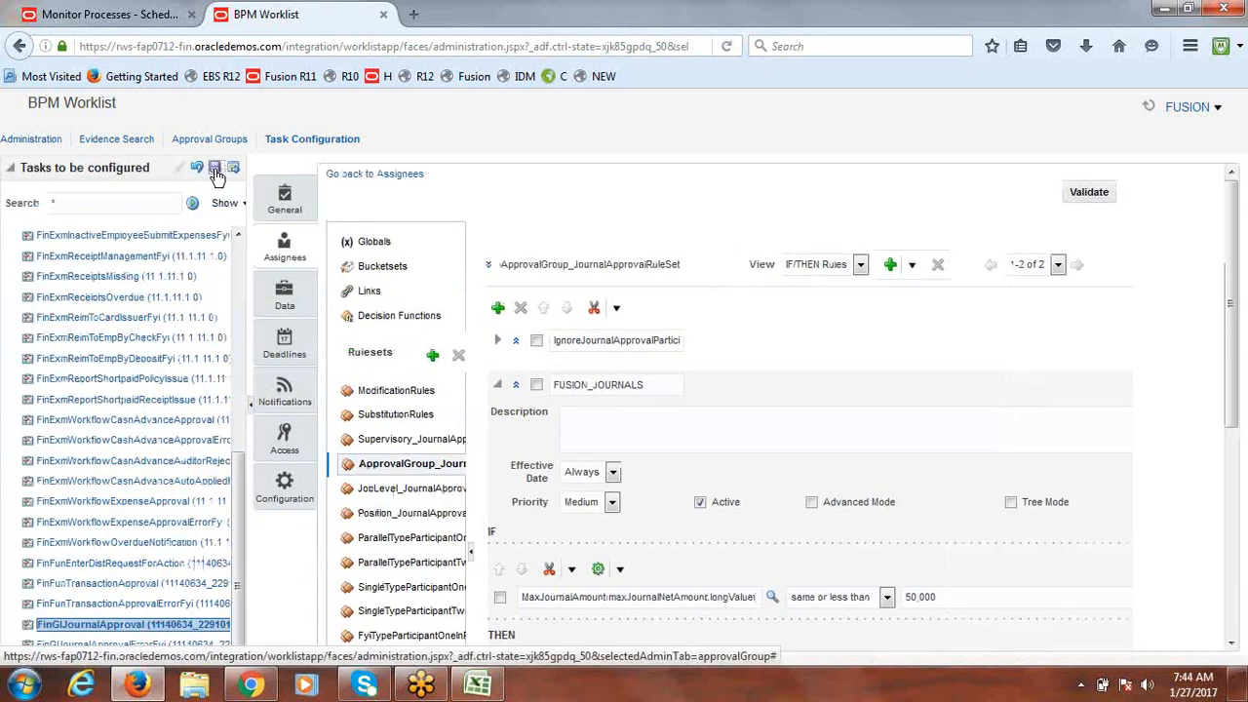
Step: Save the FinGlJournalApproval task configuration without comments
left_click(216, 170)
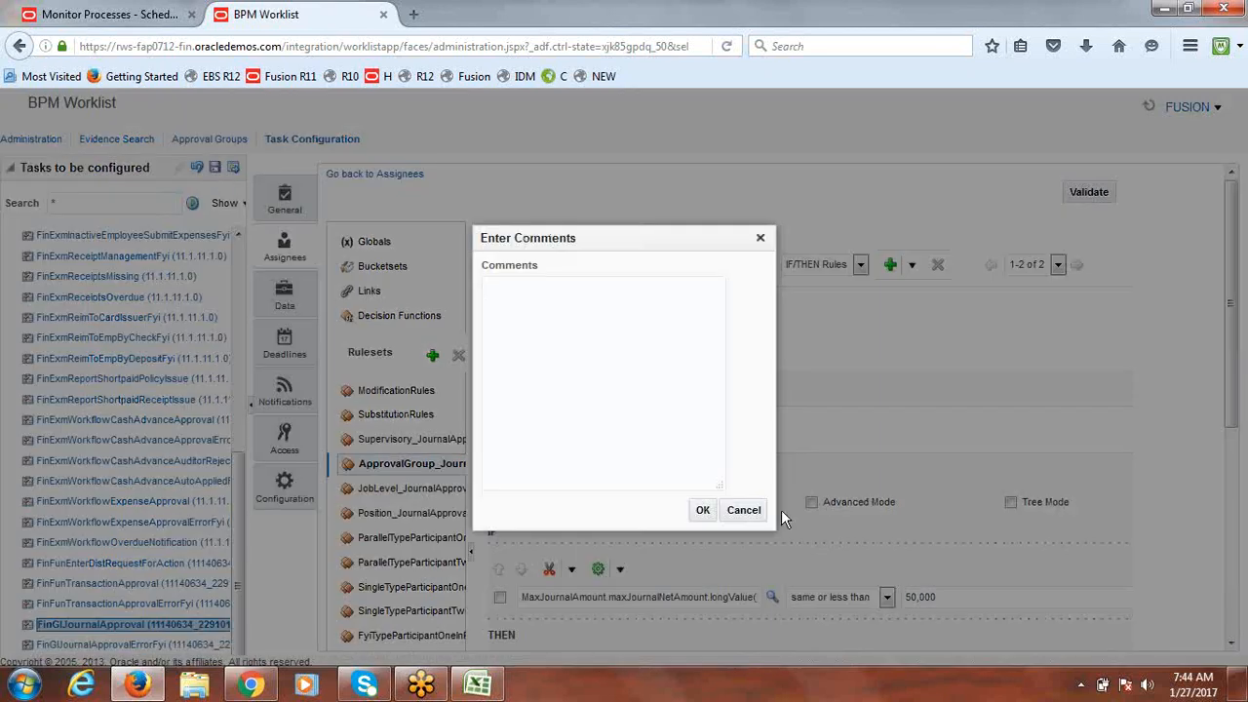
left_click(704, 510)
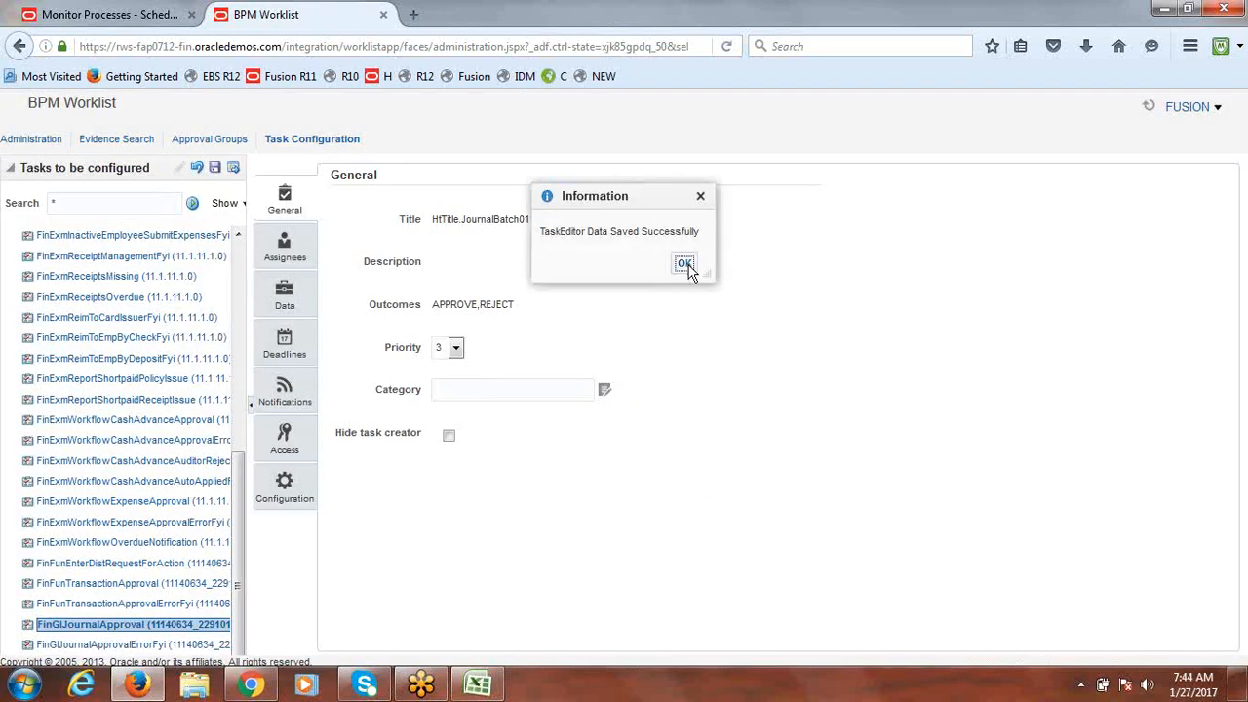
left_click(693, 261)
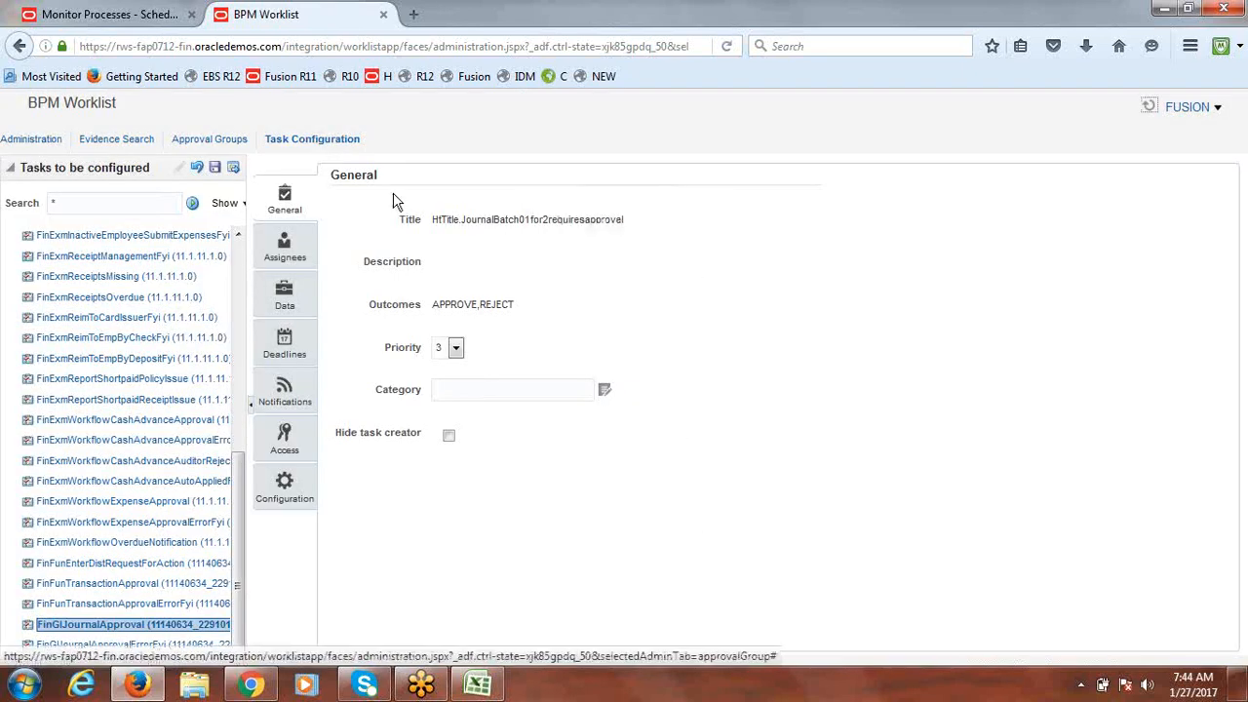
Step: Commit the FinGlJournalApproval task configuration, then bring the Excel class notes forward
left_click(234, 170)
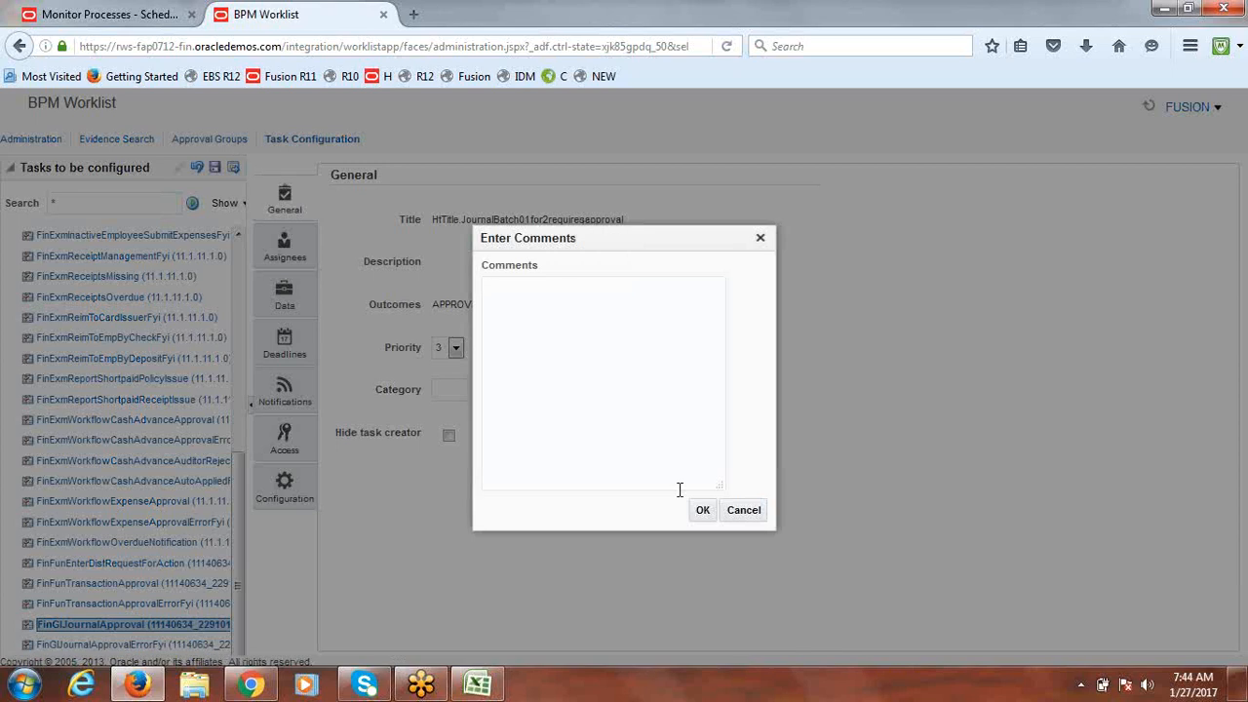
left_click(703, 510)
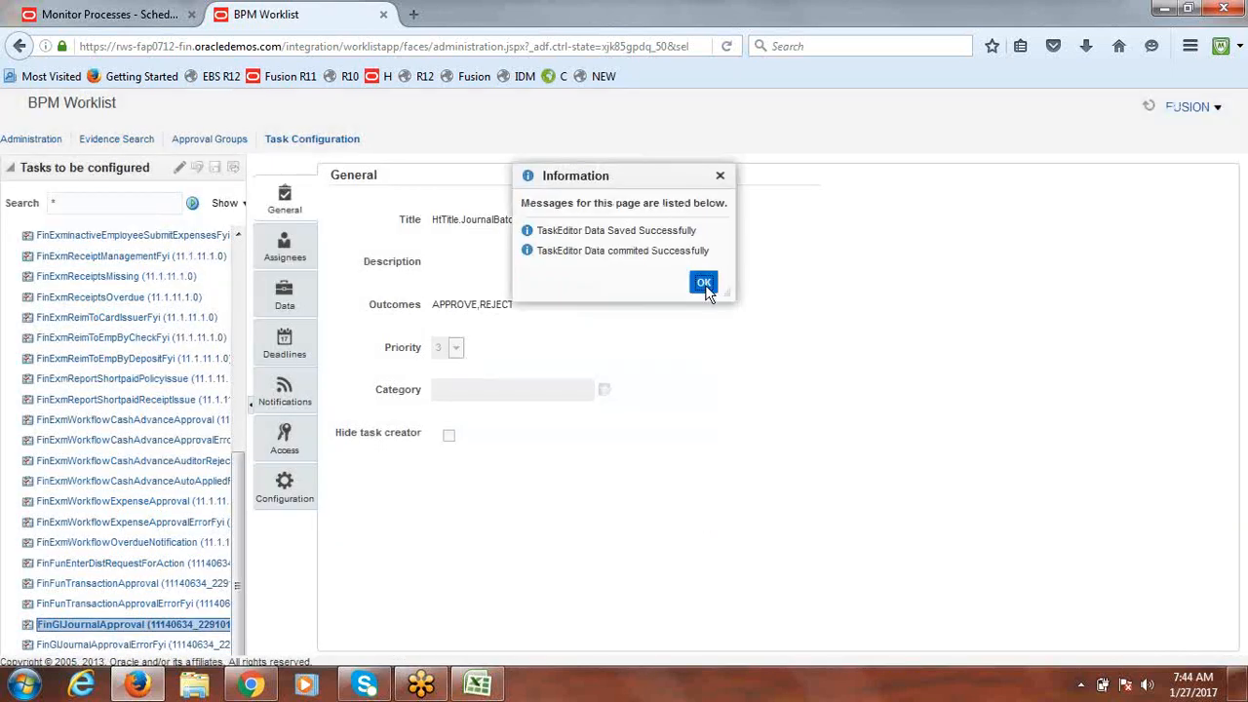
left_click(702, 280)
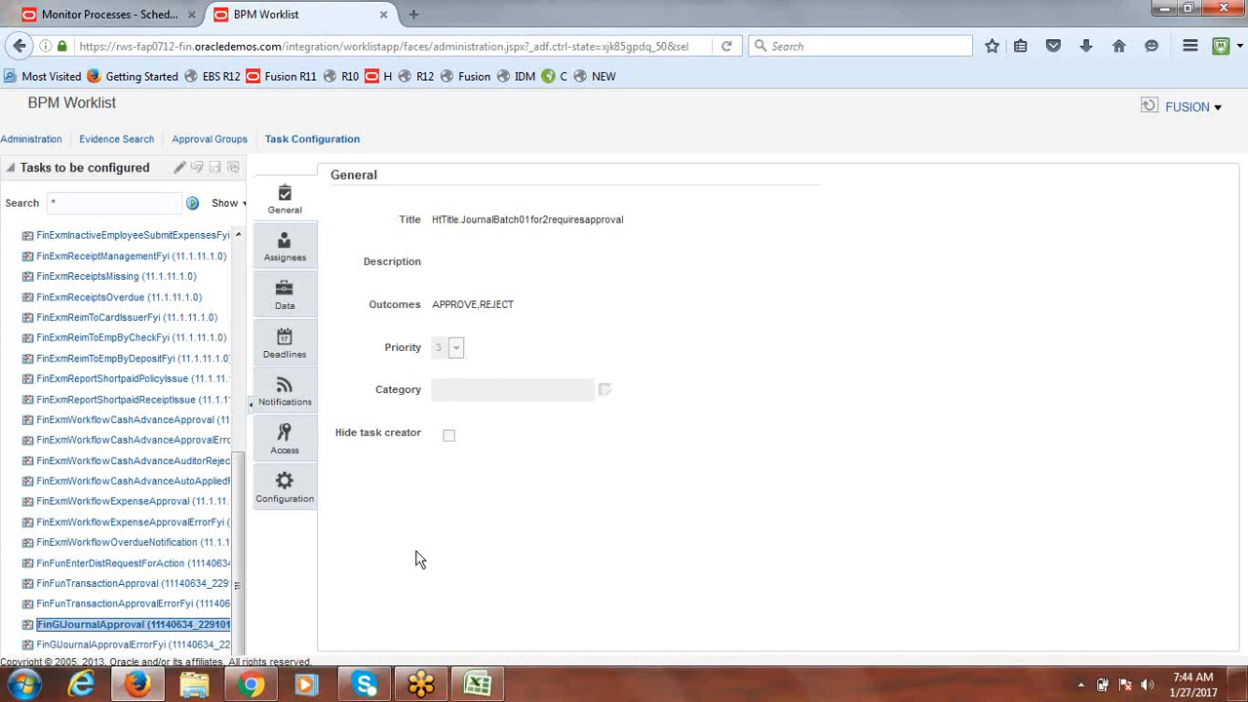
left_click(478, 686)
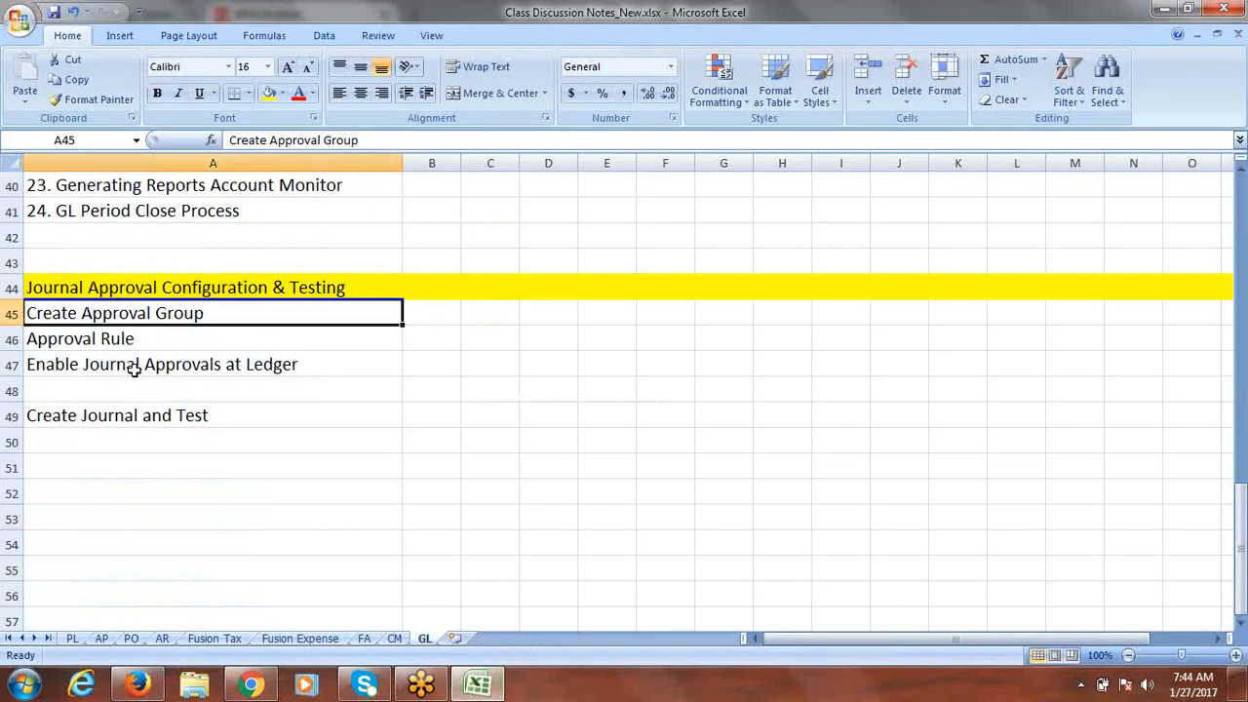
Step: Read the Enable Journal Approvals at Ledger note in cell A47, then go back to BPM Worklist
left_click(63, 367)
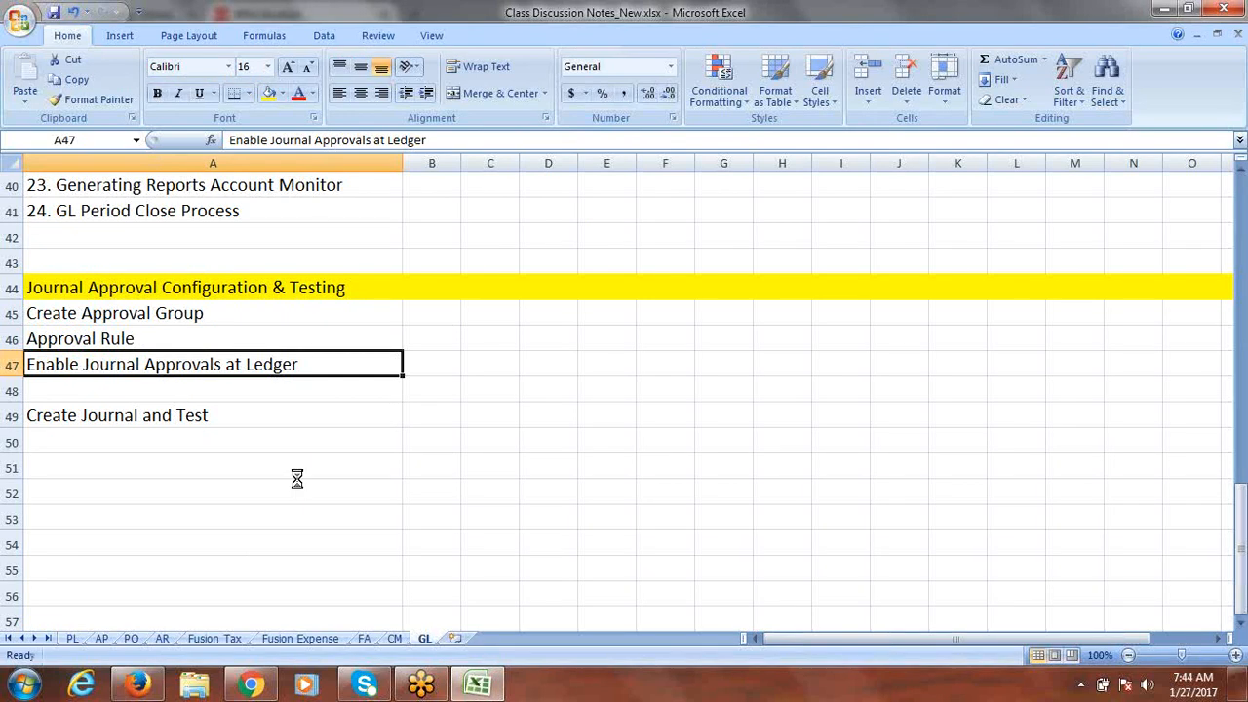
left_click(138, 685)
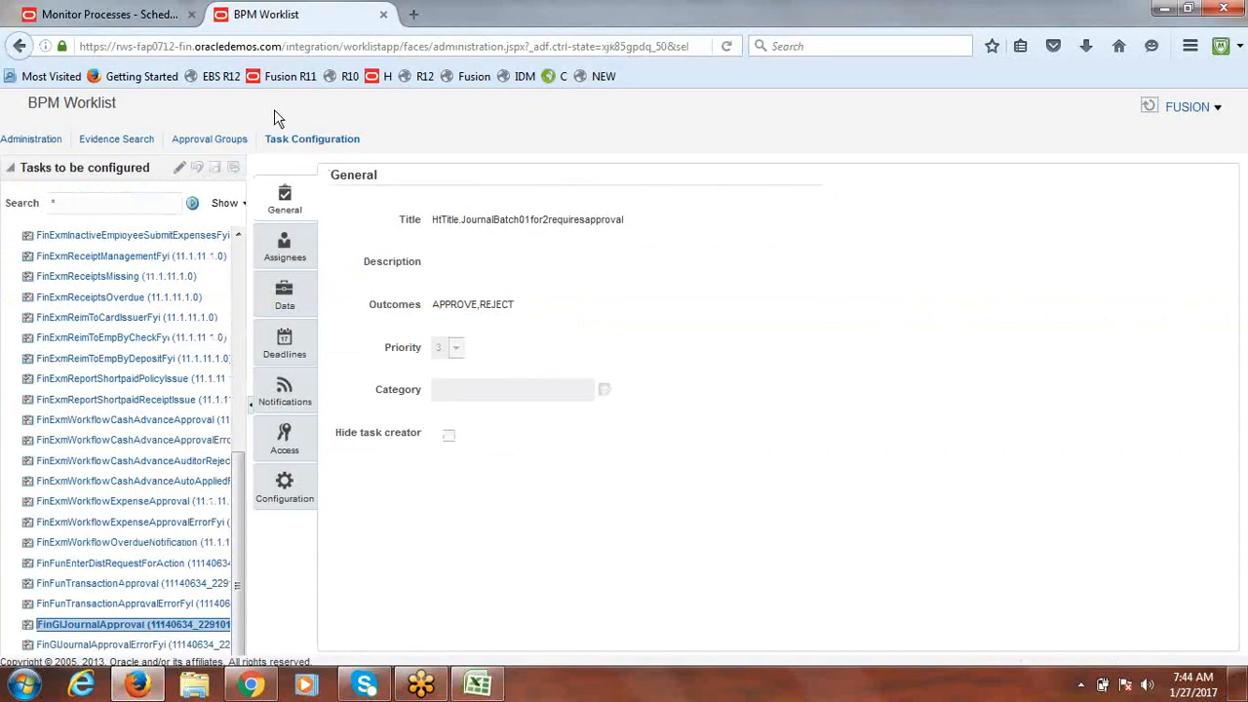
Step: Close the BPM Worklist tab and open the Implementation Projects overview in Setup and Maintenance
left_click(292, 50)
key("Return")
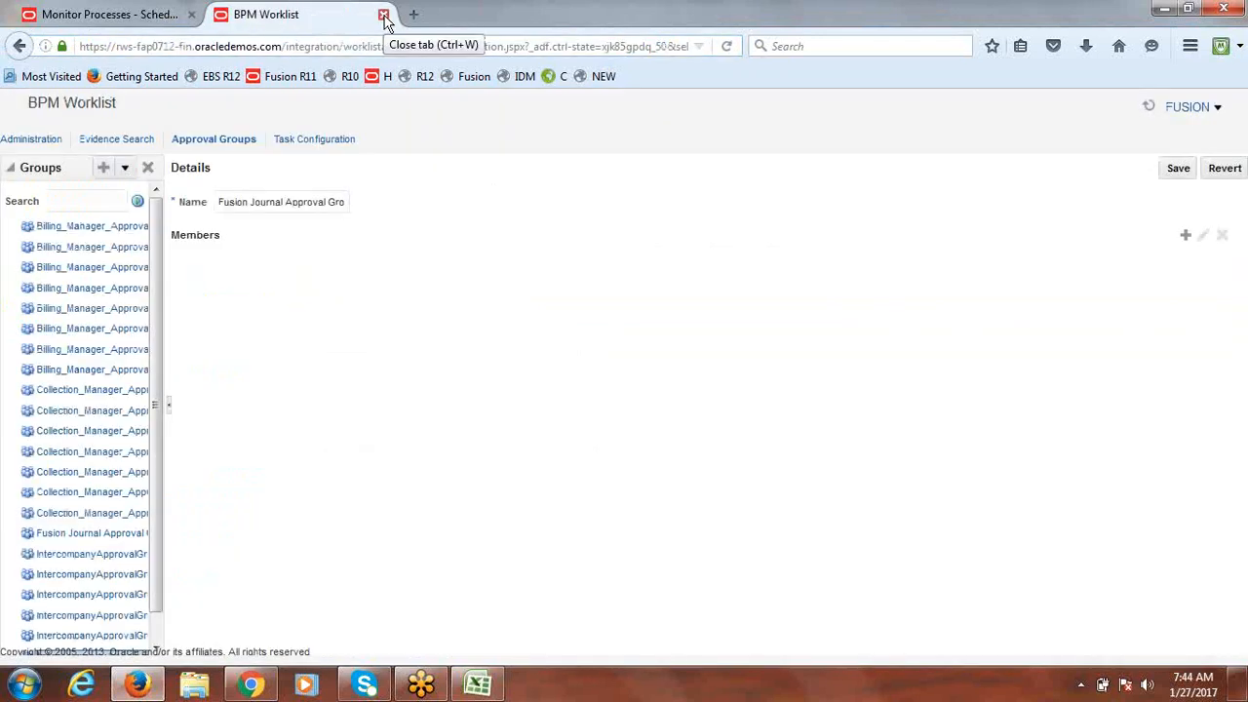
left_click(384, 15)
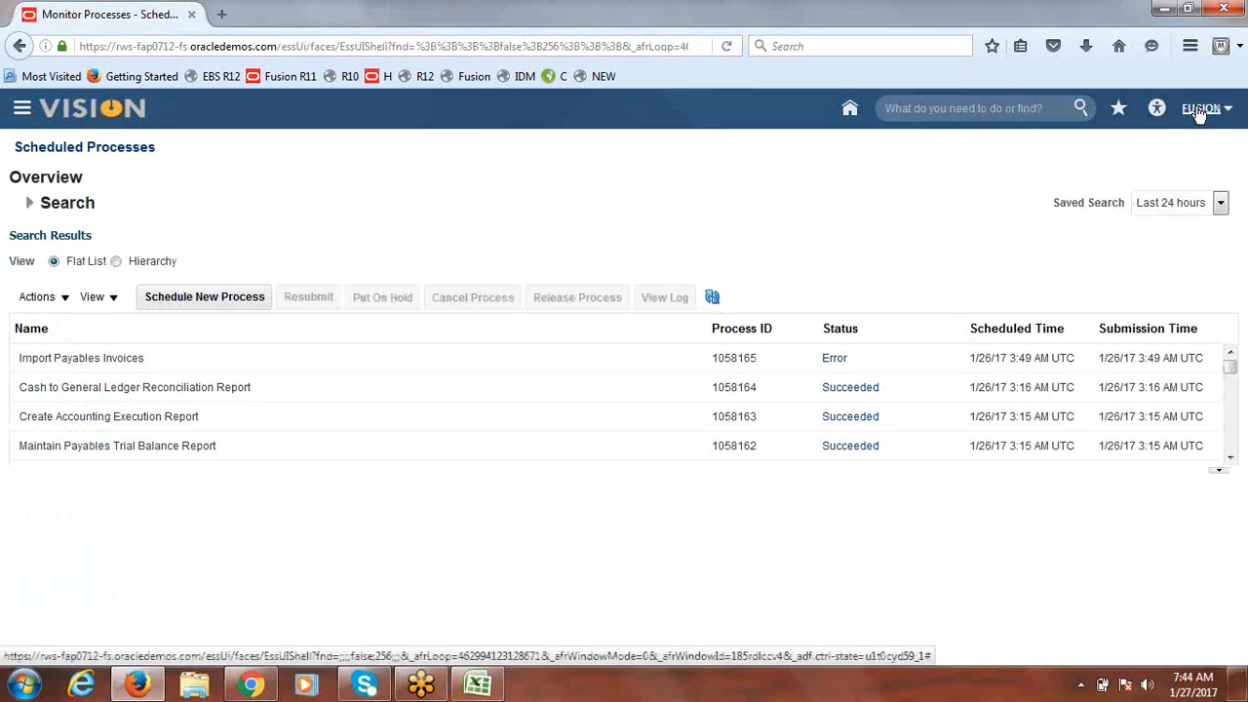
left_click(1200, 109)
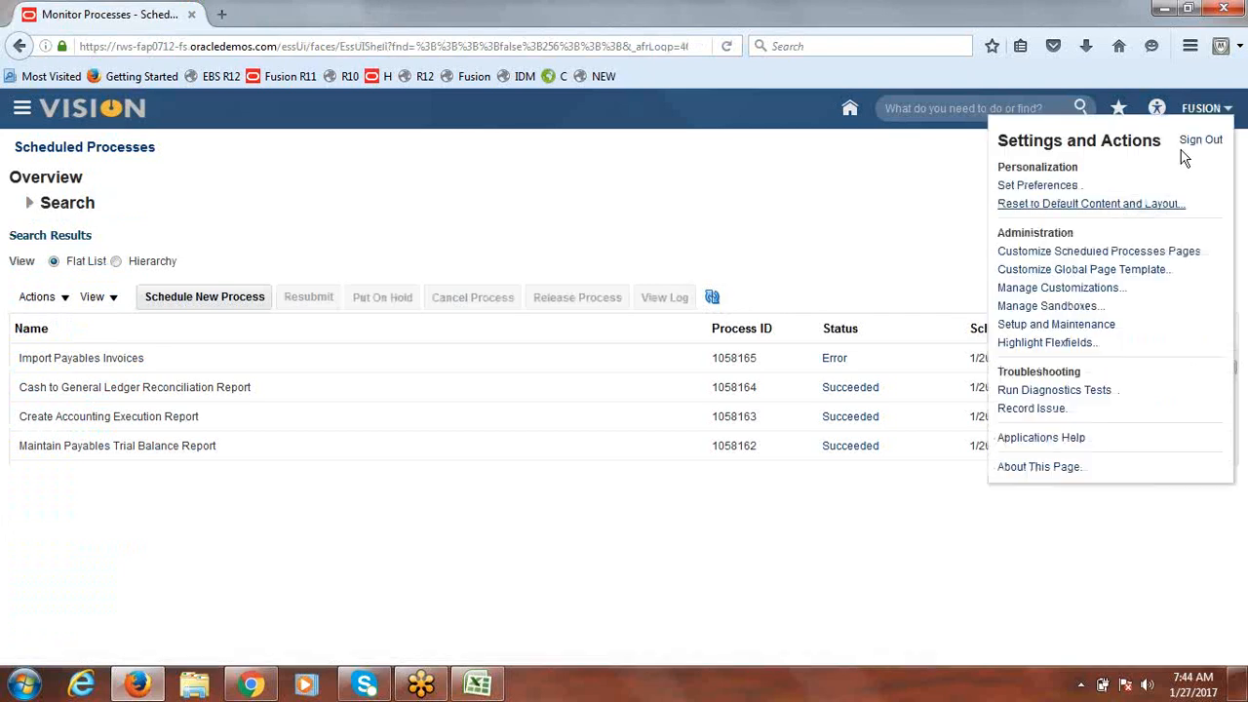
left_click(1070, 327)
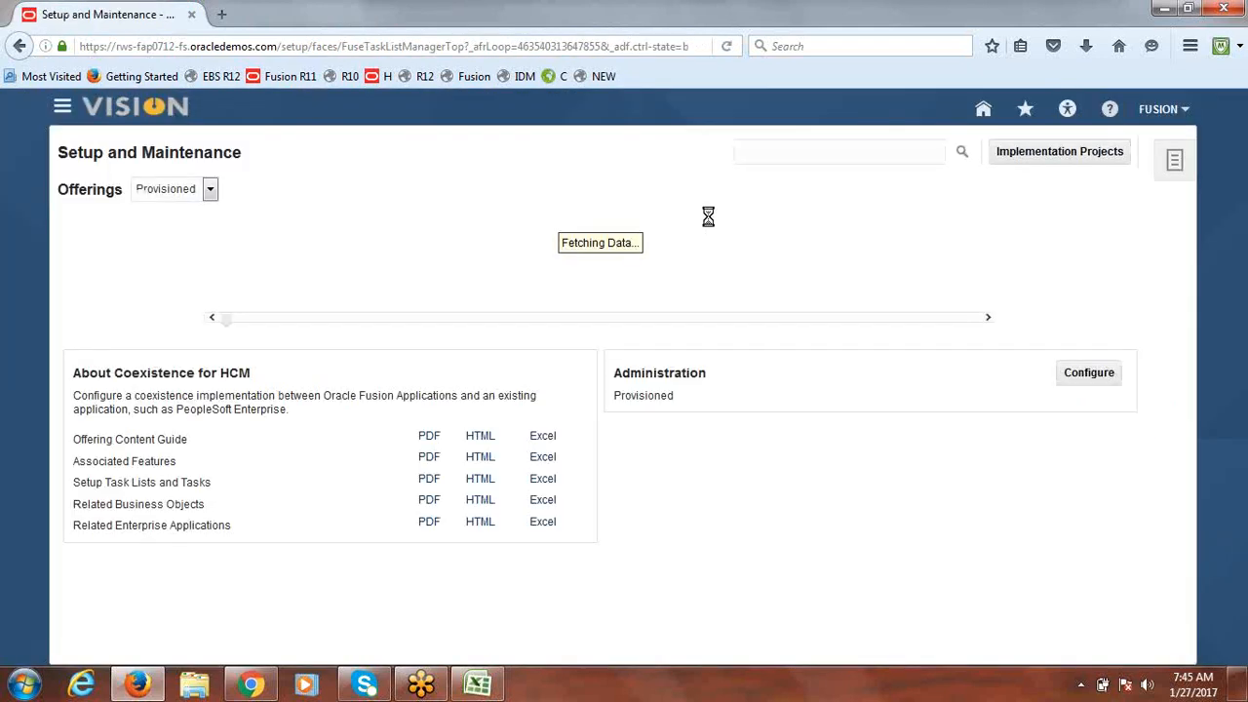
left_click(1028, 156)
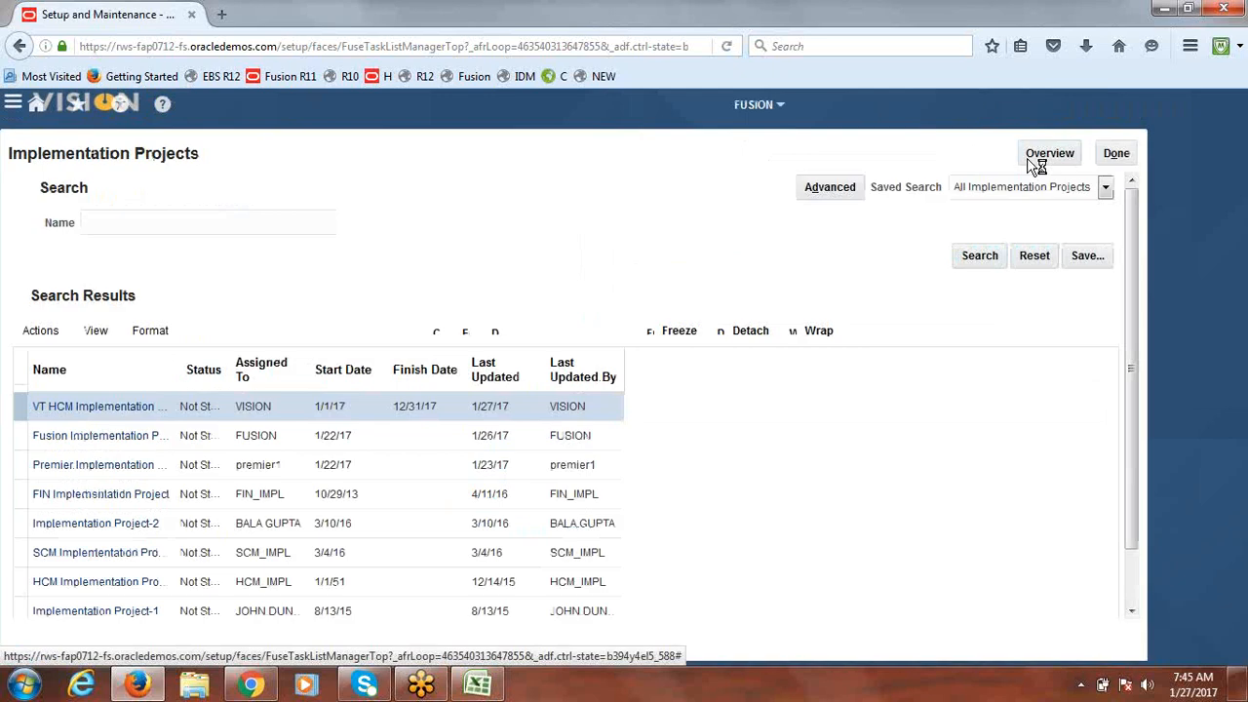
left_click(1107, 153)
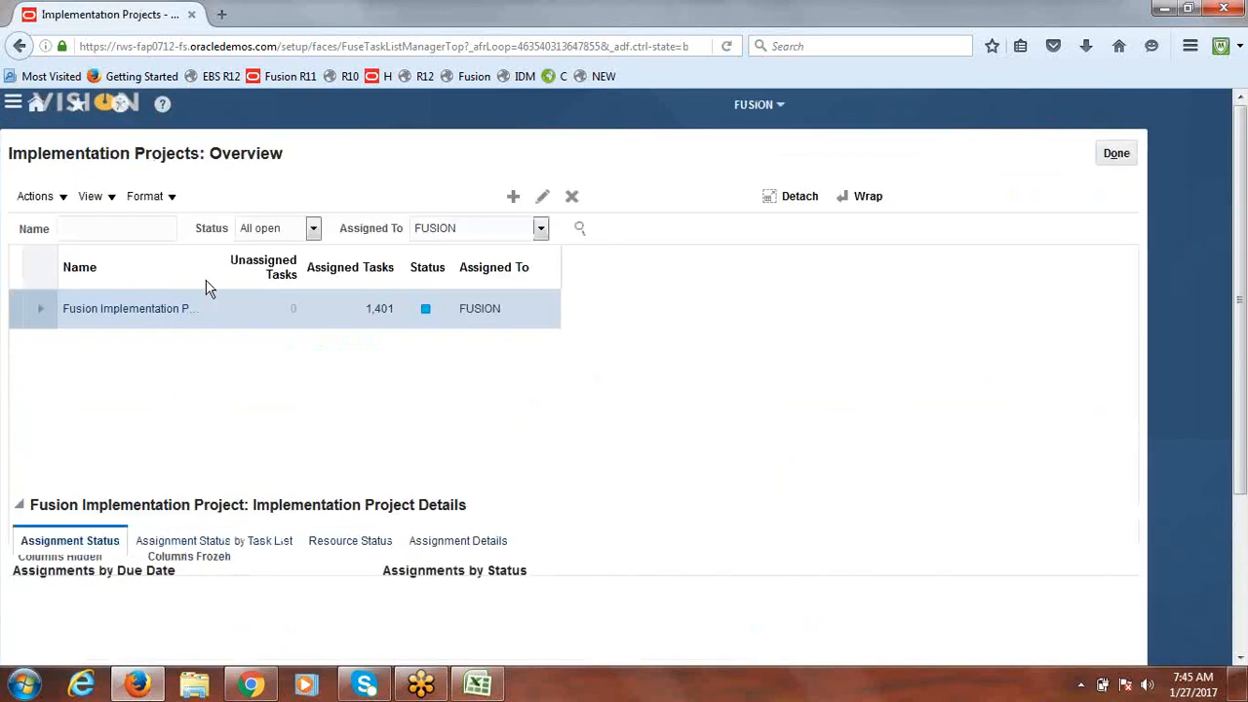
Step: In Fusion Implementation Project, search for Specify Ledger Options and select it under Define Accounting Configurations
left_click(142, 308)
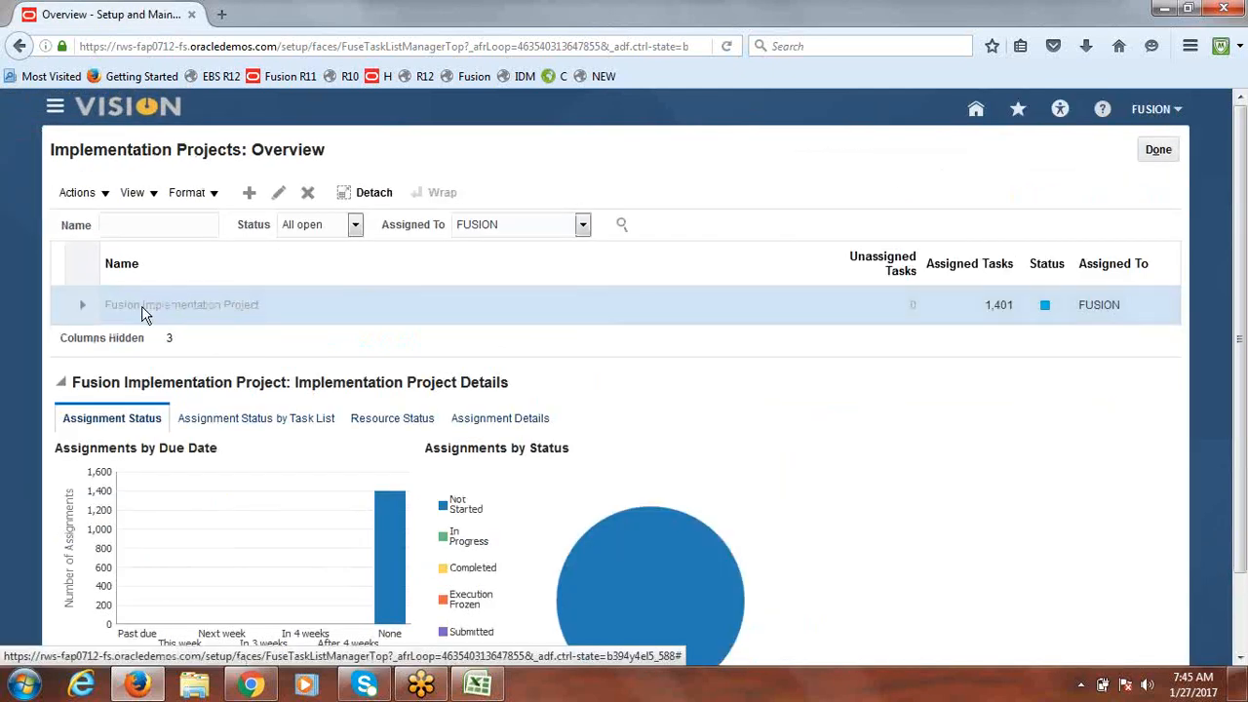
left_click(161, 367)
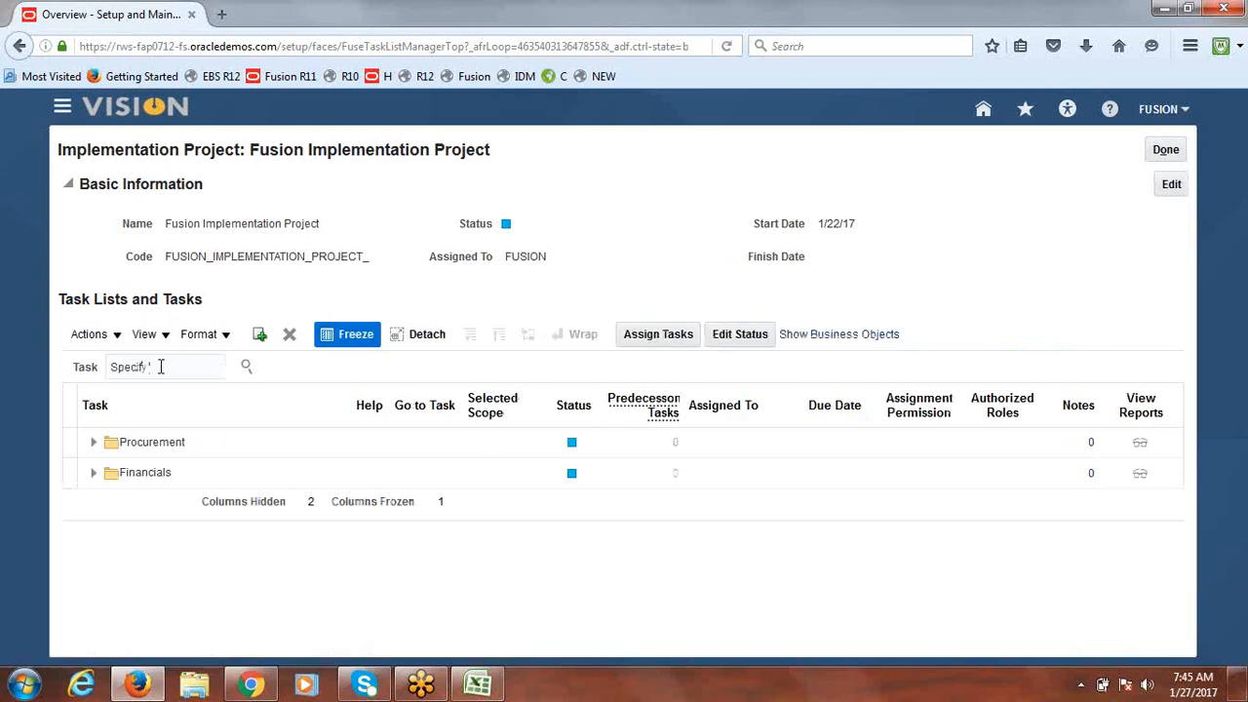
type("Specify Ledger Options")
key("Return")
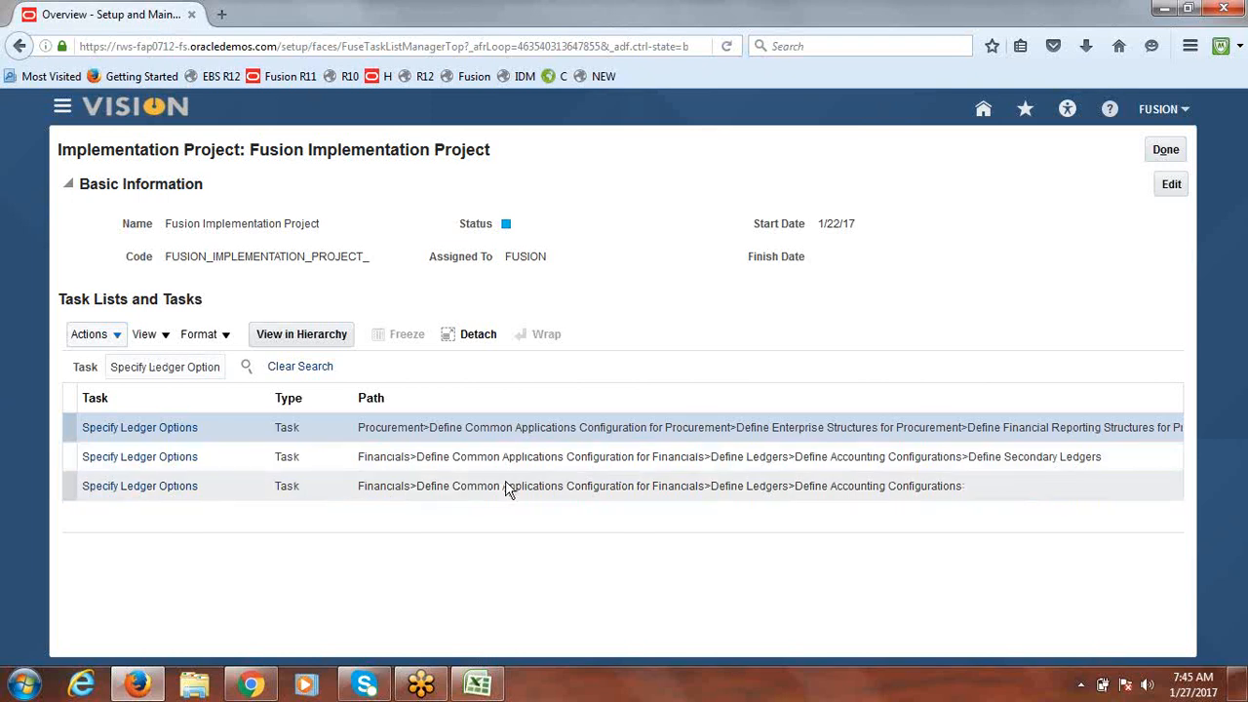
left_click(146, 487)
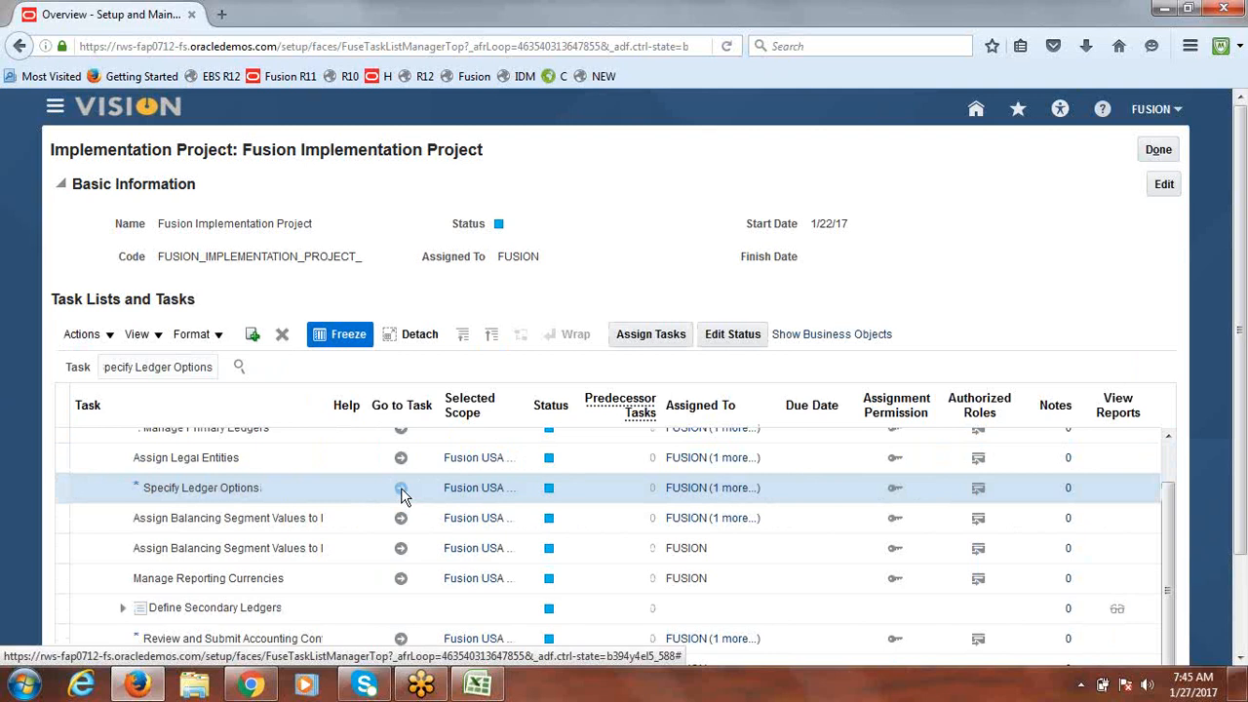
Step: Turn on Enable journal approval for Fusion USA Primary Ledger, accept the warning, and save
left_click(401, 489)
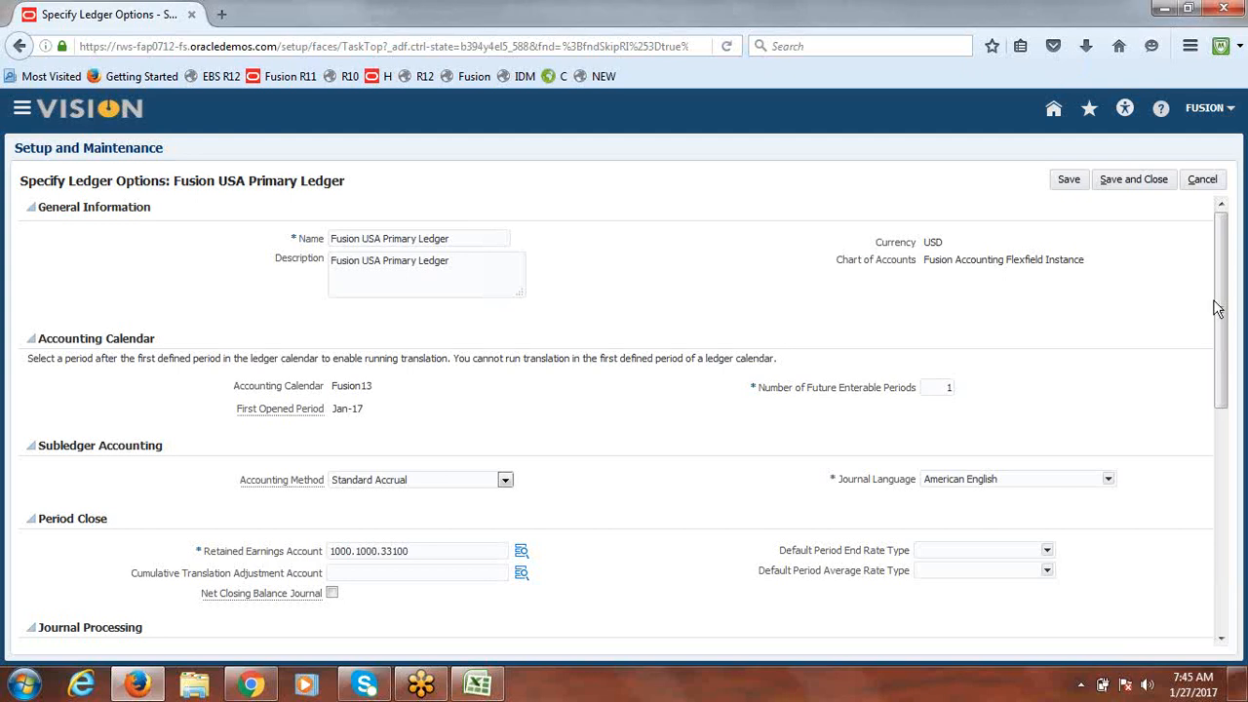
left_click_drag(1227, 242, 1233, 378)
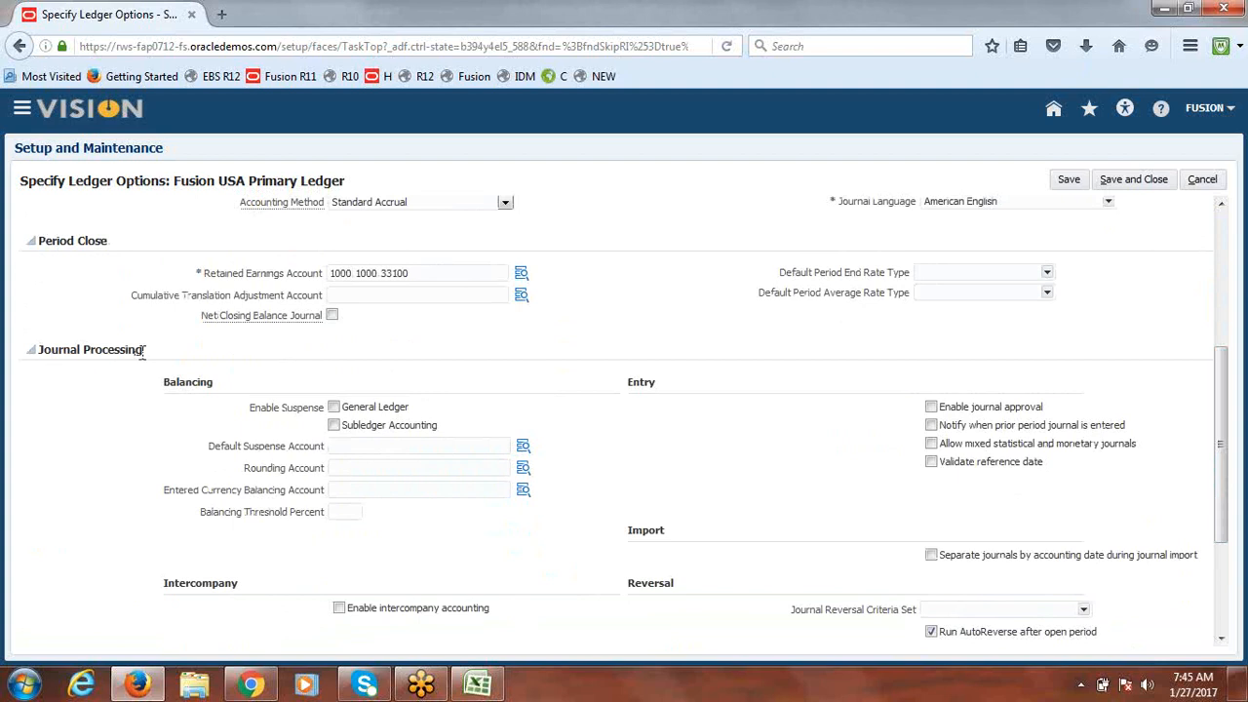
left_click(931, 408)
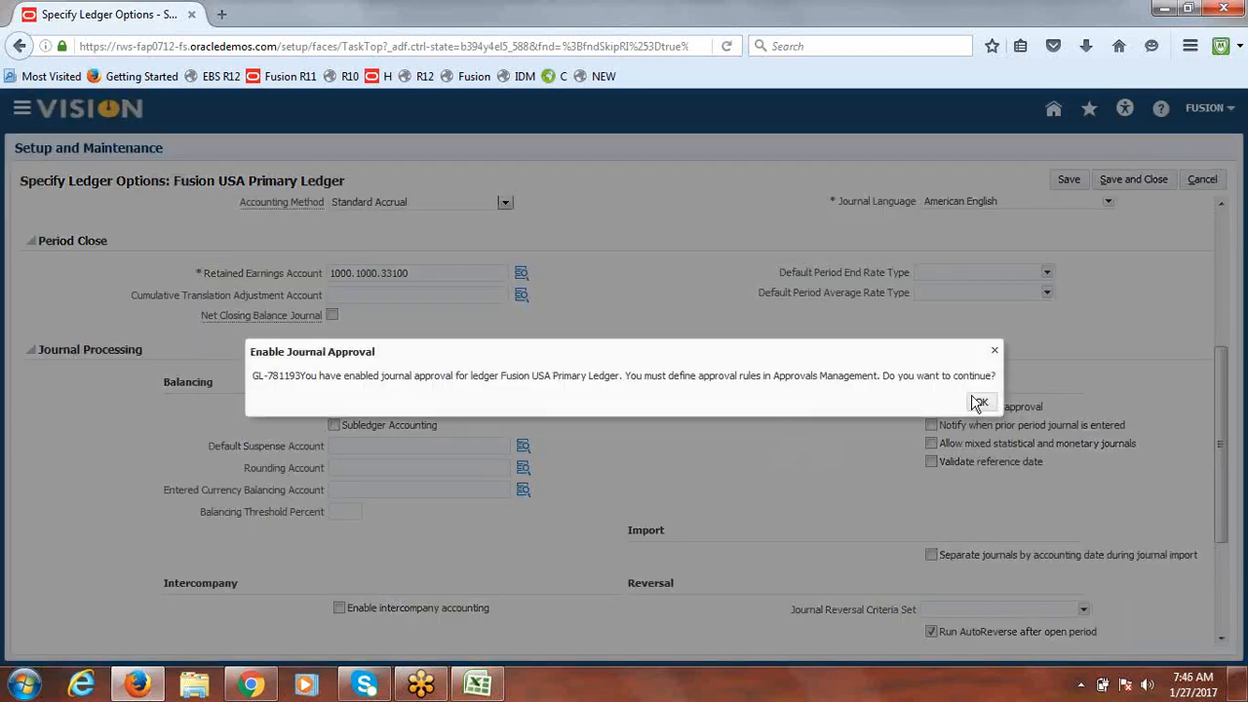
left_click(982, 404)
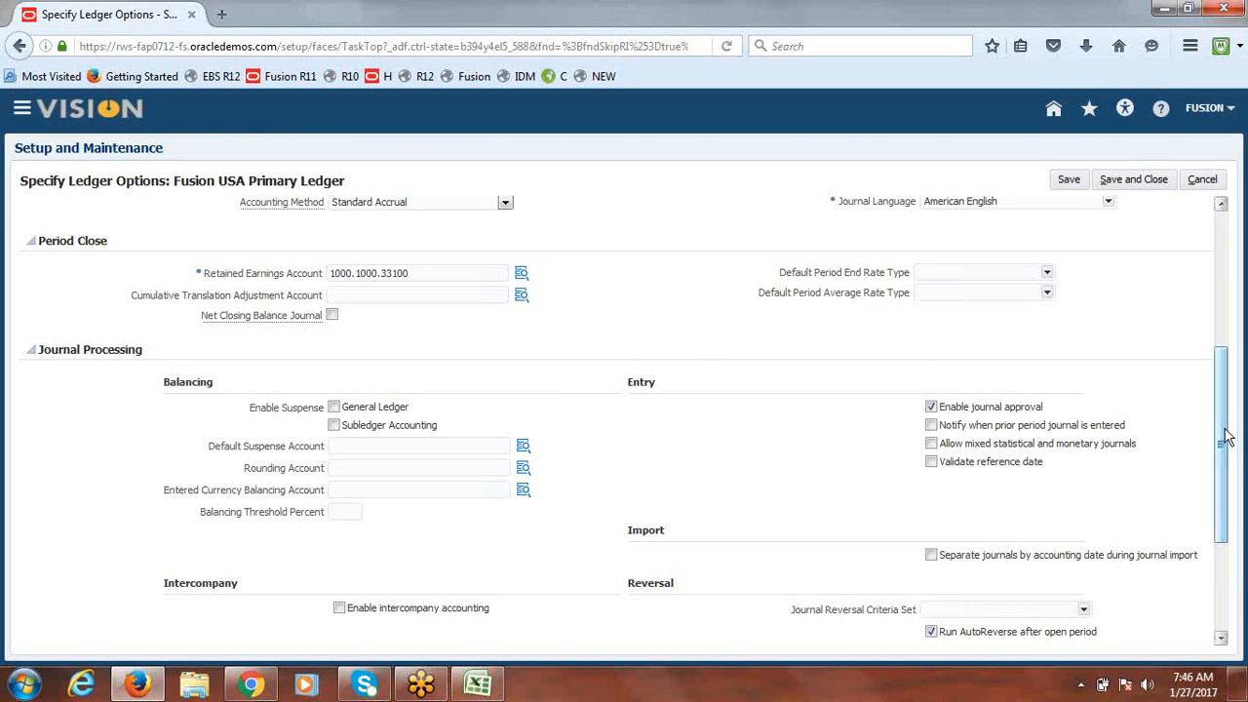
left_click(1155, 175)
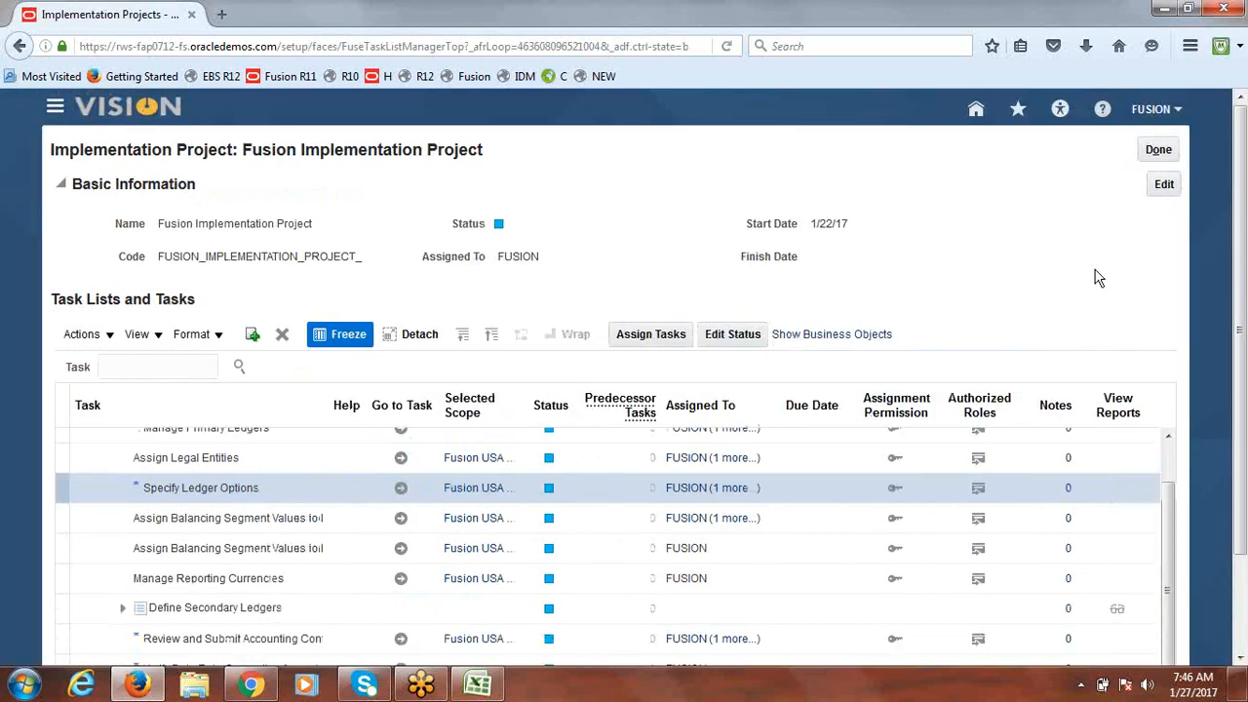
Step: Search the project tasks for 'Journal Sourc' and select Manage Journal Sources
left_click_drag(1173, 579, 1170, 435)
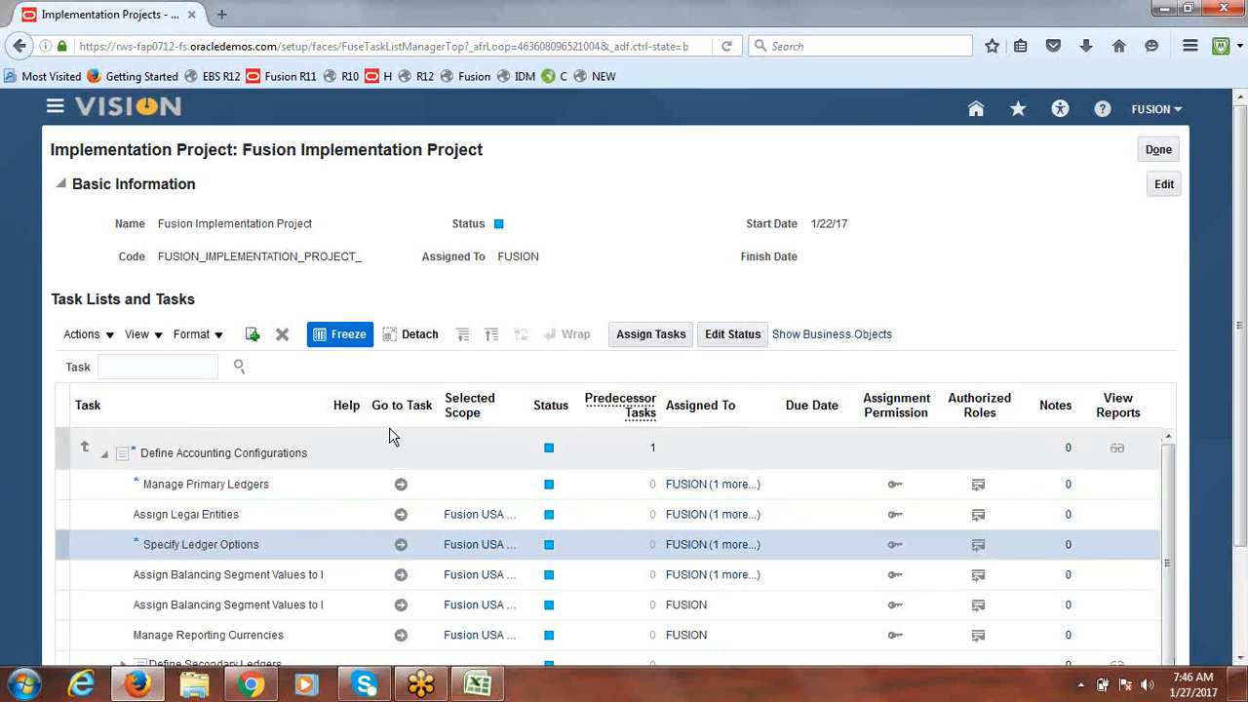
left_click(123, 366)
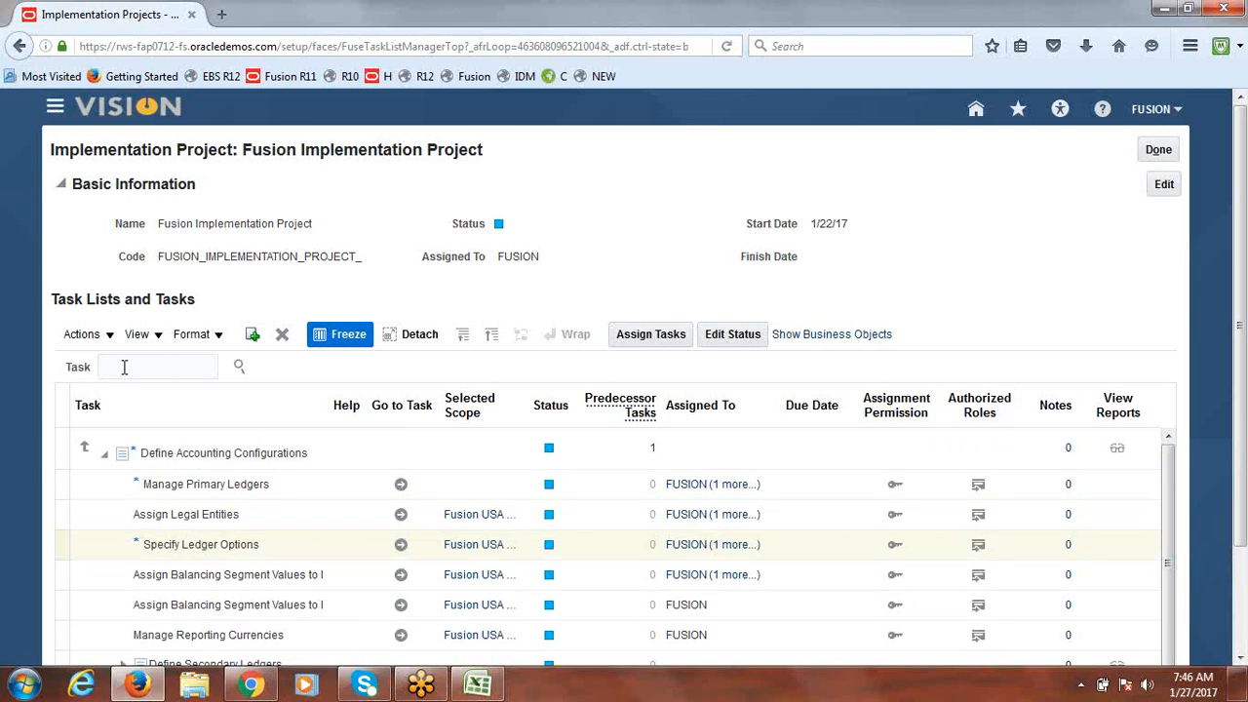
left_click(1158, 152)
type("Journal Sourc")
left_click(239, 367)
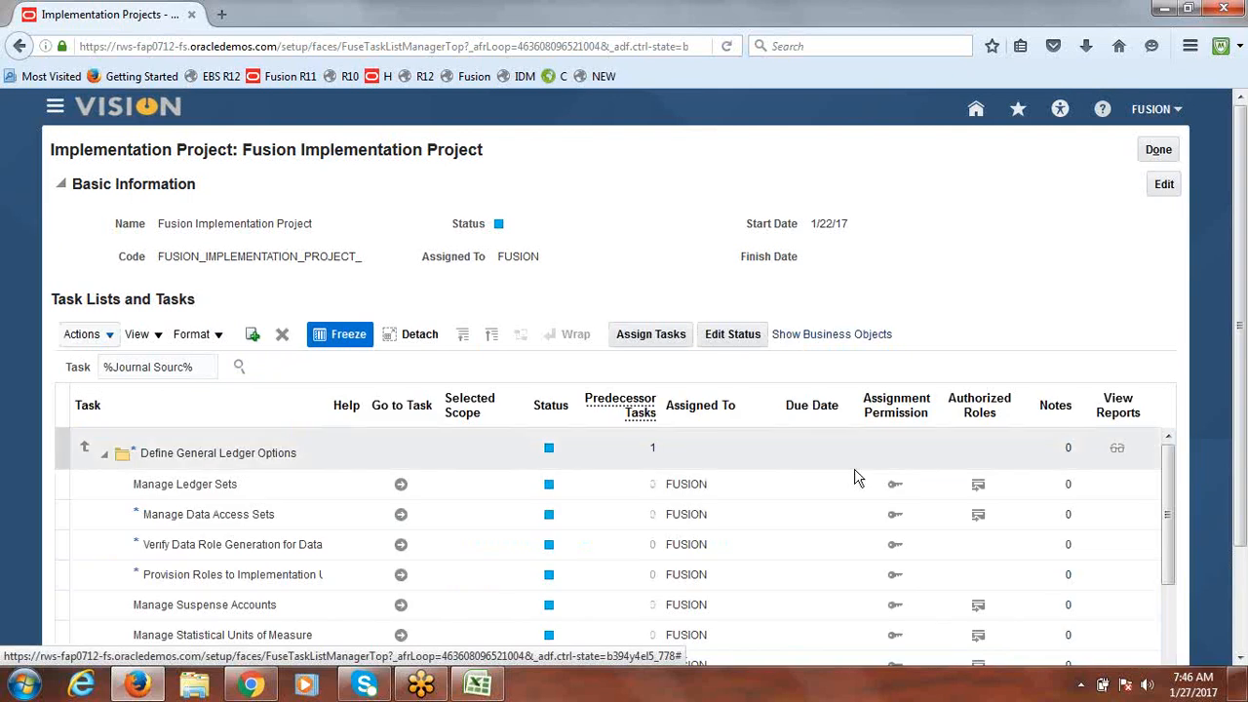
scroll(1240, 361, "down", 1)
scroll(1243, 361, "down", 2)
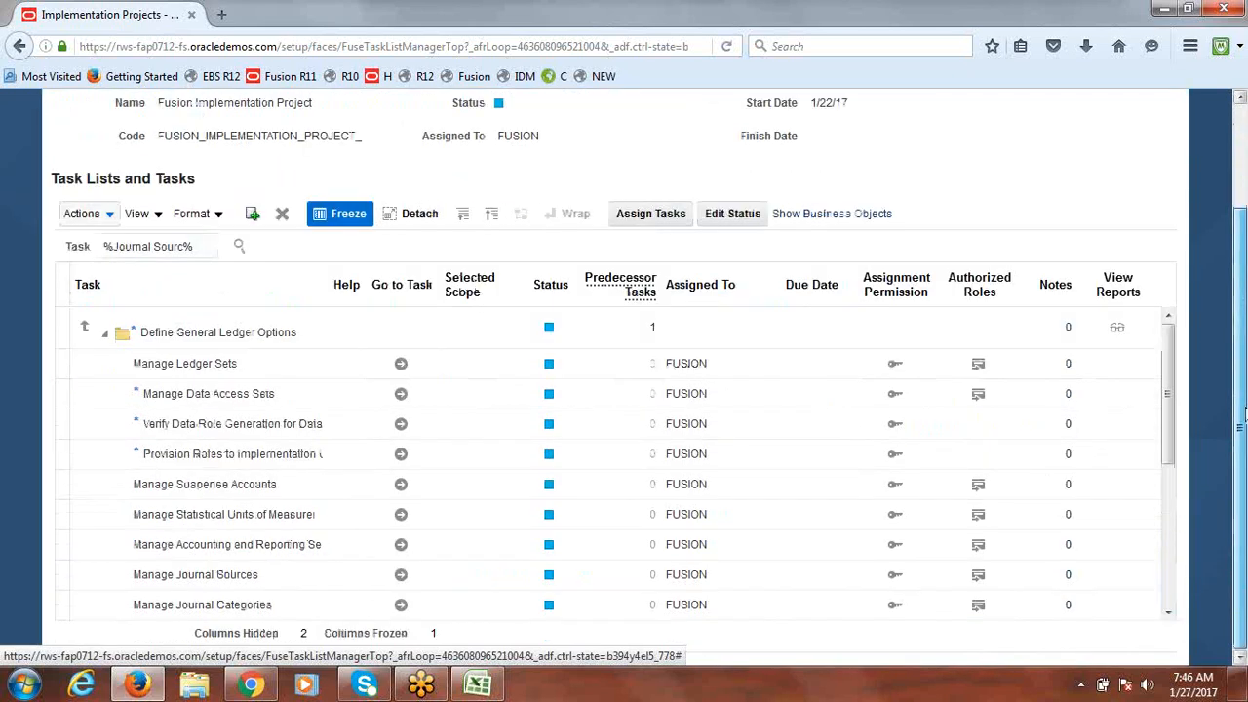
left_click(400, 577)
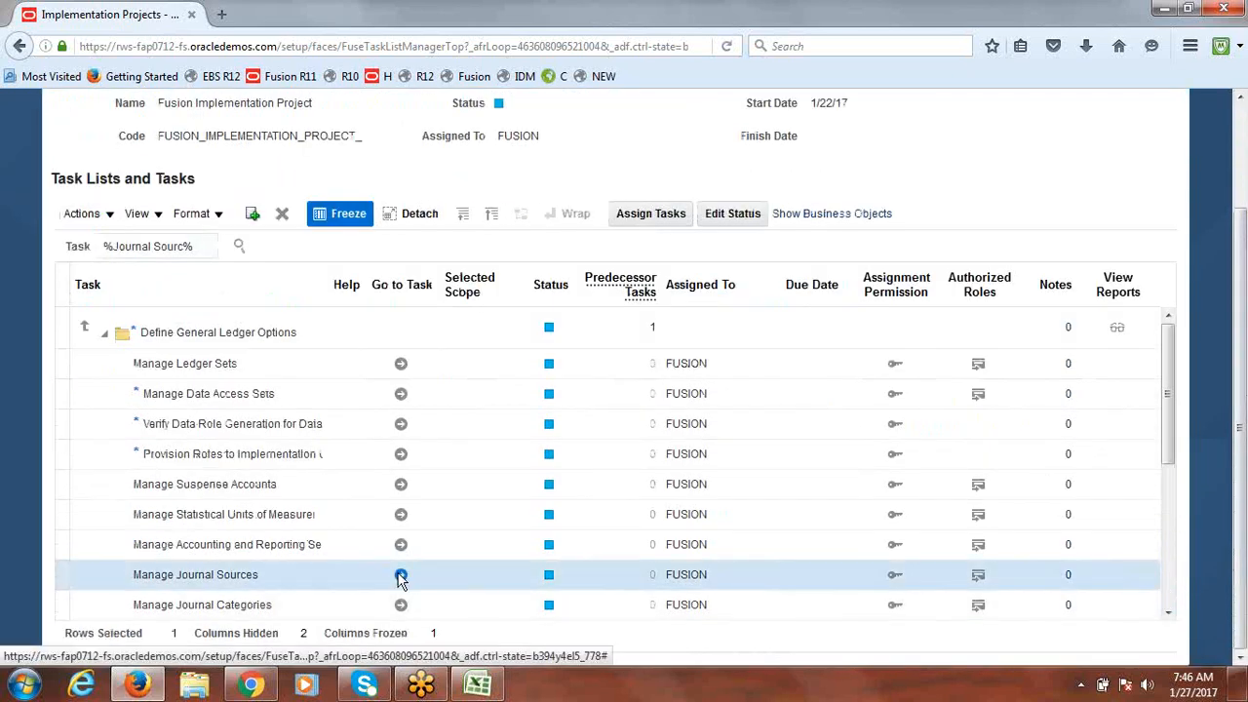
Step: Open Manage Journal Sources and filter the Name column by 'Manual'
left_click(400, 577)
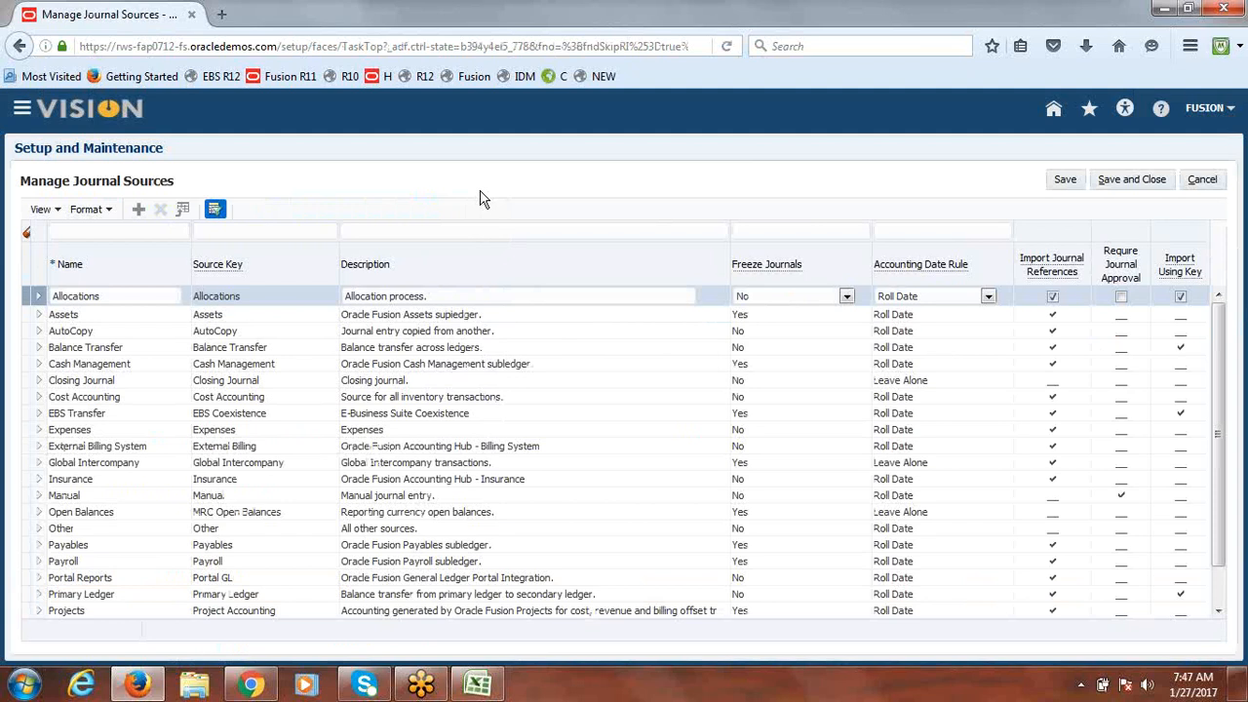
left_click(133, 231)
type("Manual")
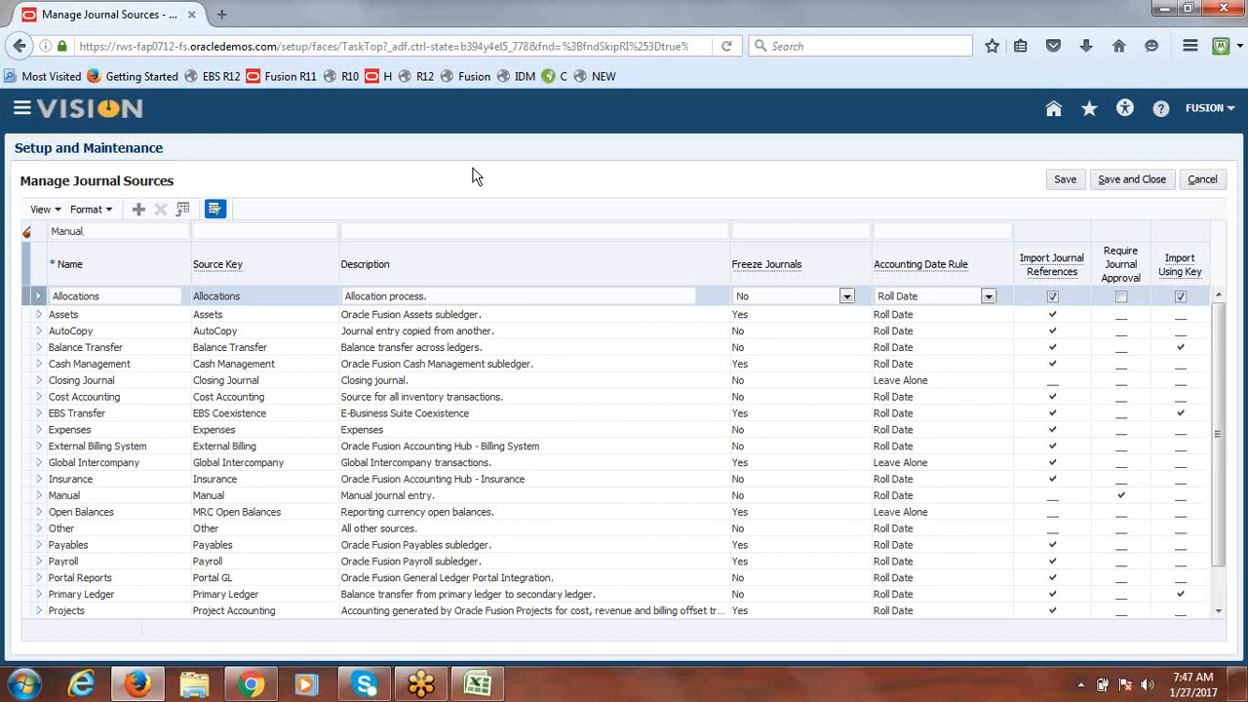
Step: Filter journal sources to Manual, save and close, then return to the class notes workbook
key("Return")
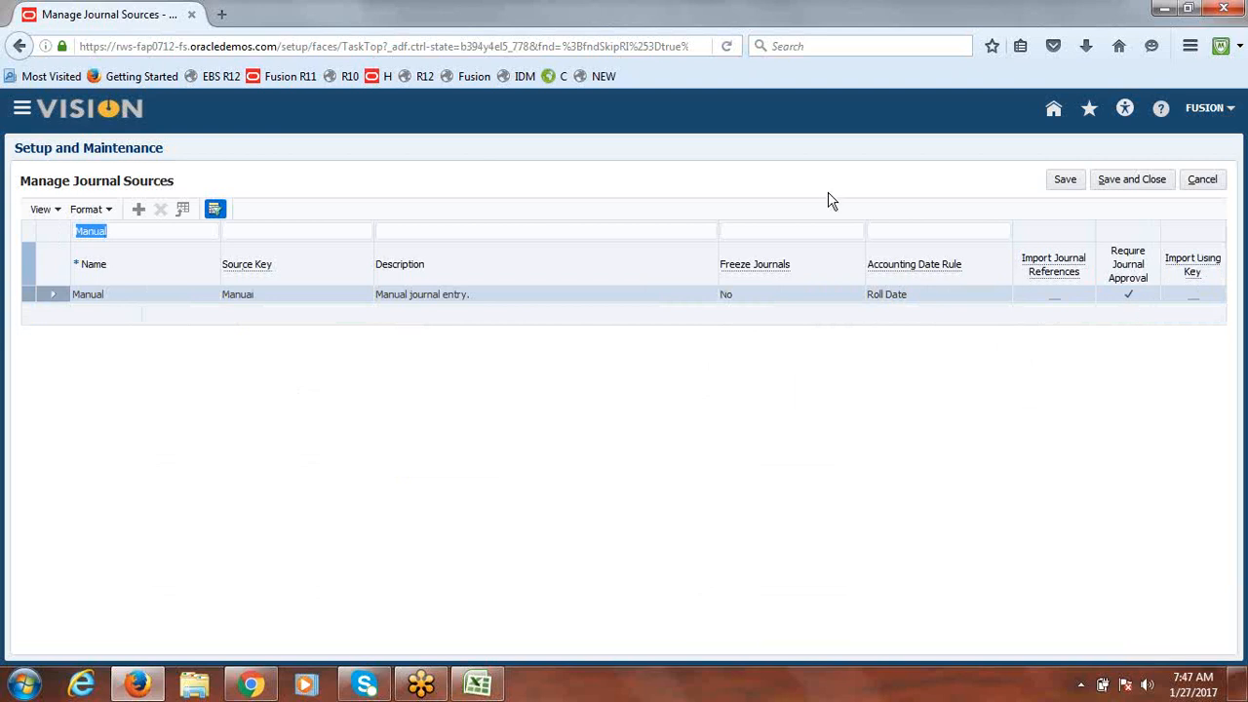
left_click(1136, 185)
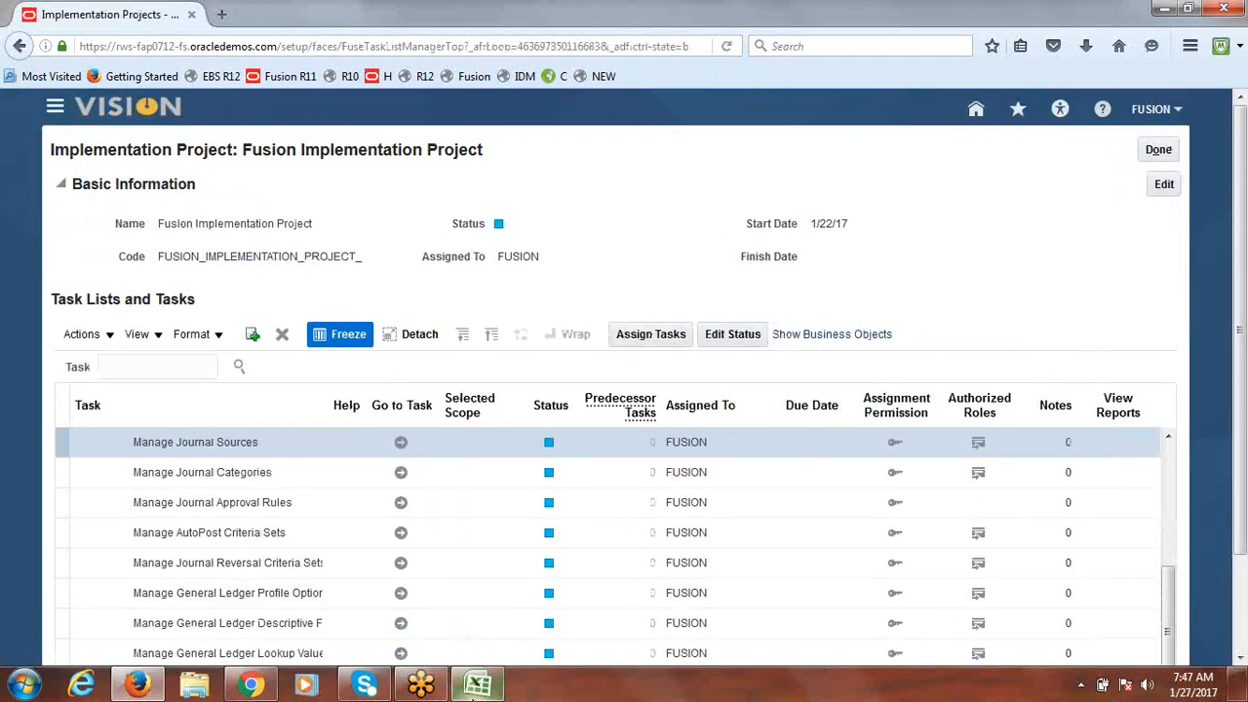
left_click(478, 685)
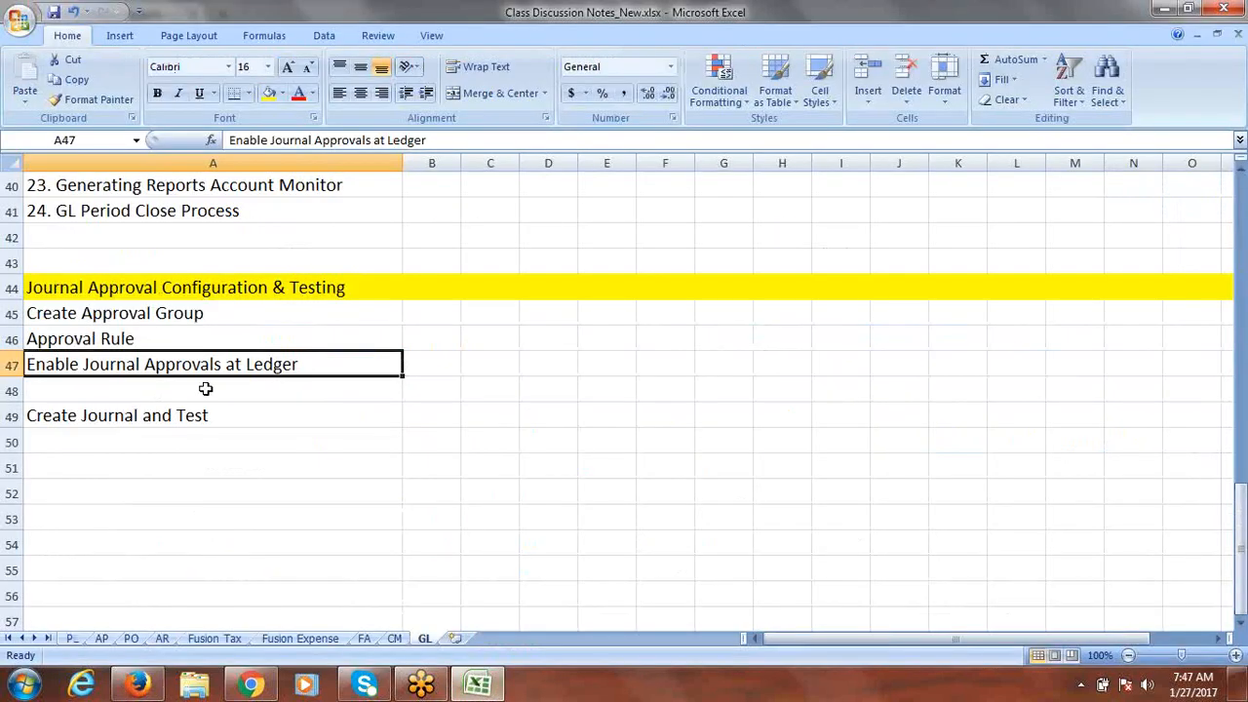
Step: Enter 'Enable Journal Approvals at Source' in cell A48 of the notes
left_click(52, 393)
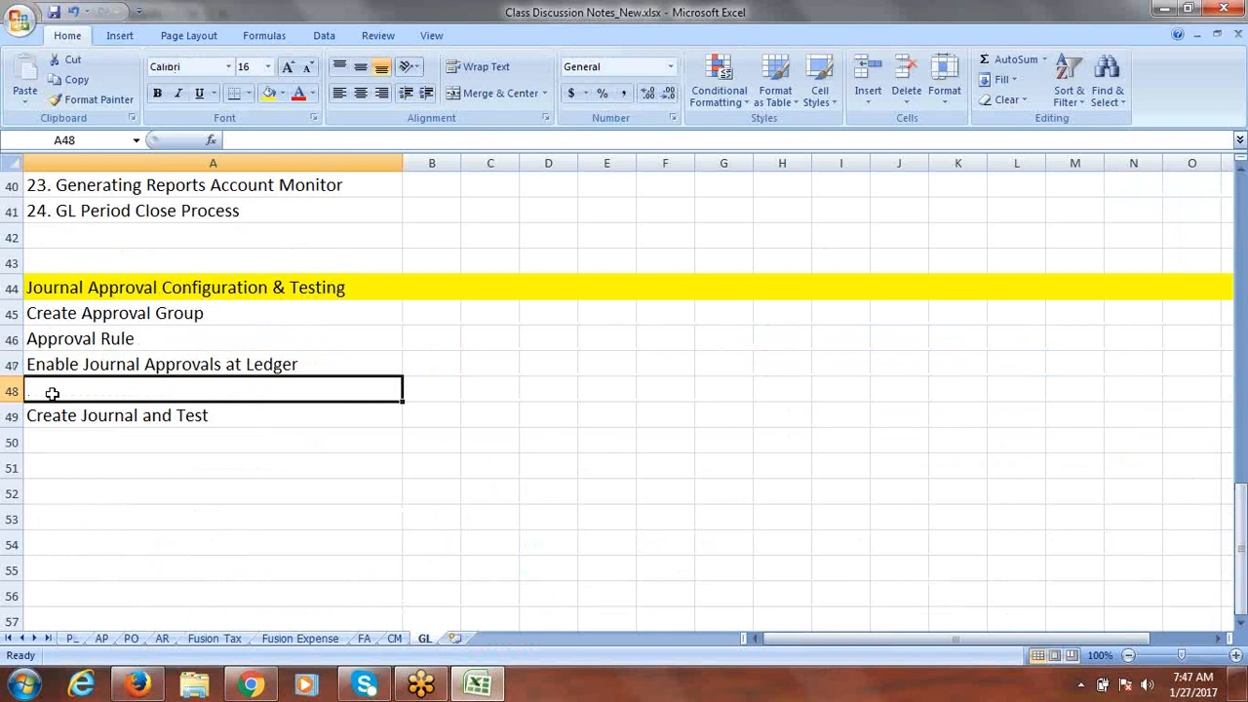
type("Enable ")
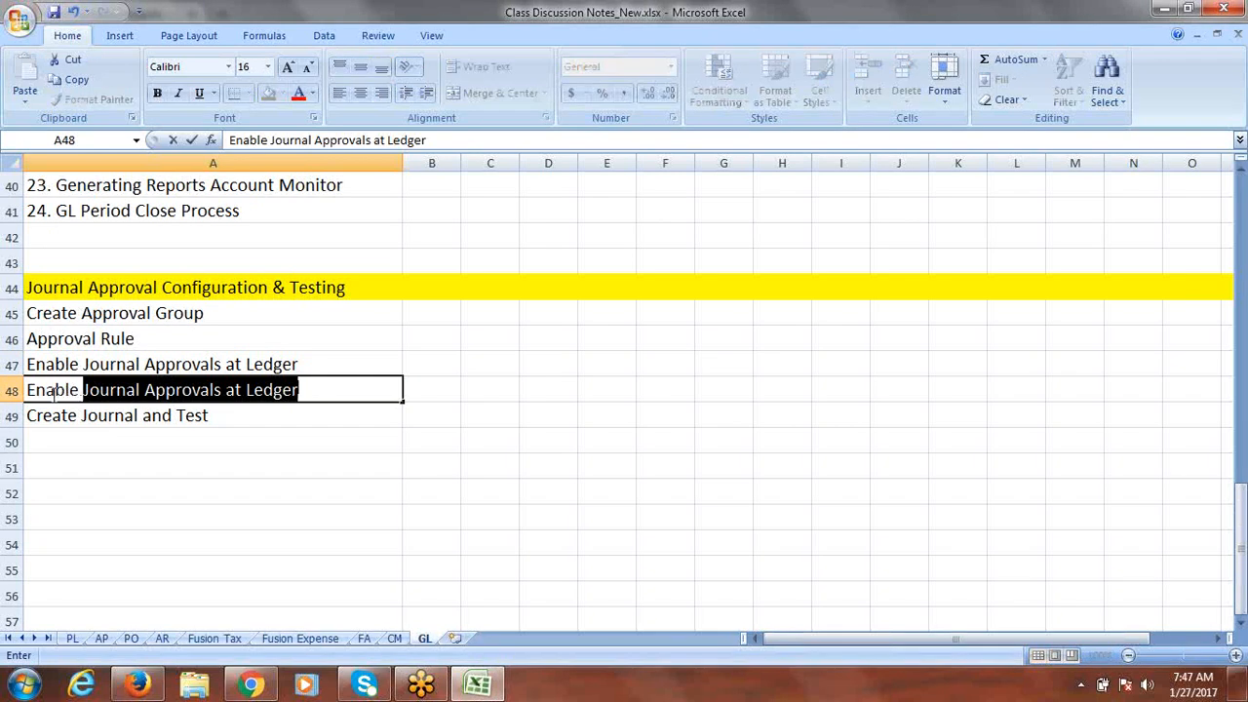
type("J")
left_click(309, 390)
left_click_drag(309, 391, 251, 390)
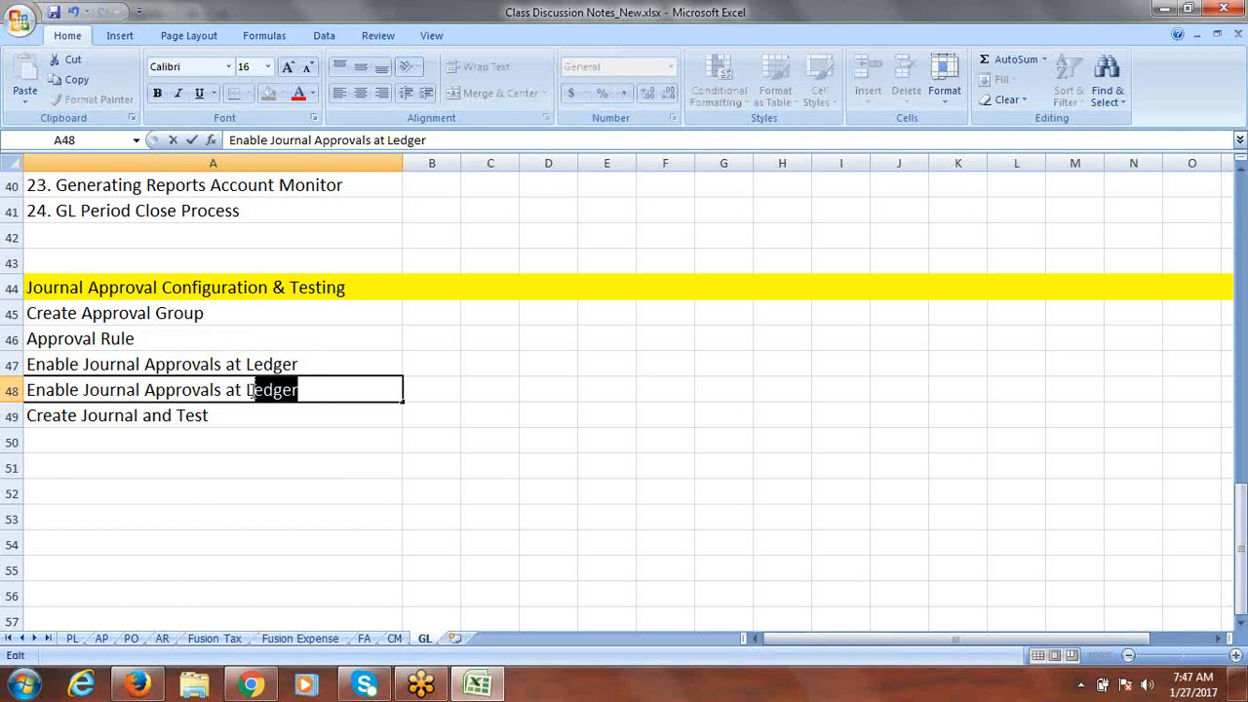
key("BackSpace")
type("Source")
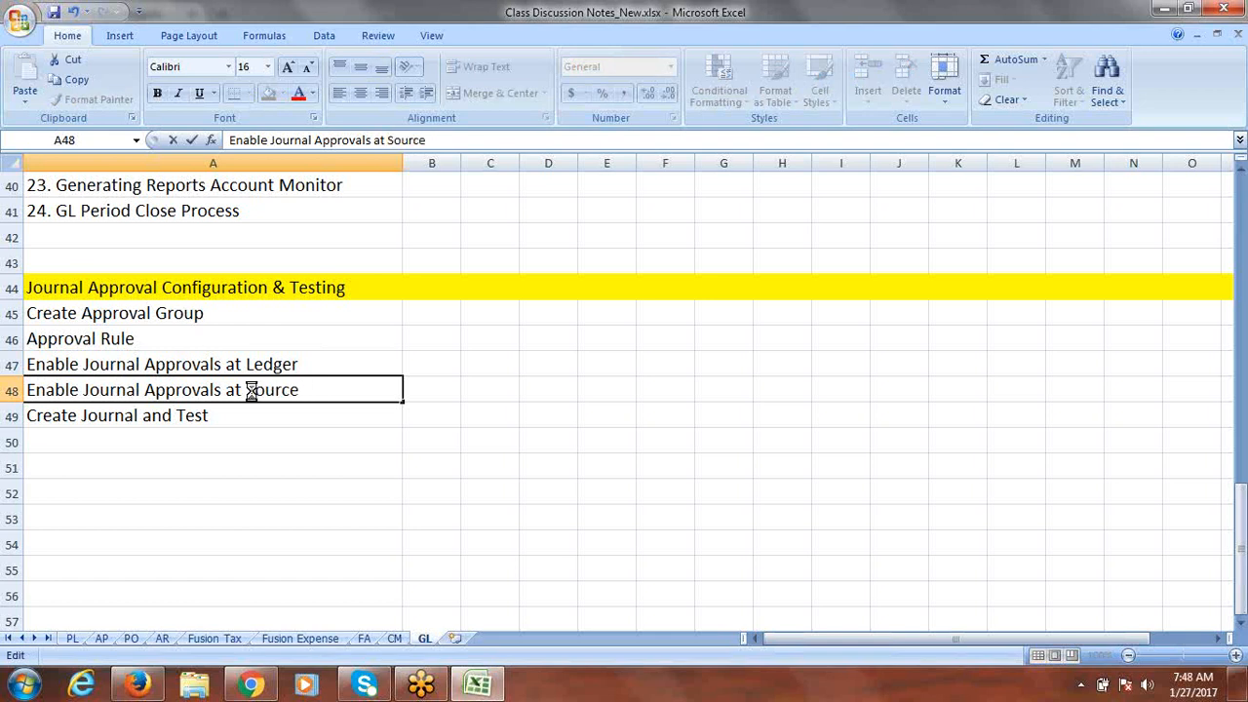
key("ctrl+Return")
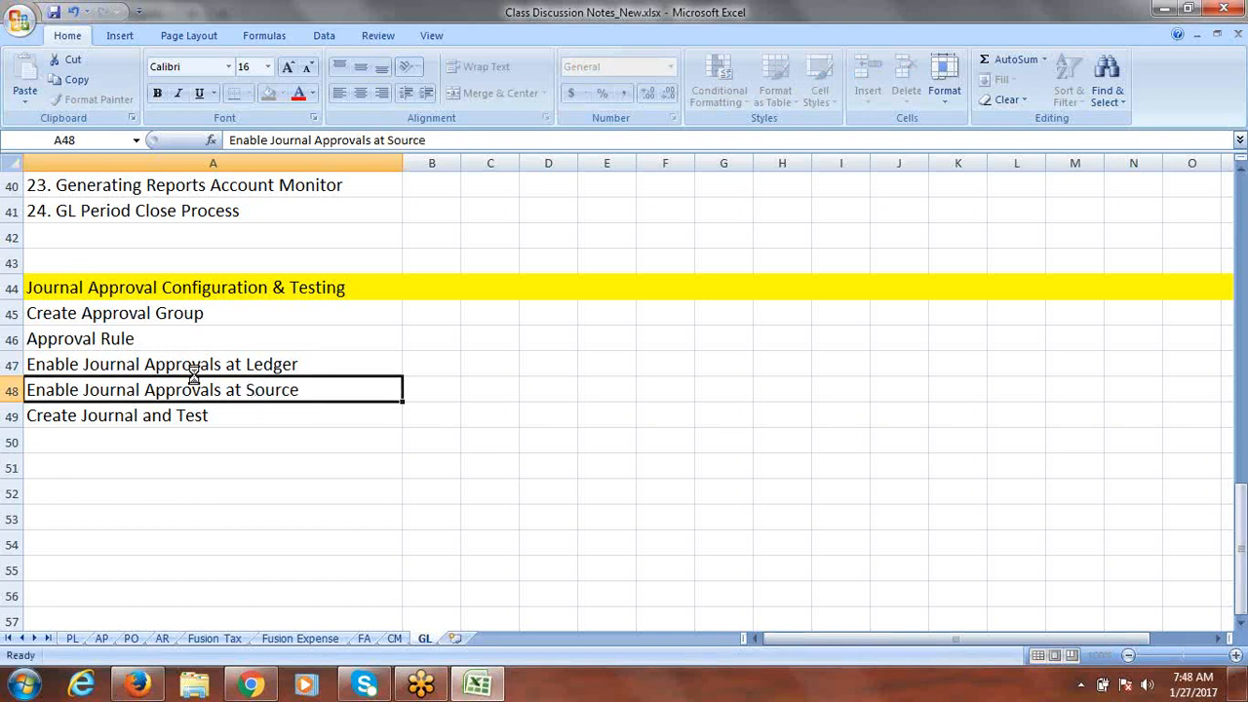
Step: Review the approval steps A45:A48 and save the workbook
left_click(146, 318)
left_click_drag(147, 328, 148, 388)
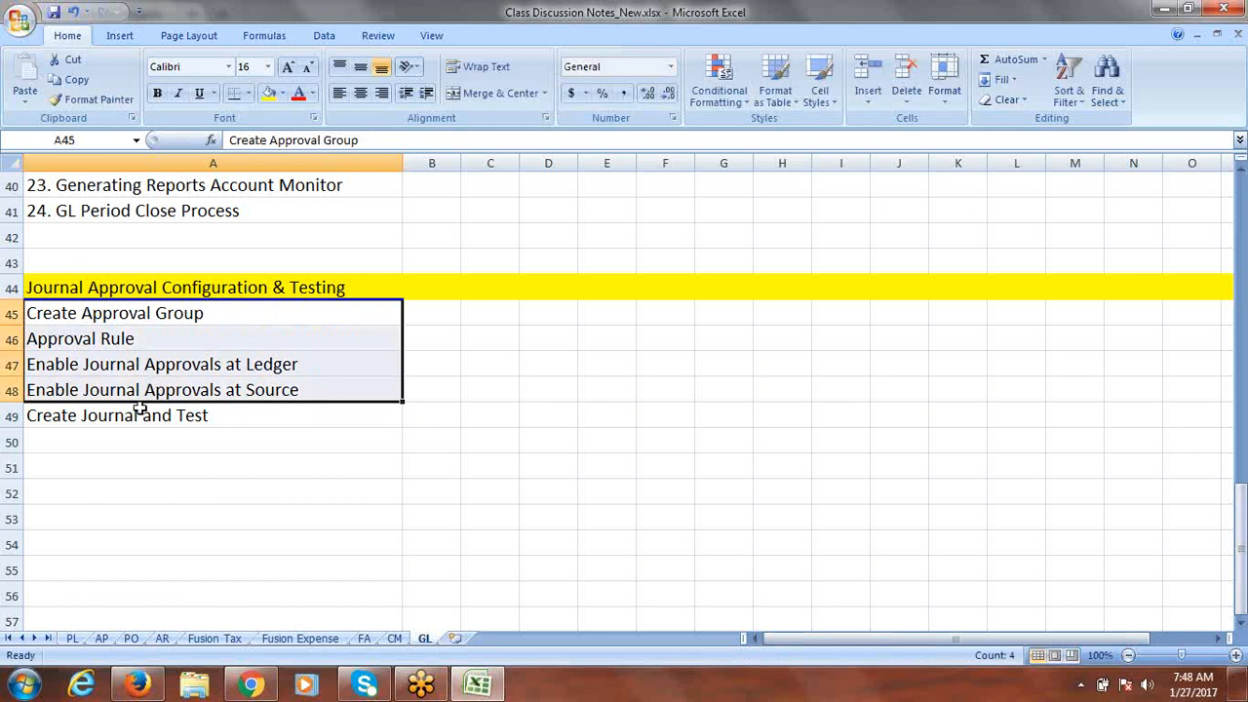
left_click(119, 415)
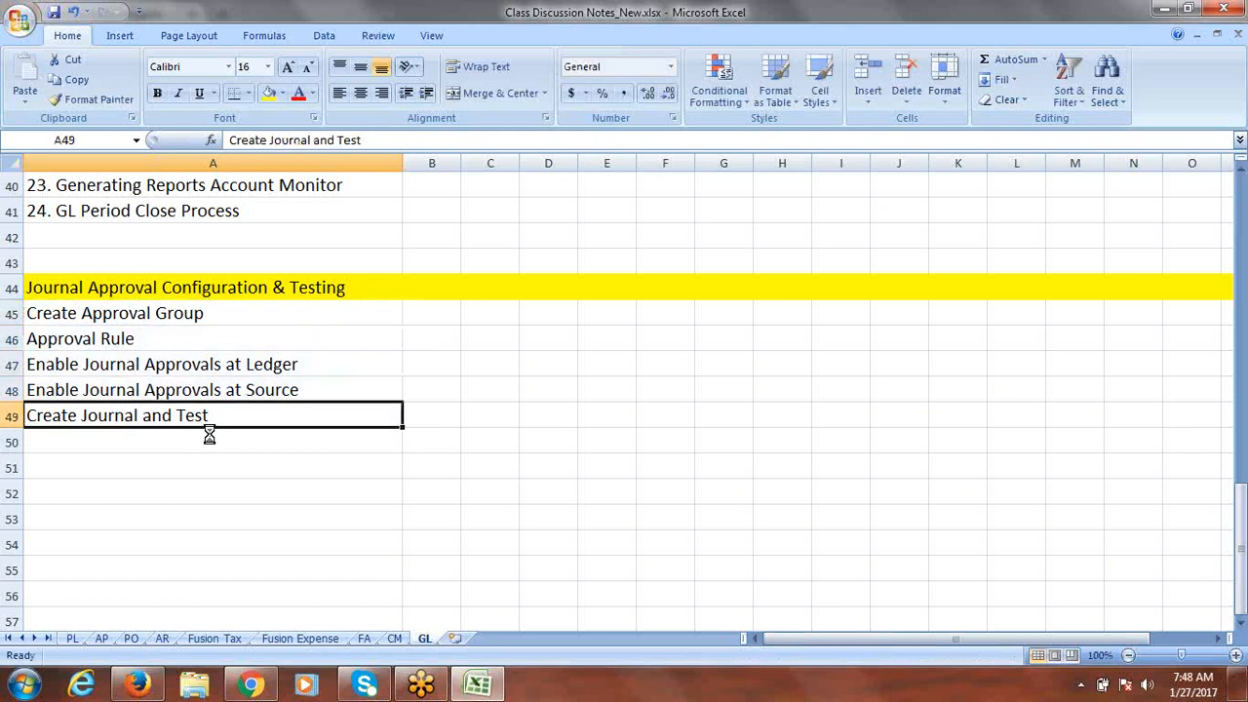
key("ctrl+s")
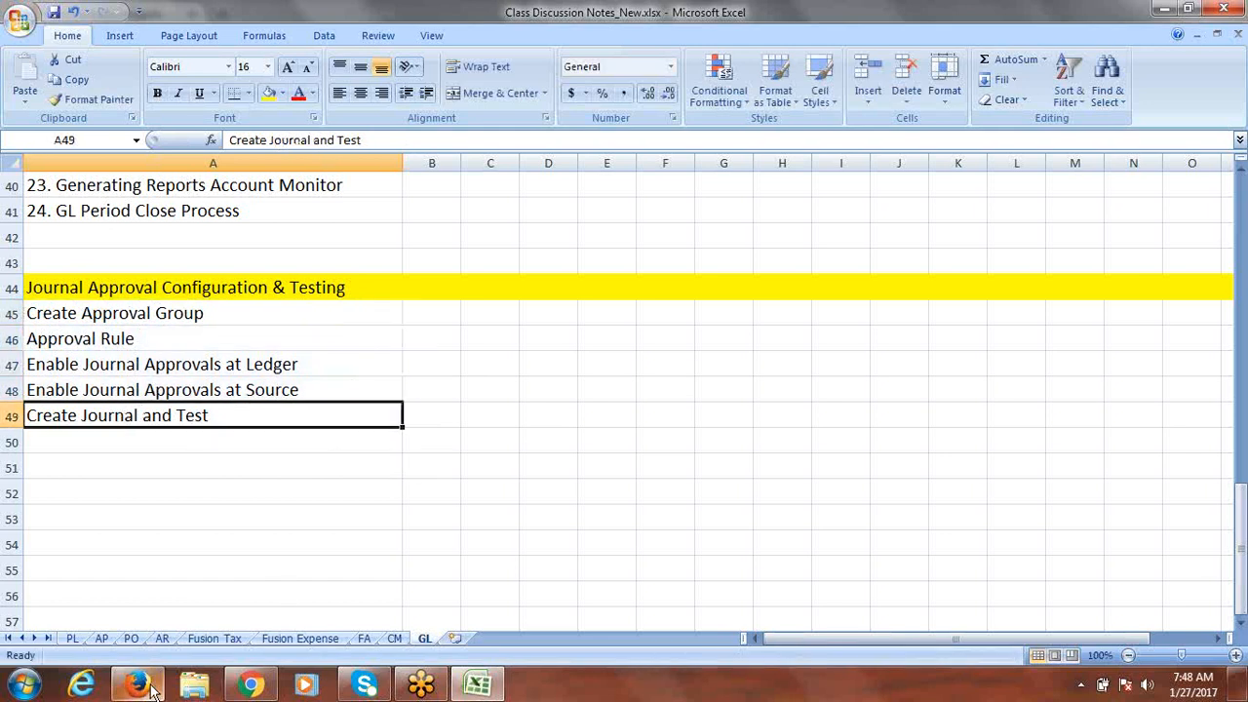
left_click(138, 685)
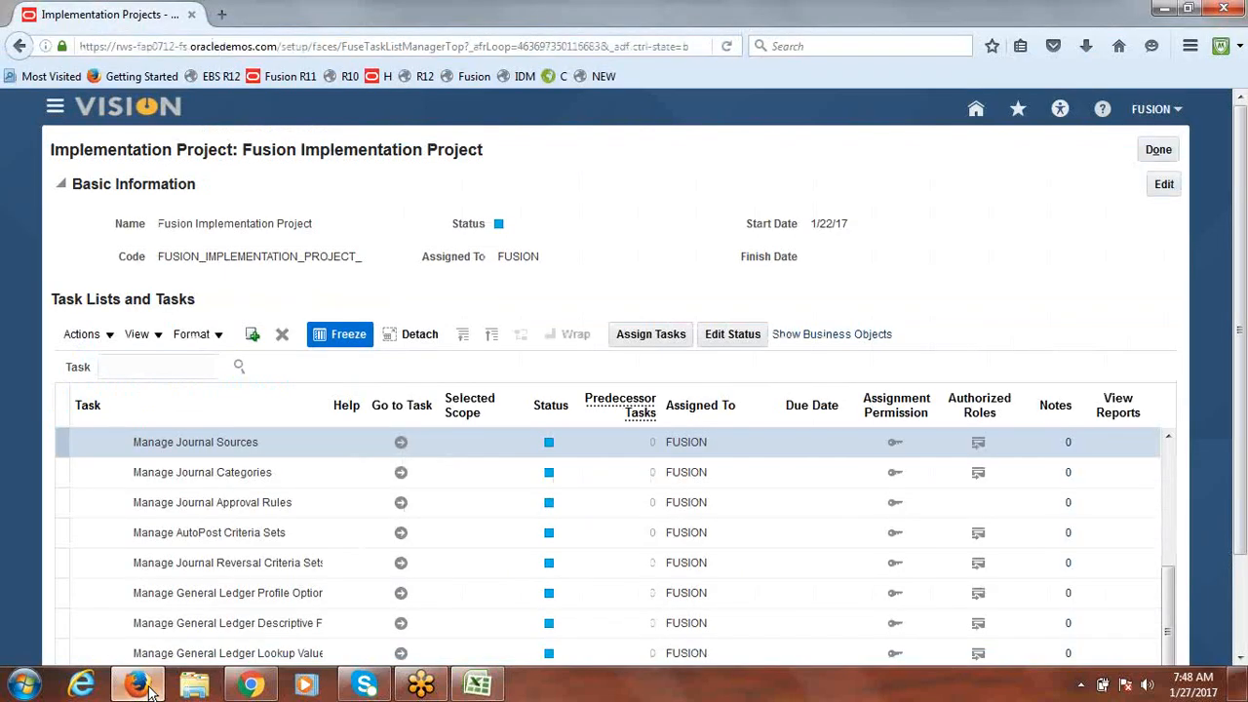
Step: Finish the implementation project and open the Journals work area from the Navigator
left_click(1159, 150)
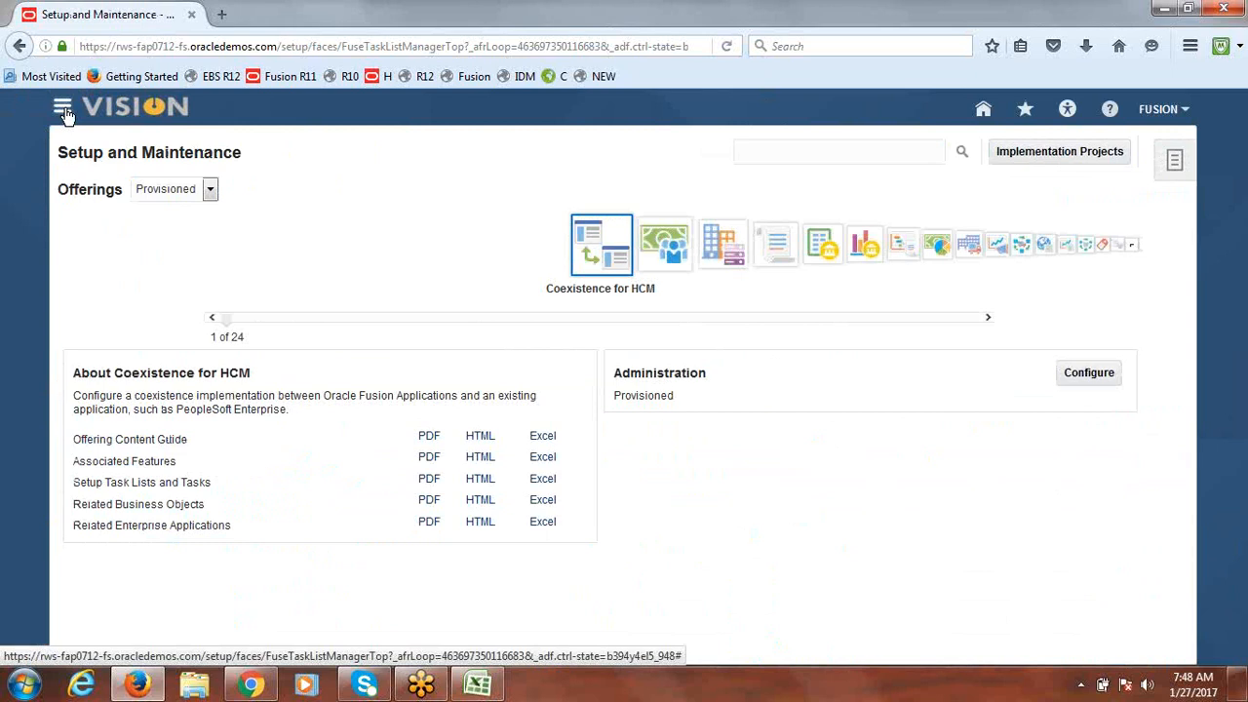
left_click(63, 109)
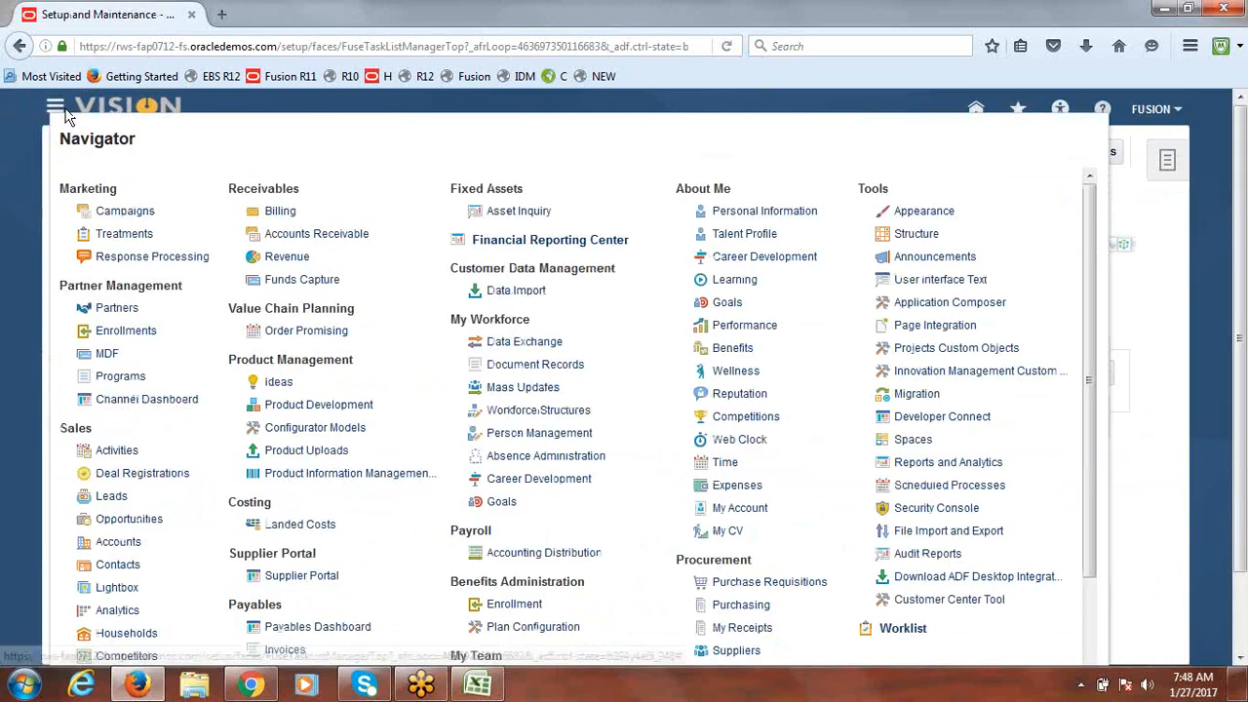
scroll(1089, 402, "down", 3)
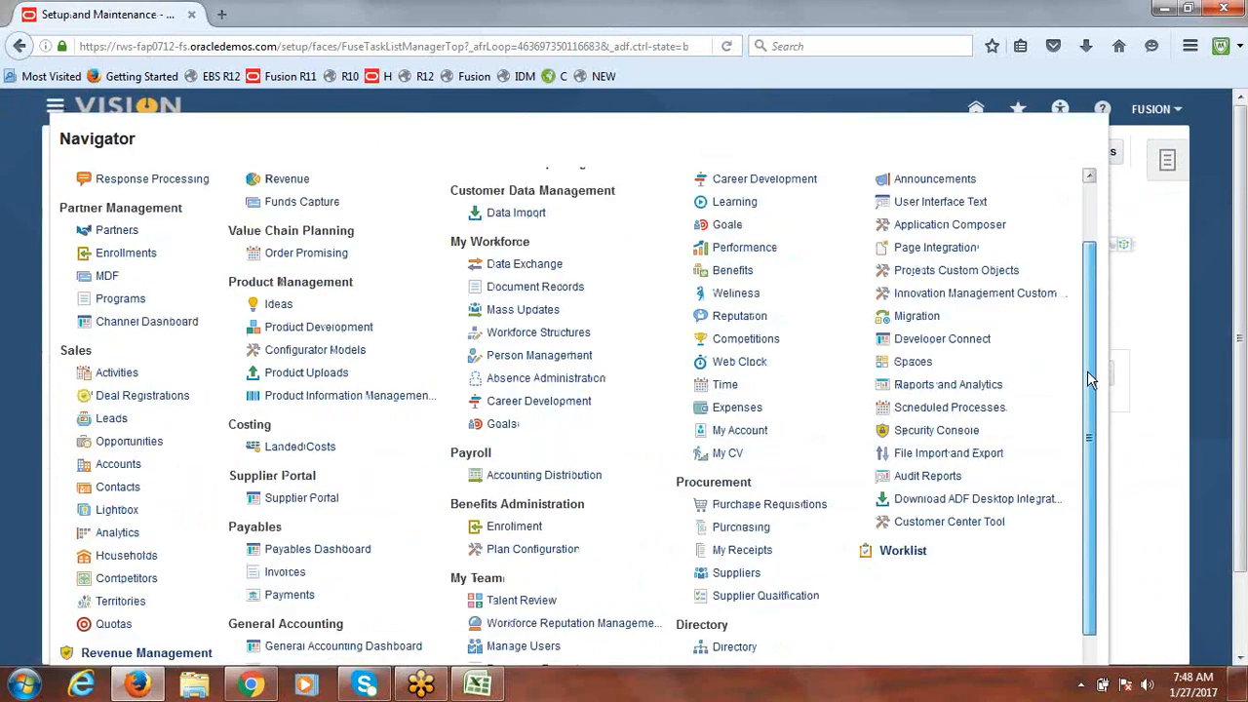
left_click_drag(1088, 402, 1089, 467)
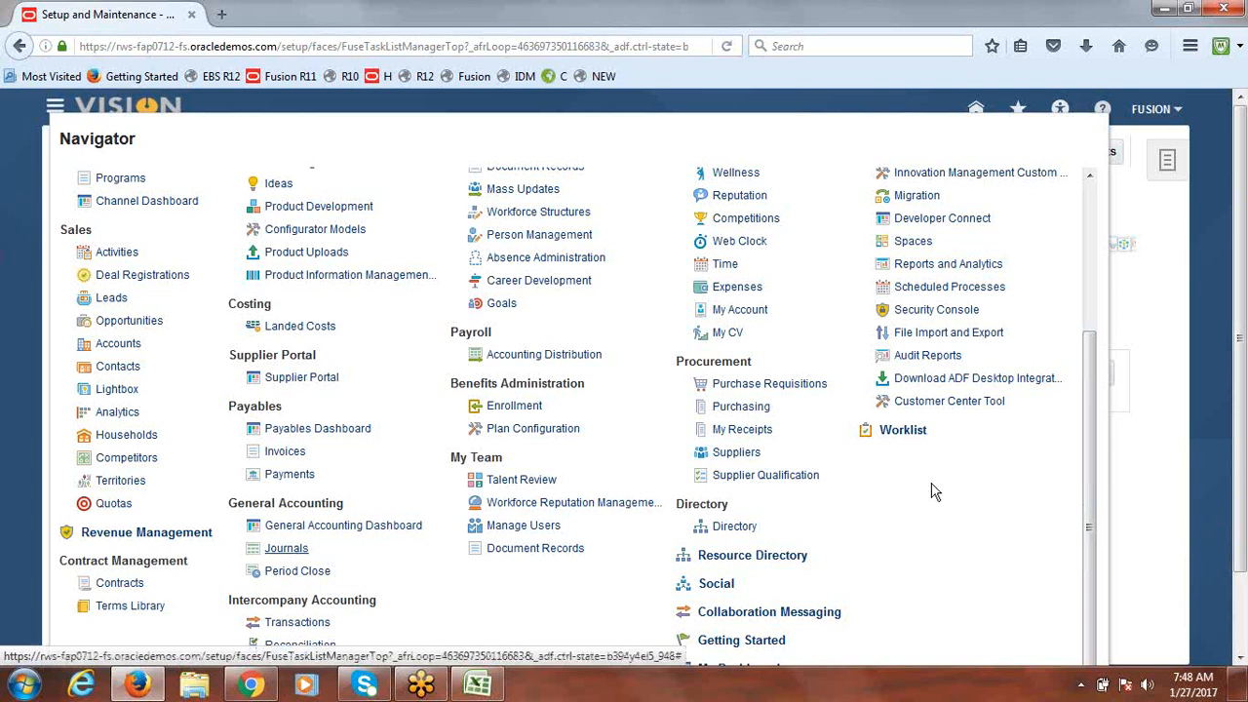
left_click(286, 548)
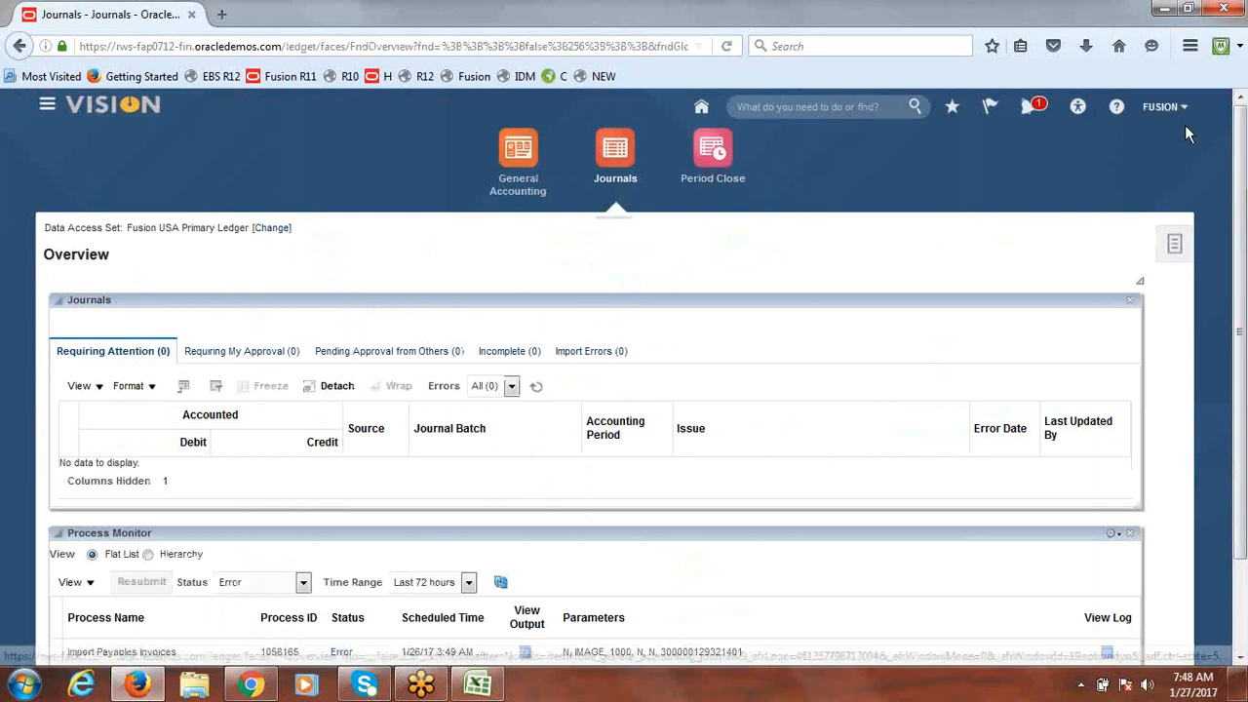
Step: Set browser zoom to 100% and choose Create Journal from the Tasks panel
left_click(1191, 46)
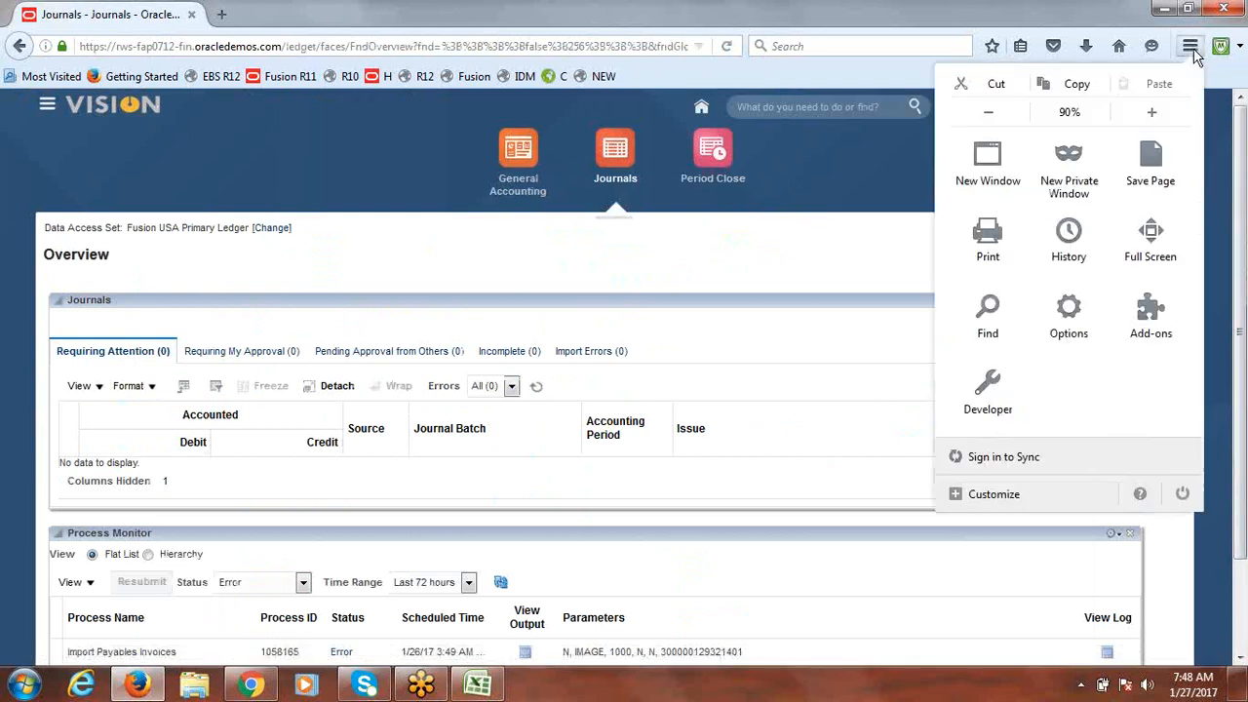
left_click(1153, 117)
left_click(780, 278)
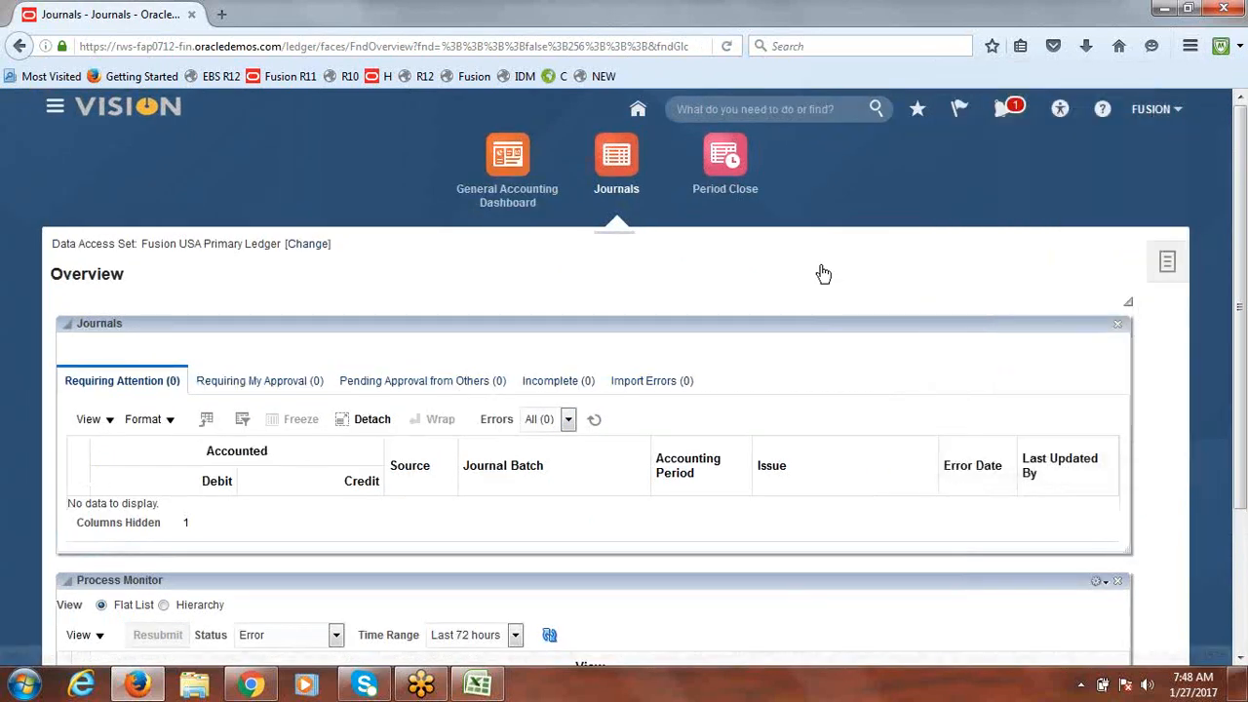
left_click(1166, 265)
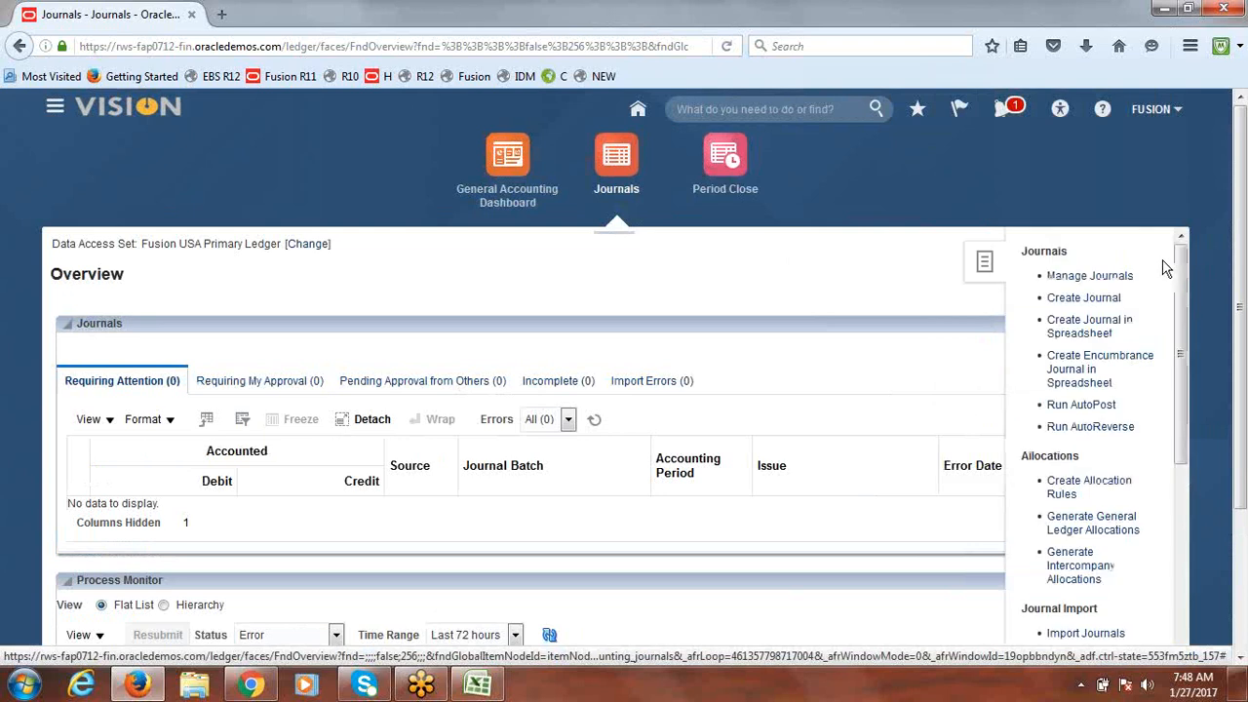
left_click(1078, 300)
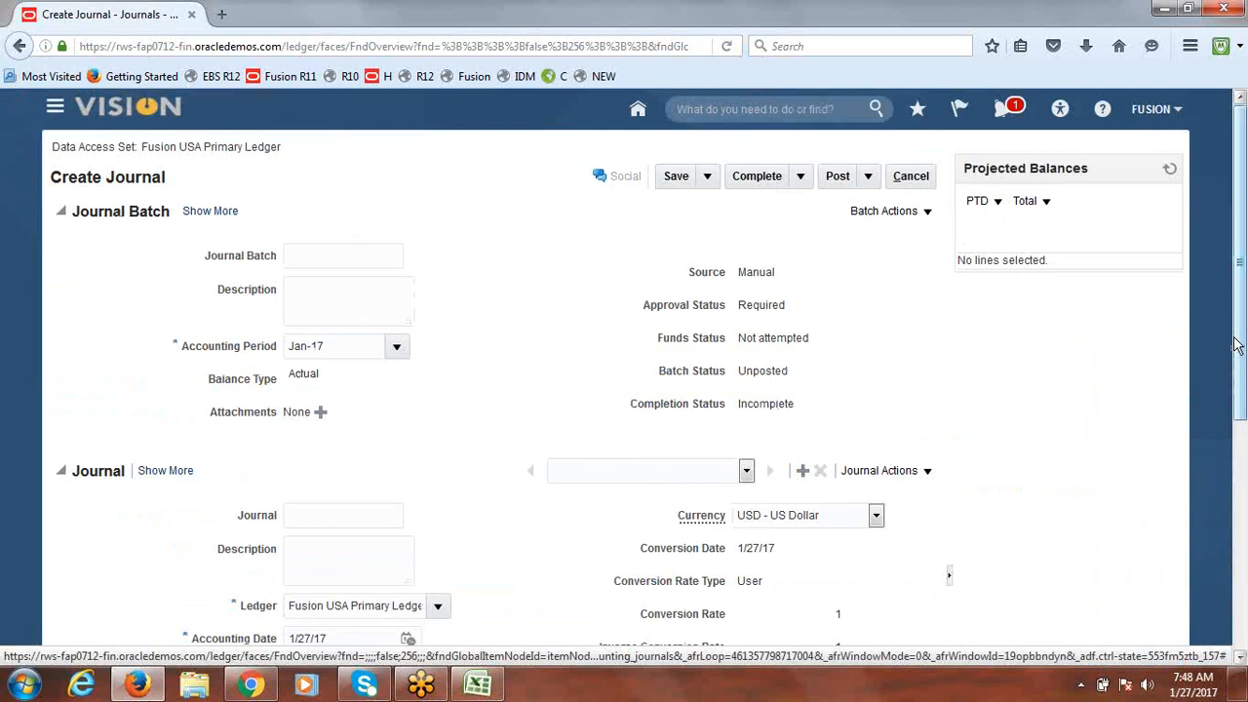
Step: Set the new journal's category to Addition and select journal line 1
left_click_drag(1242, 289, 1242, 487)
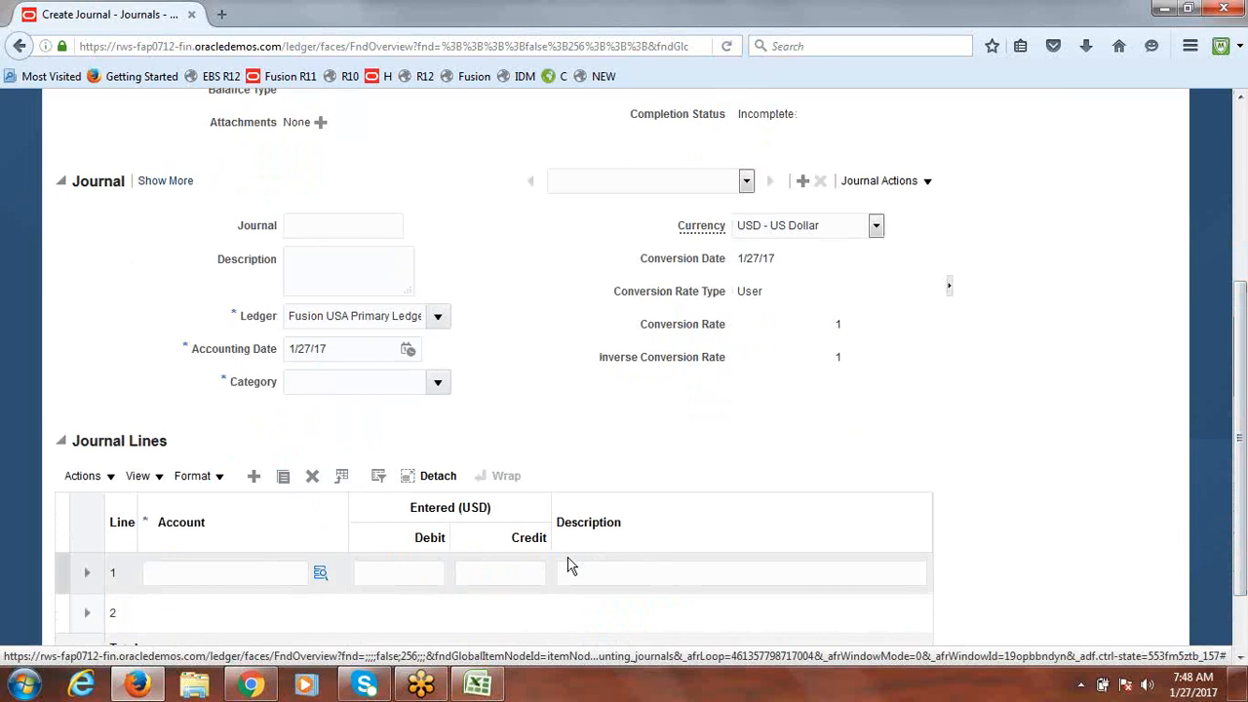
left_click(438, 381)
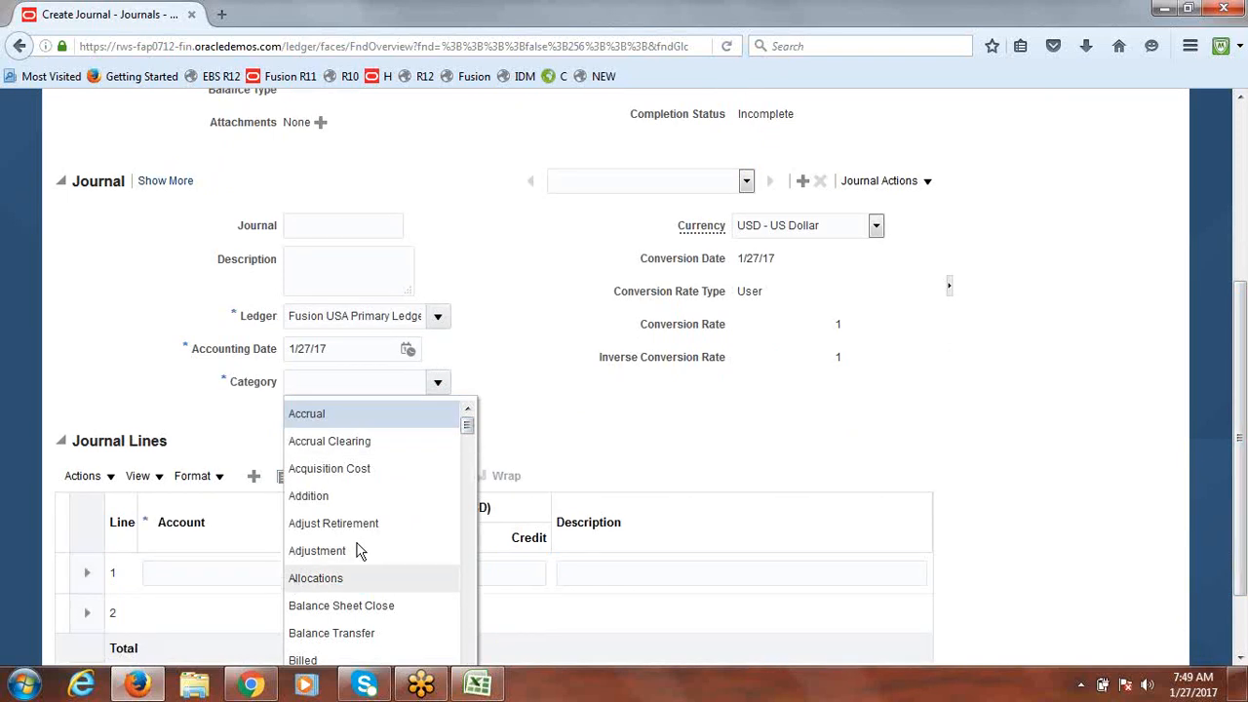
left_click(333, 498)
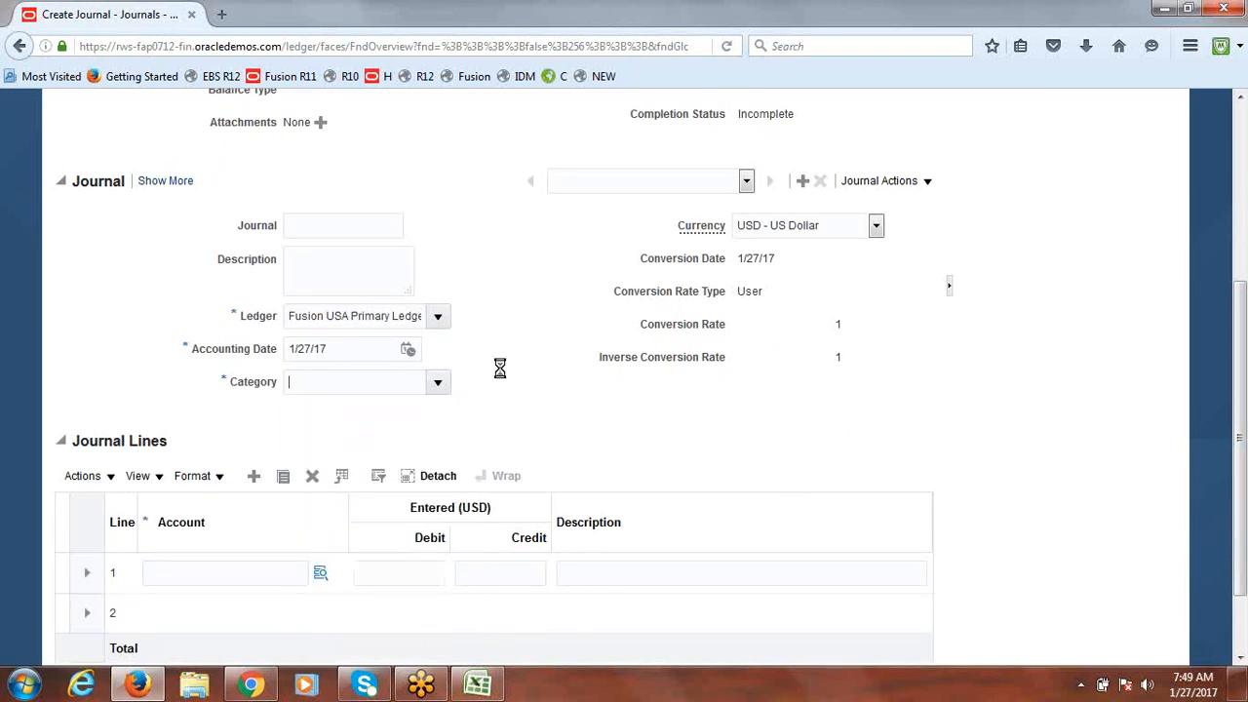
scroll(878, 488, "down", 2)
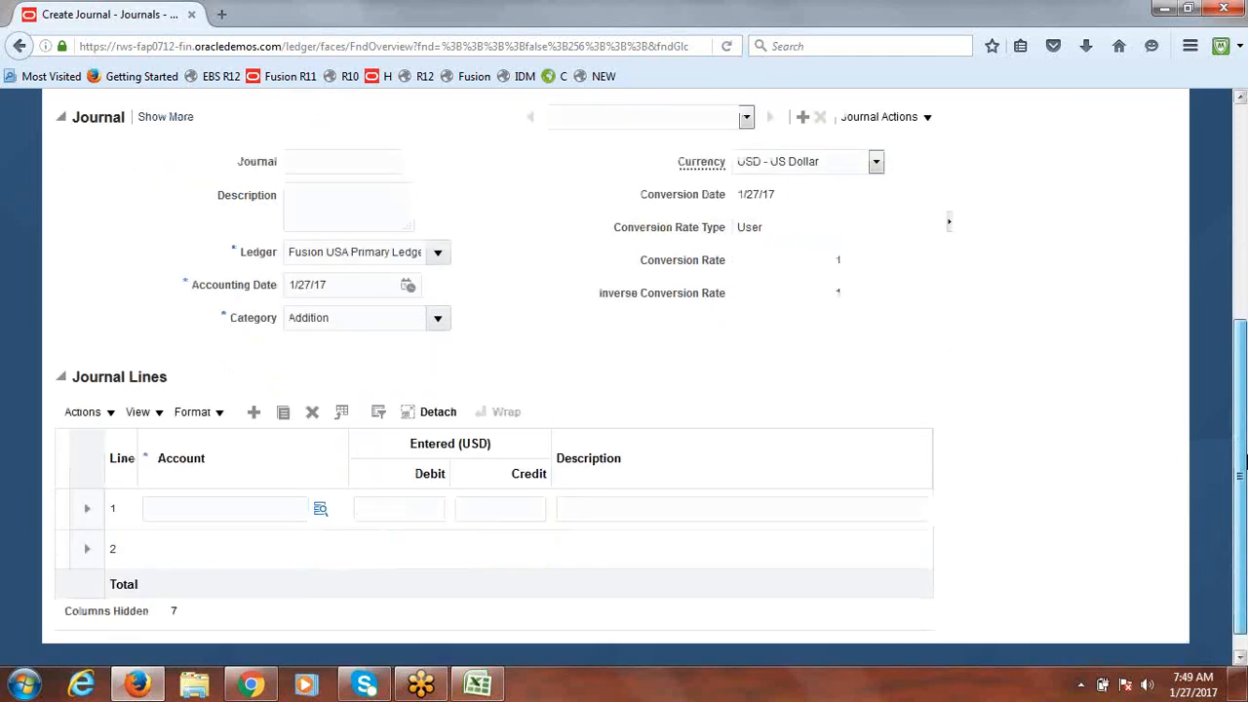
left_click(322, 487)
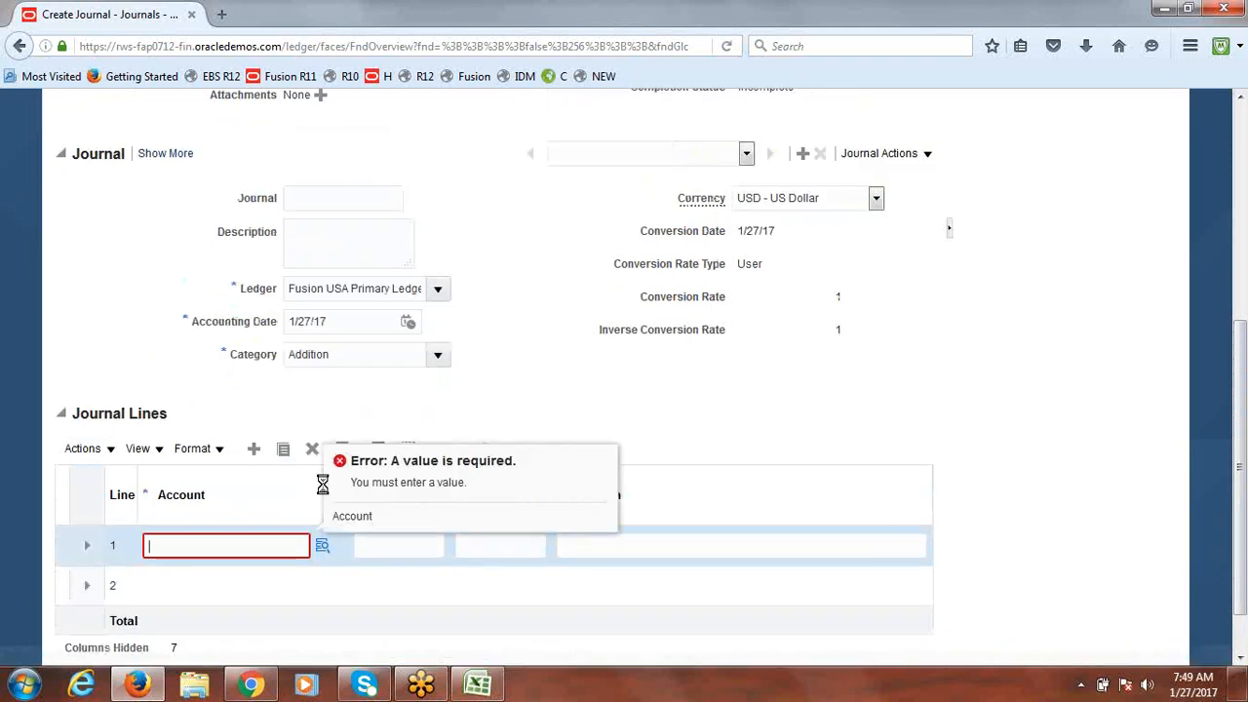
Step: For line 1's account, choose company 1000 and department 1000 Finance
left_click(322, 547)
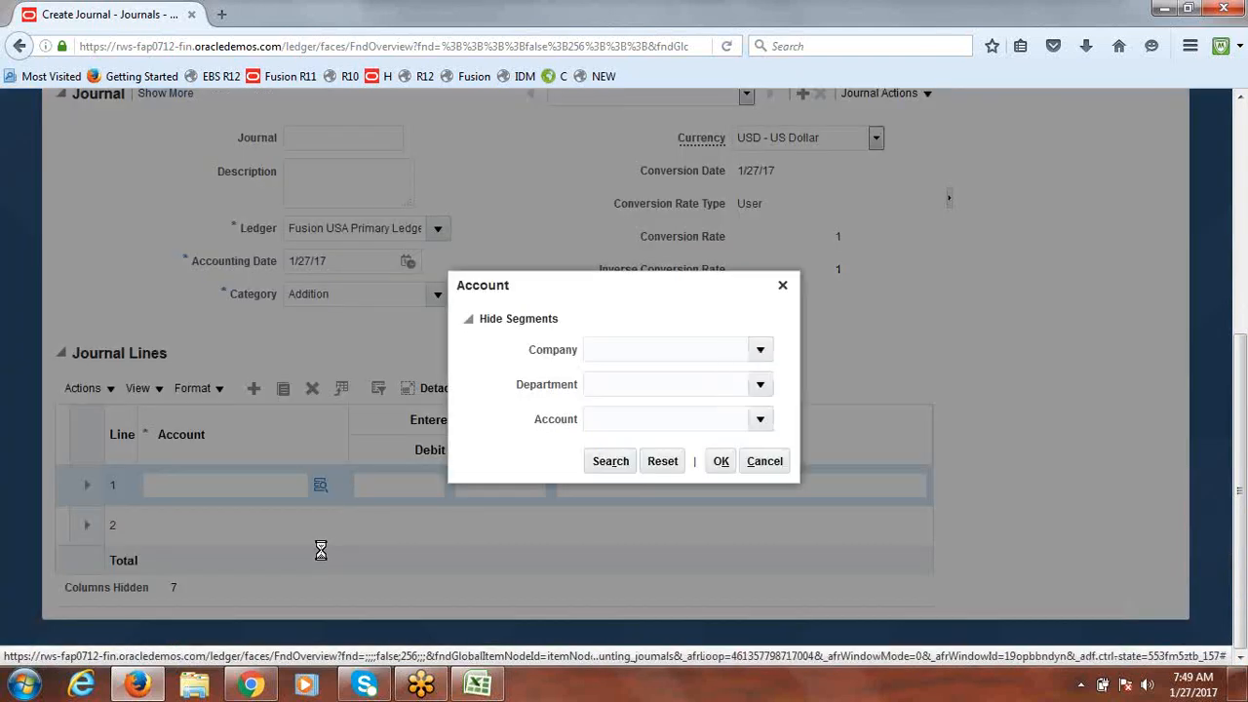
left_click(761, 353)
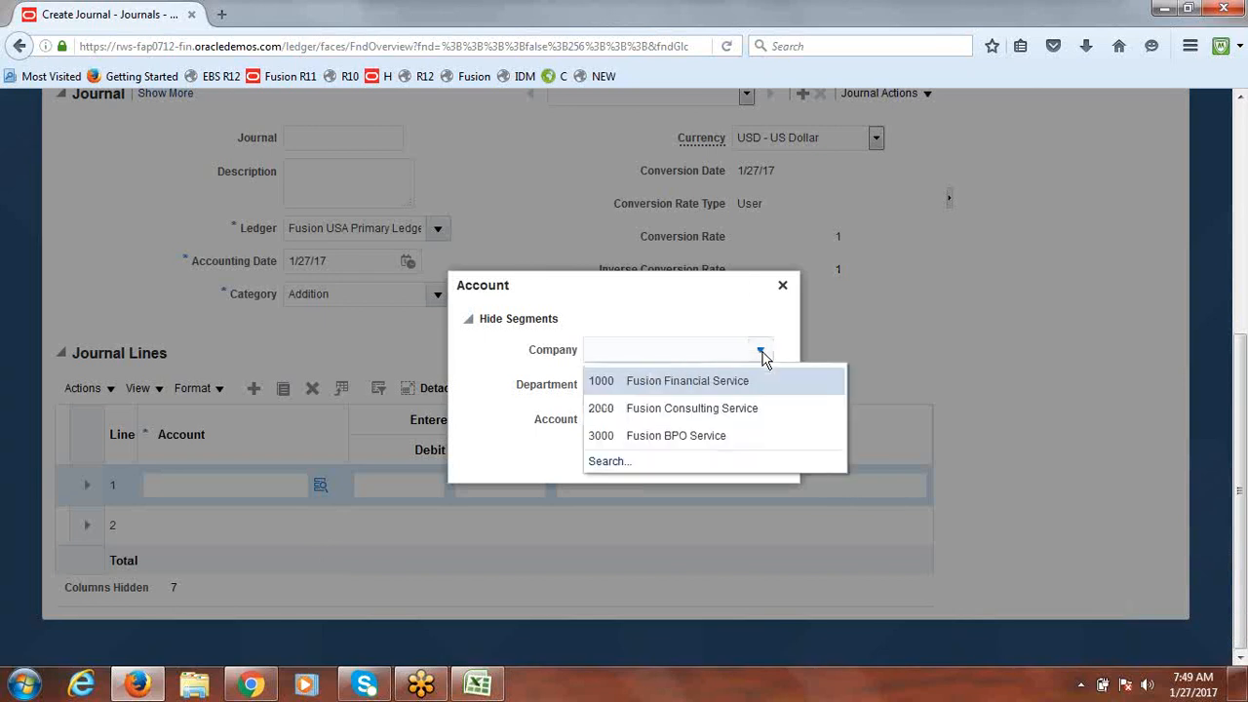
left_click(695, 381)
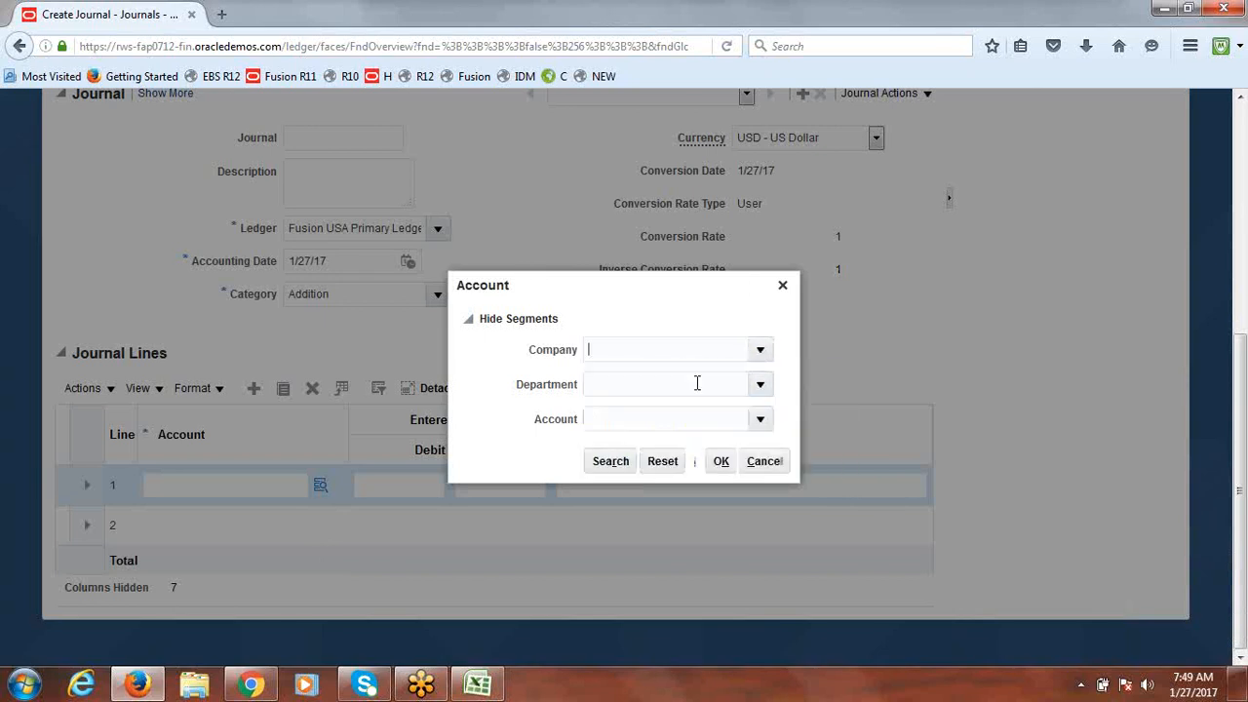
left_click(764, 389)
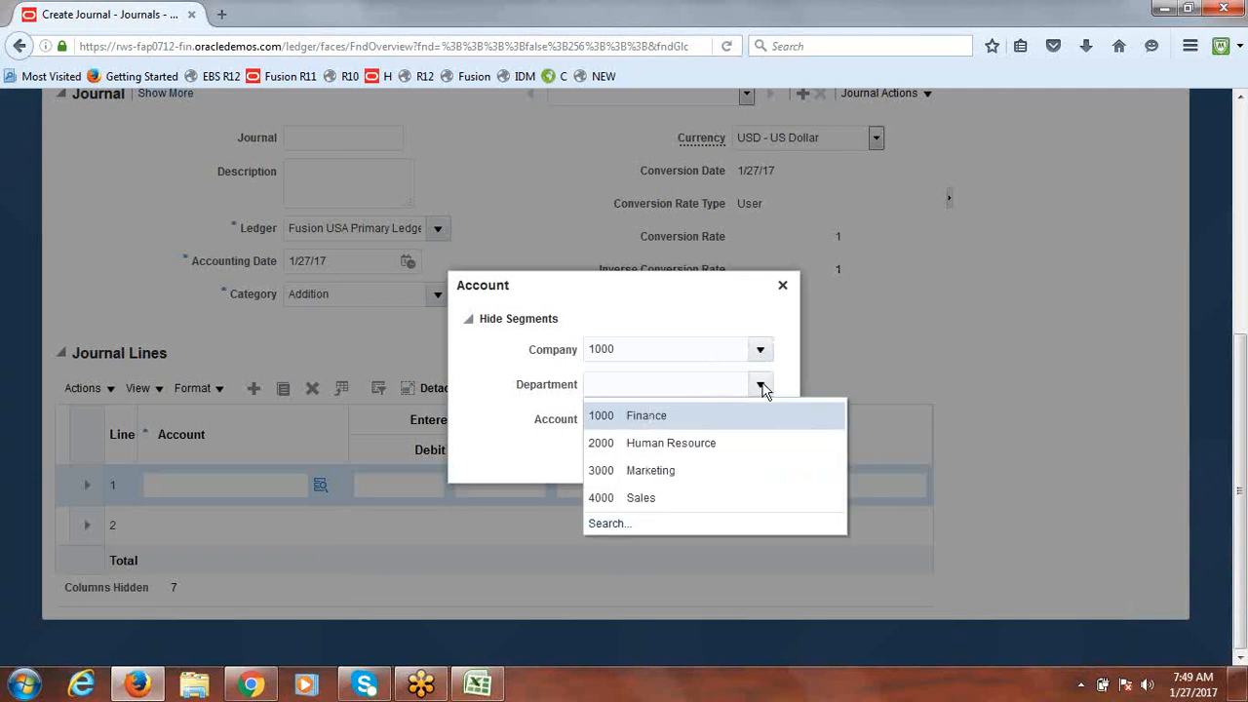
left_click(671, 415)
left_click(761, 420)
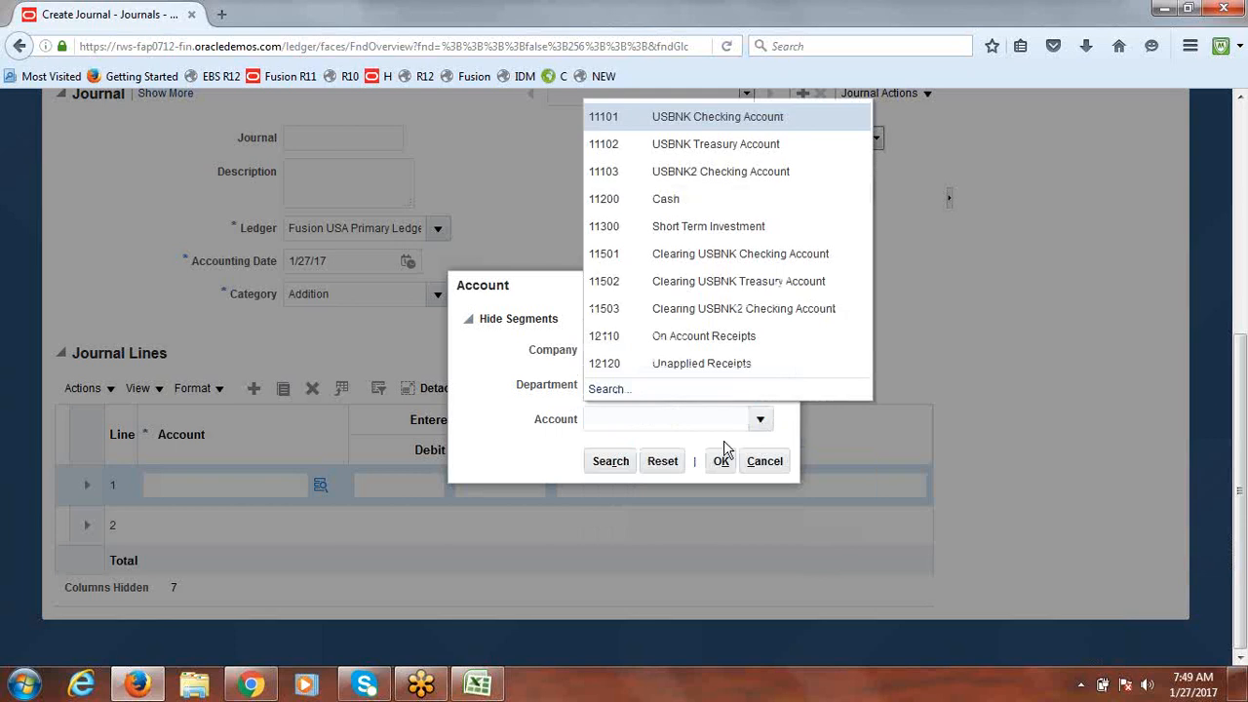
Step: Search 'Expense', pick 64220 Expense Software for account 1000.1000.64220, and debit 40000
left_click(607, 390)
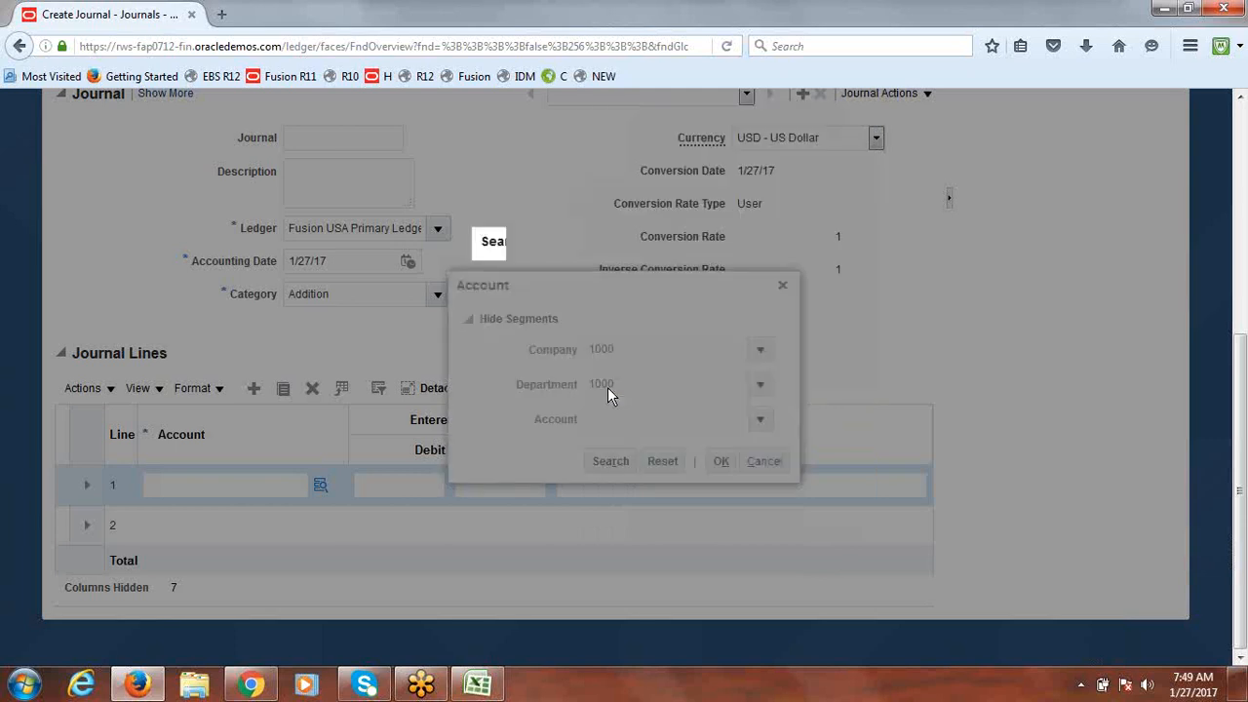
left_click(595, 371)
type("Expense")
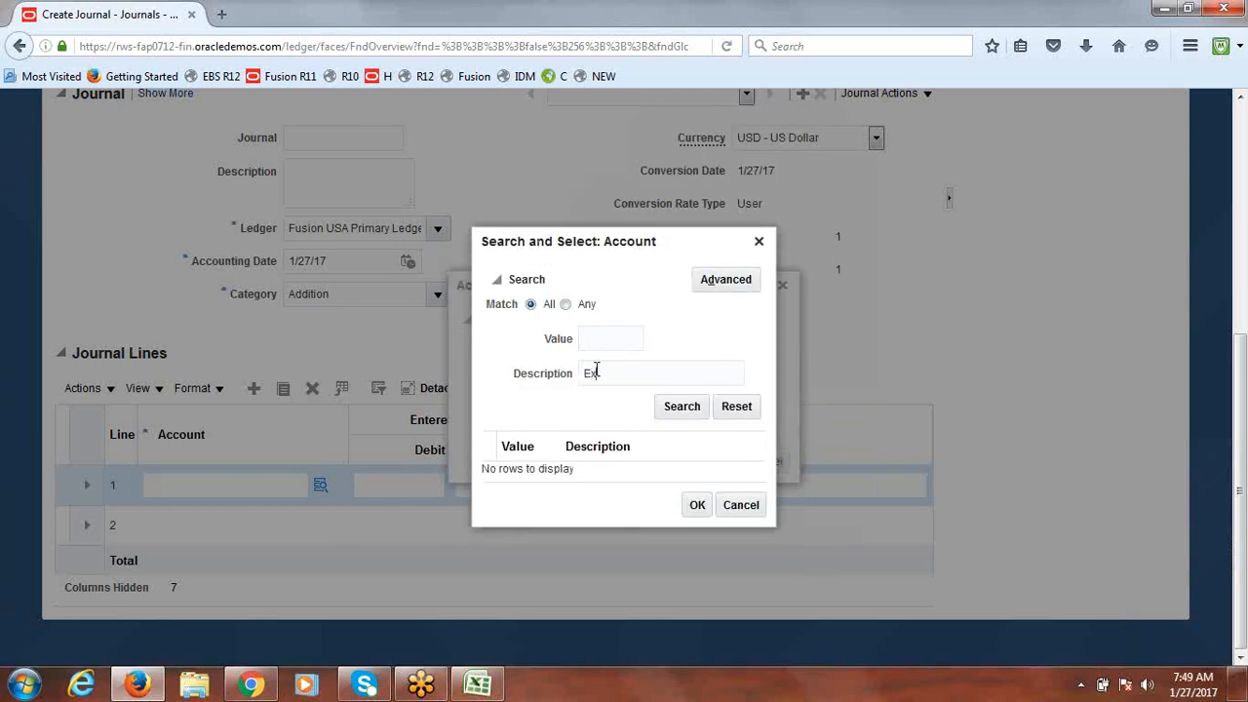
left_click(680, 408)
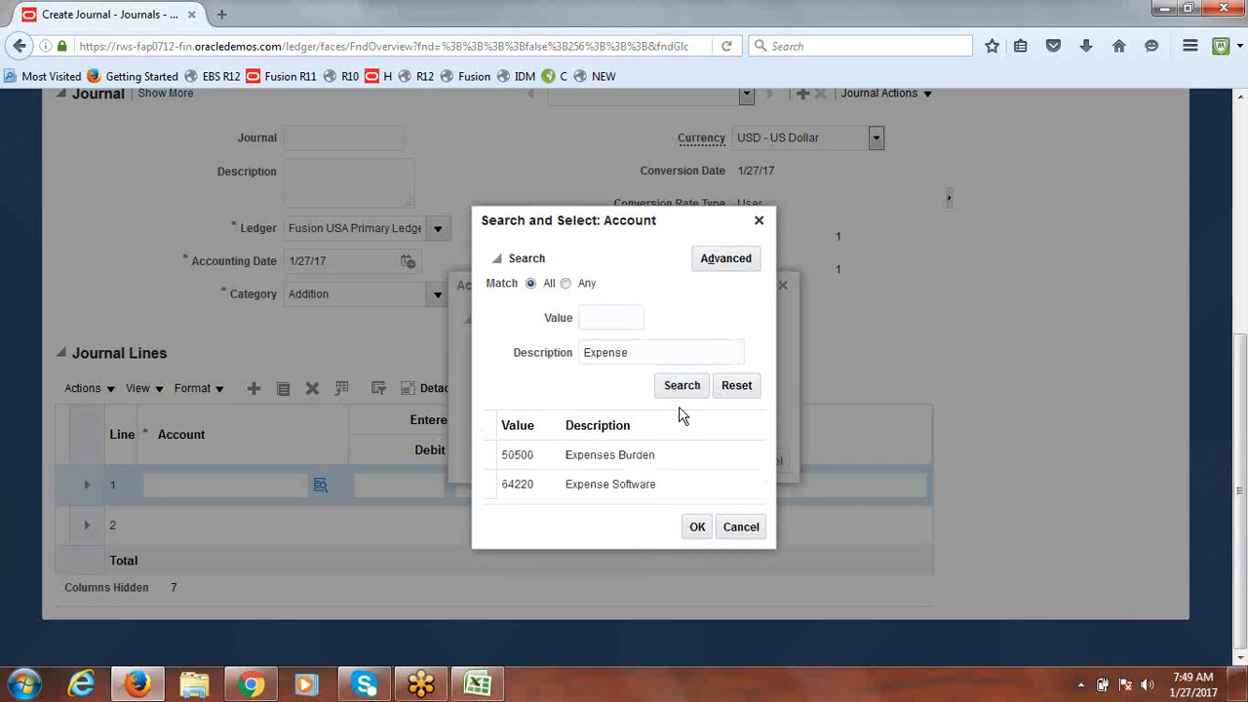
left_click(595, 485)
left_click(697, 527)
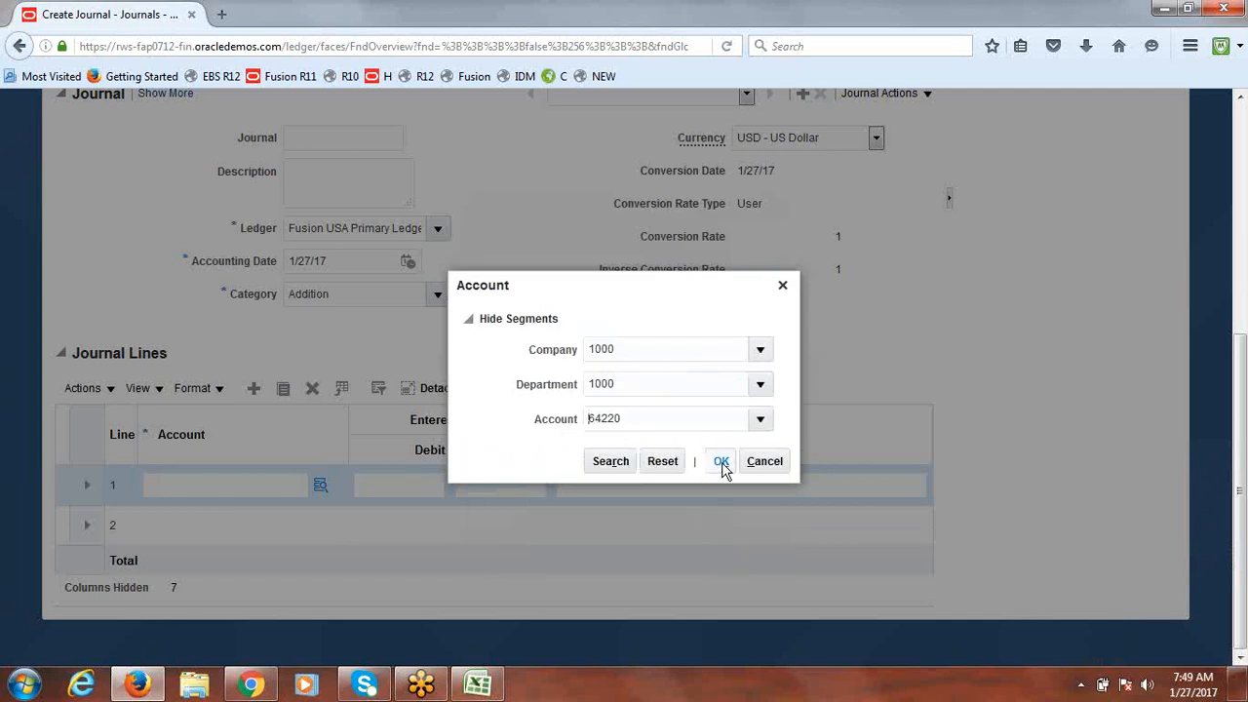
left_click(721, 462)
left_click(399, 487)
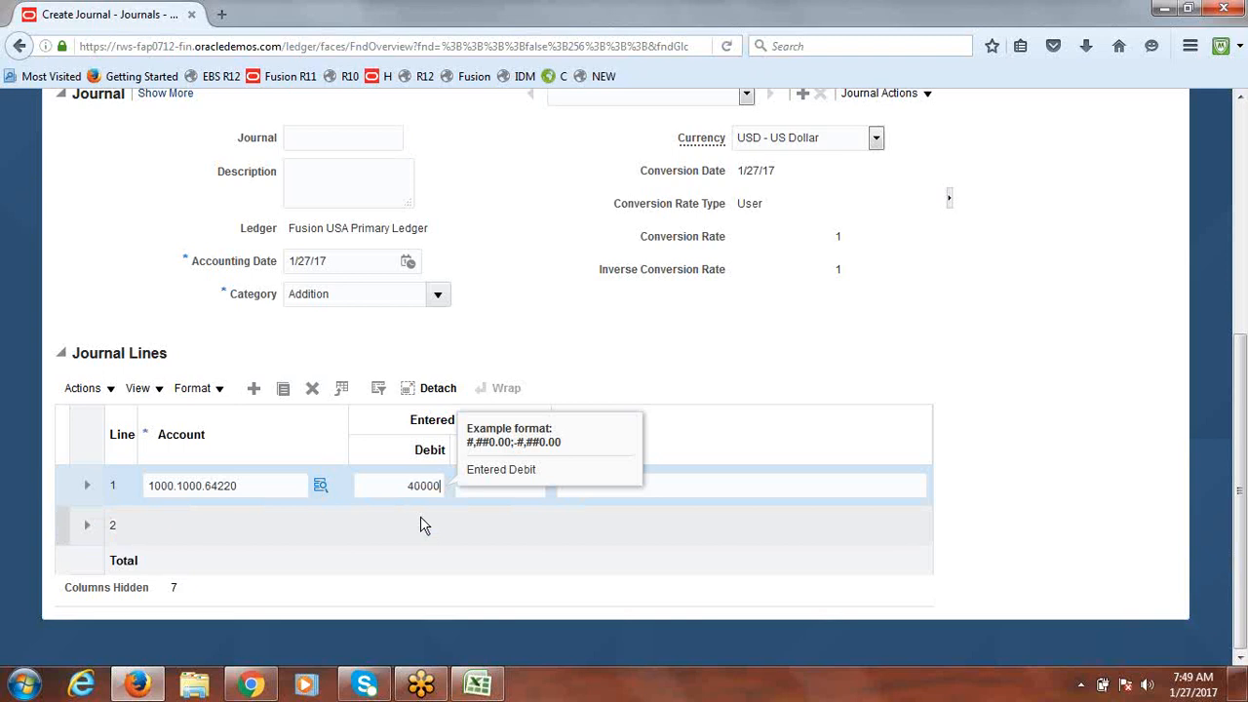
left_click(183, 520)
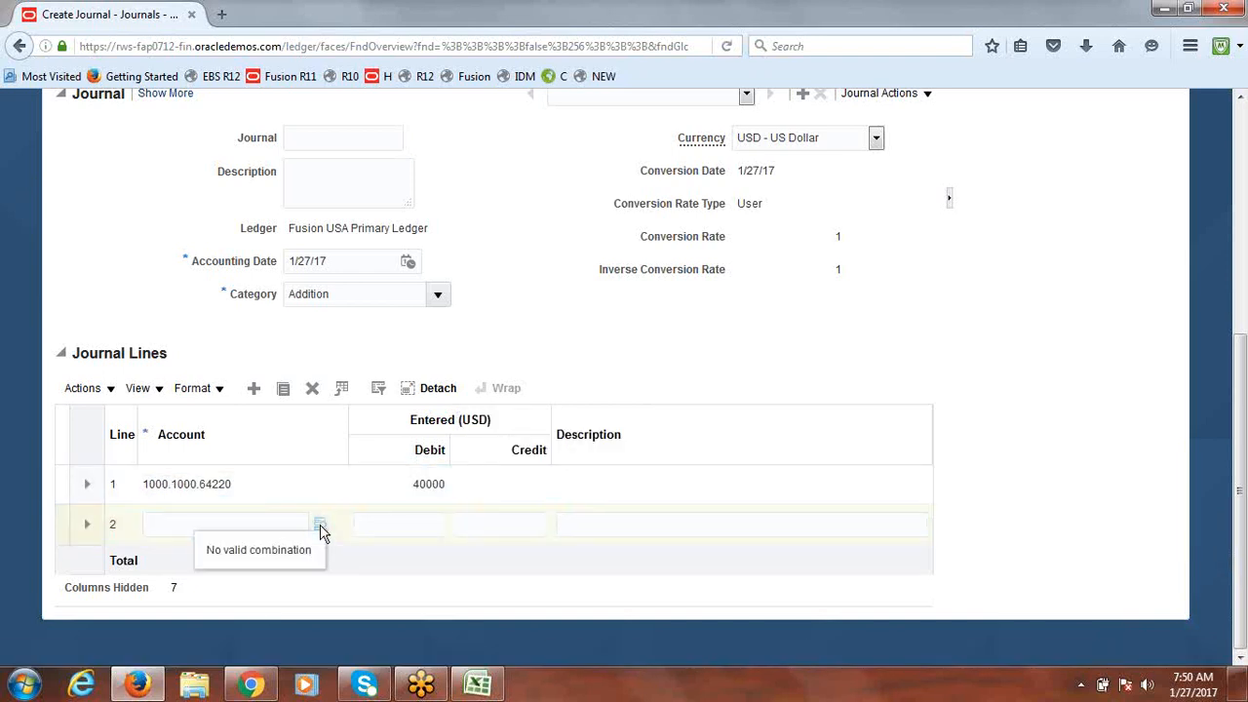
Step: Set line 2's account to 1000.1000.11200 (company 1000, Finance, Cash)
left_click(321, 527)
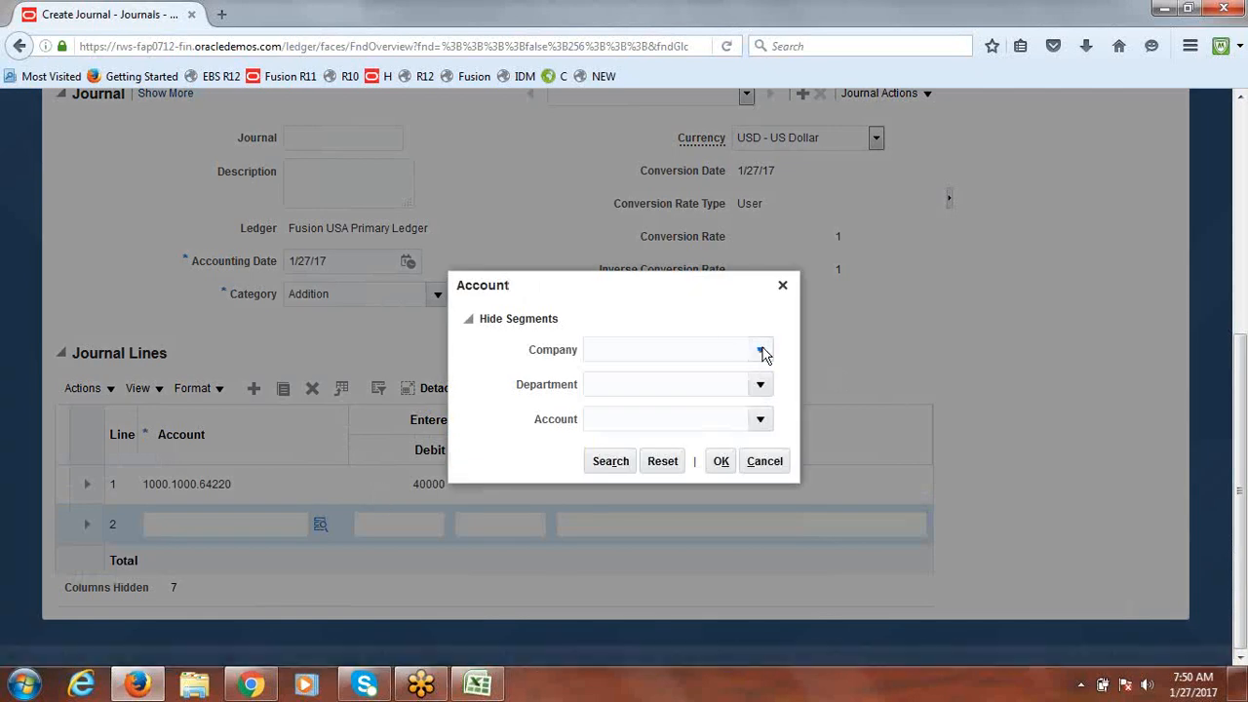
left_click(760, 350)
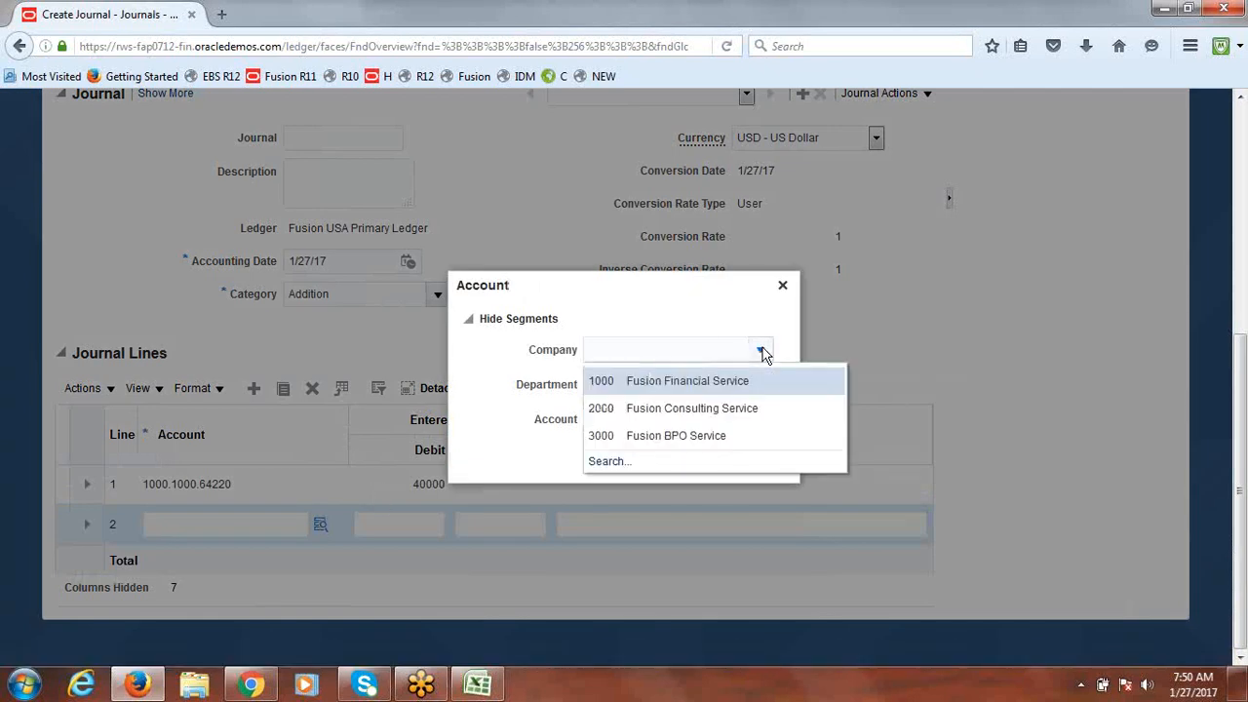
left_click(692, 379)
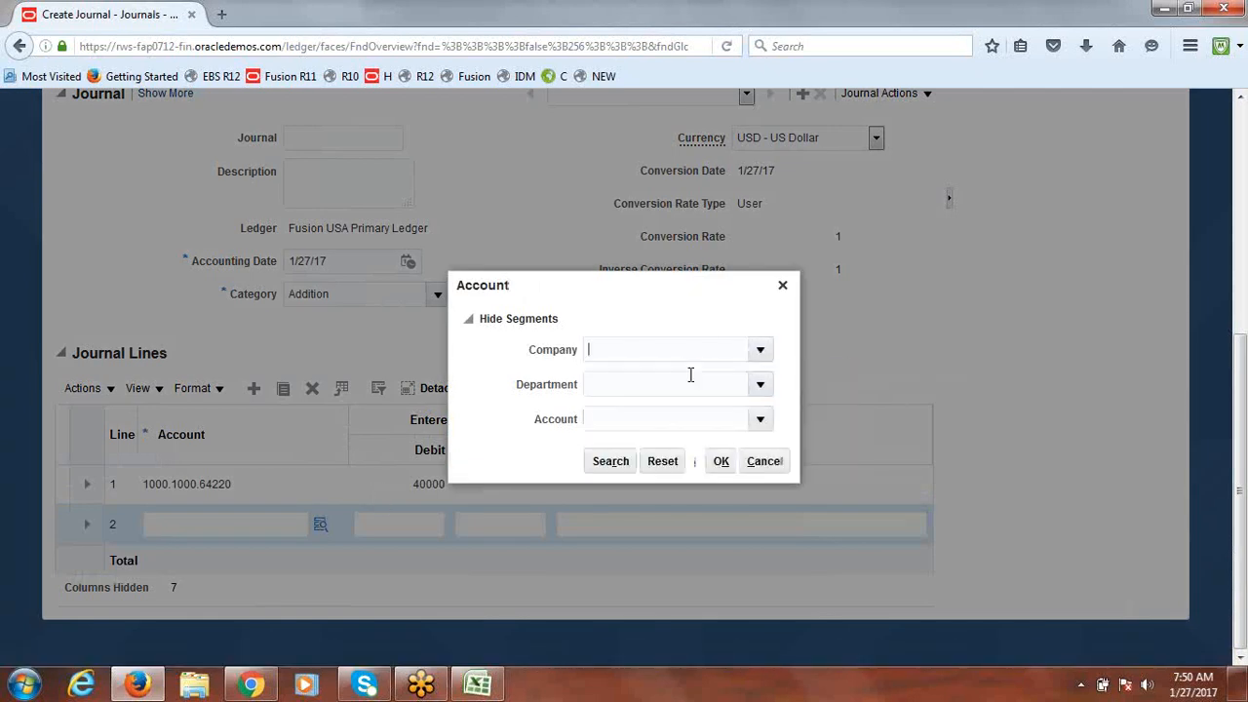
left_click(761, 387)
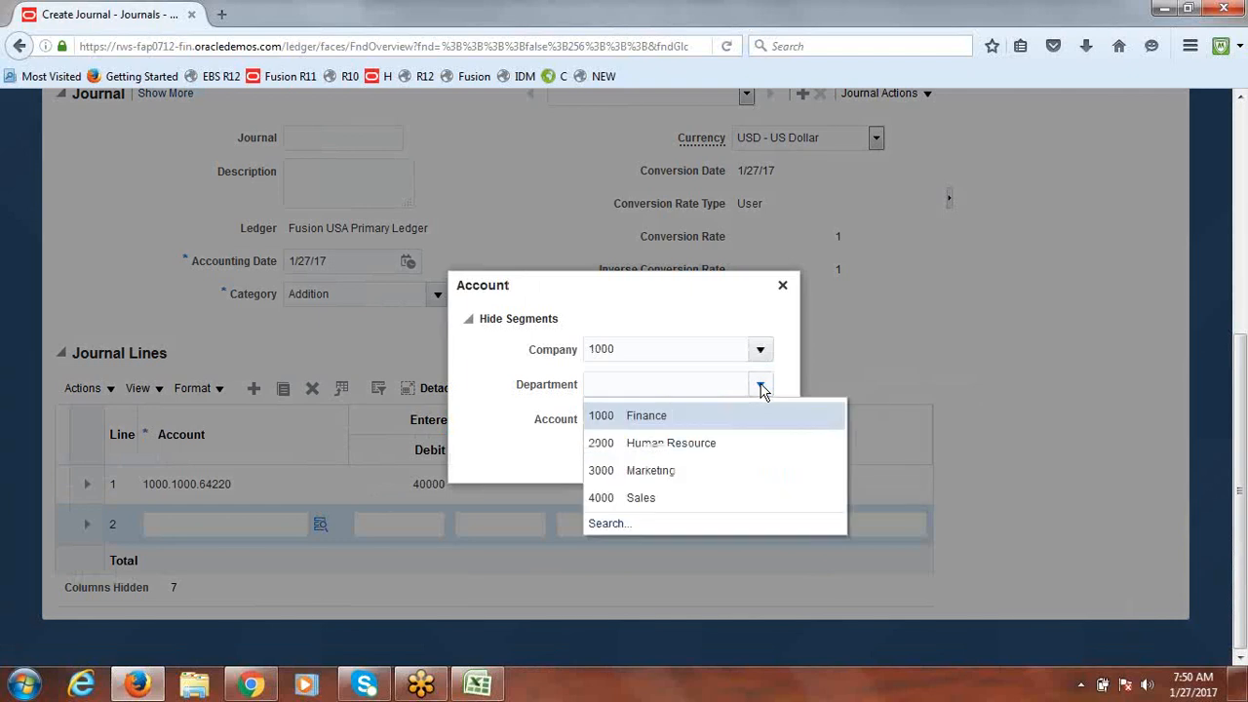
left_click(675, 412)
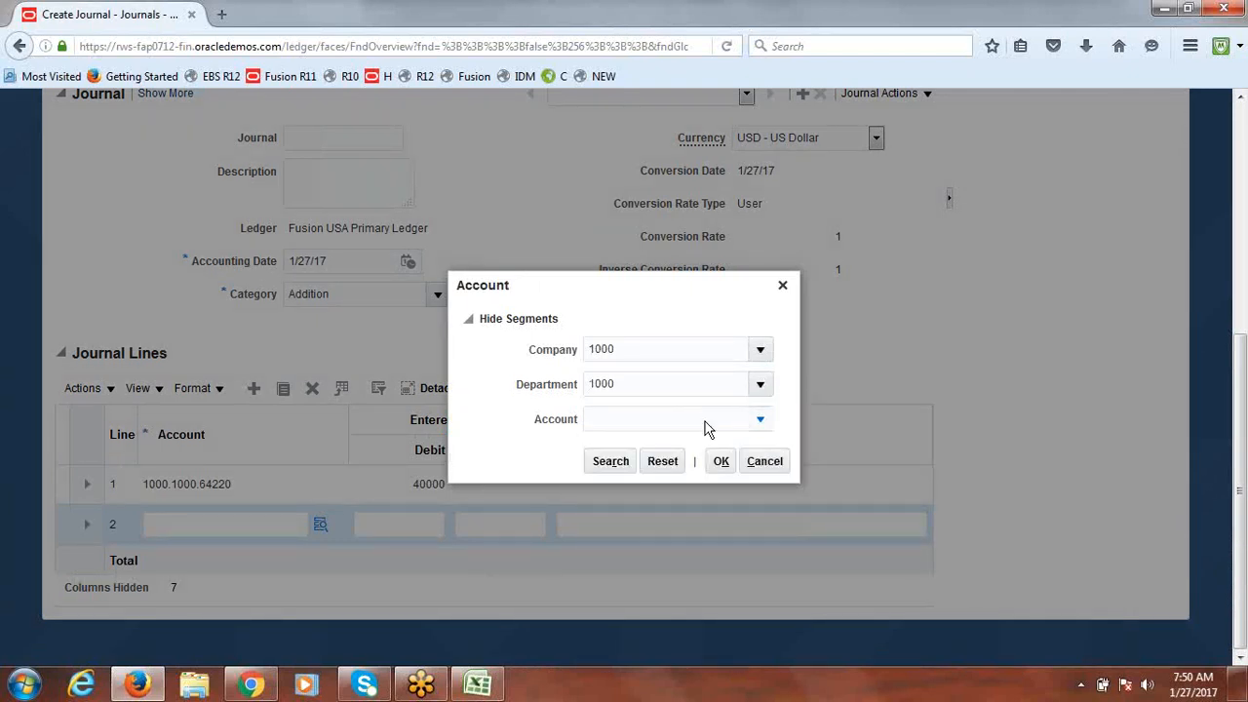
left_click(708, 429)
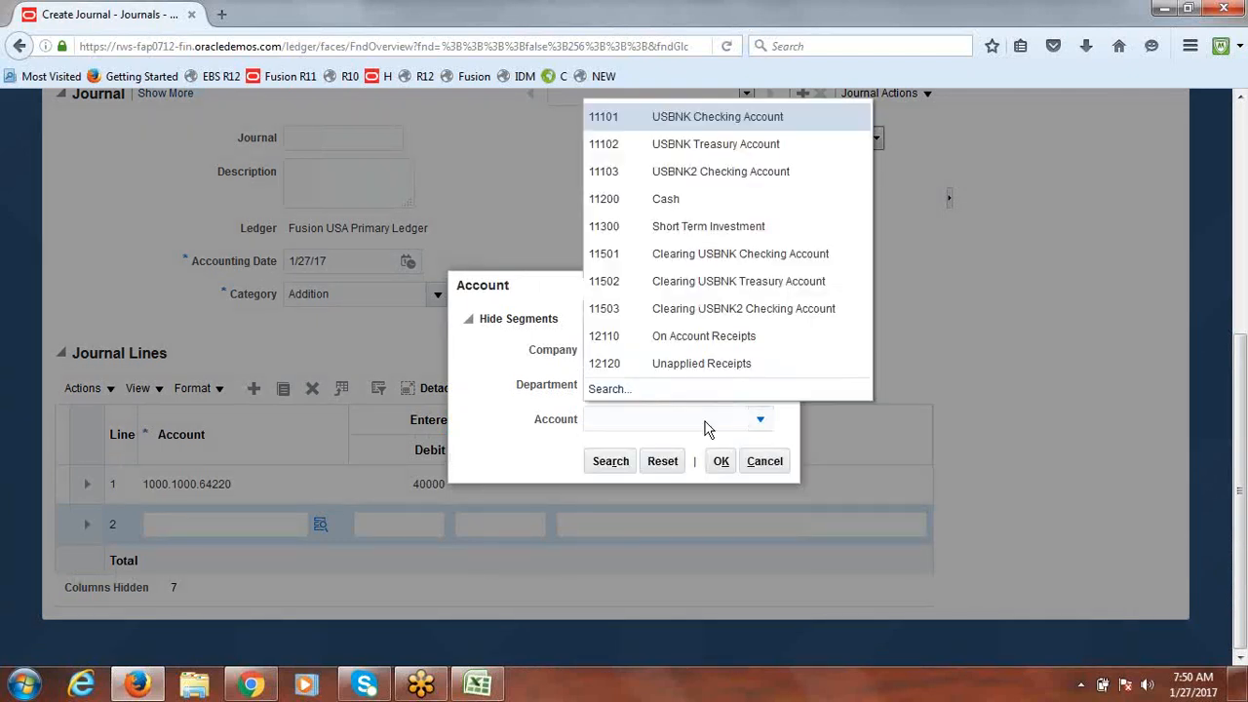
left_click(689, 200)
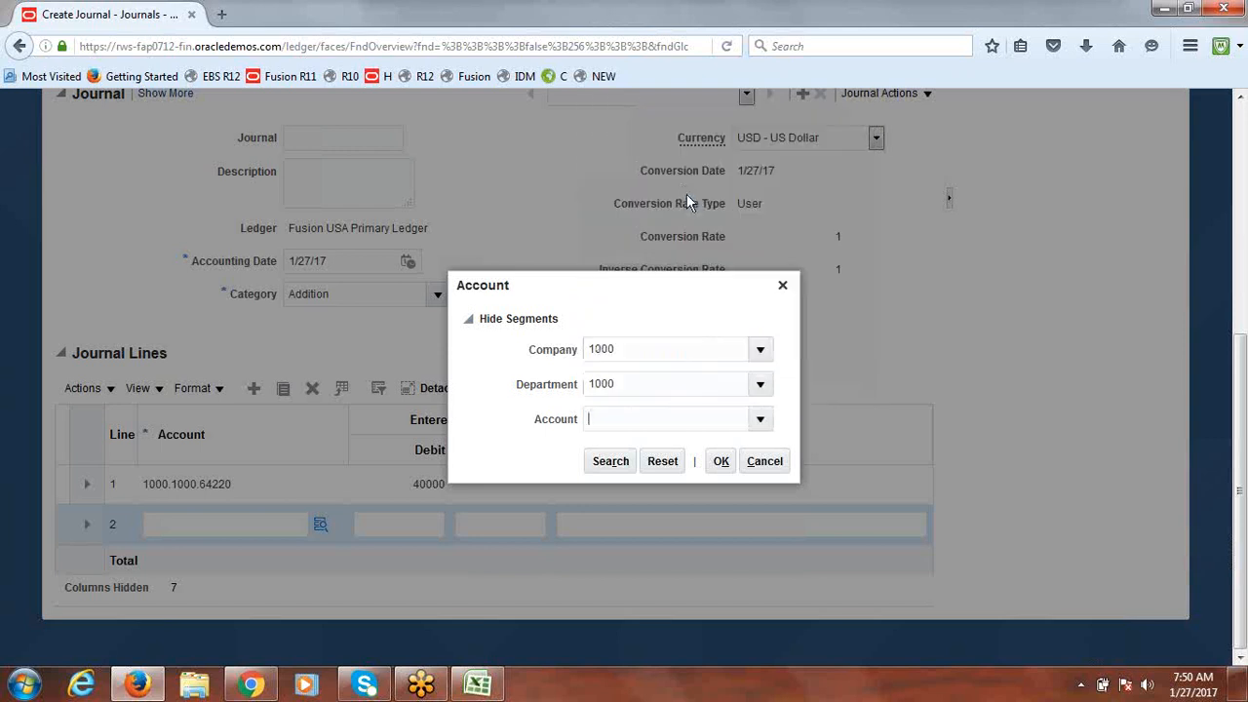
left_click(722, 463)
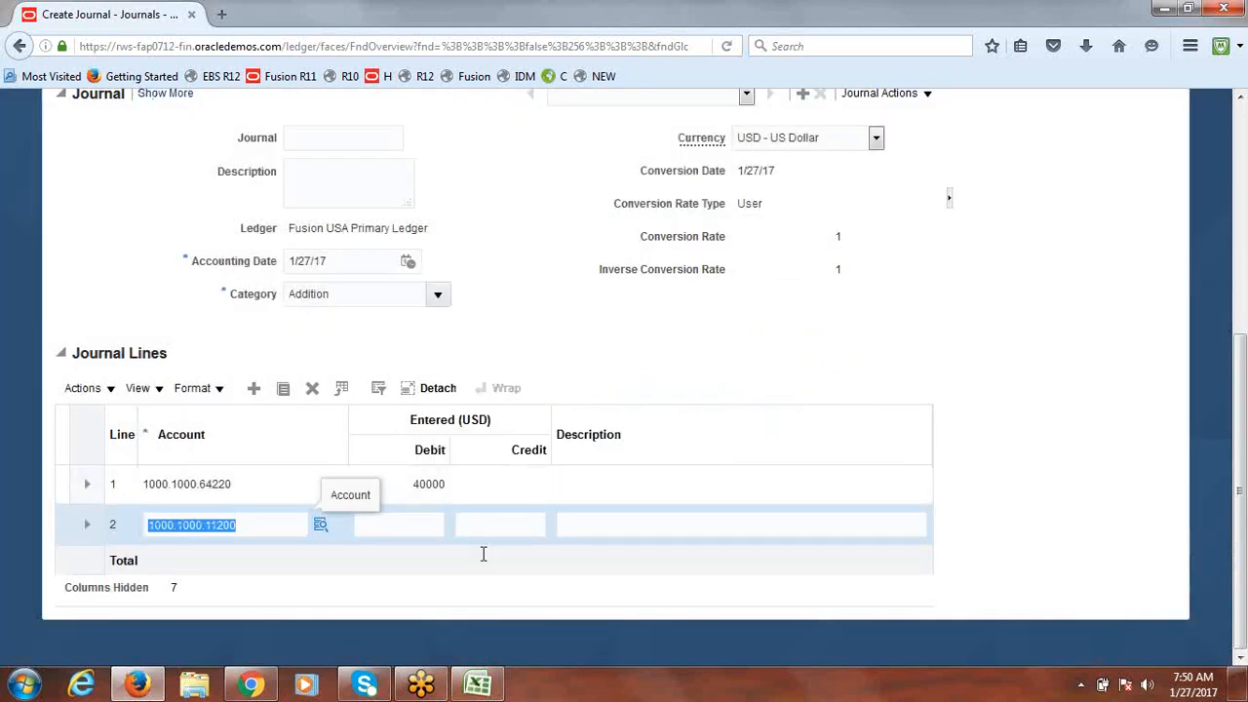
Step: Credit line 2 by 40000 and recheck line 1's account details
left_click(502, 528)
type("4000")
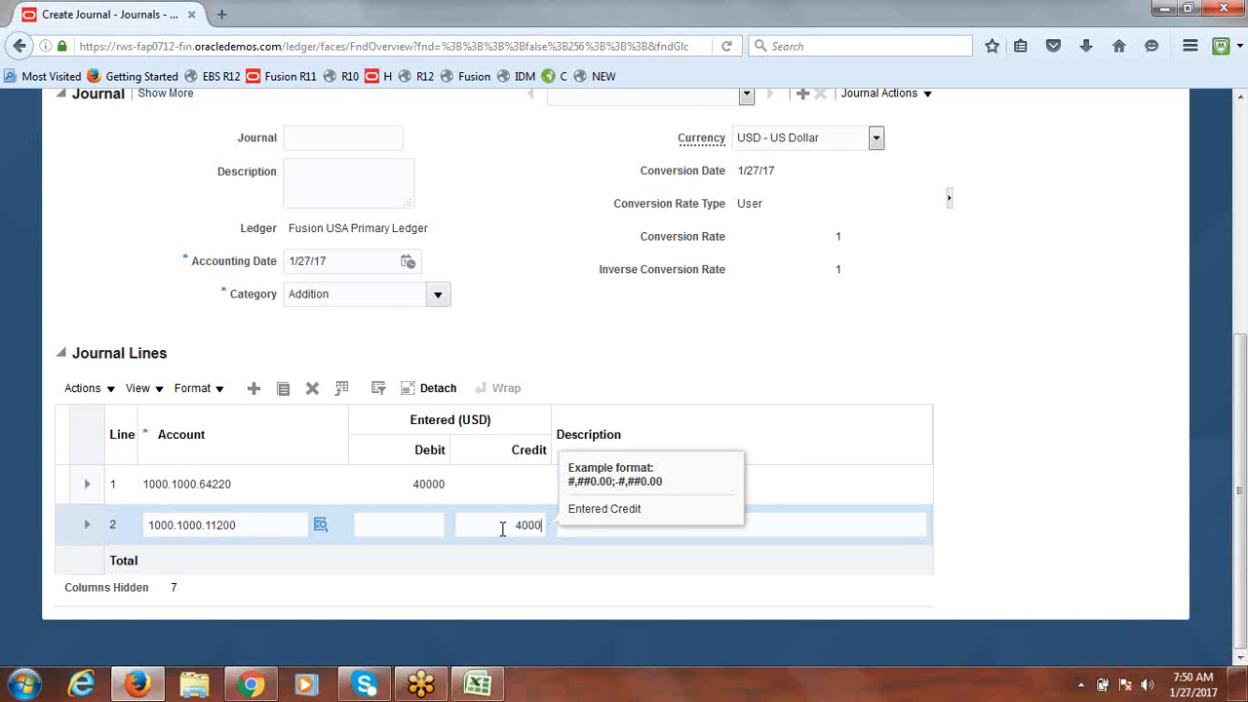
type("0")
left_click(517, 576)
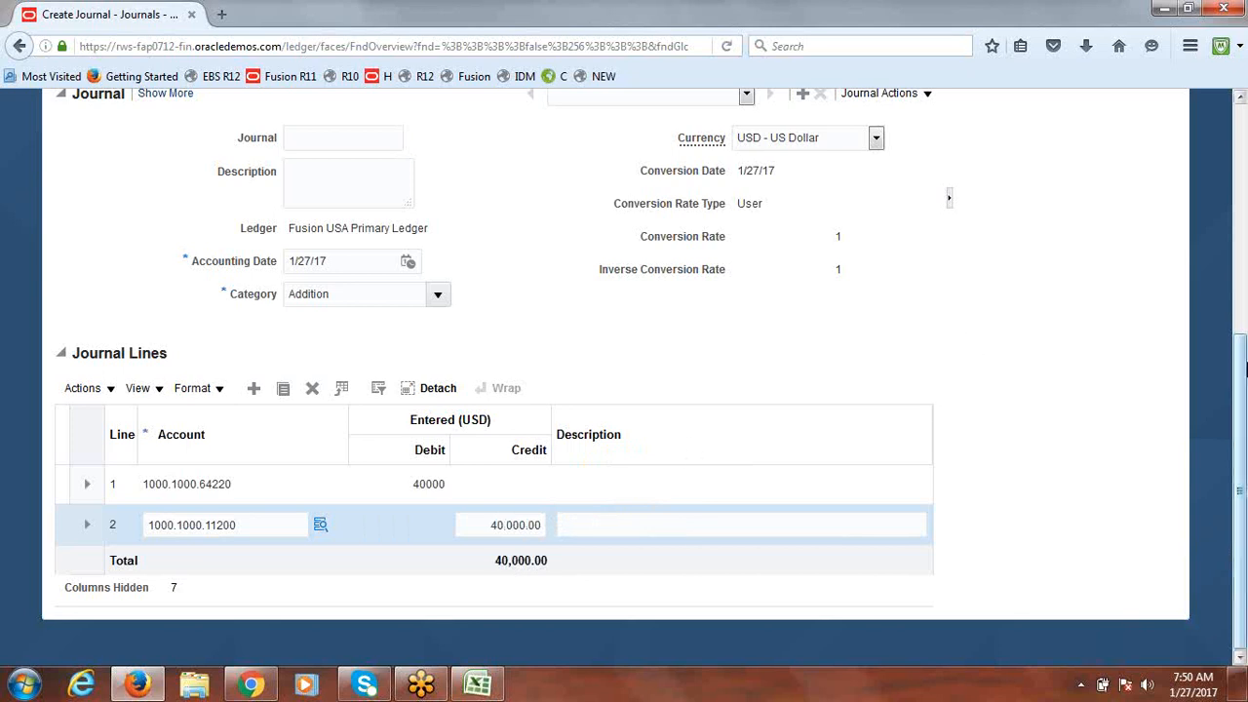
left_click(334, 487)
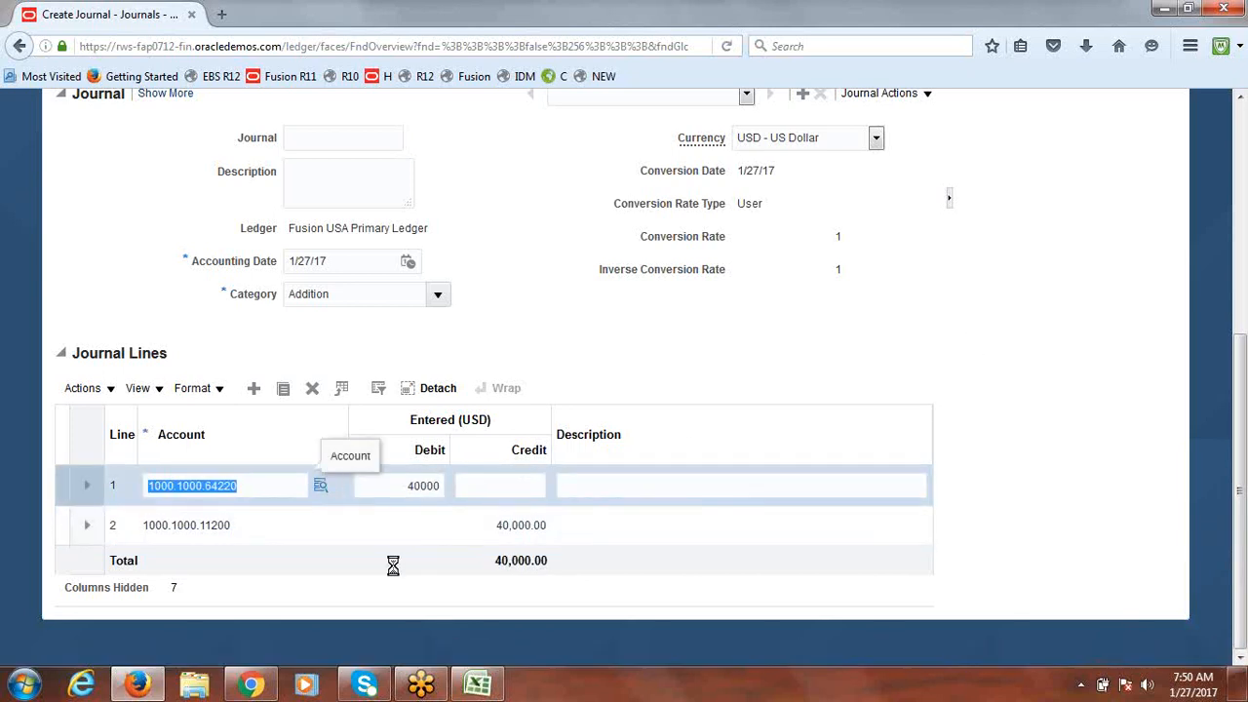
left_click(839, 323)
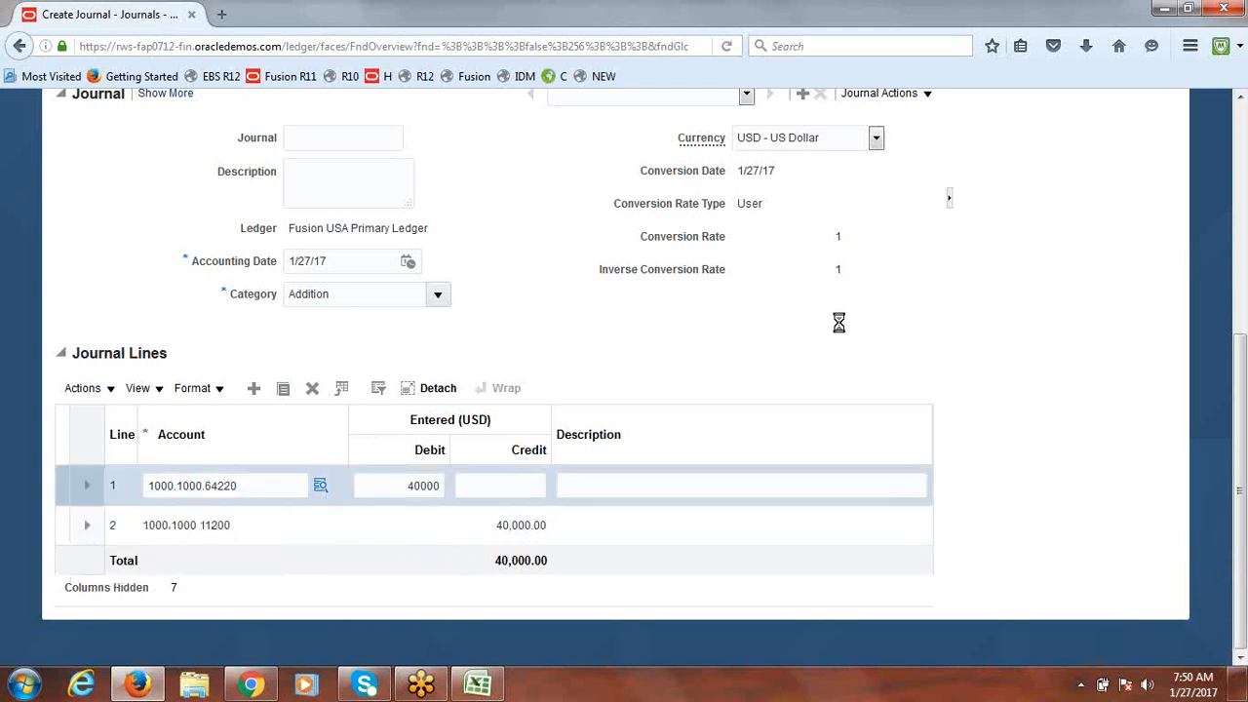
left_click_drag(1244, 449, 1244, 181)
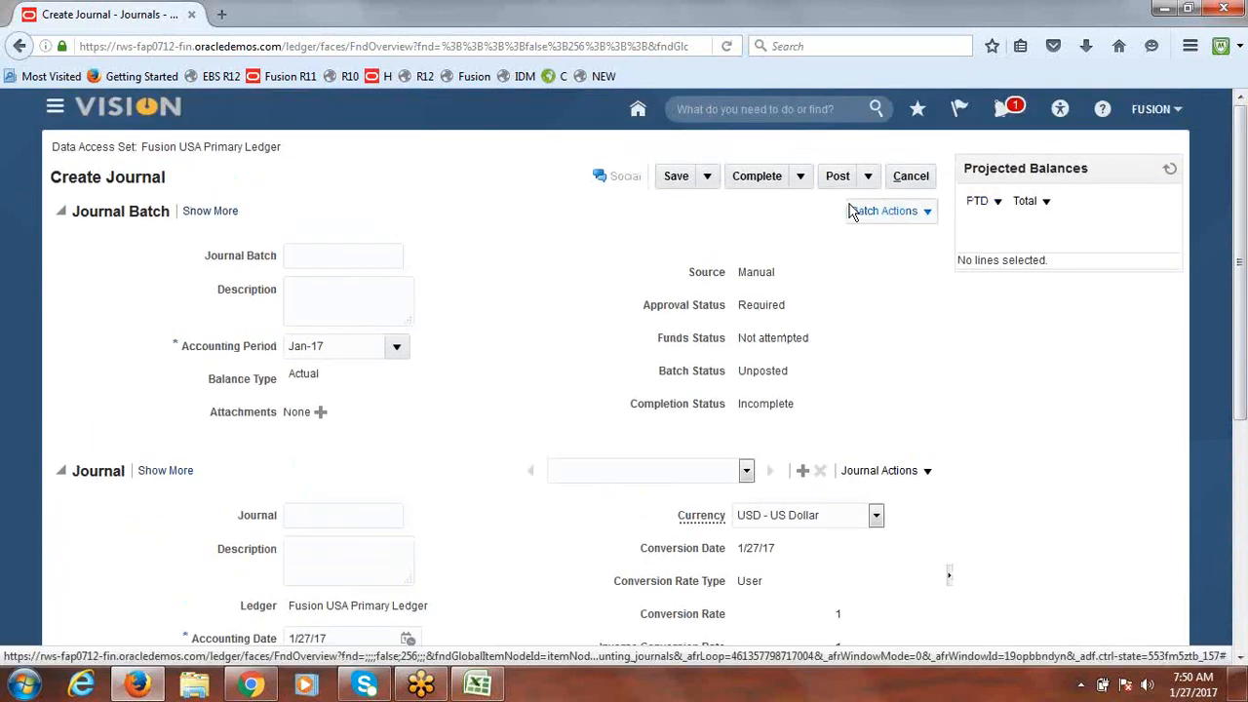
Step: Save, complete and post the journal, acknowledging that it is sent for approval
left_click(679, 181)
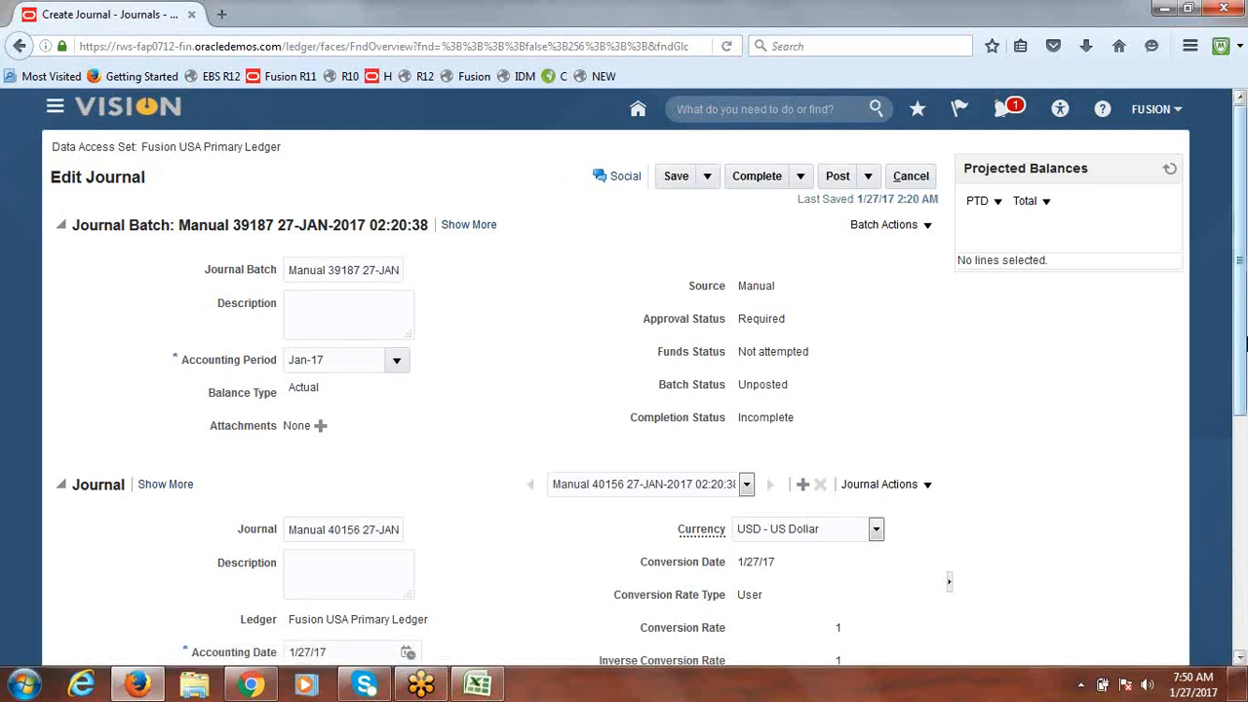
scroll(1245, 308, "down", 3)
scroll(1244, 308, "up", 3)
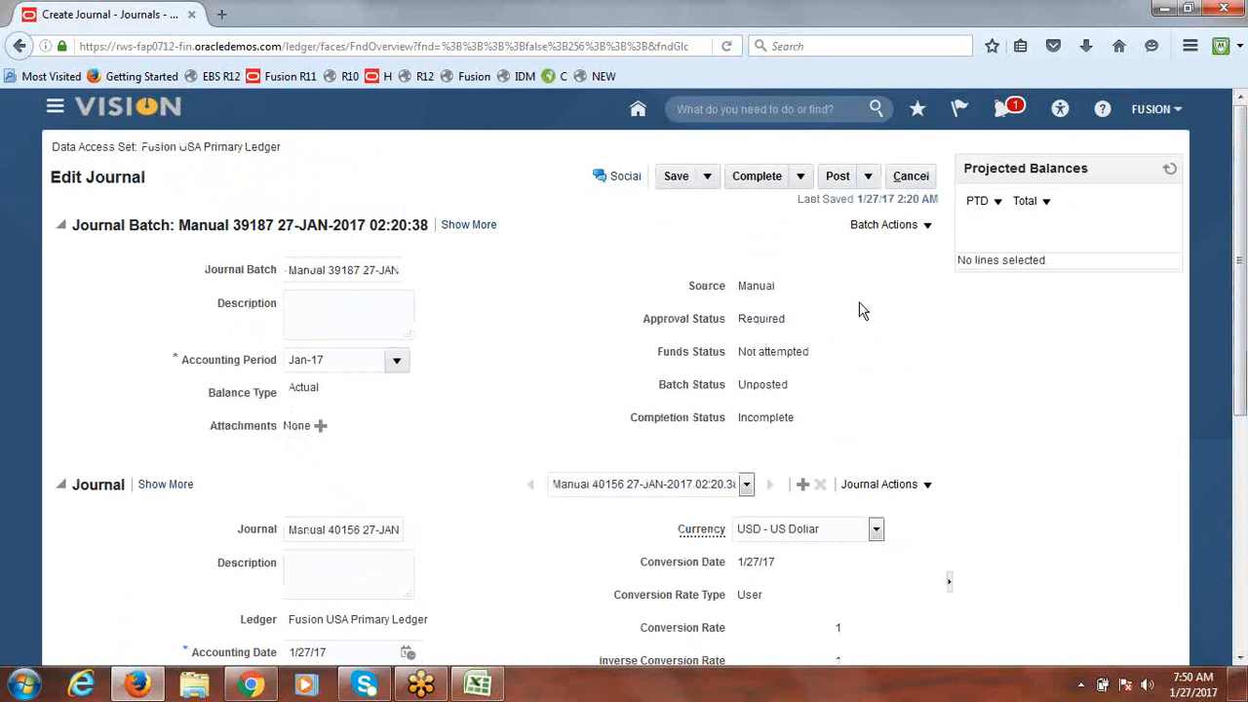
left_click(765, 181)
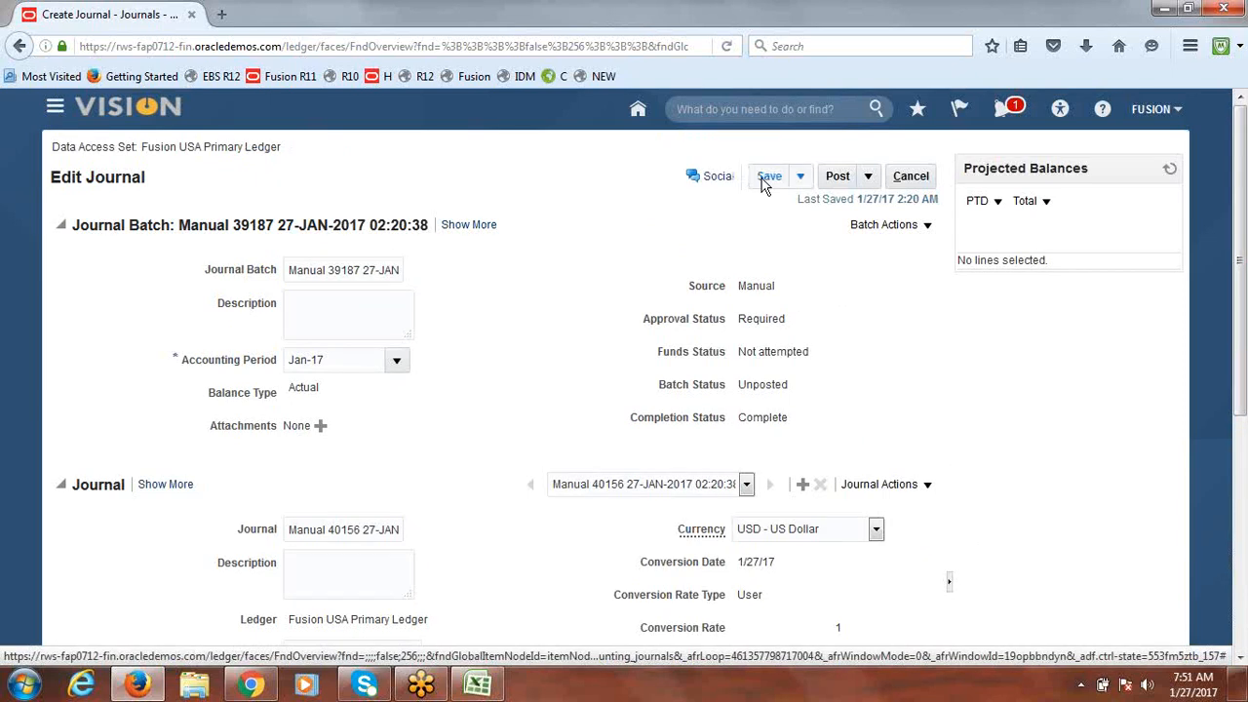
left_click(868, 178)
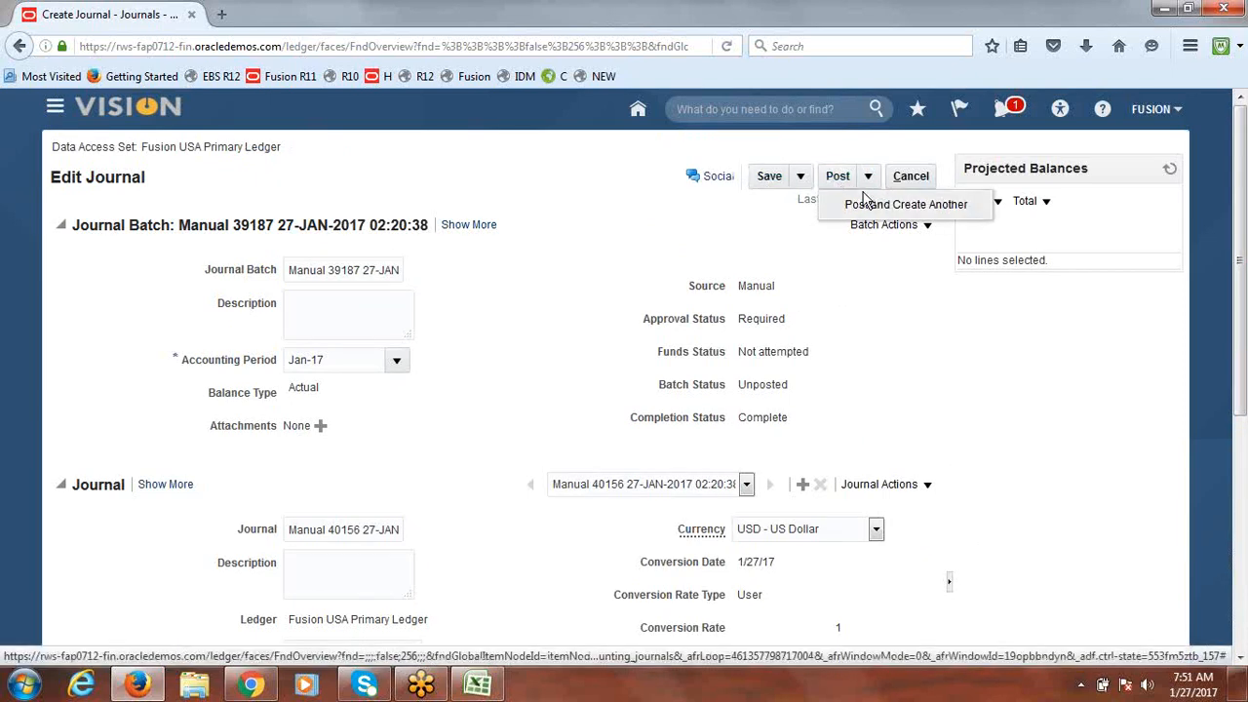
left_click(831, 143)
left_click(840, 180)
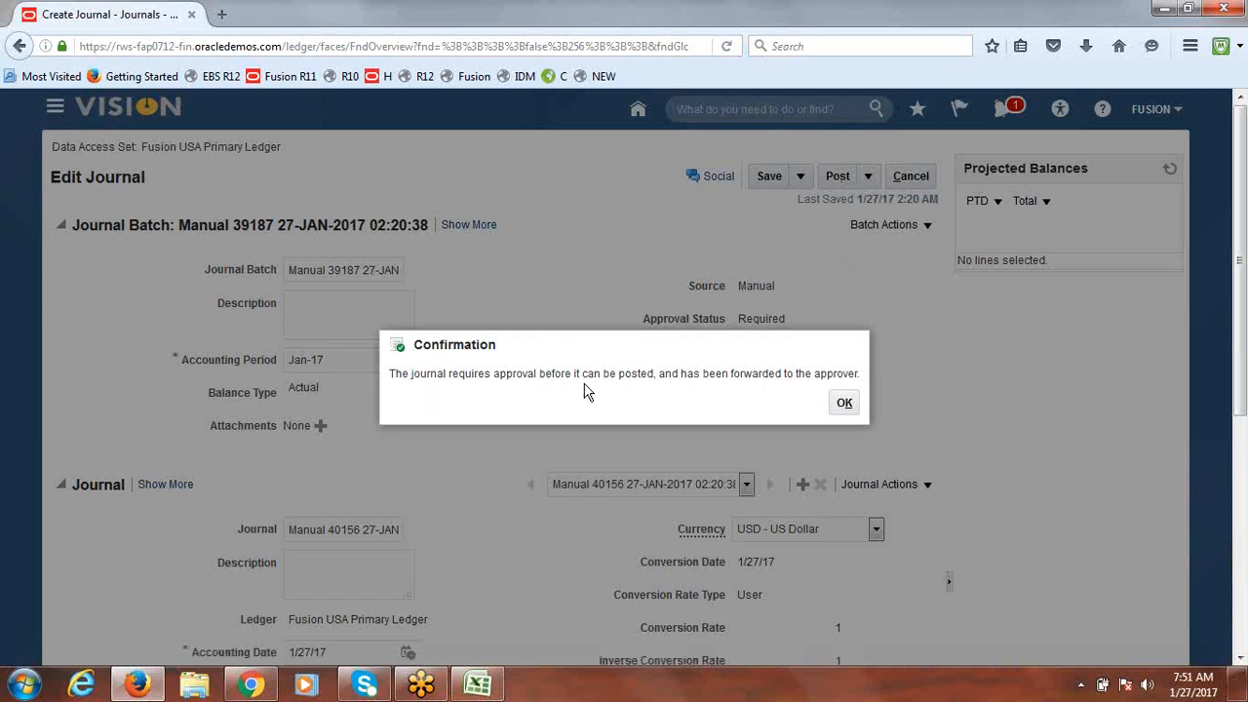
left_click(844, 405)
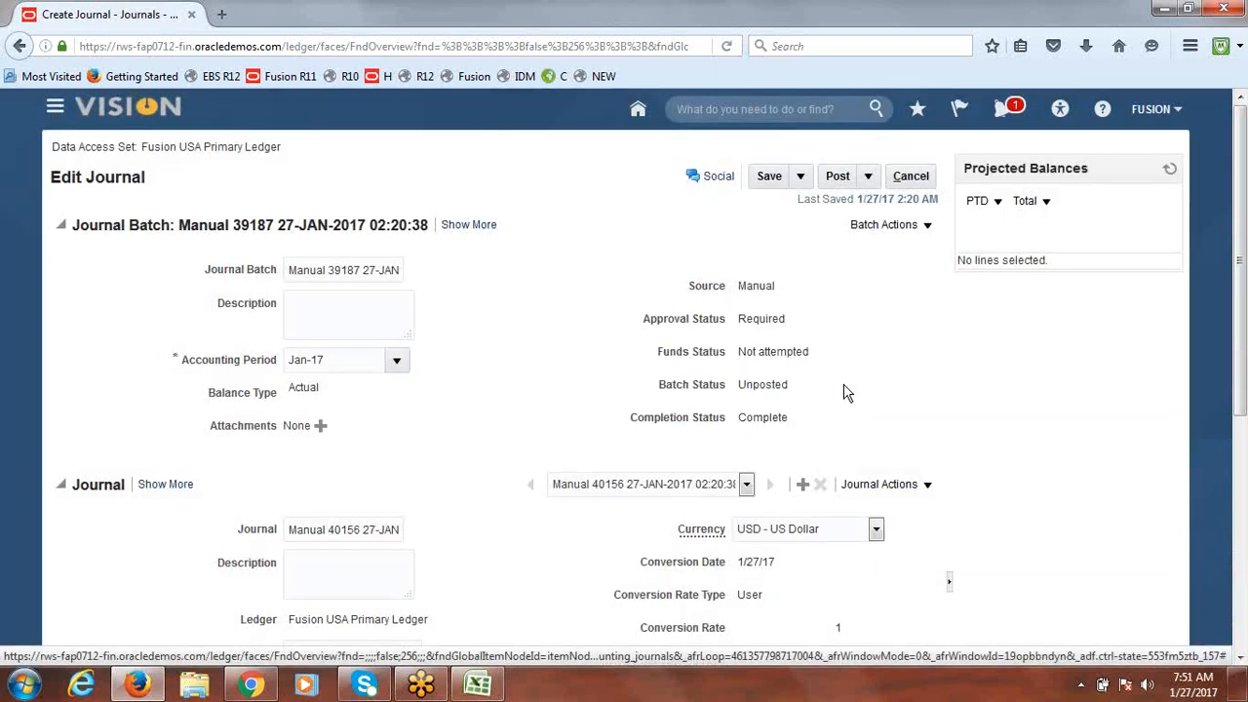
Step: Save the journal again, reload the page, and check notifications for approval messages
left_click(769, 177)
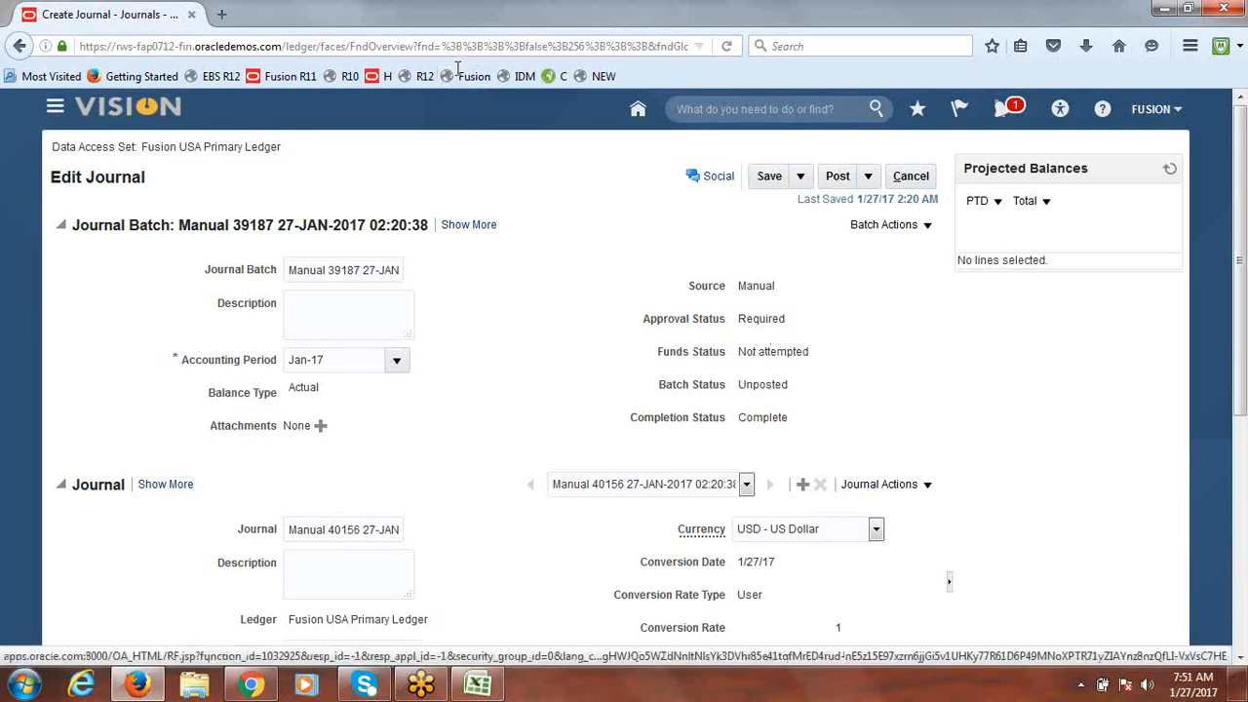
left_click(729, 46)
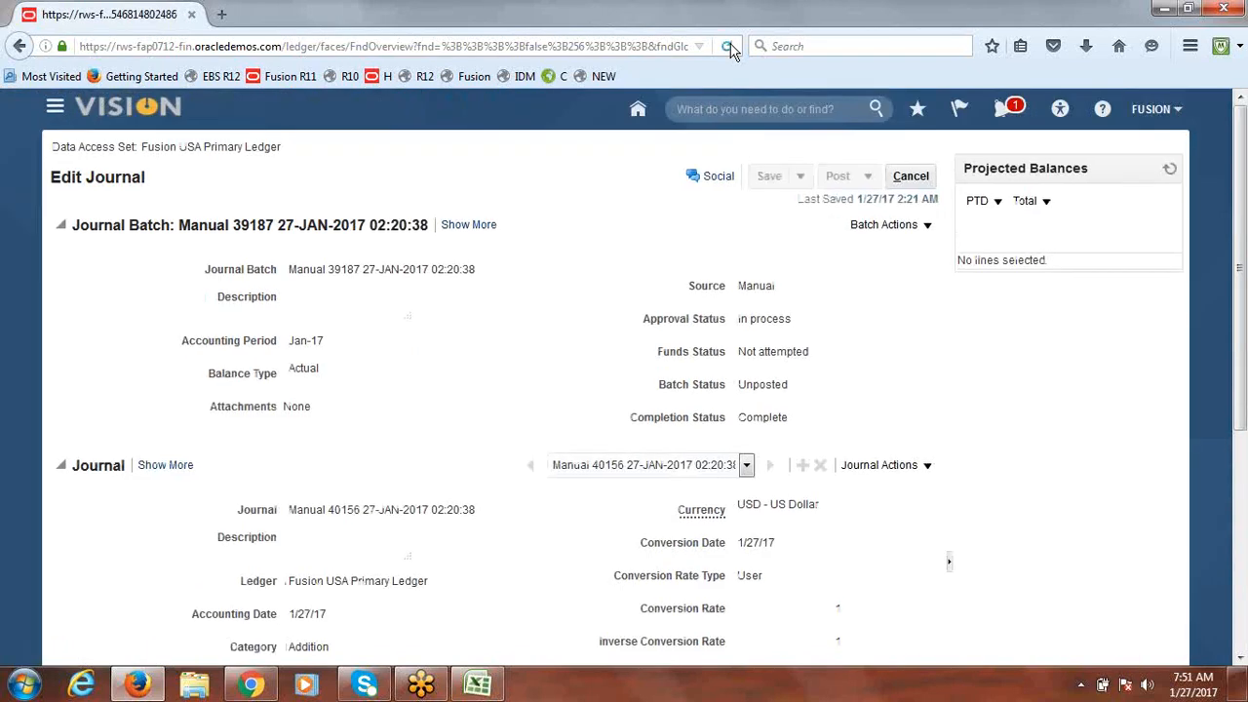
left_click(729, 48)
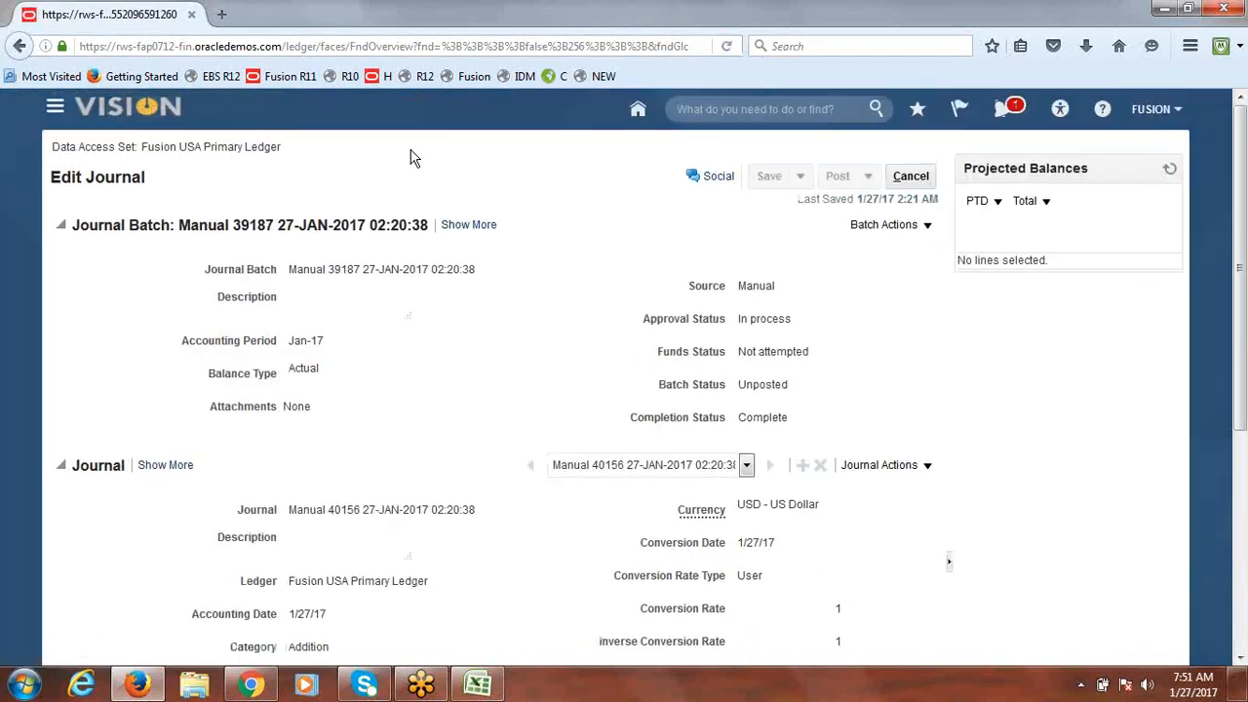
left_click(1006, 114)
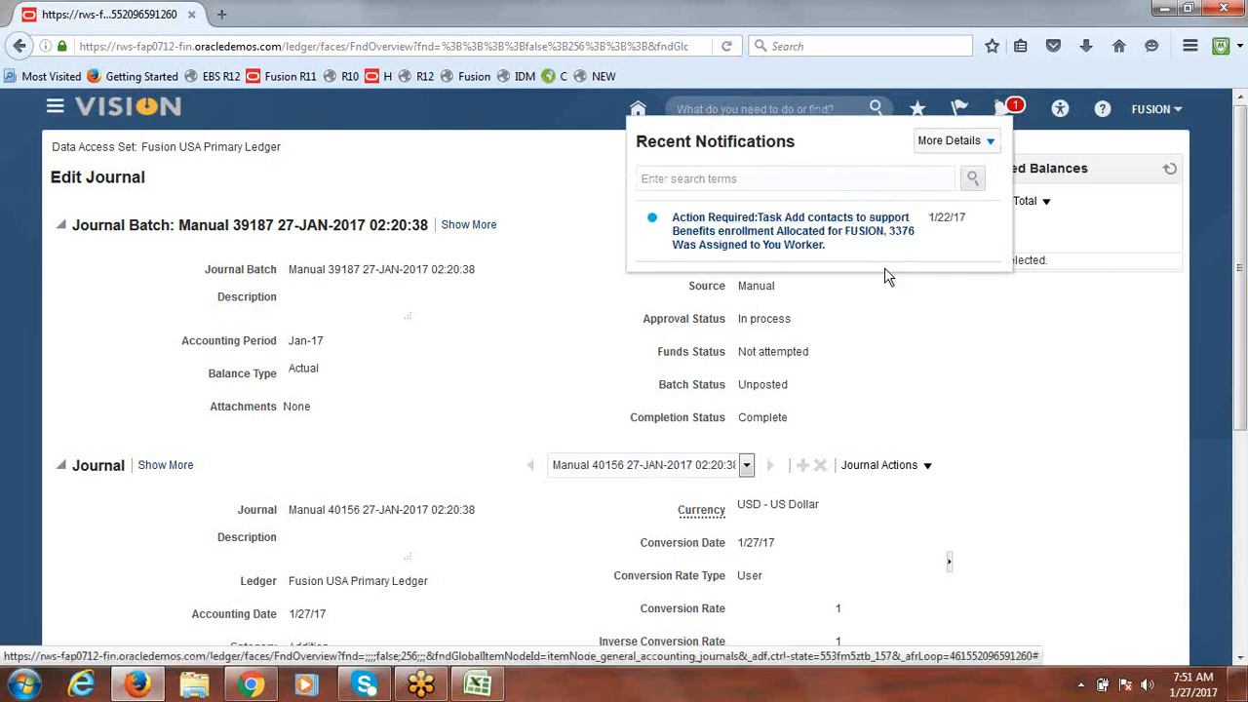
left_click(498, 149)
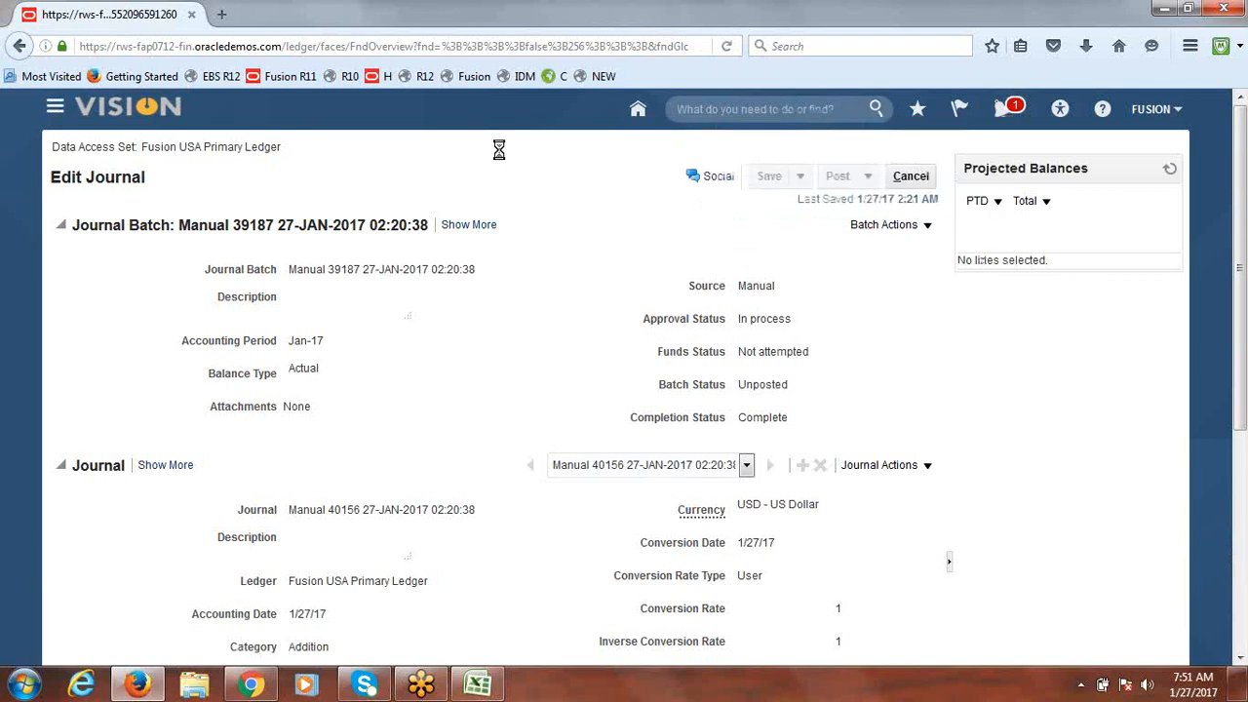
Step: Open the General Accounting Dashboard and reload it to check journals awaiting approval
left_click(56, 109)
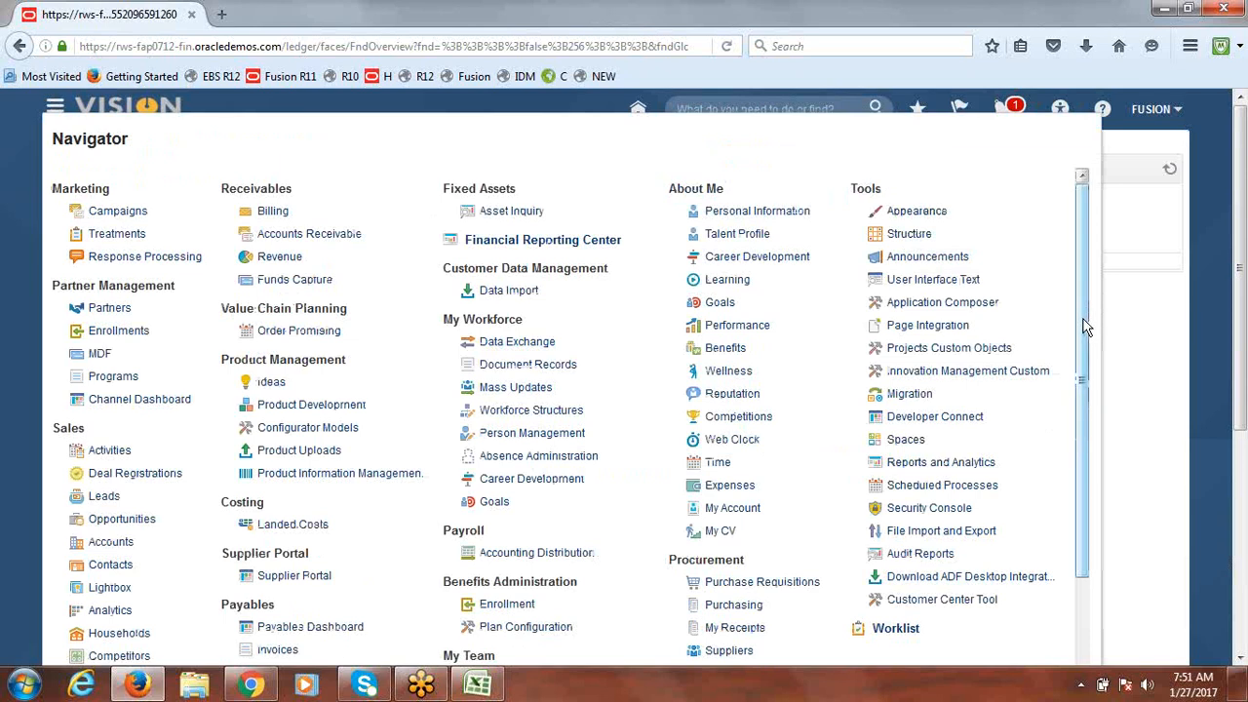
scroll(1088, 371, "down", 1)
scroll(1089, 371, "down", 3)
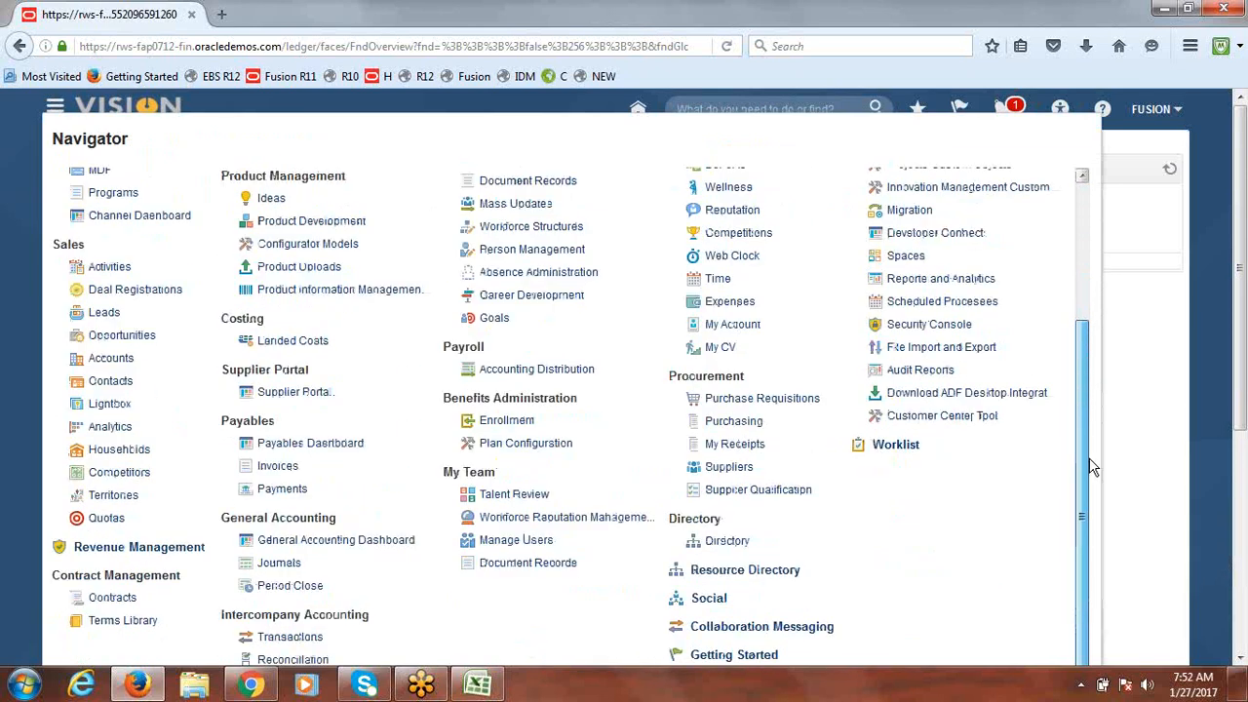
left_click(330, 529)
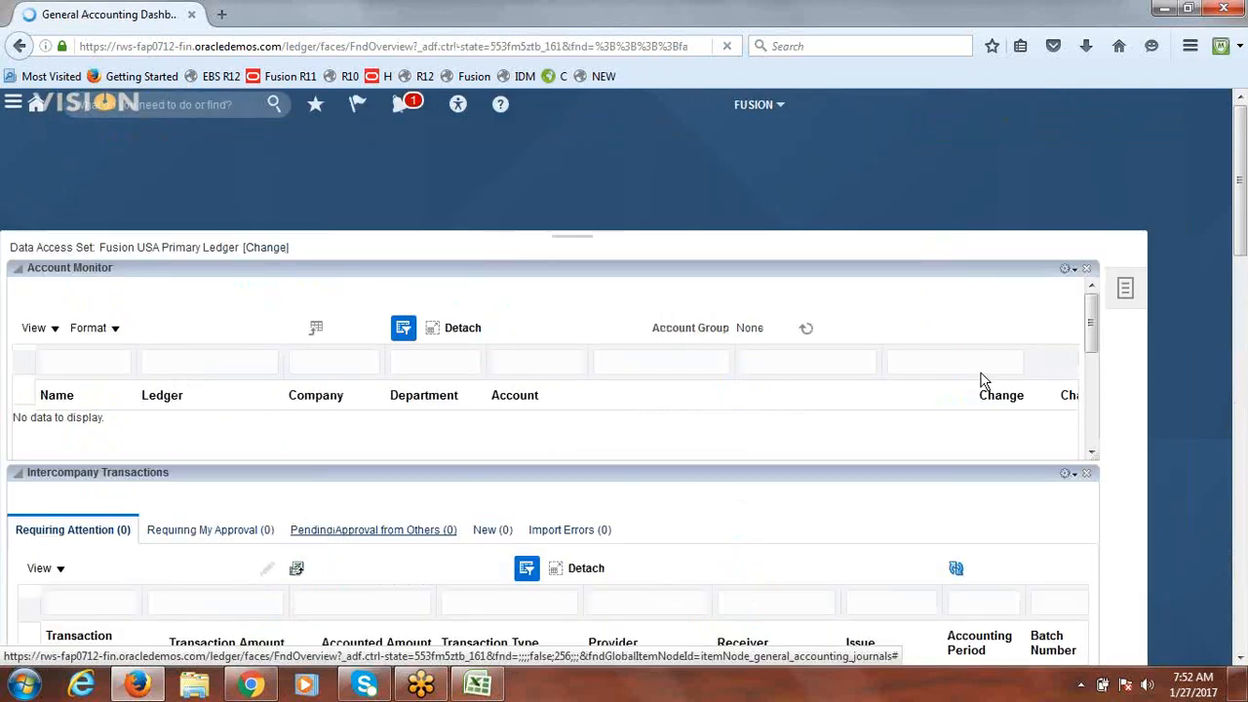
left_click_drag(1243, 262, 1245, 415)
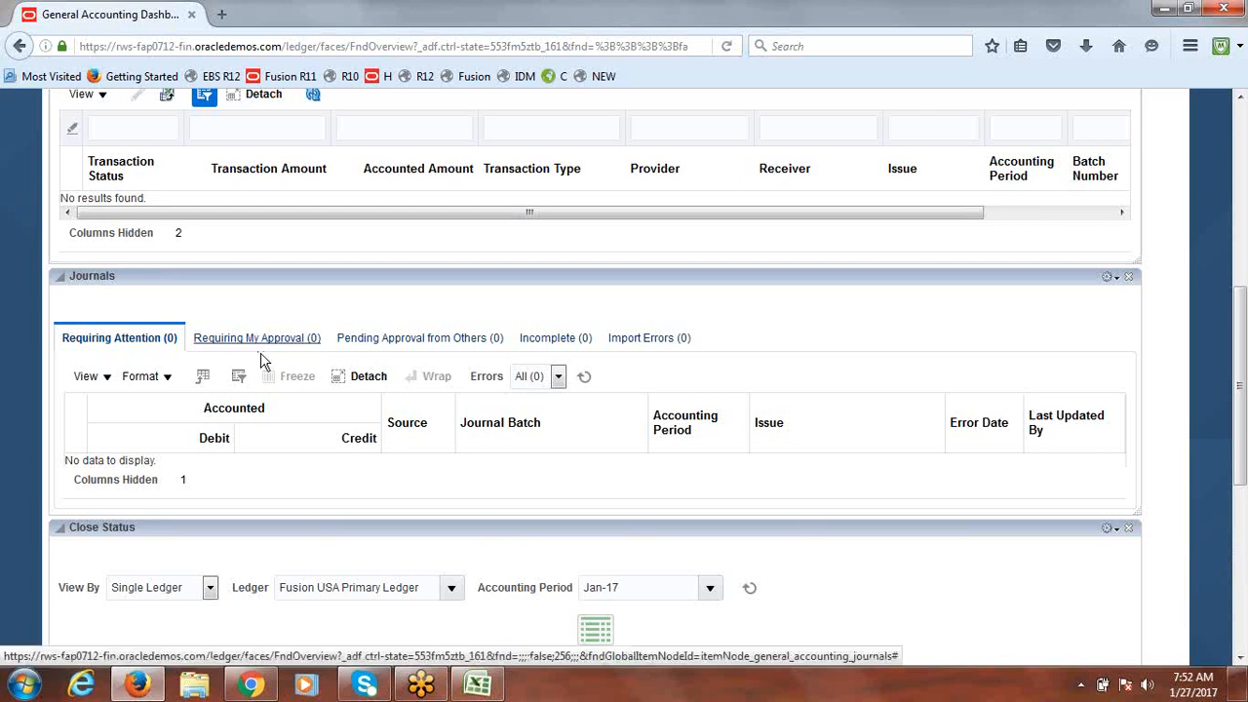
left_click_drag(1239, 391, 1239, 146)
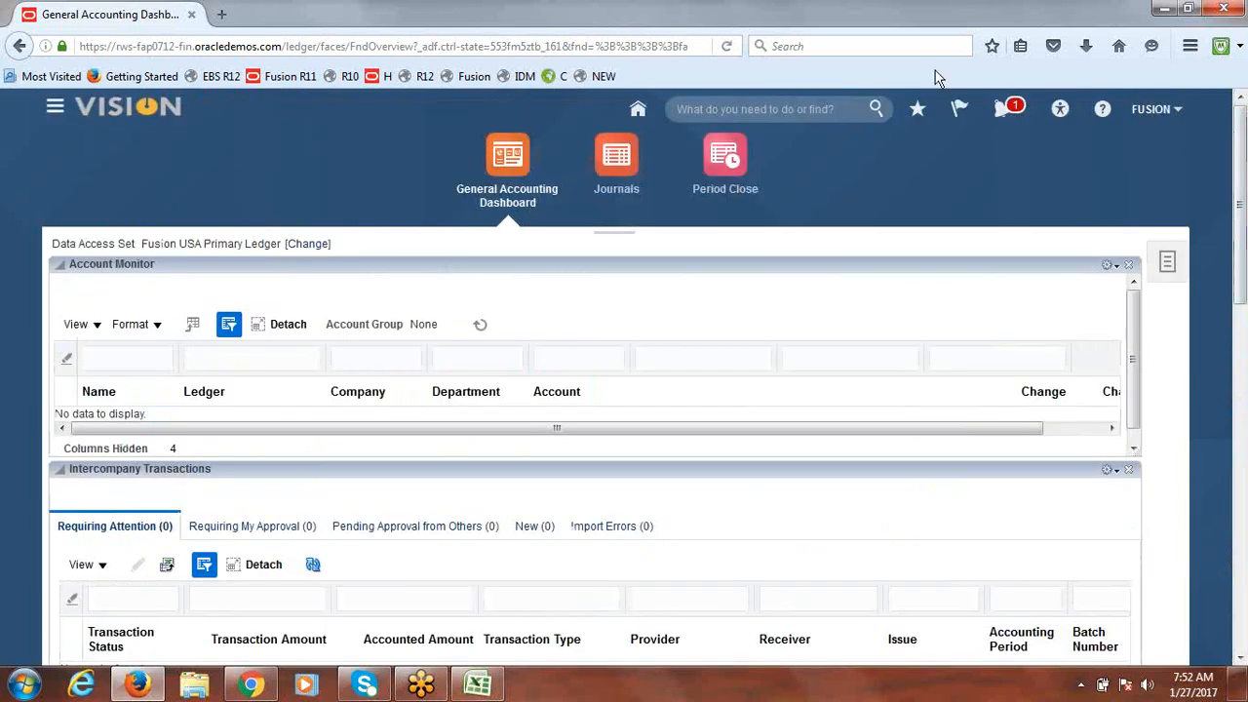
left_click(726, 46)
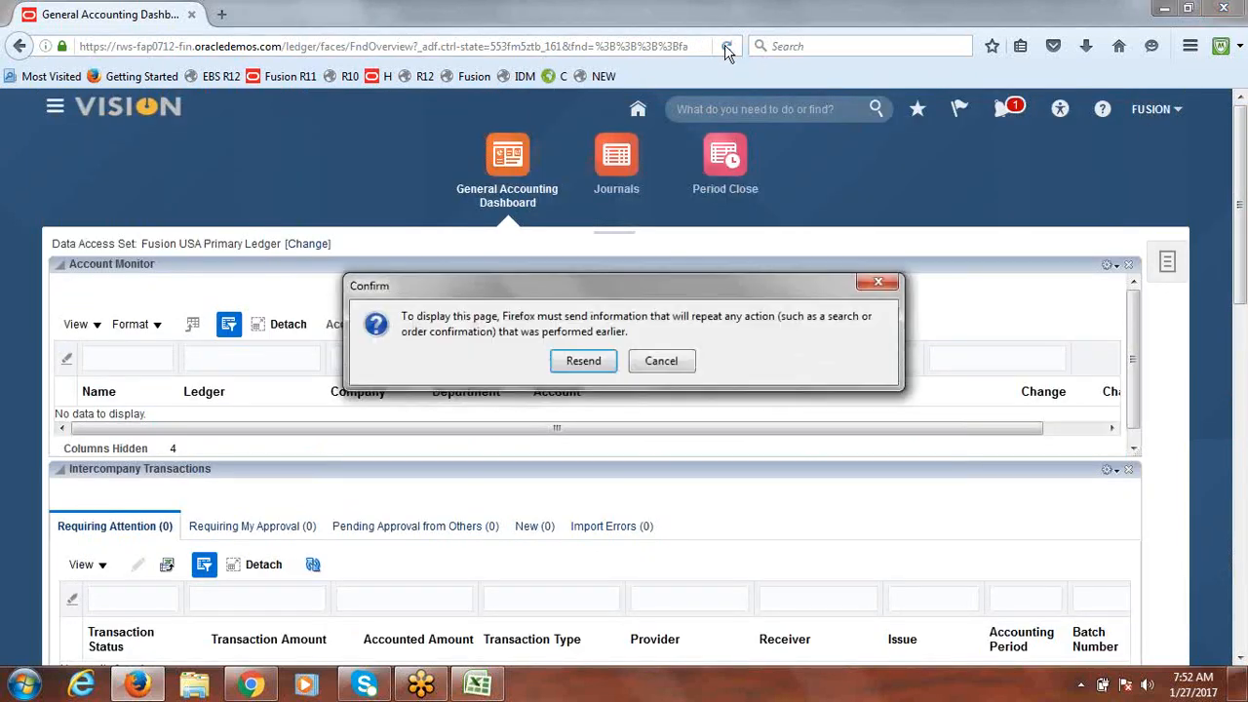
left_click(662, 361)
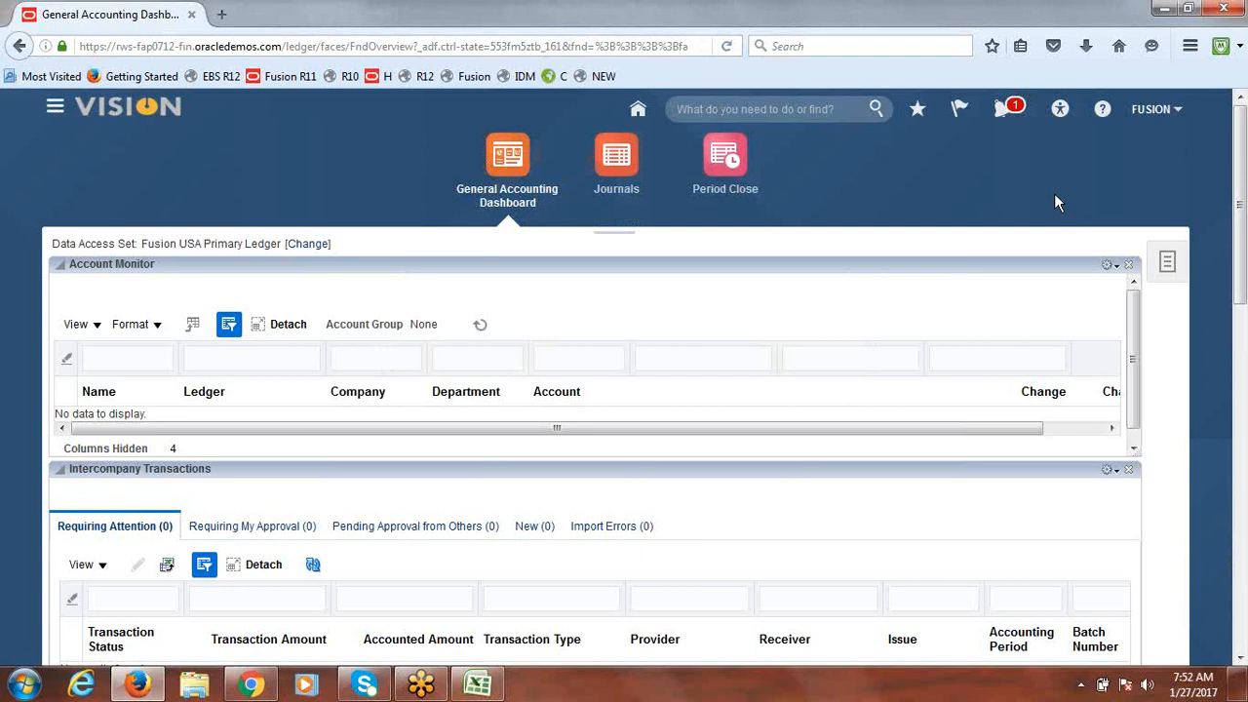
Step: Sign out of Fusion and reload the sign-in page
left_click(1153, 112)
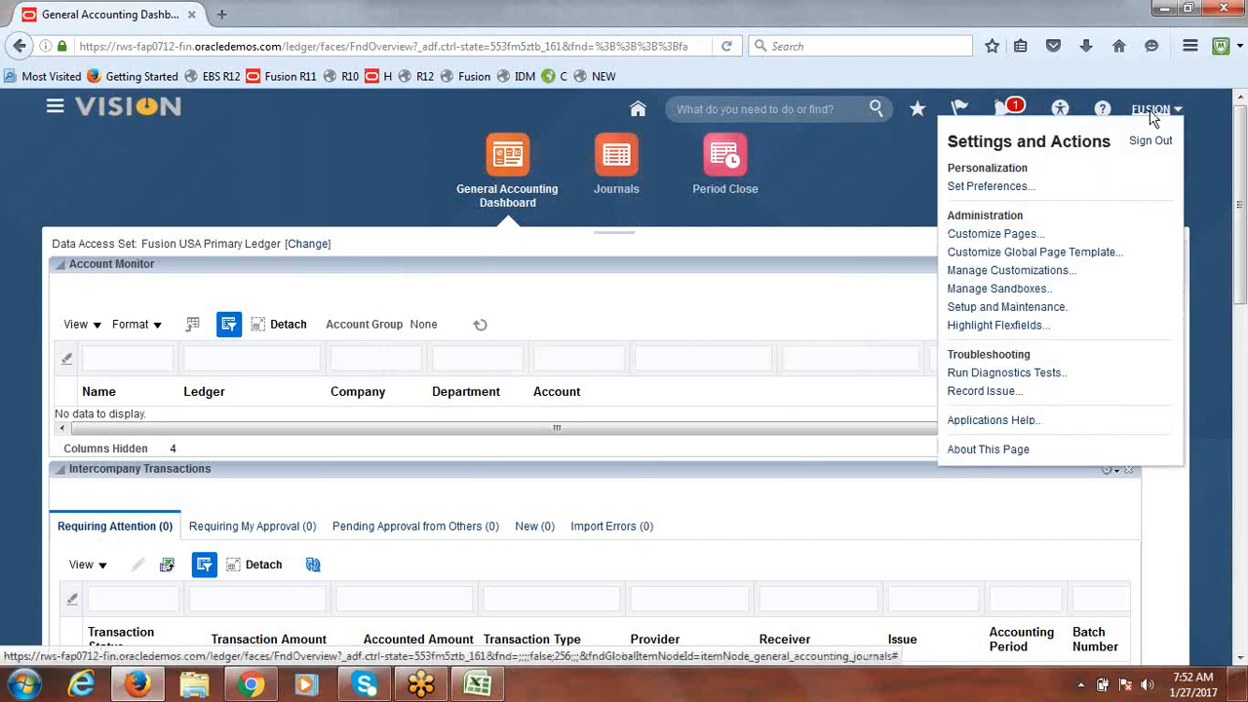
left_click(1149, 141)
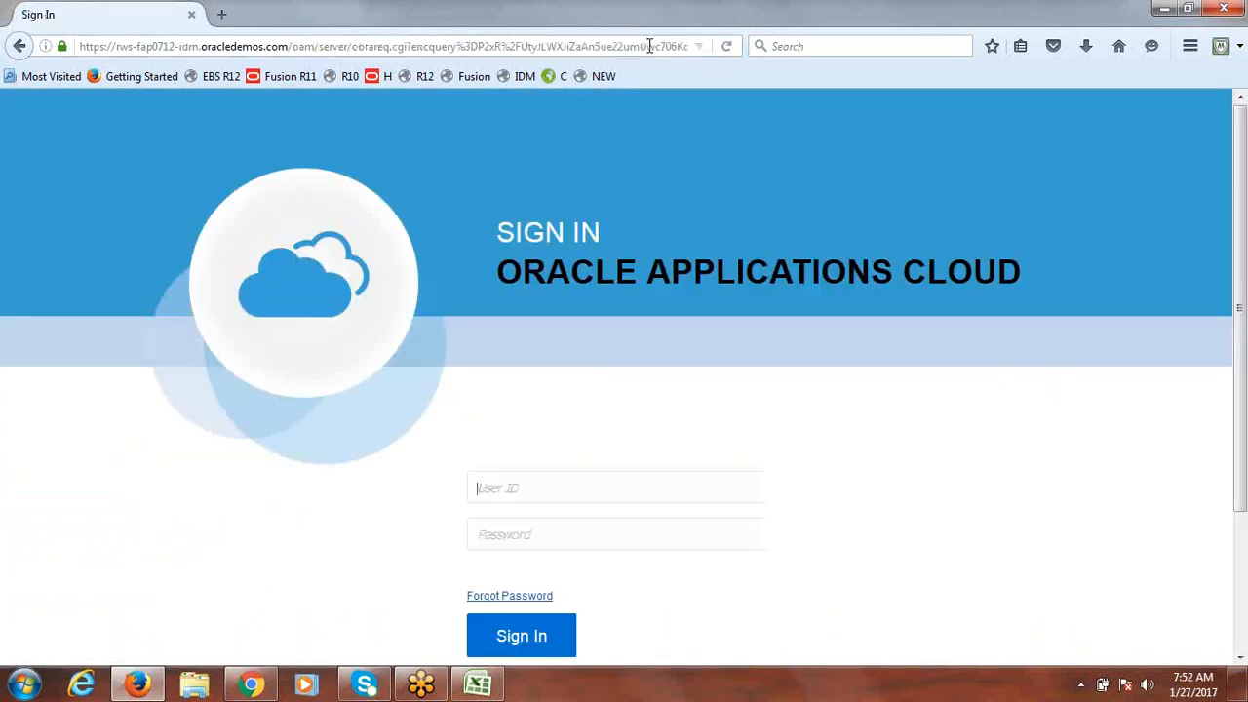
left_click(651, 46)
key("Return")
Step: Sign back in with the user ID and password, declining to save the login
type("f")
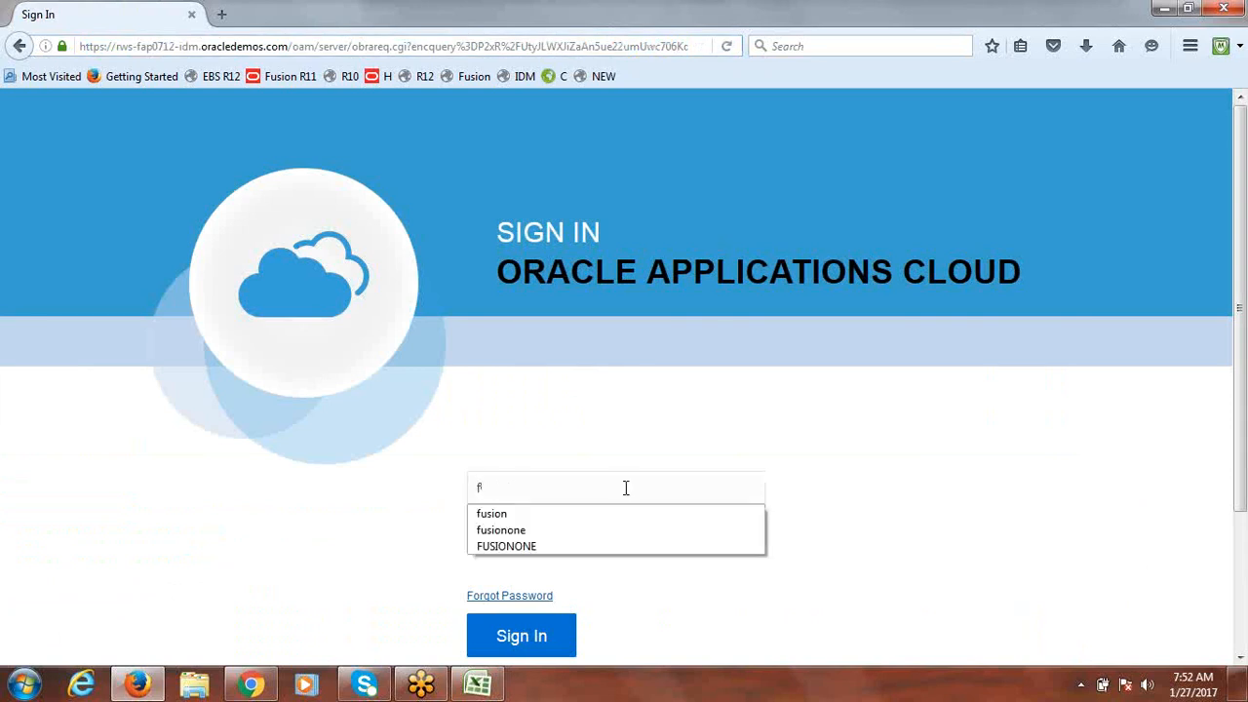
type("usion")
key("Escape")
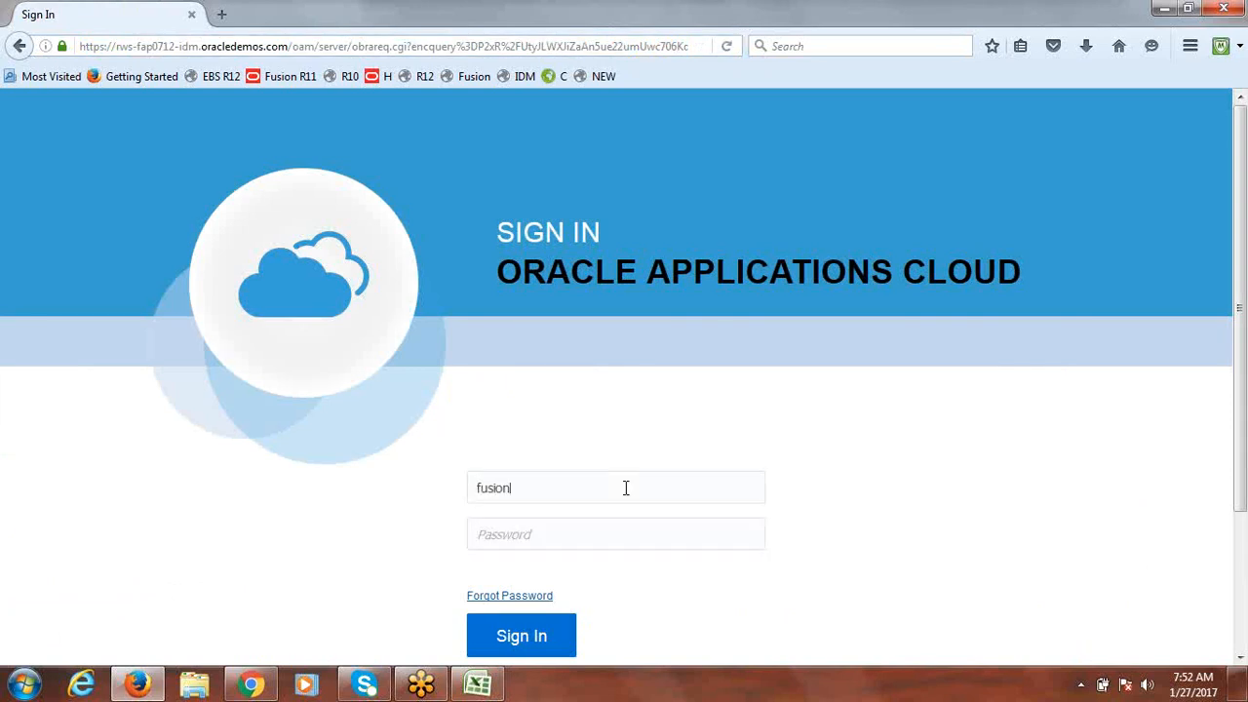
key("Tab")
type("We")
left_click(517, 636)
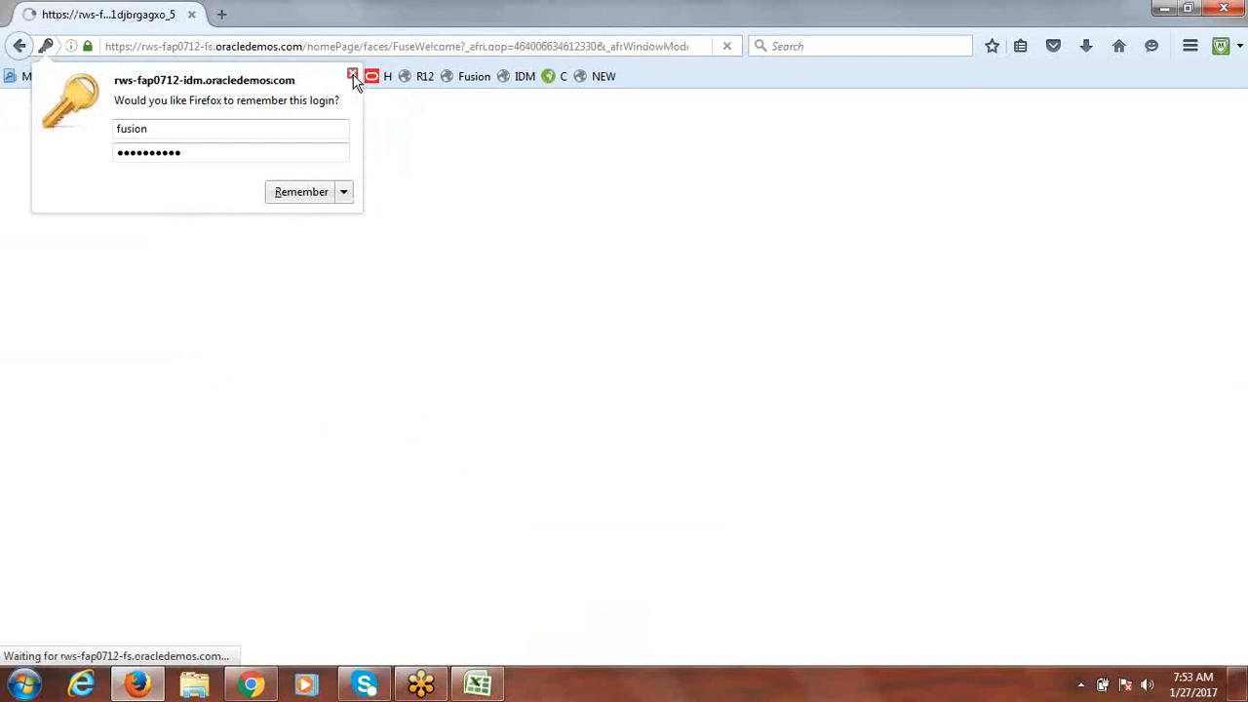
left_click(353, 75)
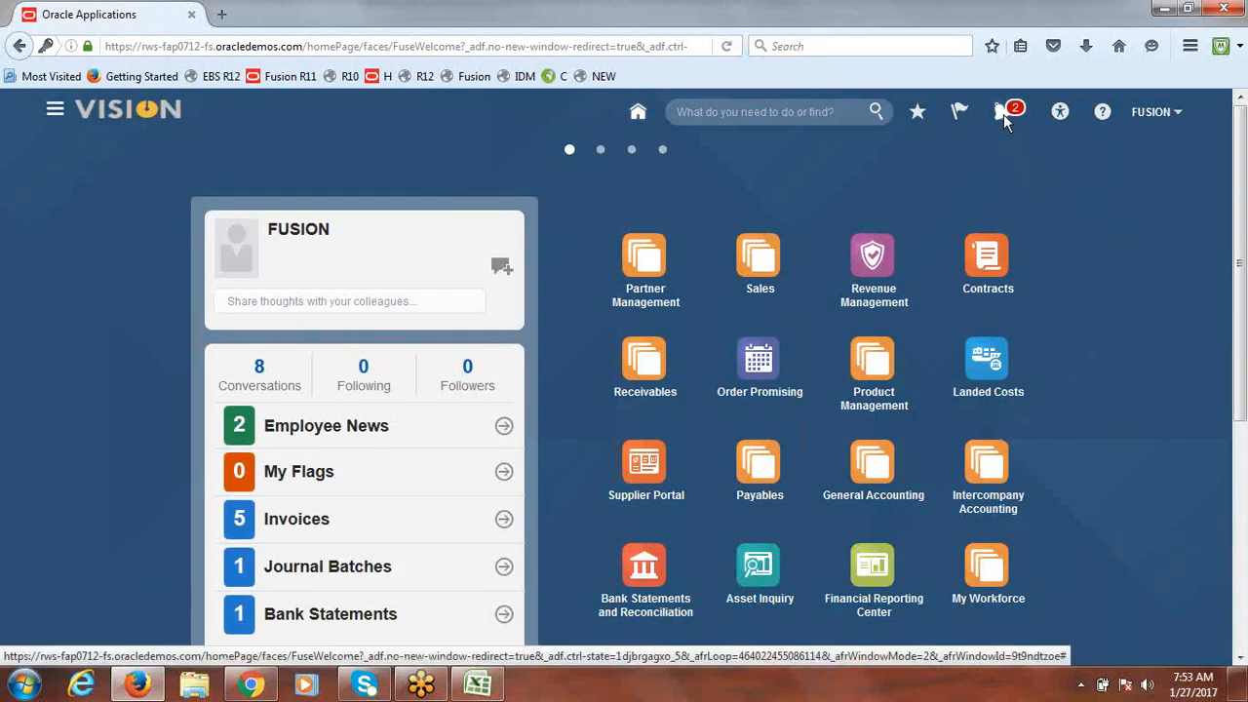
Step: Review the approval notification for journal batch Manual 39187 (40,000.00 USD), then dismiss it
left_click(1003, 114)
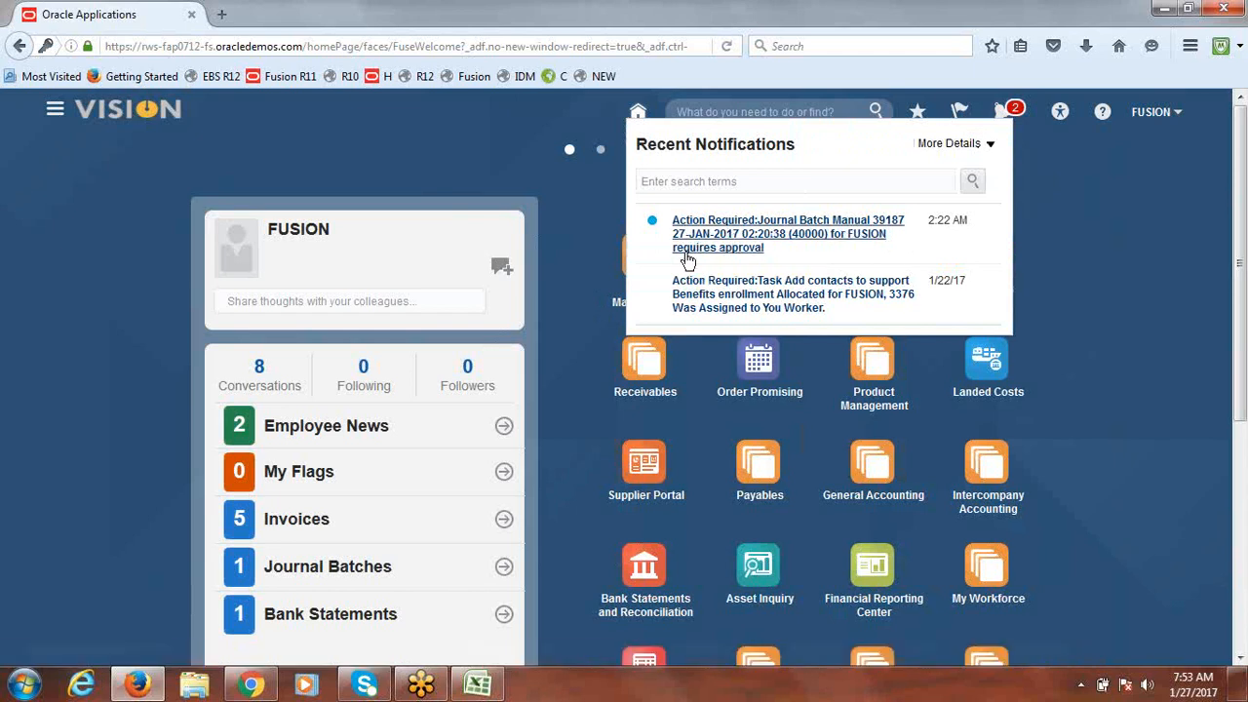
left_click(739, 230)
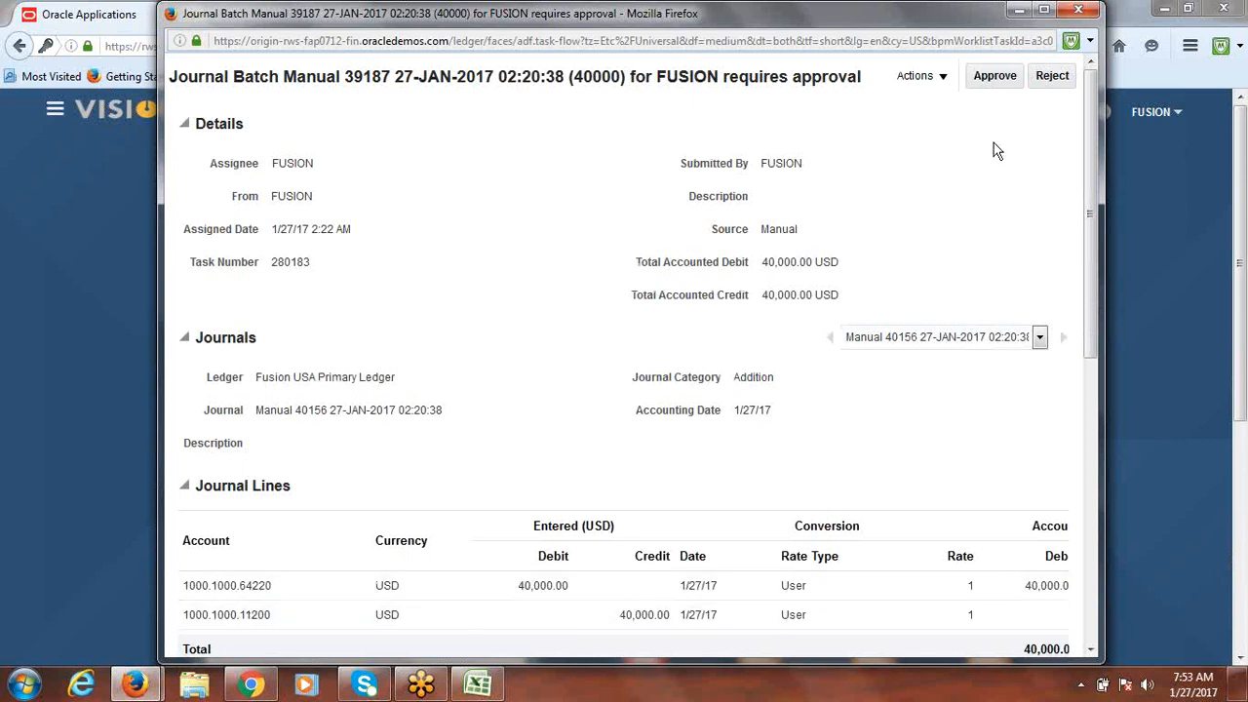
left_click_drag(740, 15, 678, 150)
left_click(1036, 145)
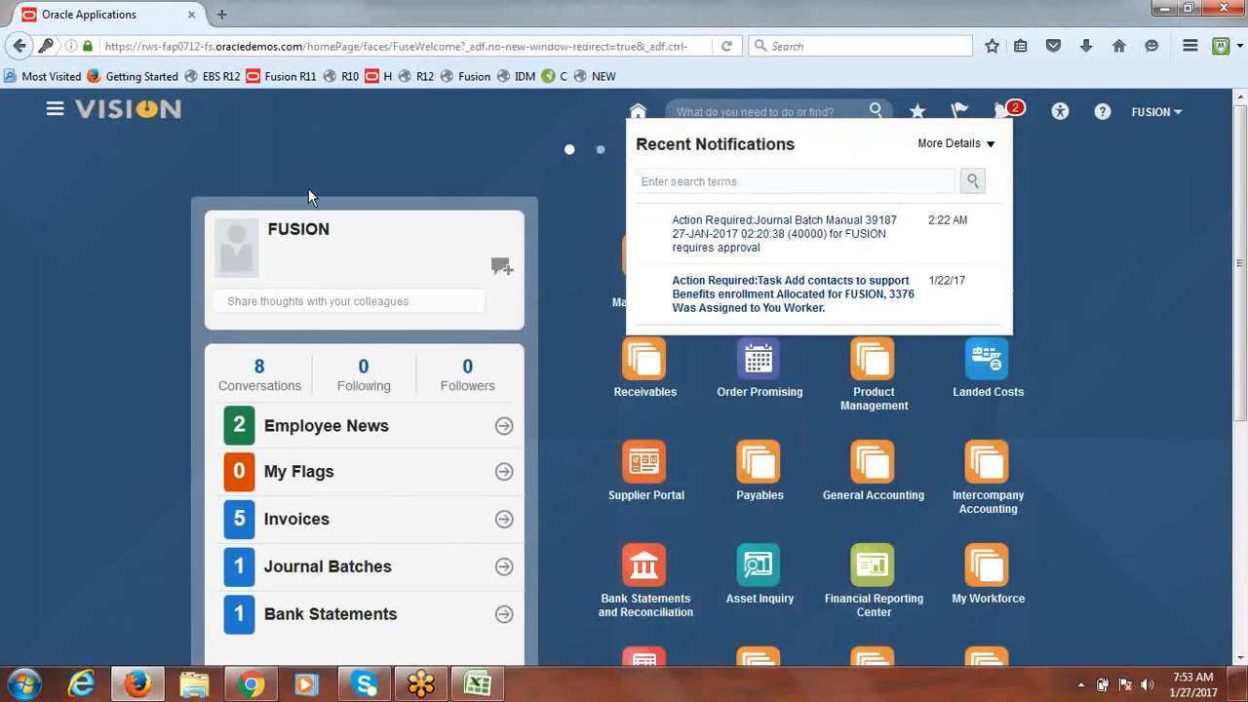
left_click(17, 115)
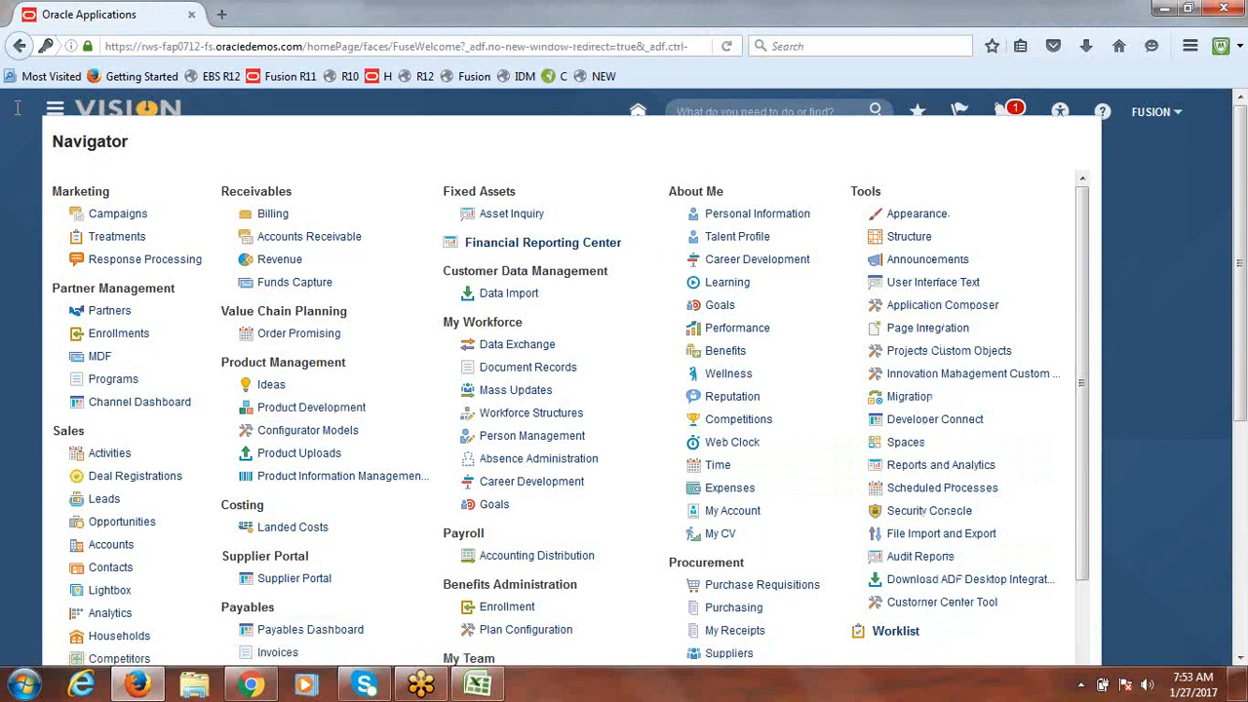
Step: Approve batch Manual 39187 from Journals Requiring My Approval on the General Accounting Dashboard
left_click_drag(1085, 300, 1085, 447)
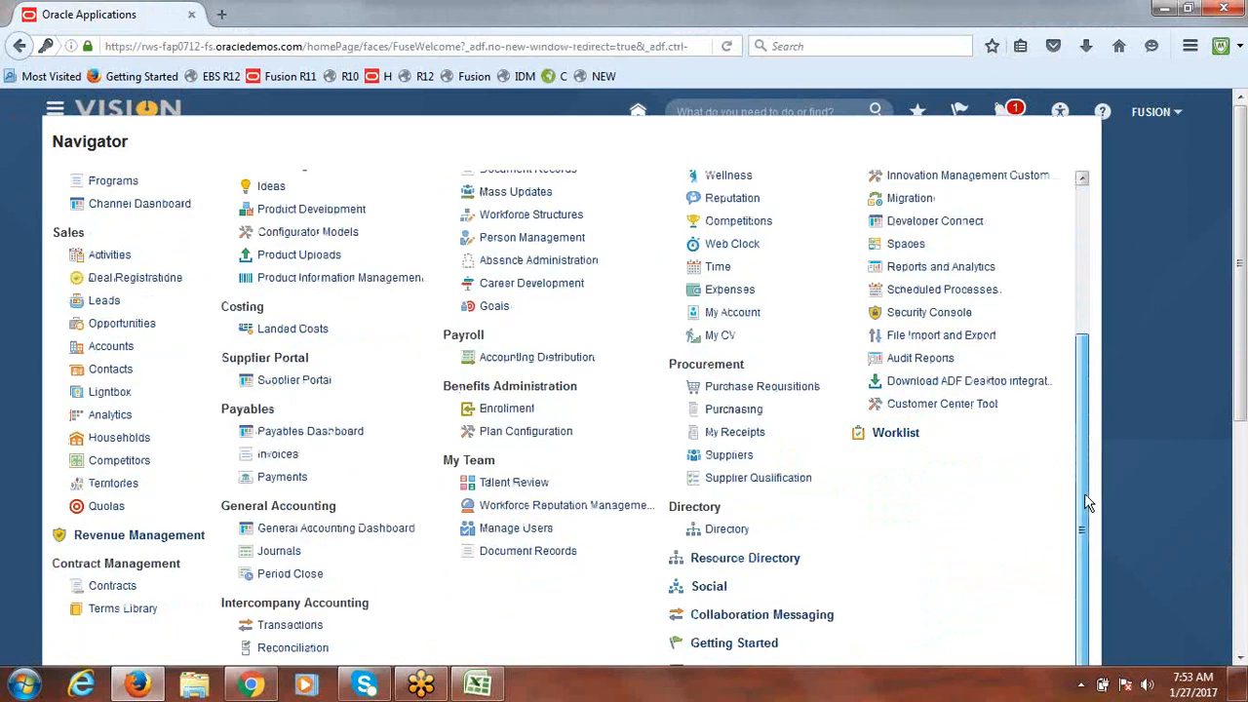
left_click(281, 535)
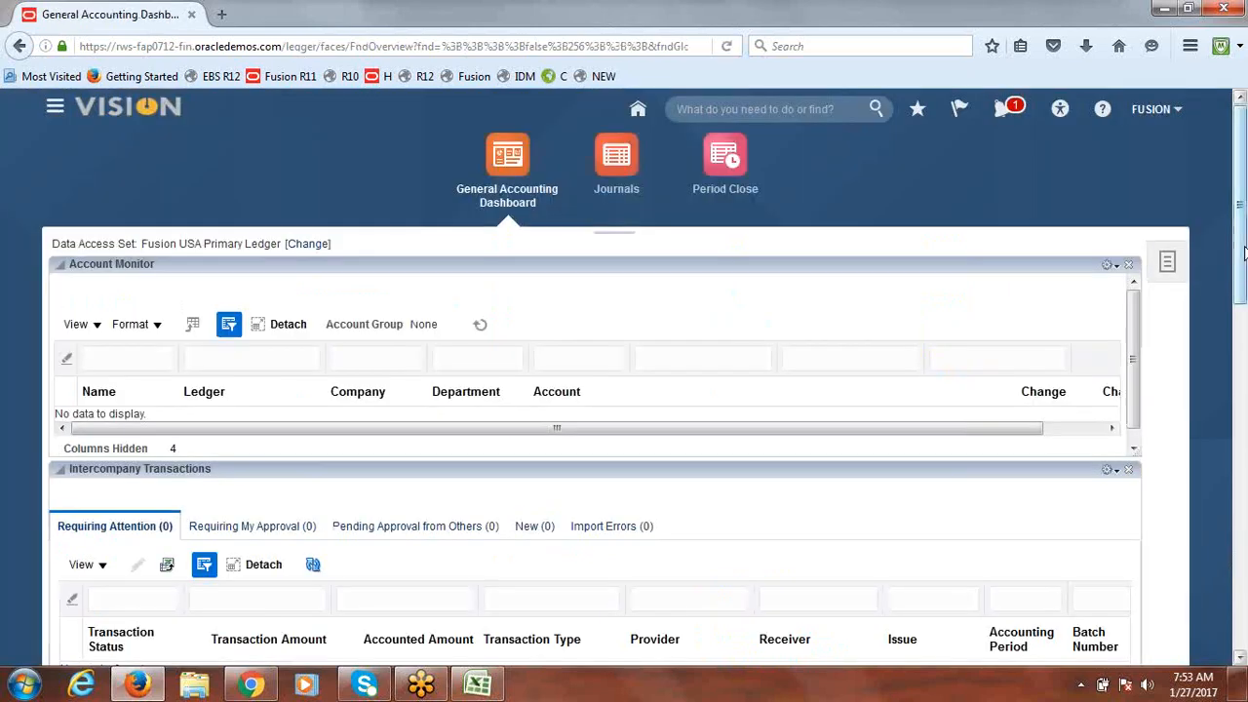
left_click_drag(1242, 273, 1244, 440)
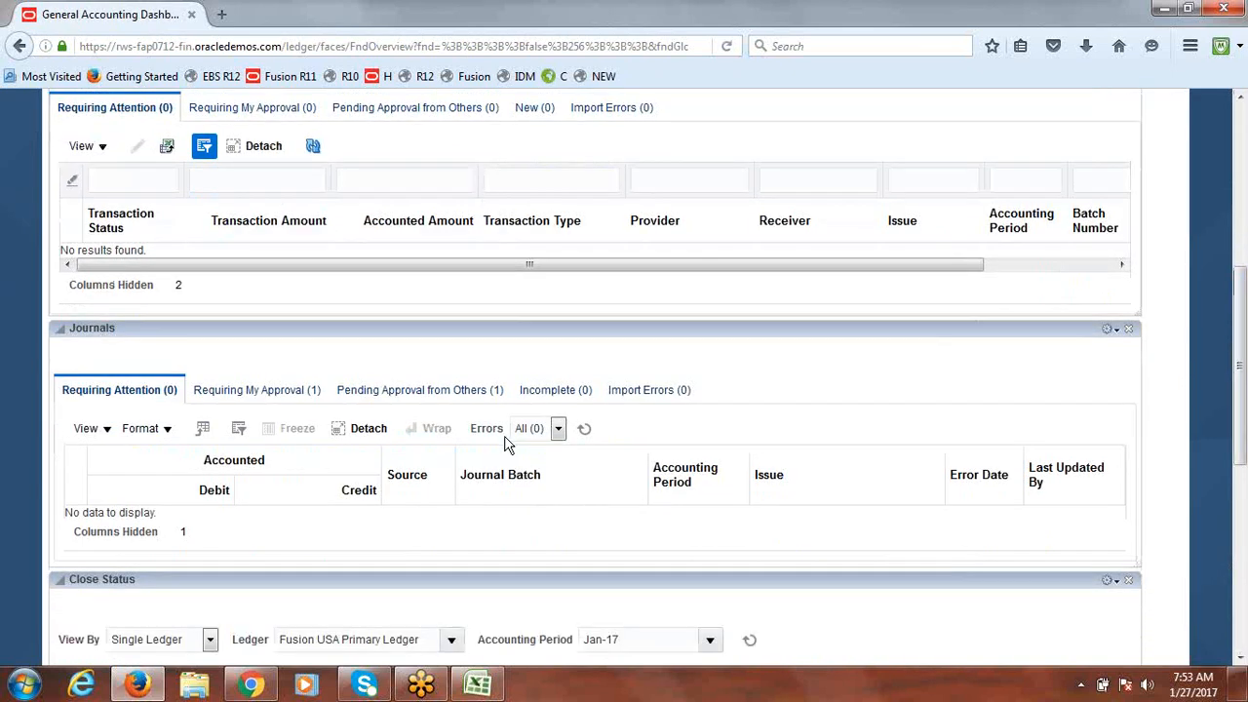
left_click(250, 391)
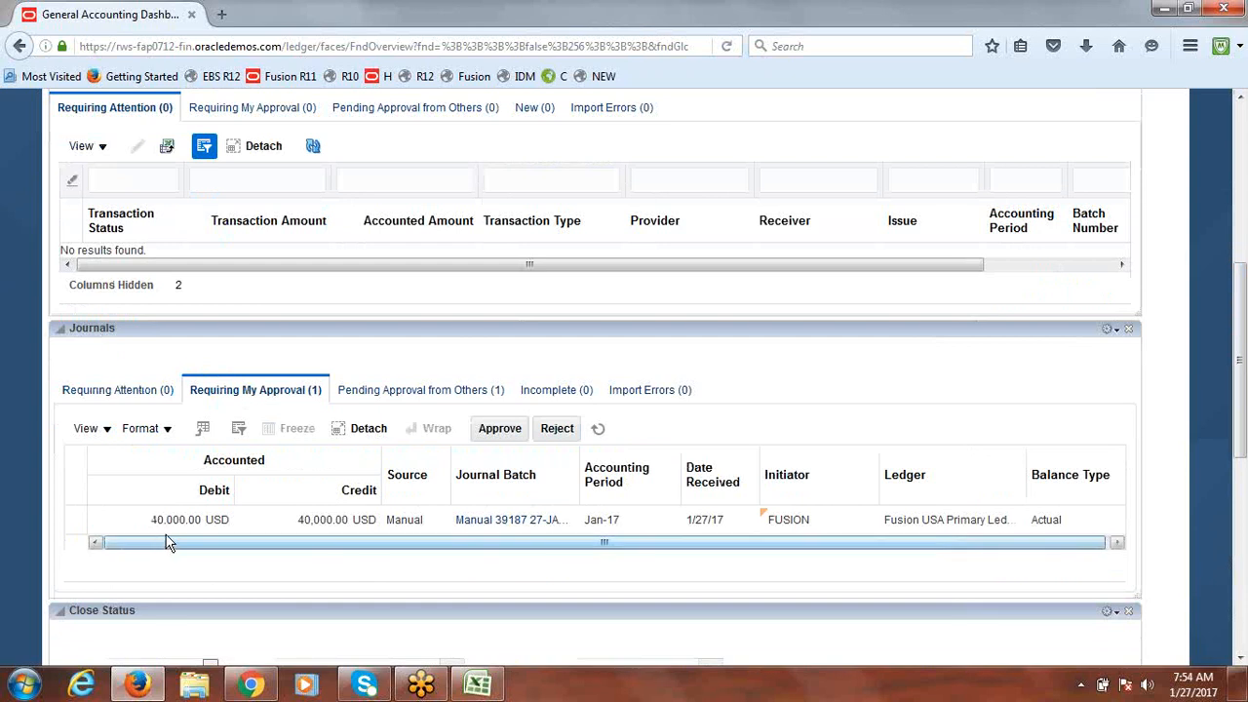
left_click(71, 529)
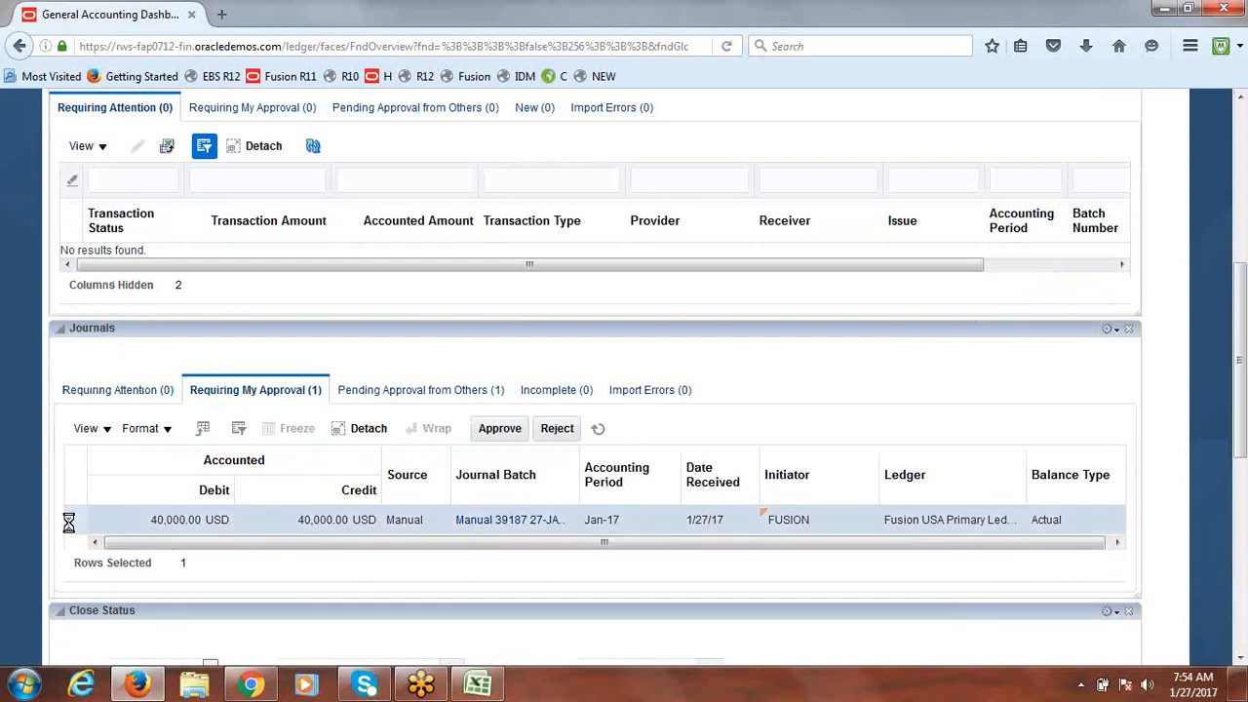
left_click(492, 430)
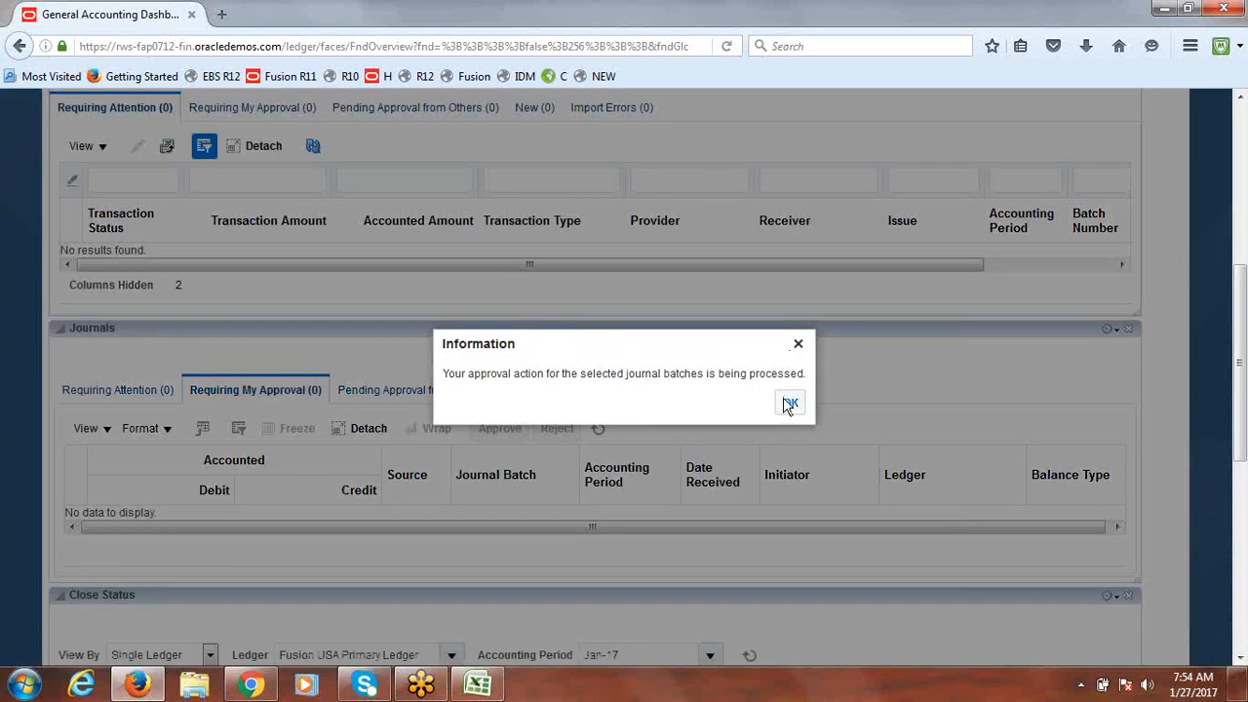
left_click(790, 405)
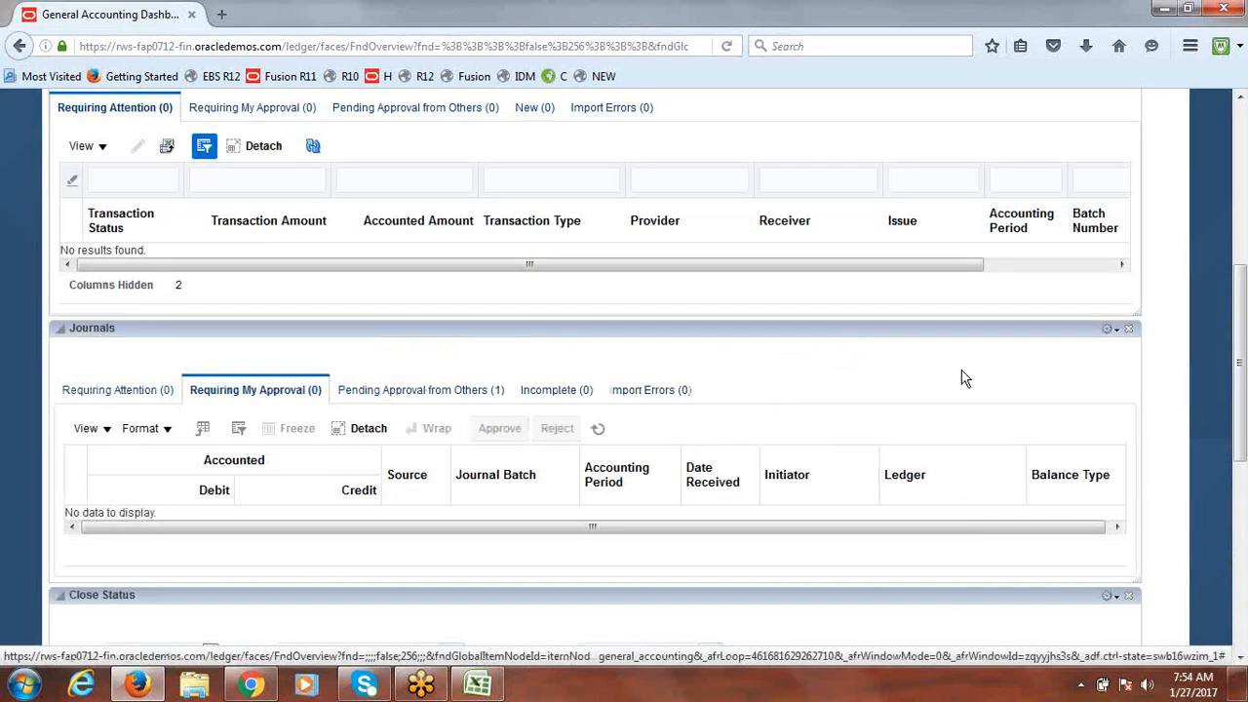
left_click_drag(1241, 361, 1241, 207)
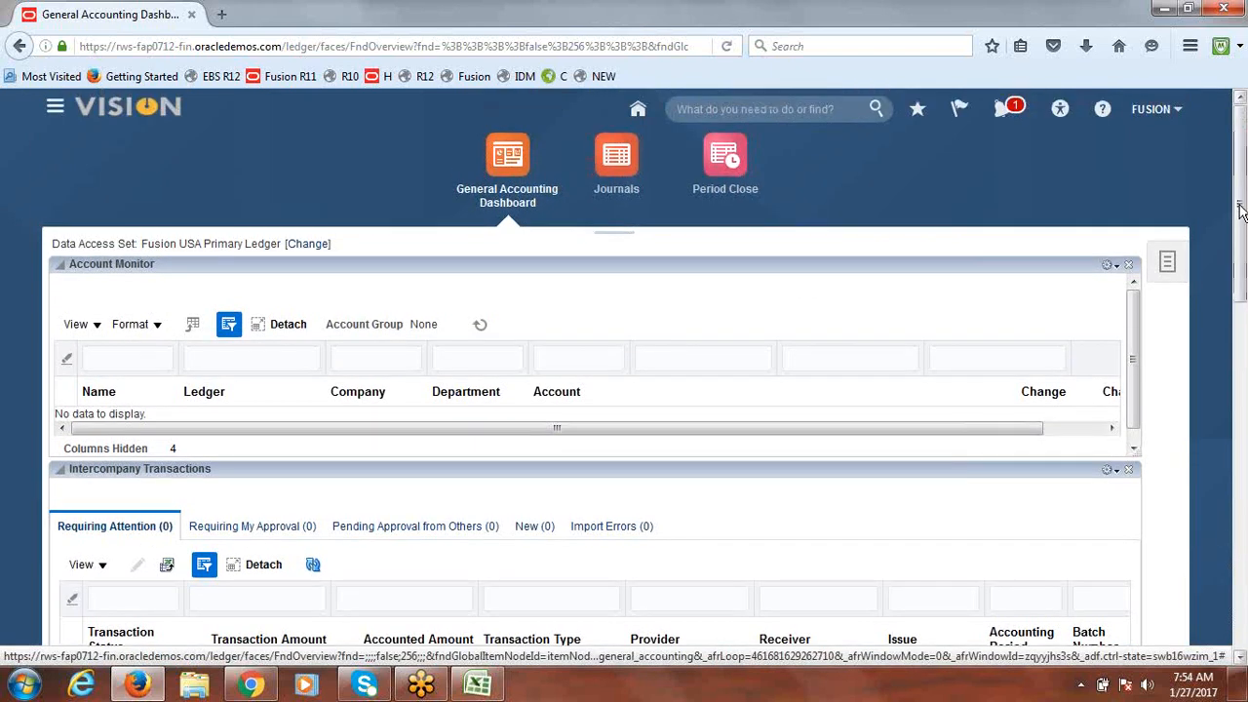
Step: Go to Setup and Maintenance from the user settings and actions menu
left_click(1151, 112)
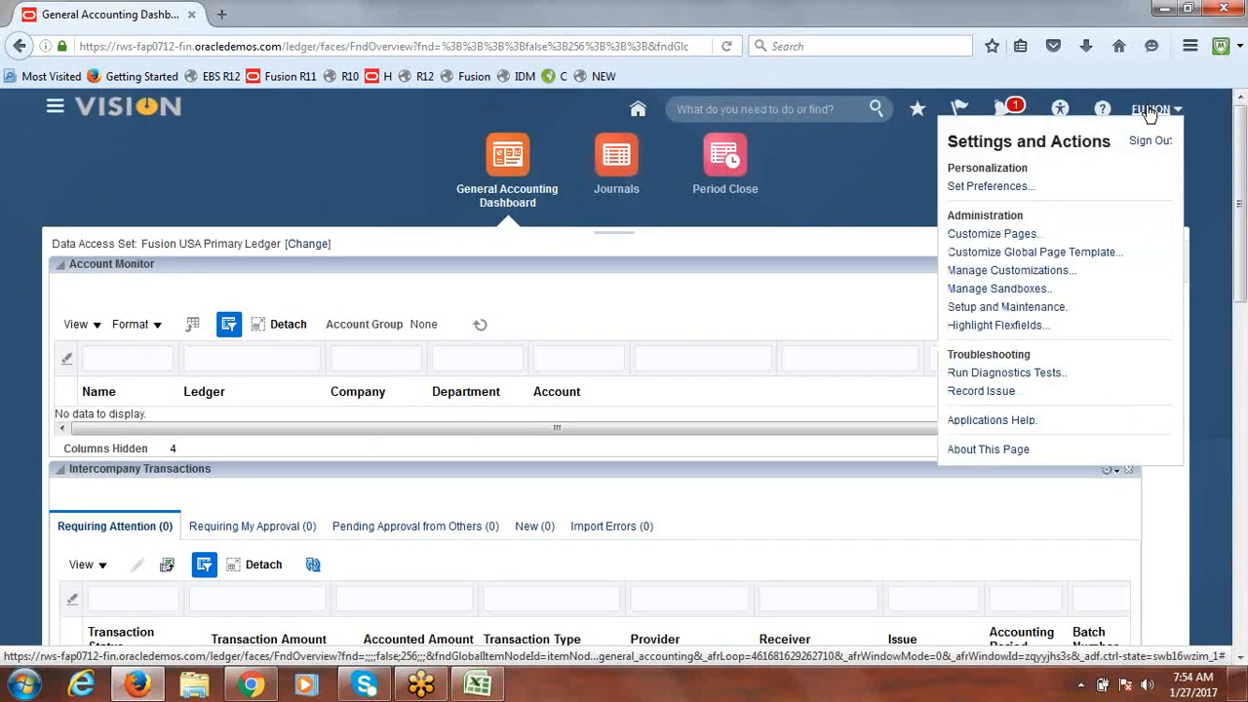
left_click(1014, 307)
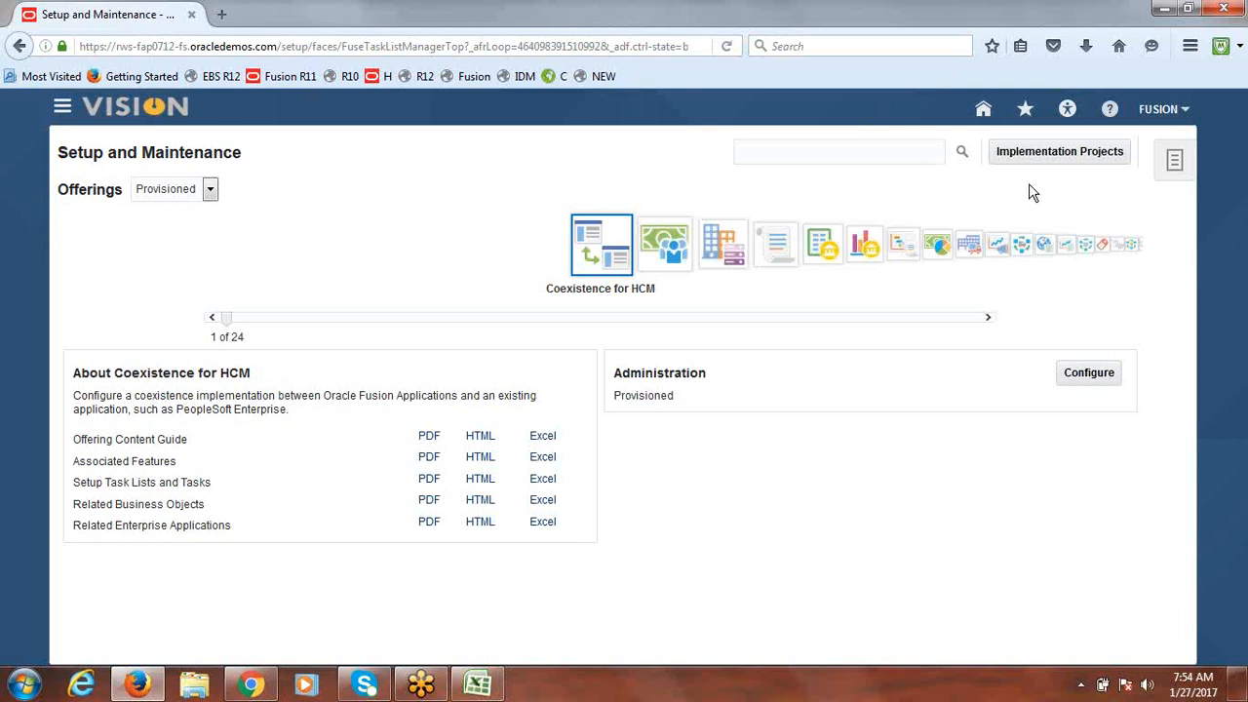
Step: Search the Fusion Implementation Project's tasks for Specify Ledger Options
left_click(1058, 154)
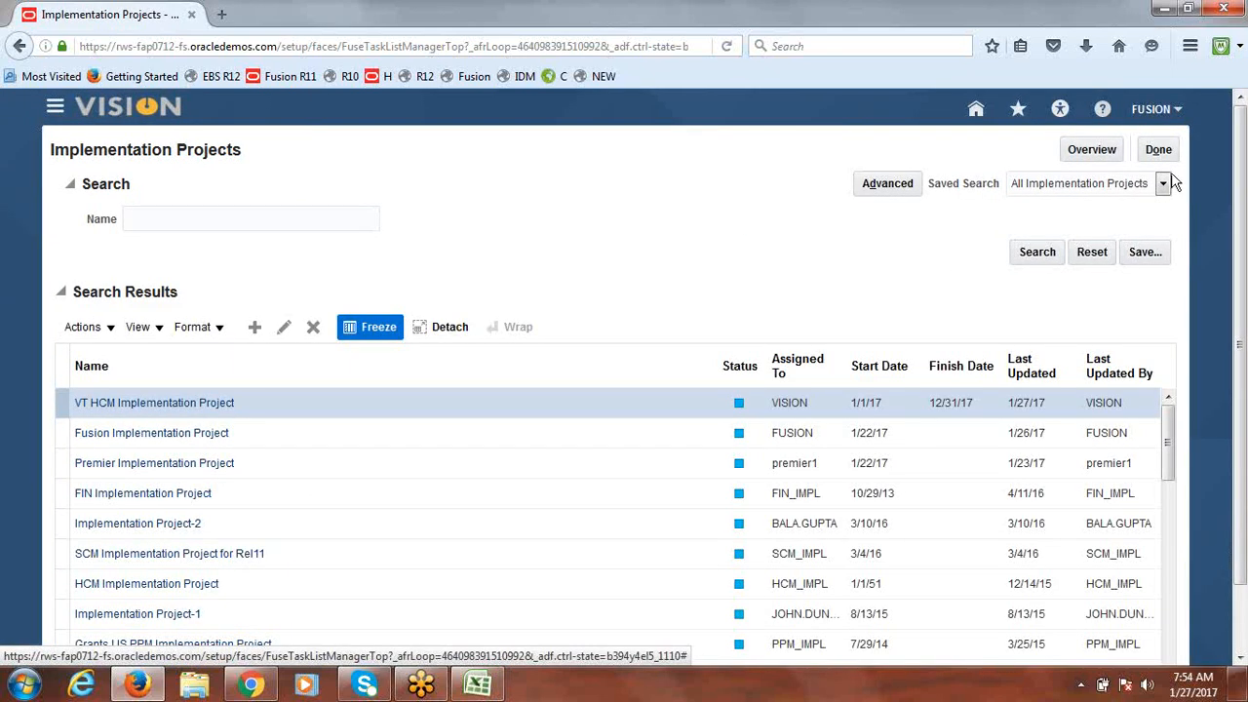
left_click(1094, 151)
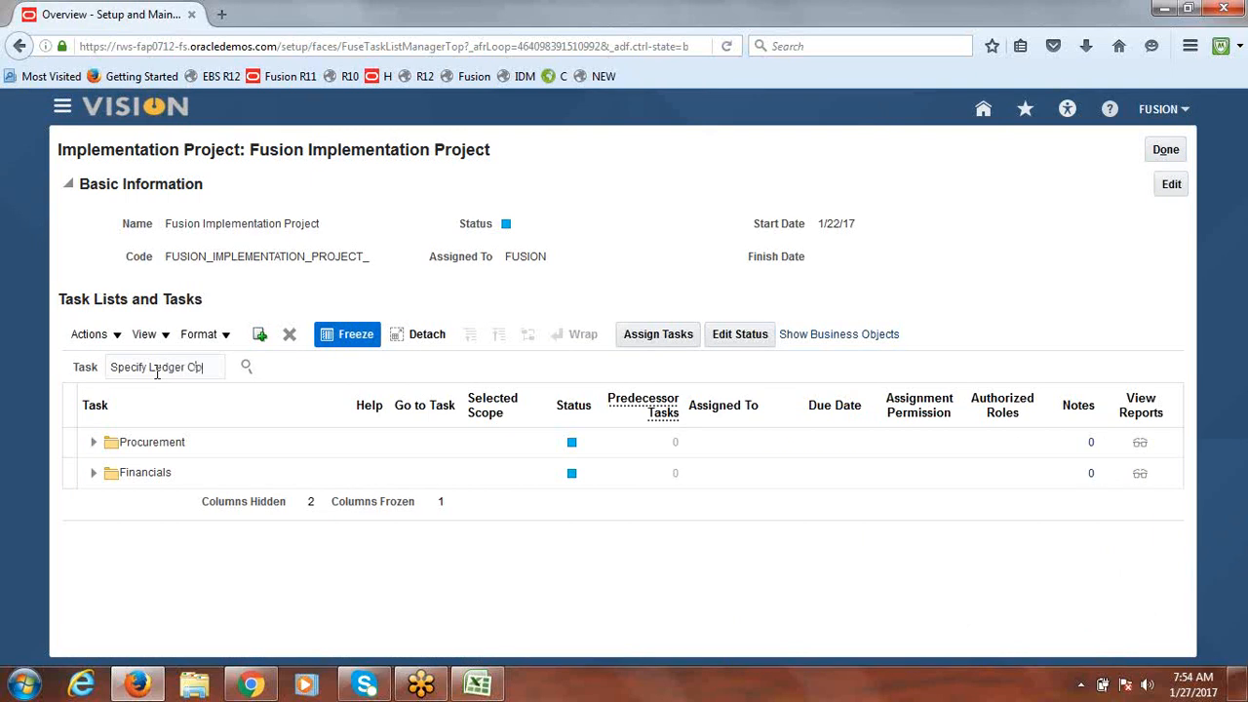
type("ns")
key("Return")
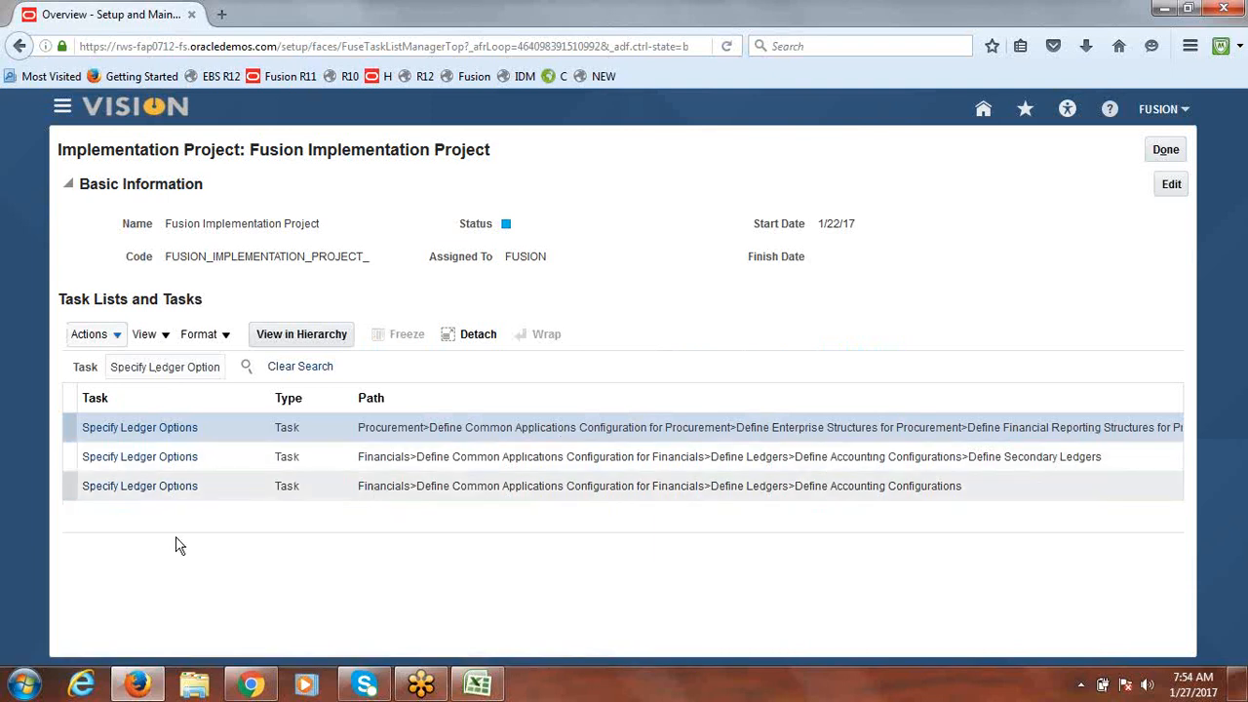
Step: Save the Fusion USA Primary Ledger options with journal approval turned off
left_click(146, 485)
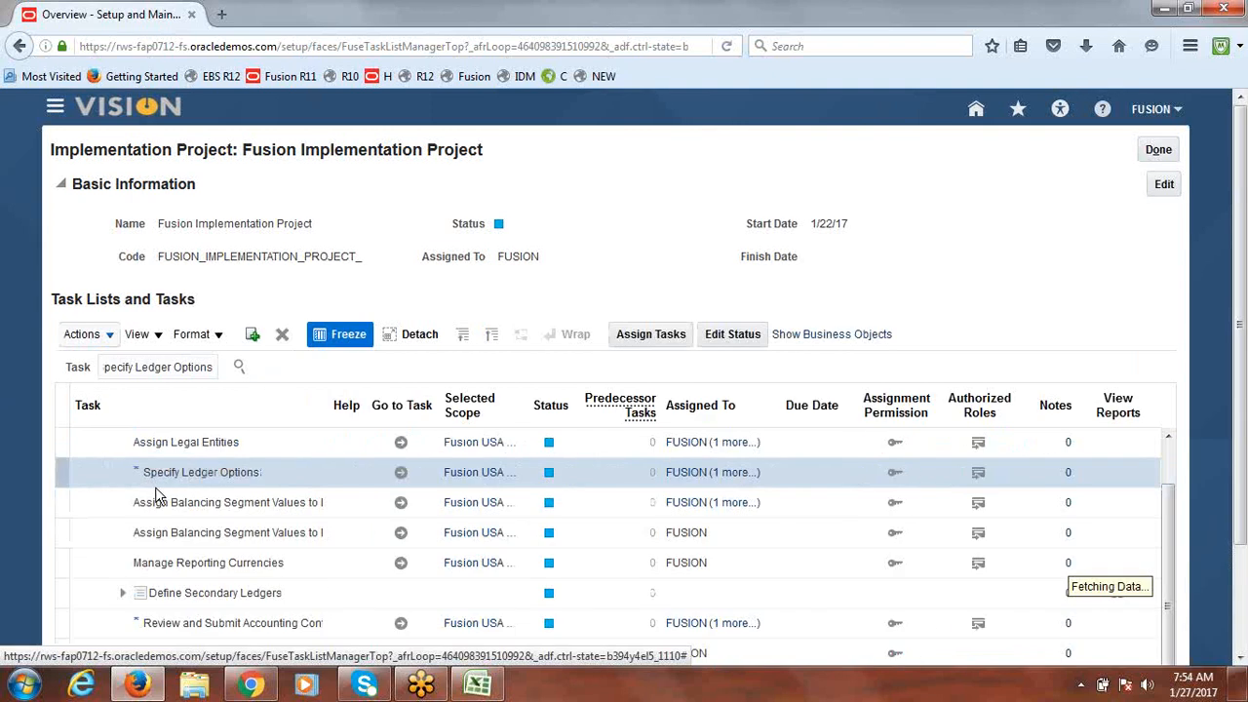
left_click(402, 490)
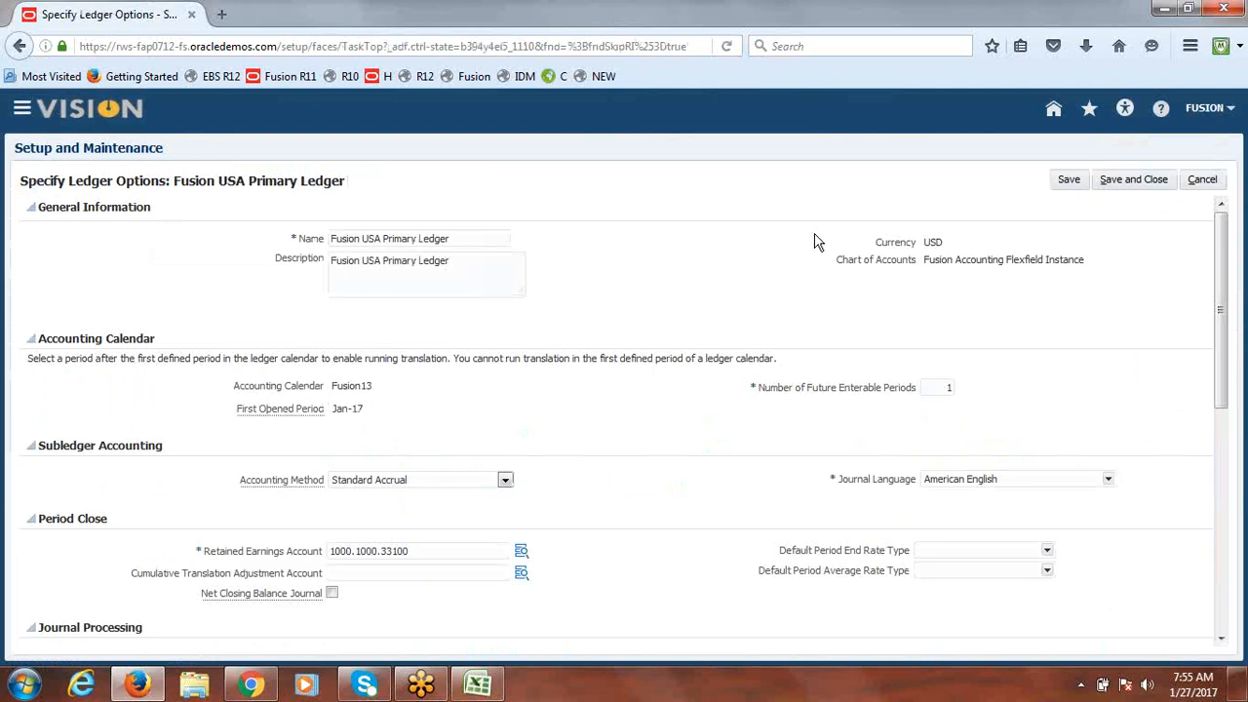
left_click_drag(1221, 237, 1237, 364)
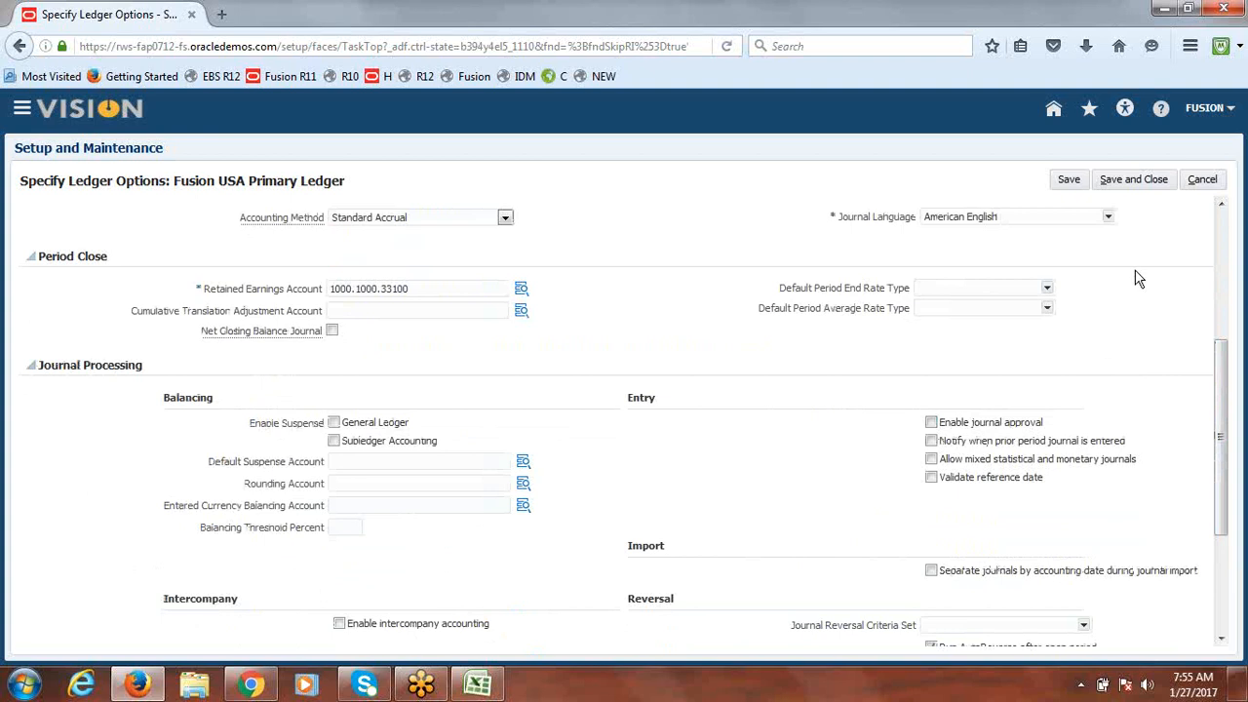
left_click(1141, 179)
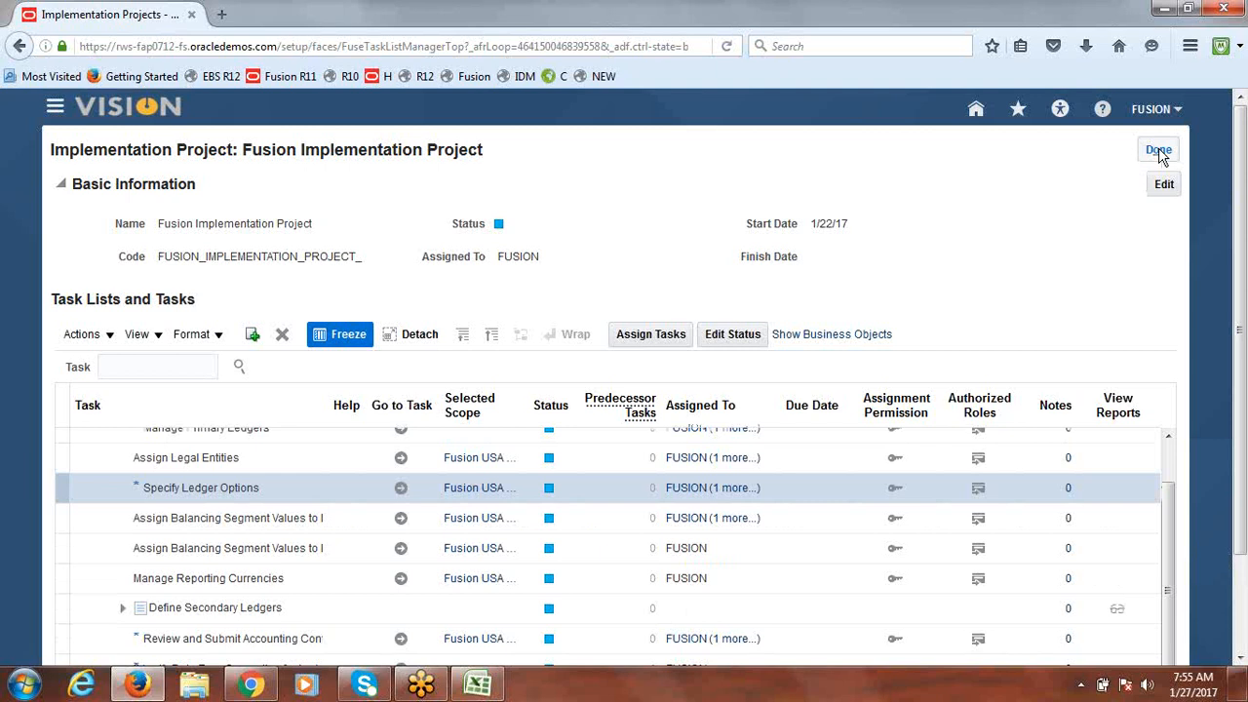
Step: Leave the implementation project and sign out of the application
left_click(1160, 150)
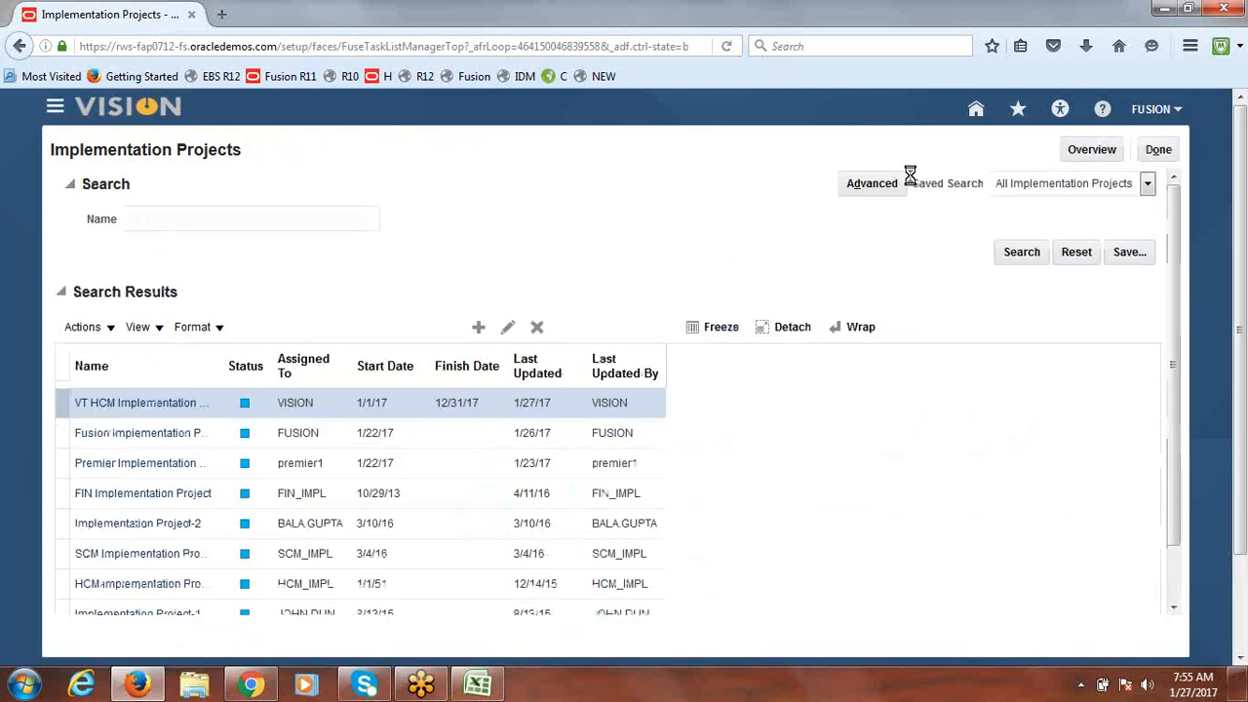
left_click(1159, 151)
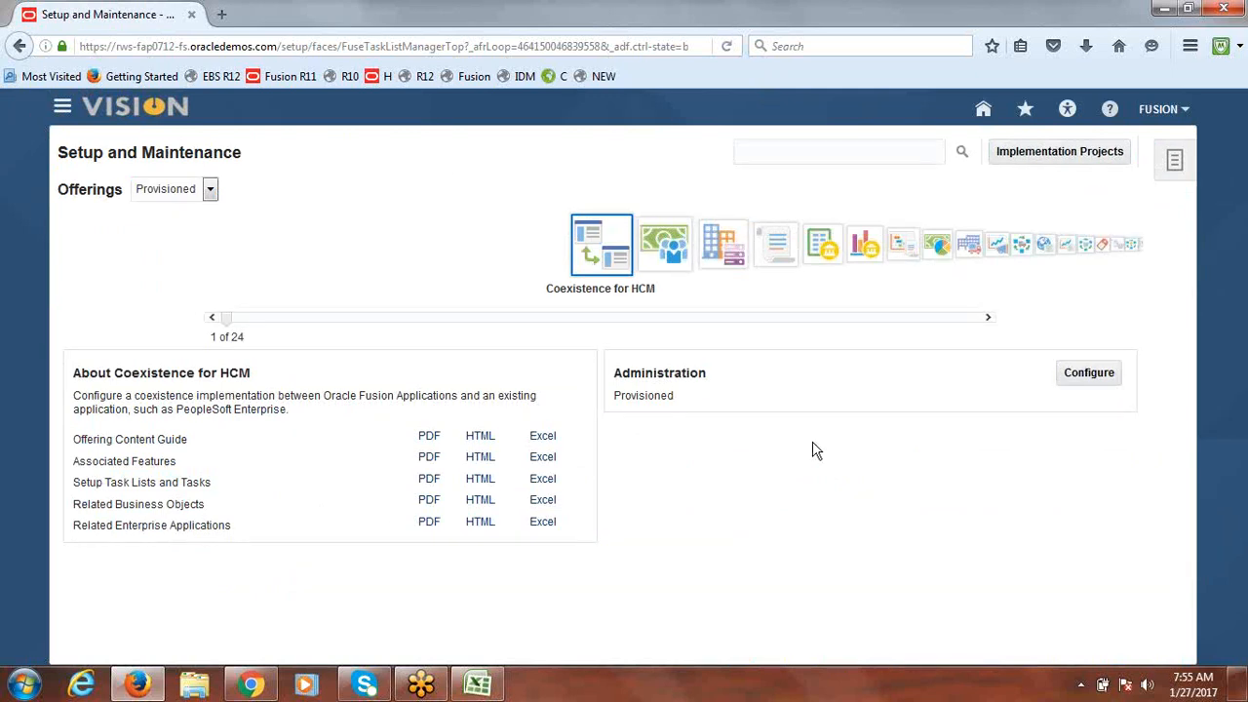
left_click(1161, 110)
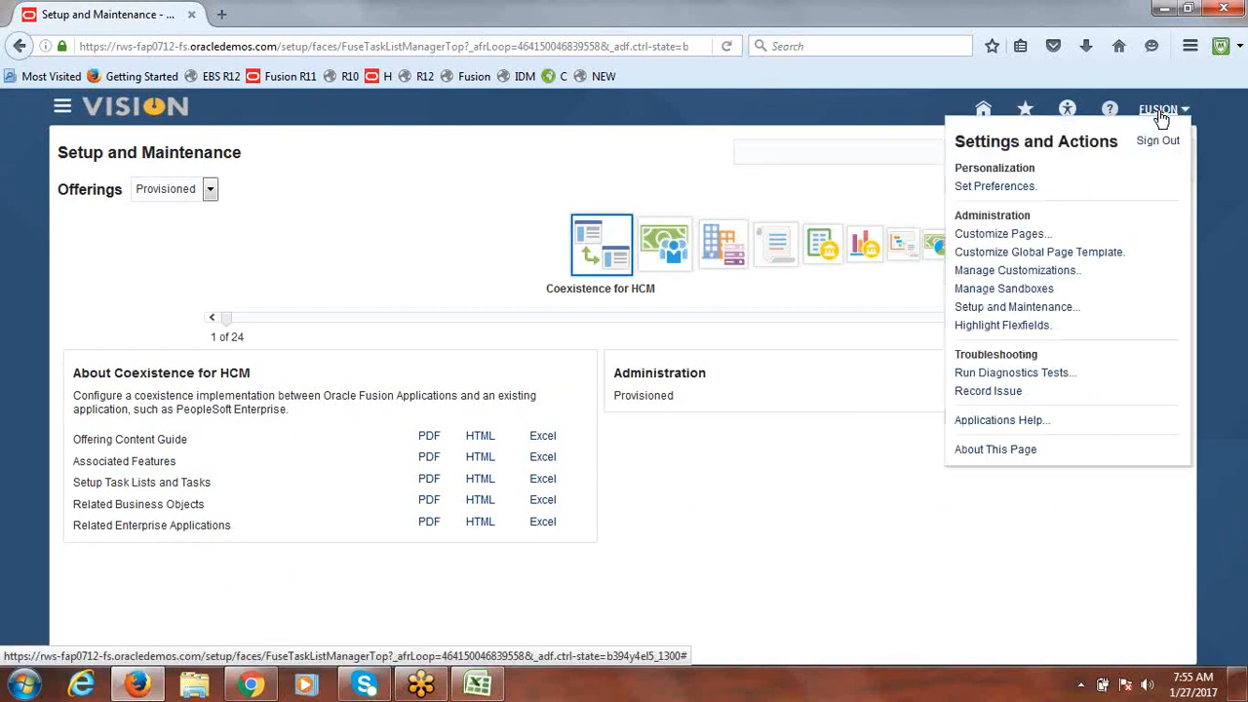
left_click(1160, 140)
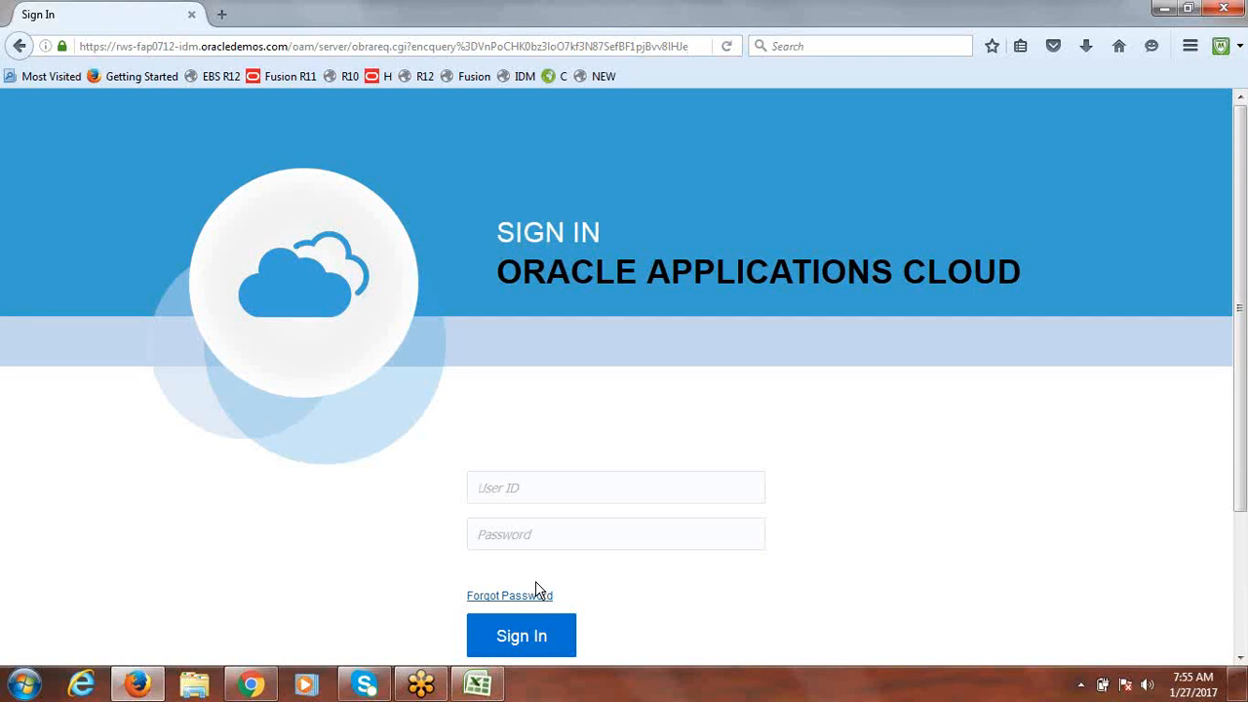
Step: Sign back in with the user ID and password
type("f")
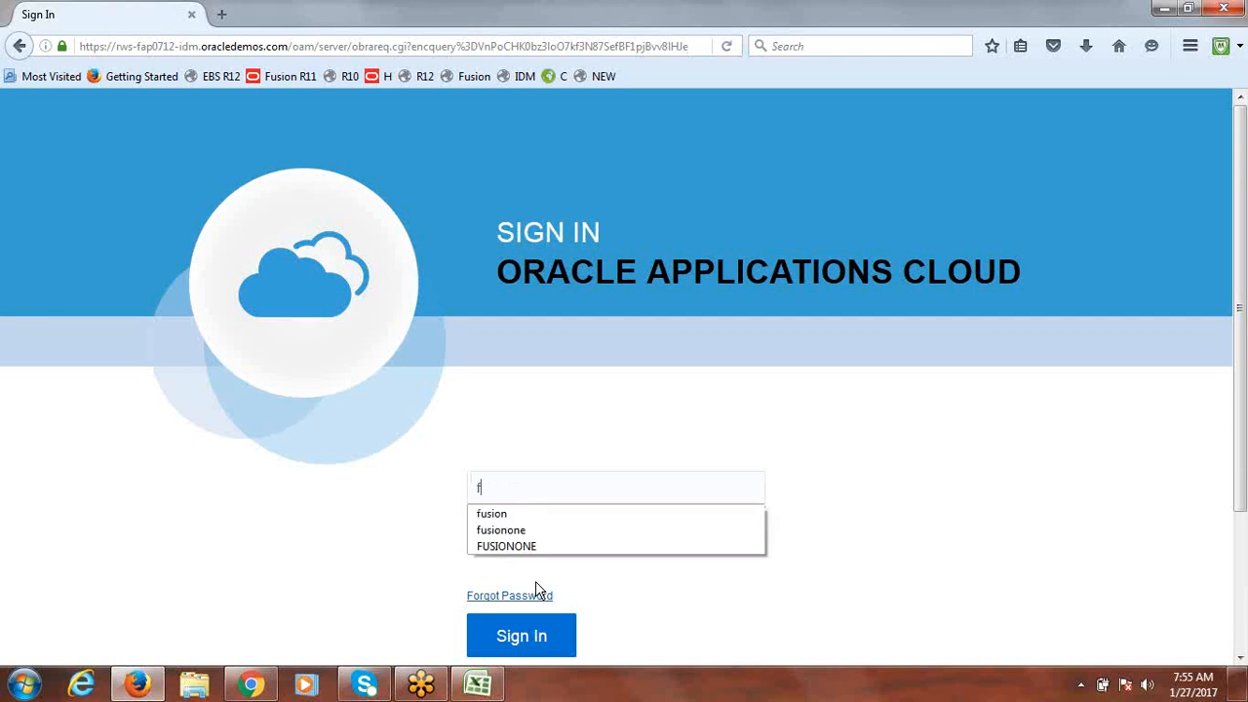
type("usion")
key("Tab")
type("We")
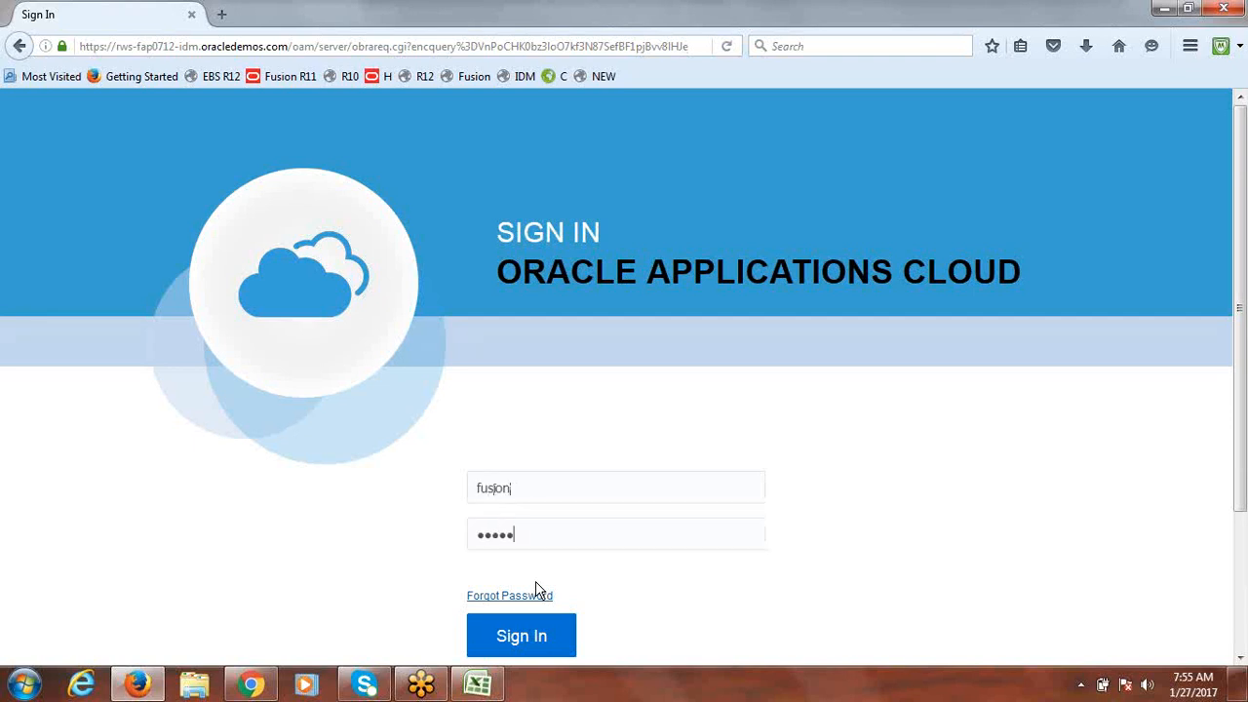
key("Return")
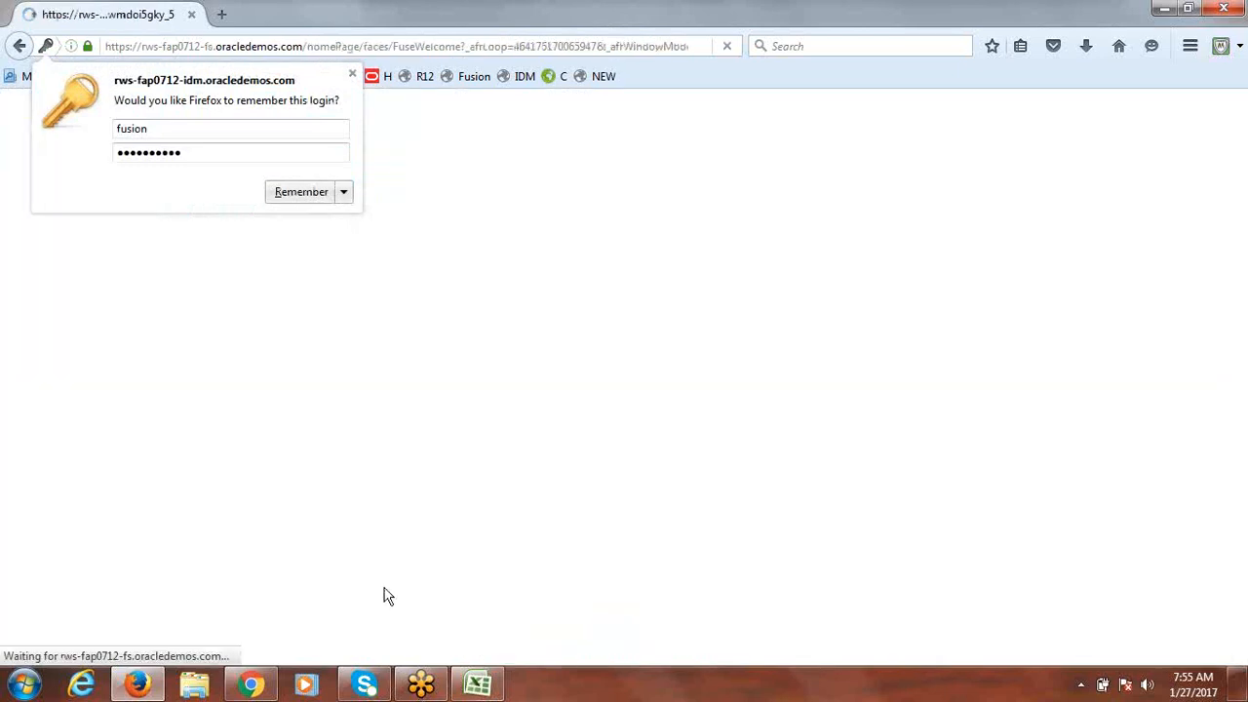
left_click(478, 685)
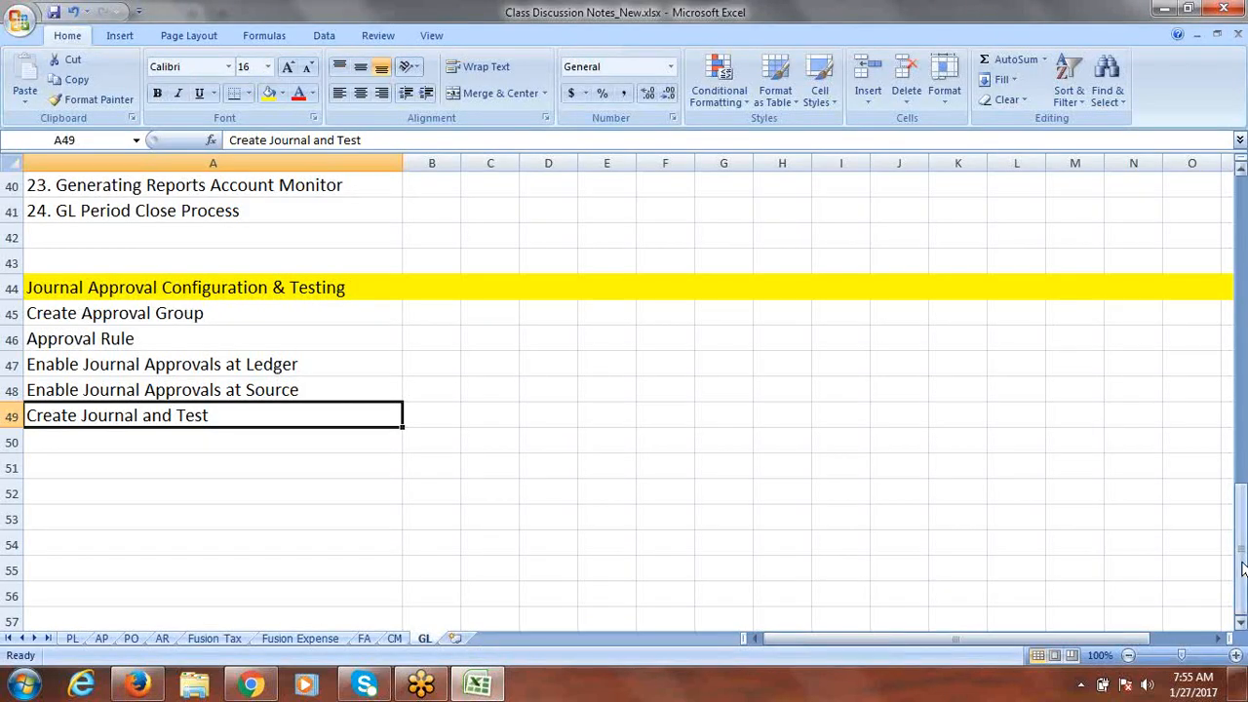
Step: Mark 'Journal Approval Configuration & Testing' as Done in the class notes and save the workbook
left_click_drag(1242, 571, 1243, 371)
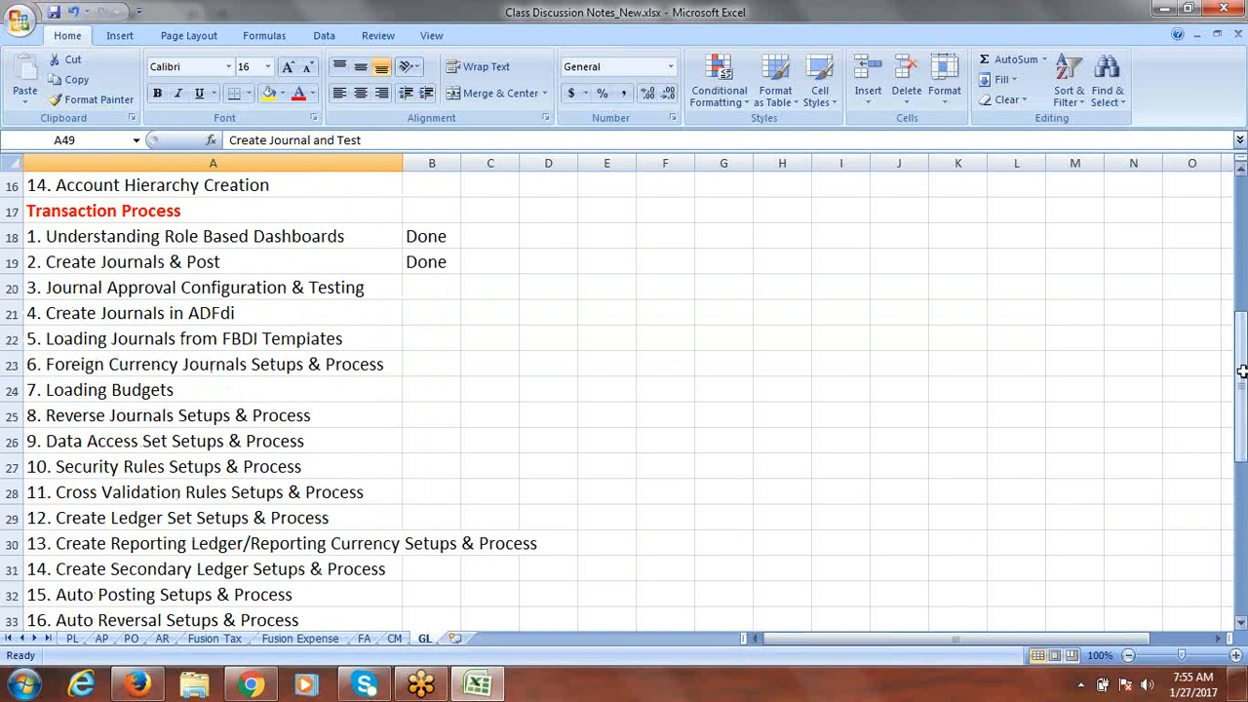
left_click(281, 287)
key("Tab")
type("done")
key("Tab")
key("ctrl+s")
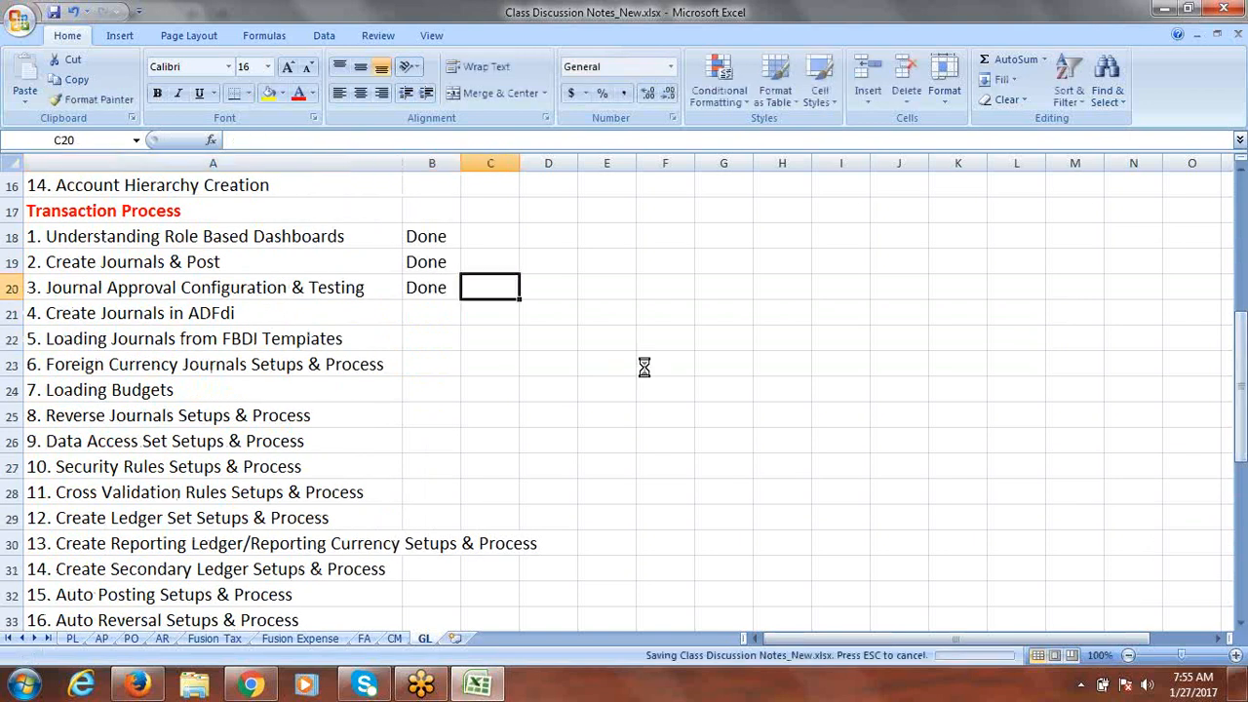
left_click(247, 318)
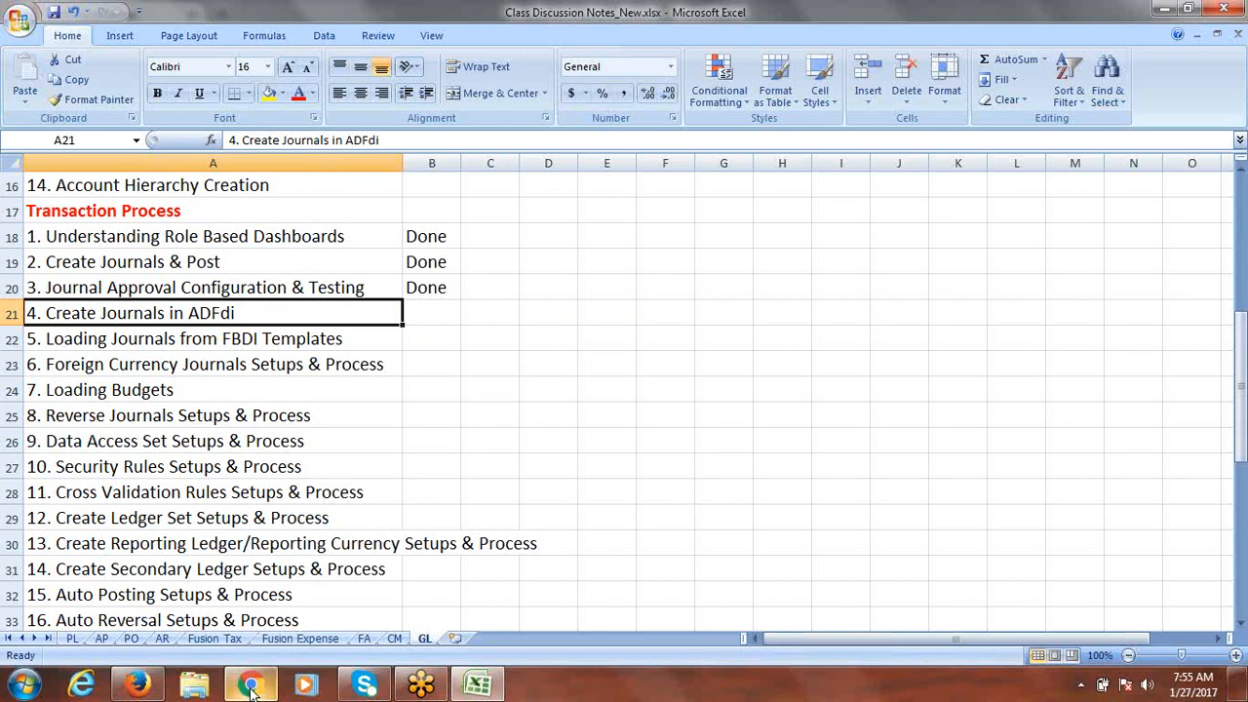
left_click(142, 685)
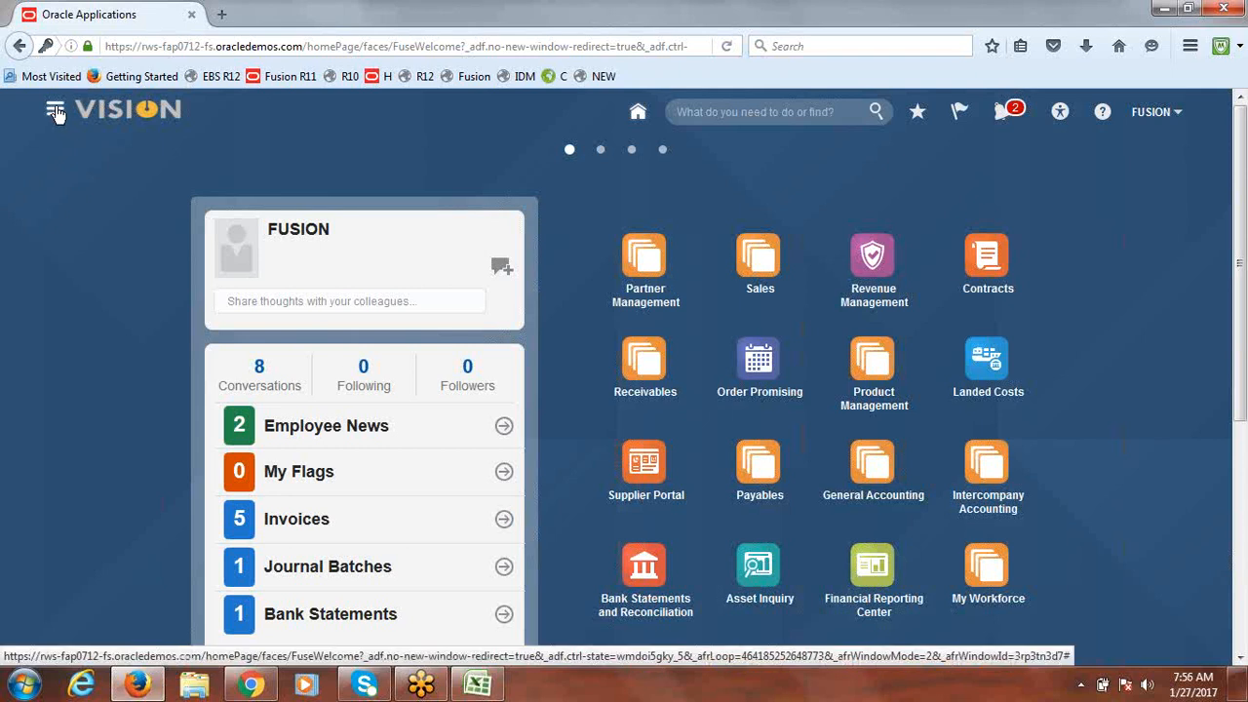
Step: Browse the Navigator's work areas and scroll through the home page
left_click(56, 111)
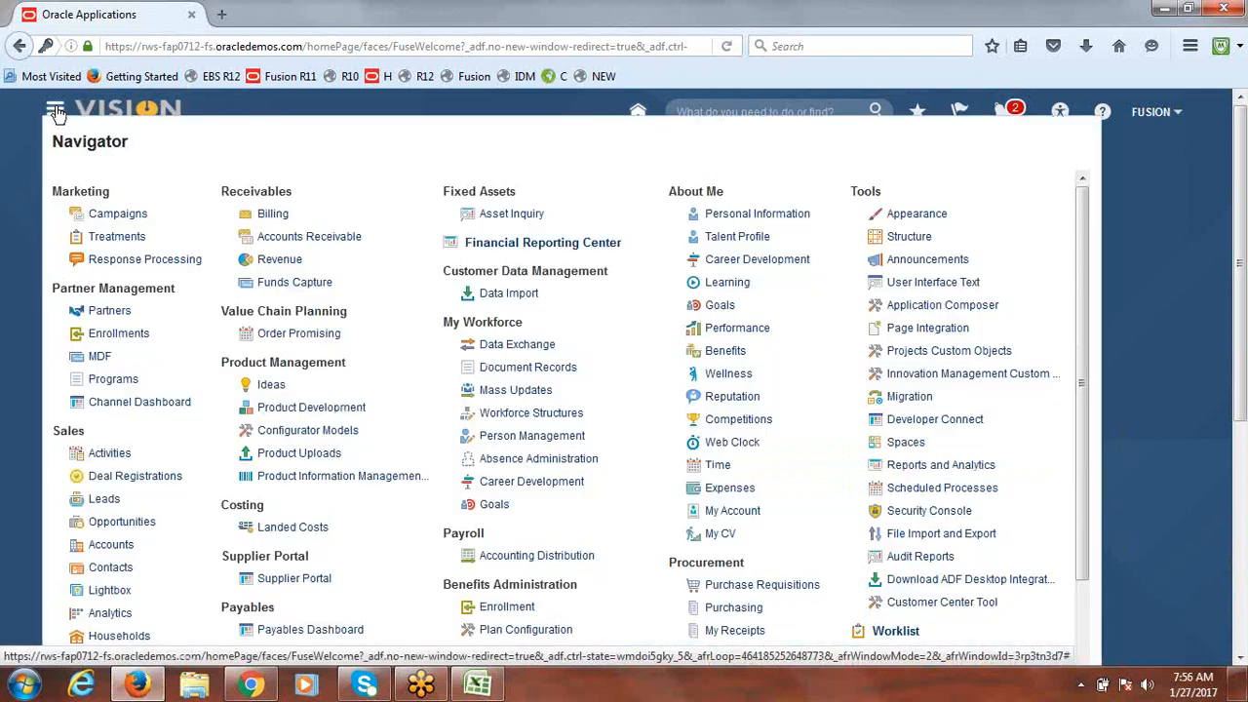
left_click(1242, 219)
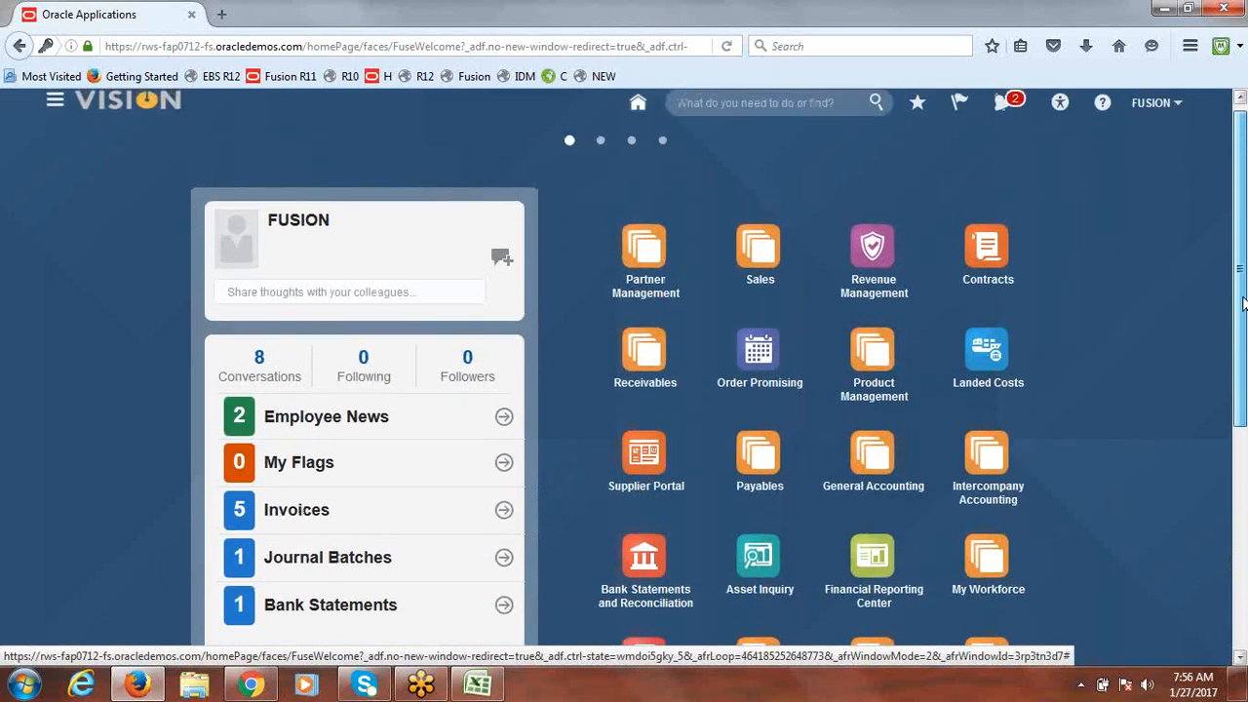
left_click_drag(1242, 304, 1243, 297)
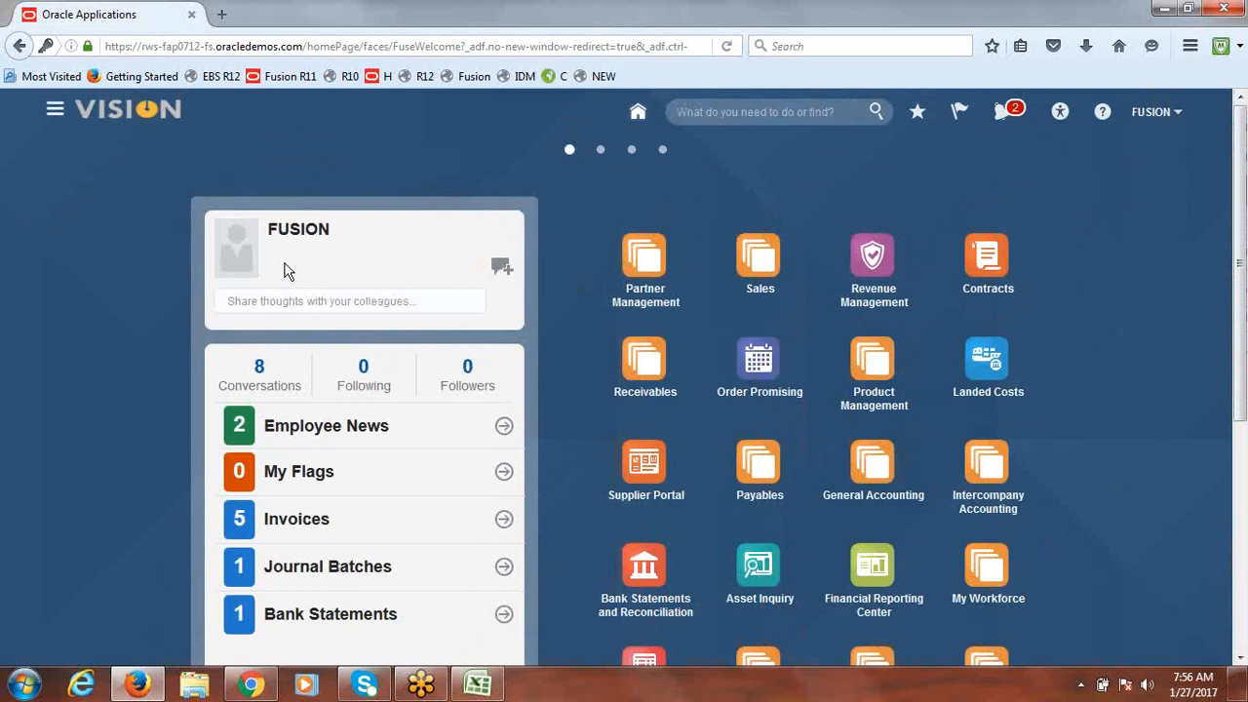
left_click(54, 112)
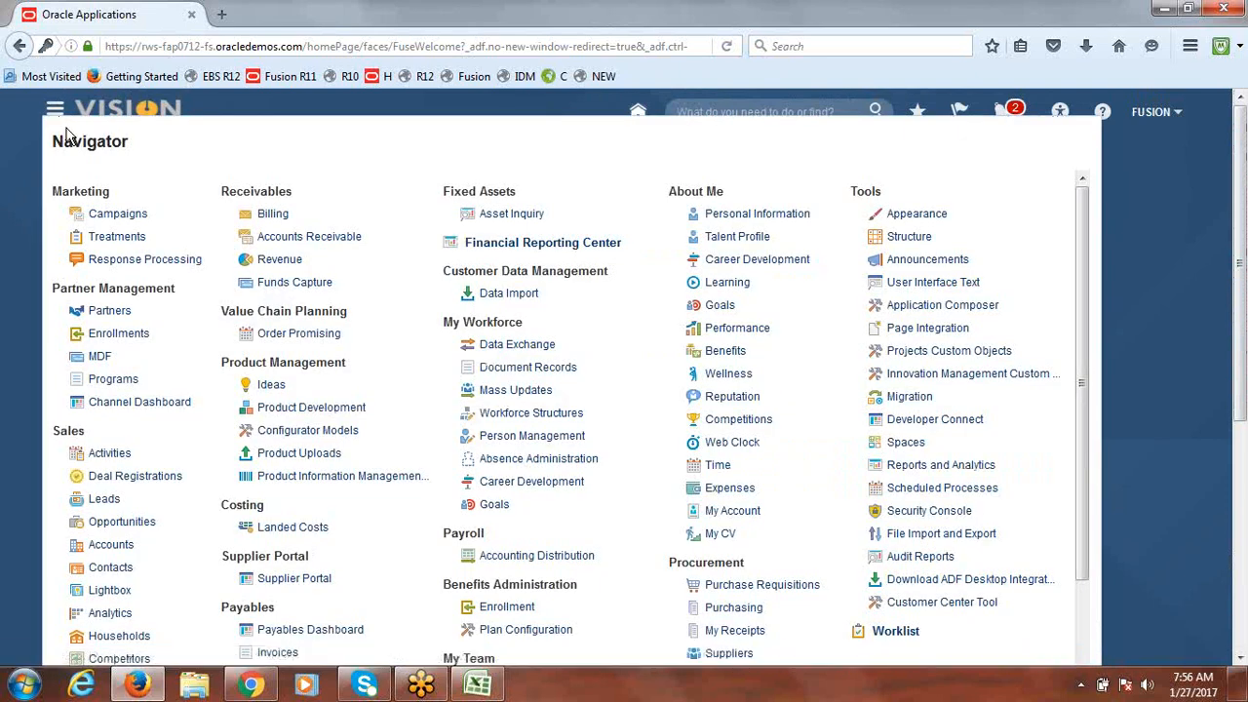
left_click_drag(1100, 282, 1086, 469)
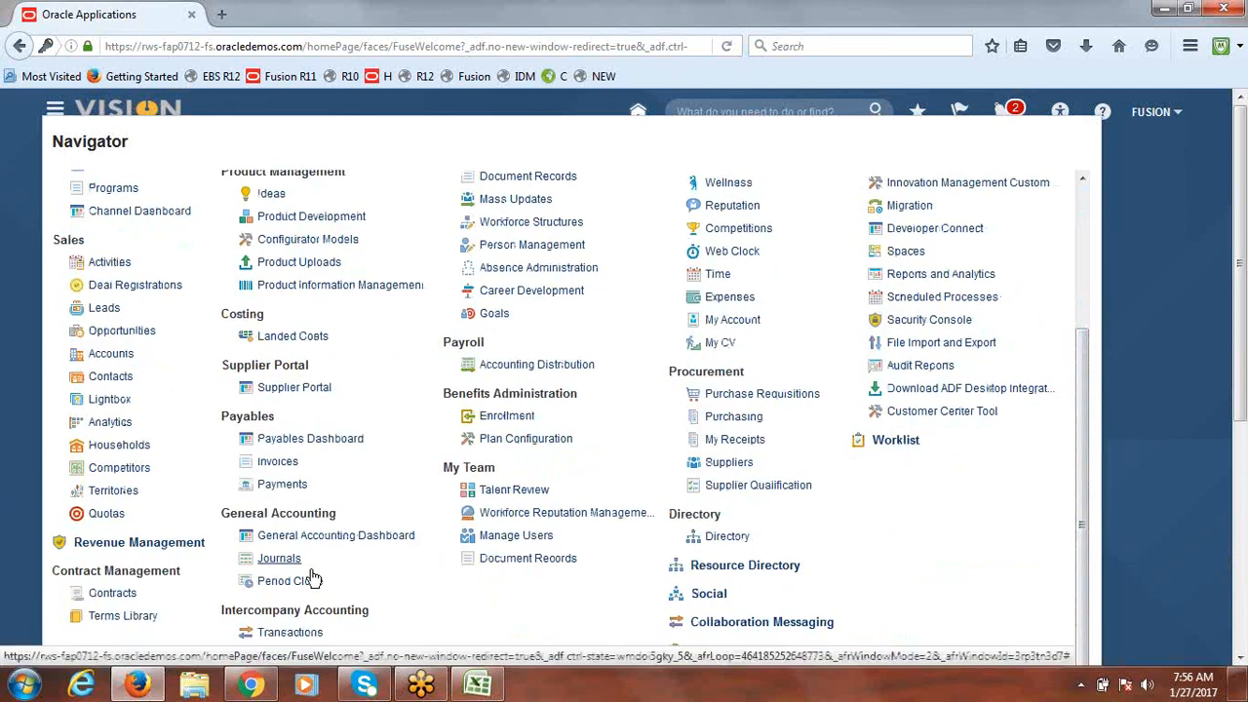
left_click(1166, 253)
scroll(1242, 226, "down", 2)
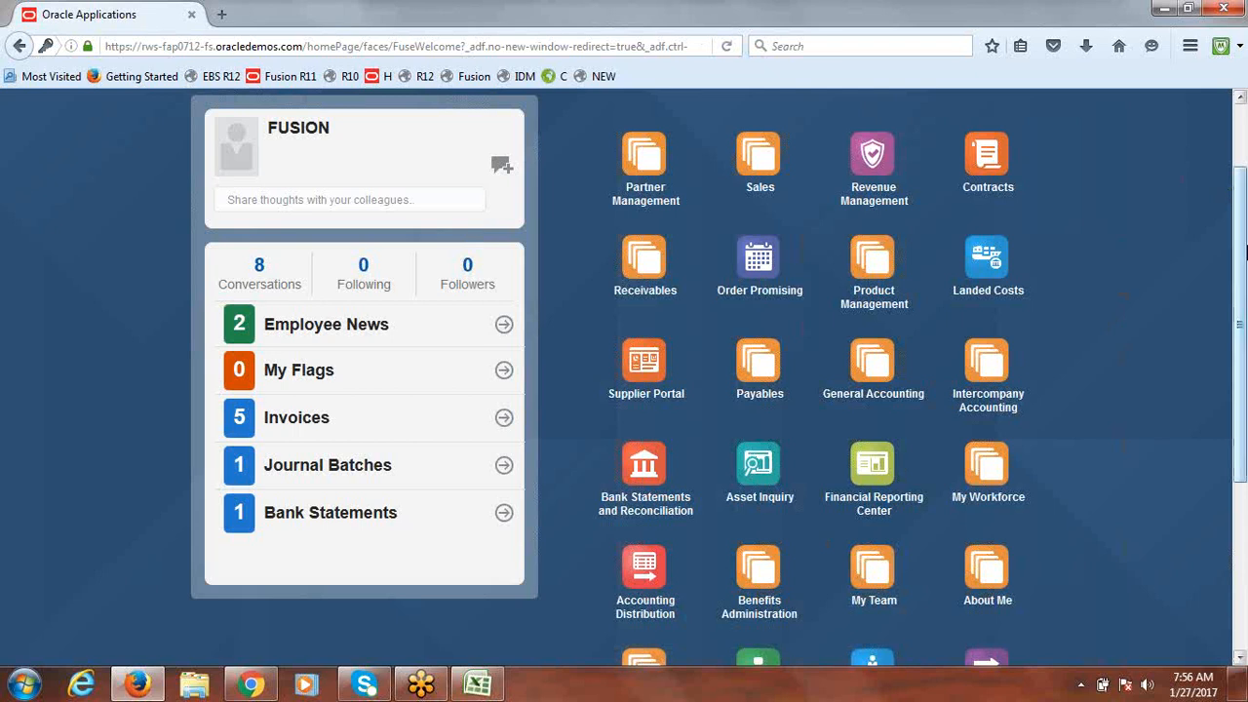
left_click_drag(1246, 250, 1235, 290)
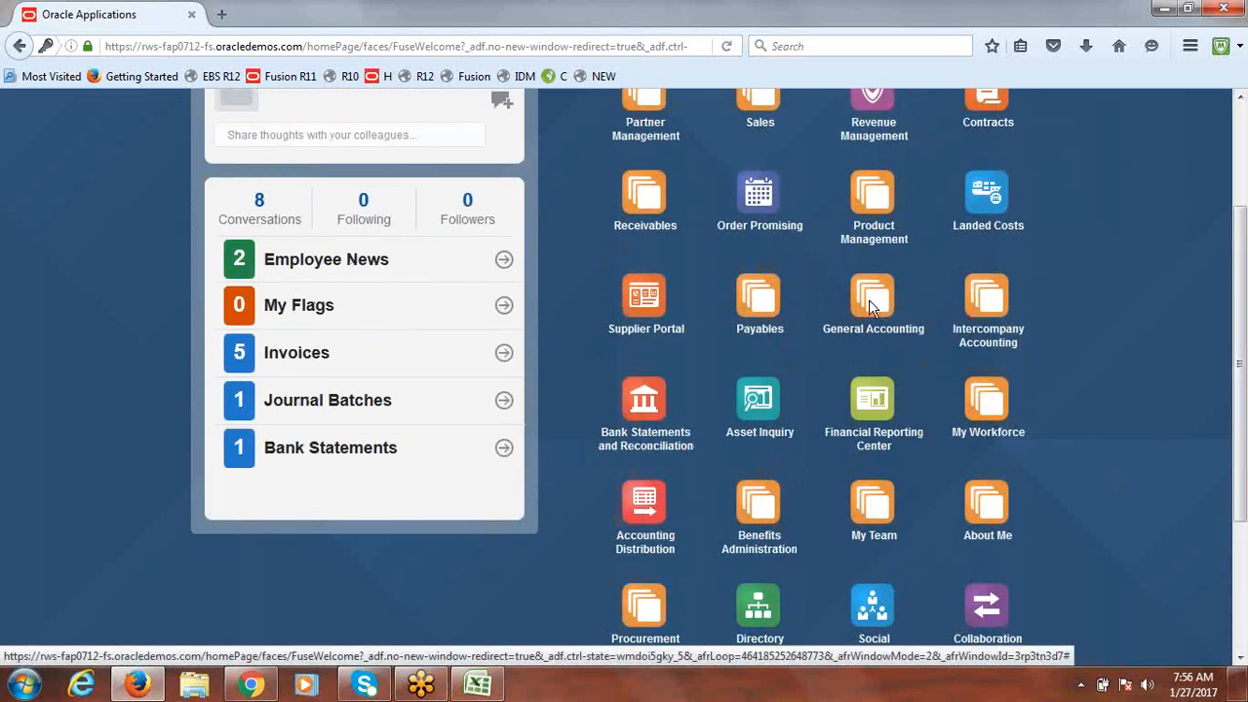
mouse_move(1247, 383)
left_mouse_down()
mouse_move(1243, 309)
mouse_move(1242, 371)
left_mouse_up()
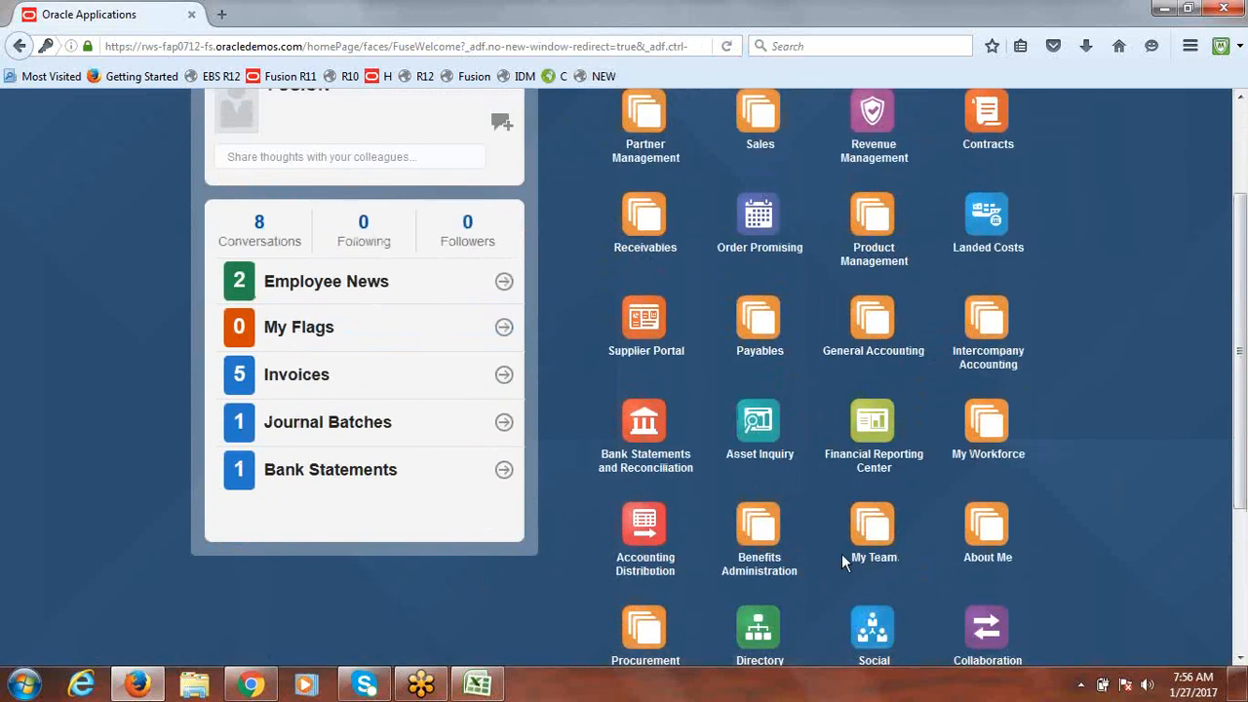
scroll(1247, 413, "up", 3)
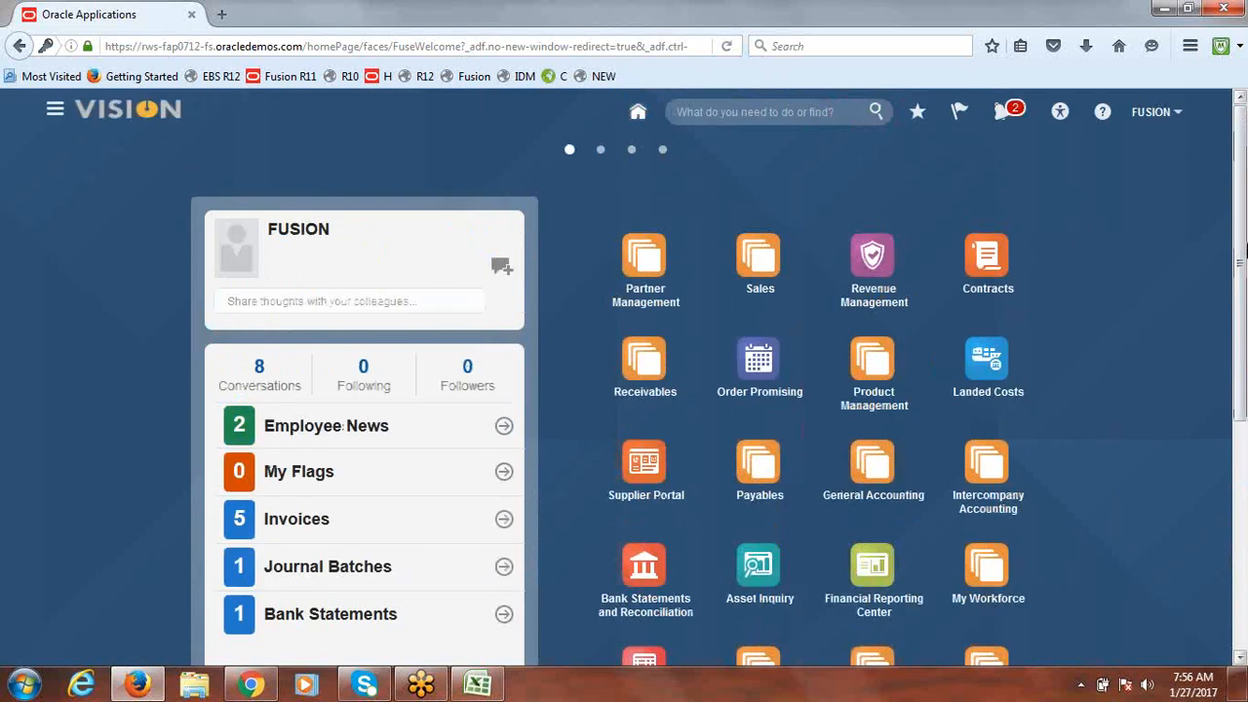
Step: Expand General Accounting on the home page to show Dashboard, Journals and Period Close
left_click(55, 111)
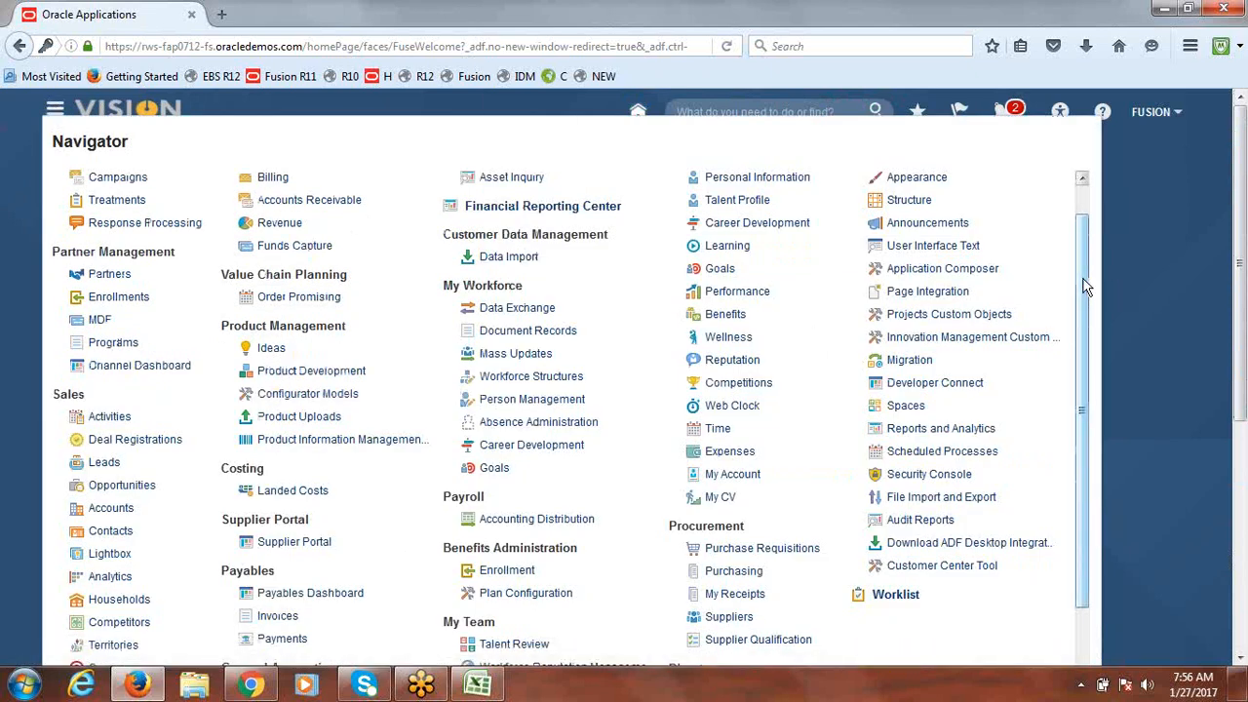
left_click_drag(1088, 286, 1103, 465)
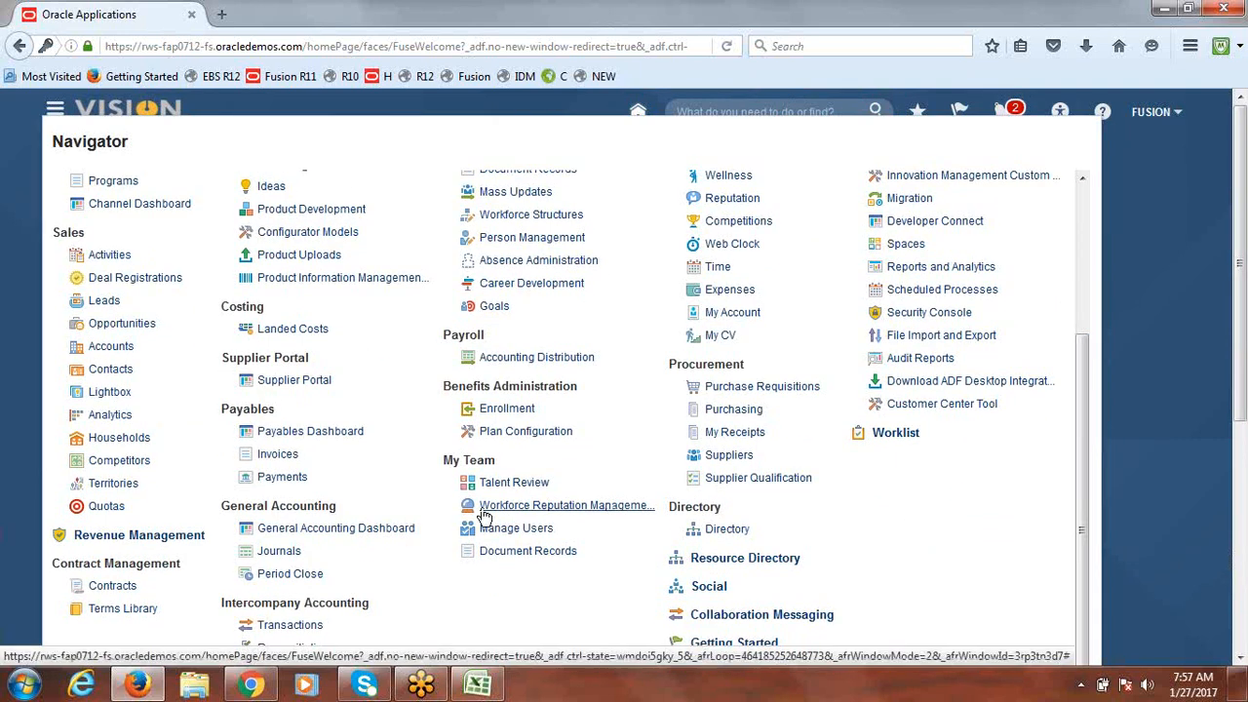
left_click(1202, 299)
left_click_drag(1242, 241, 1243, 303)
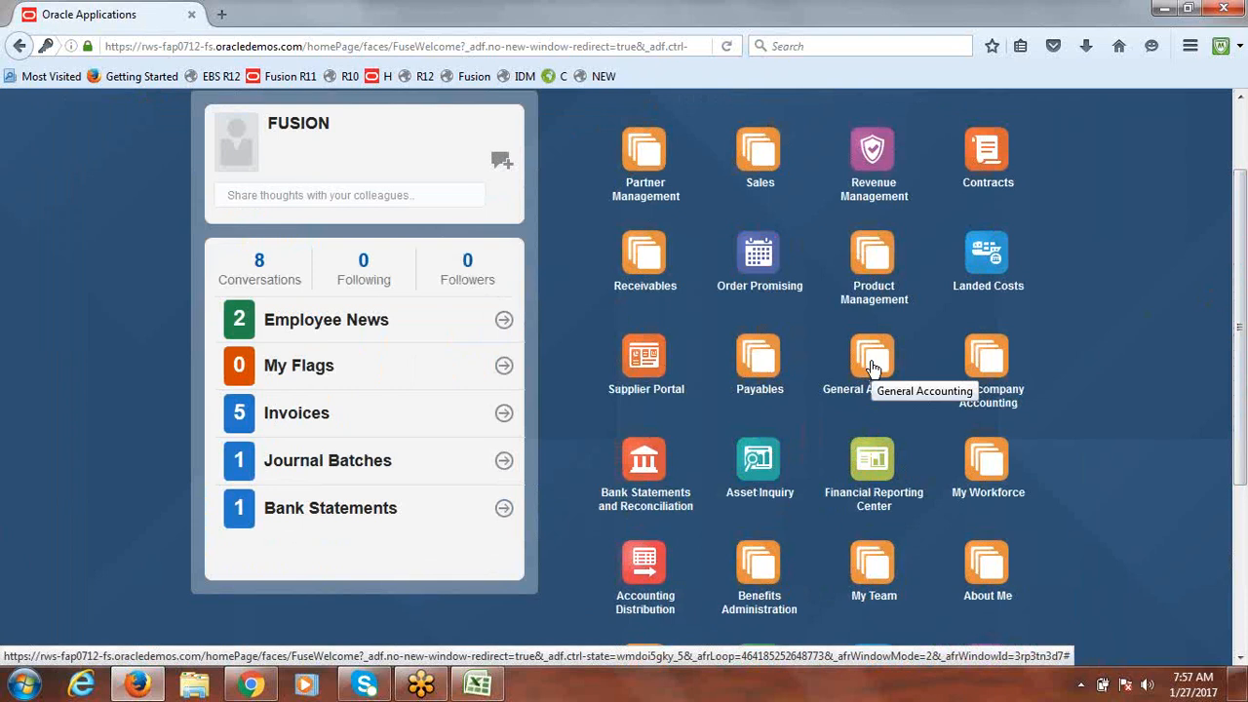
left_click(872, 363)
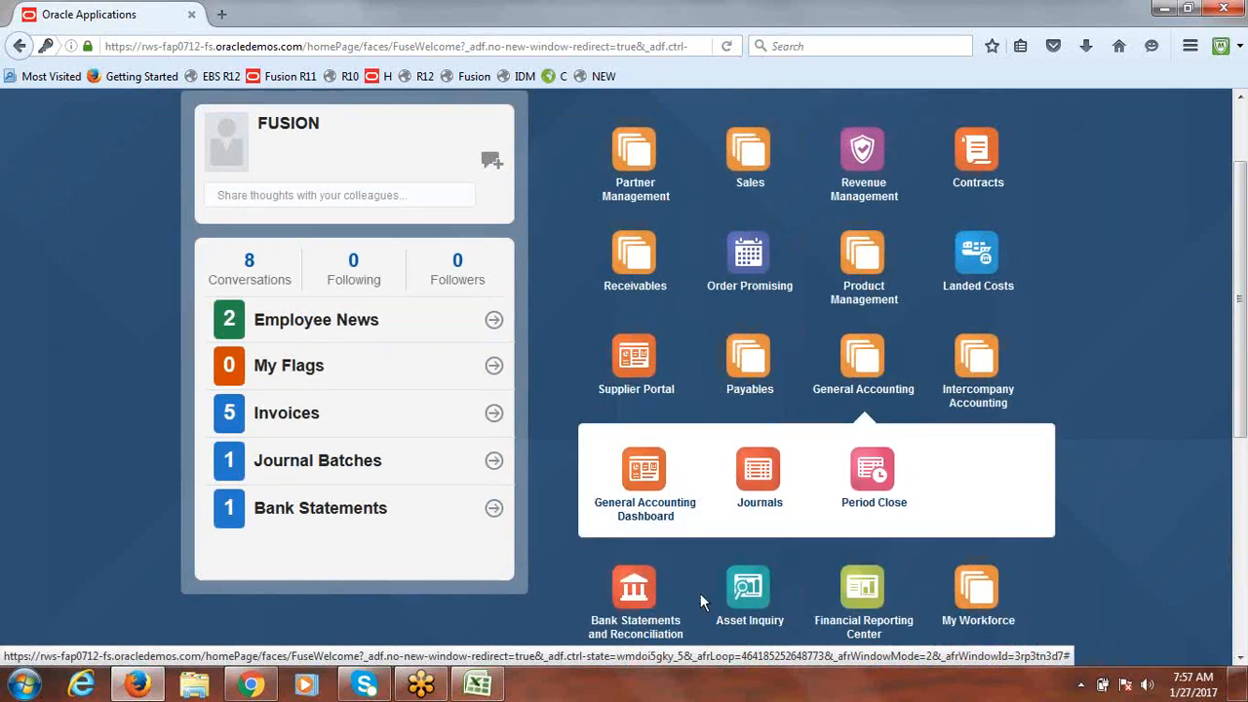
Step: In the Journals work area, choose Create Journal in Spreadsheet to download JournalEntry.xlsx
left_click(761, 510)
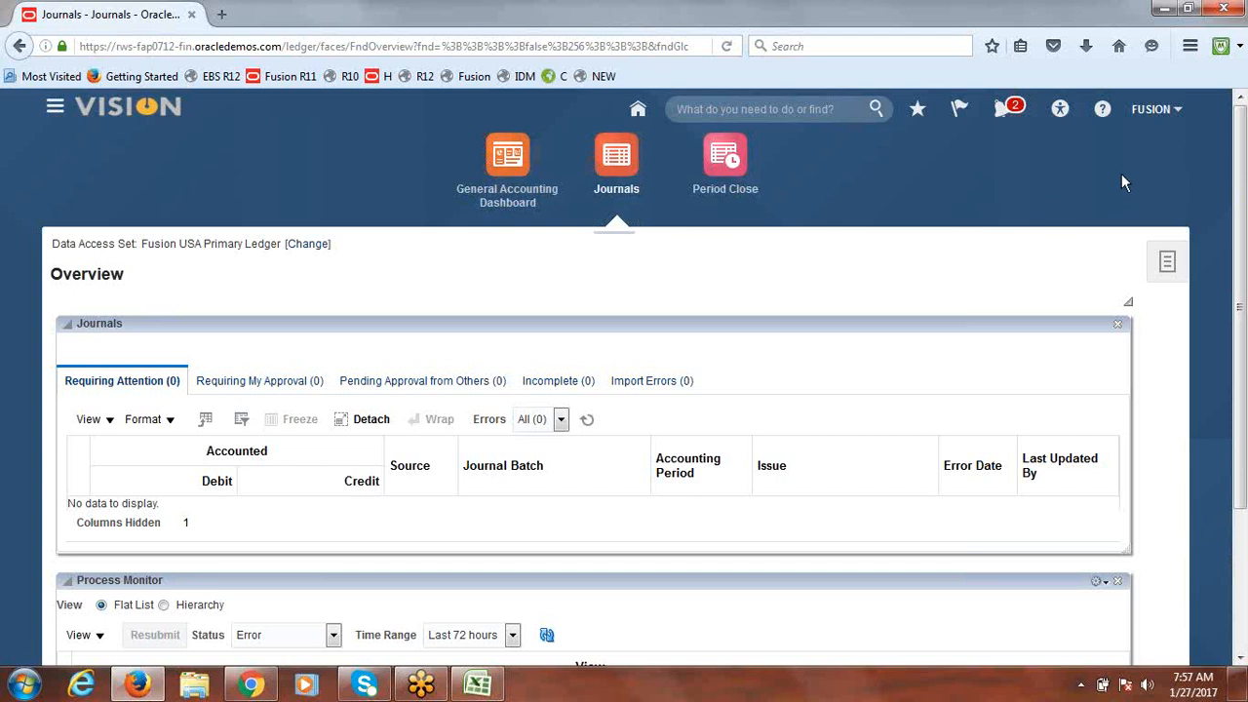
left_click(1169, 266)
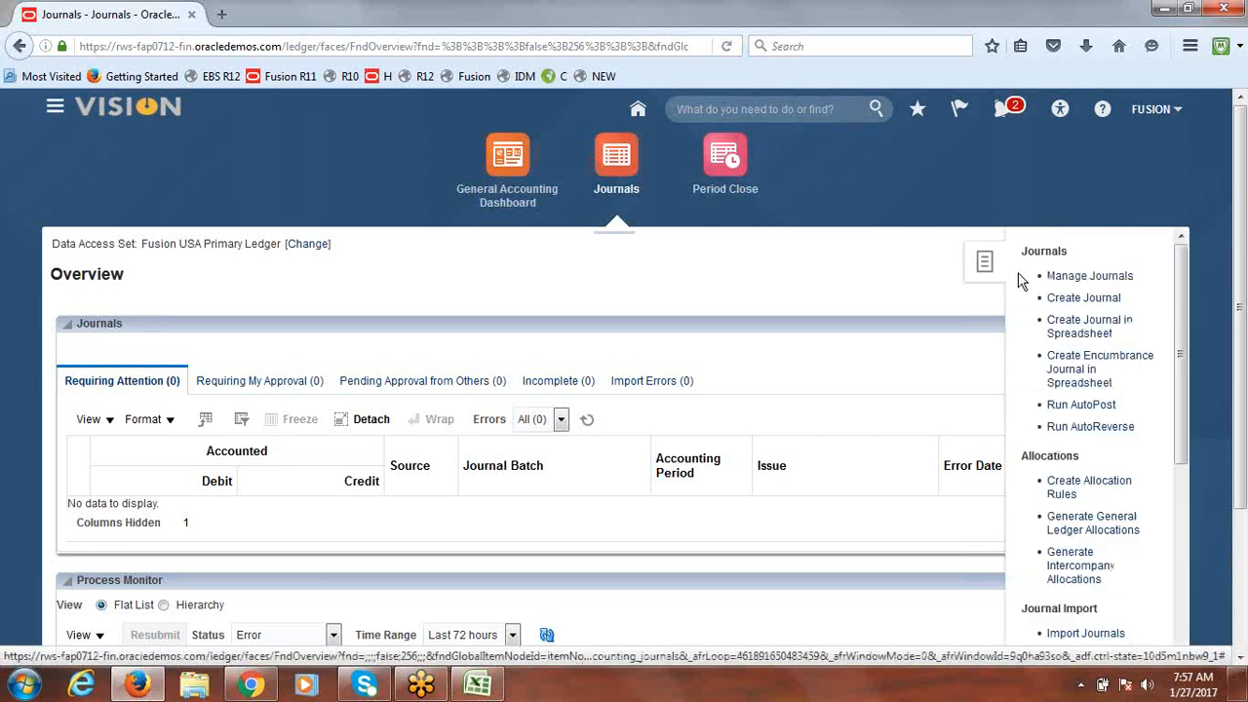
left_click_drag(1245, 248, 1247, 297)
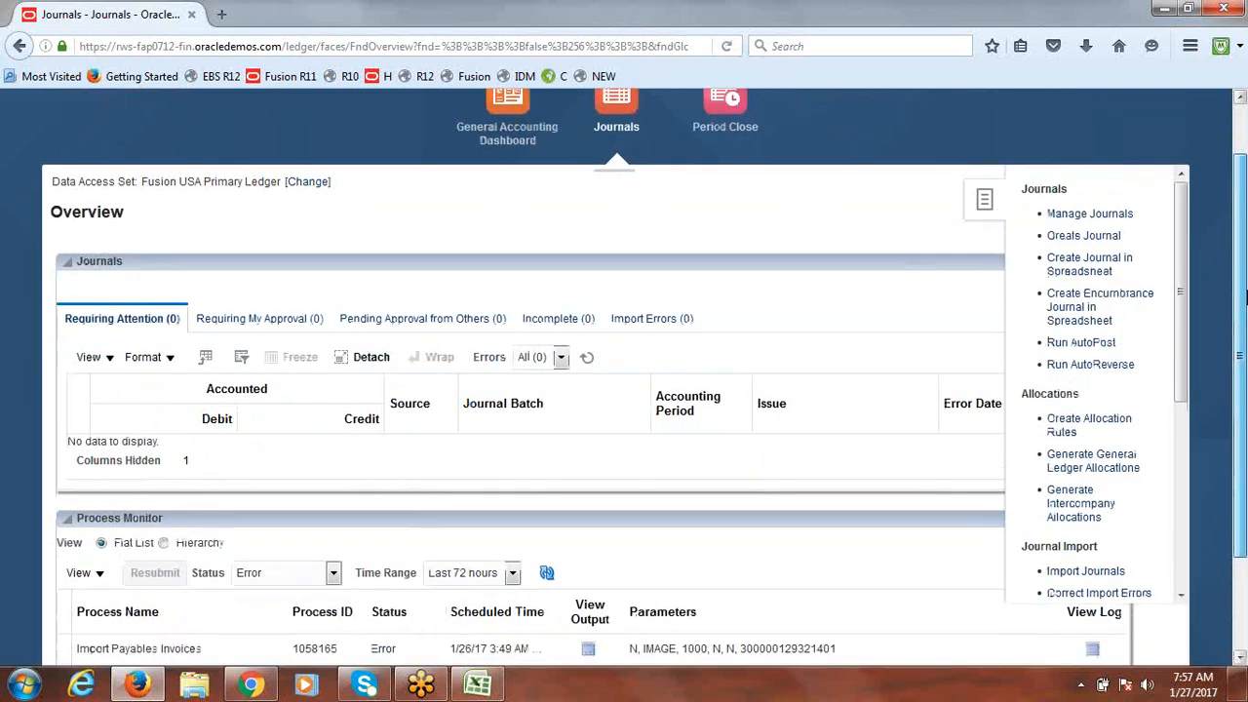
left_click(1095, 269)
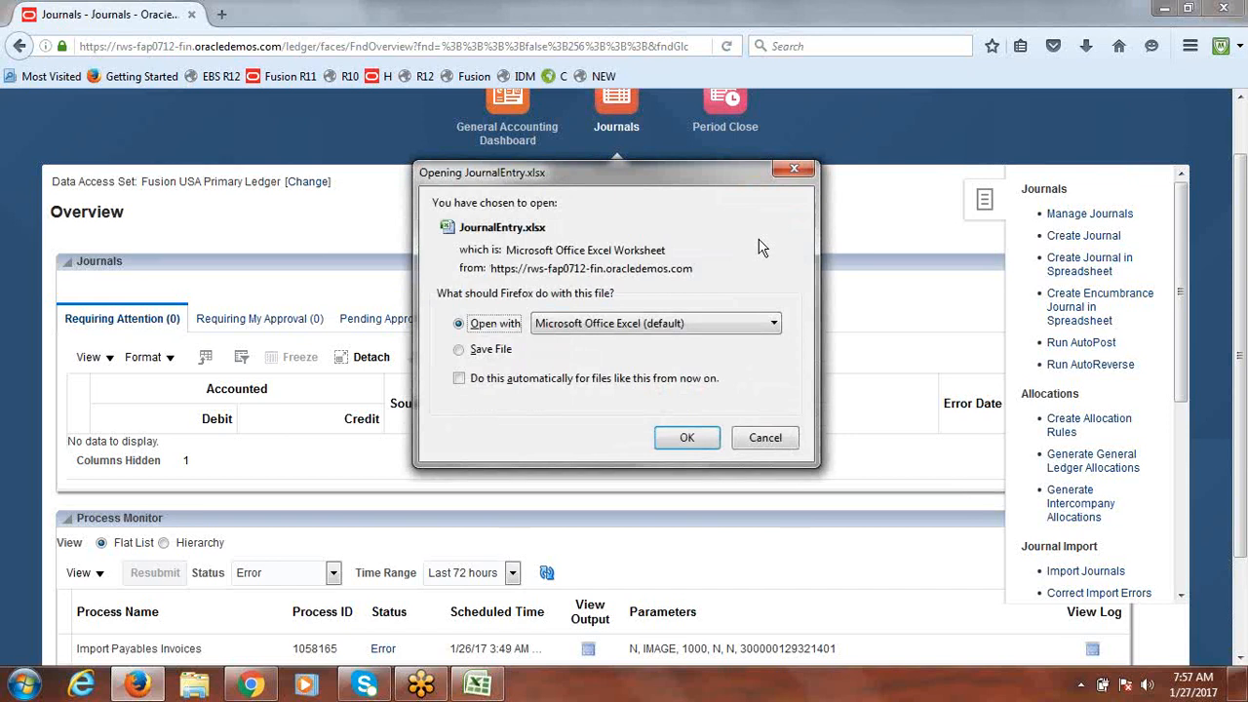
Step: Open JournalEntry.xlsx in Excel, connect and sign in, dismissing the version warning
left_click(690, 440)
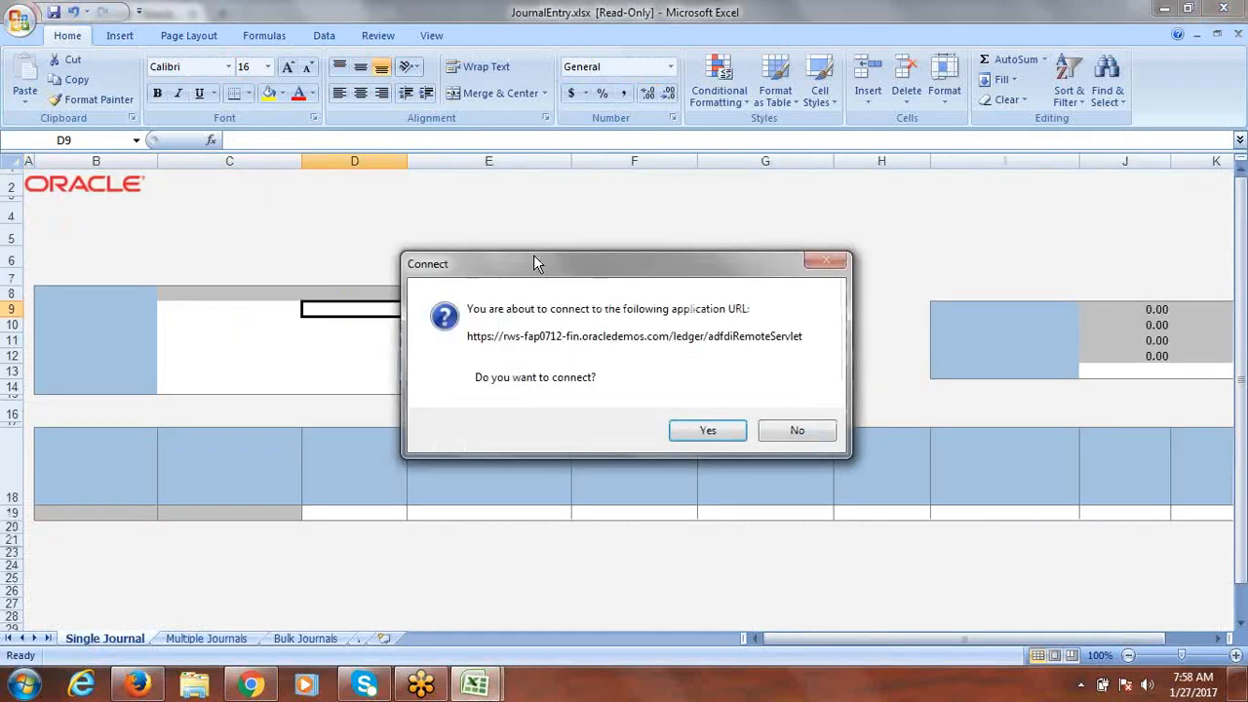
left_click(708, 430)
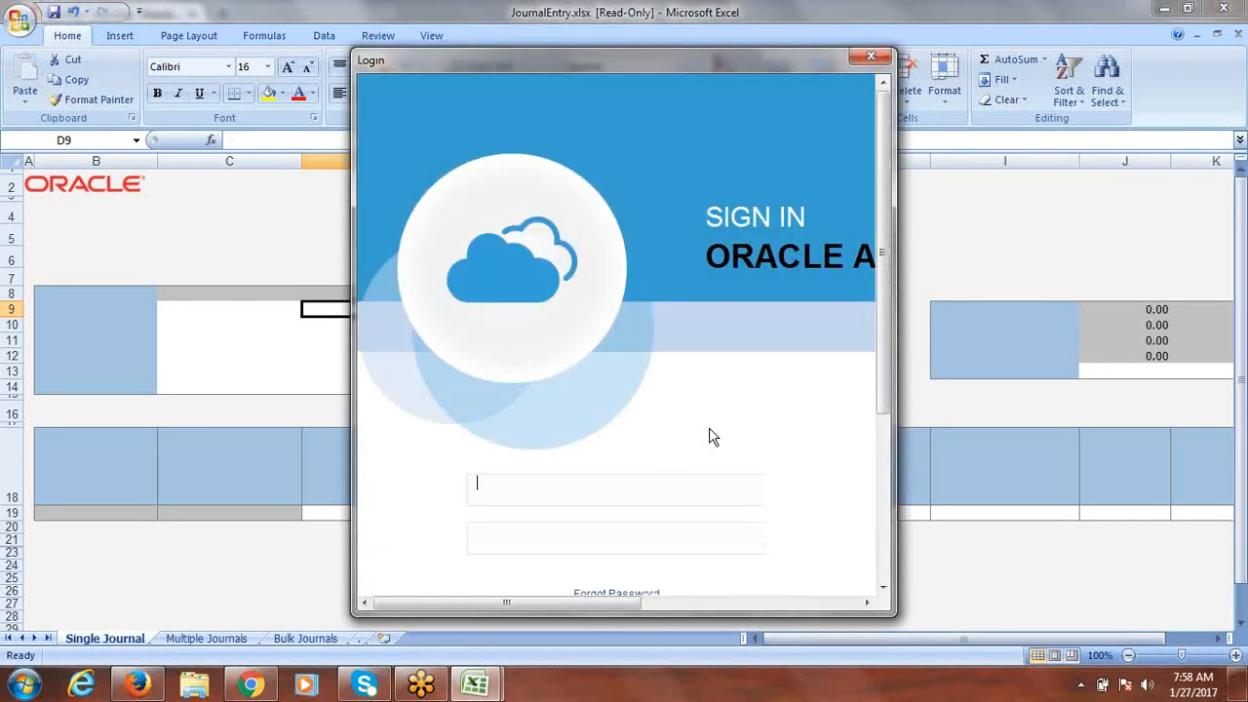
left_click_drag(885, 290, 885, 341)
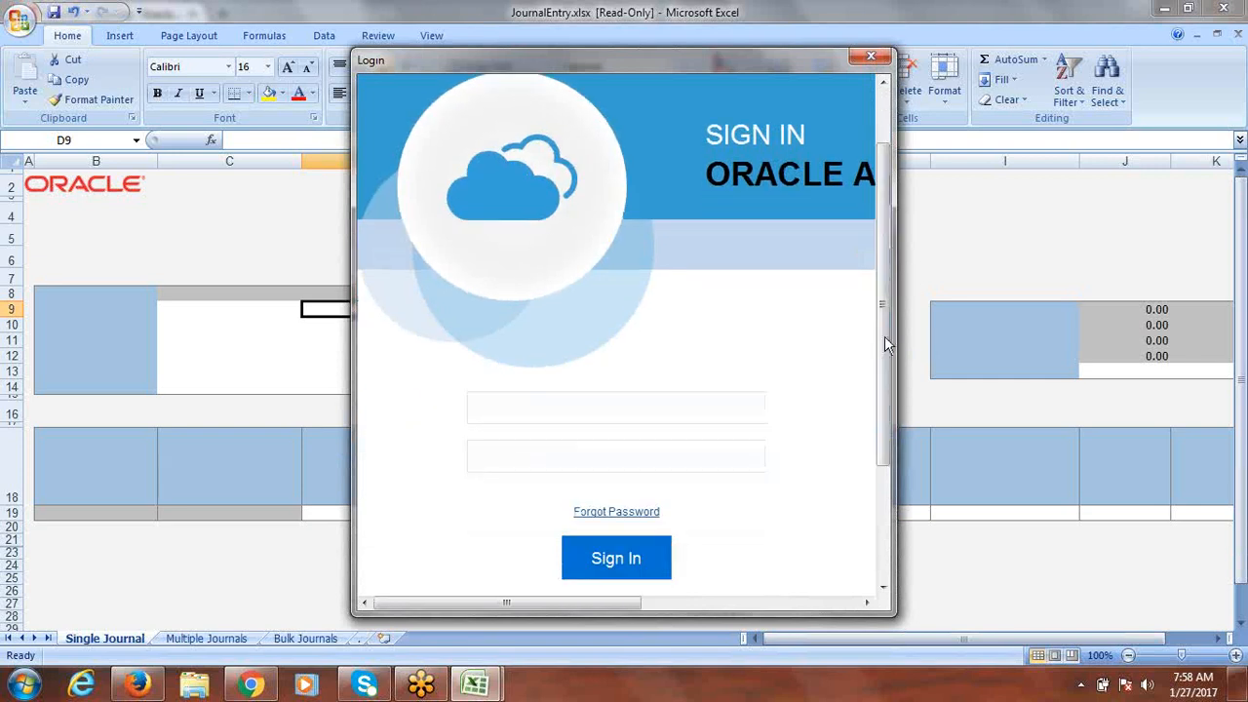
left_click(599, 404)
type("fusion")
key("Tab")
type("Wel")
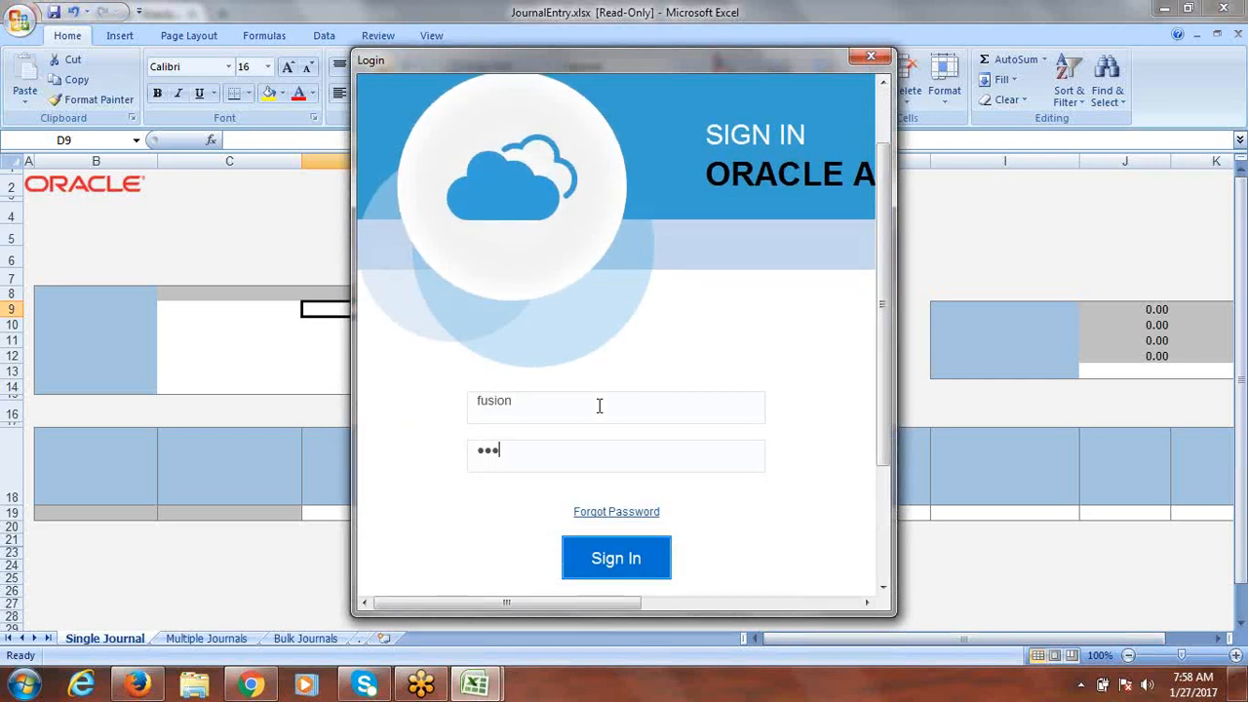
type("come123")
left_click(624, 559)
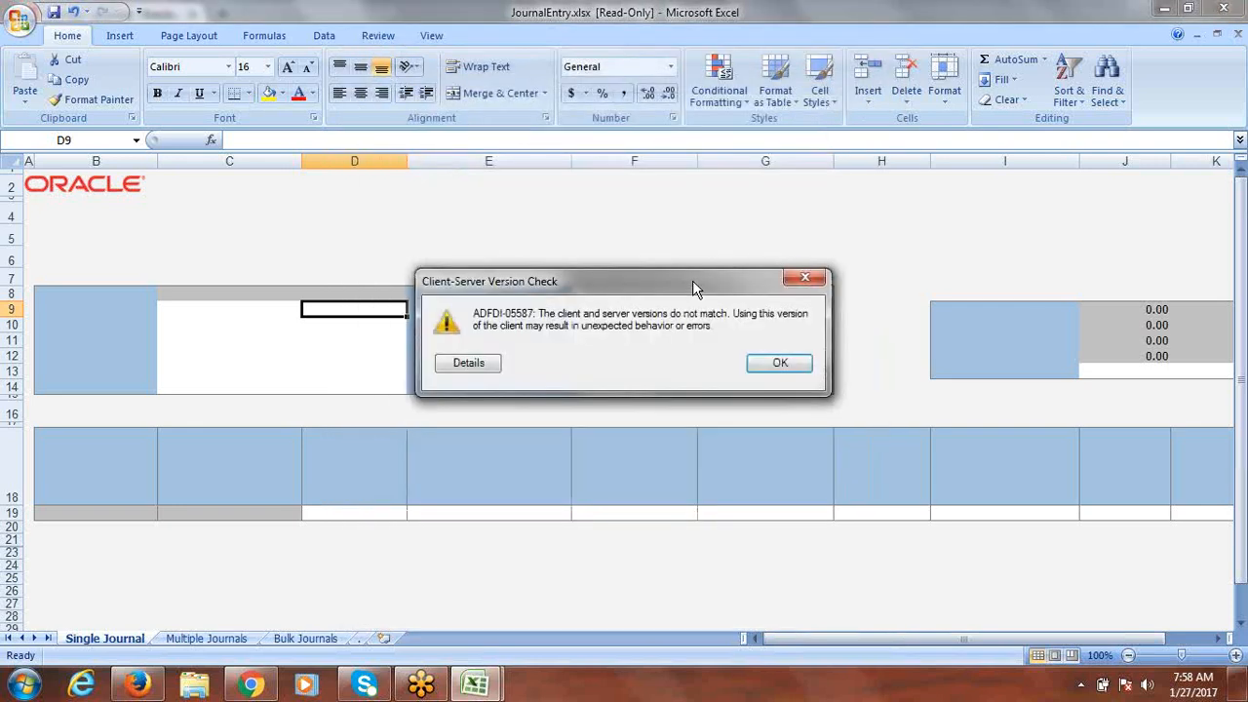
left_click(803, 280)
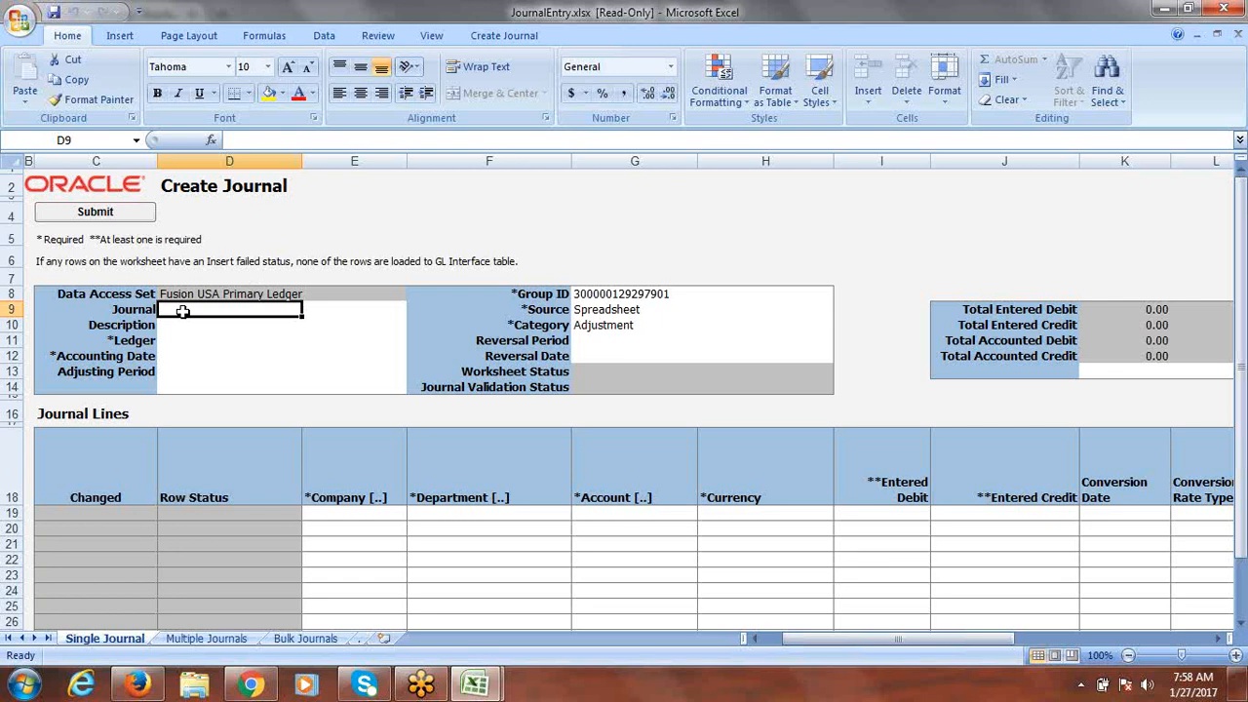
Step: Enter journal Fusion Expense, ledger Fusion USA Primary Ledger and accounting date 1/27/2017
type("Fusion E")
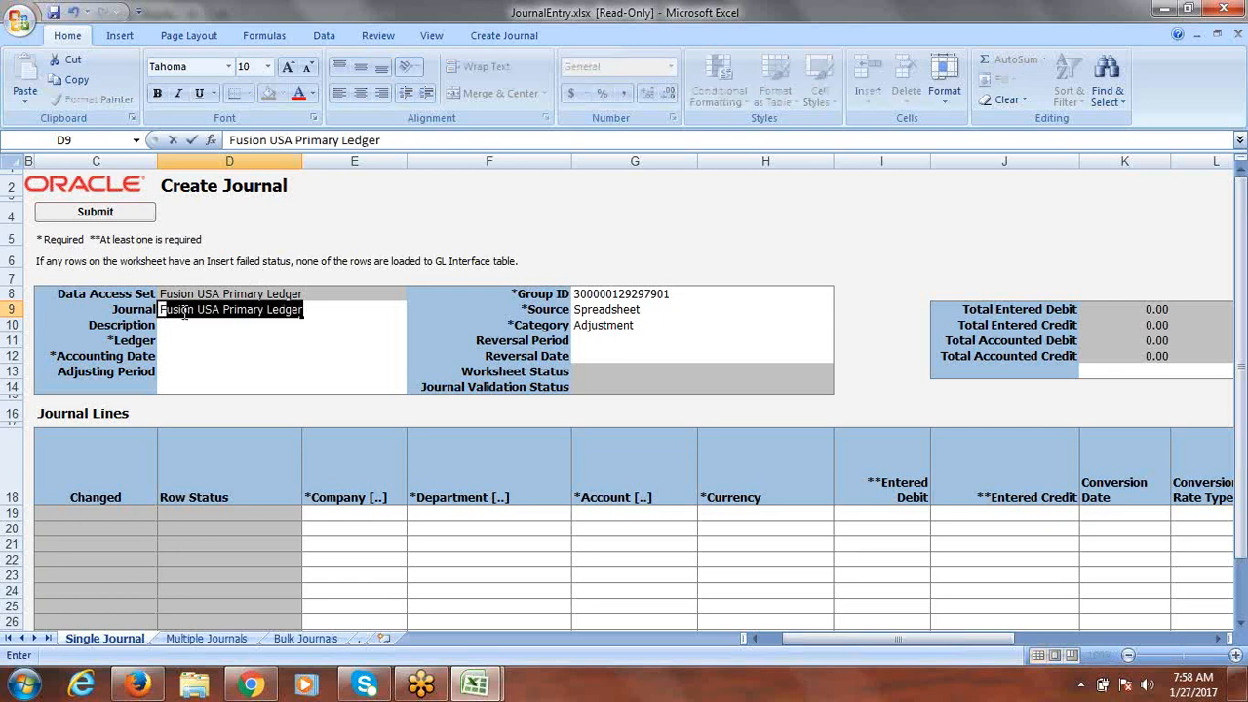
type("xpense")
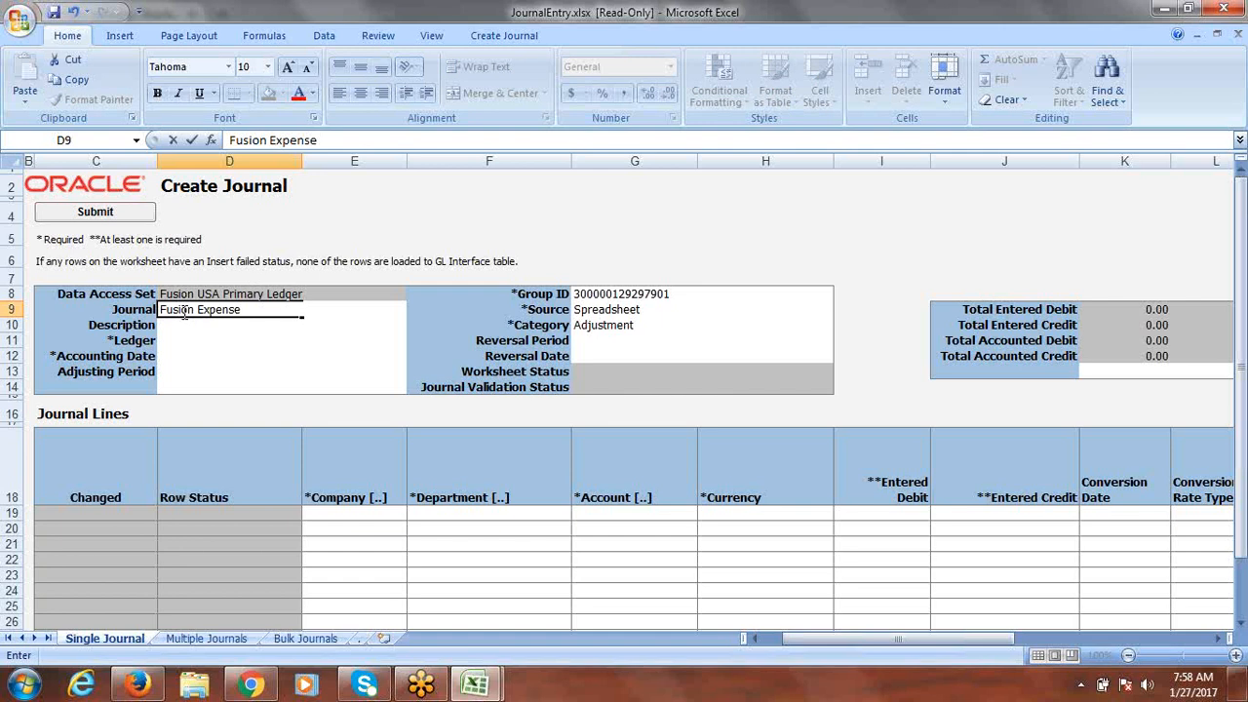
key("Tab")
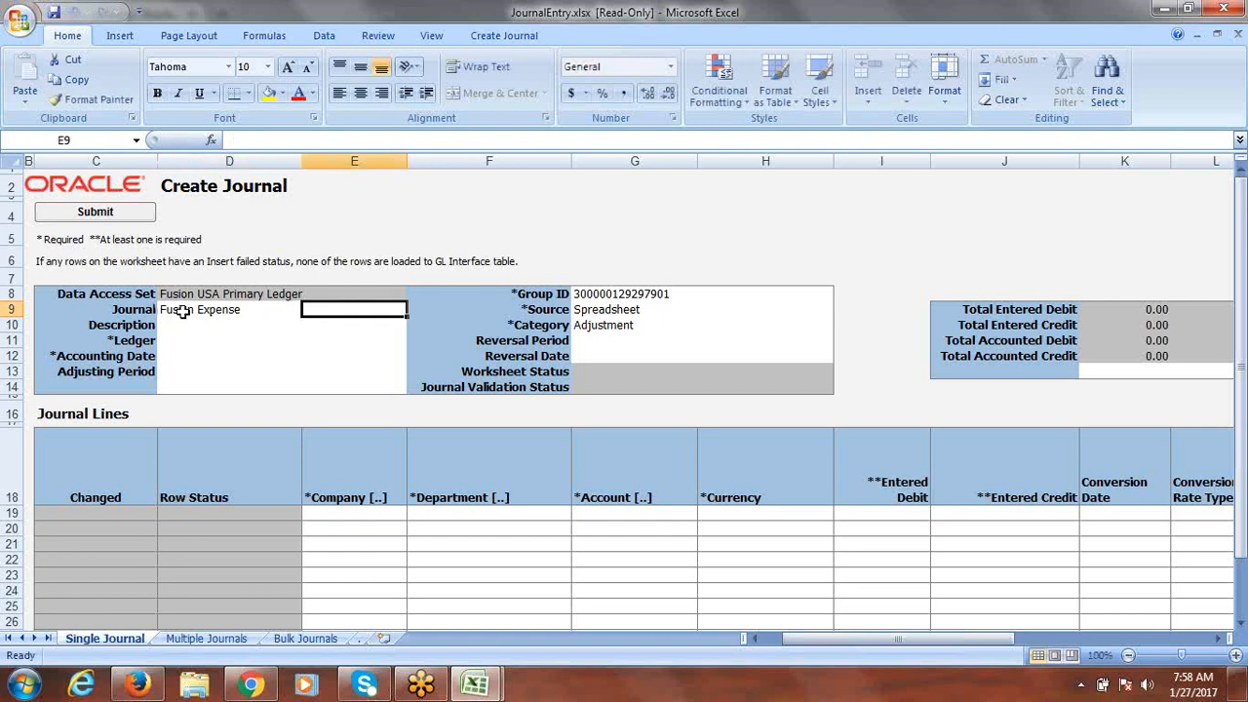
left_click(188, 340)
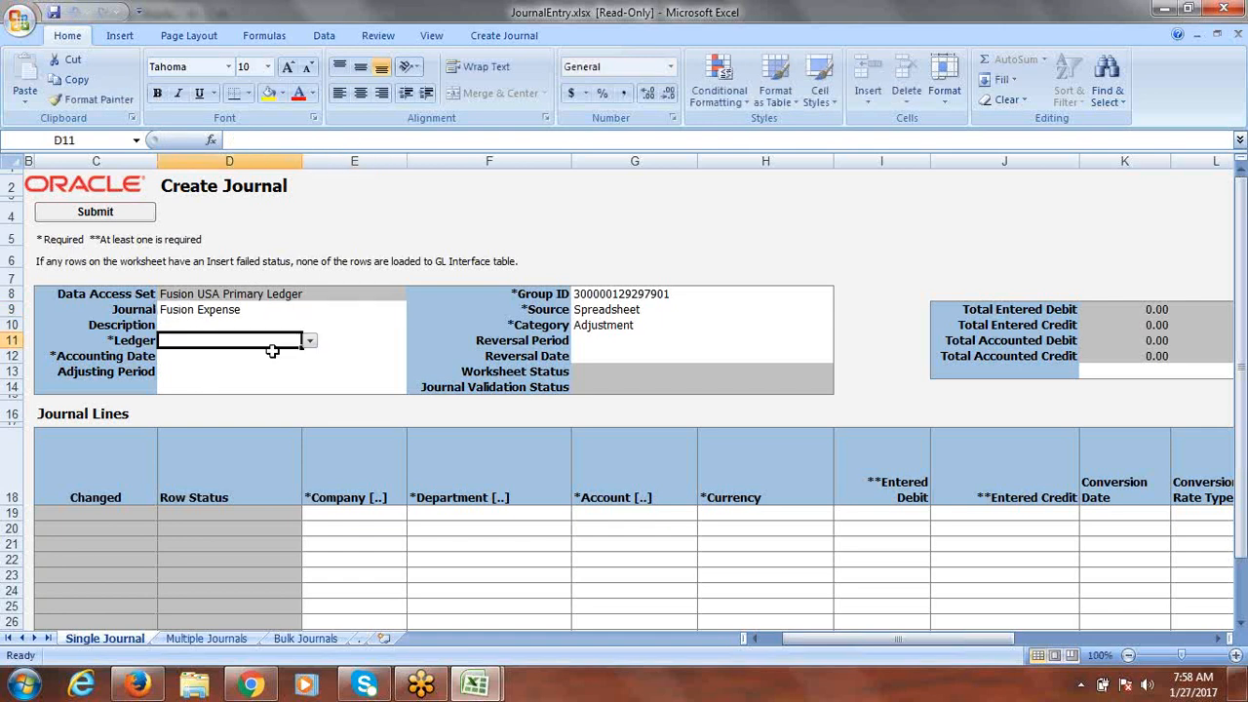
left_click(309, 341)
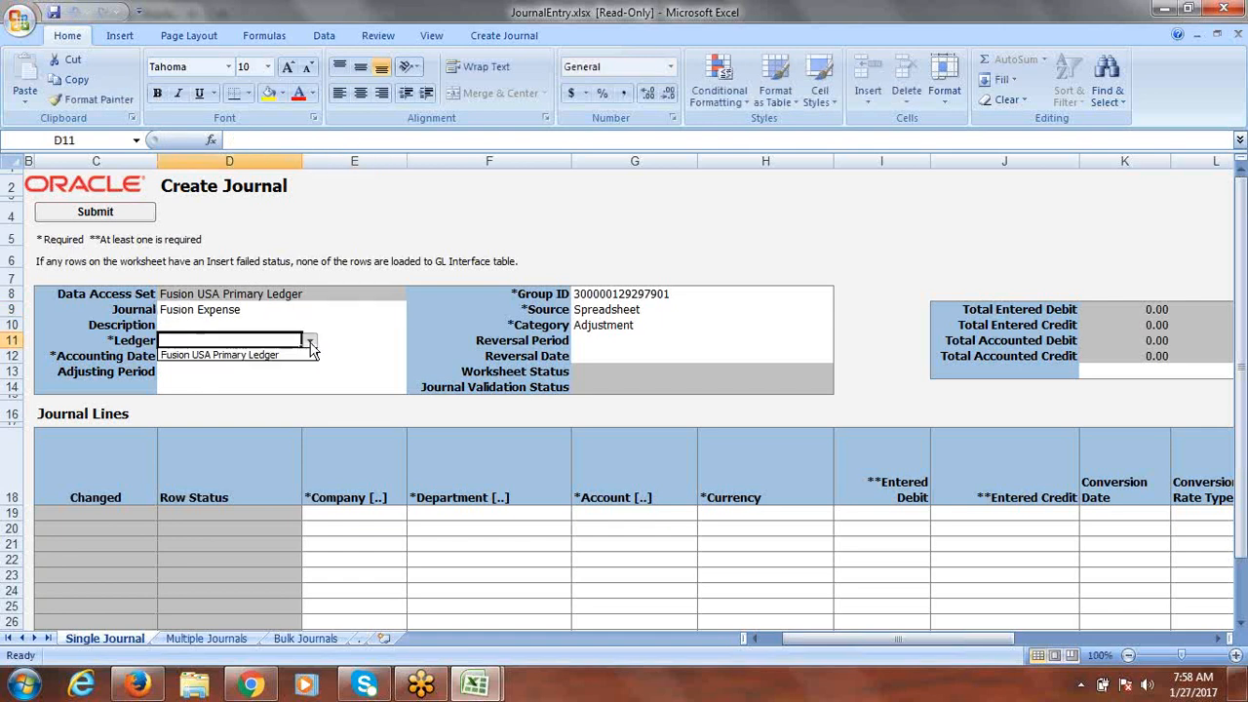
left_click(258, 355)
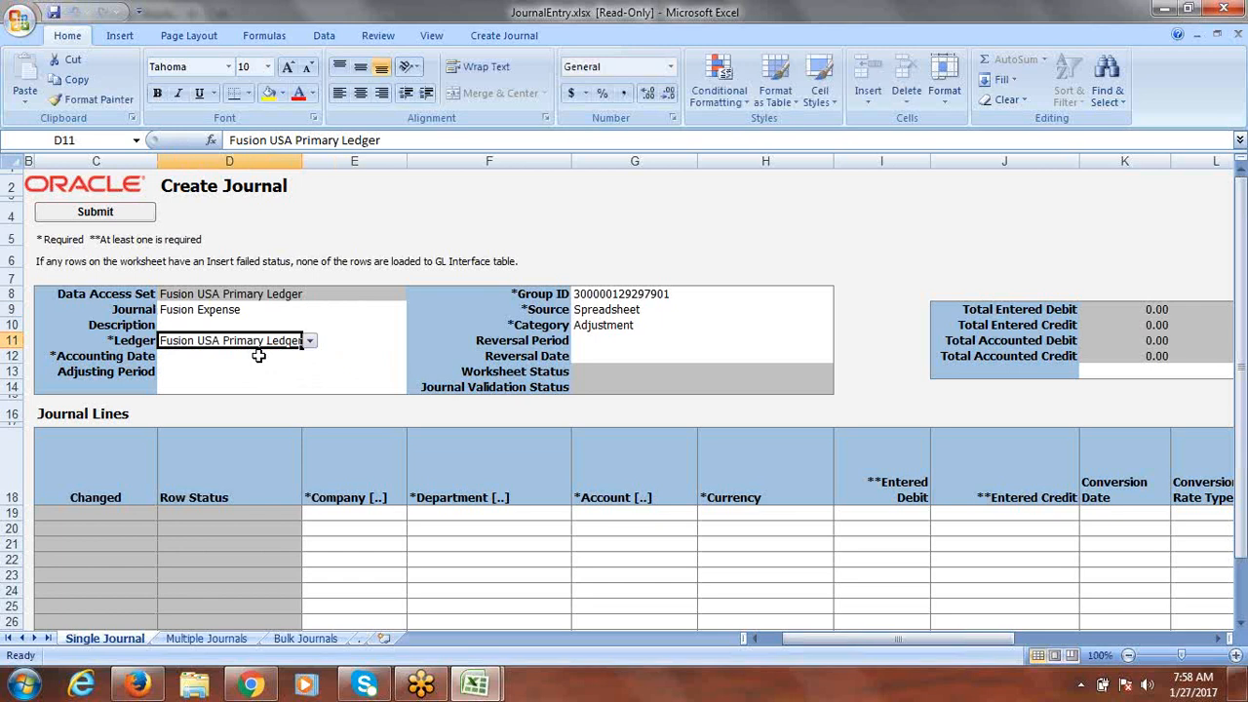
left_click(196, 361)
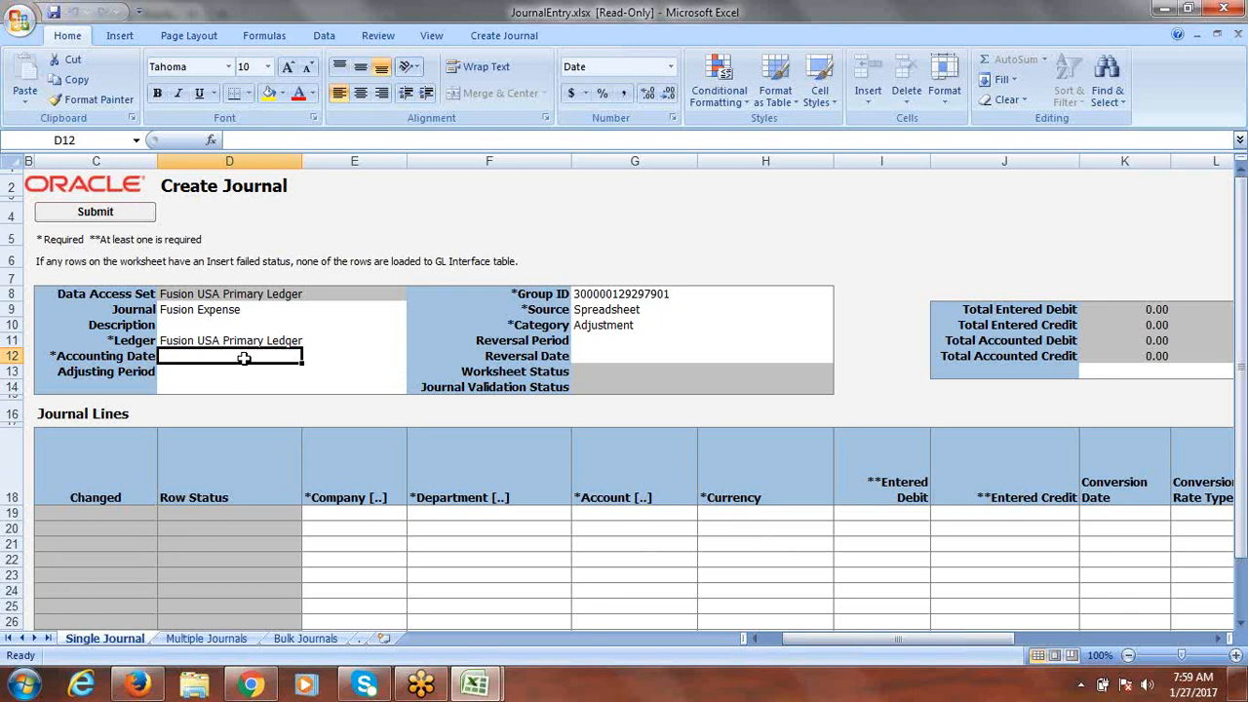
type("1/")
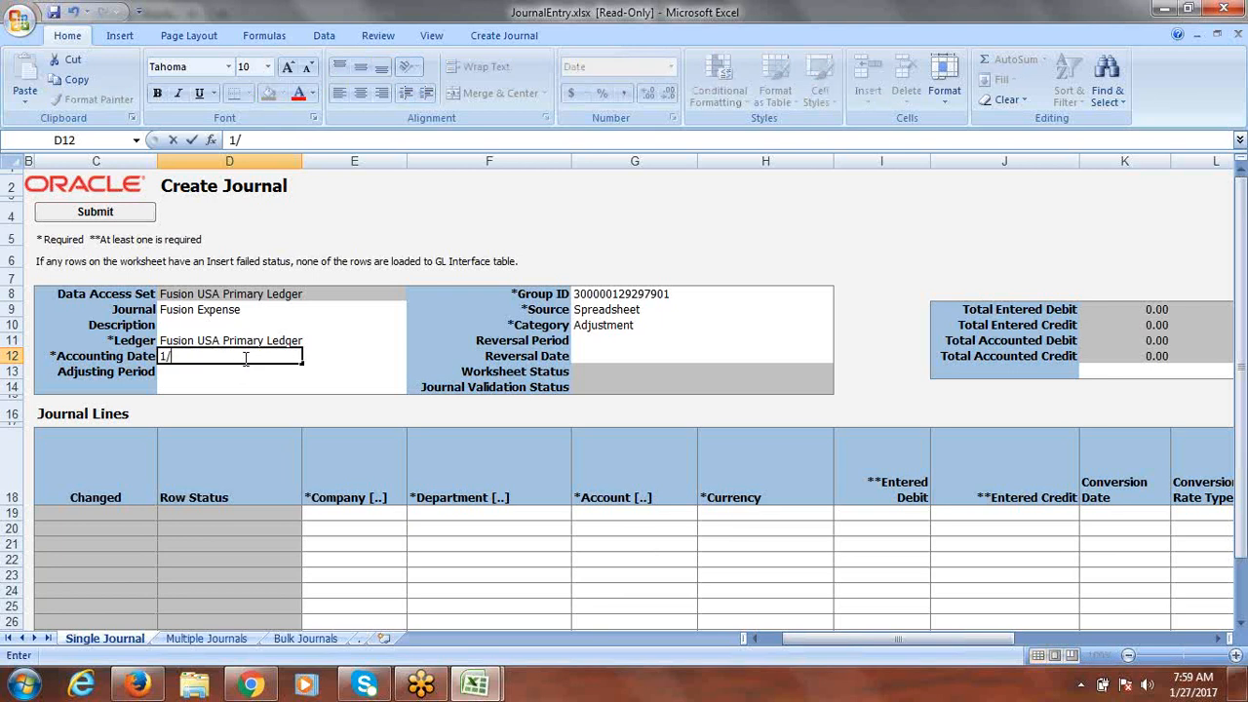
type("27/")
type("2017")
key("Tab")
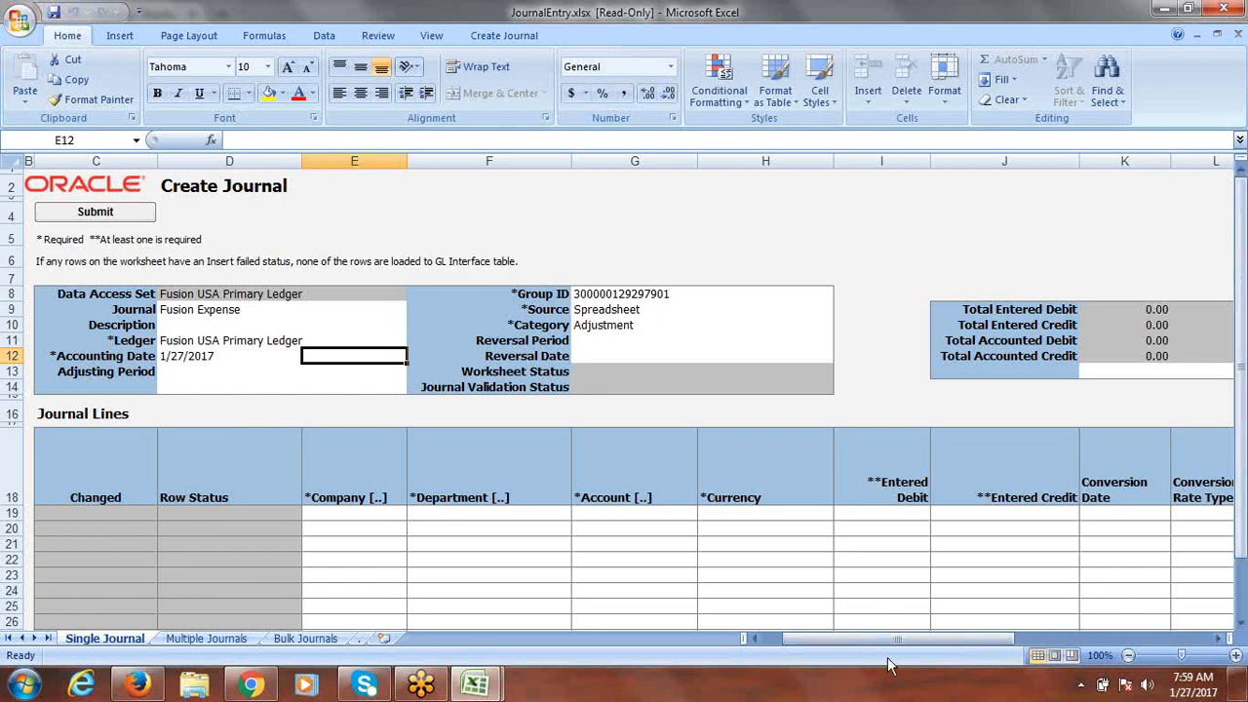
left_click_drag(871, 641, 942, 640)
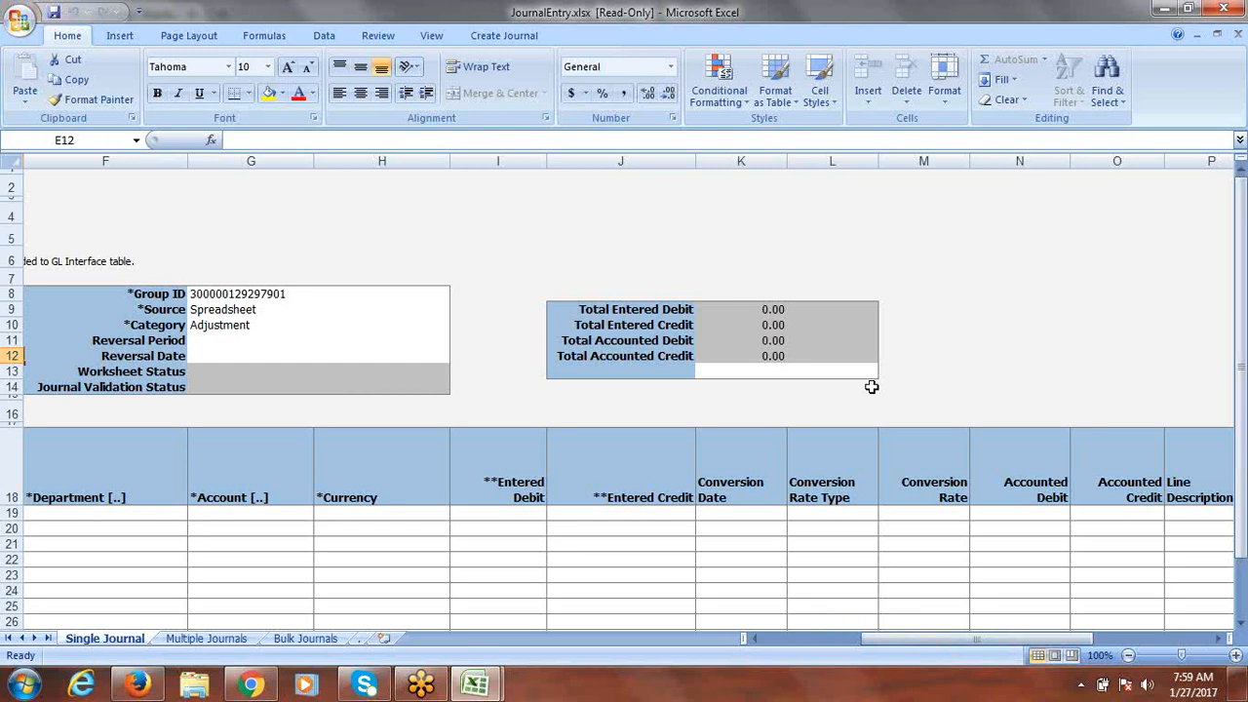
left_click(592, 308)
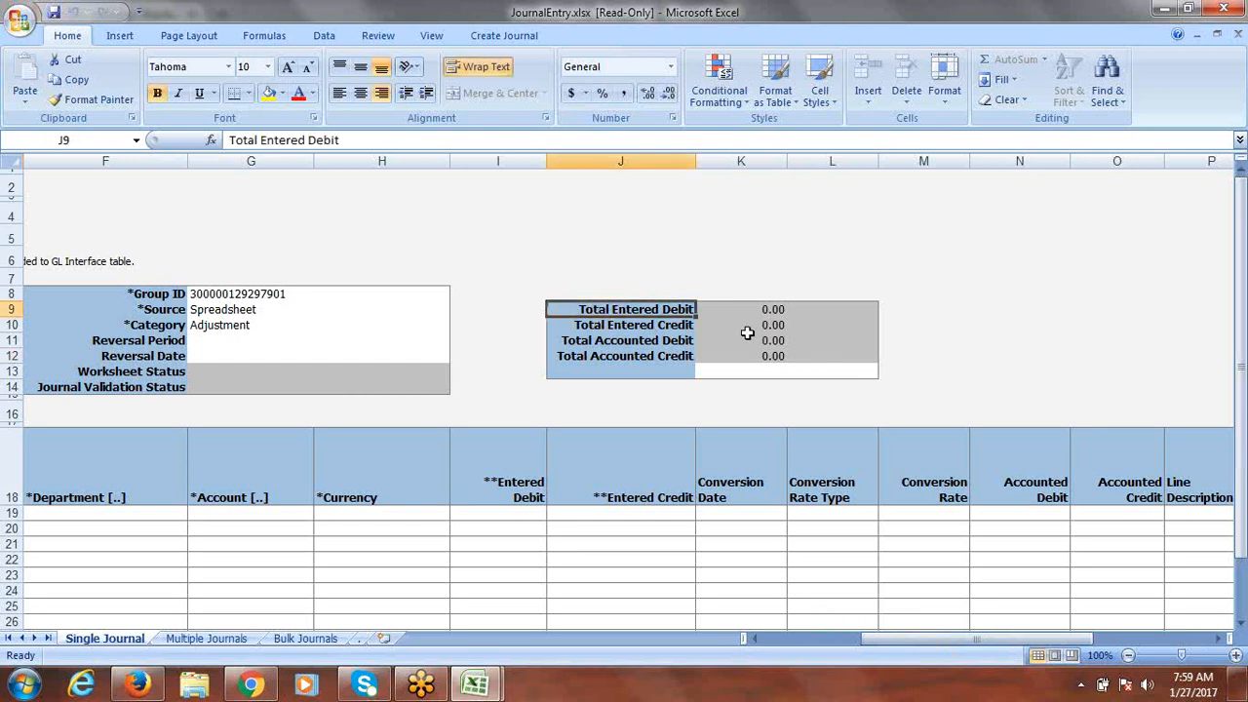
left_click(611, 343)
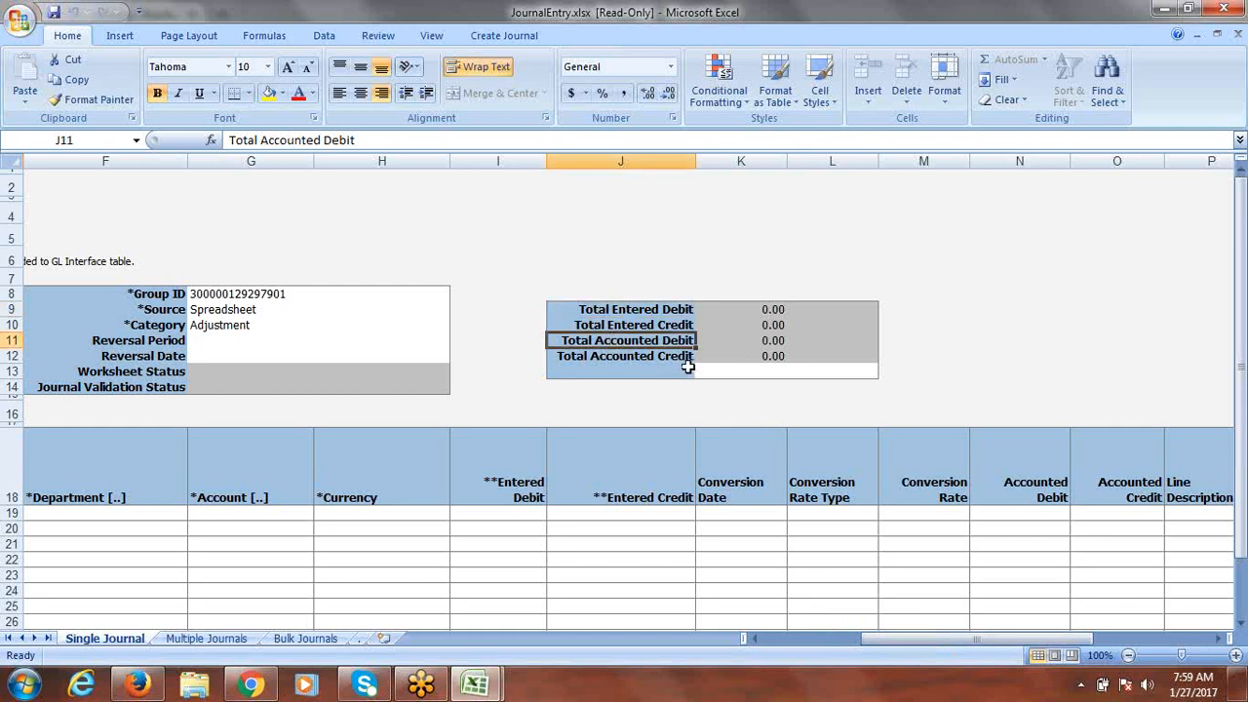
left_click(659, 325)
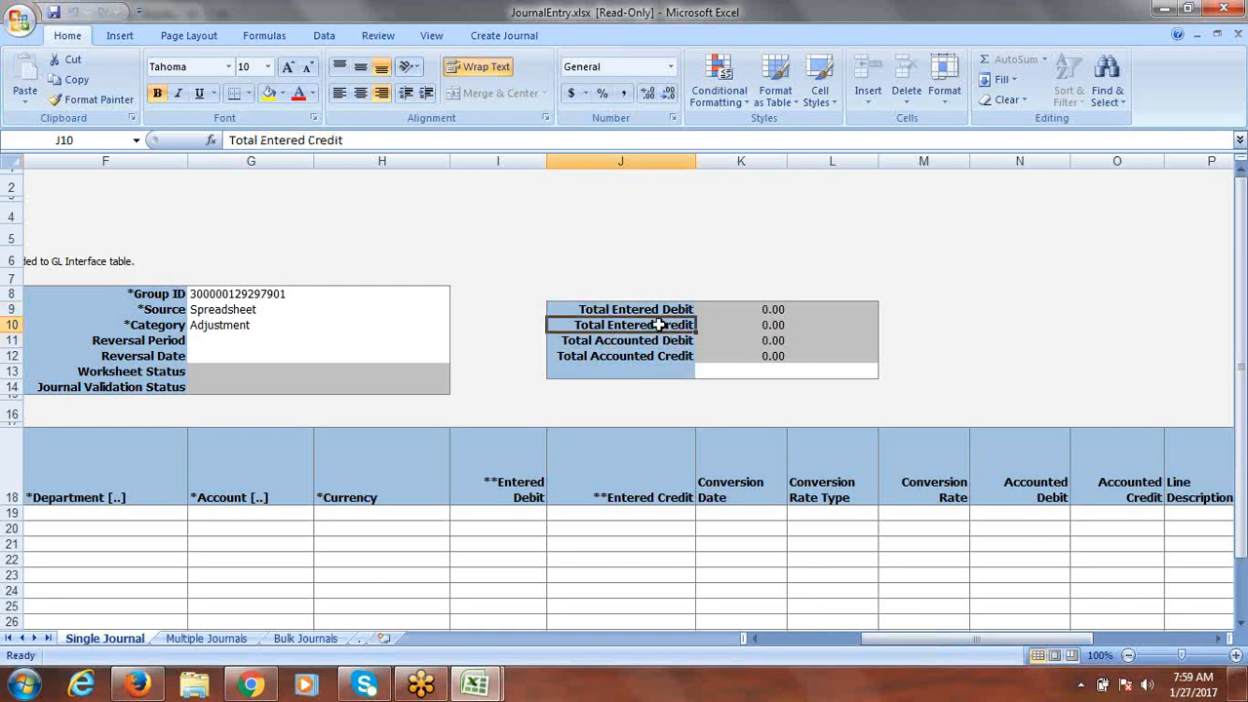
left_click(746, 372)
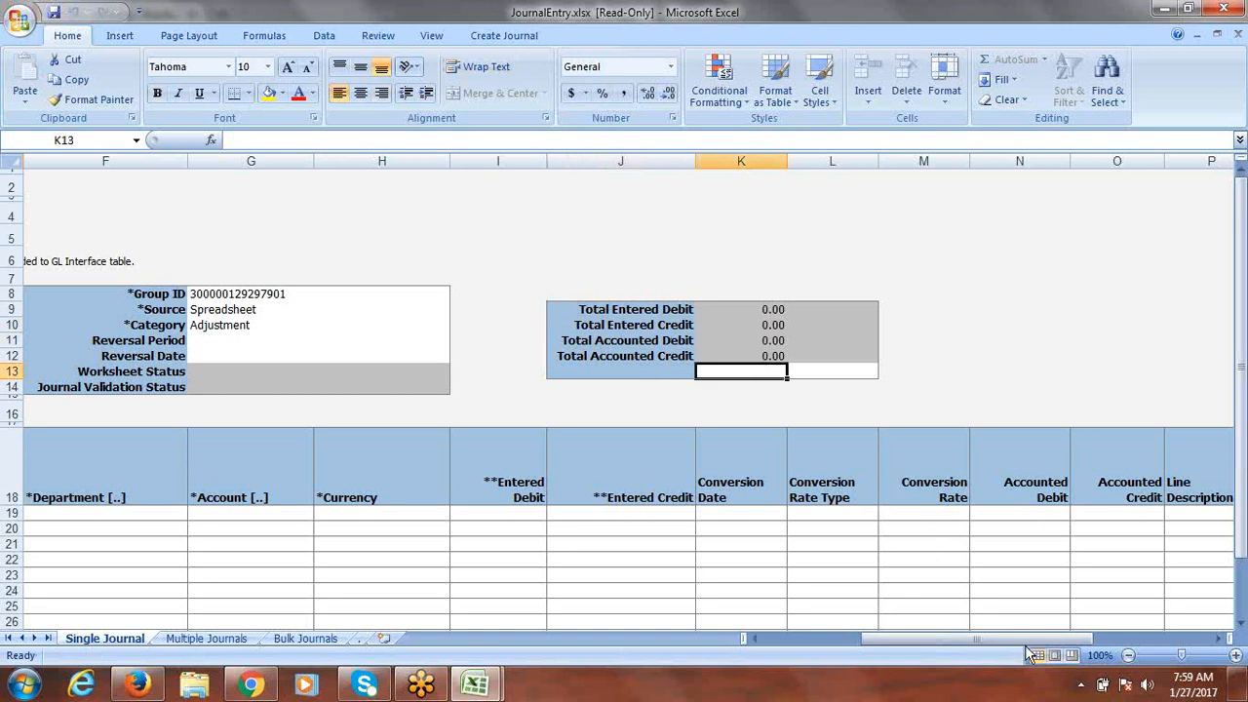
left_click_drag(1025, 640, 943, 642)
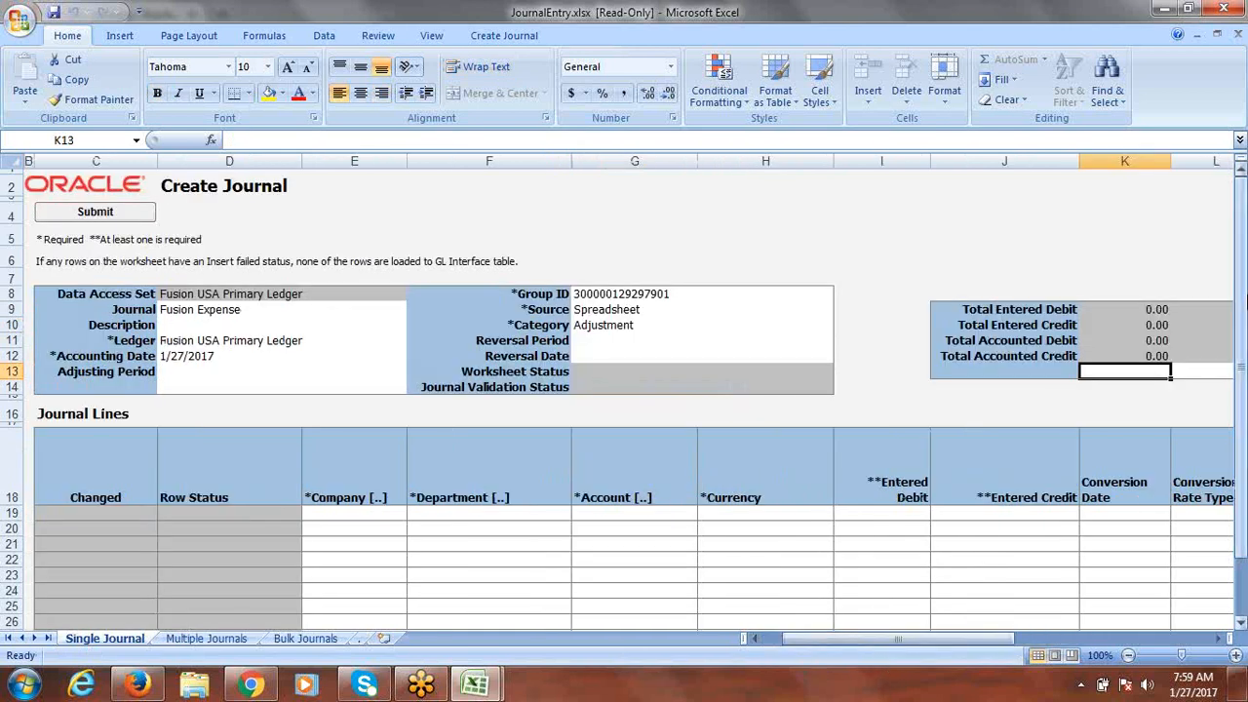
left_click_drag(1246, 302, 1244, 361)
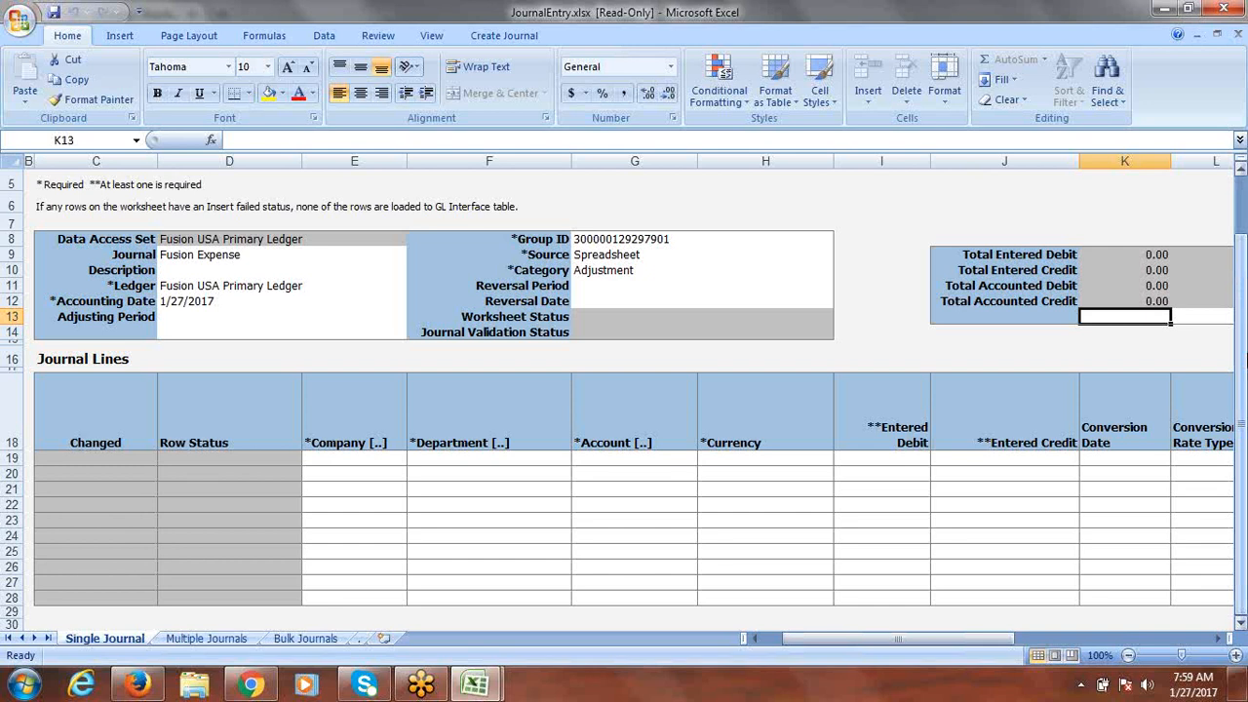
left_click(1245, 319)
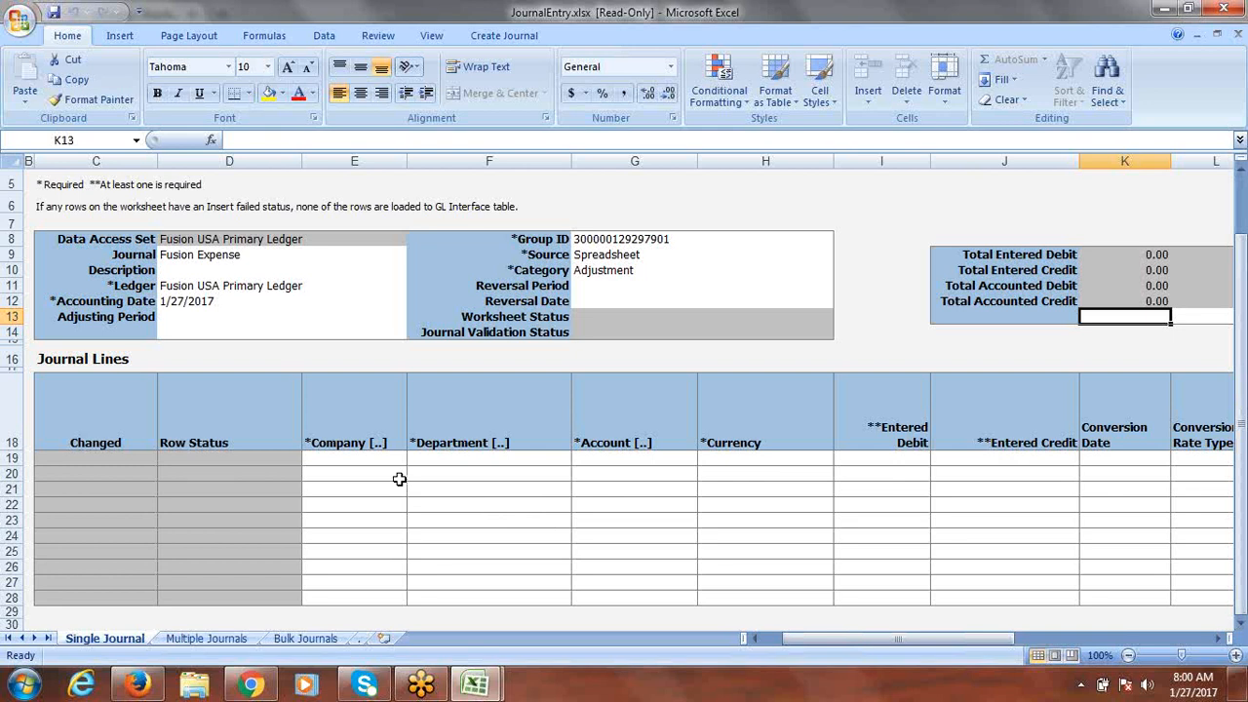
Step: Open the account chooser for journal line 19 and pick company 1000 and department 1000 Finance
left_click(344, 463)
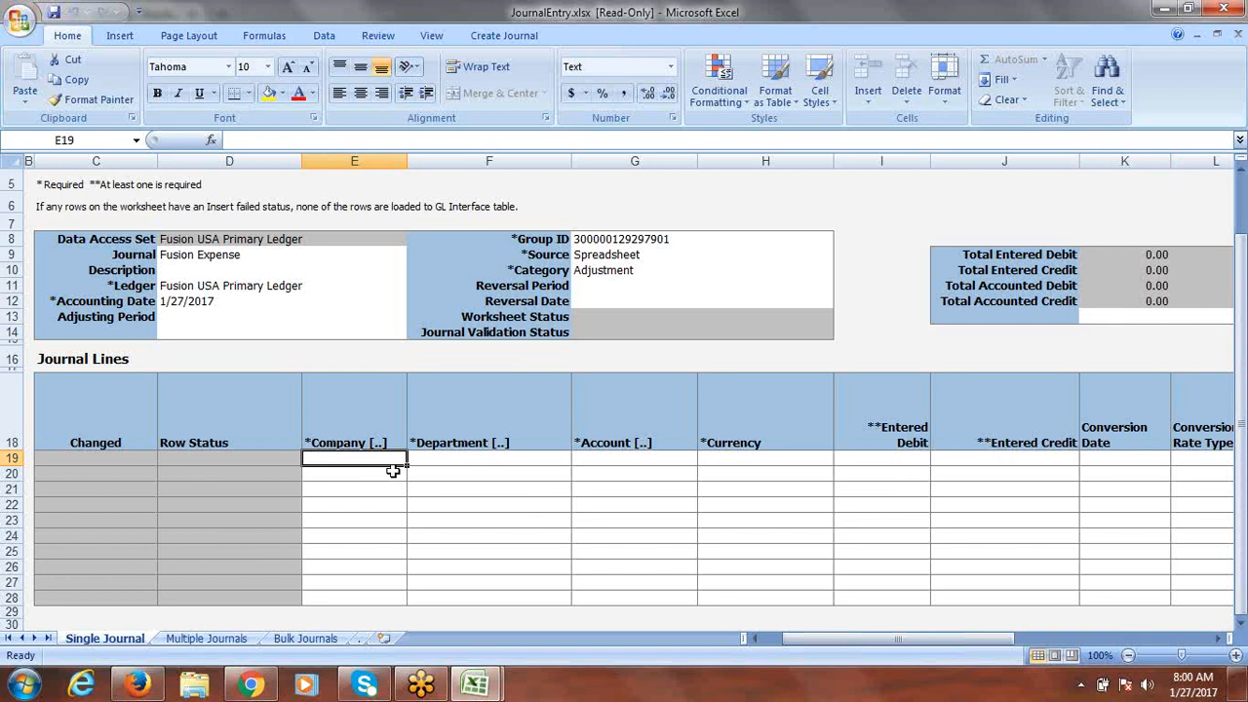
double_click(351, 459)
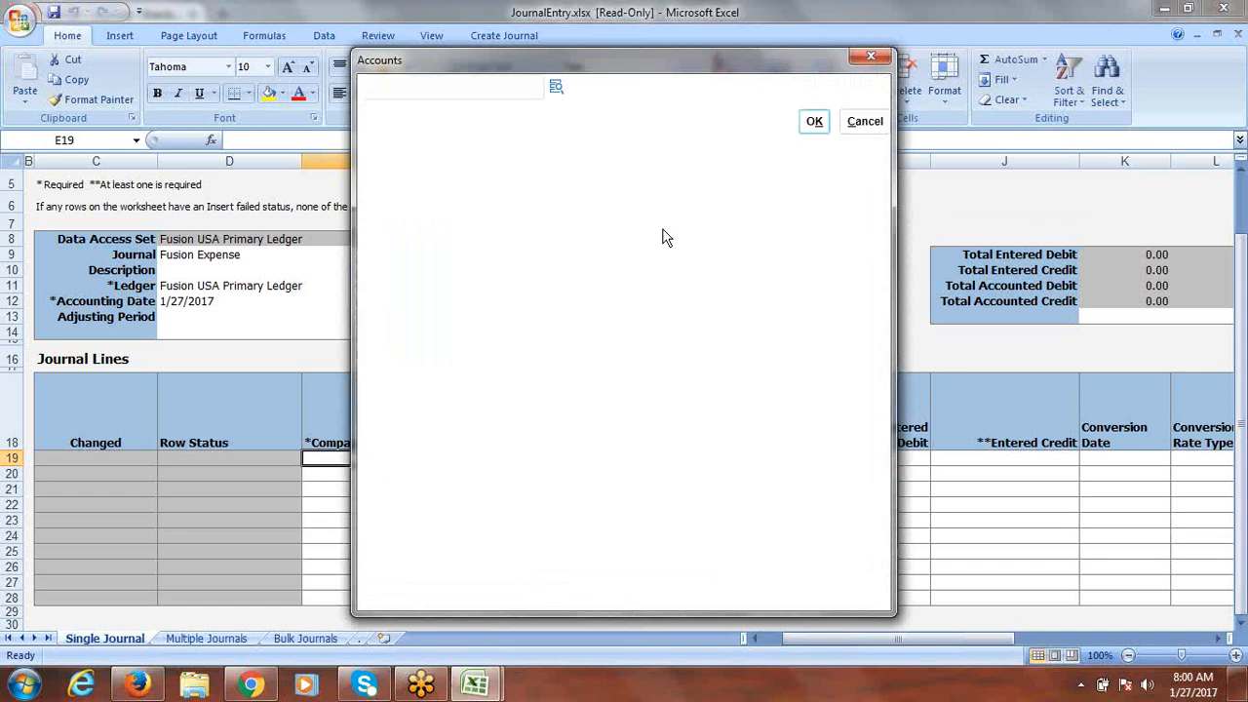
left_click(552, 84)
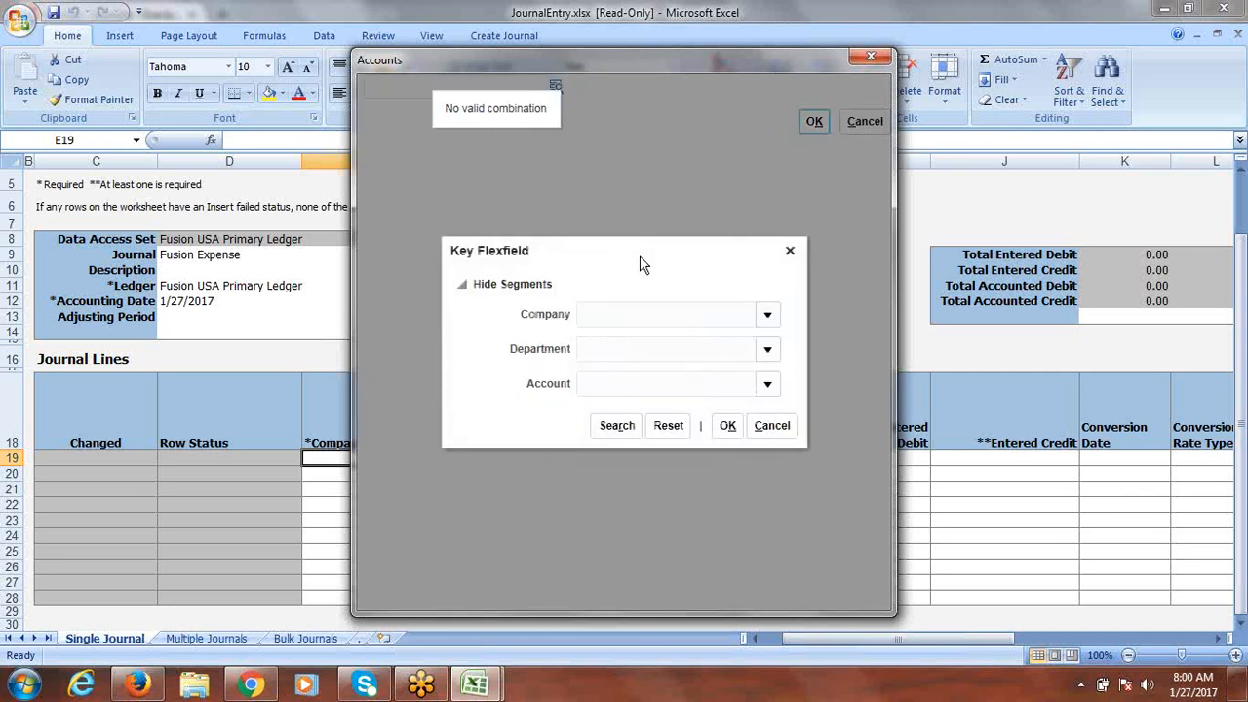
left_click(767, 316)
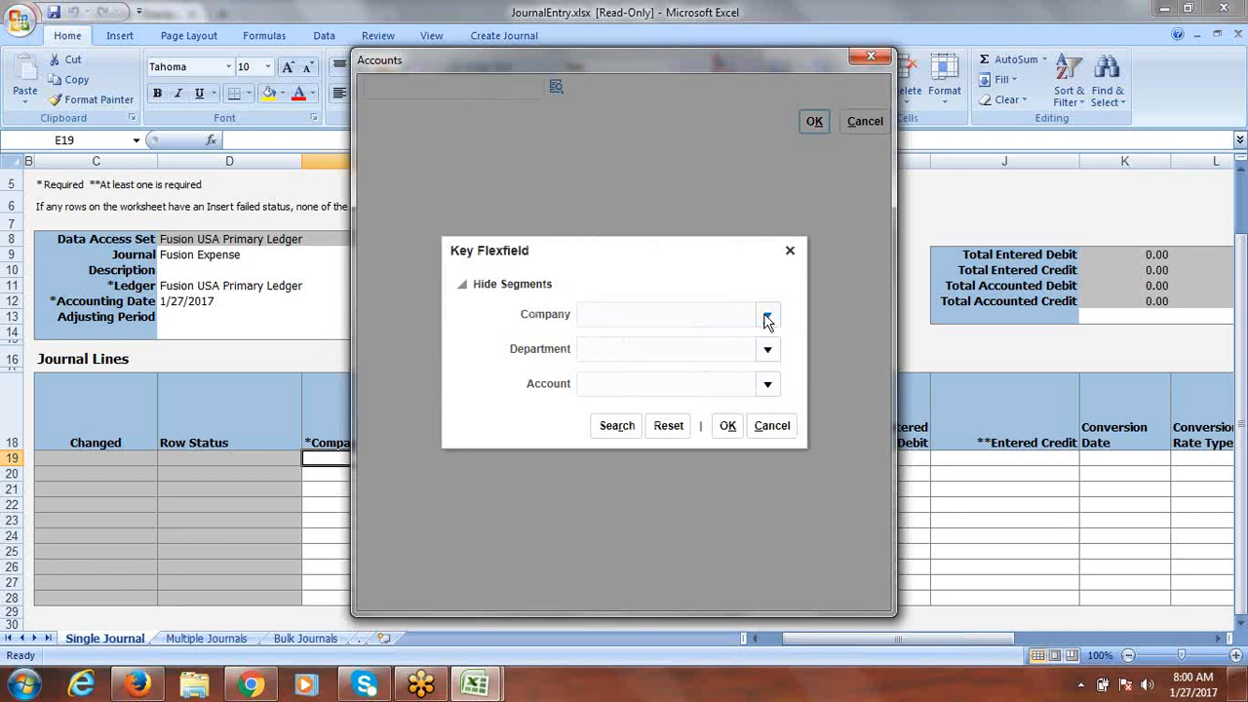
left_click(767, 319)
left_click(712, 353)
left_click(768, 351)
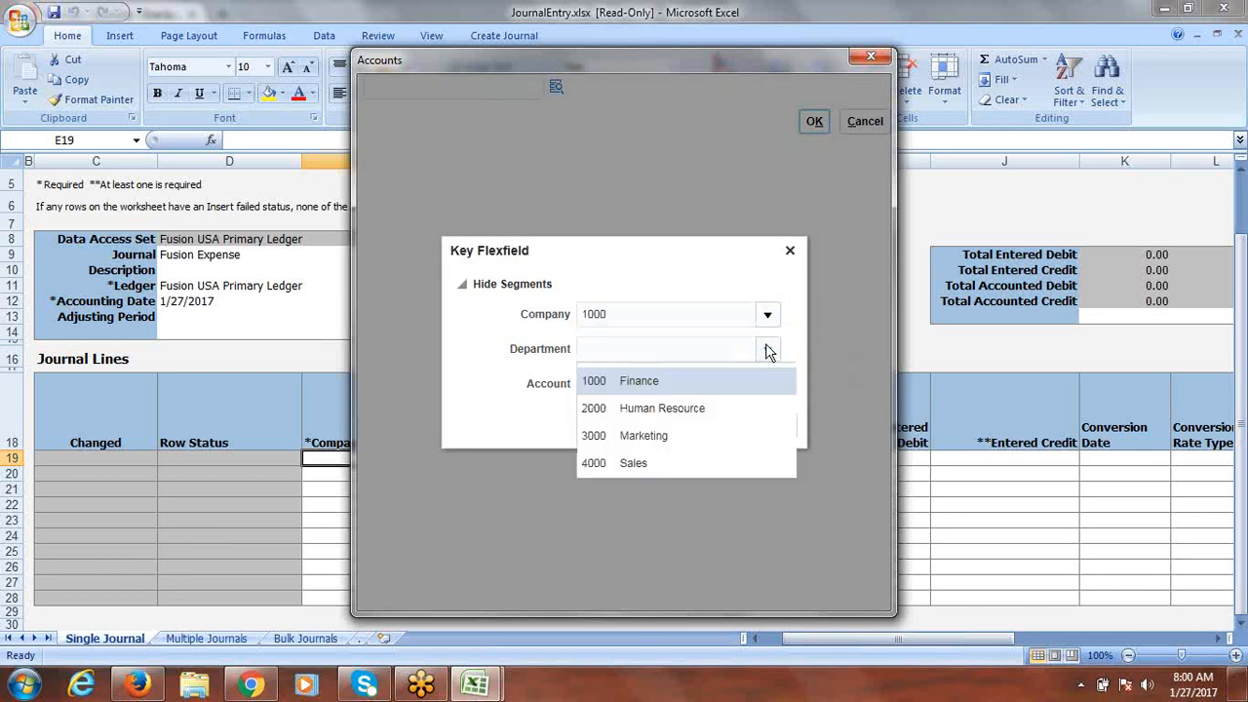
left_click(673, 378)
Step: Search accounts by description 'Expense', choose 50500 Expenses Burden, and apply 1000.1000.50500 to the line
left_click(769, 386)
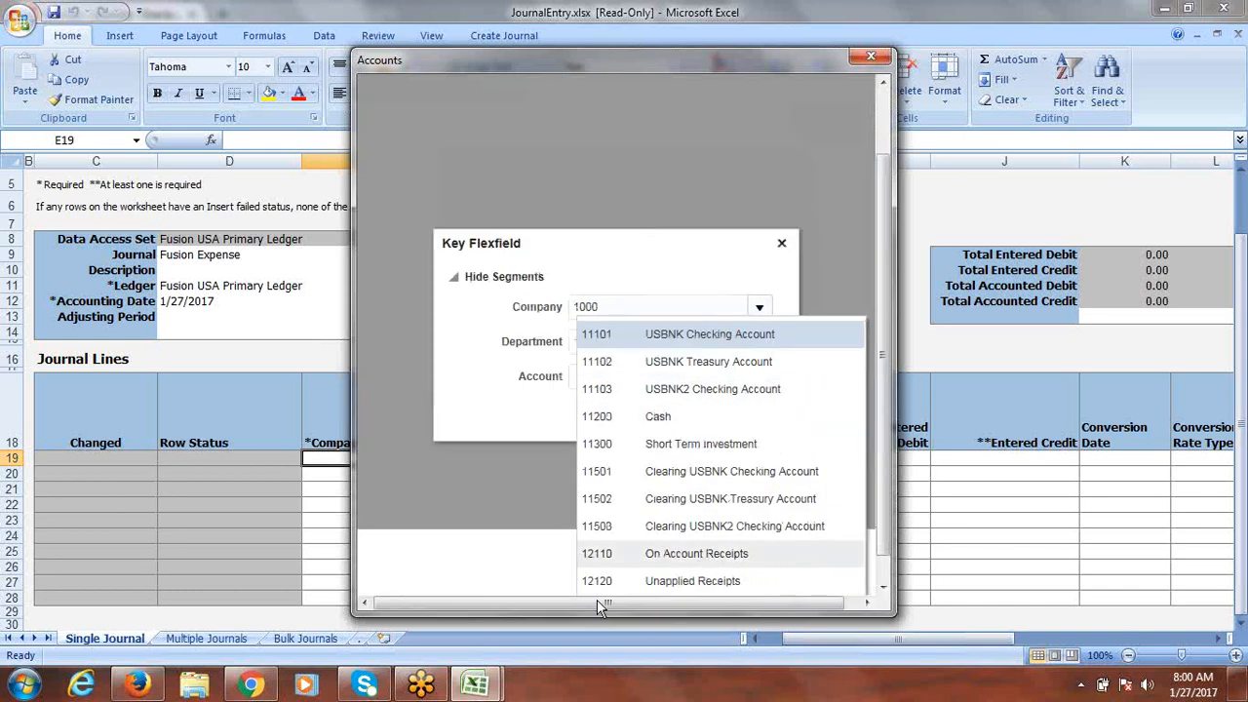
scroll(878, 527, "down", 1)
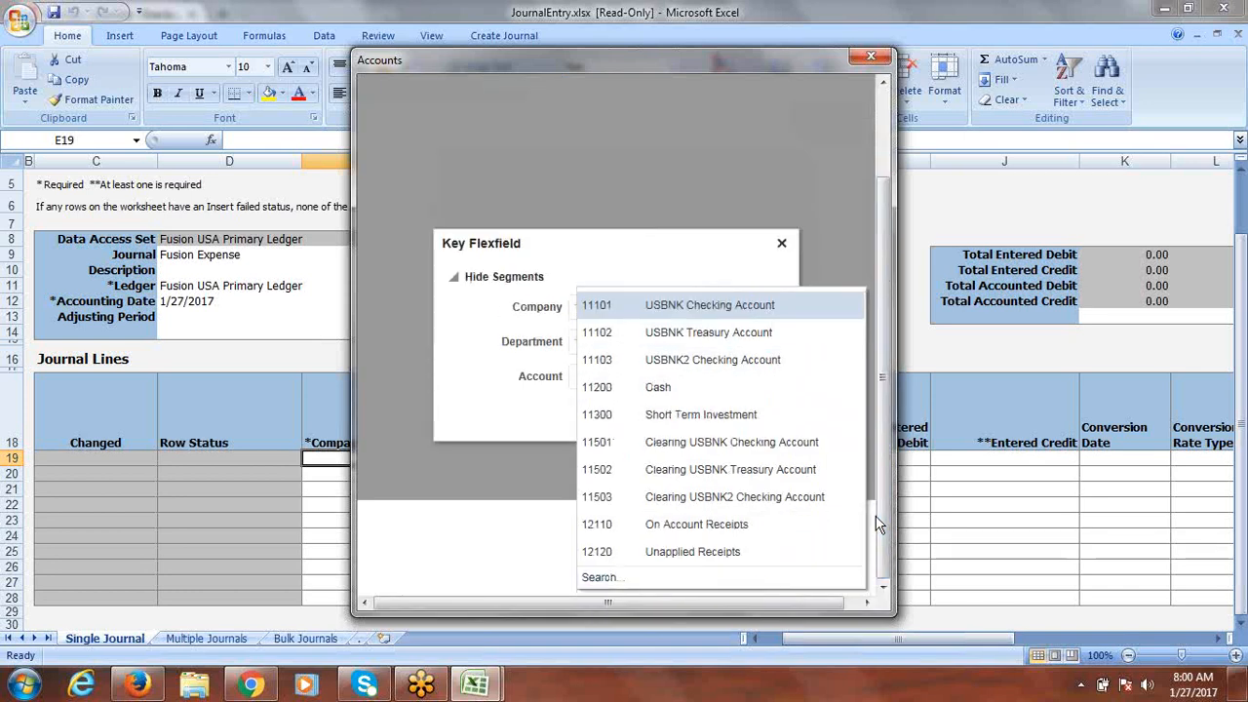
left_click(597, 576)
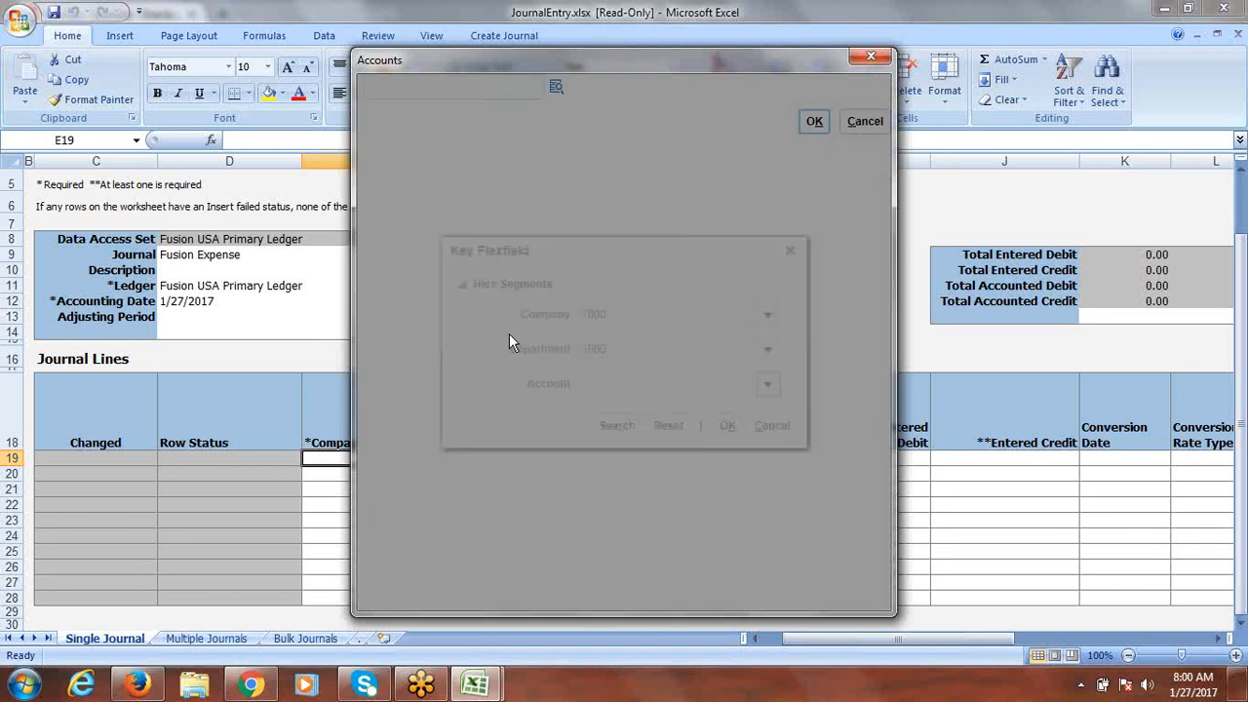
left_click(599, 228)
type("Expense")
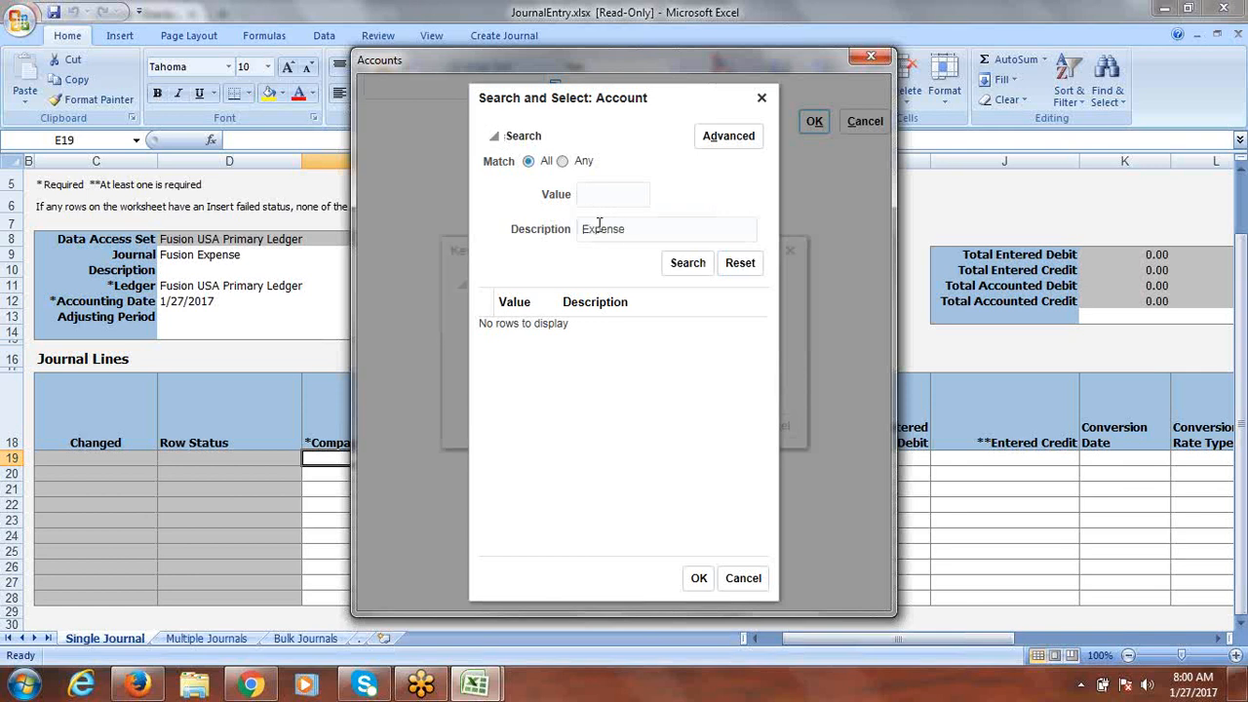
key("Return")
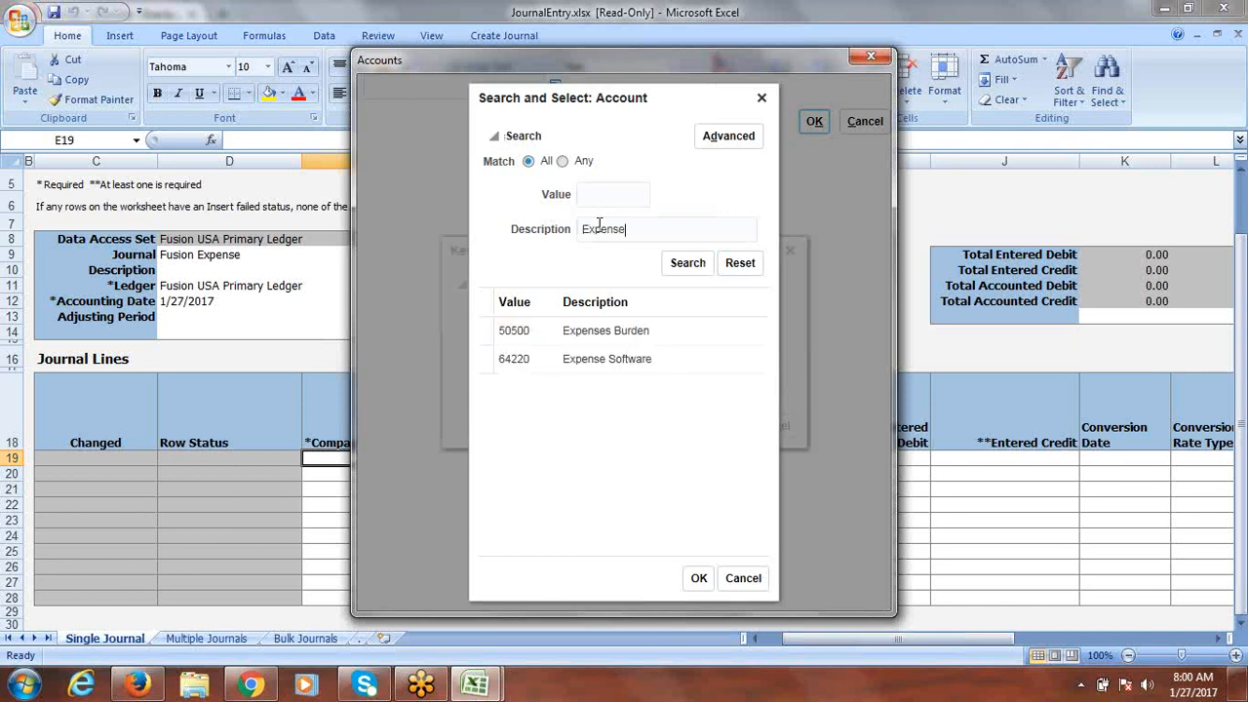
left_click(522, 337)
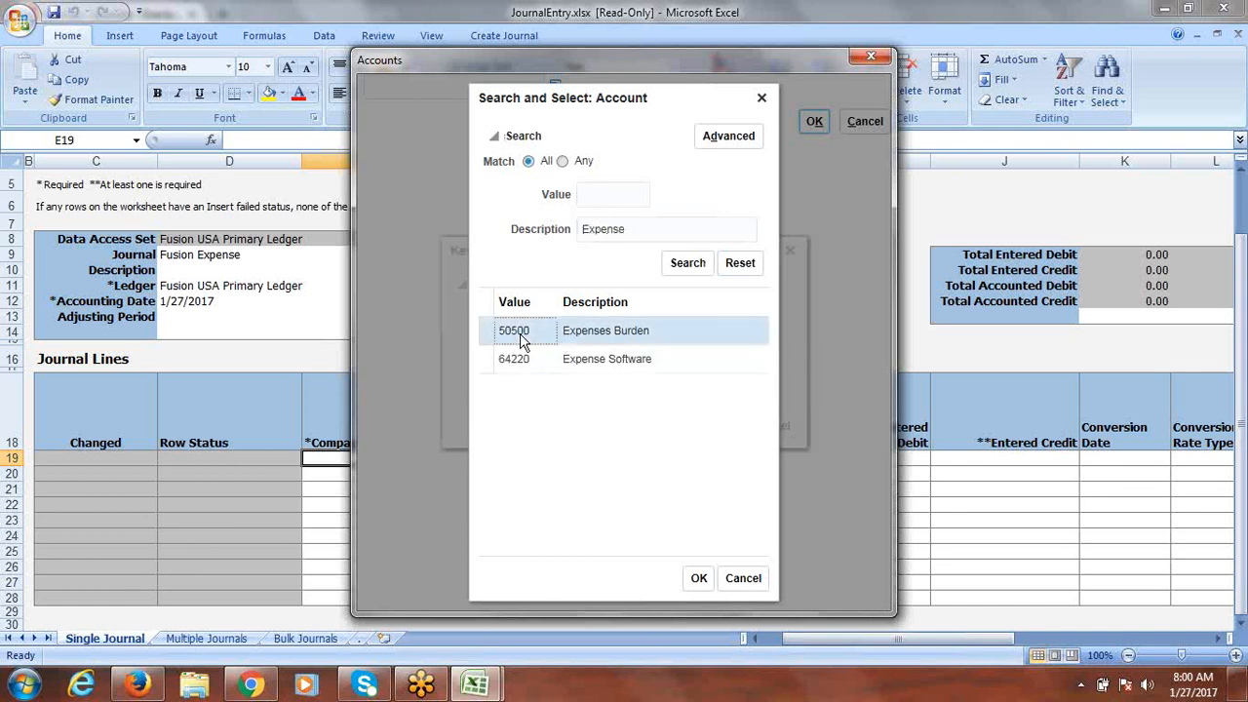
left_click(699, 578)
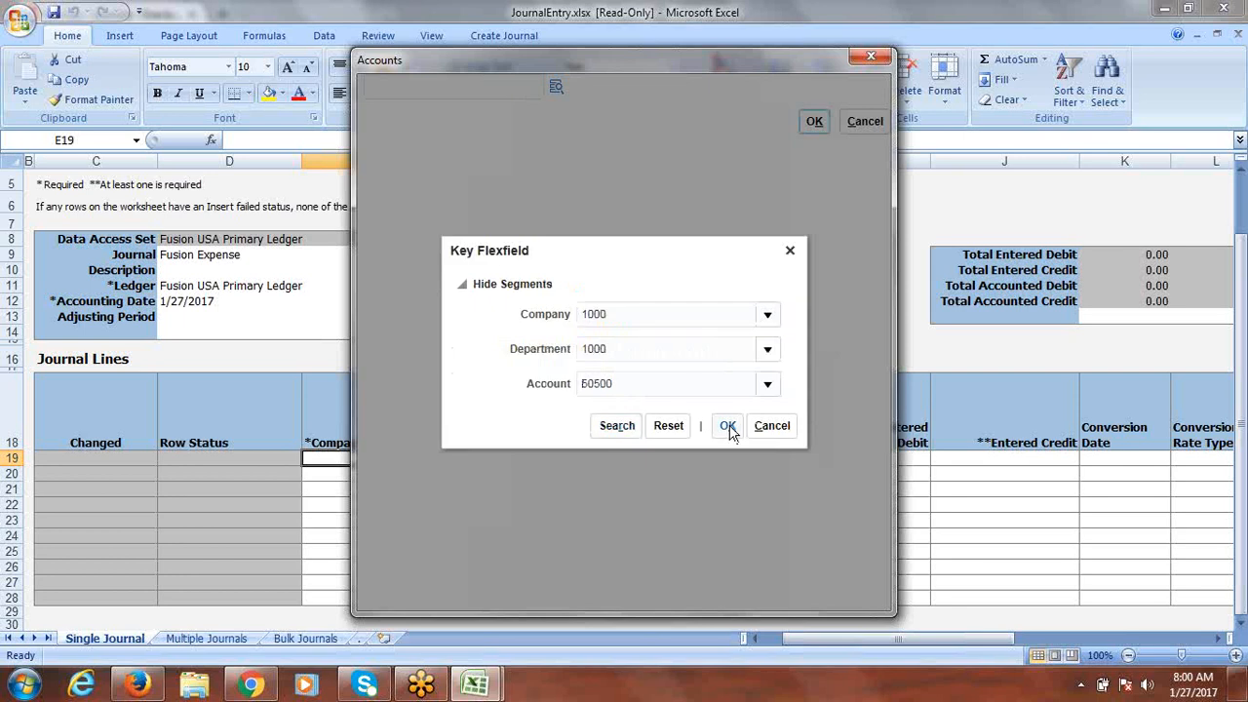
left_click(729, 429)
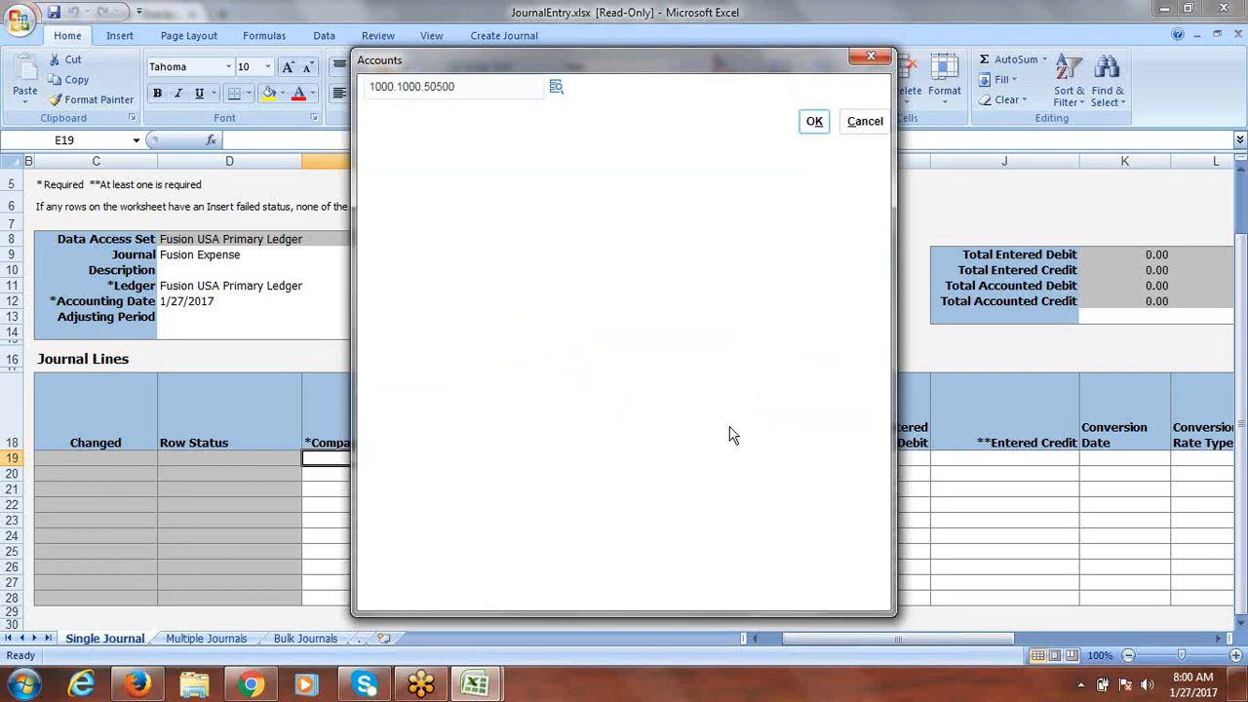
left_click(815, 124)
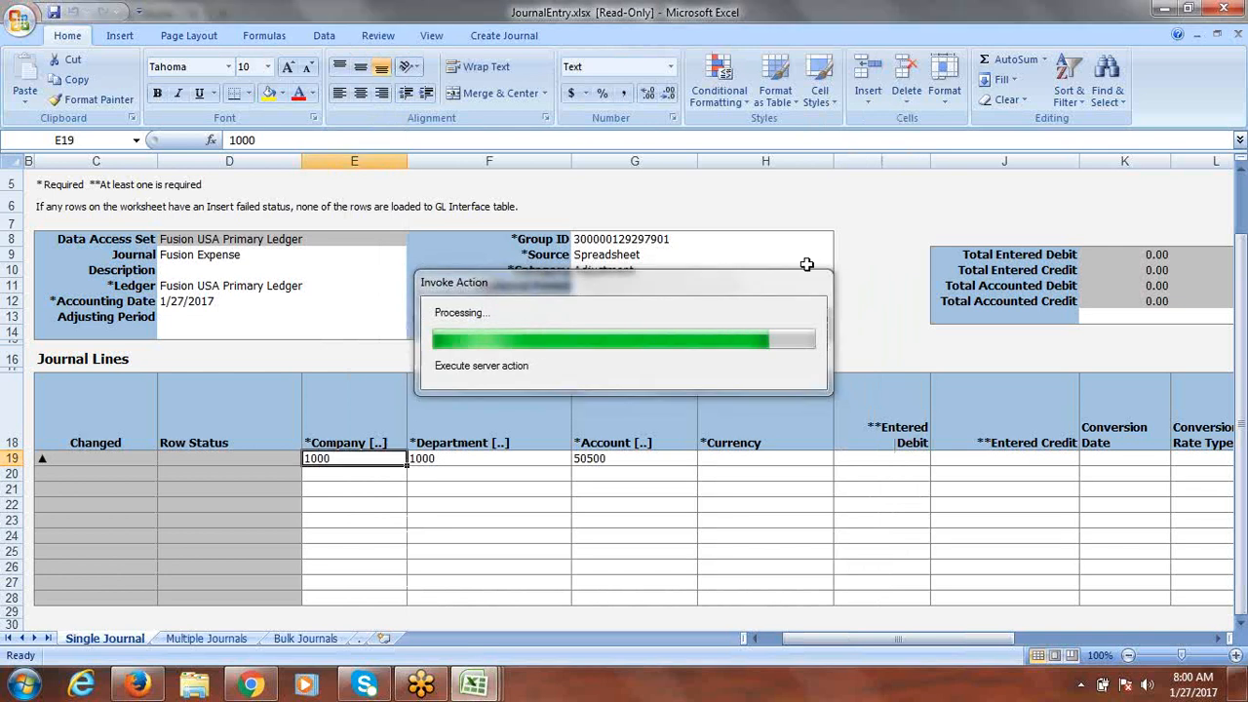
Step: Give row 19 currency USD and an entered debit of 25,000.00
key("Tab")
key("Tab")
key("Tab")
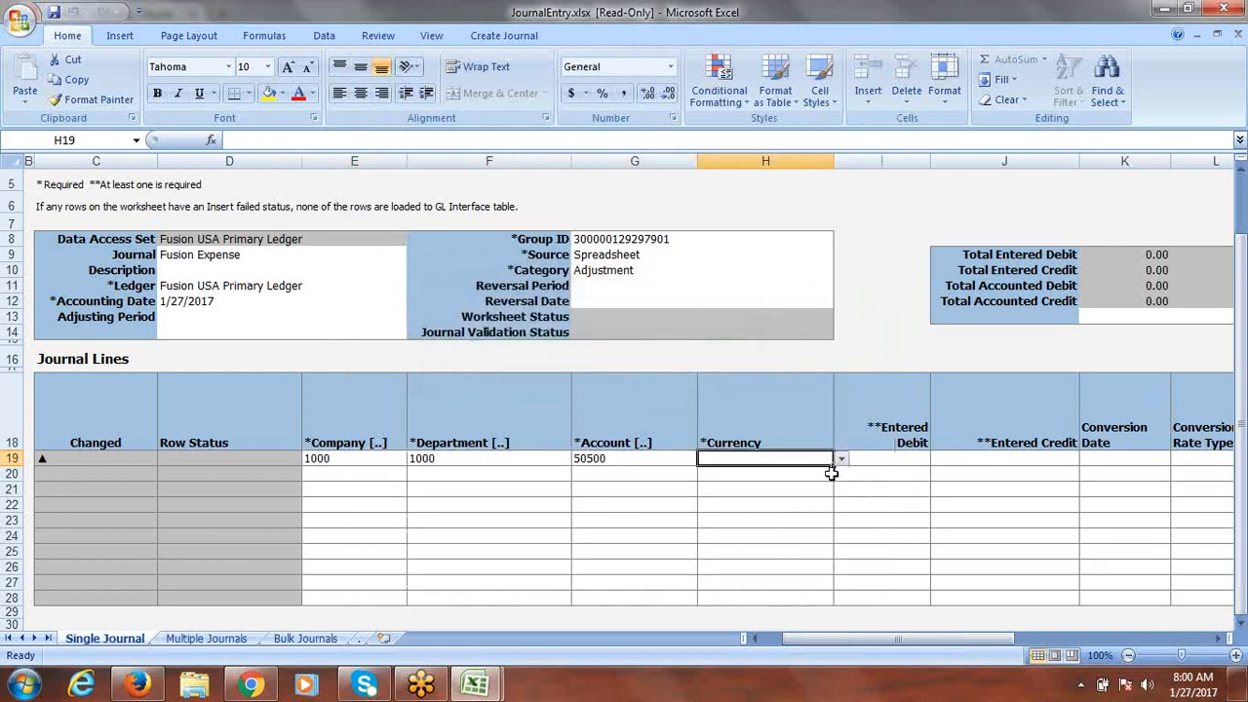
left_click(841, 460)
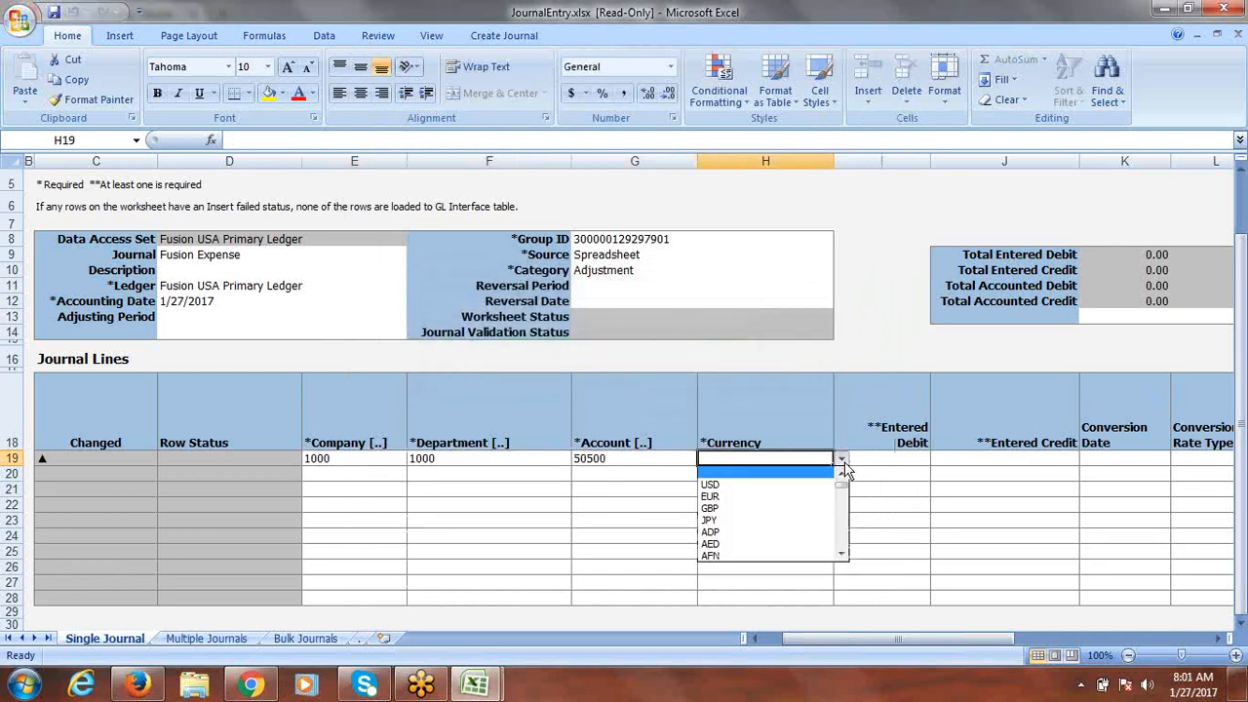
left_click(760, 487)
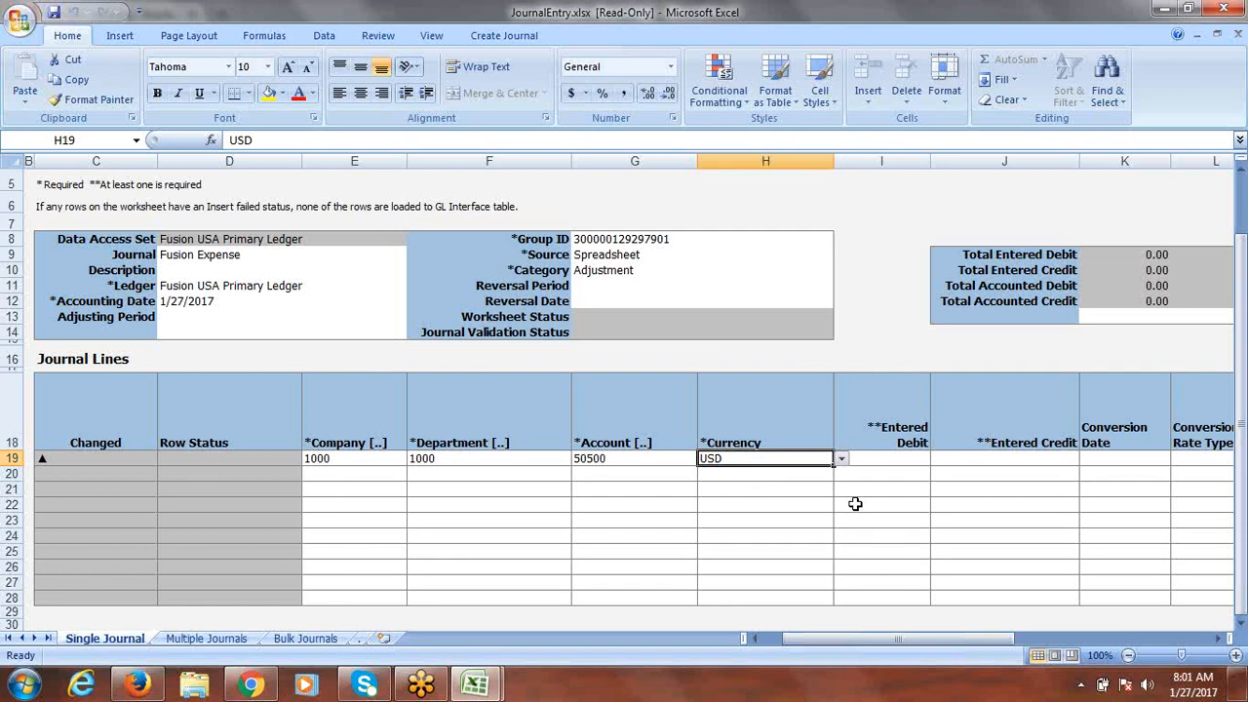
key("Tab")
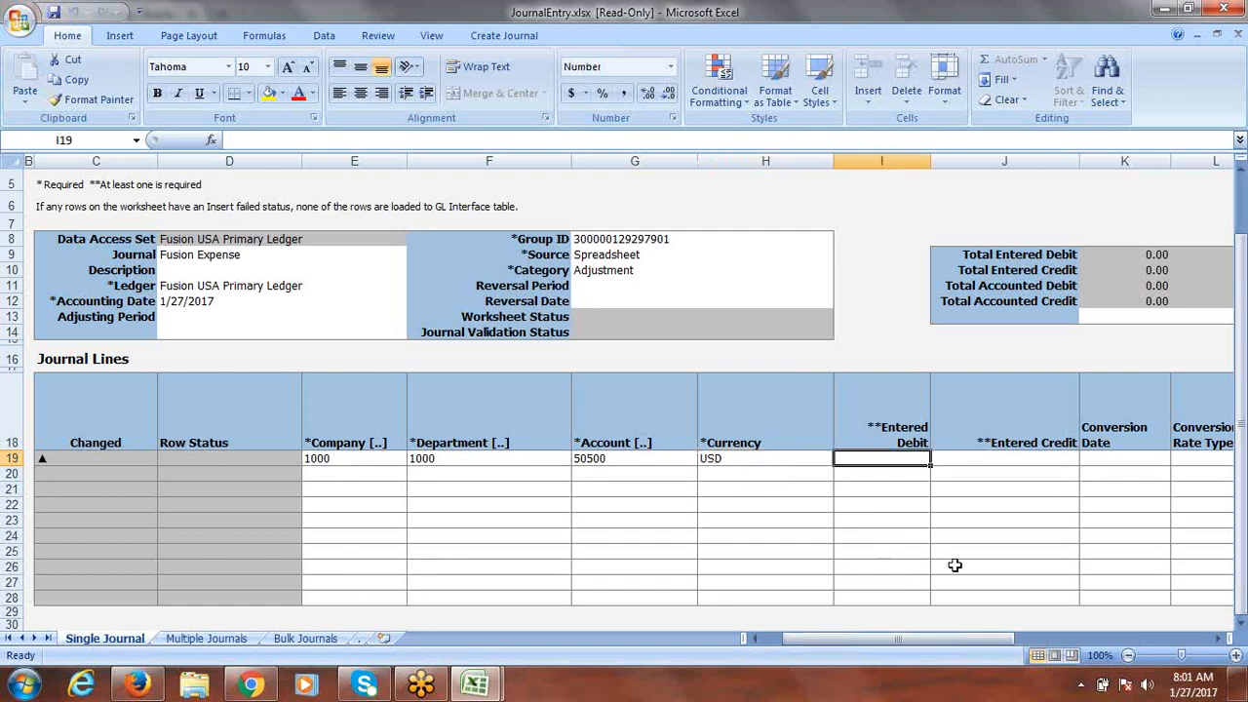
left_click_drag(926, 651, 983, 649)
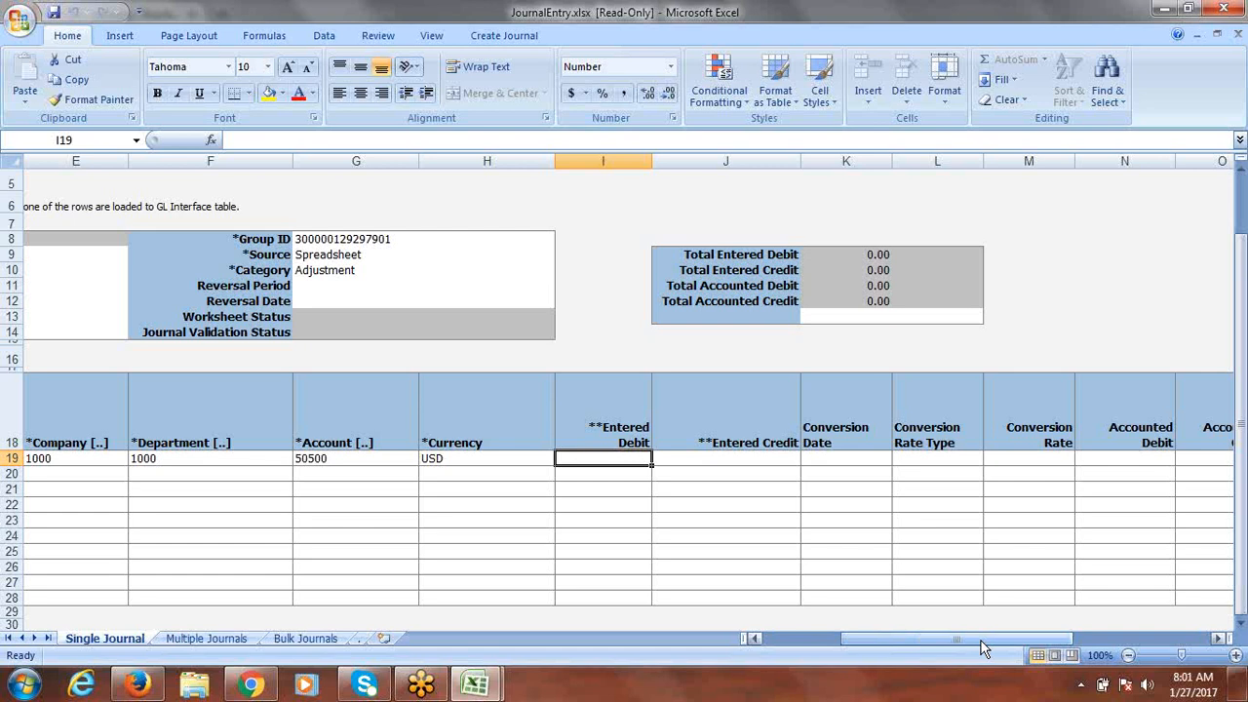
type("25000")
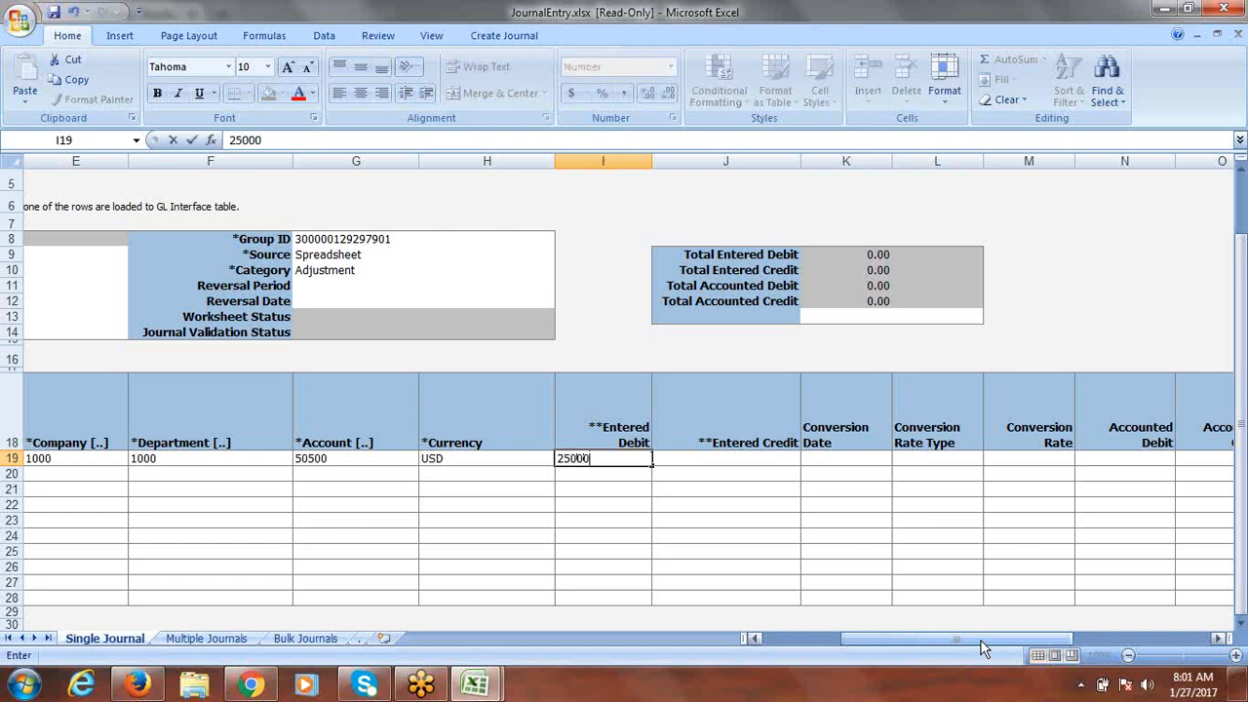
key("Tab")
key("Tab")
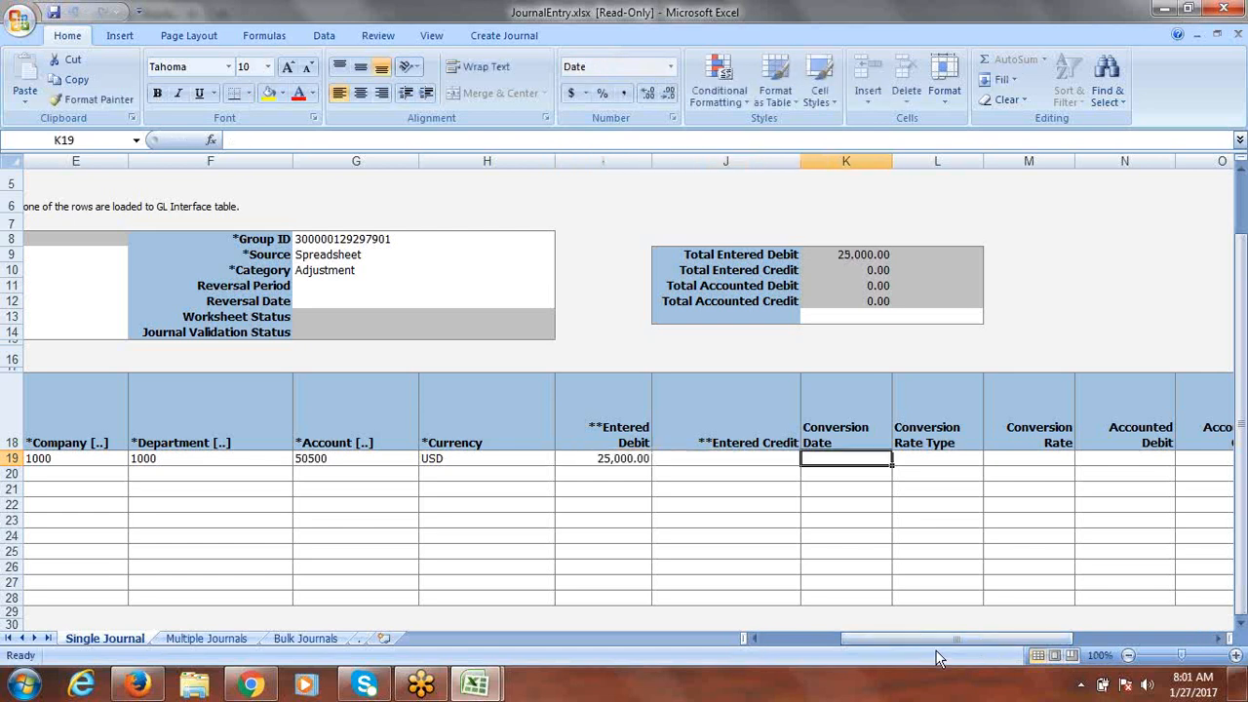
key("Tab")
key("Tab")
key("Tab")
key("Tab")
key("Tab")
key("Tab")
key("Tab")
key("Tab")
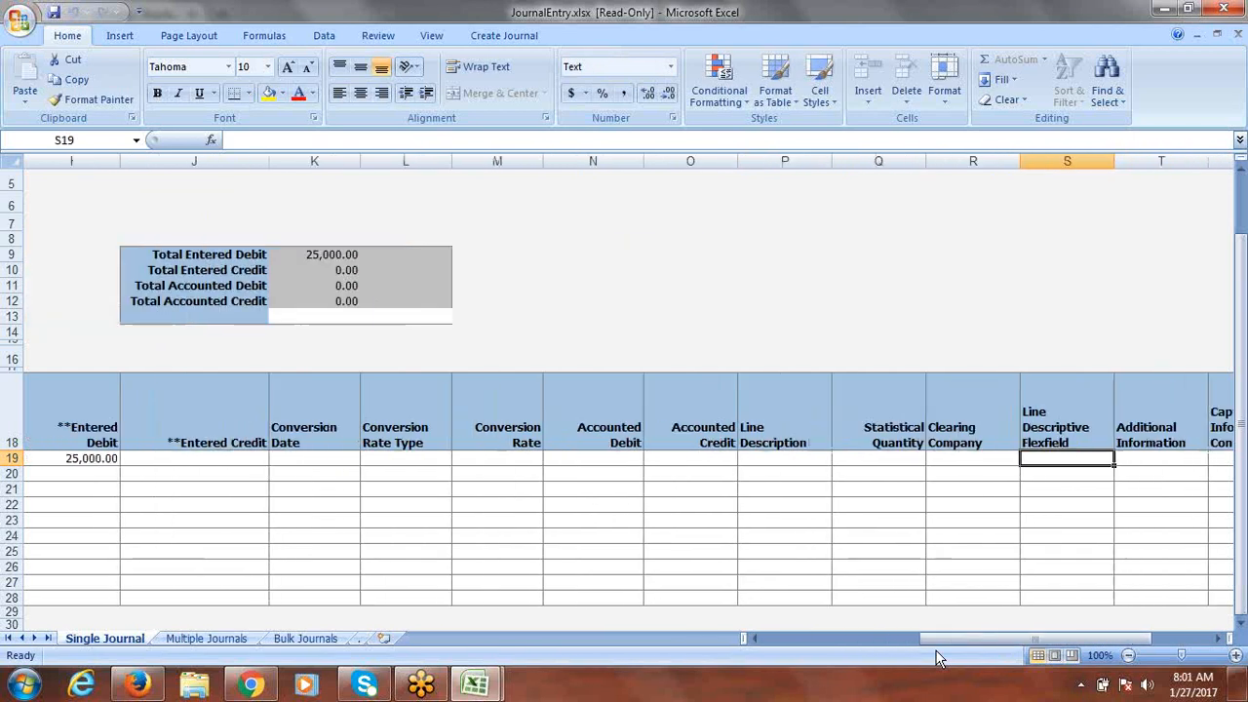
key("Tab")
key("Tab")
key("Return")
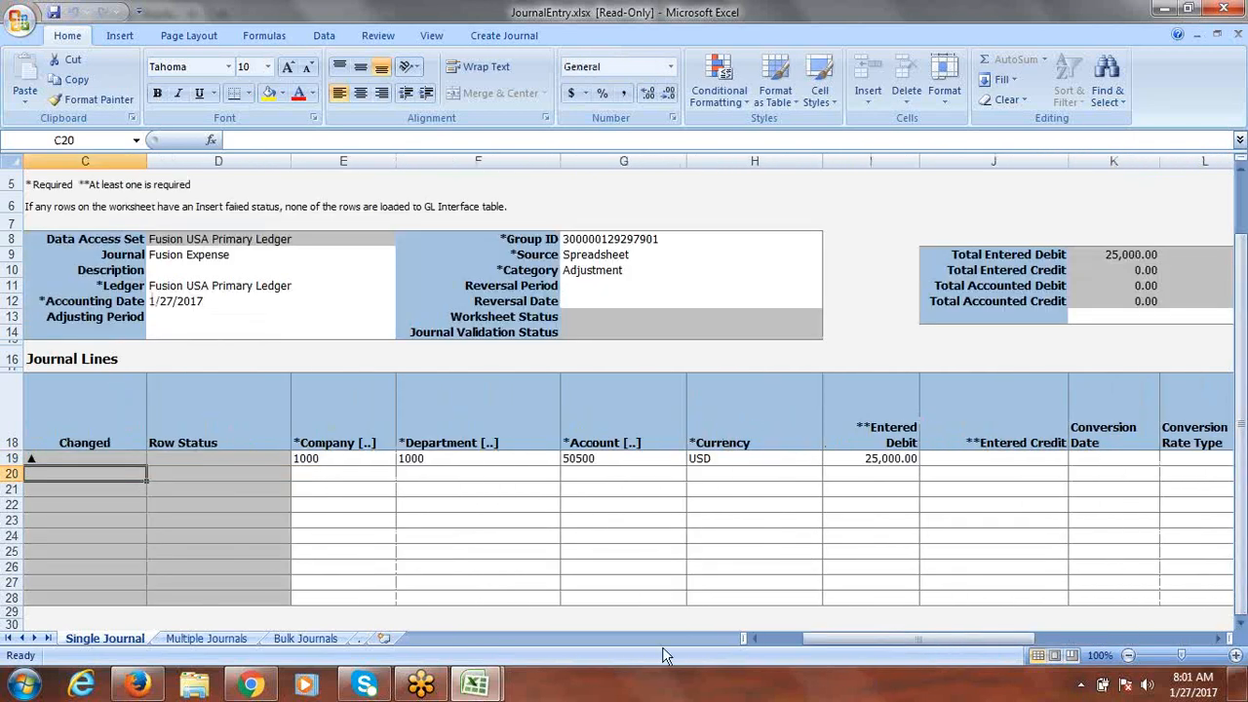
left_click(307, 478)
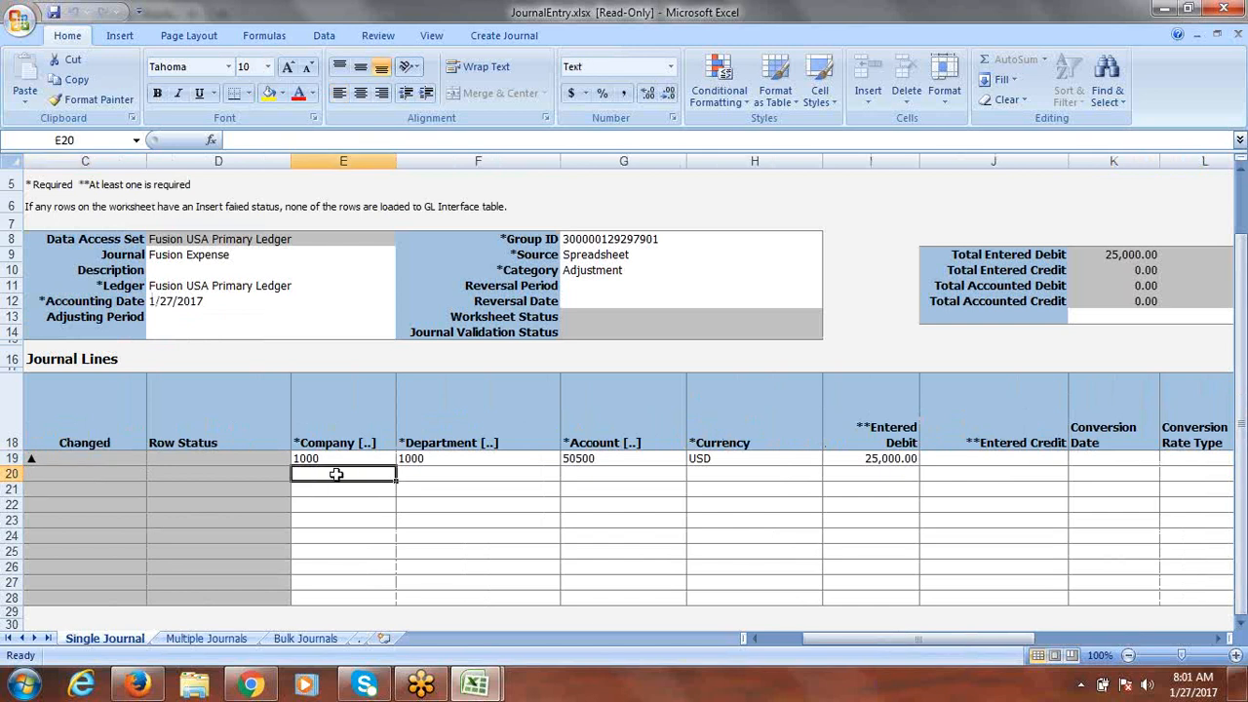
Step: Set row 20's account to company 1000, department 1000 Finance, account 11200 Cash
double_click(335, 474)
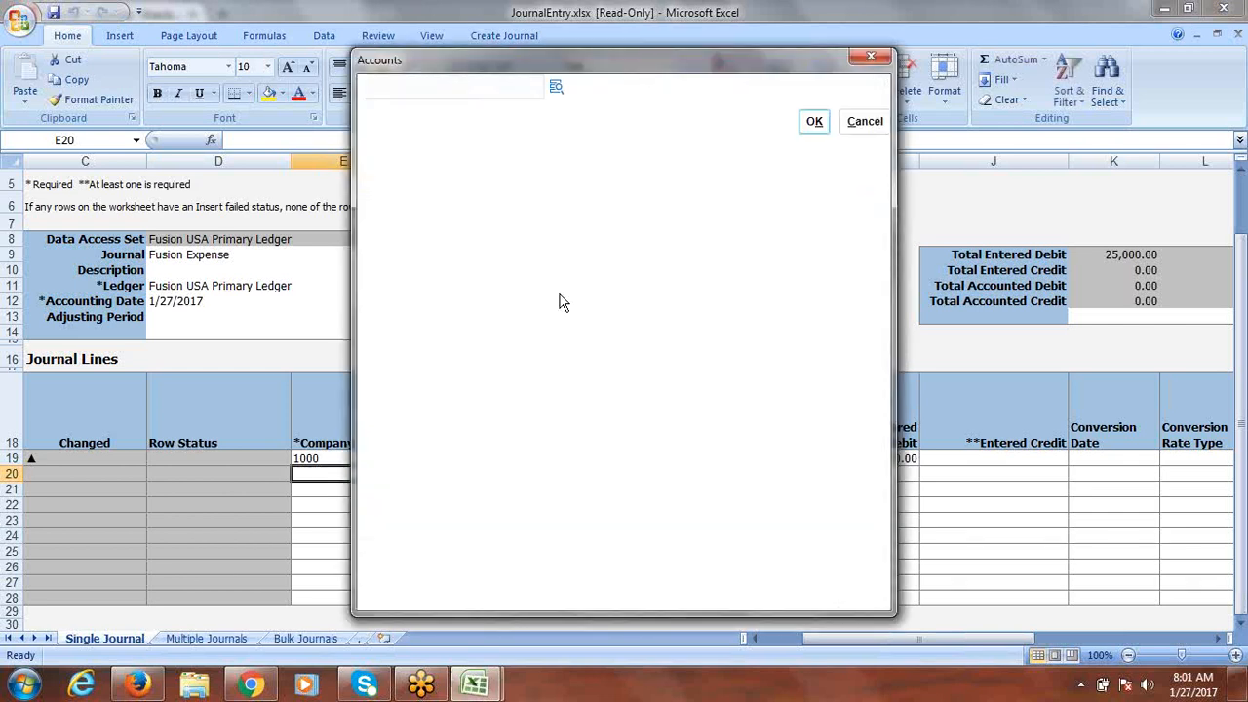
left_click(556, 89)
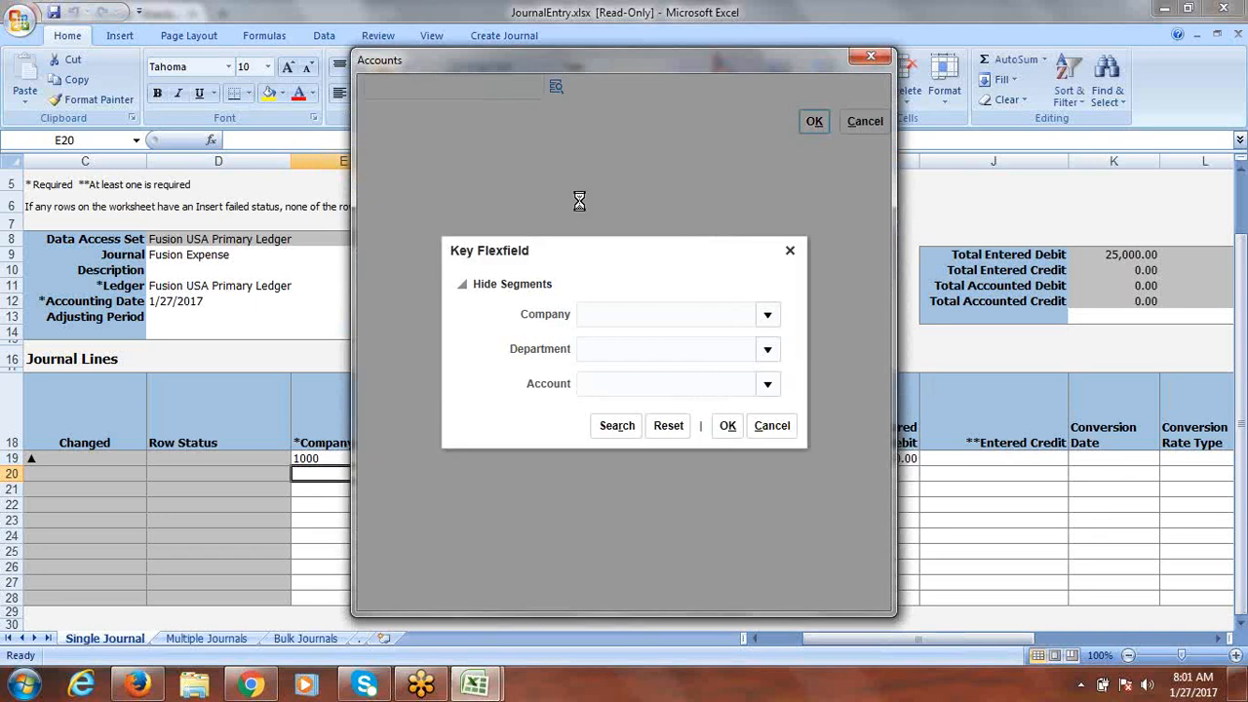
left_click(770, 320)
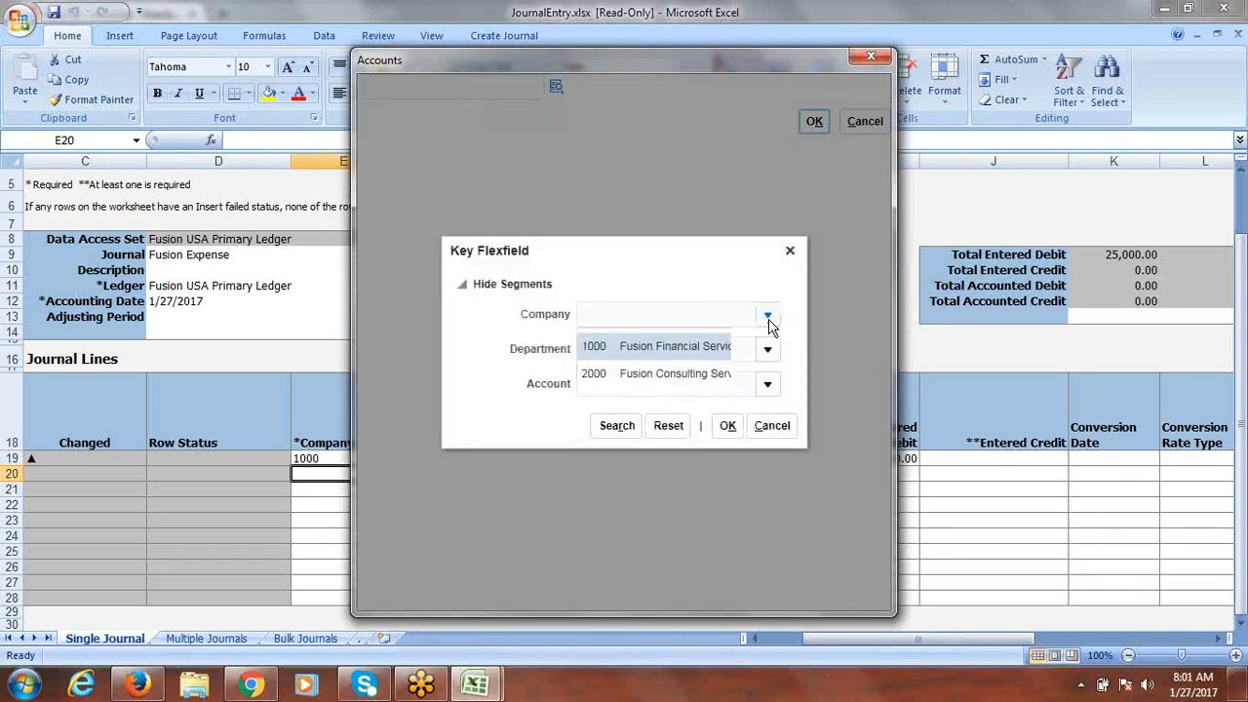
left_click(707, 348)
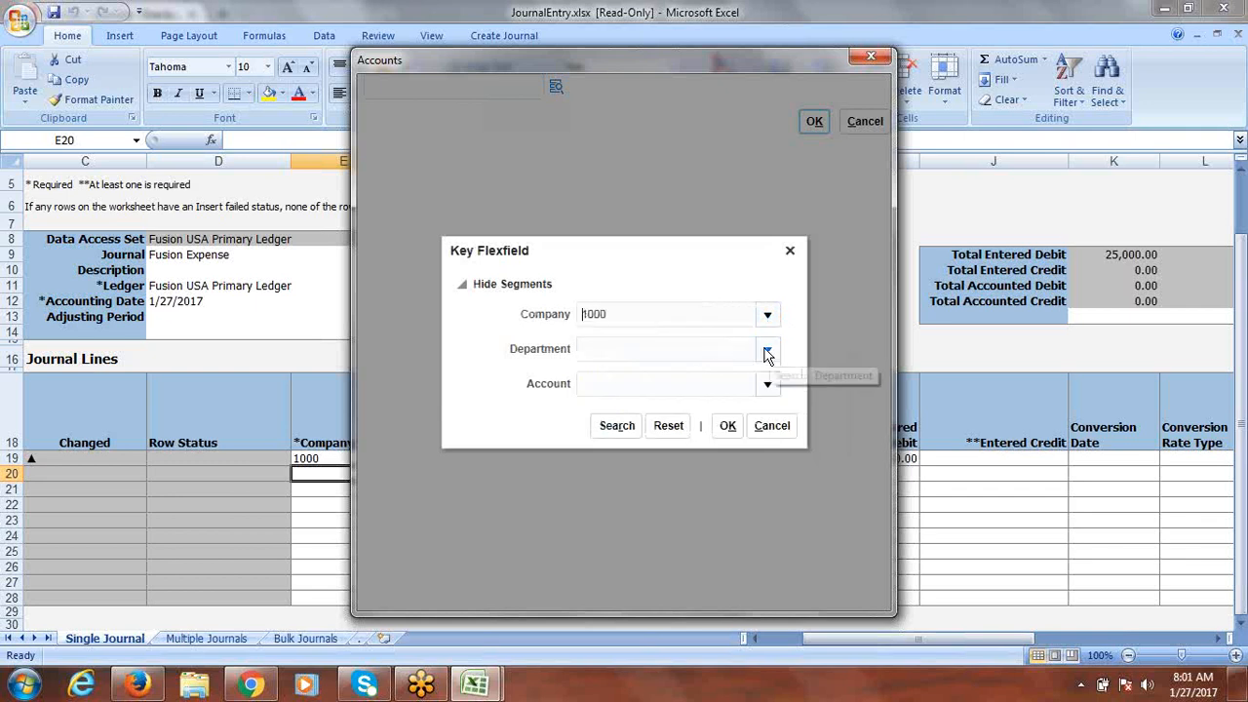
left_click(767, 350)
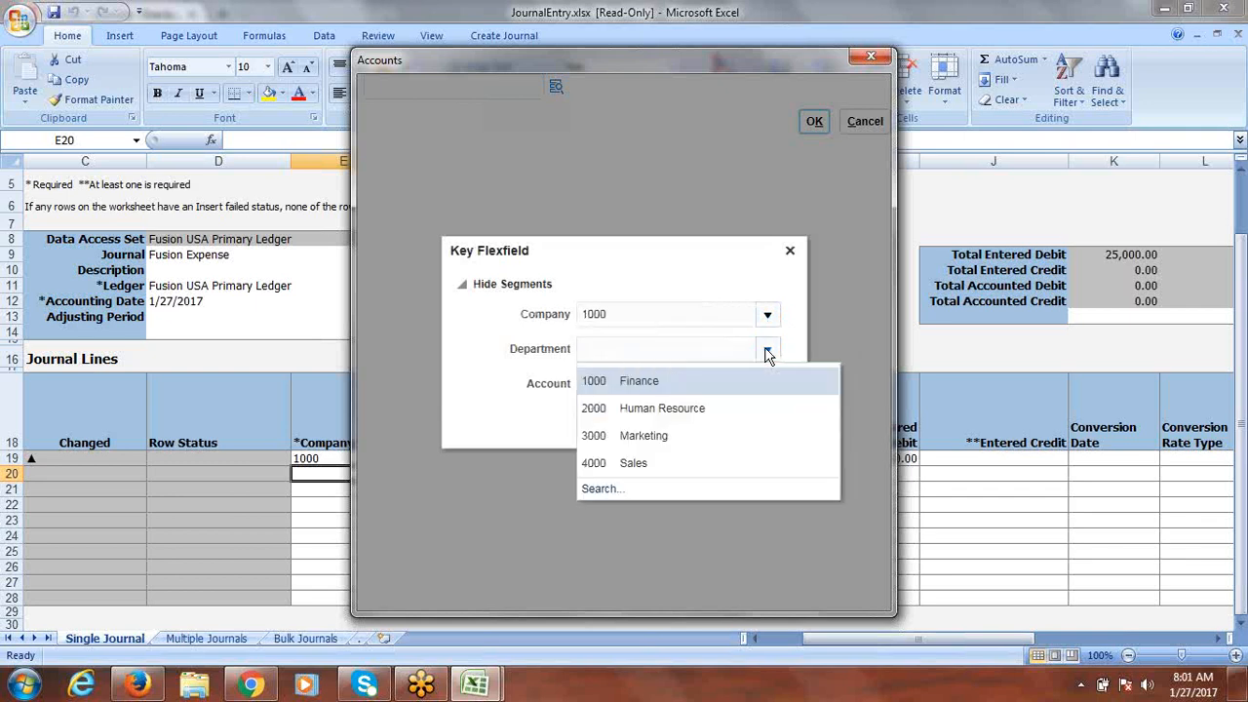
left_click(681, 380)
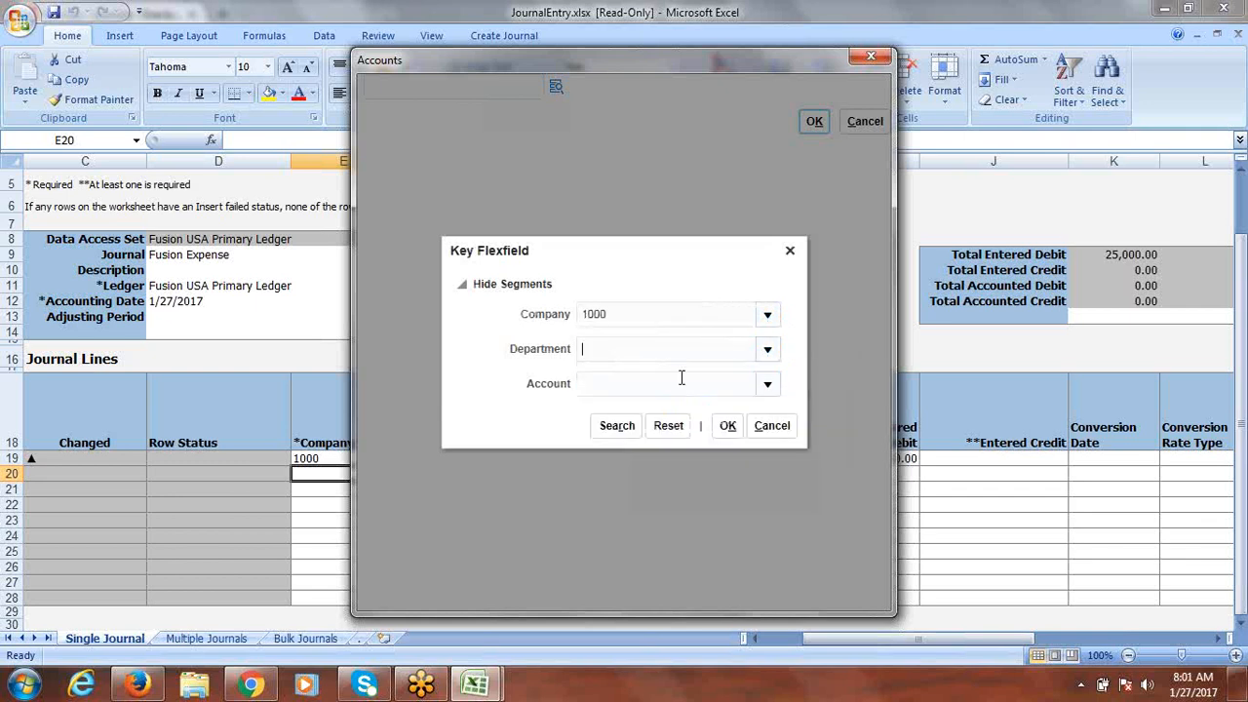
left_click(768, 387)
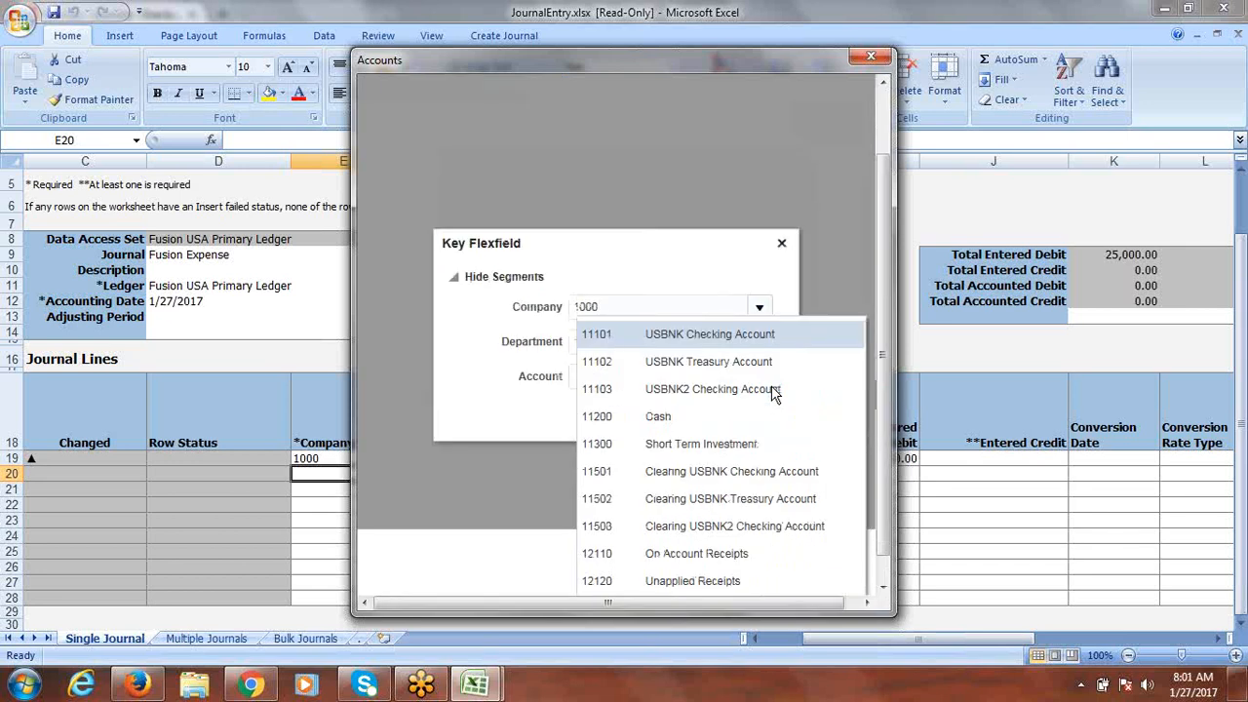
left_click(629, 417)
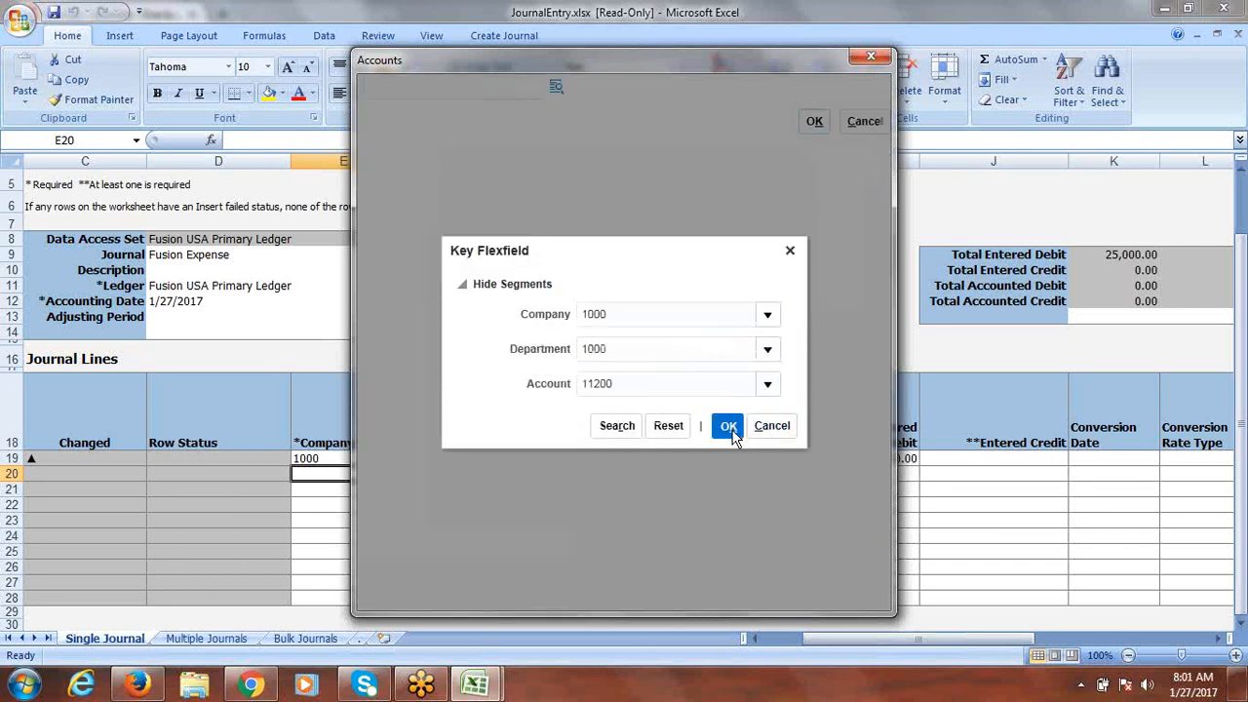
left_click(730, 427)
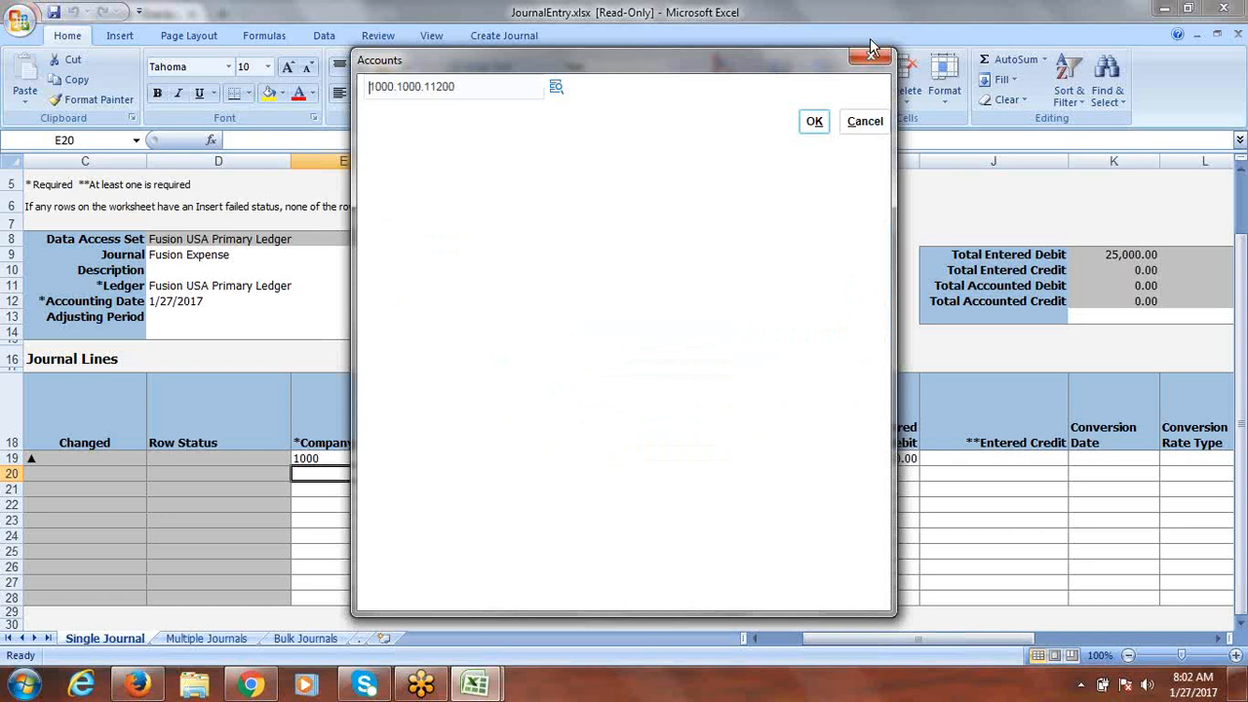
left_click(818, 124)
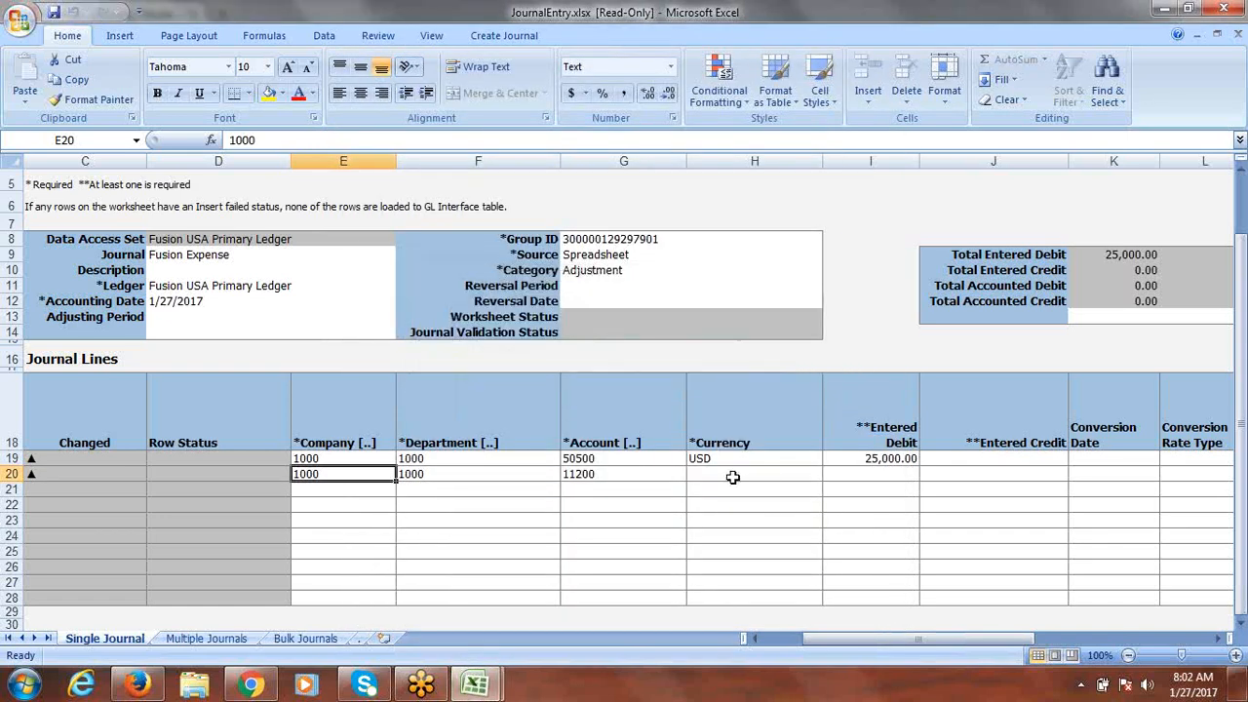
Step: Give row 20 currency USD and an entered credit of 25,000.00 to balance the journal
left_click(734, 476)
left_click(830, 476)
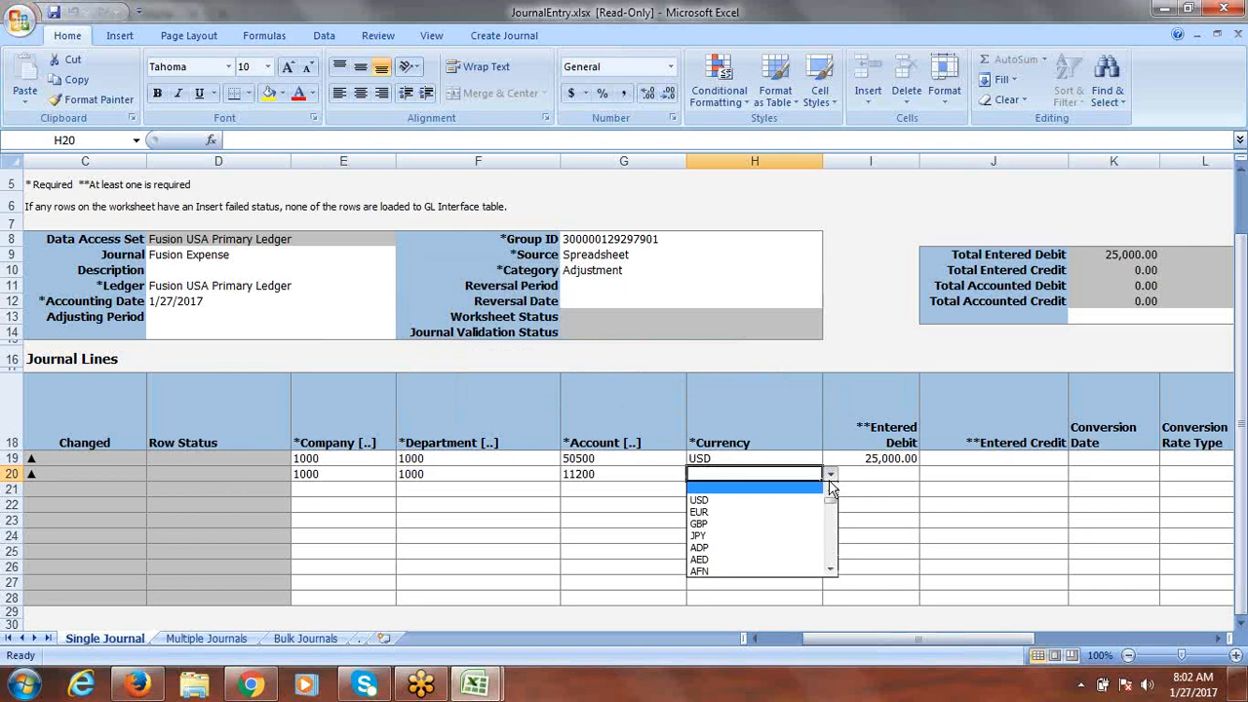
left_click(751, 495)
key("Tab")
key("Tab")
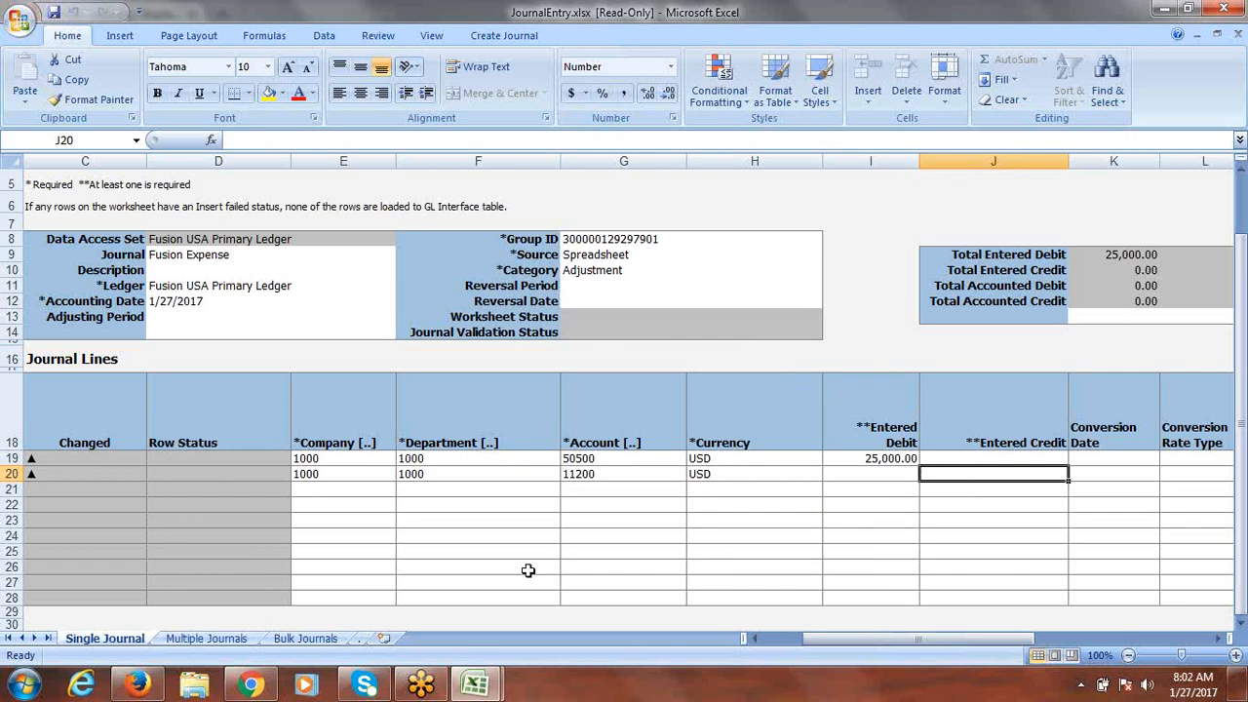
left_click(191, 642)
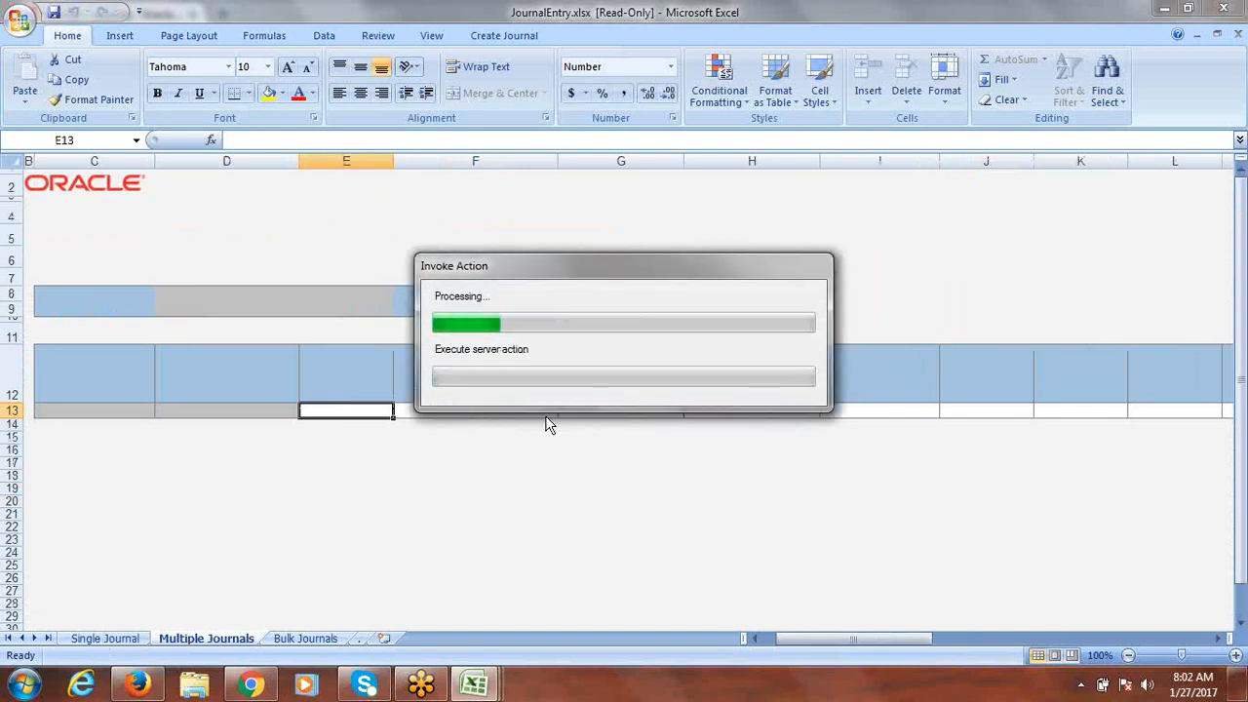
left_click(103, 639)
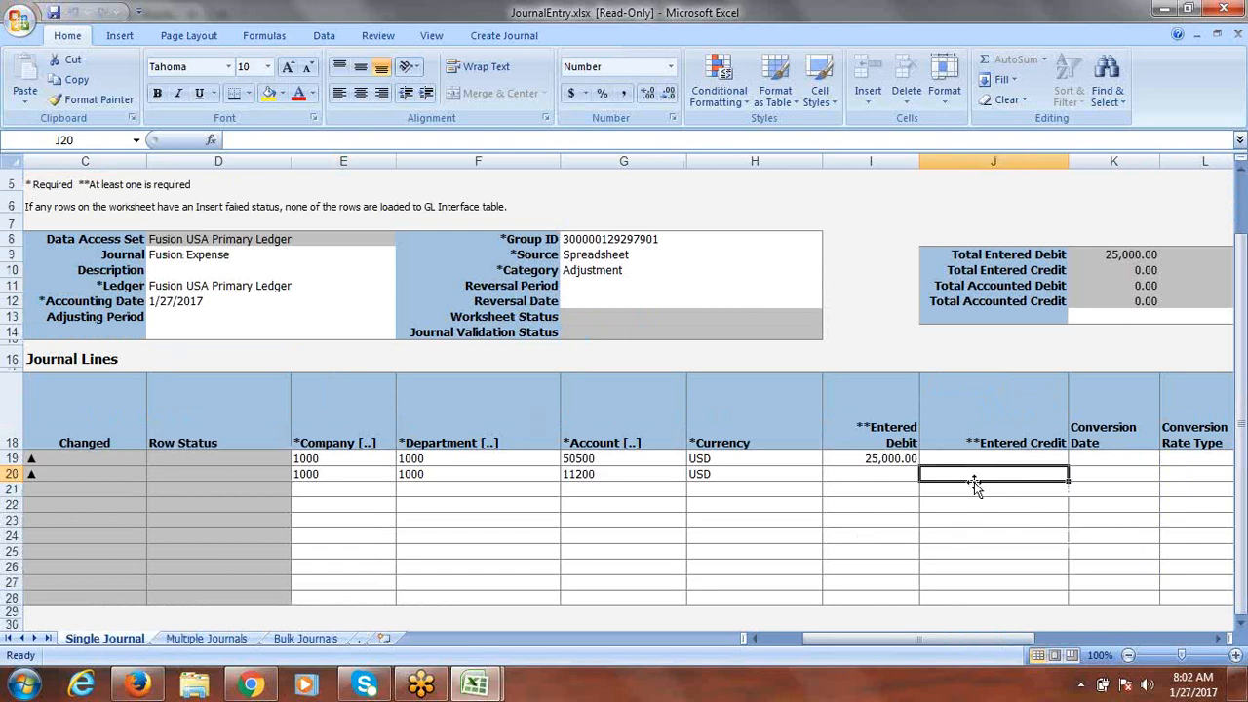
type("25000")
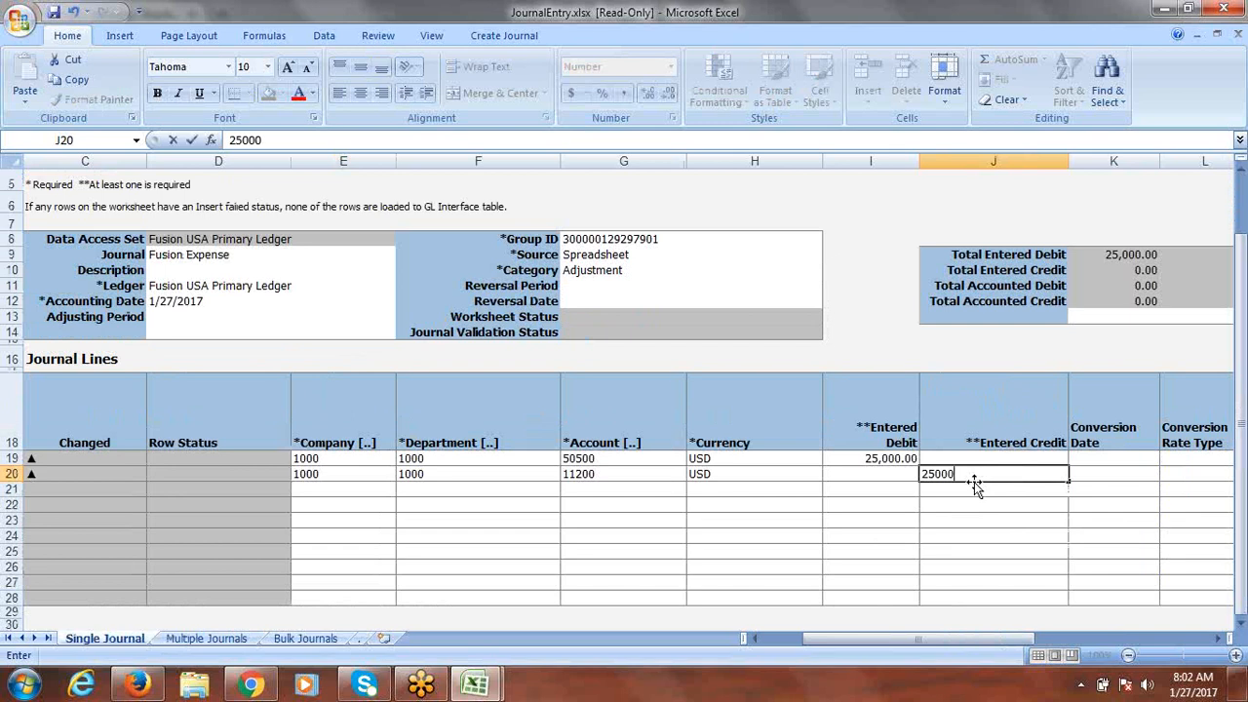
key("Tab")
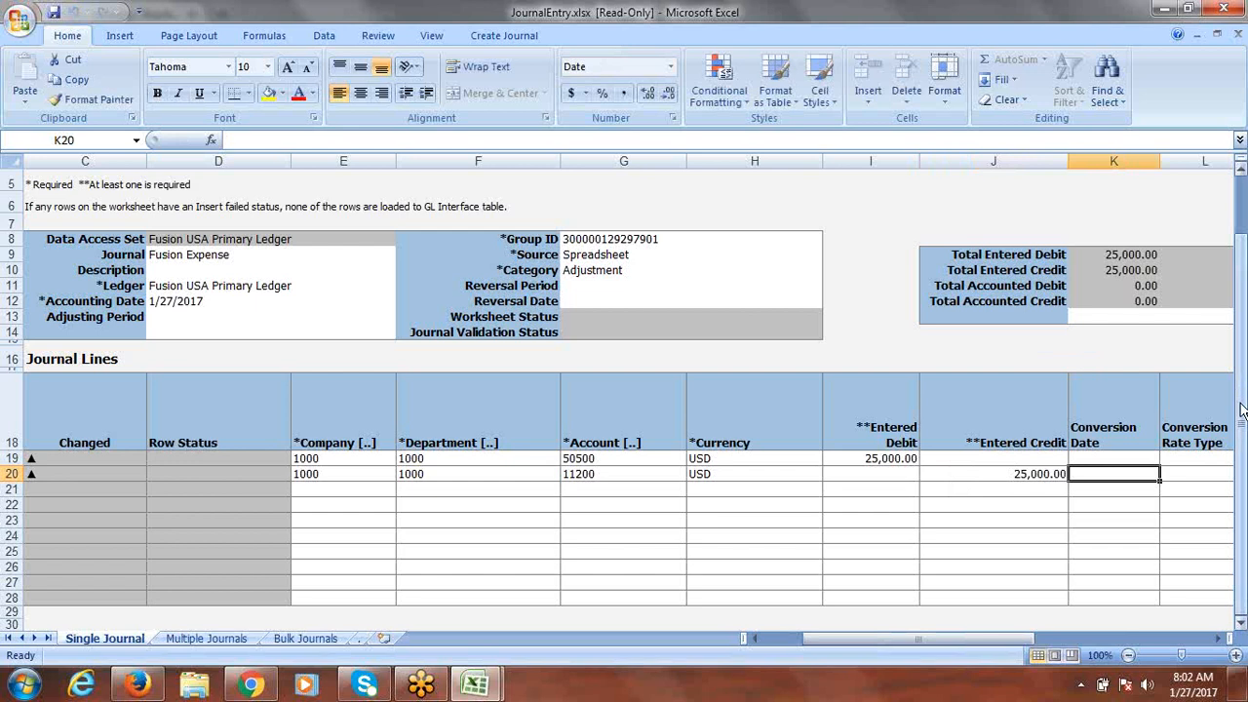
left_click_drag(1241, 410, 1244, 315)
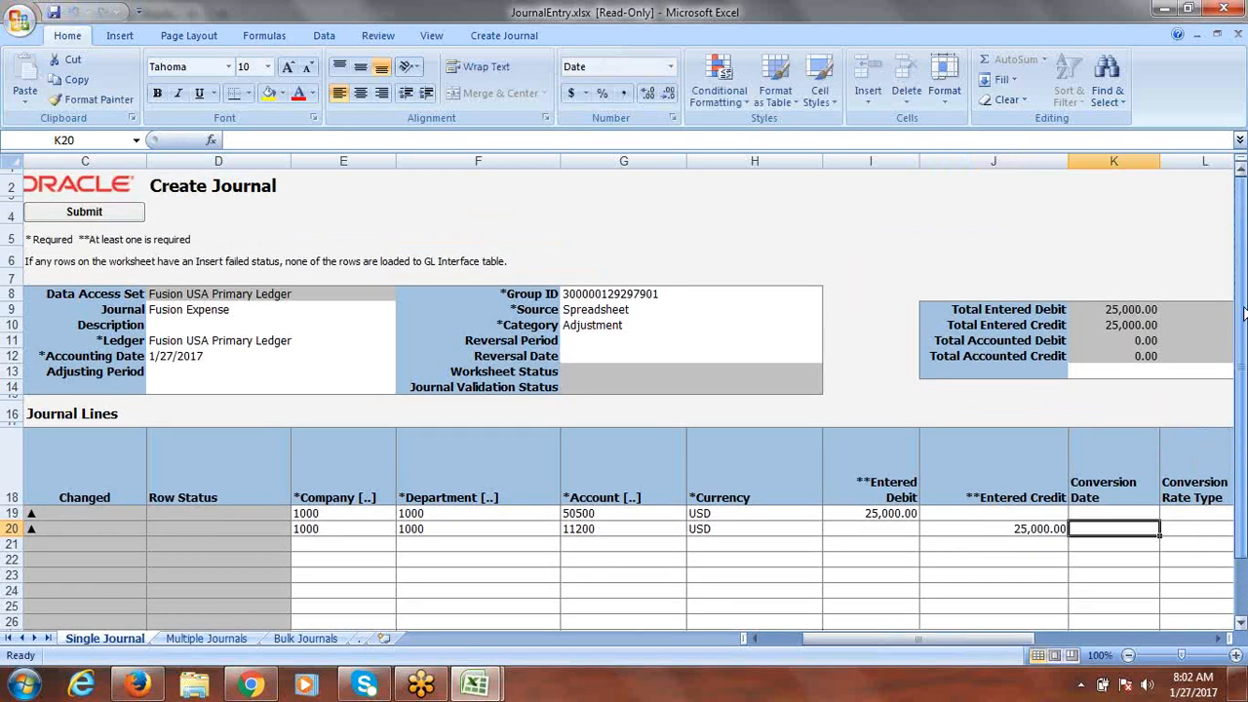
Step: Submit the journal using Submit Journal Import and Posting and acknowledge the confirmation
left_click(87, 212)
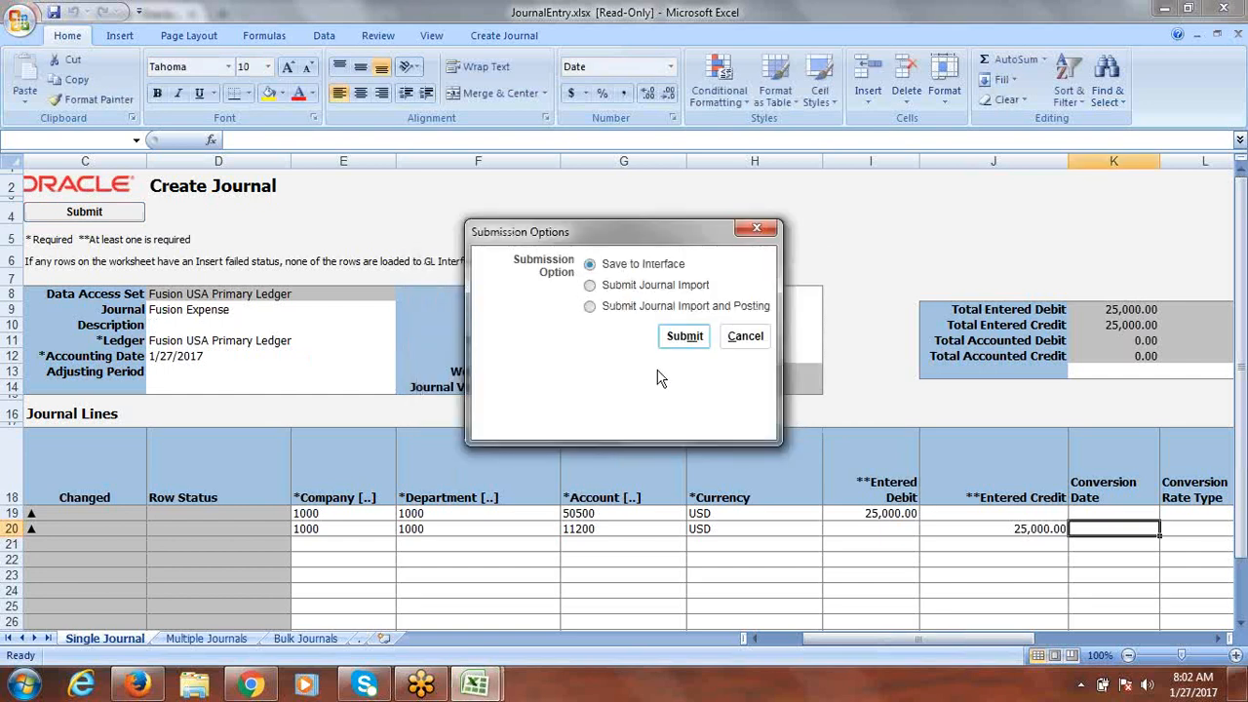
left_click(591, 306)
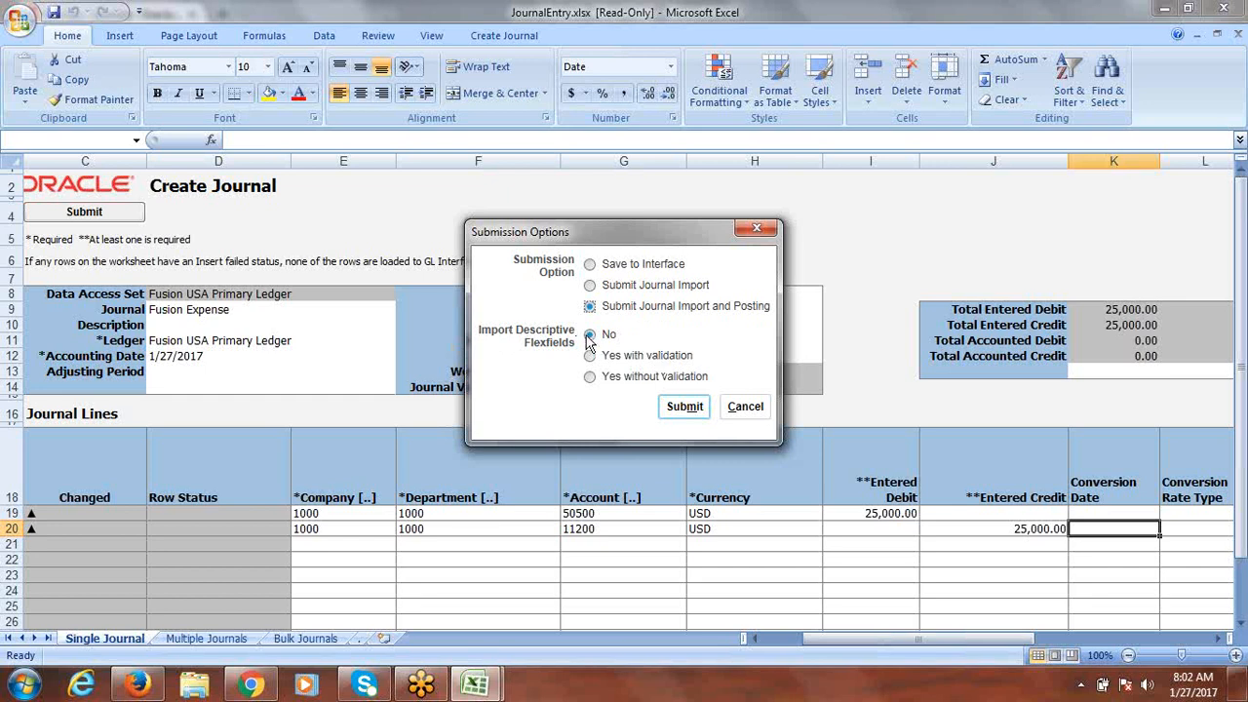
left_click(687, 410)
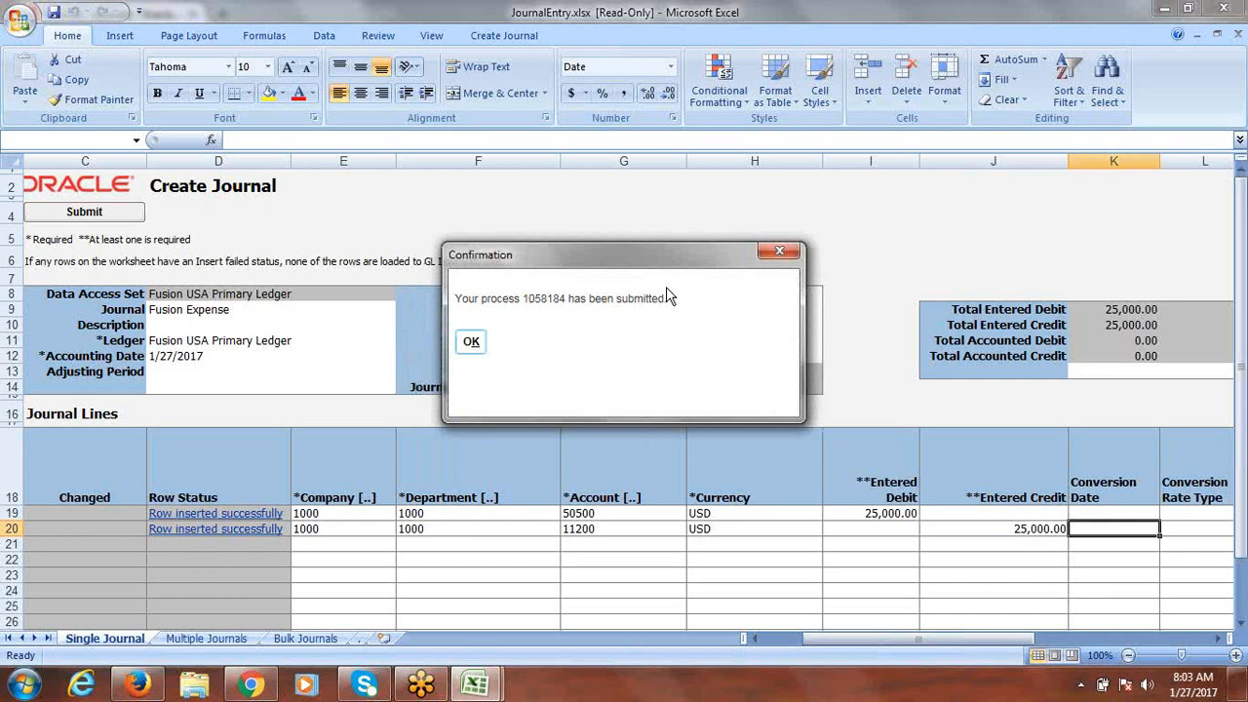
left_click(473, 342)
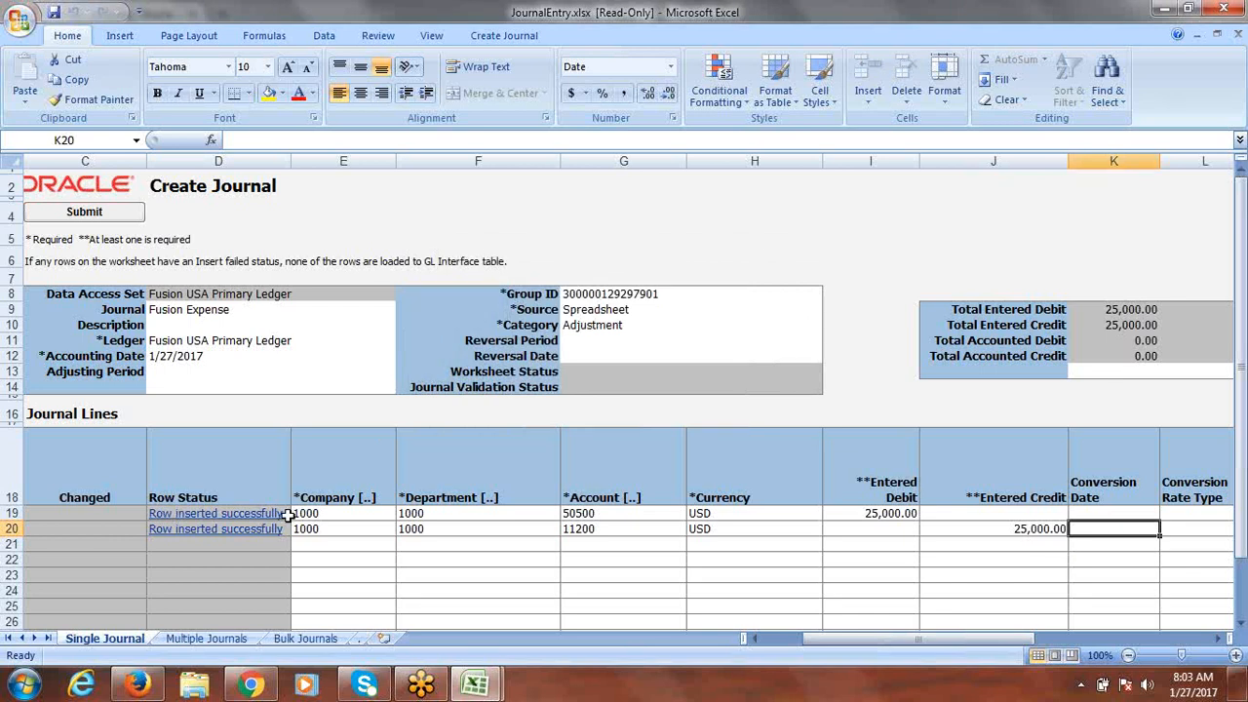
Step: Close JournalEntry.xlsx without saving and return to the Oracle Journals page in Firefox
left_click(200, 639)
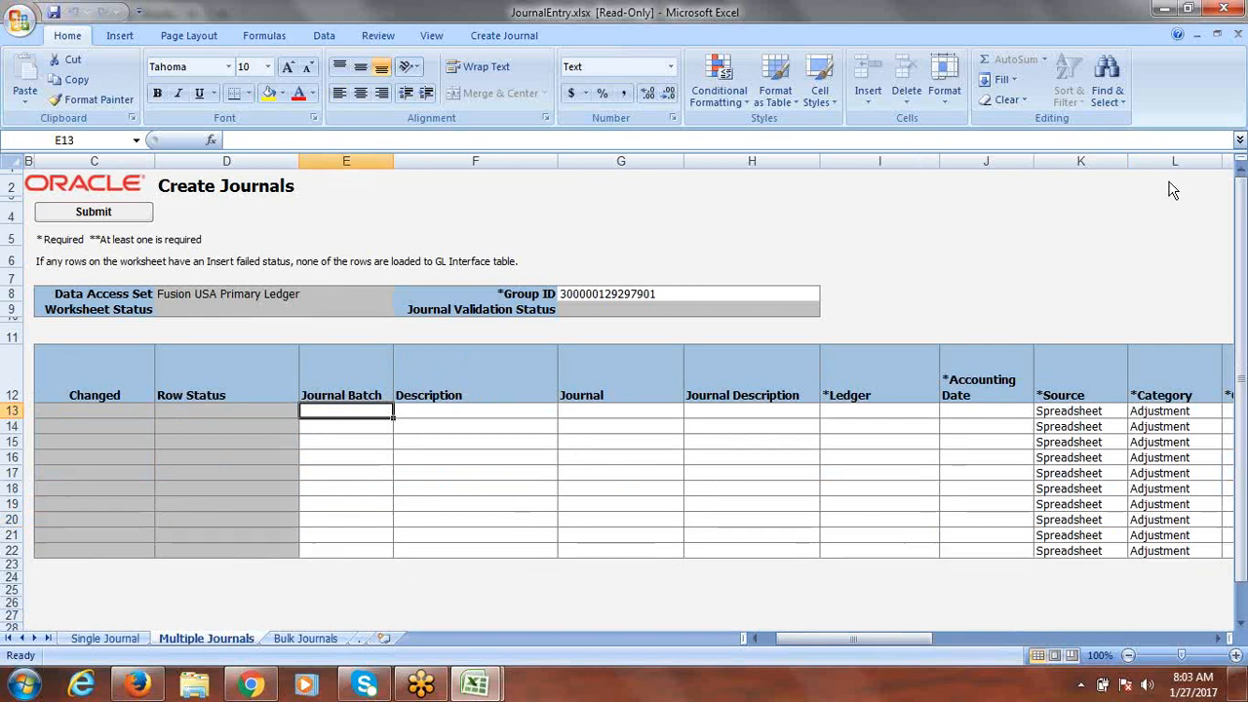
left_click(1227, 8)
left_click(631, 386)
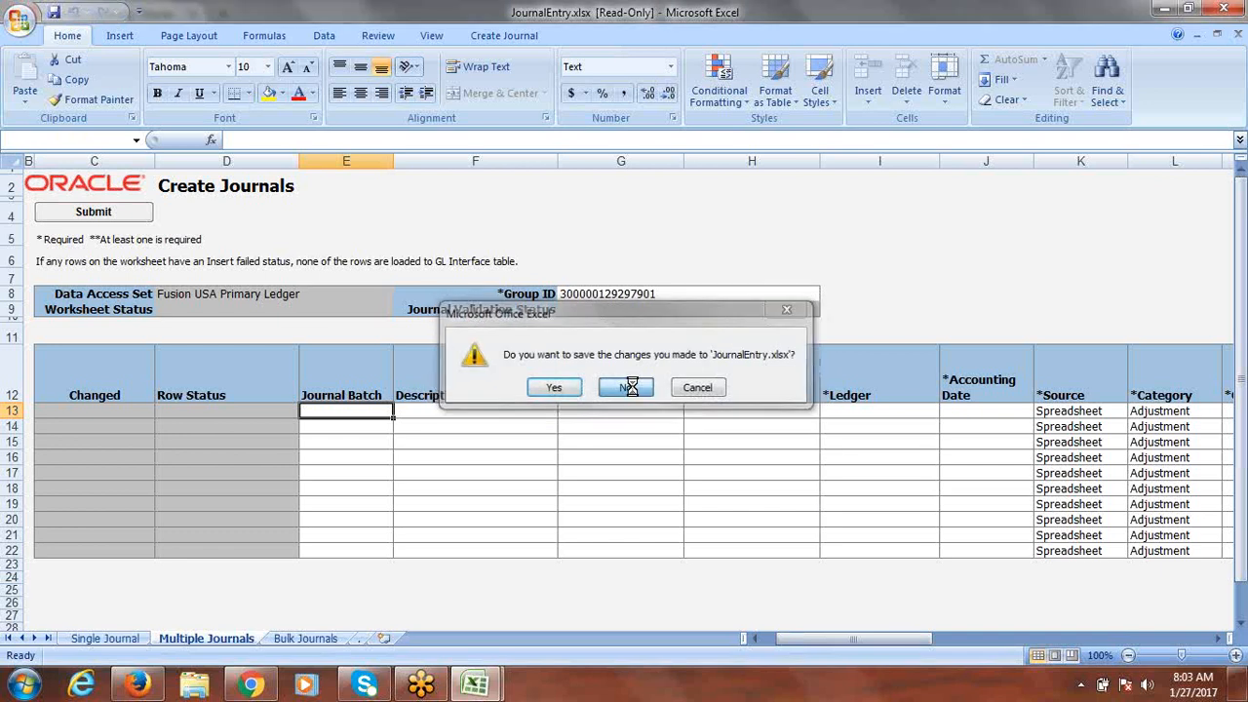
left_click(138, 686)
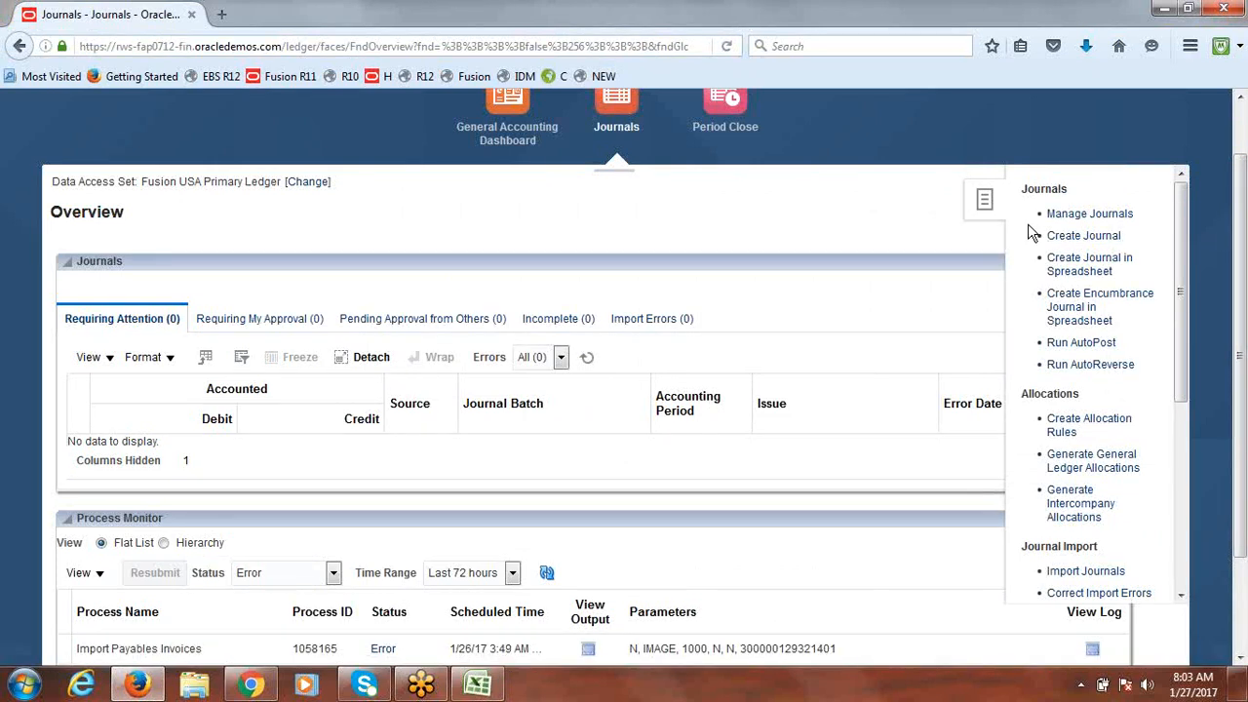
Step: Go from the General Accounting Dashboard through Journals to the Manage Journals page
left_click(508, 109)
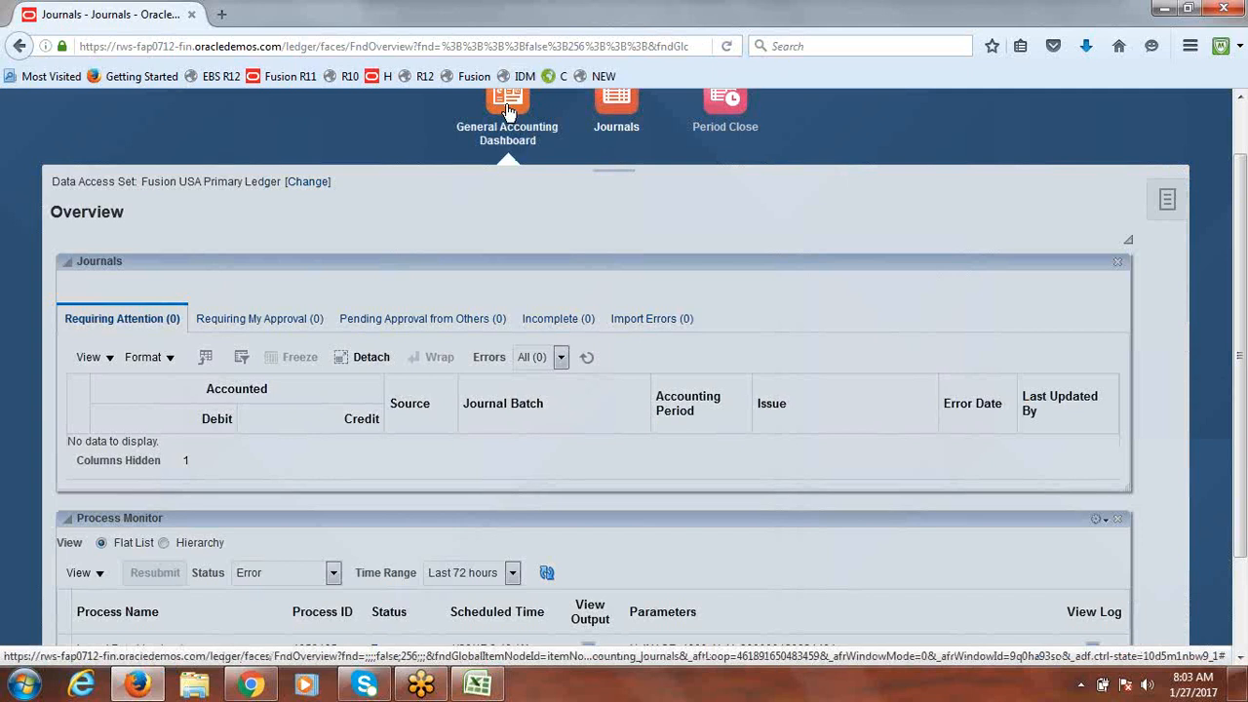
left_click(507, 112)
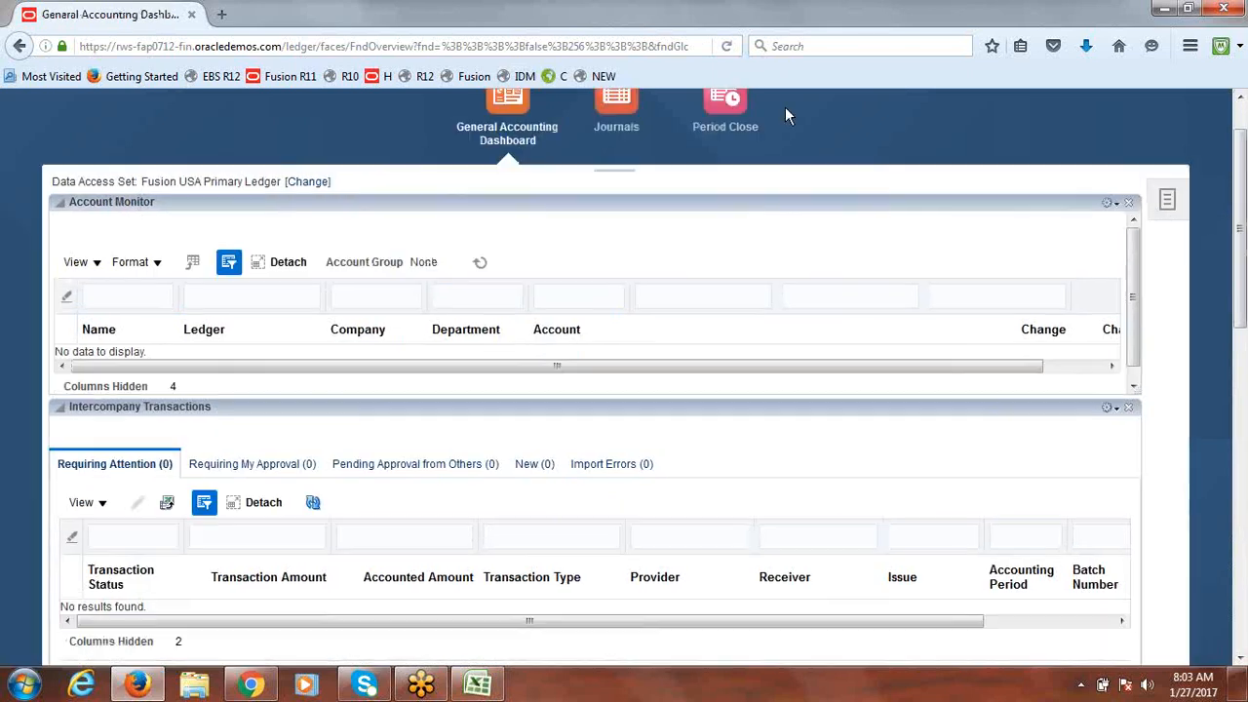
left_click(624, 114)
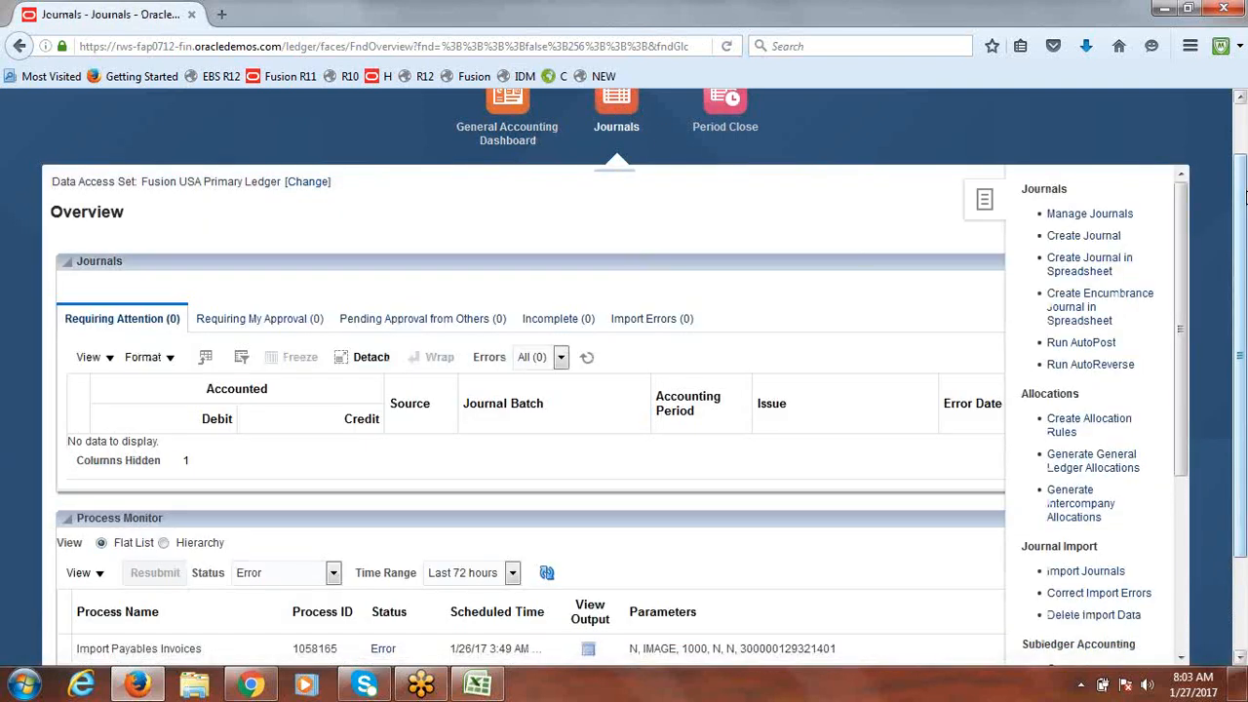
scroll(1245, 198, "down", 2)
scroll(1241, 221, "up", 3)
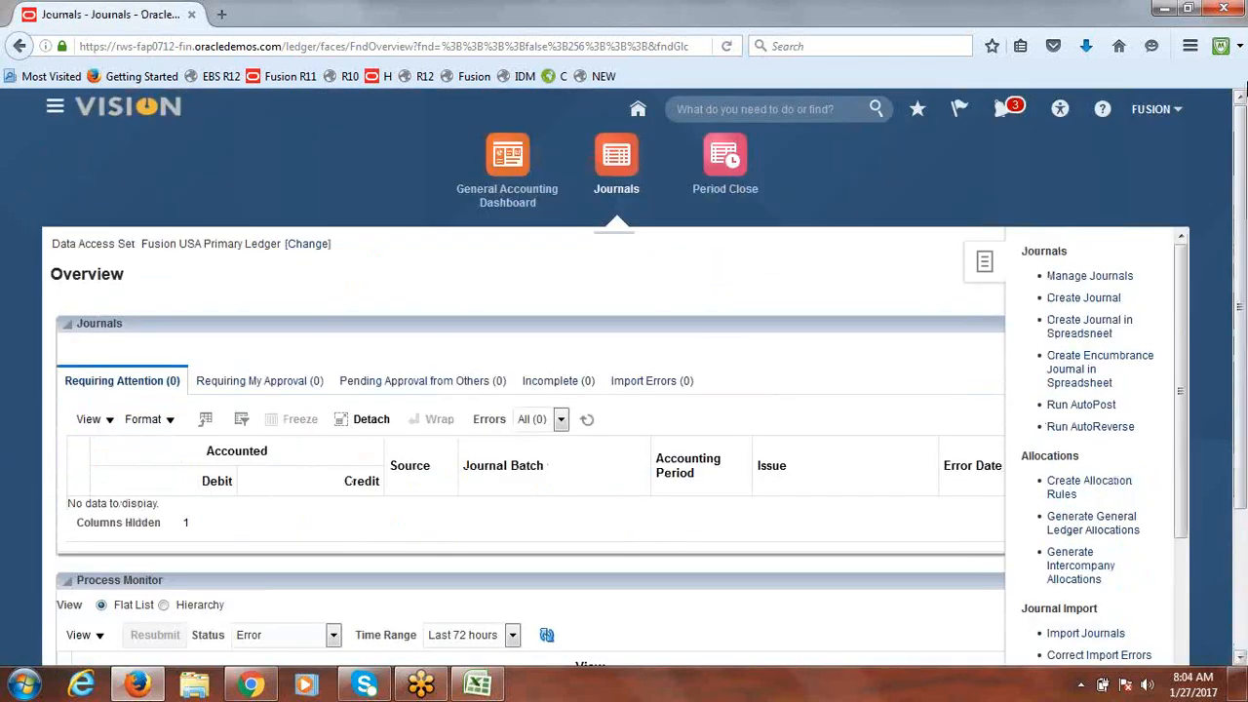
left_click(1084, 279)
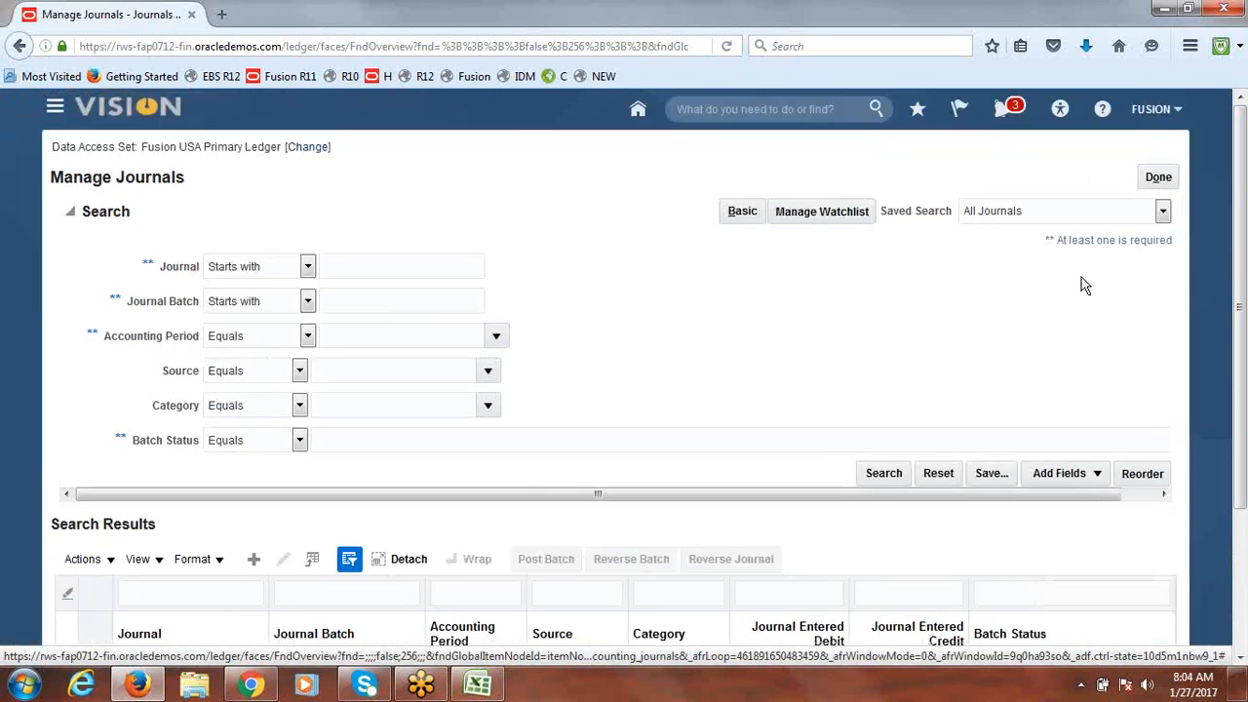
Step: Set the journal search criteria to name Fusion Expense and source Spreadsheet
left_click(369, 270)
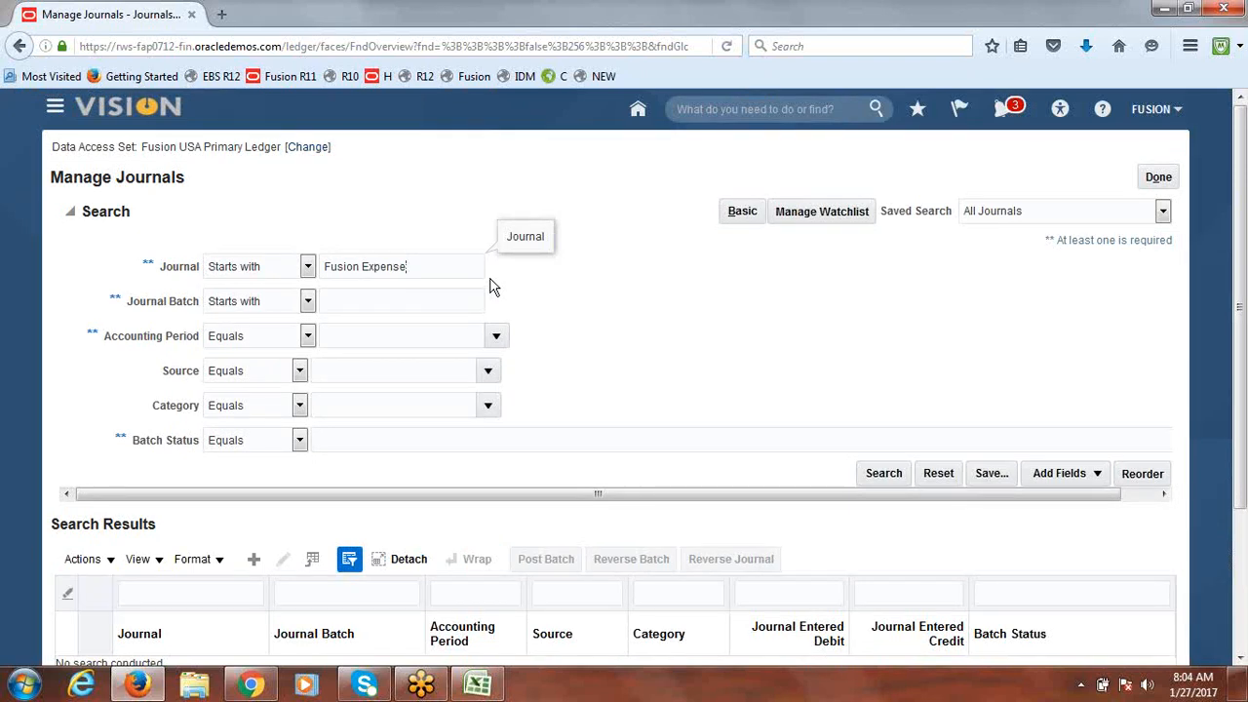
left_click(491, 371)
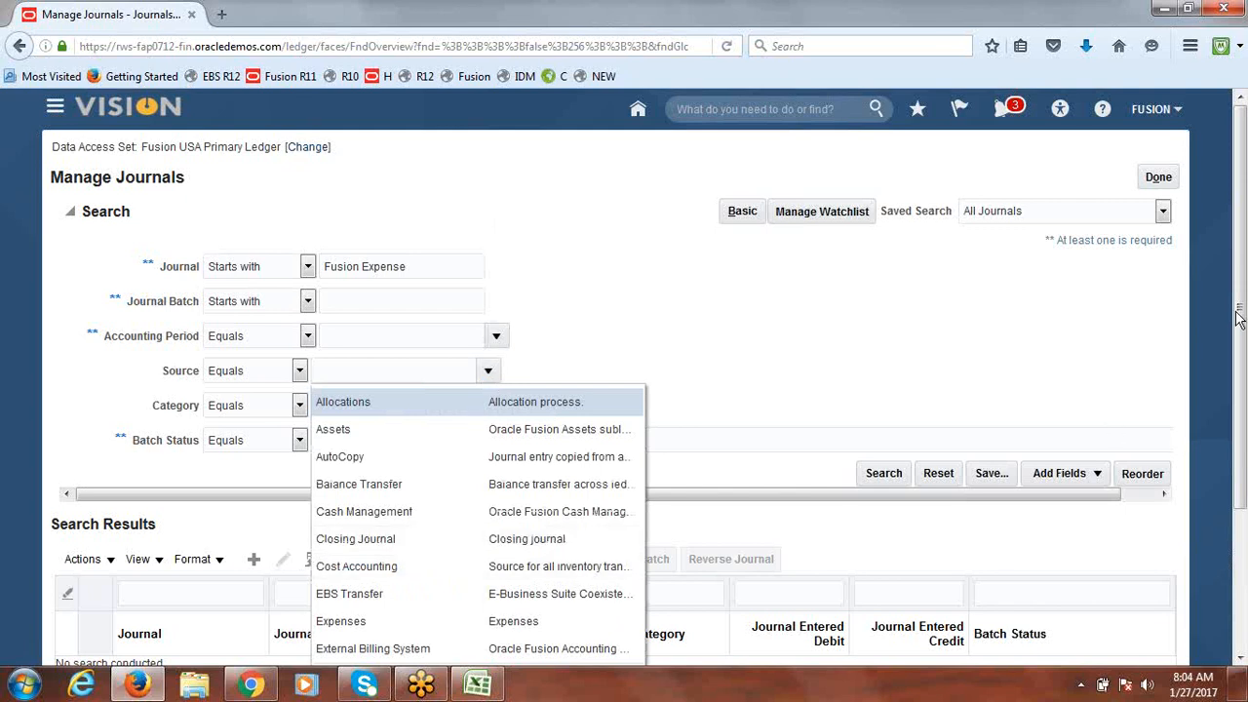
scroll(1241, 311, "down", 3)
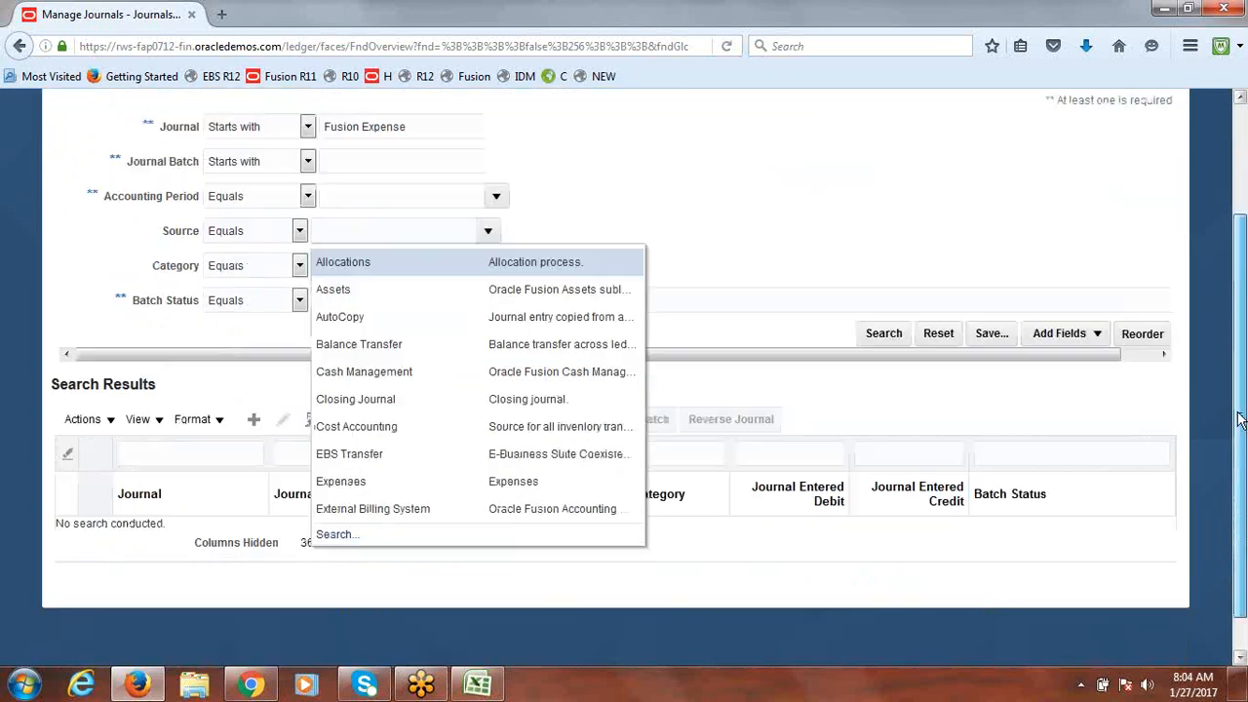
left_click(337, 535)
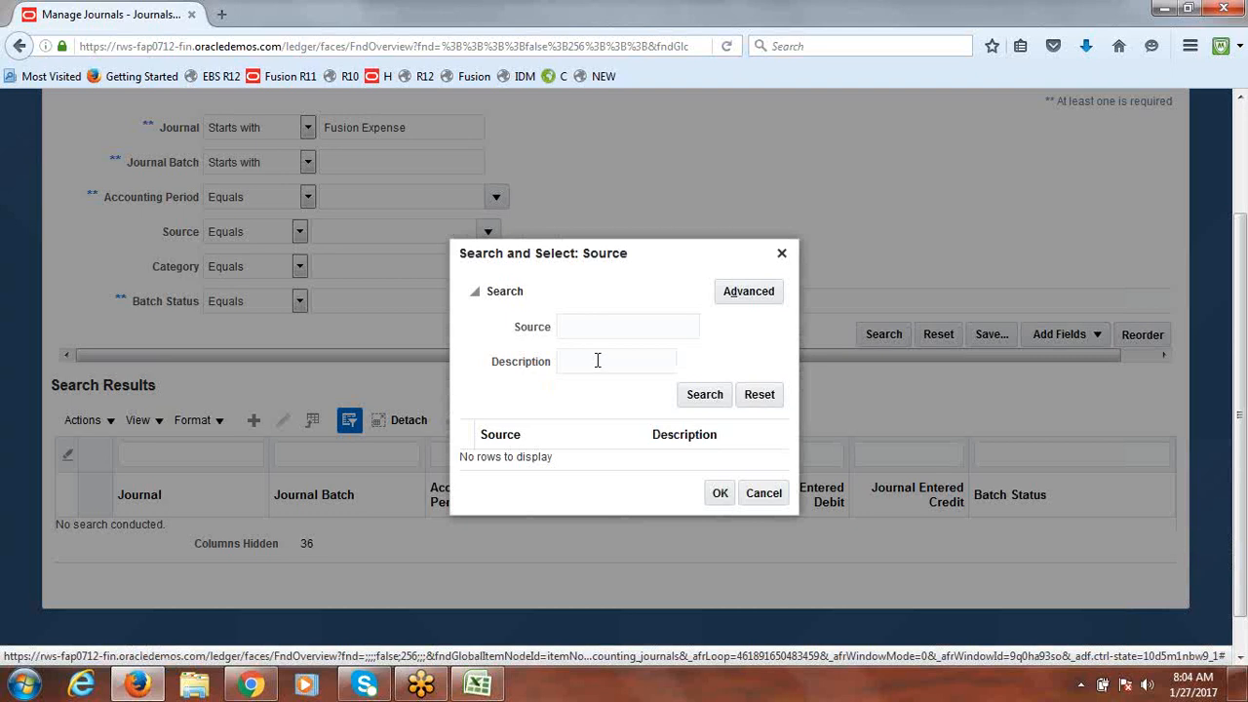
left_click(592, 327)
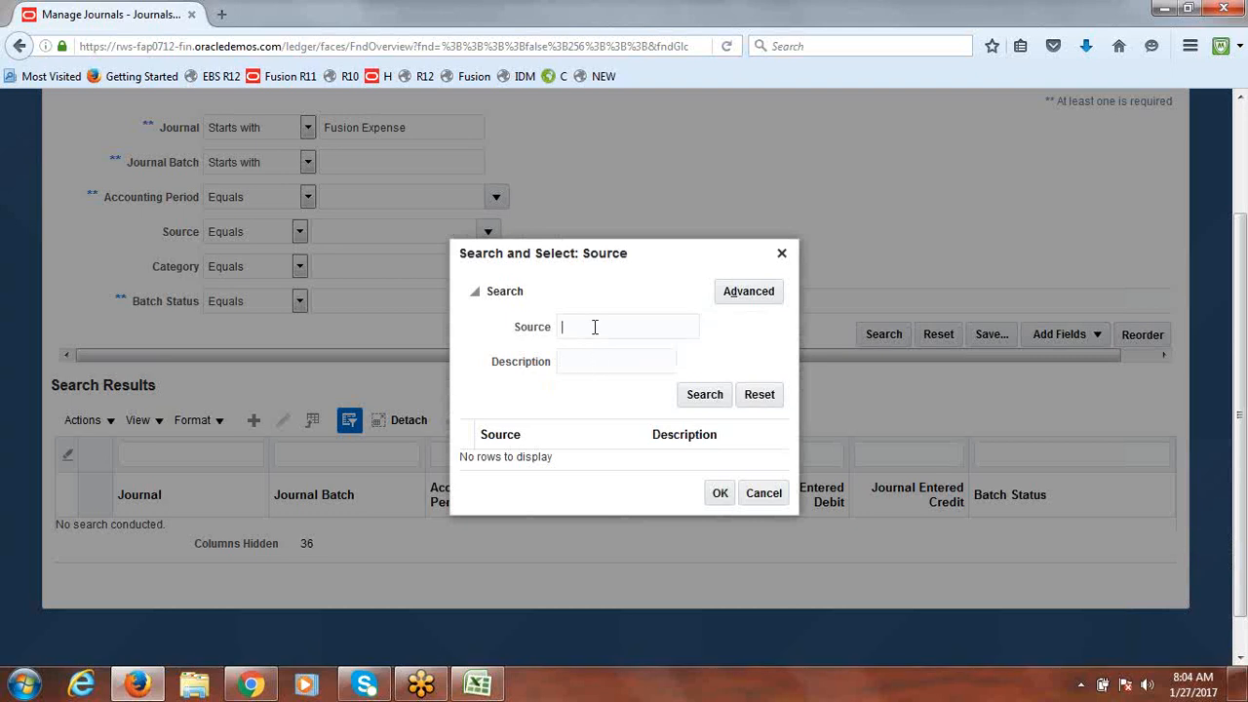
type("sheet")
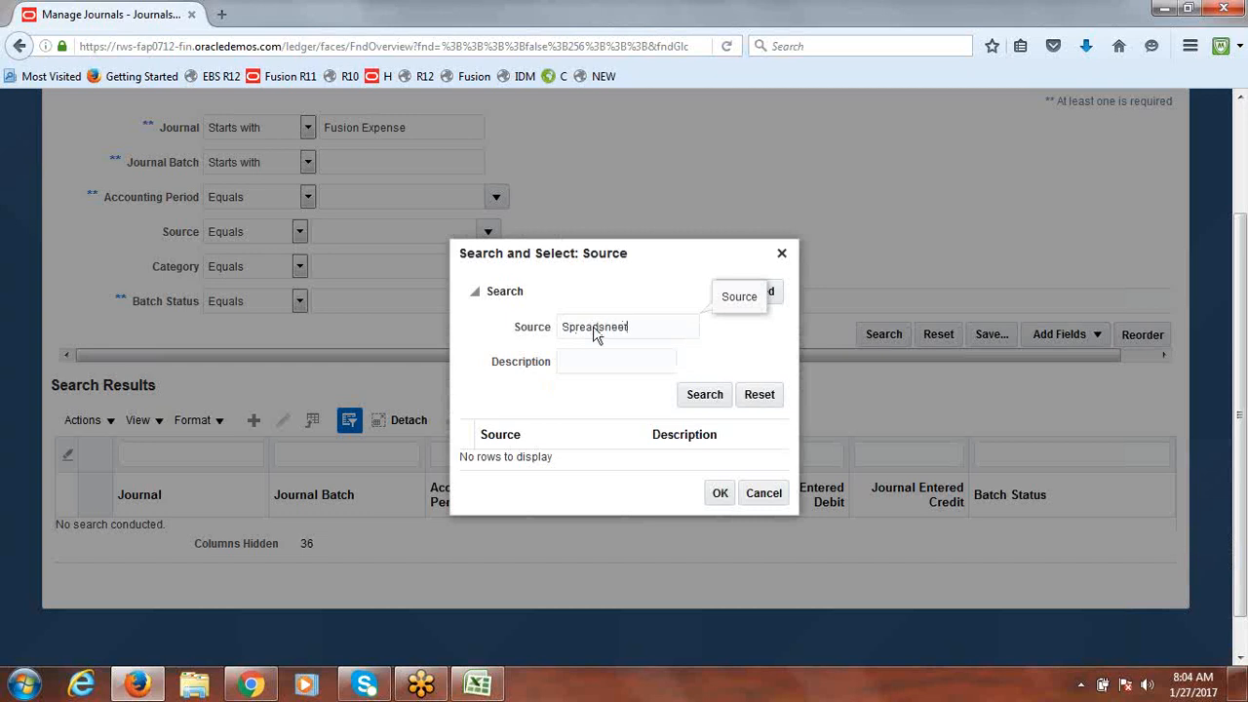
left_click(704, 396)
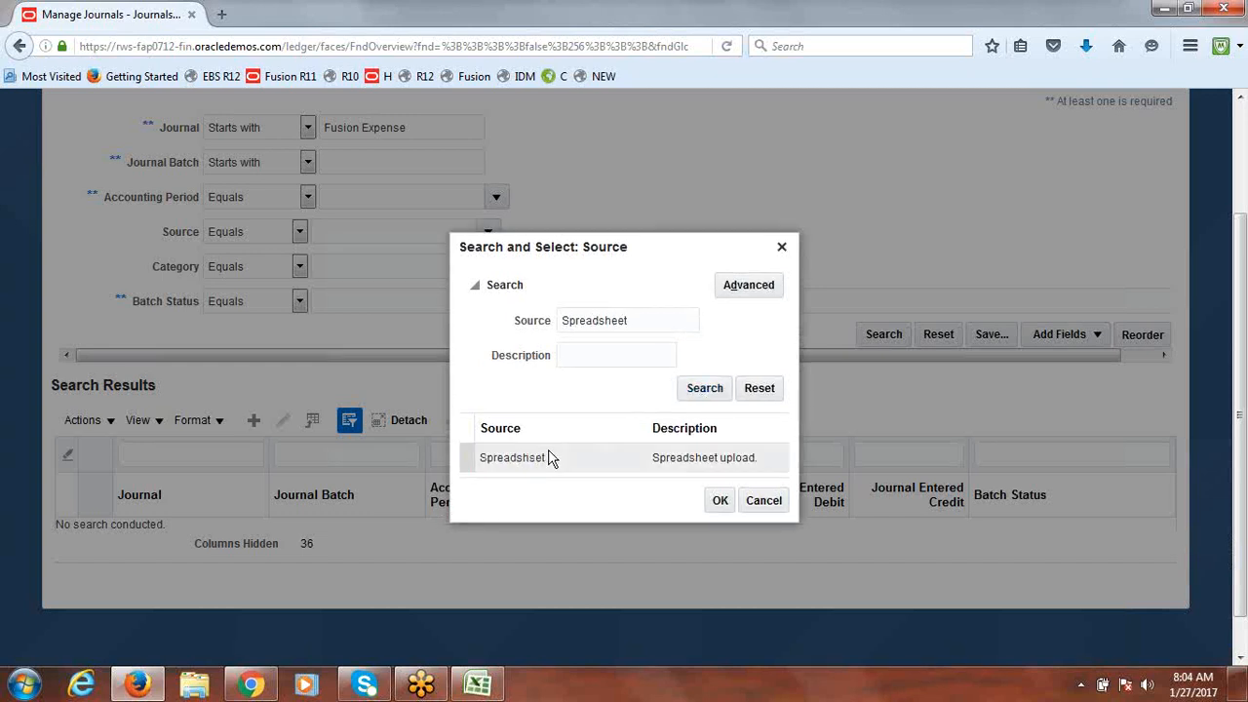
left_click(543, 460)
left_click(718, 509)
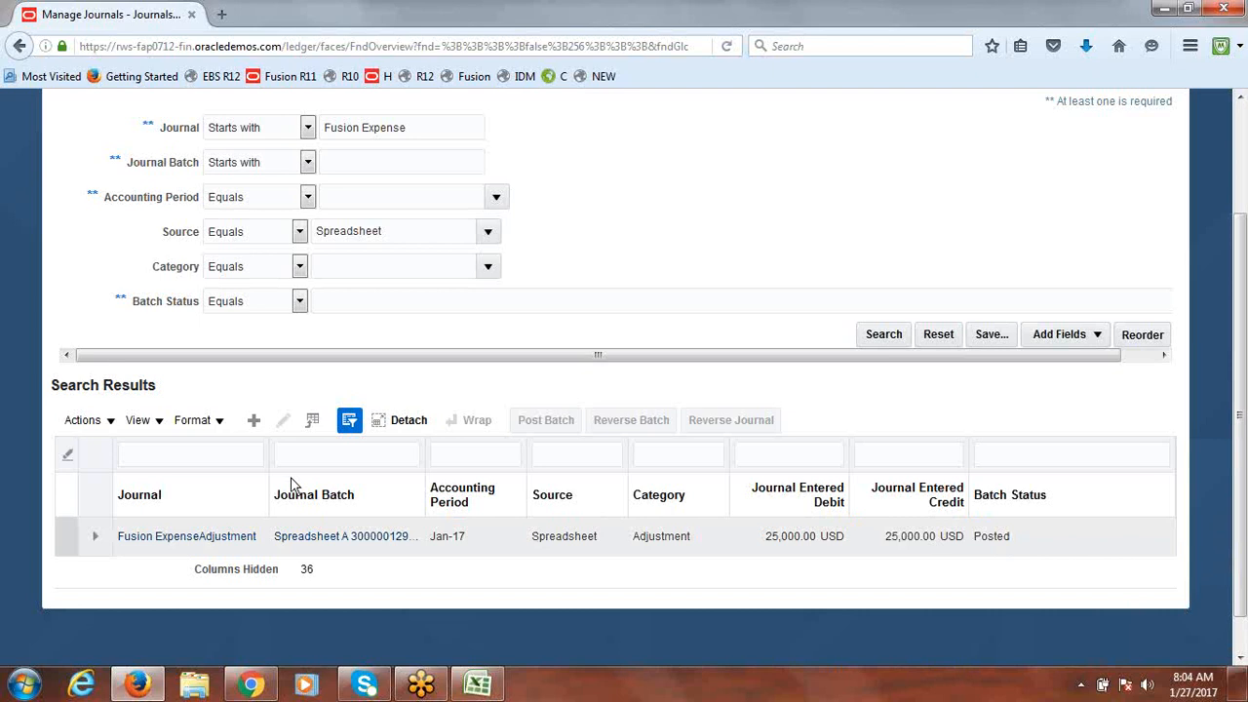
left_click(166, 544)
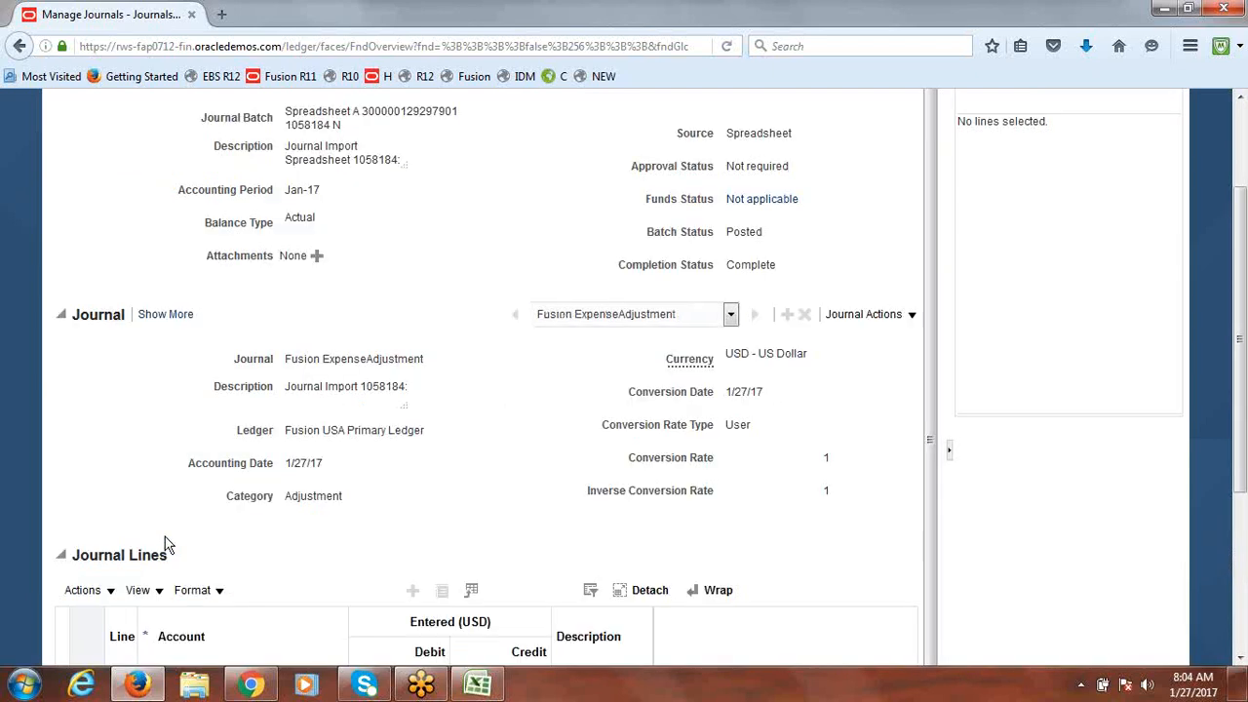
left_click_drag(1241, 290, 1240, 186)
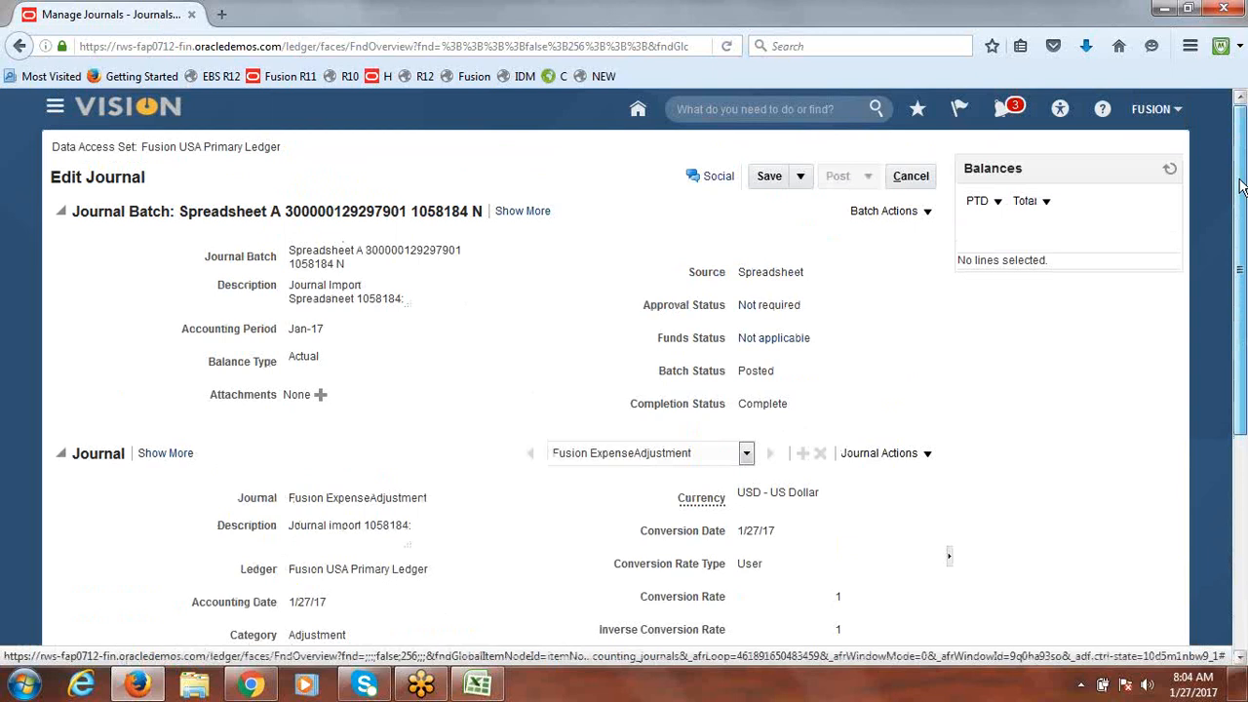
left_click(911, 176)
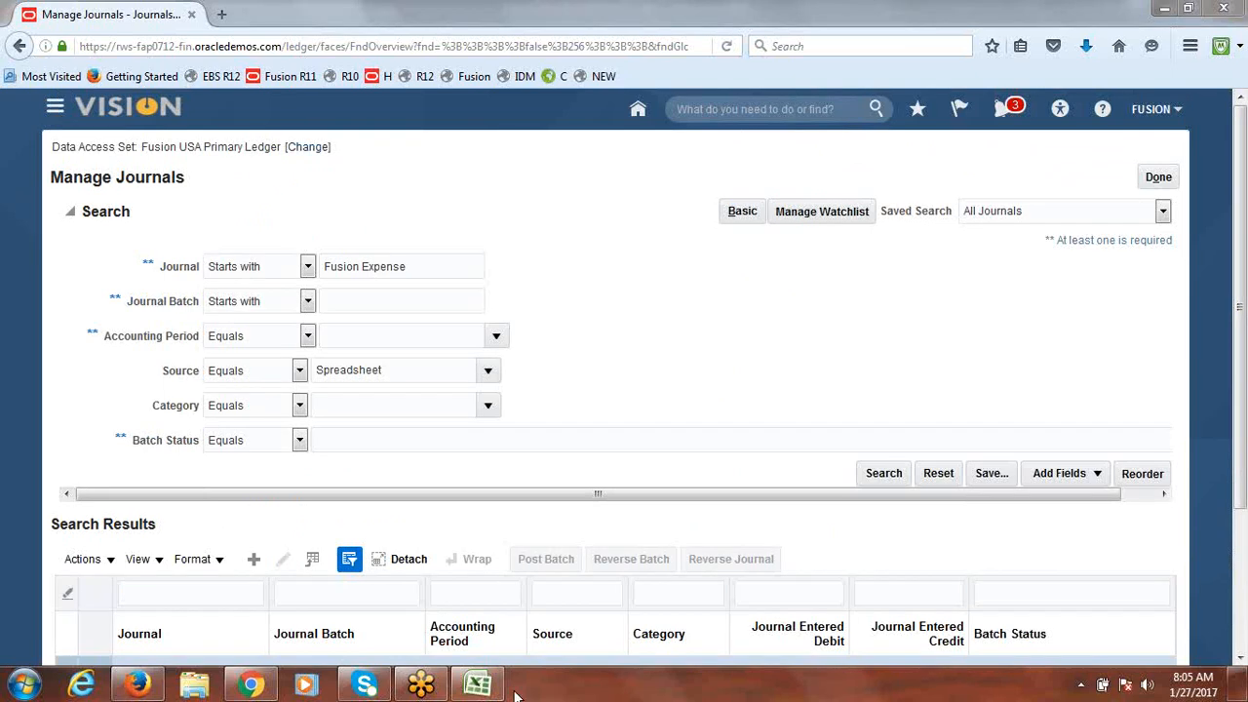
Step: Mark '4. Create Journals in ADFdi' as Done in the class notes and save the workbook
left_click(479, 685)
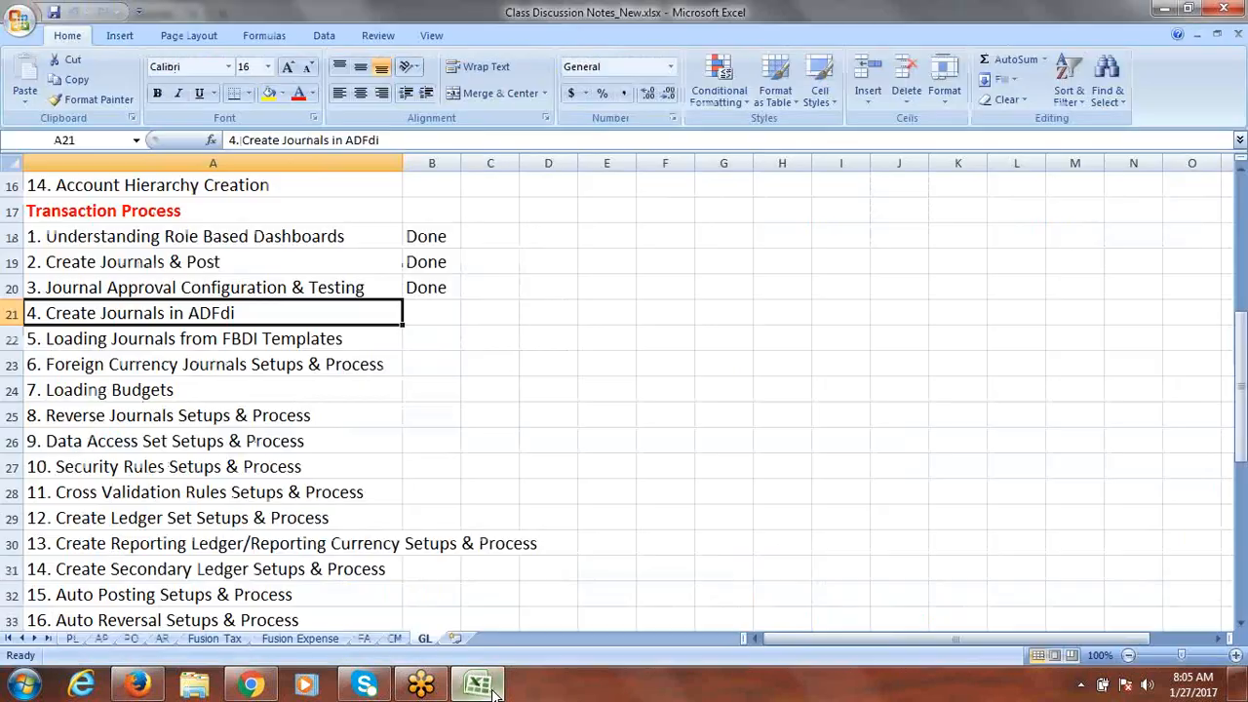
left_click(417, 308)
type("d")
key("Tab")
left_click(325, 337)
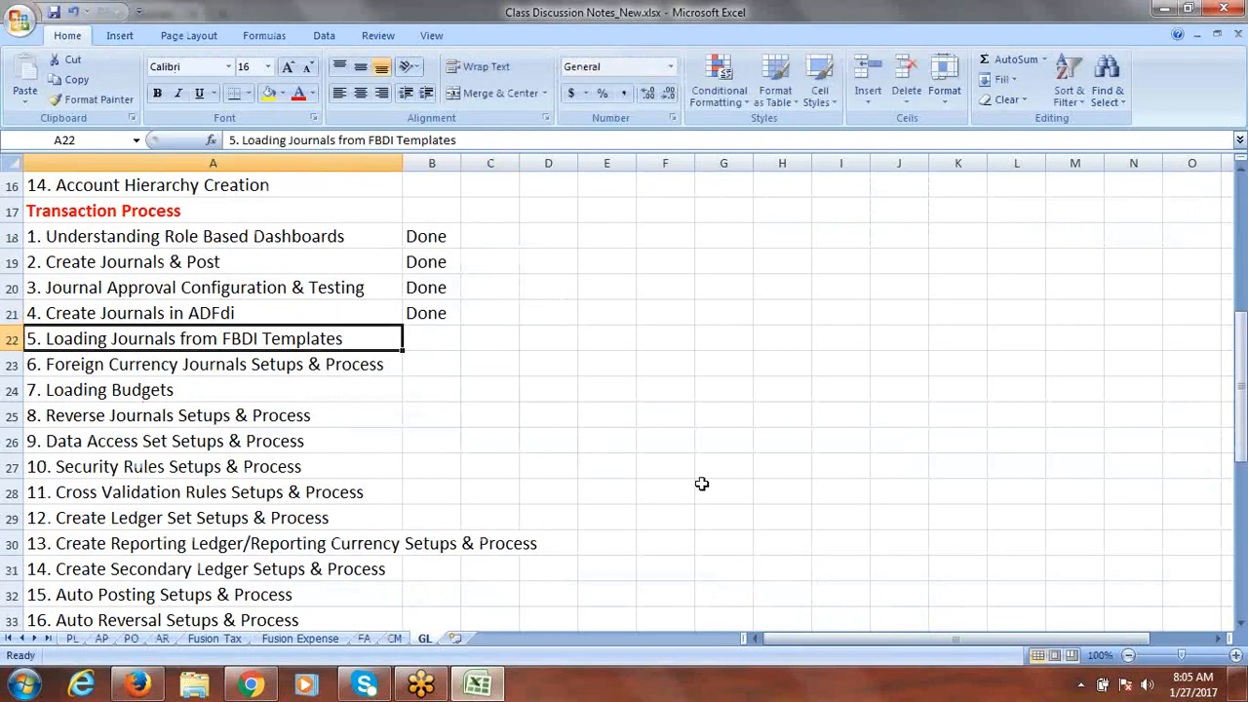
key("ctrl+s")
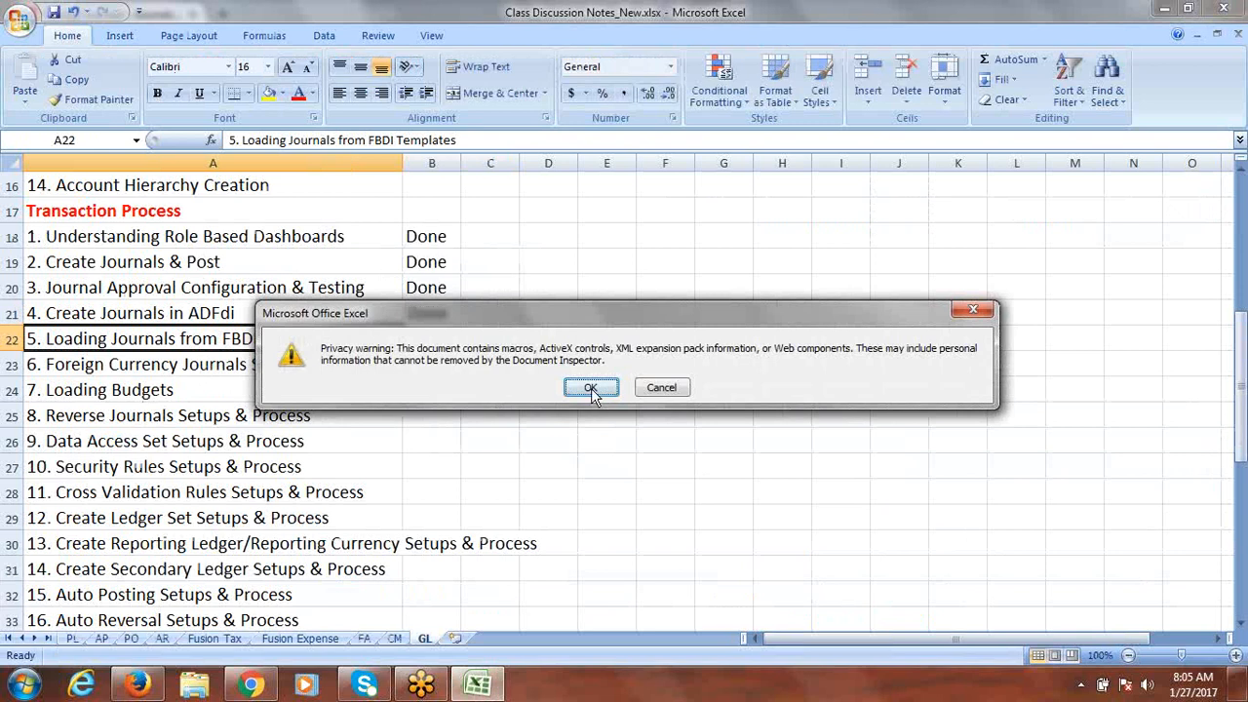
left_click(591, 388)
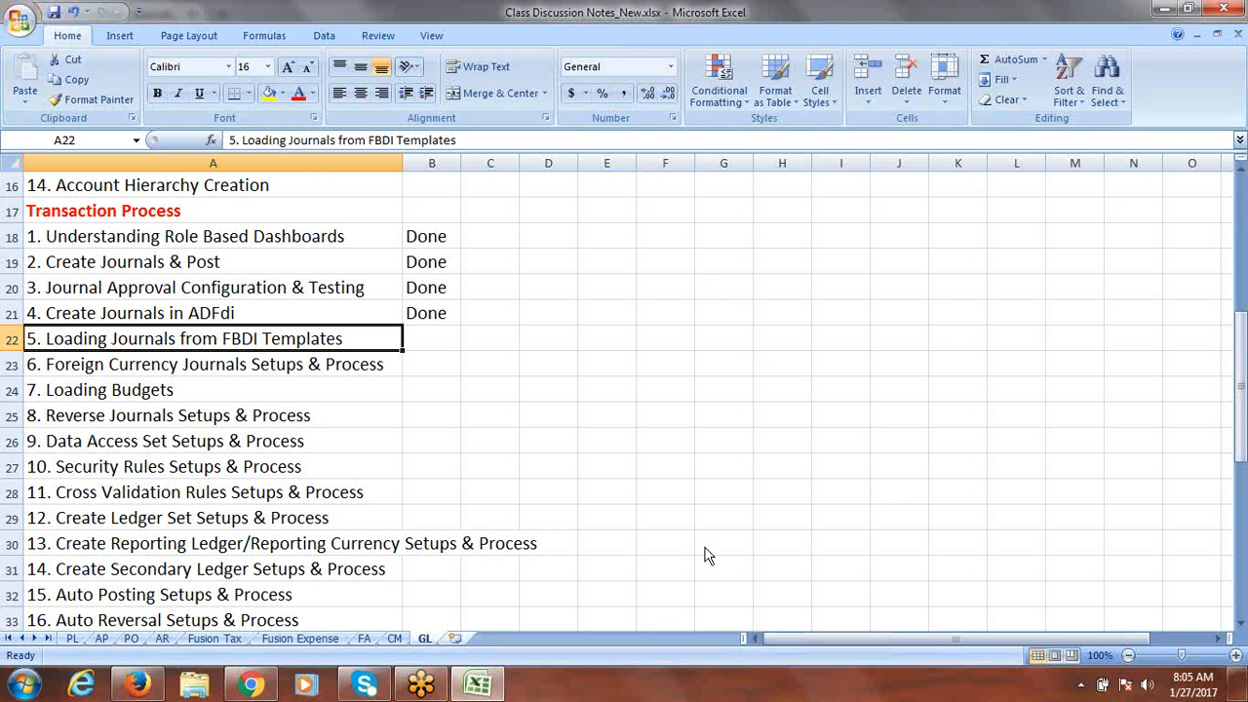
Step: From the FBDI bookmark, open Financials Release 11's File-Based Data Import guide and its Journal Import page
left_click(234, 689)
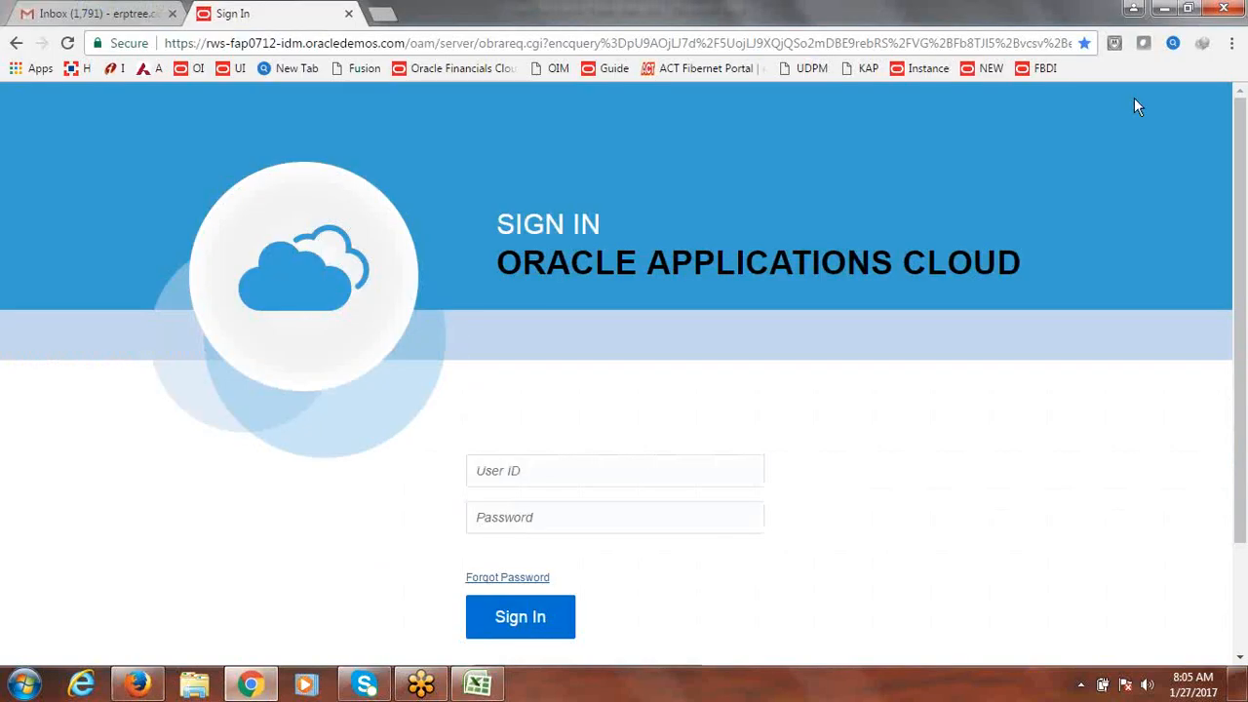
left_click(1044, 71)
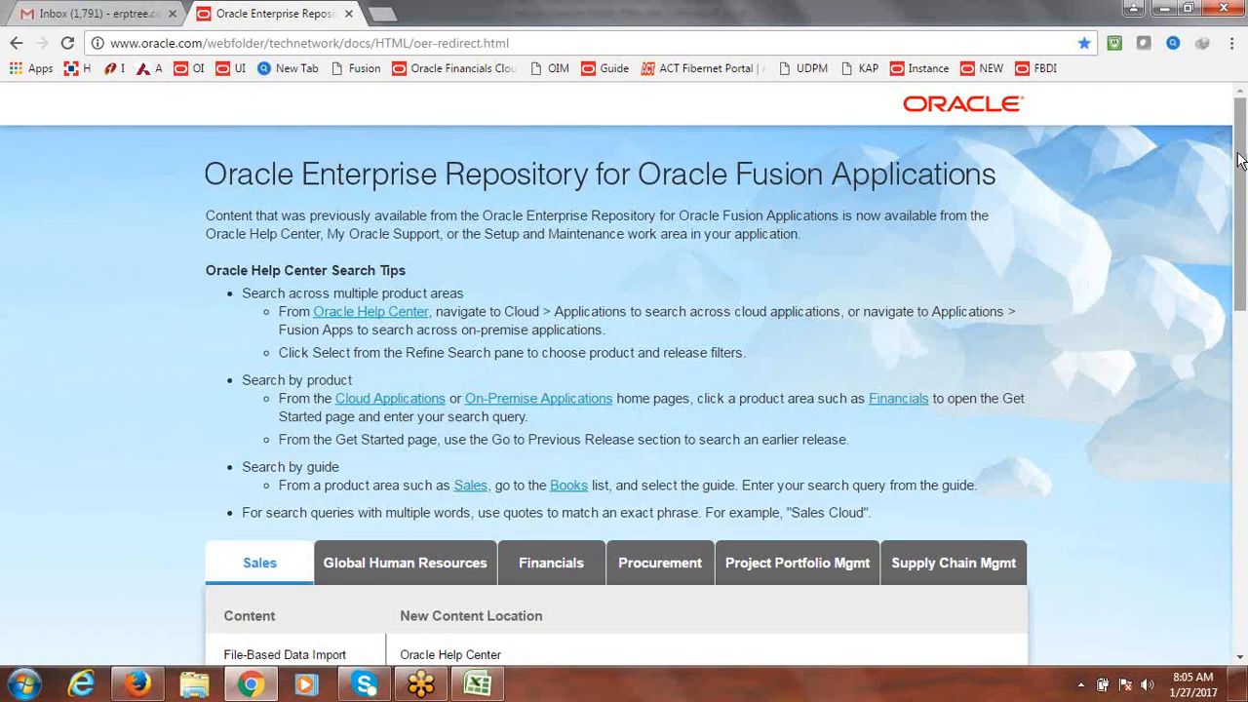
left_click_drag(1240, 158, 1245, 253)
left_click(574, 308)
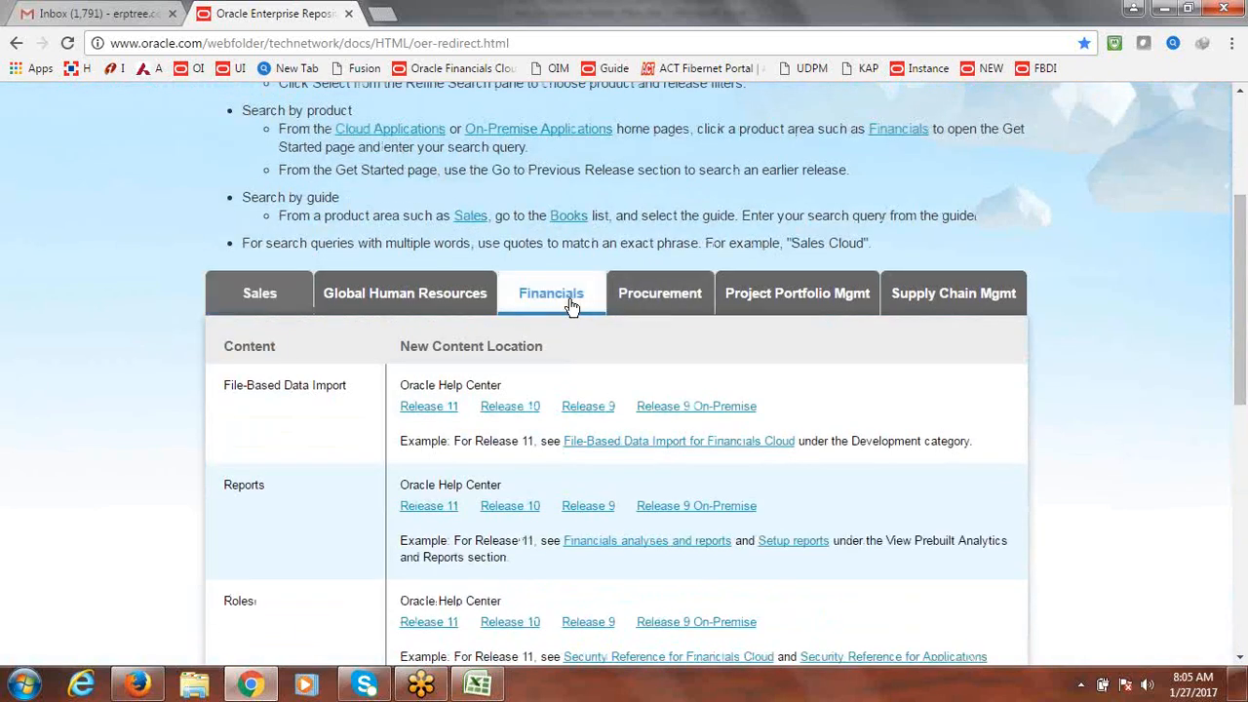
left_click(411, 408)
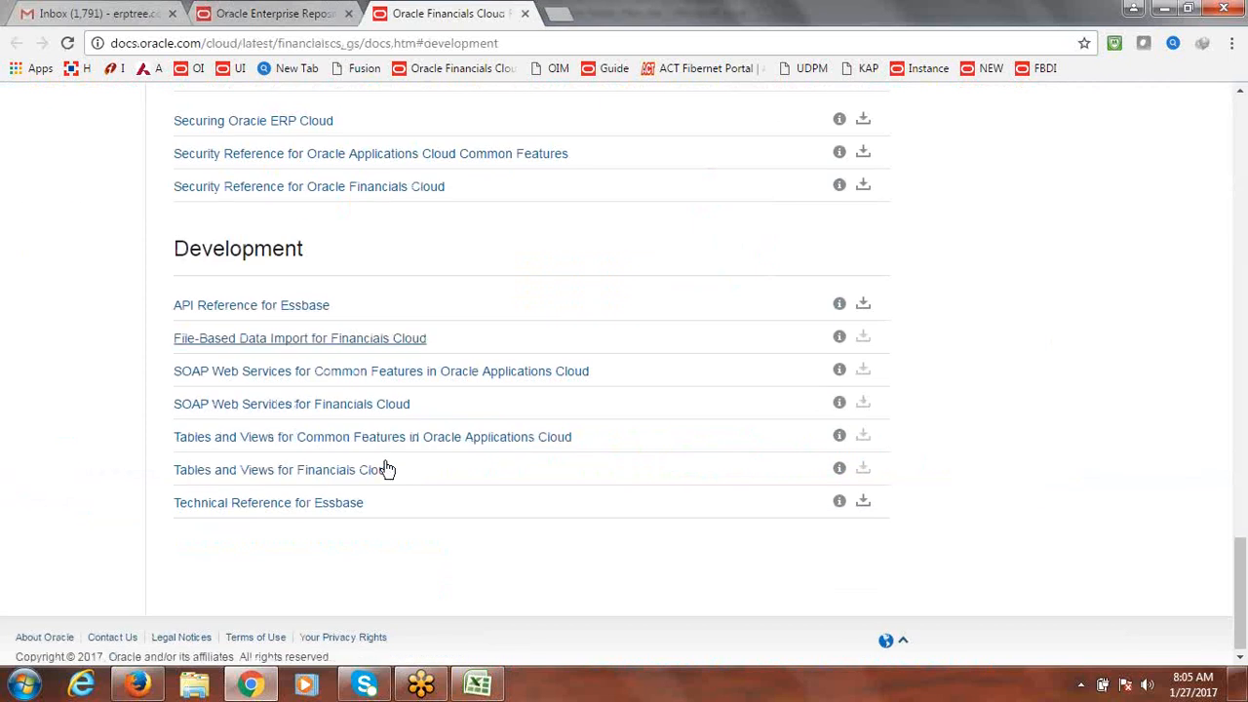
left_click(190, 340)
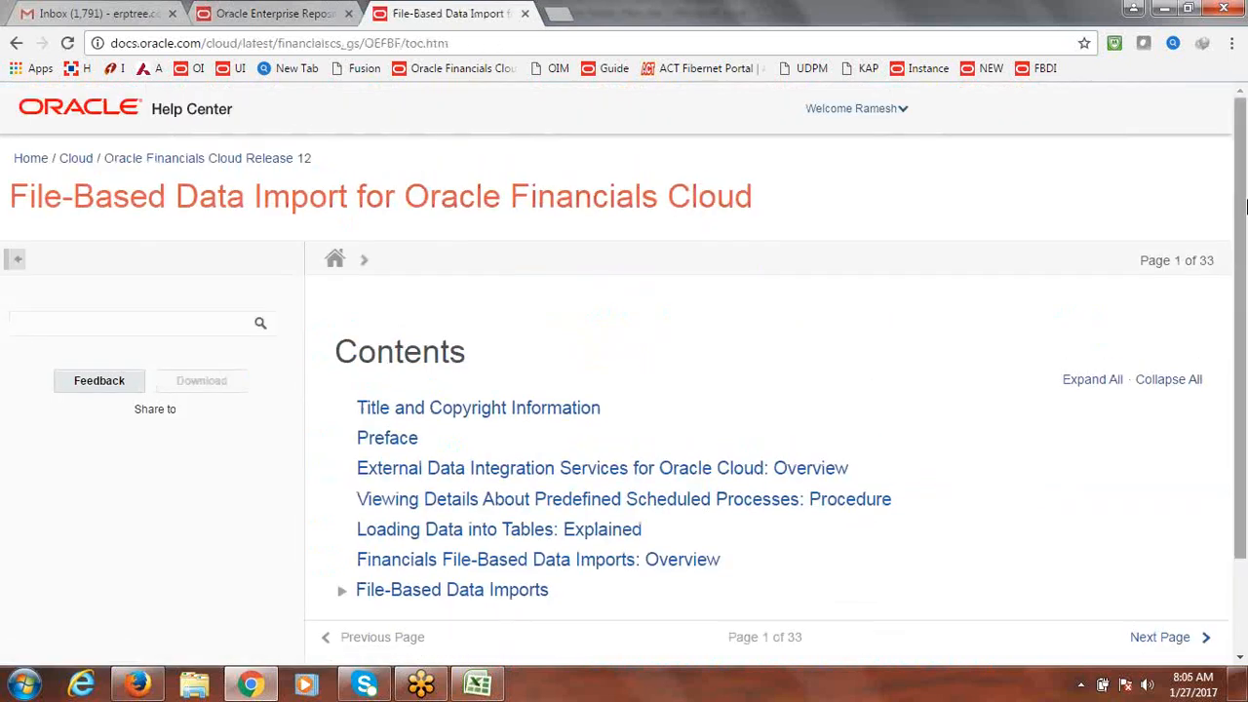
scroll(557, 481, "down", 2)
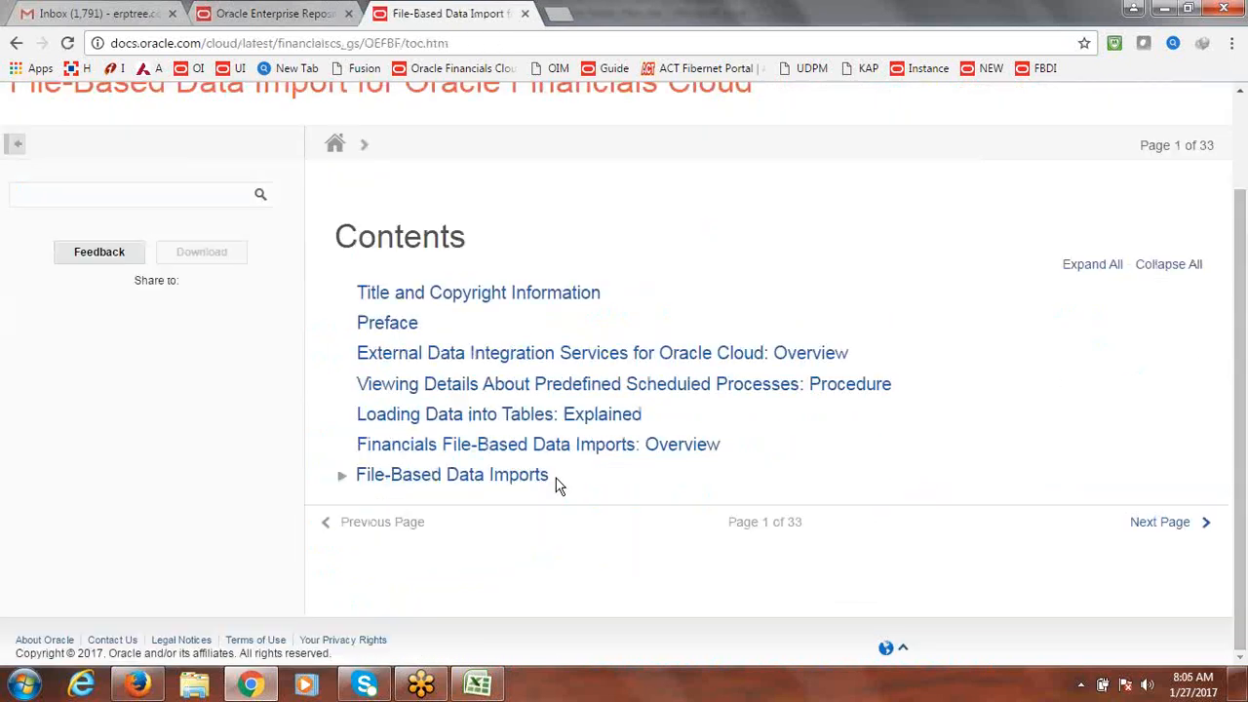
left_click(341, 475)
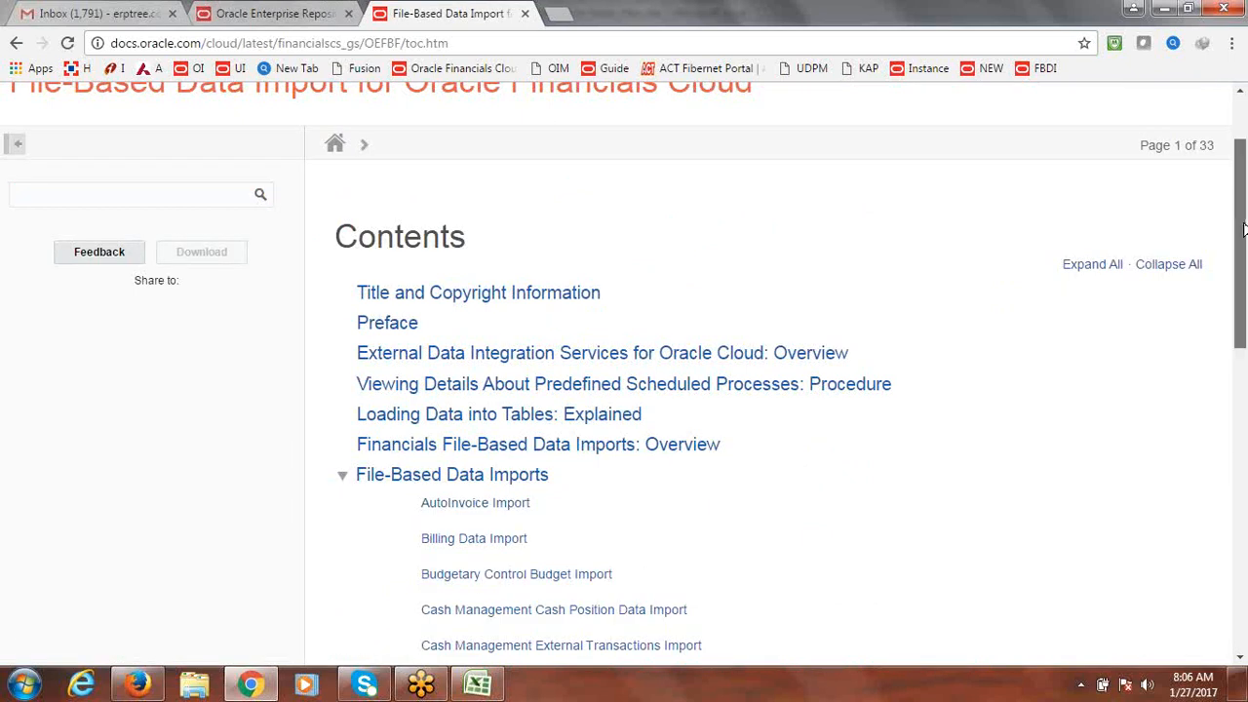
left_click_drag(1243, 230, 1245, 476)
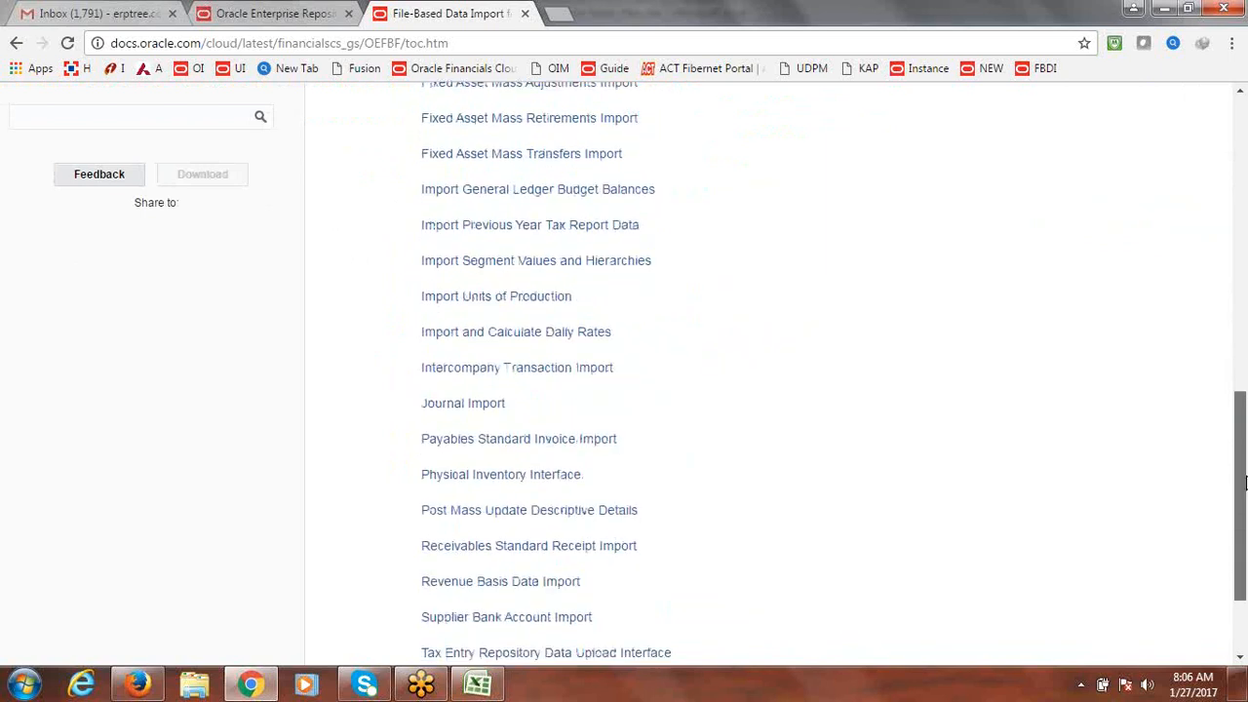
left_click(471, 414)
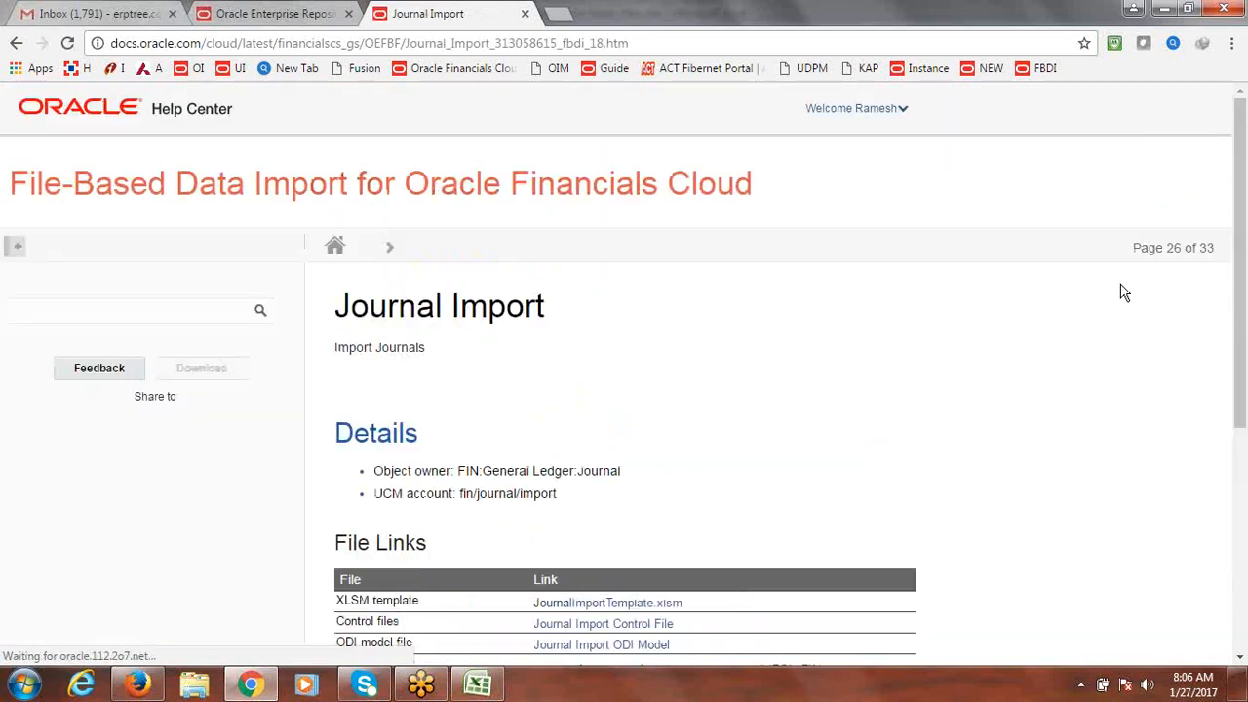
Step: Review the GL_INTERFACE details, then start saving the JournalImportTemplate.xlsm file link
left_click_drag(1245, 268, 1245, 473)
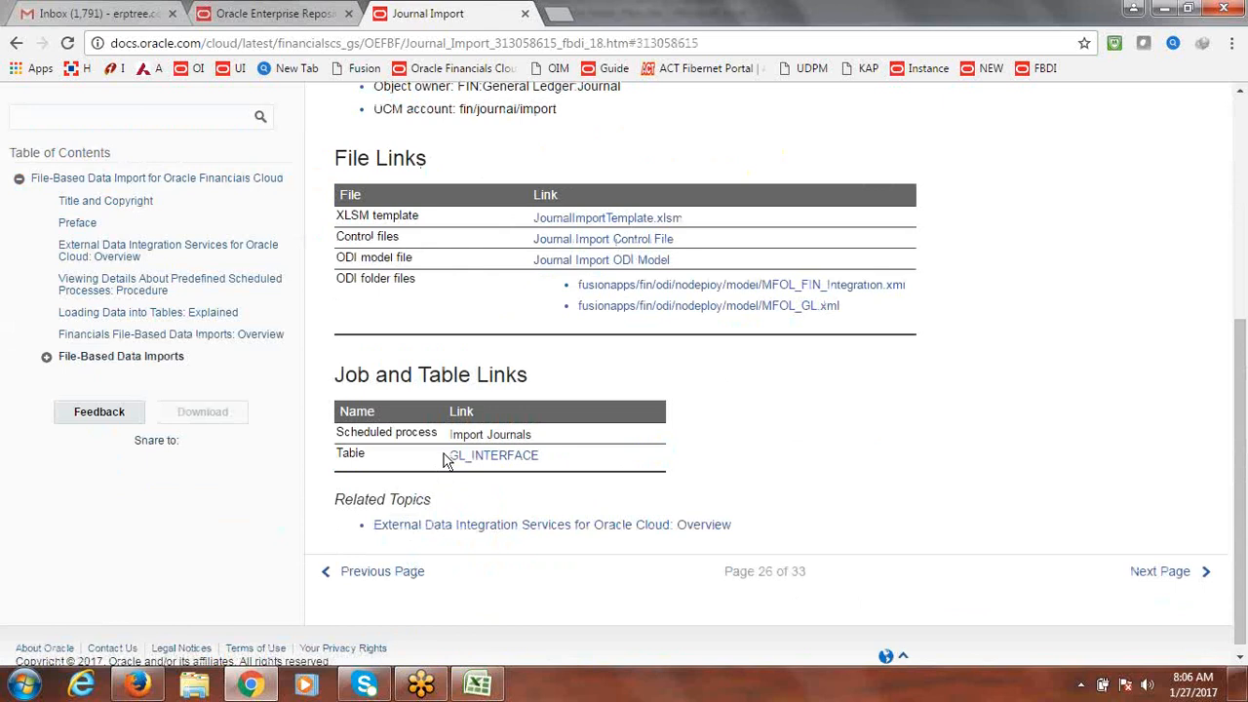
left_click_drag(449, 434, 451, 466)
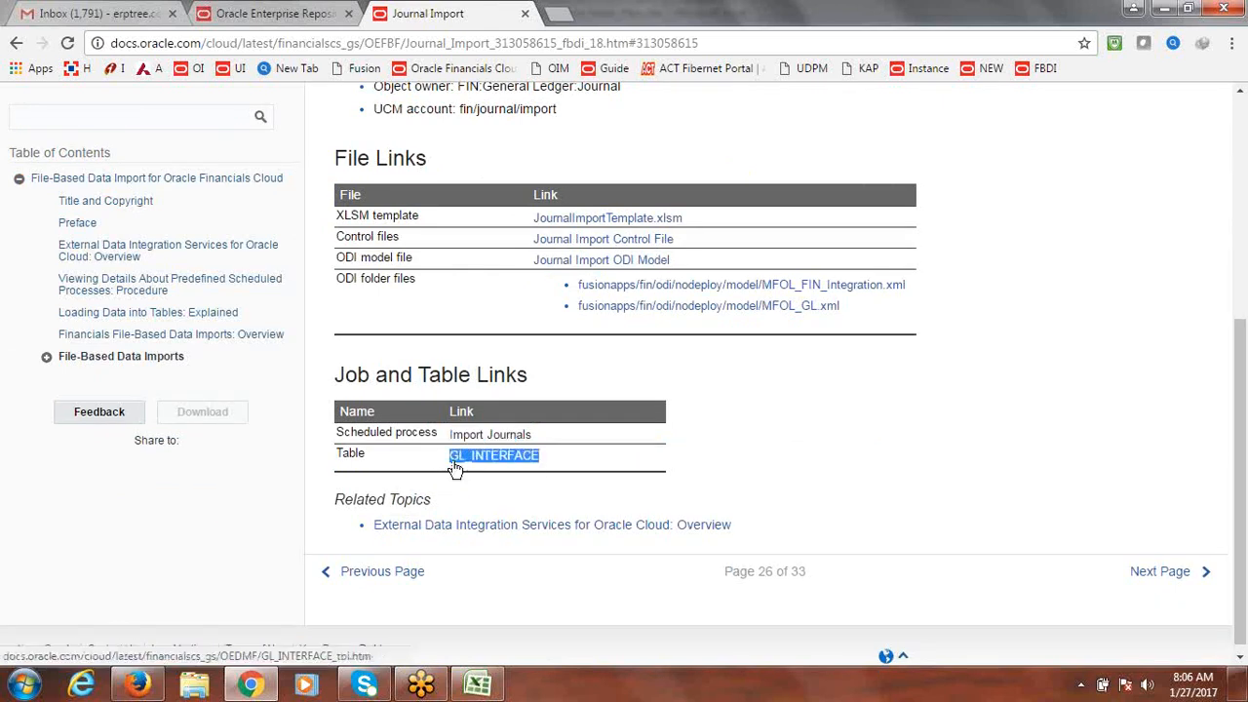
left_click(930, 437)
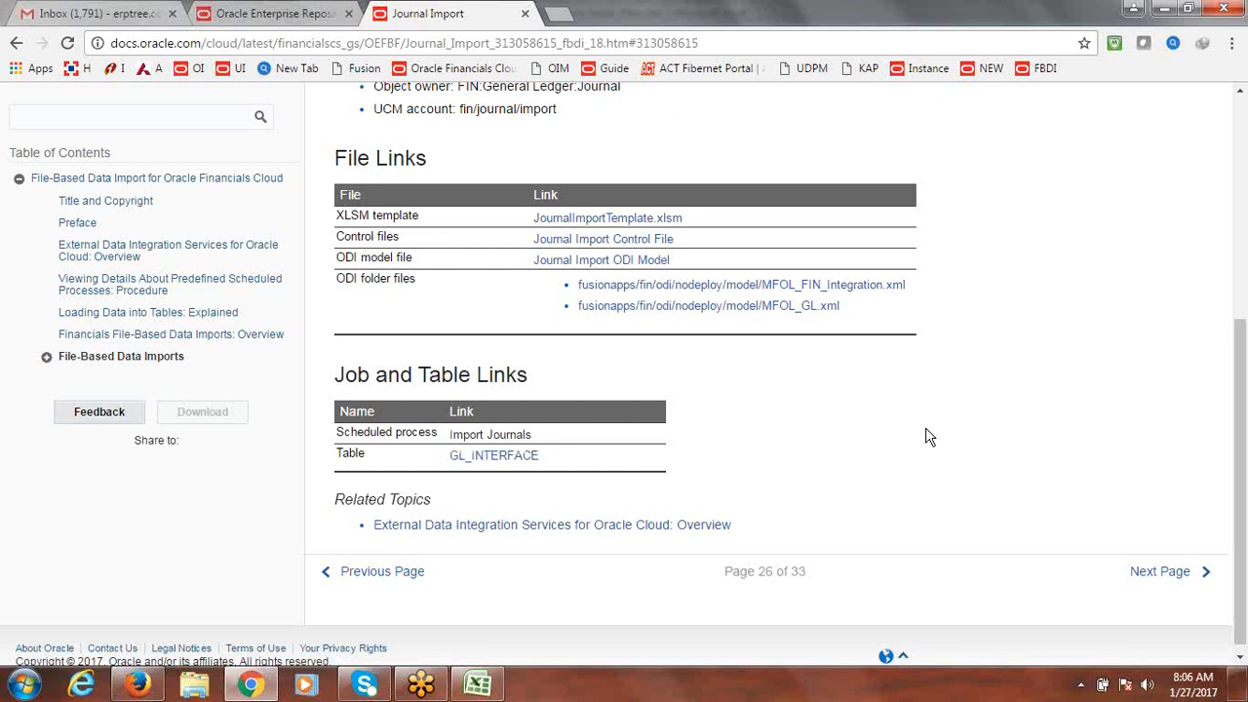
left_click_drag(1243, 398, 1242, 366)
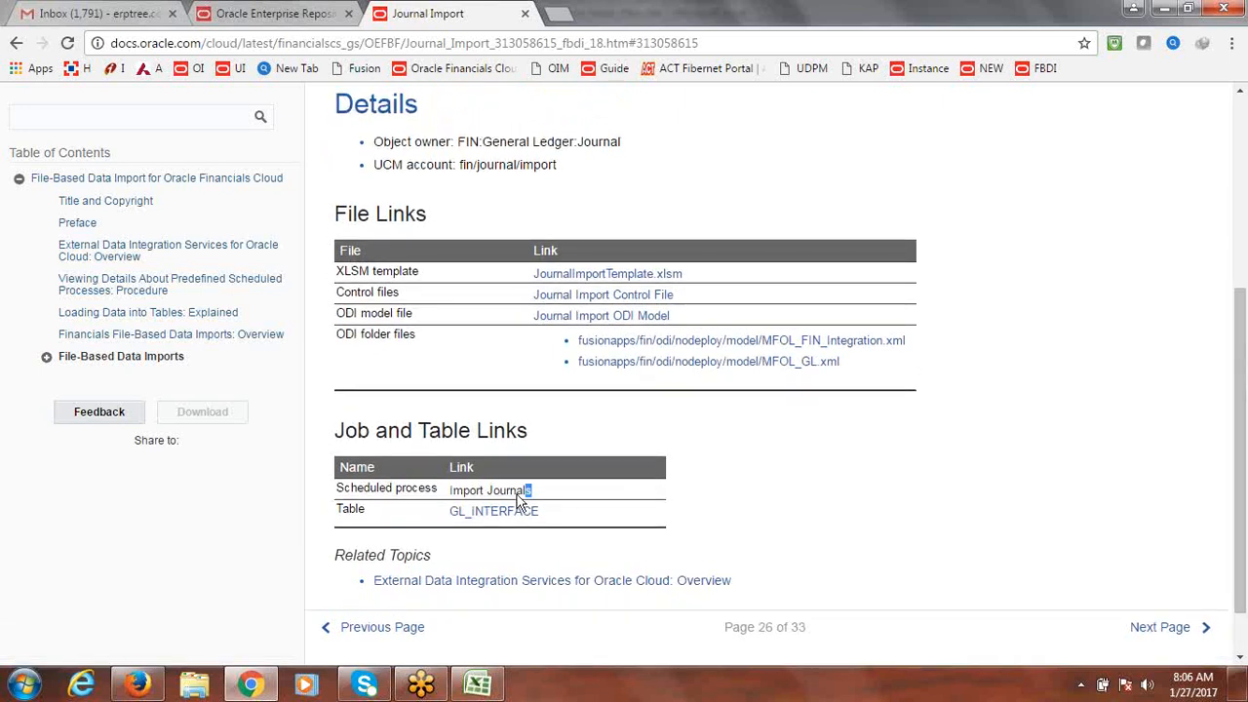
left_click_drag(530, 493, 455, 504)
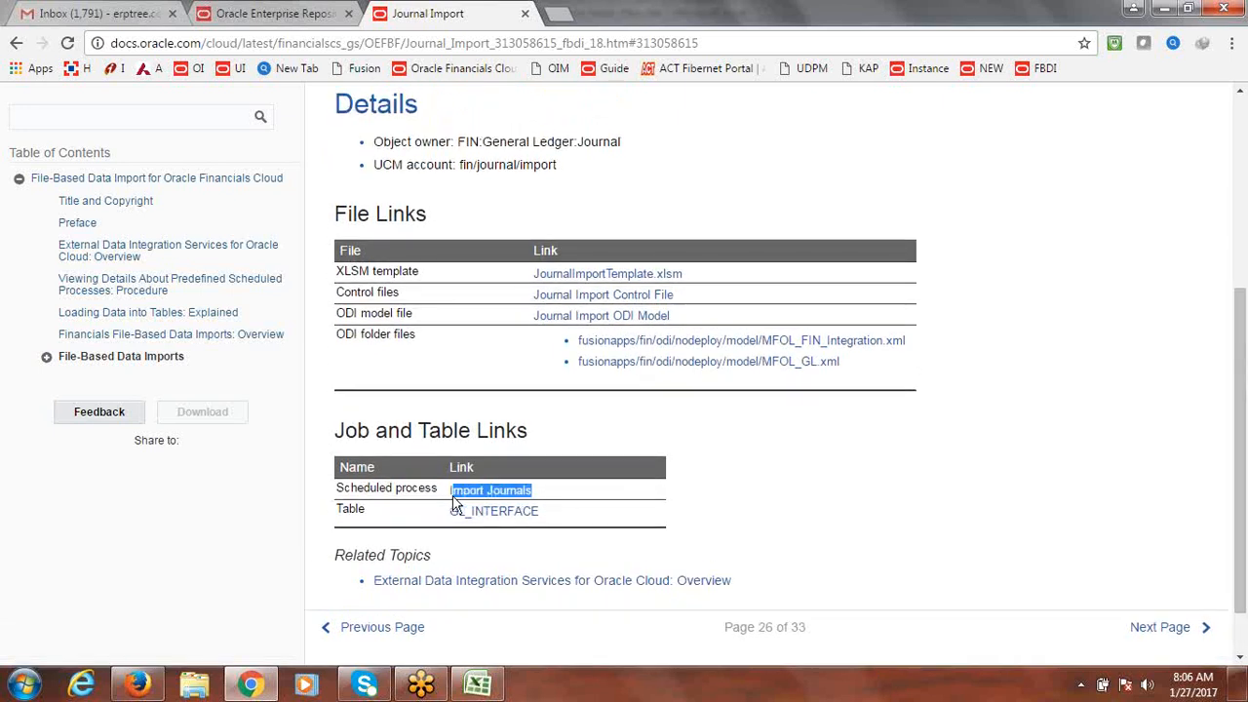
left_click(861, 474)
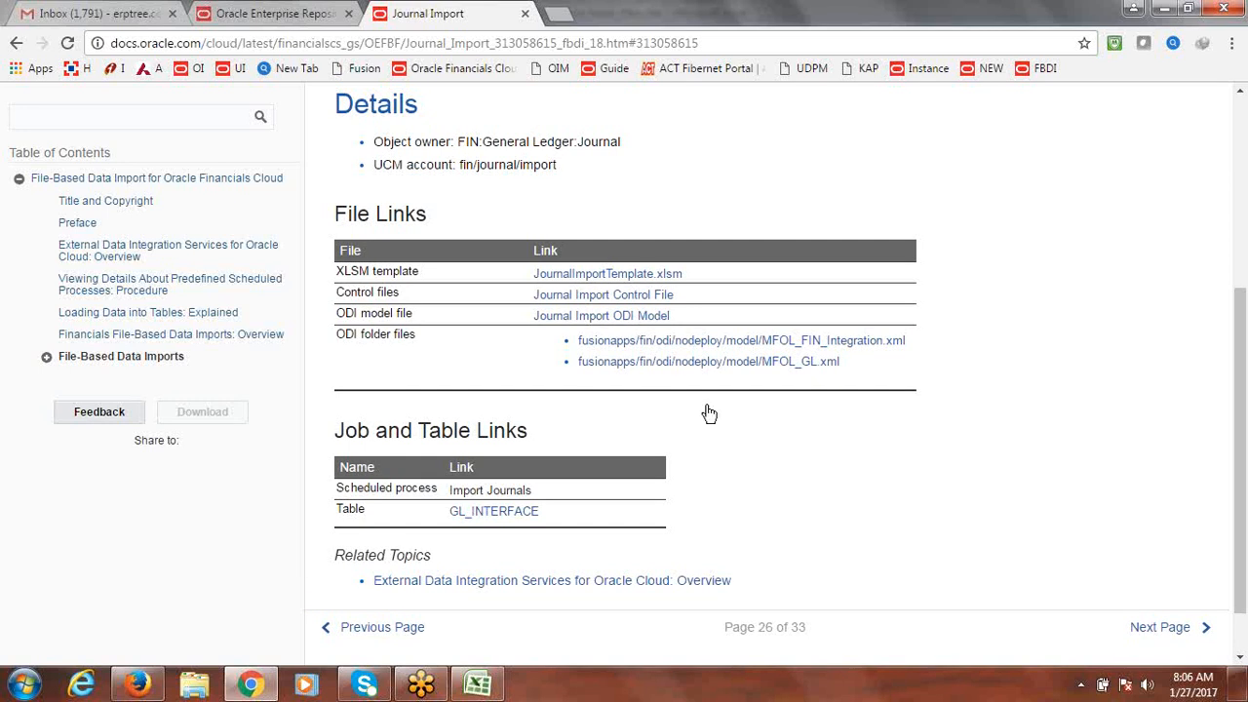
right_click(611, 276)
left_click(675, 362)
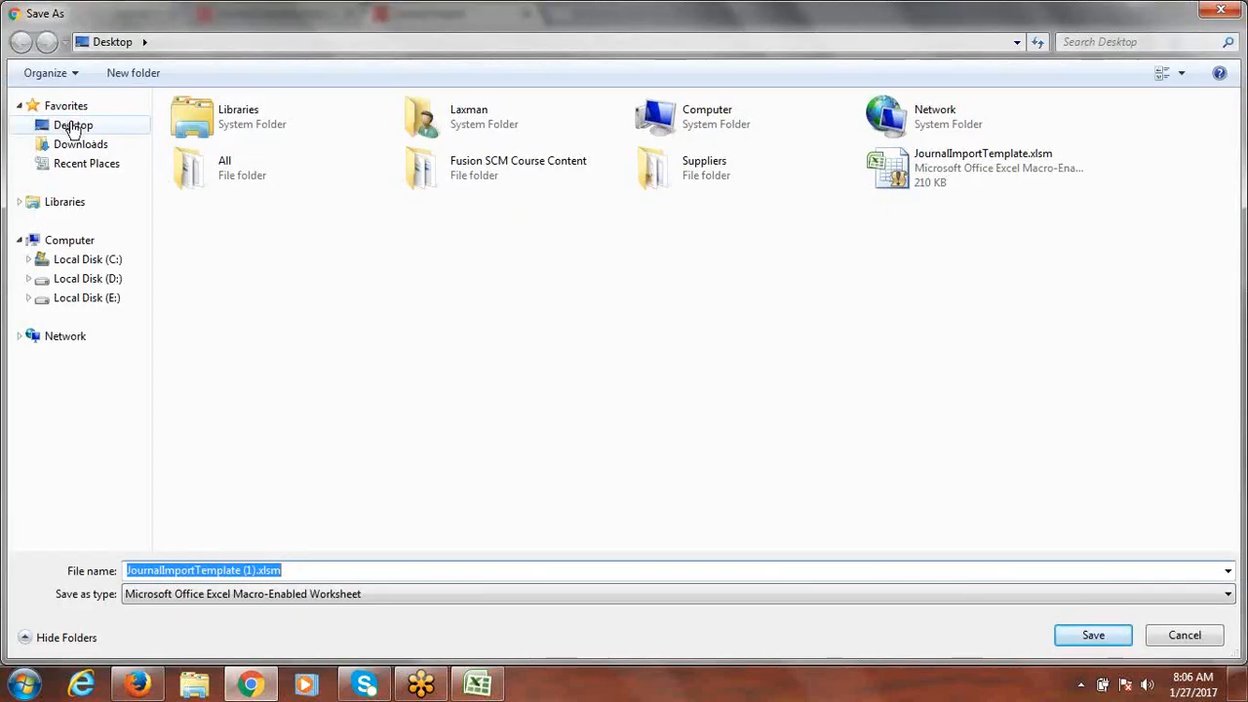
Step: Save JournalImportTemplate.xlsm to the Desktop, deleting the older copy there first
left_click(73, 126)
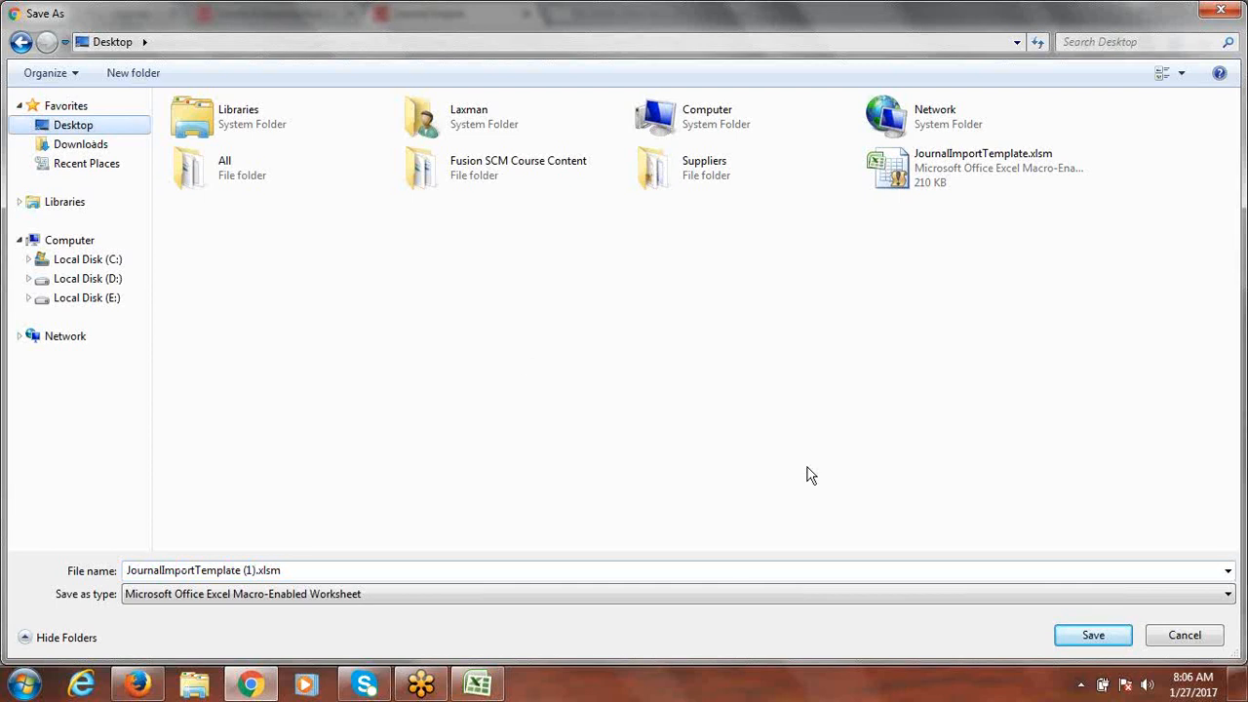
left_click(929, 173)
key("Delete")
key("Return")
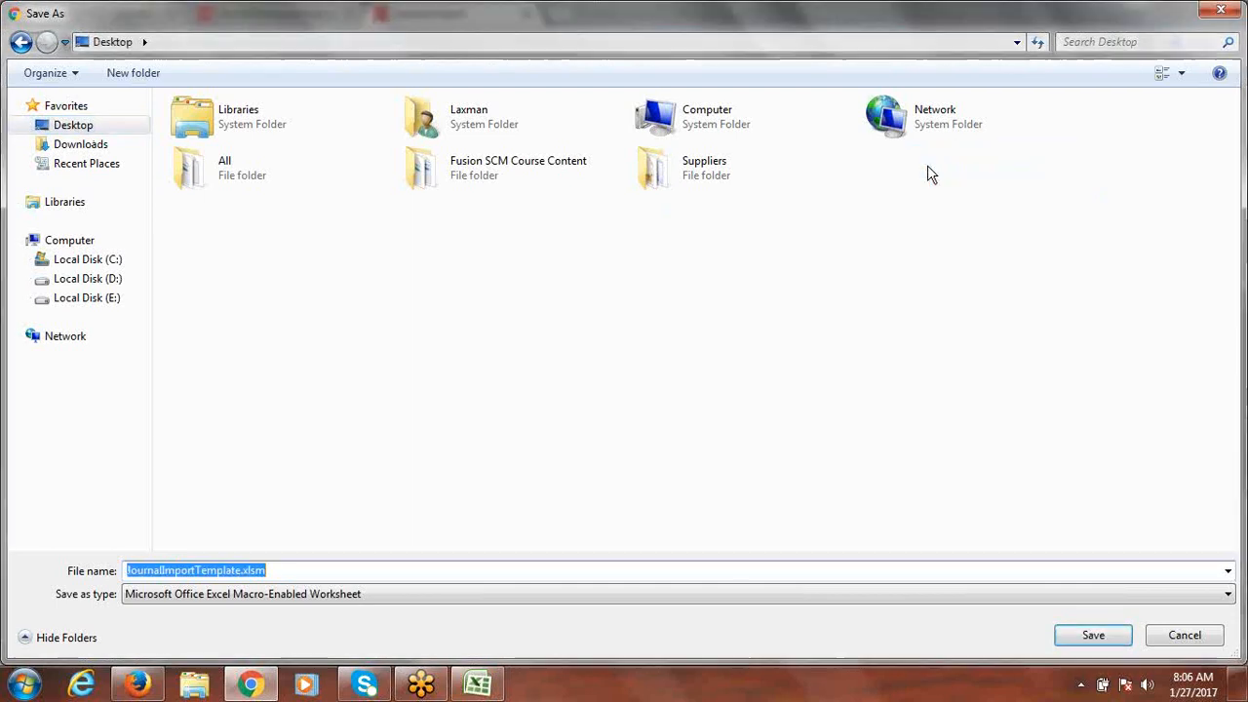
left_click(76, 127)
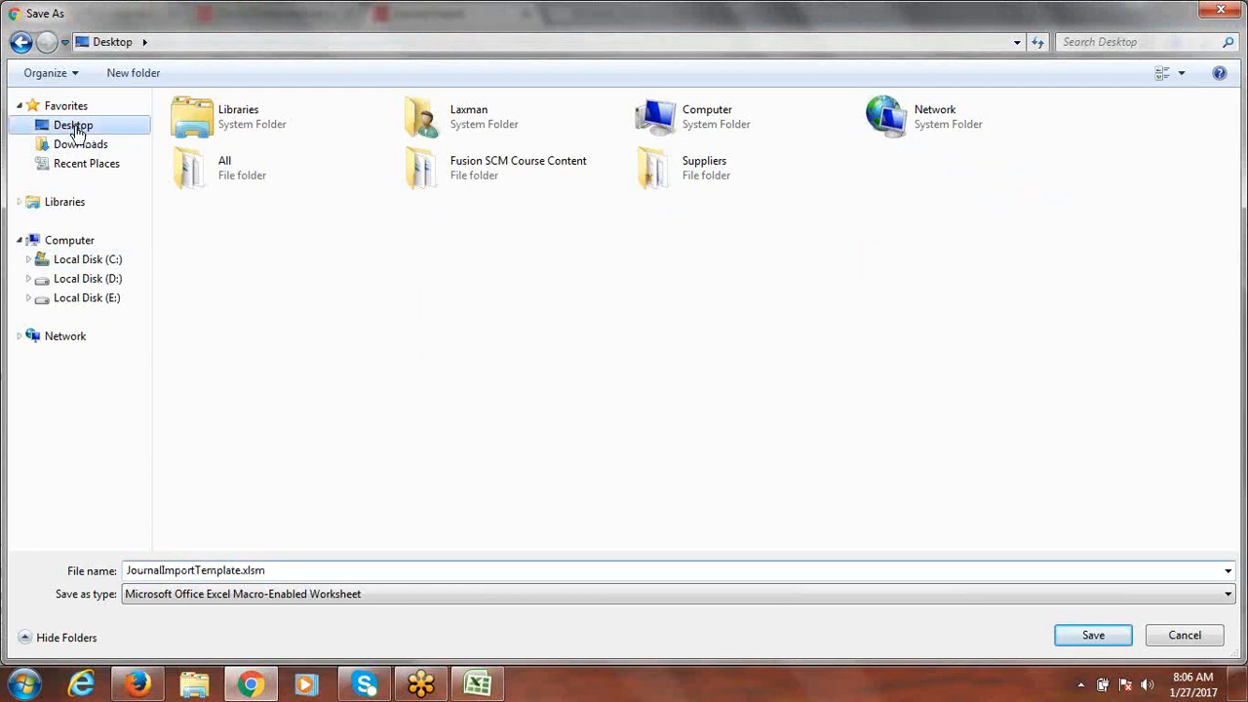
left_click(1095, 645)
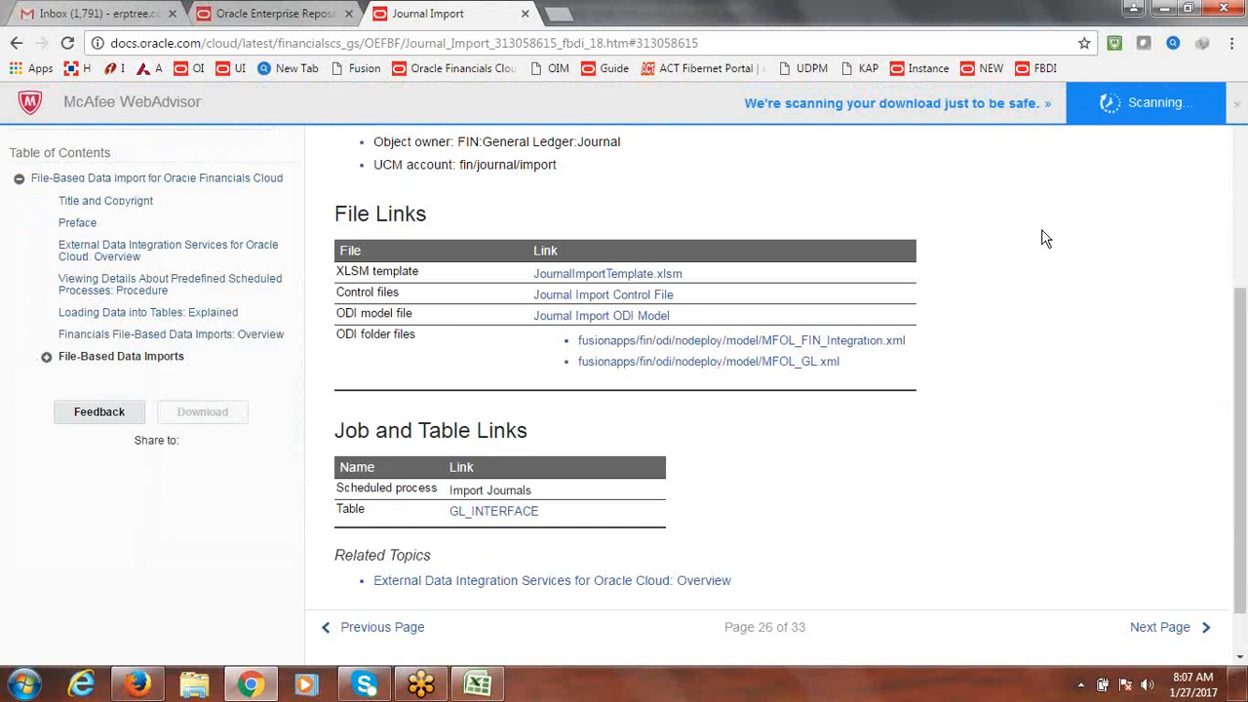
Step: Open the downloaded journal import template read-only on its GL_INTERFACE sheet
left_click(1164, 8)
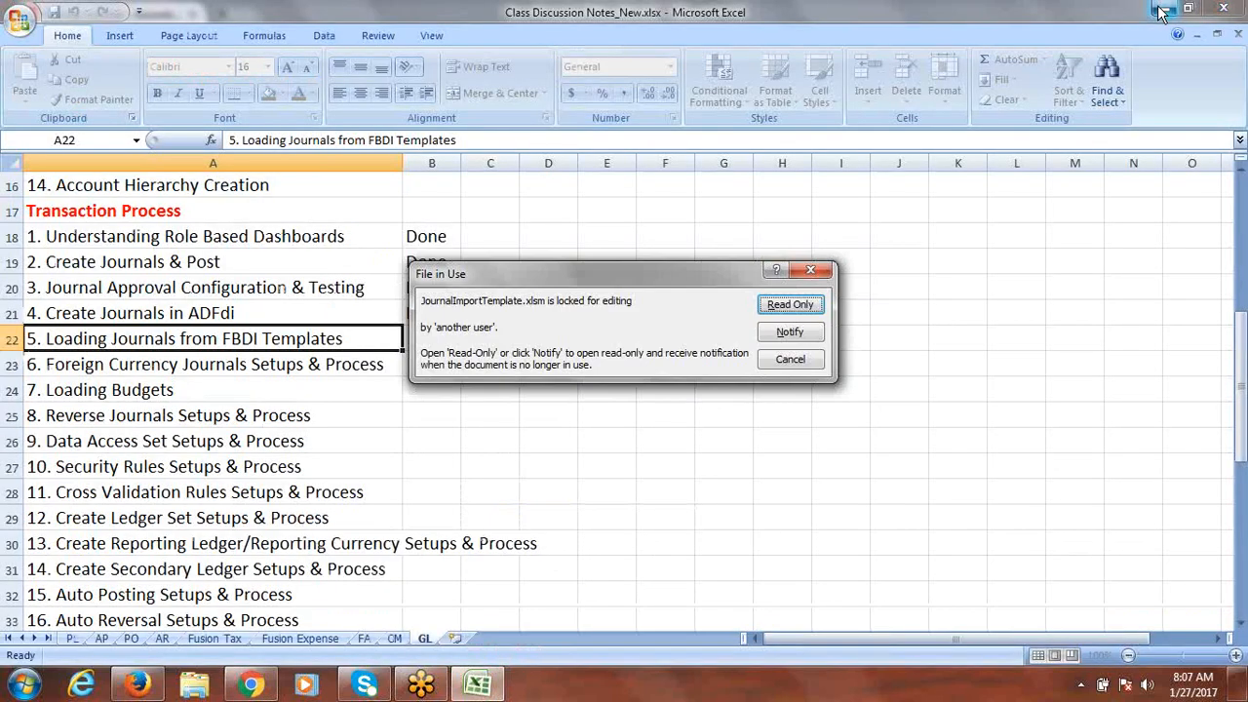
left_click(788, 305)
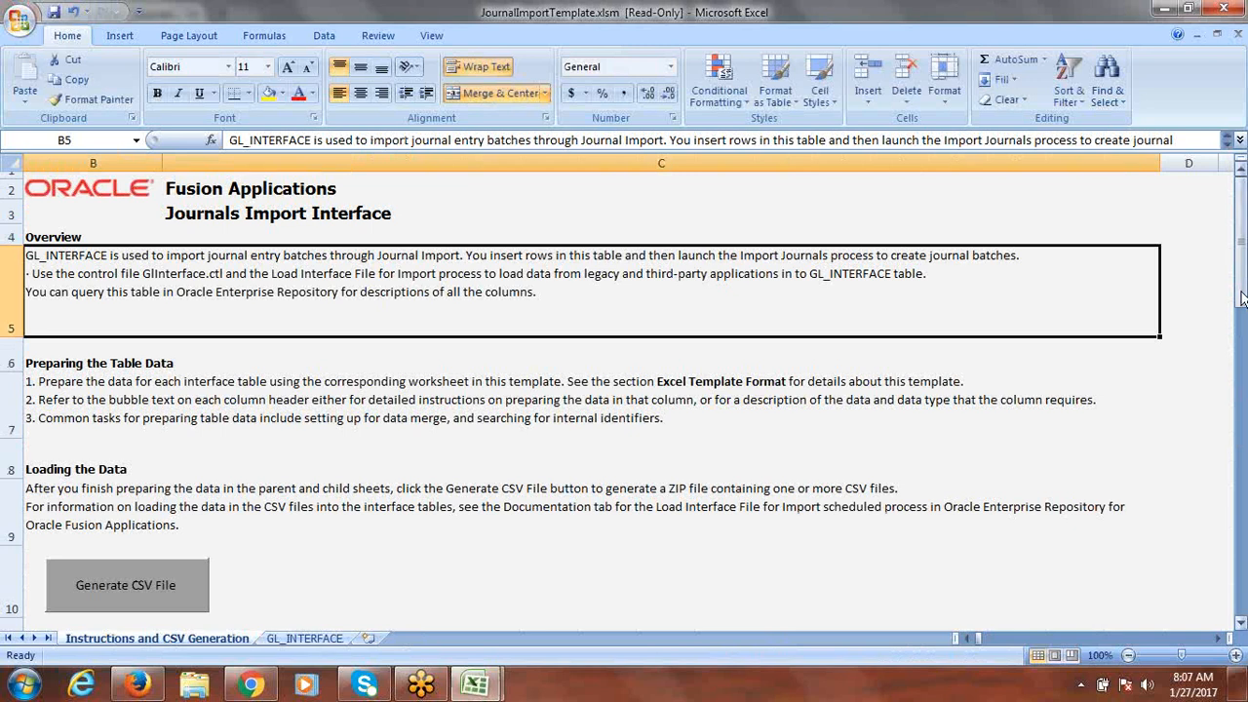
left_click_drag(1240, 277, 1241, 279)
left_click(314, 640)
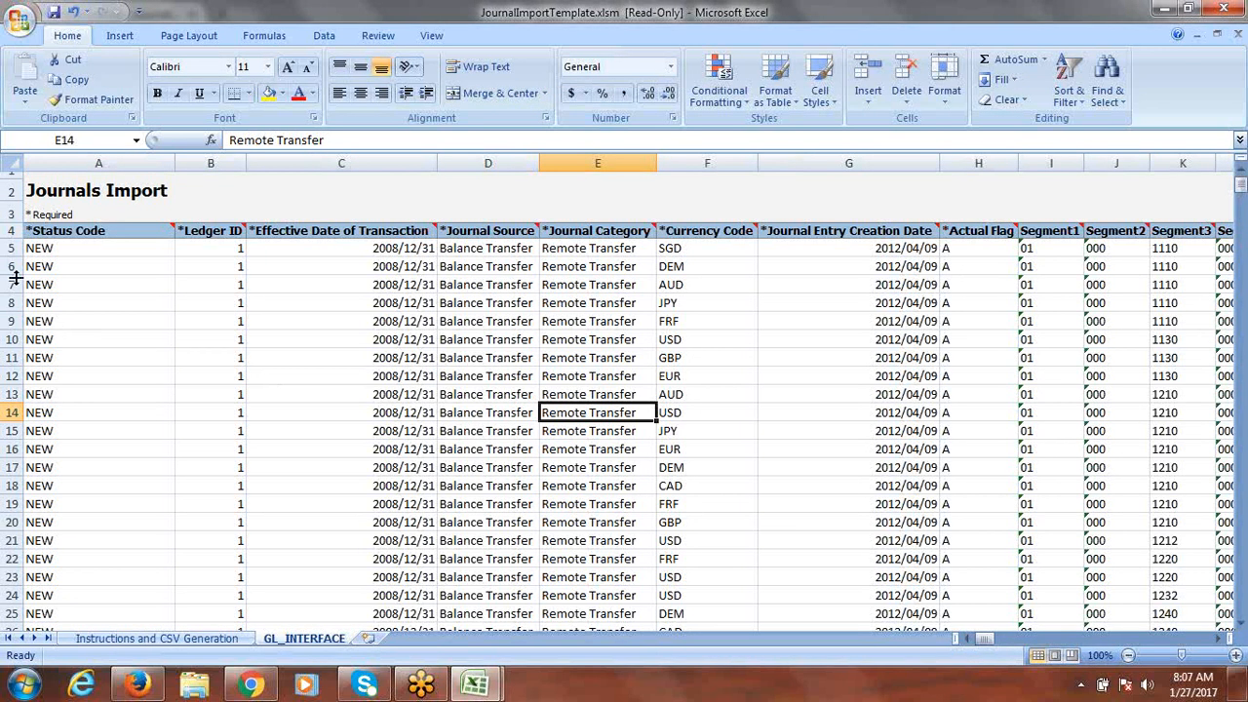
Step: Clear all GL_INTERFACE sample rows from row 6 down, keeping row 5's values
left_click_drag(8, 267, 6, 558)
left_click_drag(6, 607, 29, 392)
key("Delete")
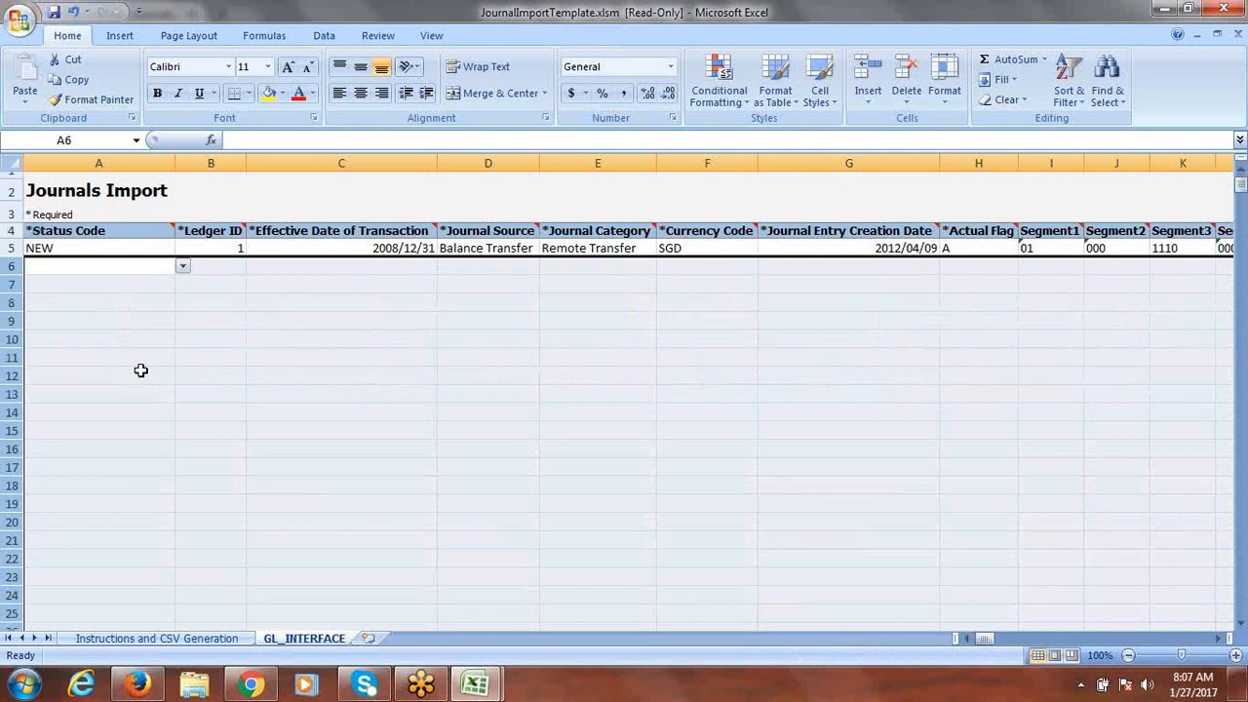
left_click(281, 362)
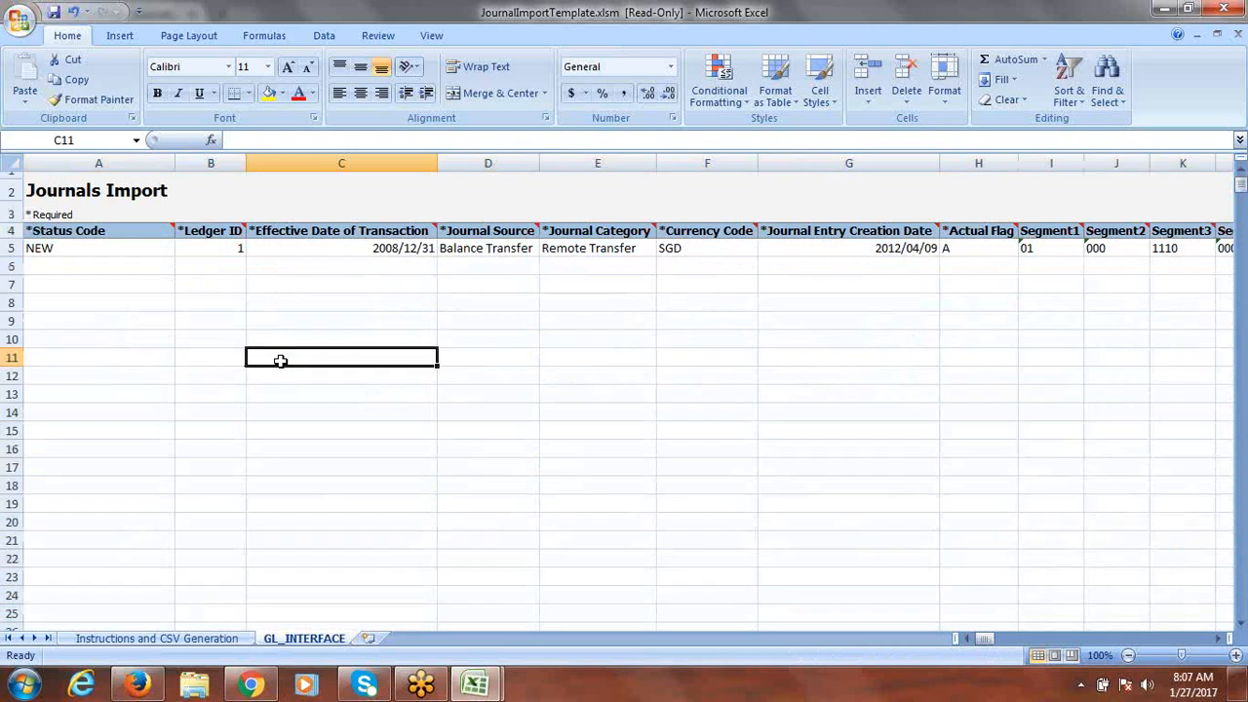
left_click(85, 253)
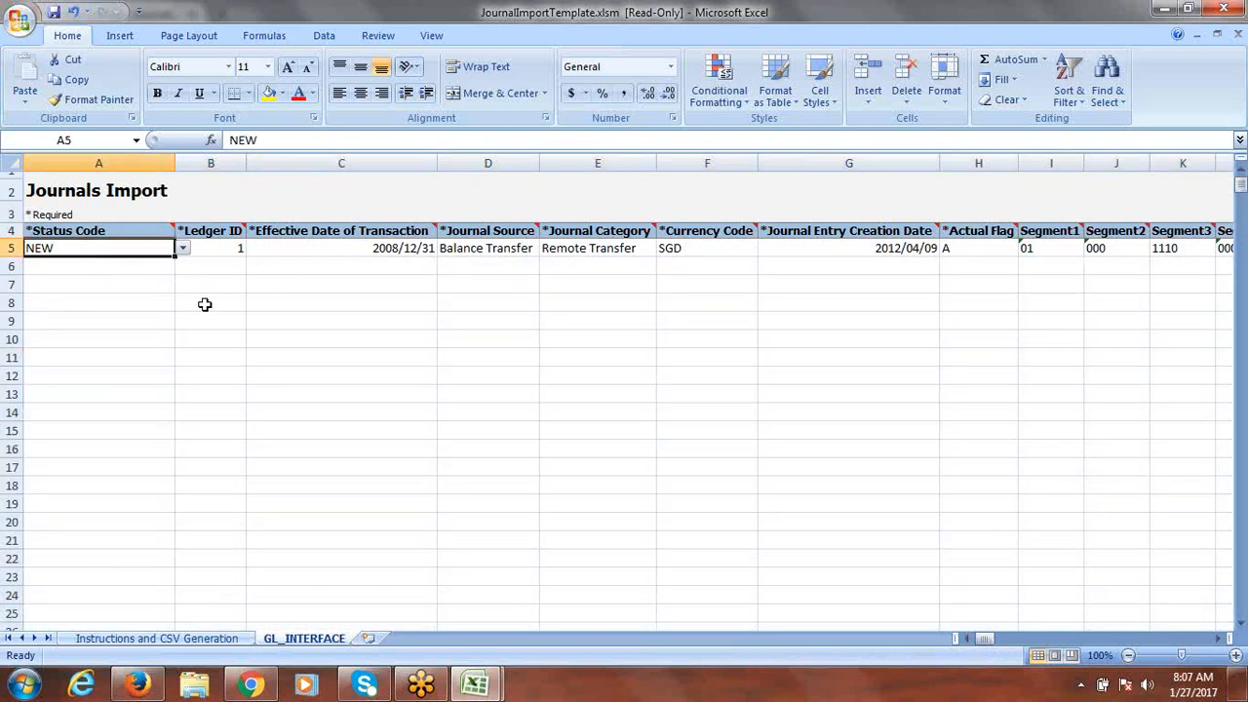
left_click(231, 248)
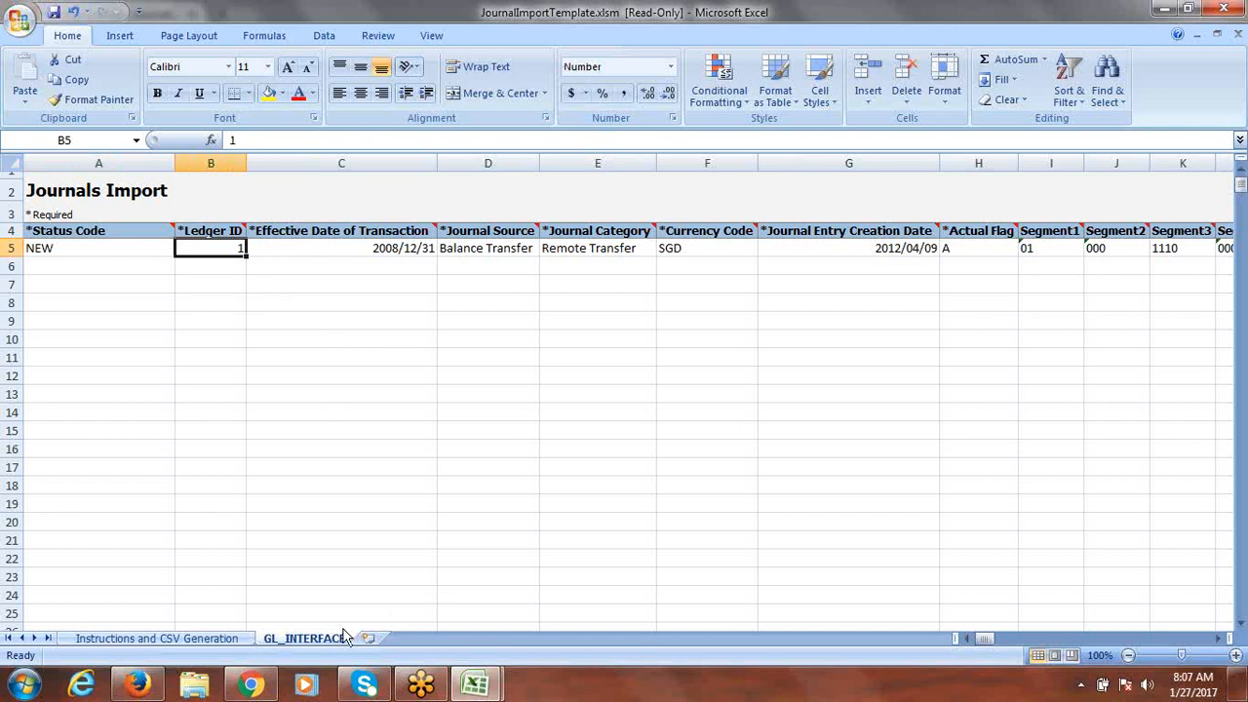
left_click(252, 686)
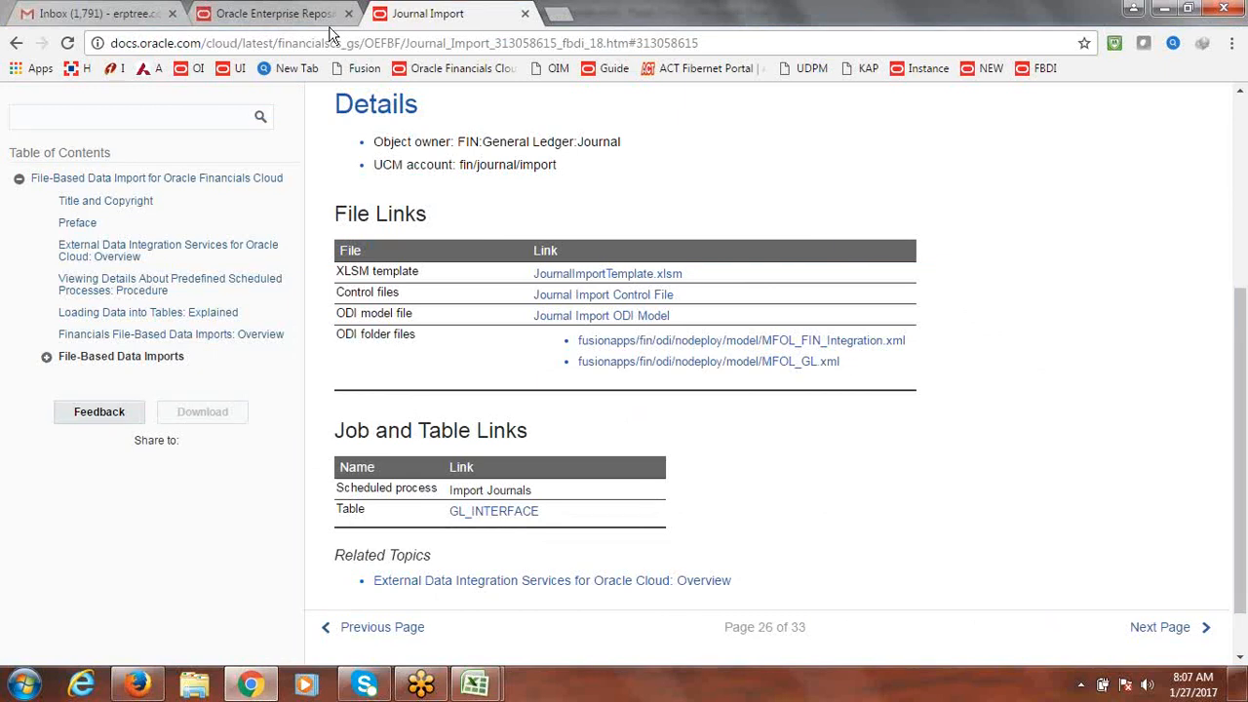
Step: Search Setup and Maintenance for Manage Primary Ledger and open the Manage Primary Ledgers task
left_click(273, 14)
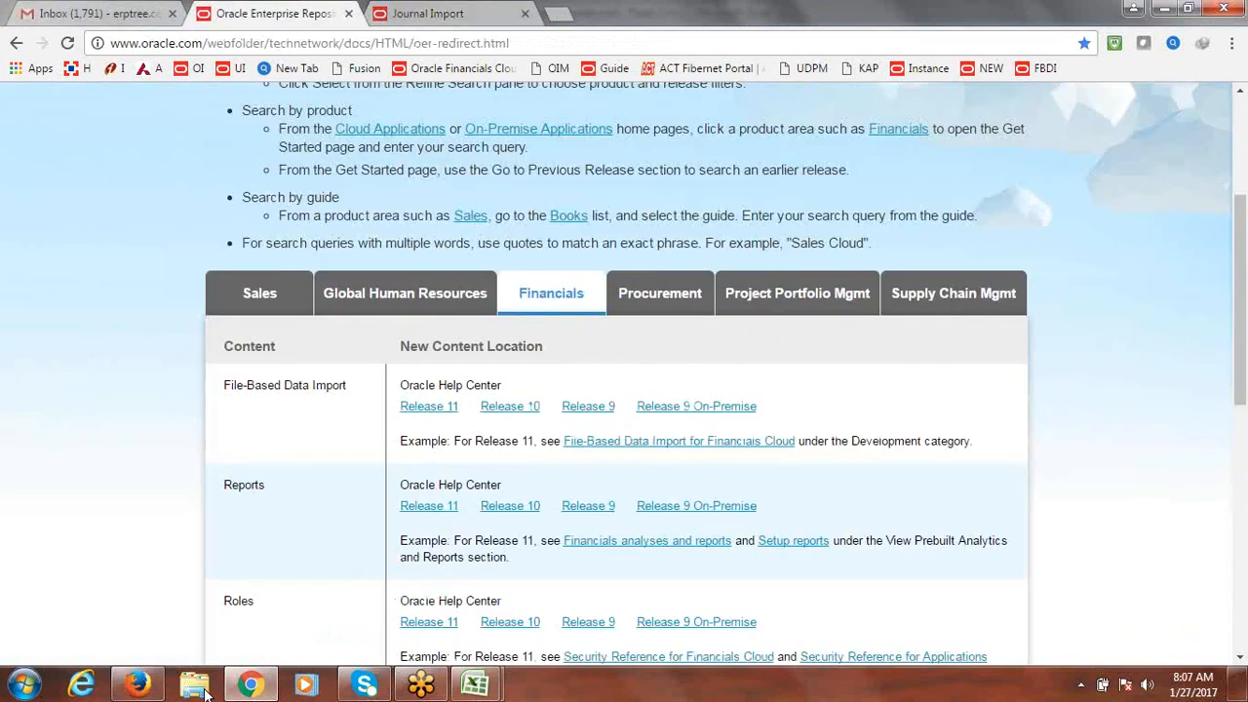
left_click(138, 685)
left_click(1170, 177)
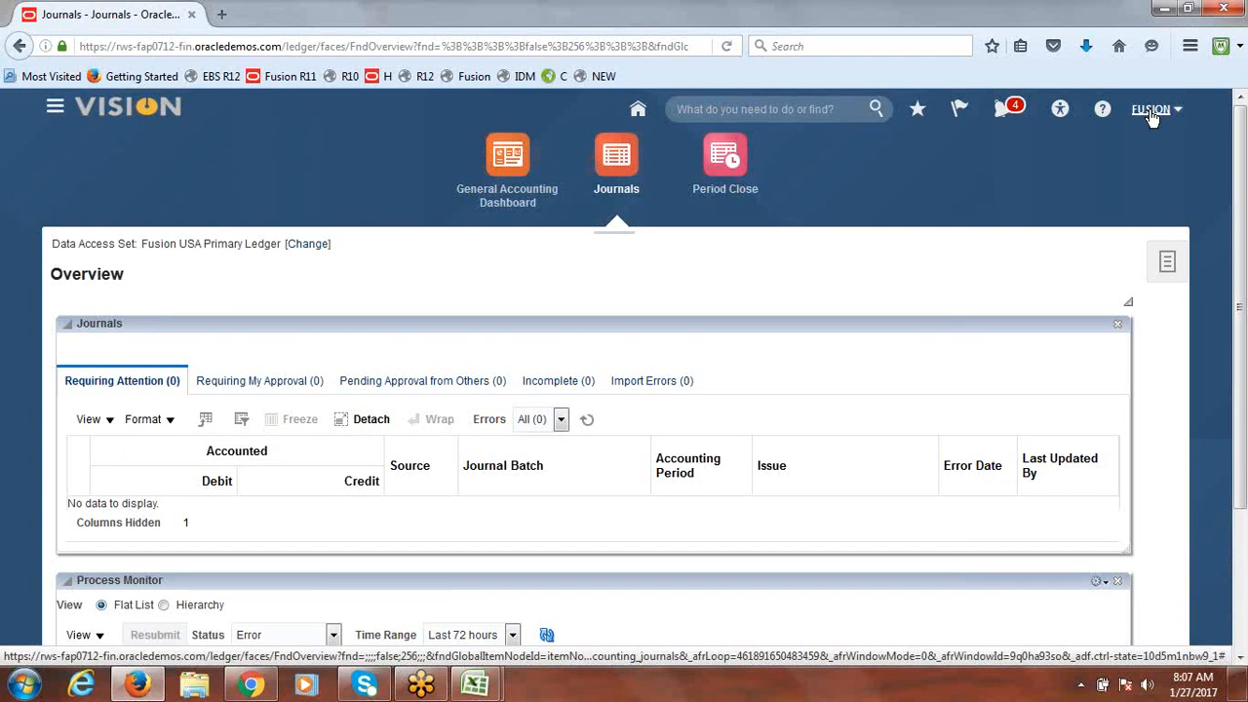
left_click(1152, 111)
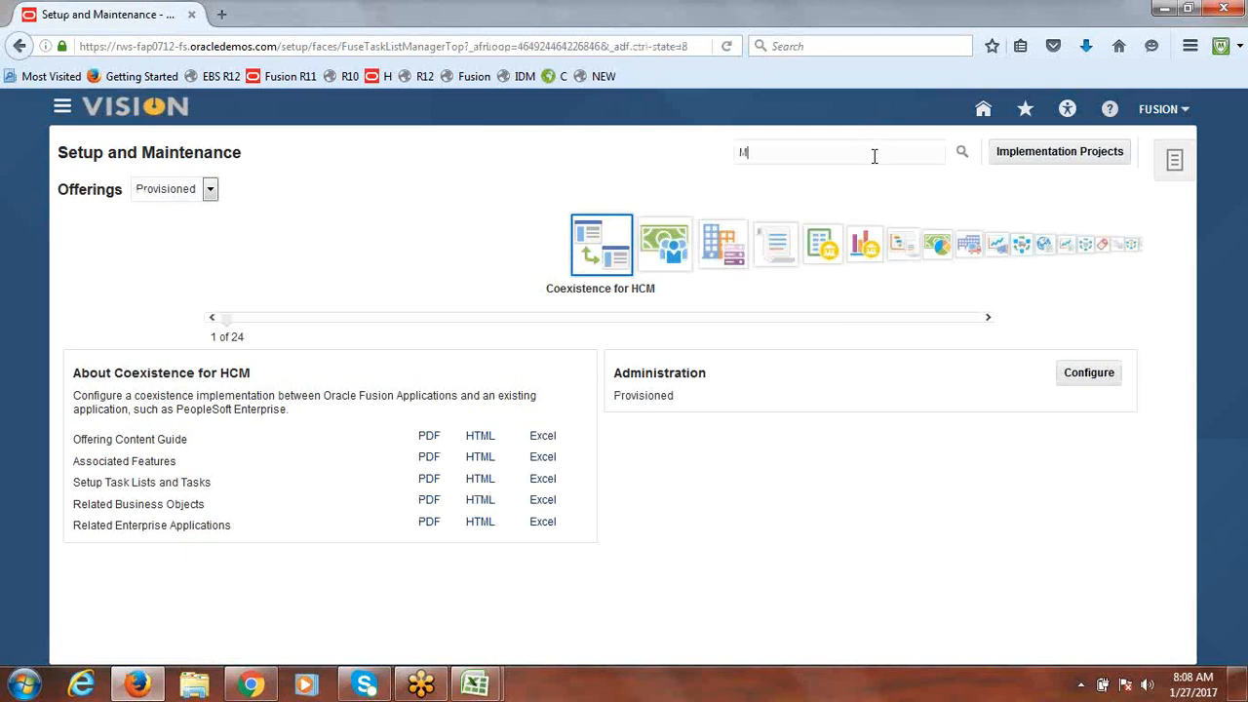
type("nage Primary Ledger")
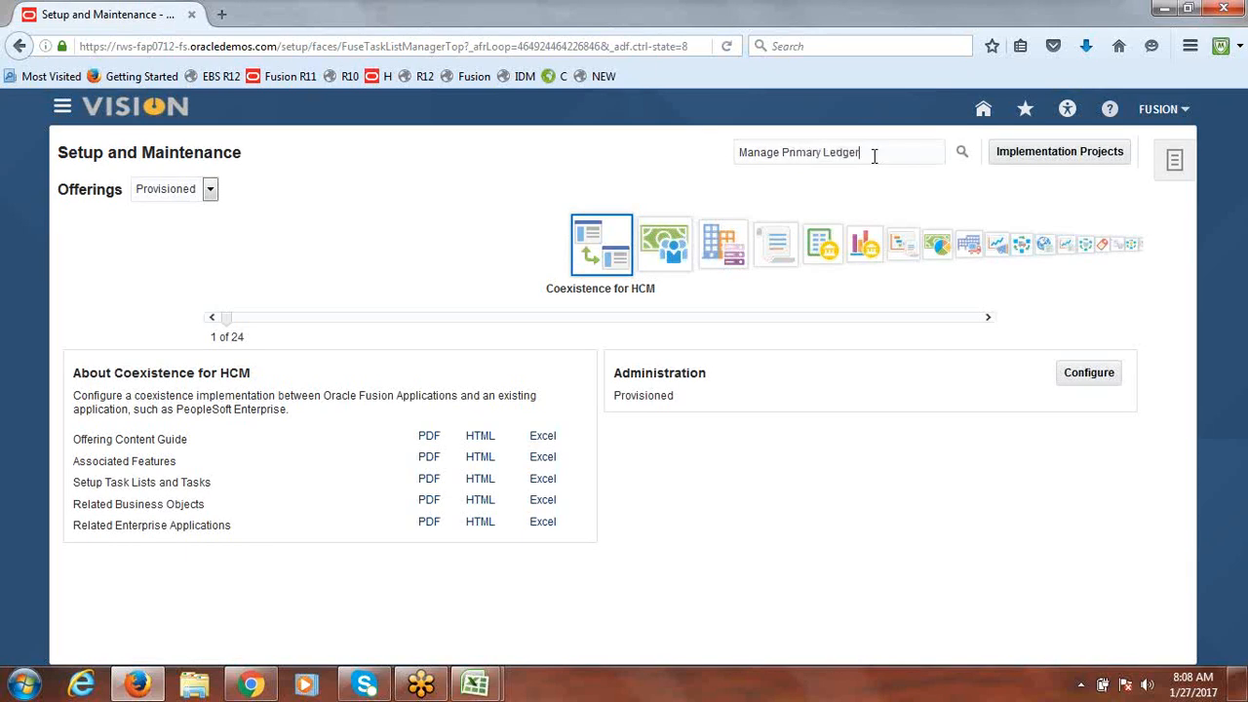
key("Return")
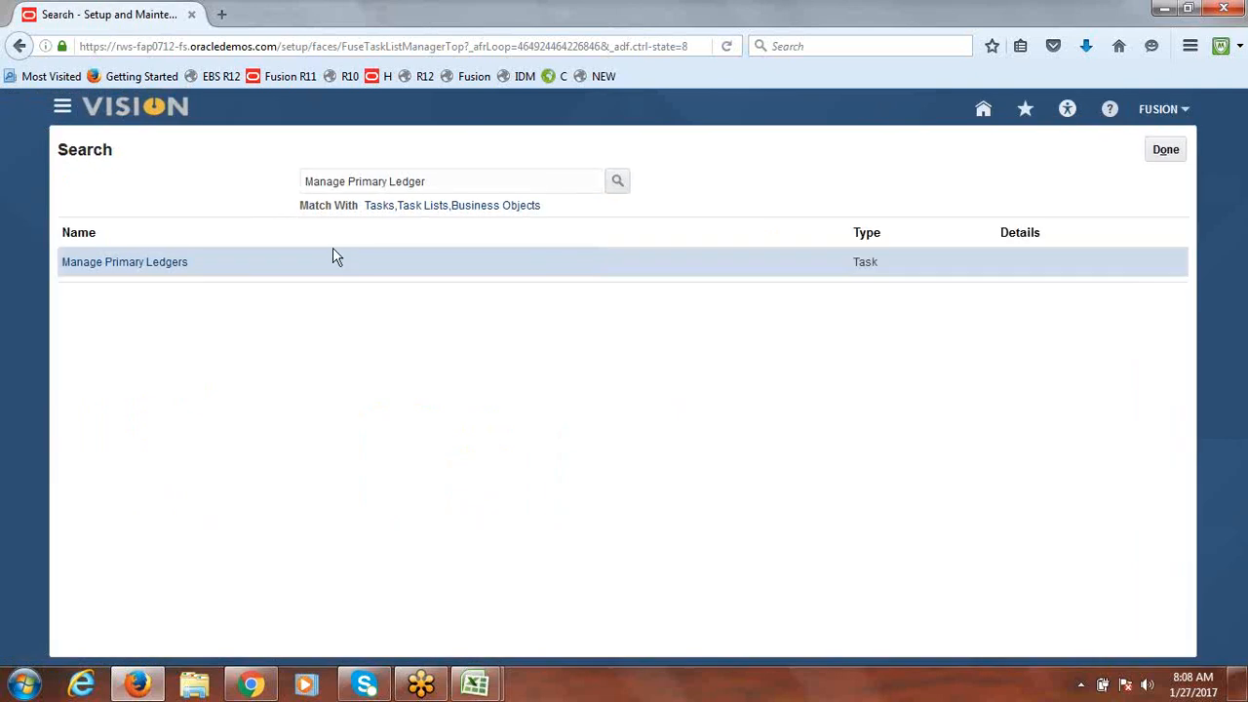
left_click(167, 265)
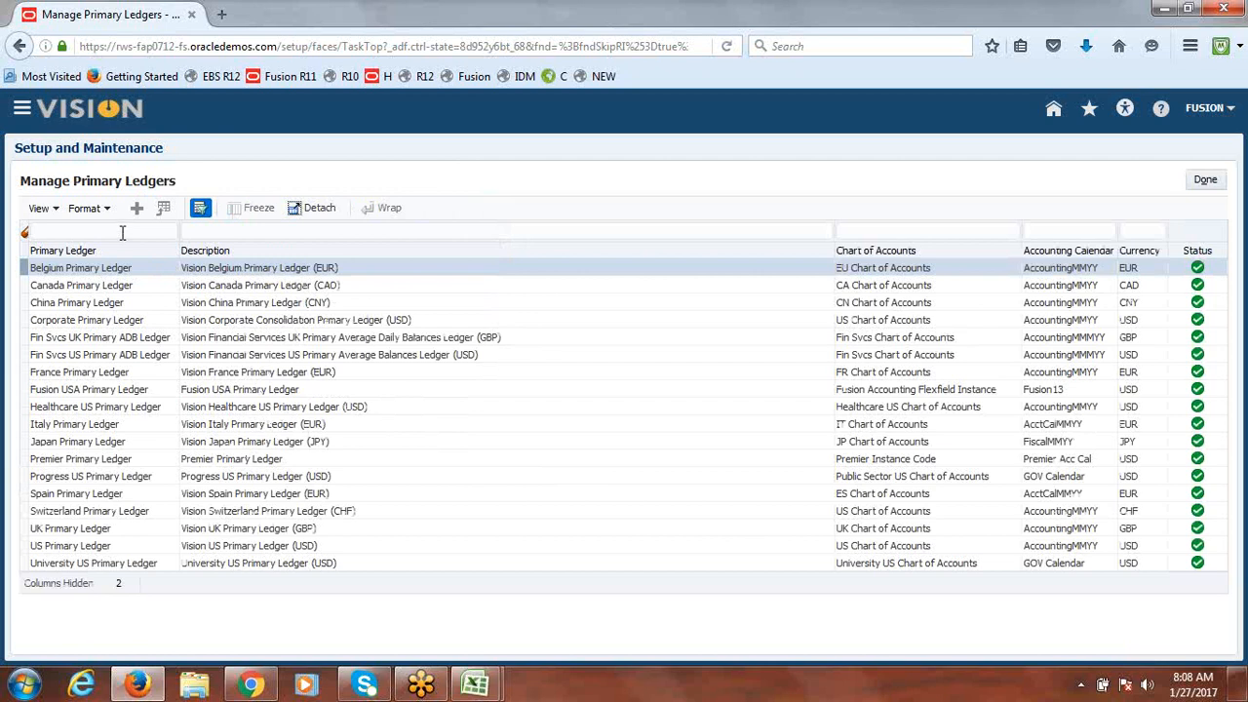
Step: Show the hidden Ledger ID column in the primary ledgers table
left_click(57, 209)
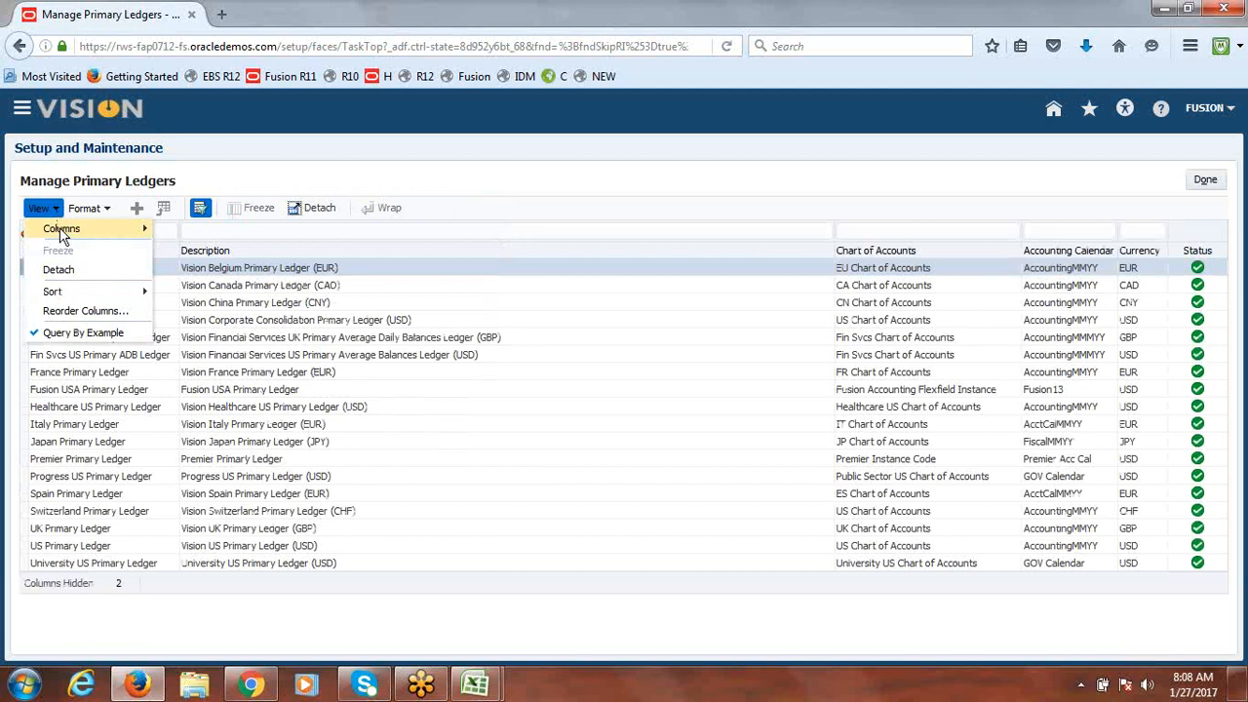
mouse_move(60, 228)
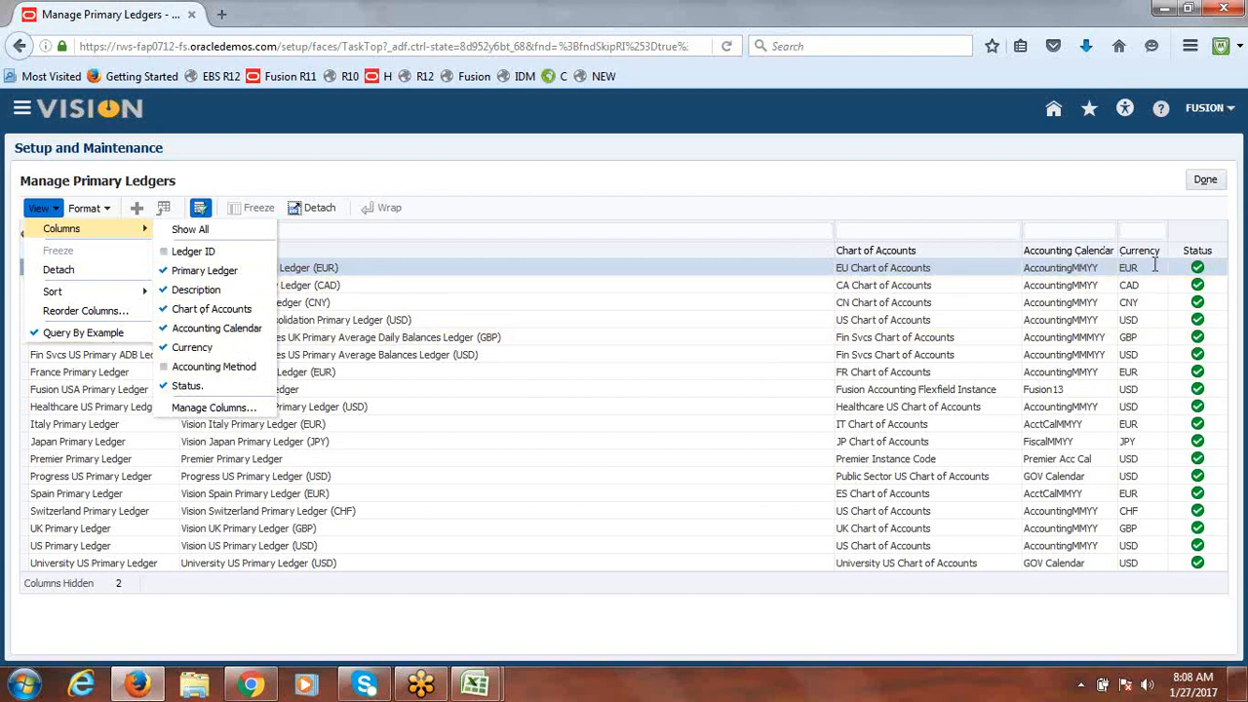
left_click(200, 252)
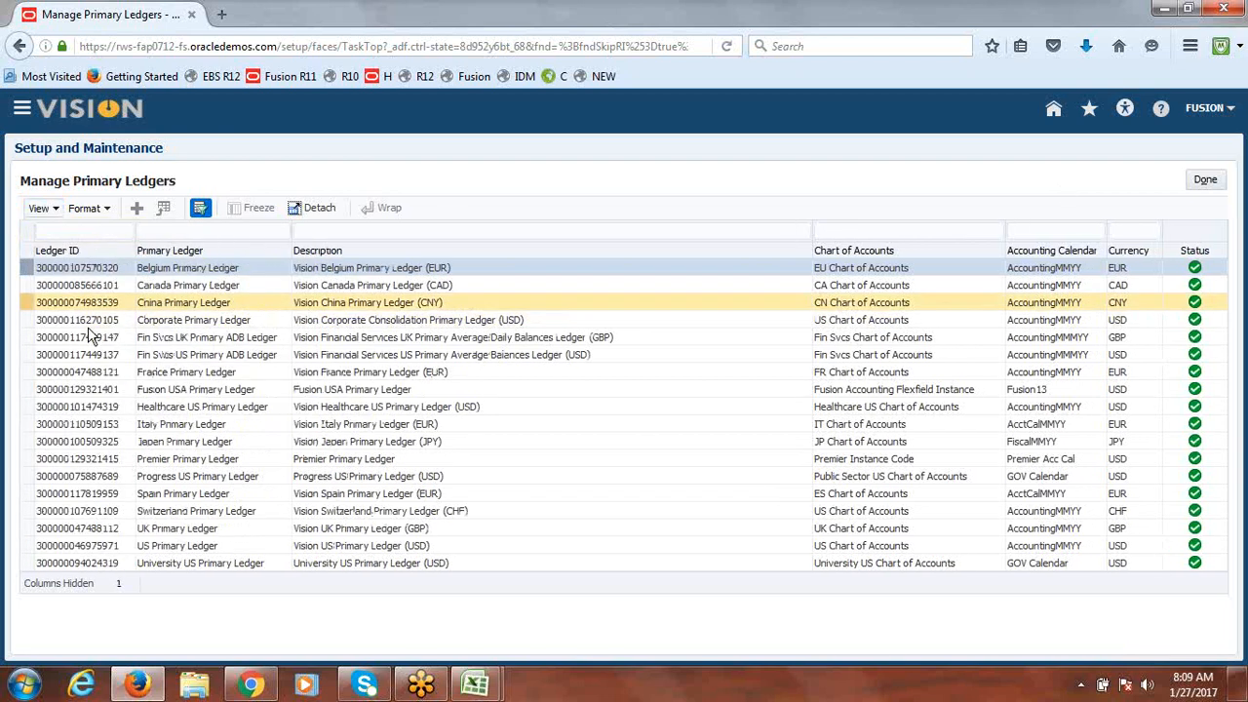
Step: Filter the primary ledgers by the name Fusion, leaving Fusion USA Primary Ledger
left_click(94, 231)
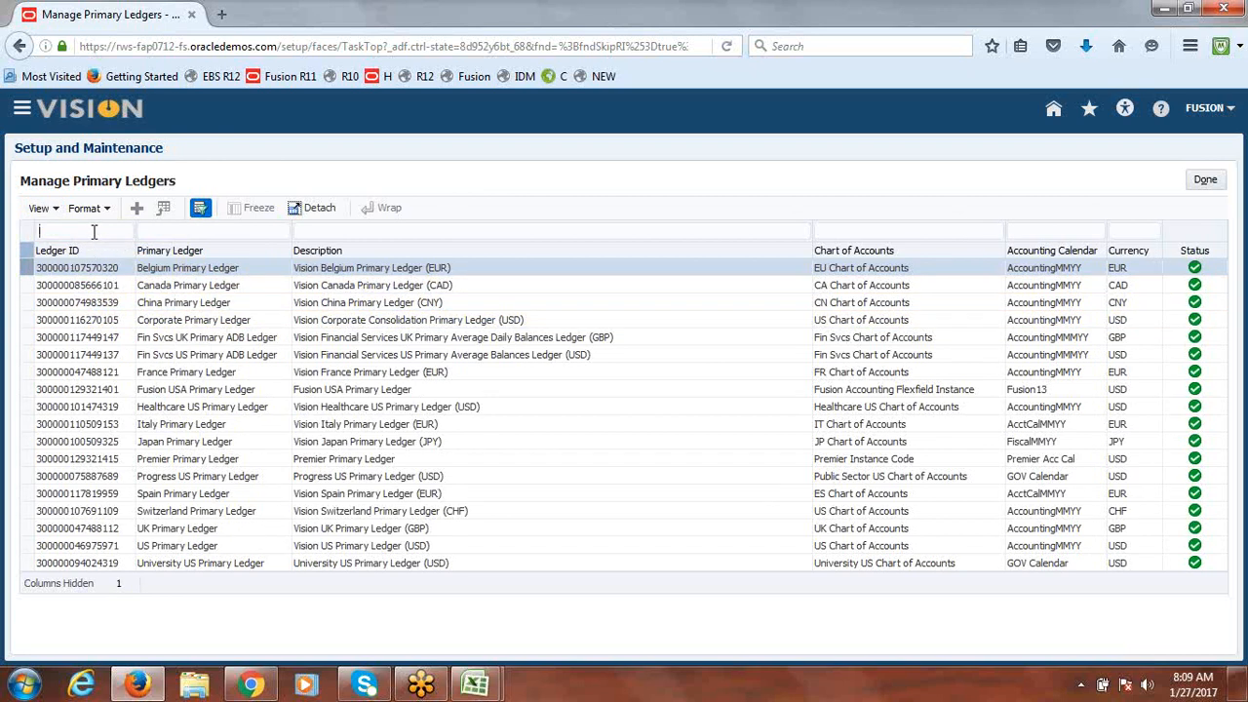
type("Fusion")
key("Return")
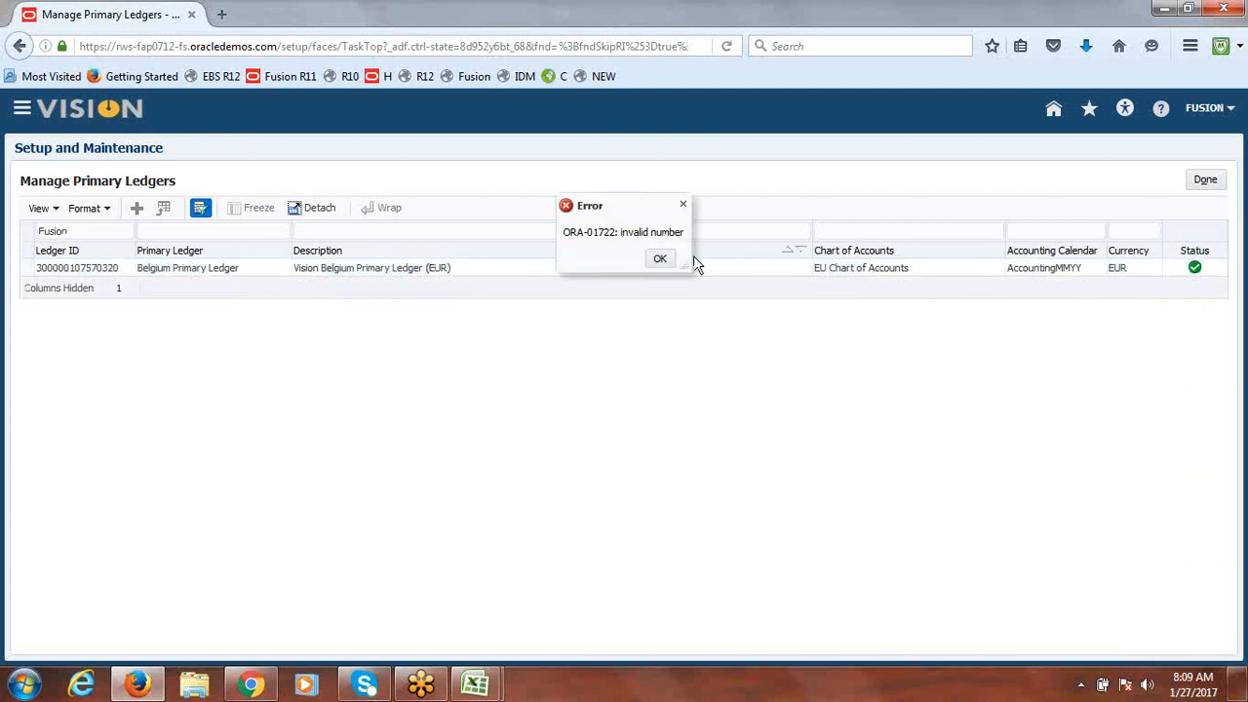
left_click(659, 258)
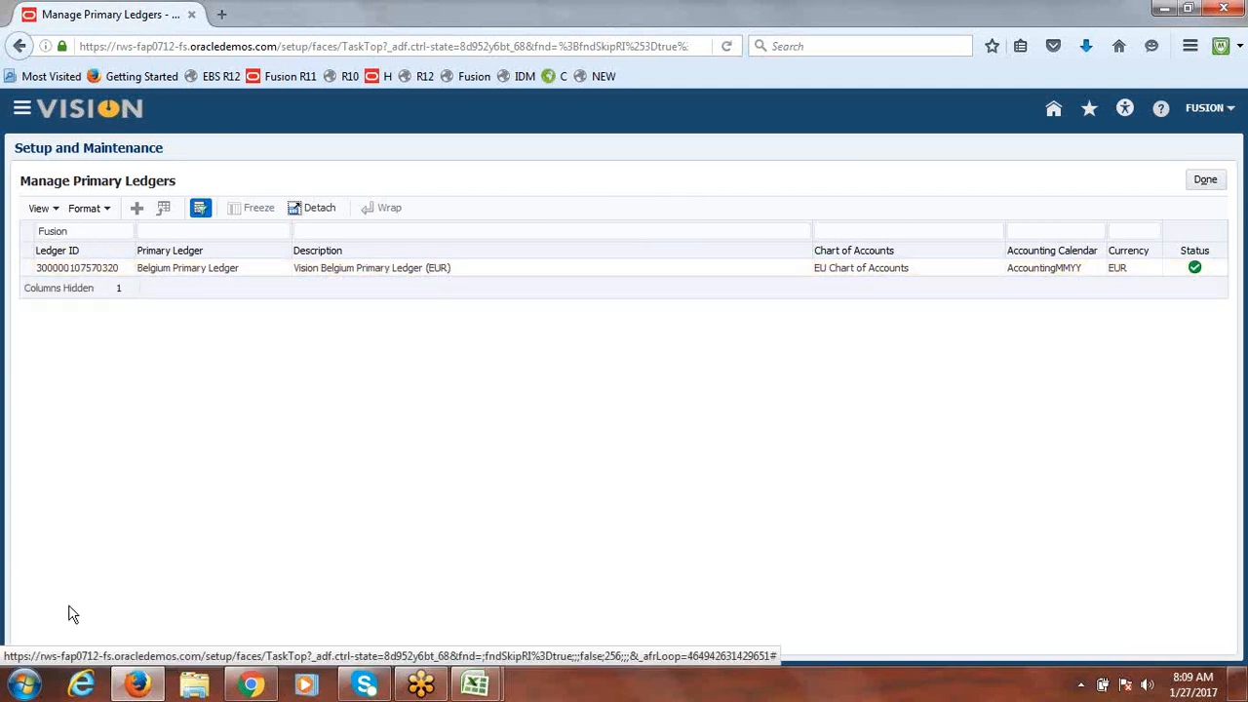
left_click(80, 226)
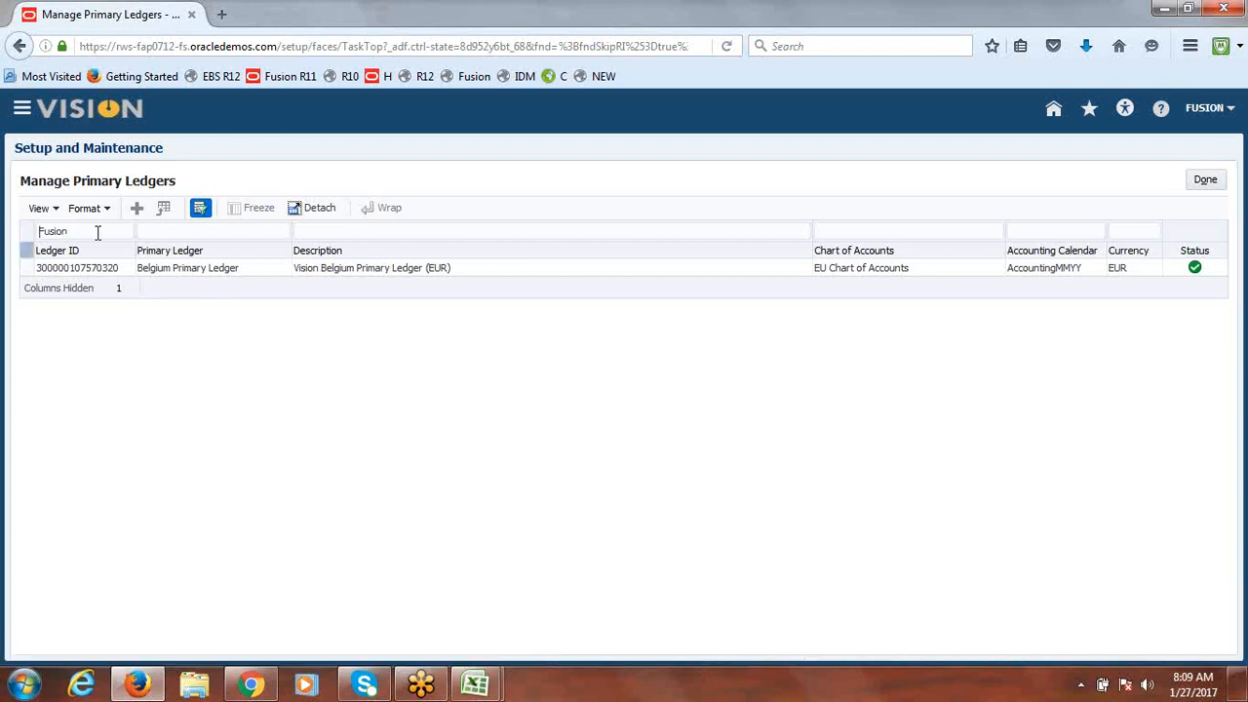
double_click(98, 234)
type("fusion")
key("Return")
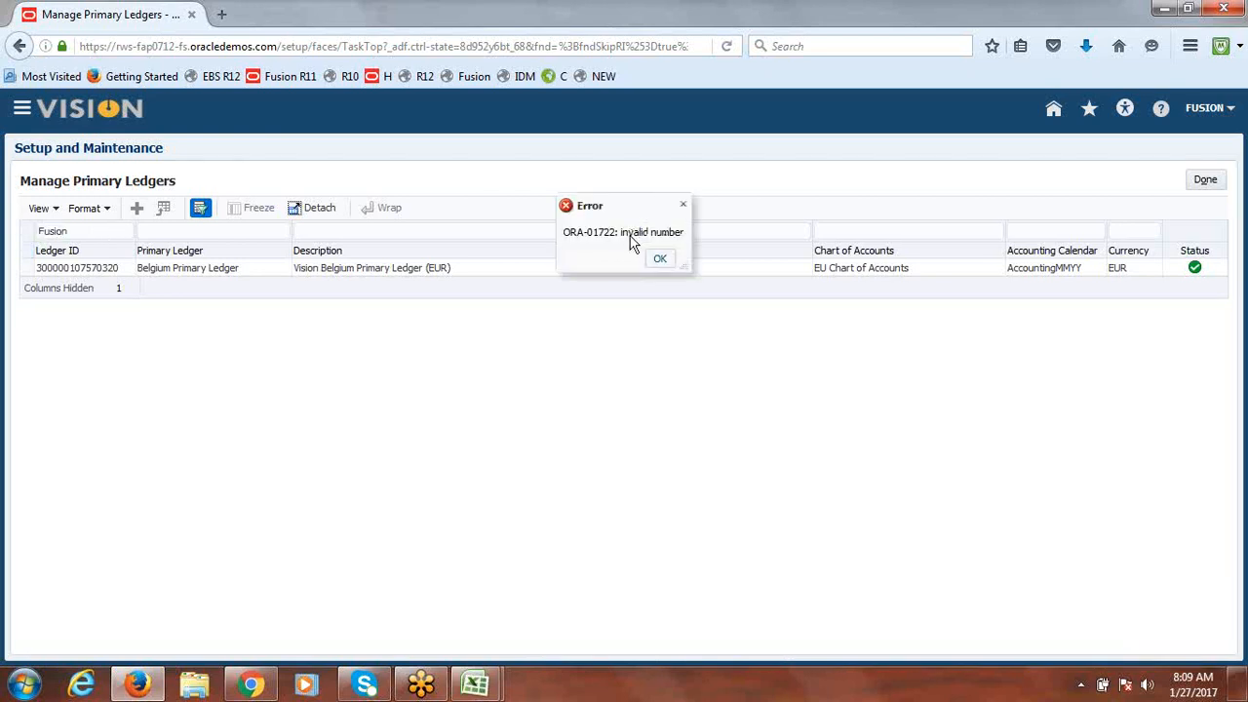
key("Return")
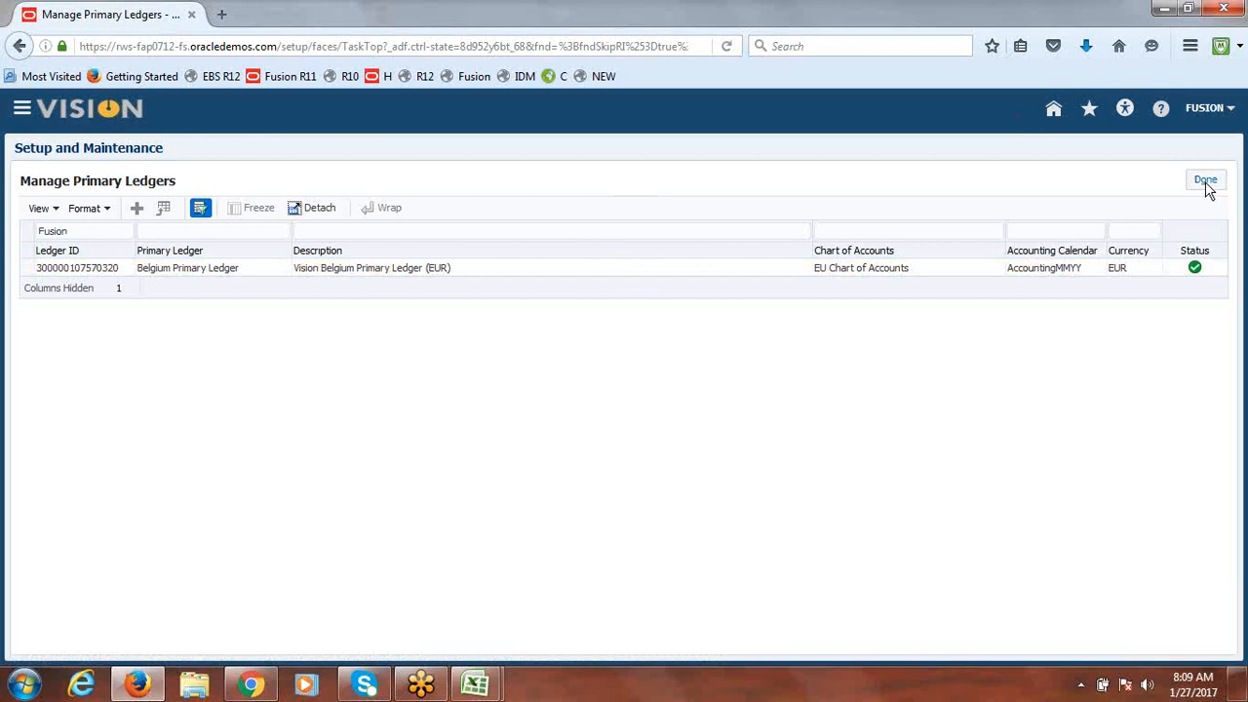
left_click(1208, 181)
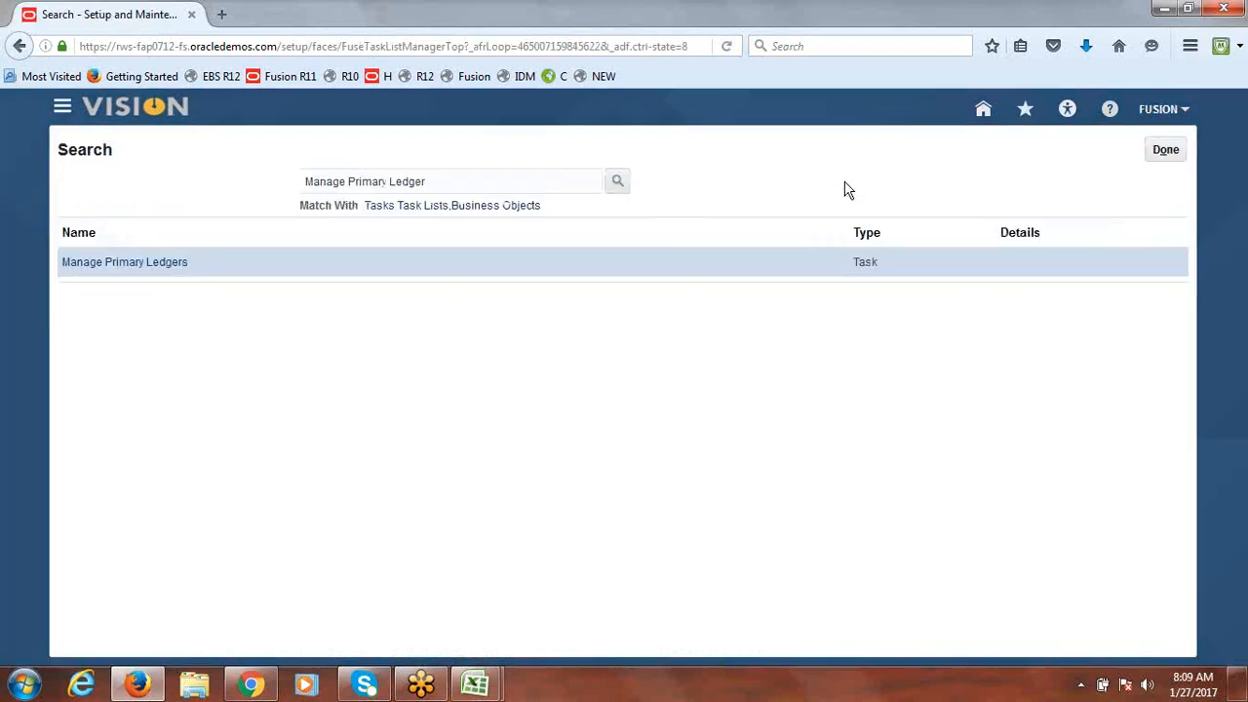
left_click(163, 271)
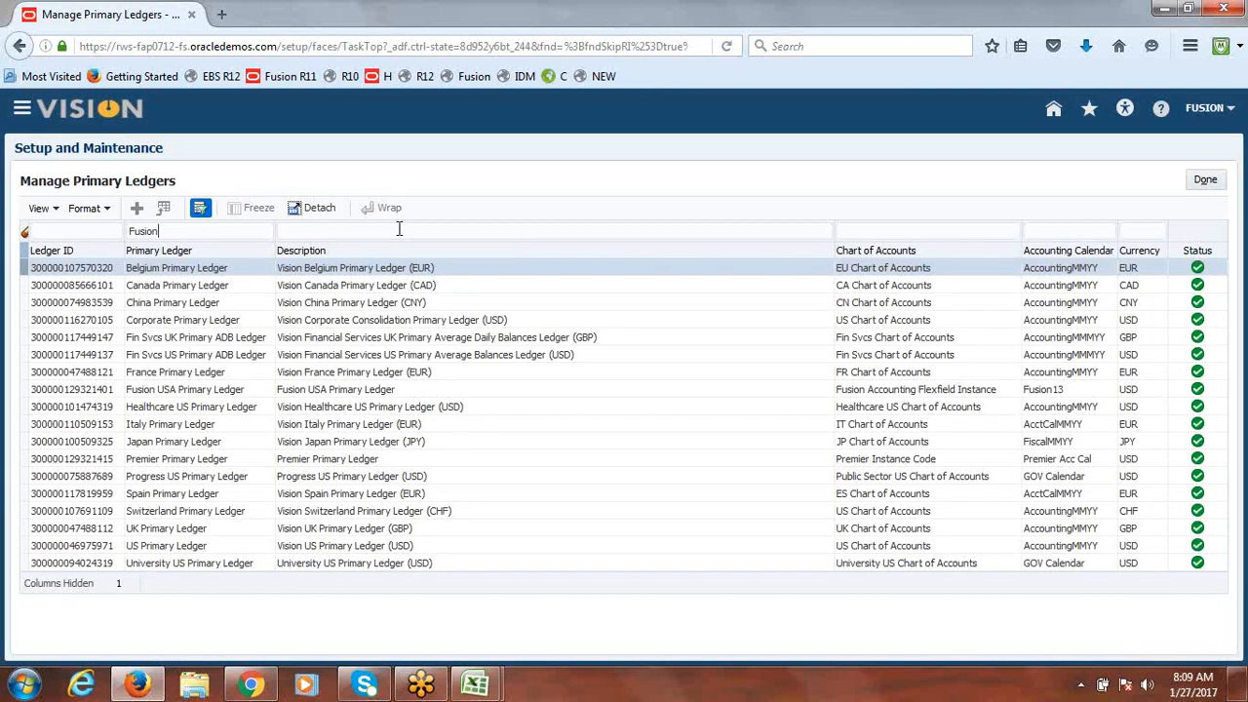
key("Return")
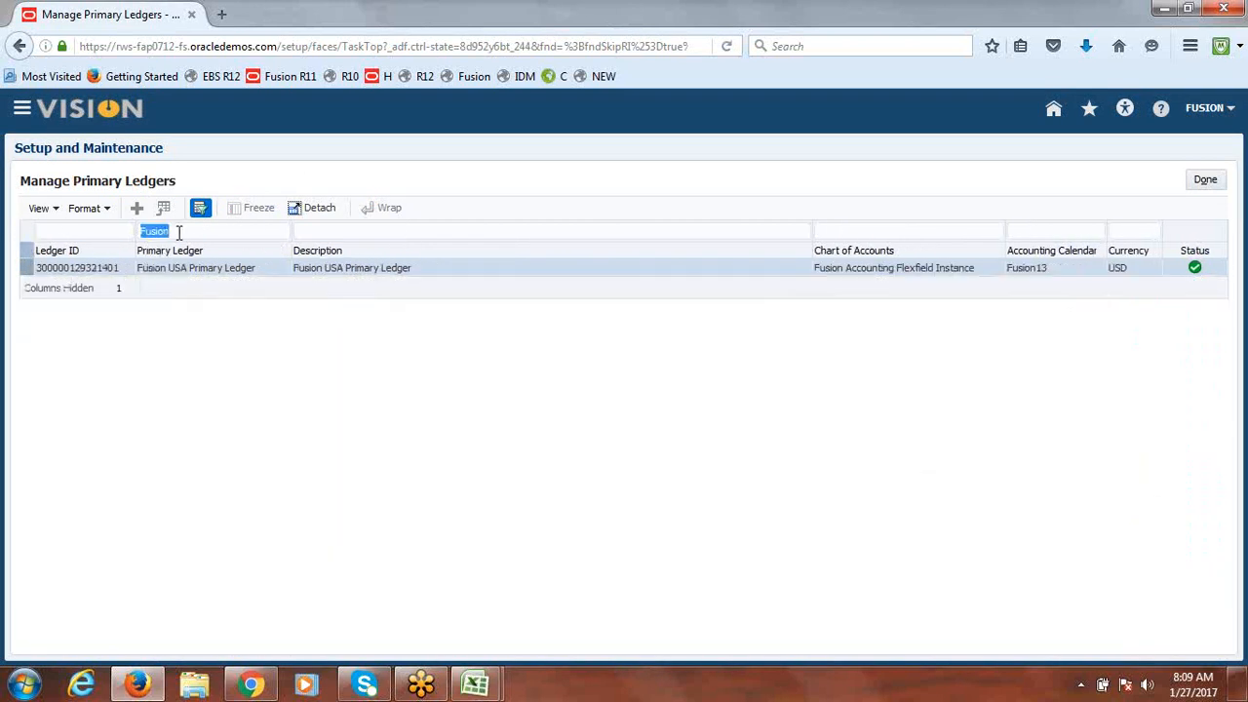
Step: Start a blank Notepad and place it below the filtered ledger row
left_click(23, 683)
left_click(87, 253)
left_click_drag(371, 148, 387, 328)
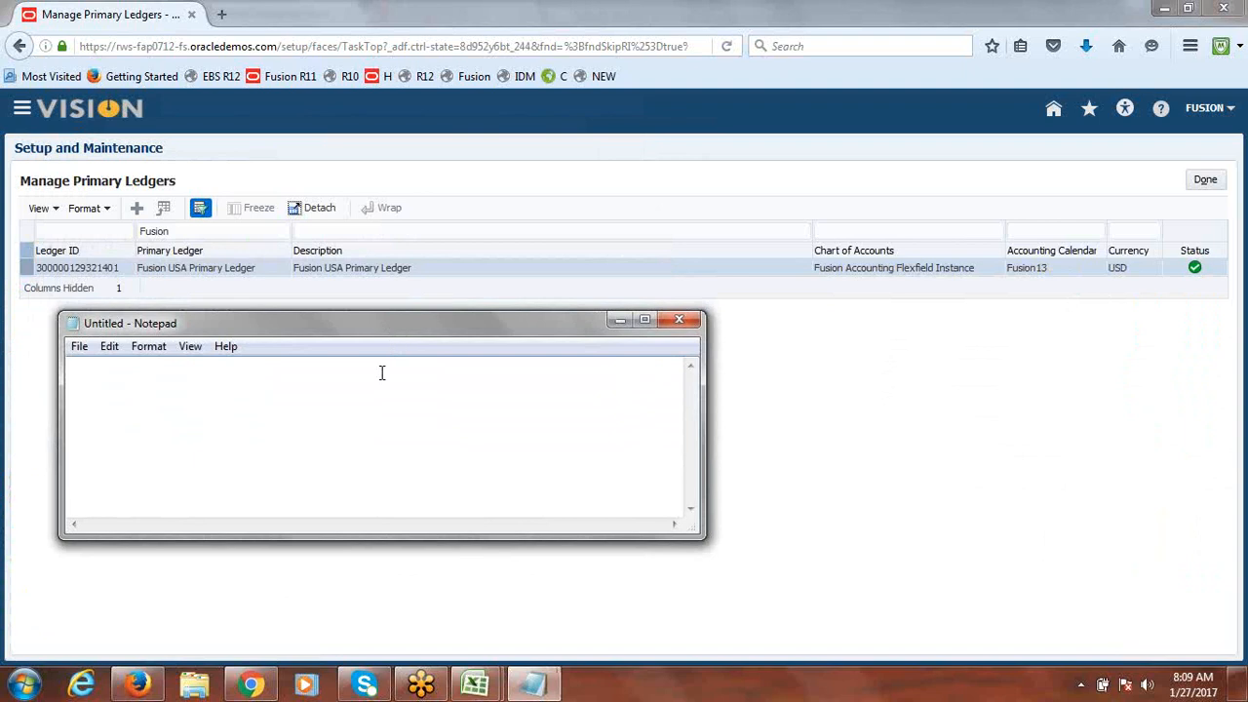
type("300000")
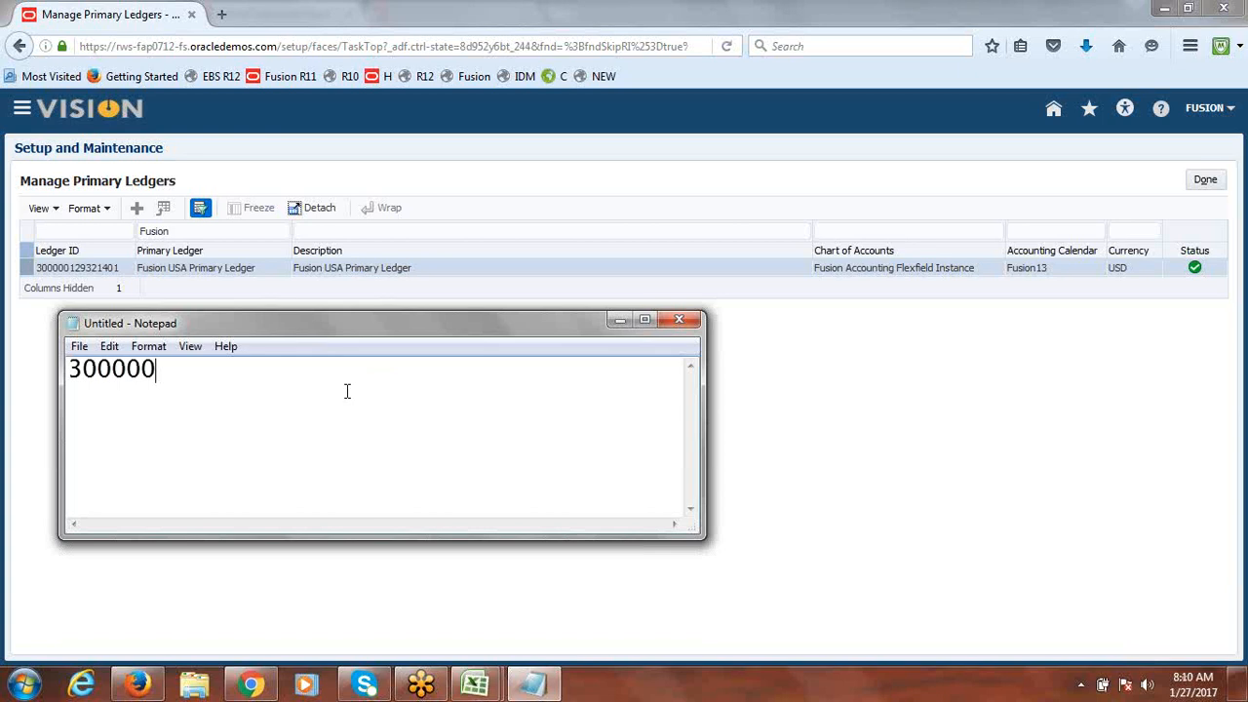
type("129321")
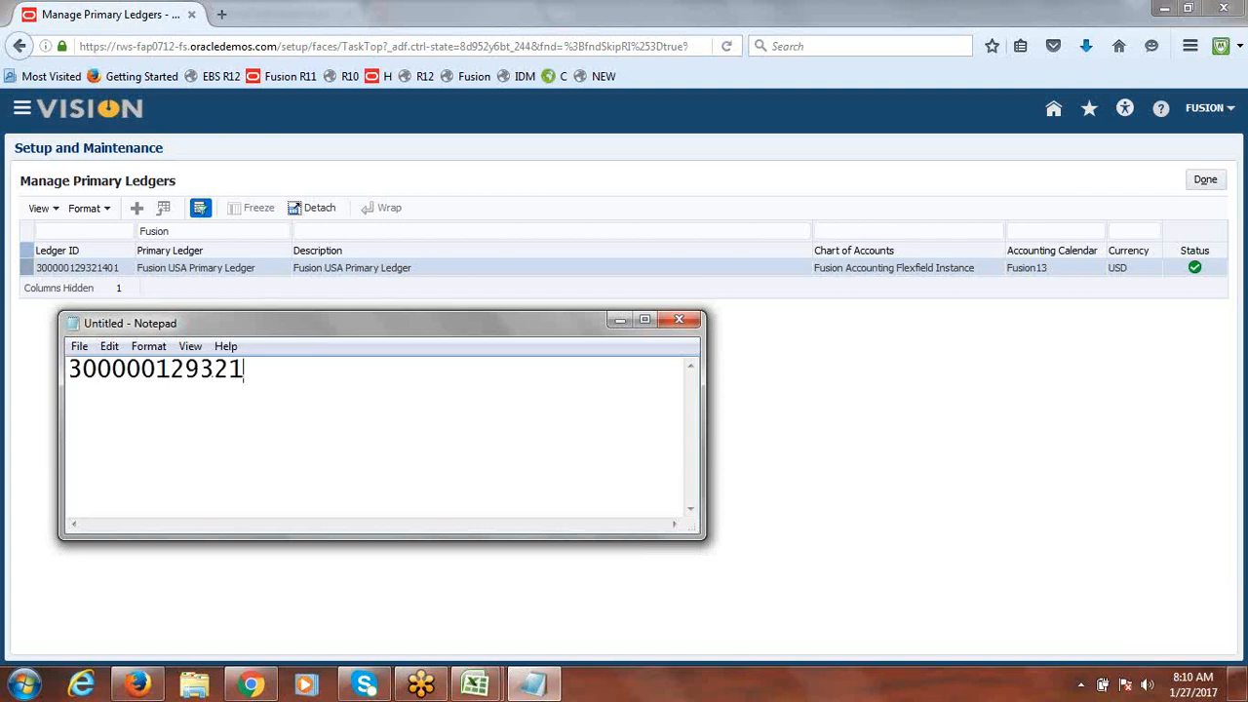
type("401")
left_click(1206, 181)
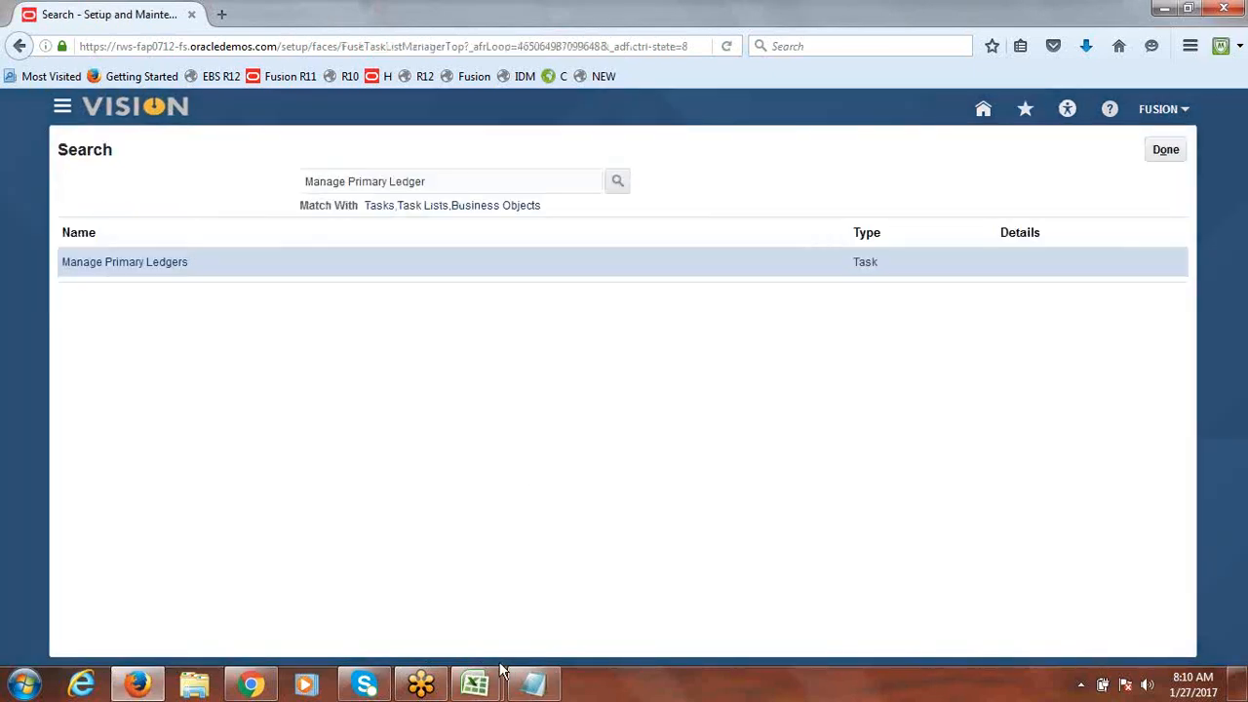
left_click(533, 684)
left_click_drag(276, 378, 71, 372)
key("ctrl+c")
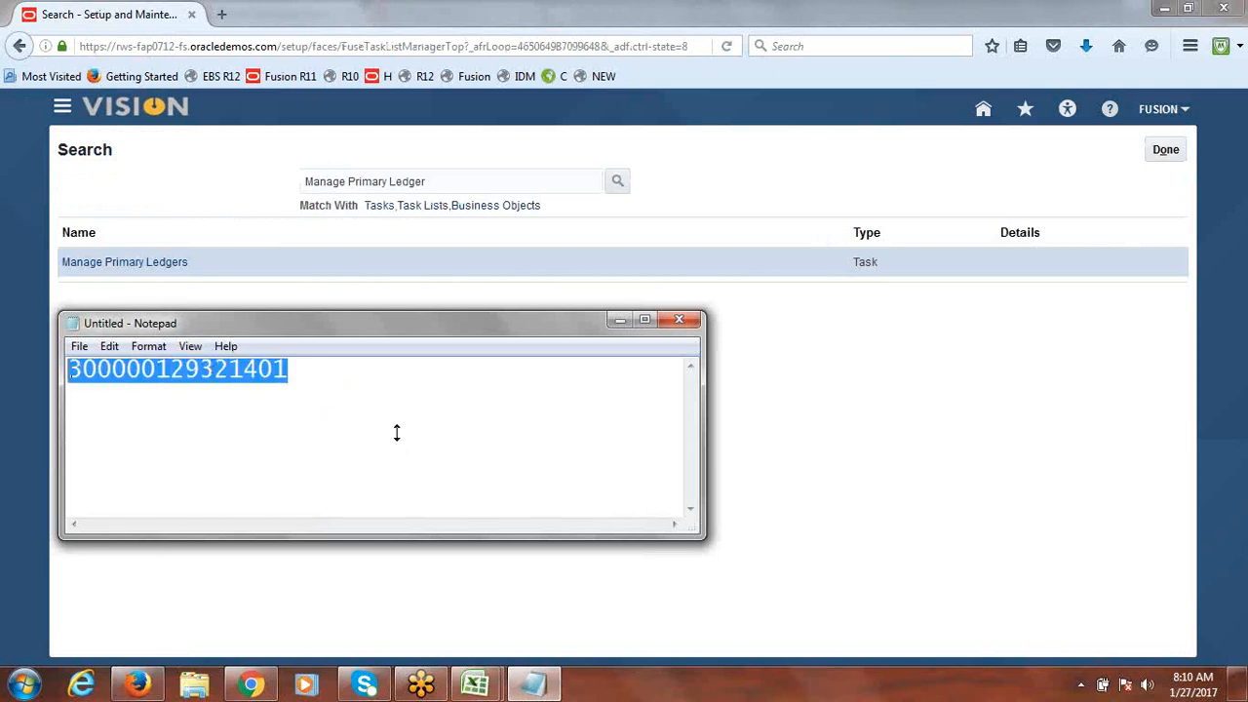
left_click(475, 685)
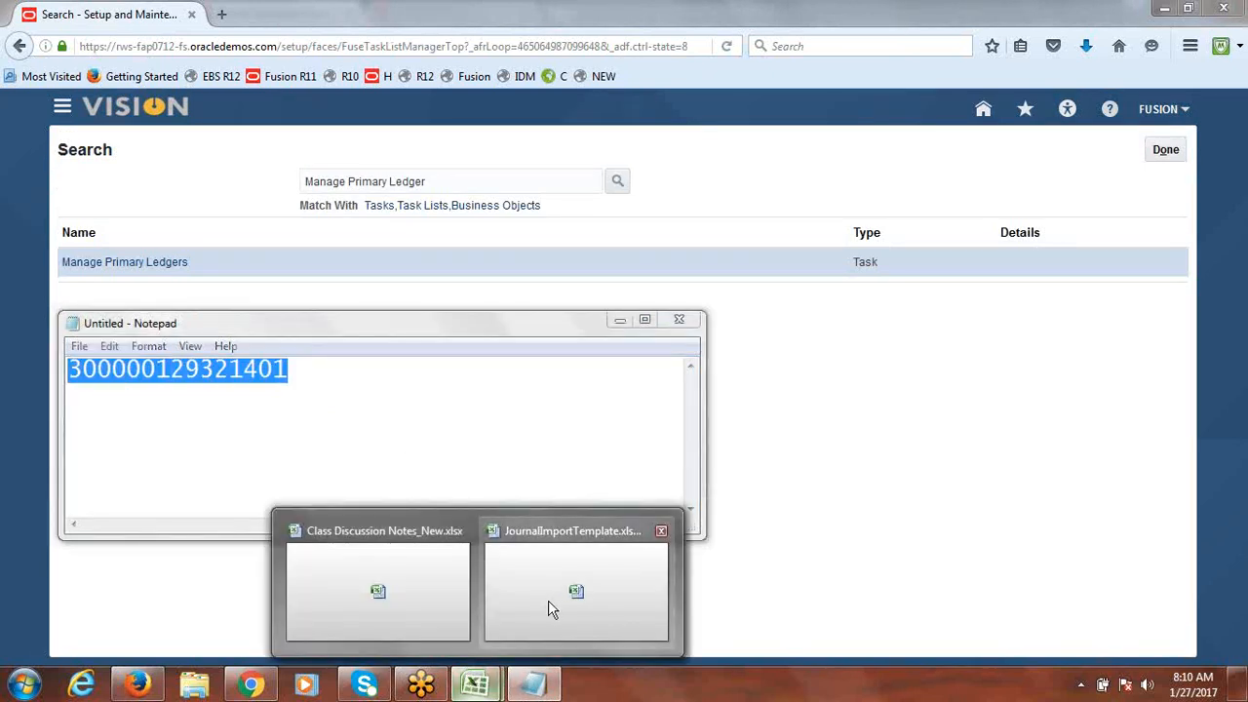
left_click(548, 610)
left_click(602, 388)
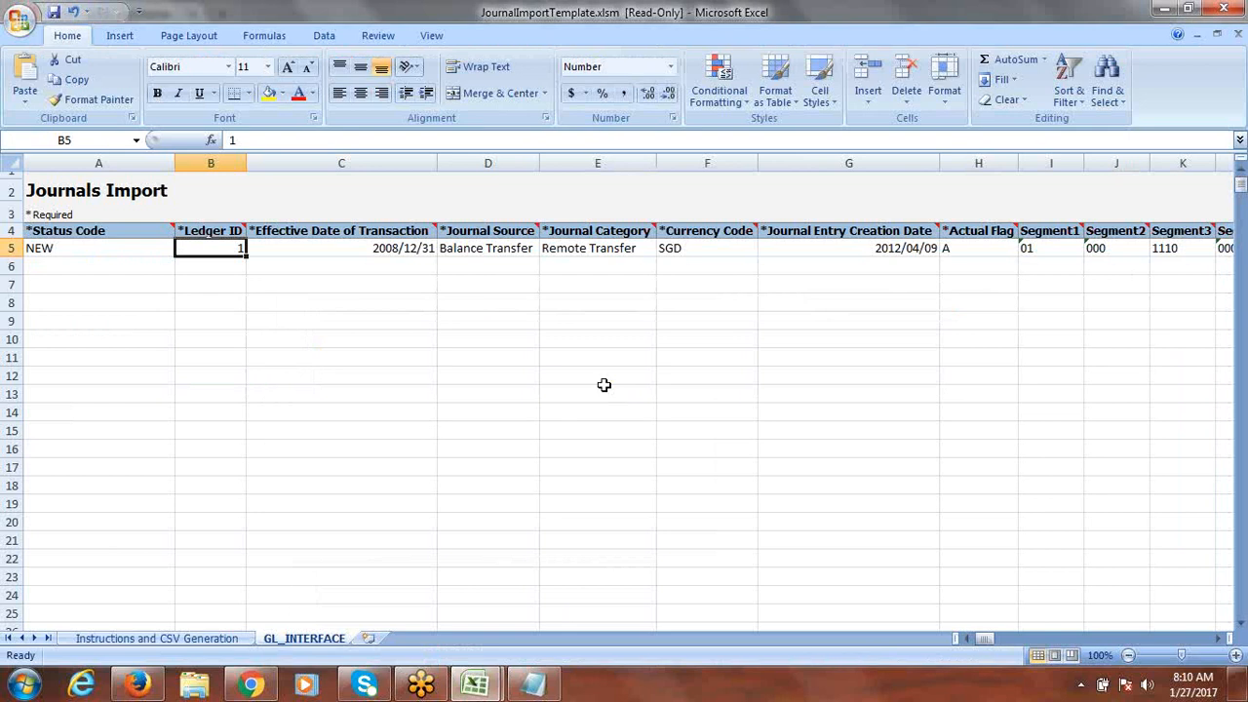
key("ctrl+v")
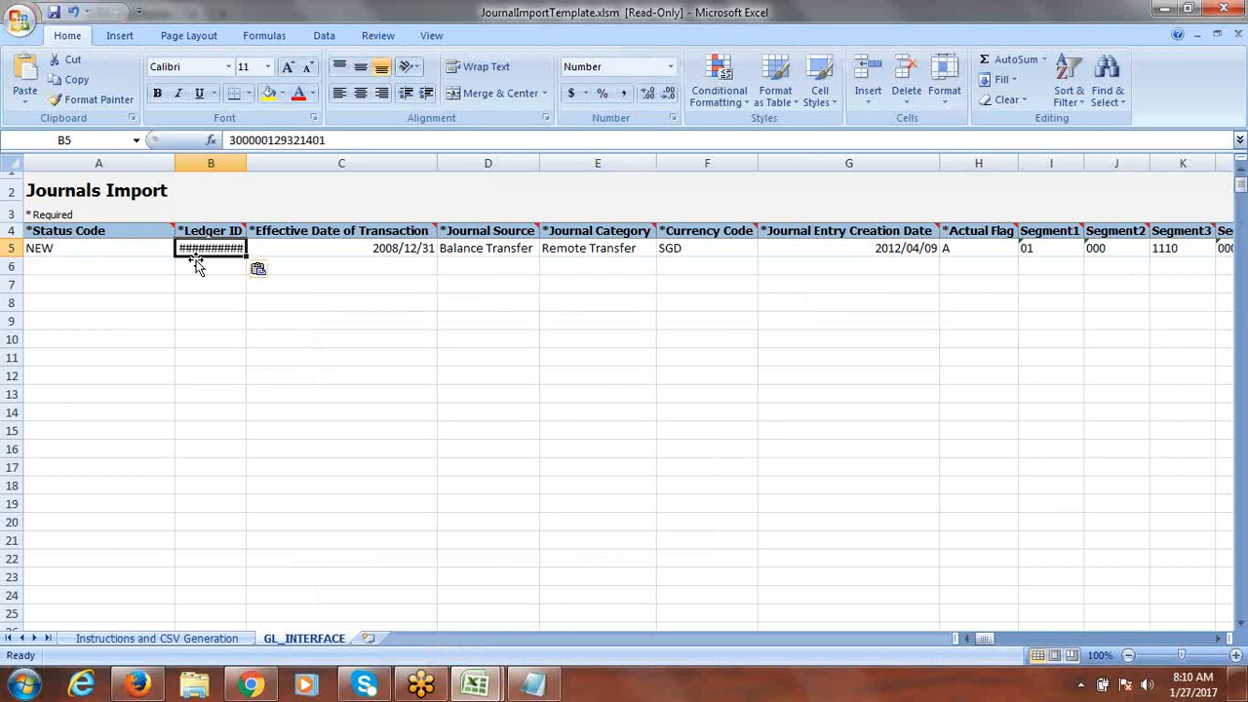
left_click_drag(246, 163, 346, 180)
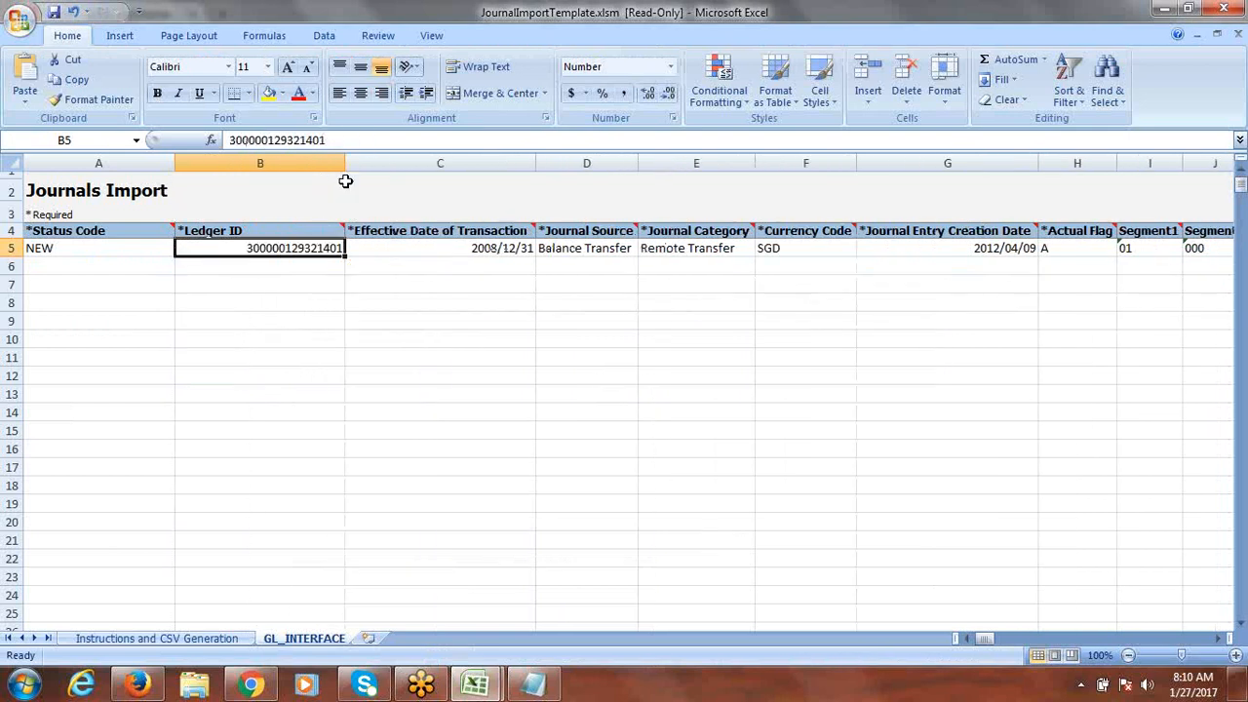
Step: Change the effective date in C5 to 1/27/2017
left_click(479, 249)
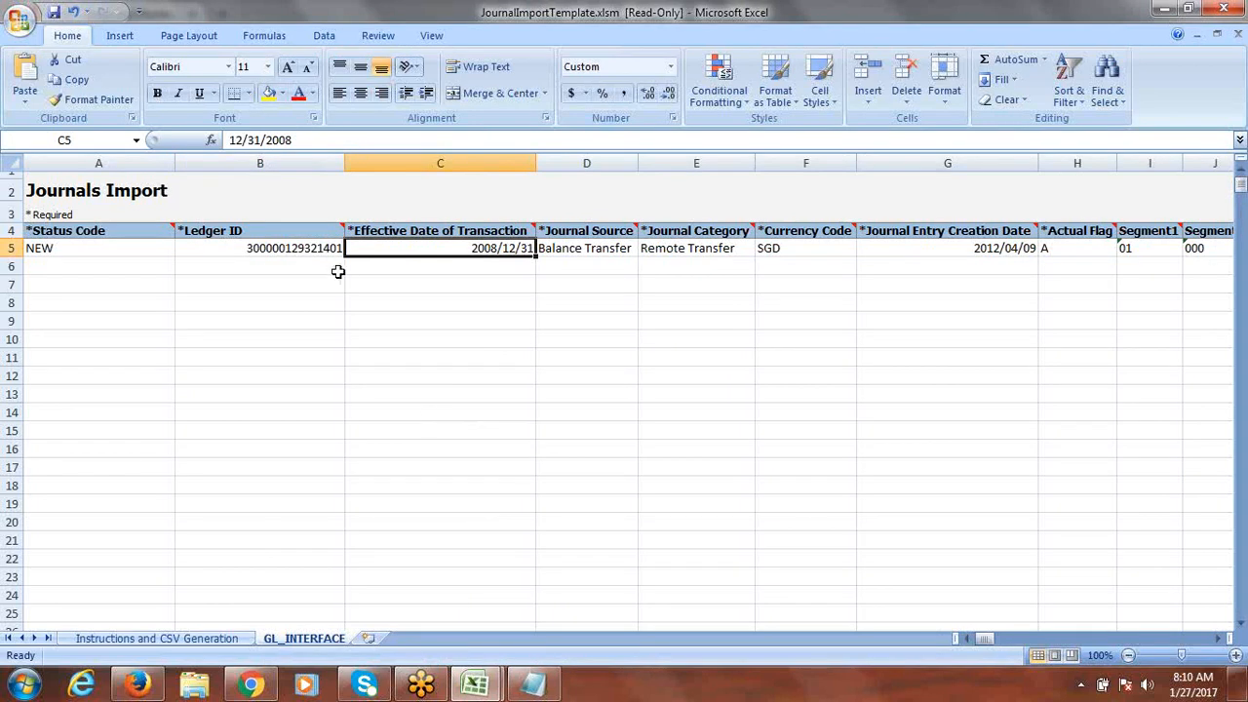
left_click(308, 140)
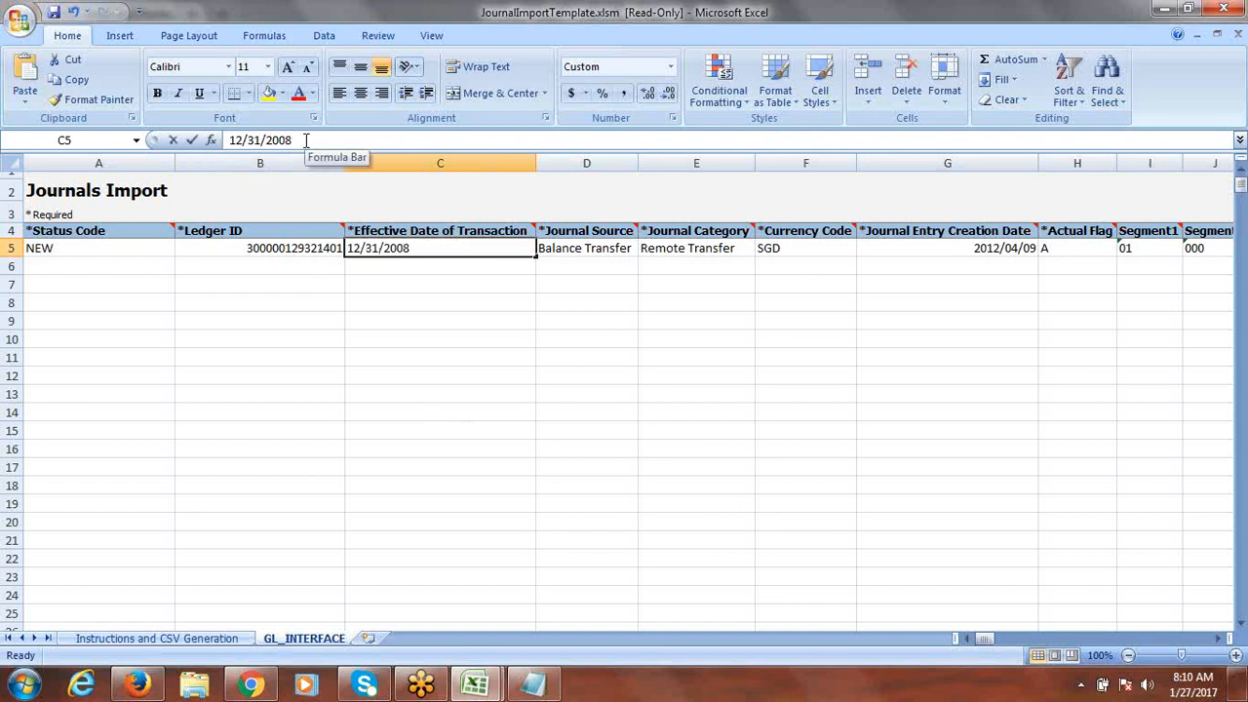
key("BackSpace")
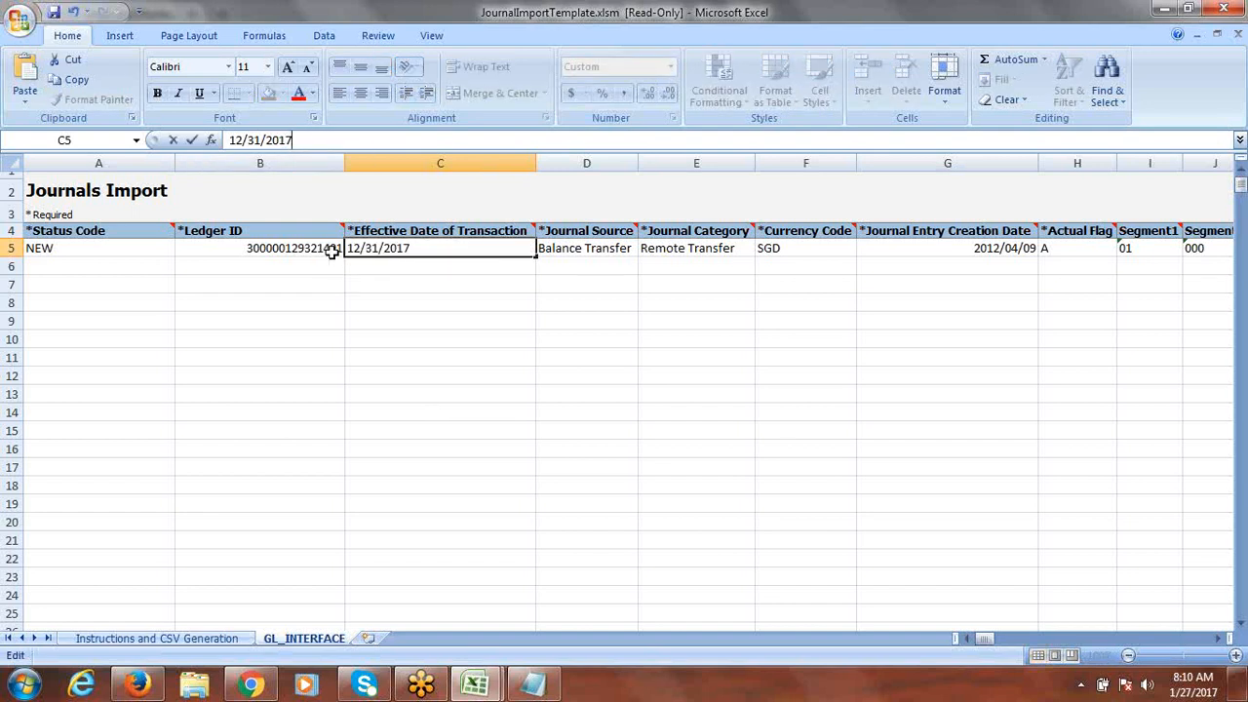
left_click(243, 140)
key("BackSpace")
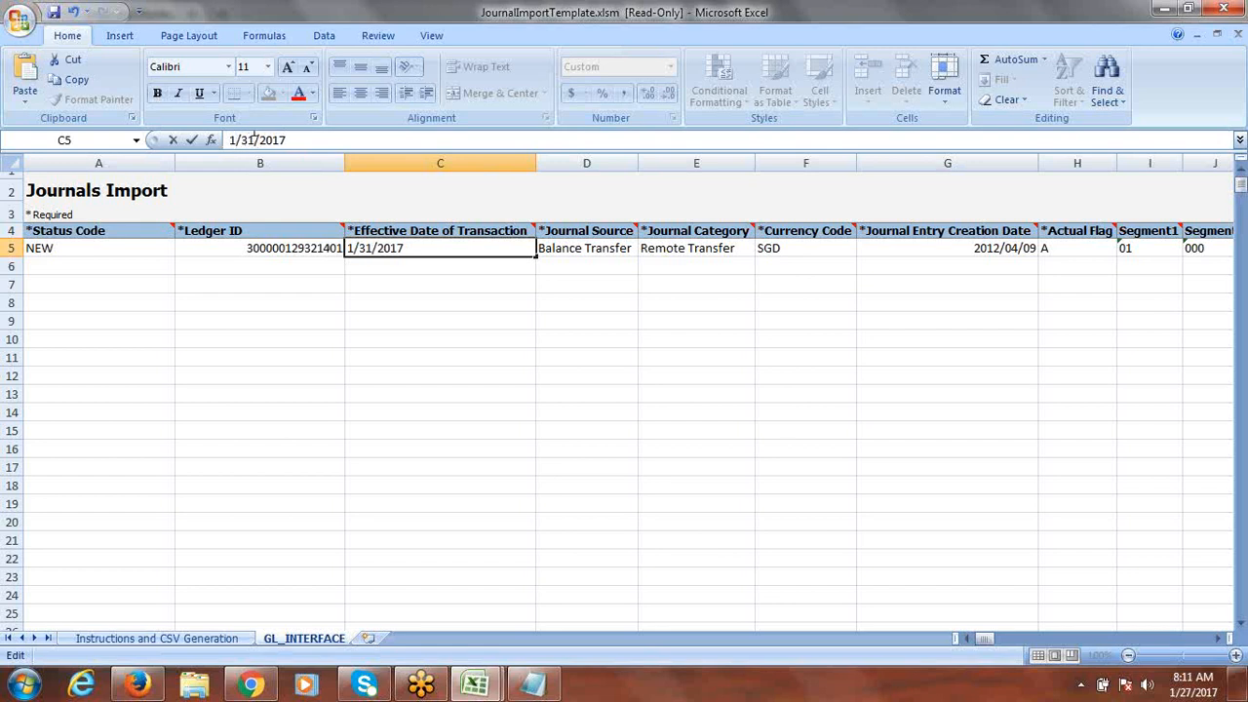
left_click(255, 139)
key("BackSpace")
key("BackSpace")
type("27")
key("Tab")
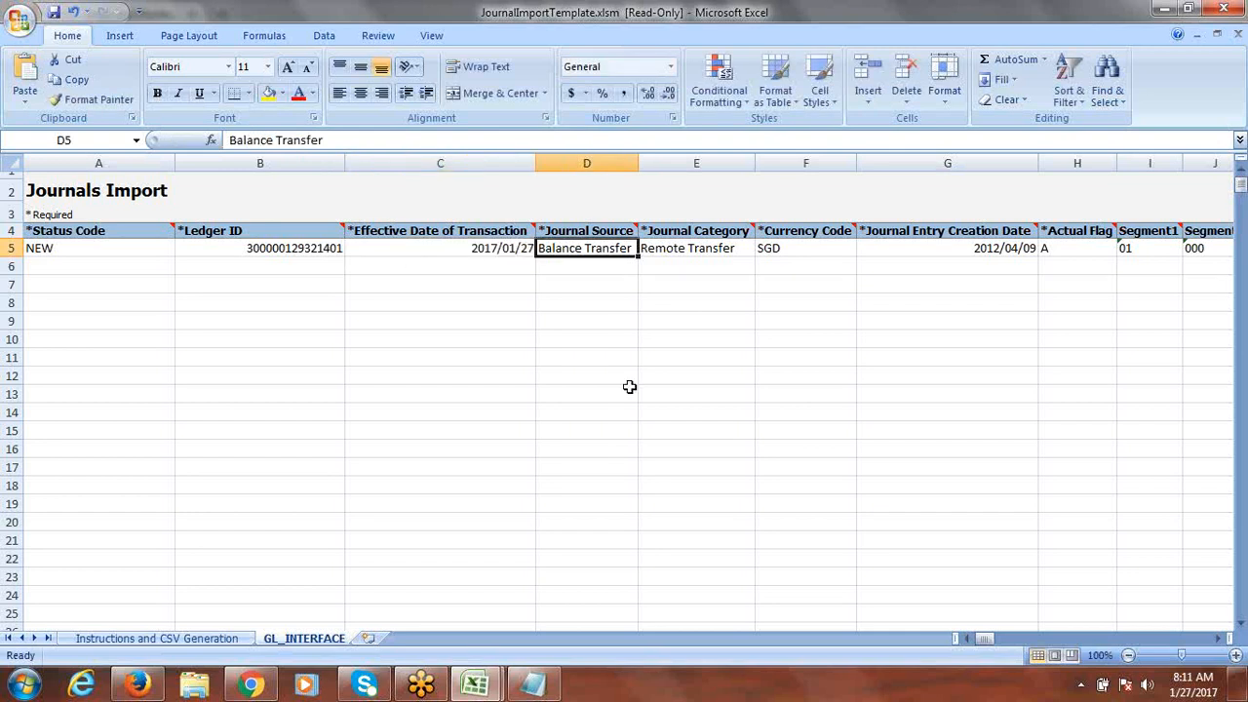
Step: Enter Spreadsheet as the journal source in D5
type("Sp")
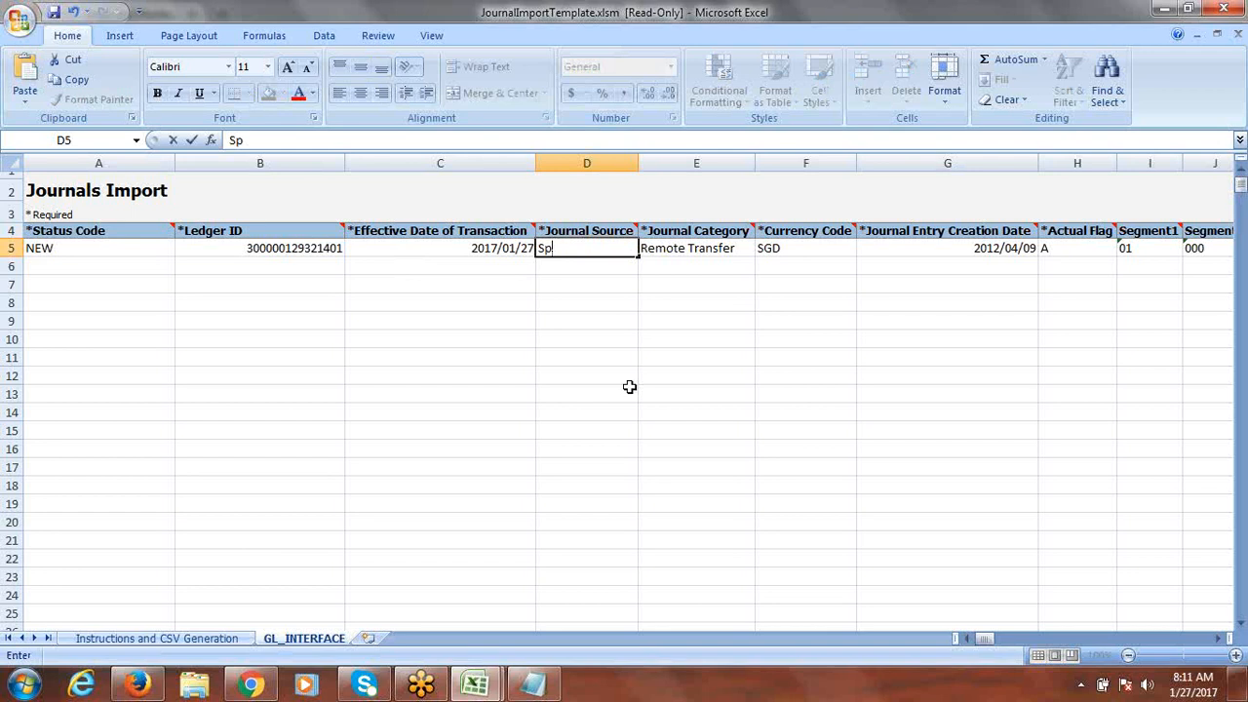
type("readsheet")
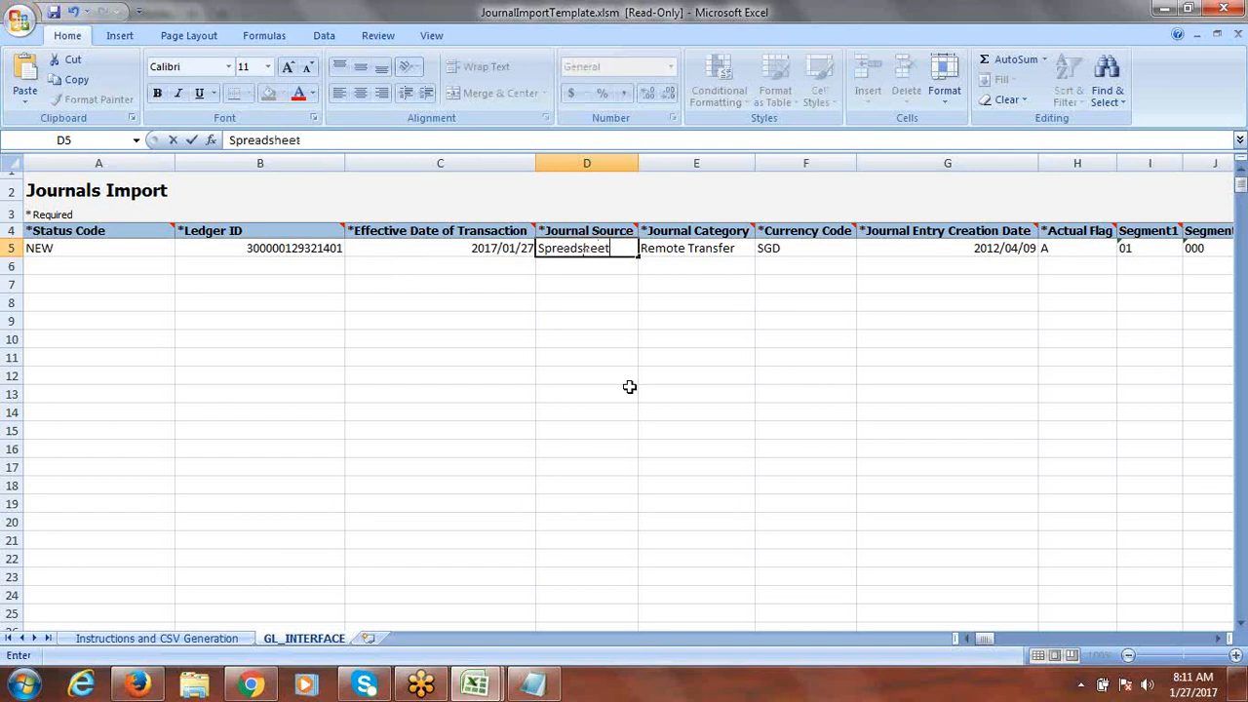
key("Tab")
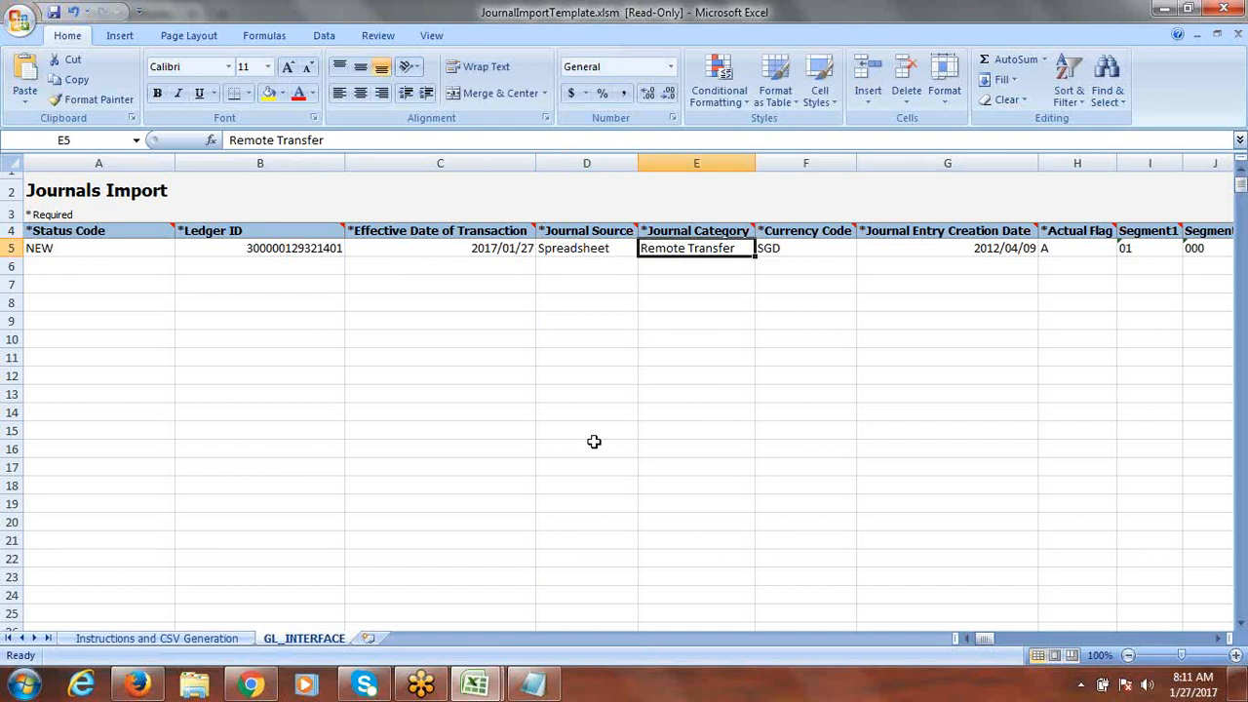
left_click(250, 686)
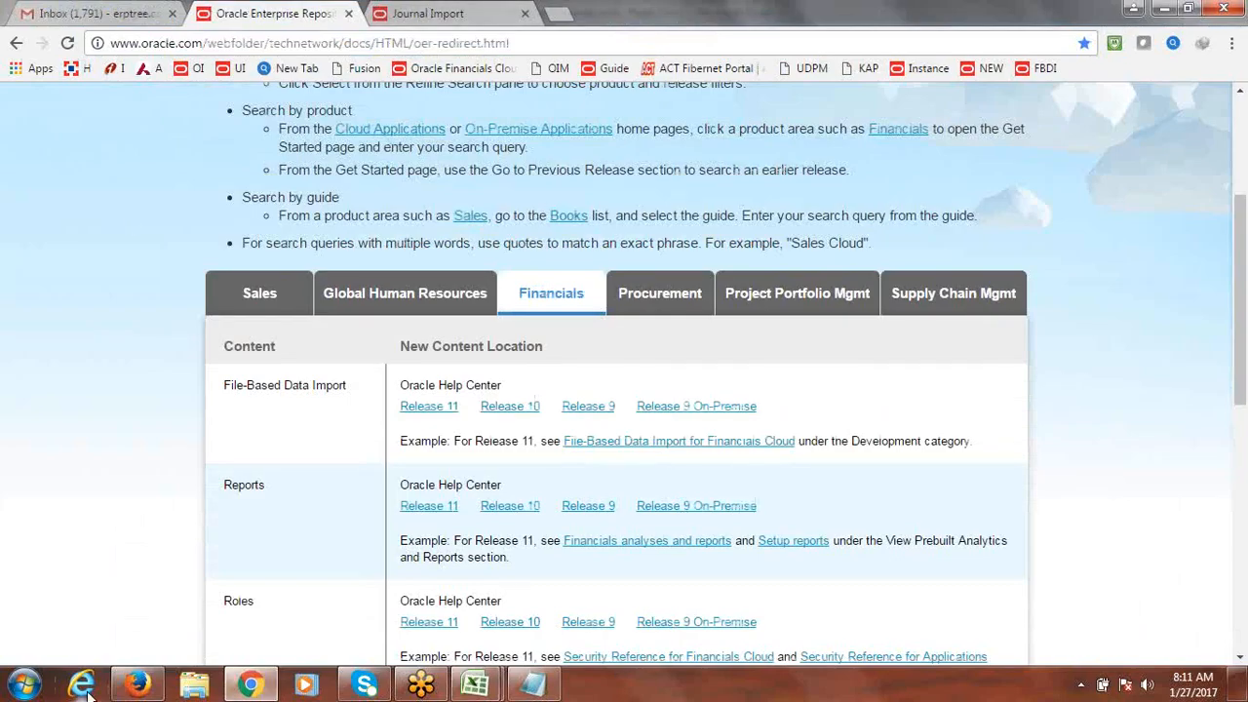
Step: Close the task search results and open the General Accounting Journals work area
left_click(138, 683)
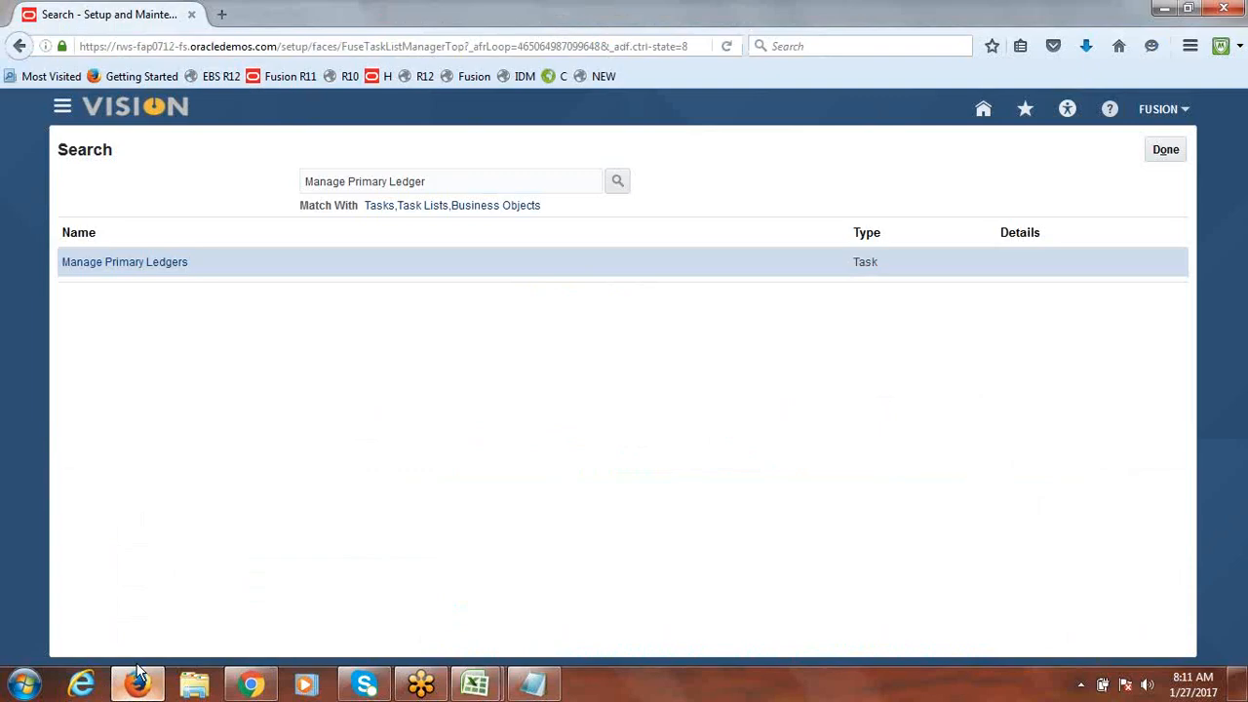
left_click(1158, 150)
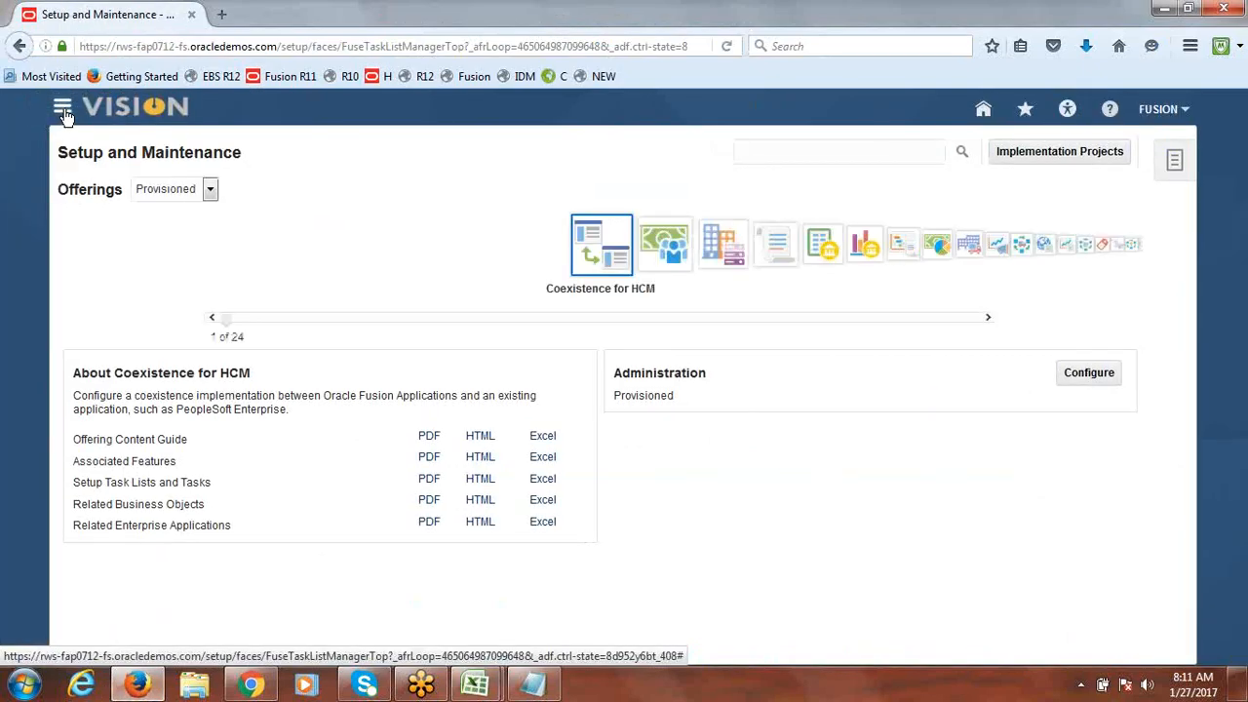
left_click(63, 109)
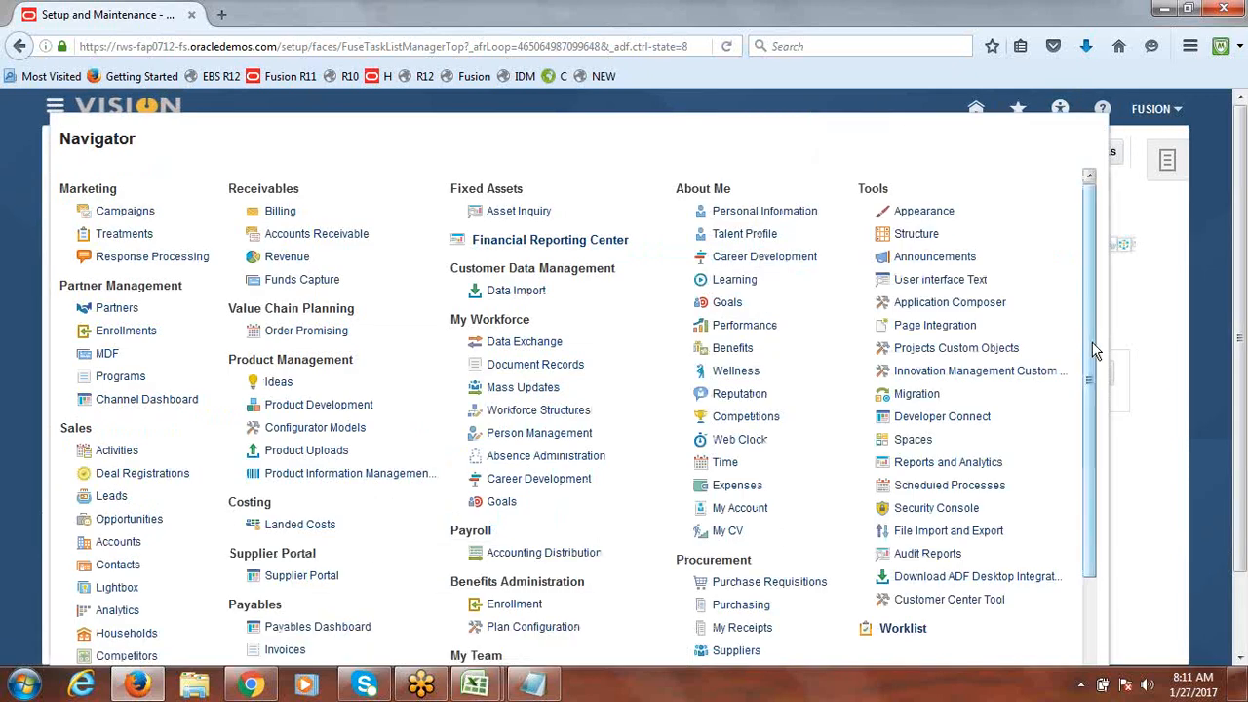
left_click_drag(1102, 360, 1099, 502)
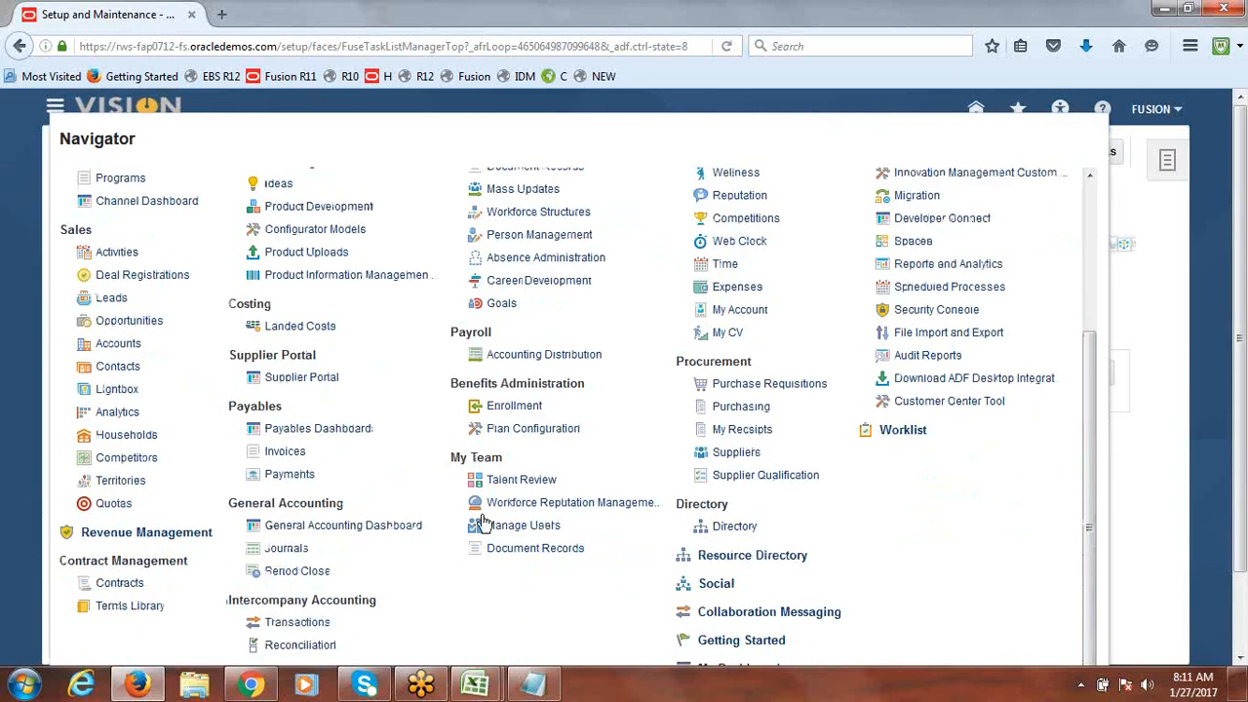
left_click(284, 552)
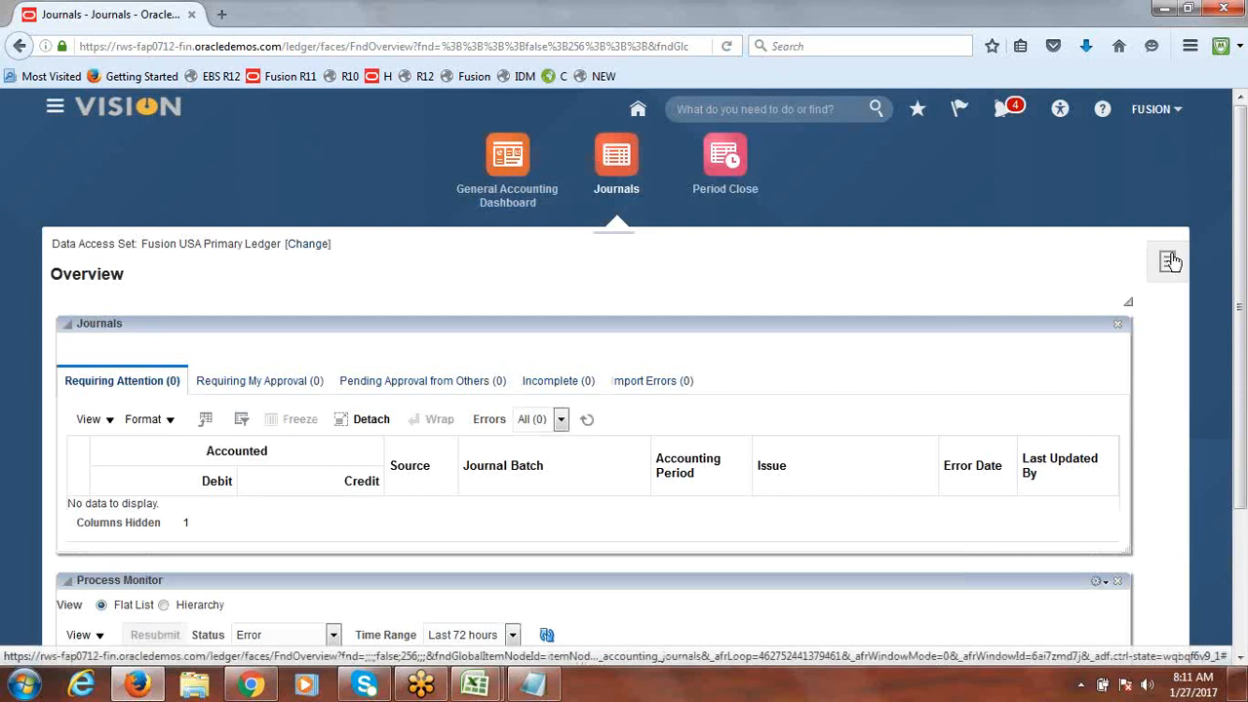
Step: Start a new journal via Create Journal and review its category list without choosing one
left_click(1170, 261)
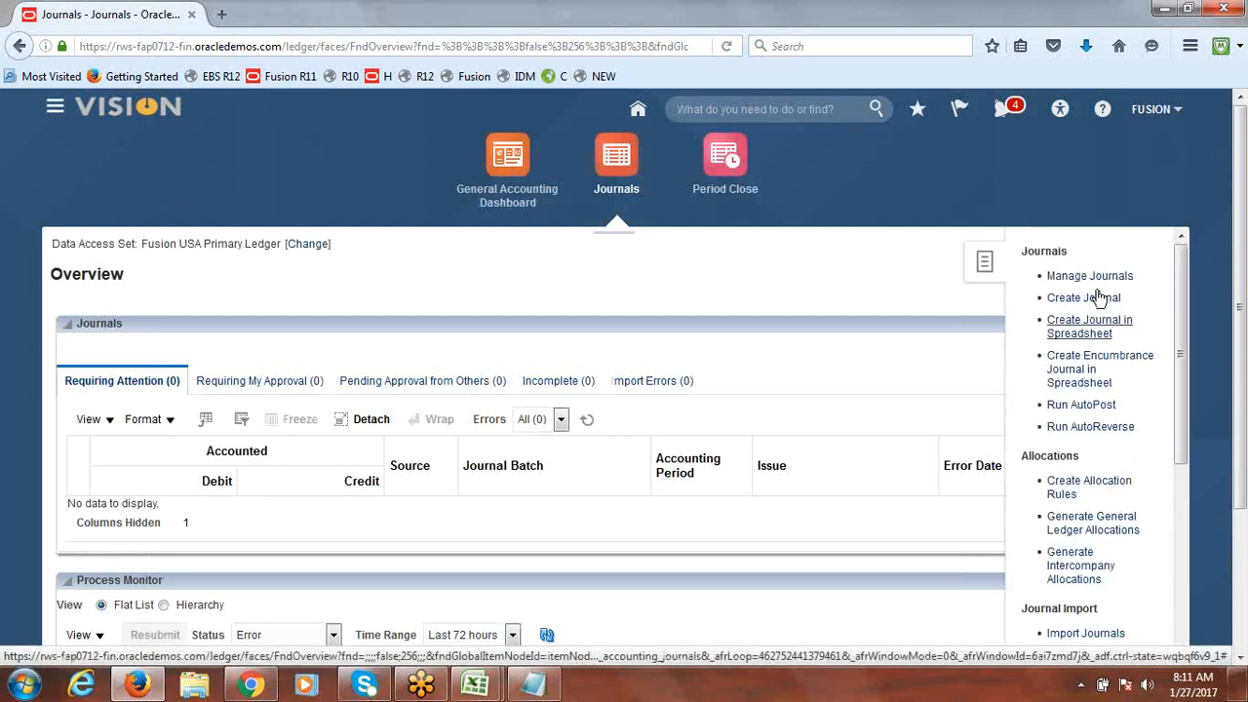
left_click(1078, 297)
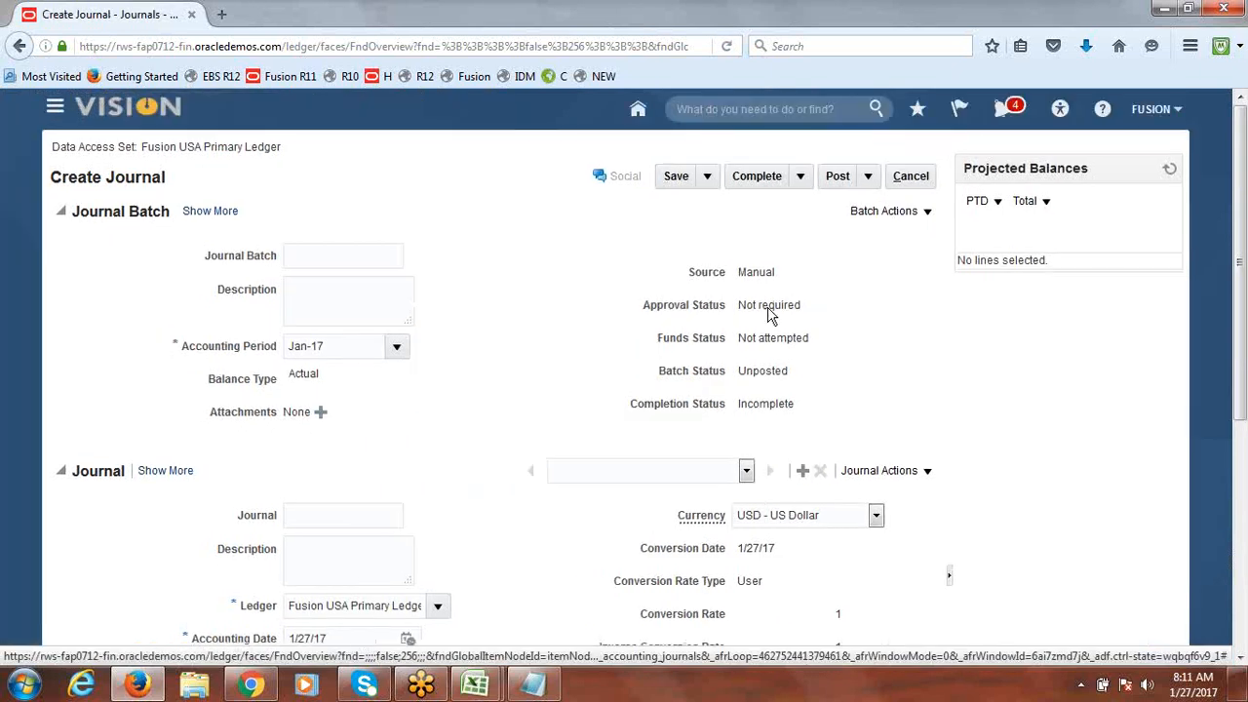
scroll(1240, 321, "down", 2)
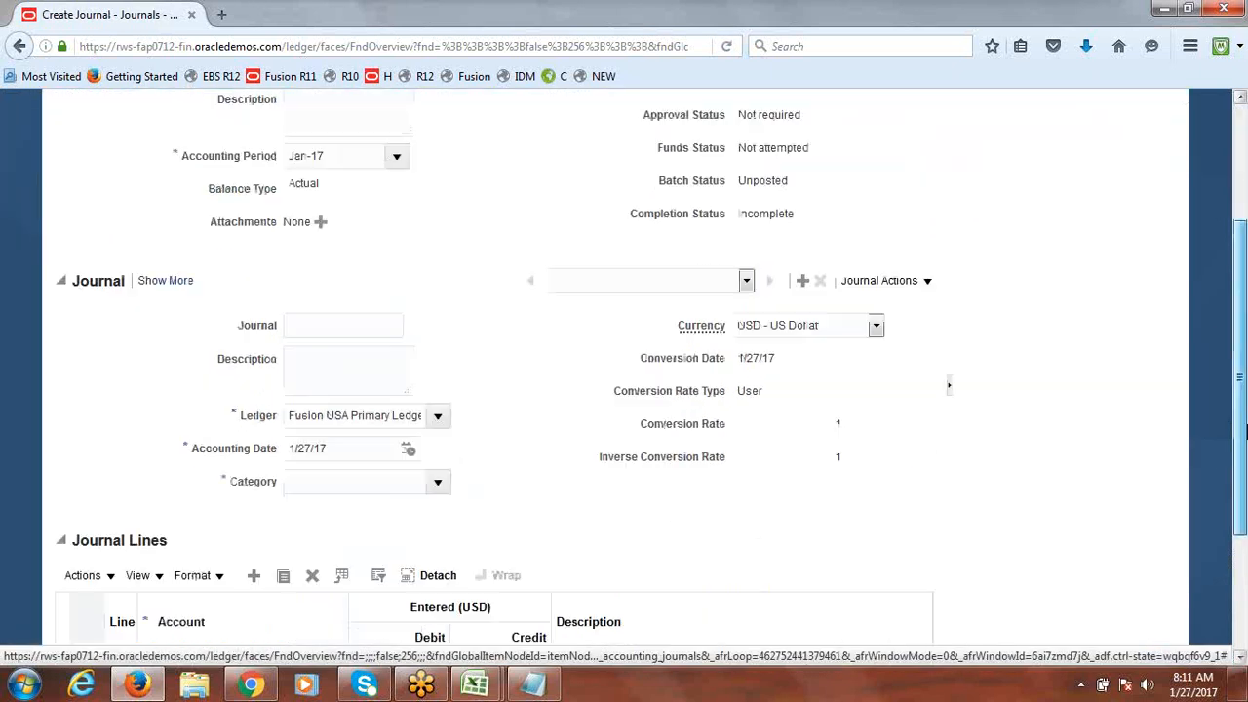
left_click(437, 447)
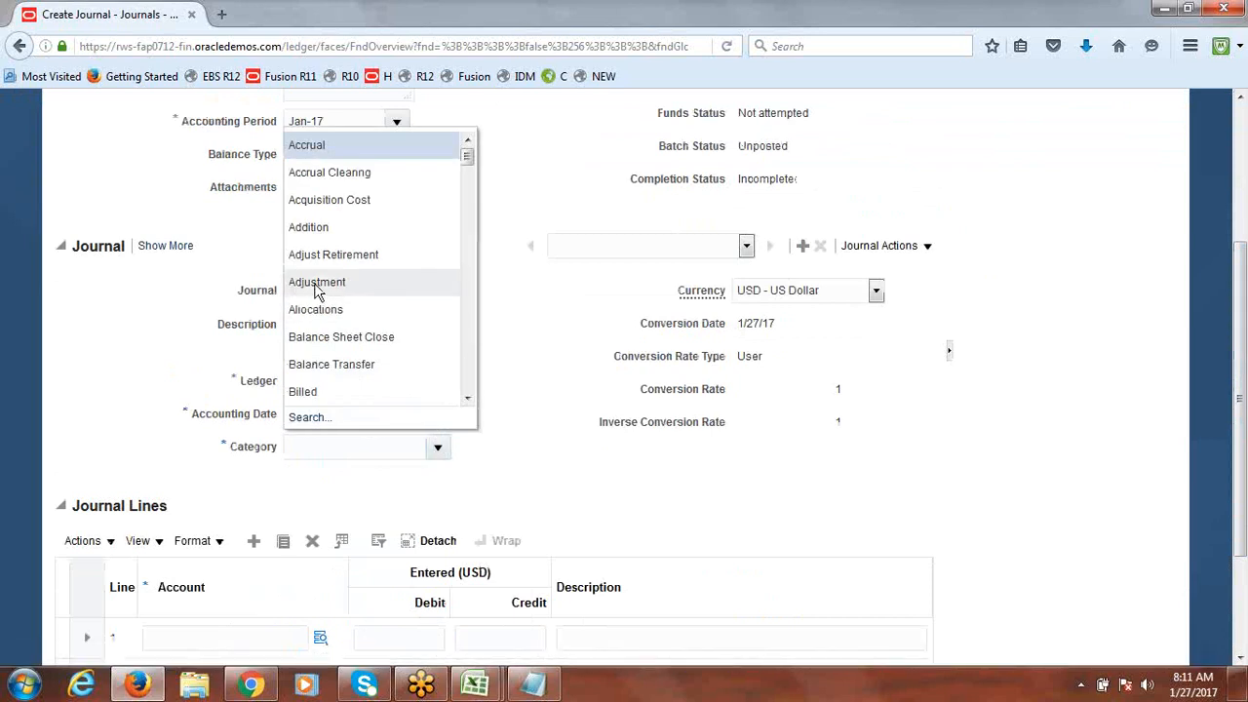
left_click(601, 521)
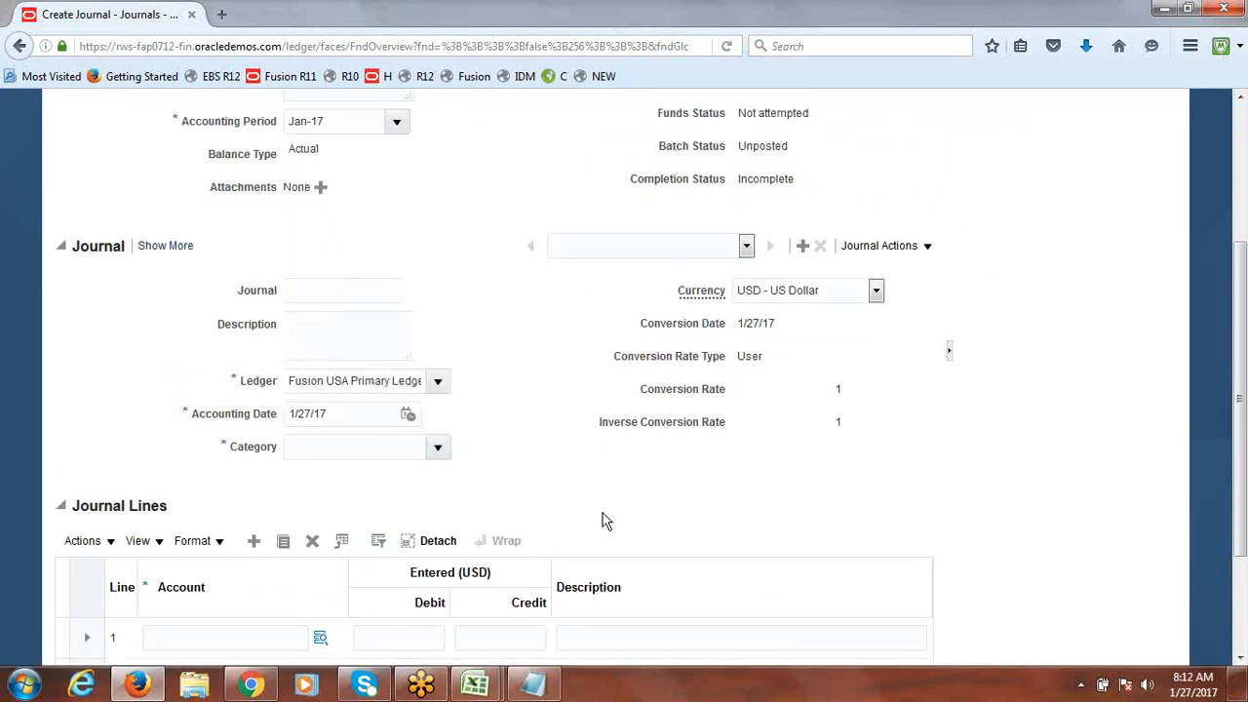
left_click(534, 688)
mouse_move(475, 686)
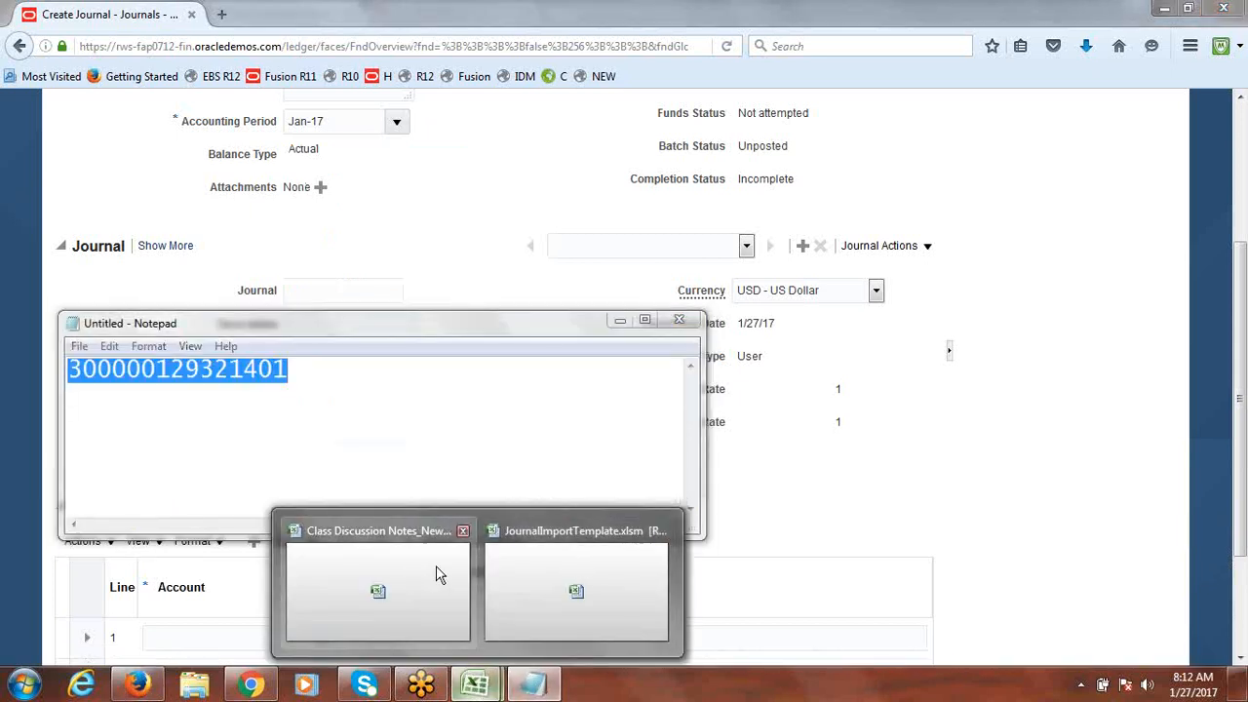
Step: Set row 5's Journal Category to Adjustment and Currency Code to USD
left_click(537, 576)
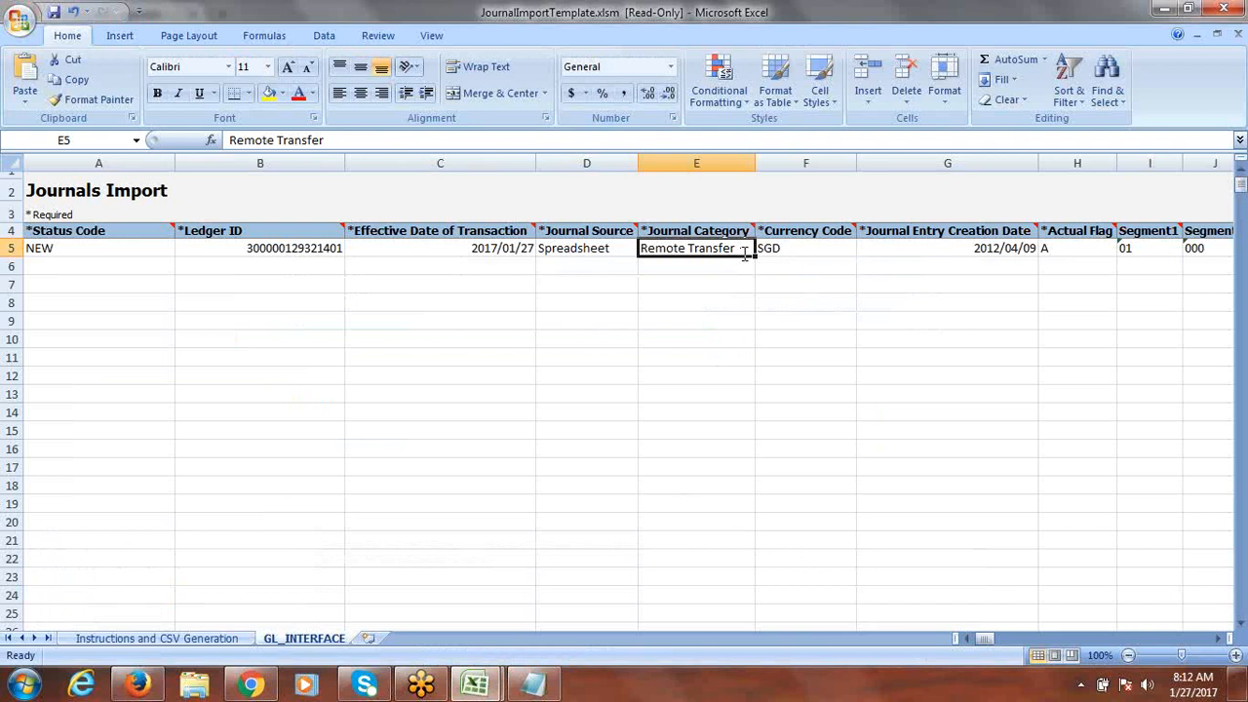
type("Adj")
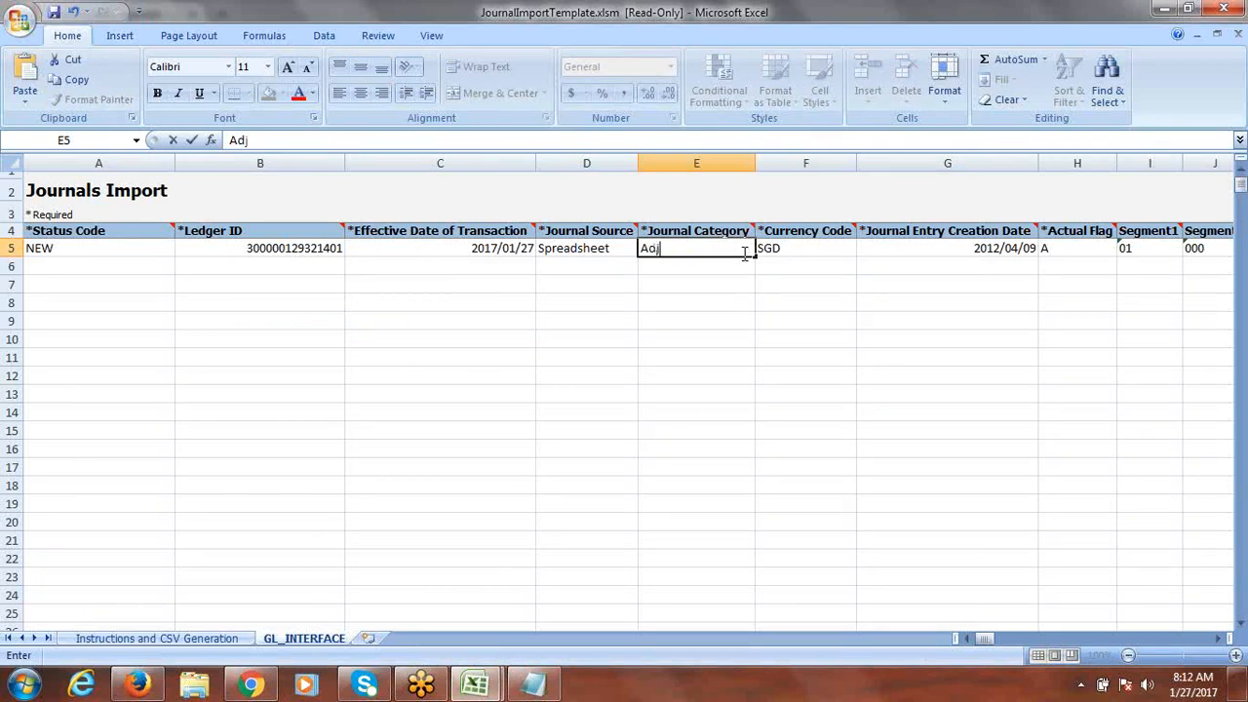
type("ustment")
key("Tab")
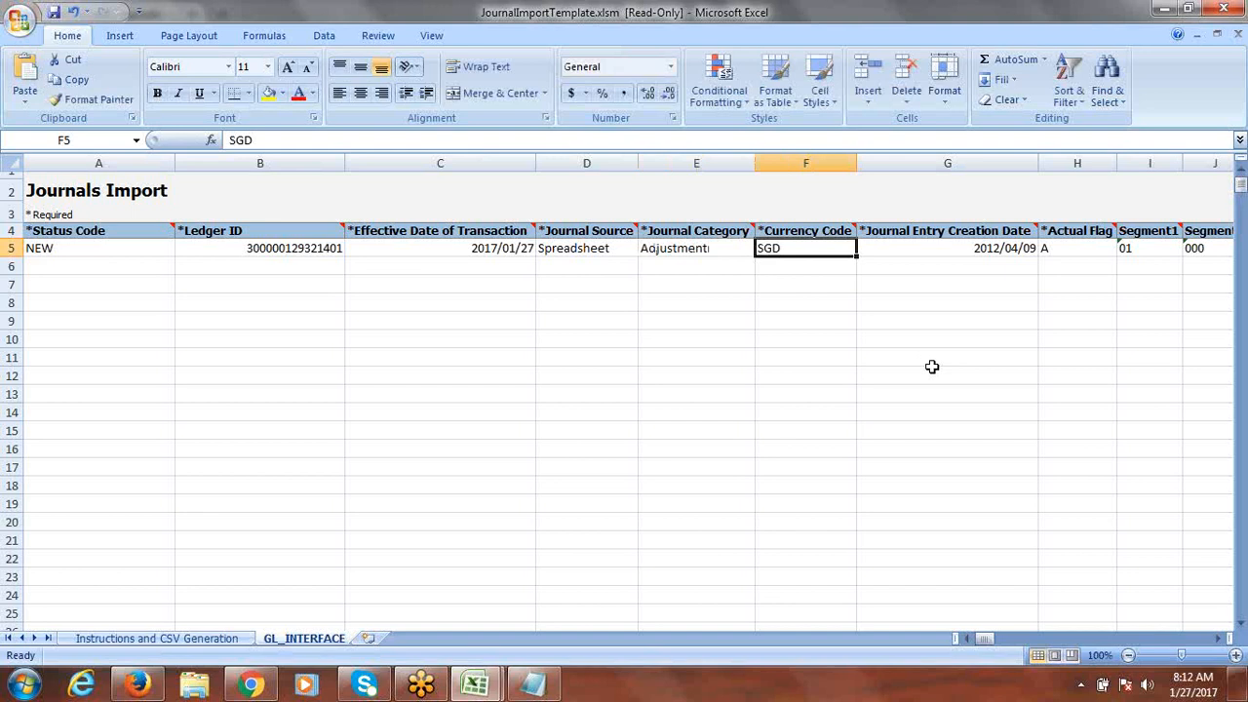
type("US")
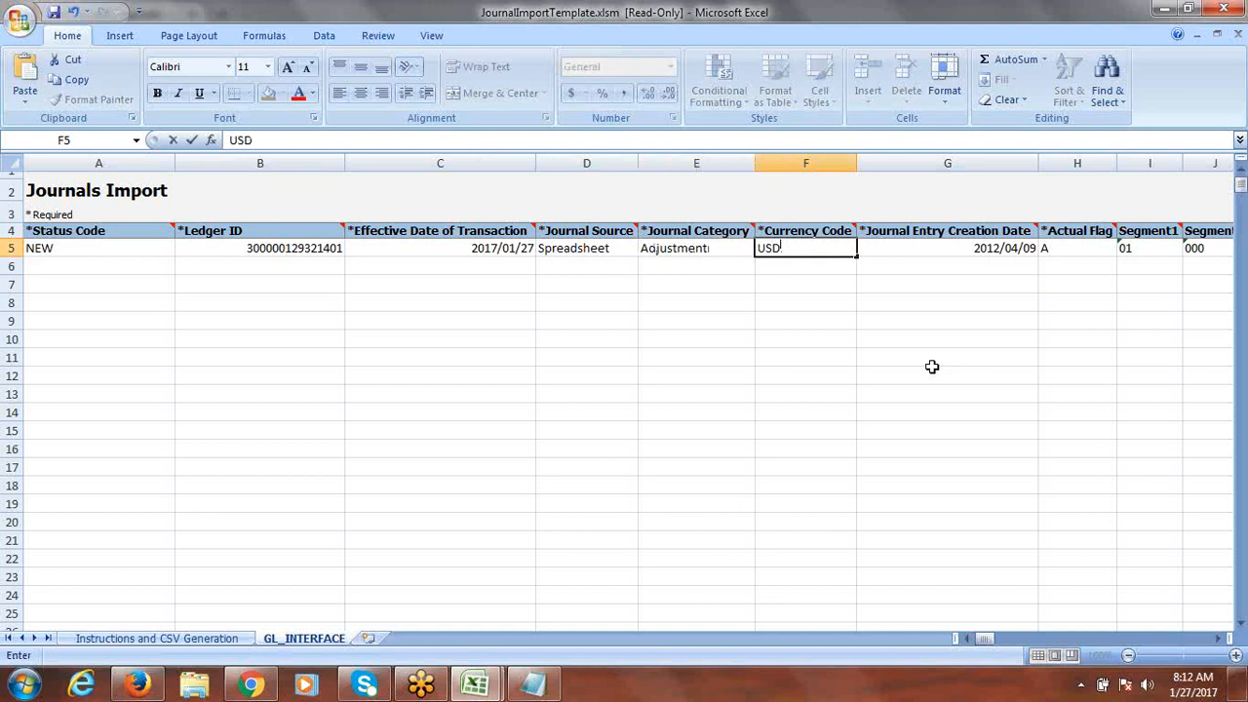
key("Tab")
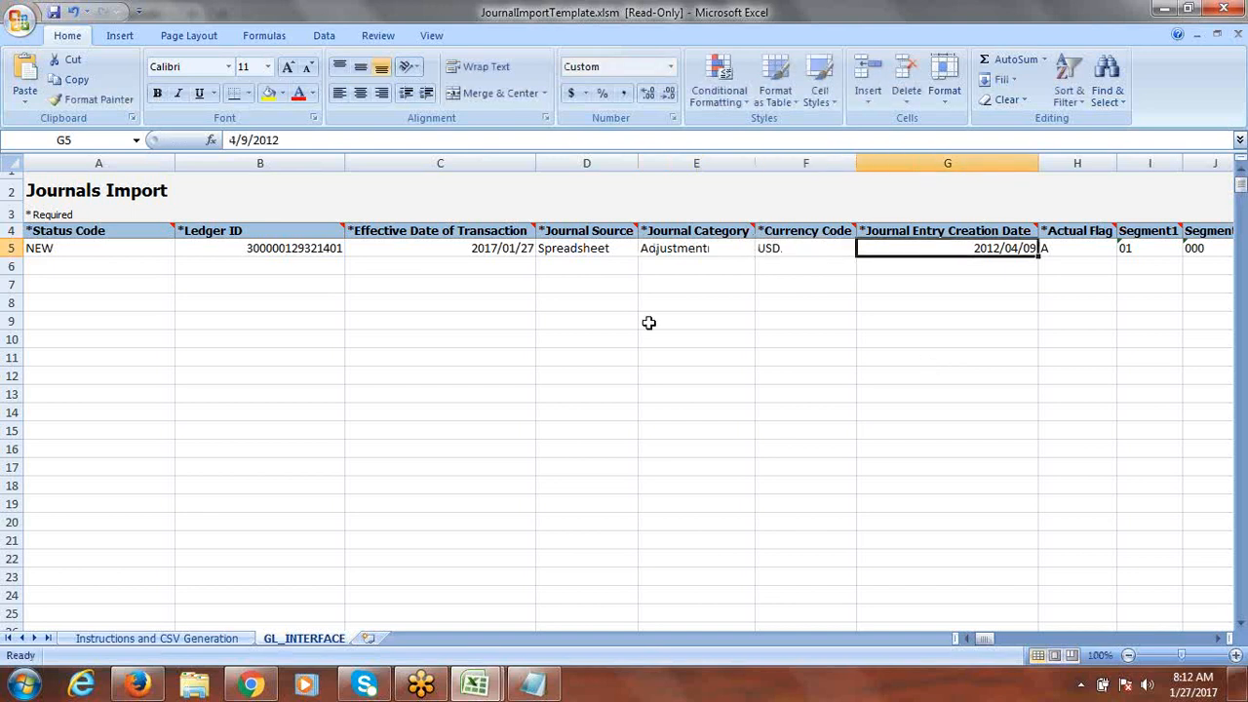
Step: Copy the C5 date 2017/01/27 into G5 and bring the segment columns into view
left_click(497, 249)
key("ctrl+c")
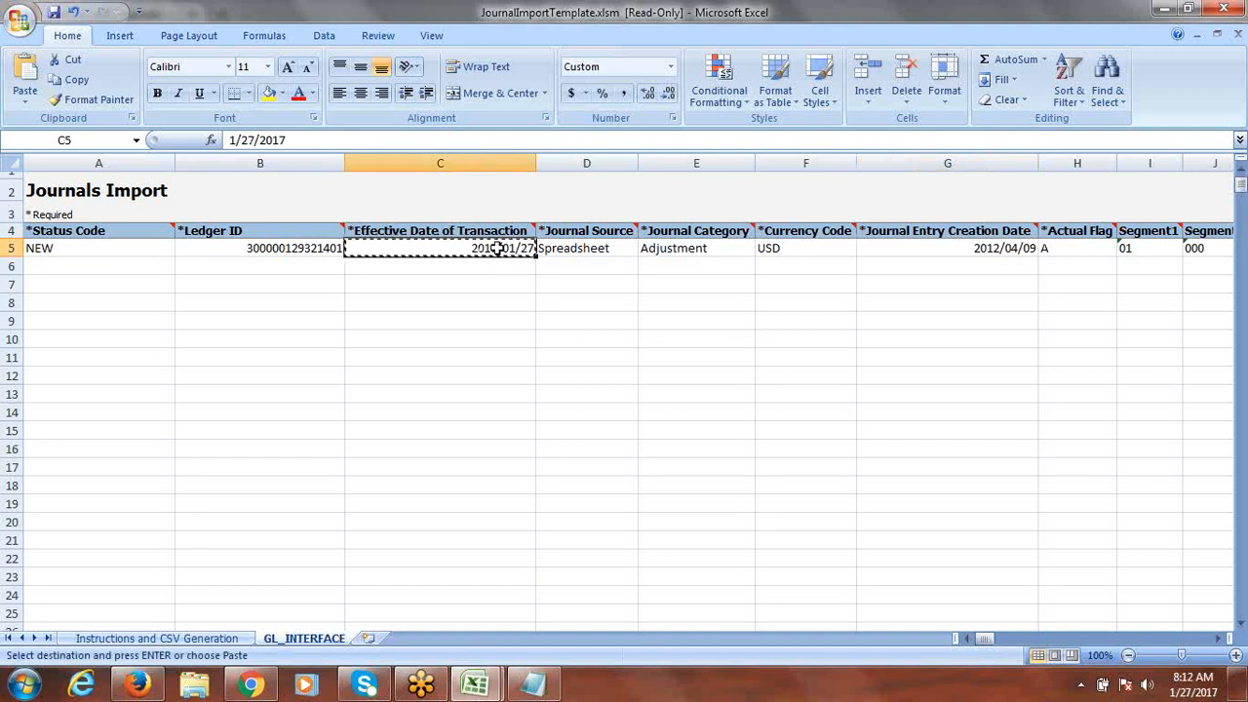
left_click(960, 252)
key("ctrl+v")
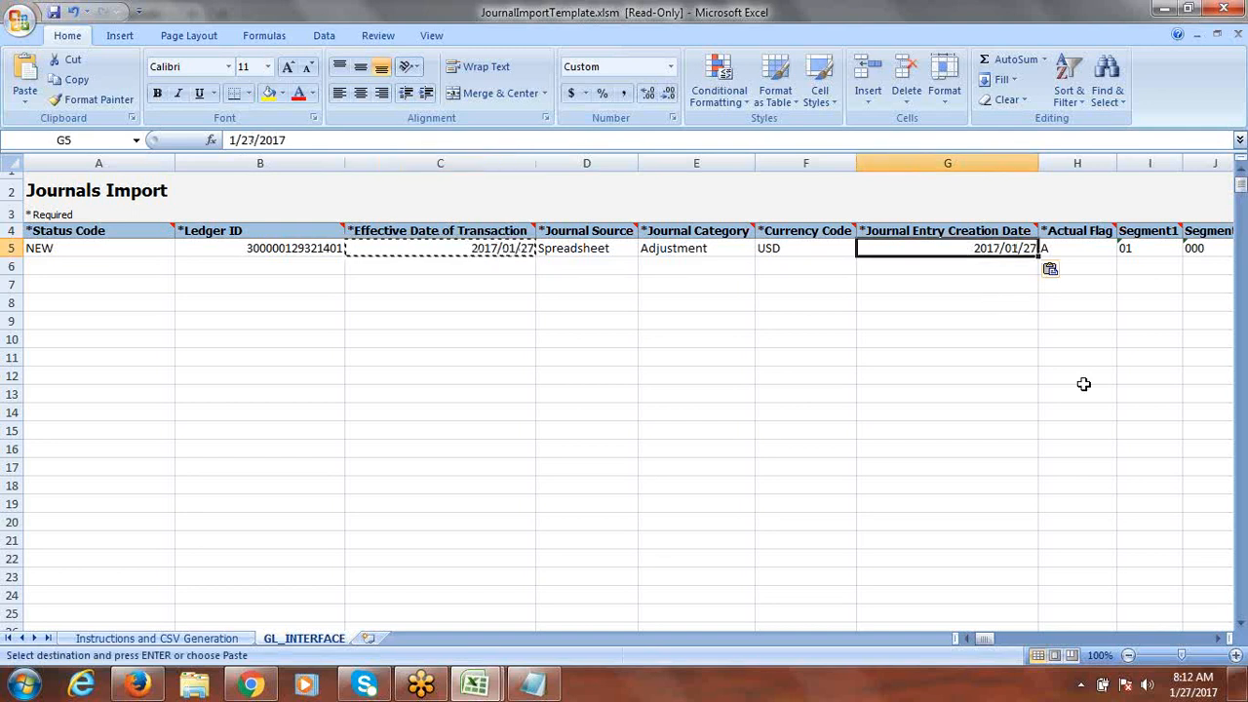
key("Right")
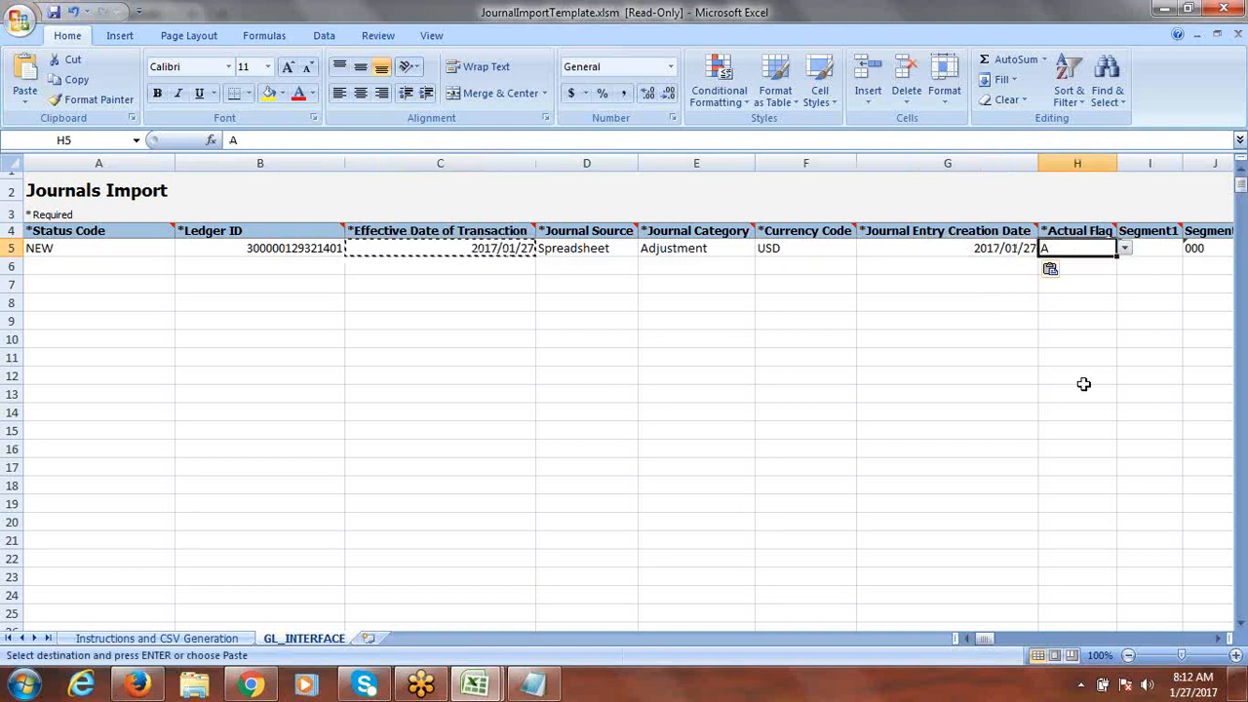
key("Right")
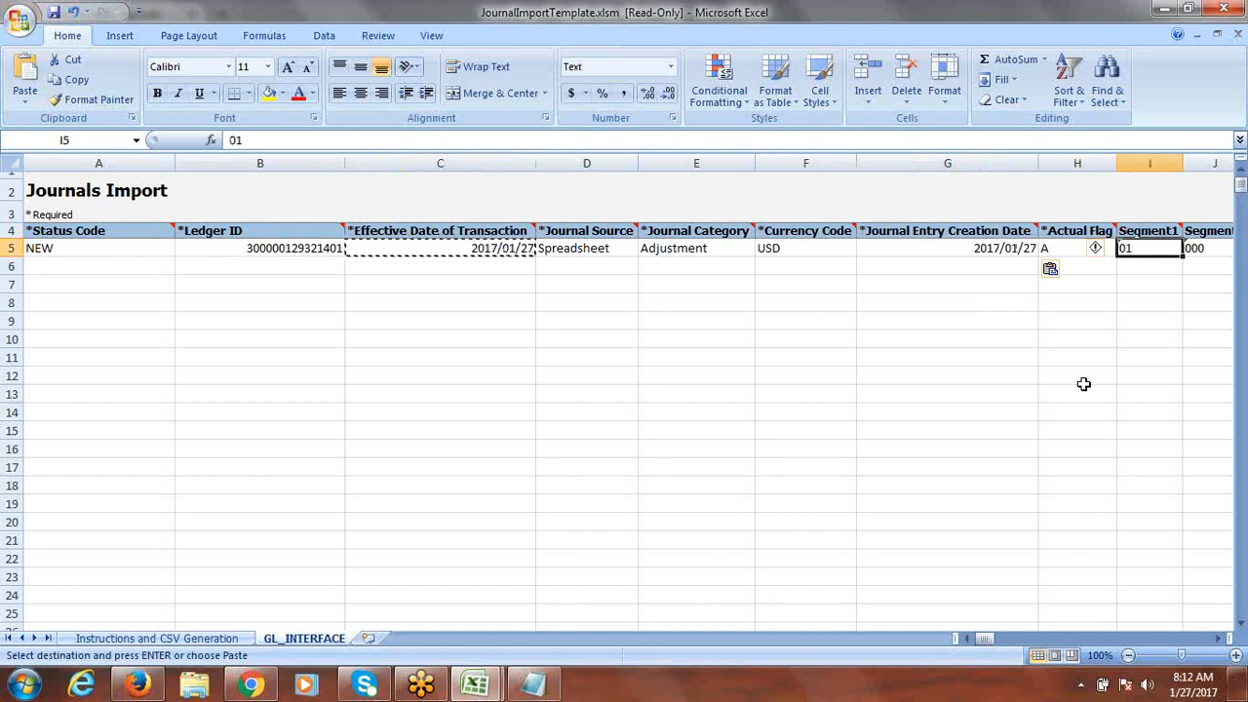
left_click(1221, 639)
left_click(1221, 639)
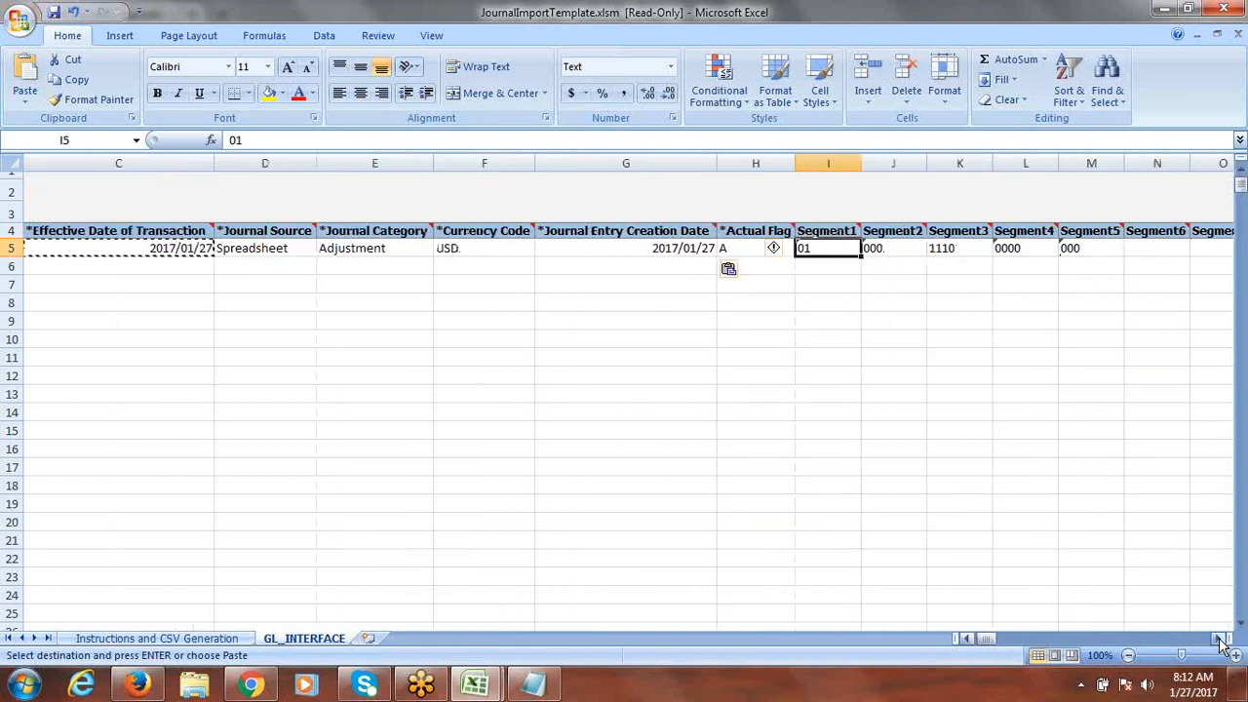
left_click(1221, 639)
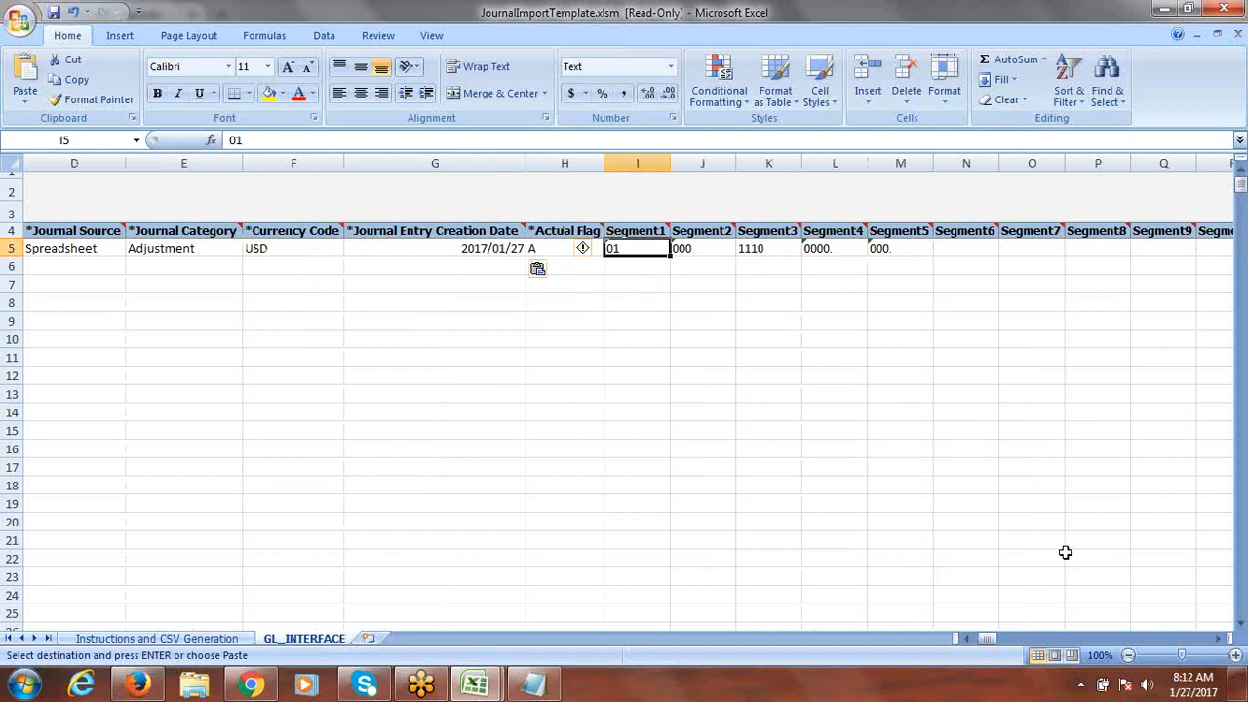
left_click(1221, 638)
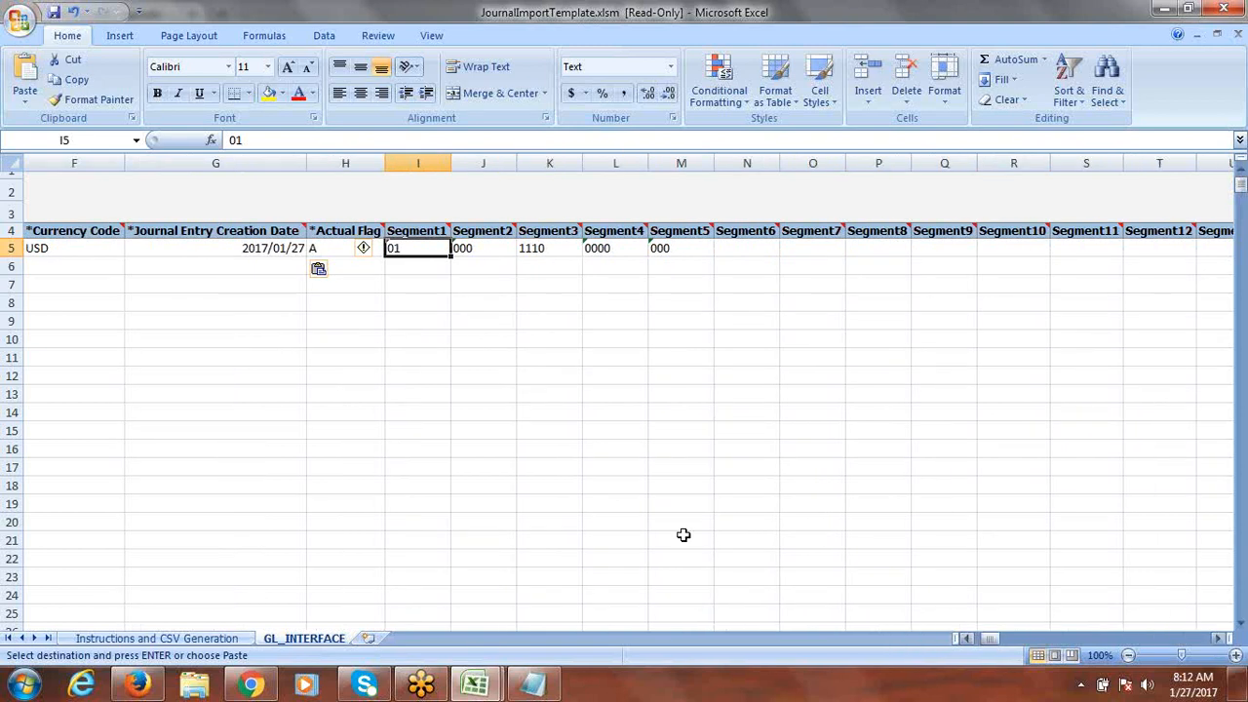
Step: Open the Account segment picker for the first journal line and browse the company, department and account lists
left_click(156, 690)
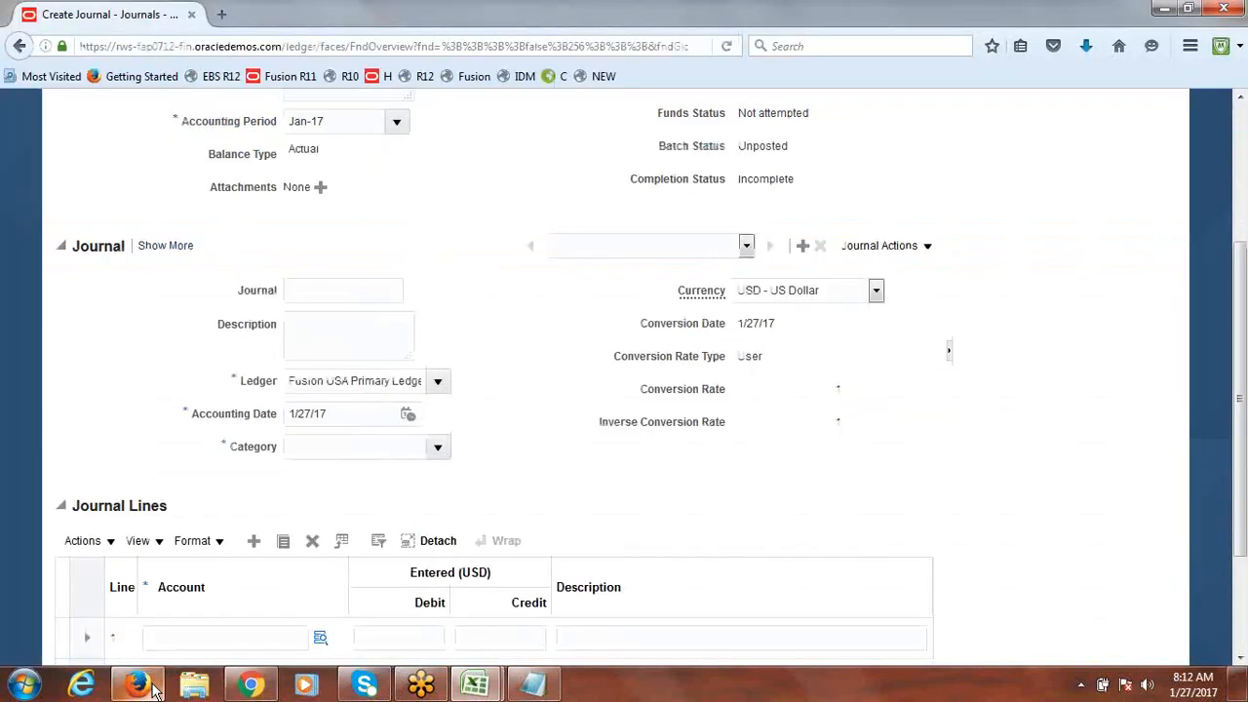
scroll(1246, 336, "down", 3)
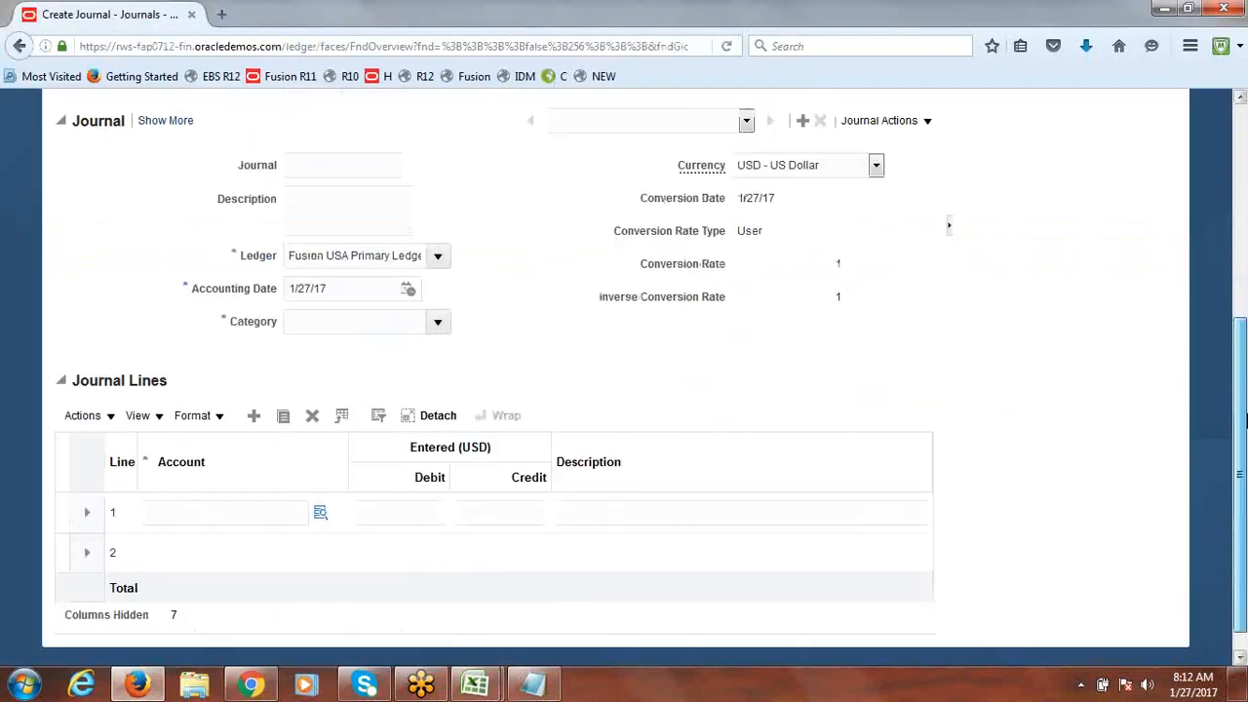
left_click(321, 491)
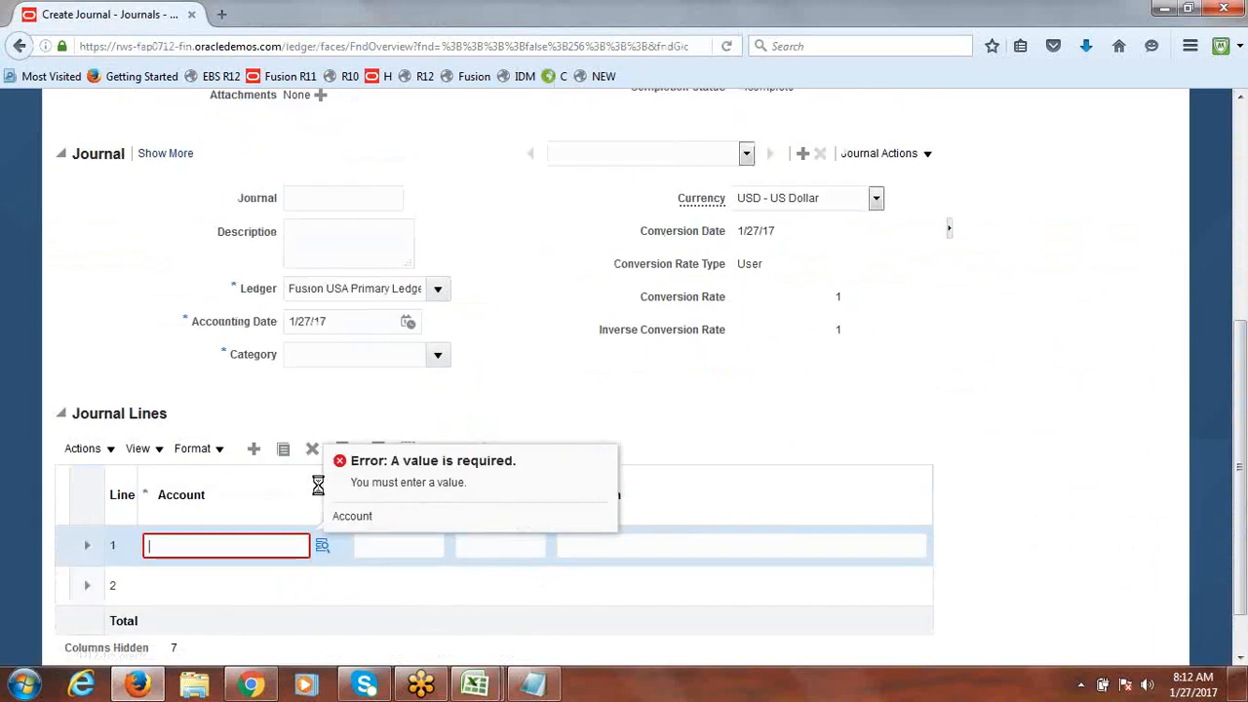
left_click(322, 548)
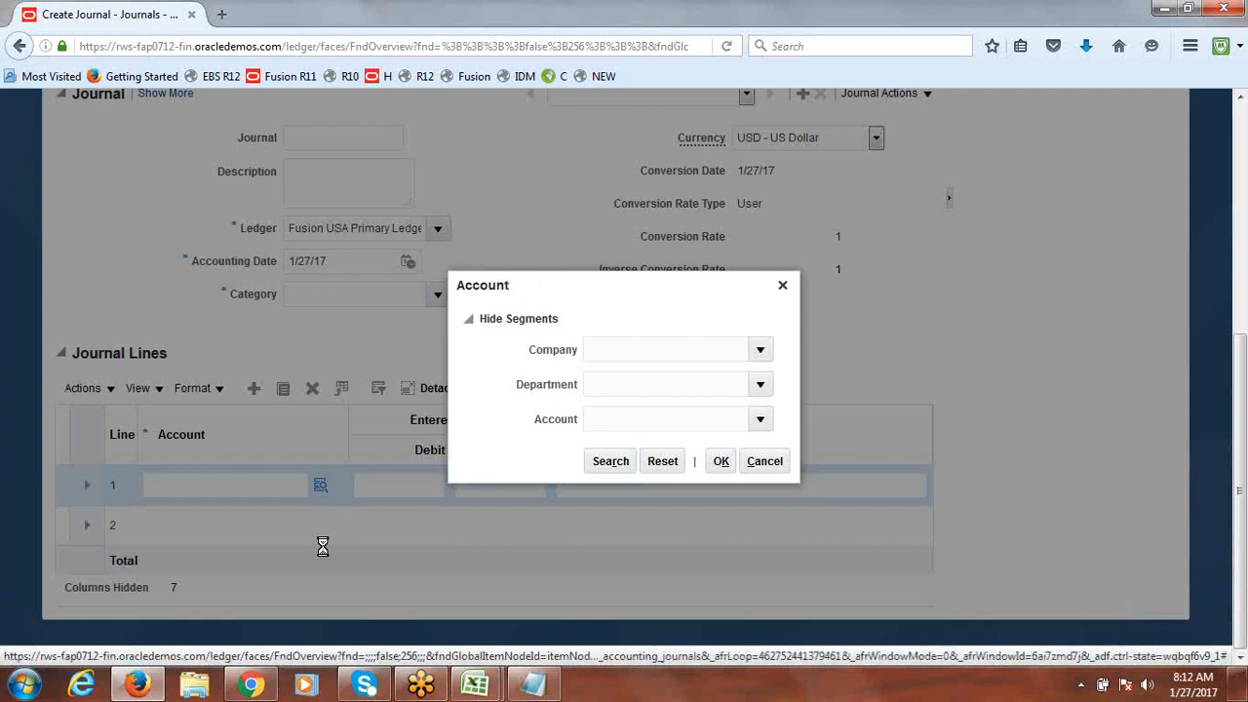
left_click(759, 353)
left_click(759, 353)
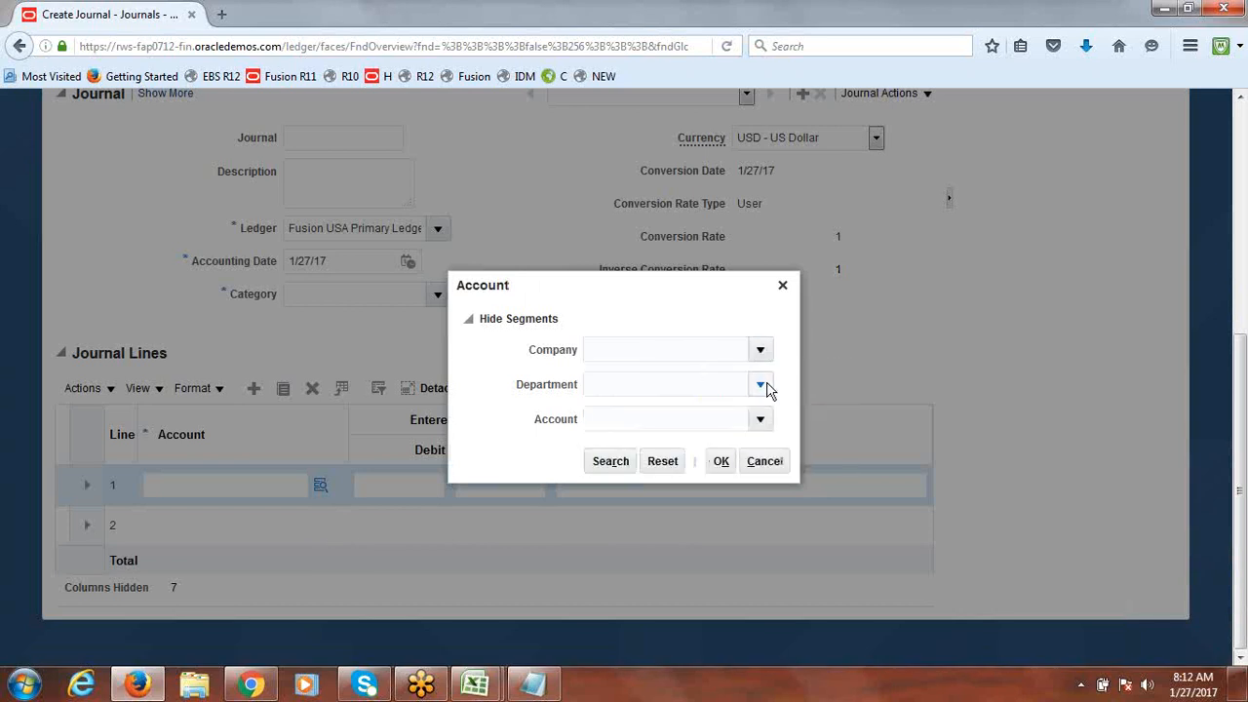
left_click(763, 386)
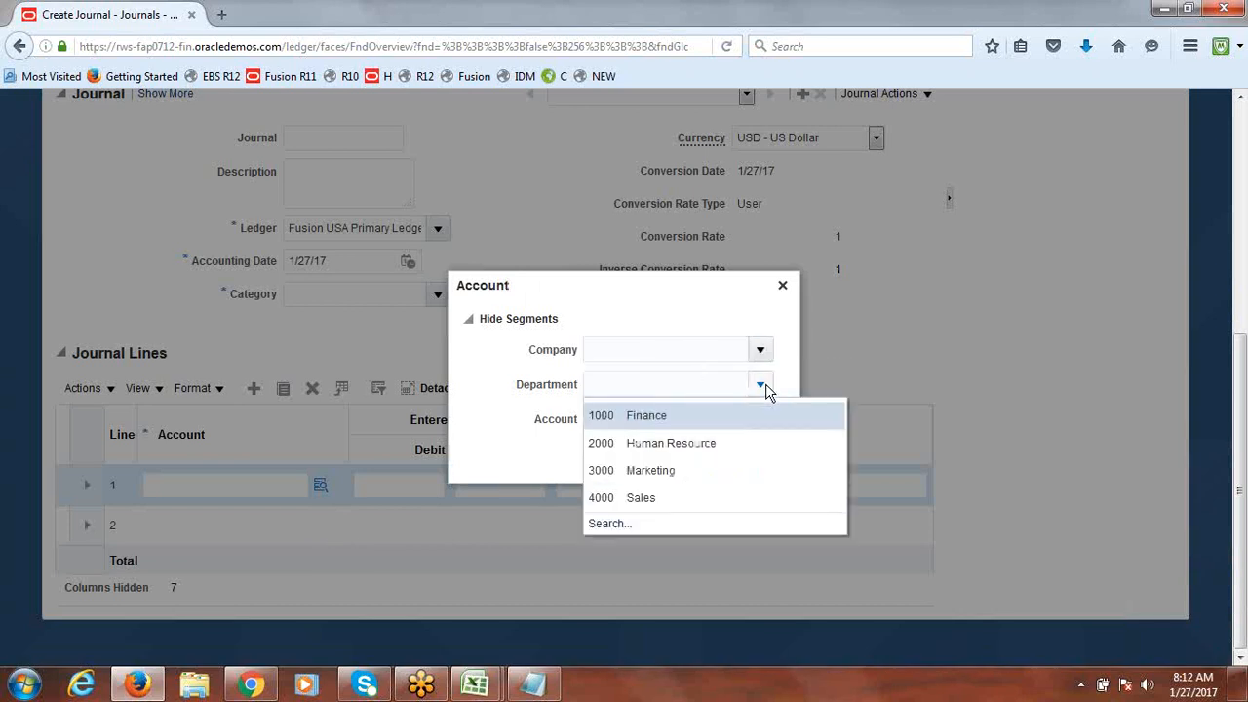
left_click(669, 293)
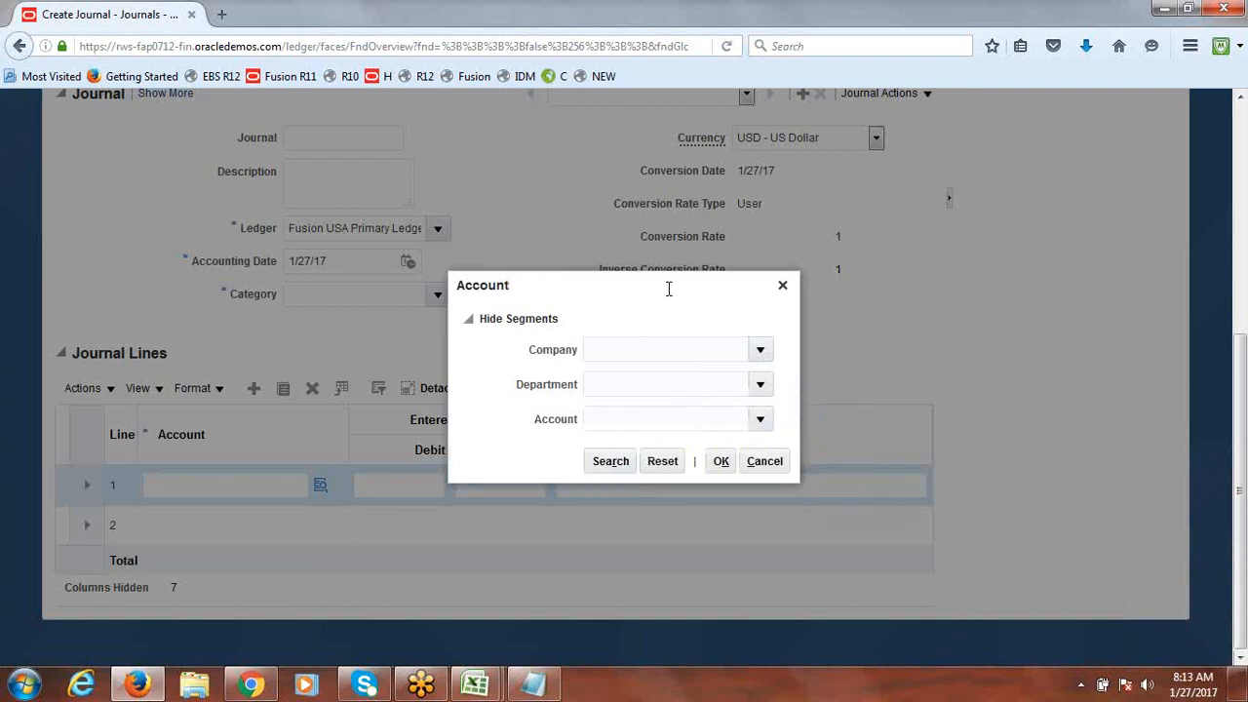
left_click(759, 421)
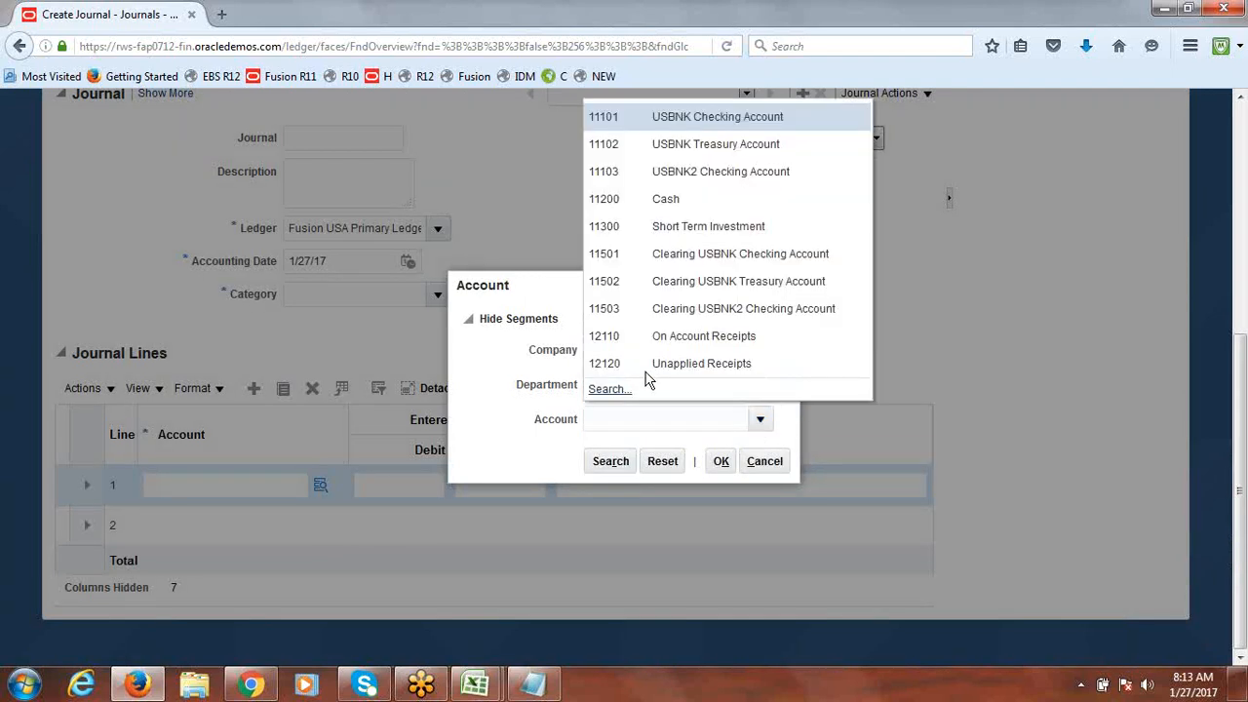
Step: Search account descriptions for Expense and choose 50500 Expenses Burden
left_click(615, 388)
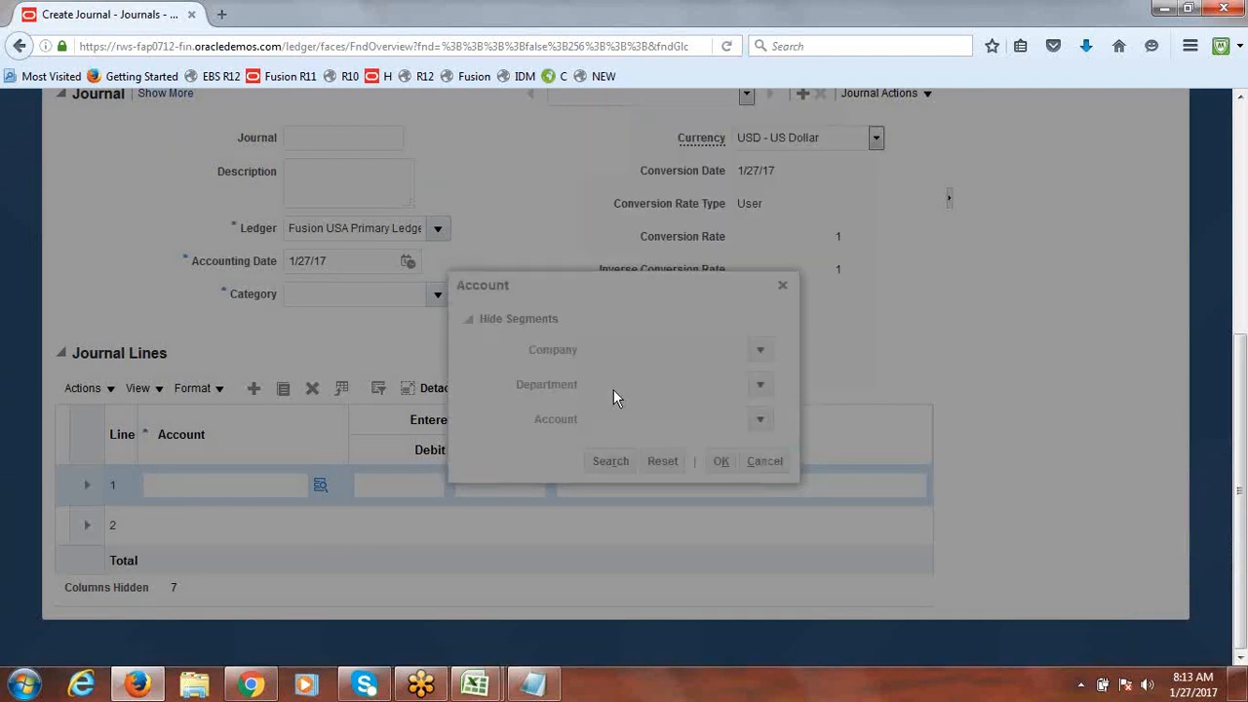
left_click(608, 369)
type("e")
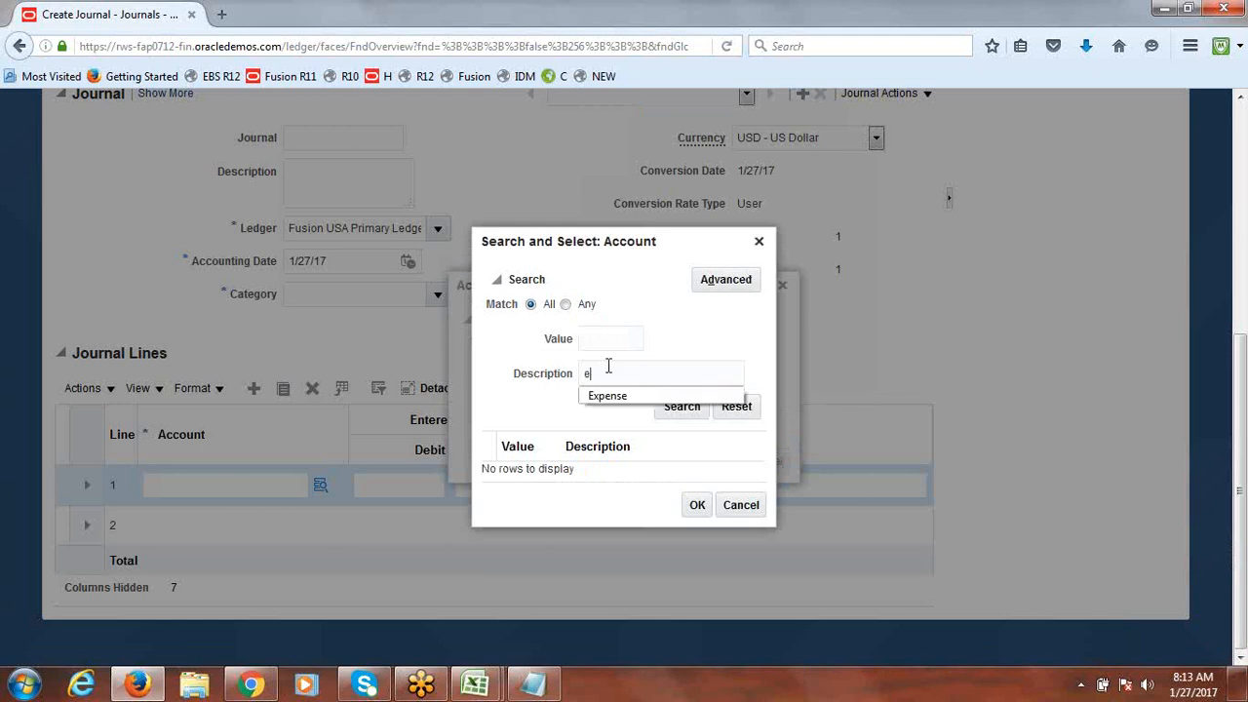
left_click(609, 395)
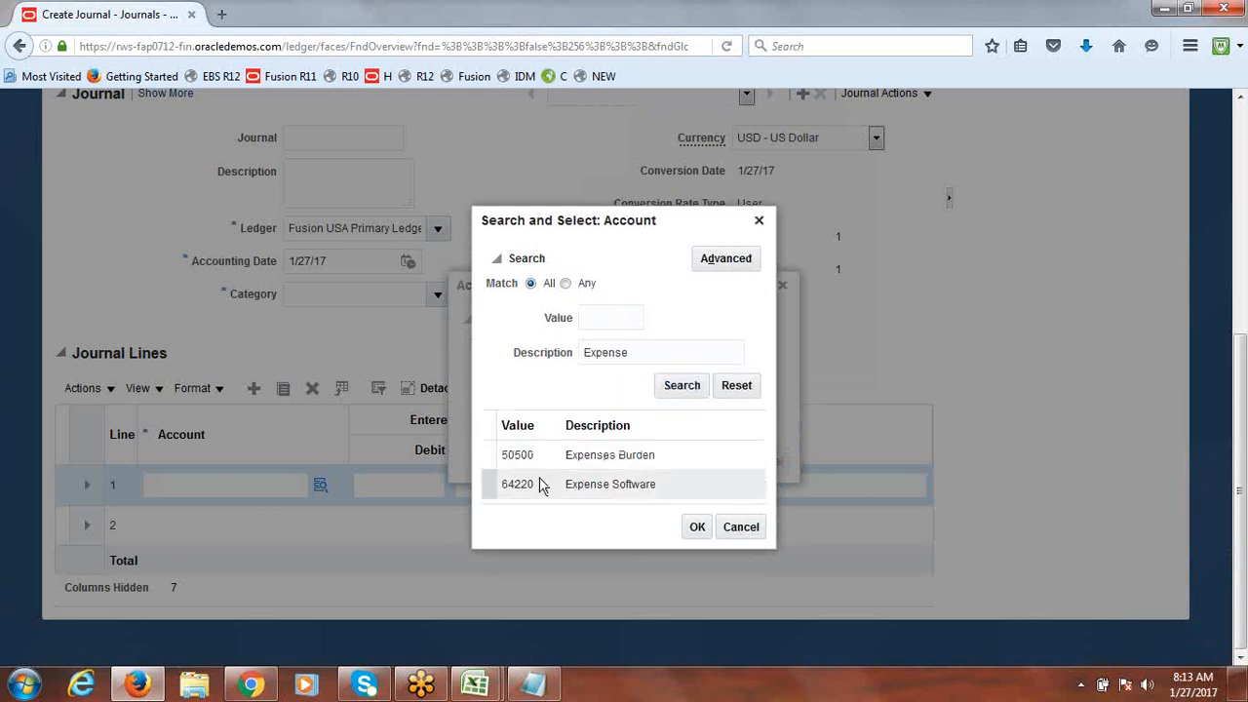
left_click(514, 464)
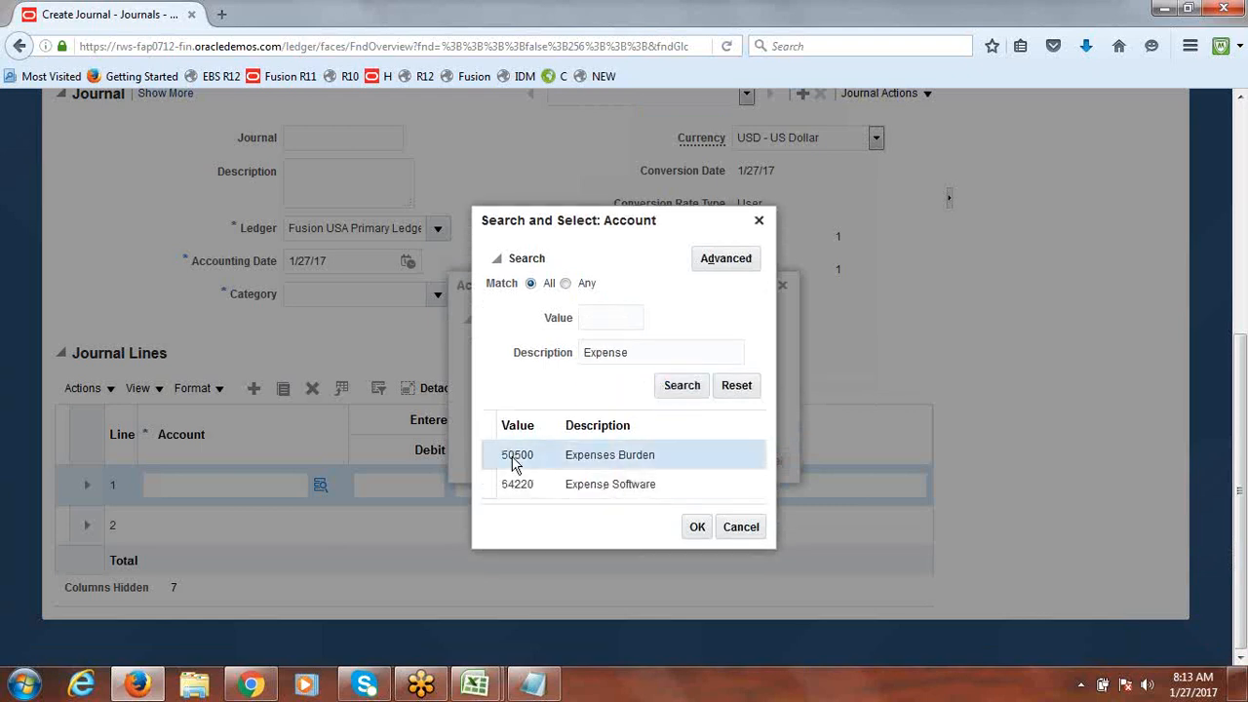
left_click(698, 527)
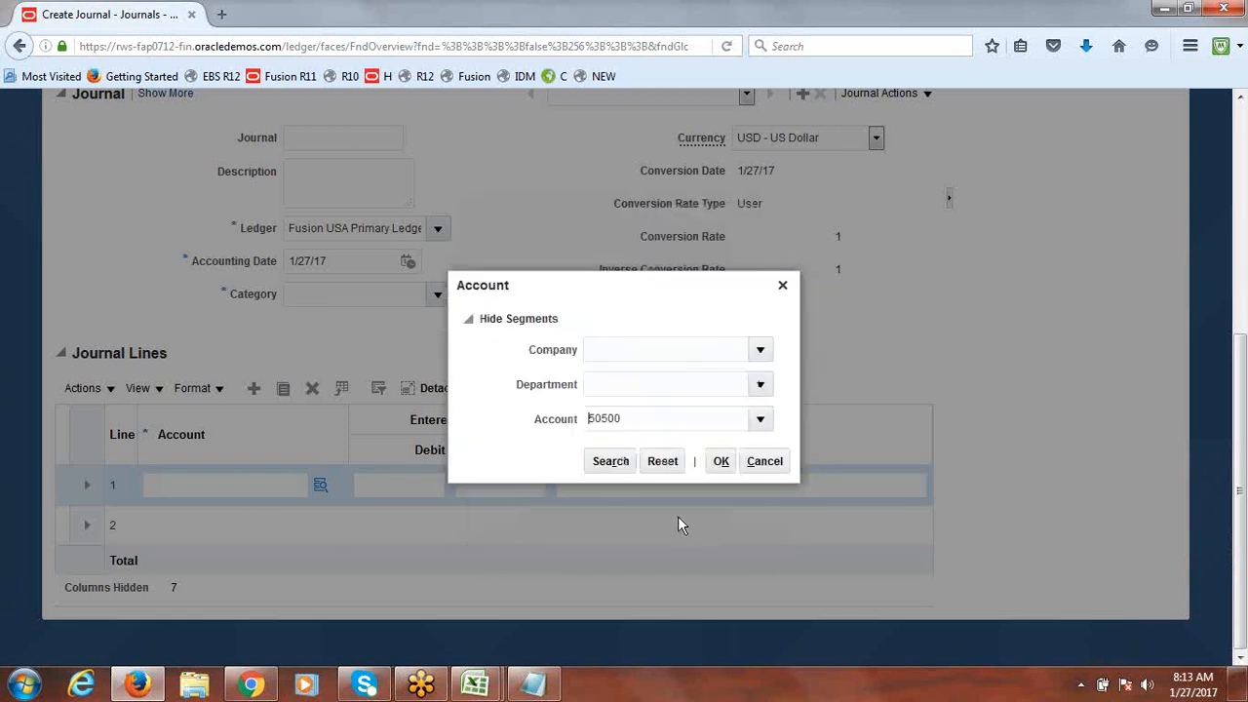
Step: Copy account number 50500 and bring back the JournalImportTemplate workbook
left_click_drag(632, 419, 579, 419)
key("ctrl+c")
left_click(475, 685)
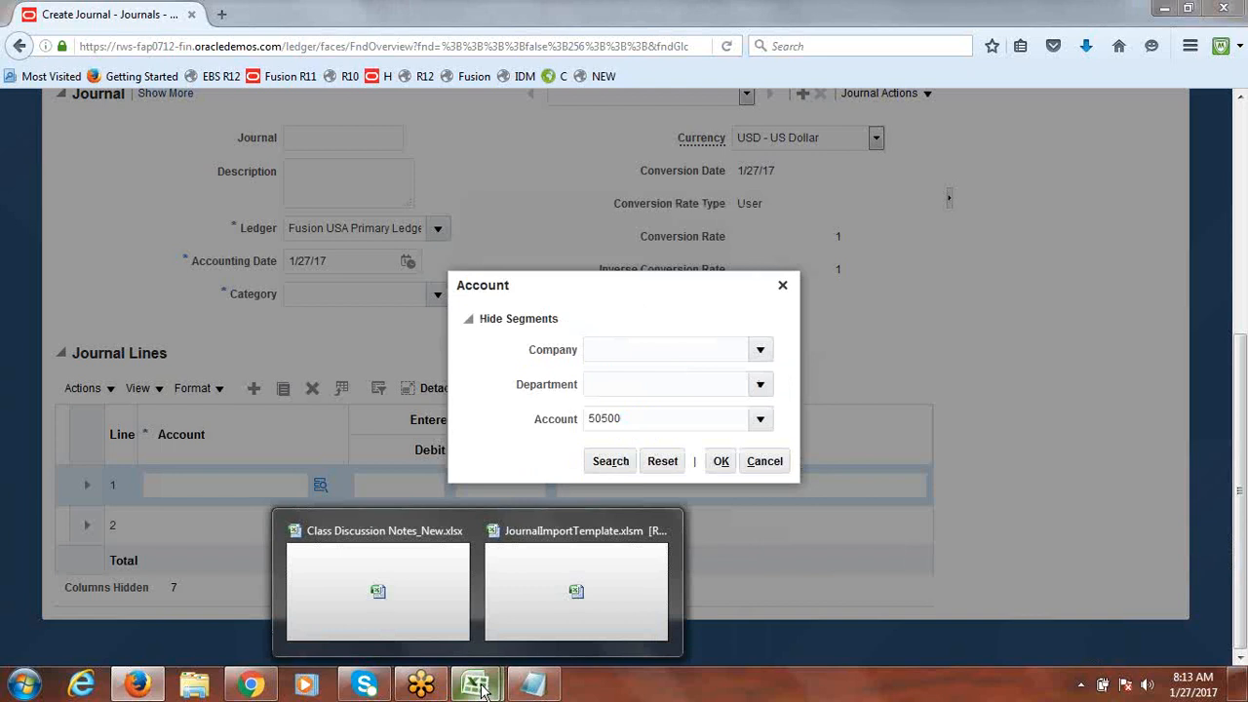
left_click(530, 599)
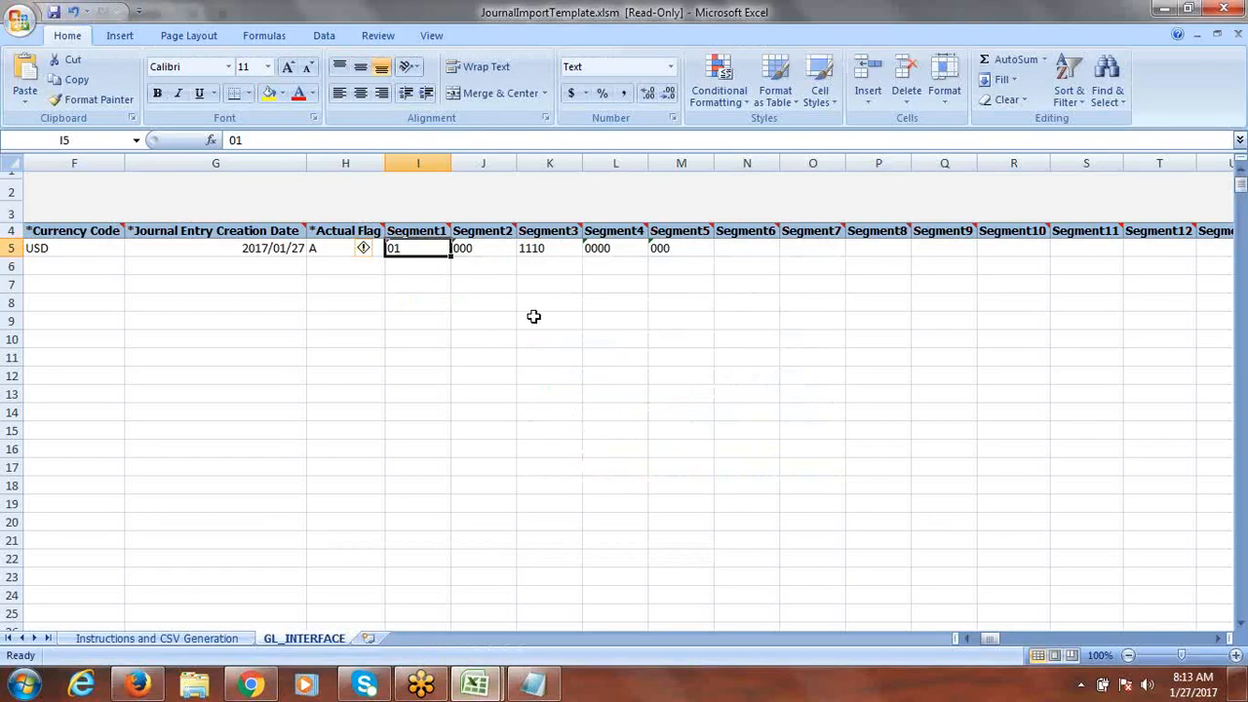
Step: In row 5, enter 1000 for Segment1 and Segment2, paste 50500 into Segment3, and clear Segment4 and Segment5
type("1000")
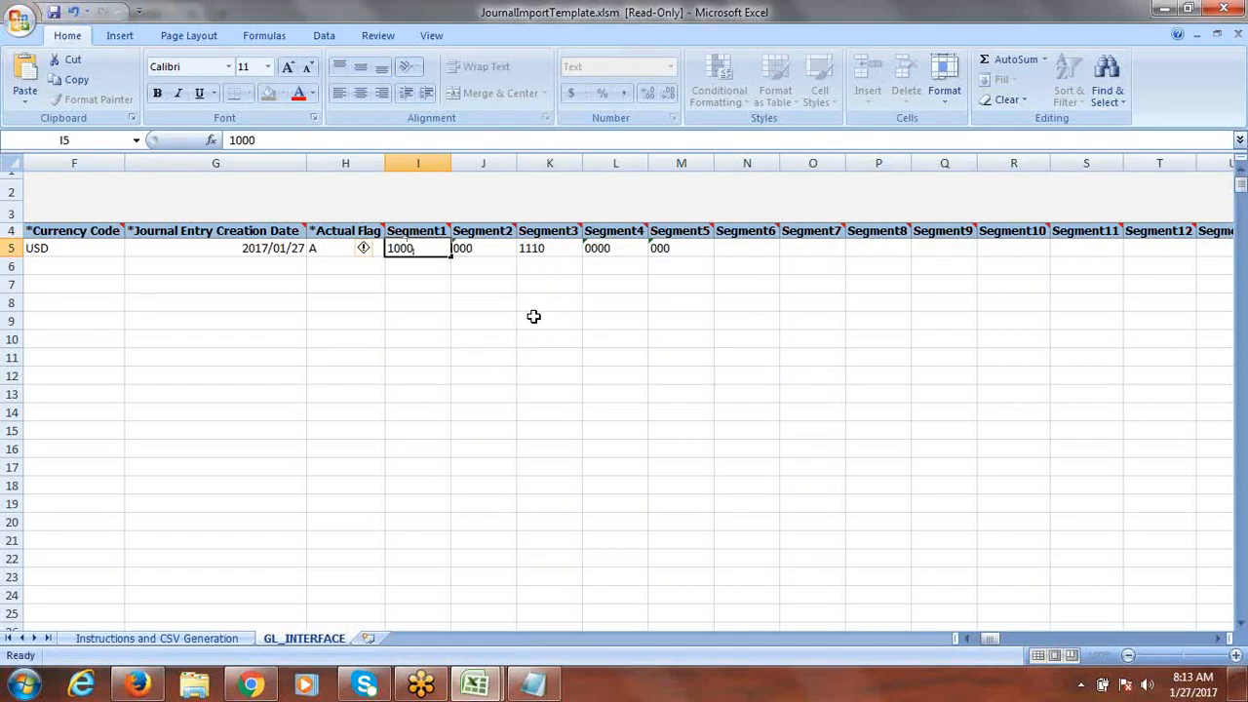
key("Tab")
type("1000")
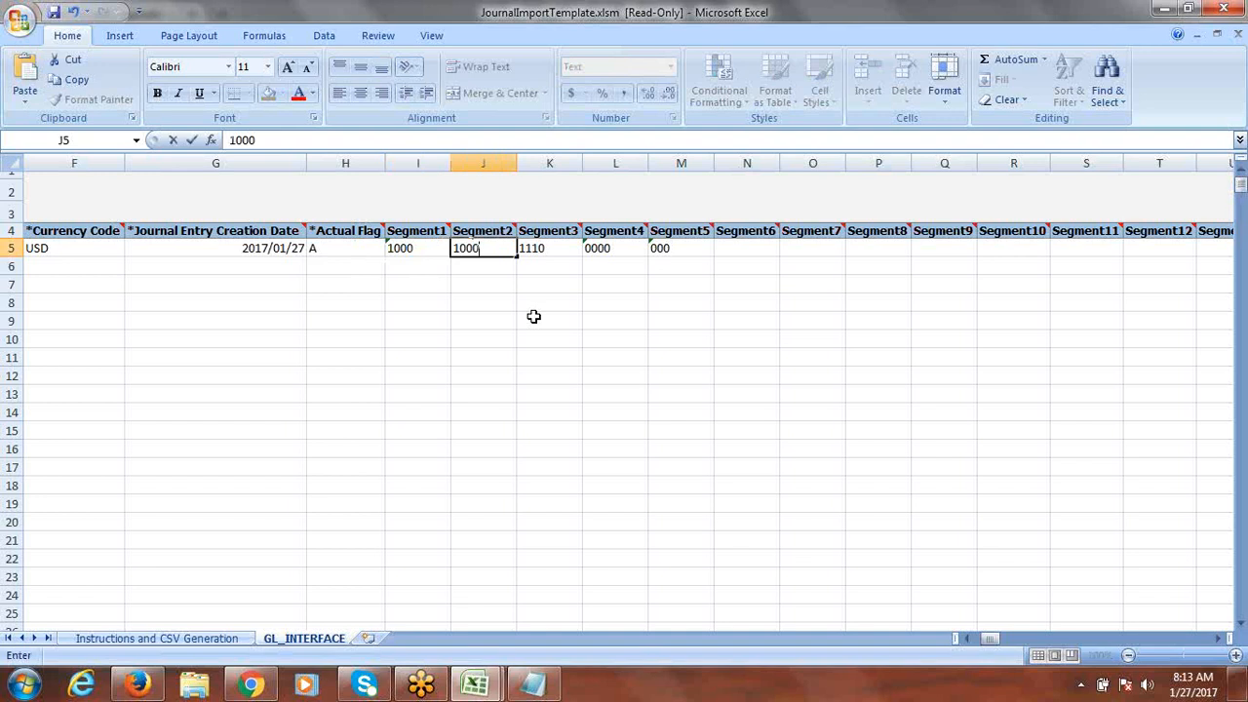
key("Tab")
key("ctrl+v")
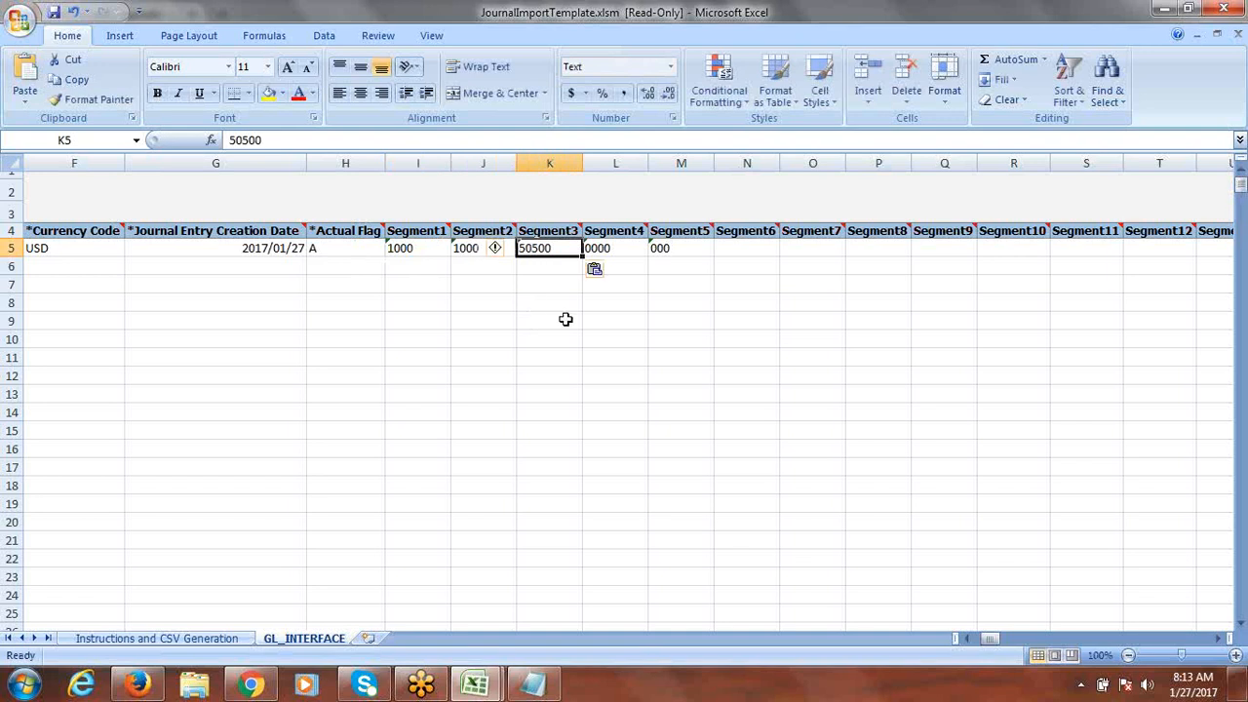
key("Tab")
key("Delete")
key("Tab")
key("Delete")
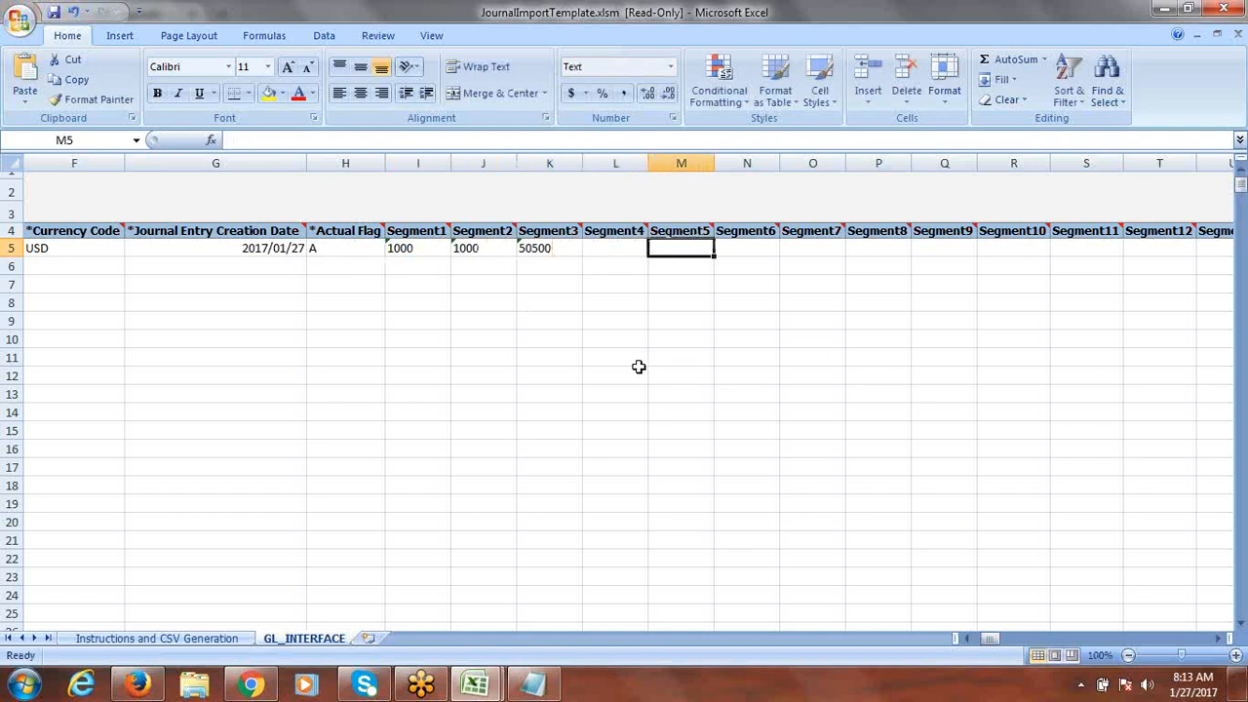
key("Tab")
key("Tab")
key("Tab")
key("Tab")
key("Tab")
key("Tab")
key("Tab")
key("Tab")
key("Tab")
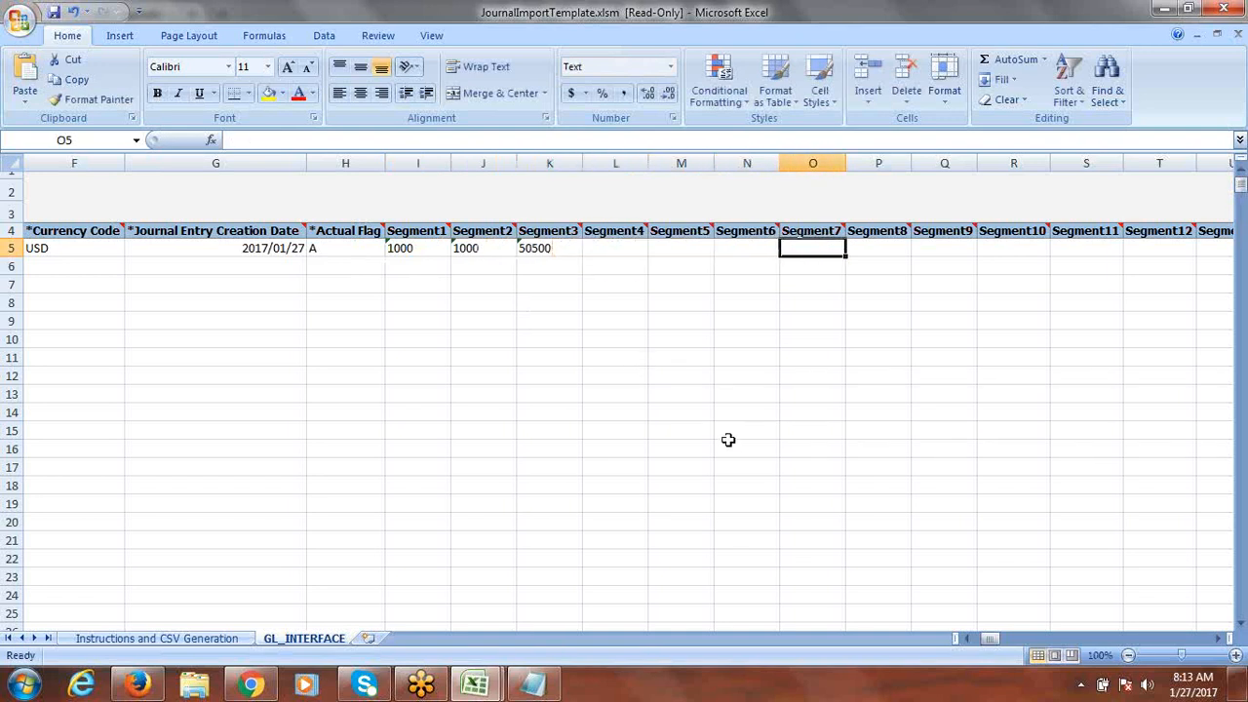
key("Tab")
key("Tab")
key("Tab")
key("Tab")
key("Tab")
key("Tab")
key("Tab")
key("Tab")
key("Tab")
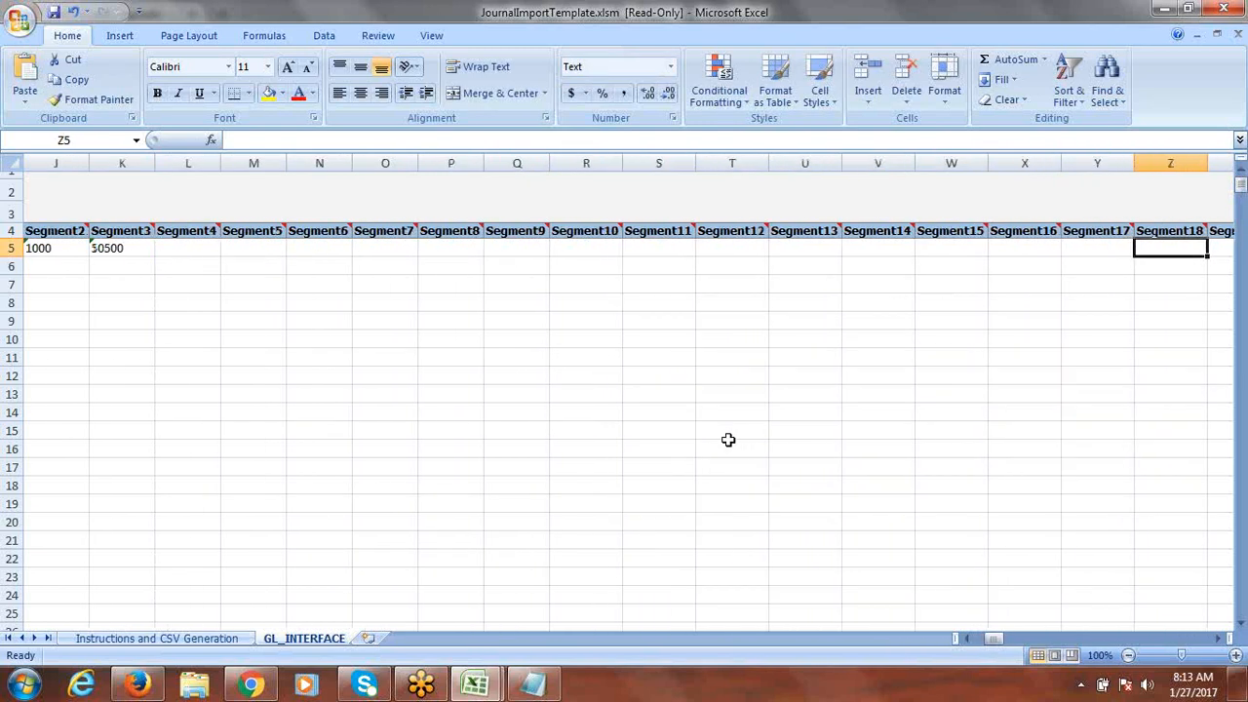
key("Tab")
key("Tab")
key("Tab")
key("Tab")
key("Tab")
key("Tab")
key("Tab")
key("Tab")
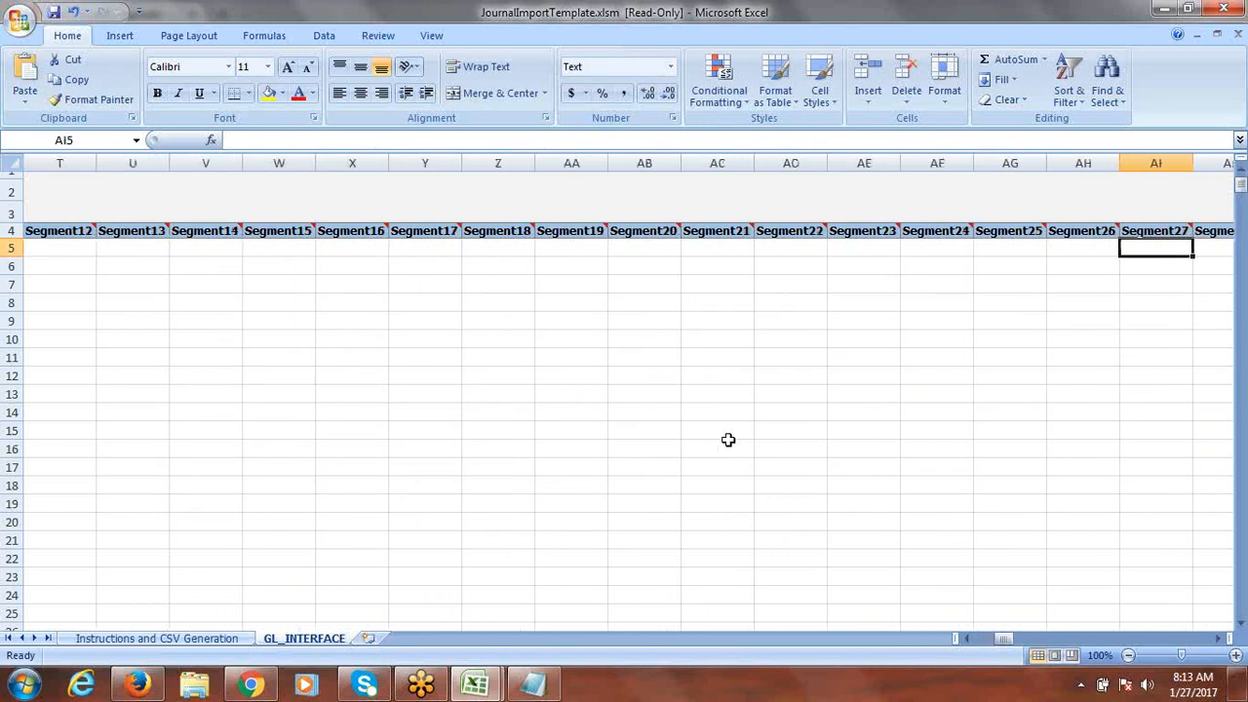
key("Tab")
key("Tab")
key("Tab")
key("Tab")
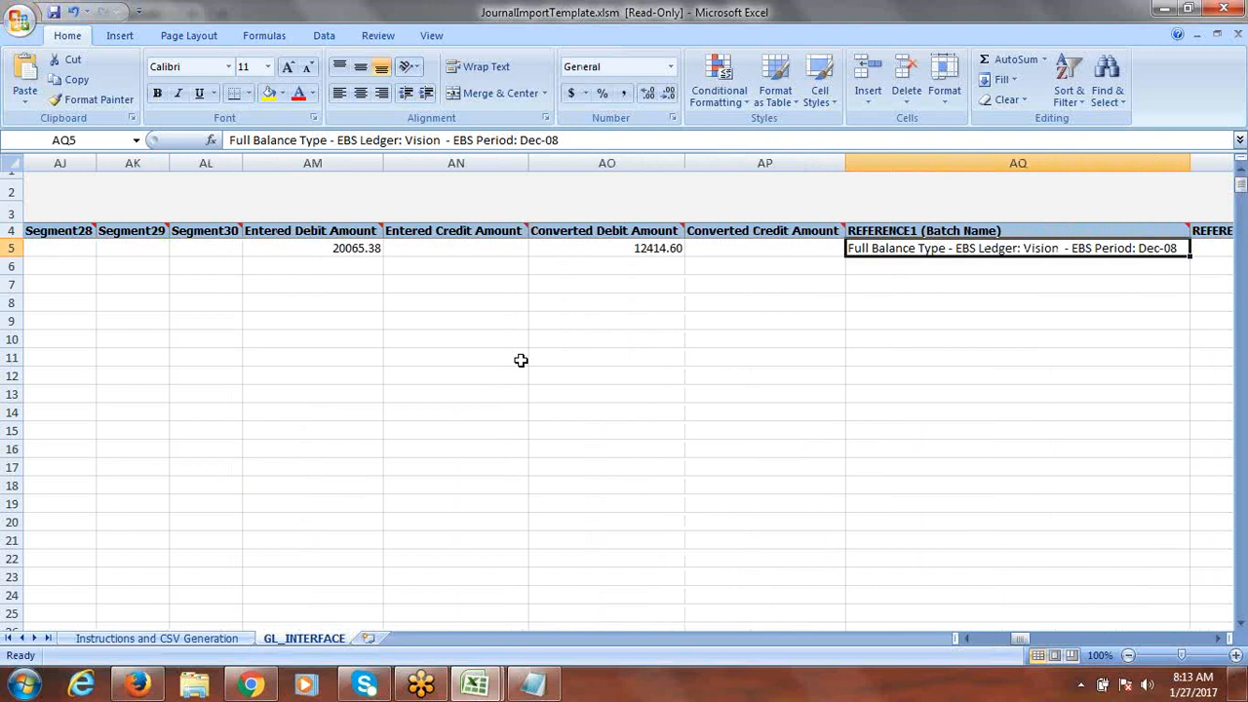
Step: Enter a 5000 debit in row 5, then clear the converted debit and the batch name
left_click(312, 251)
type("5000")
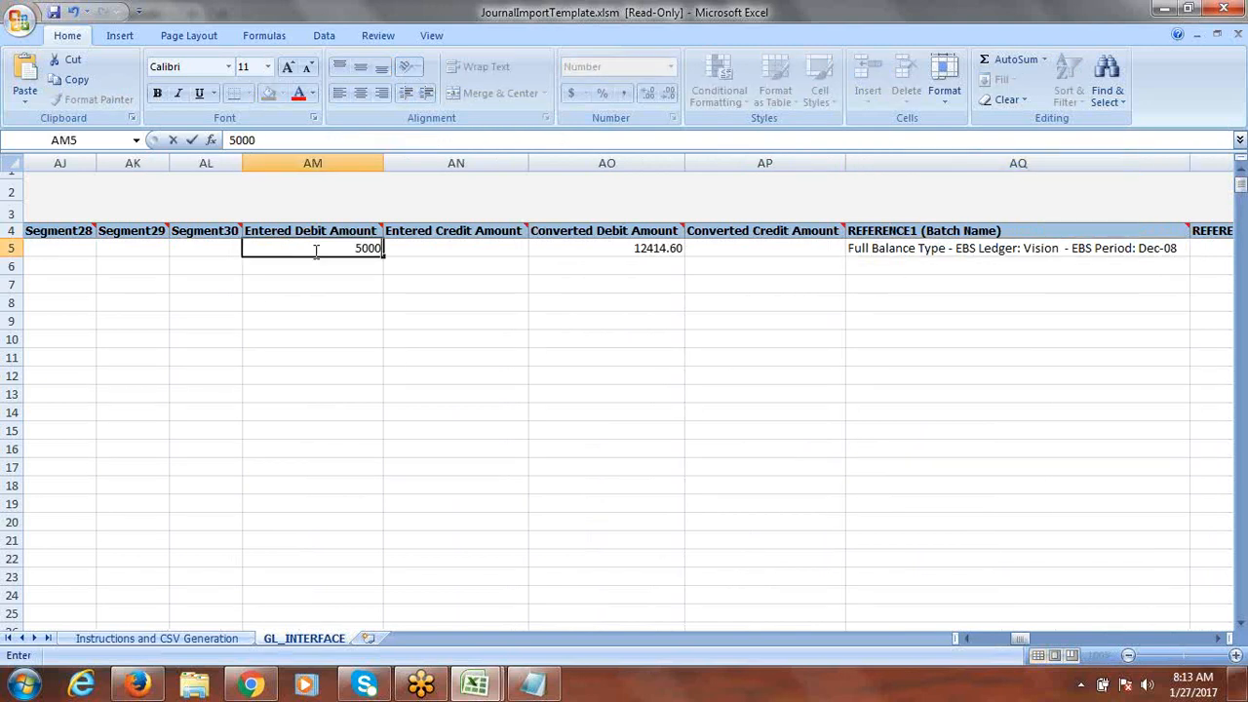
key("Tab")
key("Tab")
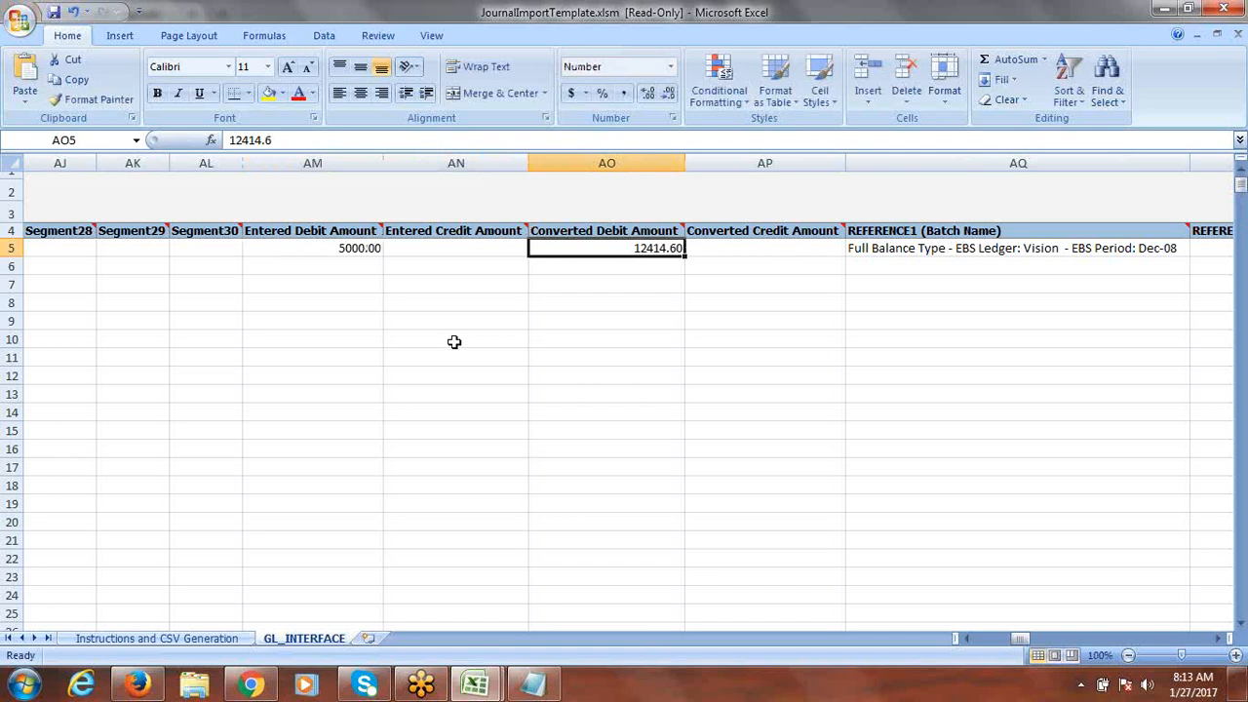
key("Delete")
key("Right")
key("Right")
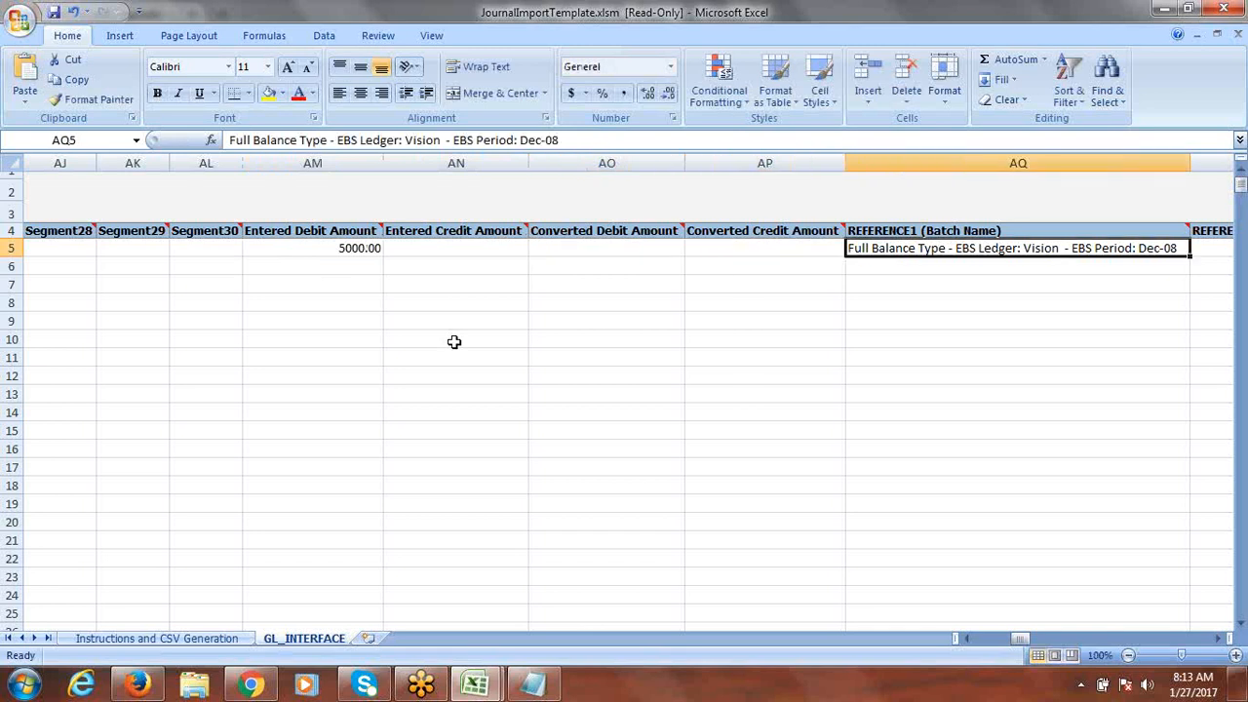
key("Delete")
key("Right")
Step: Clear row 5's journal entry name and interface group identifier, then review the remaining columns
key("Right")
key("Right")
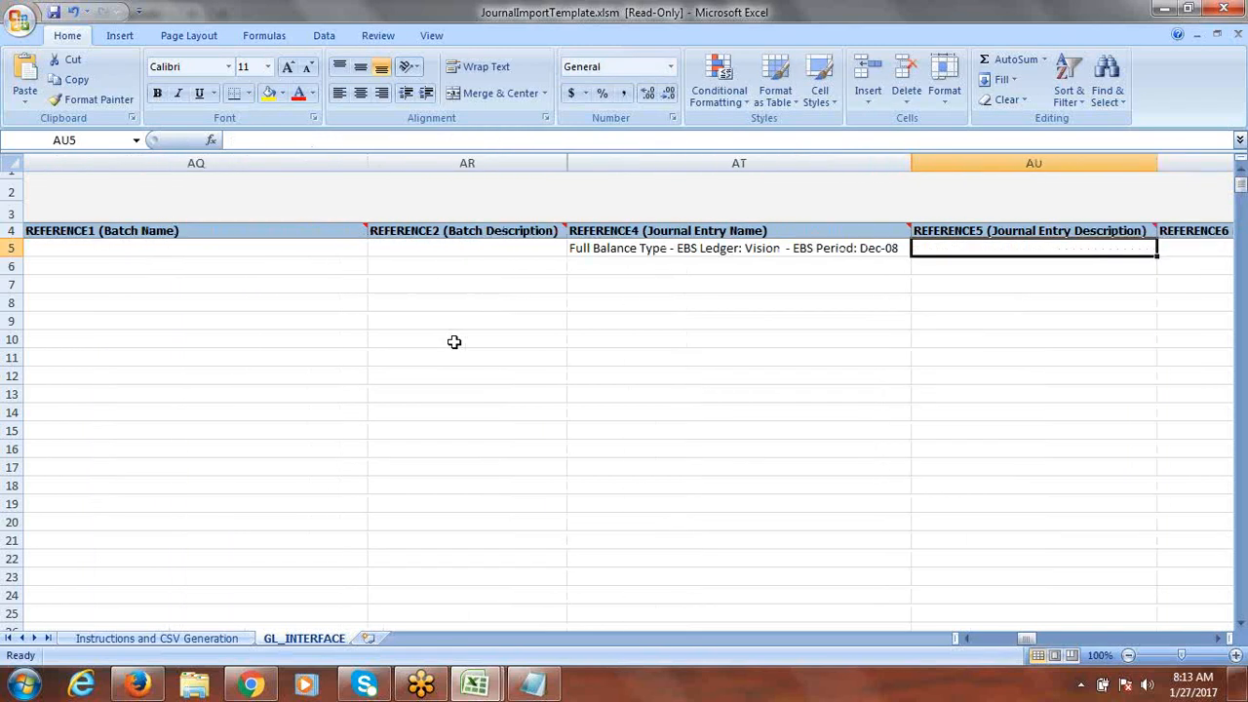
left_click(645, 249)
key("Delete")
key("Right")
key("Right")
key("Right")
key("Right")
key("Right")
key("Right")
key("Right")
key("Right")
key("Right")
key("Right")
key("Right")
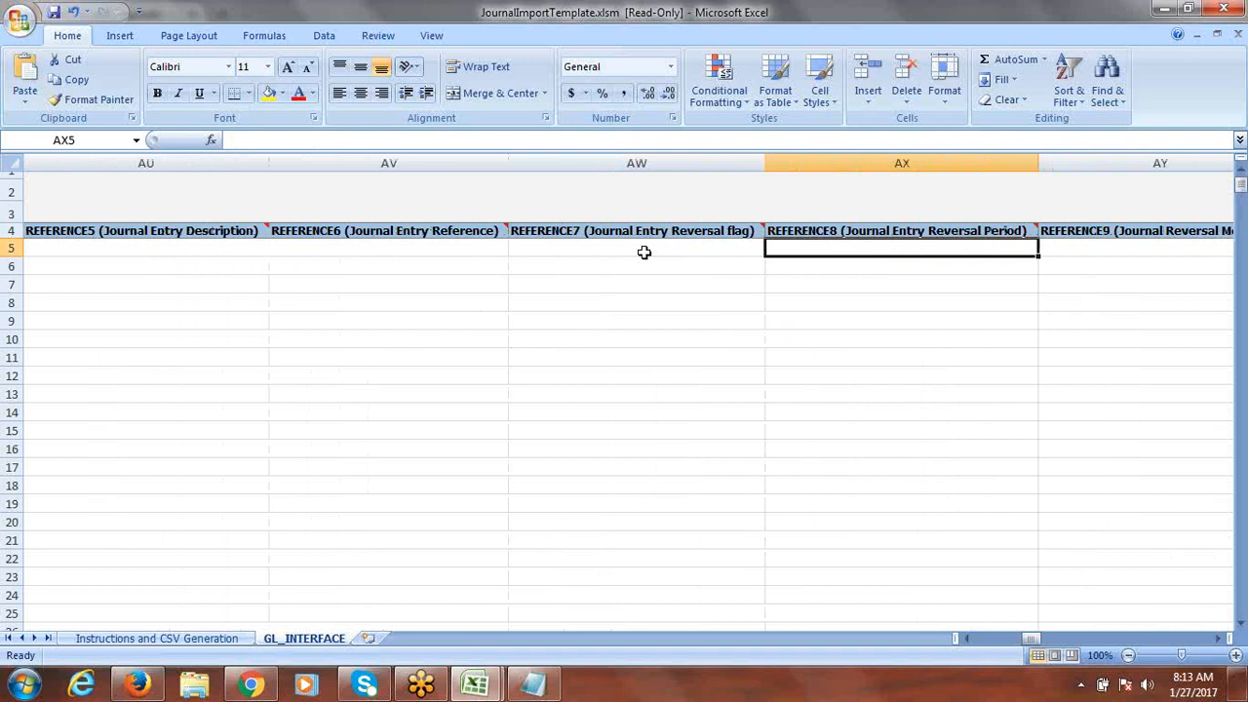
key("Right")
key("Right")
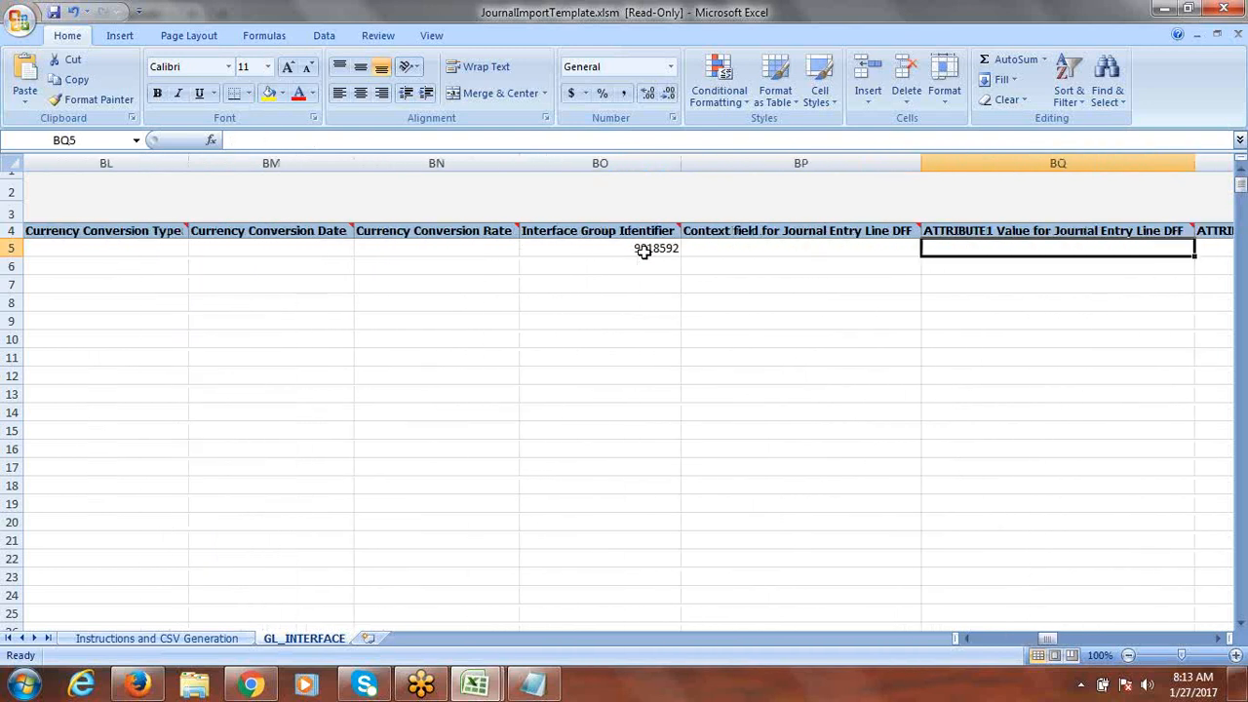
left_click(645, 249)
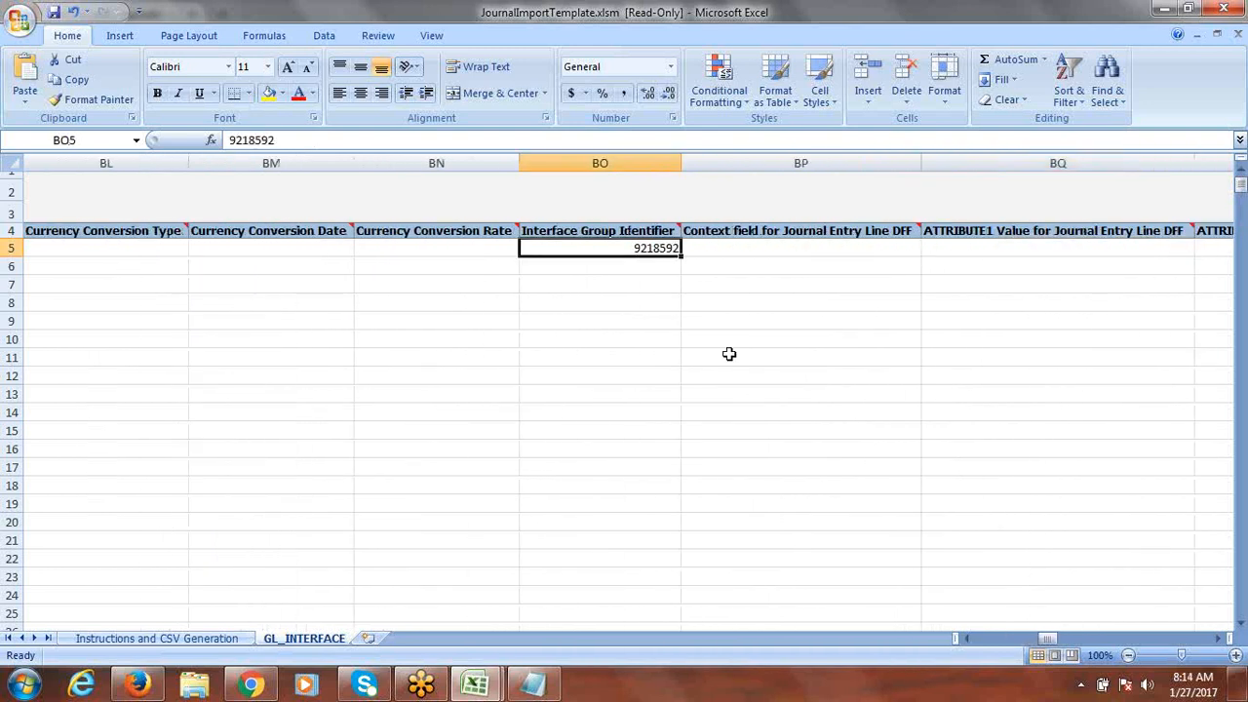
key("Delete")
key("Right")
key("Right")
key("Right")
key("Right")
key("Right")
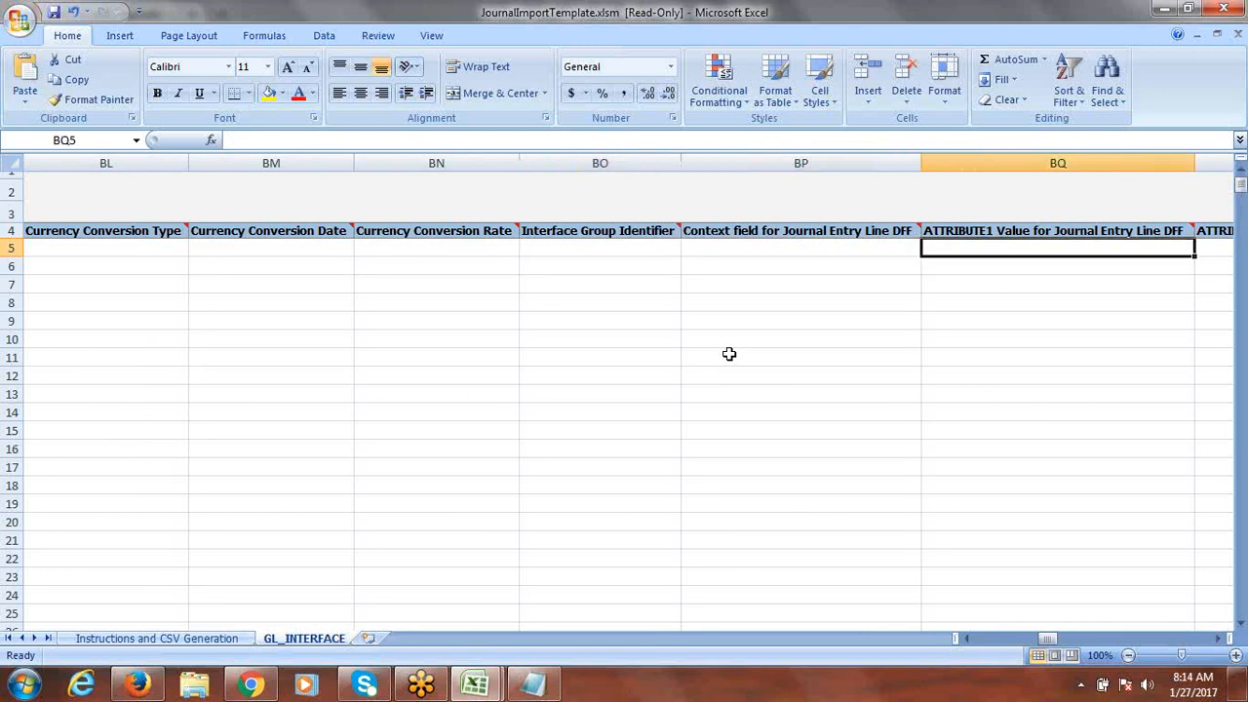
key("Right")
key("Right")
key("Right")
key("Right")
key("Right")
key("Right")
key("Right")
key("Right")
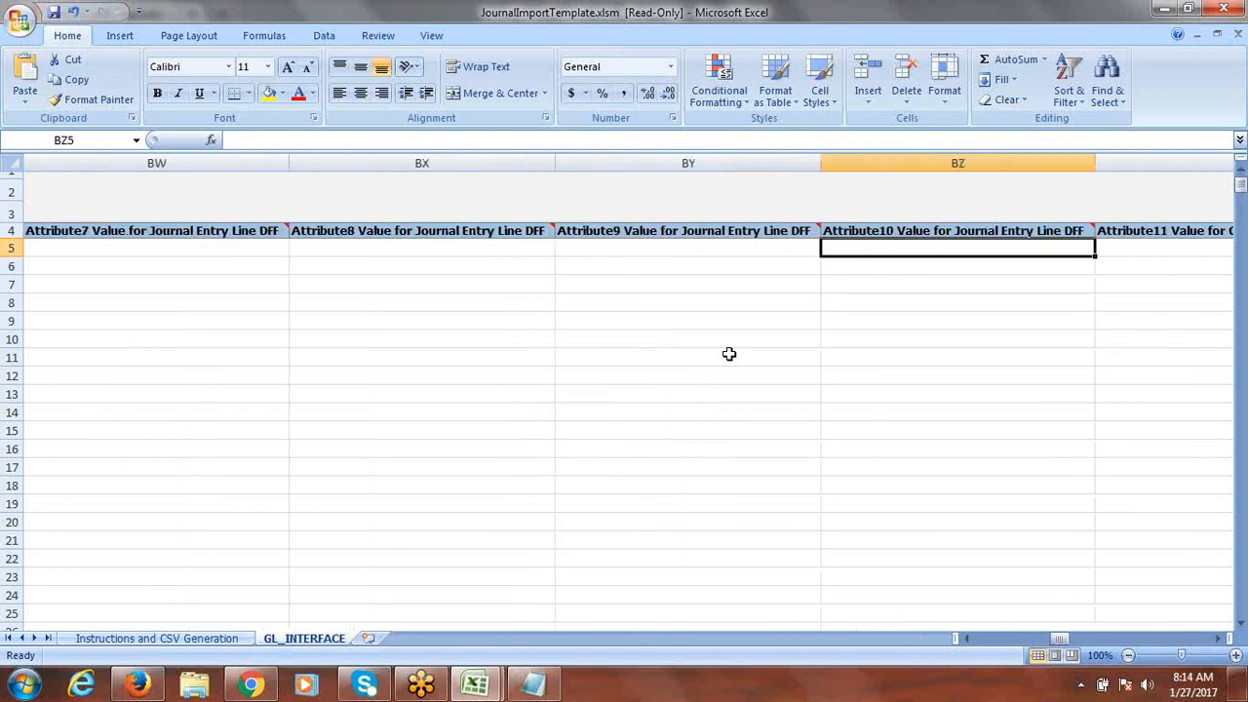
key("Right")
key("Right")
key("Right")
key("Right")
key("Right")
key("Right")
key("Right")
key("Right")
key("Right")
key("Right")
key("Right")
key("Right")
key("Right")
key("Right")
key("Right")
key("Right")
key("Right")
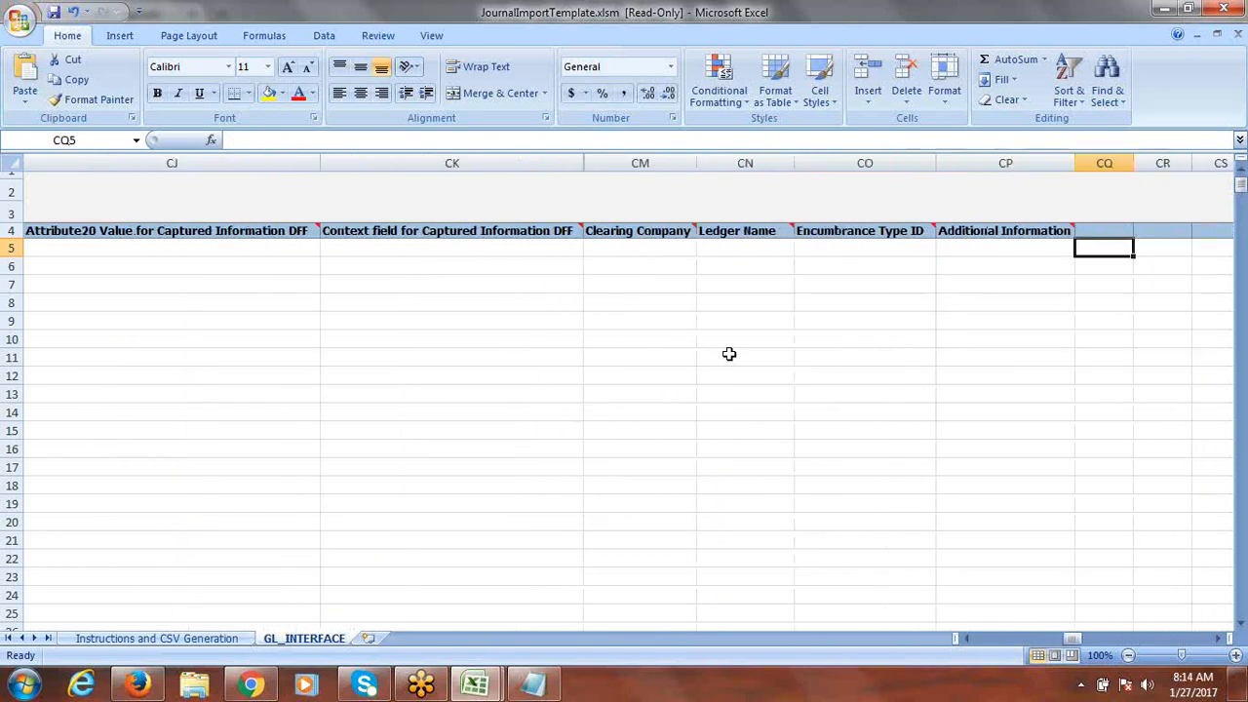
key("Left")
key("Left")
key("Left")
key("Left")
key("Left")
key("Left")
key("Left")
key("Left")
key("Left")
key("Left")
key("Left")
key("Left")
key("Left")
key("Left")
key("Left")
key("Left")
key("Left")
key("Left")
key("Left")
key("Left")
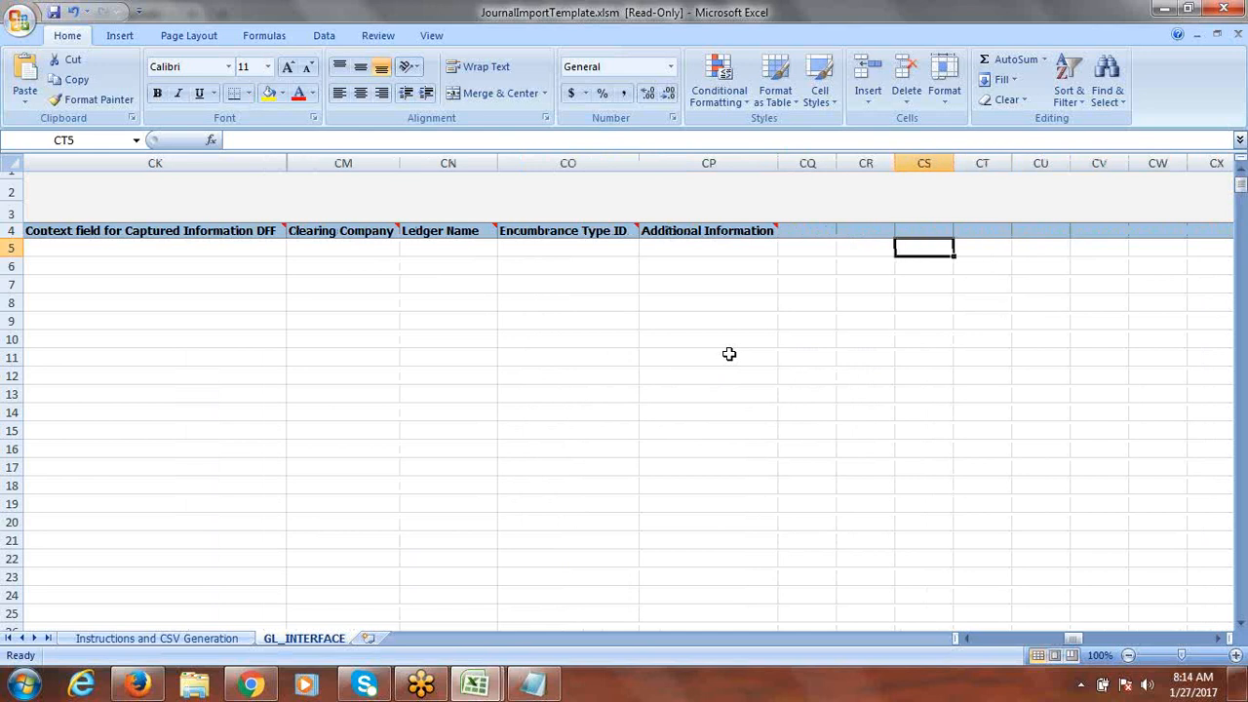
key("Left")
key("Left")
key("Left")
key("Left")
key("Left")
key("Left")
key("Left")
key("Left")
key("Left")
key("Left")
key("Left")
key("Left")
key("Left")
key("Left")
key("Left")
key("Left")
key("Left")
key("Left")
key("Left")
key("Left")
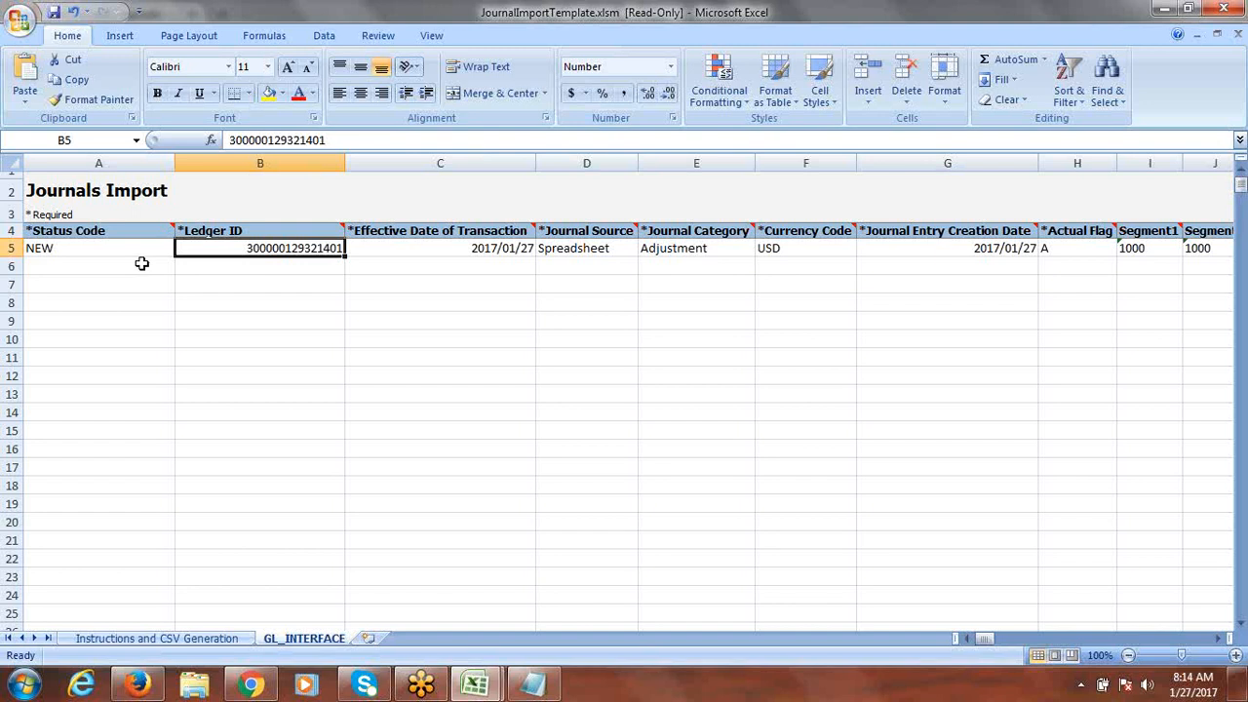
Step: Set row 6's status code to NEW and copy row 5's Ledger ID into it
left_click(140, 266)
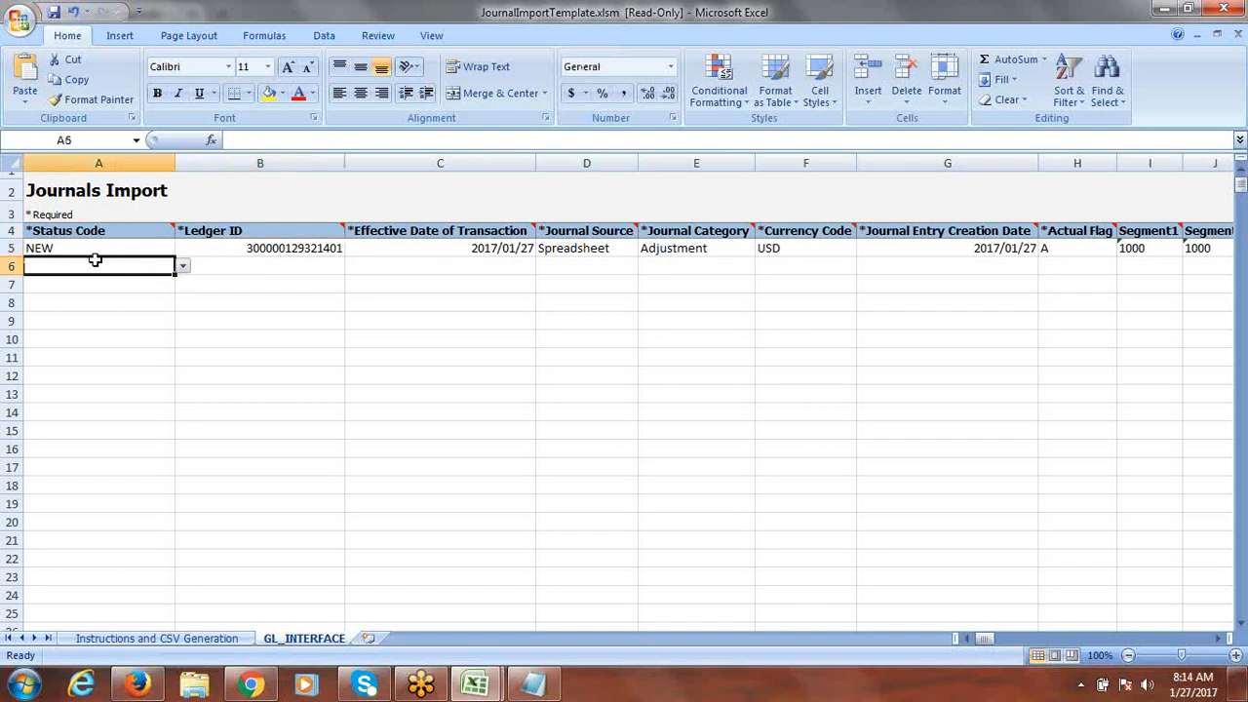
left_click(183, 266)
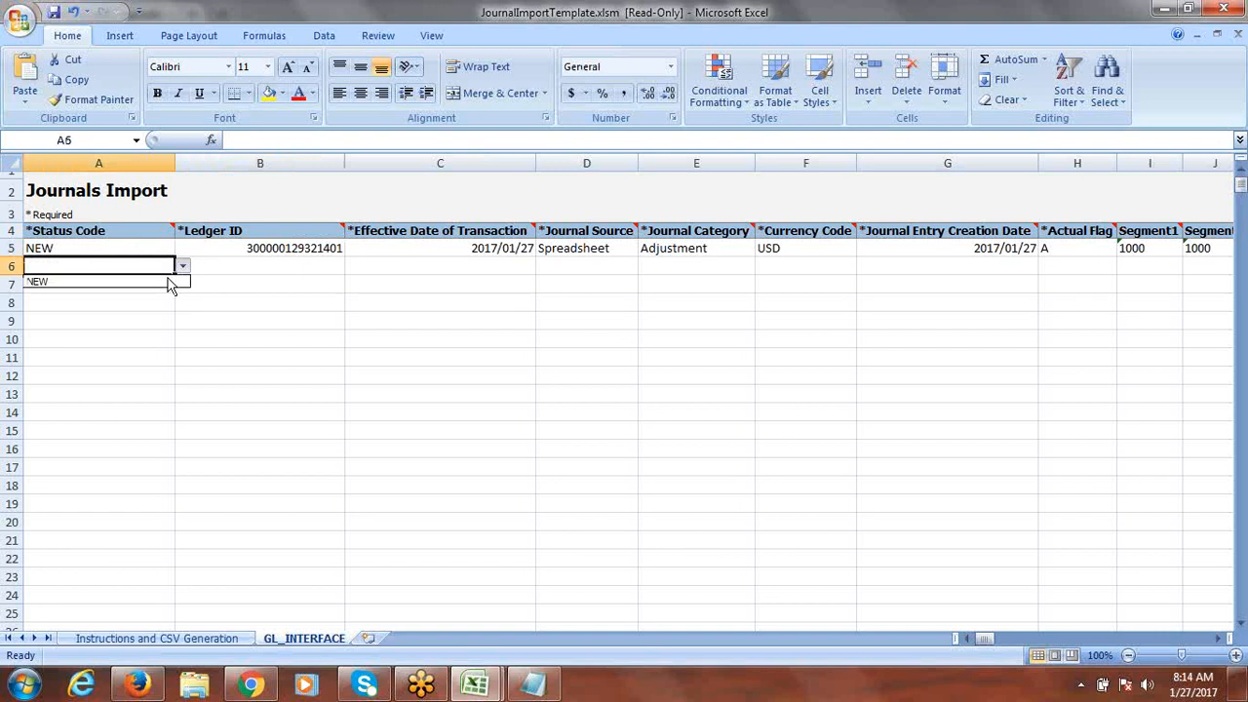
left_click(125, 283)
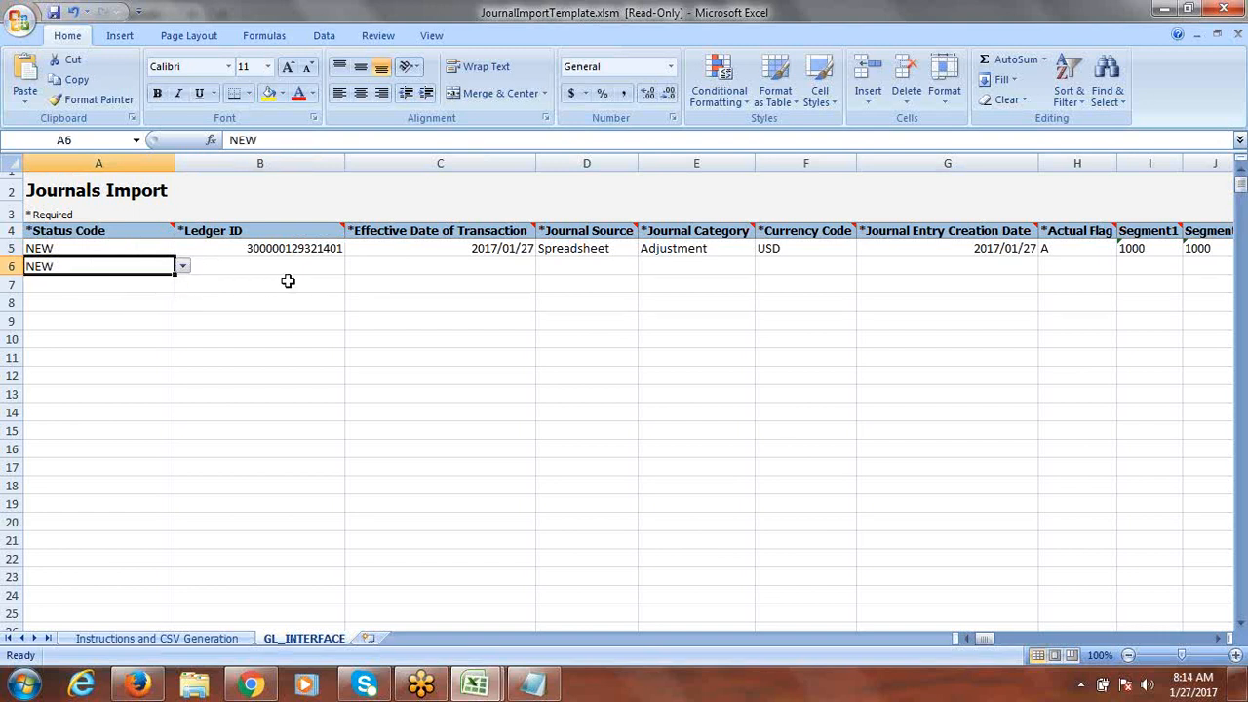
left_click(258, 266)
left_click(289, 248)
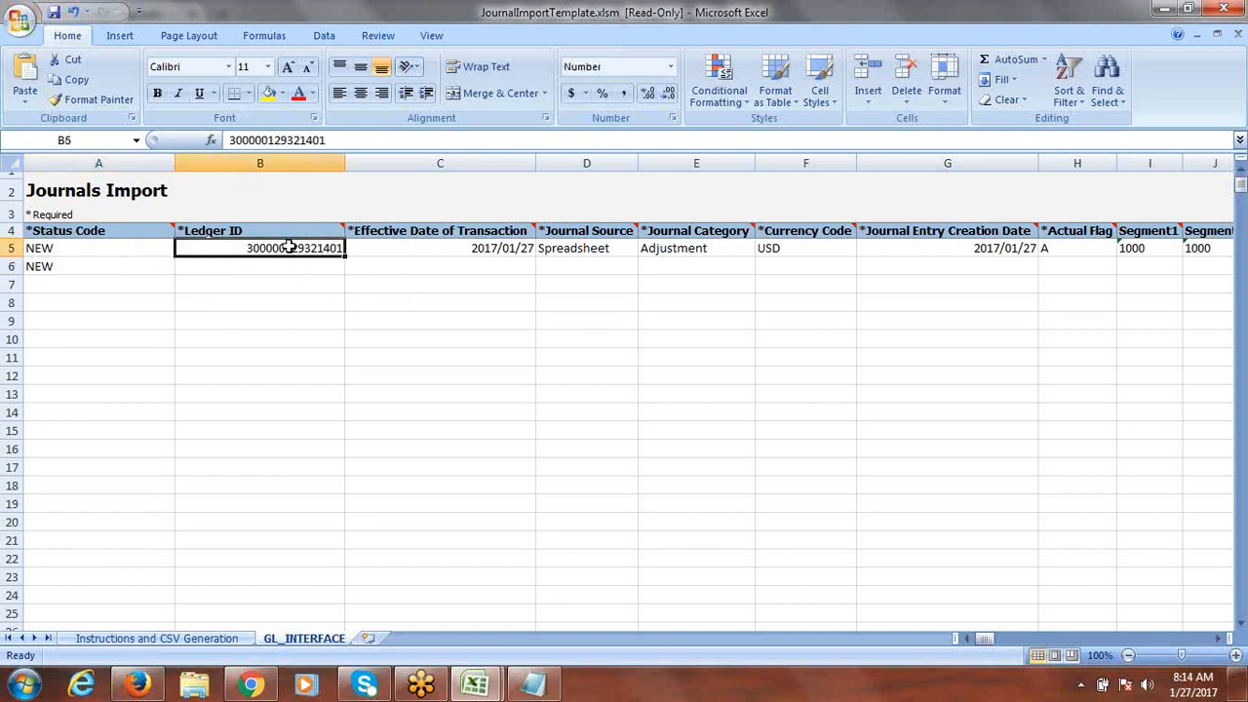
key("ctrl+c")
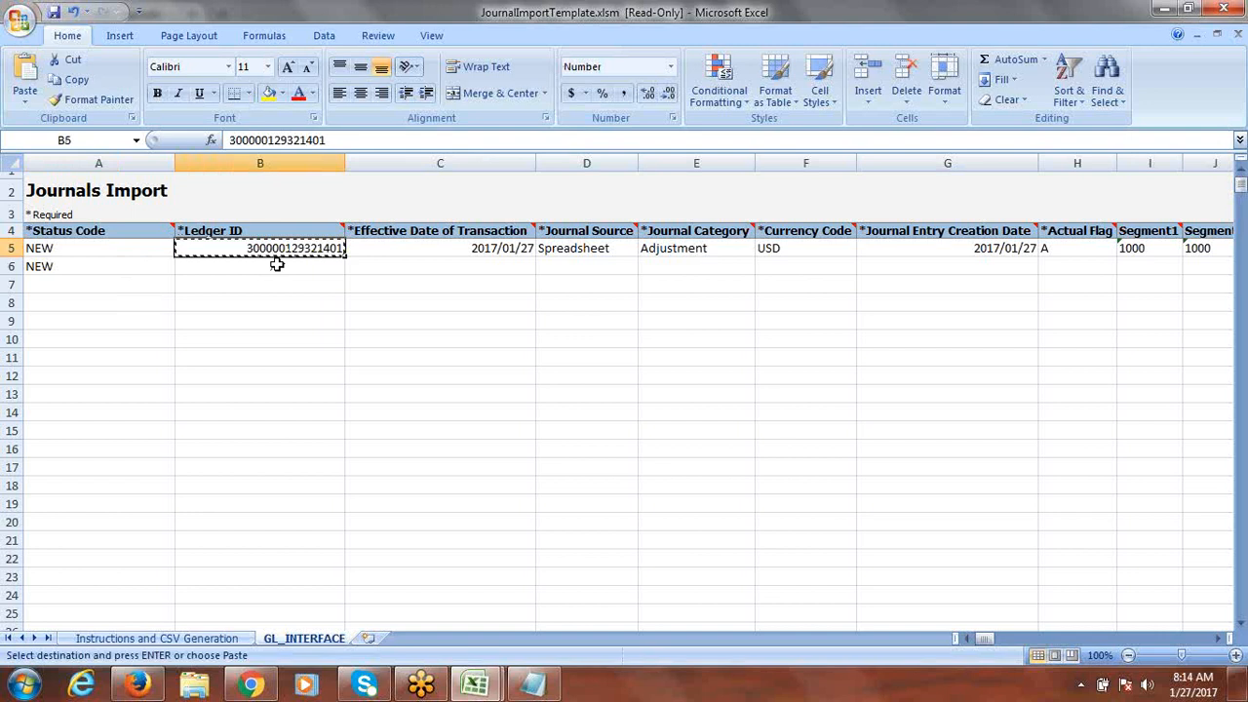
left_click(278, 266)
key("ctrl+v")
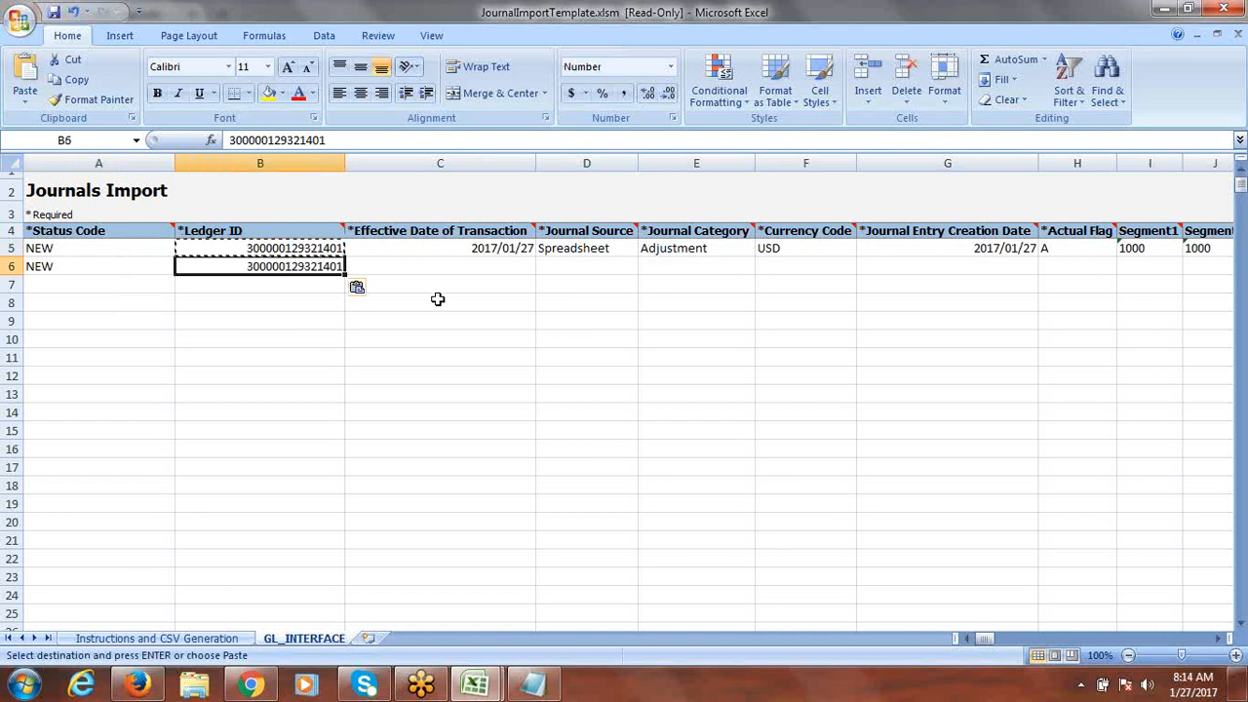
Step: Copy effective date 2017/01/27, source Spreadsheet and category Adjustment from row 5 into row 6
left_click(459, 266)
left_click(468, 246)
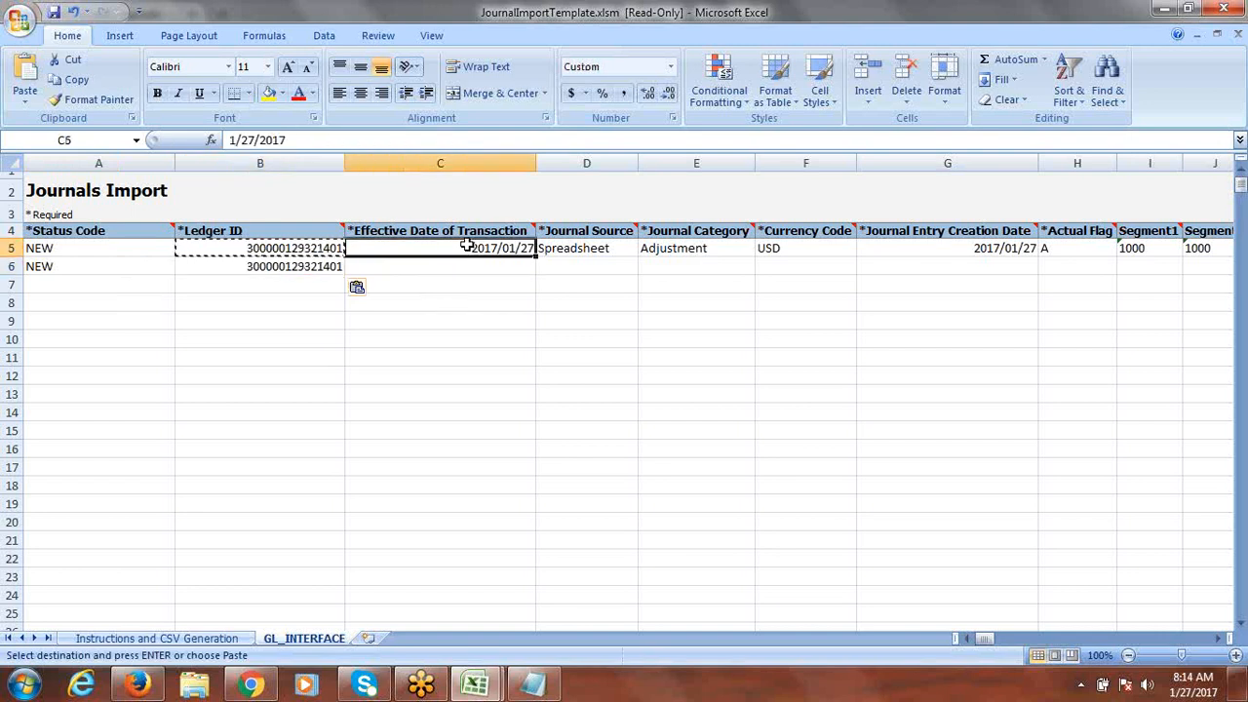
key("ctrl+c")
left_click(463, 266)
key("ctrl+v")
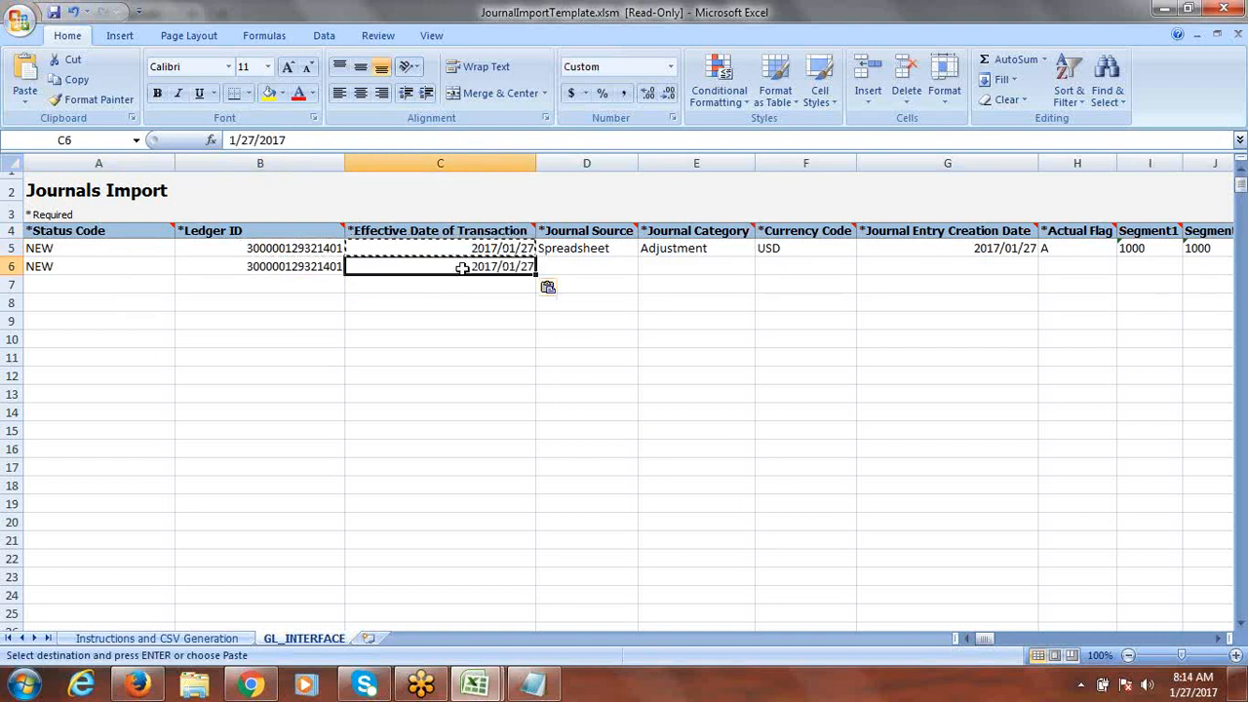
left_click(588, 271)
left_click(592, 251)
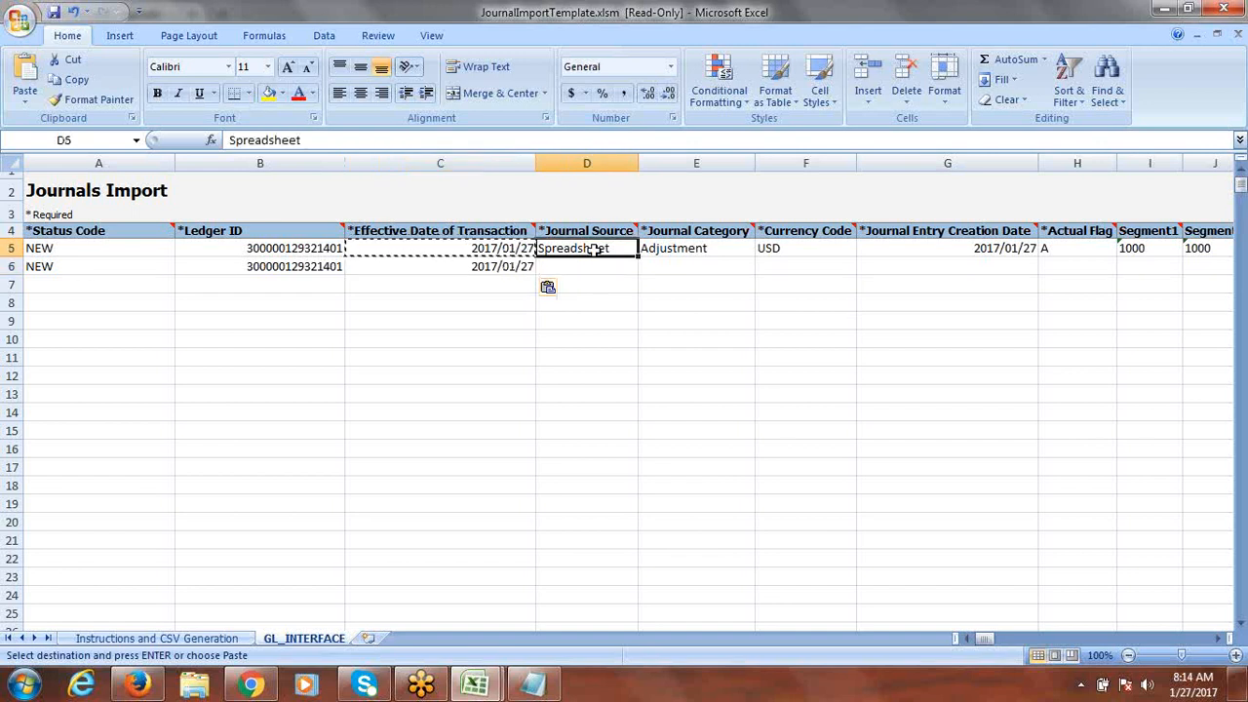
key("ctrl+c")
left_click(596, 266)
key("ctrl+v")
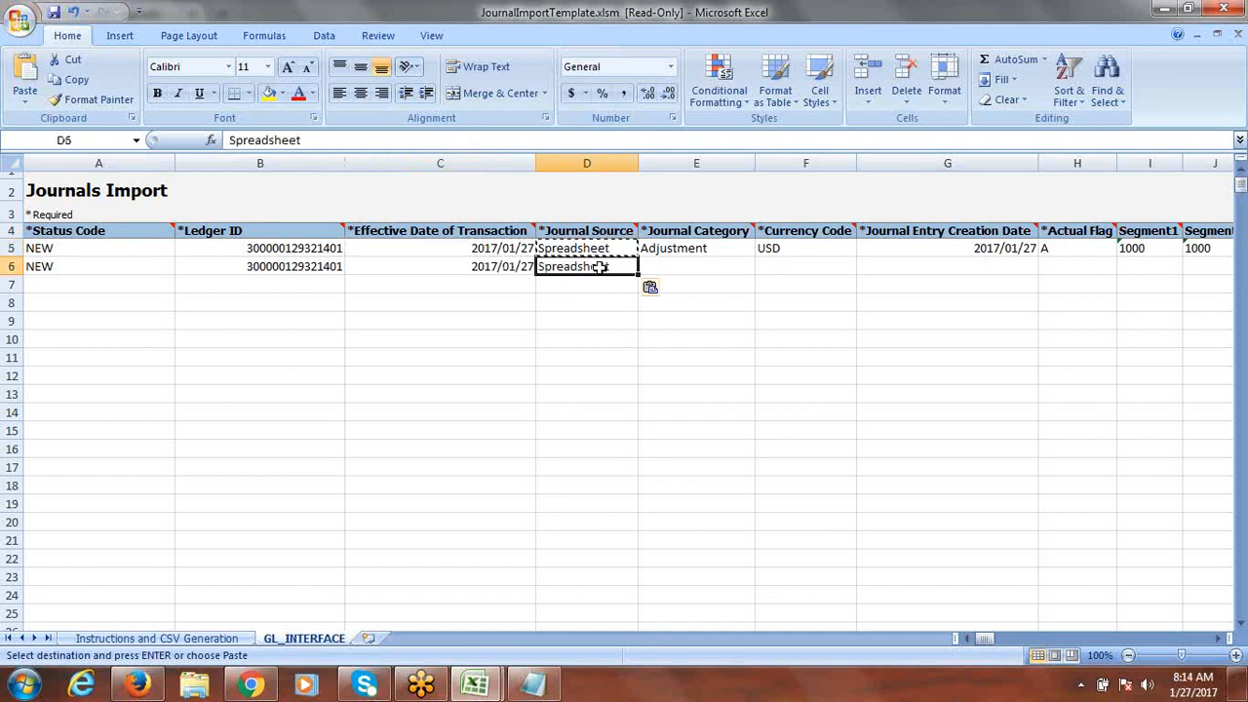
left_click(698, 248)
key("ctrl+c")
left_click(698, 263)
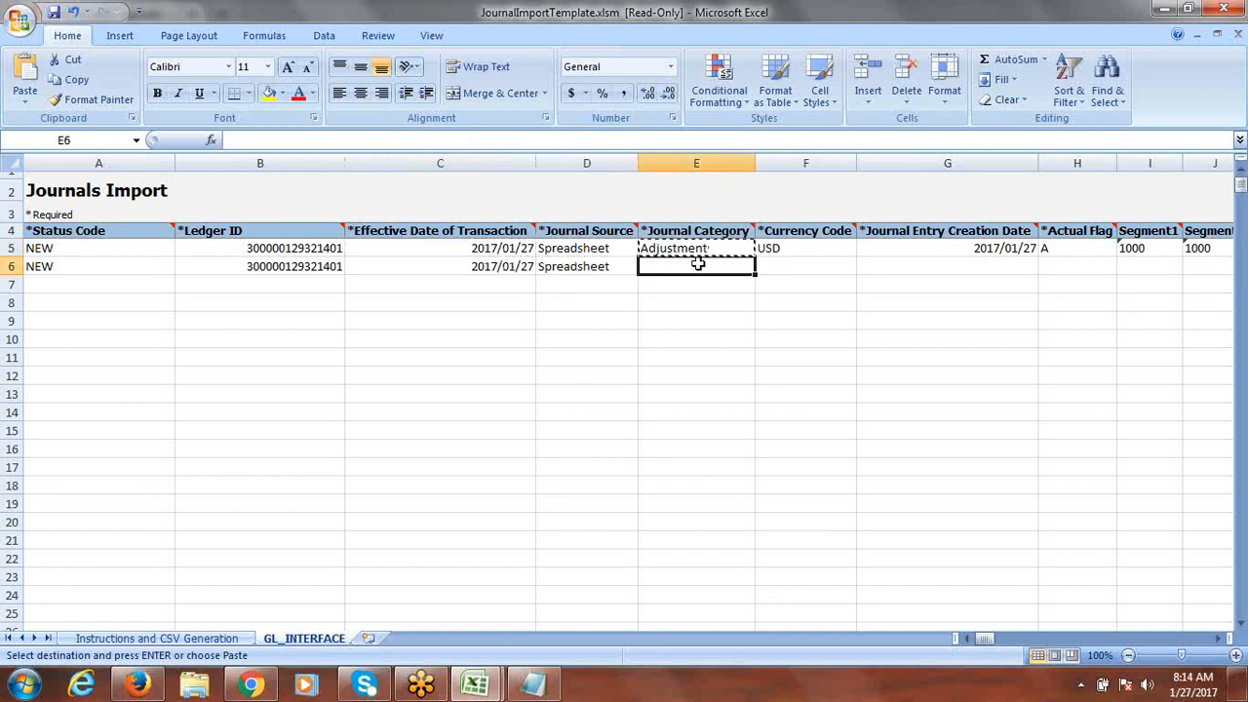
key("ctrl+v")
Step: Give row 6 currency USD, row 5's creation date, and Actual Flag A
left_click(803, 268)
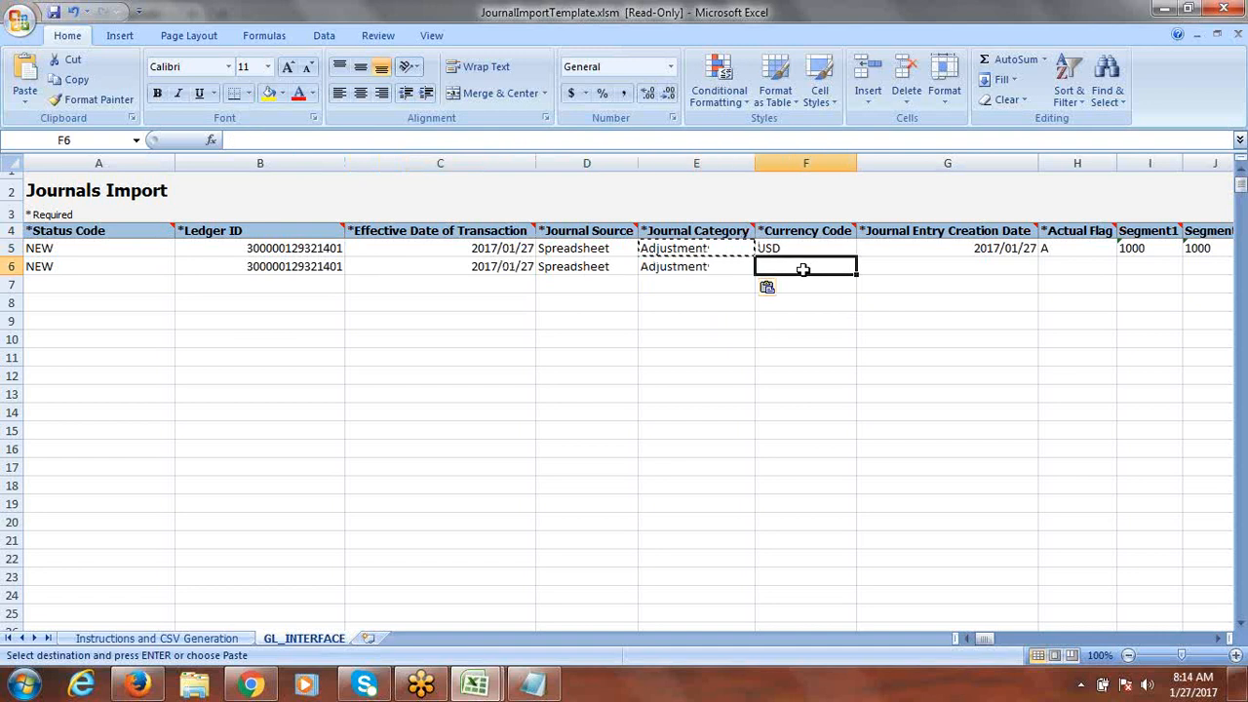
type("US")
left_click(910, 264)
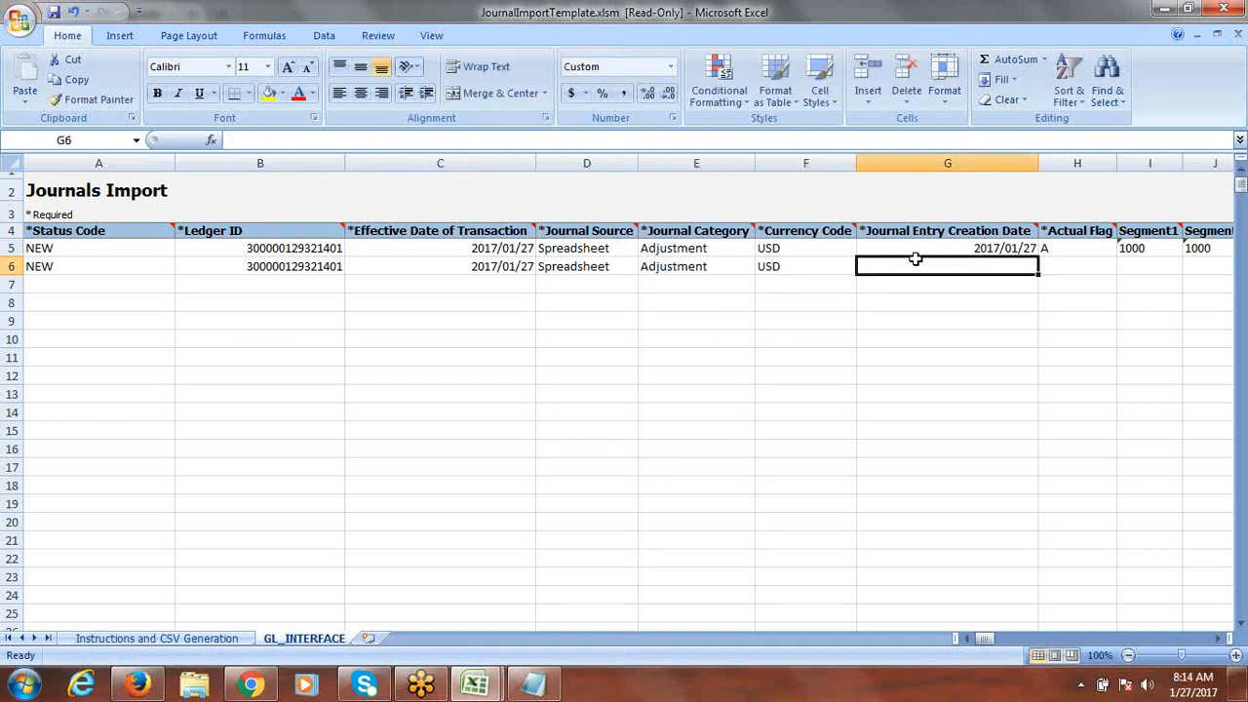
left_click(983, 248)
key("ctrl+c")
left_click(958, 269)
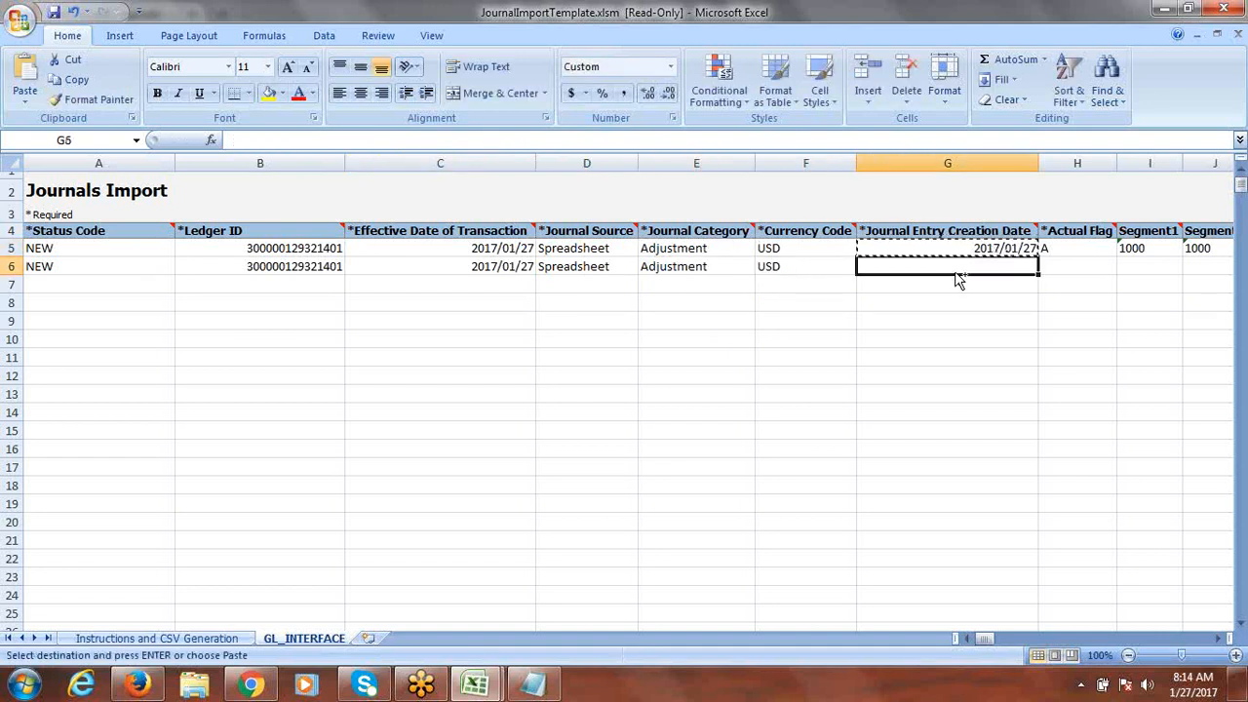
key("ctrl+v")
key("Right")
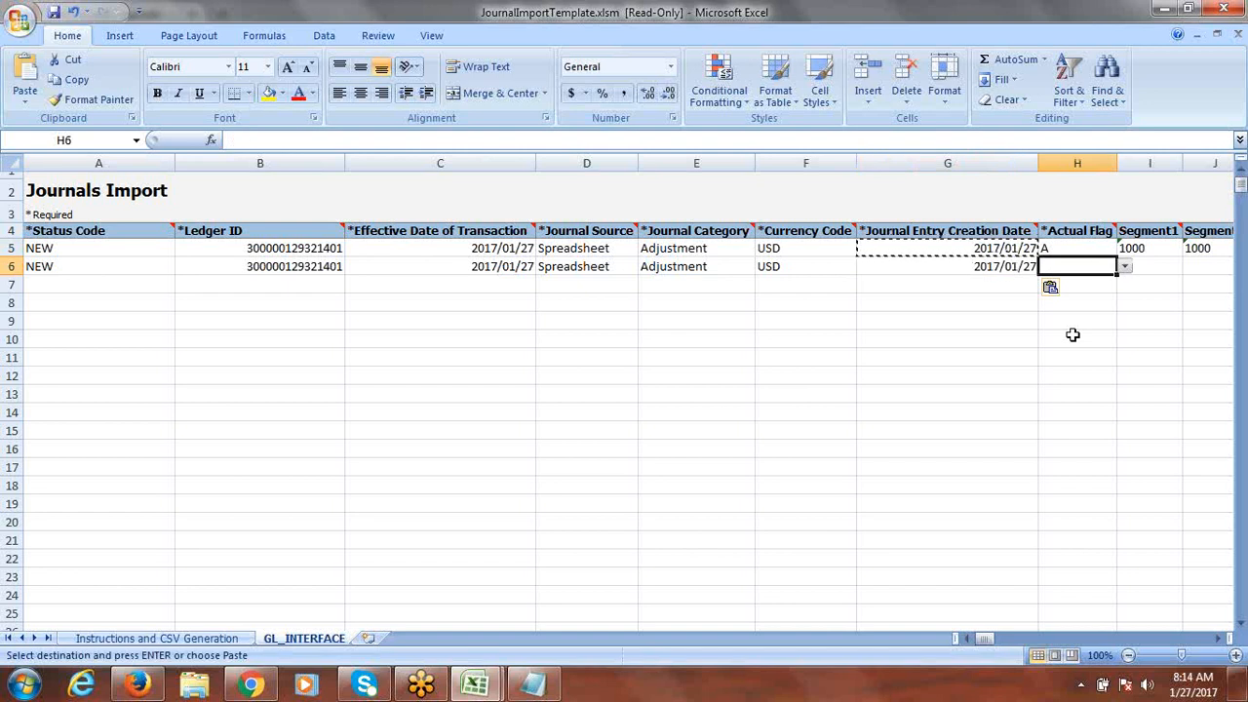
left_click(1127, 269)
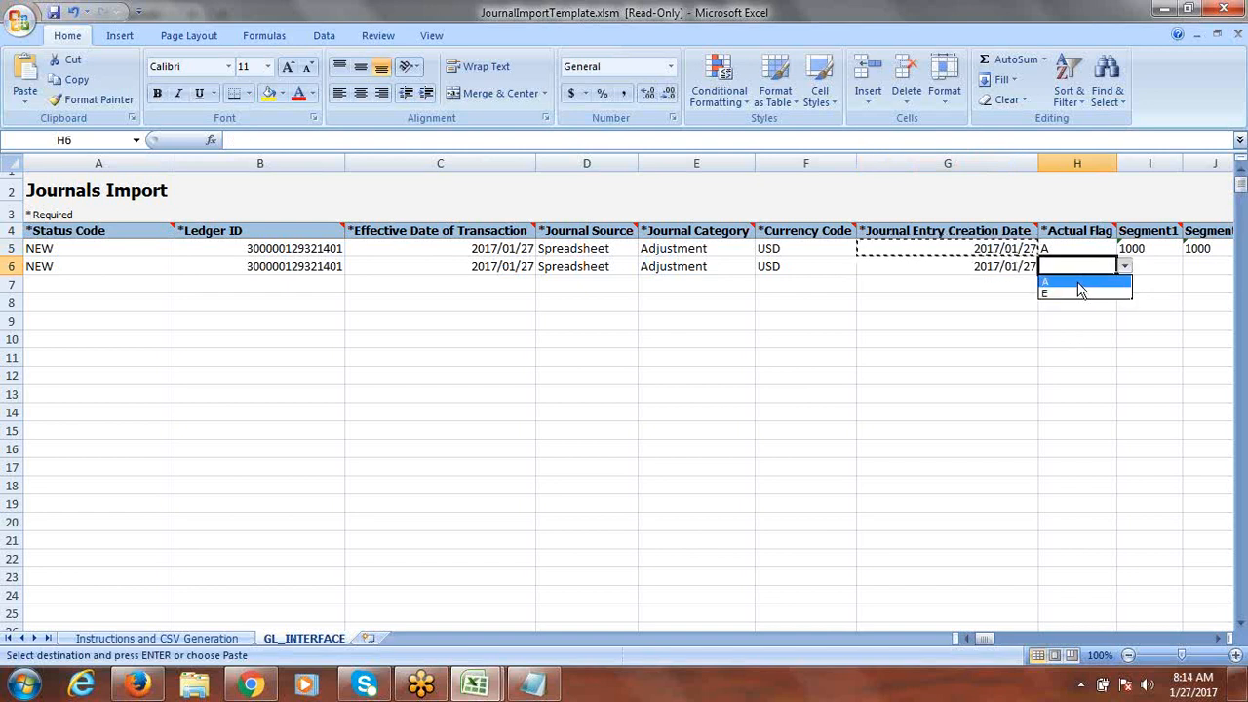
left_click(1077, 281)
Step: Fill segments 1000, 1000 and 50500 down from row 5 into row 6
key("Right")
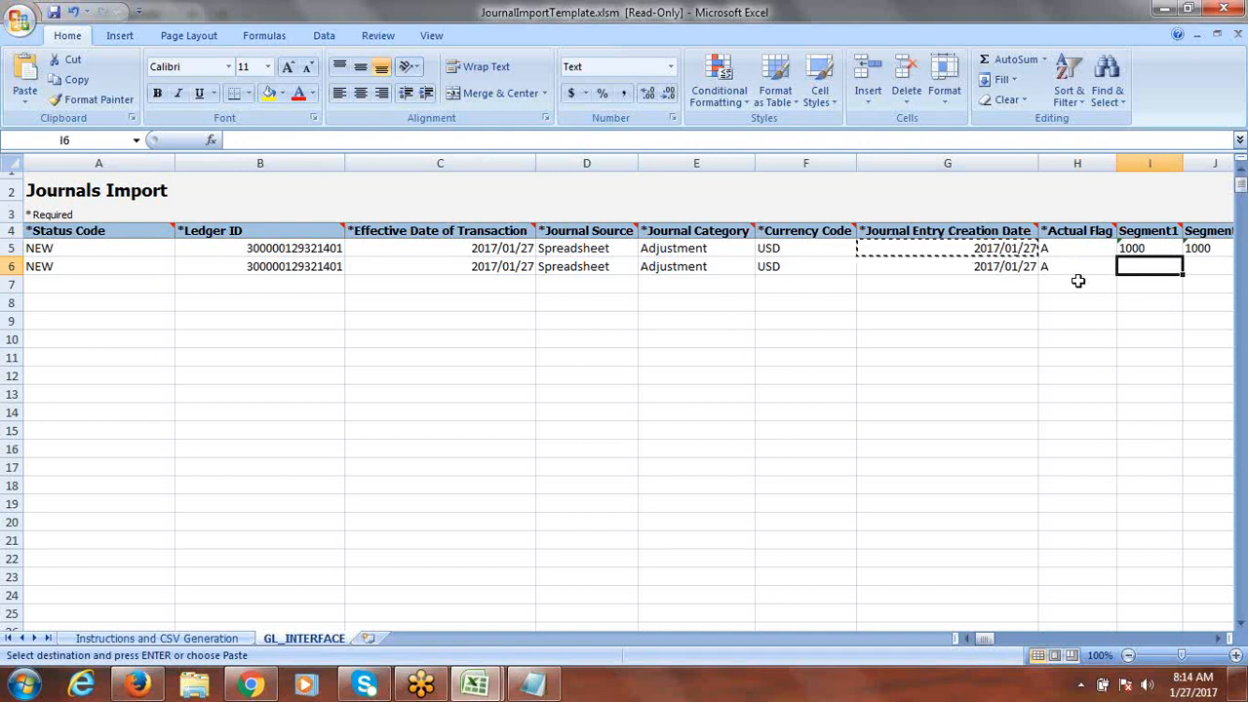
key("Right")
key("Right")
key("Right")
key("Right")
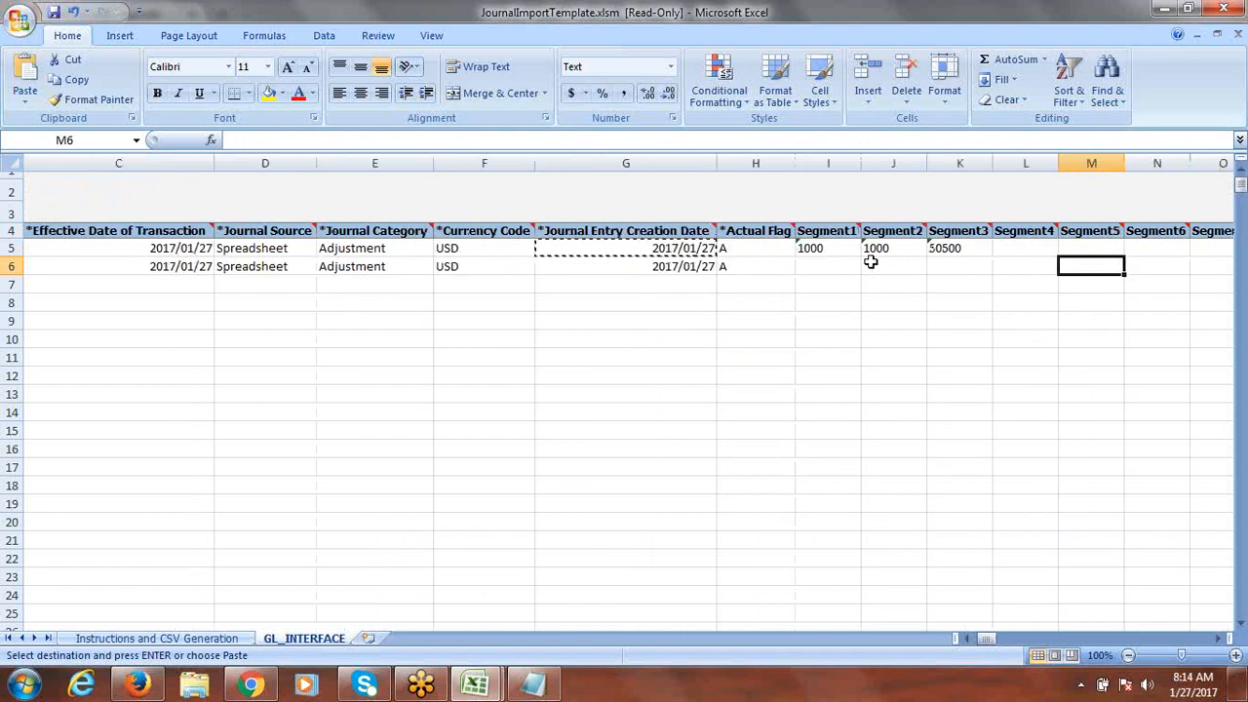
left_click_drag(836, 251, 983, 269)
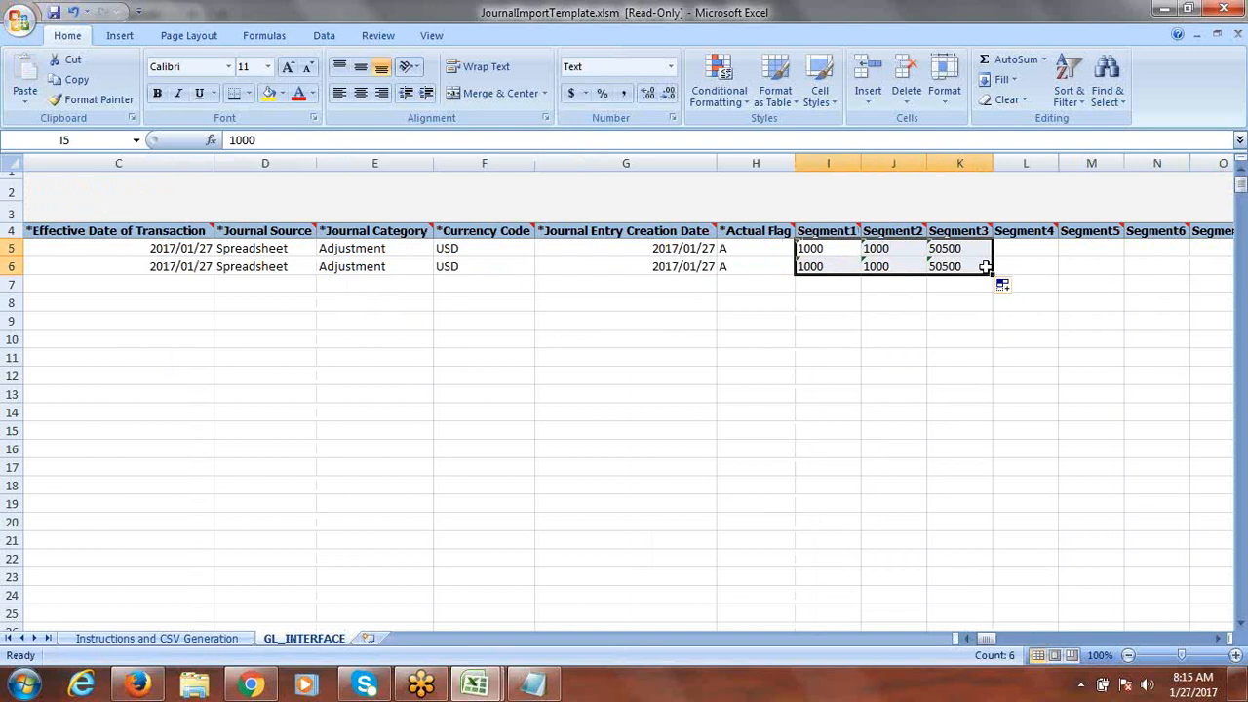
left_click(971, 270)
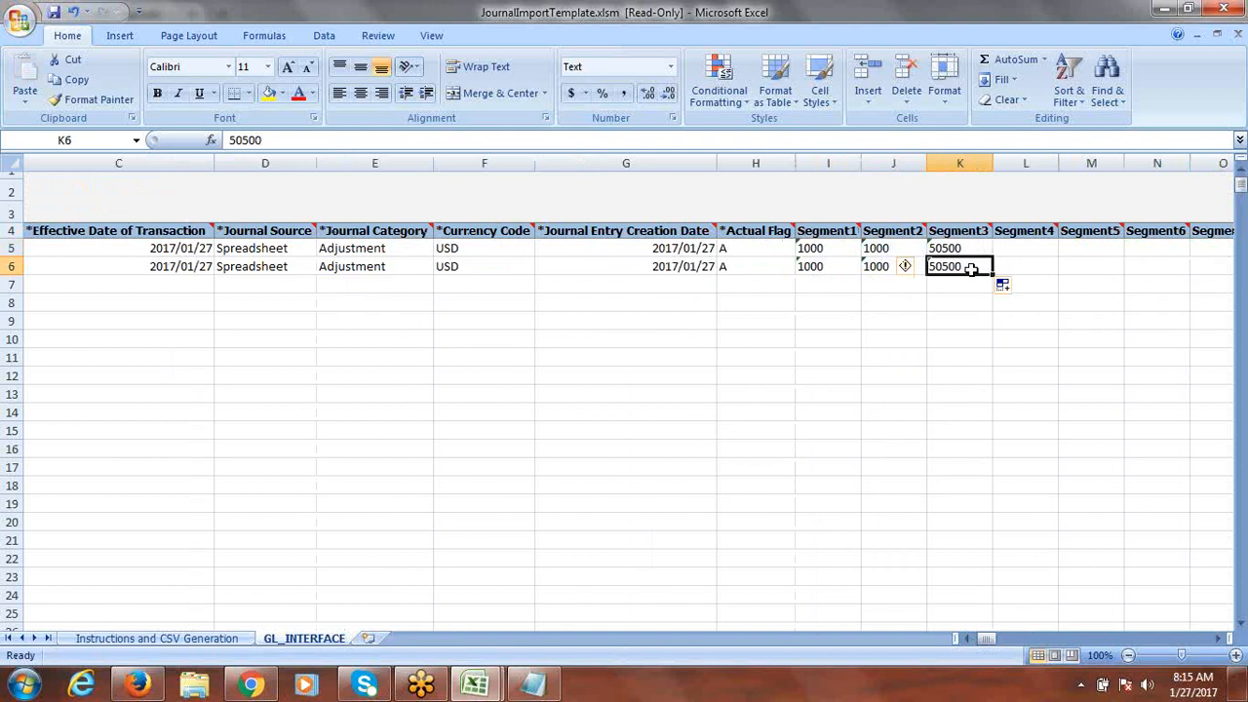
left_click(142, 686)
Step: Choose the Cash account 11200 in Fusion's Account dialog and copy the code
left_click(766, 423)
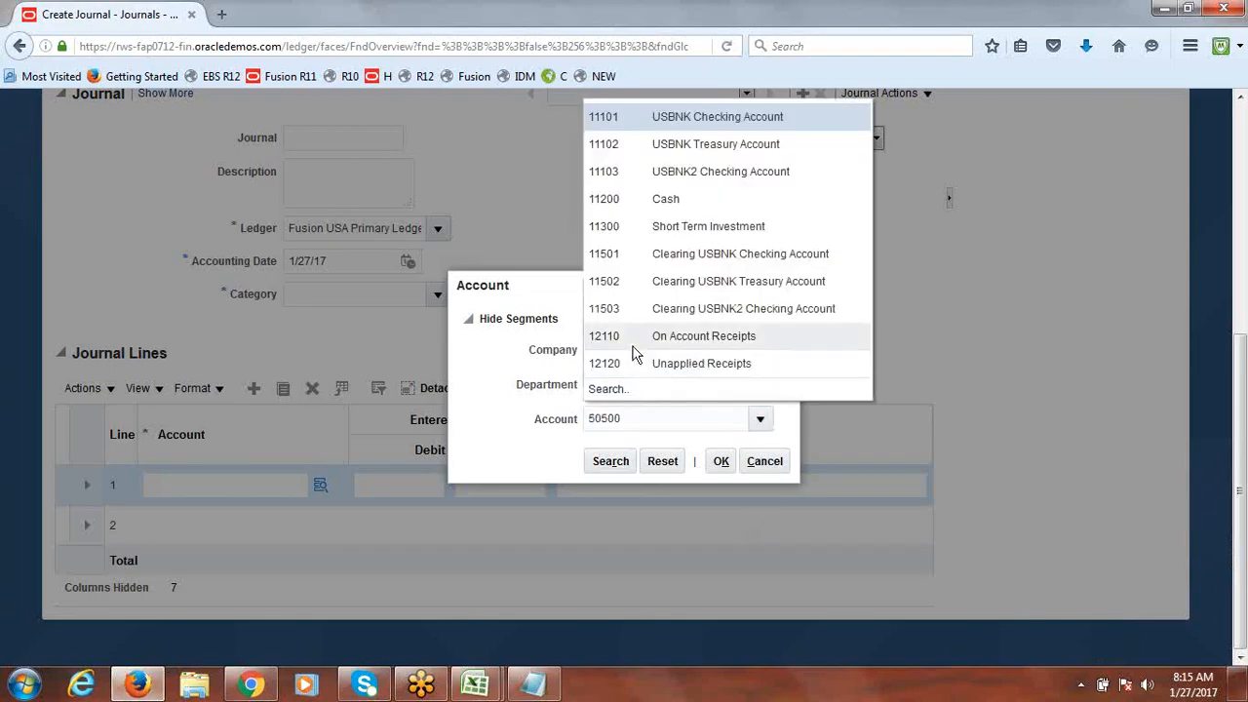
left_click(665, 205)
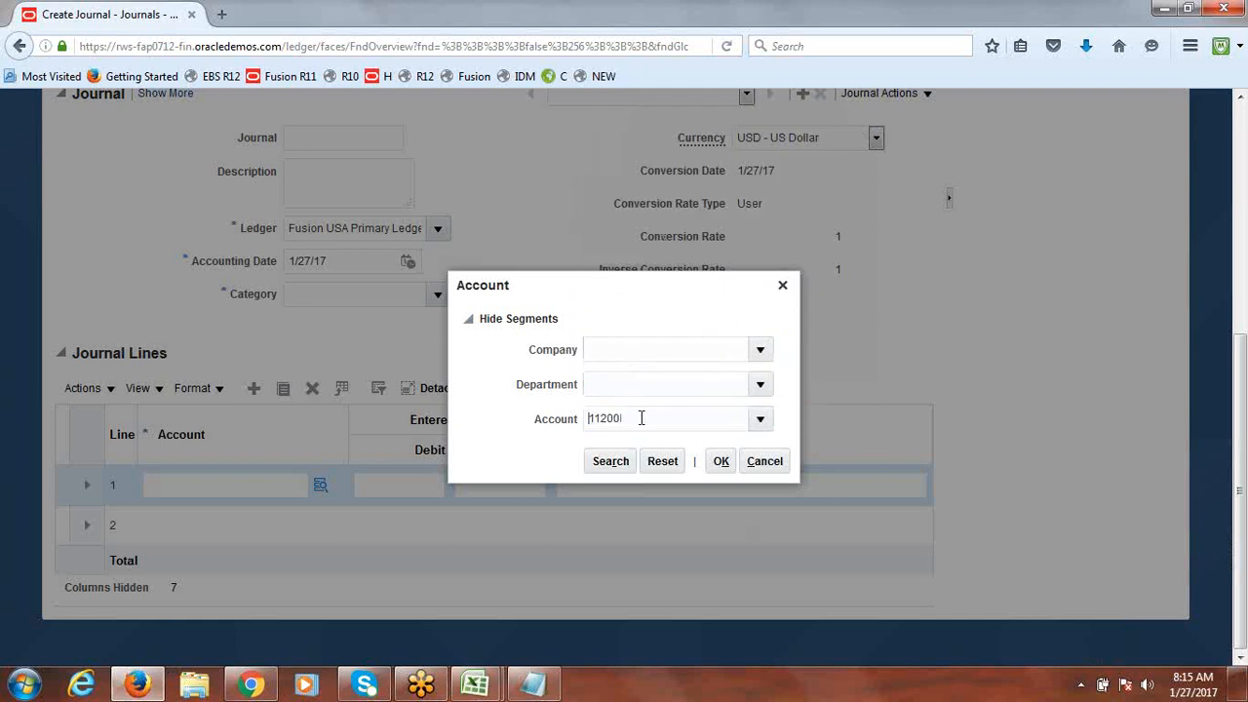
left_click_drag(640, 417, 562, 422)
key("alt+Tab")
Step: Paste 11200 as row 6's Segment3 and enter a 5000 credit amount
key("ctrl+v")
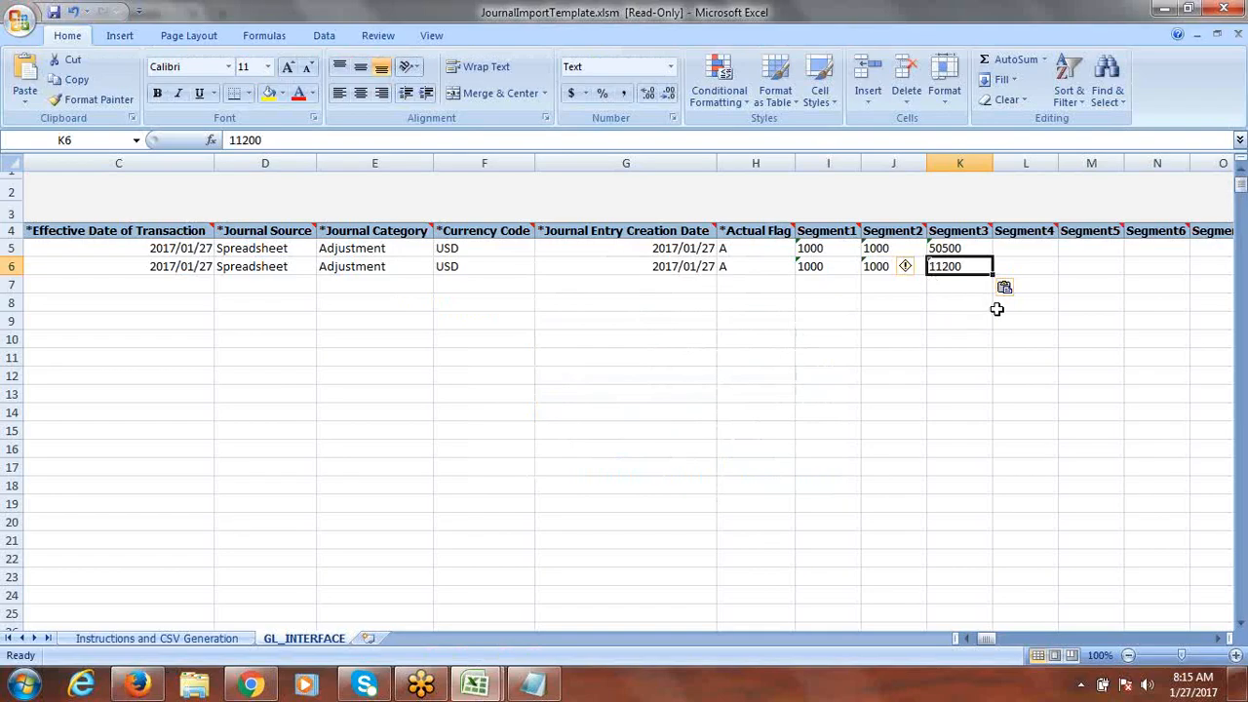
key("Right")
key("Right")
key("Right")
key("Right")
key("Right")
key("Right")
key("Right")
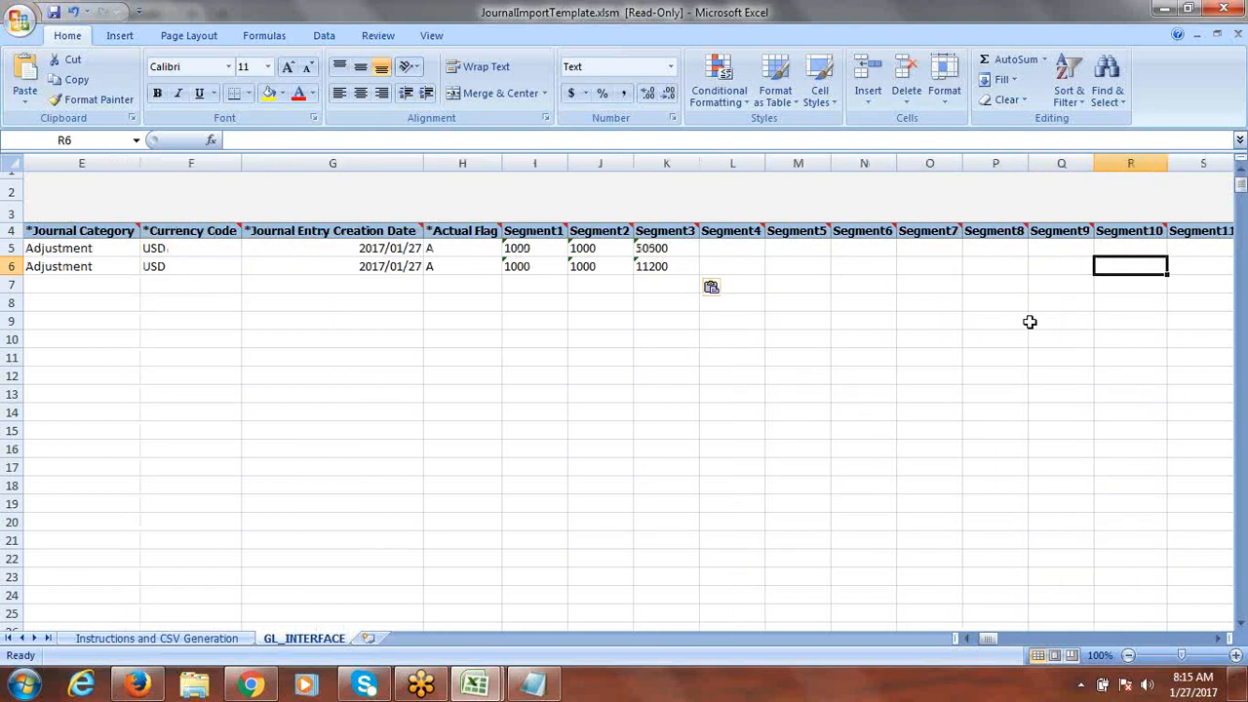
key("Right")
key("Right")
key("Right")
key("Right")
key("Right")
key("Right")
key("Right")
key("Right")
key("Right")
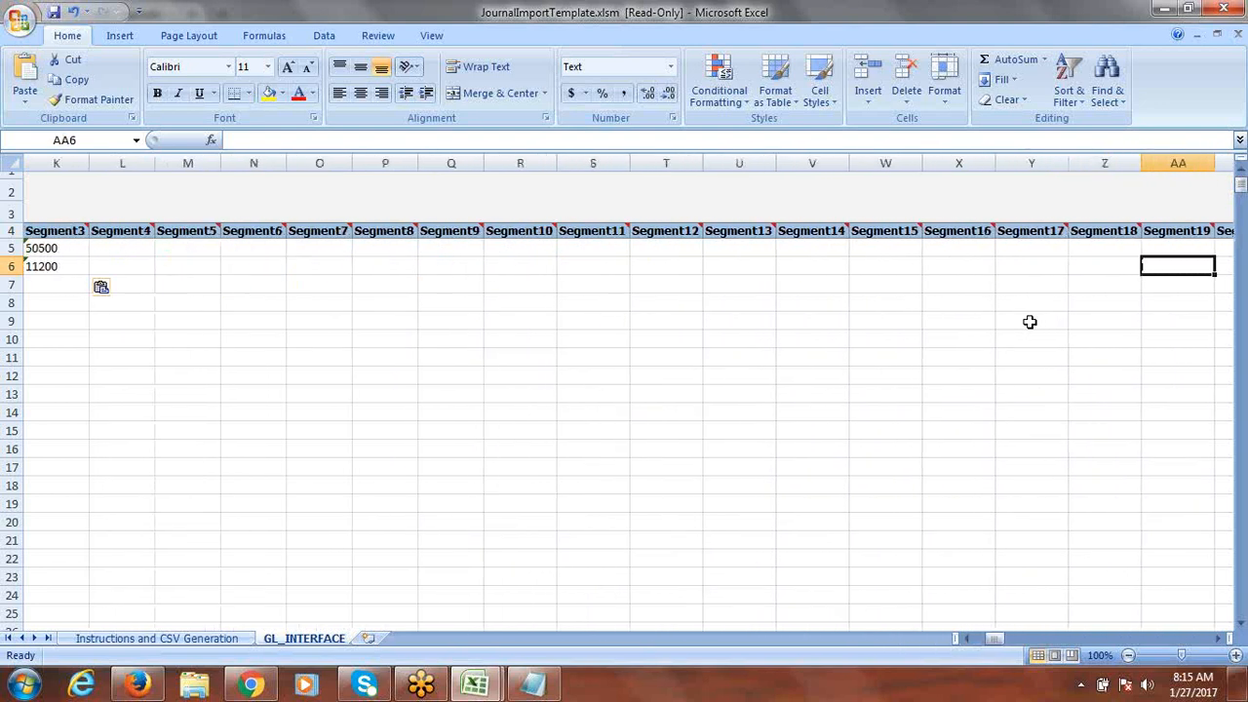
key("Right")
key("Right")
key("Right")
key("Right")
key("Right")
key("Right")
key("Right")
key("Right")
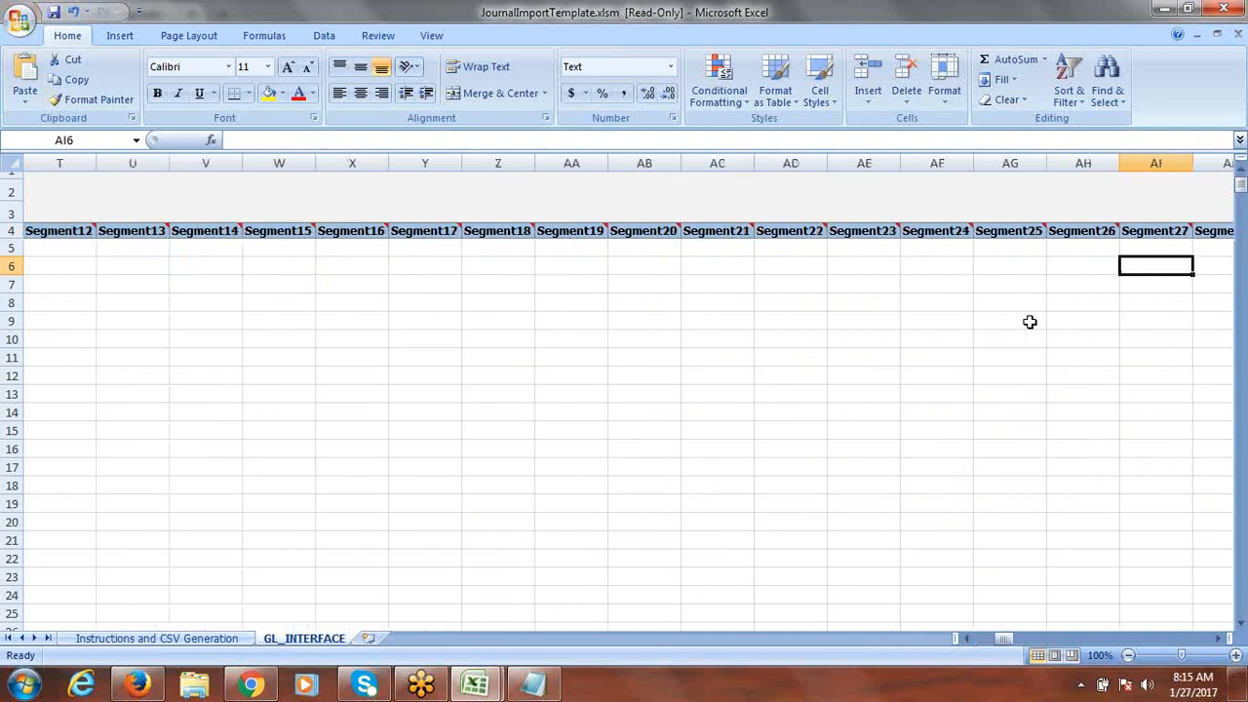
key("Right")
key("Right")
key("Right")
key("Right")
key("Right")
key("Right")
key("Right")
key("Right")
key("Right")
key("Right")
key("Right")
key("Right")
key("Right")
key("Right")
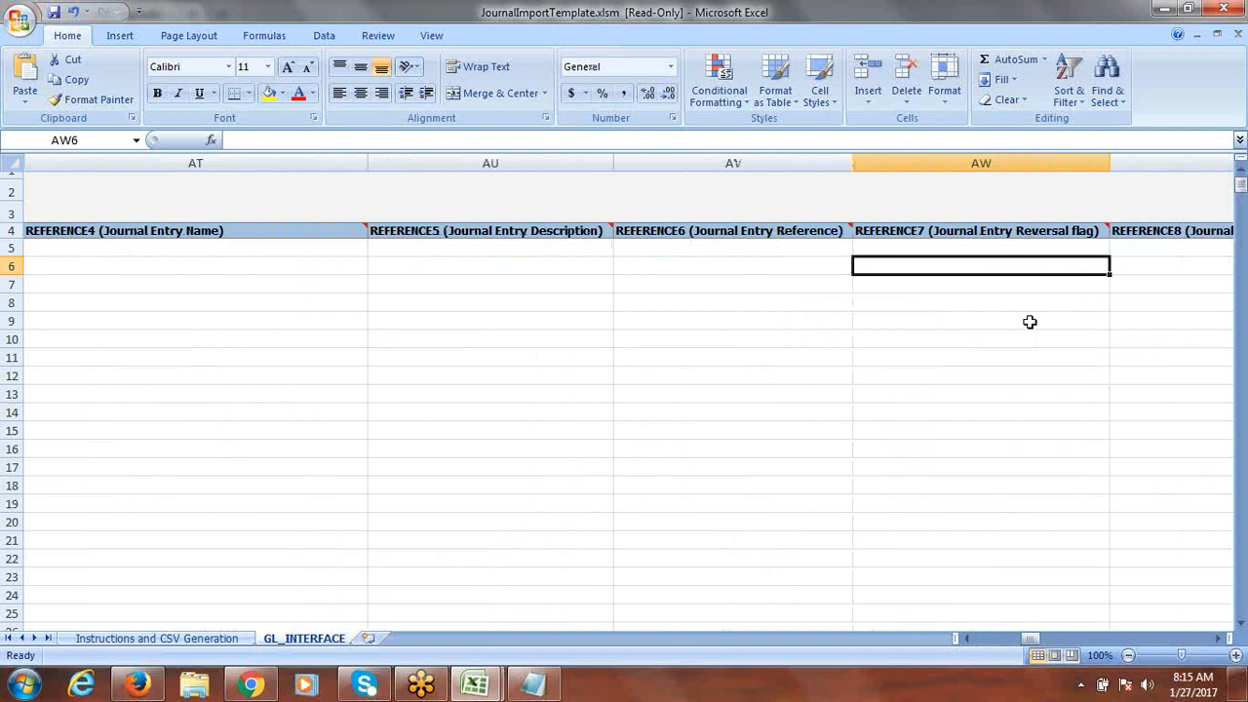
key("Left")
key("Left")
key("Left")
key("Left")
key("Left")
key("Left")
key("Left")
key("Left")
key("Left")
key("Left")
key("Left")
key("Left")
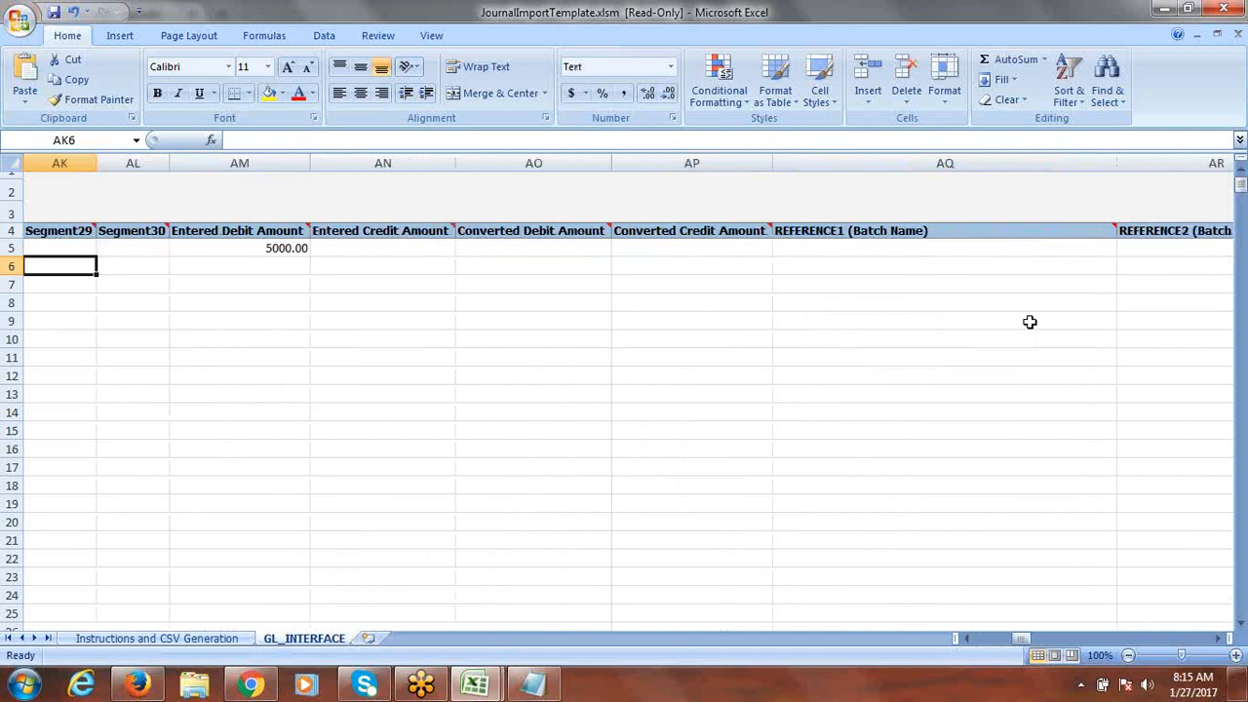
key("Right")
key("Right")
key("Right")
key("Right")
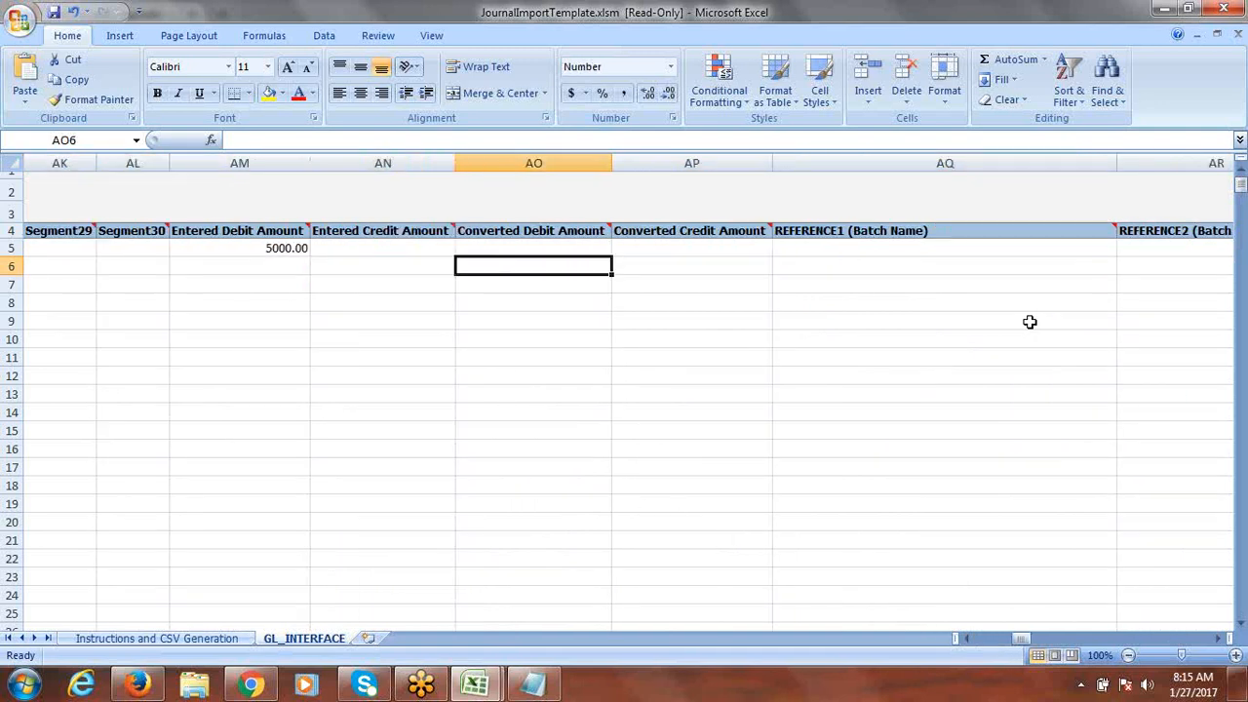
key("Left")
type("5")
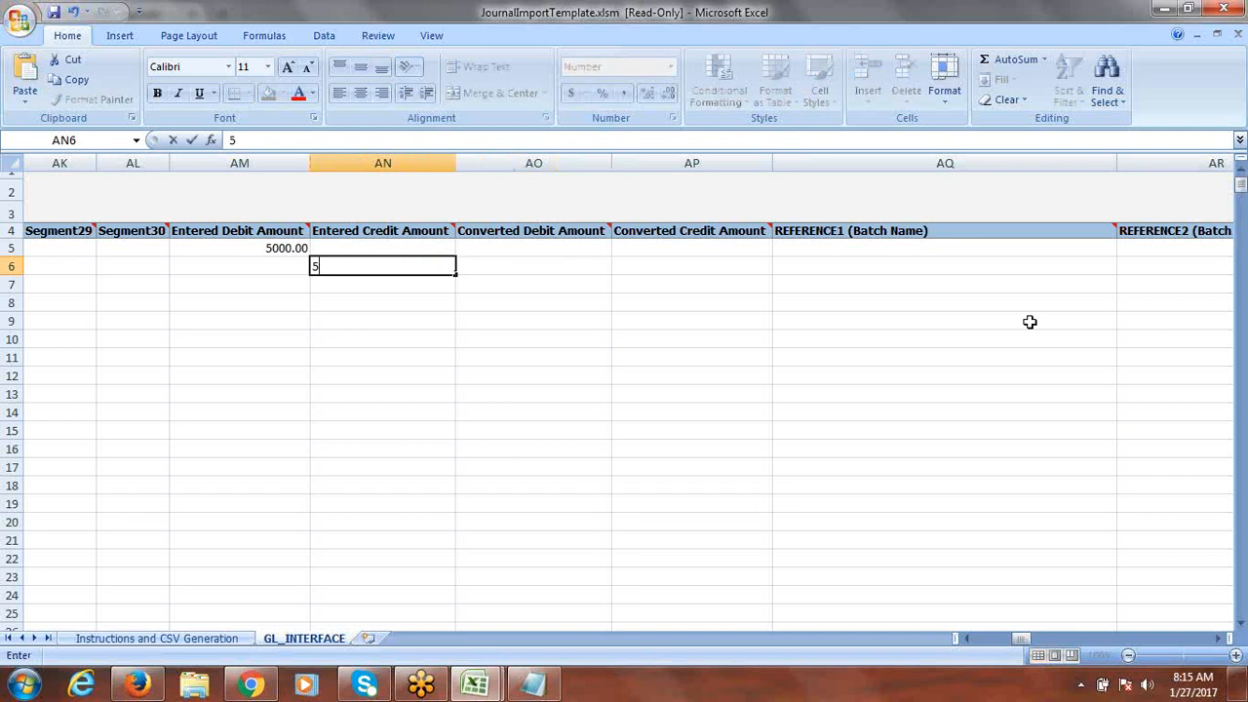
type("000")
key("Tab")
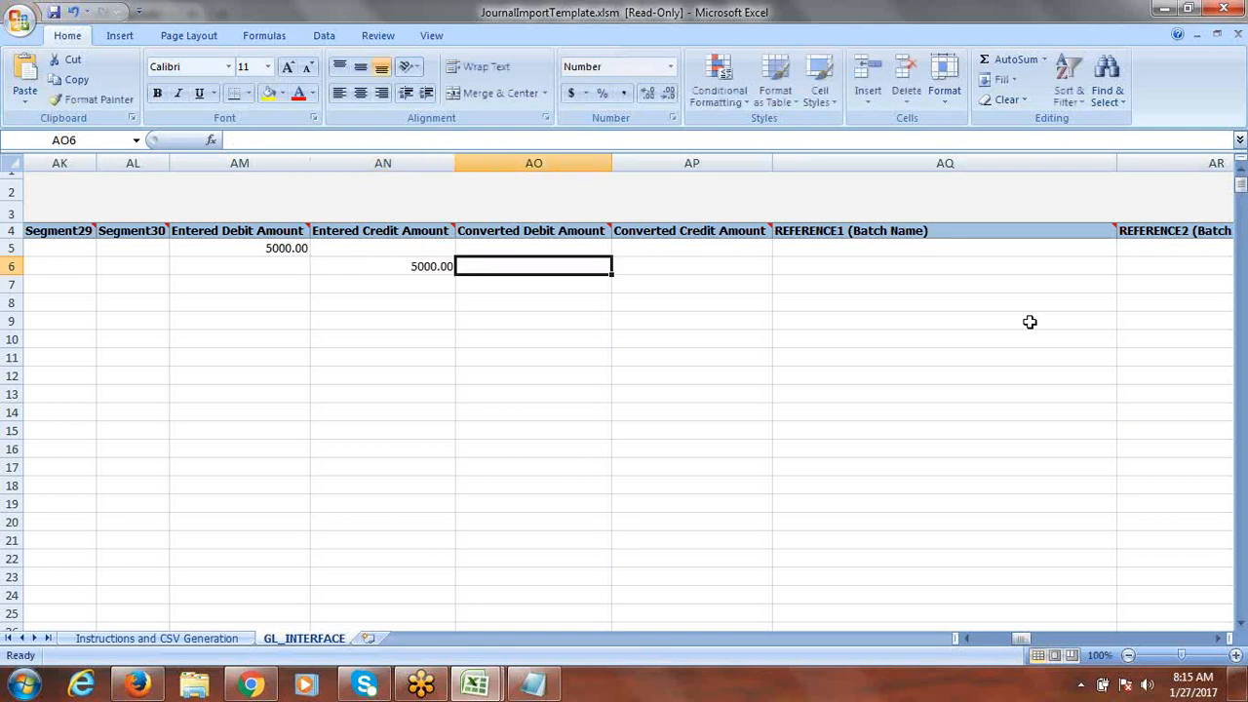
Step: Review row 6's remaining columns, then scroll back and go to the Instructions and CSV Generation sheet
key("Tab")
key("Tab")
key("Tab")
key("Tab")
key("Tab")
key("Tab")
key("Tab")
key("Tab")
key("Tab")
key("Tab")
key("Tab")
key("Tab")
key("Tab")
key("Tab")
key("Tab")
key("Tab")
key("Tab")
key("Tab")
key("Tab")
key("Tab")
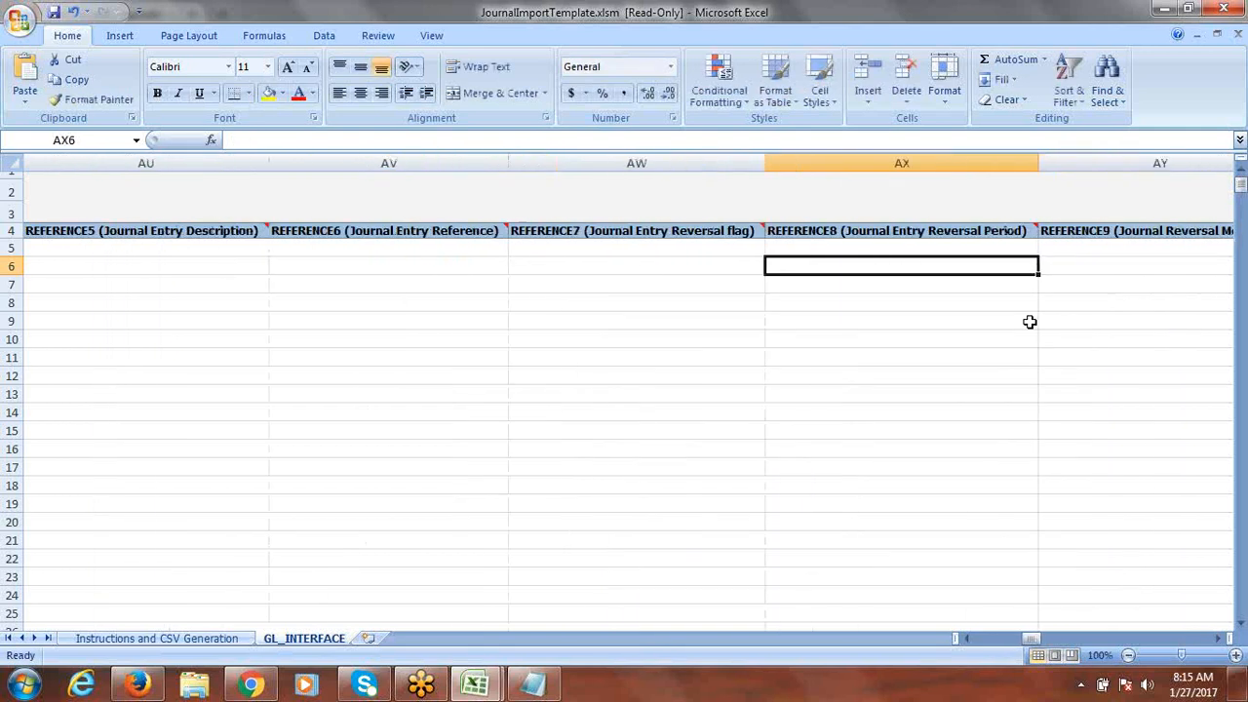
key("Tab")
key("Tab")
key("Tab")
key("Tab")
key("Tab")
key("Tab")
key("Tab")
key("Tab")
key("Tab")
key("Tab")
key("Tab")
key("Tab")
key("Tab")
key("Tab")
key("Tab")
key("Tab")
key("Tab")
key("Tab")
key("Tab")
key("Tab")
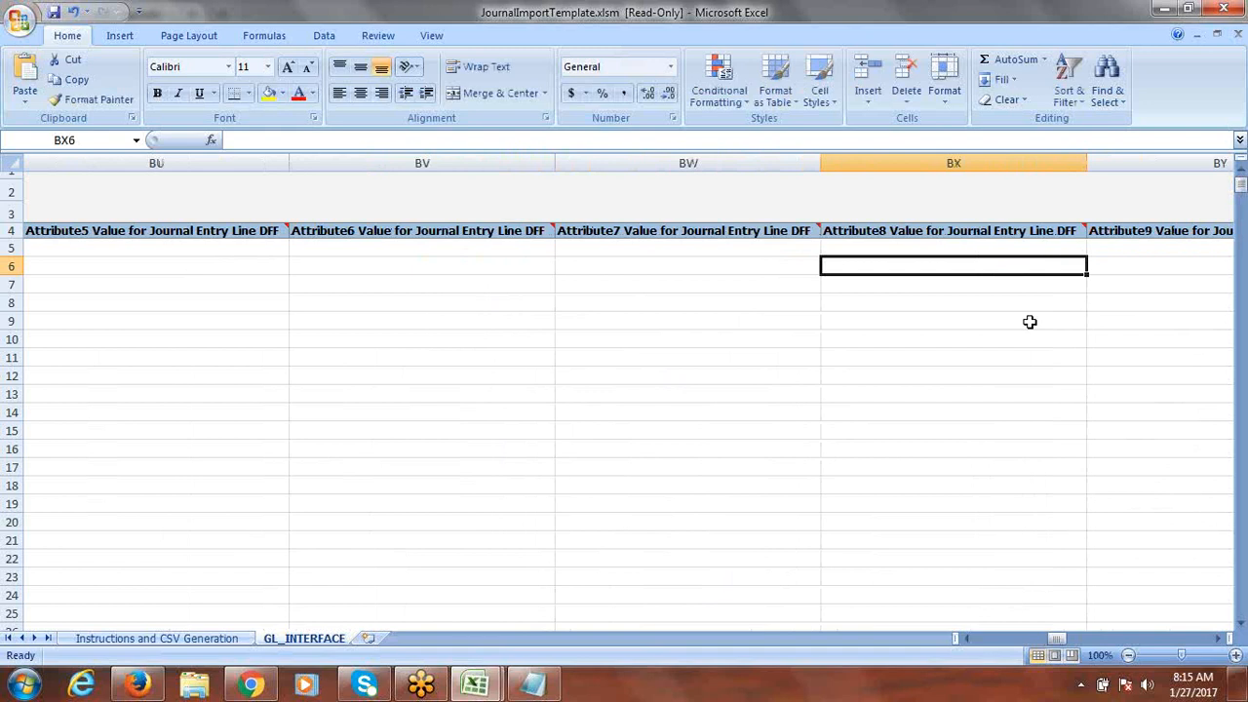
key("Tab")
key("Tab")
key("Tab")
key("Tab")
key("Tab")
key("Tab")
key("Tab")
key("Tab")
key("Tab")
key("Tab")
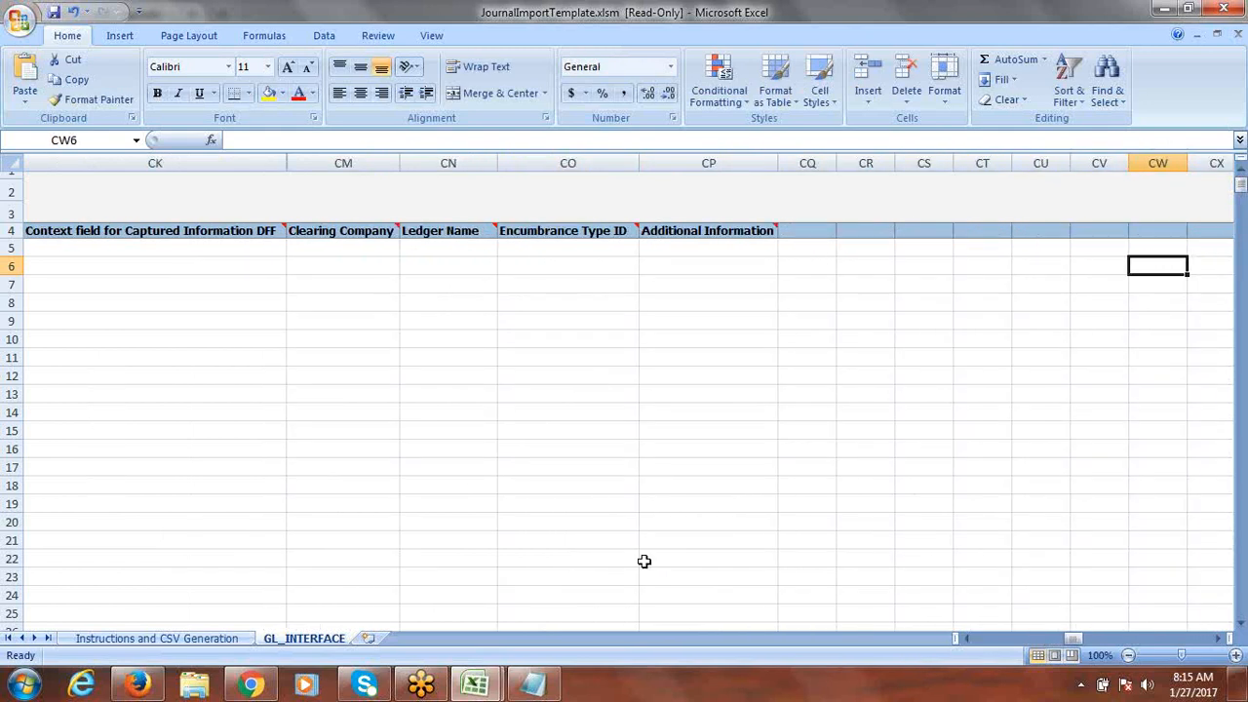
left_click_drag(1076, 640, 971, 639)
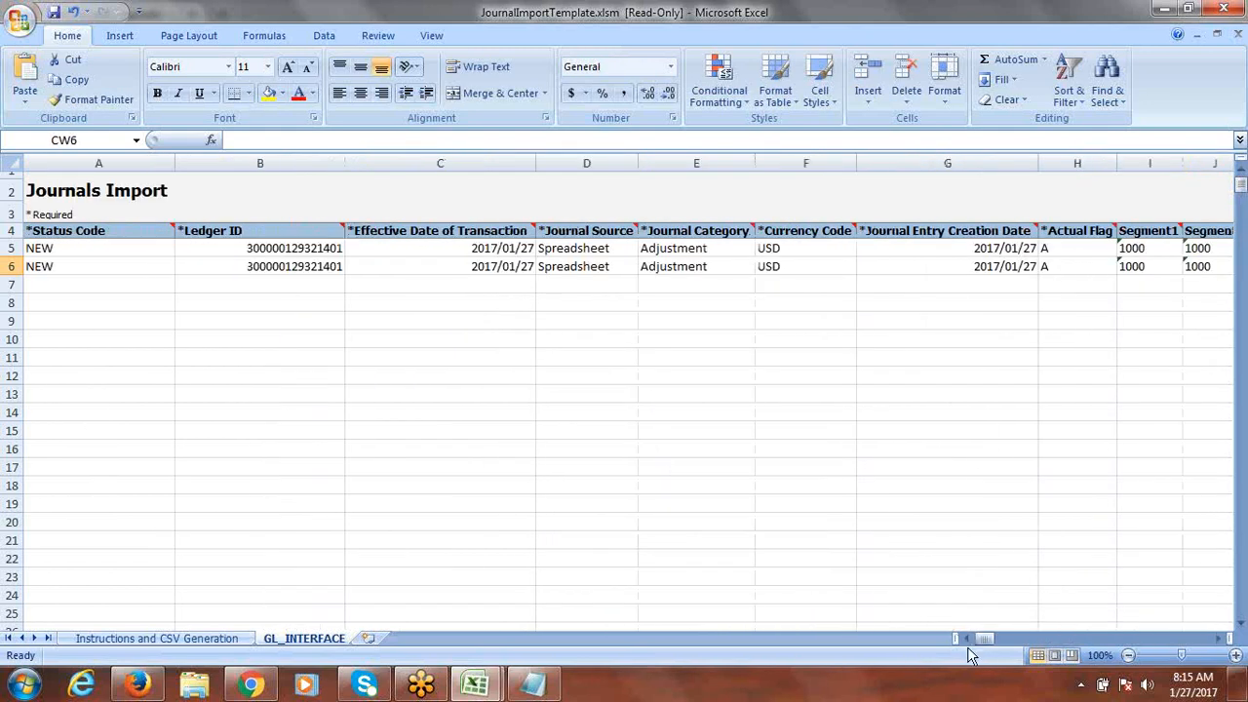
left_click(134, 639)
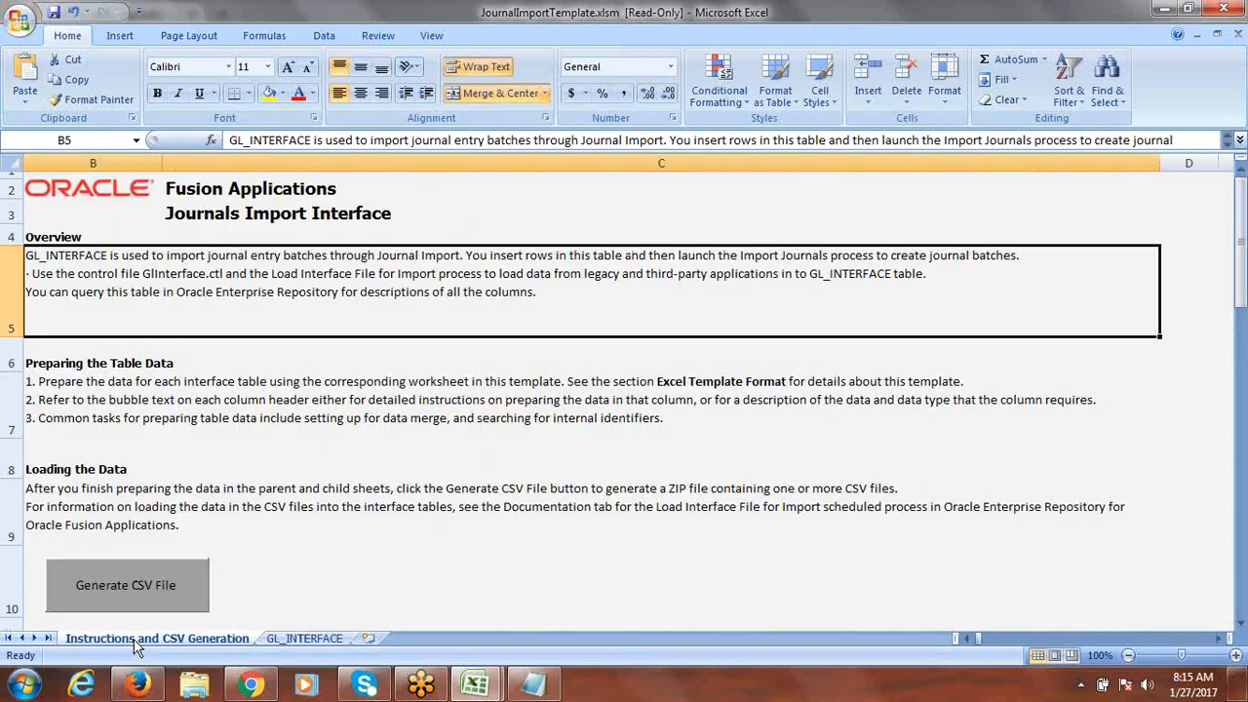
Step: Generate the CSV file and create a new Desktop folder named Journals in Save As
left_click(139, 588)
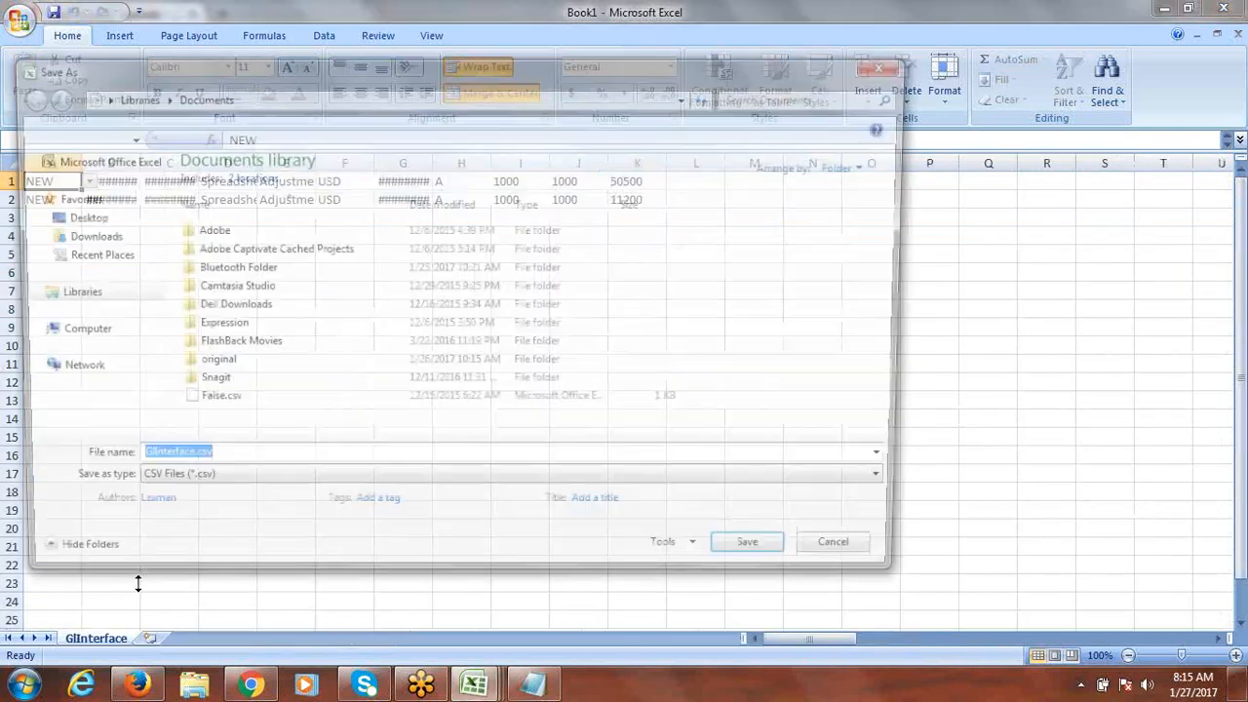
left_click(74, 219)
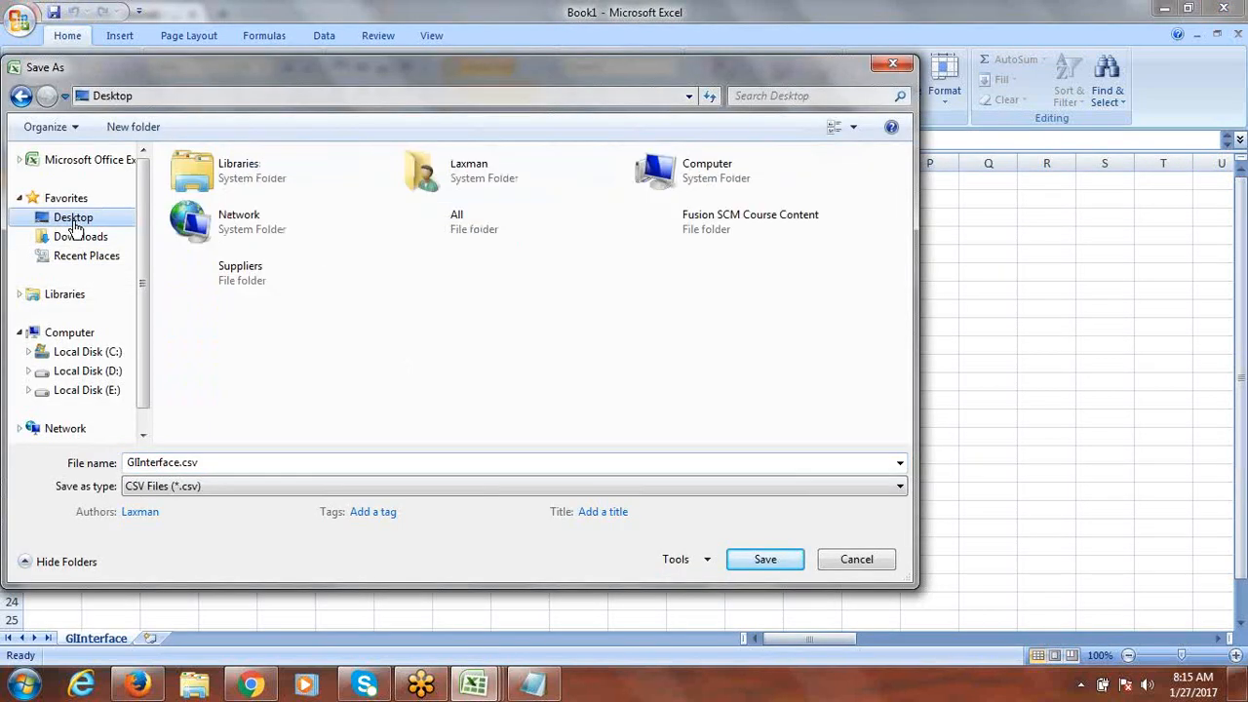
right_click(508, 308)
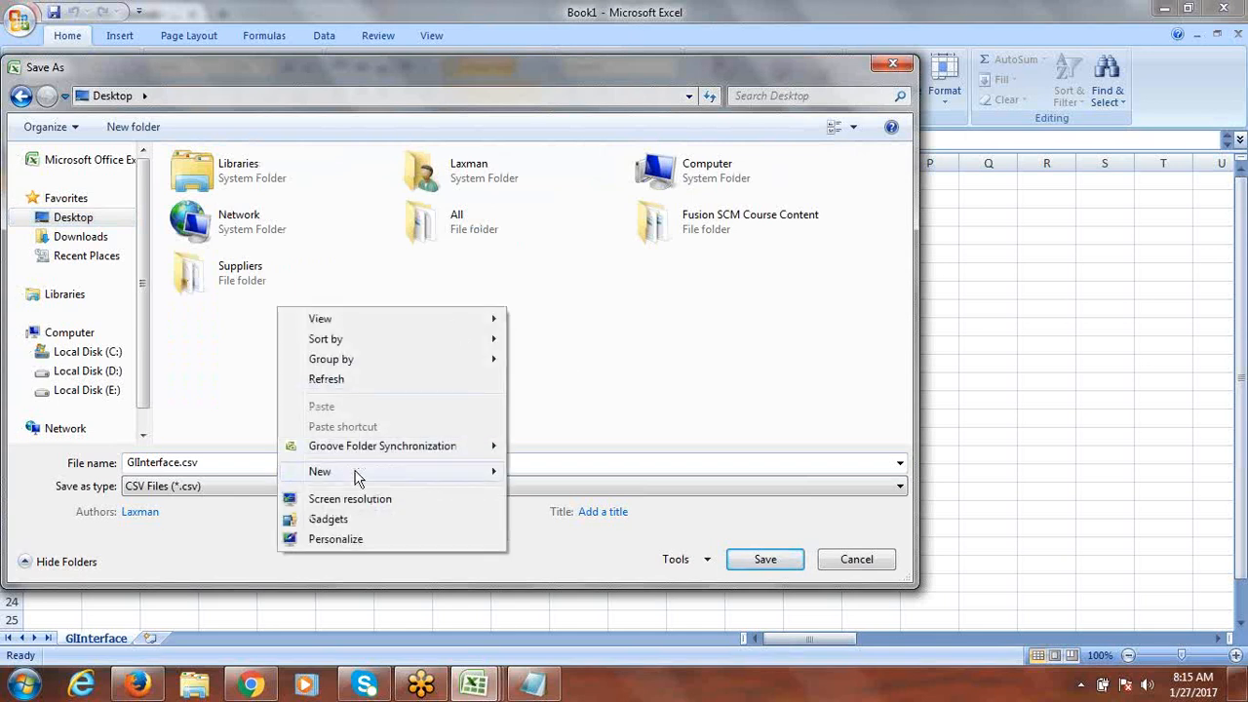
mouse_move(356, 475)
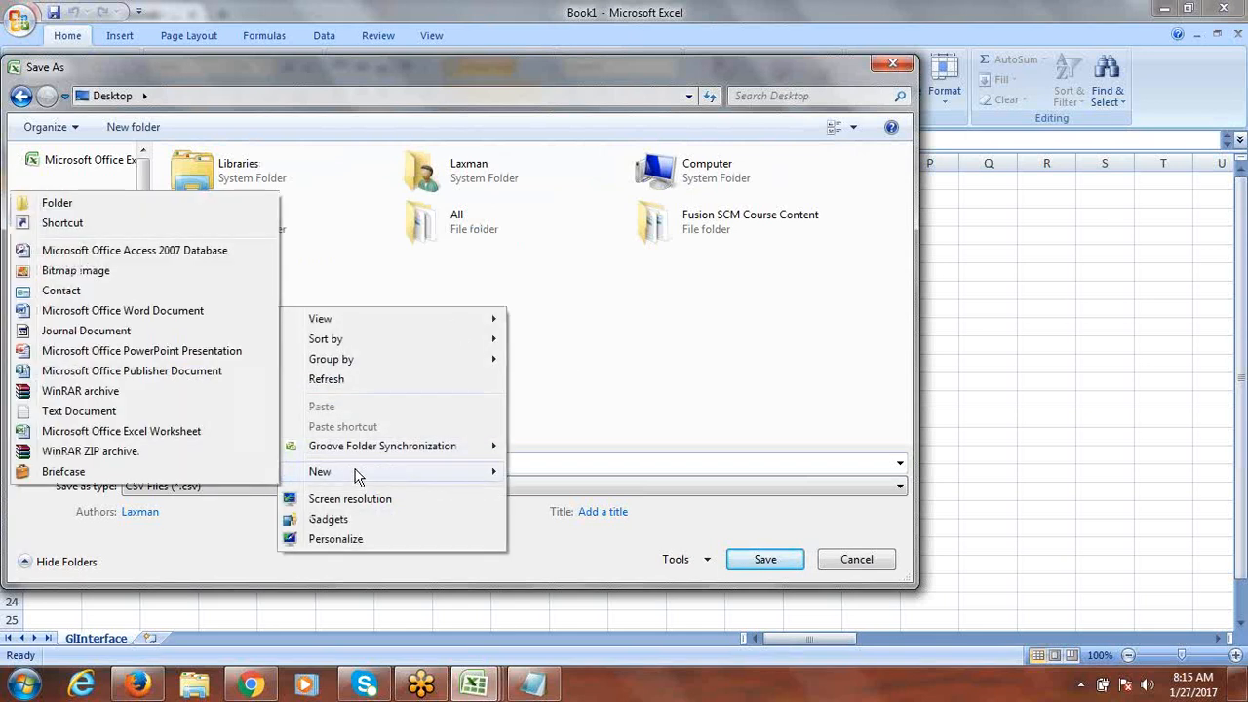
left_click(154, 209)
type("jOU")
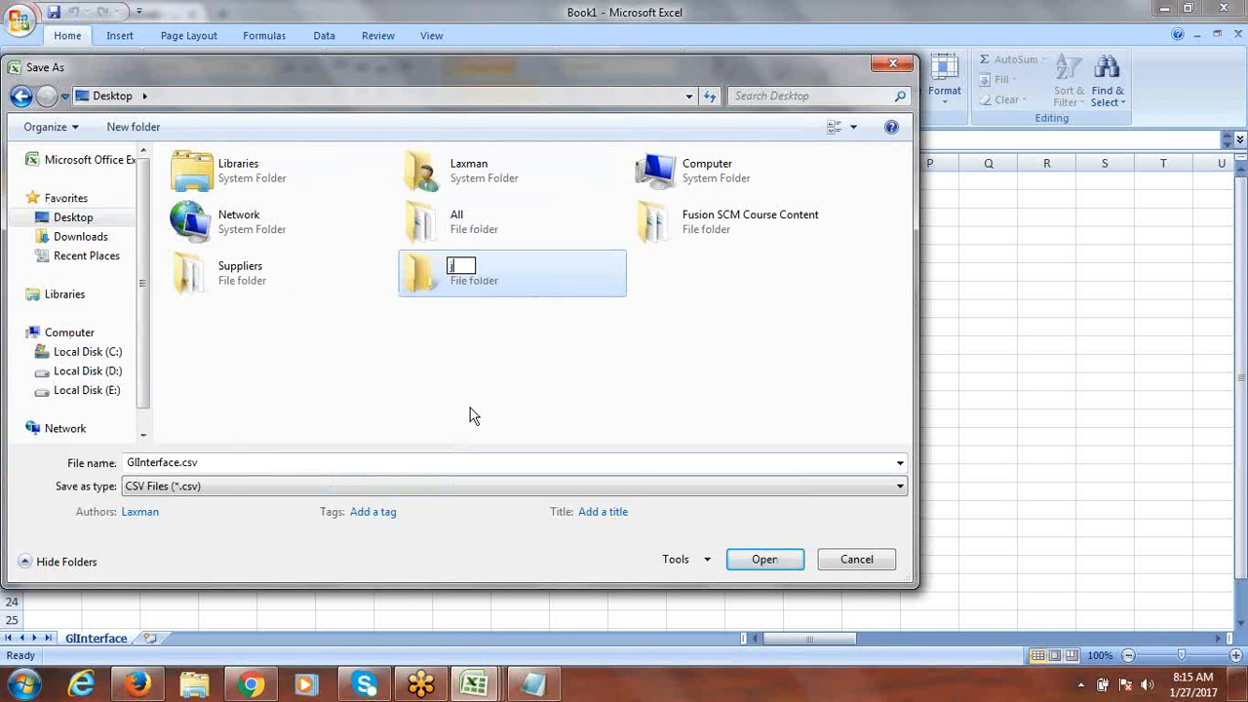
key("BackSpace")
key("BackSpace")
type("Journa")
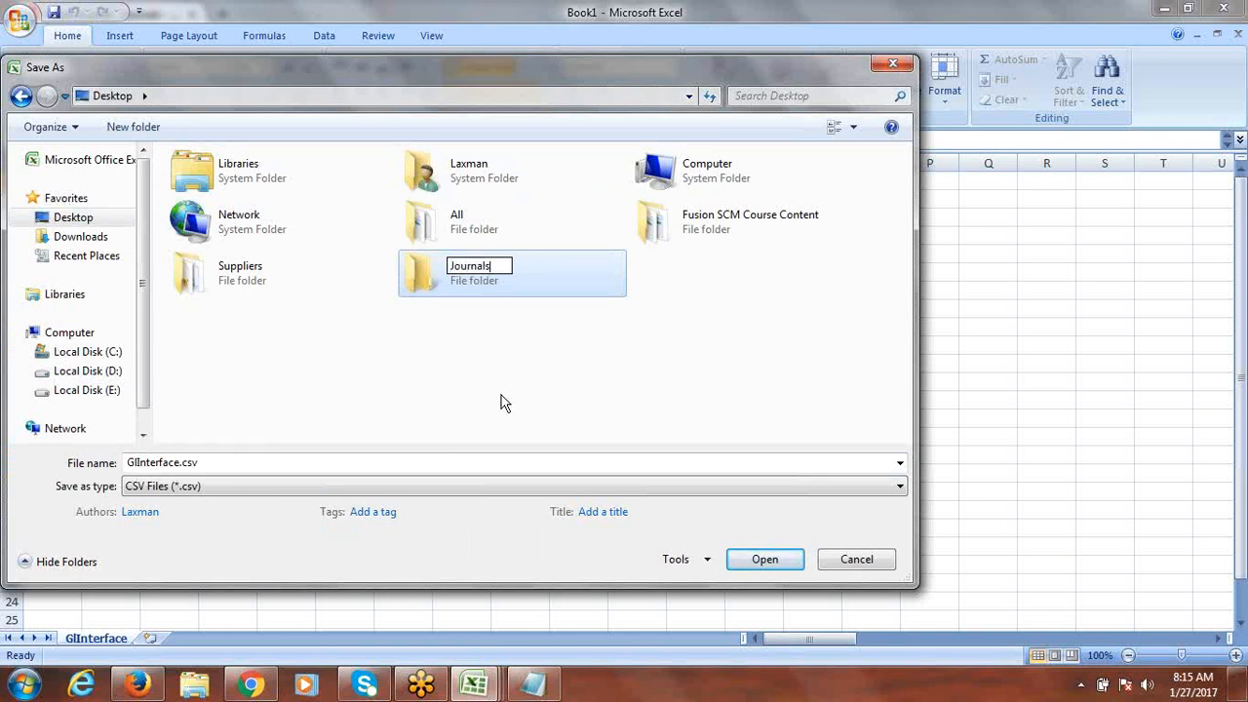
type("ls")
key("Return")
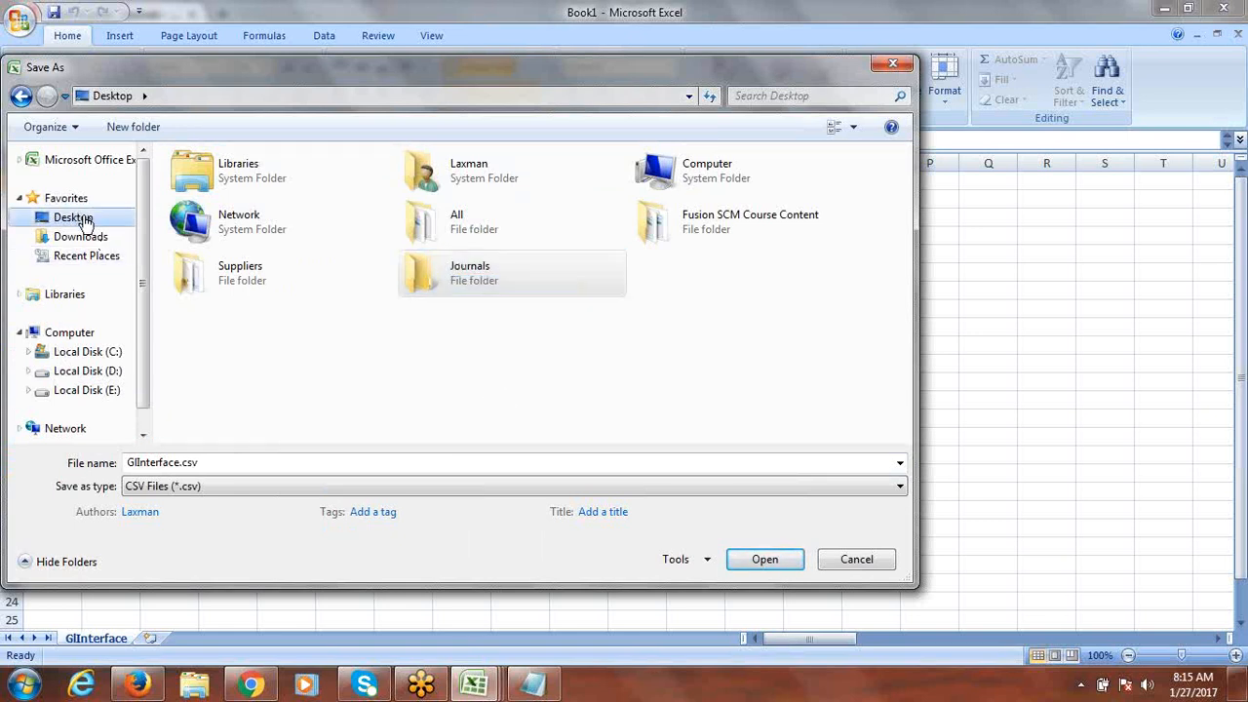
Step: Save GlInterface.csv into Journals, dismiss the ZIP prompt, and open the folder from the desktop
double_click(480, 271)
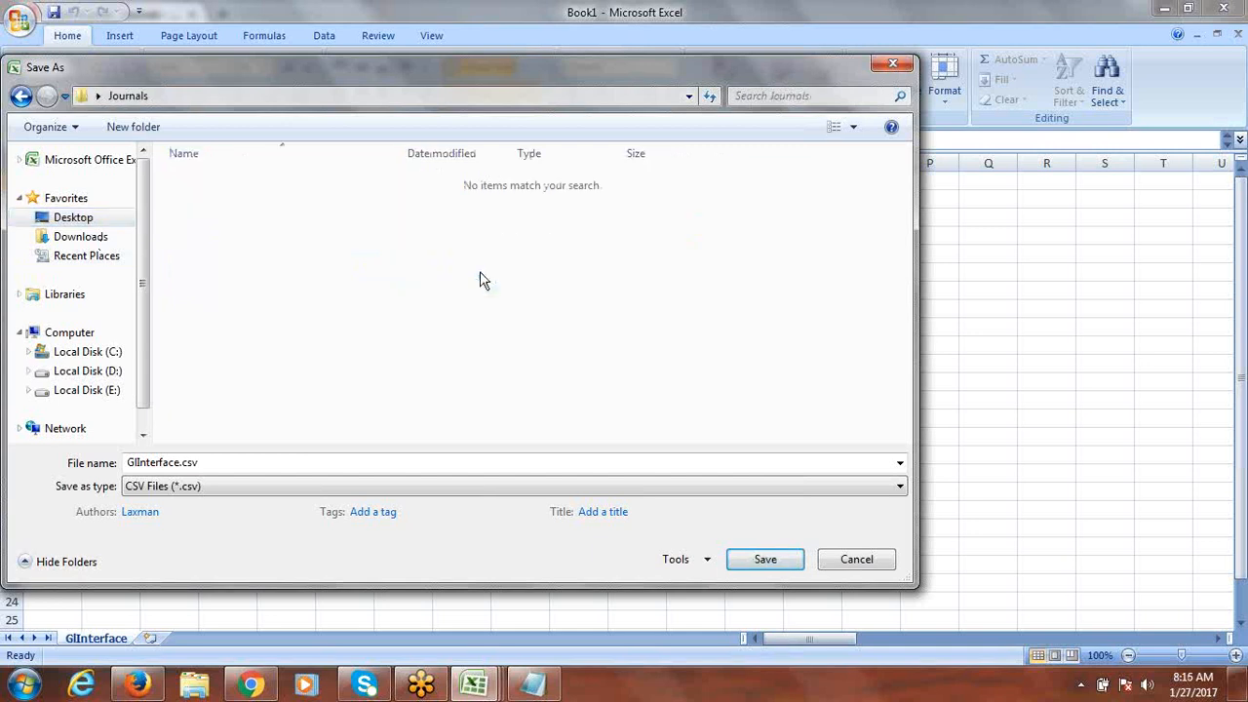
left_click(766, 559)
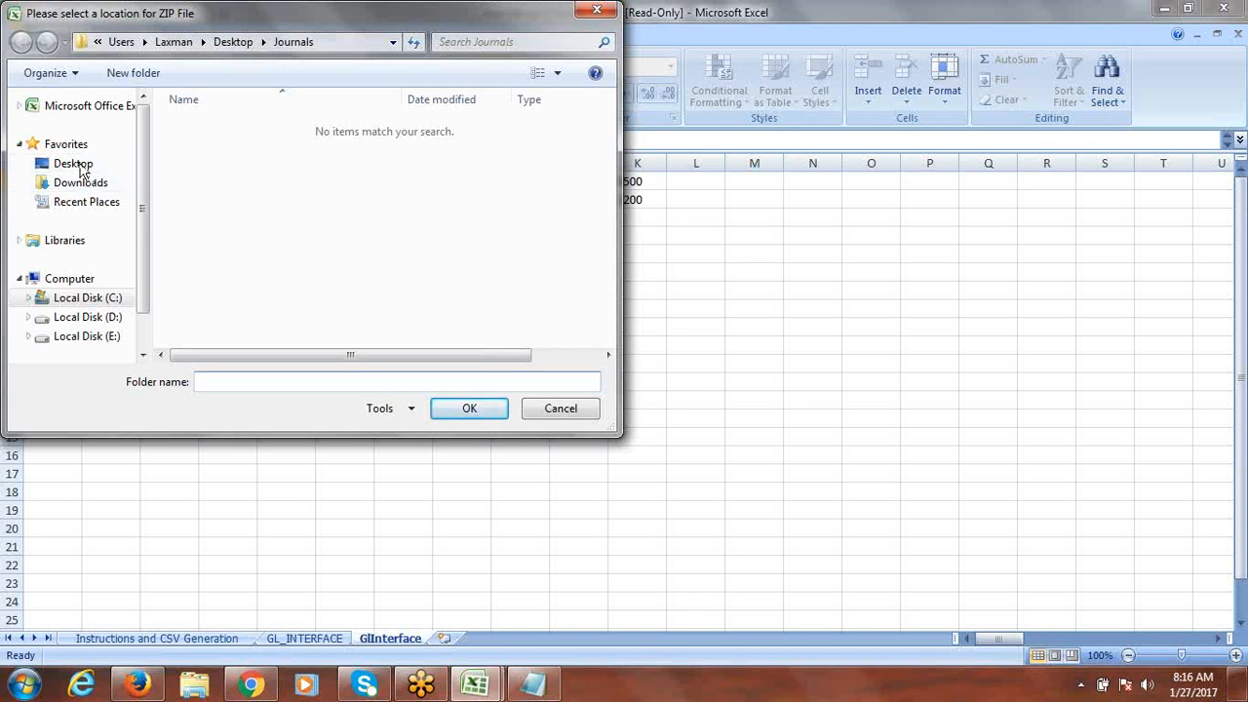
left_click(599, 12)
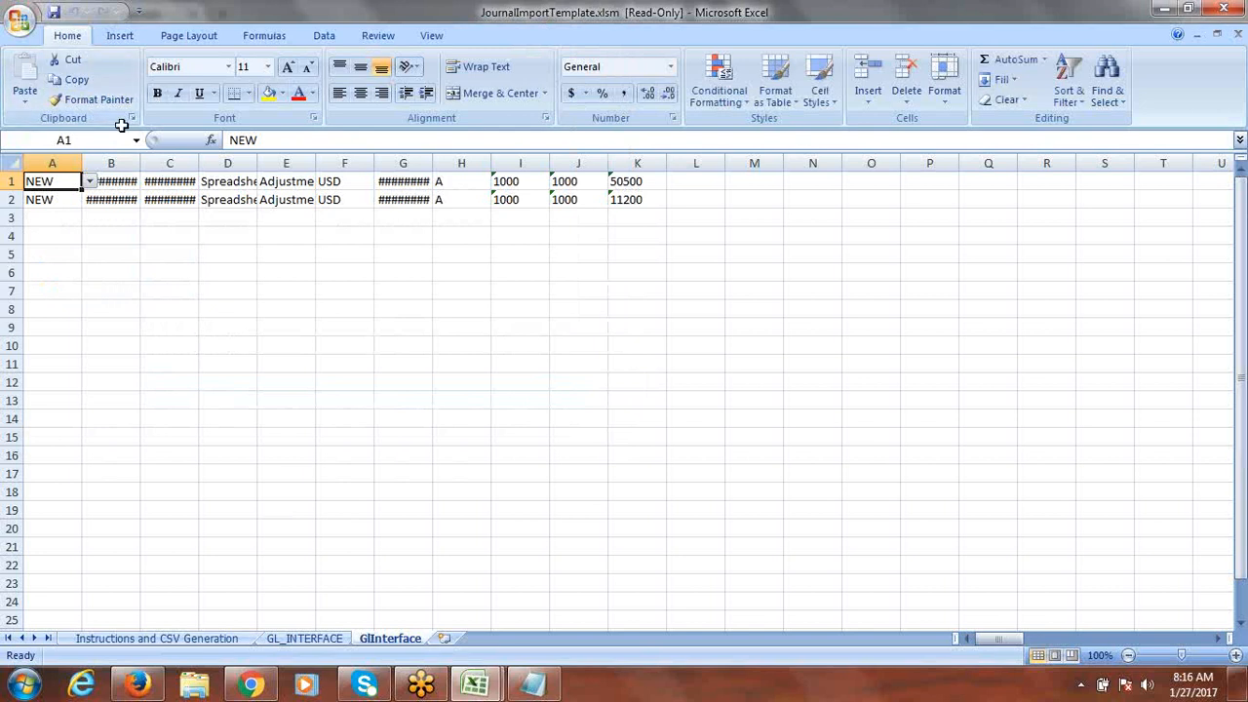
key("super+d")
double_click(248, 415)
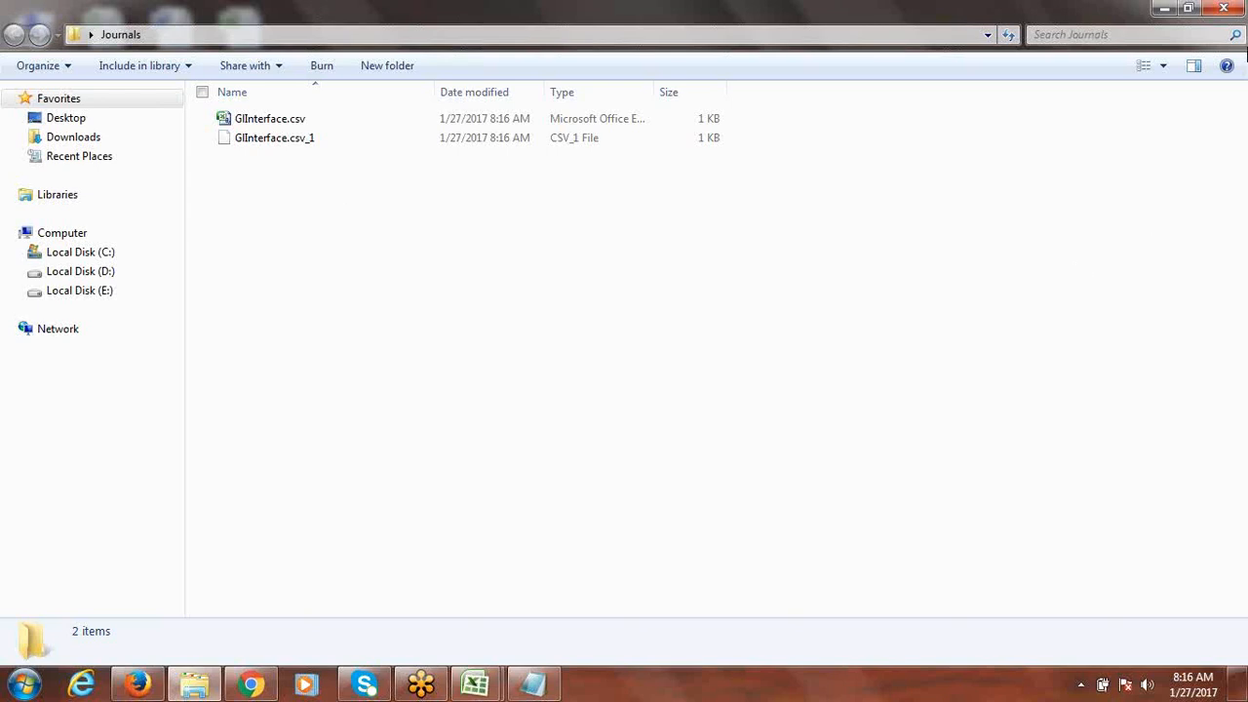
Step: Permanently delete both GlInterface files from Journals, then return to the JournalImportTemplate workbook
left_click(1227, 8)
right_click(689, 205)
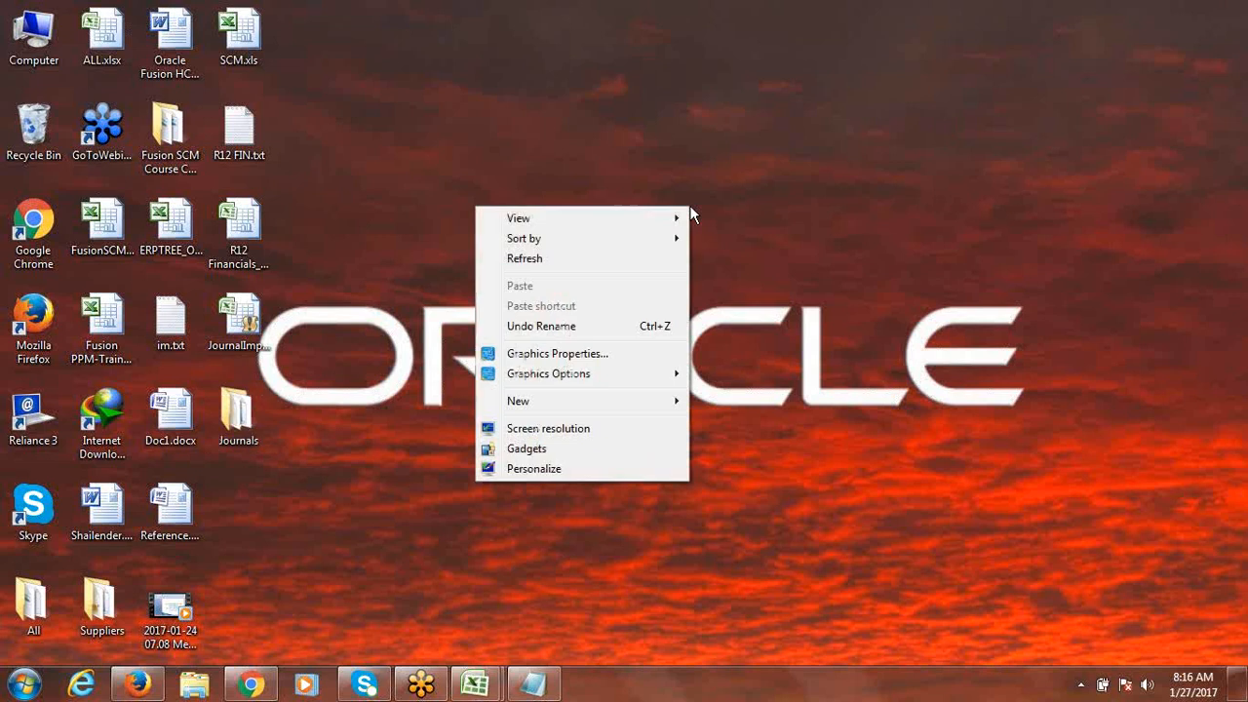
left_click(572, 262)
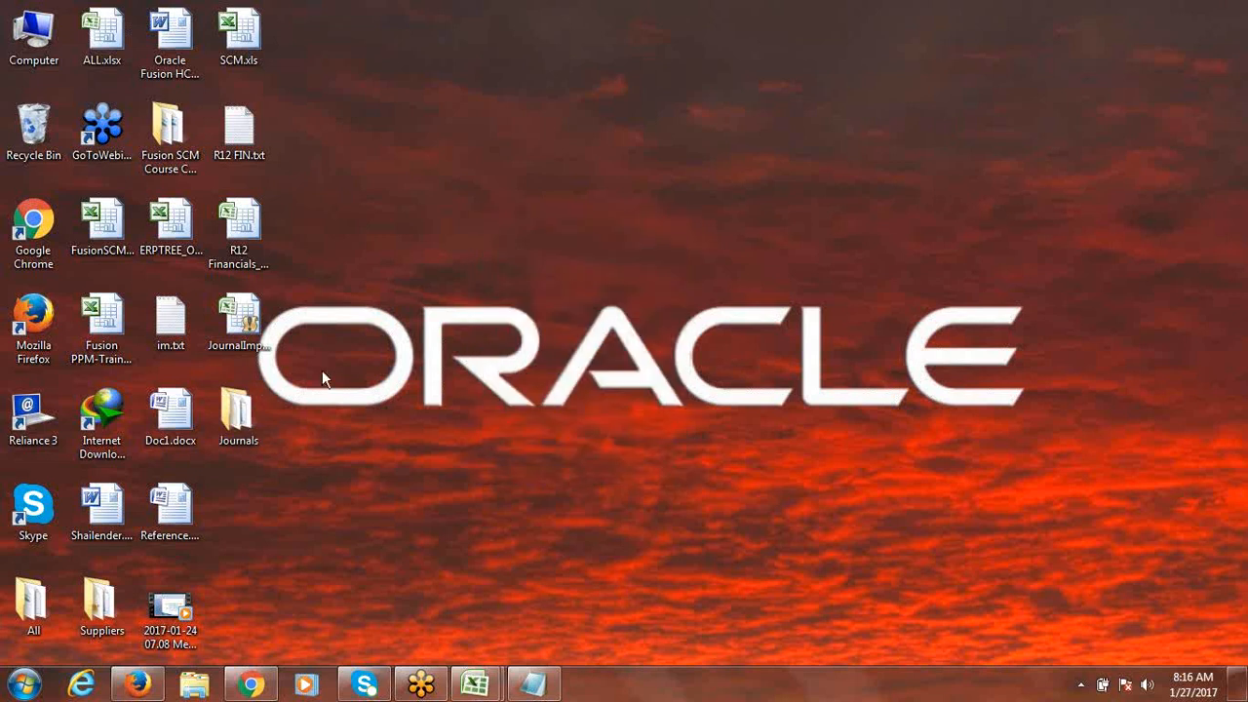
double_click(244, 420)
left_click_drag(301, 210, 290, 124)
key("shift+Delete")
key("Return")
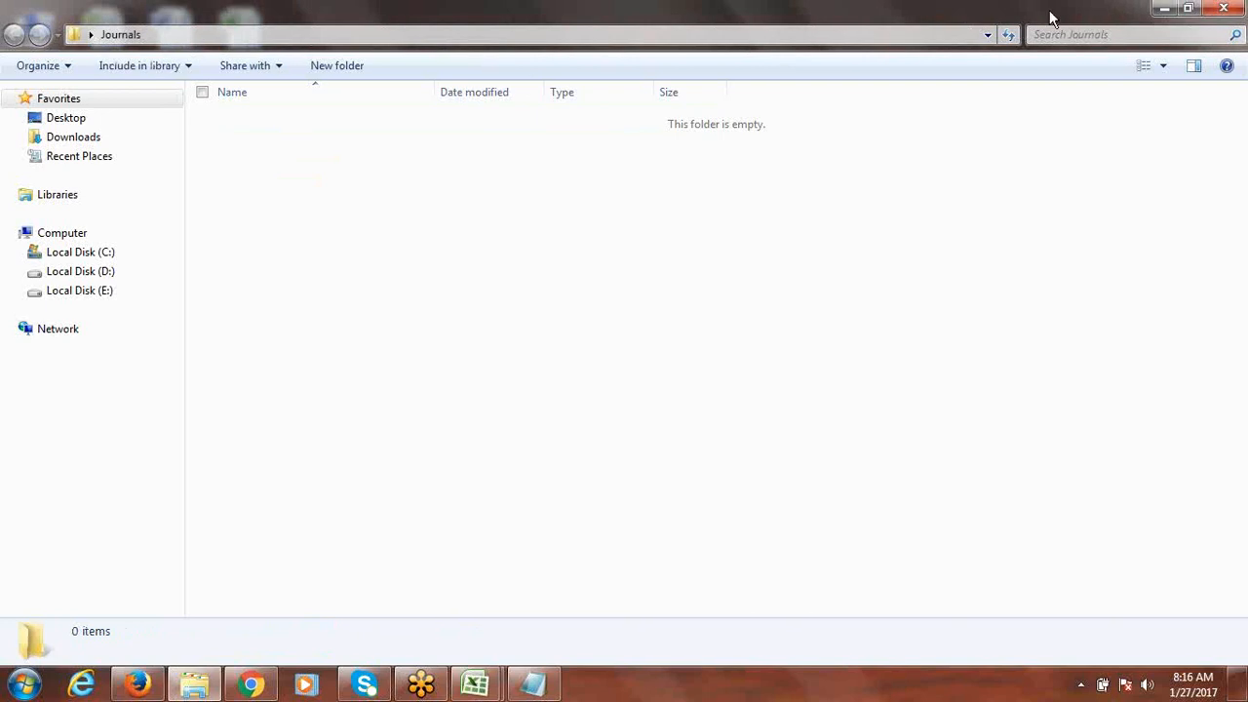
left_click(1225, 9)
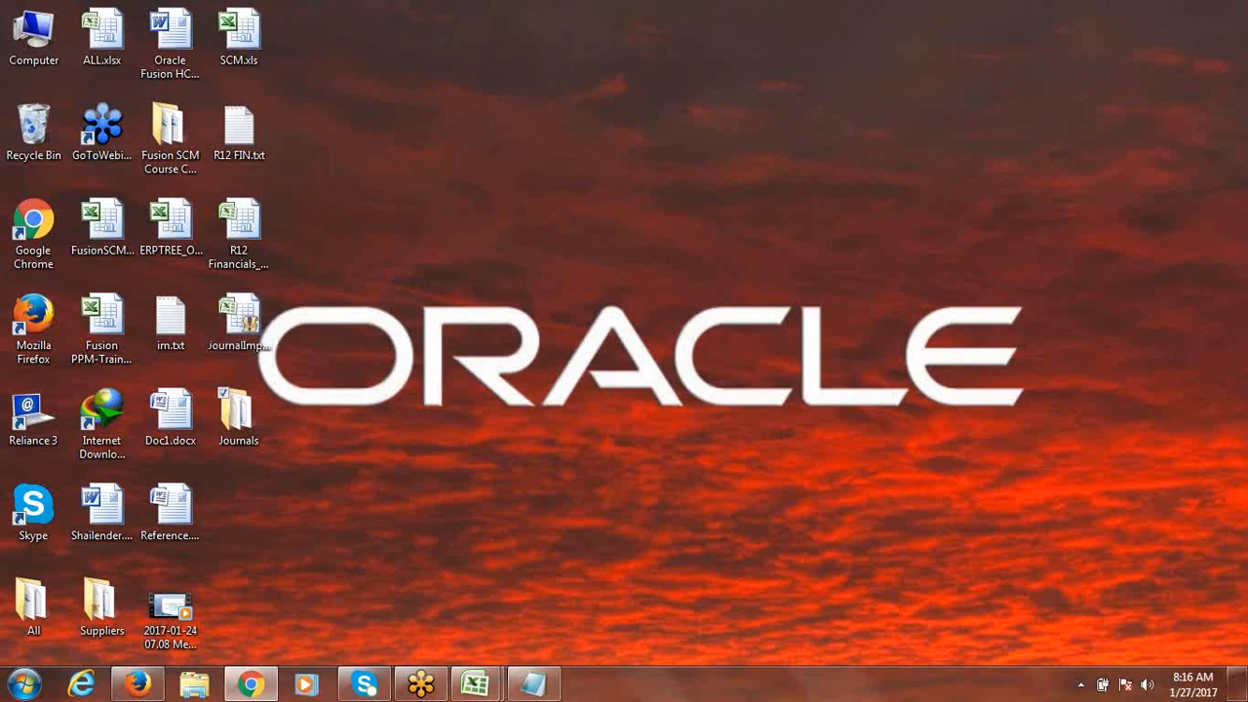
mouse_move(475, 684)
left_click(569, 596)
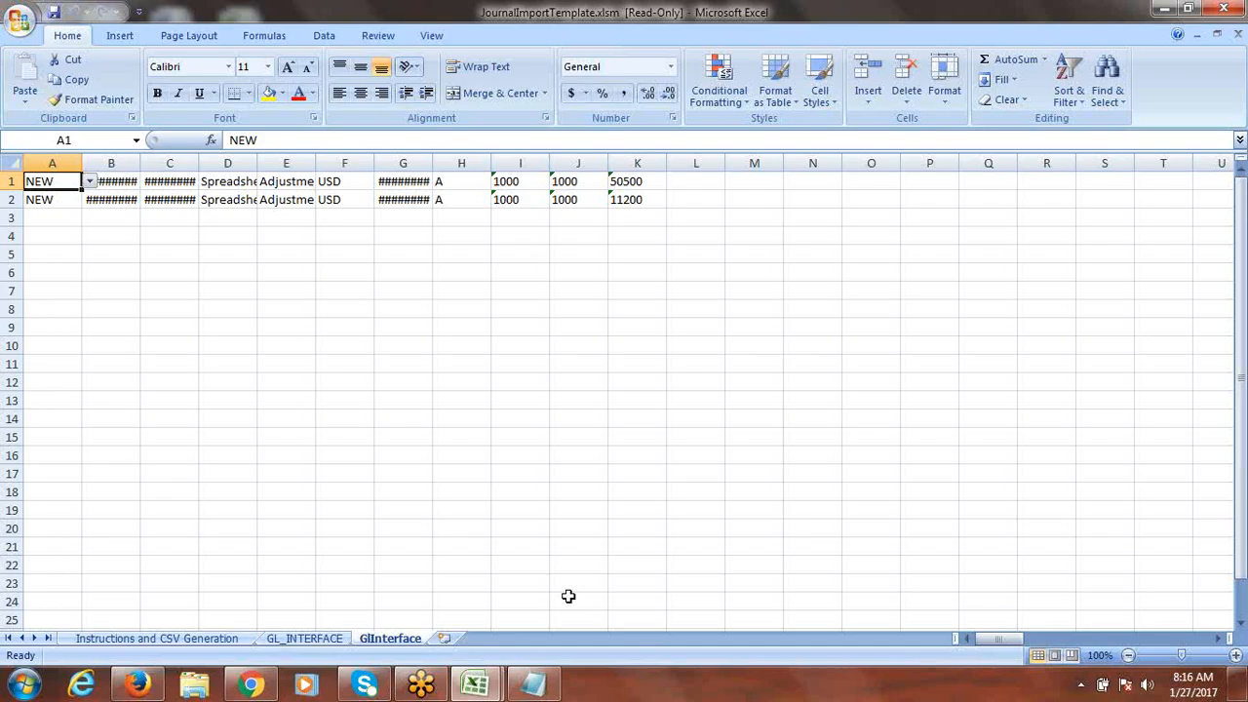
Step: Delete the GlInterface sheet from the workbook and confirm the deletion
right_click(403, 643)
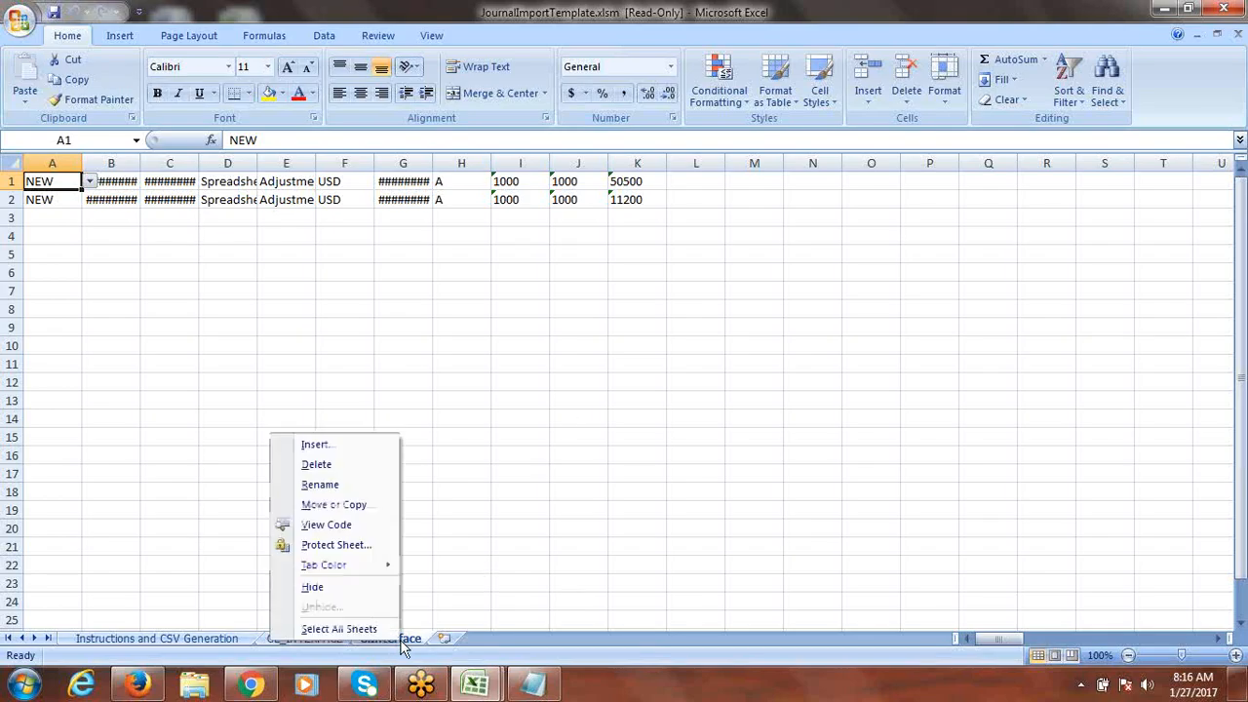
left_click(324, 467)
left_click(585, 388)
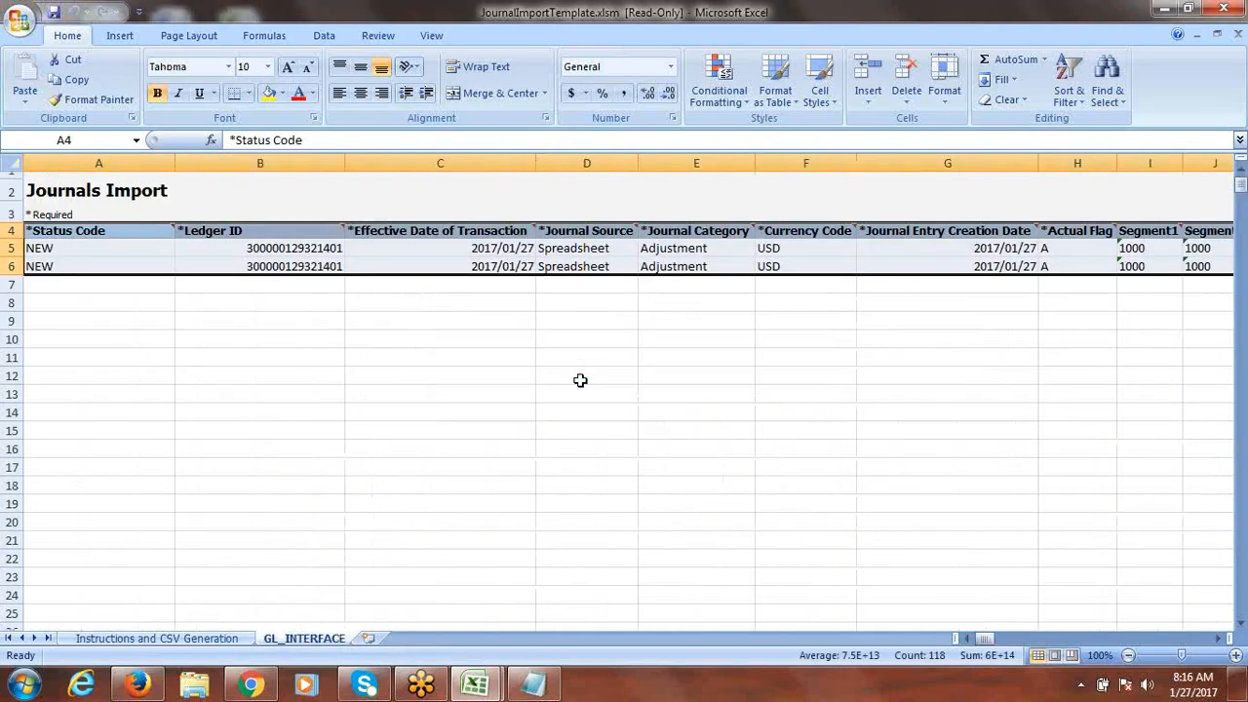
left_click(199, 427)
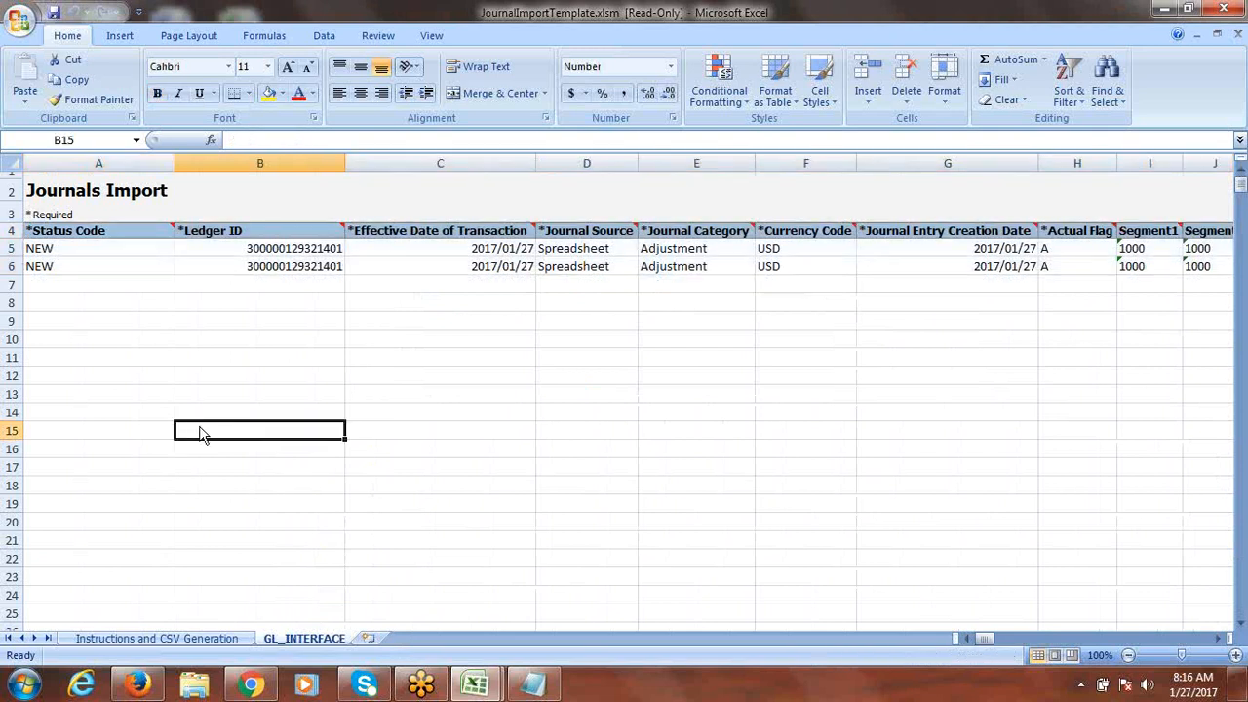
Step: Attempt a save, accept the read-only warning, then cancel the save-a-copy dialog
key("ctrl+s")
left_click(623, 386)
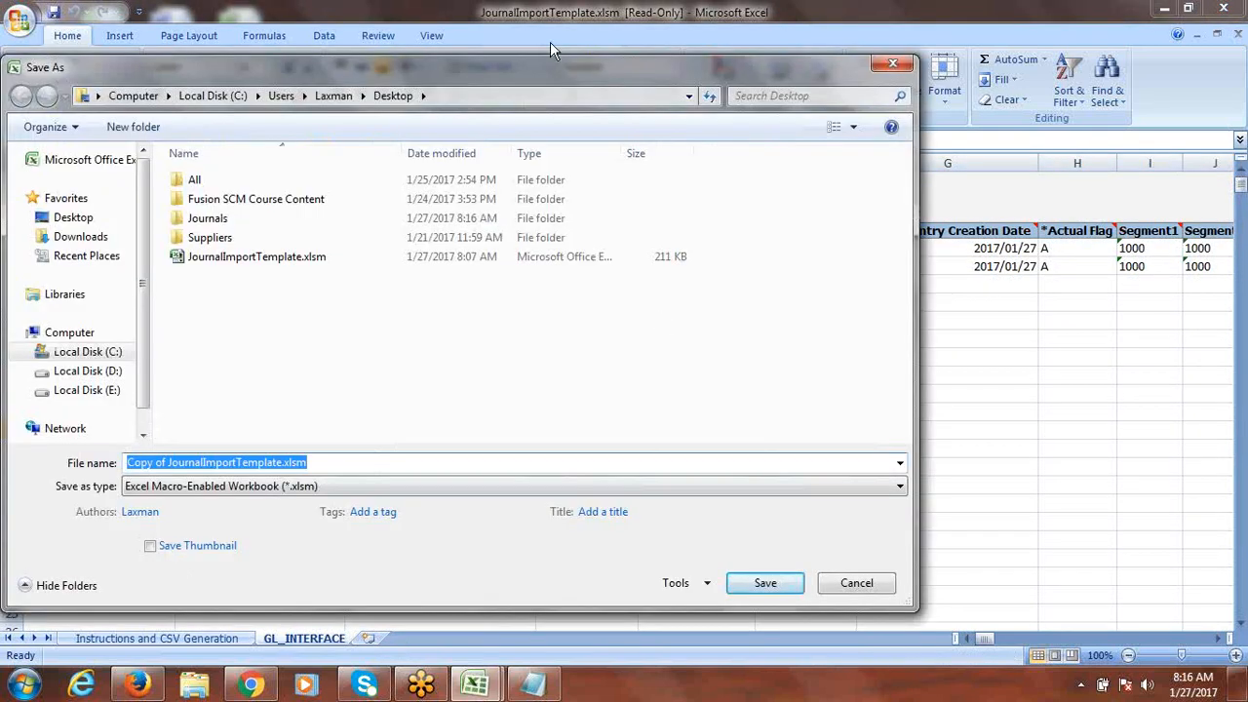
left_click(886, 64)
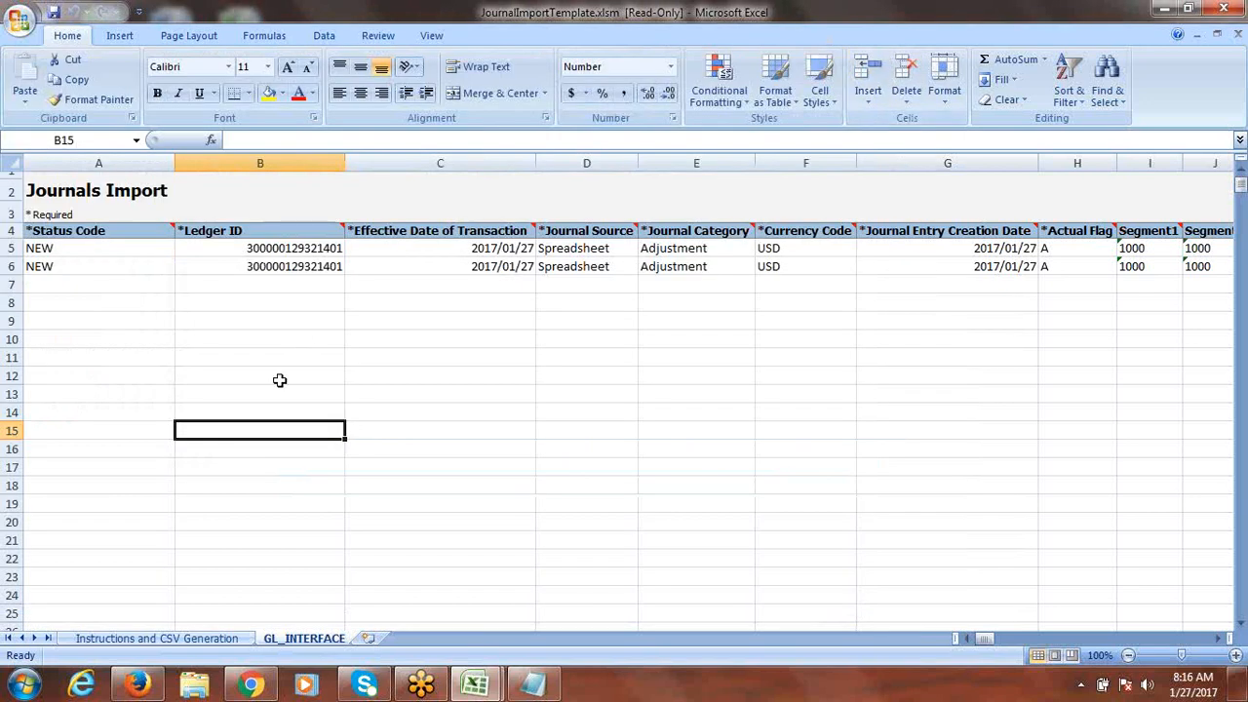
left_click(159, 638)
left_click(149, 592)
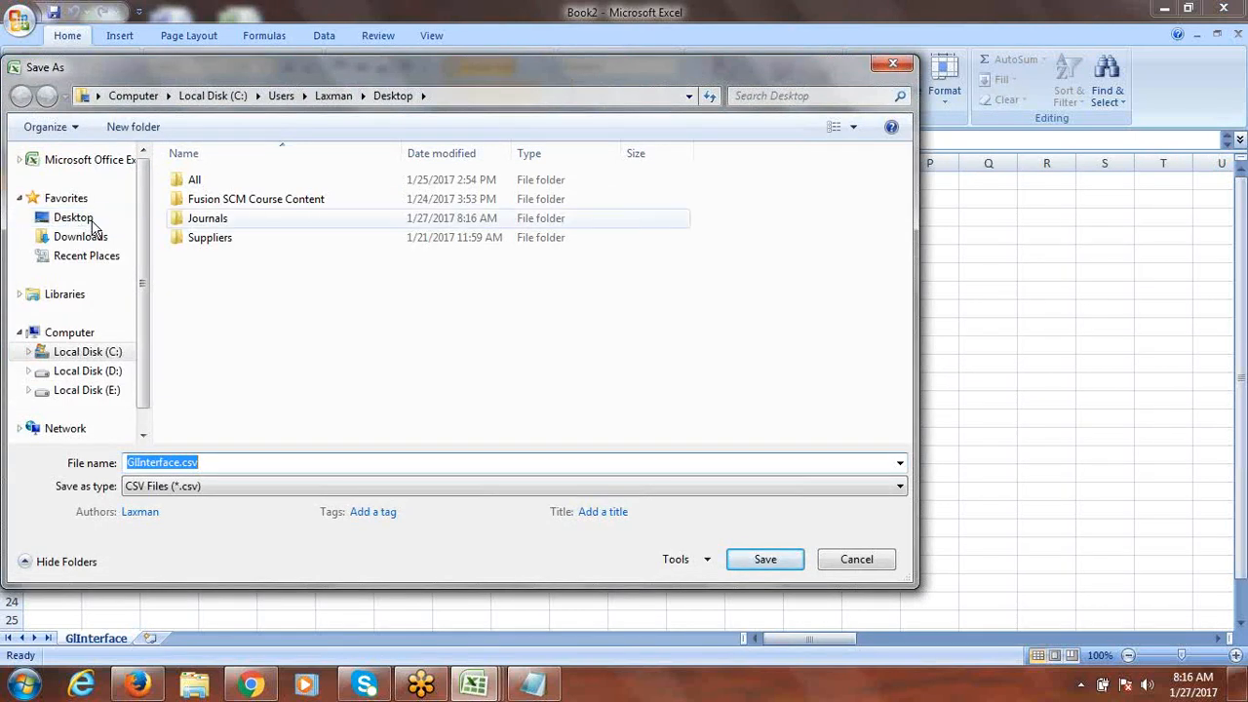
double_click(209, 220)
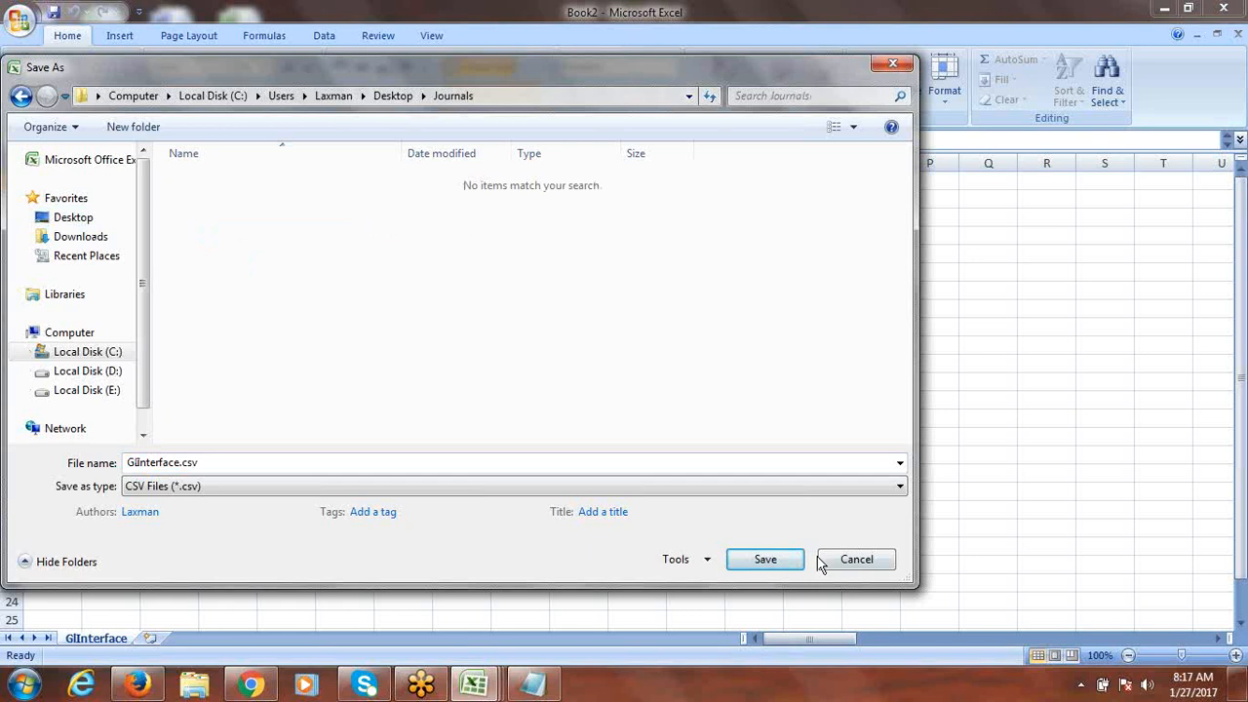
left_click(80, 217)
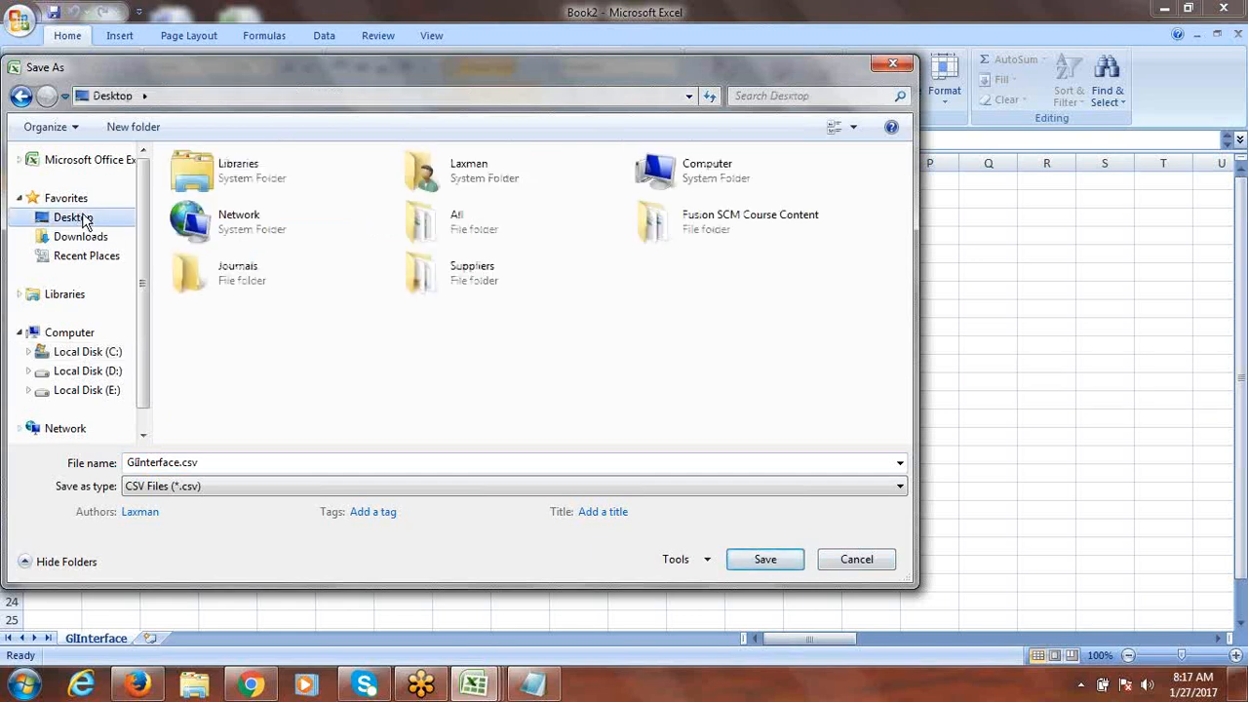
double_click(208, 276)
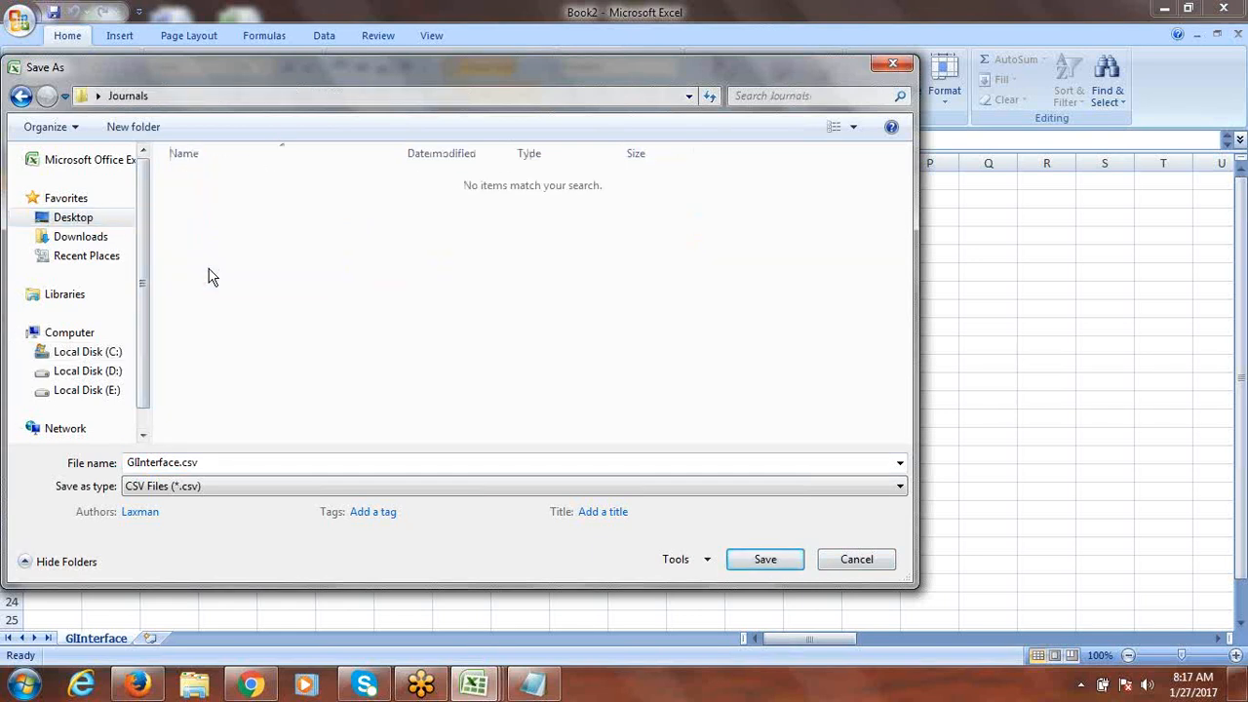
left_click(766, 560)
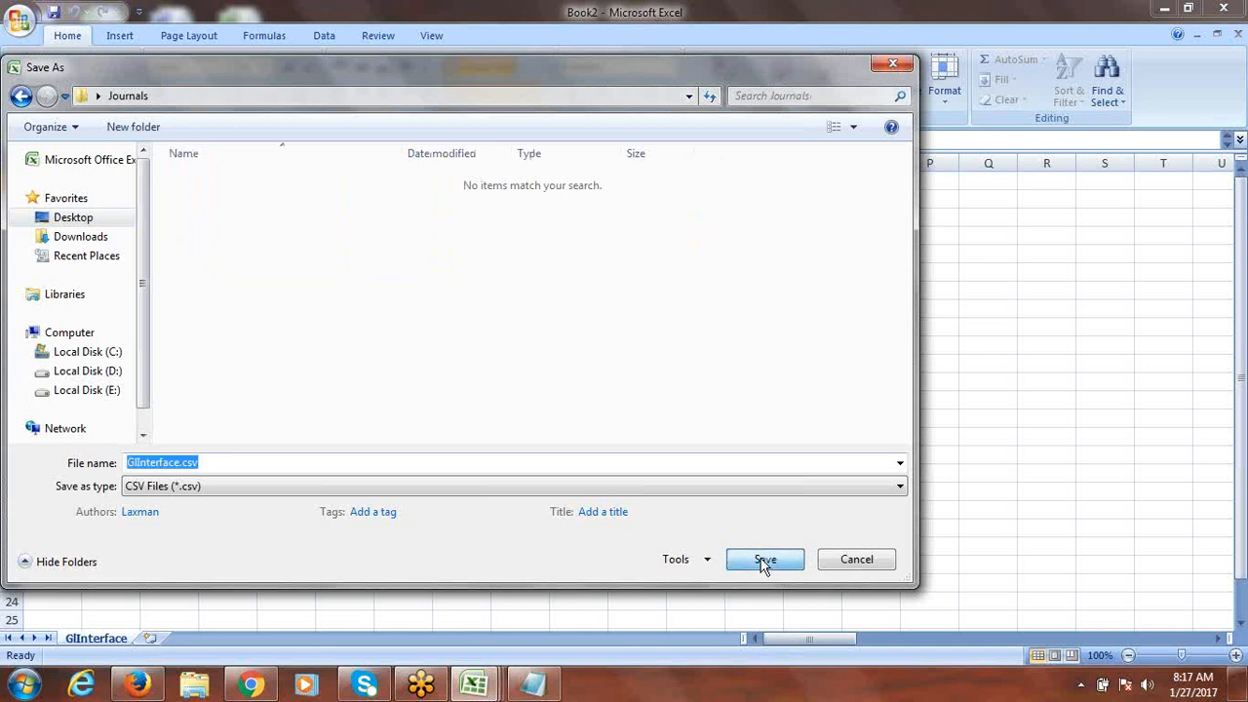
left_click(226, 463)
left_click(899, 66)
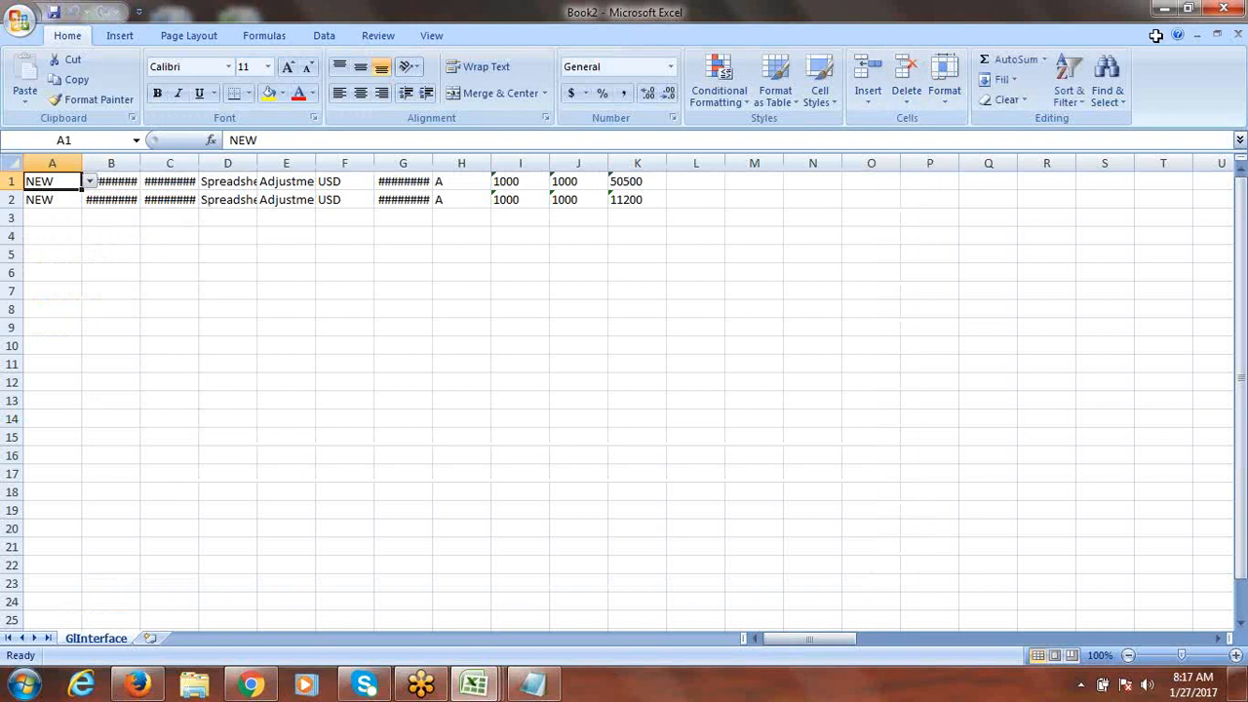
left_click(1233, 8)
left_click(626, 388)
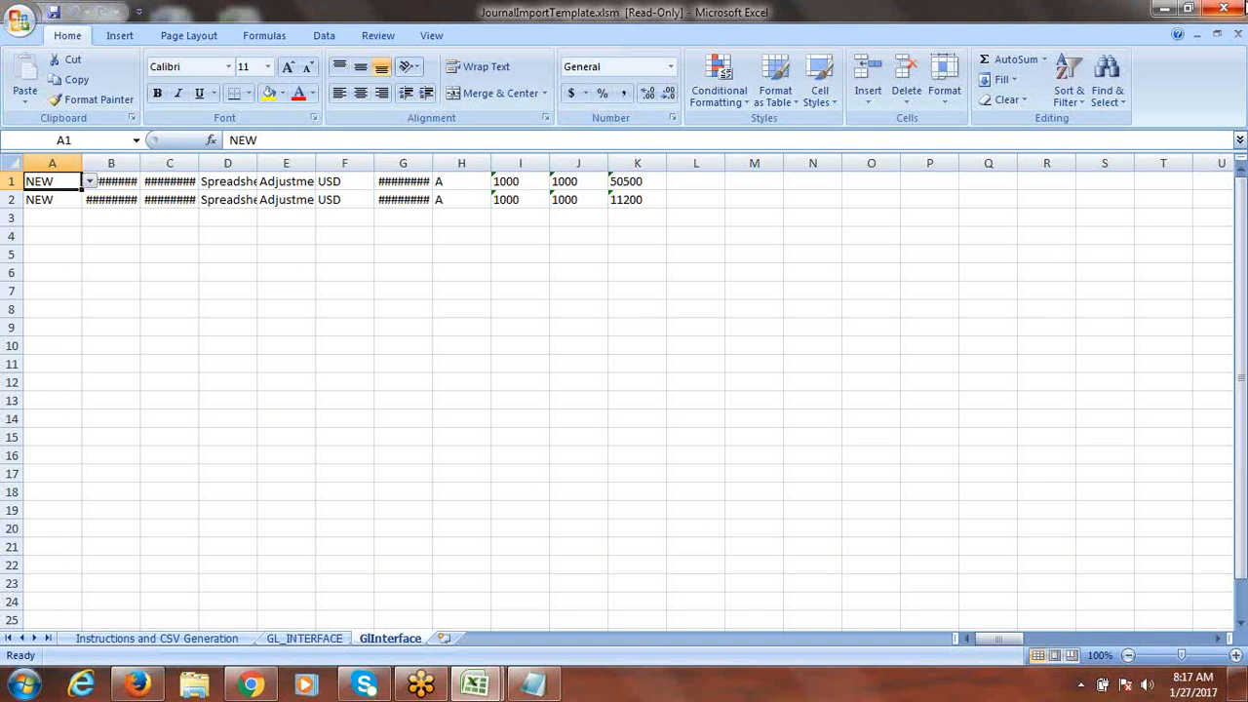
left_click(1225, 9)
left_click(634, 387)
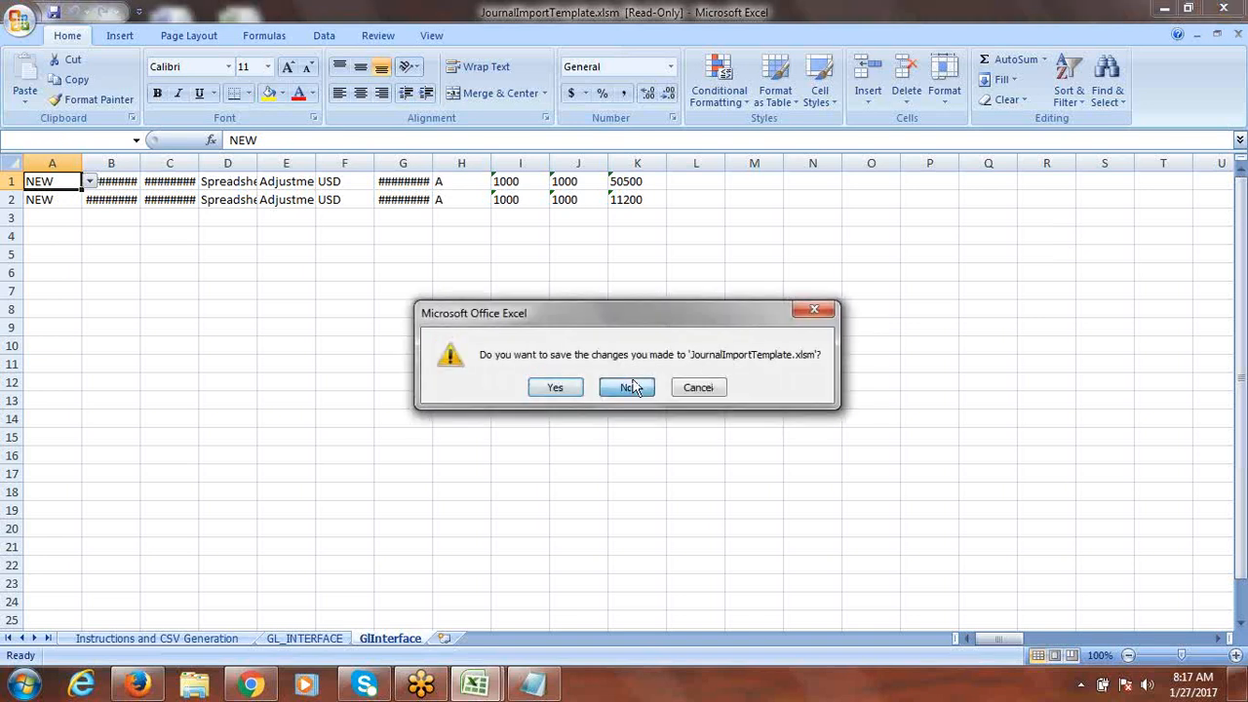
left_click(842, 288)
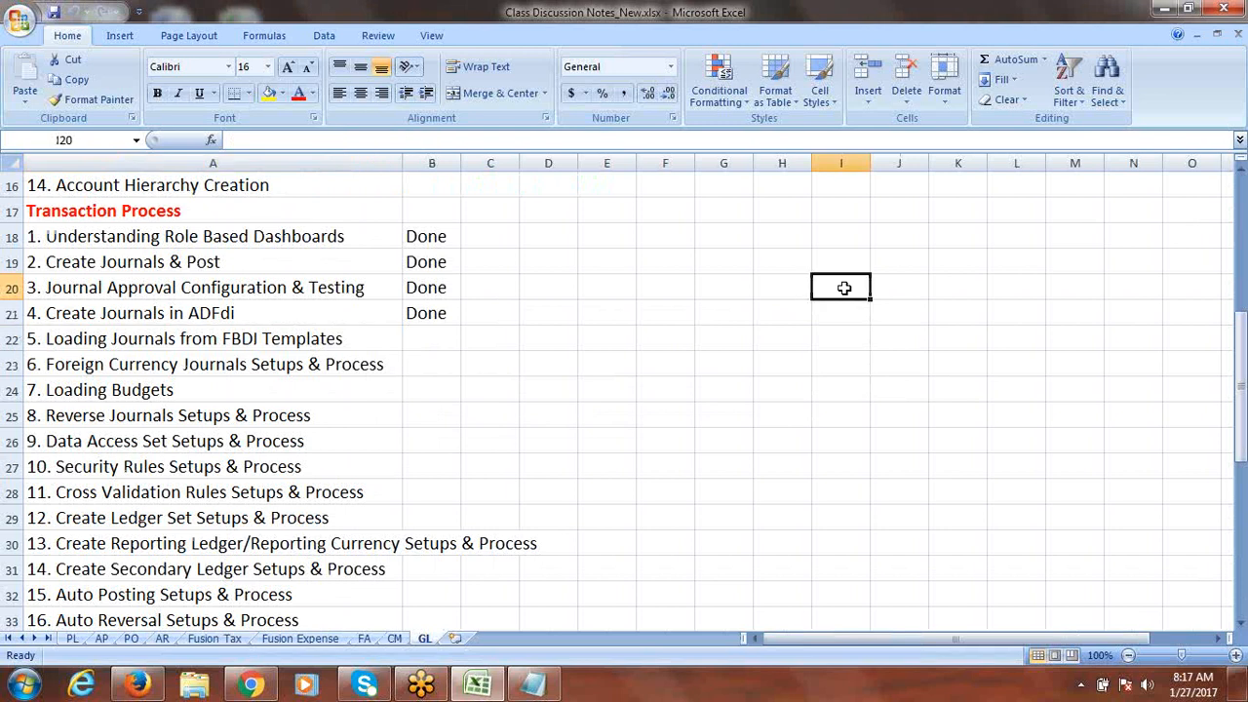
Step: Minimize the class notes, refresh the desktop, and open JournalImportTemplate.xlsm from it
left_click(1163, 11)
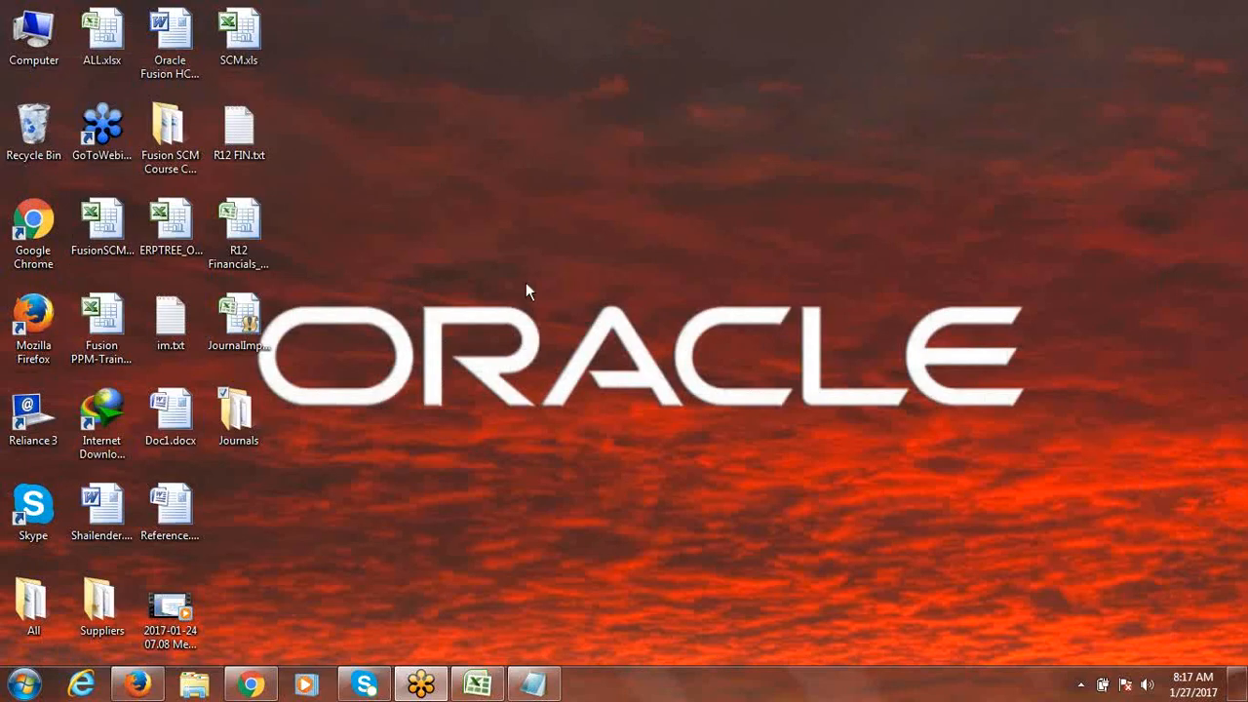
double_click(245, 323)
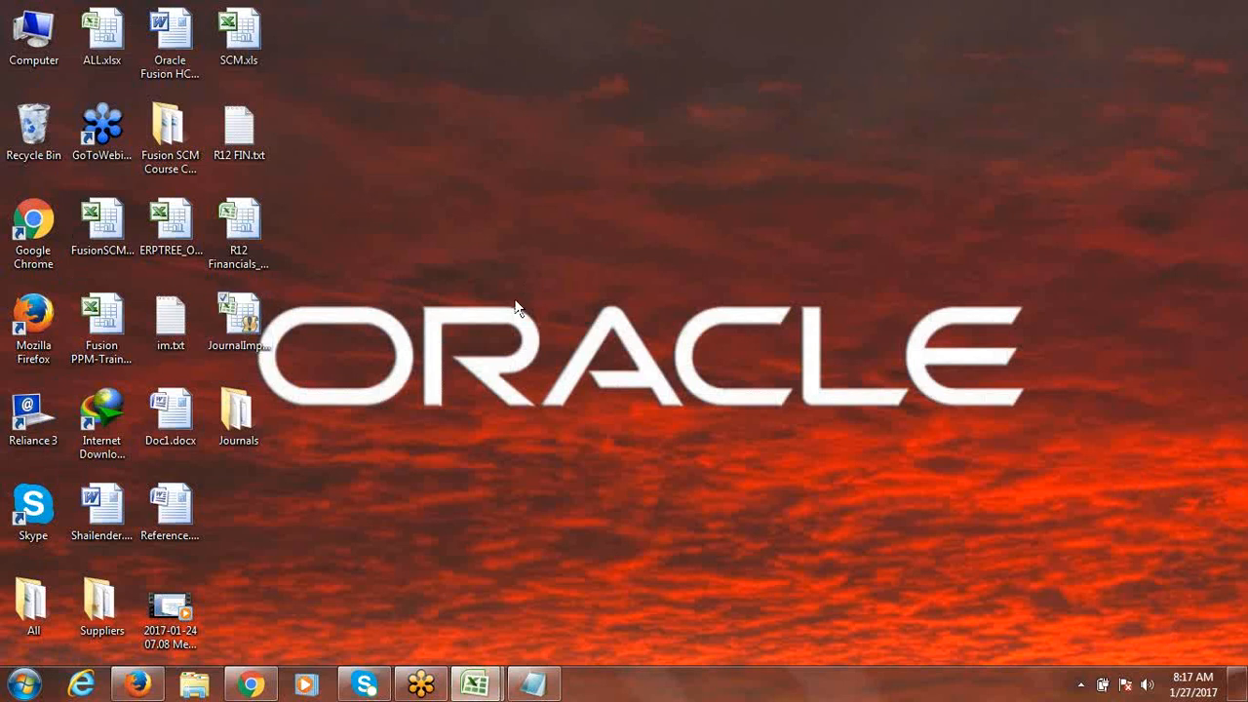
right_click(517, 177)
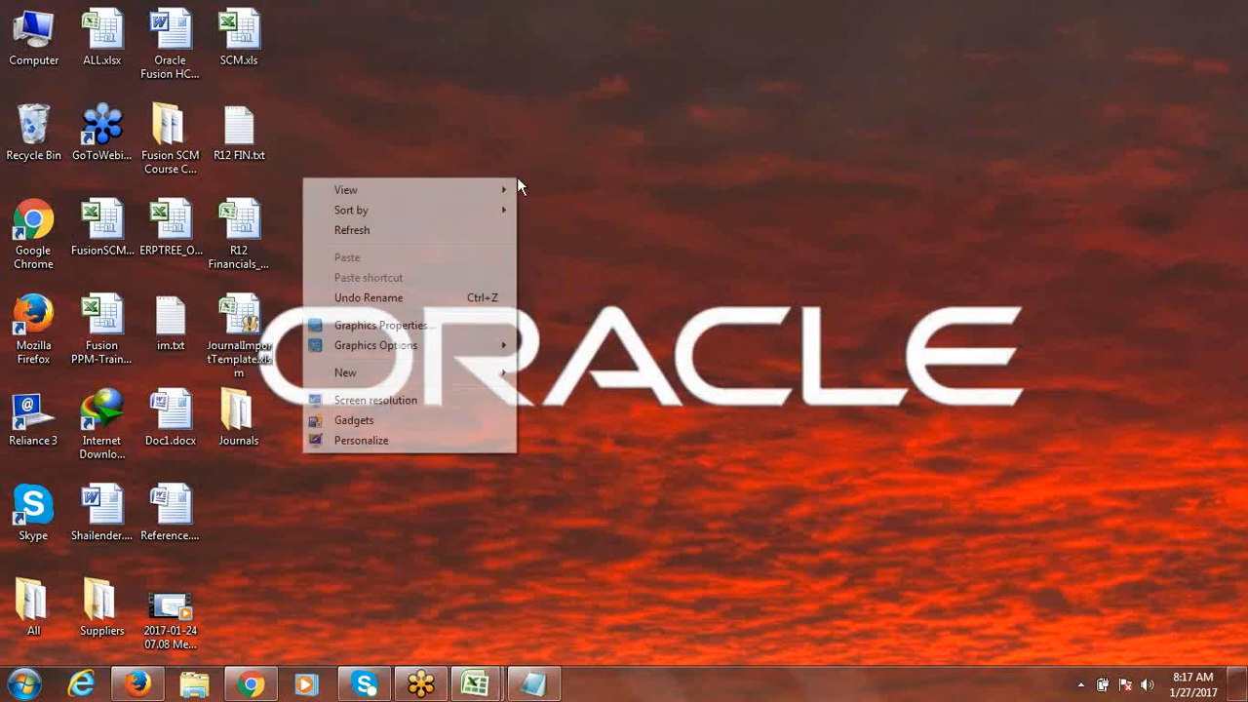
left_click(383, 230)
double_click(245, 305)
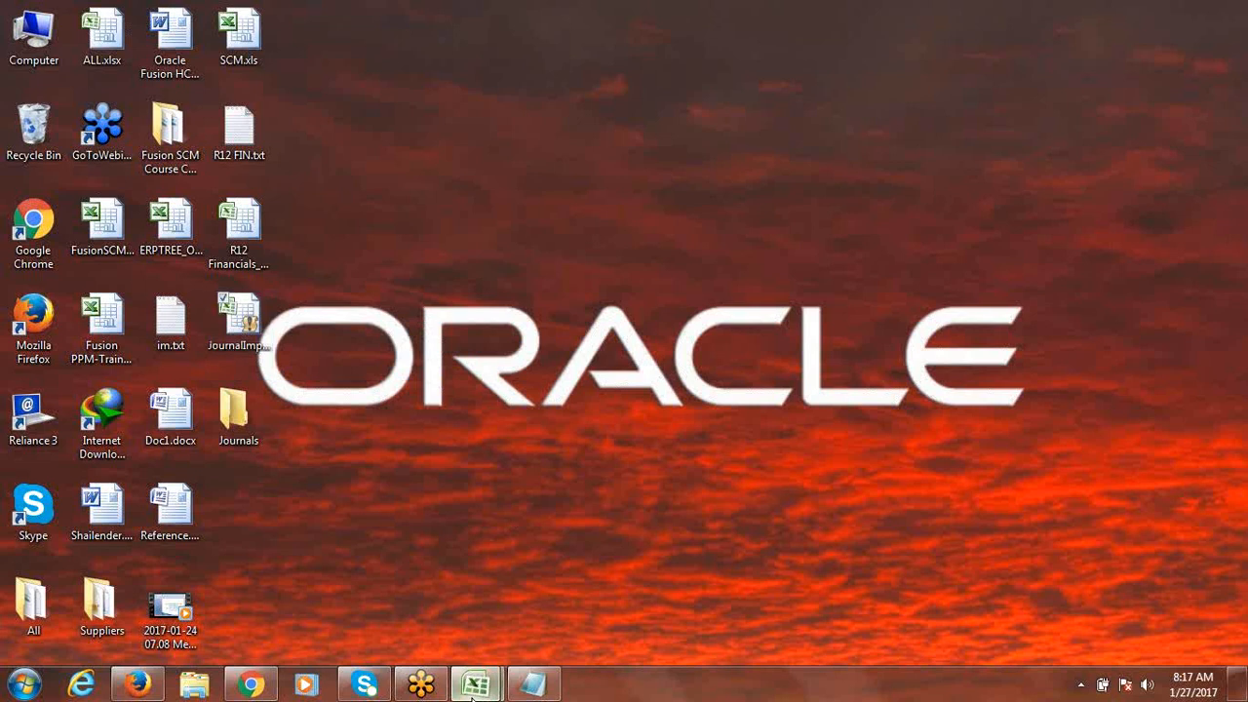
Step: Review the GL_INTERFACE sample data, then generate the CSV file from the Instructions sheet
mouse_move(475, 685)
left_click(572, 611)
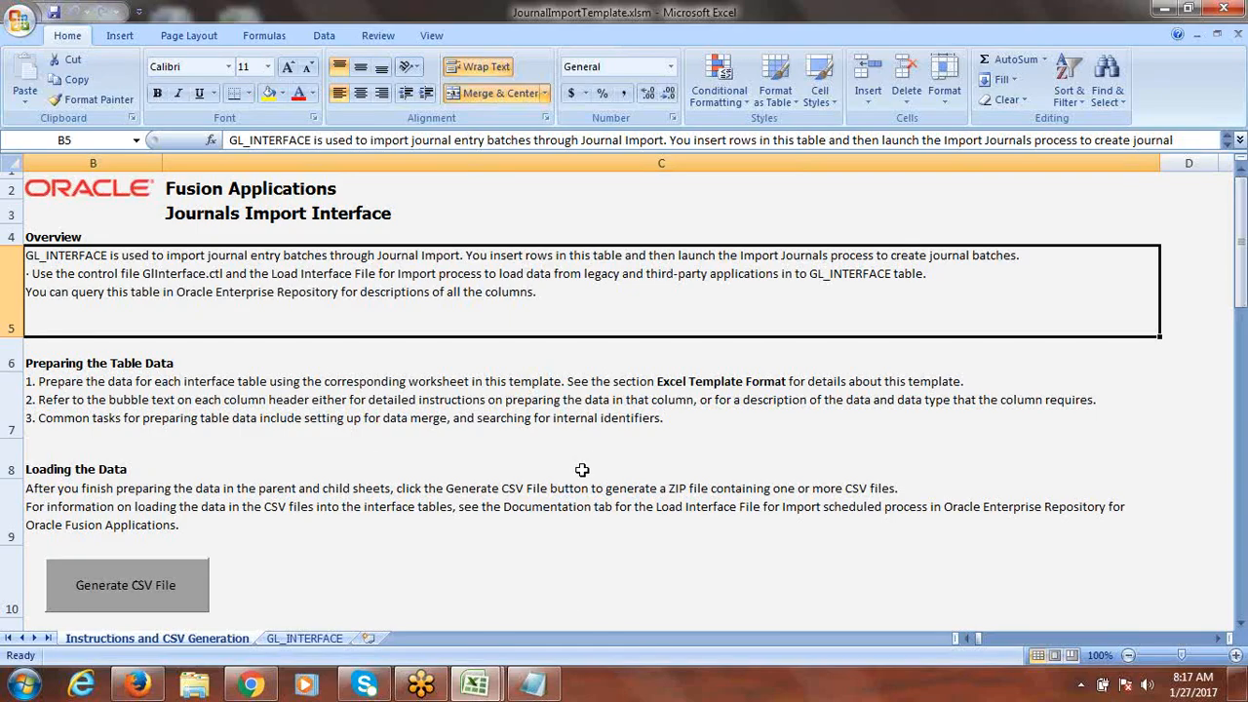
left_click(305, 638)
left_click(156, 638)
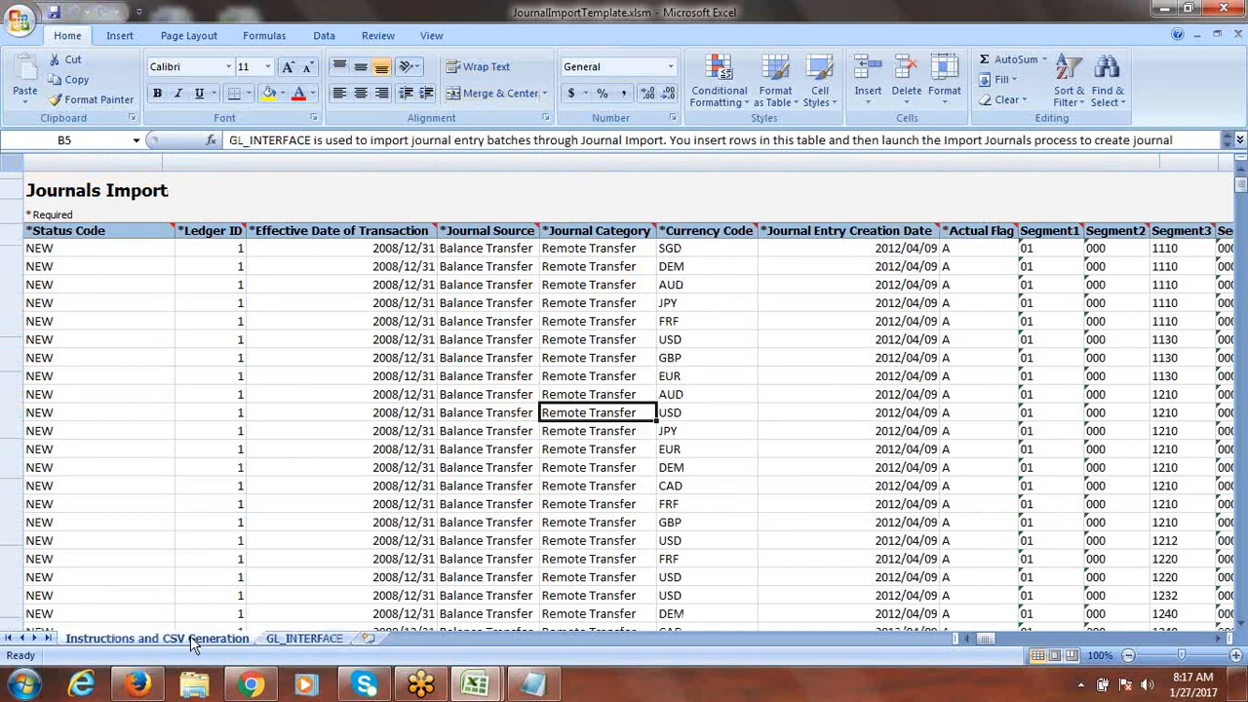
left_click(181, 577)
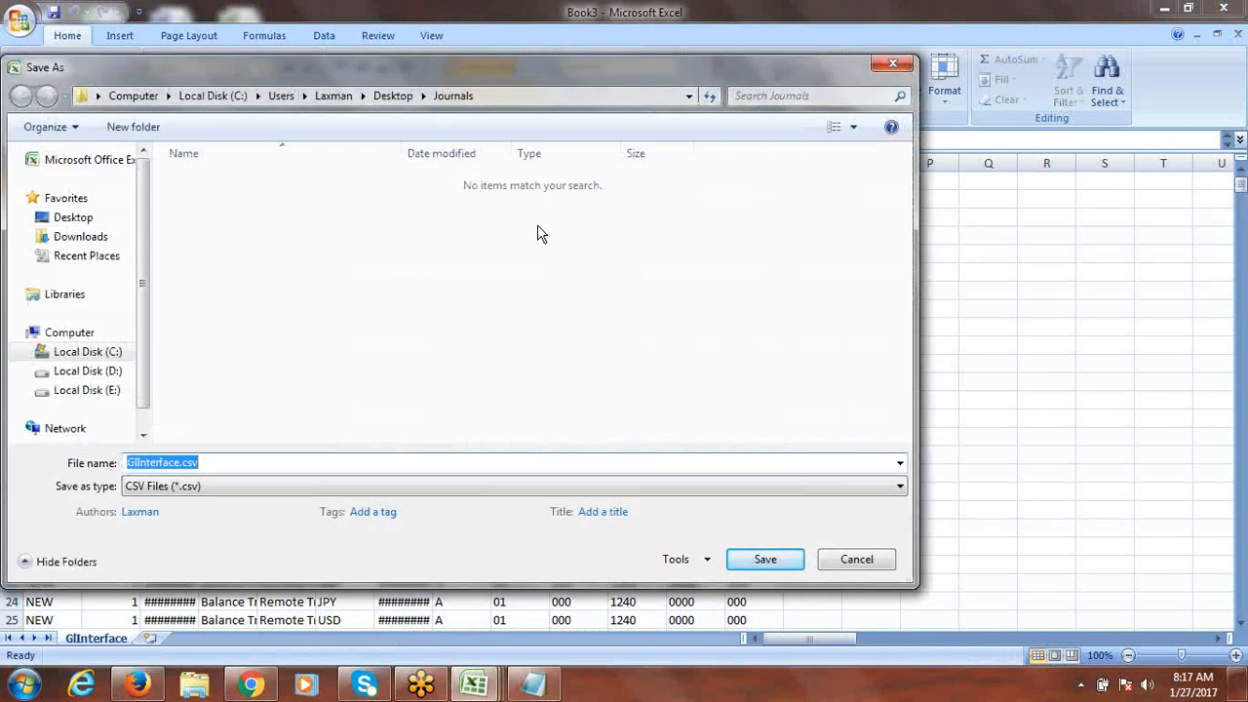
Step: Cancel saving GlInterface.csv to the Desktop, then close Book3 and the template without saving
left_click(79, 221)
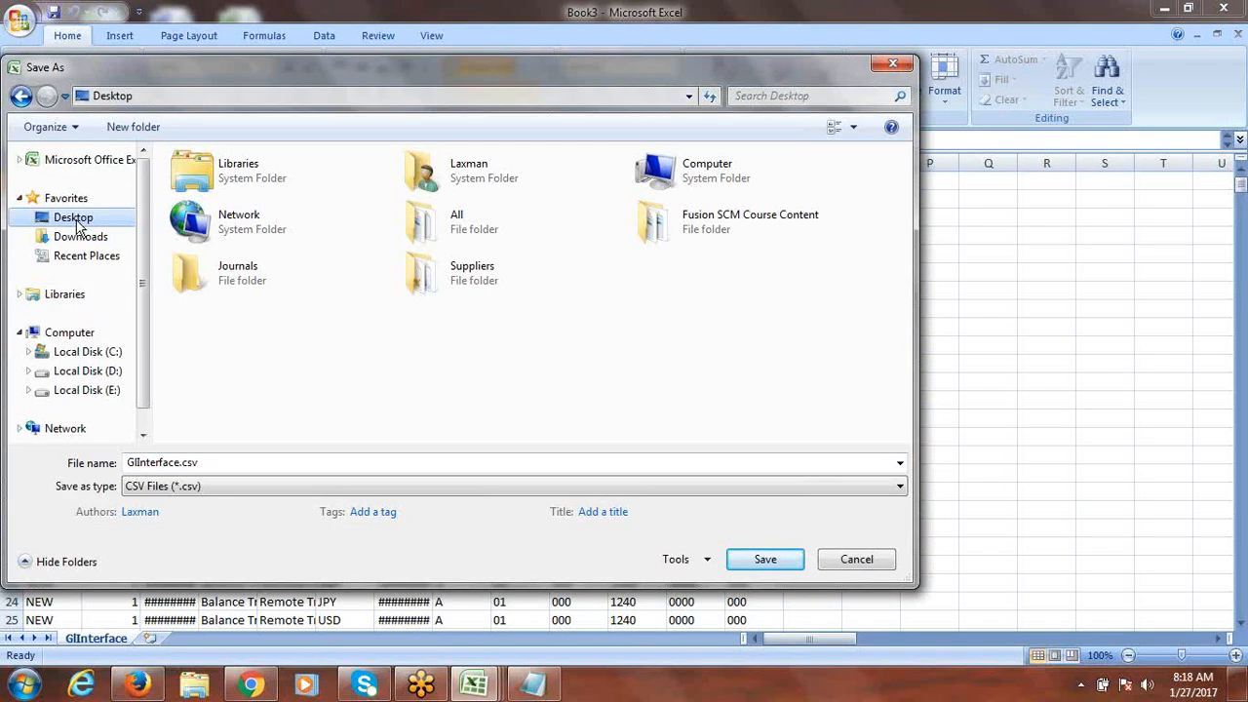
left_click(778, 563)
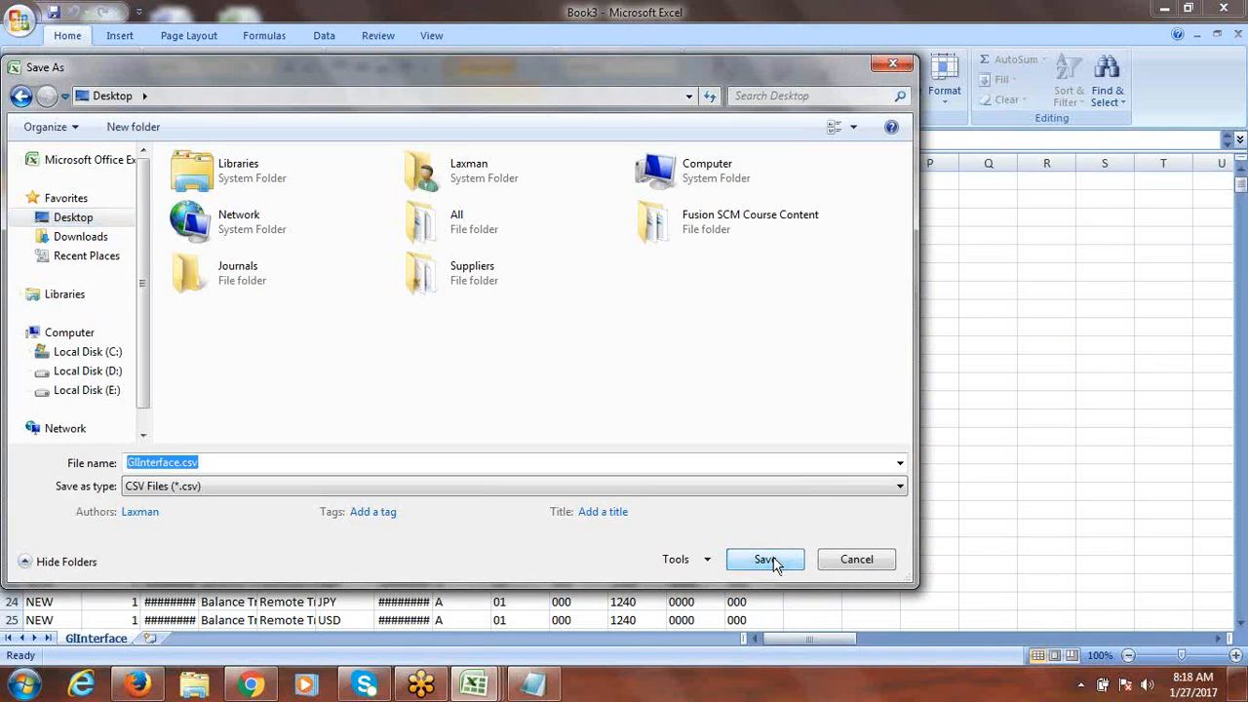
left_click(892, 64)
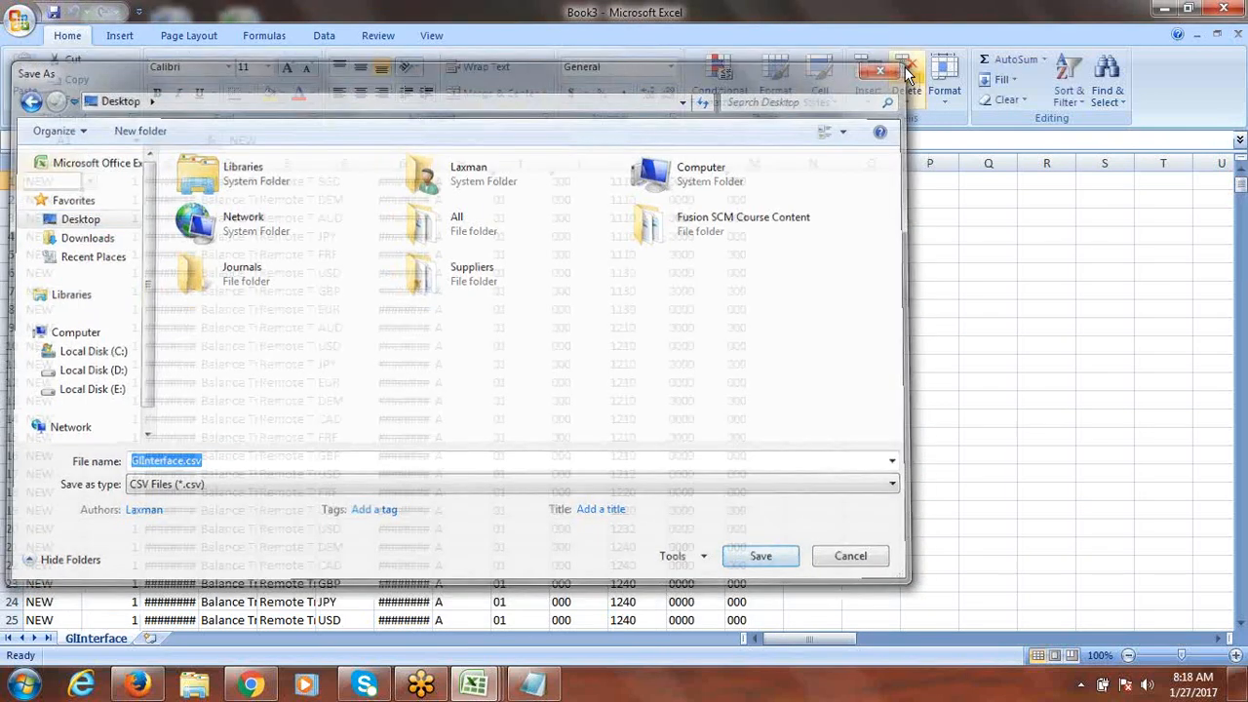
left_click(1225, 10)
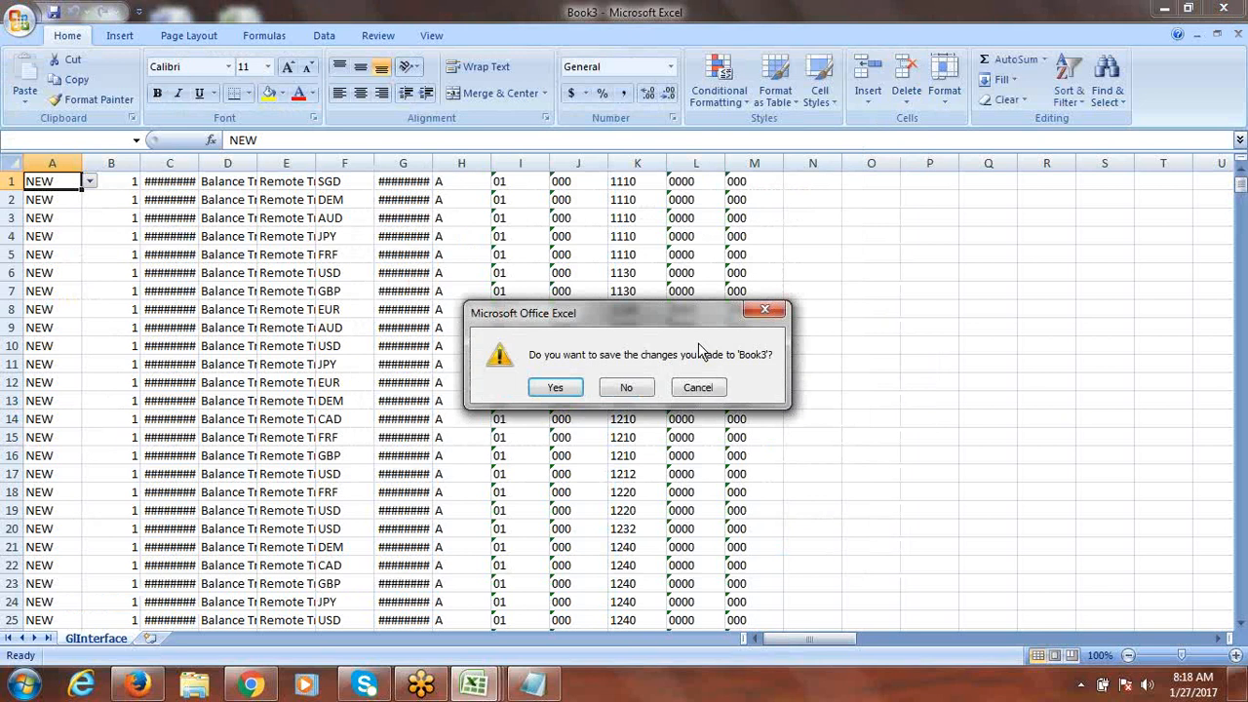
left_click(634, 387)
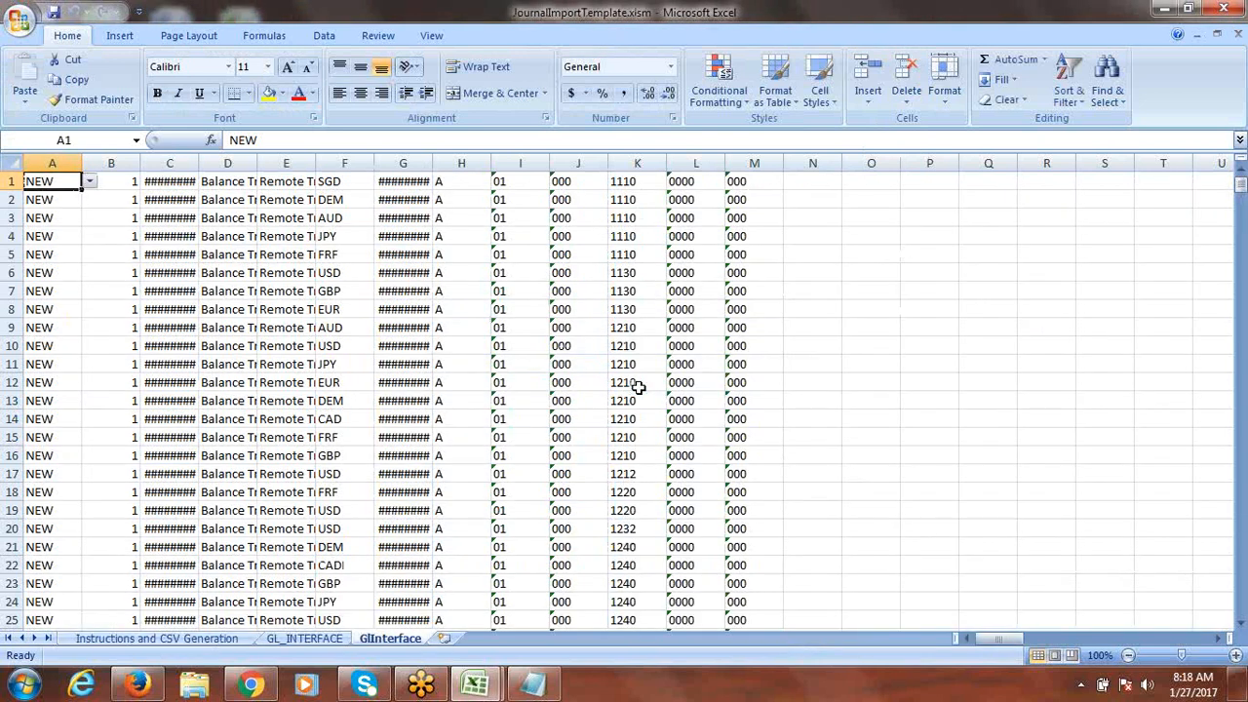
left_click(1225, 10)
left_click(626, 388)
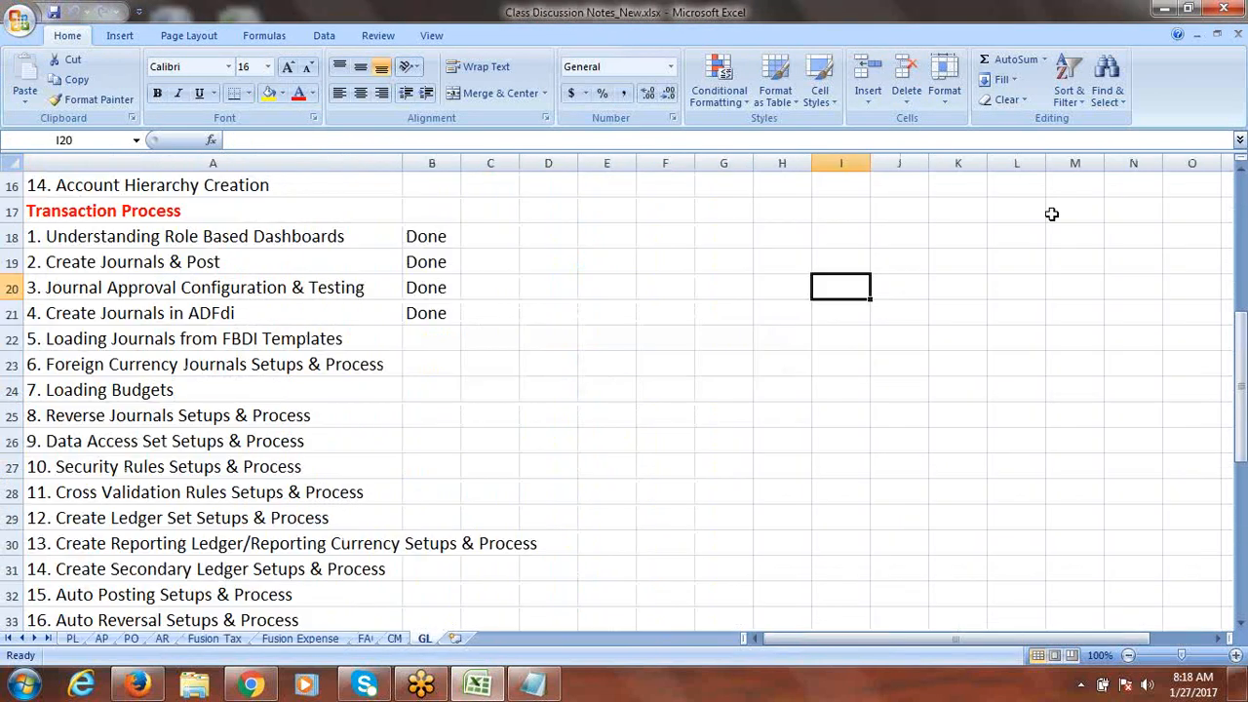
Step: Save the class notes workbook, accepting the privacy warning
left_click(725, 475)
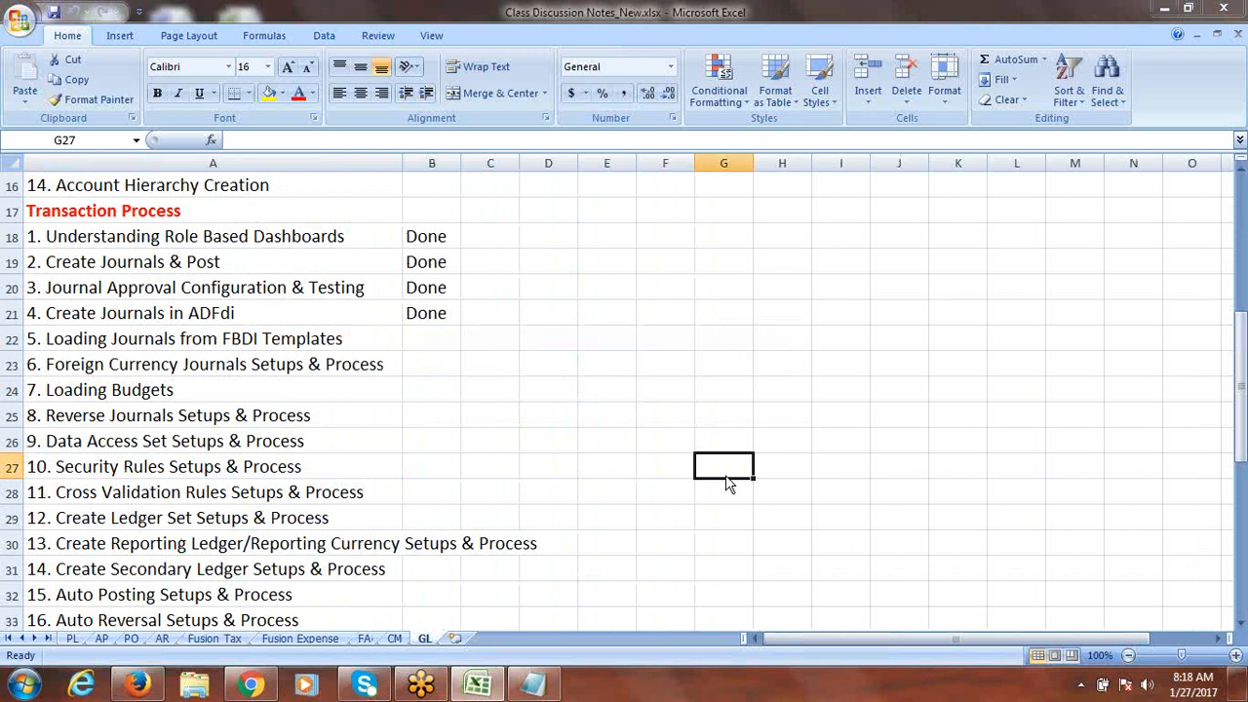
key("ctrl+s")
left_click(592, 387)
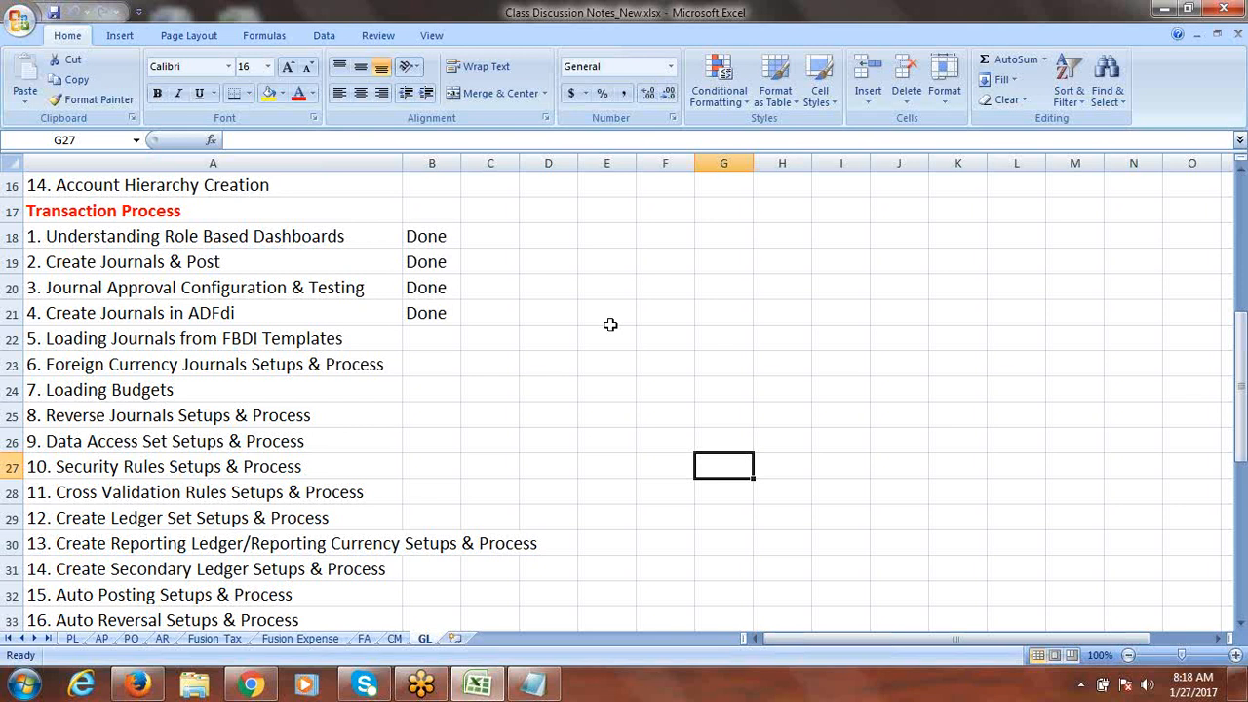
Step: Mark Loading Journals from FBDI Templates as Done in its status cell
left_click(516, 341)
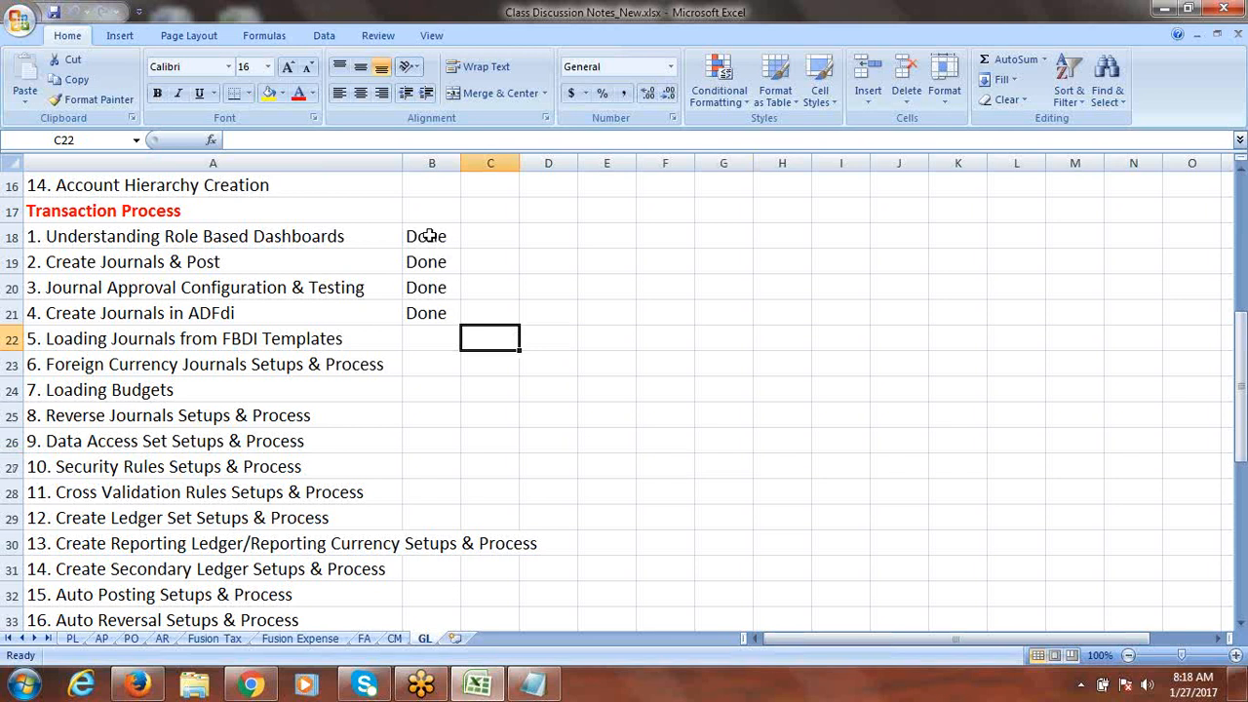
left_click(617, 418)
left_click(357, 335)
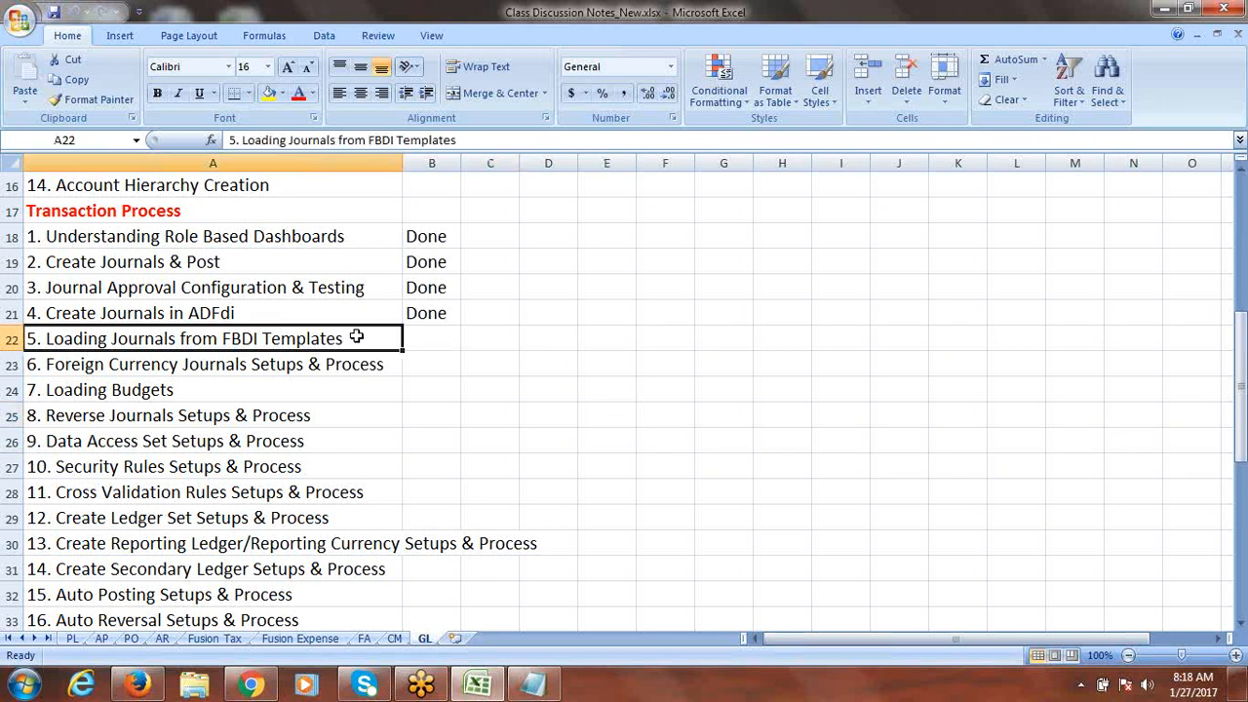
key("Tab")
type("done")
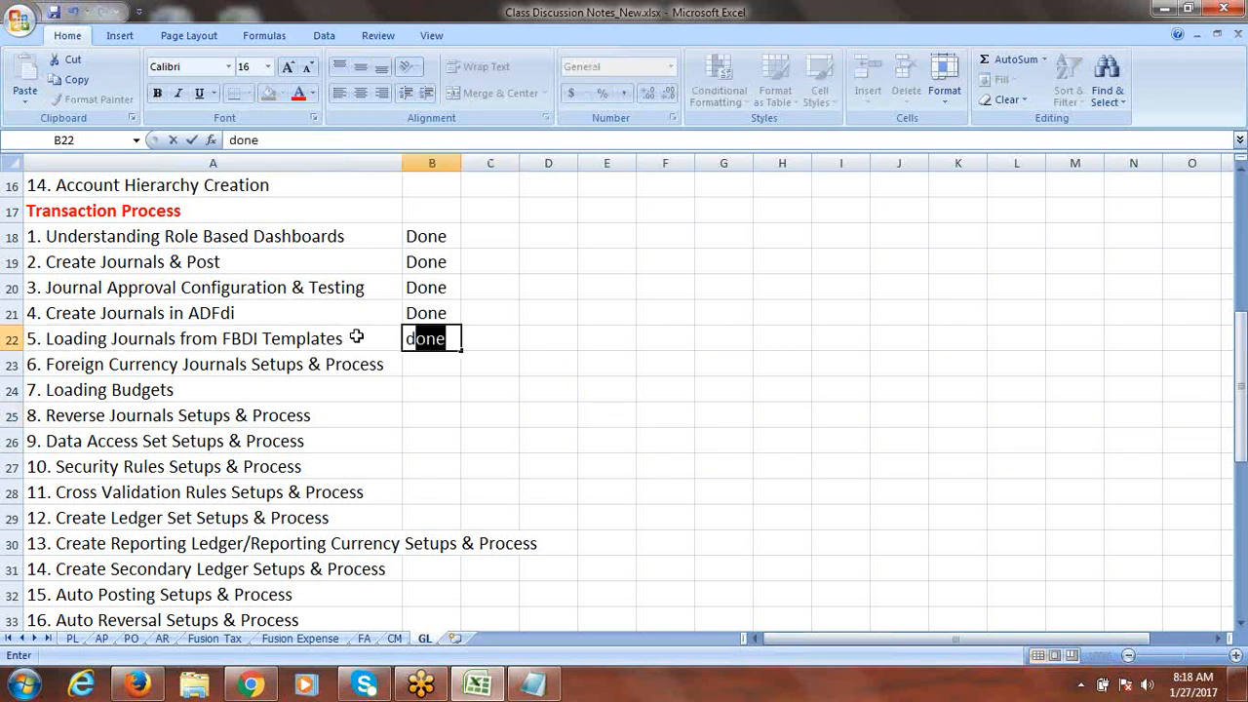
key("Tab")
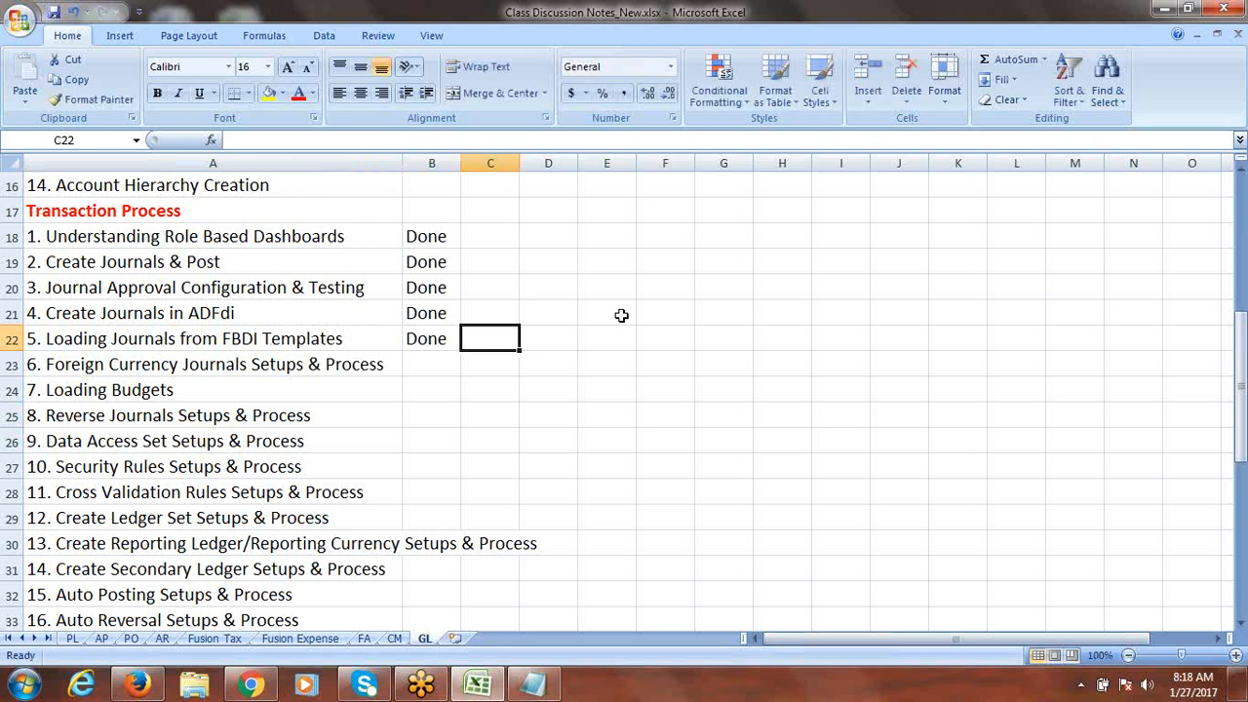
Step: Copy the Foreign Currency Journals task to A51, drop its '6. ' prefix, and fill row 51 yellow
left_click(325, 361)
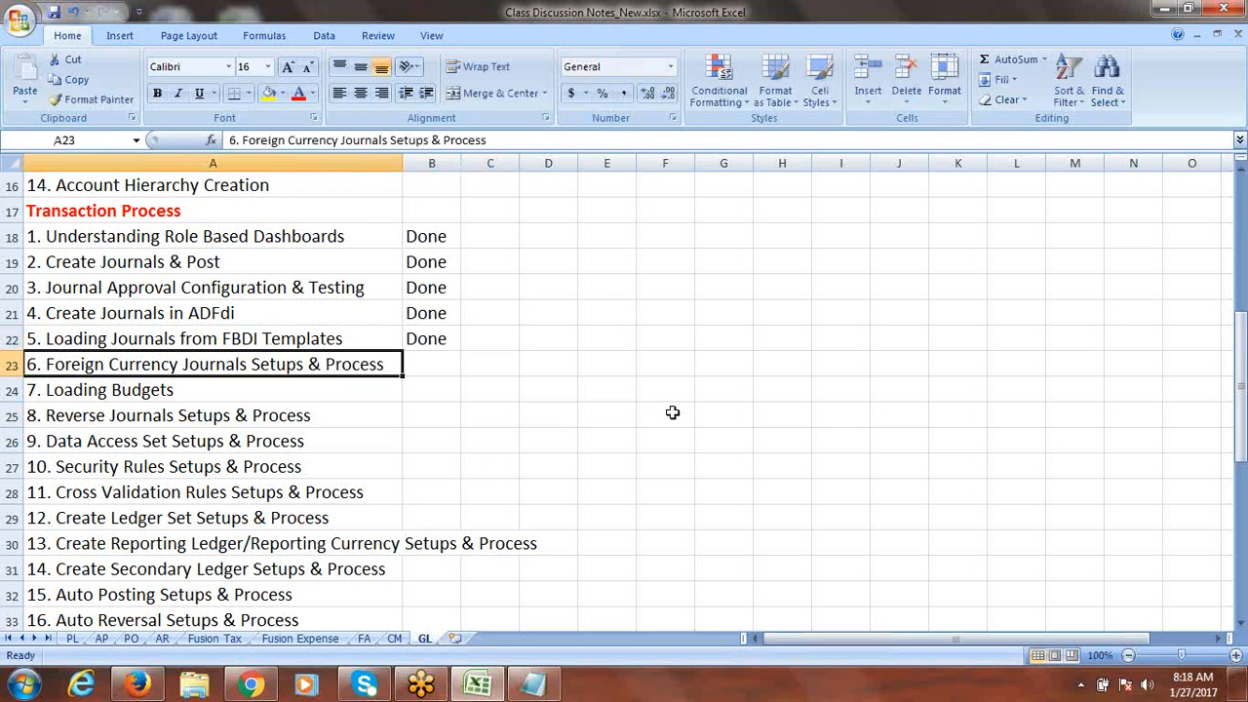
key("ctrl+c")
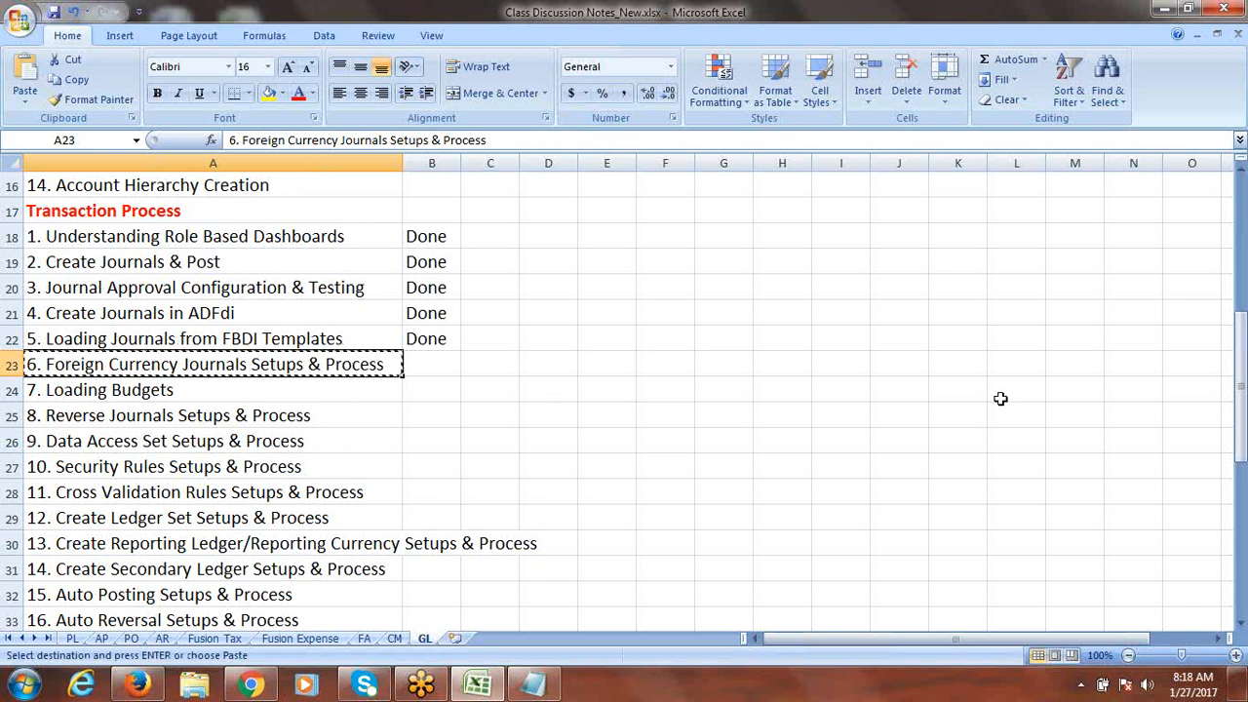
left_click_drag(1244, 329, 1243, 478)
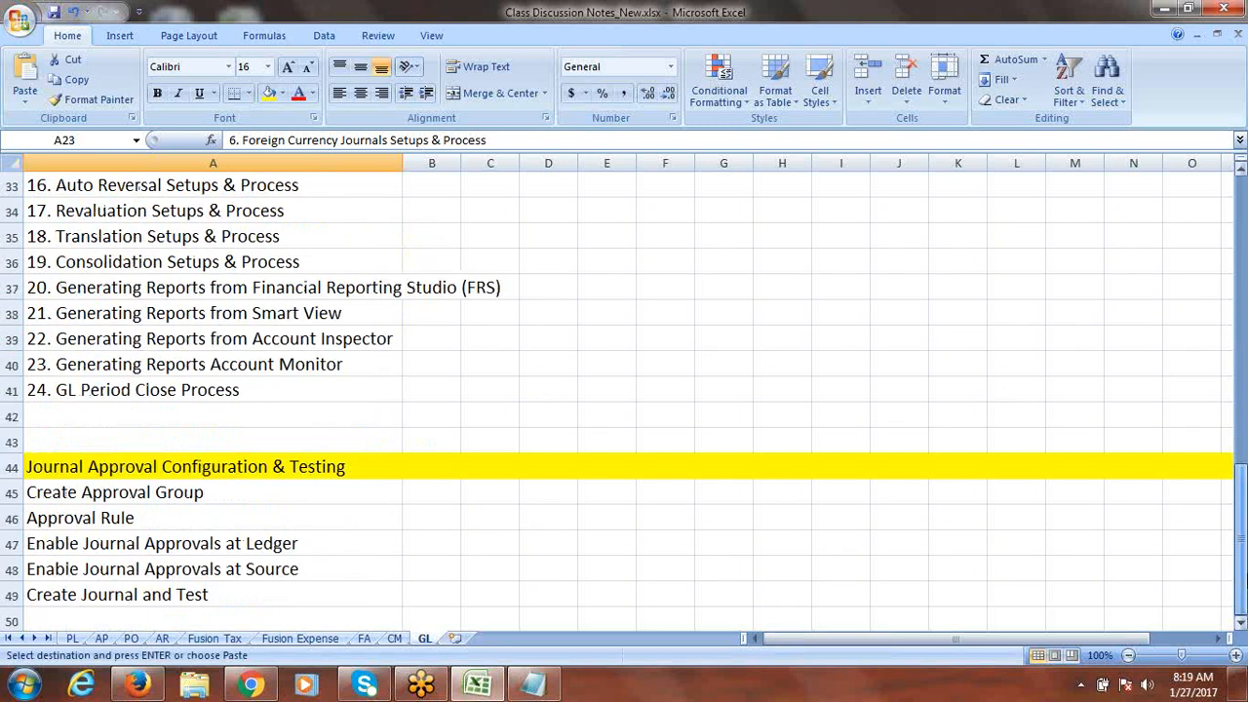
left_click(1242, 622)
left_click(1242, 622)
left_click(1242, 622)
left_click(1242, 623)
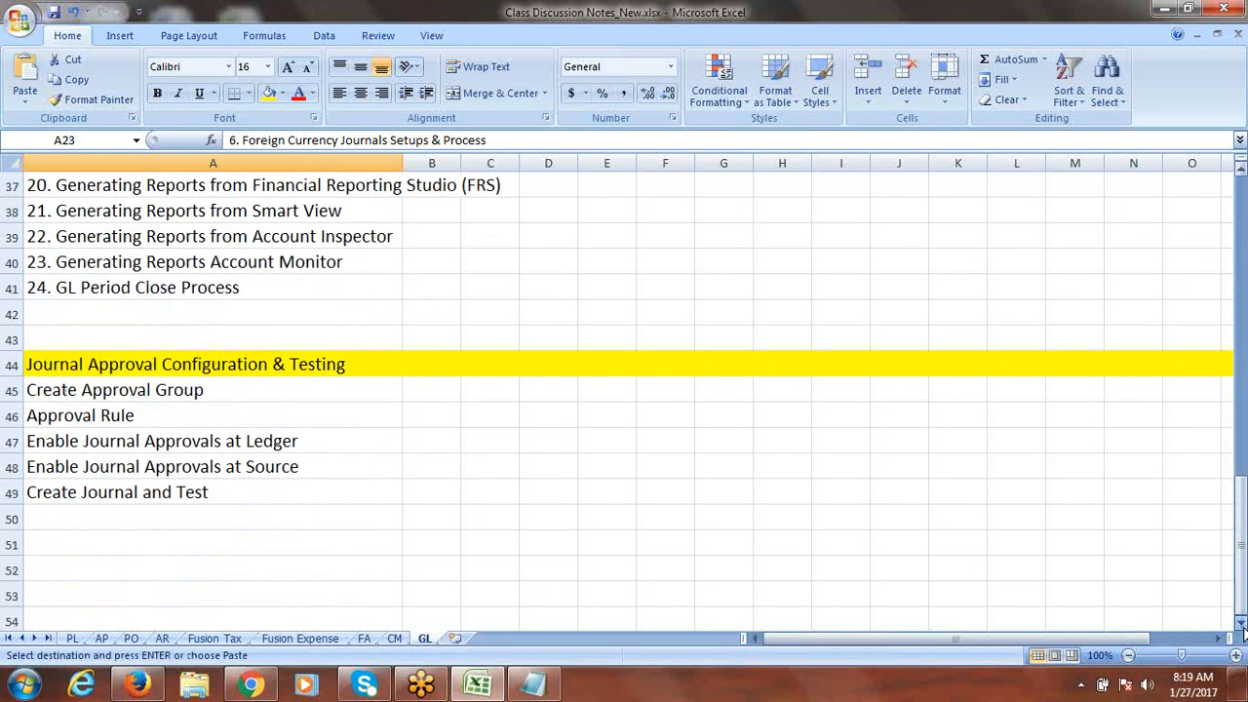
left_click(1242, 622)
left_click(84, 521)
key("ctrl+v")
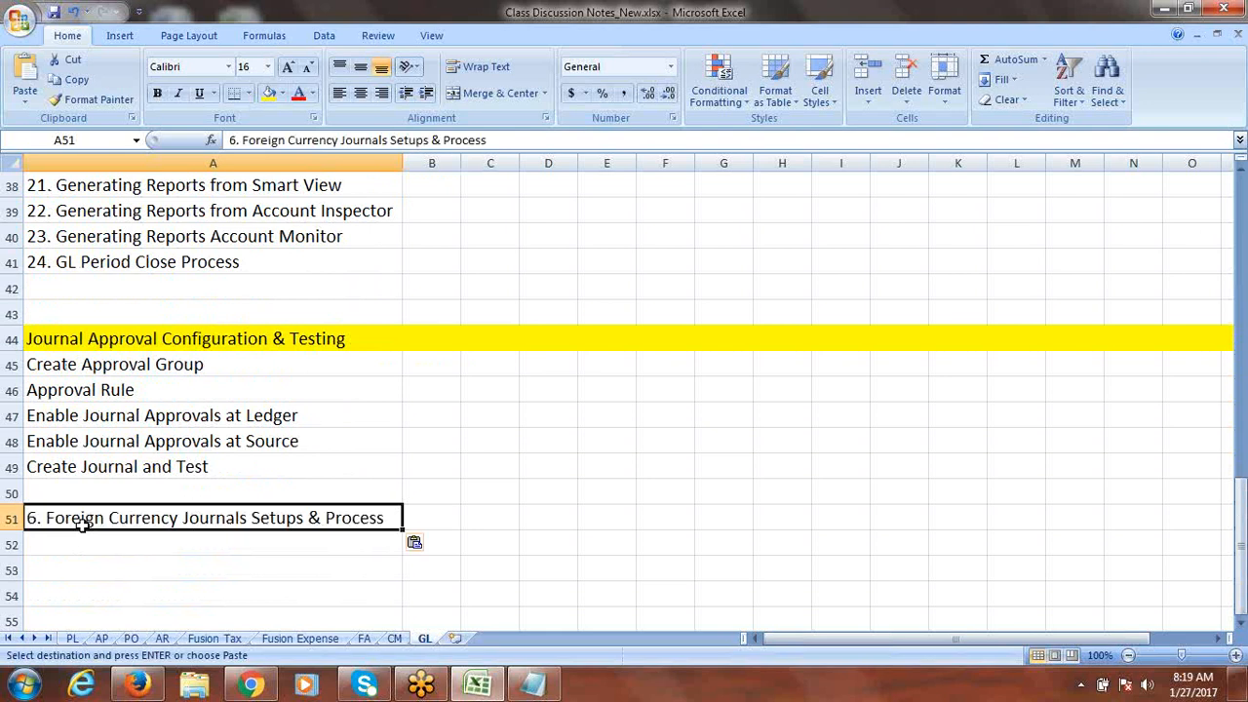
double_click(46, 519)
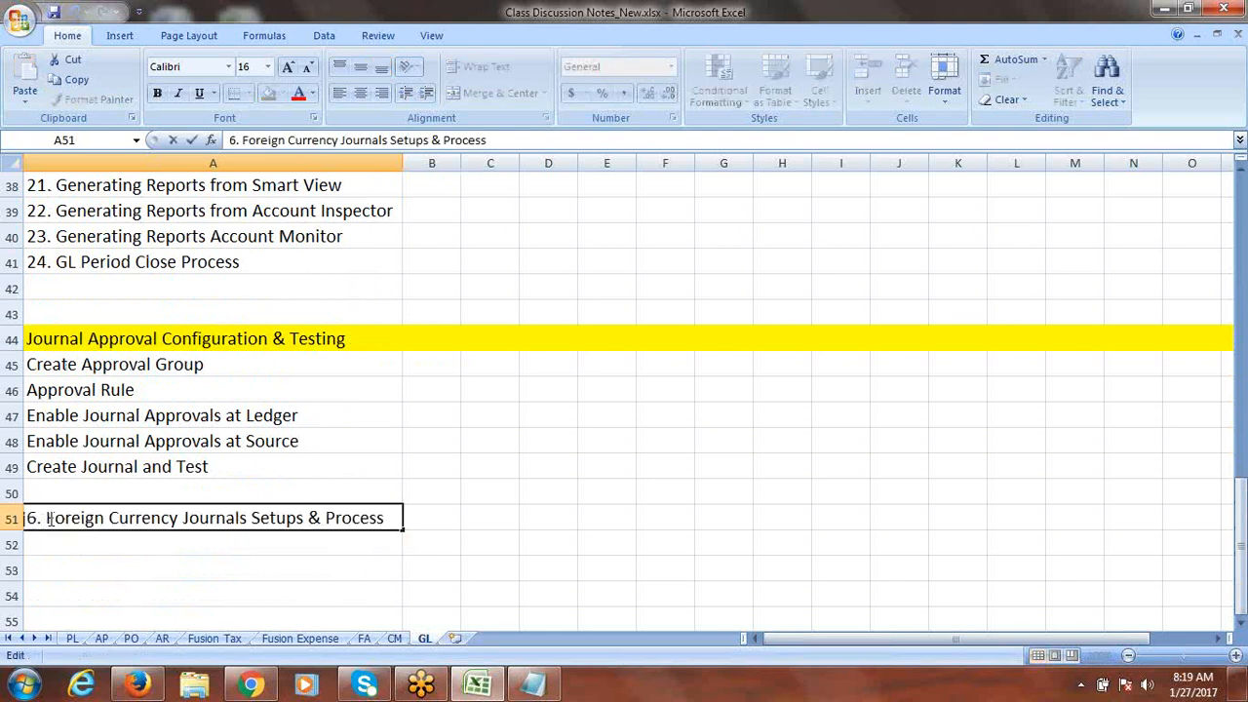
key("BackSpace")
key("BackSpace")
key("BackSpace")
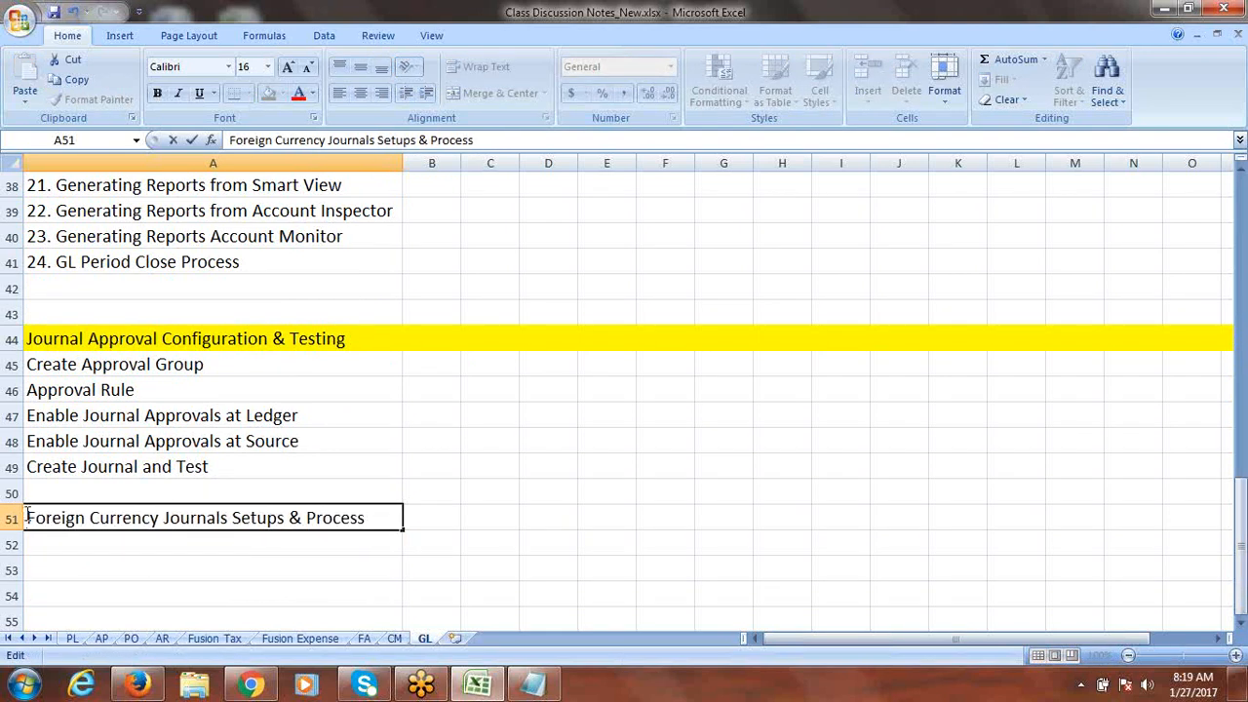
left_click(9, 519)
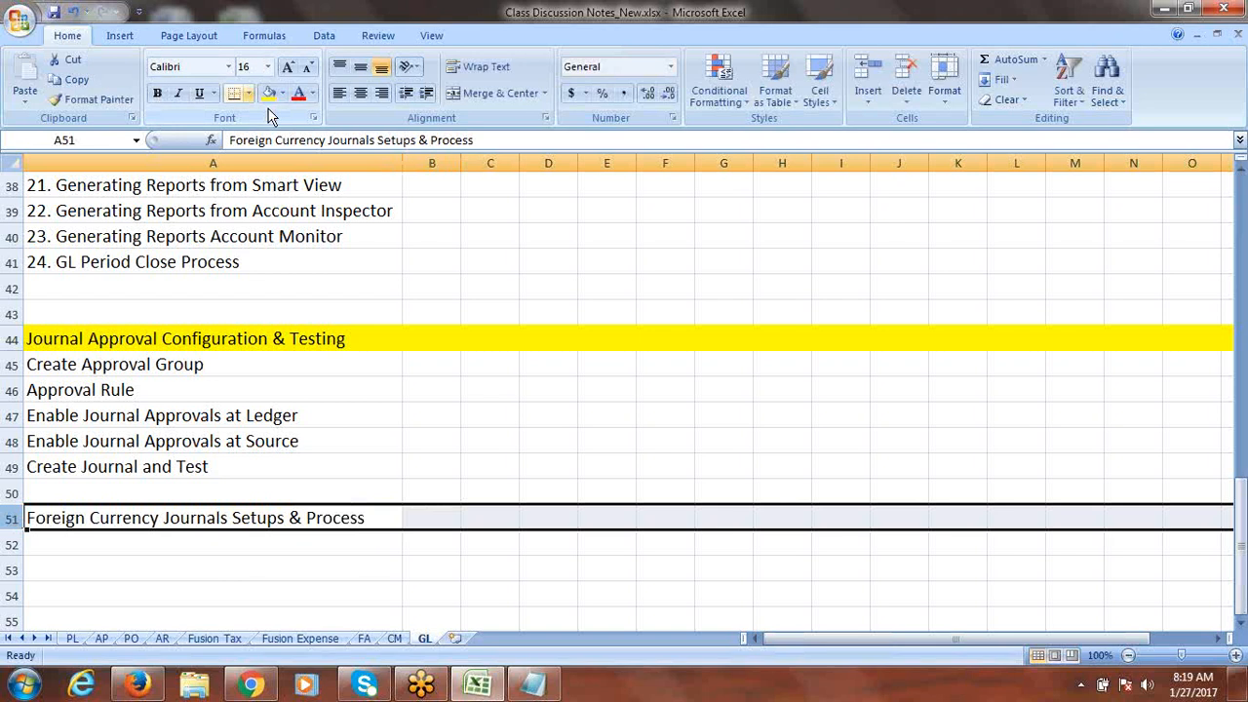
left_click(271, 97)
Step: Add 'Create Daily Rates' and 'Create Foreign Currency Journal' under the heading and save the notes
left_click(121, 552)
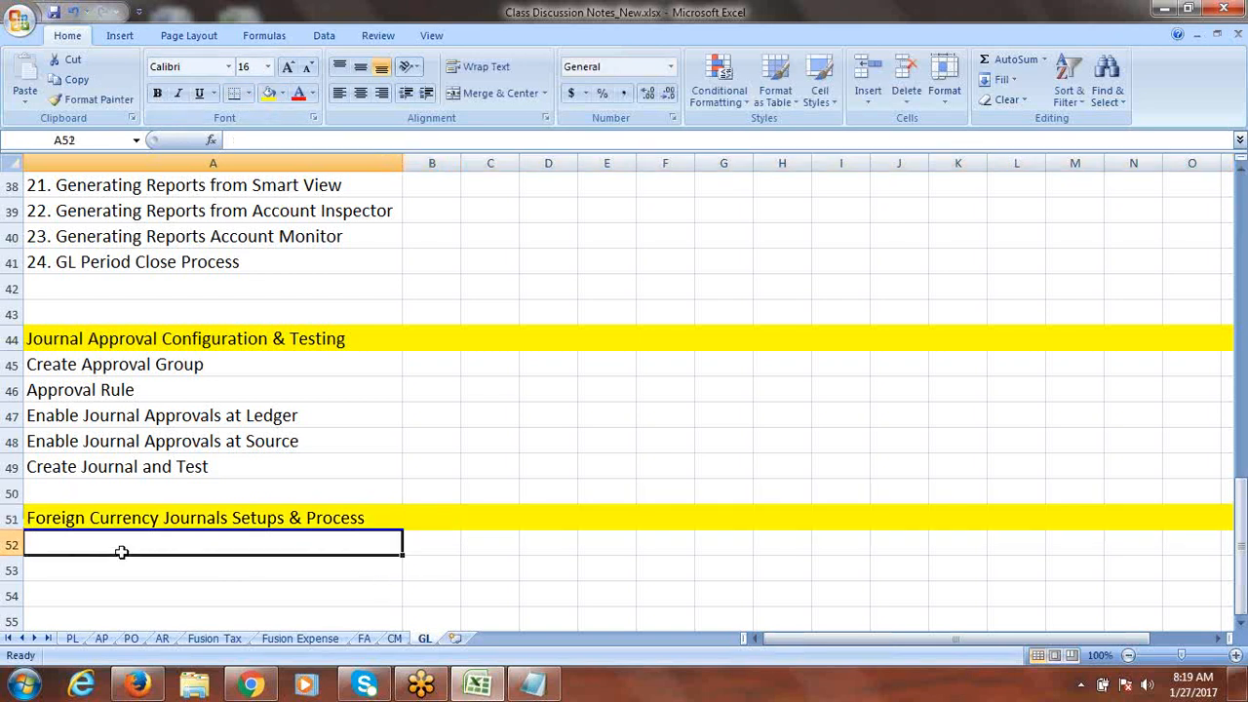
type("Cre")
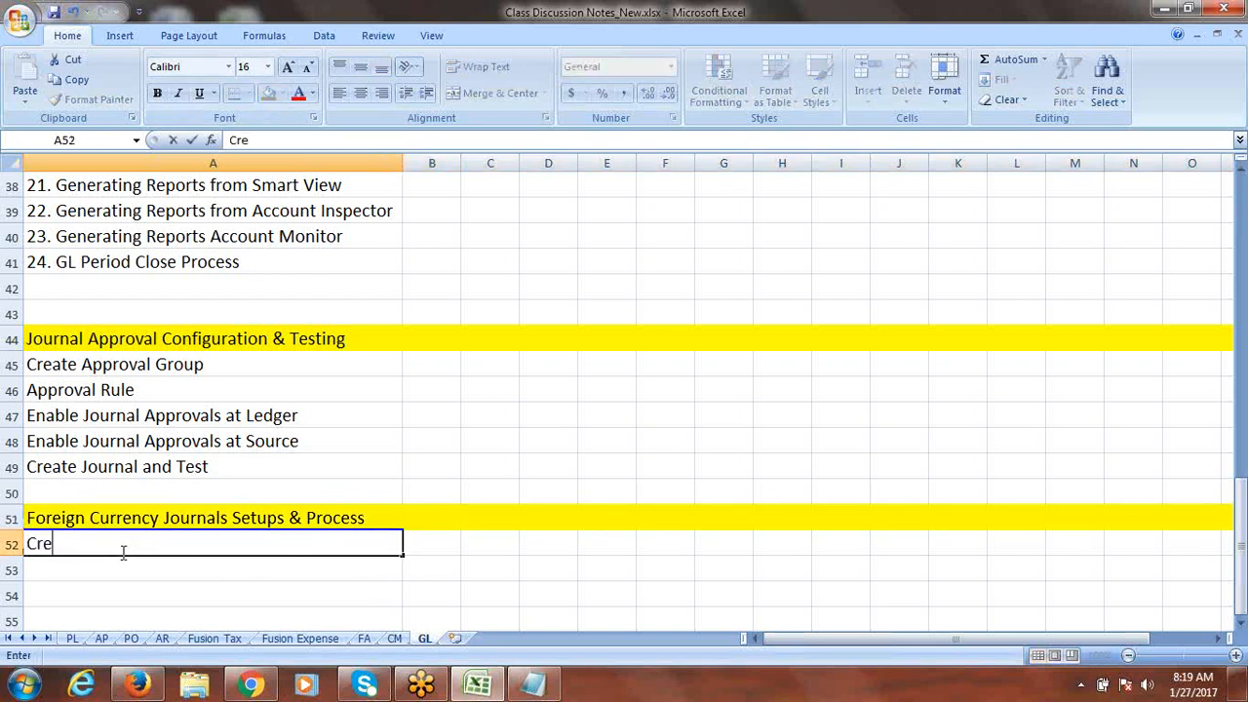
type("ate Daily Rates")
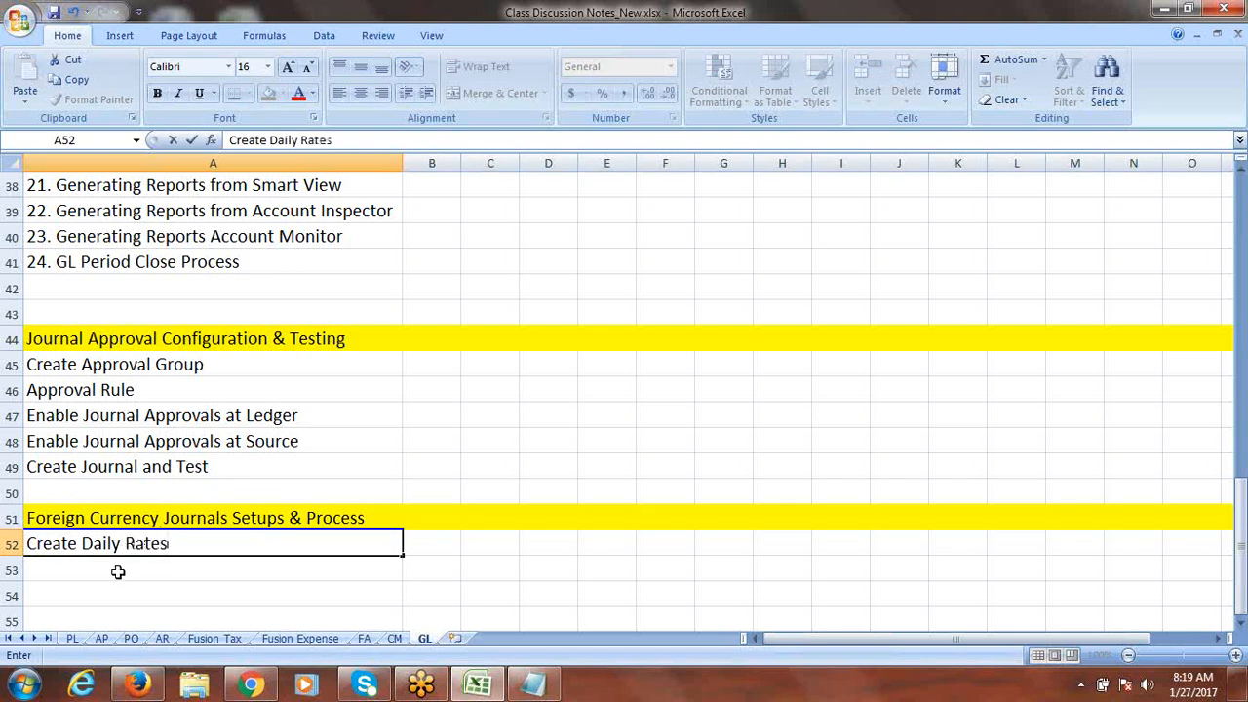
left_click(118, 572)
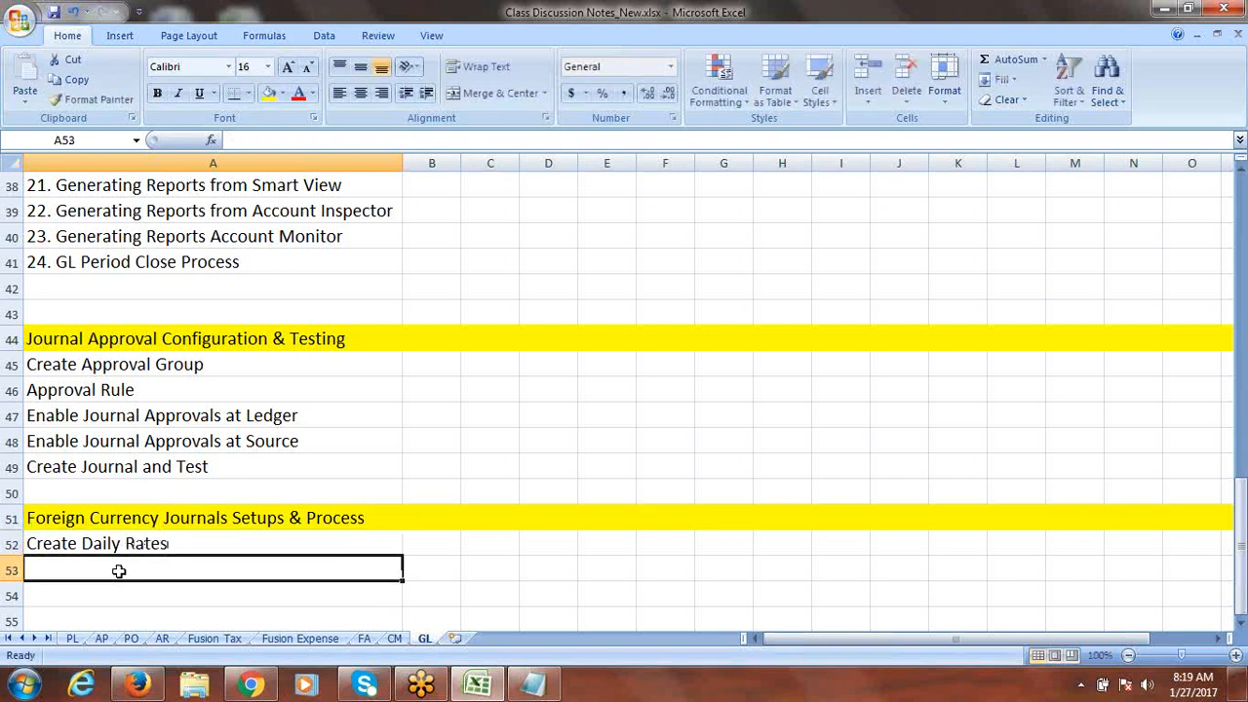
type("Create F")
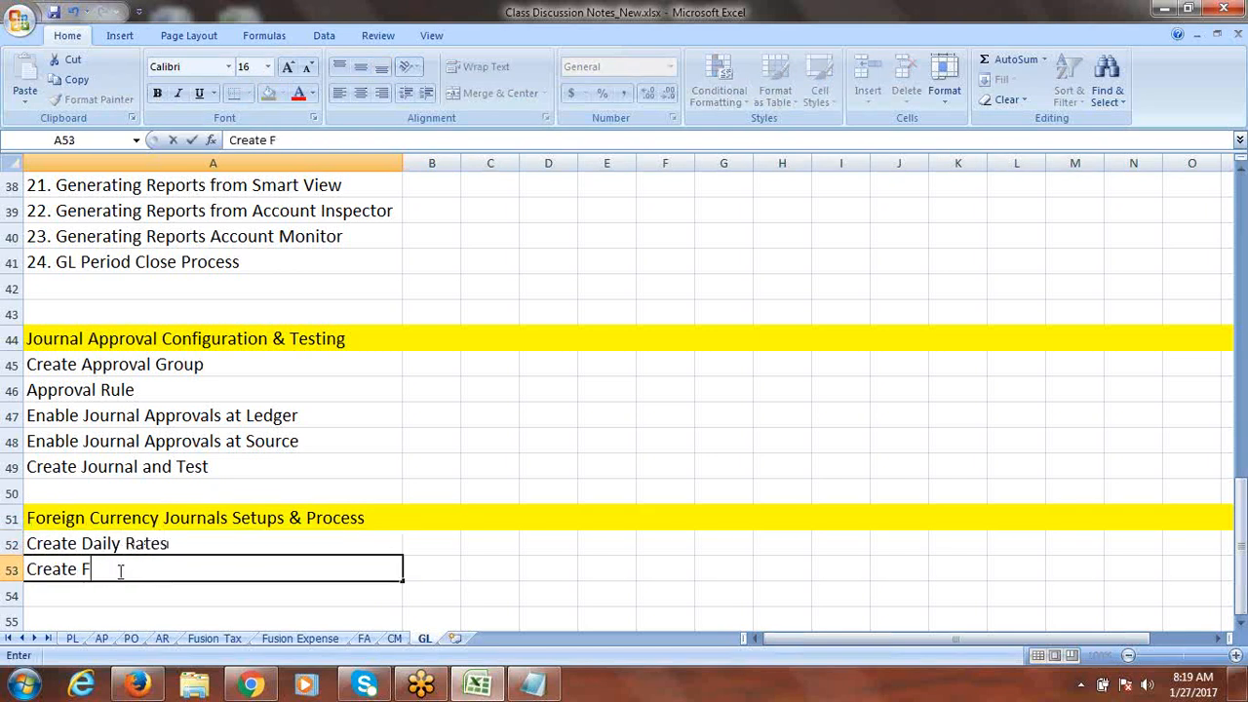
type("oreign Currency Journal")
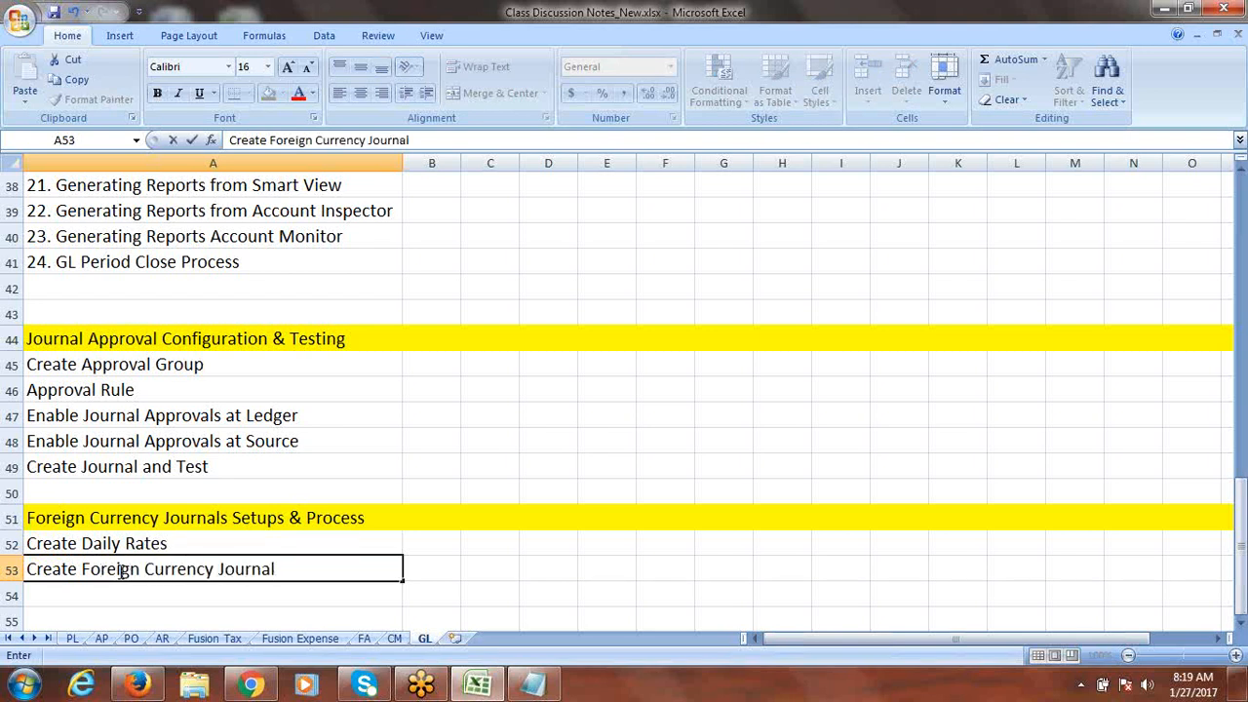
key("ctrl+s")
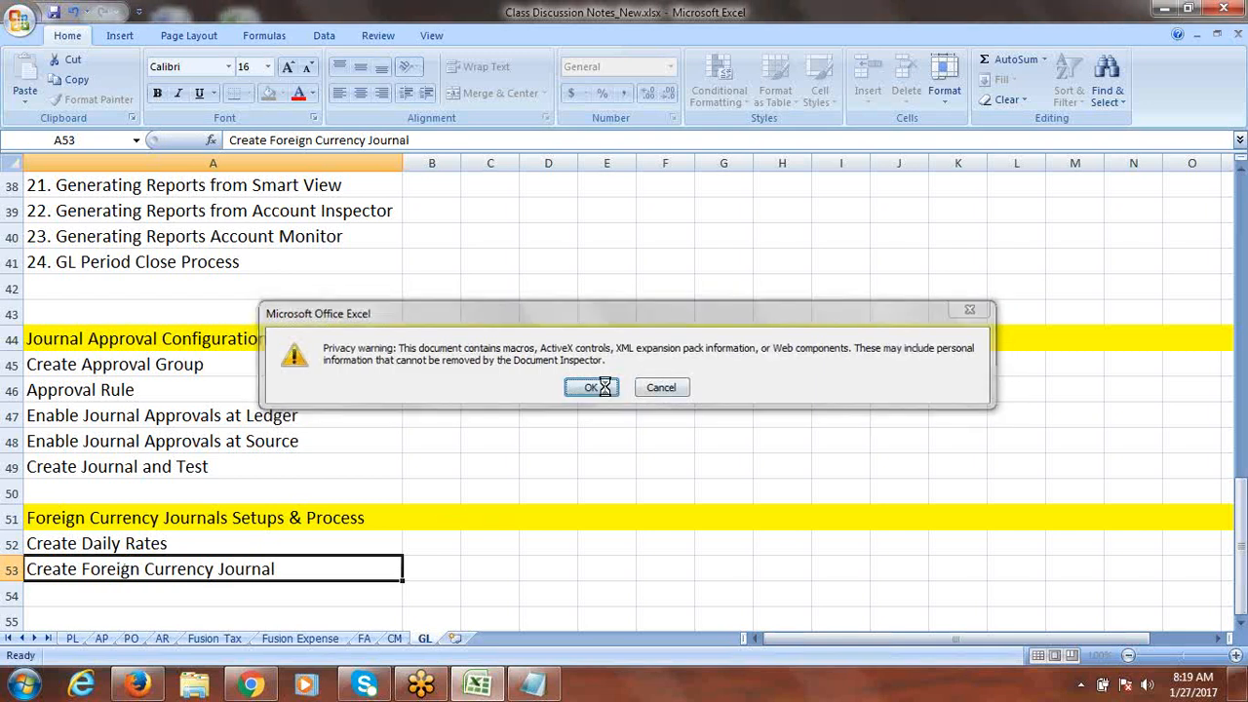
left_click(594, 387)
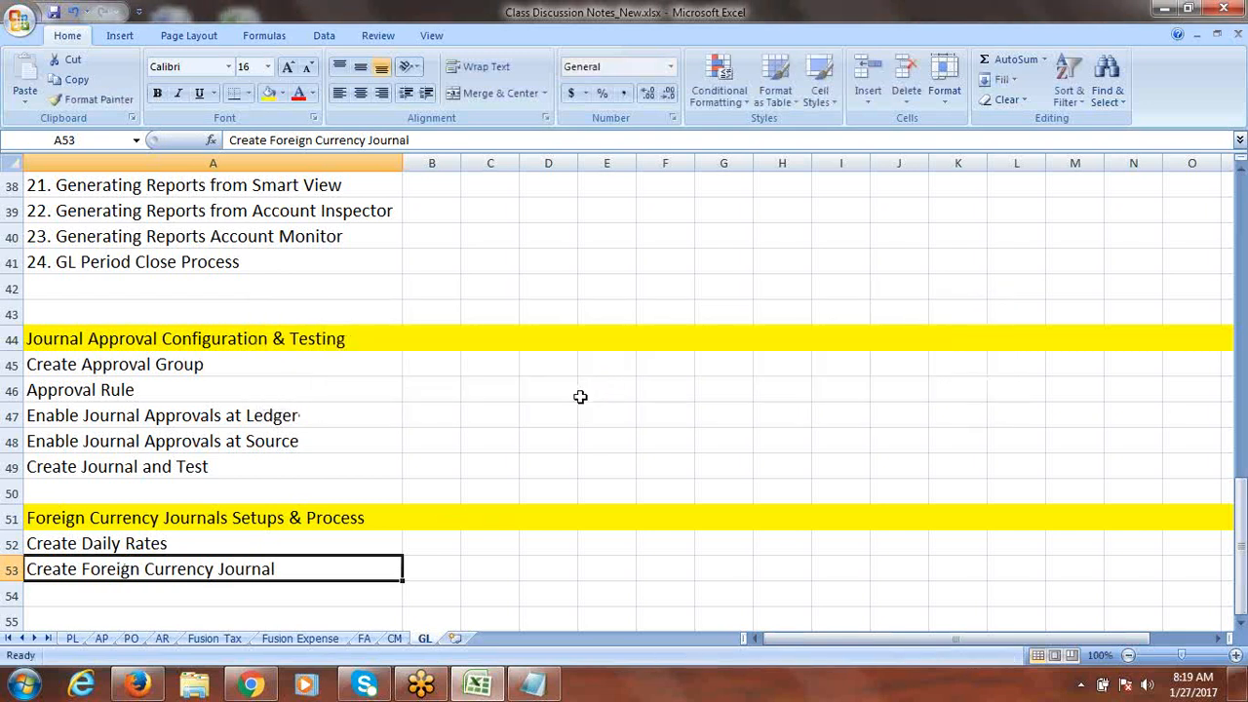
Step: Switch back to the Fusion session in the browser
left_click(1242, 622)
left_click(1242, 622)
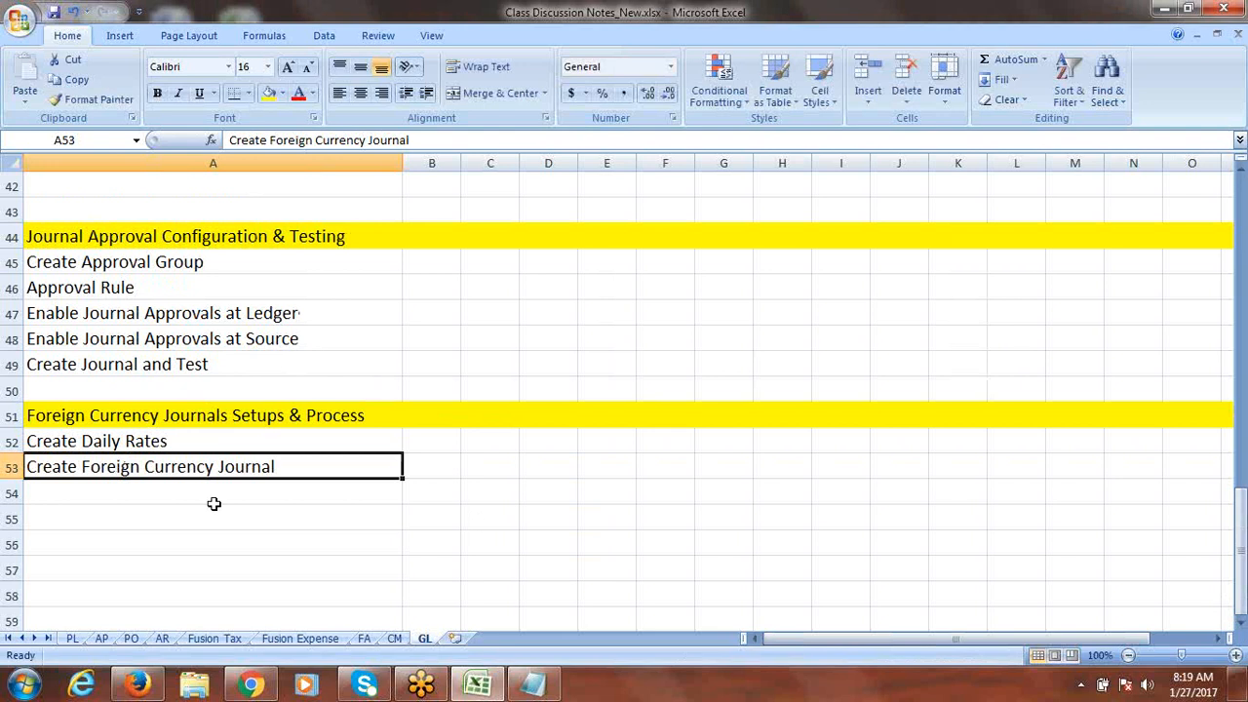
left_click(136, 686)
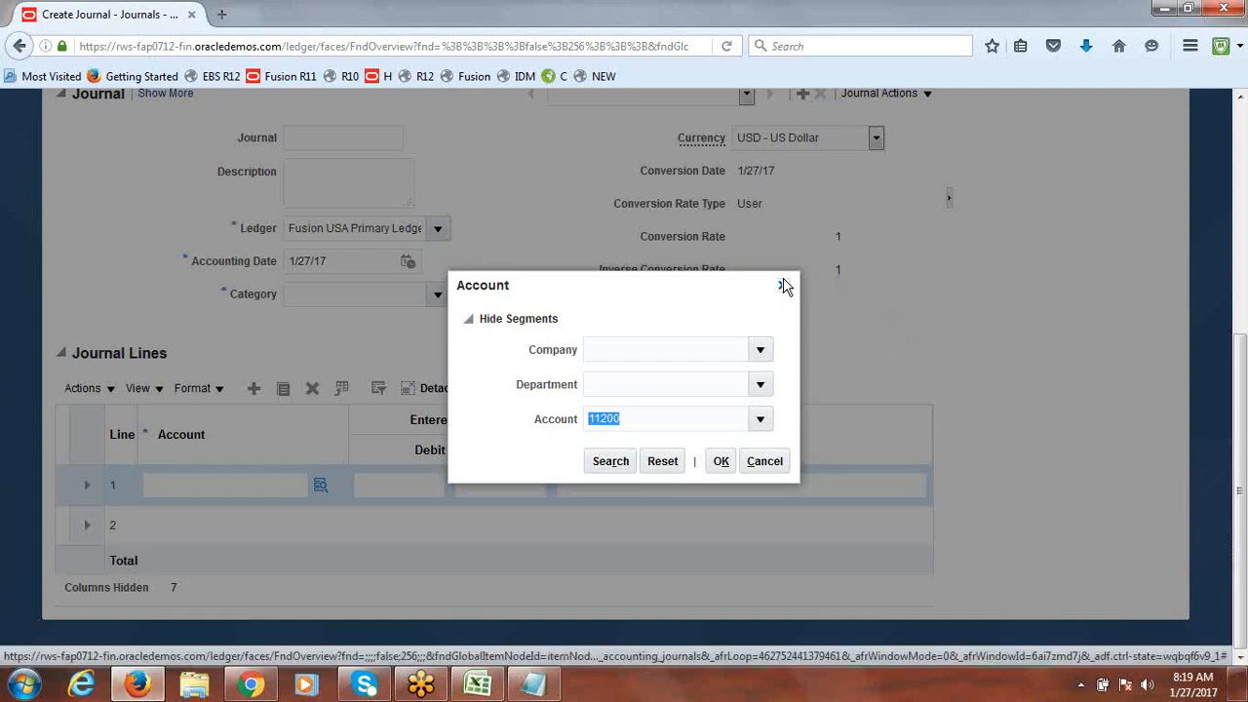
Step: Close the account lookup, abandon the unsaved journal, and go to Setup and Maintenance
left_click(783, 283)
left_click_drag(1244, 387, 1247, 168)
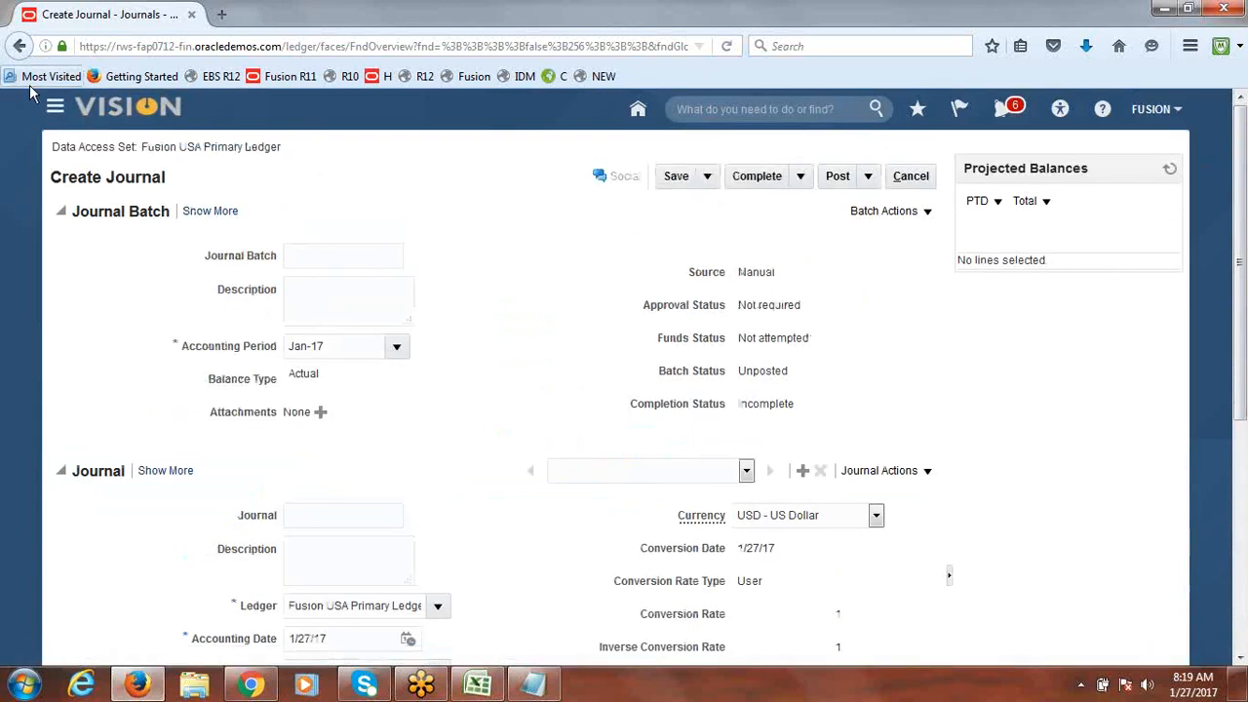
left_click(1153, 110)
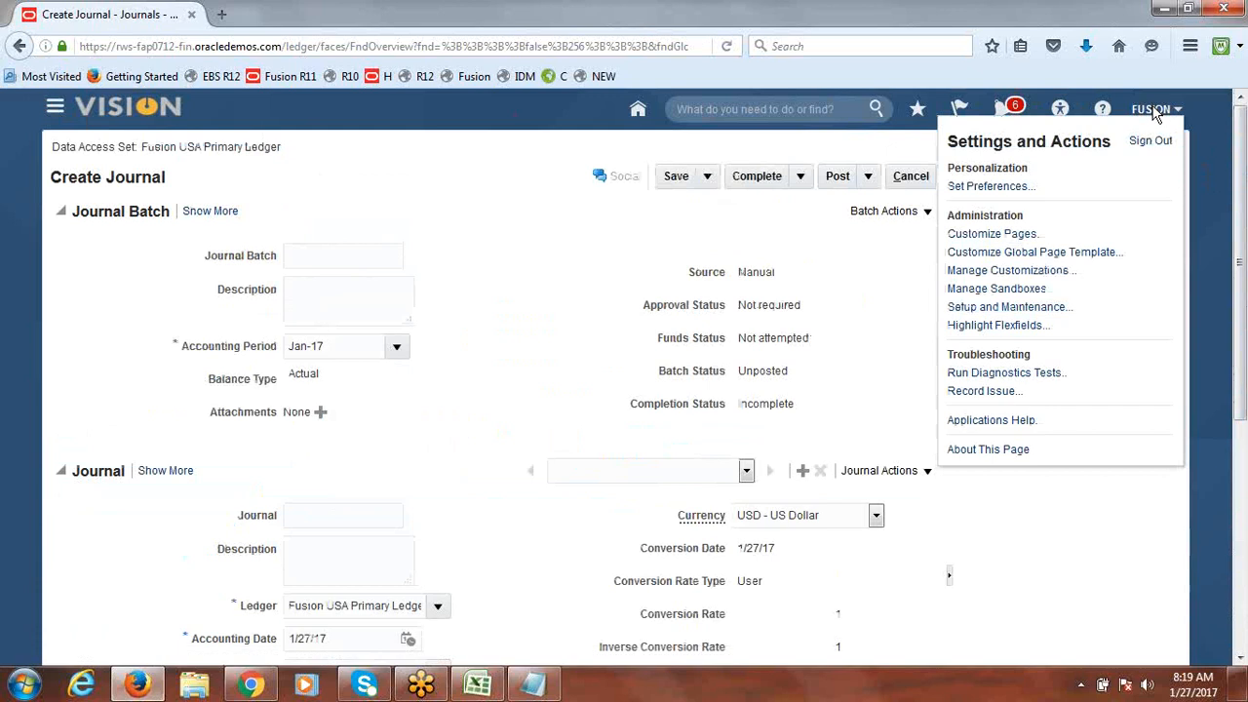
left_click(1034, 310)
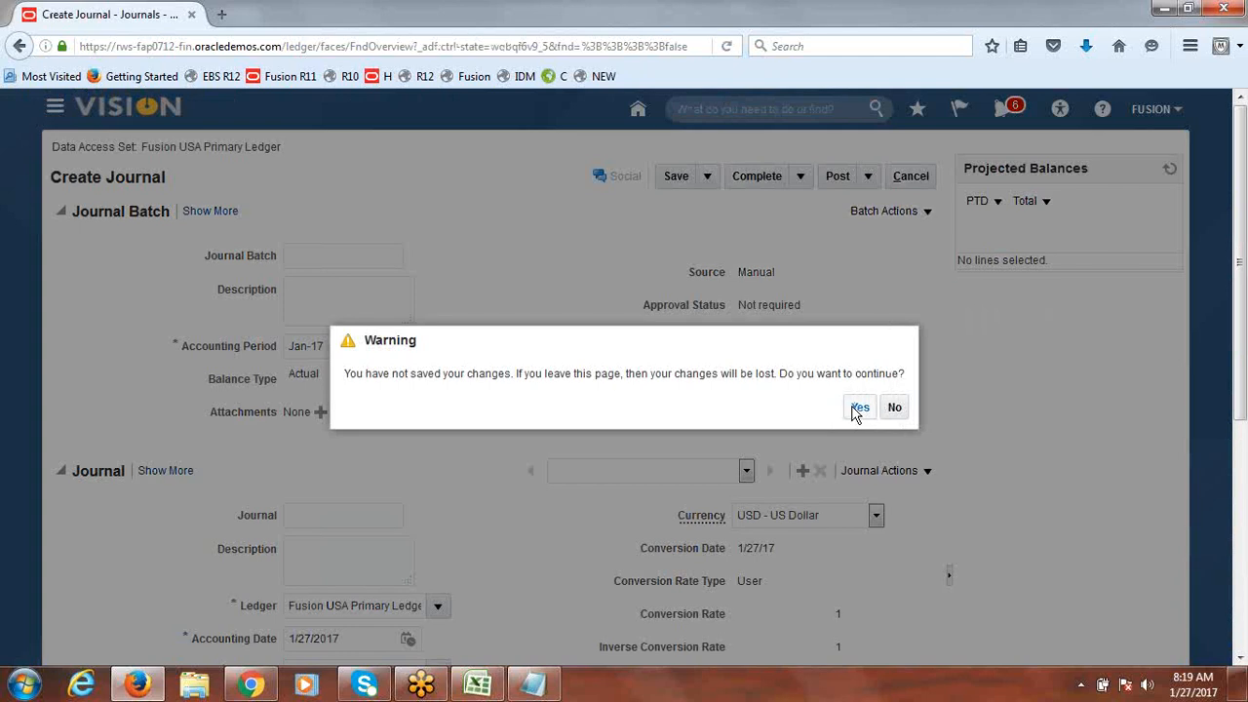
left_click(859, 408)
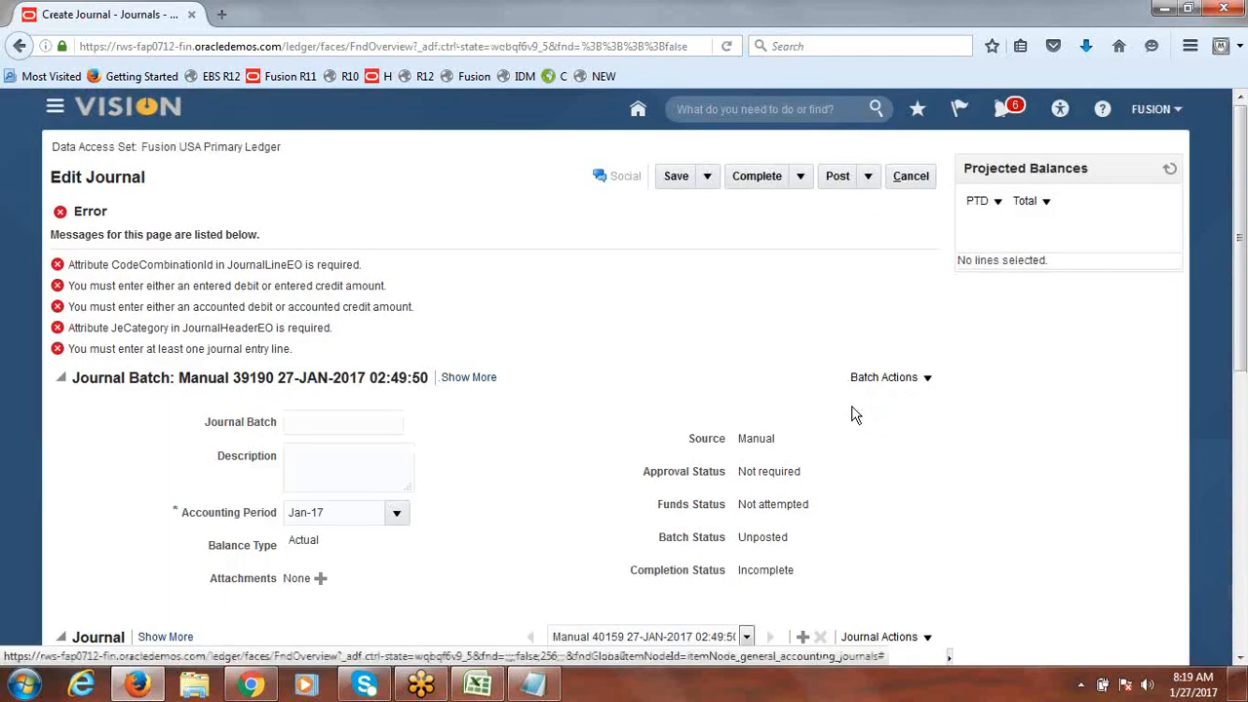
left_click(915, 176)
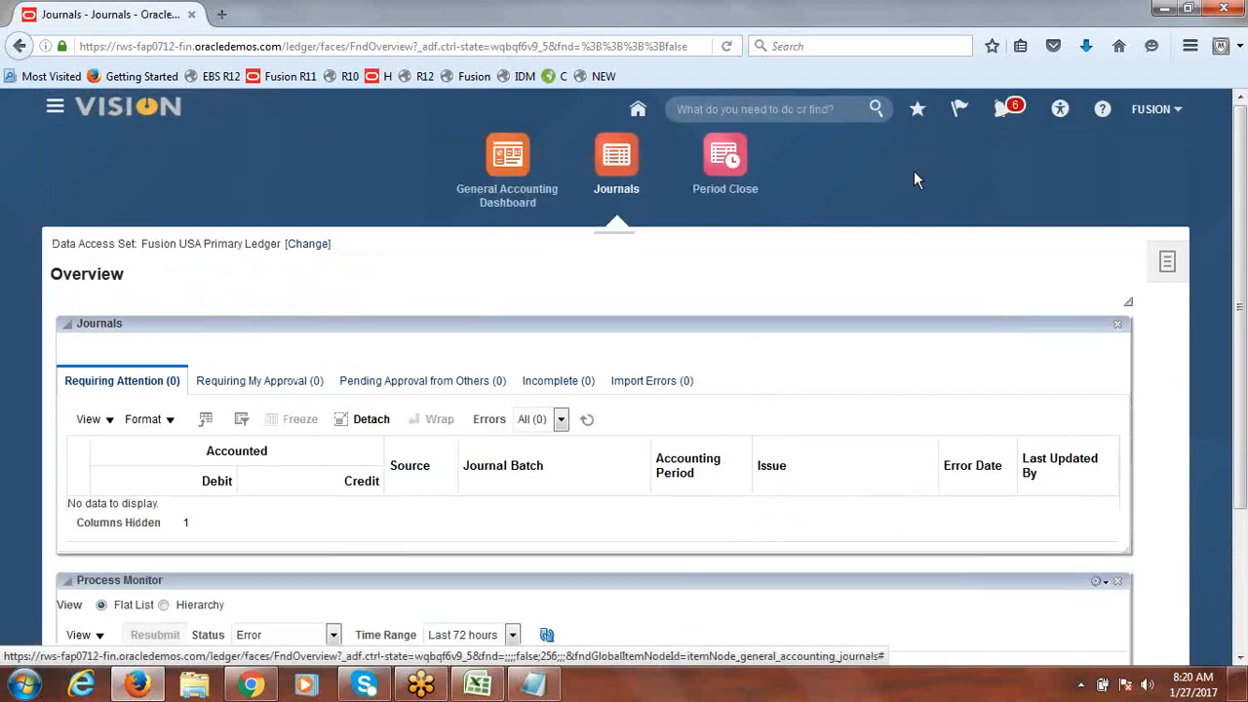
left_click(1153, 122)
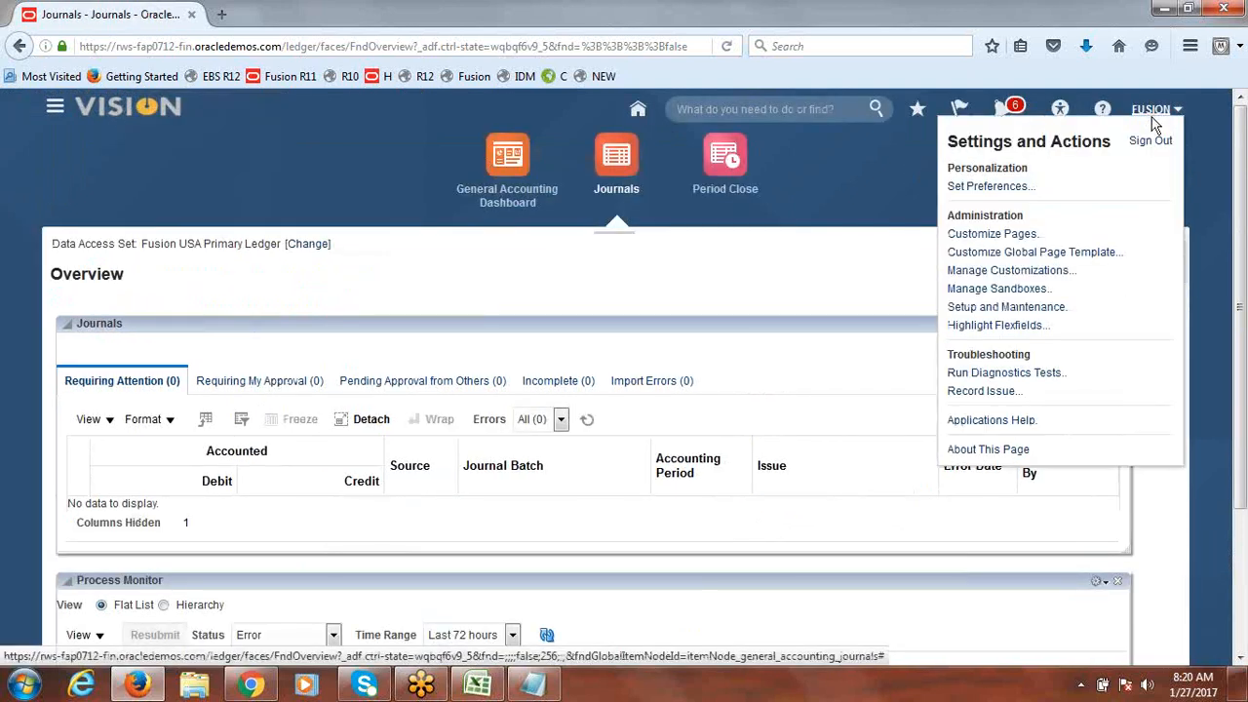
left_click(1031, 310)
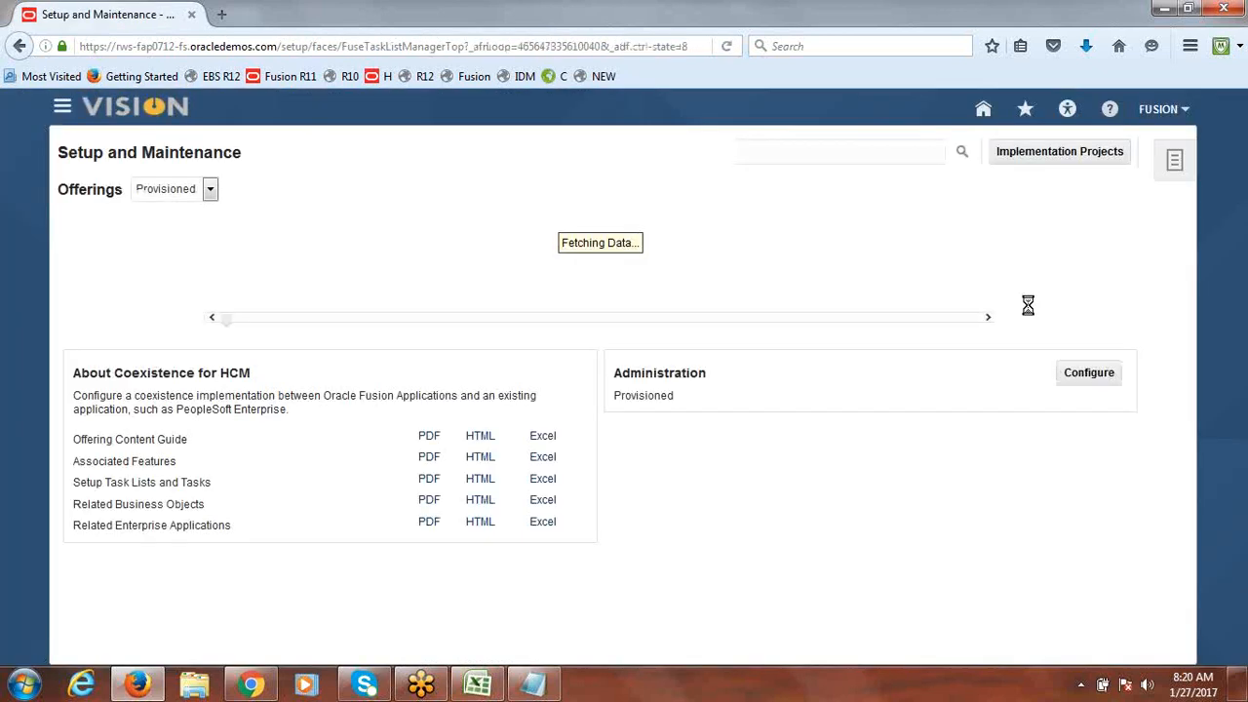
Step: Search setup tasks for 'manage' and open the Manage Daily Rates task
left_click(1053, 156)
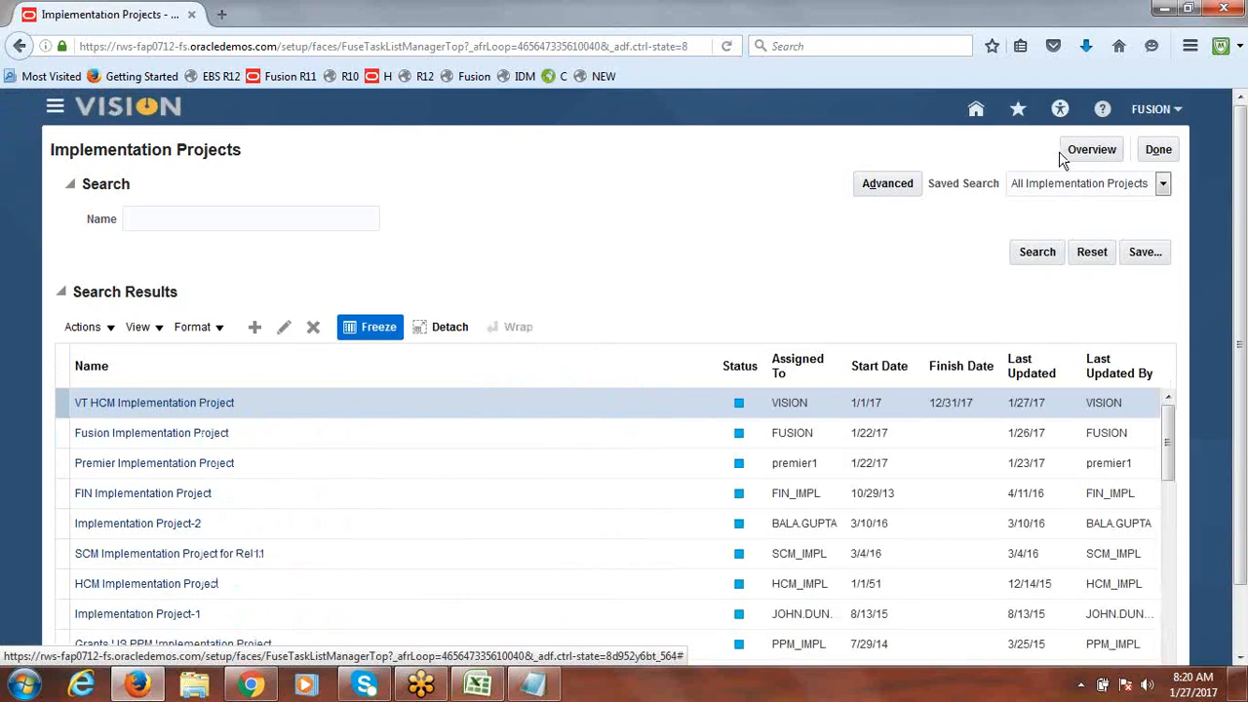
left_click(1177, 149)
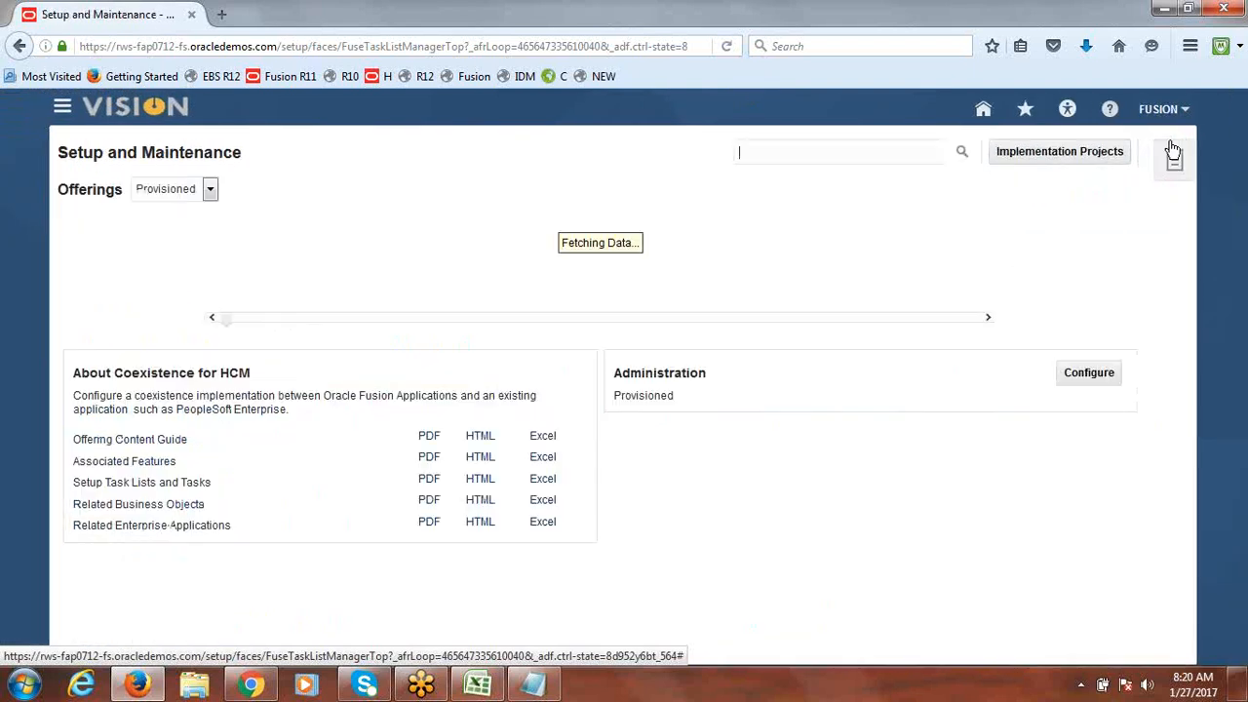
left_click(824, 152)
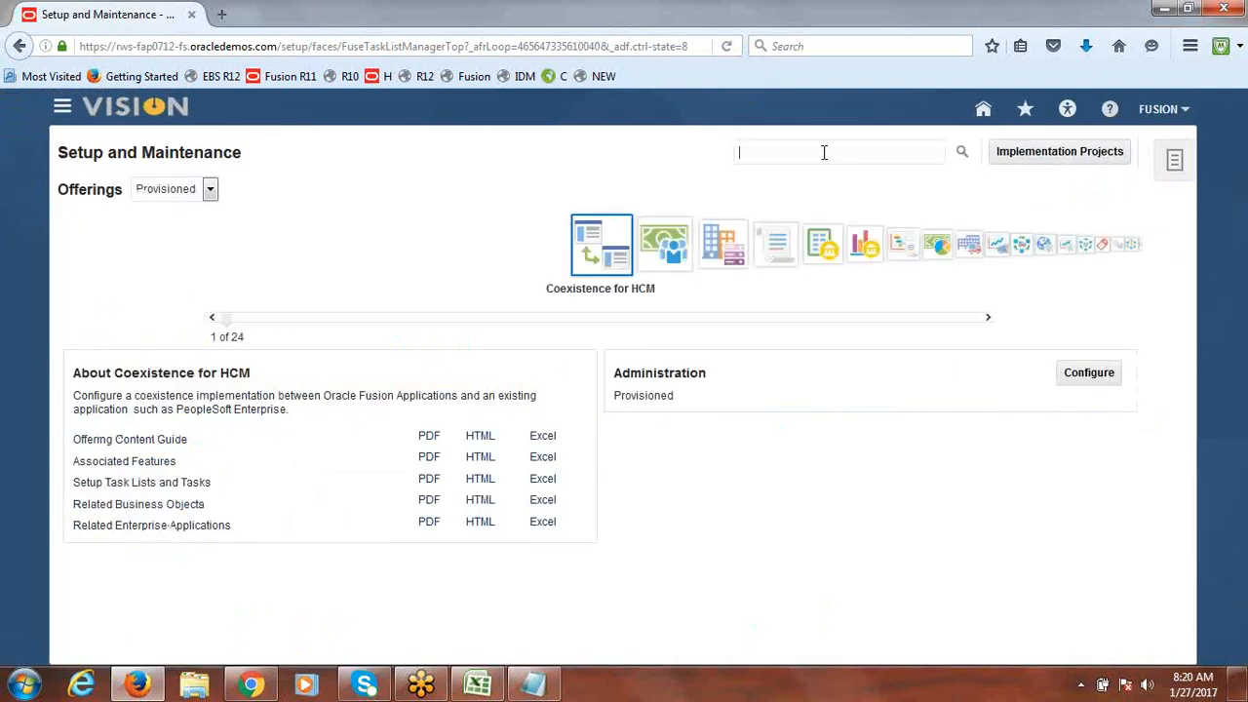
type("manage daily rates")
key("Return")
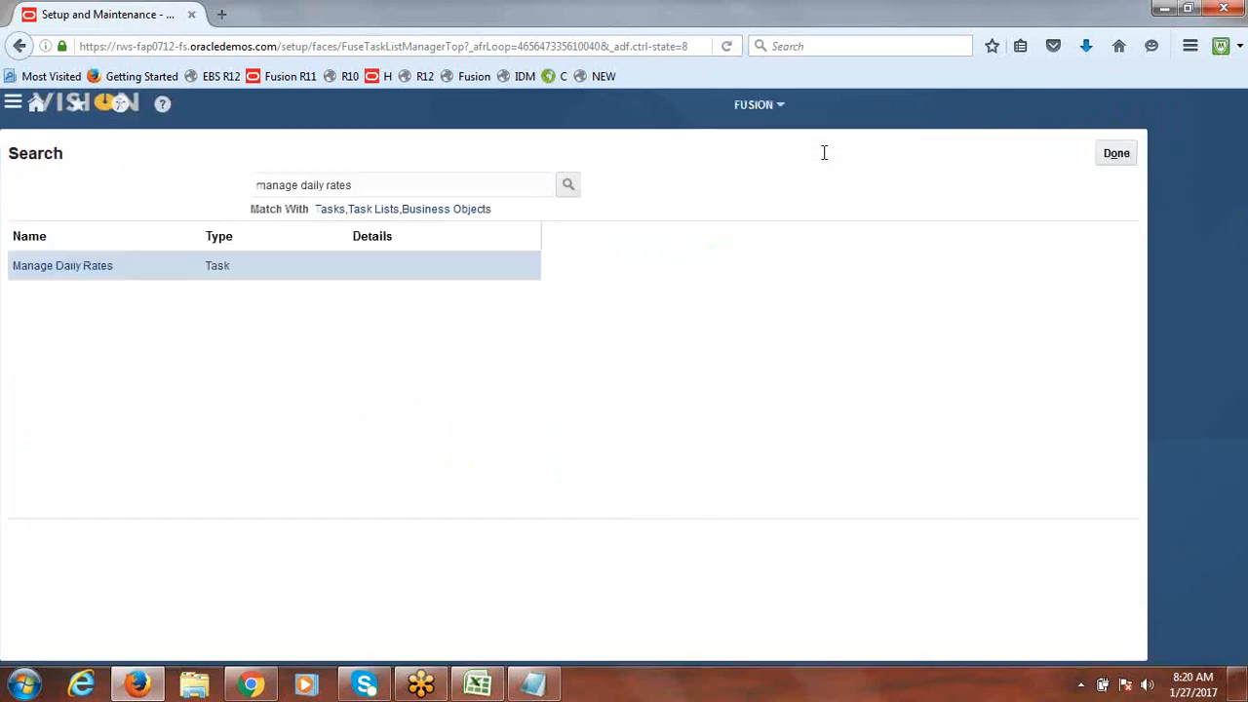
left_click(131, 264)
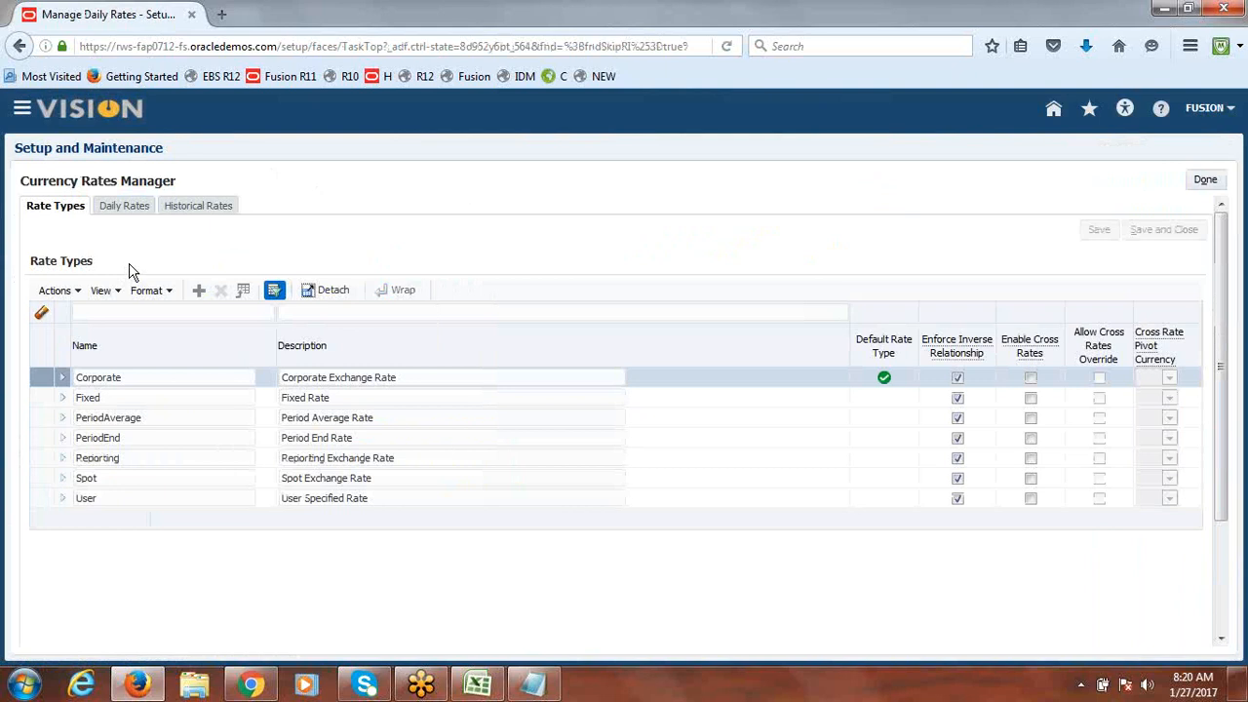
Step: From the Daily Rates tab, create a rates spreadsheet and open CreateDailyRates.xlsx in Excel
left_click(127, 206)
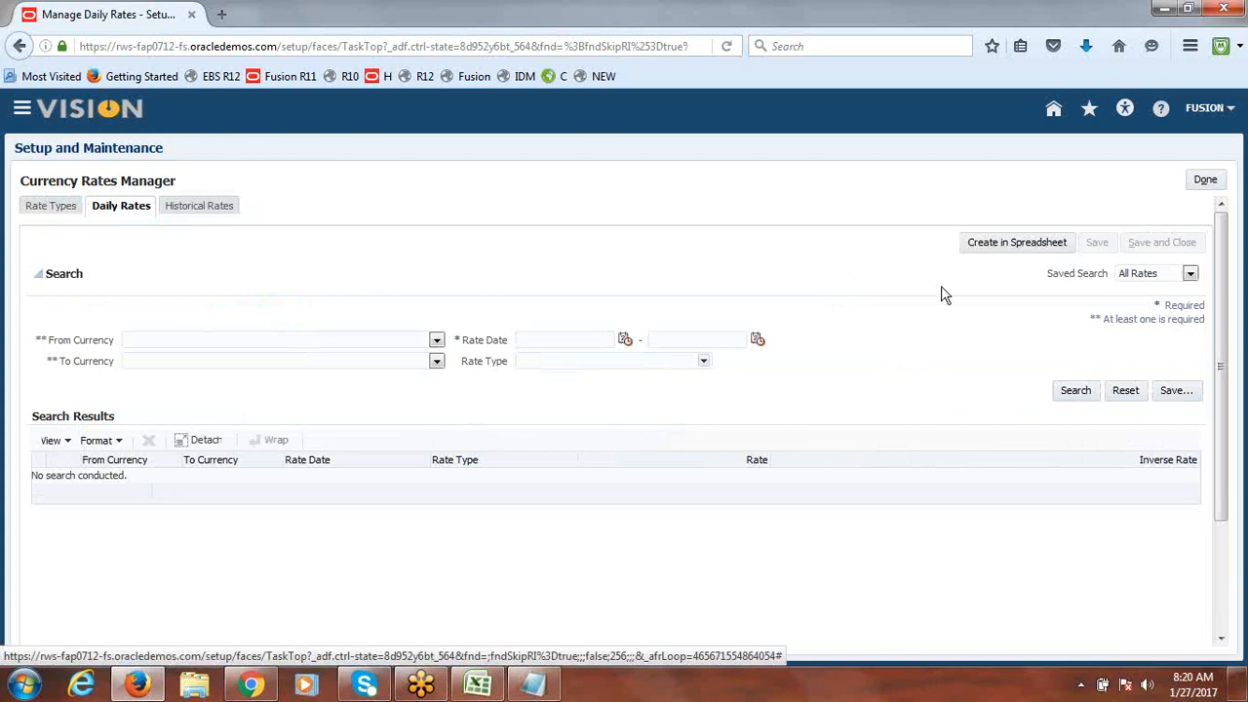
left_click(1003, 252)
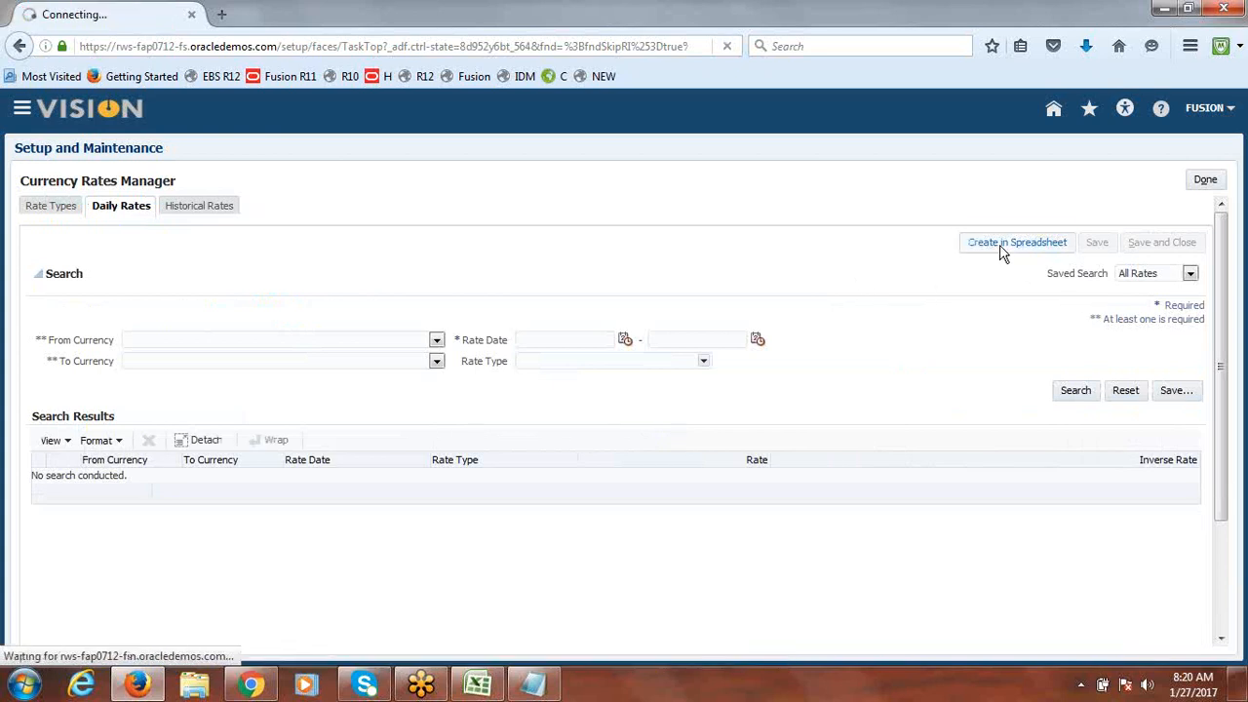
left_click(695, 441)
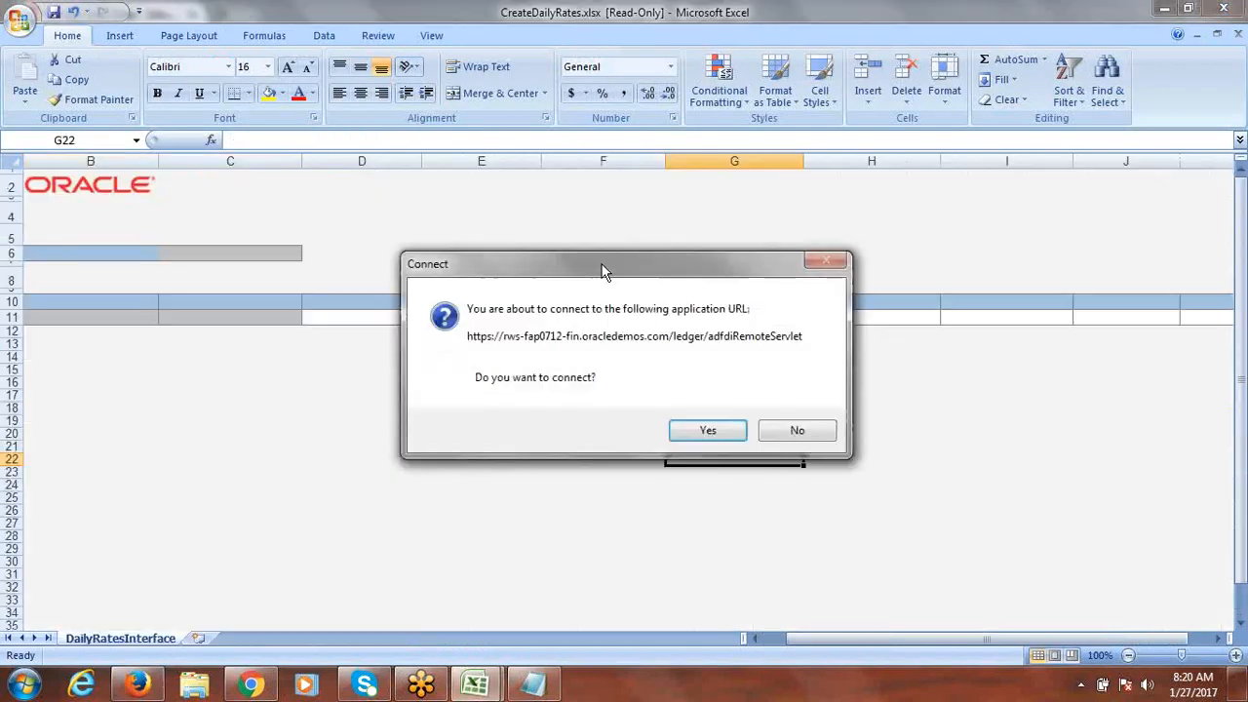
Step: Allow the connection to Fusion, enter the user name and password, and sign in
left_click(720, 439)
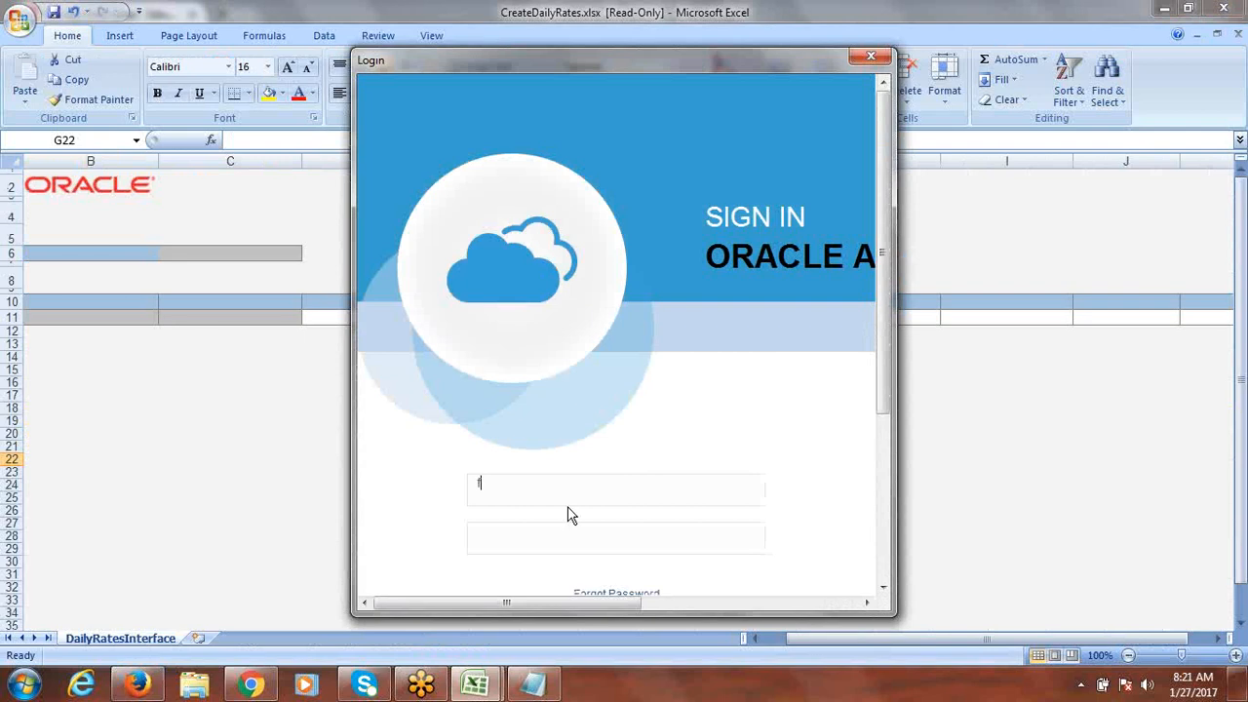
type("ion")
key("Tab")
type("•••••••••")
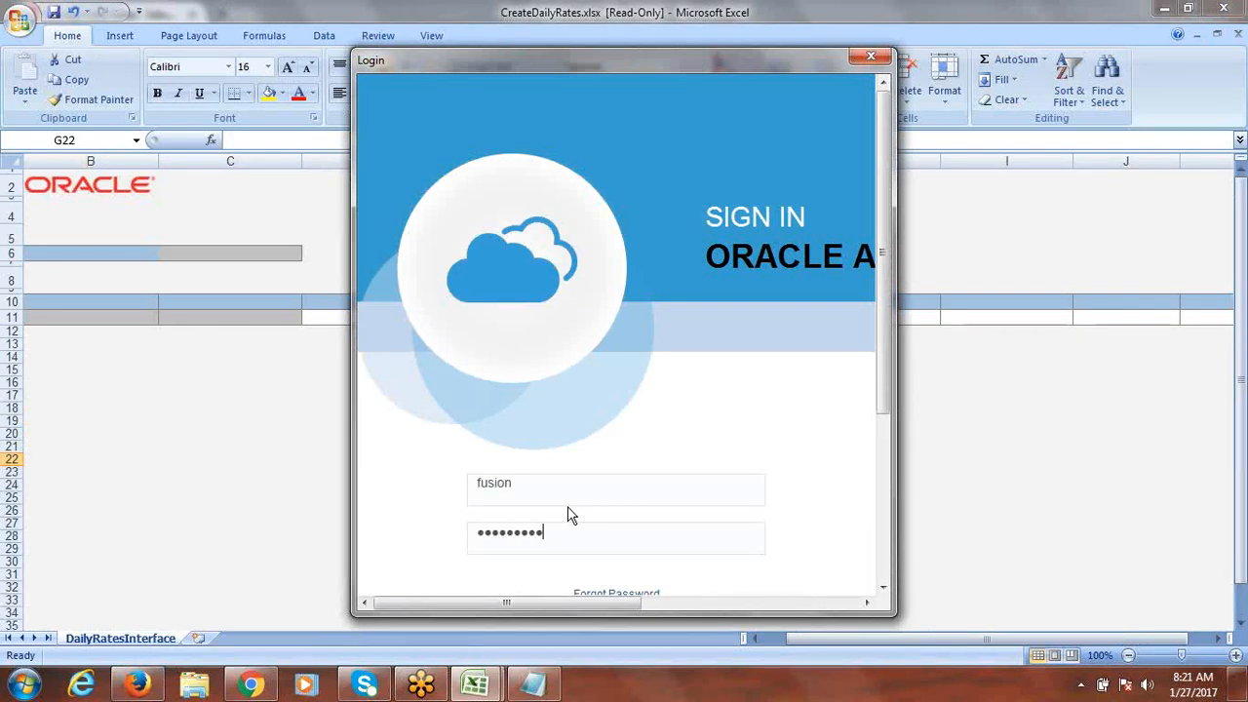
key("BackSpace")
key("BackSpace")
key("BackSpace")
key("BackSpace")
key("BackSpace")
key("BackSpace")
key("BackSpace")
key("BackSpace")
key("BackSpace")
type("••••••••••")
left_click_drag(882, 380, 881, 532)
left_click(600, 380)
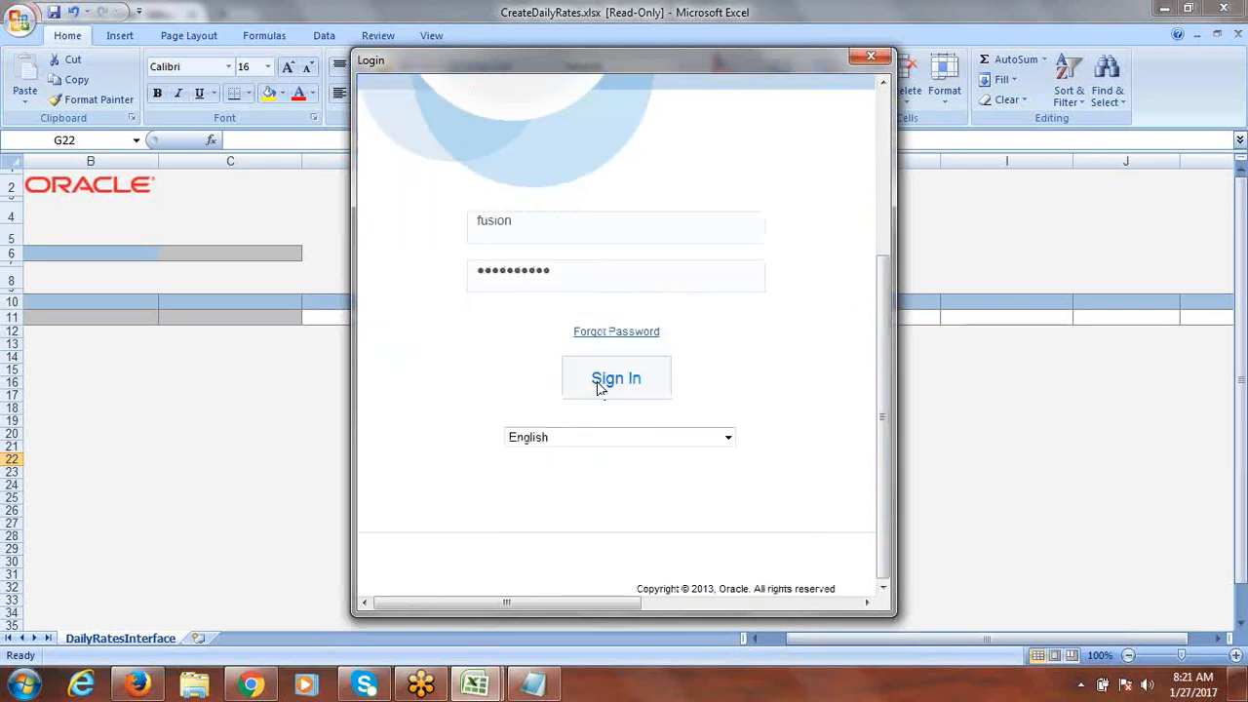
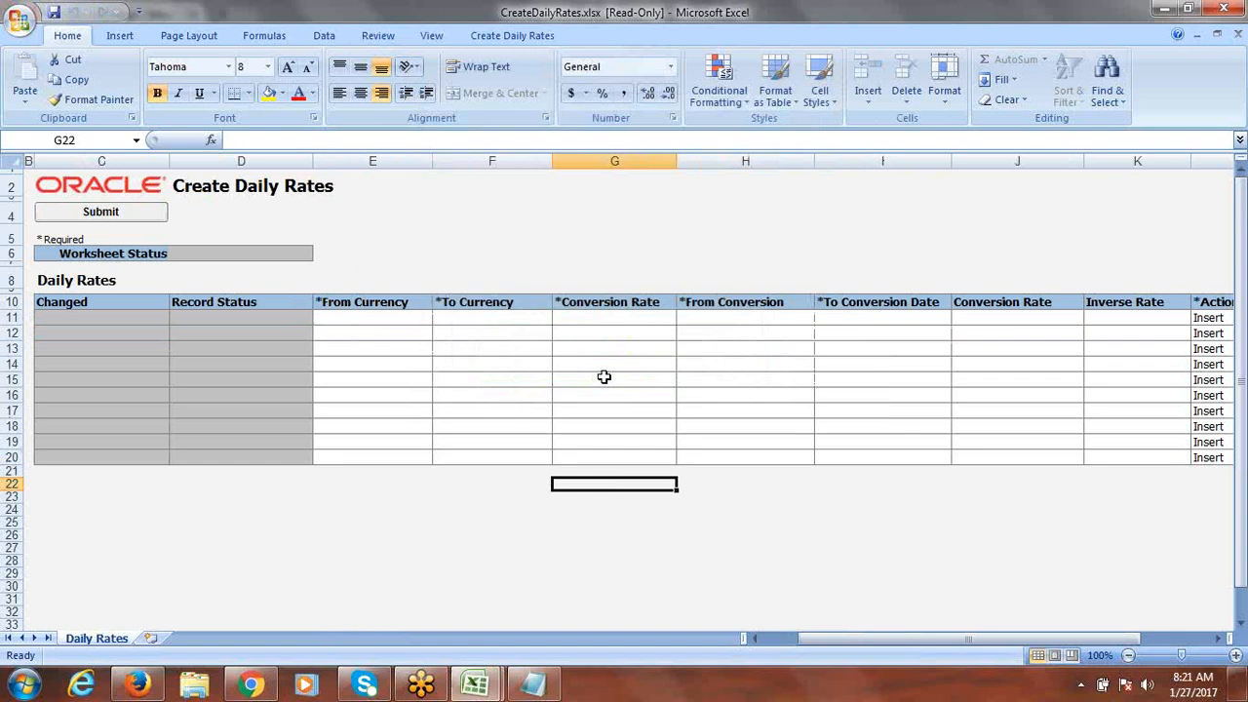
Step: Set row 11's from currency to USD, to currency to INR, and rate type to Corporate
left_click(380, 322)
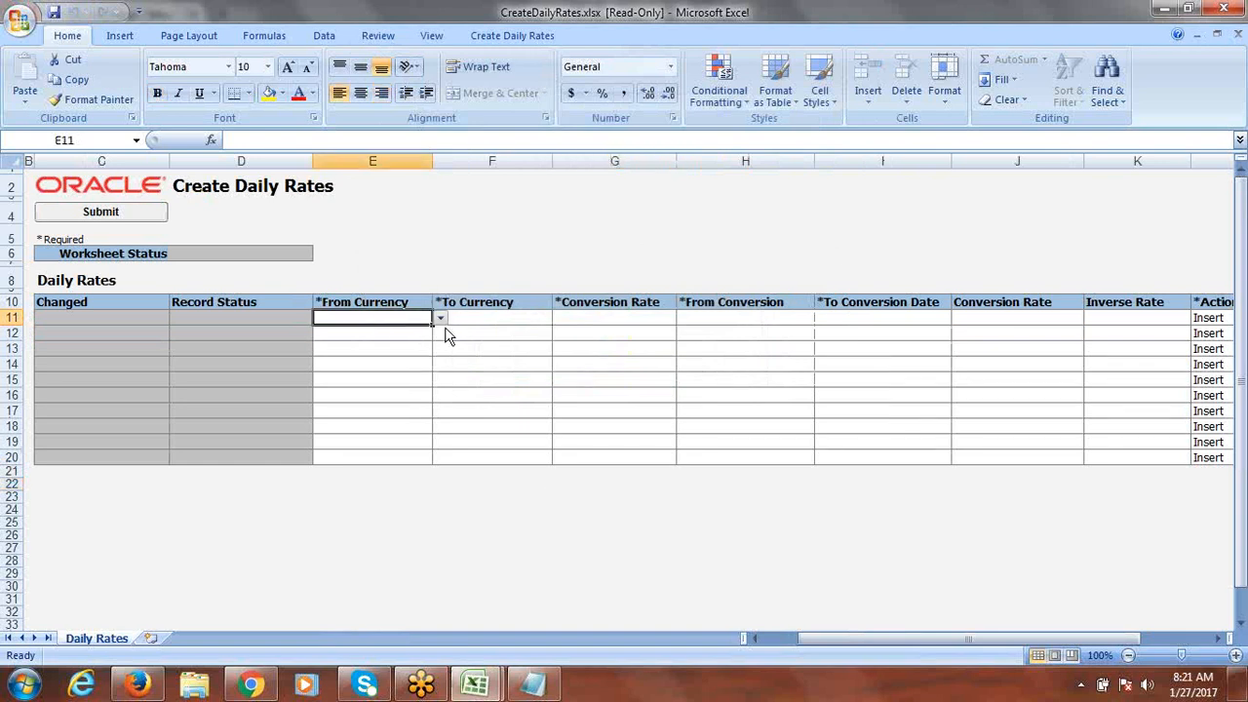
left_click(440, 320)
left_click(340, 333)
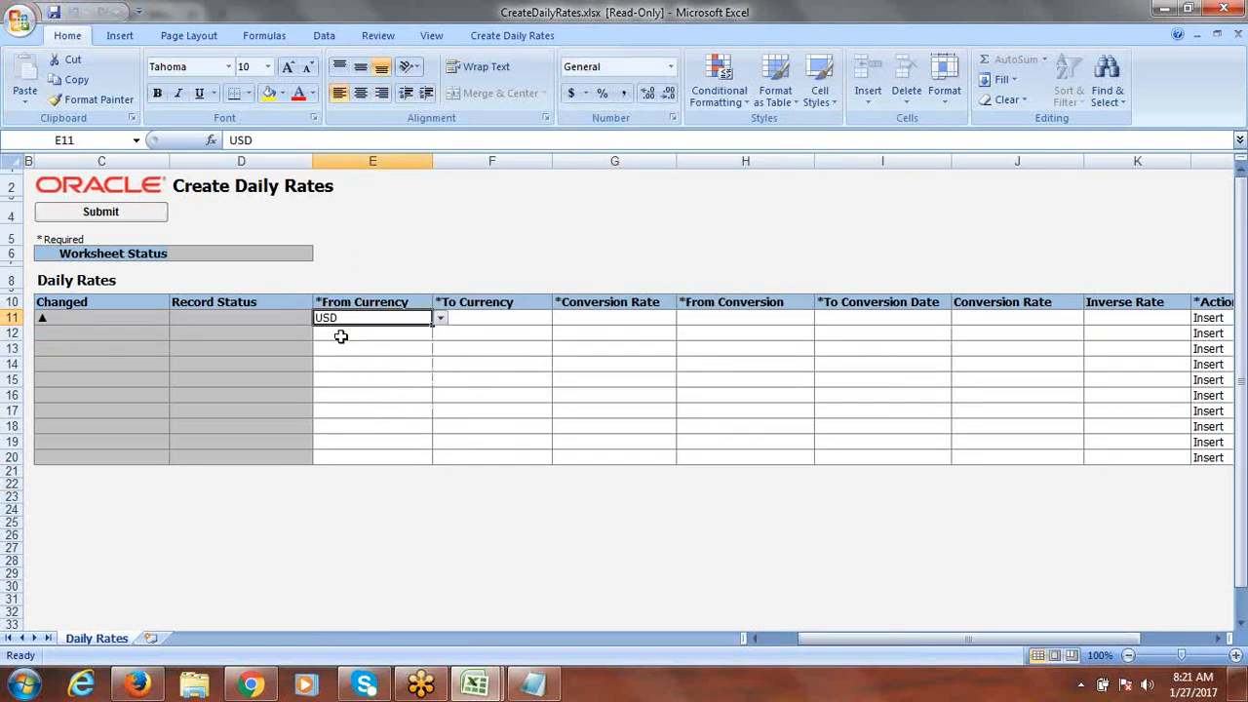
left_click(505, 320)
left_click(560, 324)
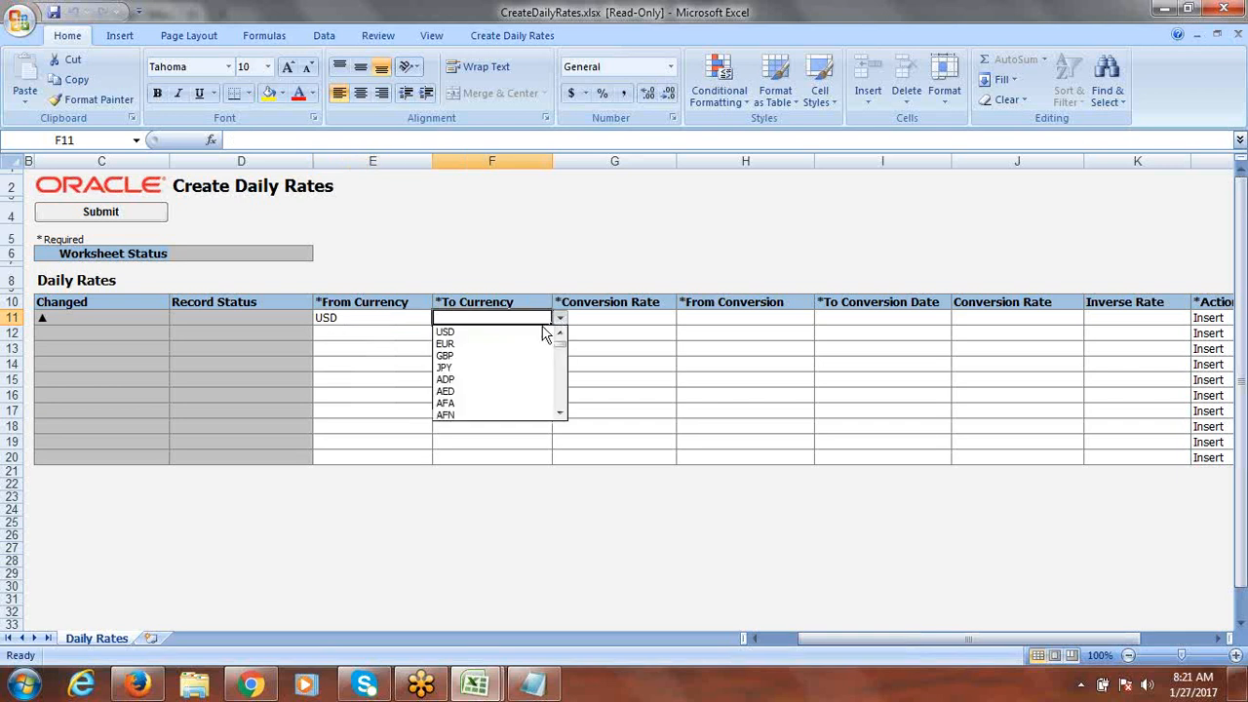
left_click(477, 316)
double_click(479, 317)
type("INR")
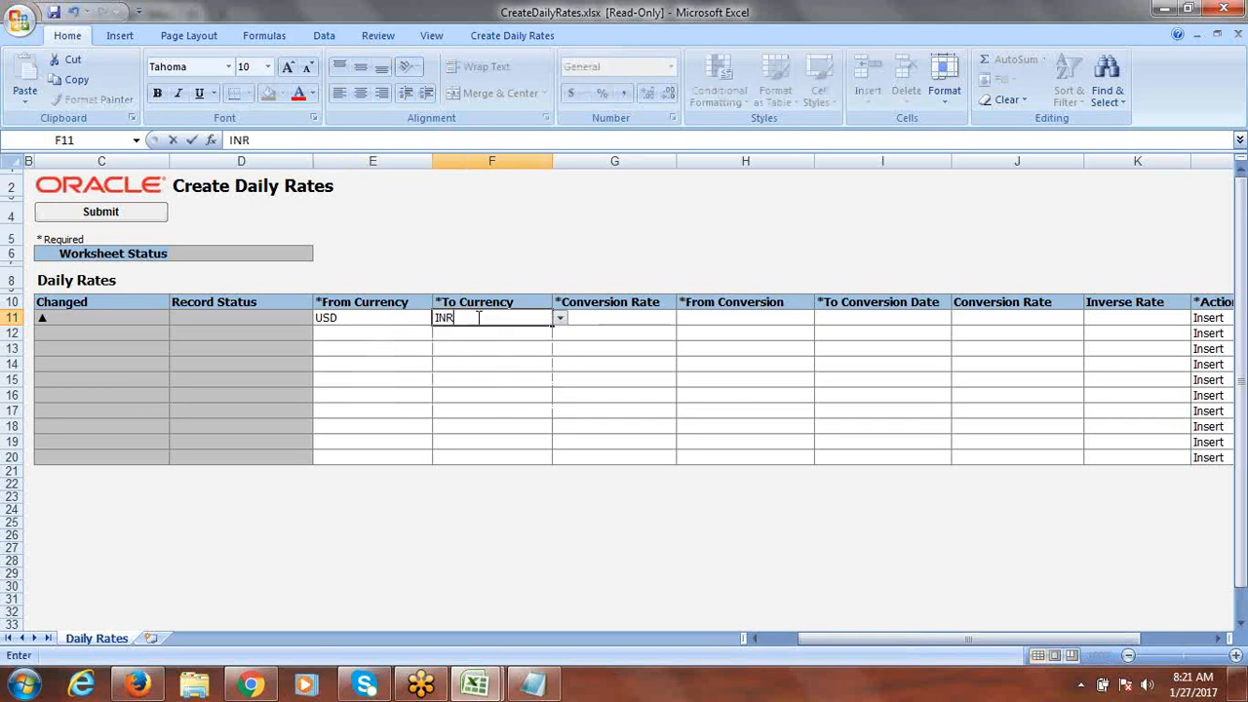
key("Tab")
left_click(685, 319)
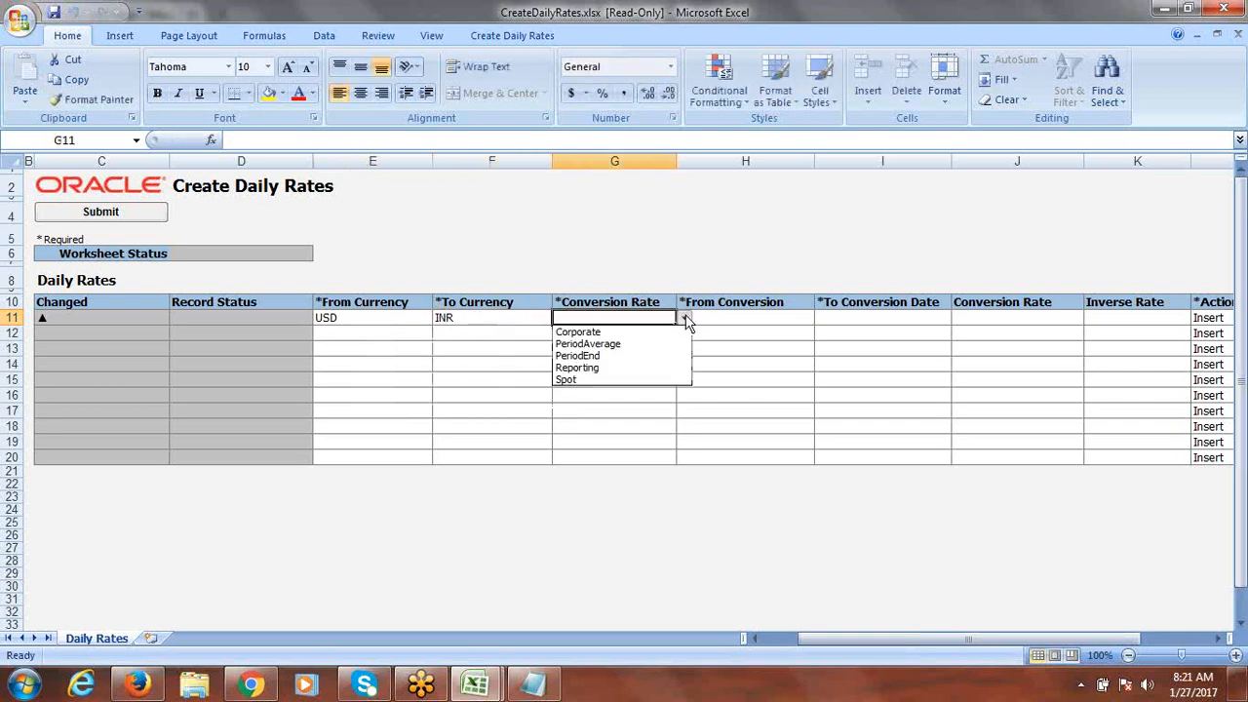
left_click(618, 331)
Step: Enter 1/27/2017 as both From and To conversion dates and 68 as the conversion rate
key("Tab")
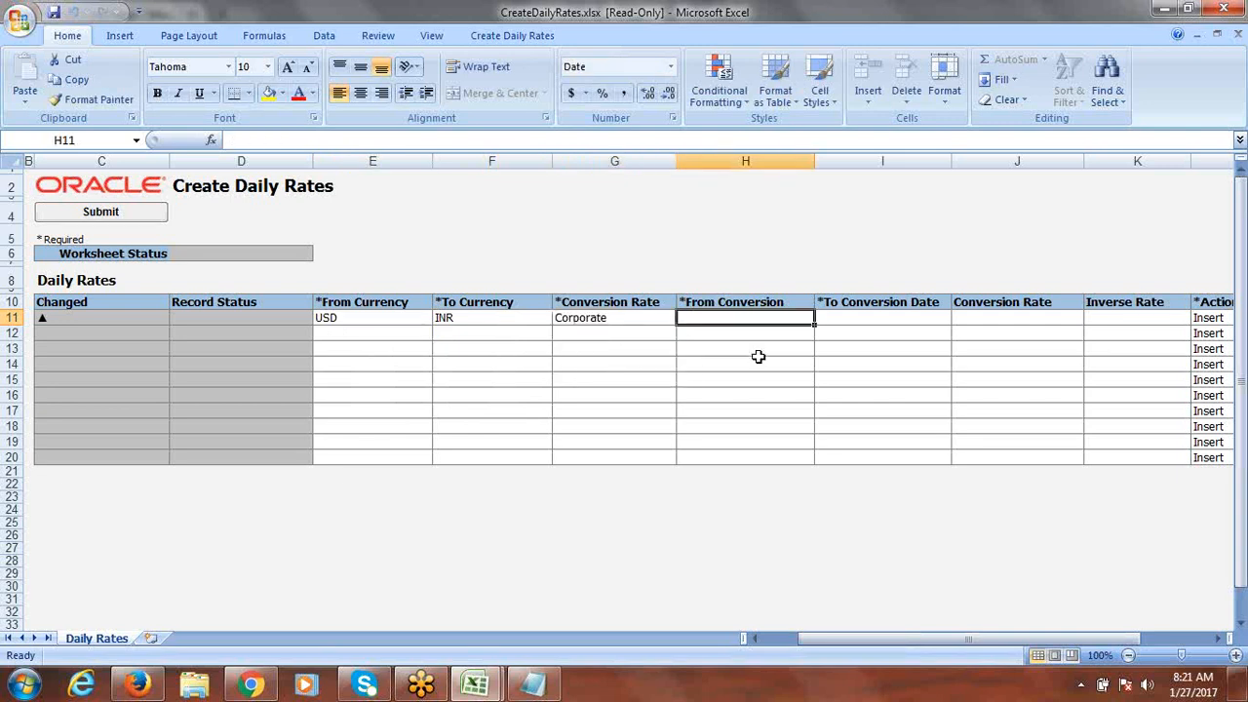
type("1/27")
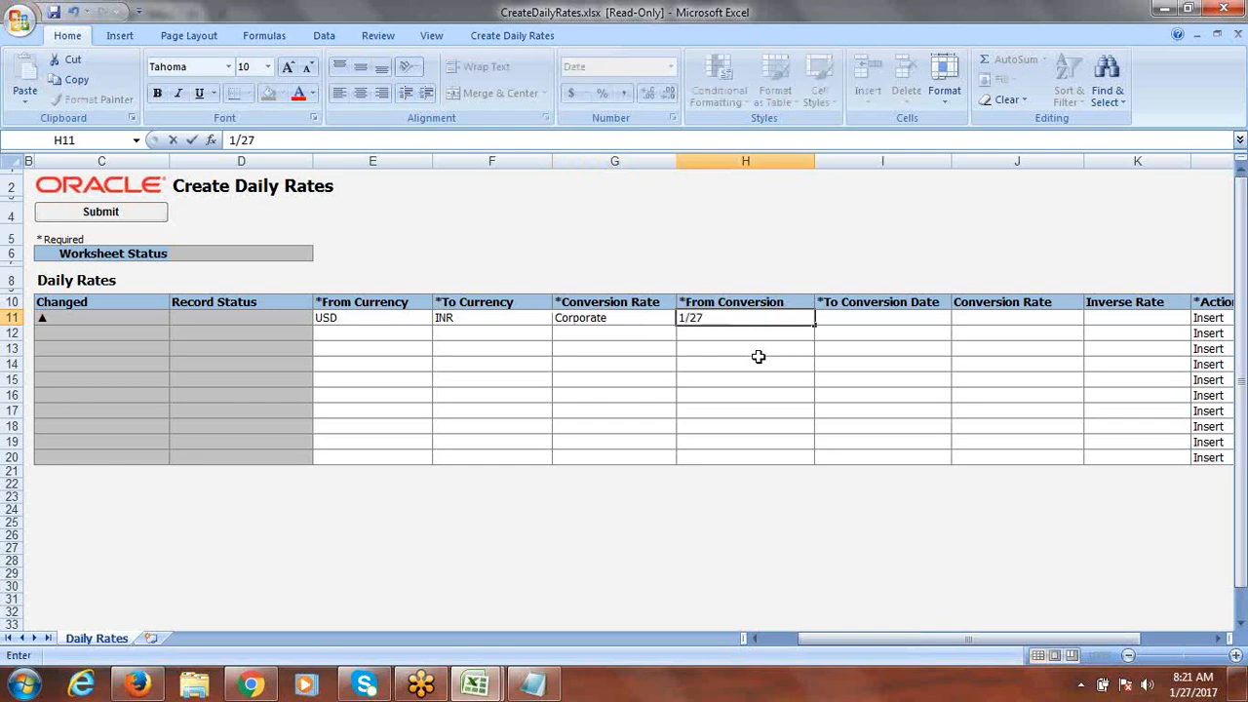
type("/17")
key("Tab")
left_click(755, 317)
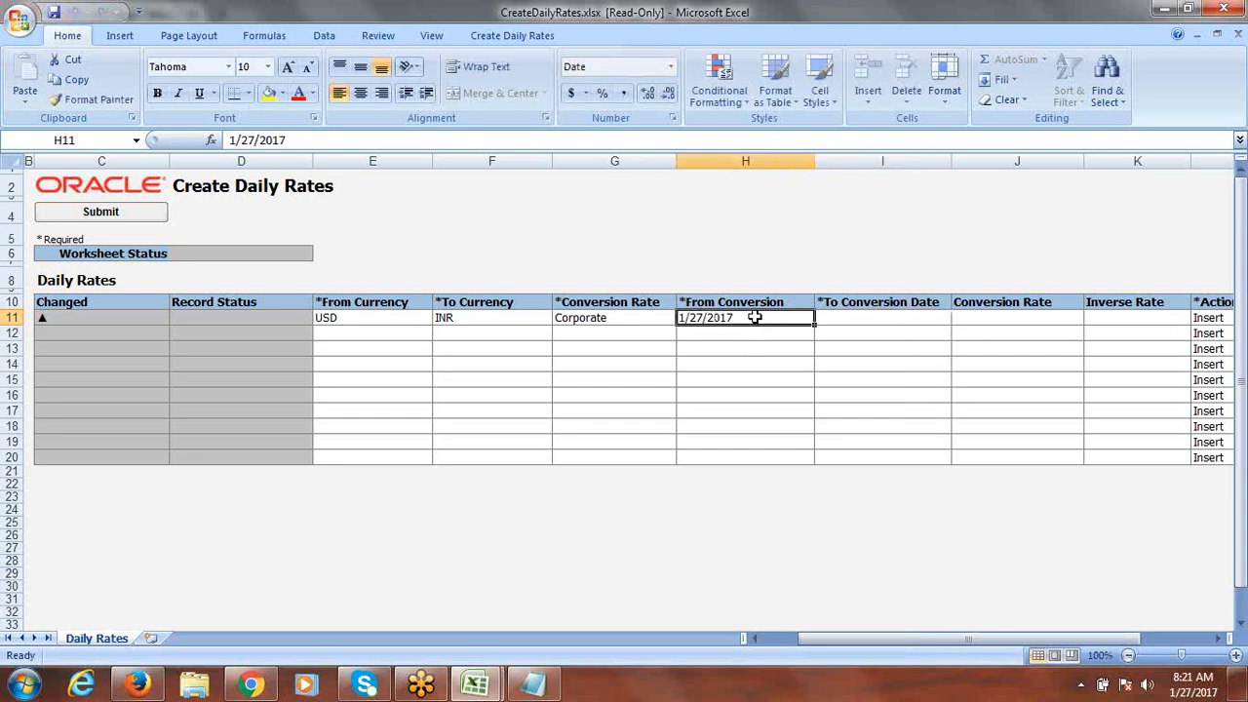
key("ctrl+c")
left_click(904, 317)
key("Return")
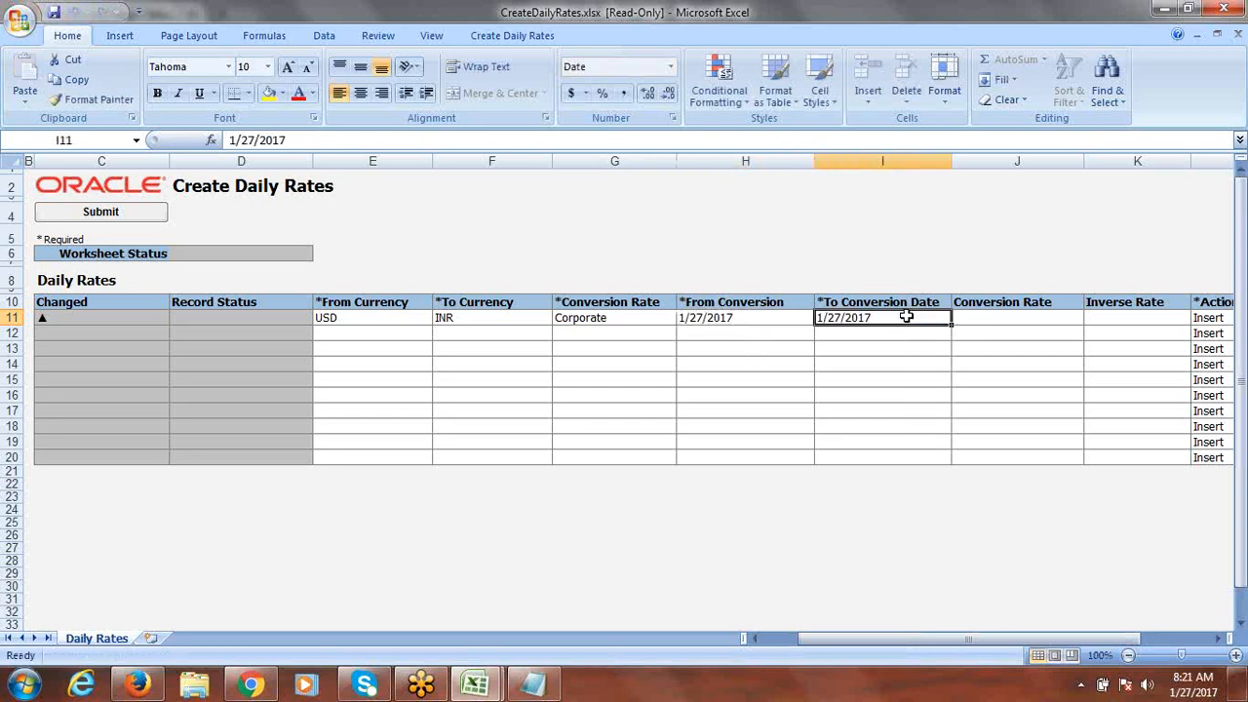
key("Tab")
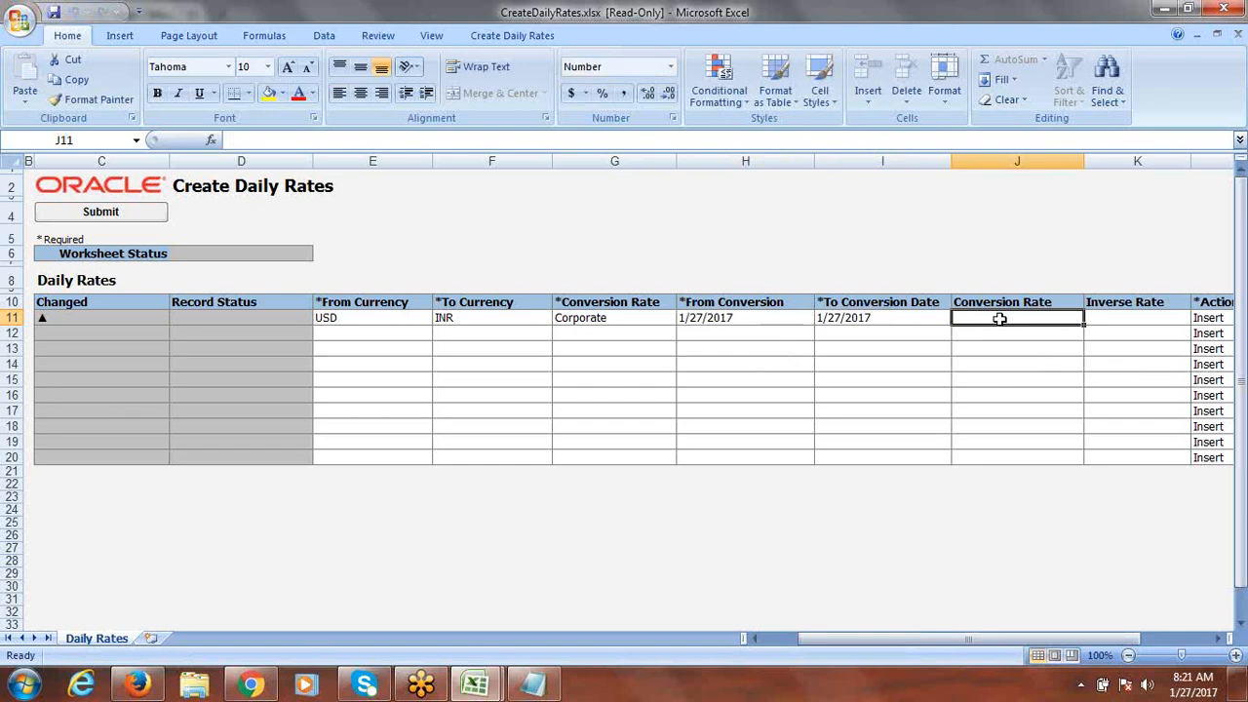
type("68")
key("Tab")
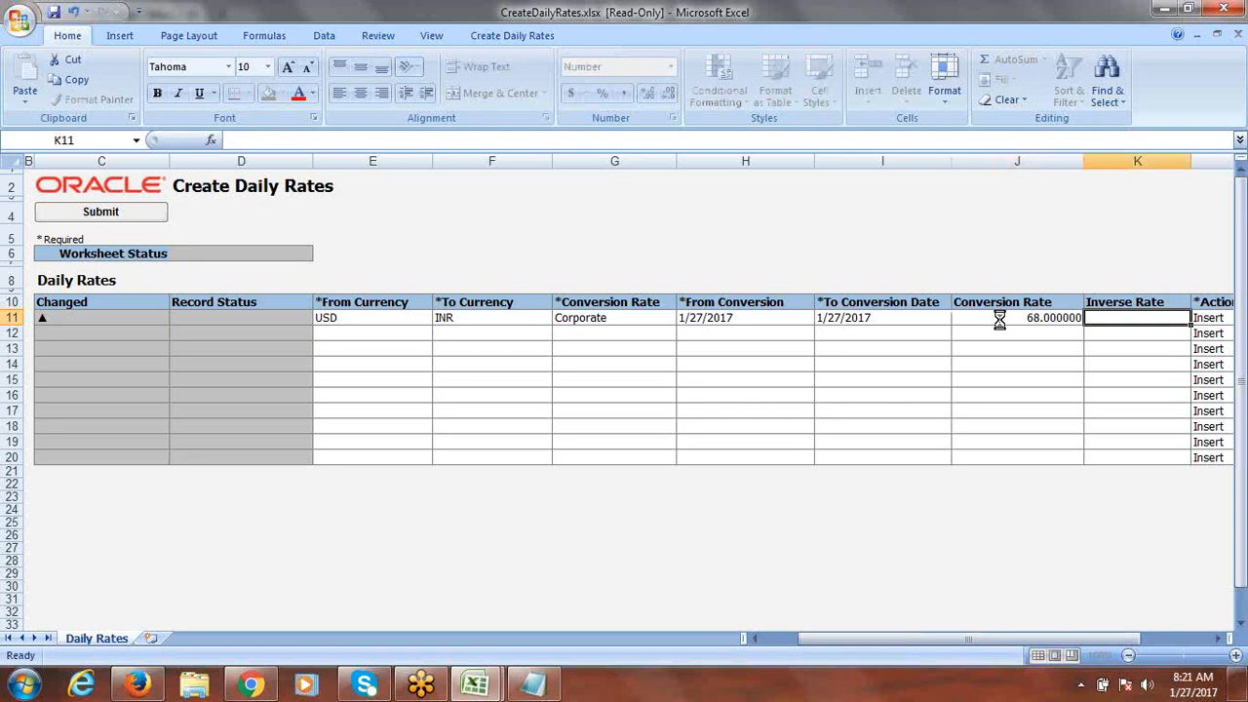
Step: Upload the USD-to-INR rate to Fusion, then close CreateDailyRates.xlsx without saving changes
left_click(142, 216)
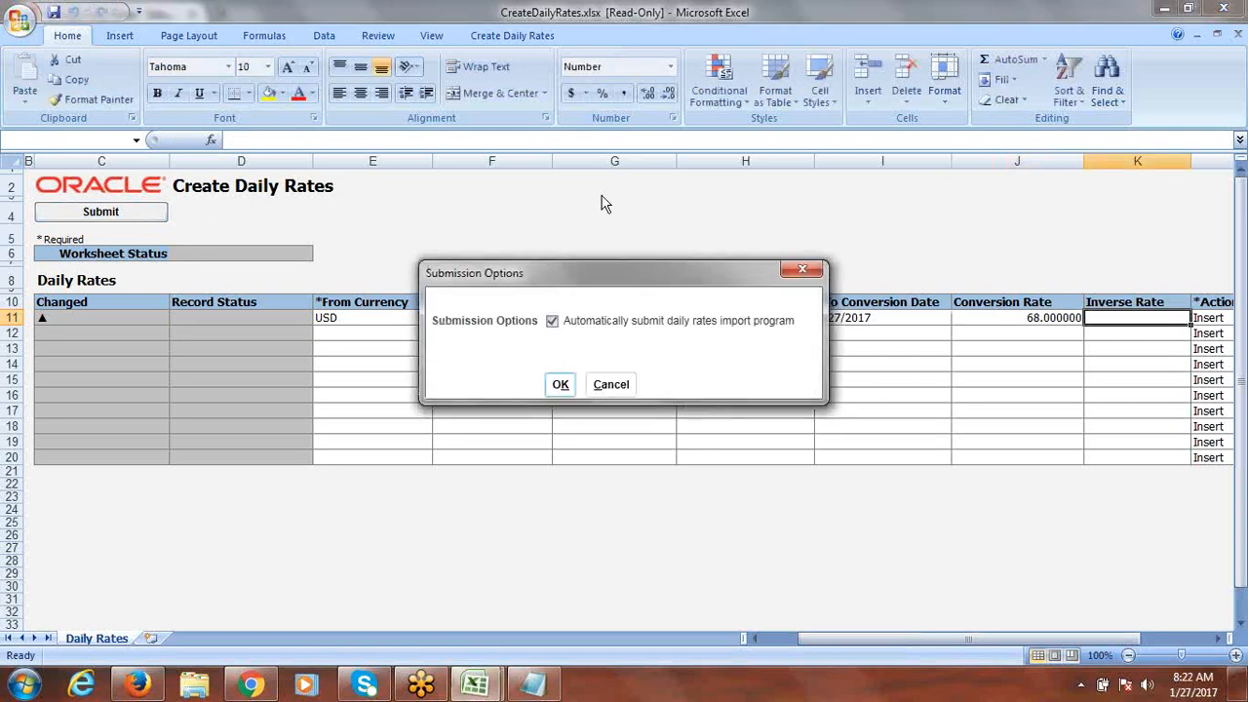
left_click(562, 385)
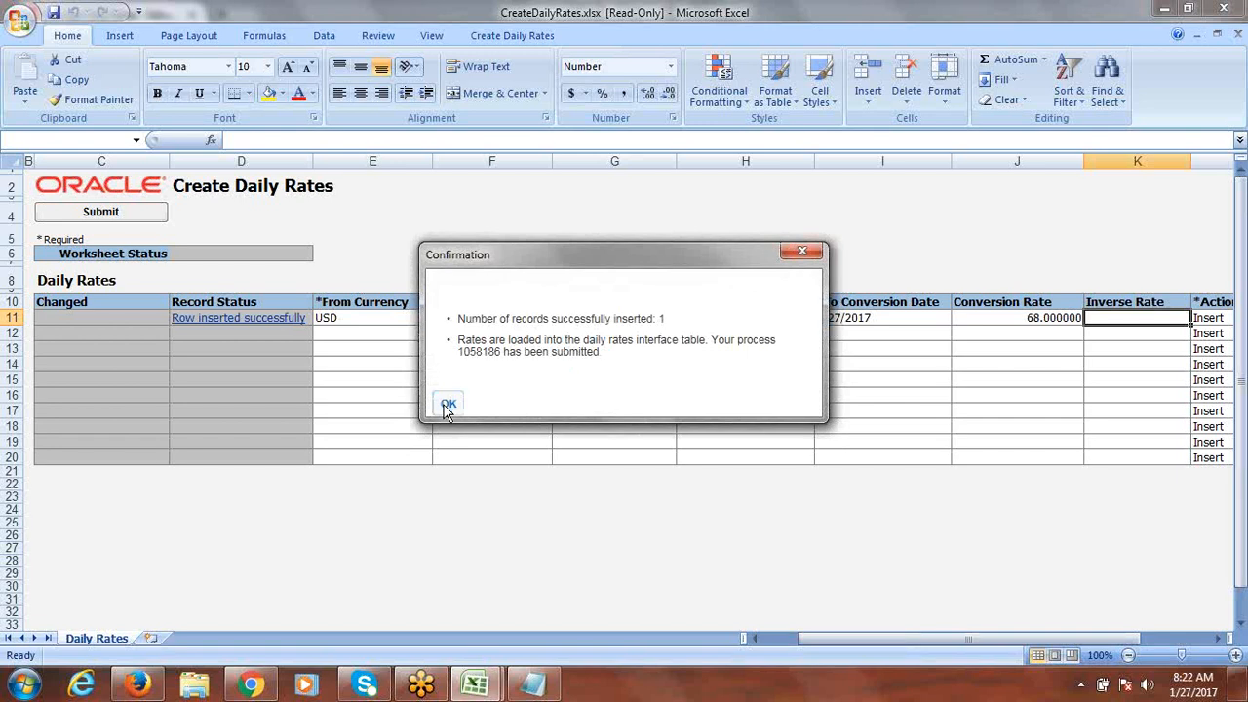
left_click(452, 410)
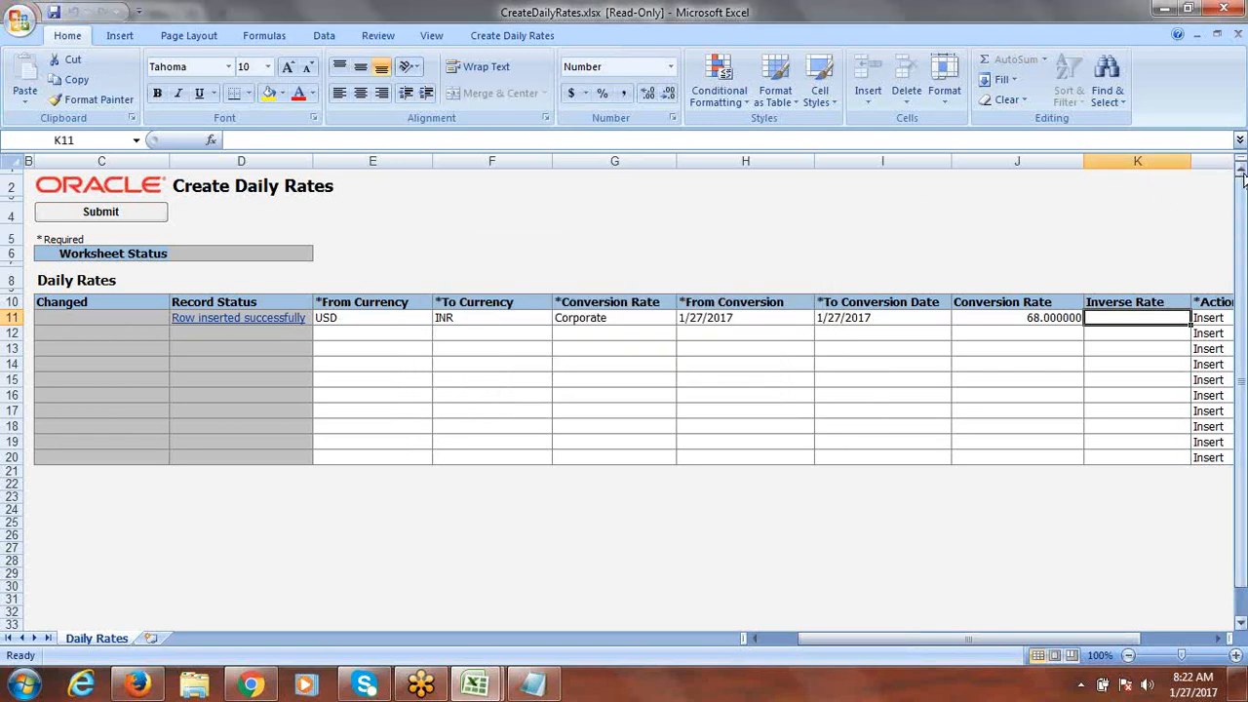
left_click(1230, 7)
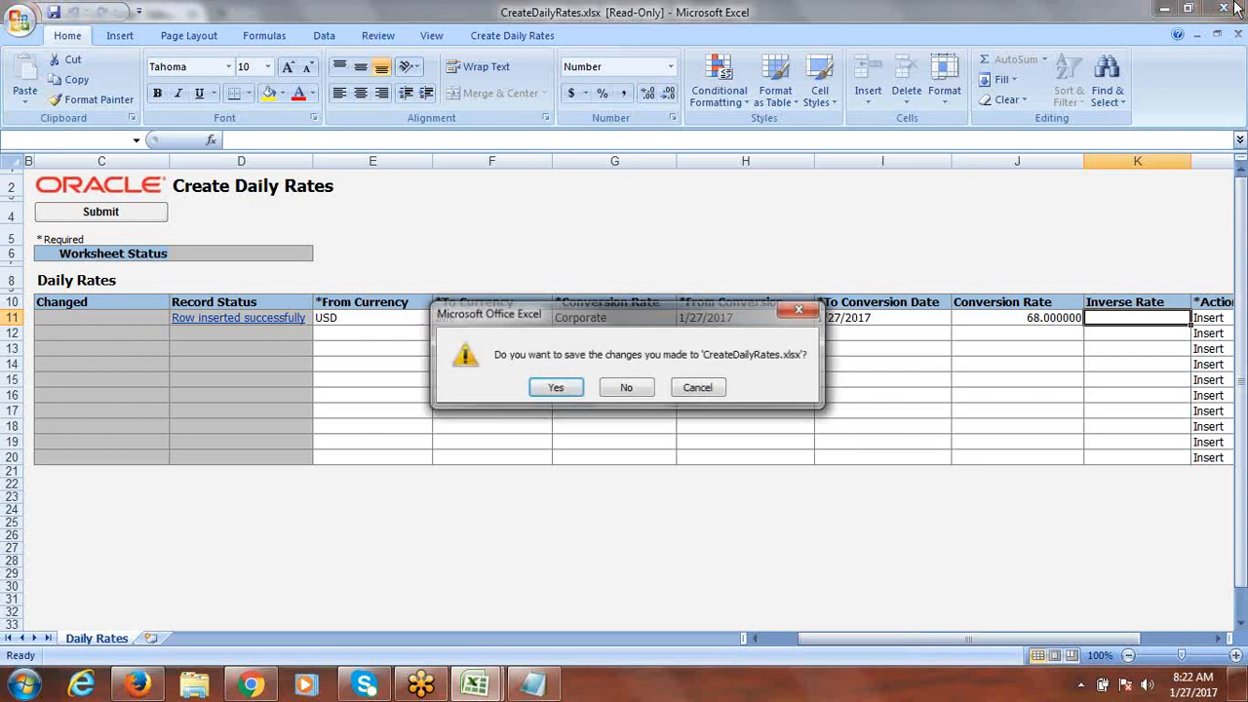
left_click(626, 387)
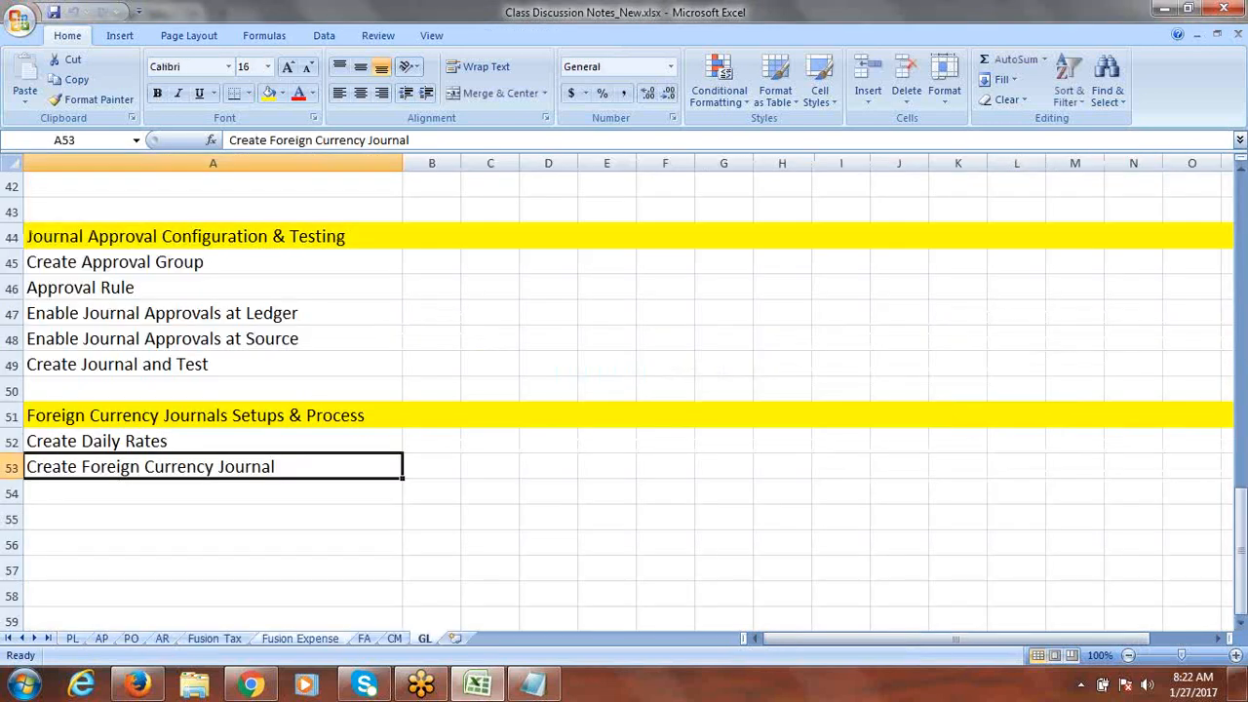
Step: Finish with the Currency Rates Manager and start a new journal from the General Accounting Journals work area
left_click(137, 685)
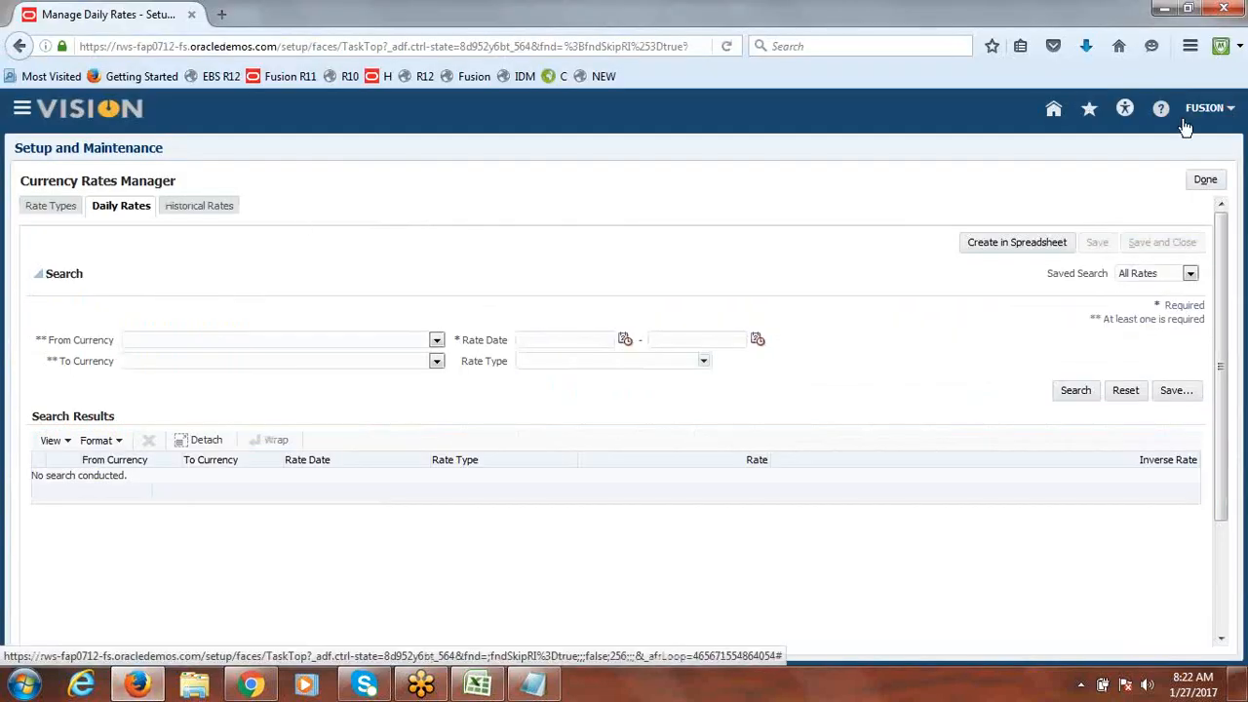
left_click(1206, 180)
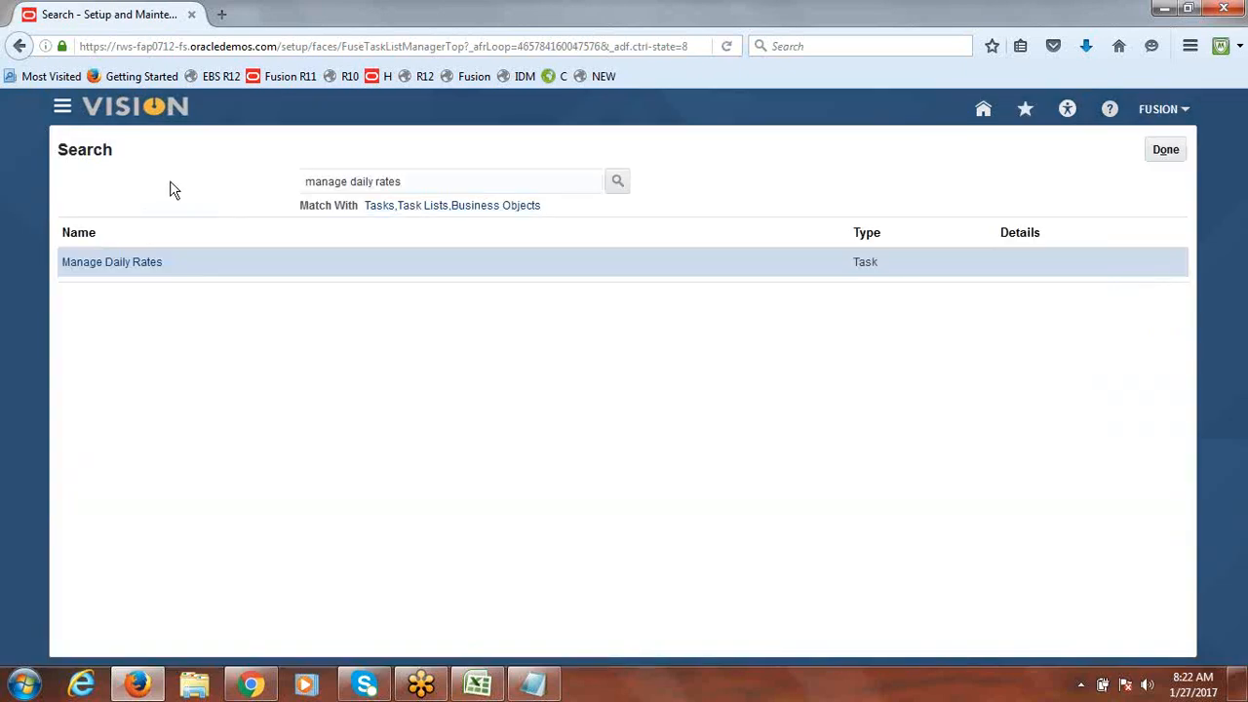
left_click(63, 115)
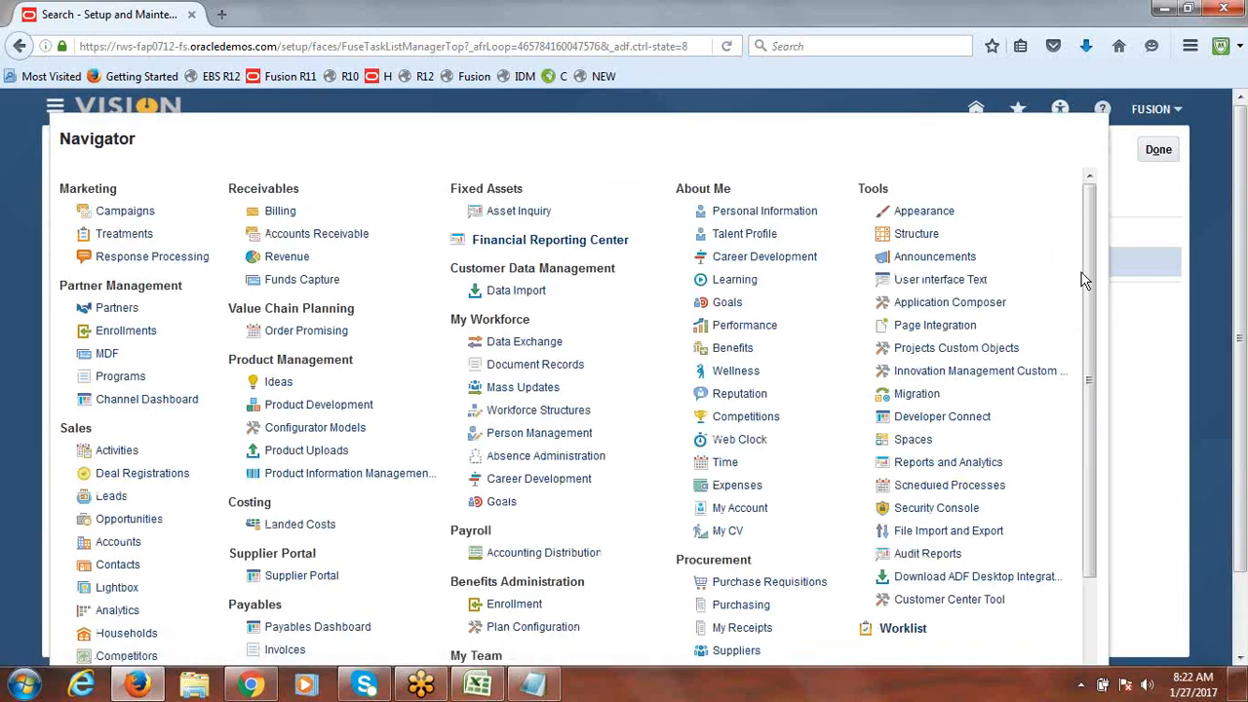
left_click_drag(1088, 269, 1111, 447)
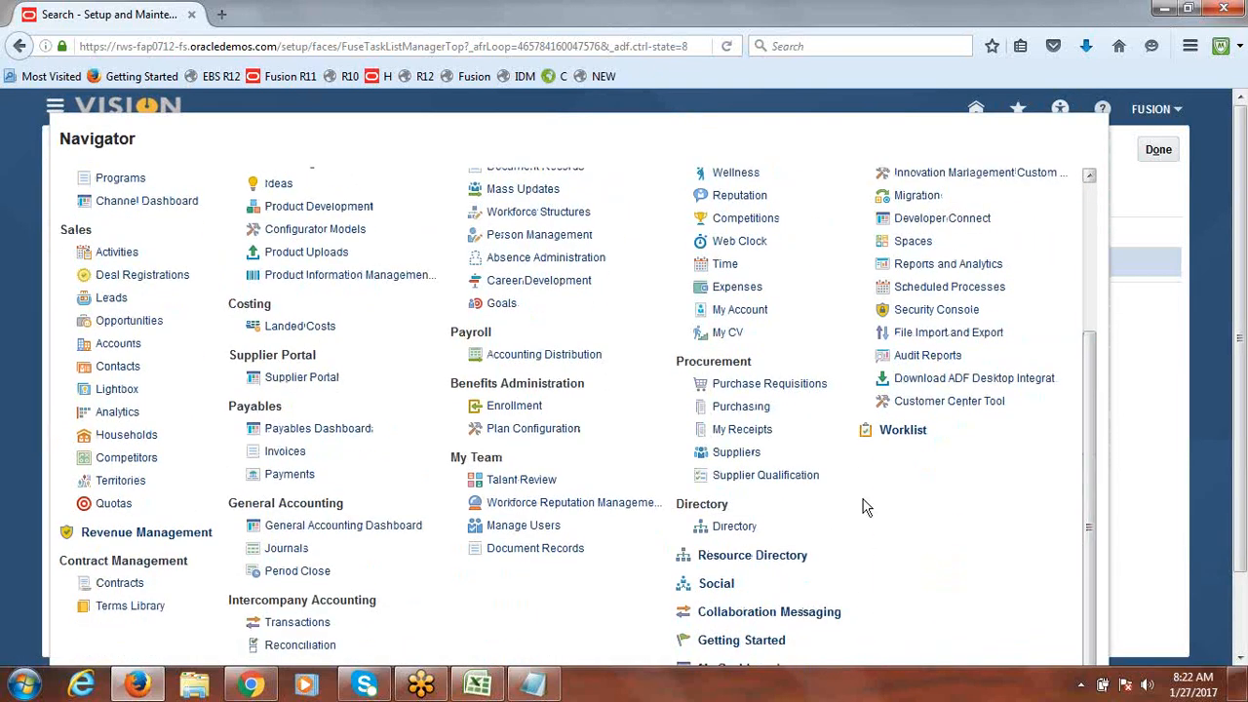
left_click(288, 549)
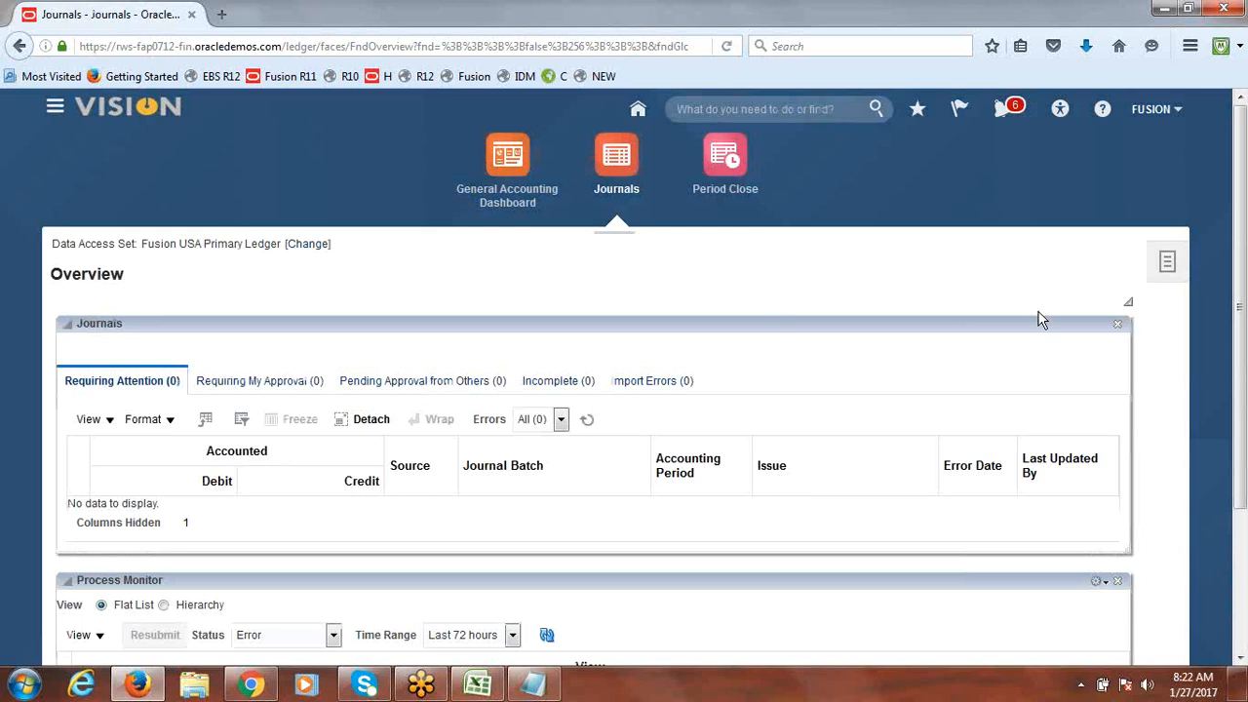
left_click(1165, 271)
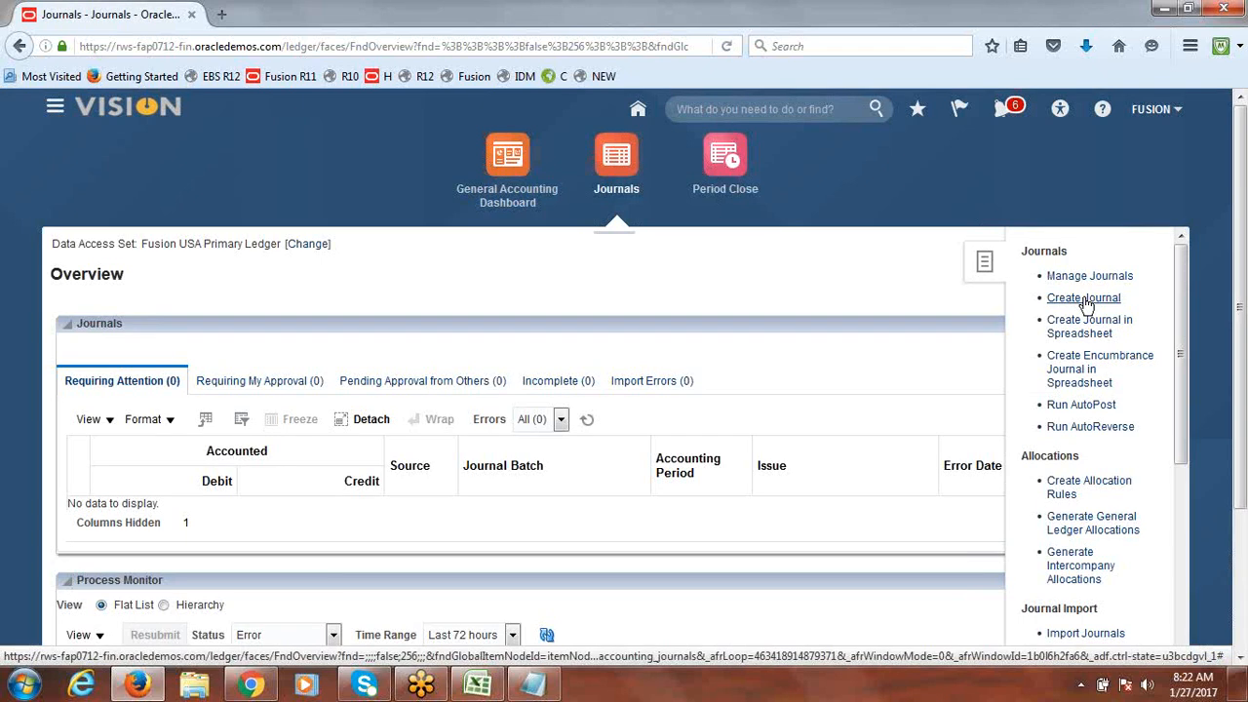
left_click(1085, 301)
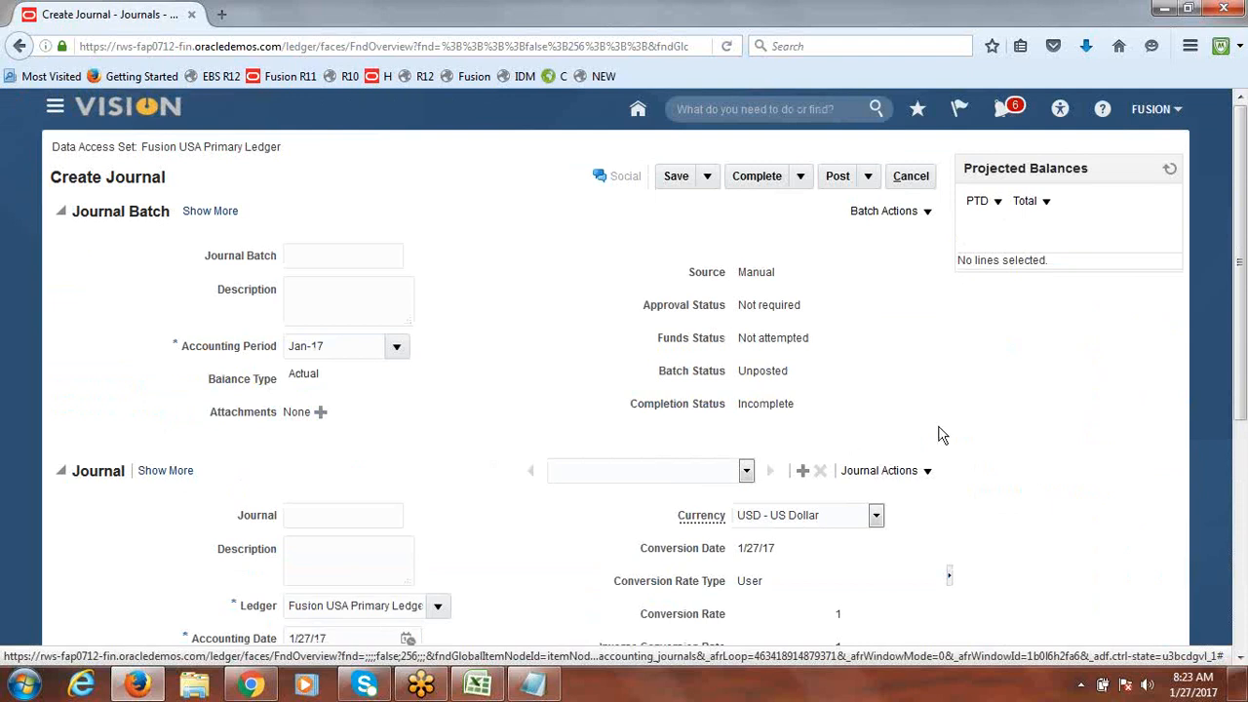
Step: Name both the journal batch and the journal 'Fusion Expense1'
left_click_drag(1241, 248, 1243, 288)
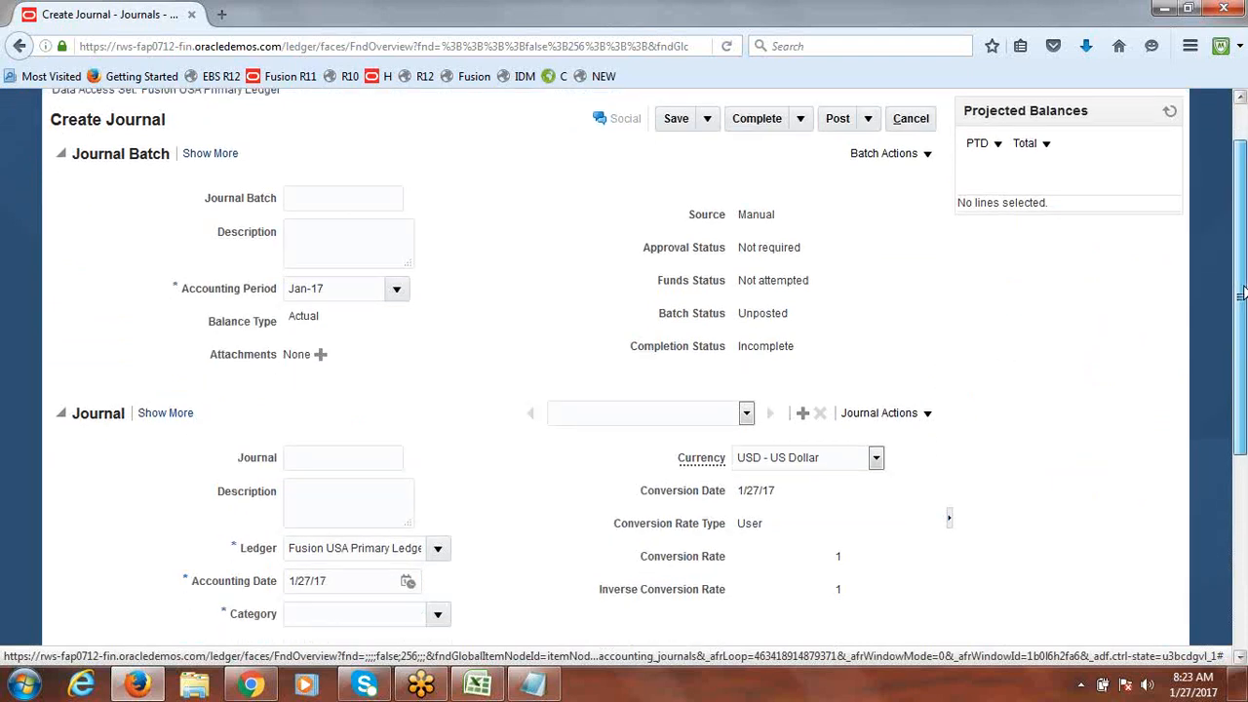
left_click(297, 196)
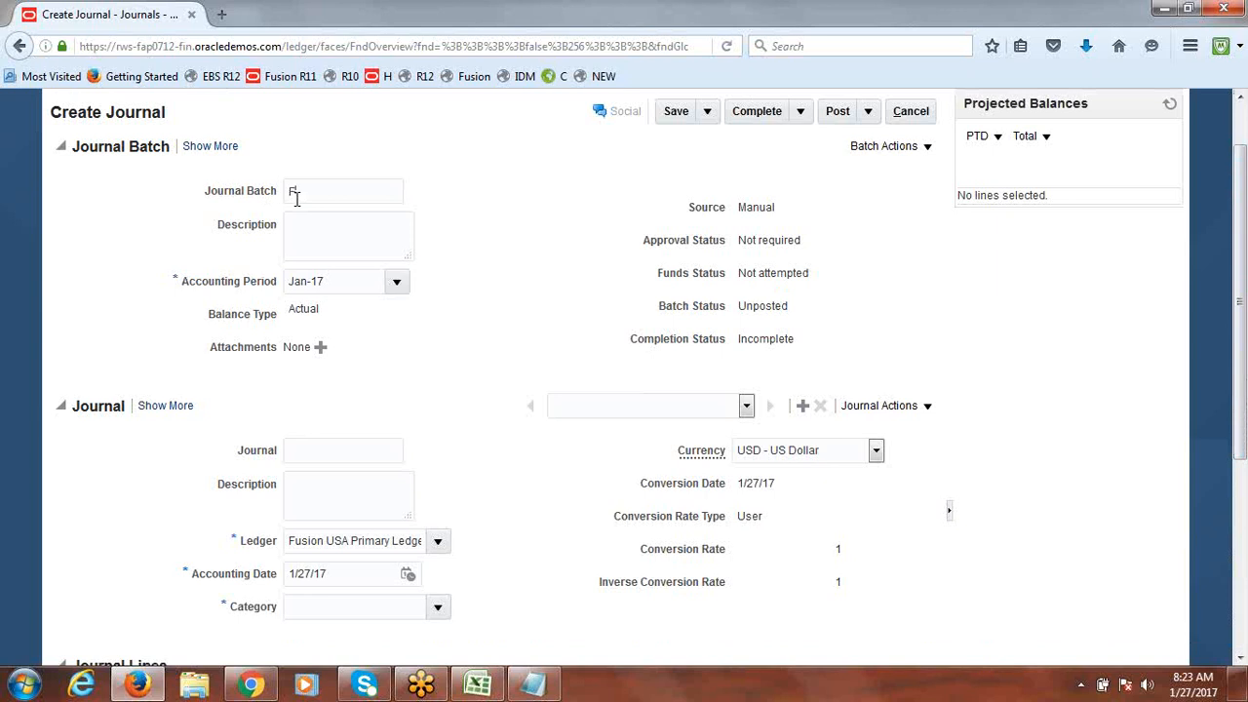
type("Fusion Expense1")
left_click_drag(389, 195, 266, 199)
key("ctrl+c")
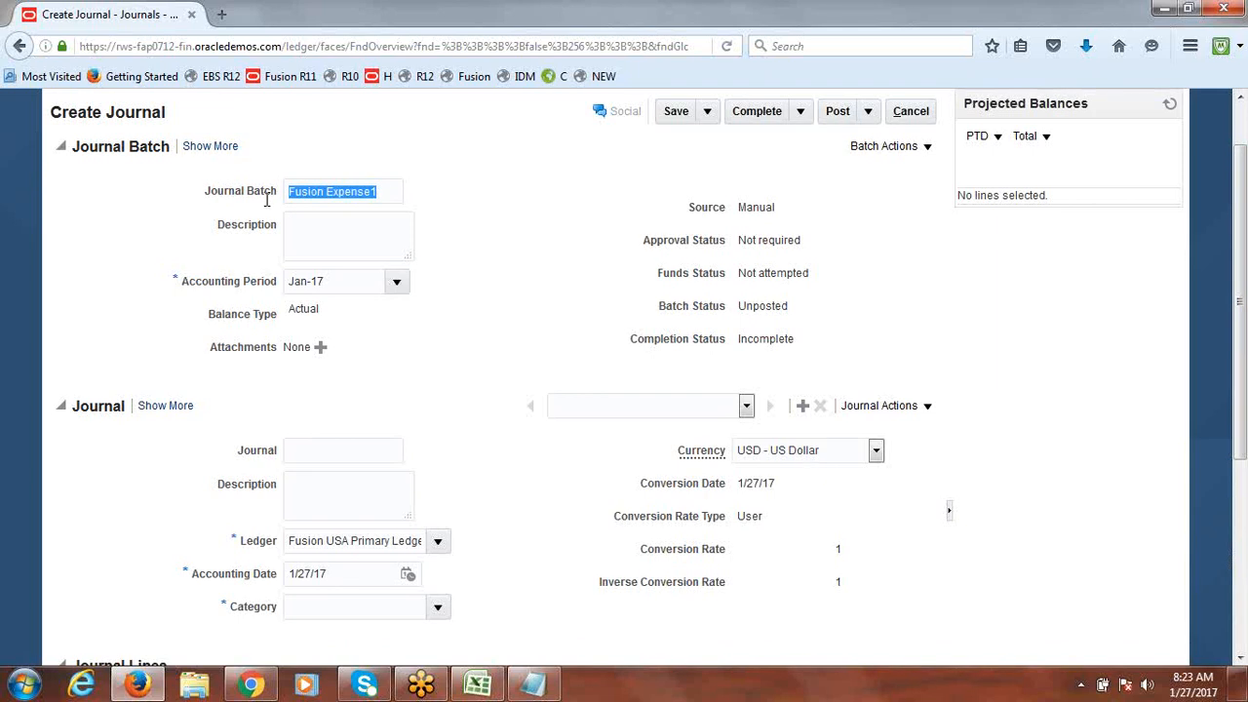
left_click(307, 452)
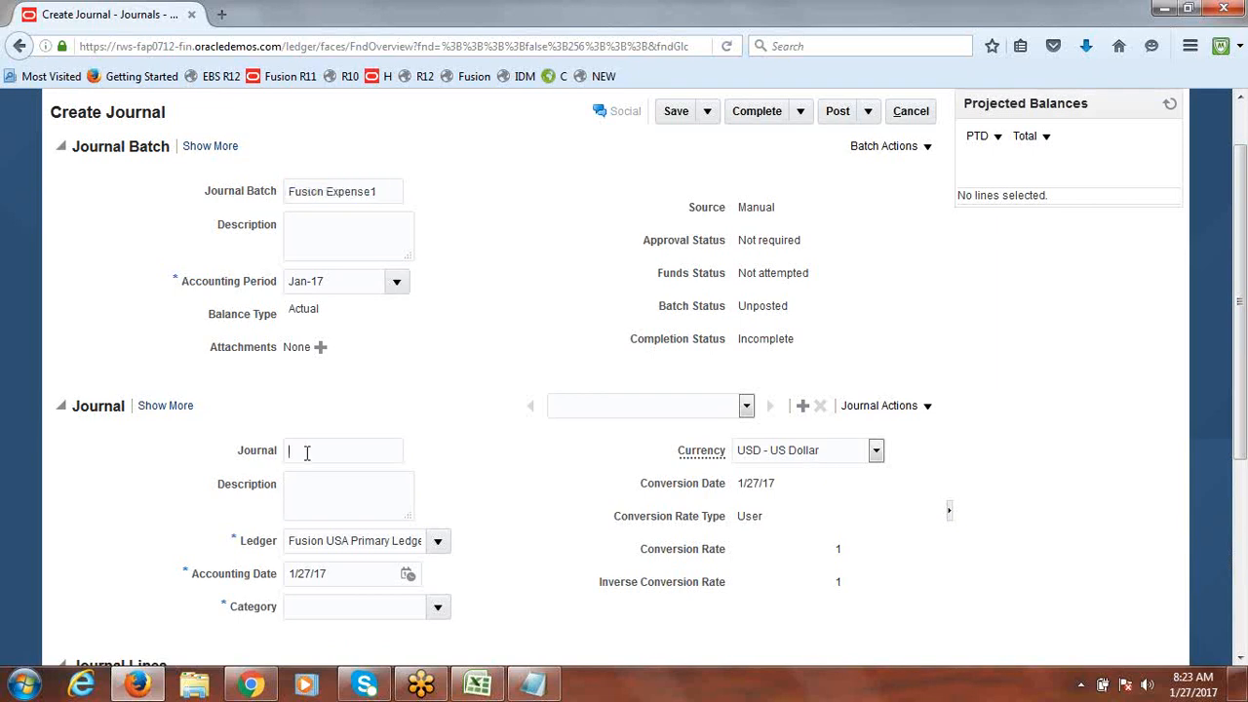
key("ctrl+v")
Step: Set the journal currency to INR - Indian Rupee, giving the Corporate inverse rate of 68
left_click(875, 455)
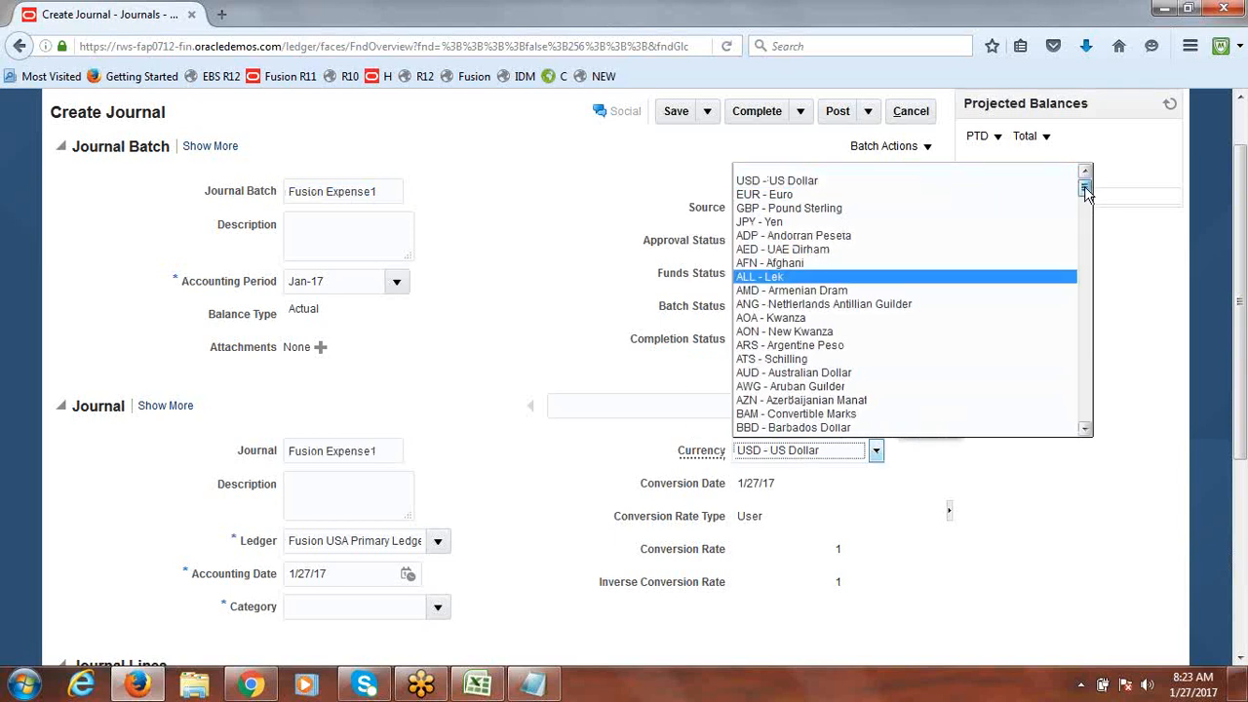
left_click_drag(1086, 185, 1091, 275)
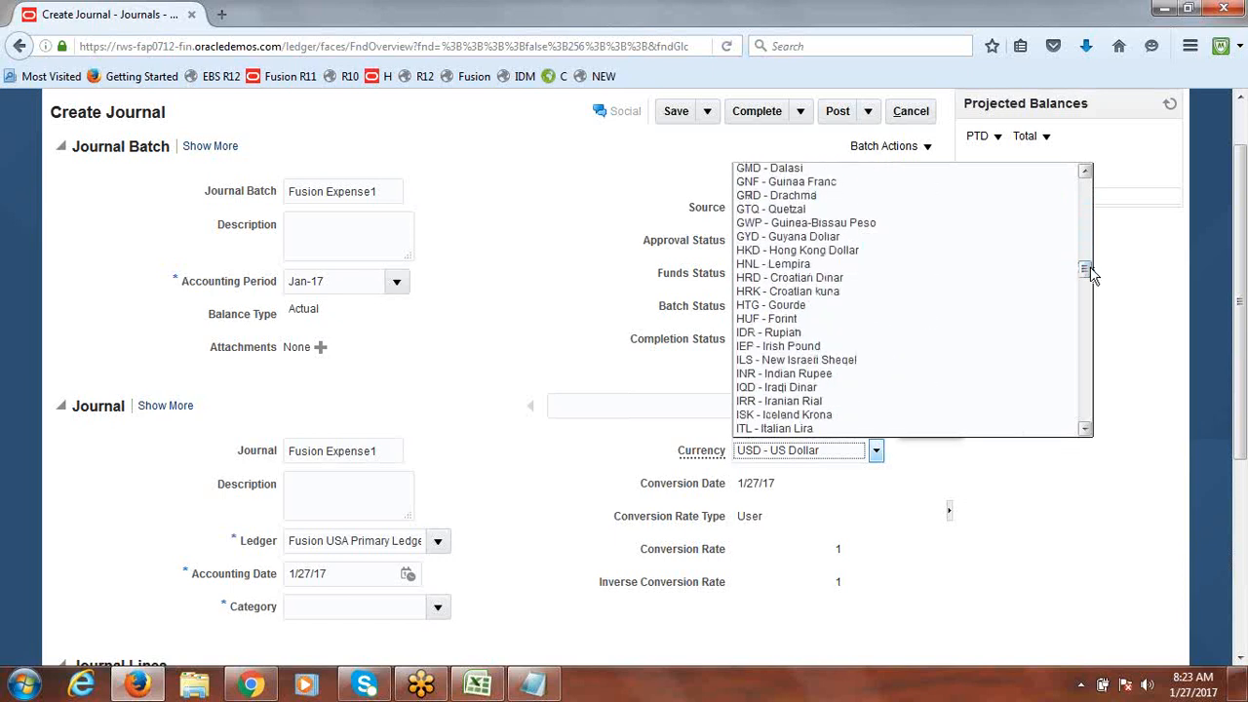
left_click(819, 375)
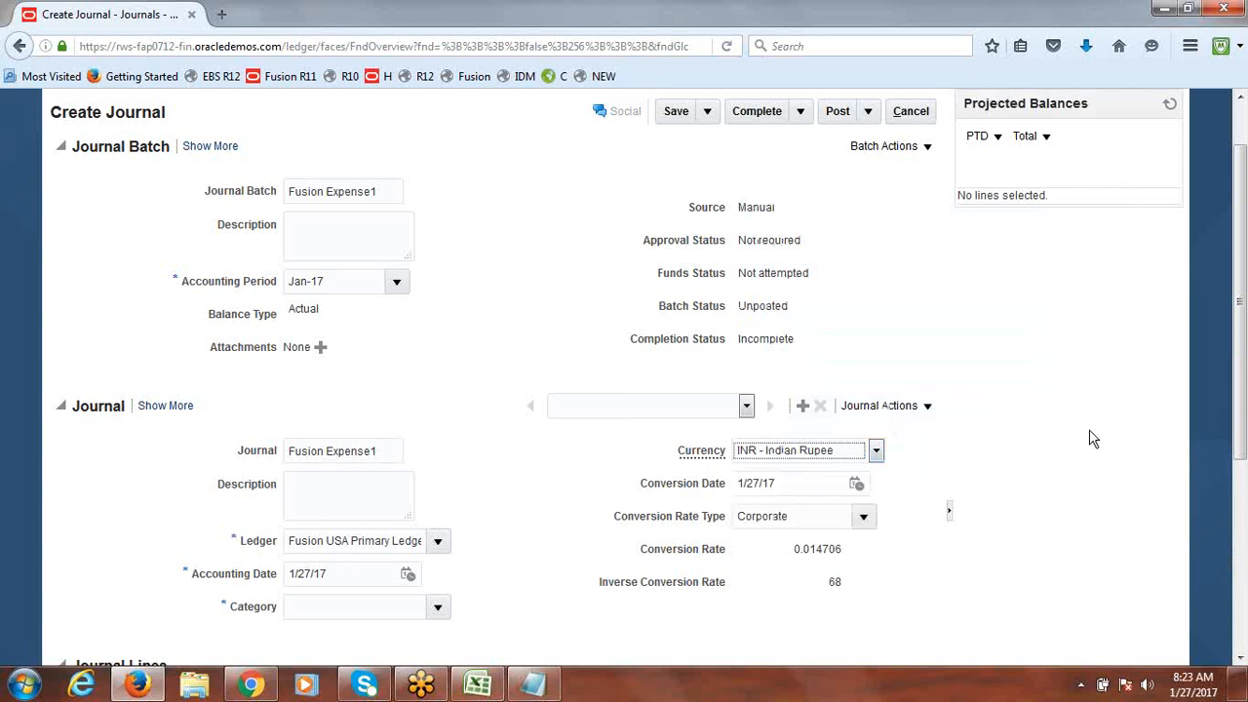
scroll(1243, 328, "down", 3)
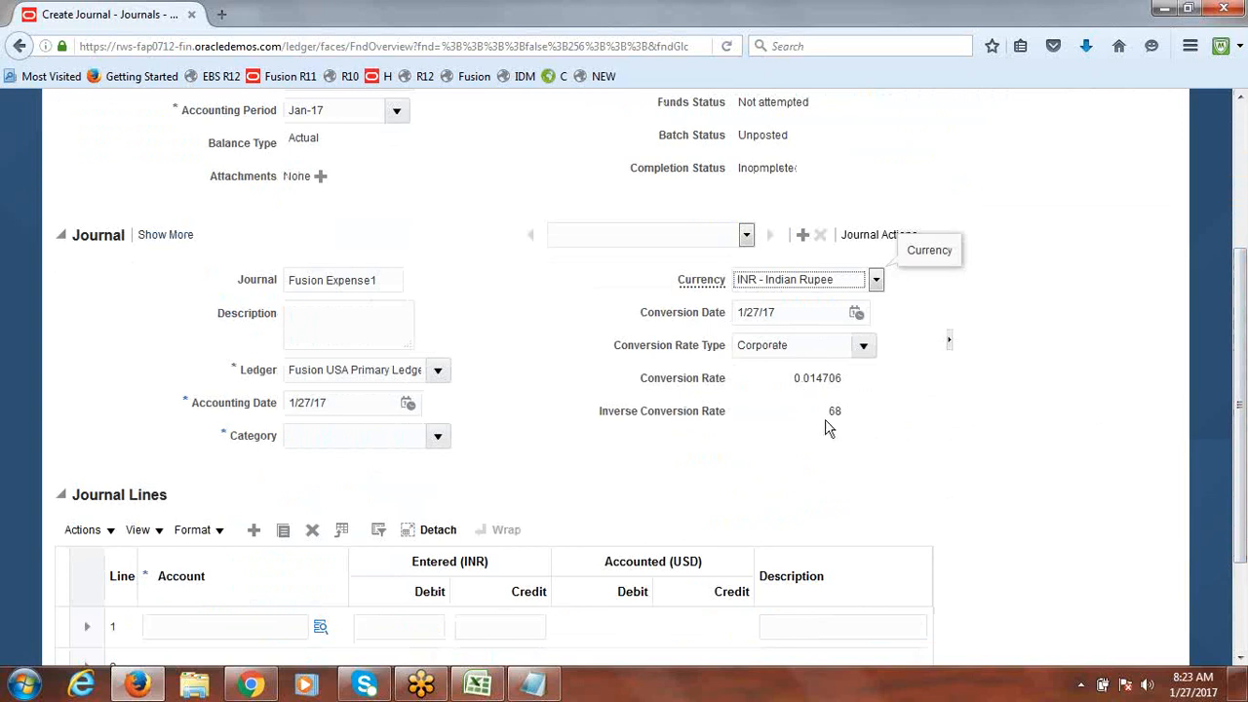
left_click_drag(824, 411, 854, 408)
left_click(962, 458)
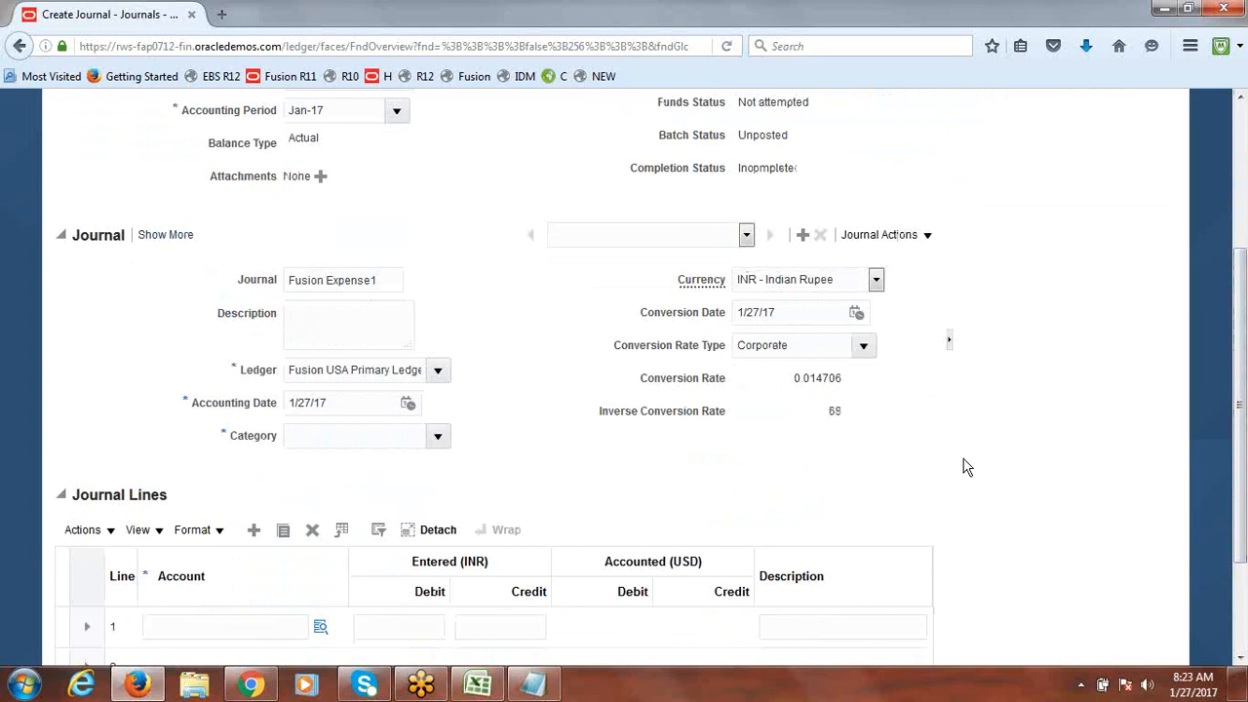
Step: Choose Accrual as the journal category and begin filling in line 1's account
left_click(439, 439)
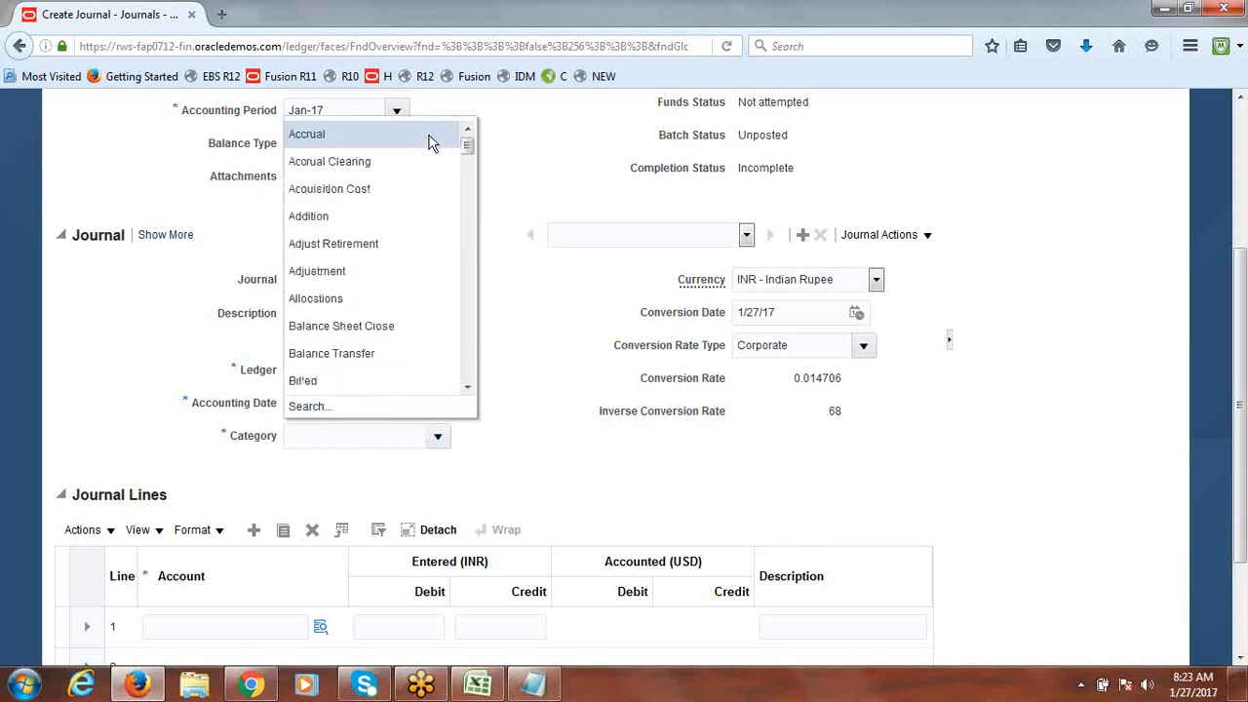
left_click(361, 139)
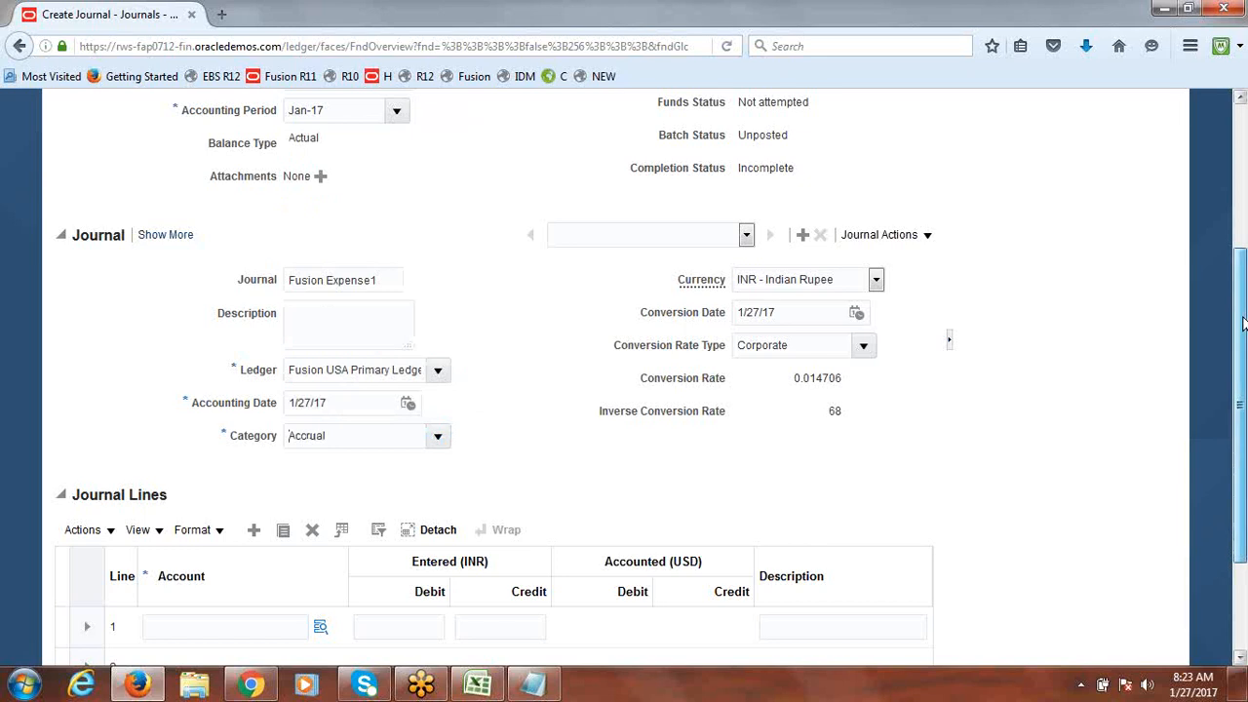
left_click_drag(1243, 310, 1243, 394)
left_click(325, 493)
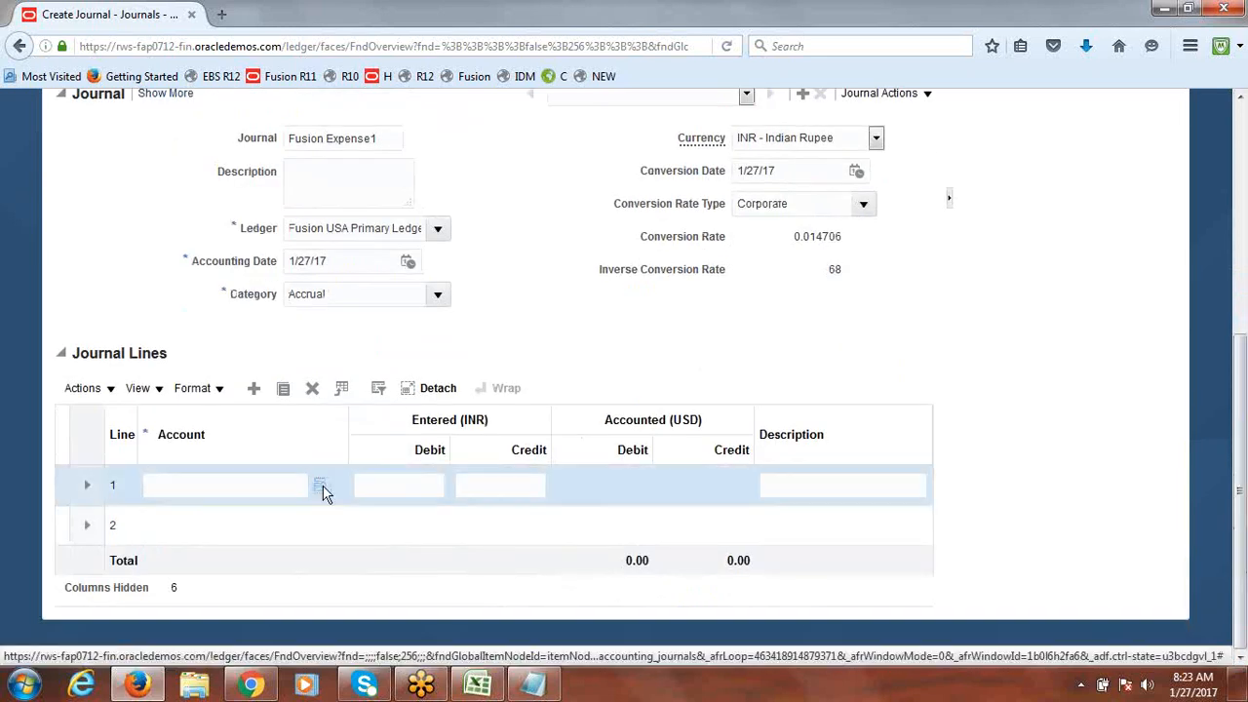
left_click(323, 492)
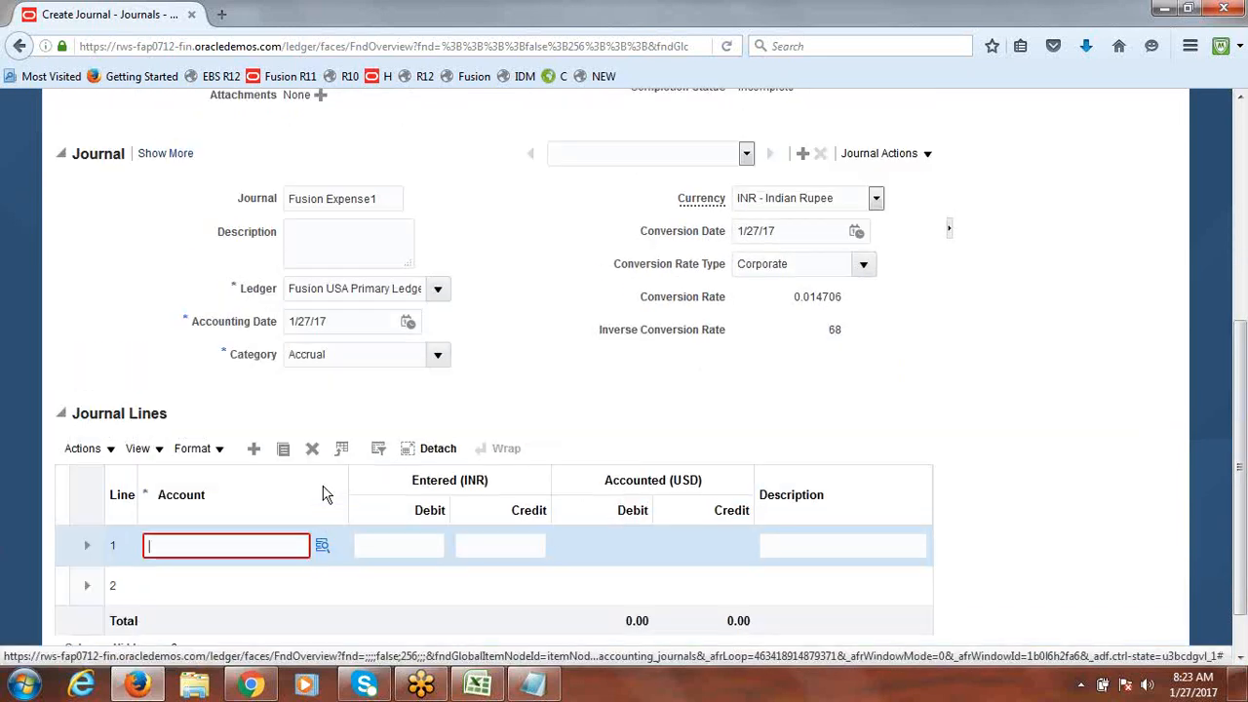
Step: Pick company 1000 Fusion Financial Service and department 1000 Finance for line 1's account
left_click(322, 549)
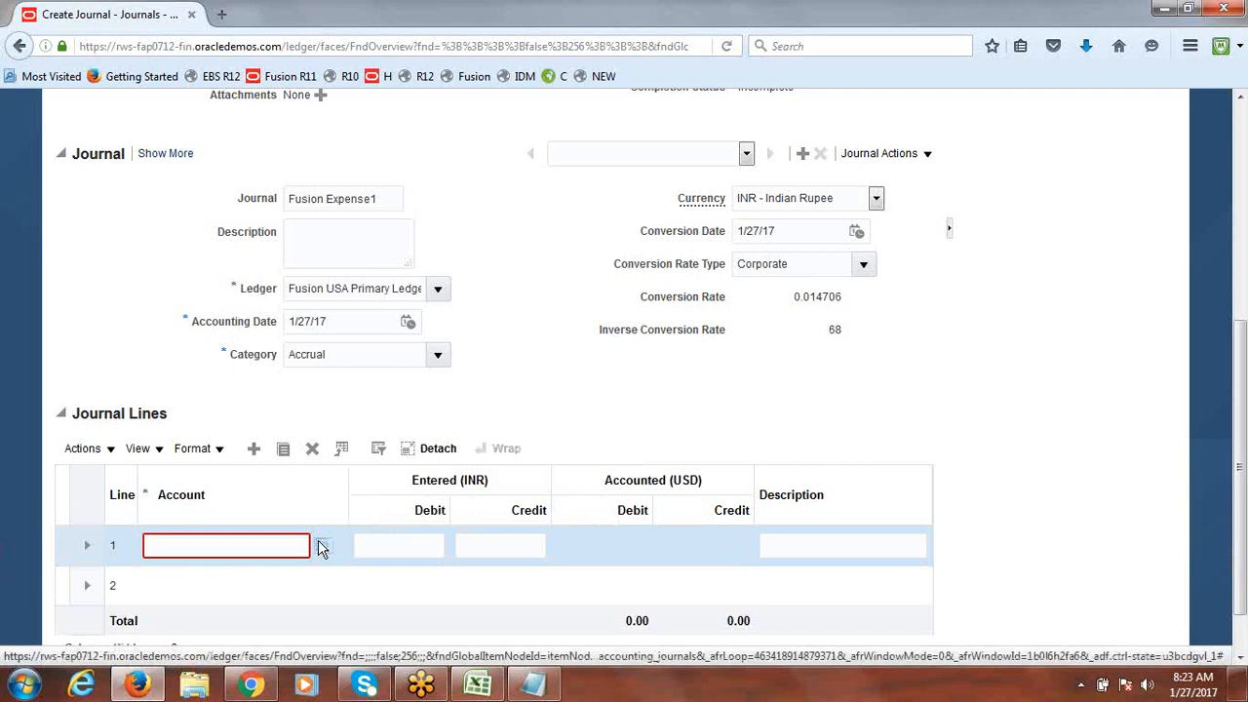
left_click(322, 548)
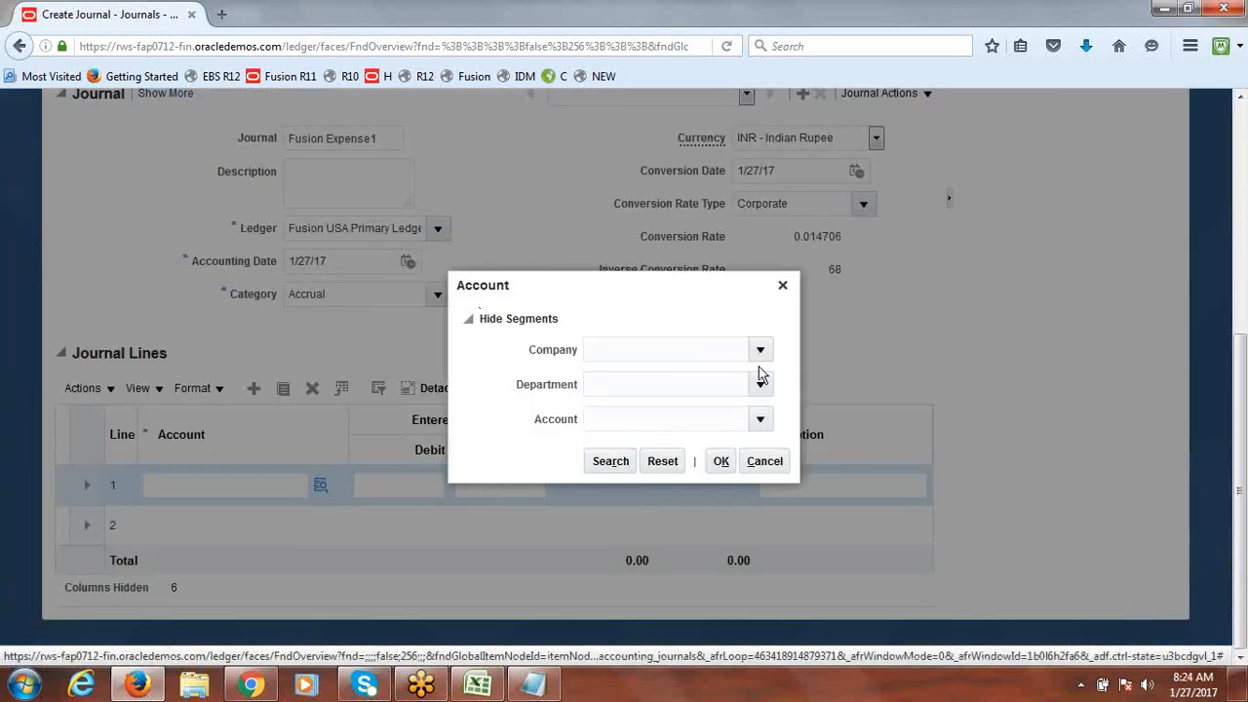
left_click(762, 353)
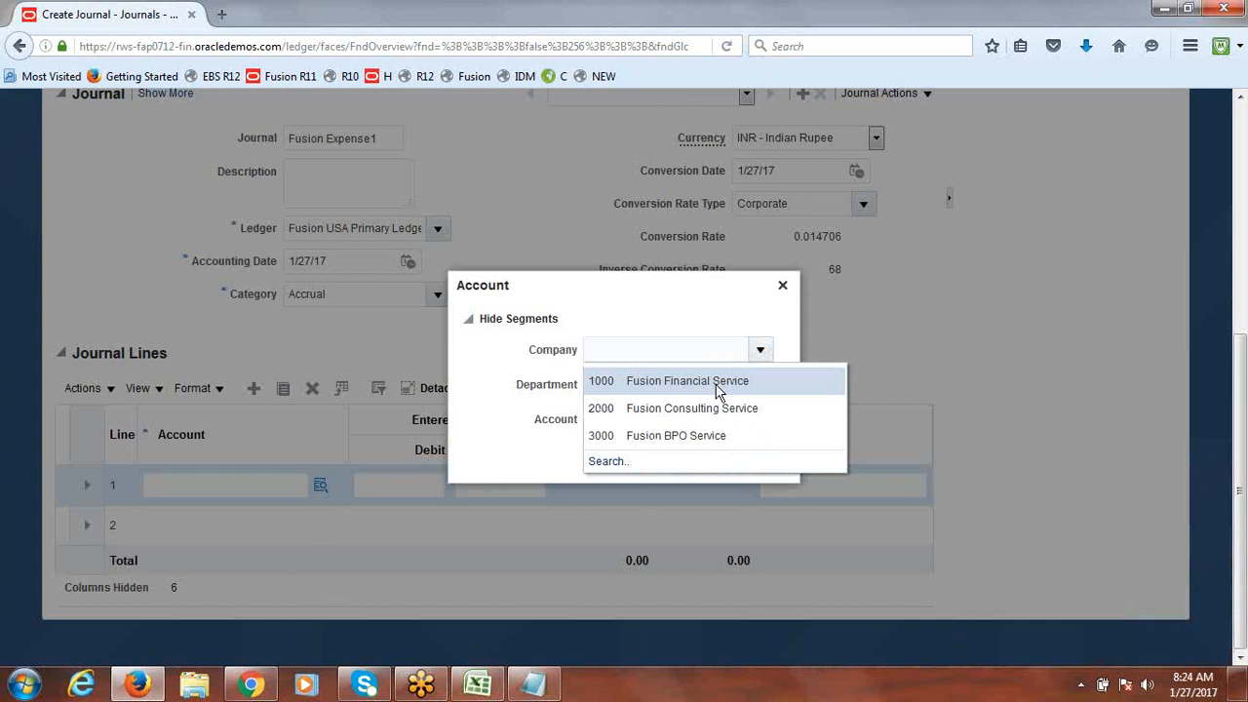
left_click(719, 382)
left_click(758, 389)
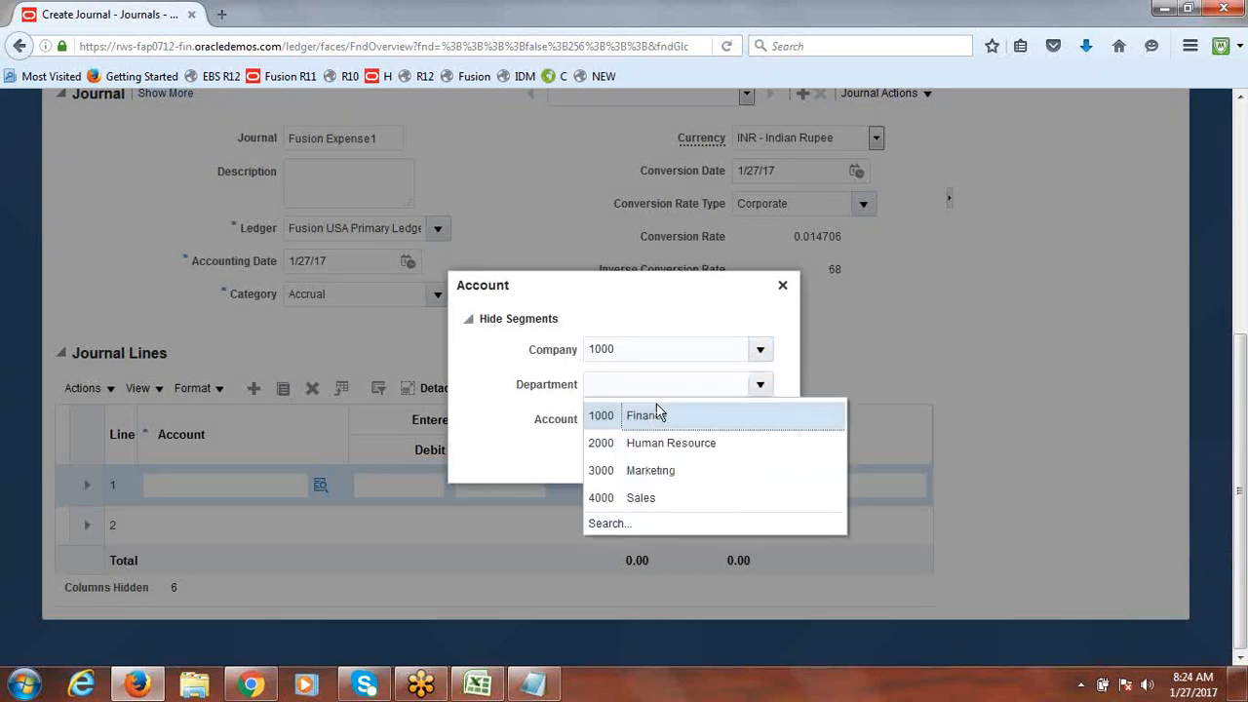
left_click(739, 413)
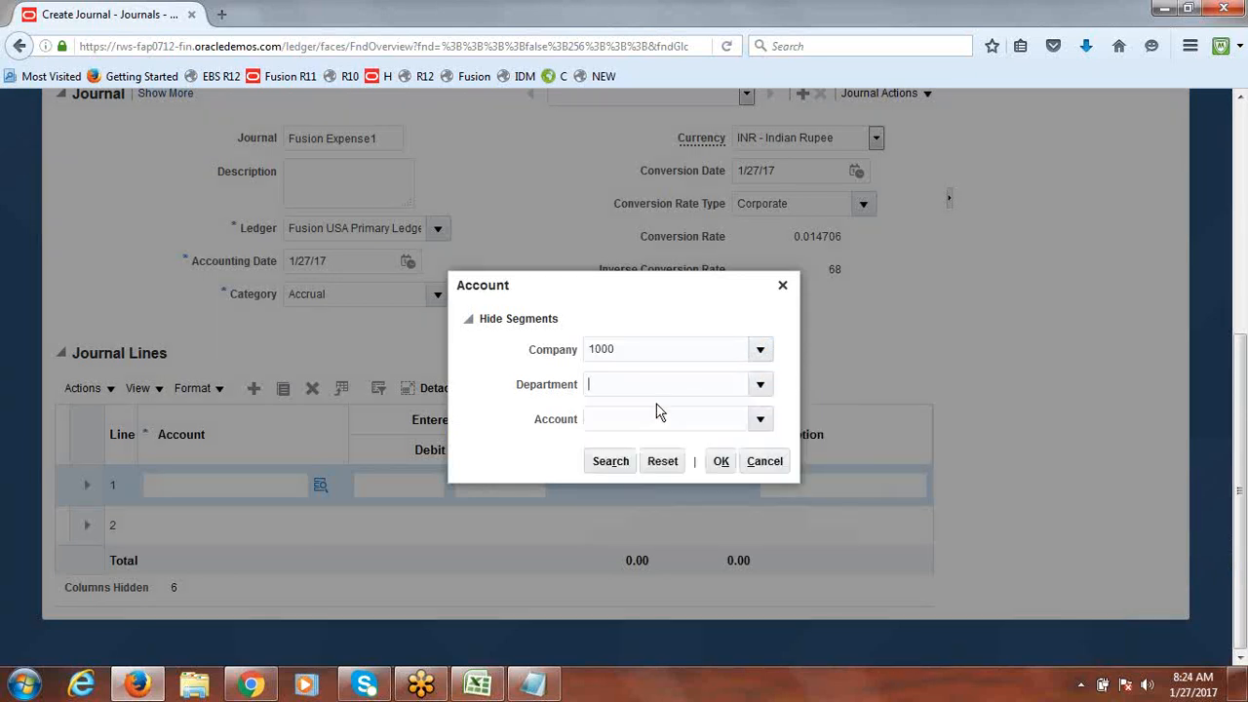
Step: Search accounts by the description Expense and select 50500 Expenses Burden as the natural account
left_click(759, 419)
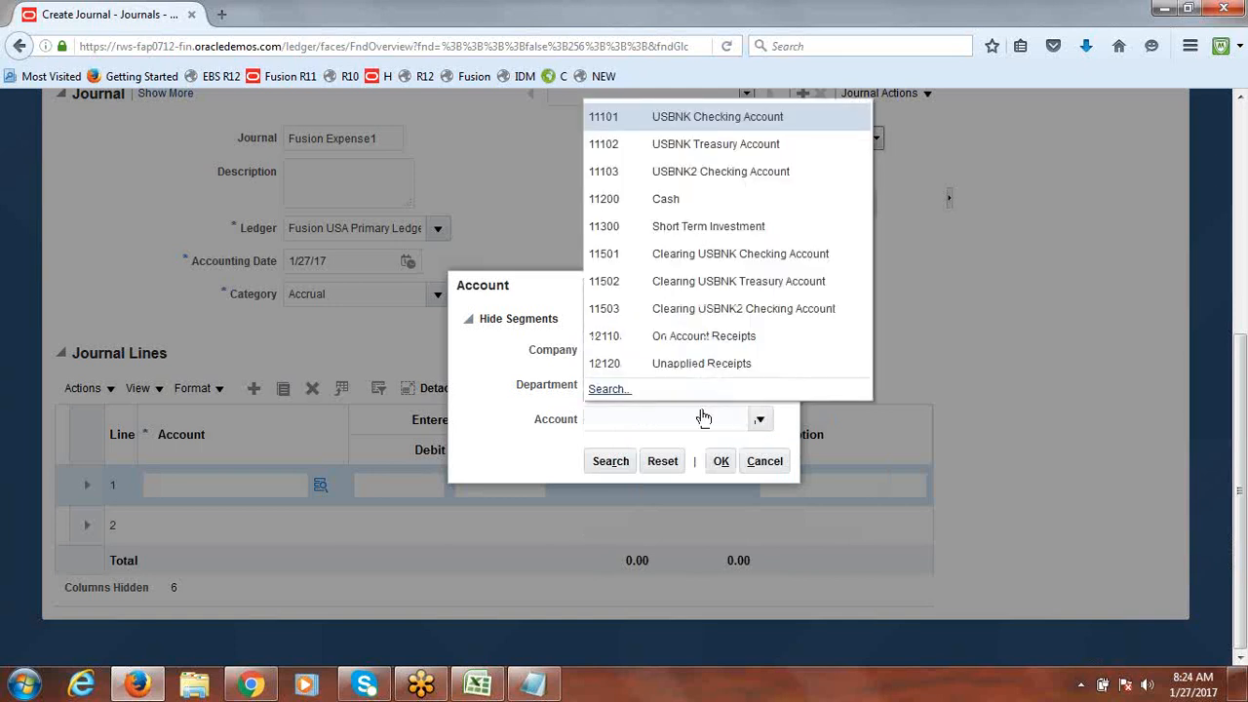
left_click(616, 392)
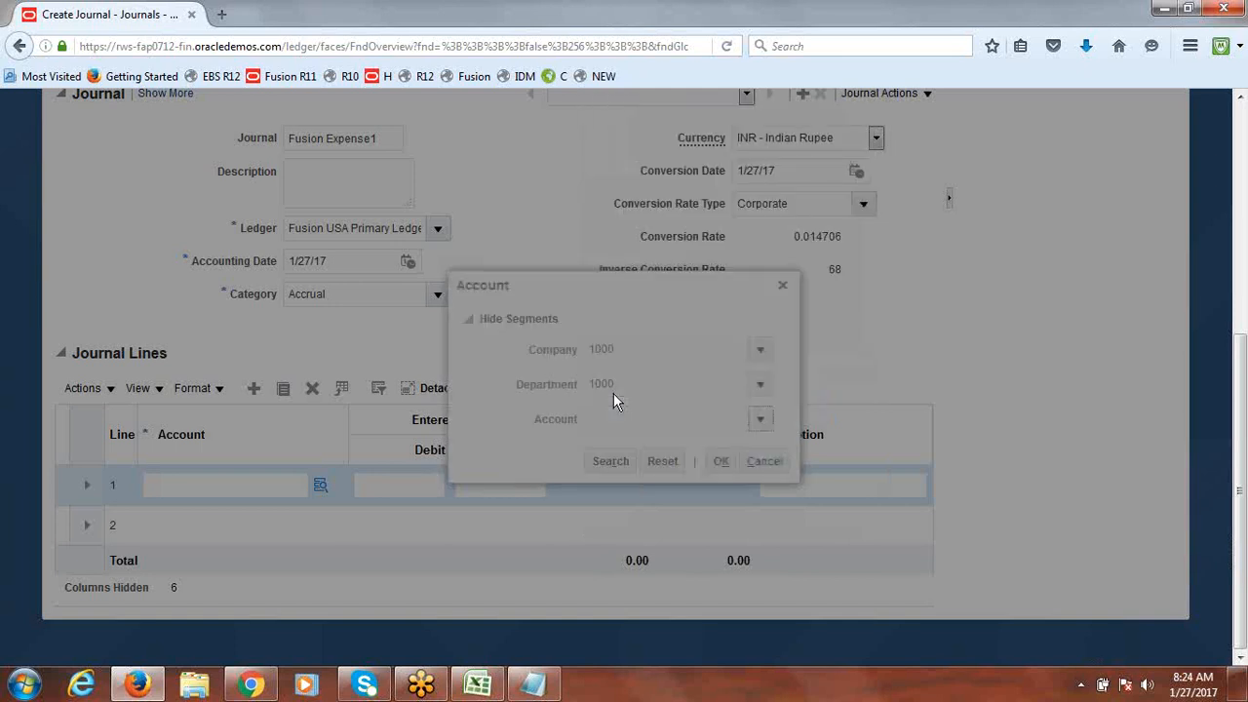
left_click(604, 375)
type("E")
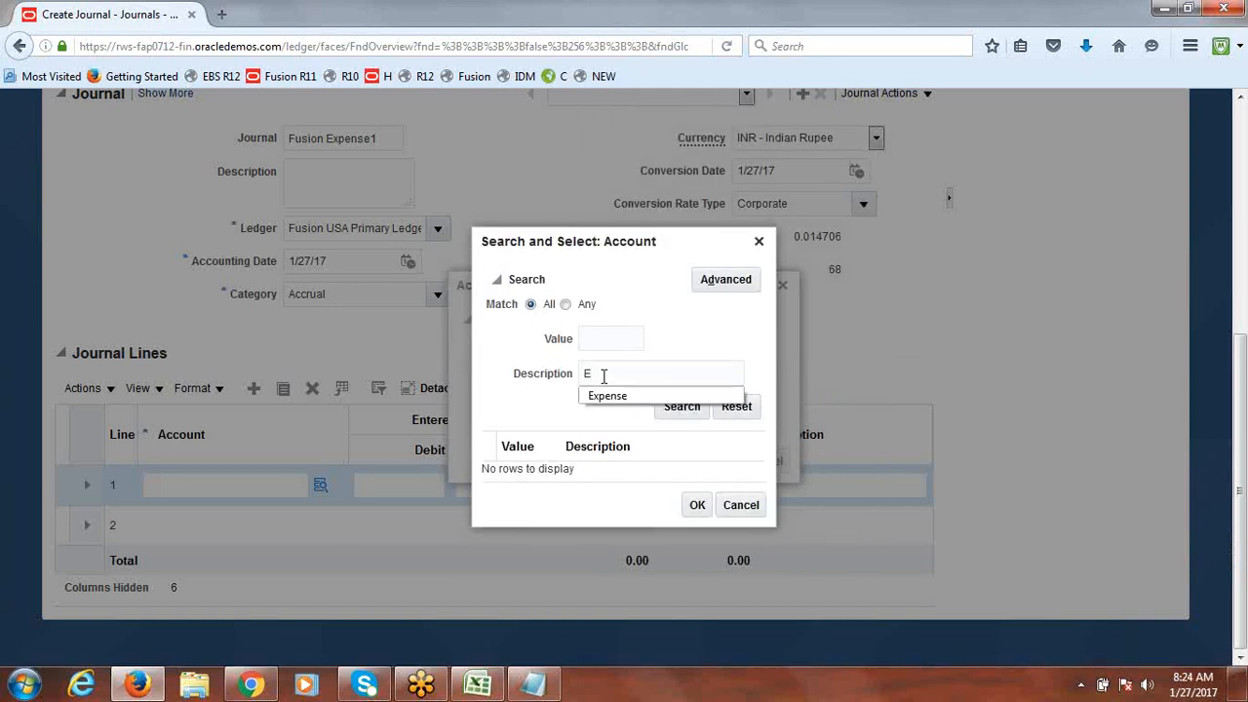
left_click(604, 396)
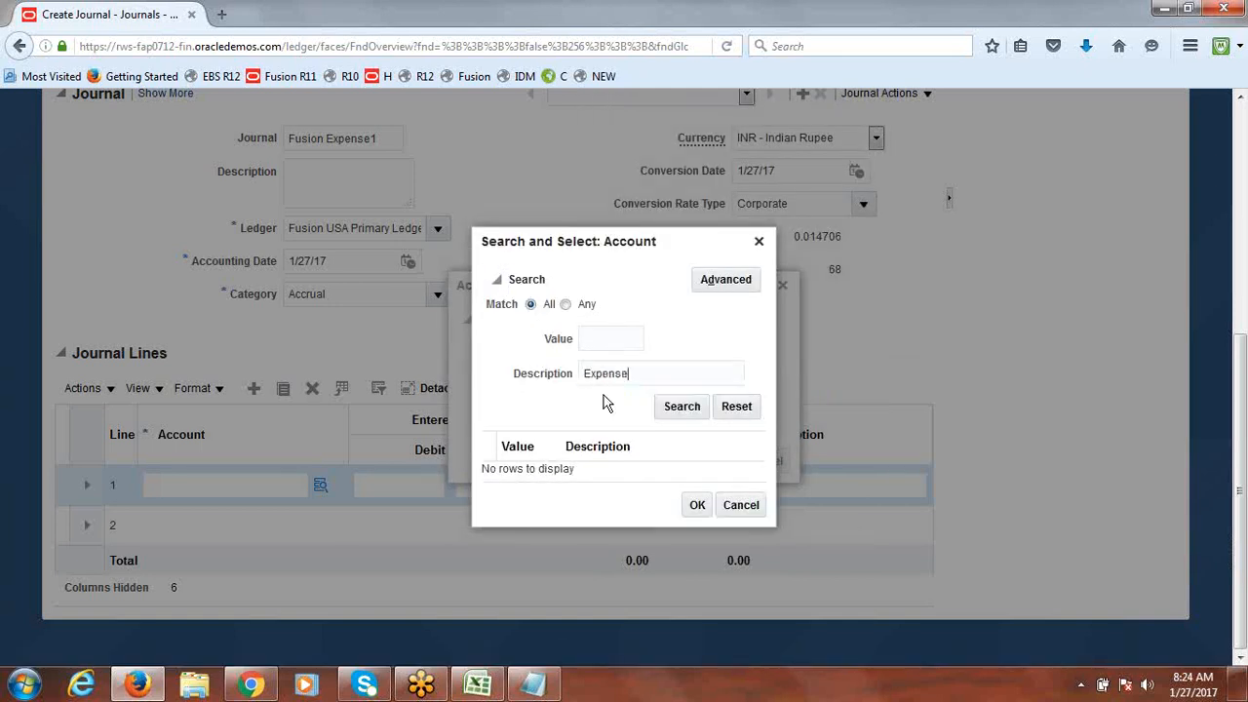
left_click(679, 408)
left_click(593, 455)
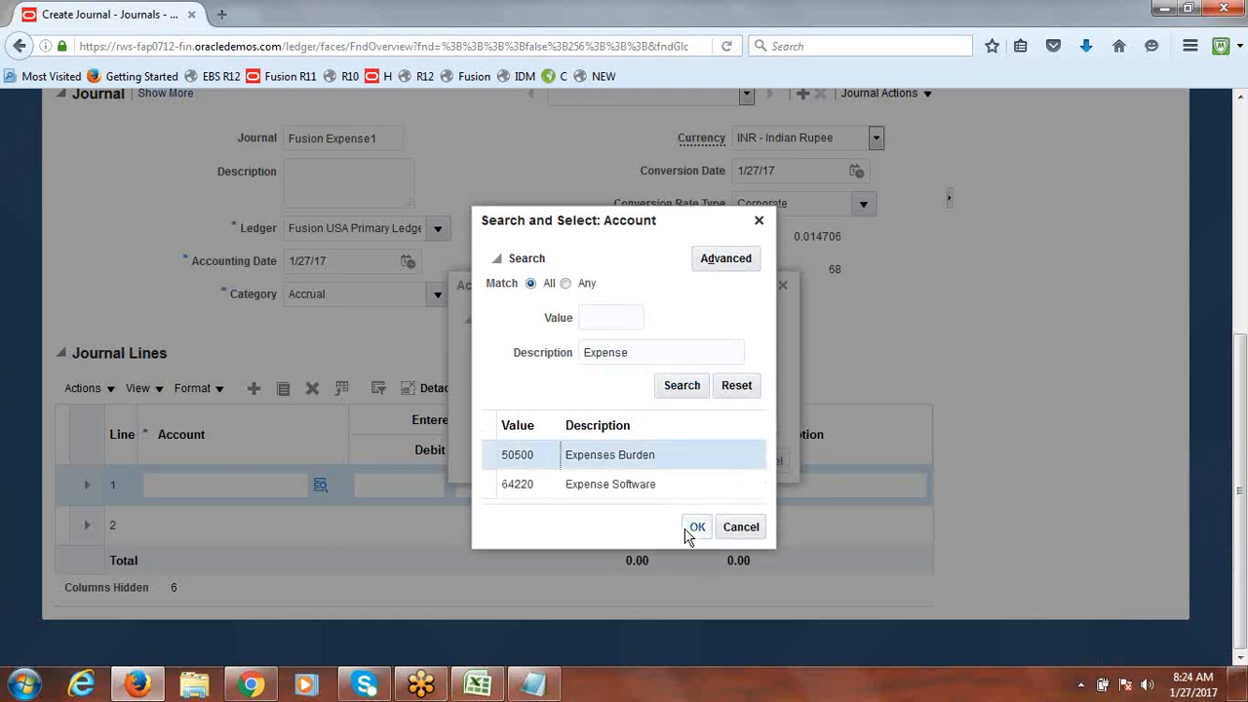
left_click(698, 528)
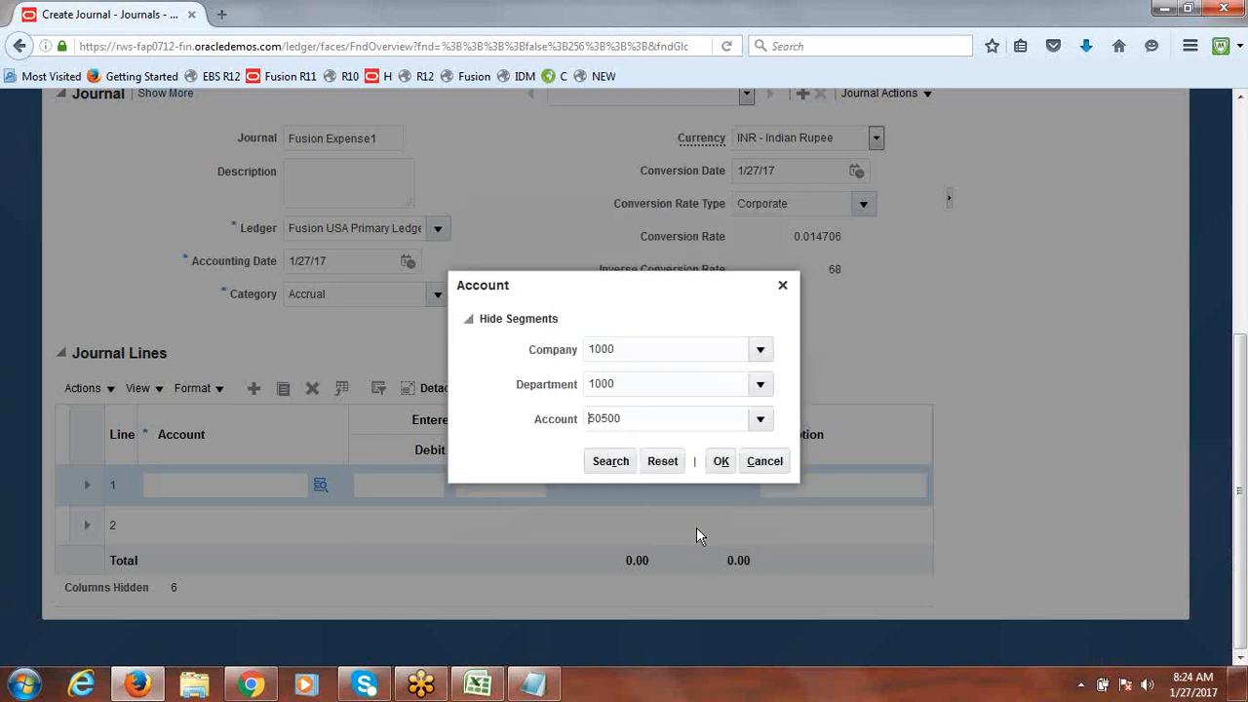
Step: Apply account 1000.1000.50500 to line 1 and enter a 1,000,000.00 INR debit
left_click(720, 461)
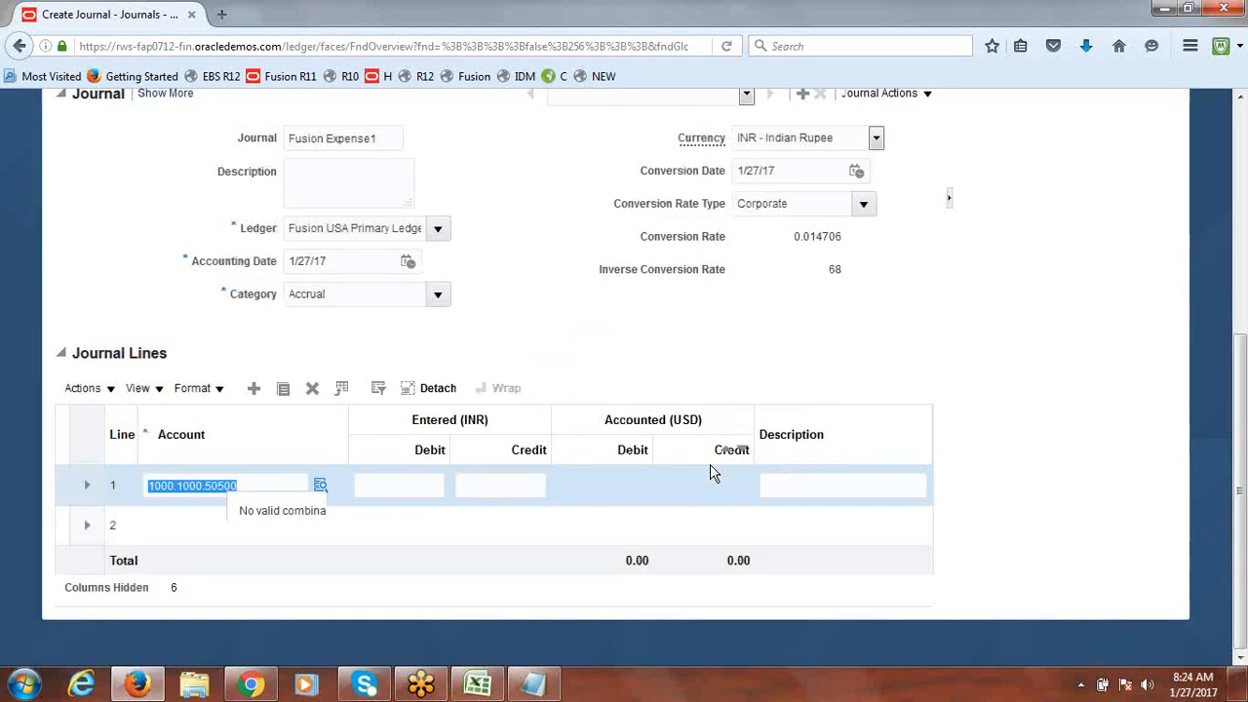
left_click(412, 487)
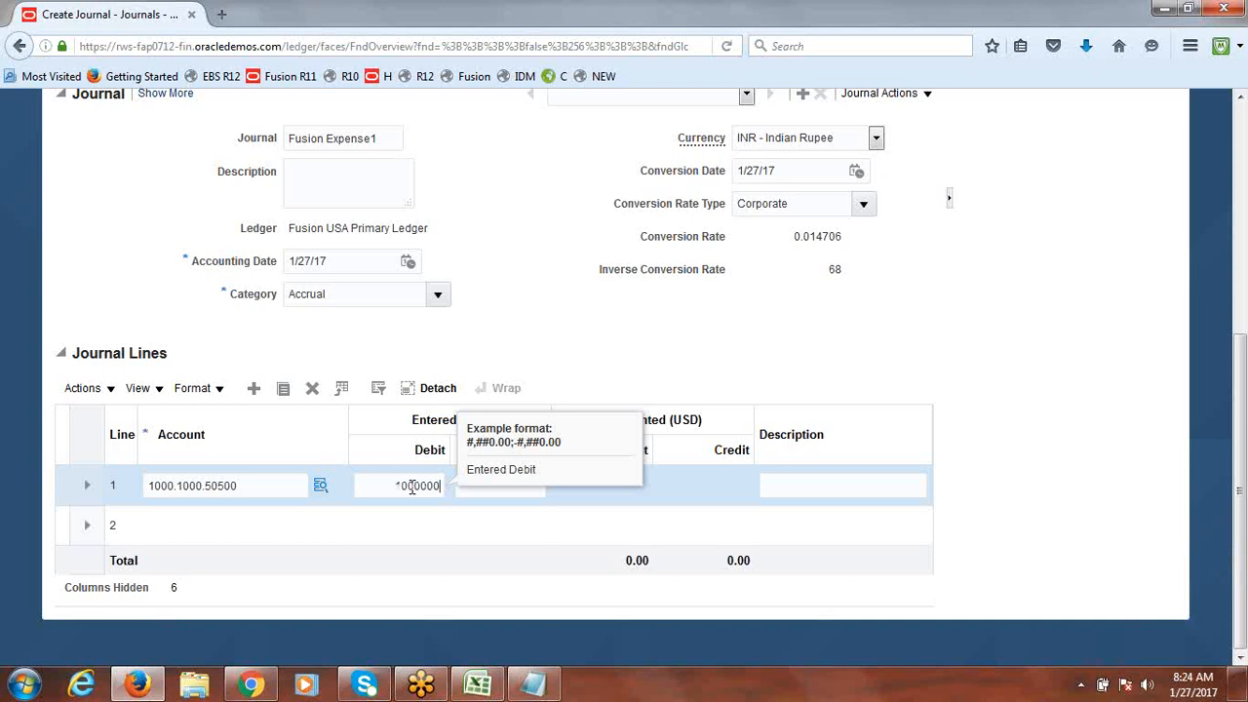
key("Tab")
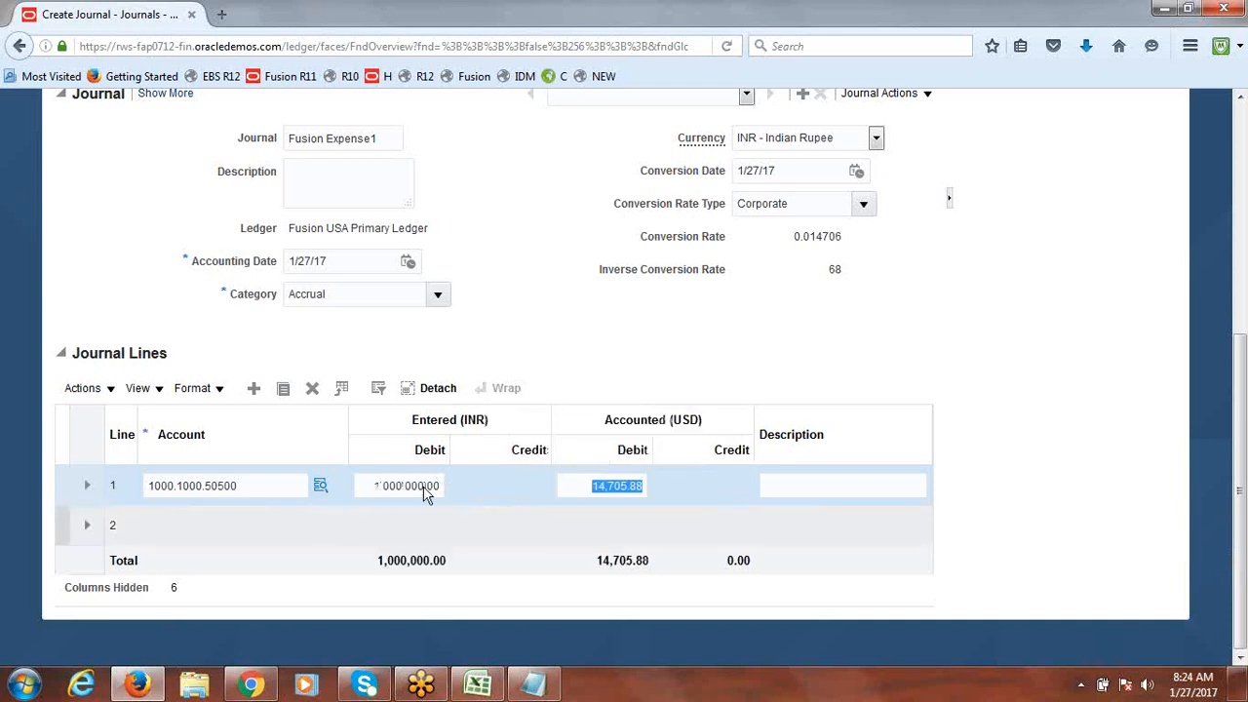
left_click(804, 359)
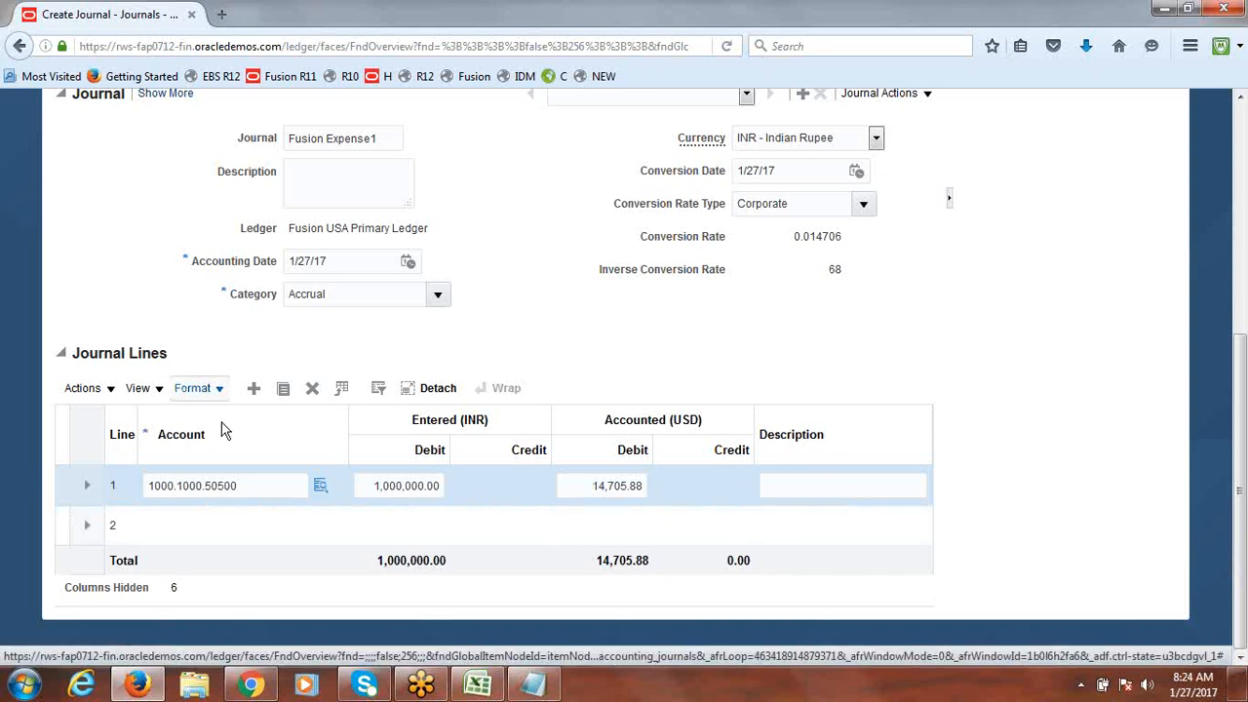
left_click(165, 523)
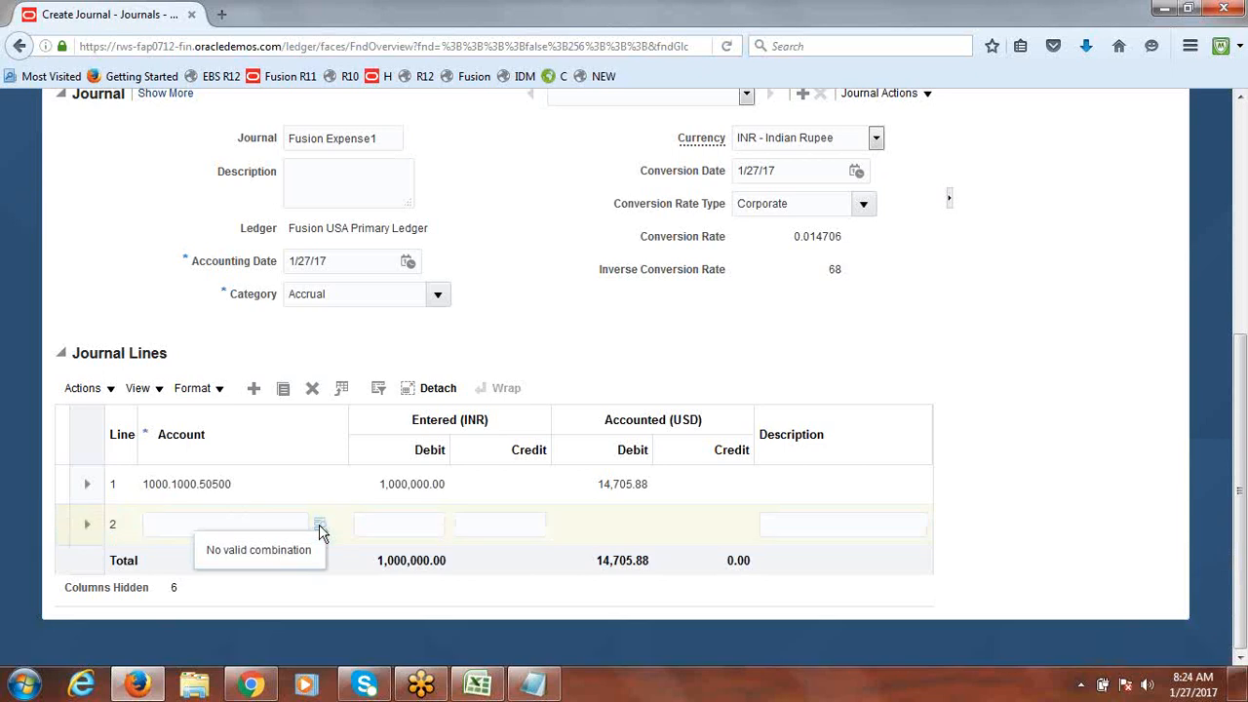
Step: Give line 2 account 1000.1000.11200 (Cash) and a 1,000,000.00 credit to balance the journal
left_click(320, 527)
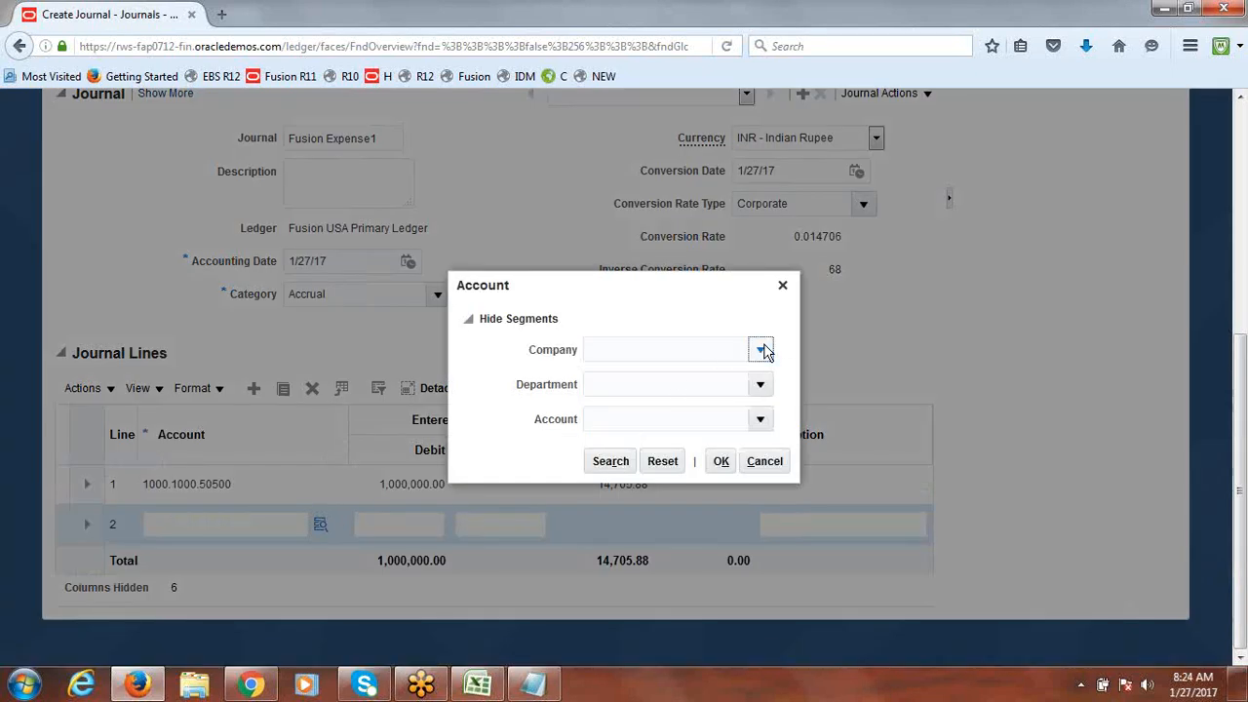
left_click(762, 351)
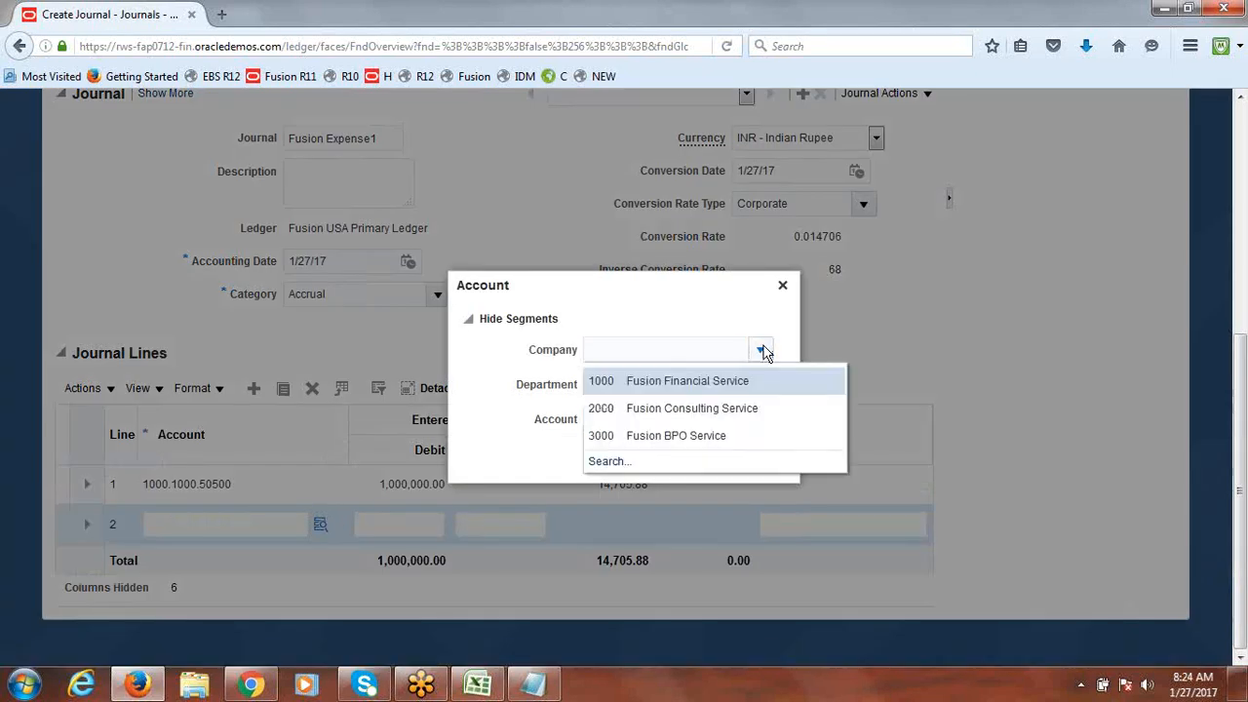
left_click(693, 378)
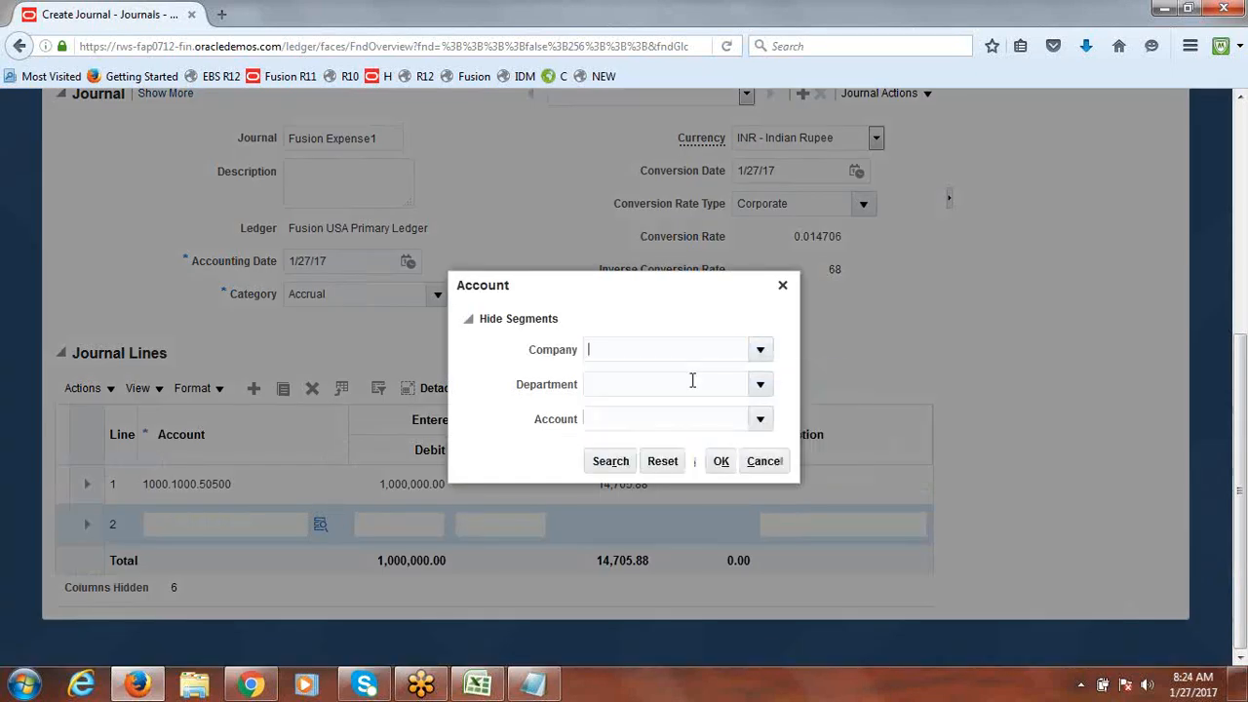
left_click(761, 386)
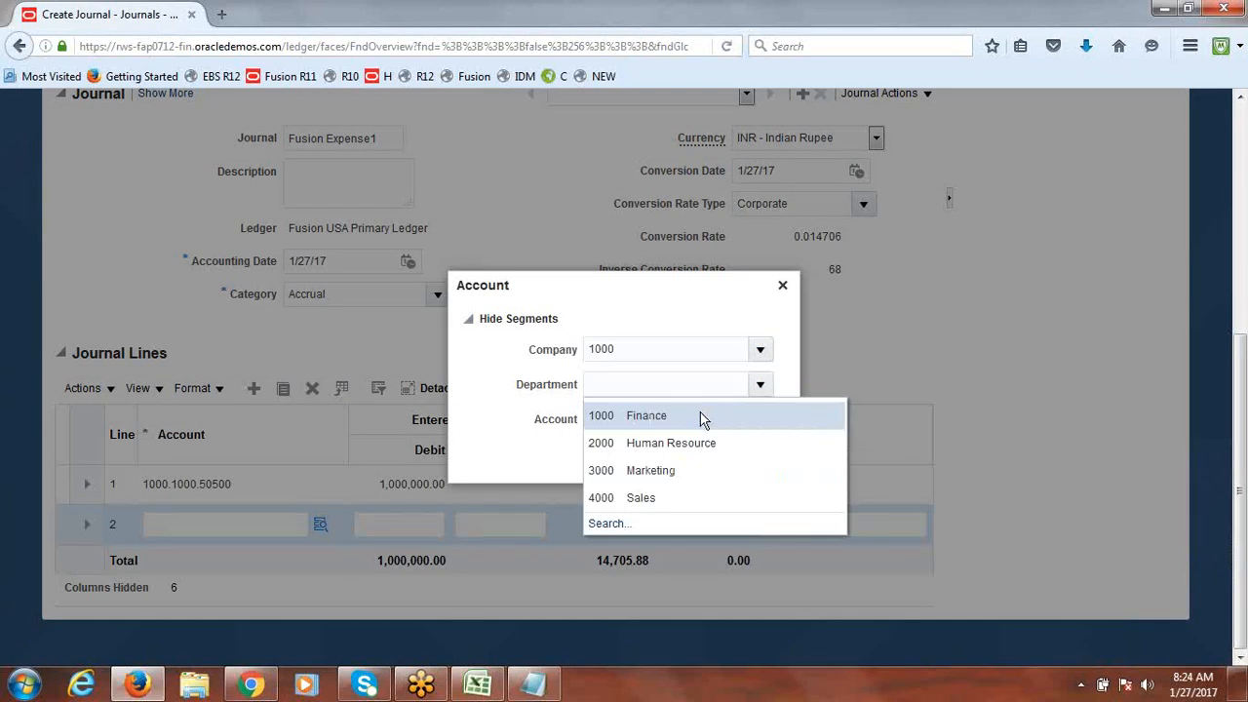
left_click(701, 415)
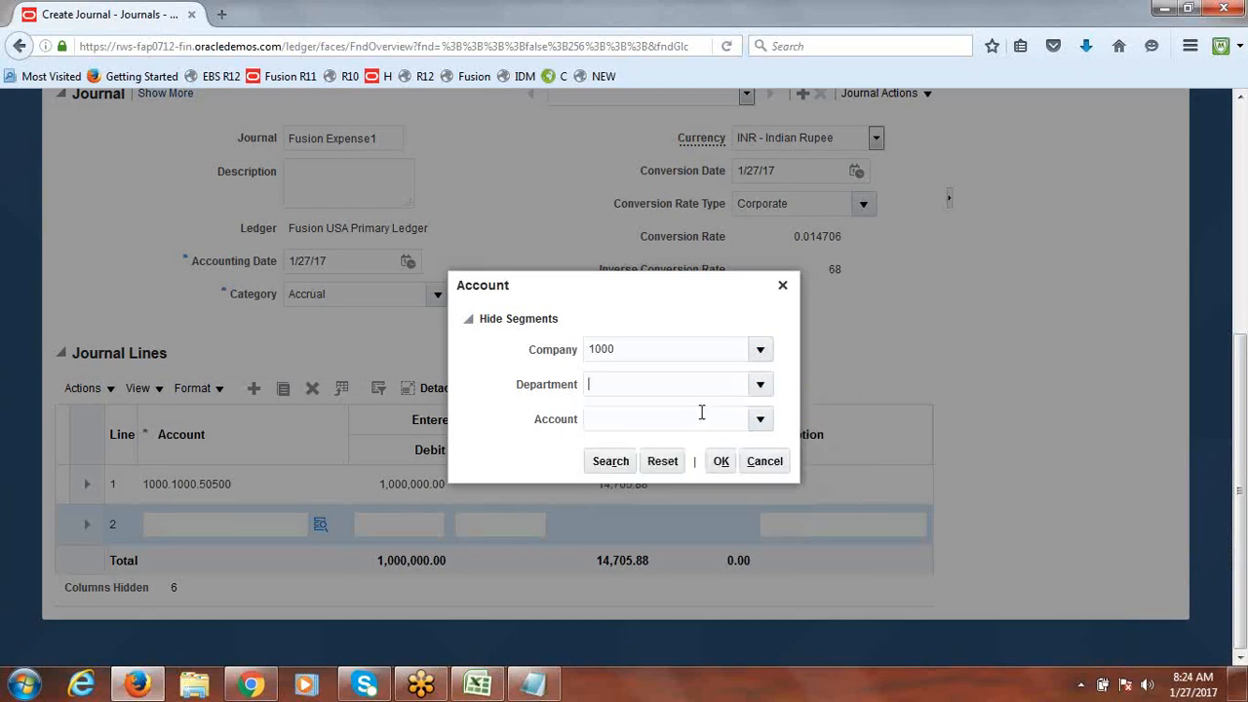
left_click(761, 421)
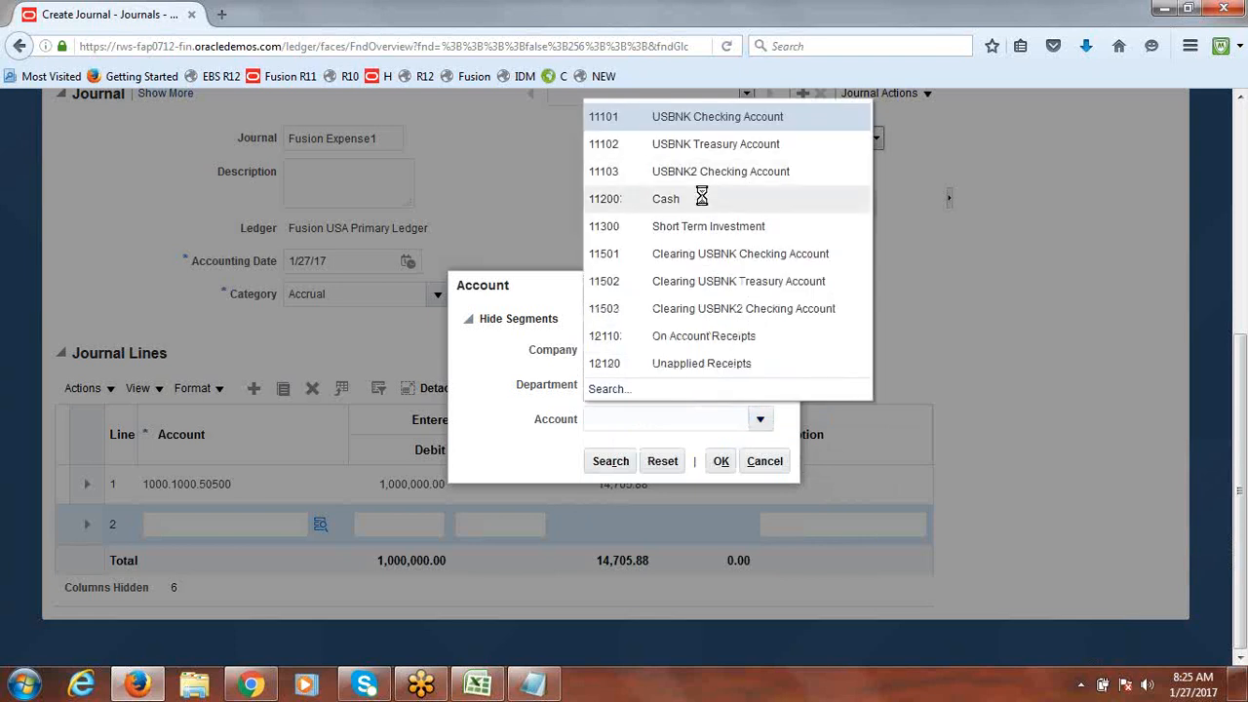
left_click(639, 198)
left_click(721, 464)
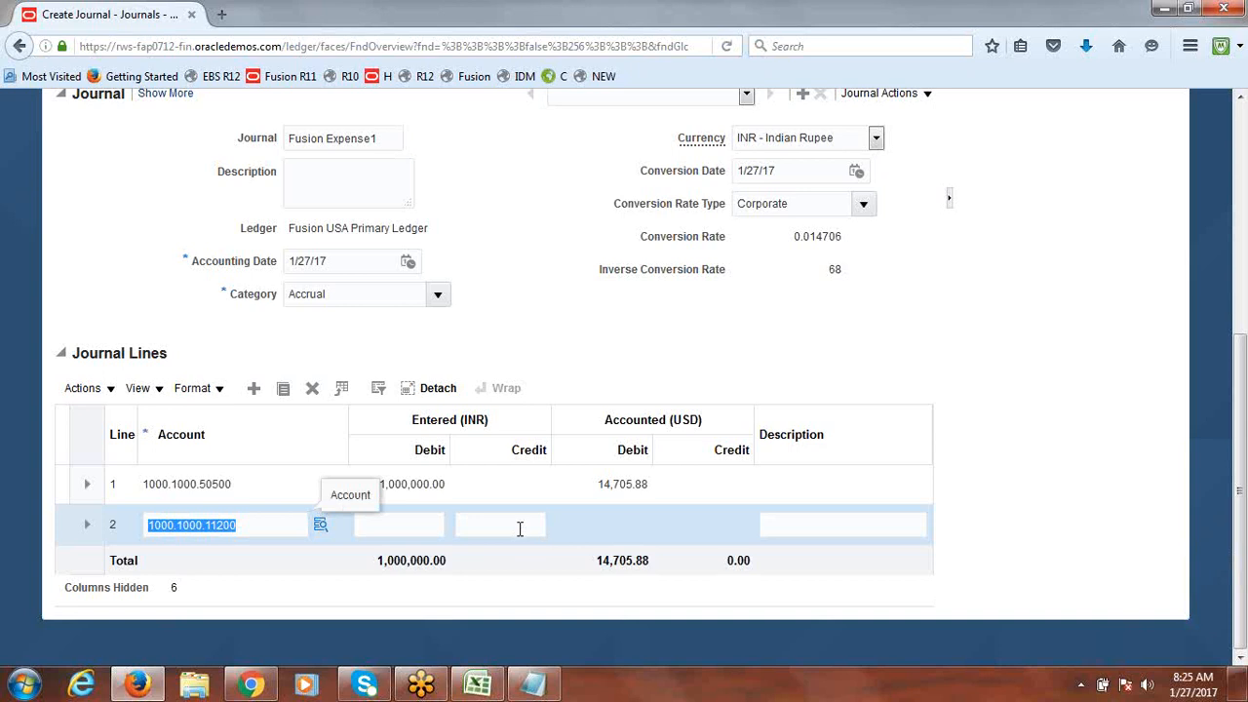
left_click(522, 528)
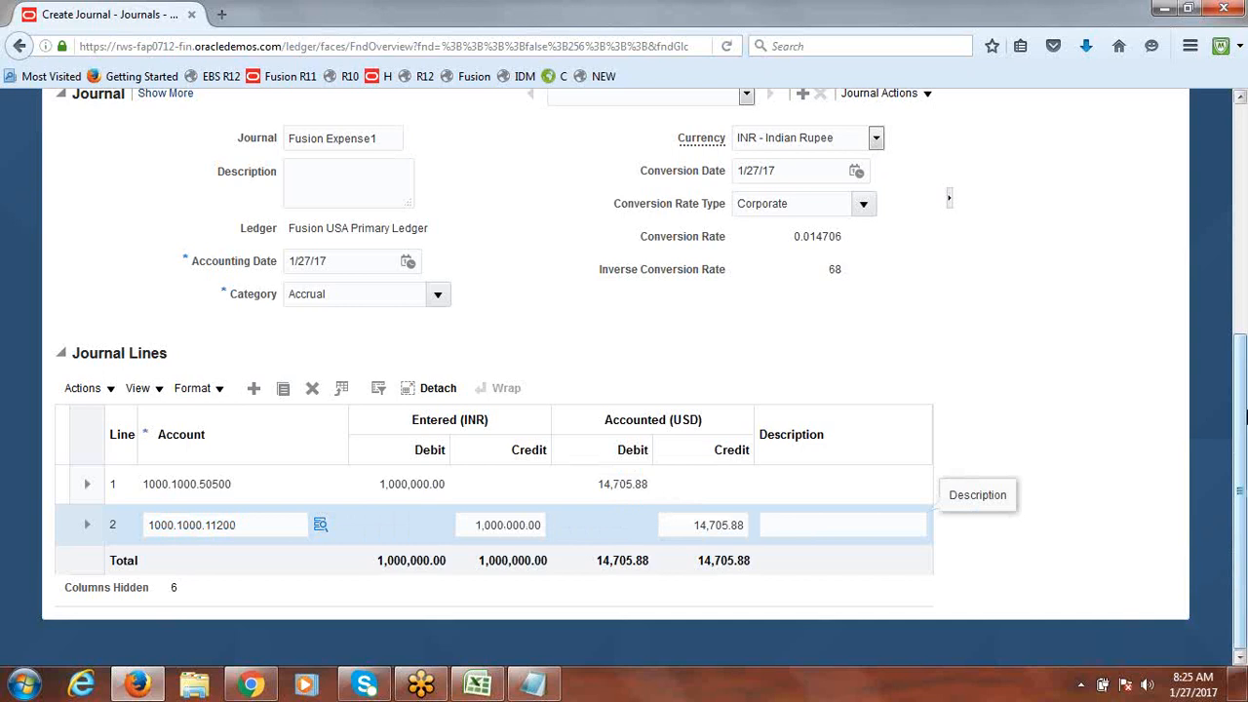
left_click_drag(1243, 417, 1243, 195)
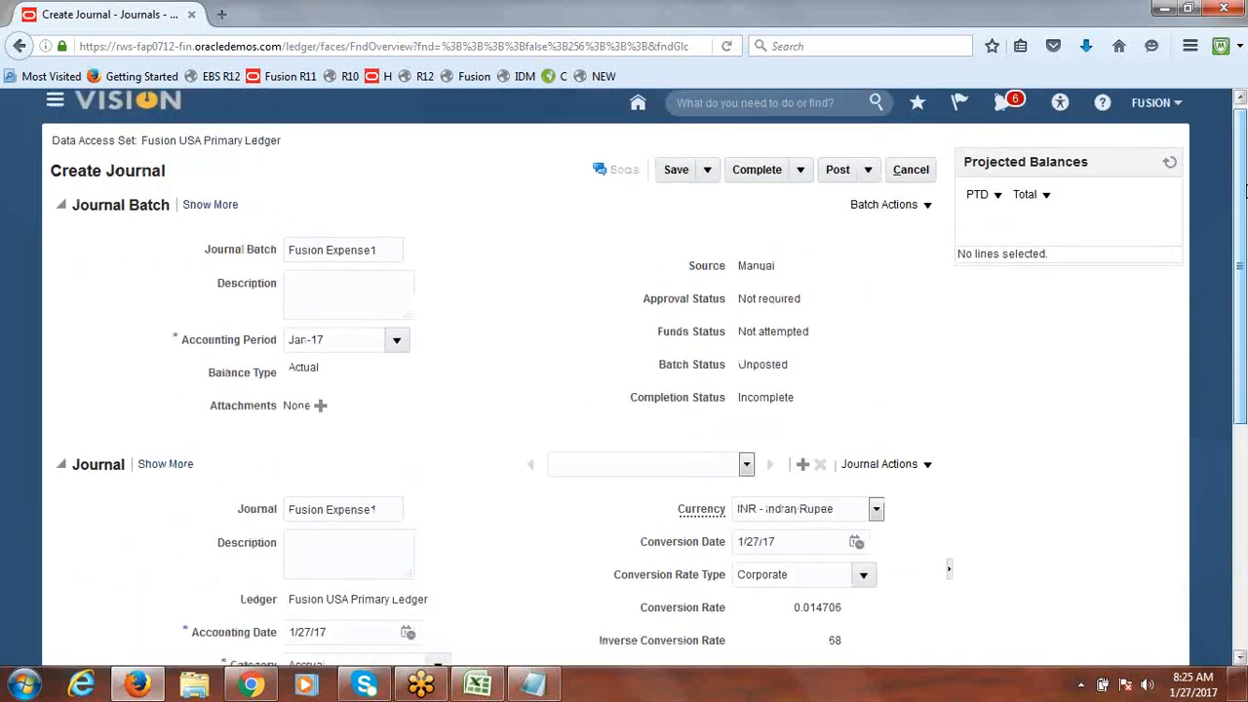
Step: Save, complete and post Fusion Expense1, dismiss the submission confirmation, and leave the journal
left_click(675, 178)
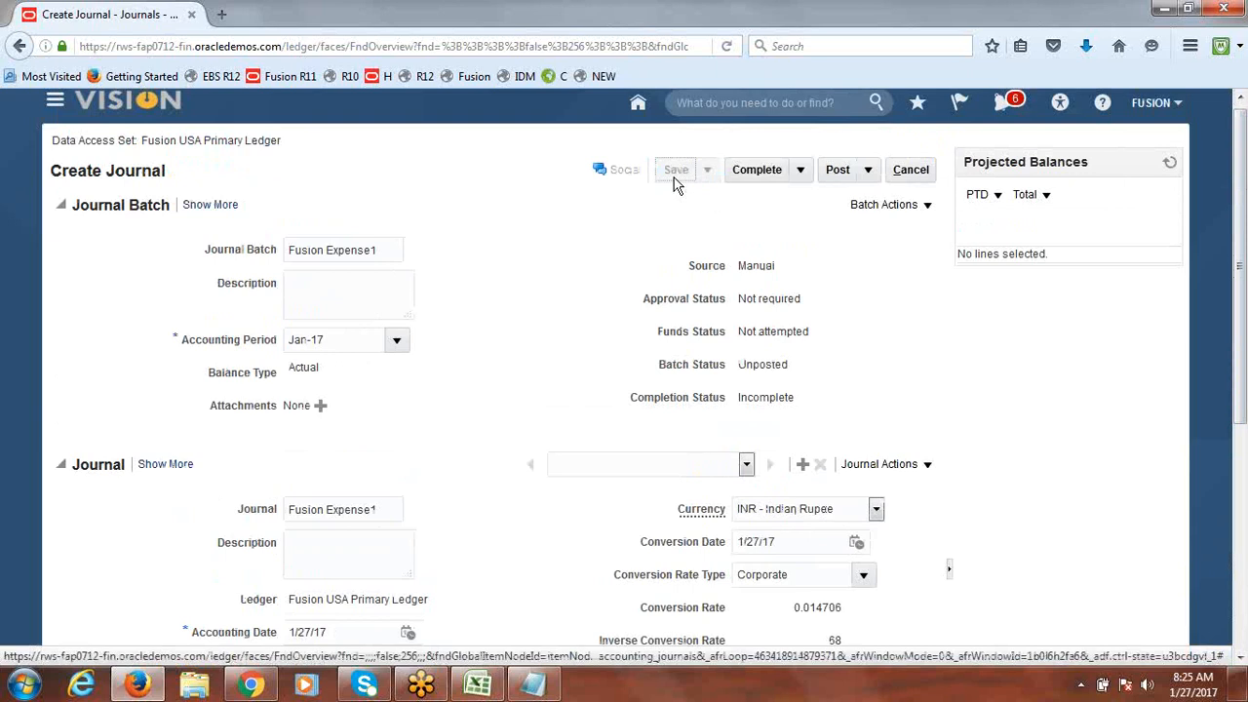
left_click(770, 173)
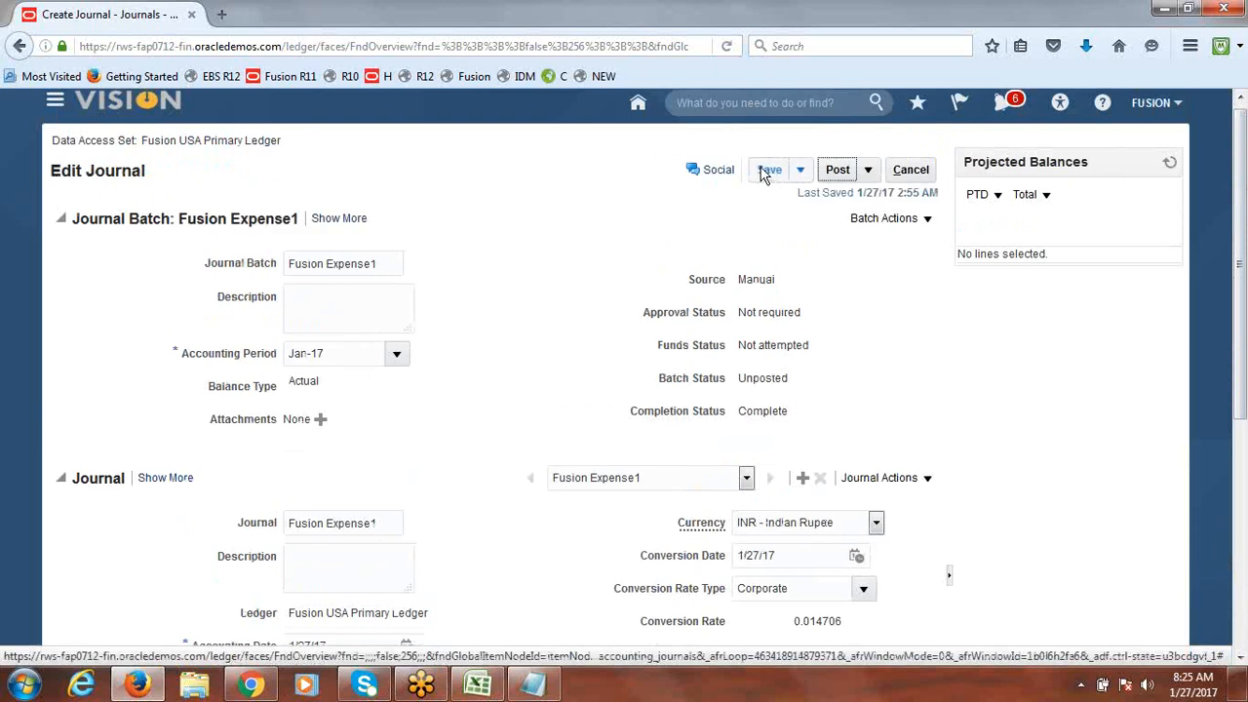
left_click(841, 173)
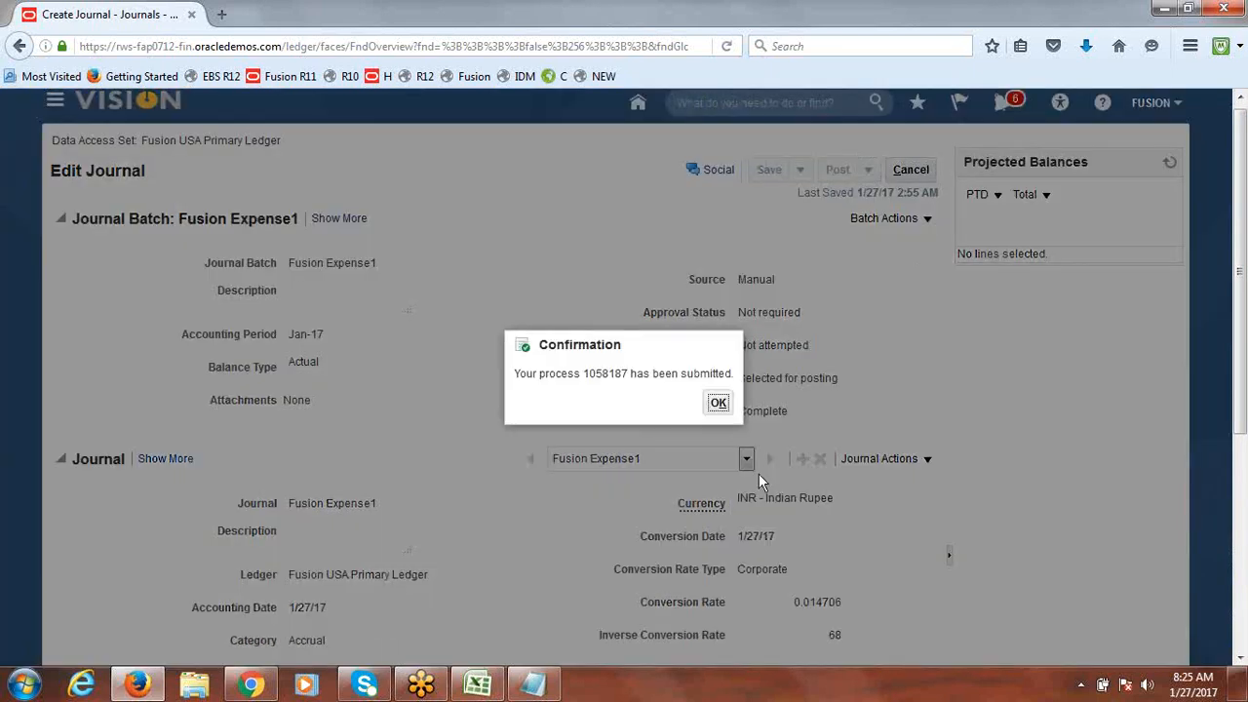
left_click(718, 401)
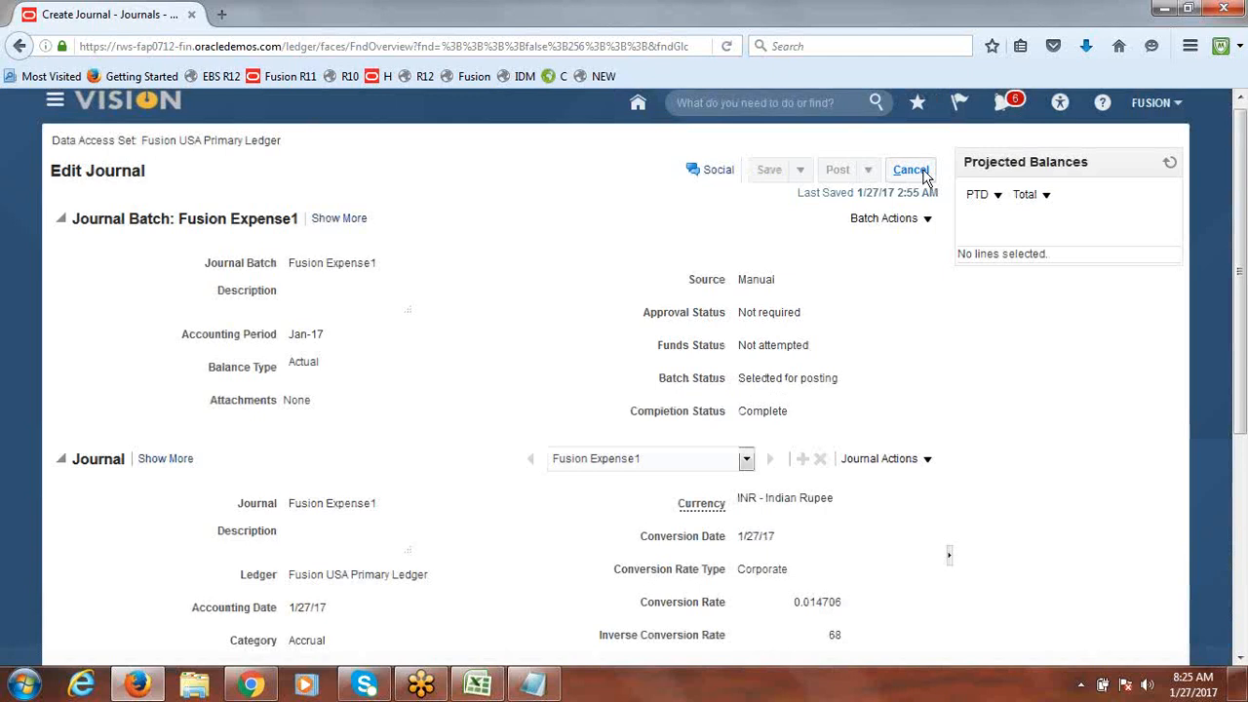
left_click(924, 175)
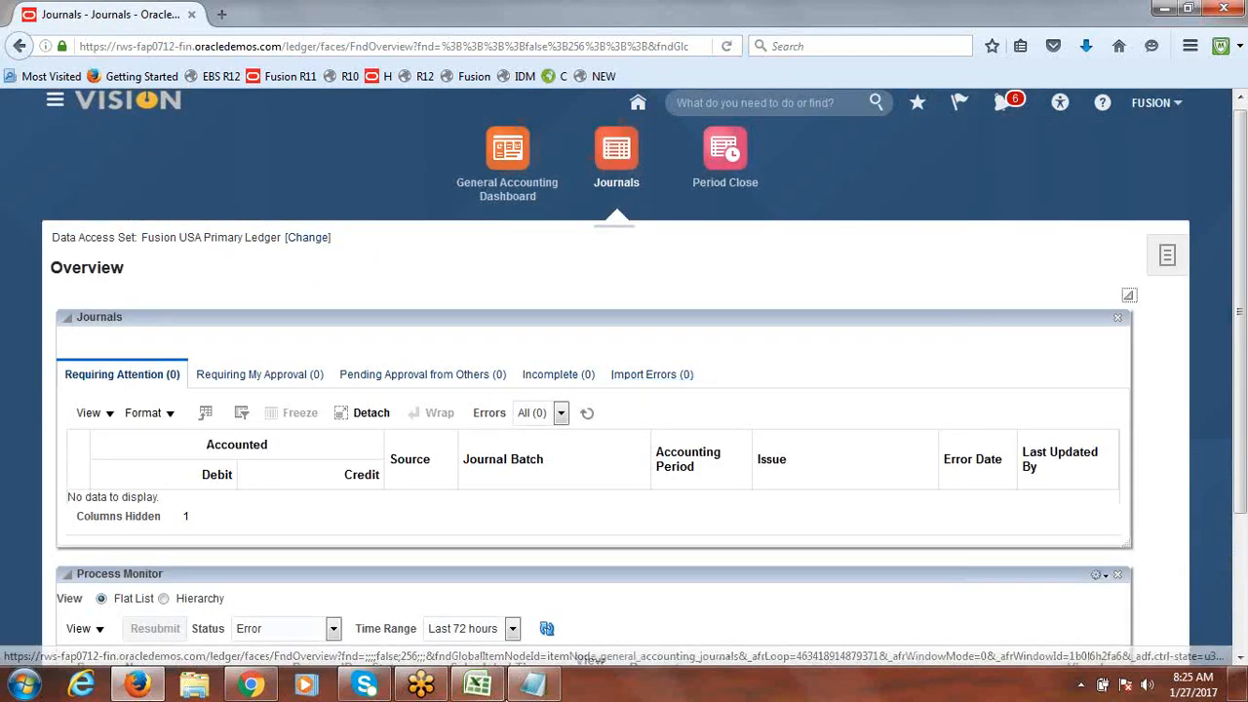
Step: Enter Done in B23 beside item 6, Foreign Currency Journals
left_click(478, 684)
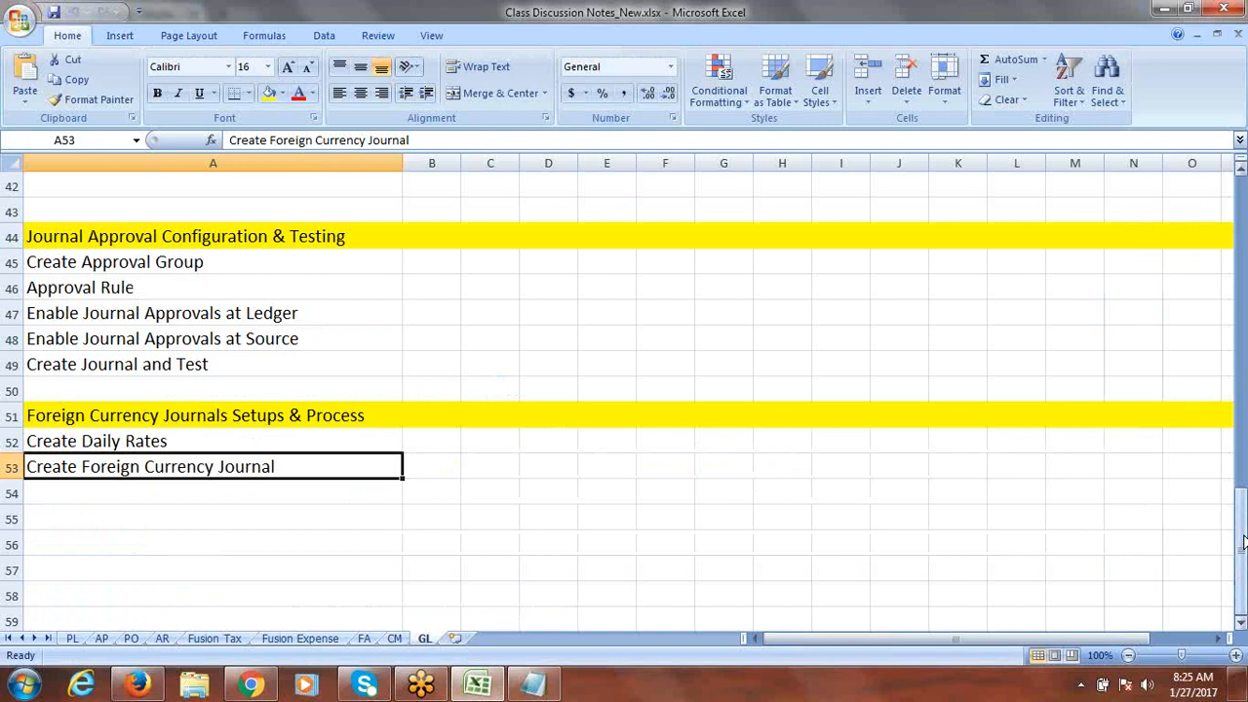
left_click_drag(1242, 517, 1243, 327)
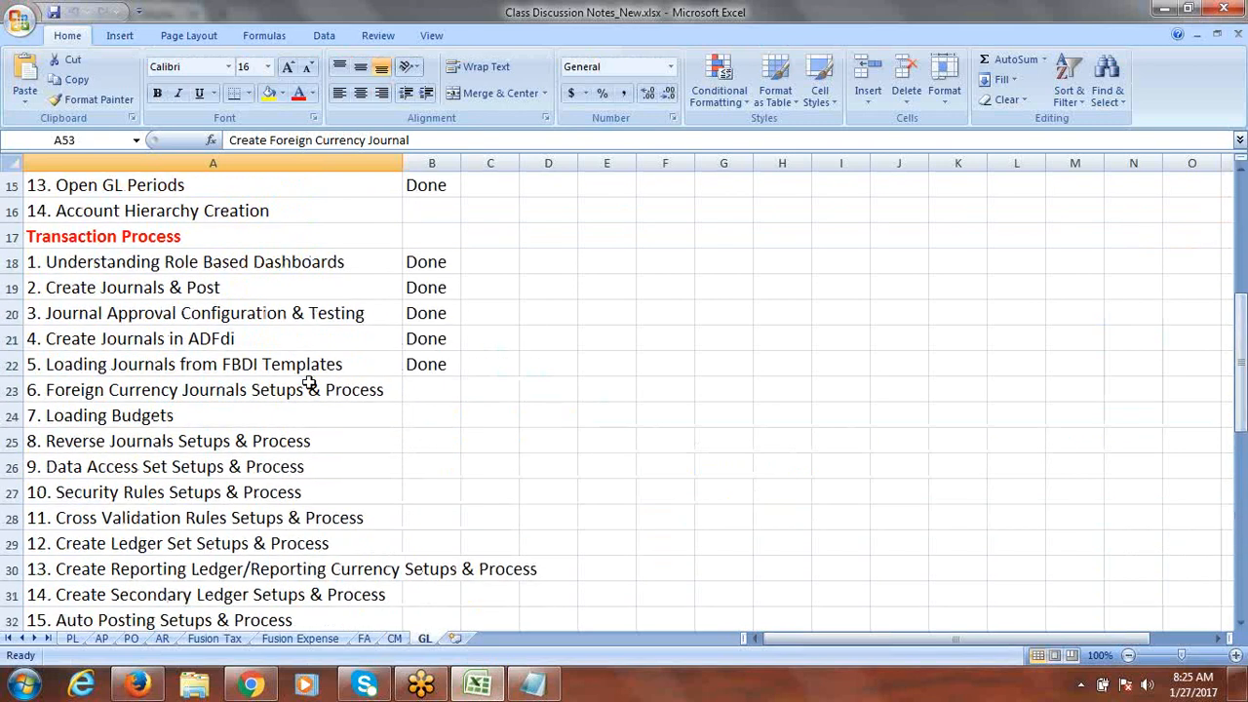
left_click(432, 389)
type("done")
key("Tab")
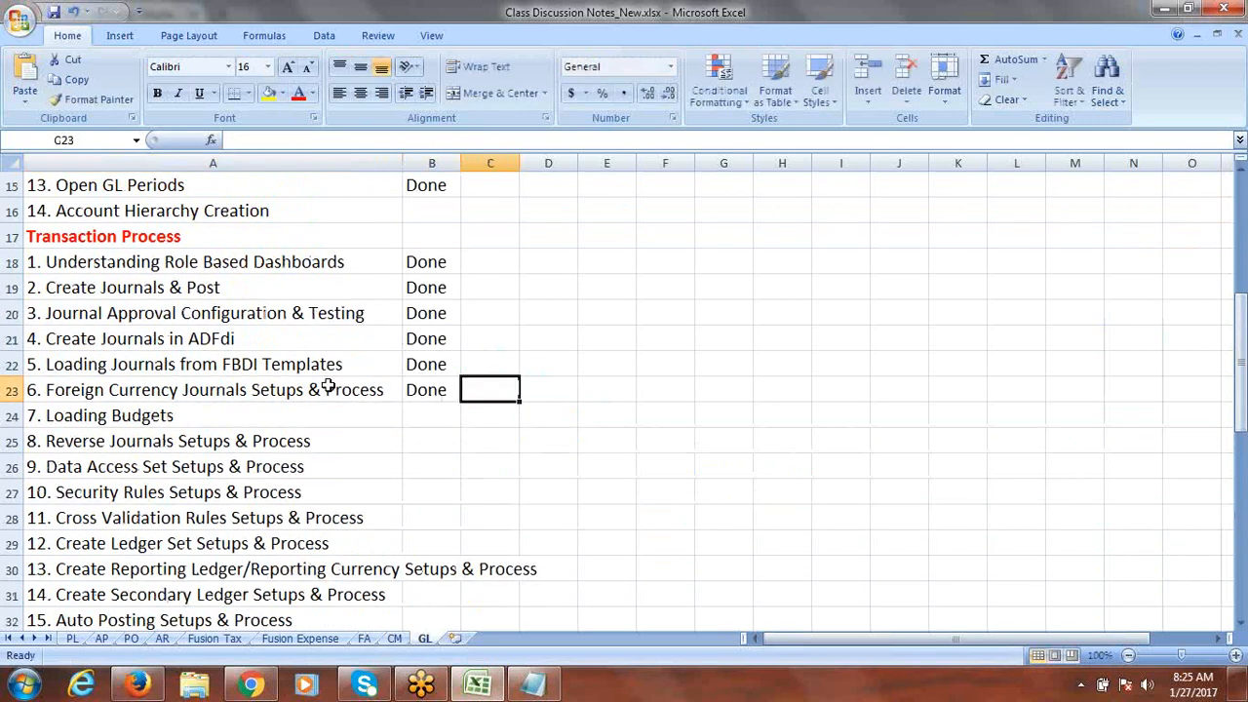
Step: Try saving the workbook, then dismiss the privacy warning and the not-saved message
left_click_drag(1242, 331, 1242, 366)
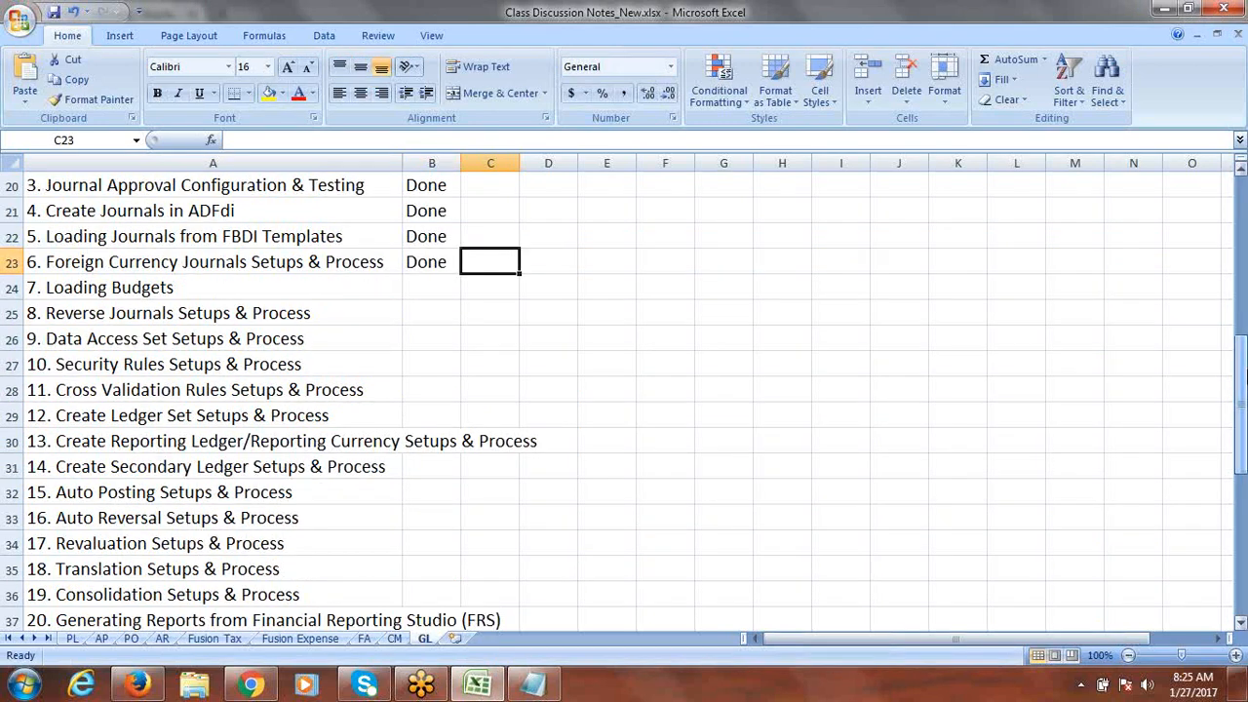
left_click(432, 312)
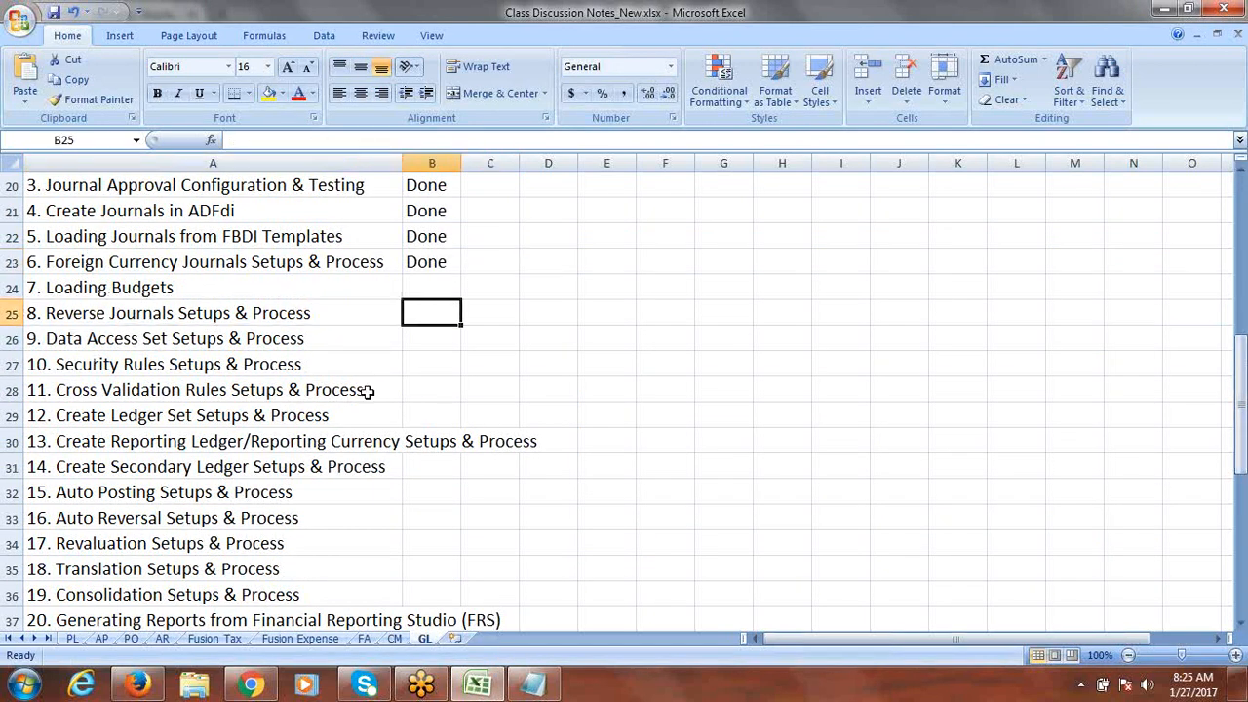
key("ctrl+s")
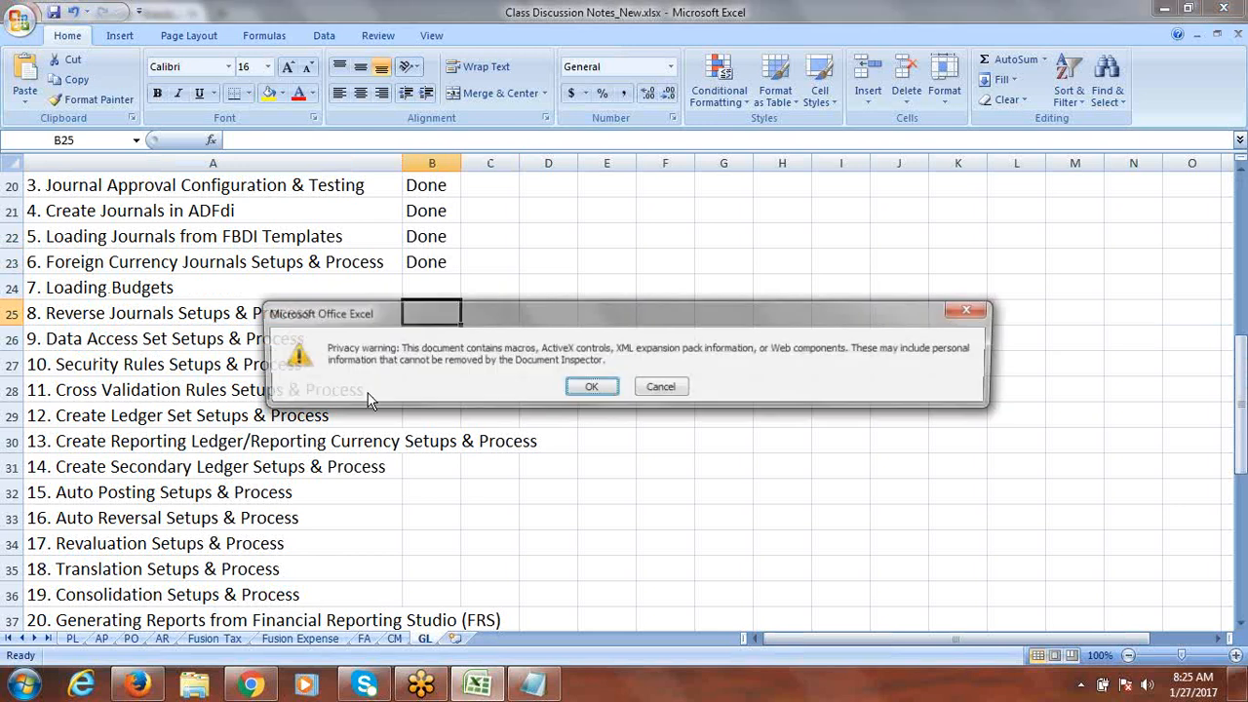
left_click(971, 310)
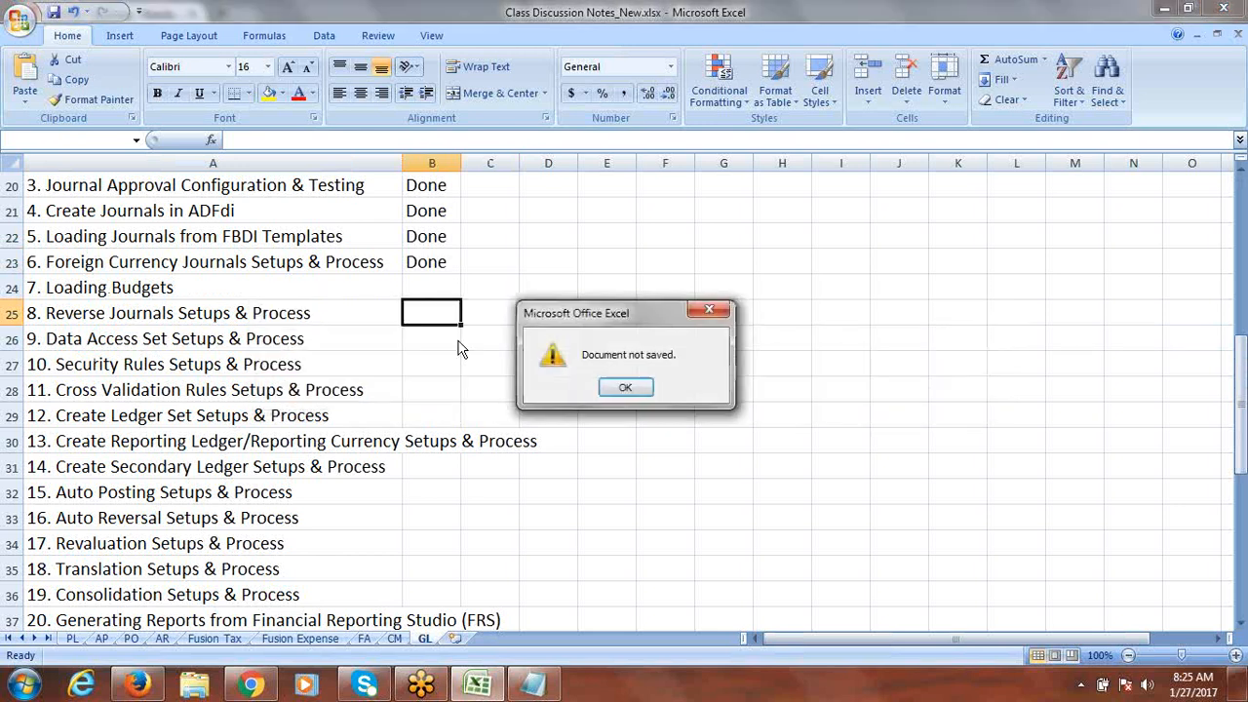
left_click(715, 308)
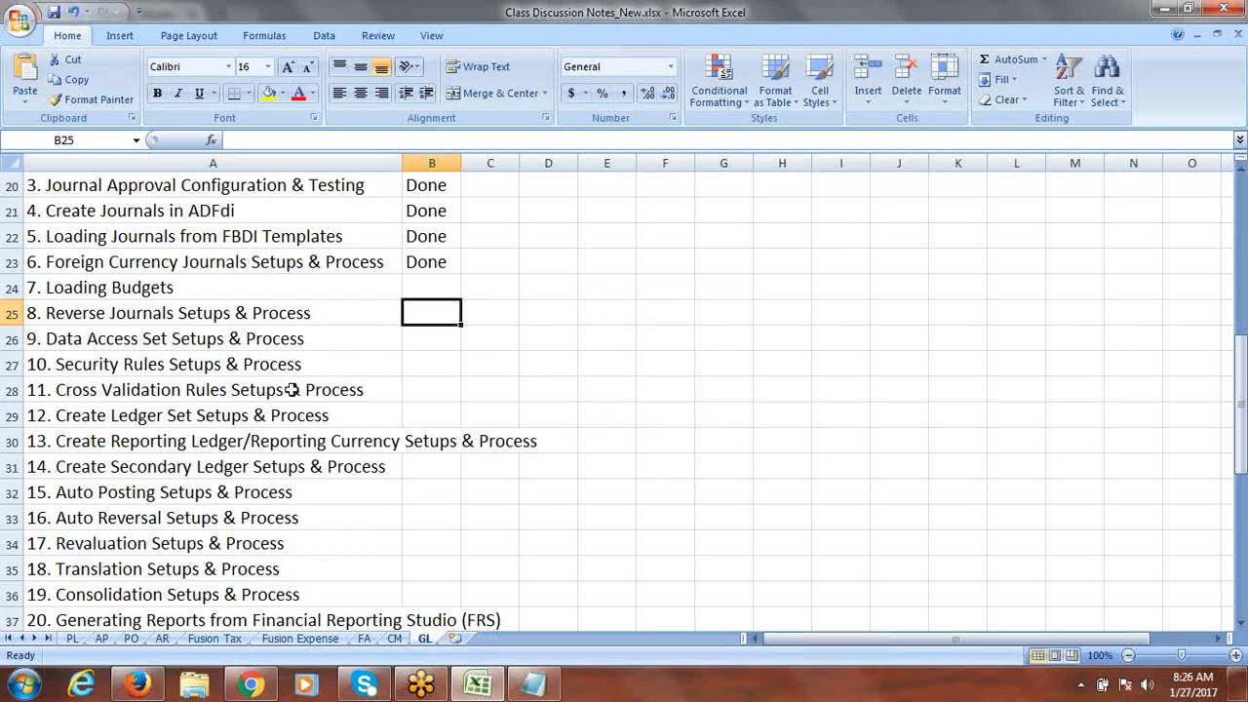
Step: Shorten item 8 in A25 to 'Reverse Journals' by deleting 'Setups & Process'
double_click(312, 313)
left_click_drag(312, 313, 185, 329)
key("Delete")
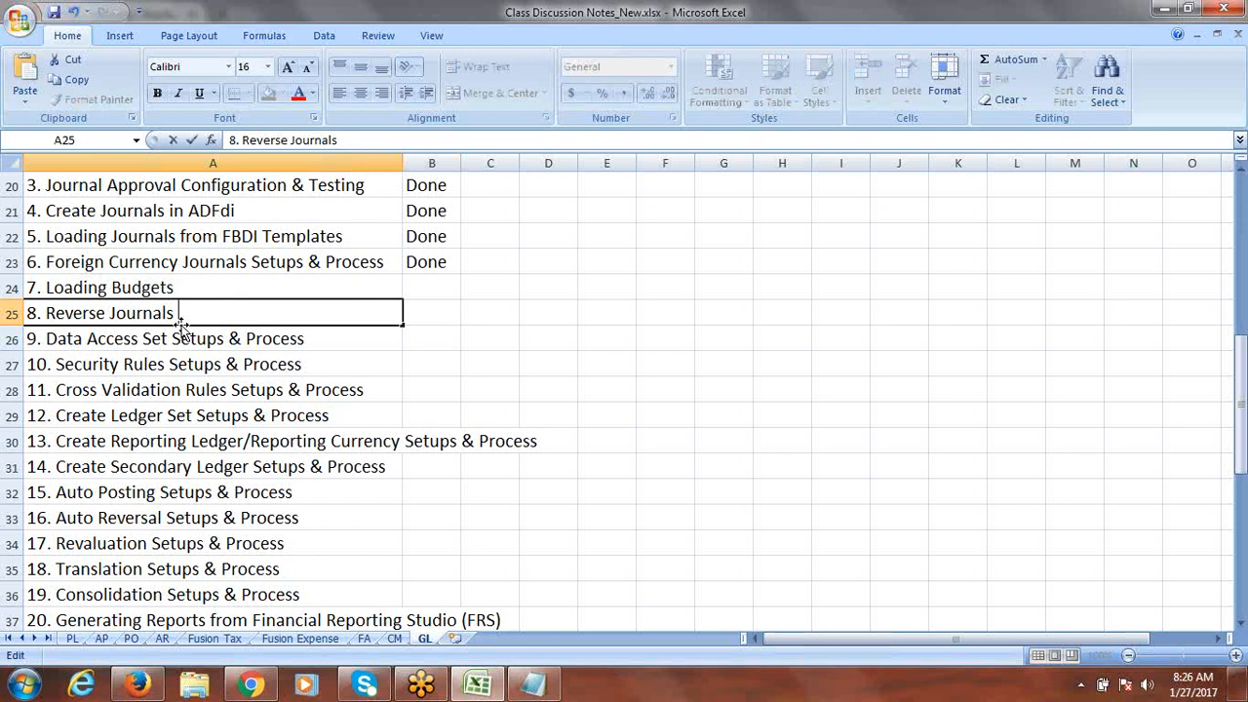
left_click(554, 313)
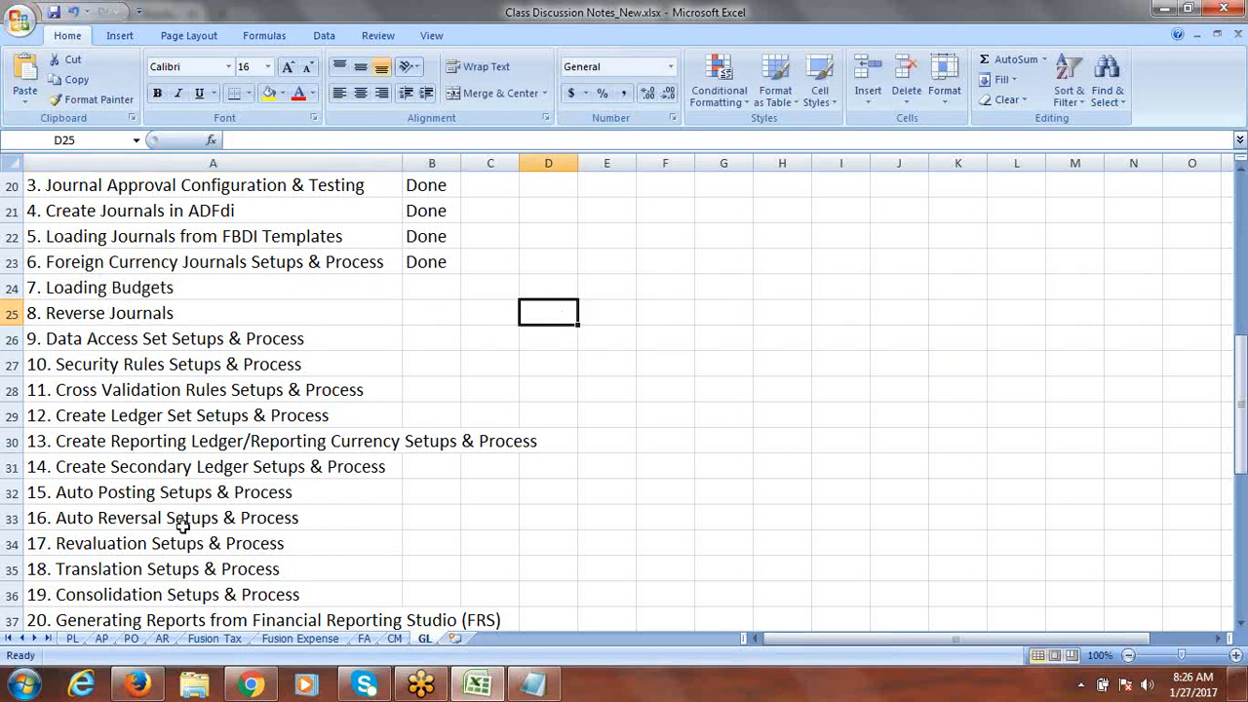
left_click(143, 517)
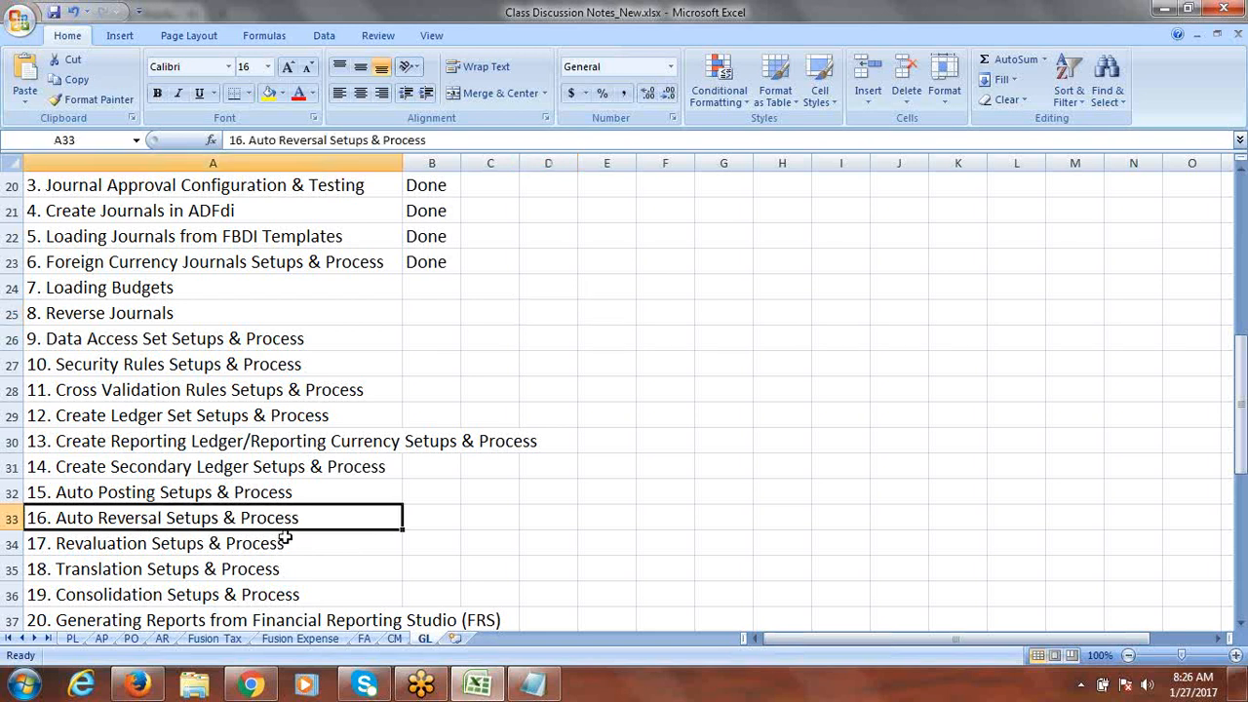
left_click(223, 316)
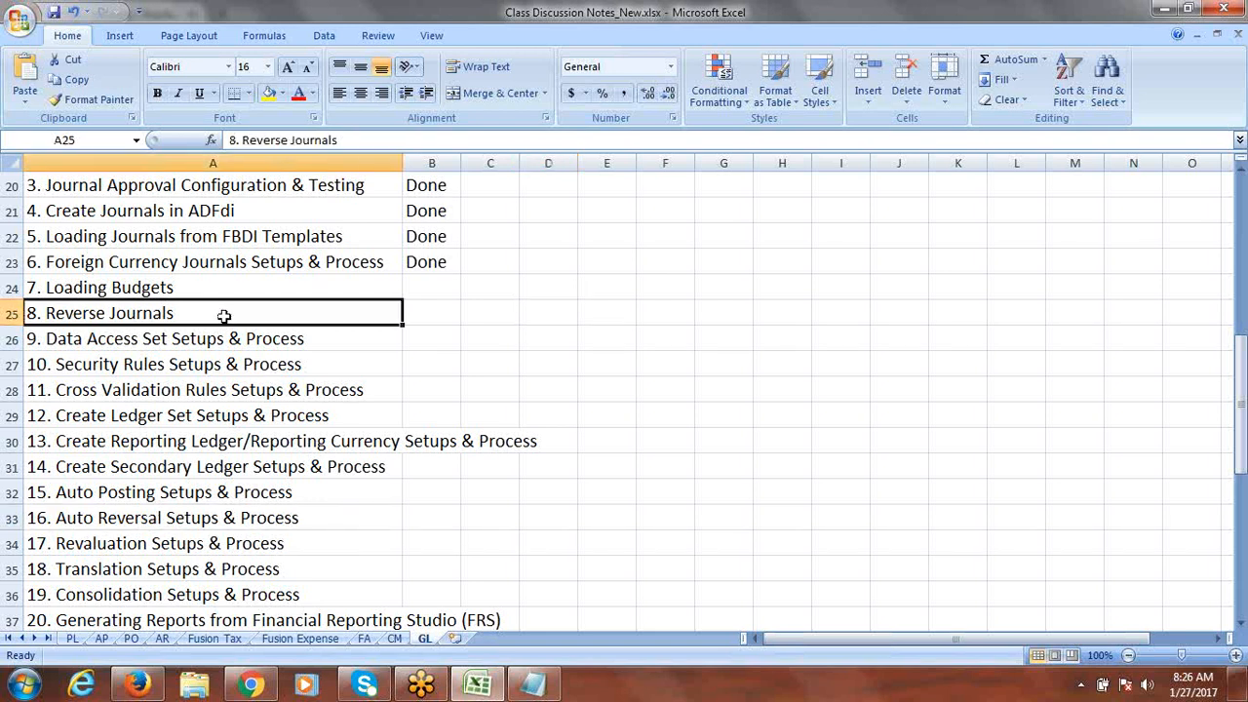
left_click(249, 687)
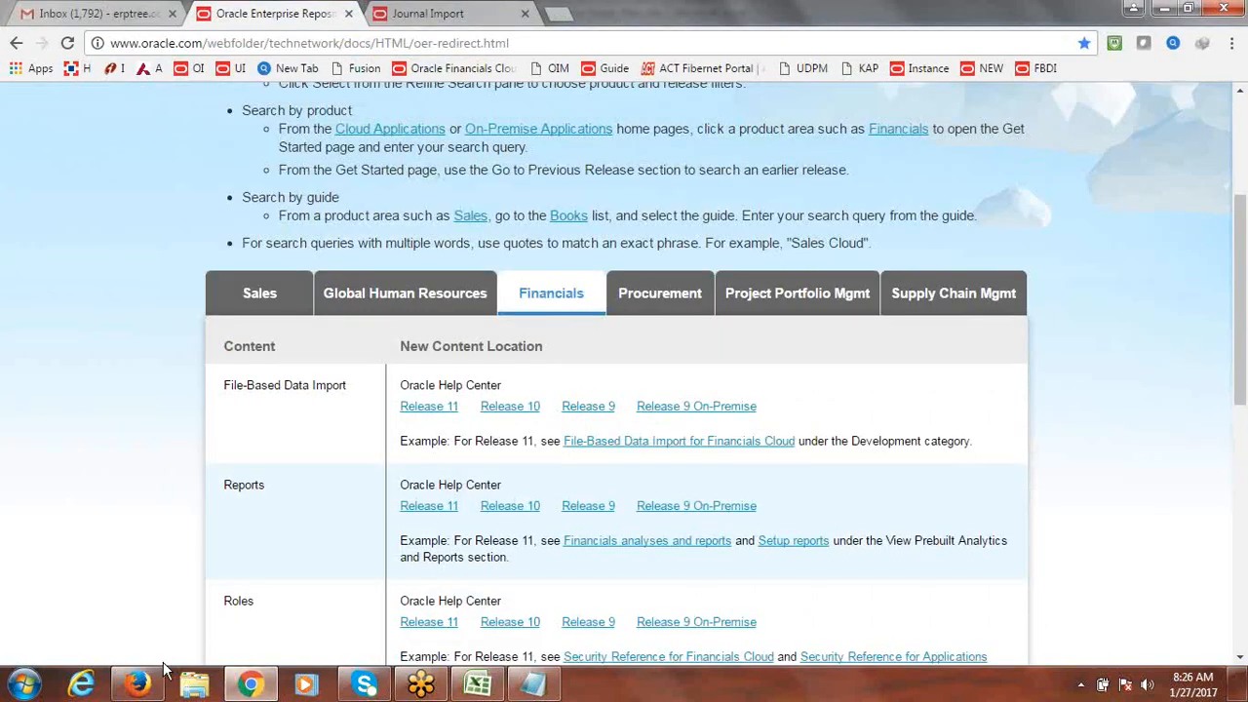
Step: Go back to the Fusion Journals overview and bring up Manage Journals from the Tasks panel
left_click(138, 684)
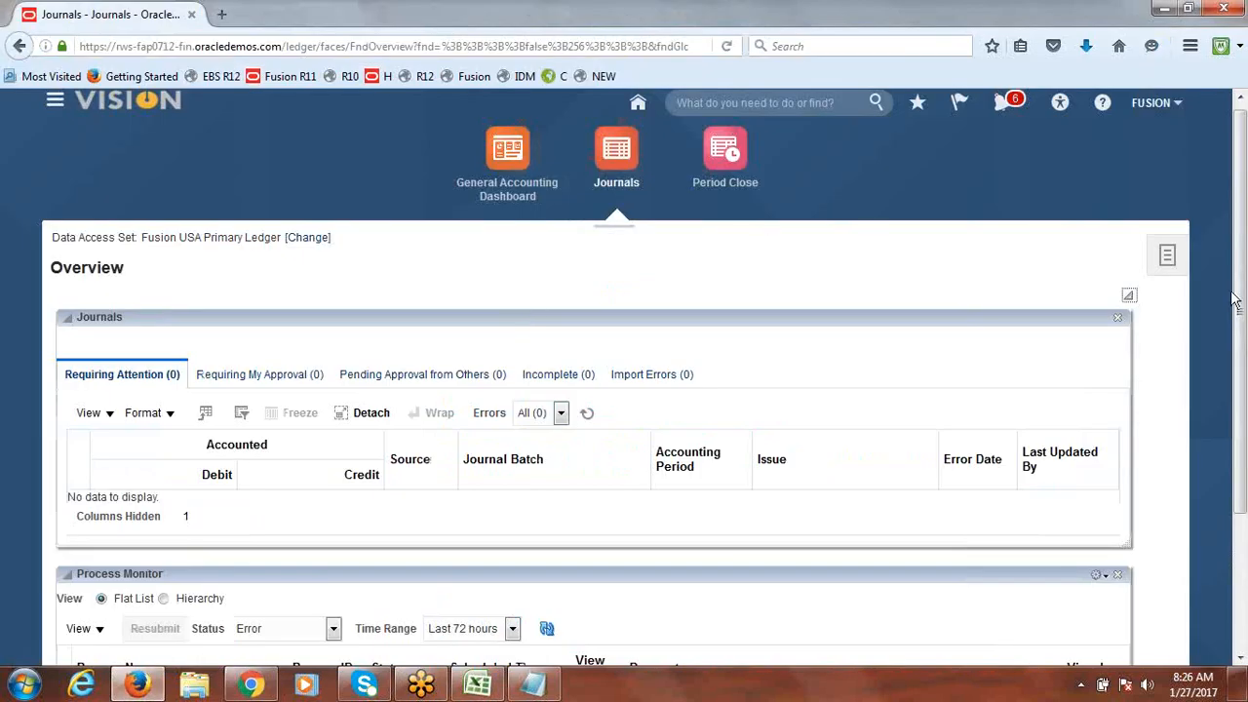
left_click(1169, 253)
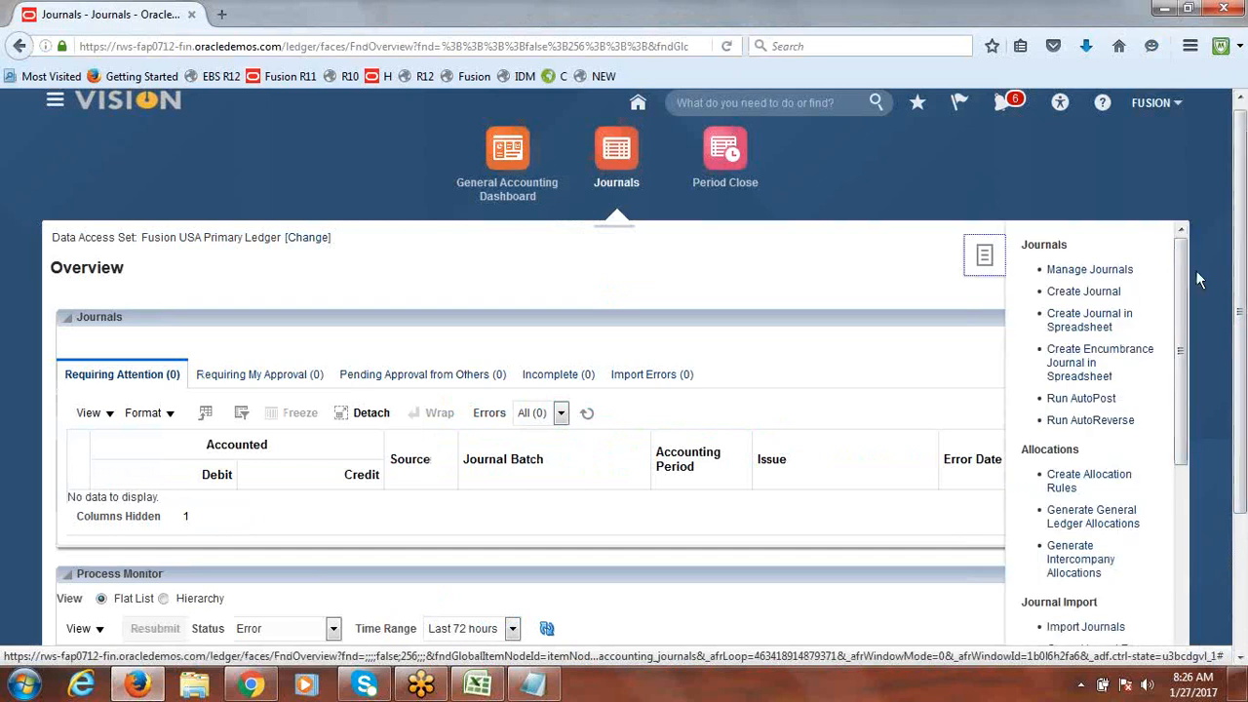
left_click(1113, 274)
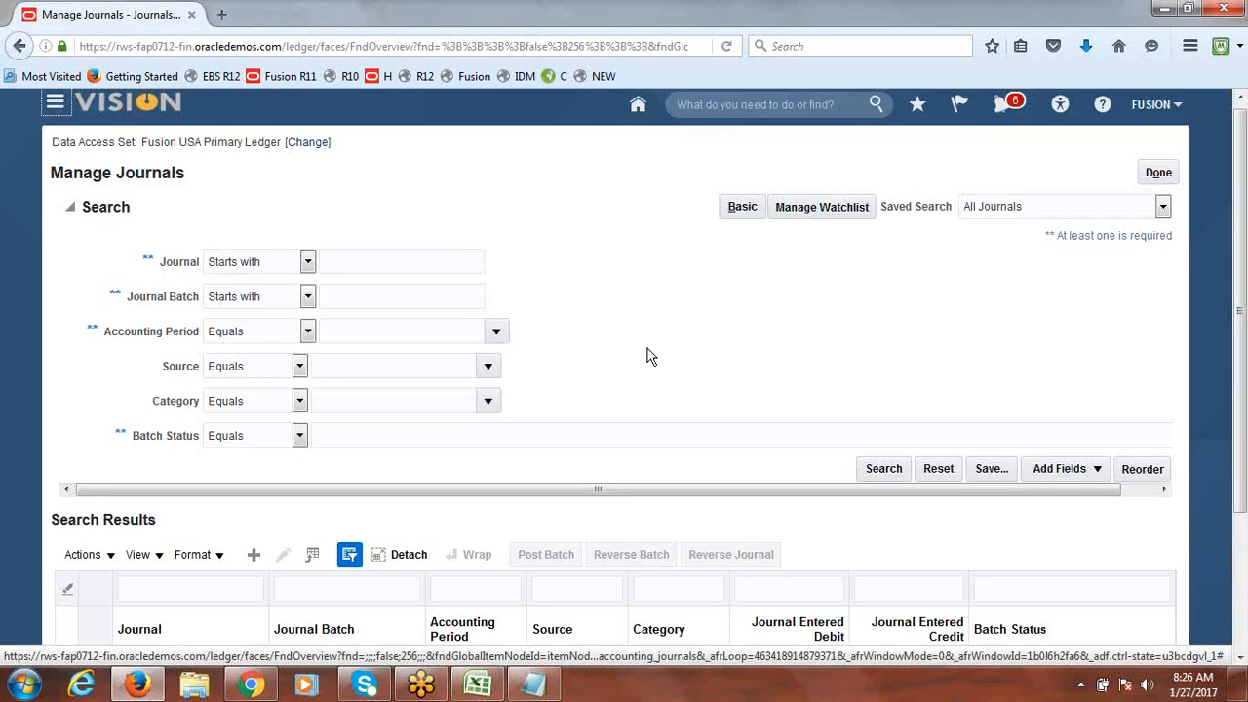
Step: Set the journal search accounting period to Jan-17
left_click(498, 332)
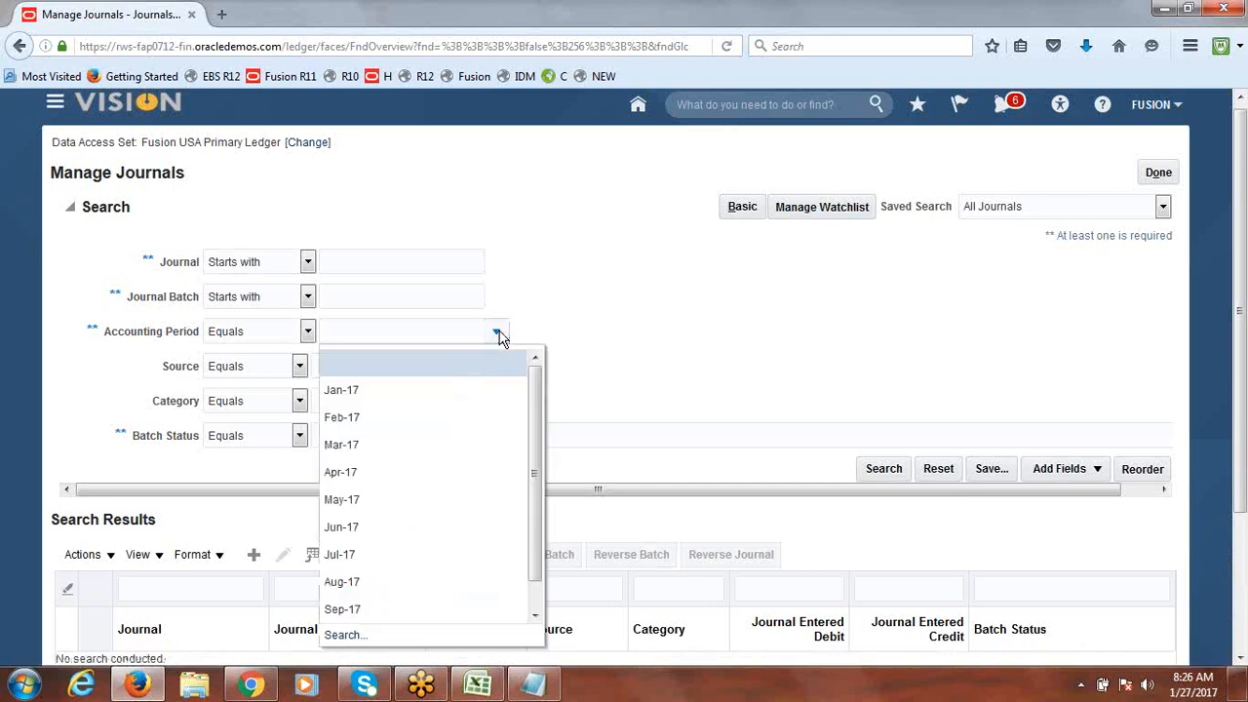
left_click(497, 333)
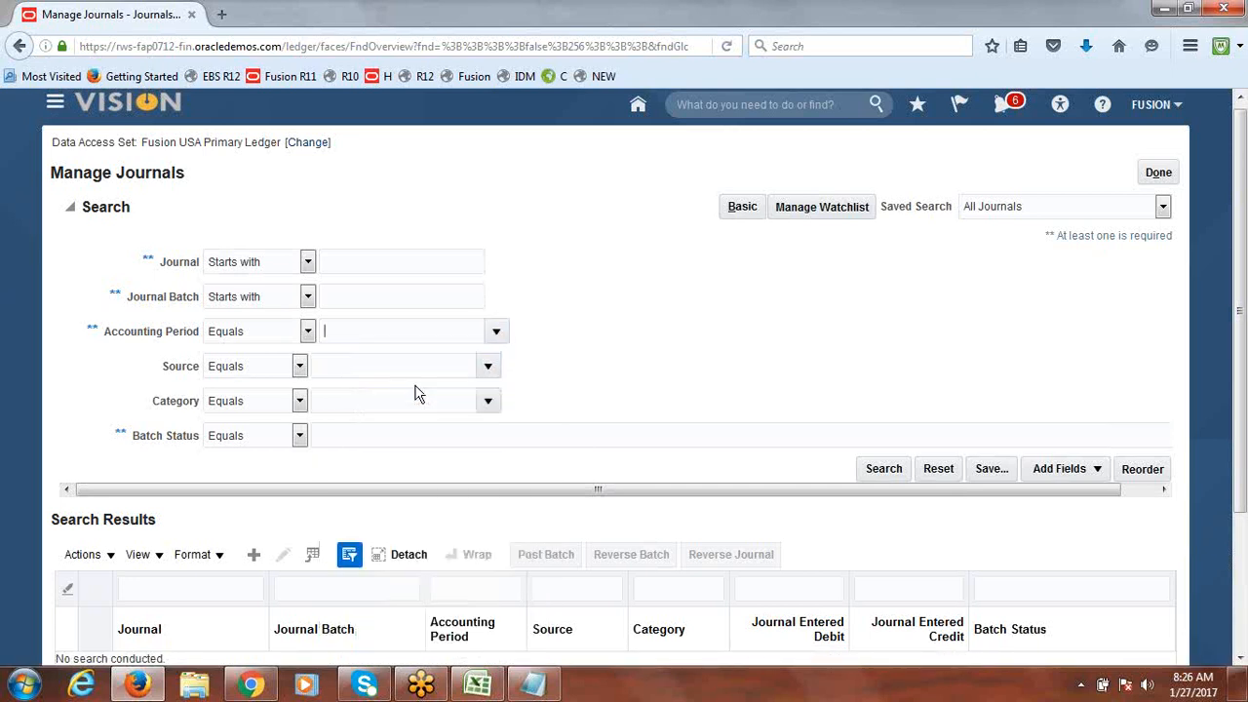
left_click(488, 369)
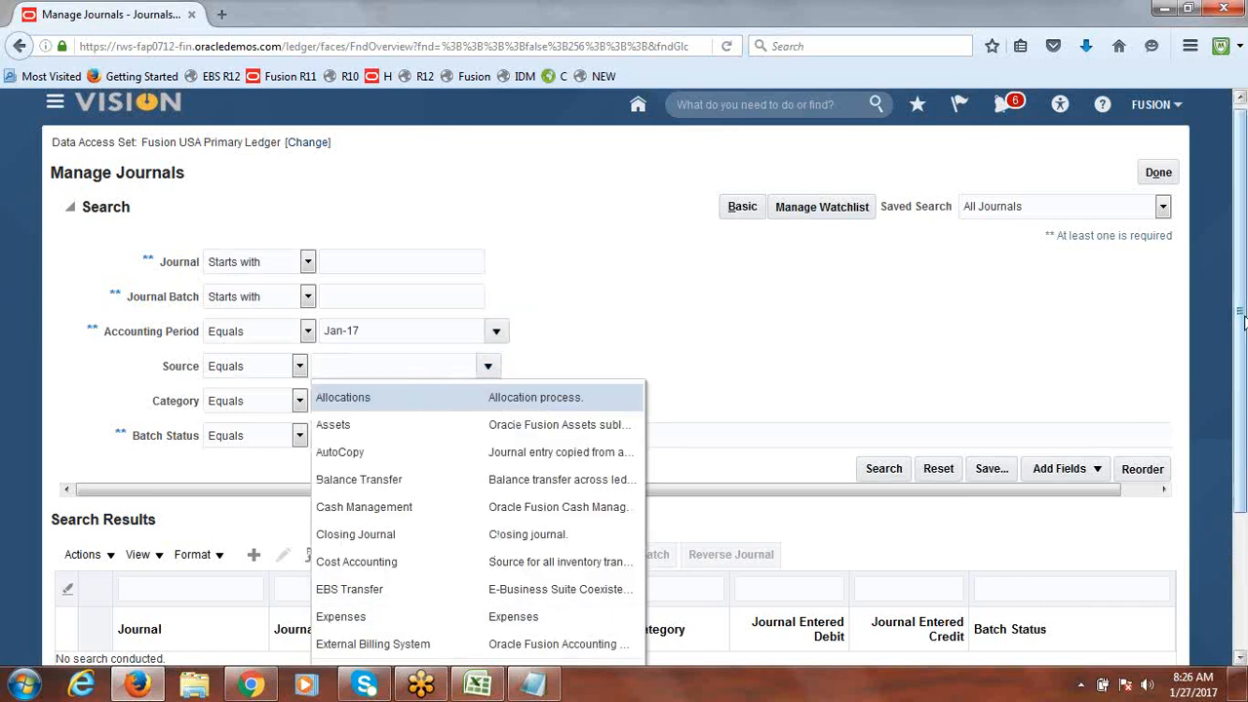
left_click_drag(1241, 318, 1247, 384)
Step: Filter by the Manual journal source and run the search, listing two posted journals
left_click(376, 589)
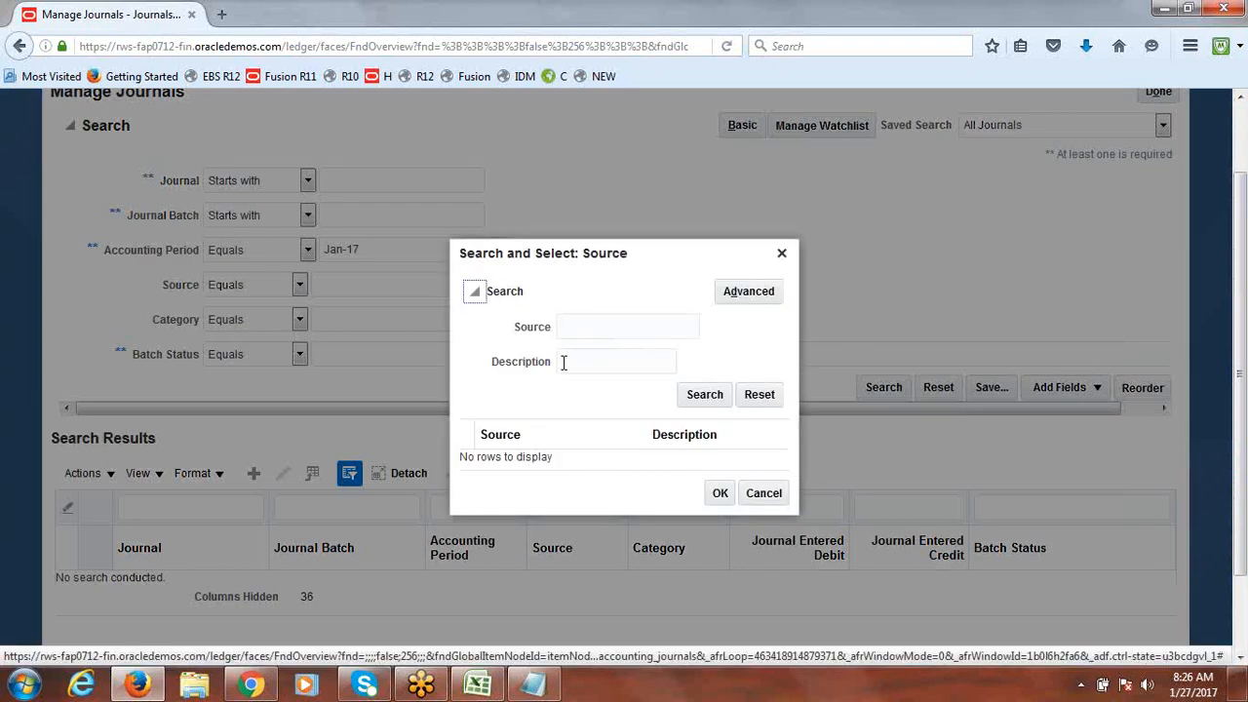
left_click(631, 331)
type("Manual")
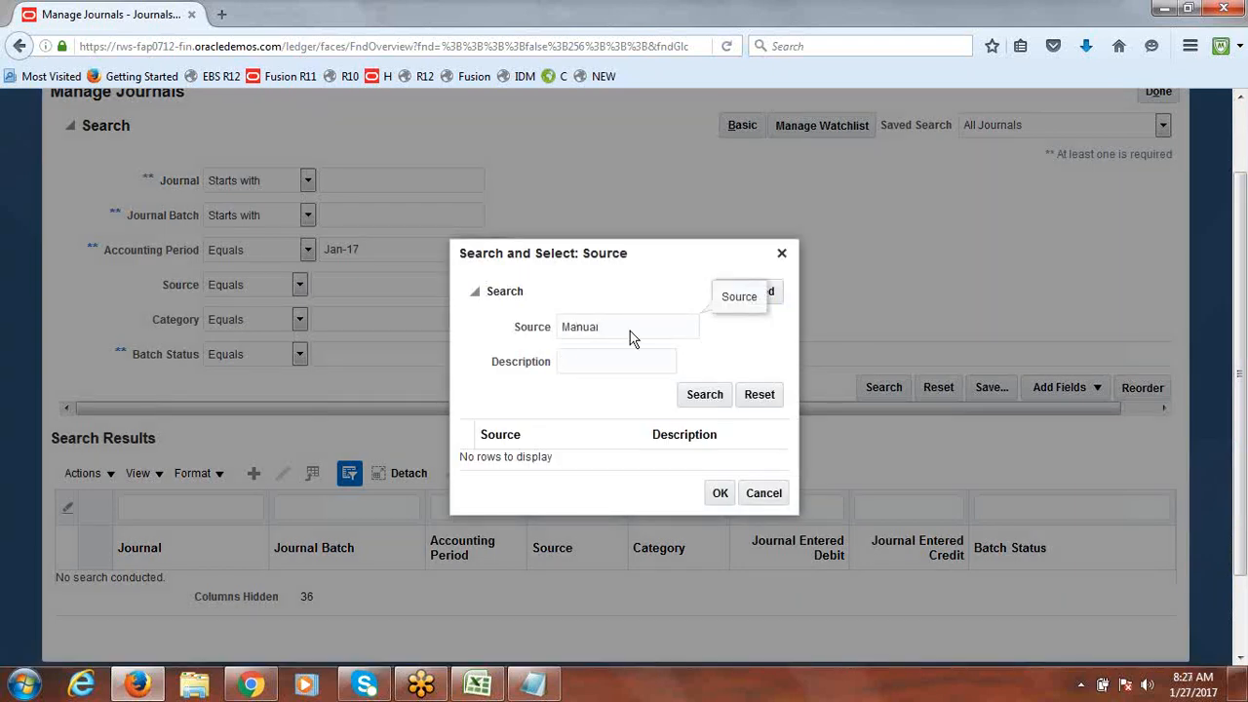
left_click(703, 396)
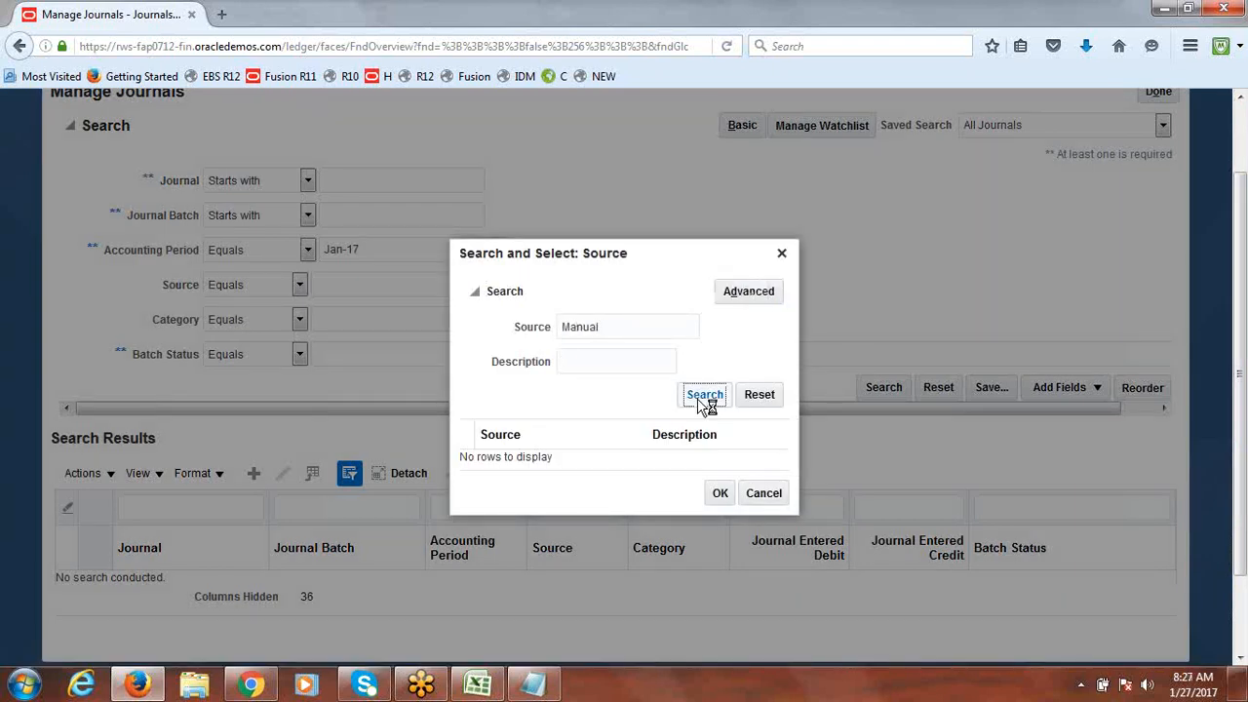
left_click(533, 458)
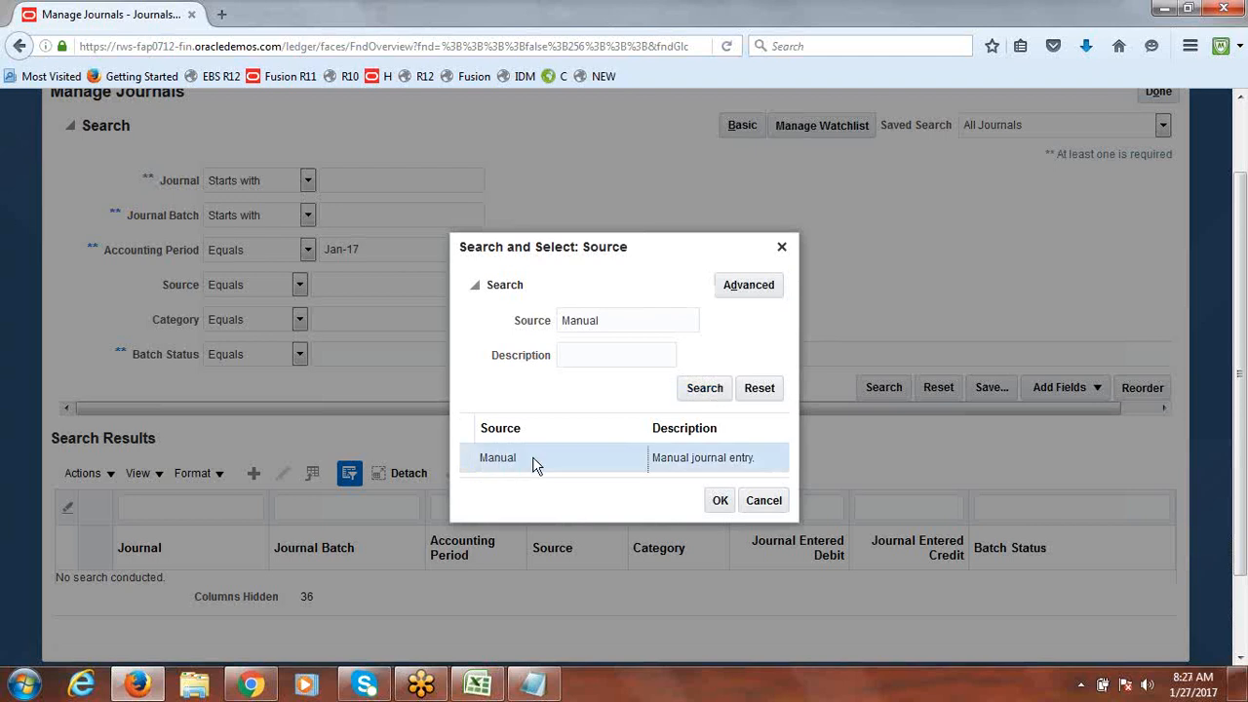
left_click(720, 502)
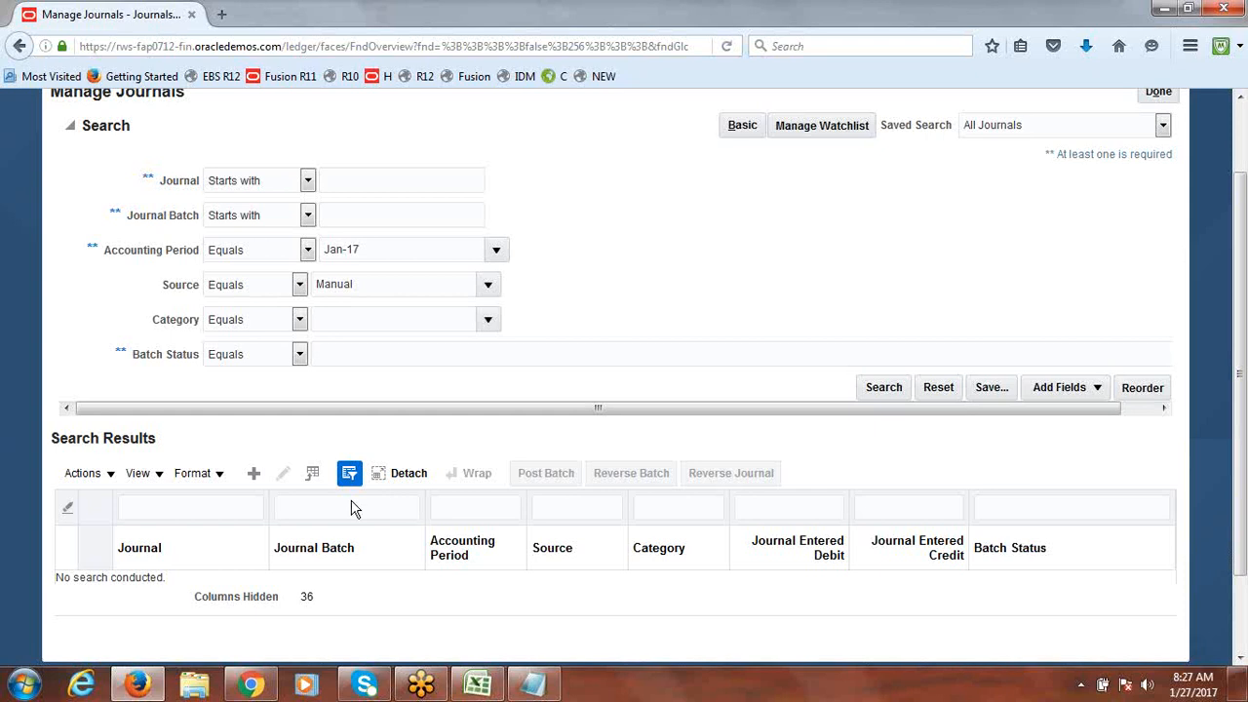
left_click(888, 388)
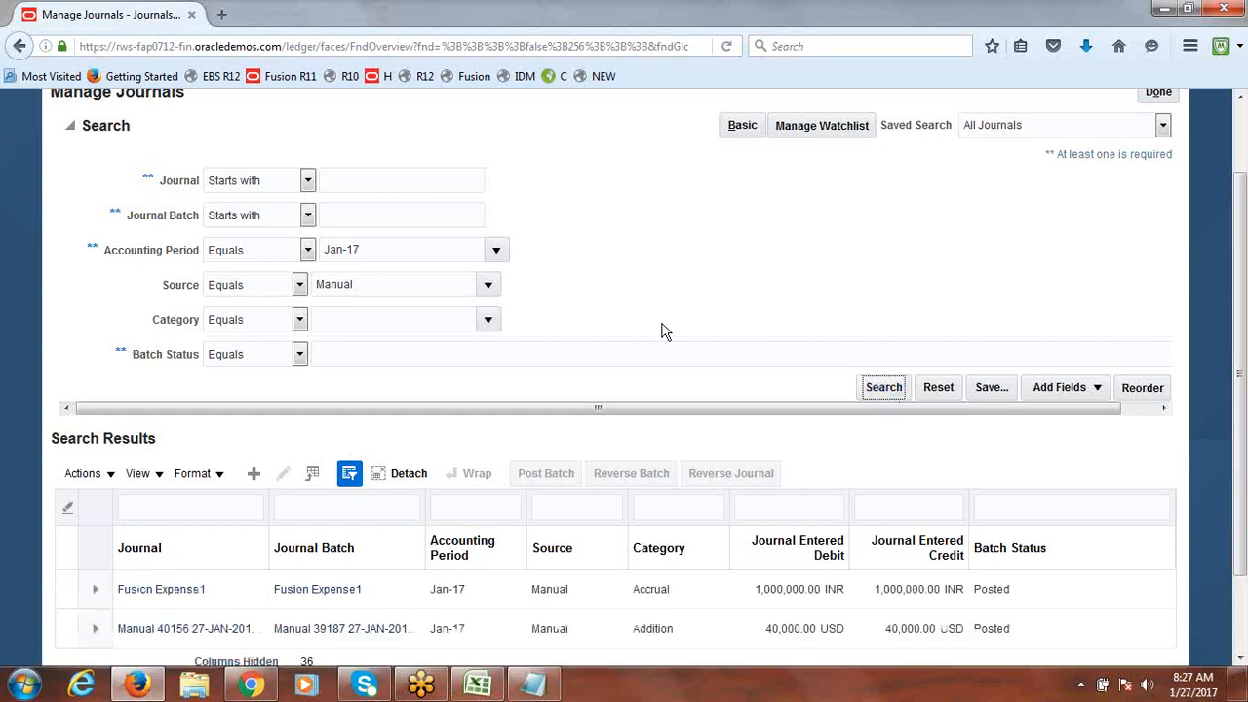
Step: Reverse the Fusion Expense1 journal, then open the Manual 40156 journal for editing
left_click_drag(1241, 359, 1241, 450)
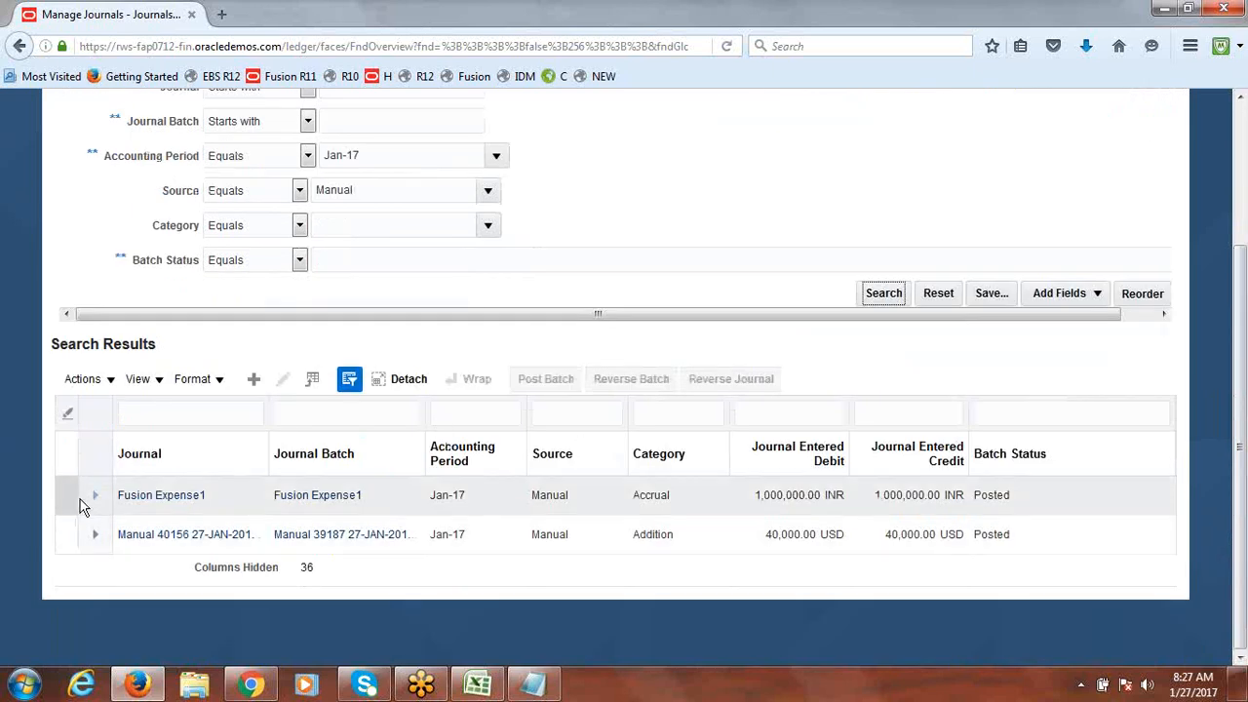
left_click(70, 501)
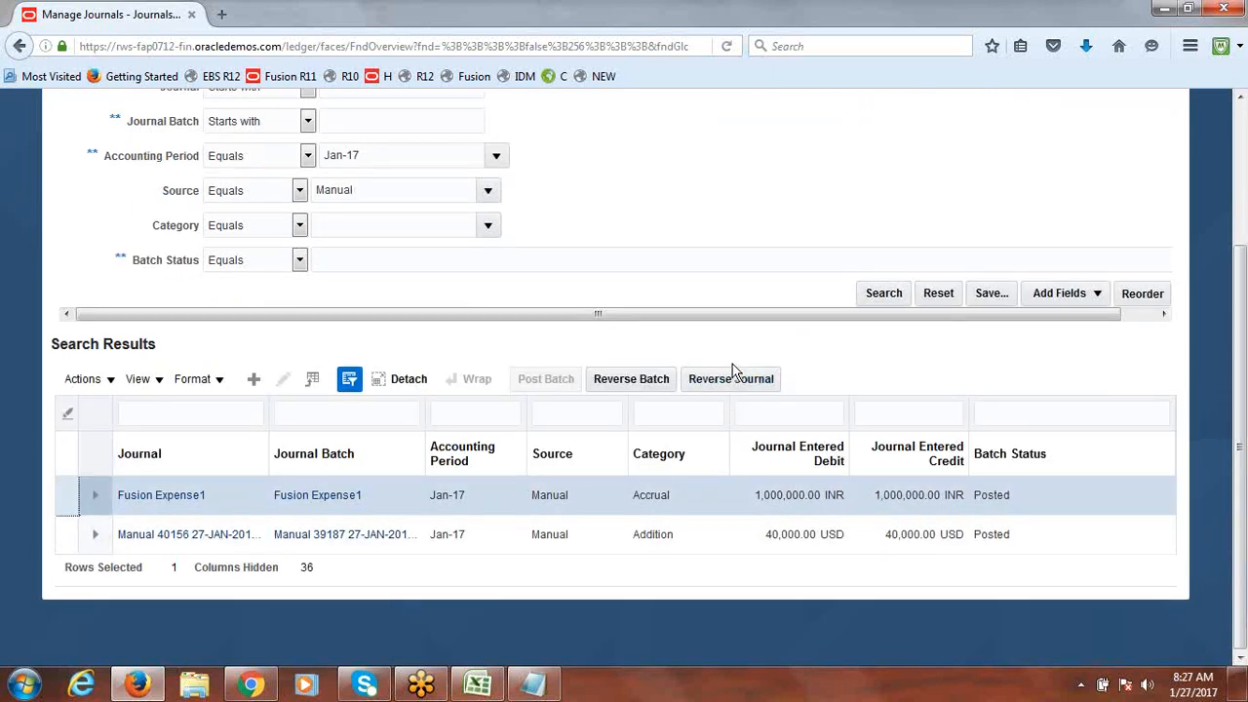
left_click(729, 382)
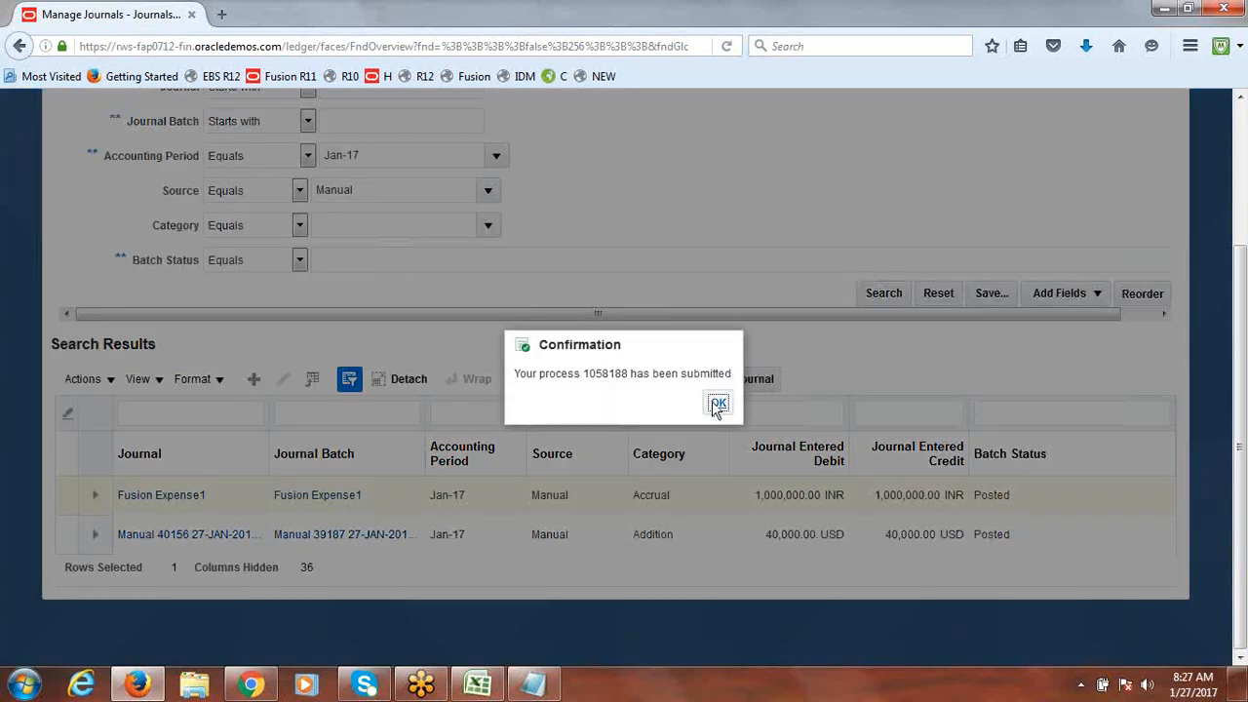
left_click(718, 405)
left_click(64, 539)
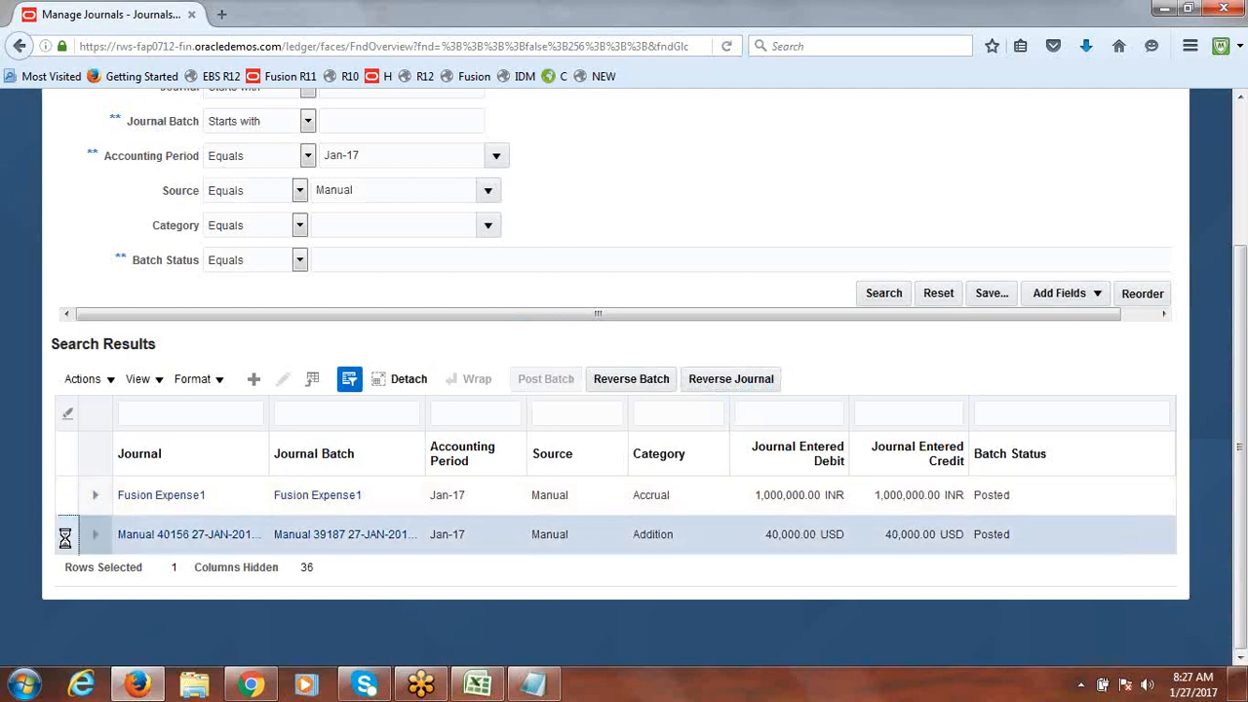
left_click(194, 537)
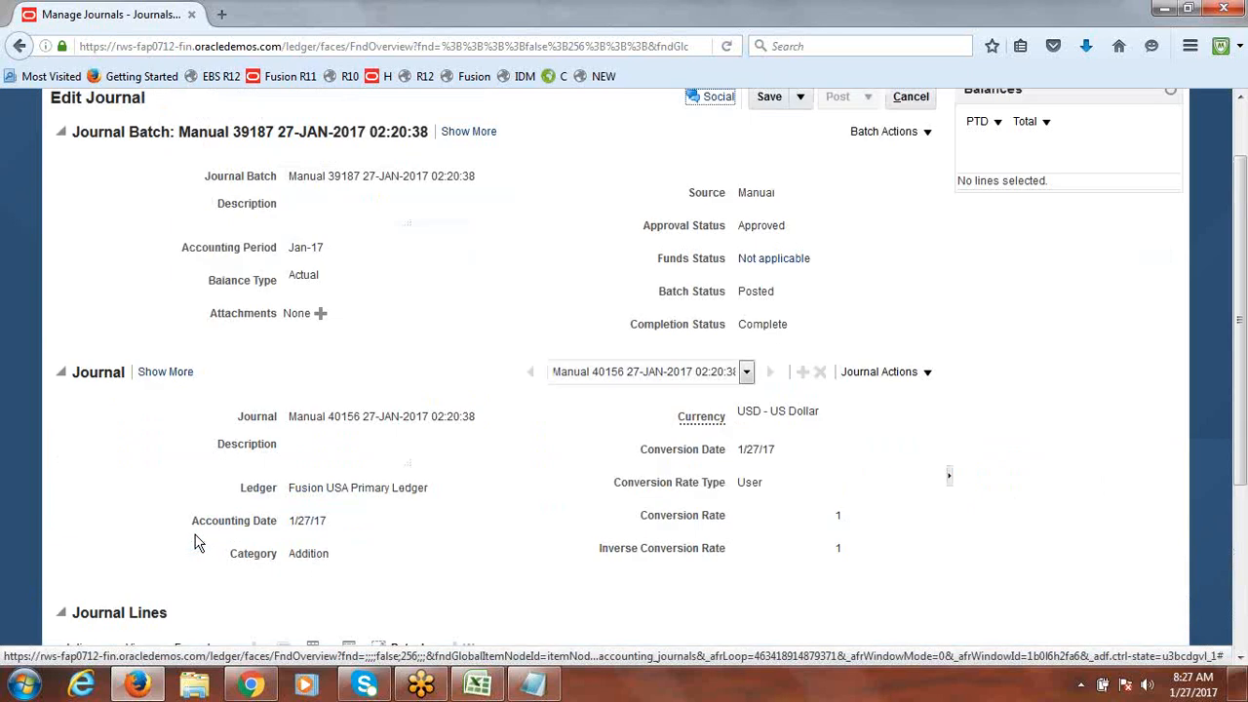
Step: Try Reverse from both Batch Actions and Journal Actions on the Manual 40156 journal
left_click_drag(1243, 312, 1243, 242)
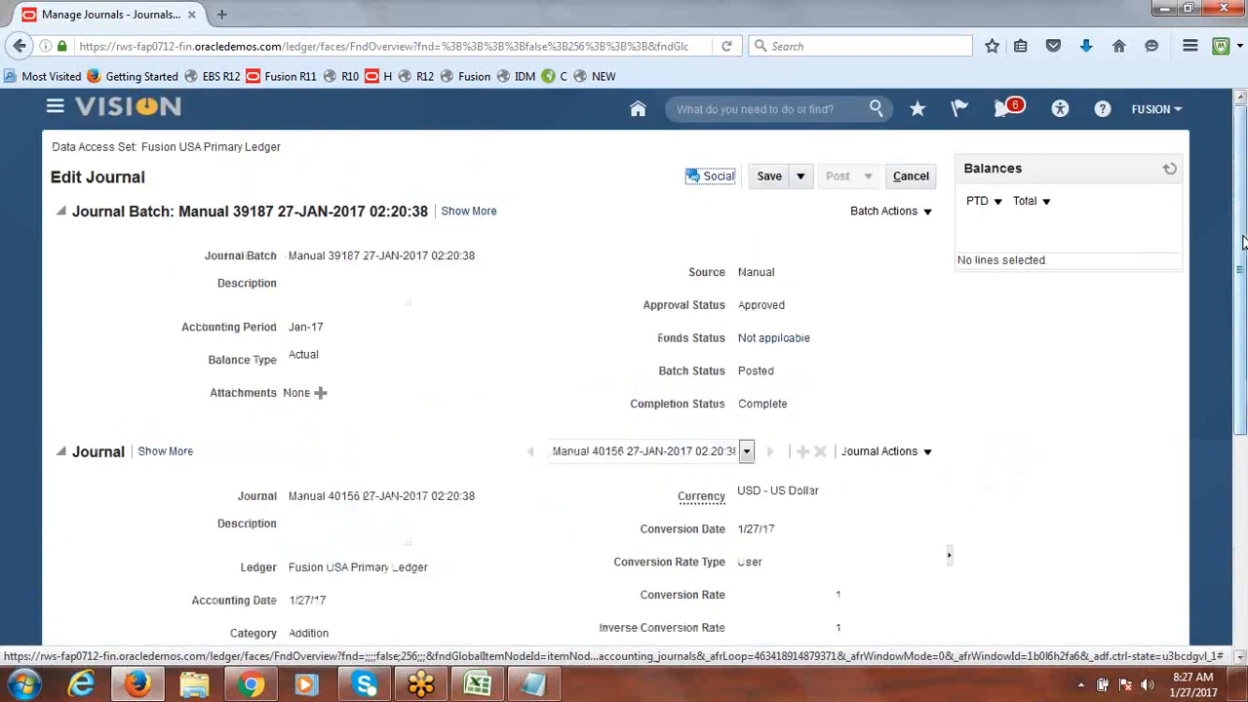
left_click(925, 211)
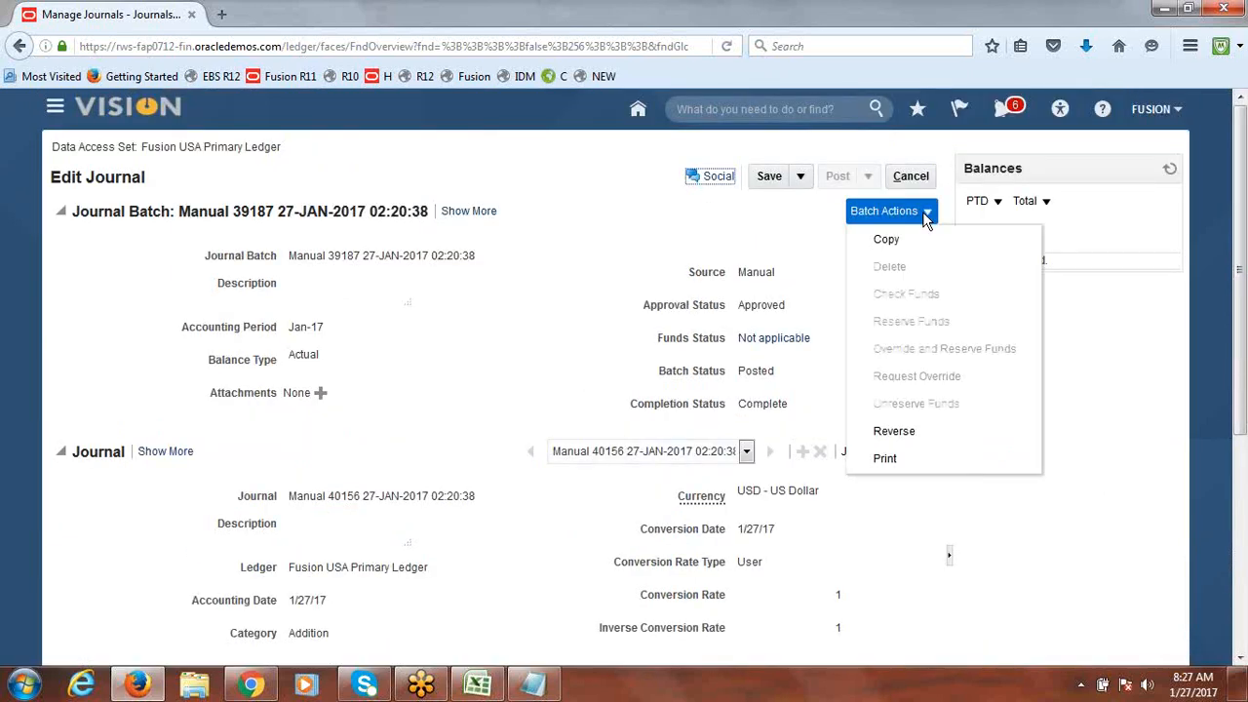
left_click(893, 430)
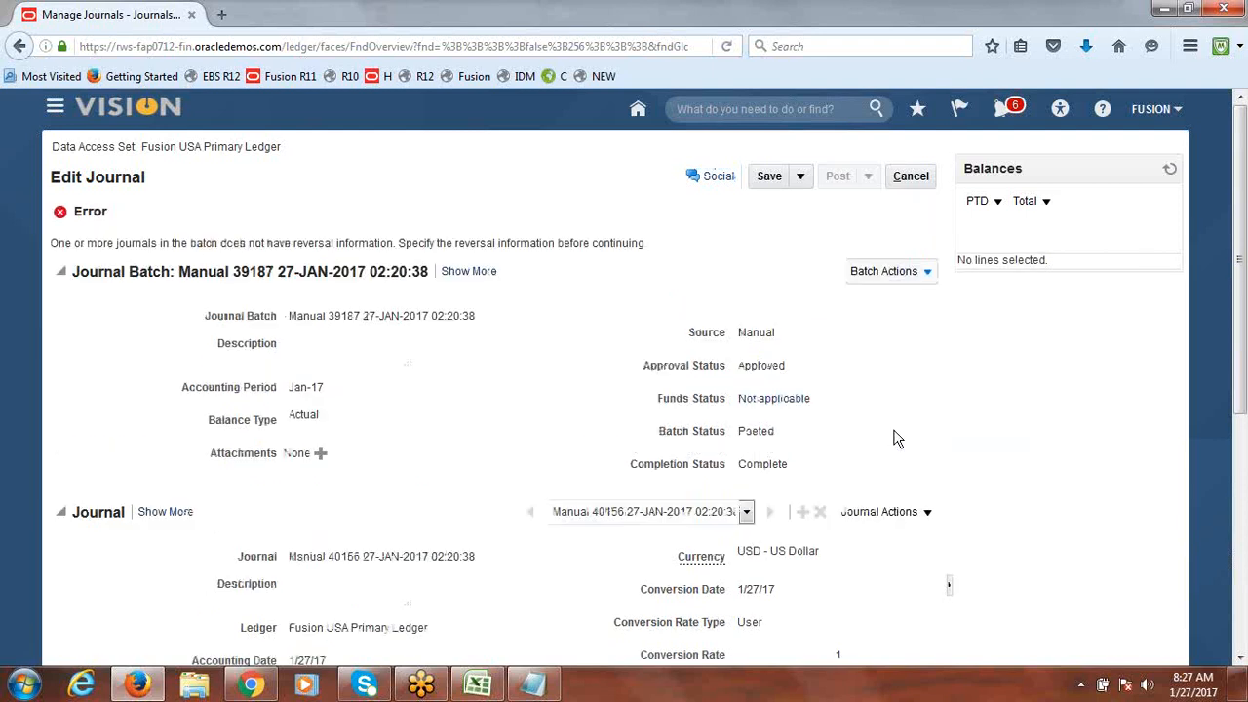
scroll(930, 413, "down", 3)
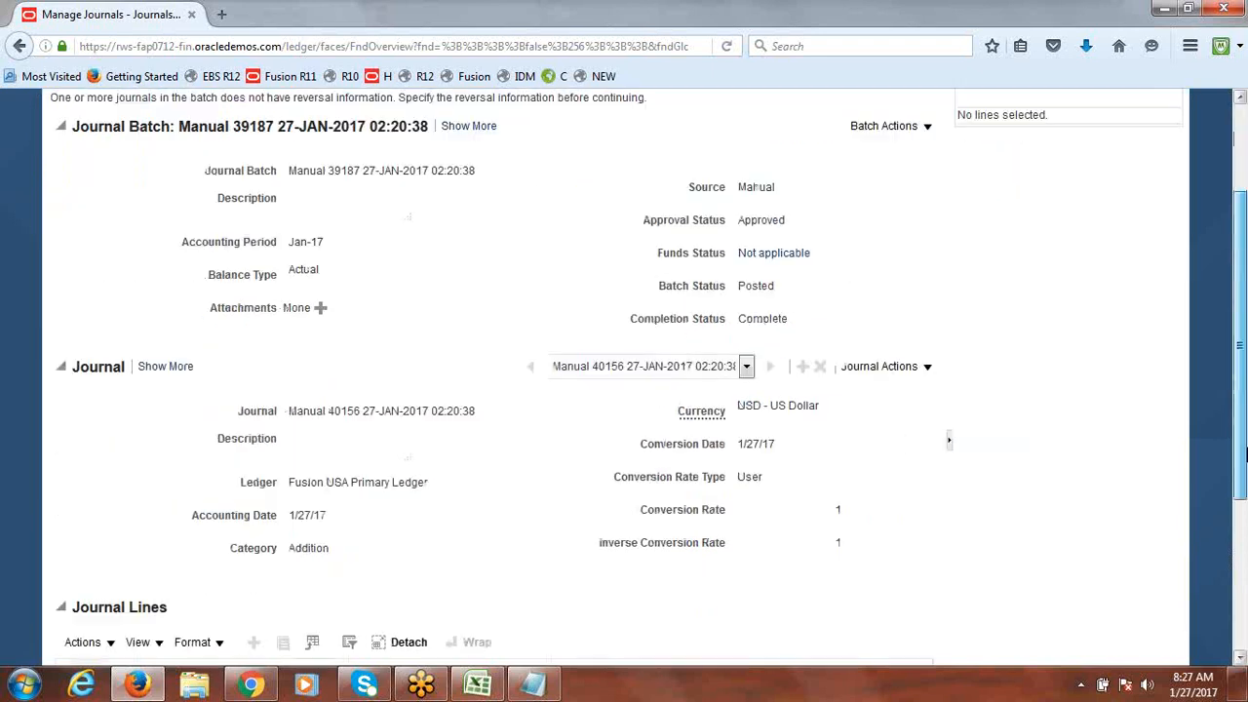
left_click(932, 353)
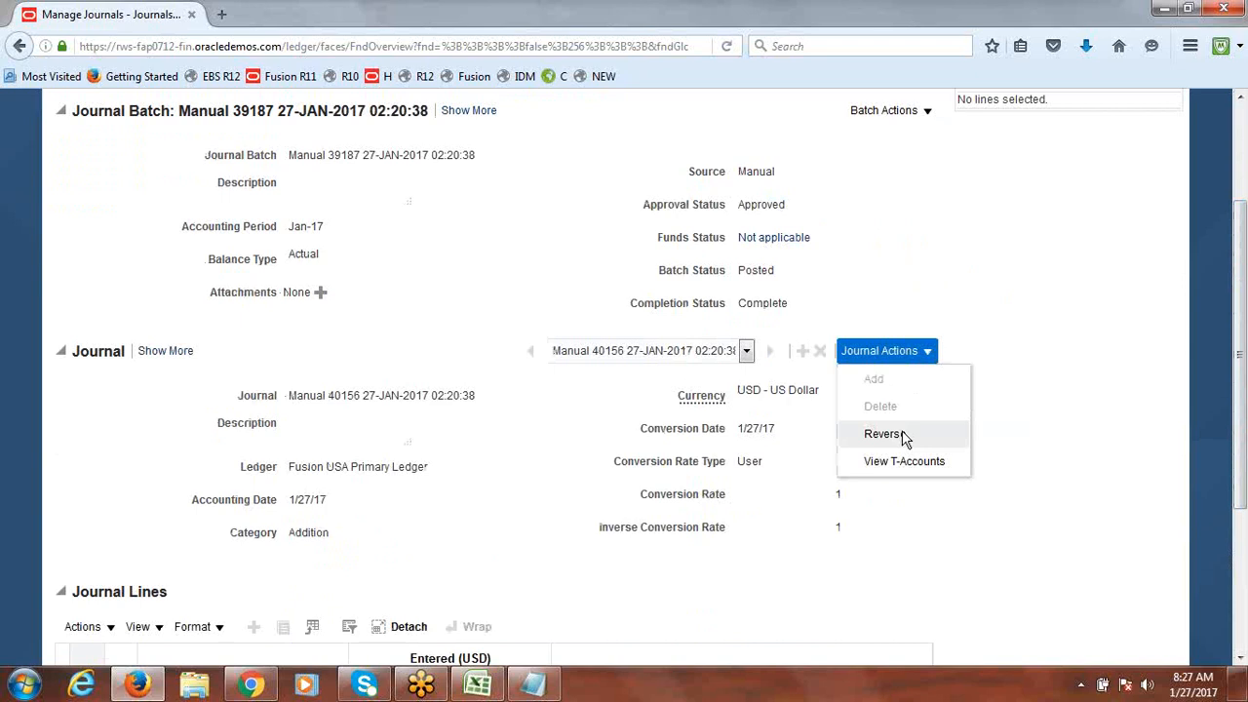
left_click(899, 435)
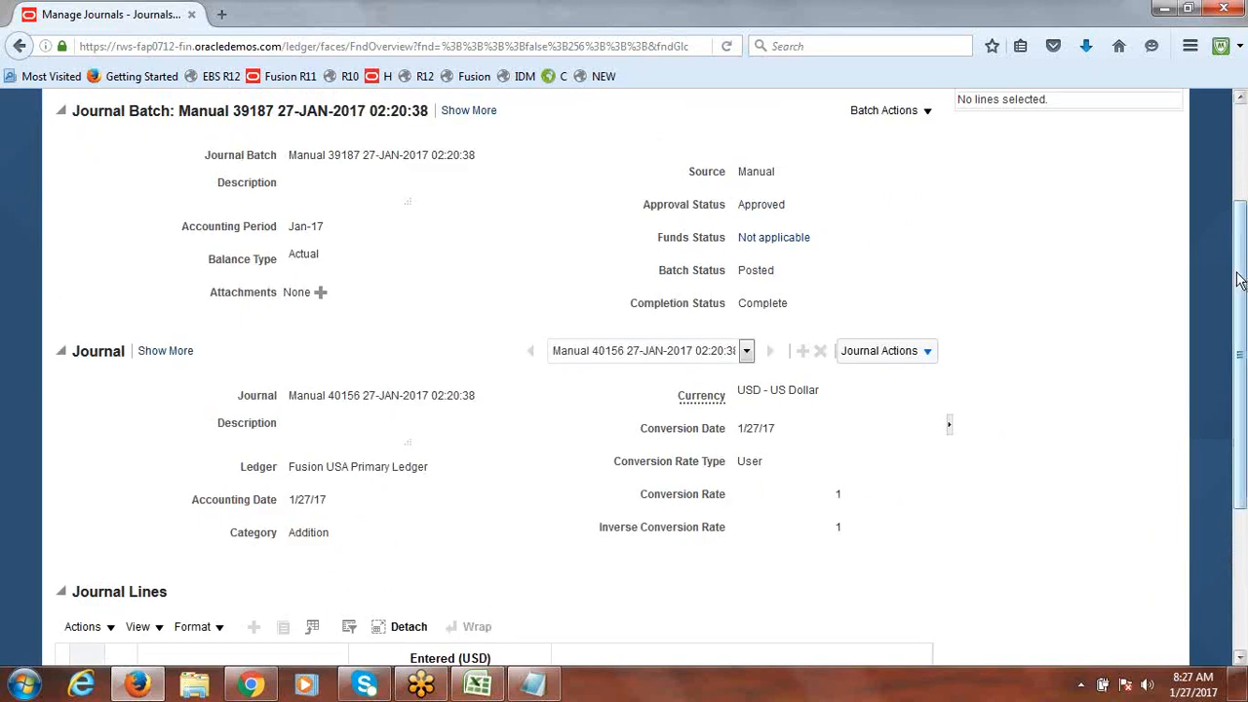
Step: Cancel the journal edit, leave Manage Journals, and return to the Excel class notes
left_click_drag(1241, 285, 1243, 278)
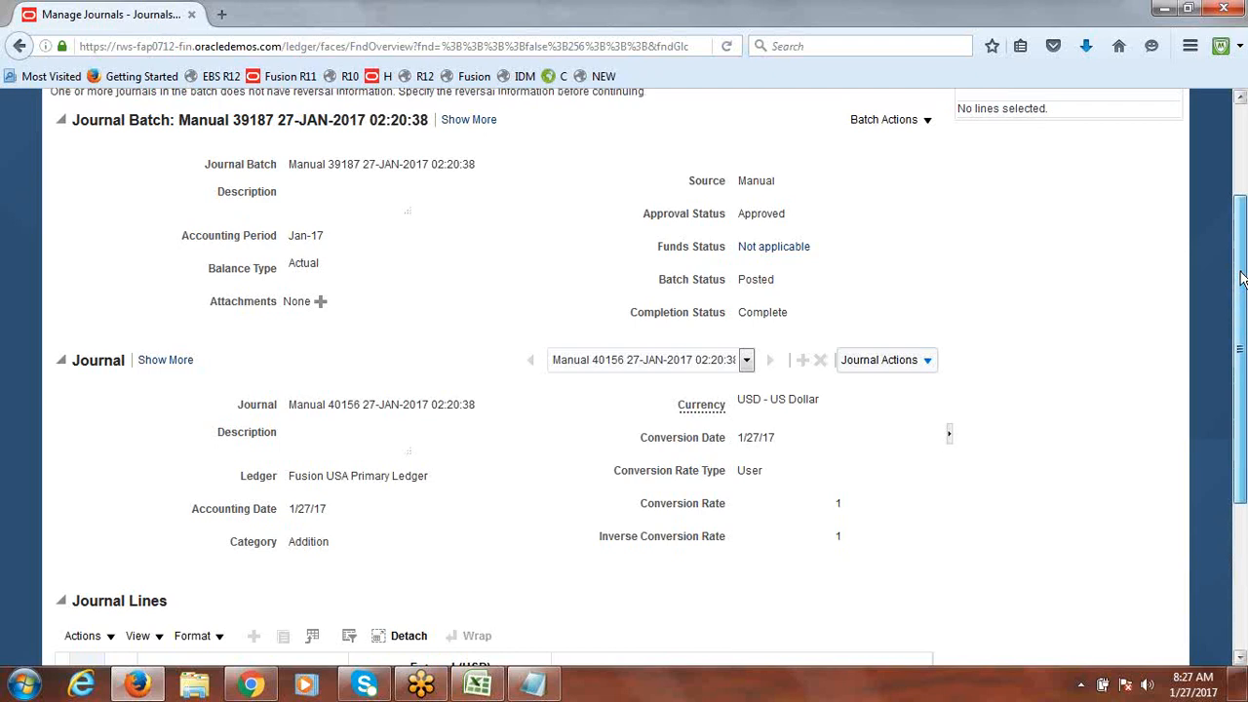
left_click_drag(1240, 278, 1236, 199)
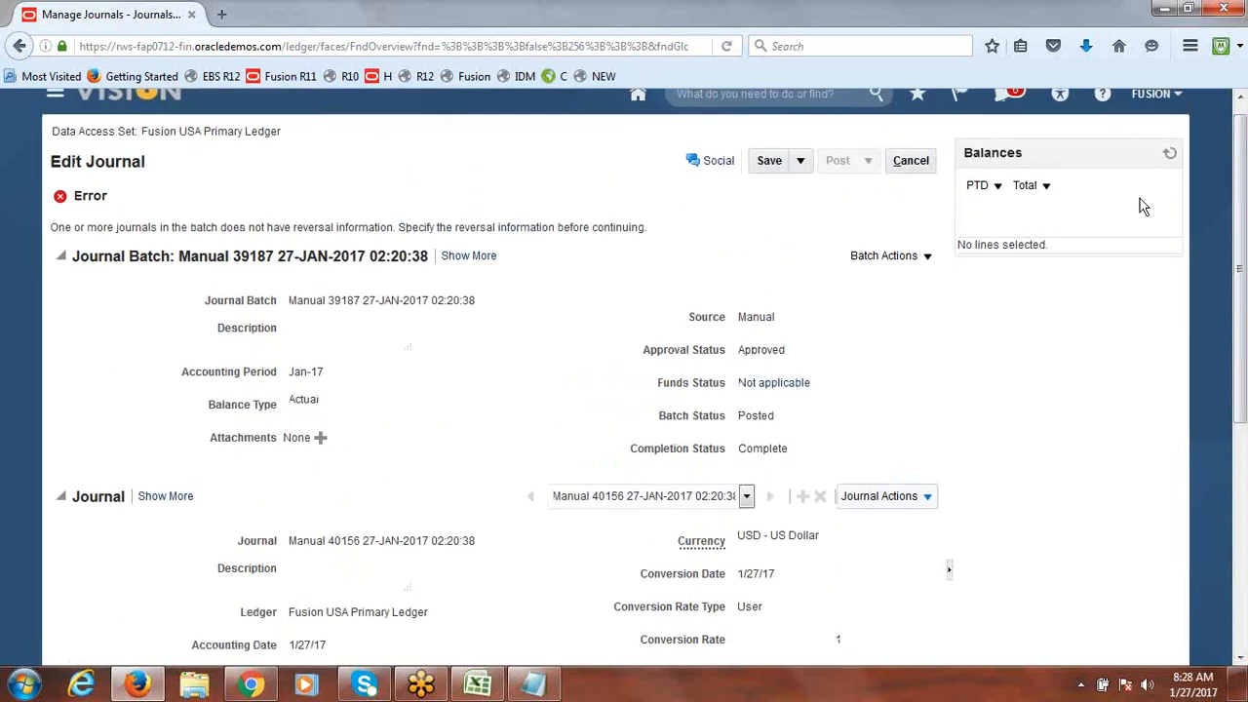
left_click(912, 162)
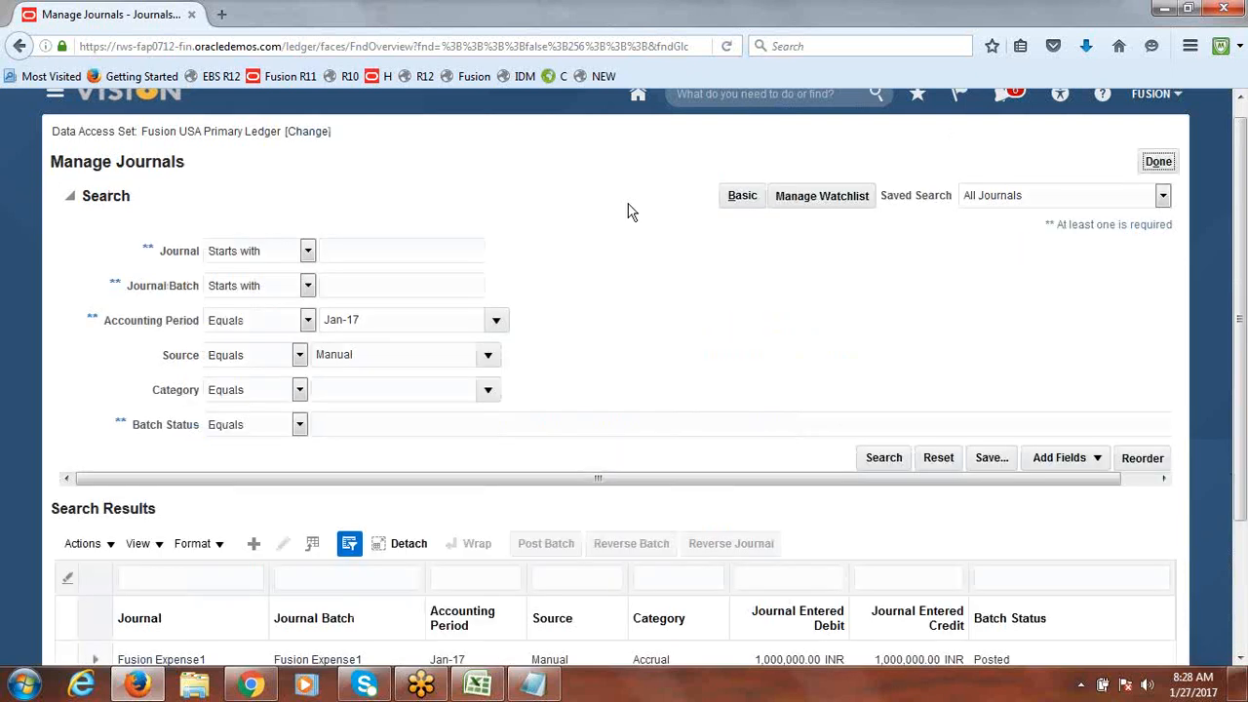
left_click(1158, 162)
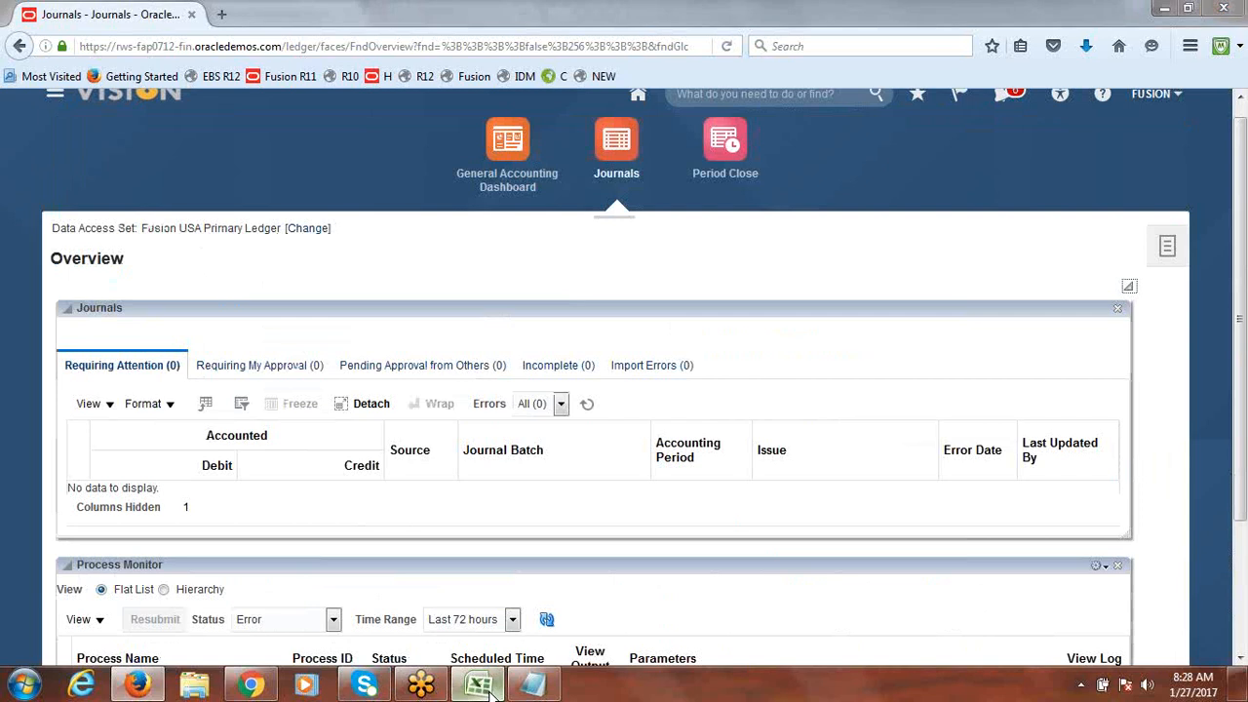
left_click(480, 687)
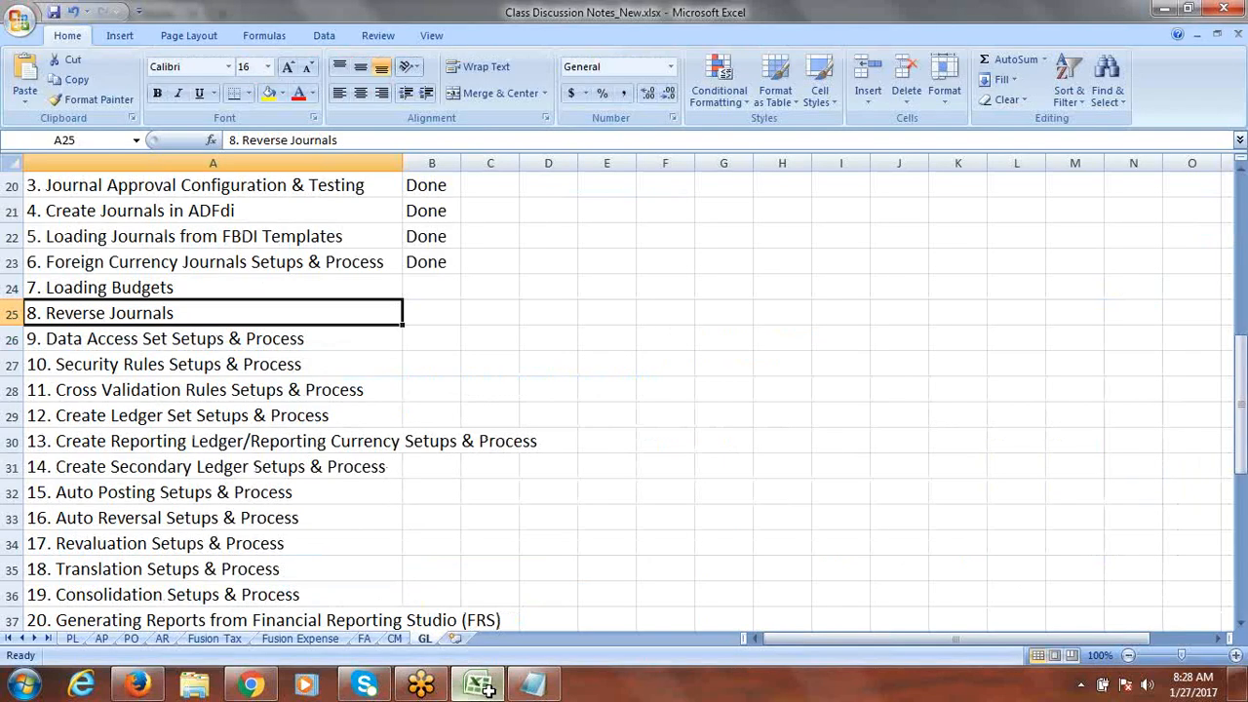
Step: Mark Reverse Journals as Done in B25 and save the workbook
key("Tab")
type("Done")
key("Tab")
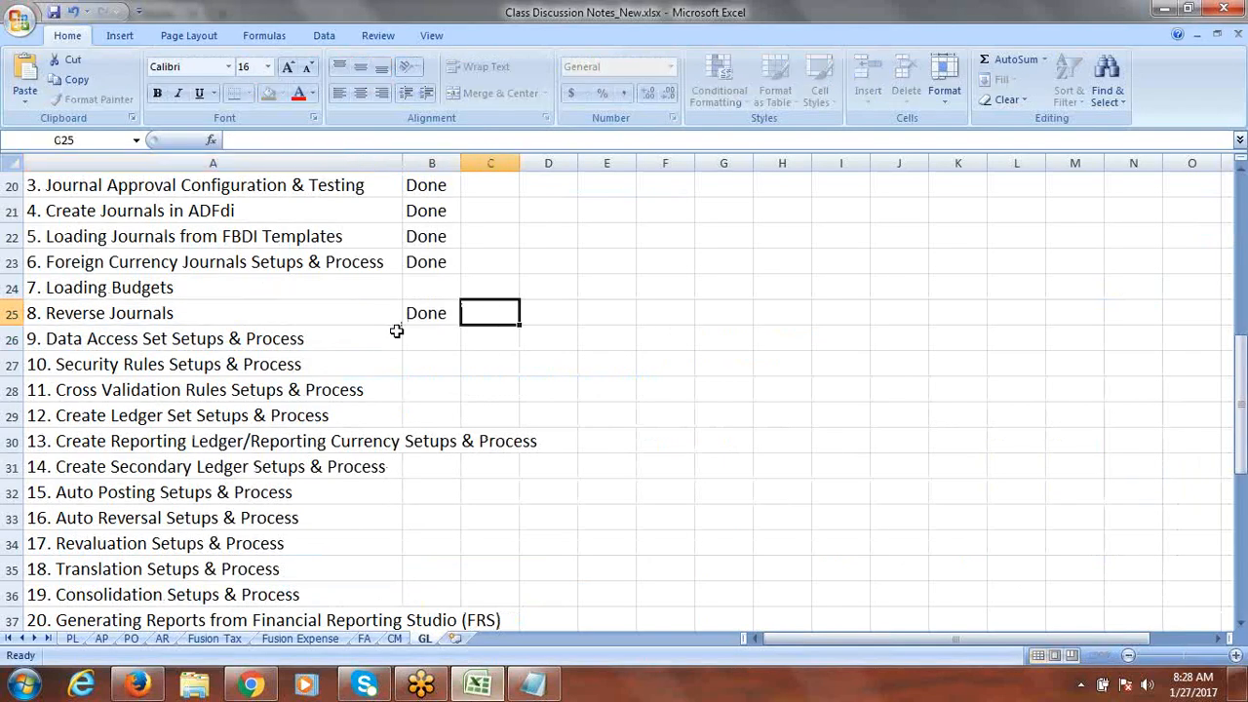
left_click(287, 337)
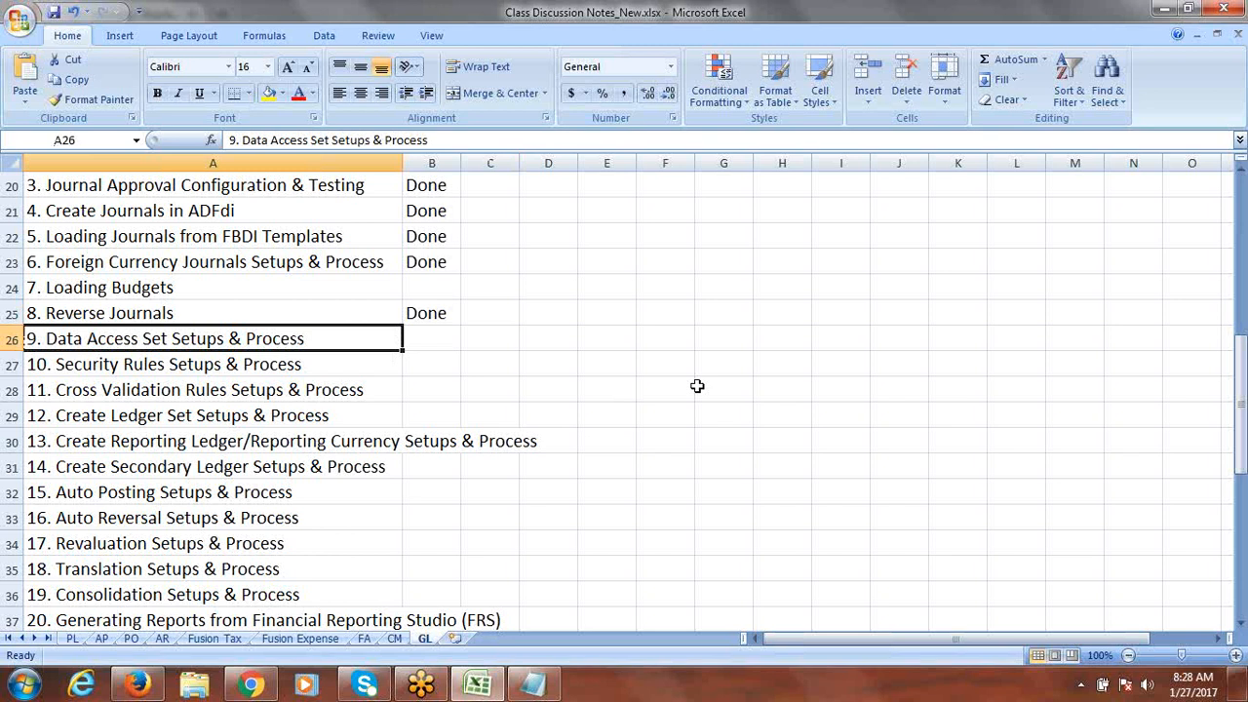
key("Tab")
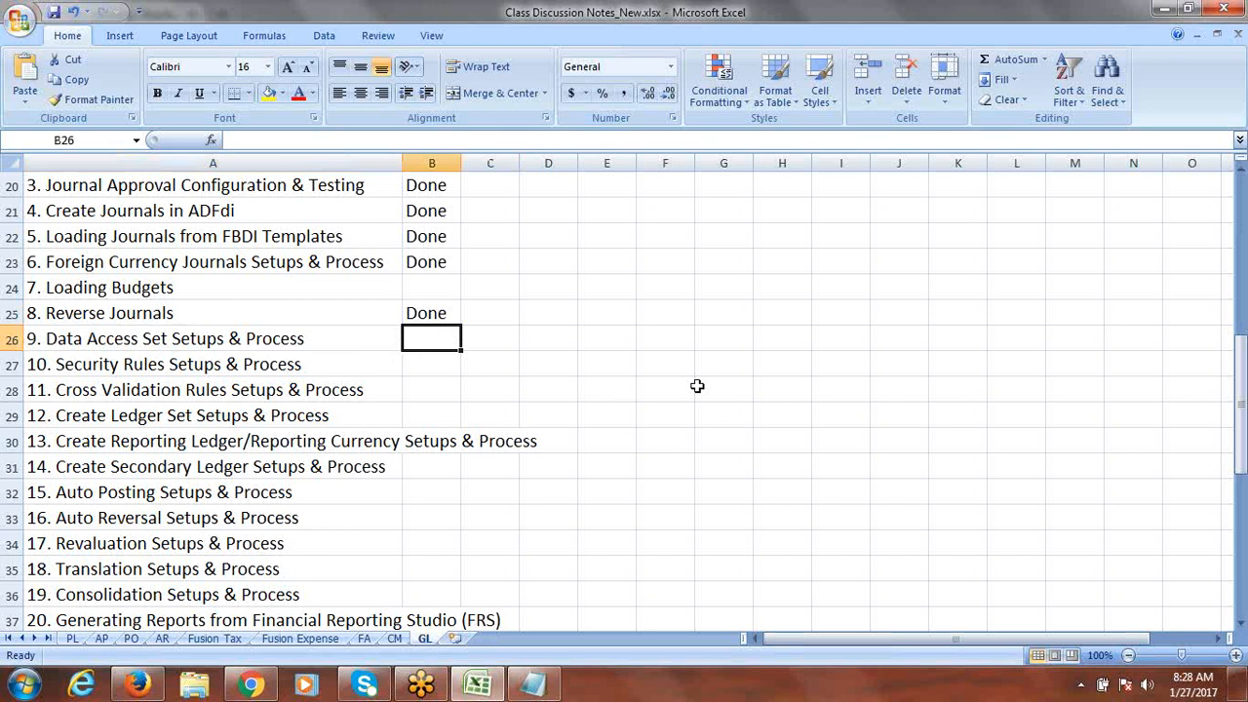
key("ctrl+s")
left_click(591, 388)
Step: Copy the 'Data Access Set Setups & Process' text from A26, leaving out its number
left_click(315, 342)
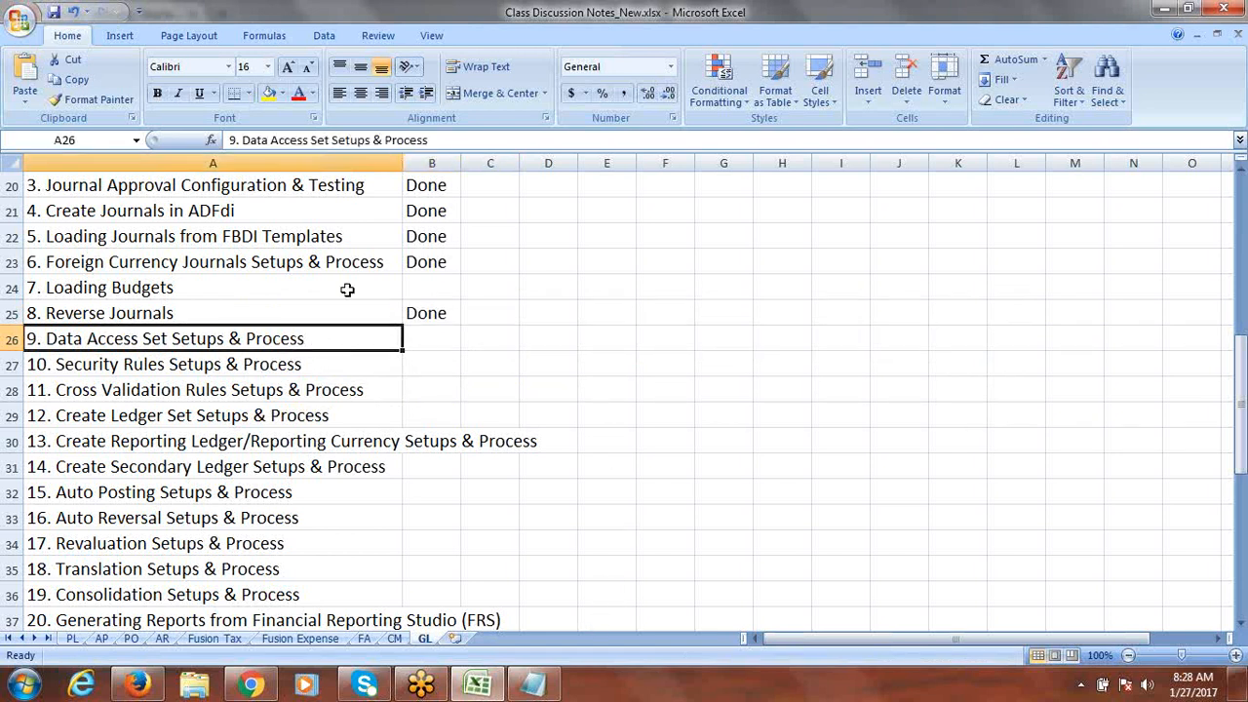
left_click_drag(432, 140, 243, 141)
key("ctrl+c")
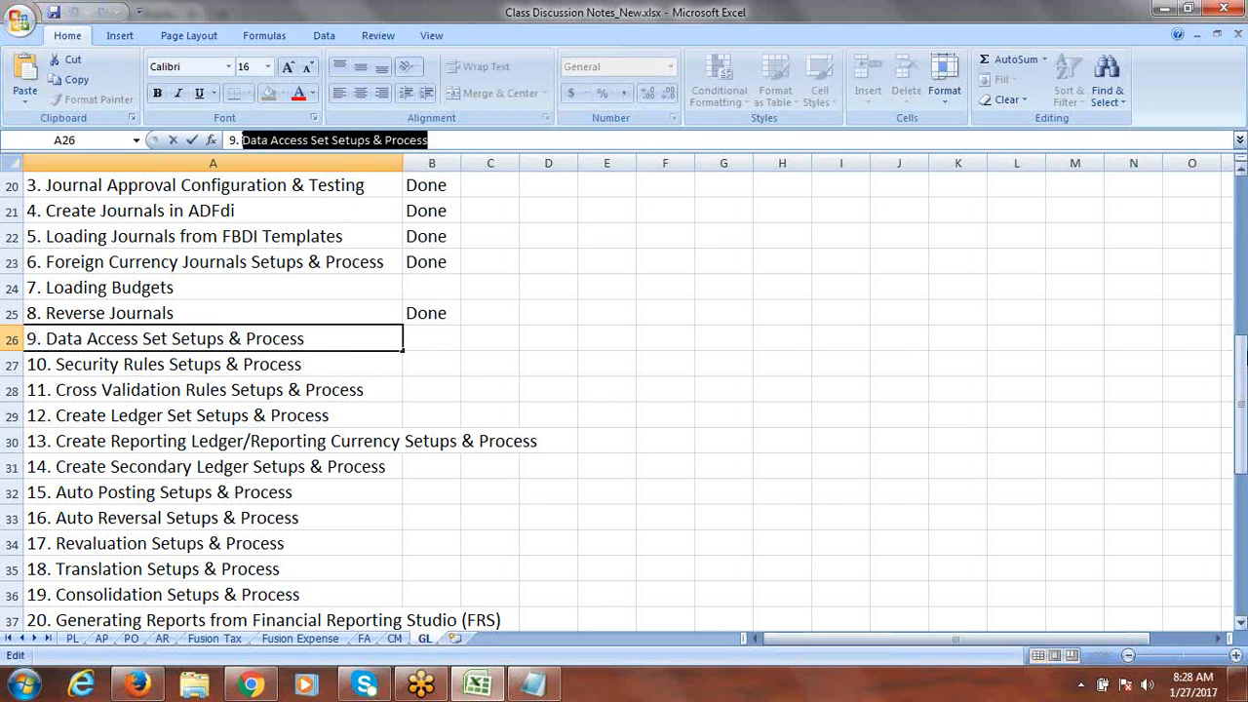
left_click_drag(1243, 376, 1242, 511)
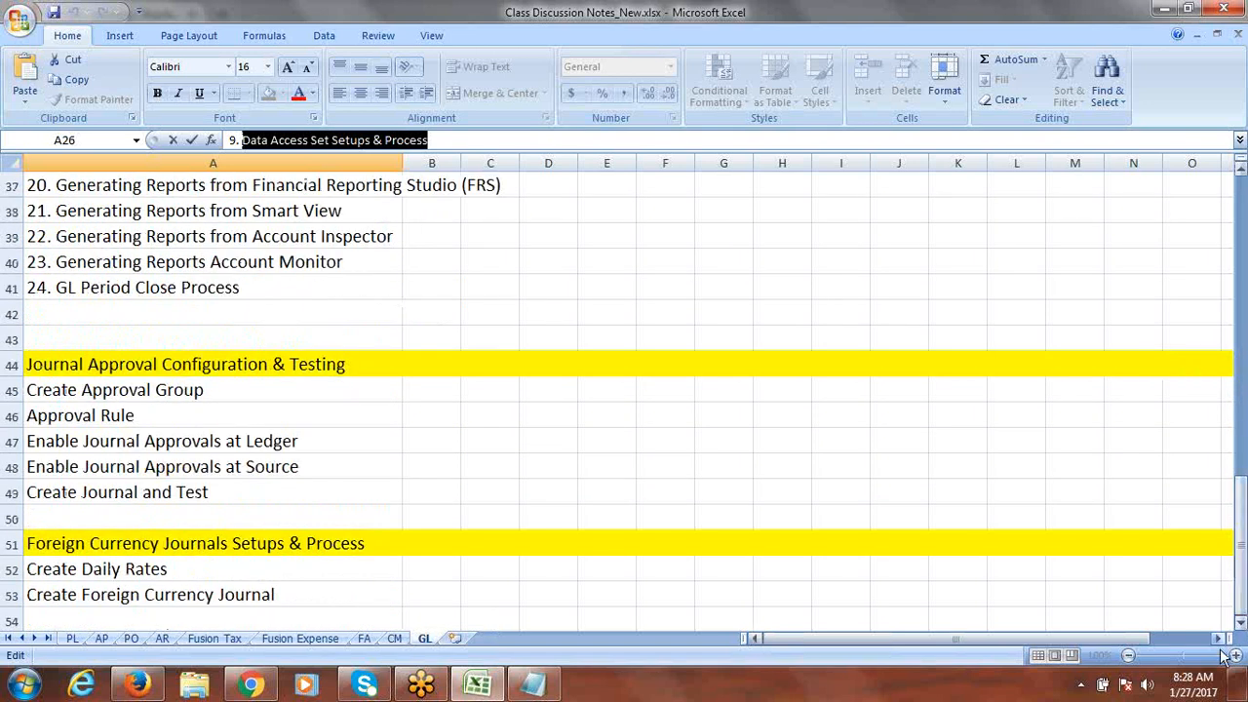
left_click(1243, 622)
left_click(1242, 622)
left_click(1243, 622)
left_click(1243, 622)
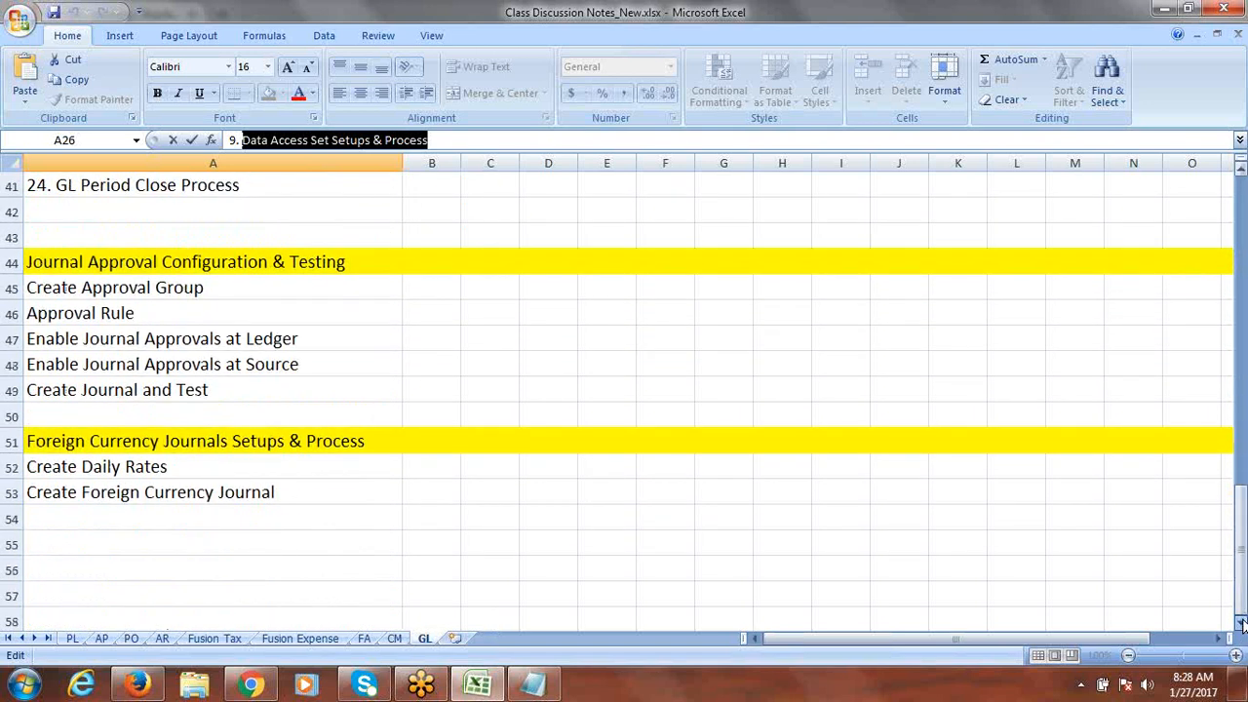
left_click(1242, 622)
left_click(1243, 622)
left_click(1242, 623)
left_click(1242, 622)
left_click(1243, 622)
Step: Paste the text into A55 and fill row 55 yellow as a heading
left_click(72, 415)
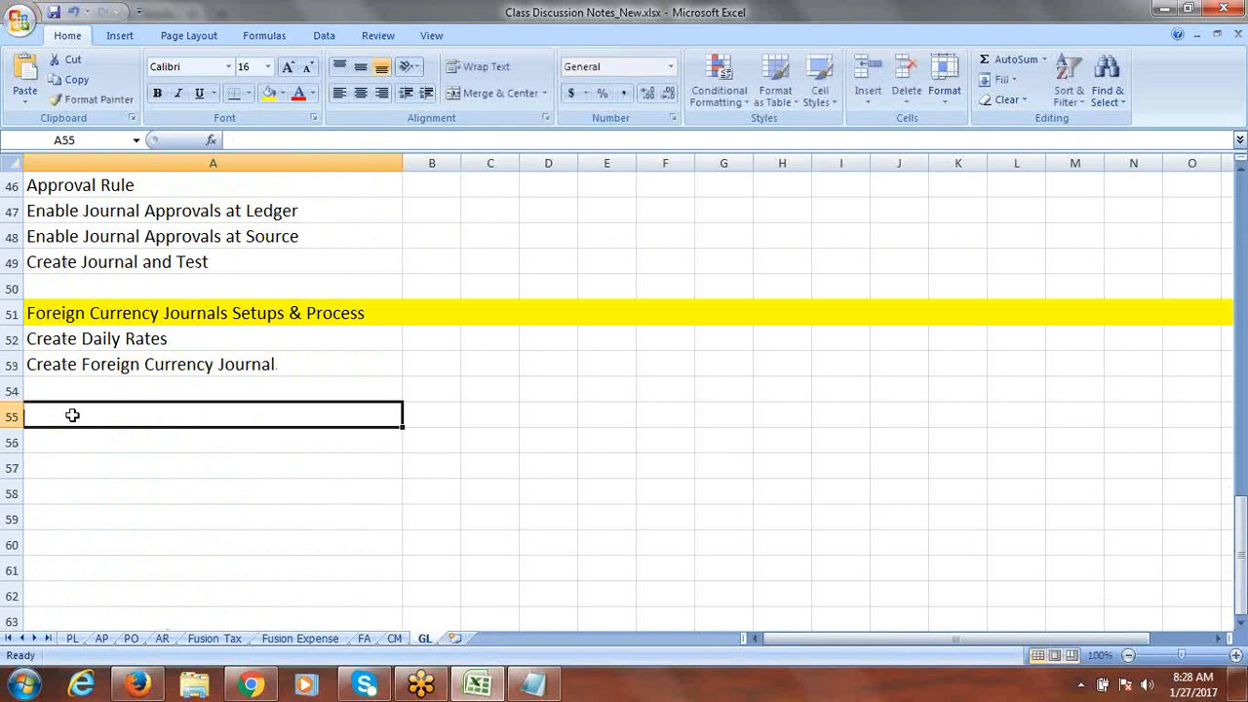
key("ctrl+v")
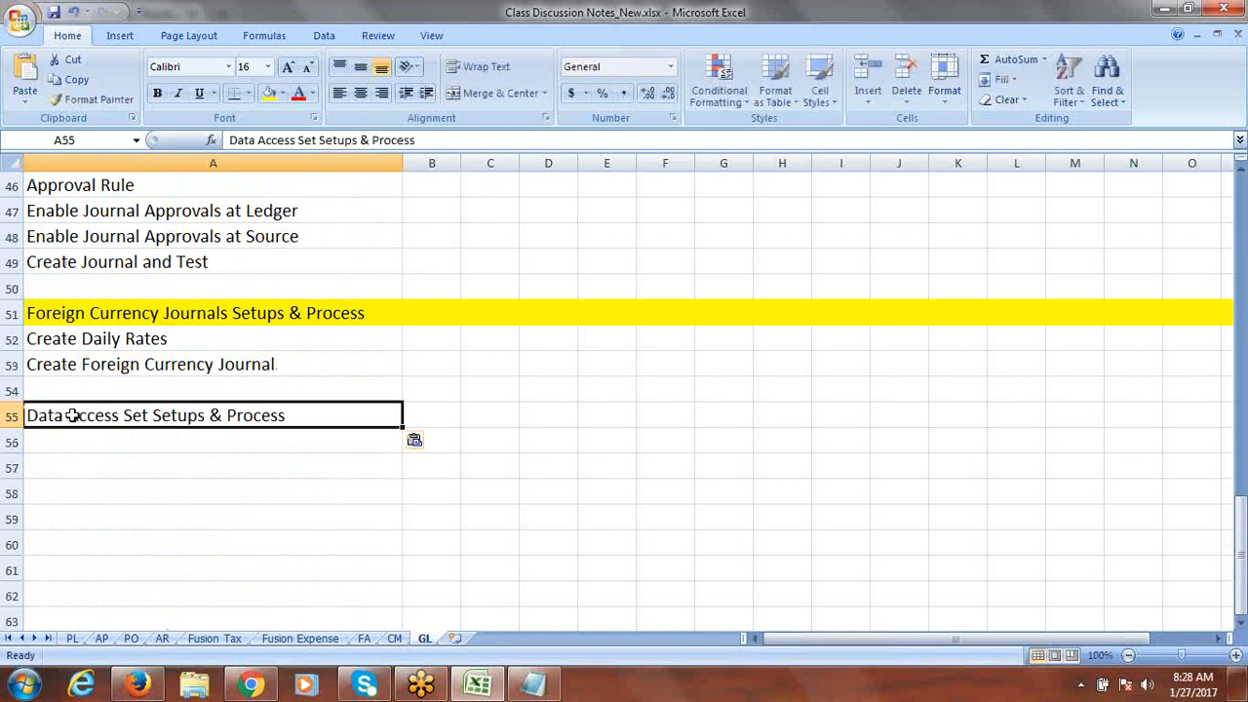
left_click(12, 416)
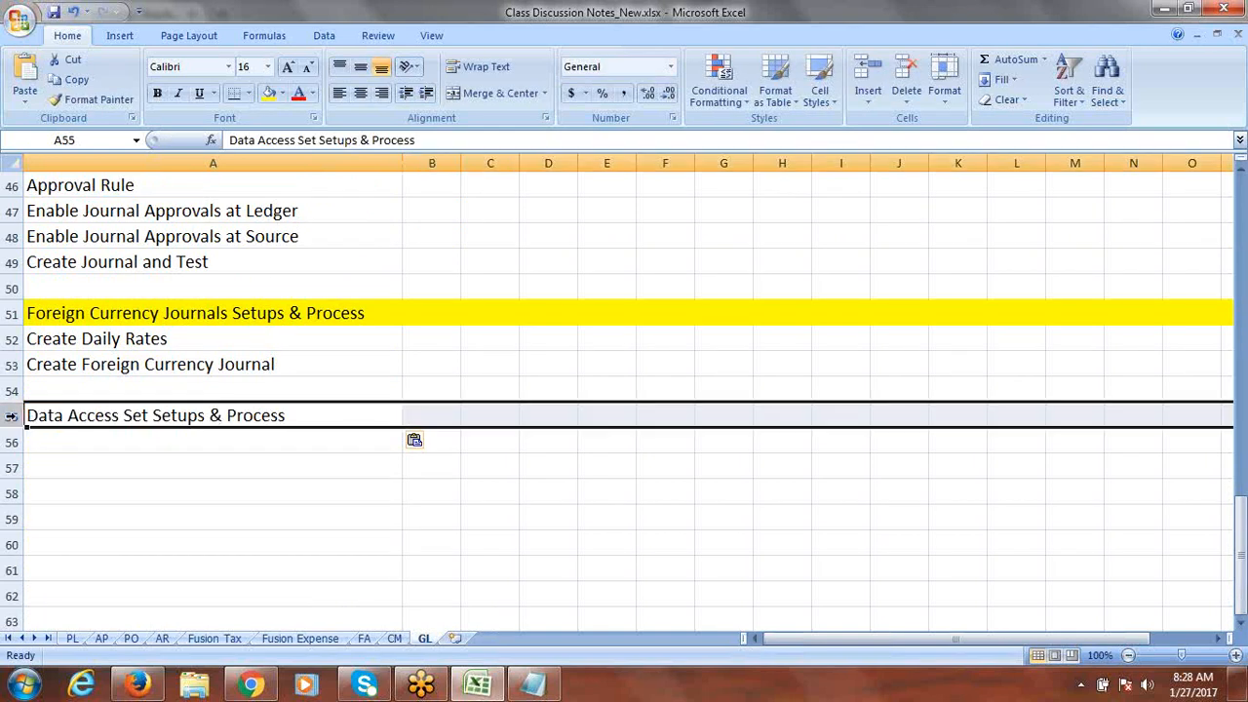
left_click(266, 95)
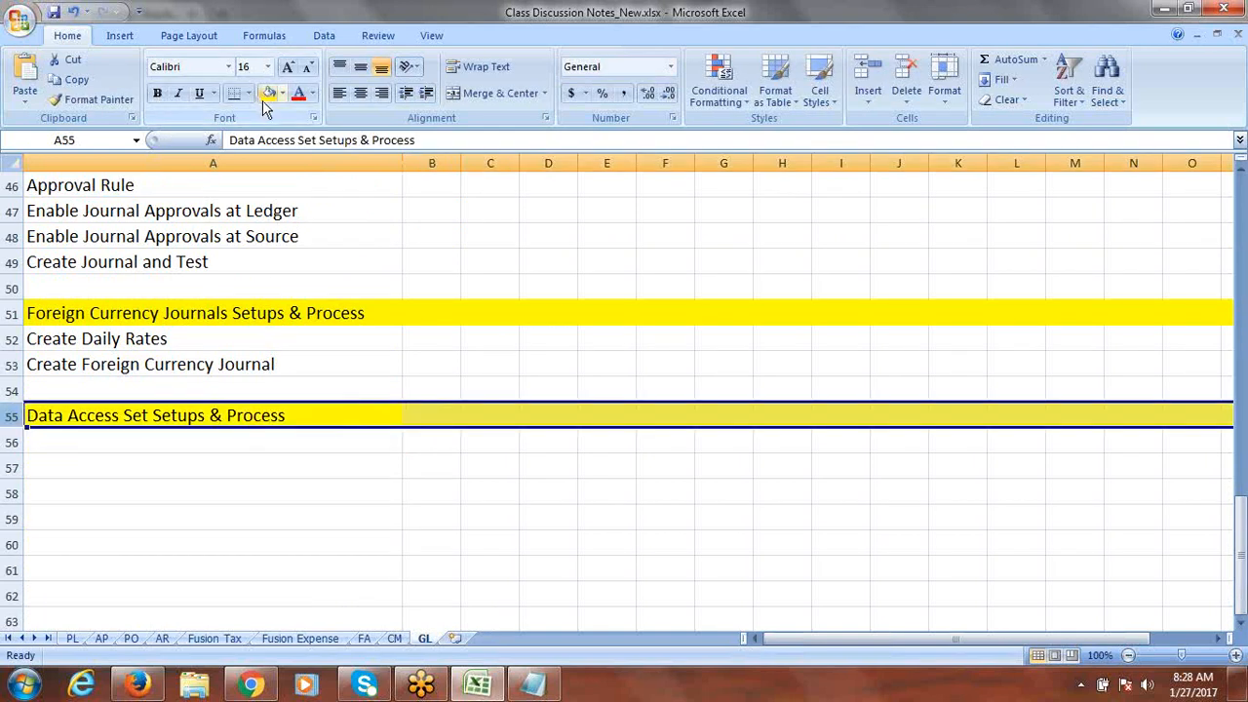
left_click(183, 441)
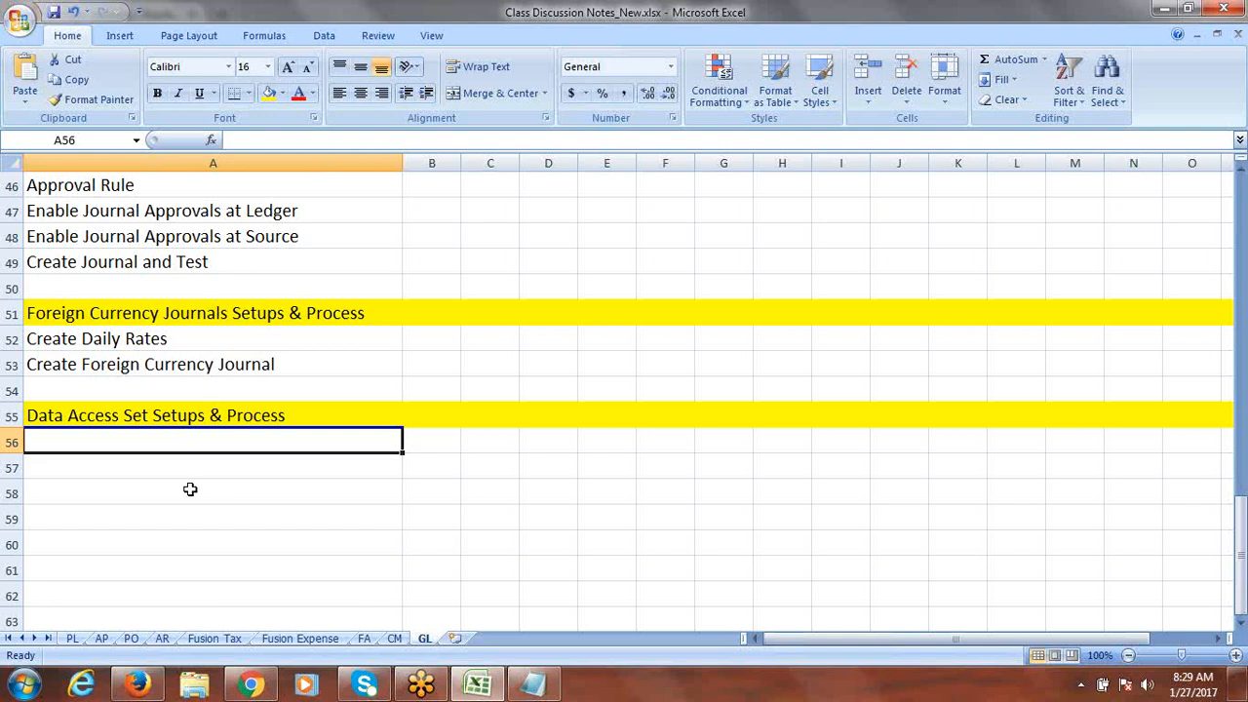
Step: Enter 'Create Data Access Set' in A56
type("C")
key("BackSpace")
type("Crea")
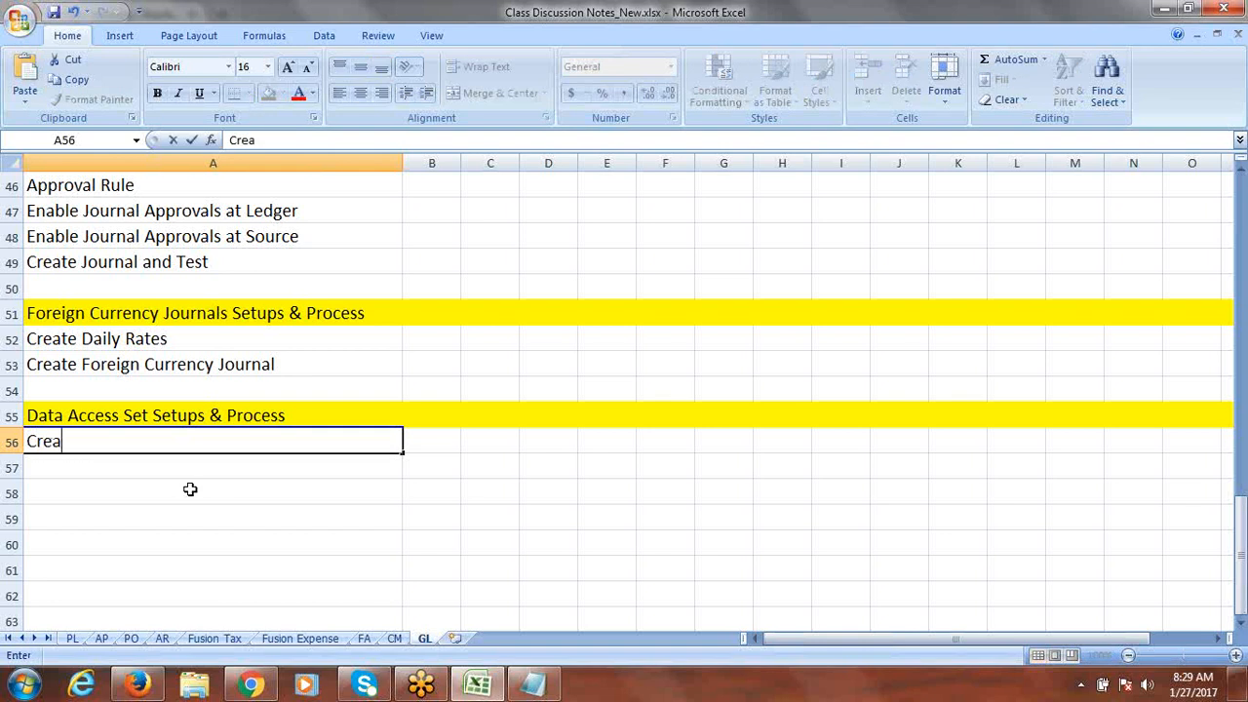
type("te Data ")
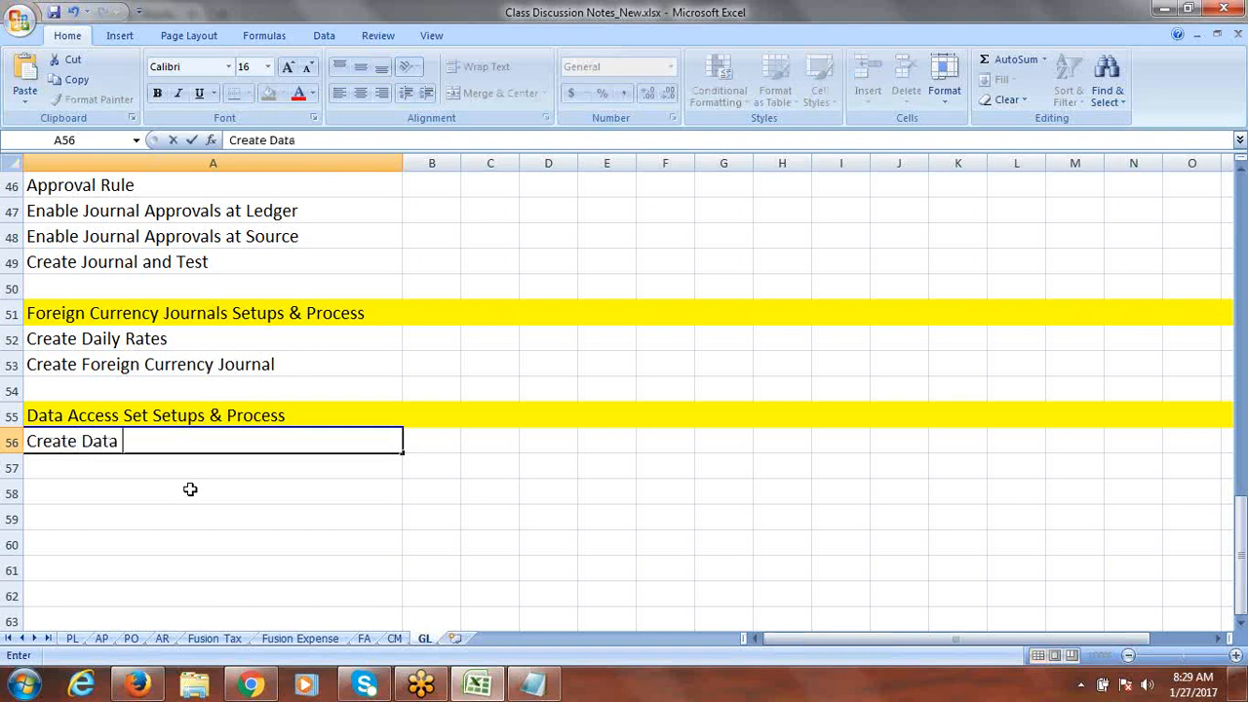
type("Access S")
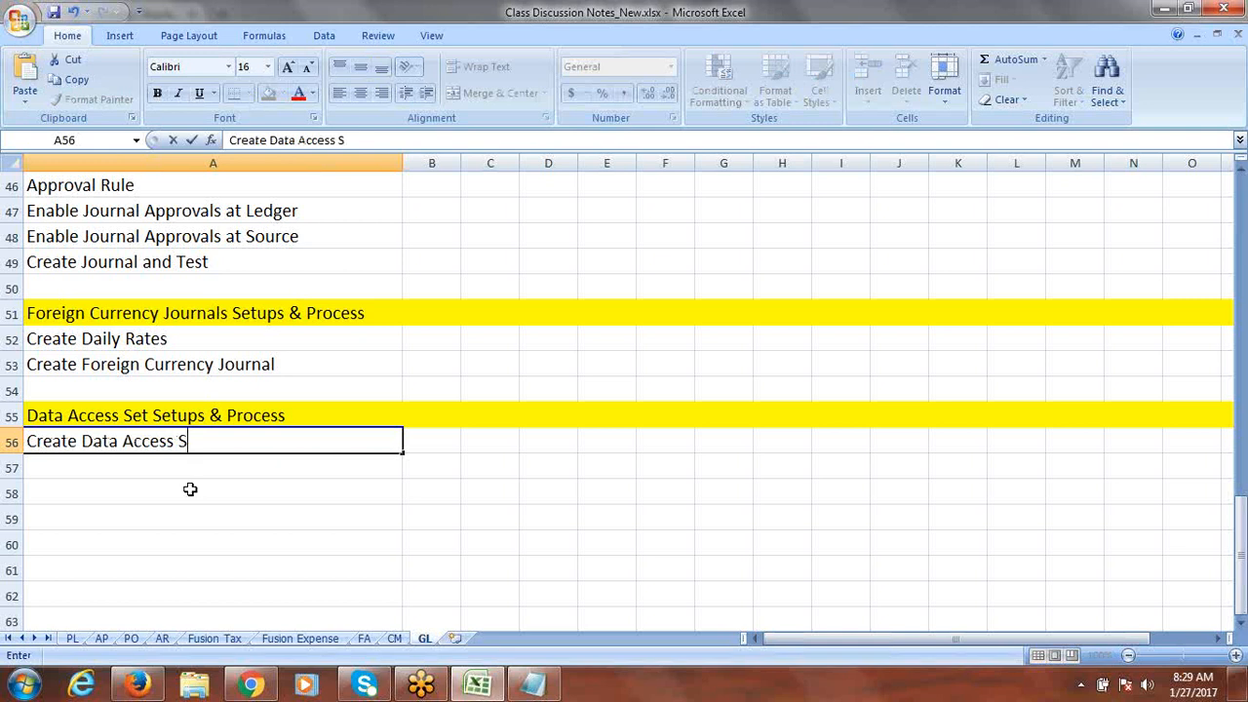
type("et")
left_click(143, 466)
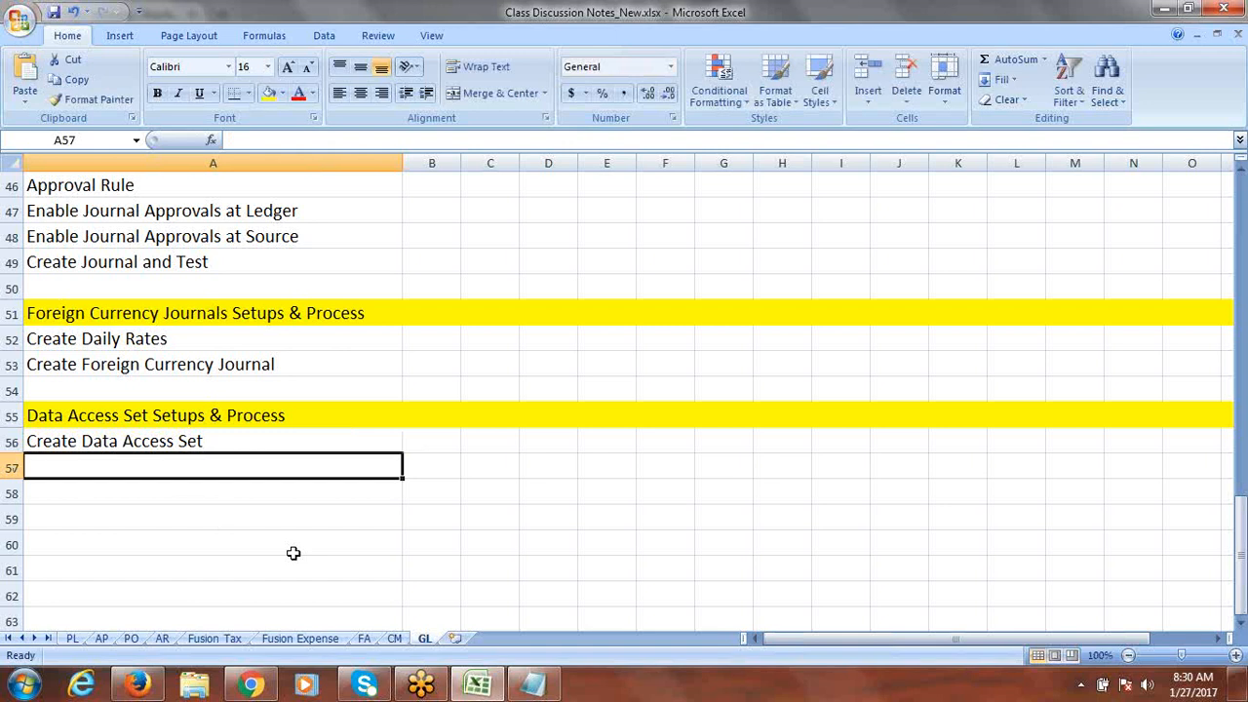
Step: Add 'Create New User' in A57 and 'Assign Data Roles to User' in A58
type("Create")
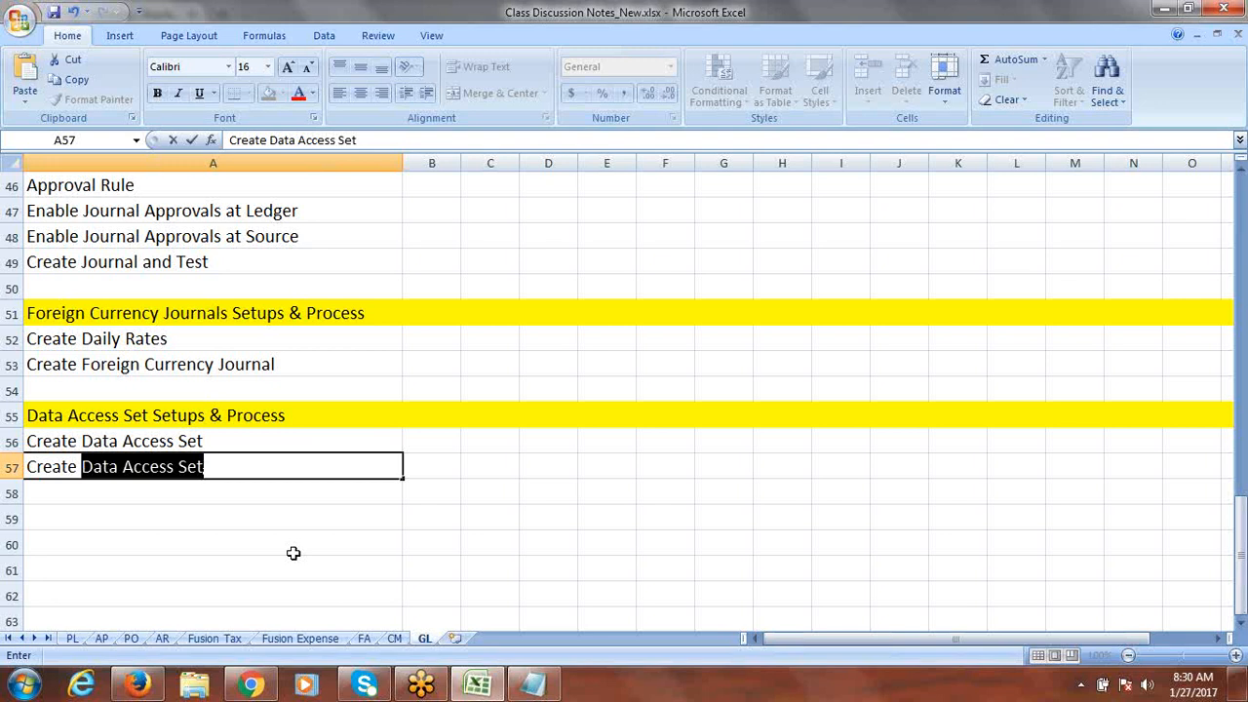
type("User")
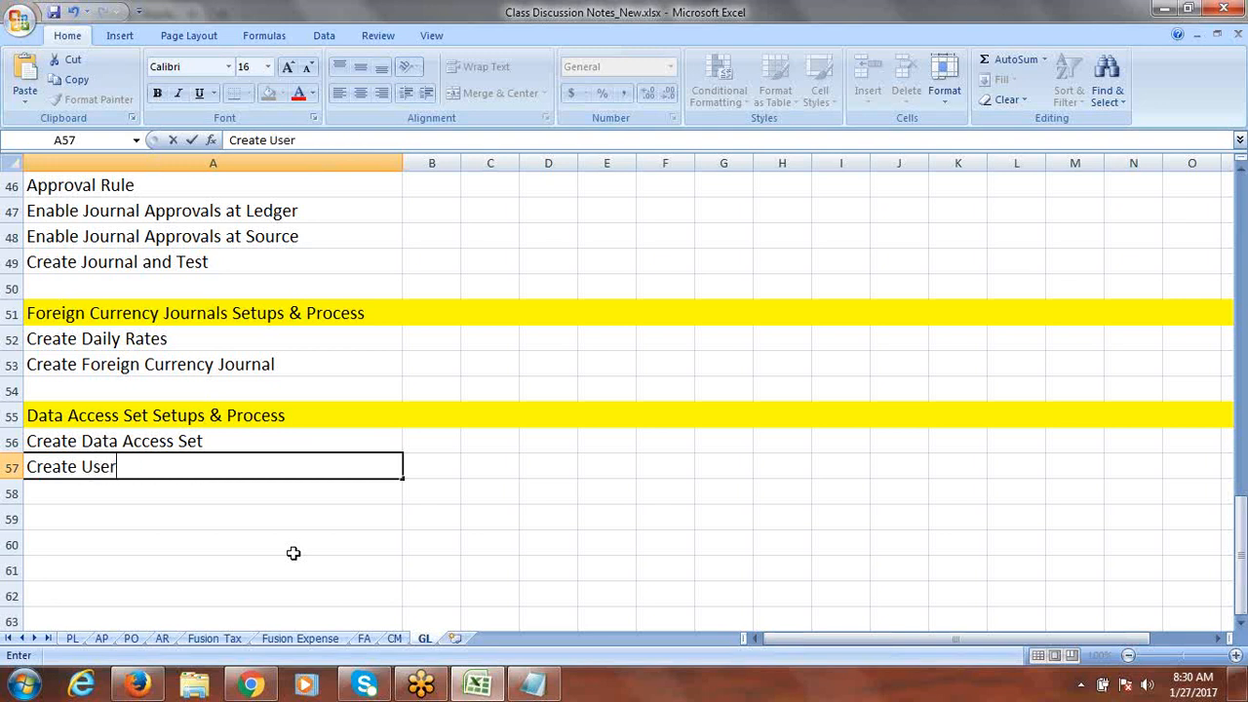
left_click(81, 466)
type("New")
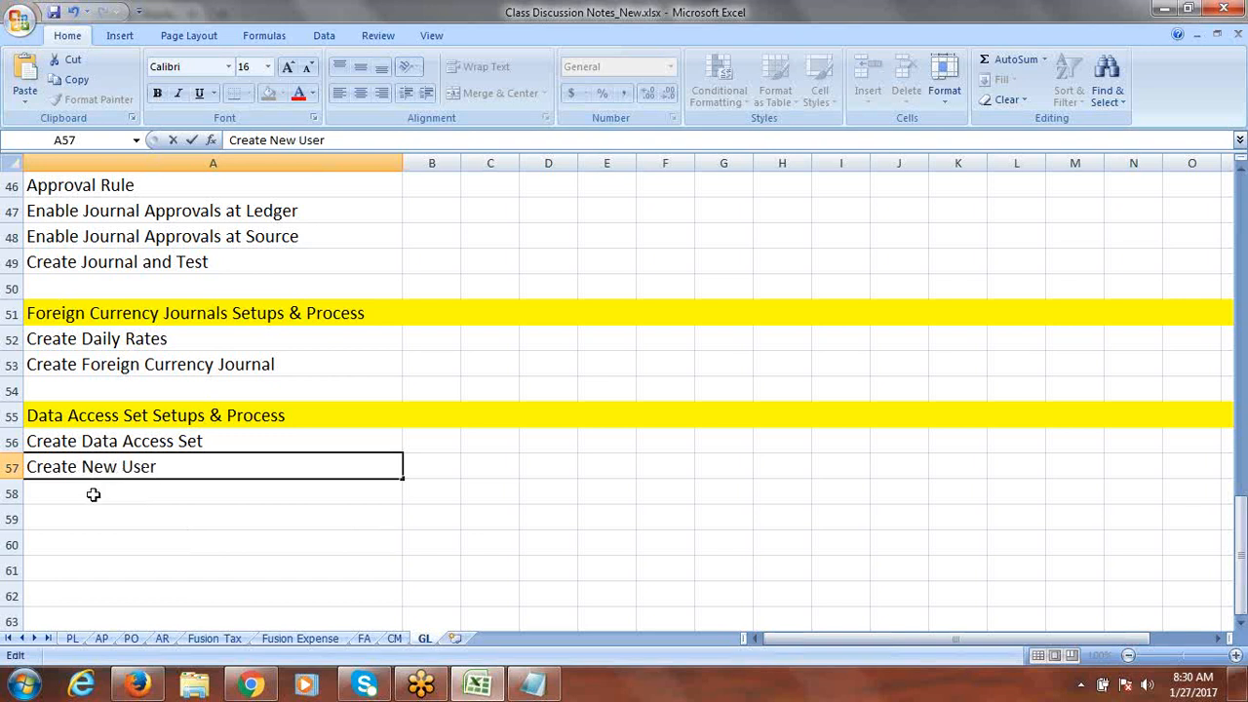
left_click(89, 490)
type("Assig")
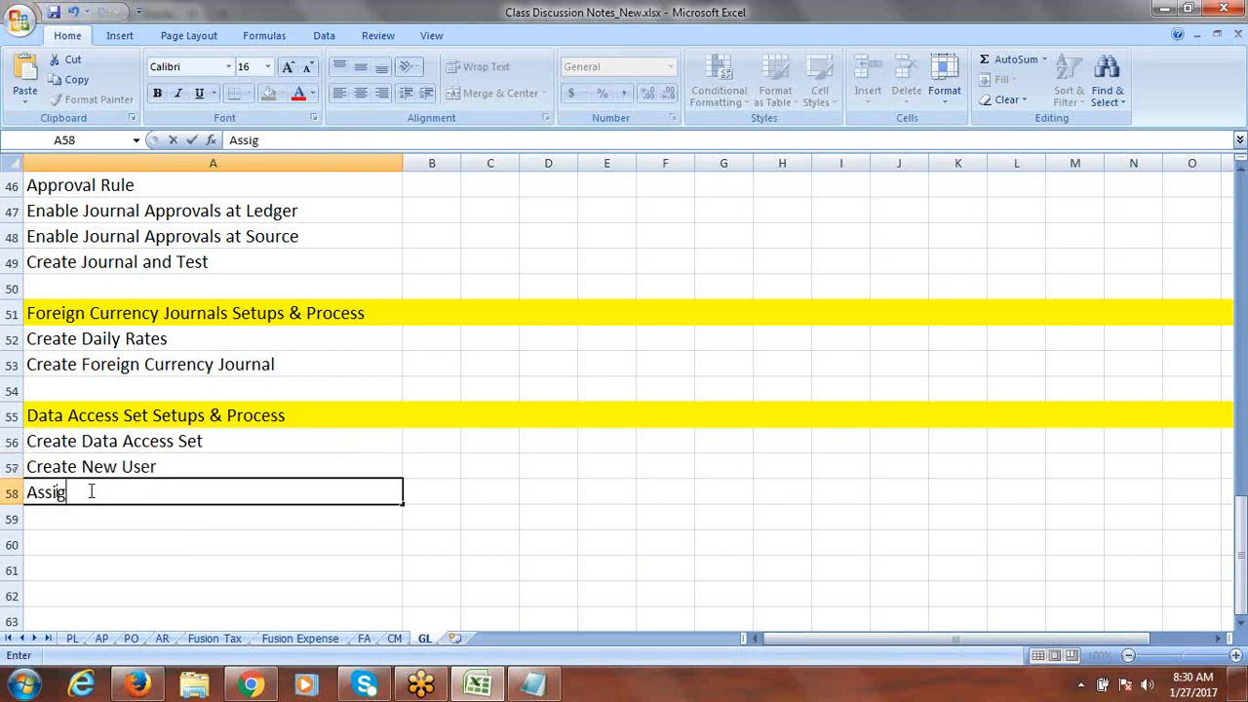
type("n Data Roles to ")
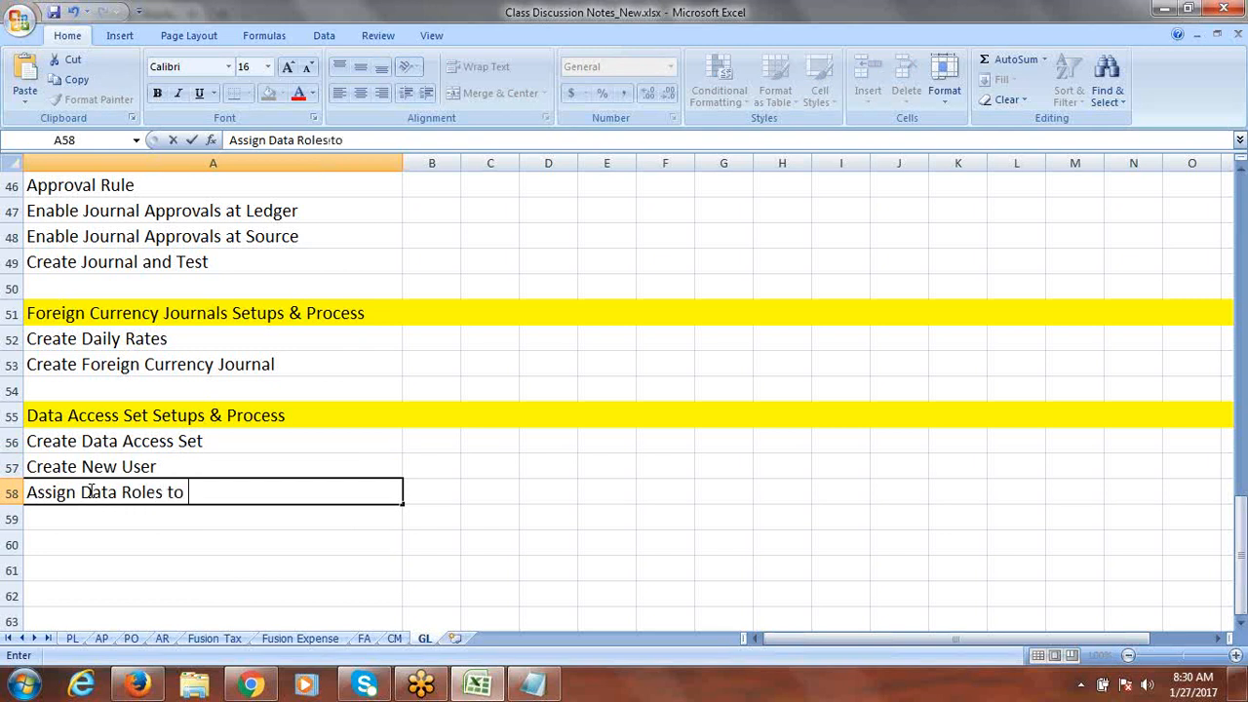
type("User")
Step: Add 'Testing' in A60, leaving the A56 entry unchanged
double_click(84, 441)
left_click_drag(84, 441, 207, 448)
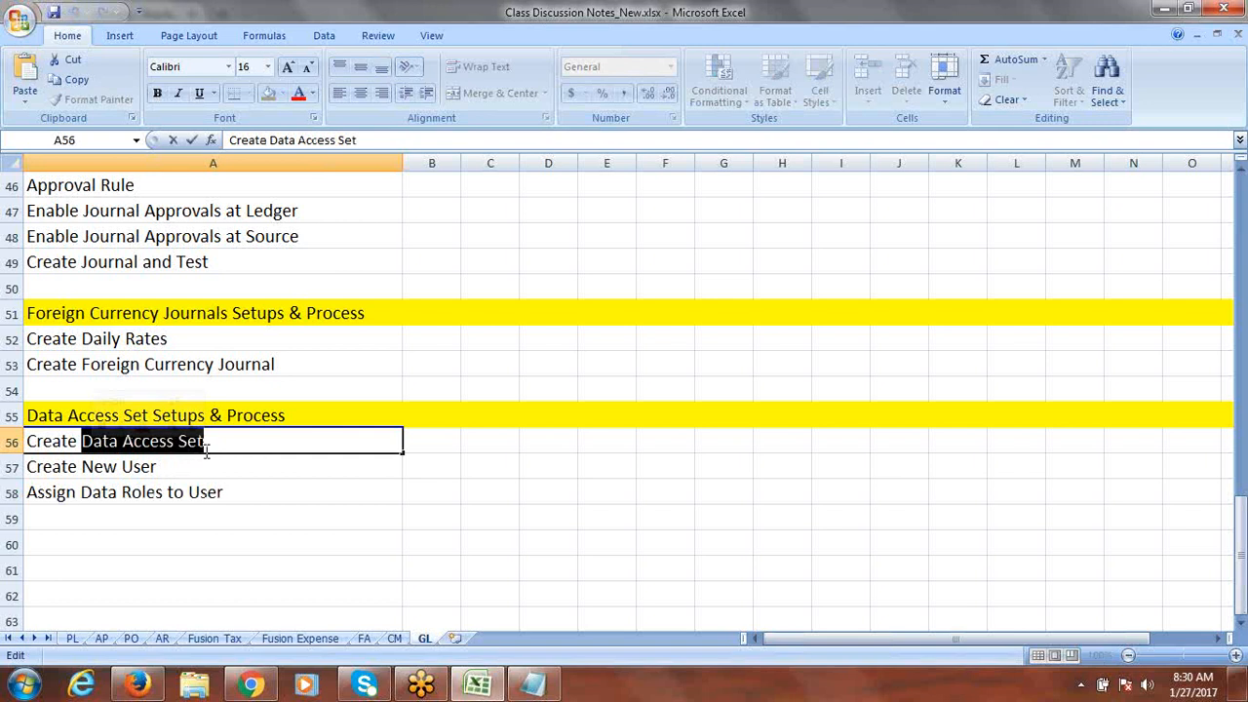
left_click(239, 493)
left_click(133, 544)
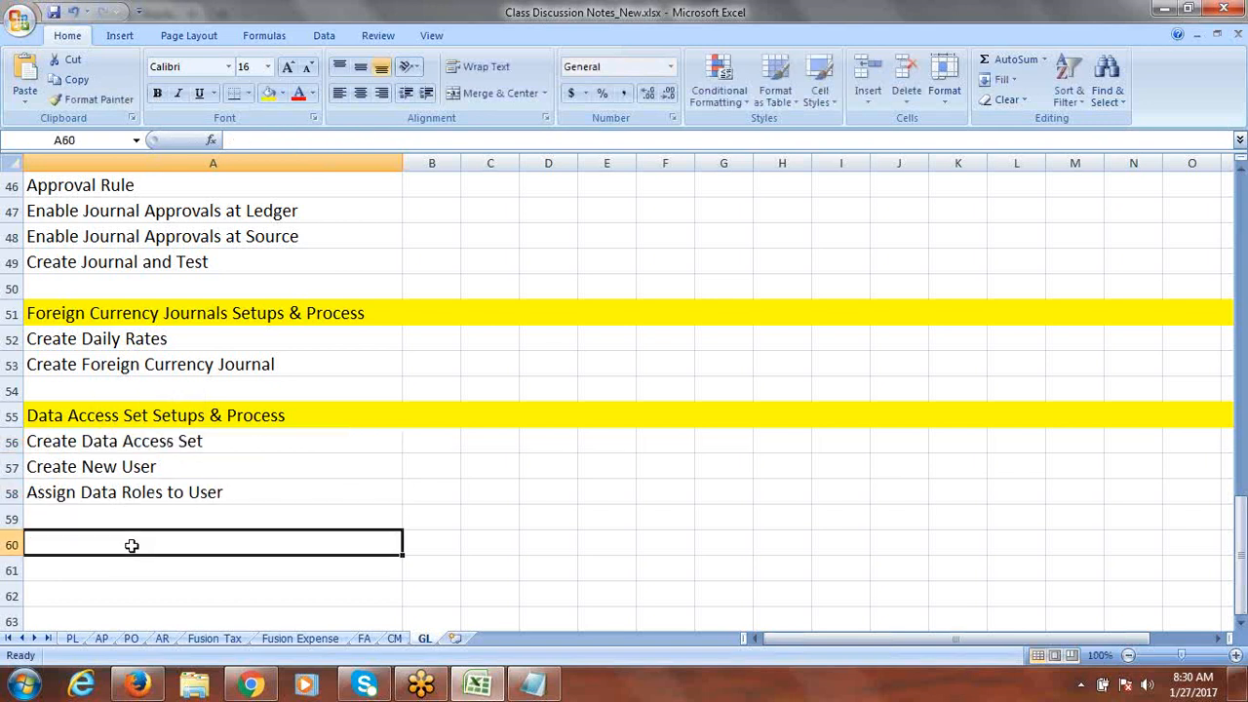
type("Testing")
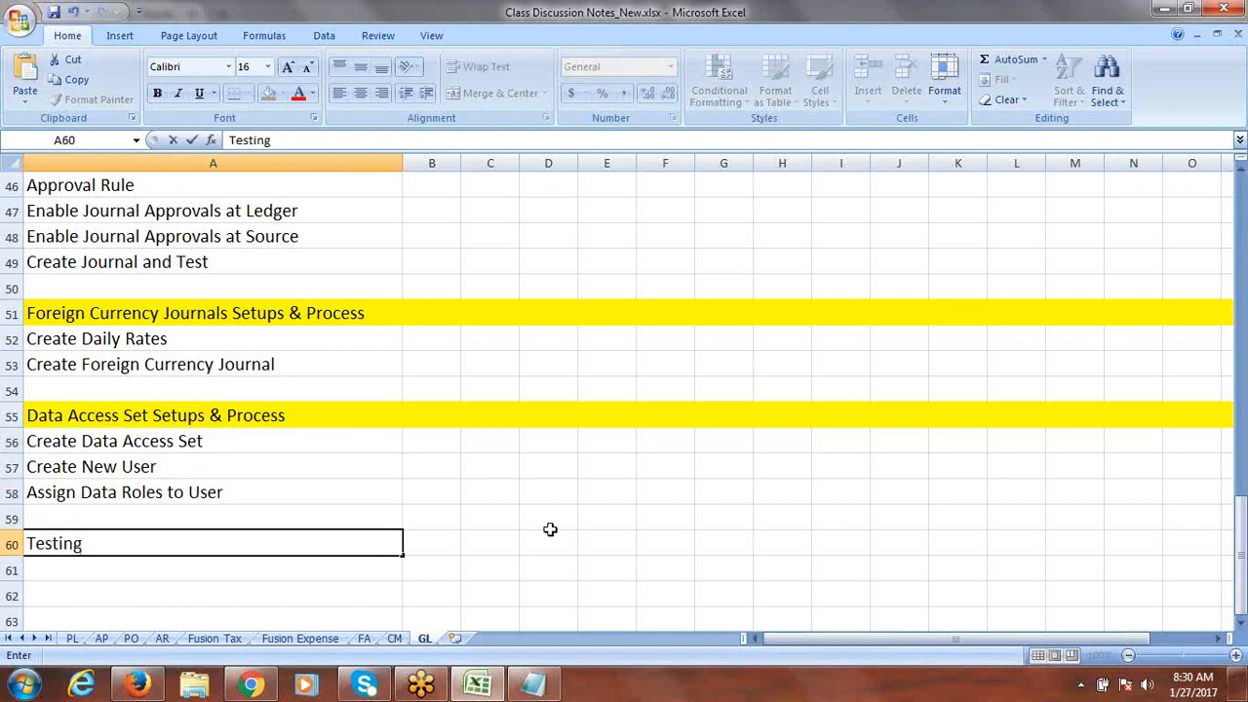
left_click(425, 542)
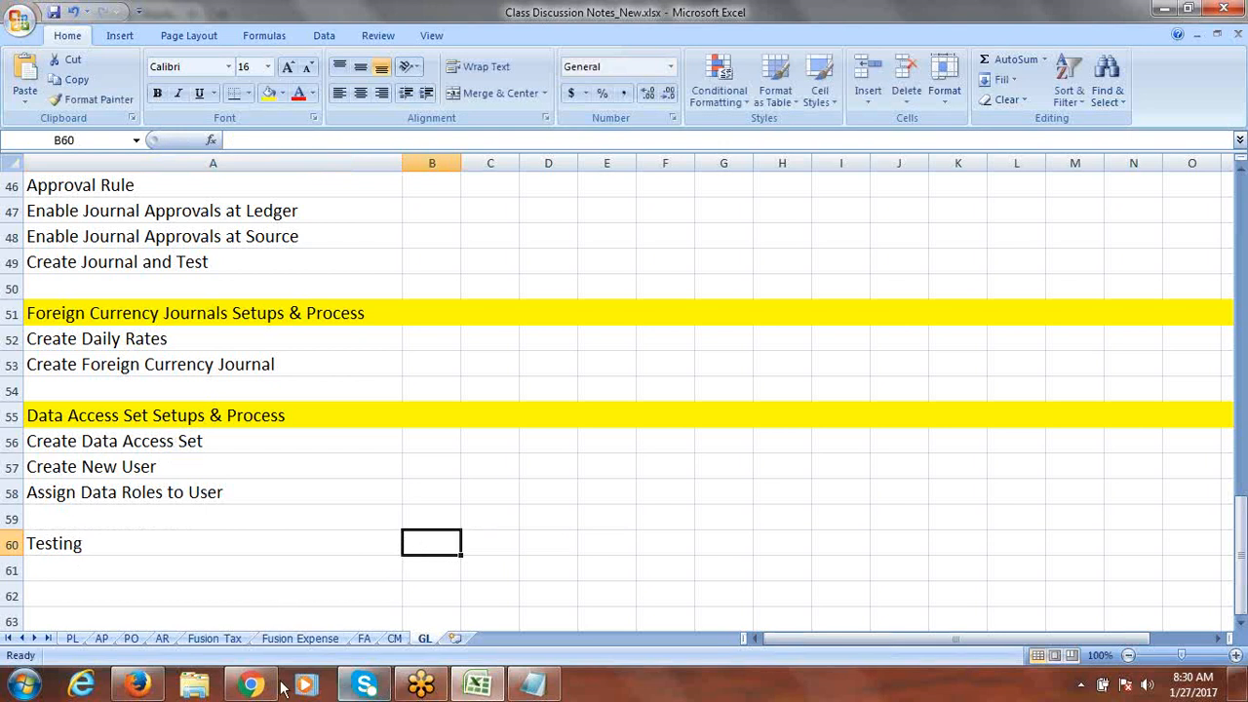
left_click(137, 685)
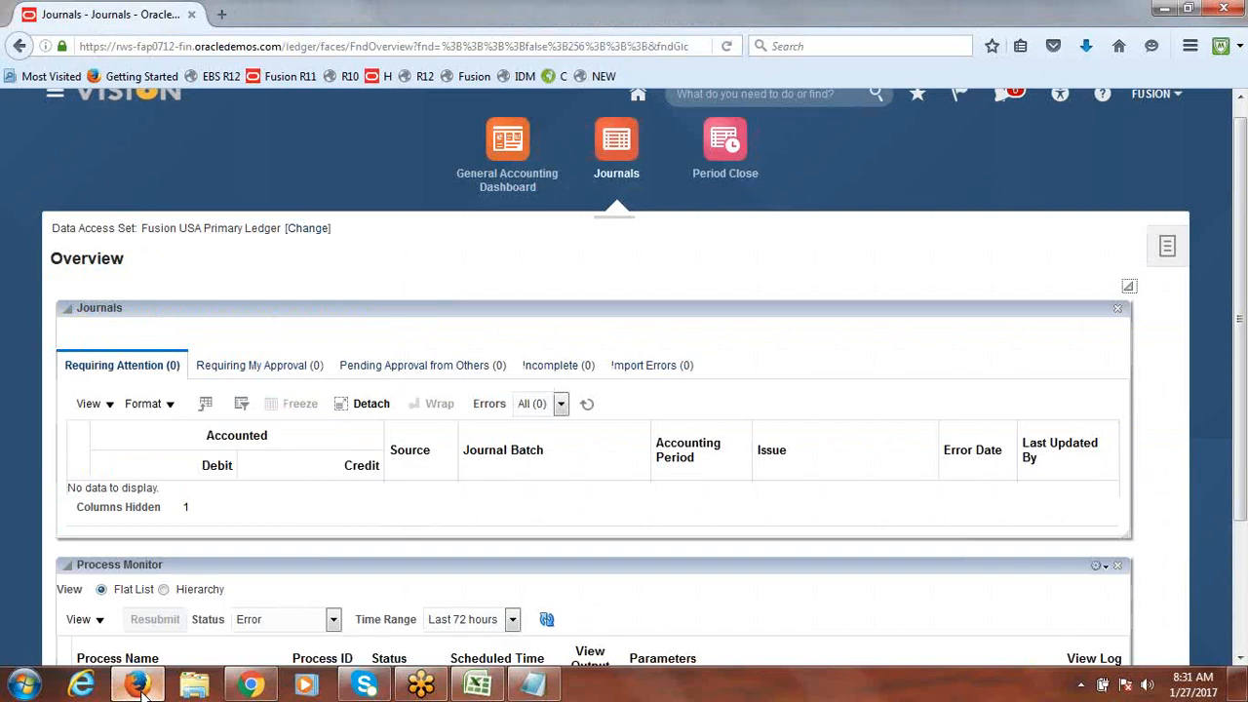
Step: Go to Setup and Maintenance and show the Implementation Projects overview
left_click_drag(1241, 234, 1241, 210)
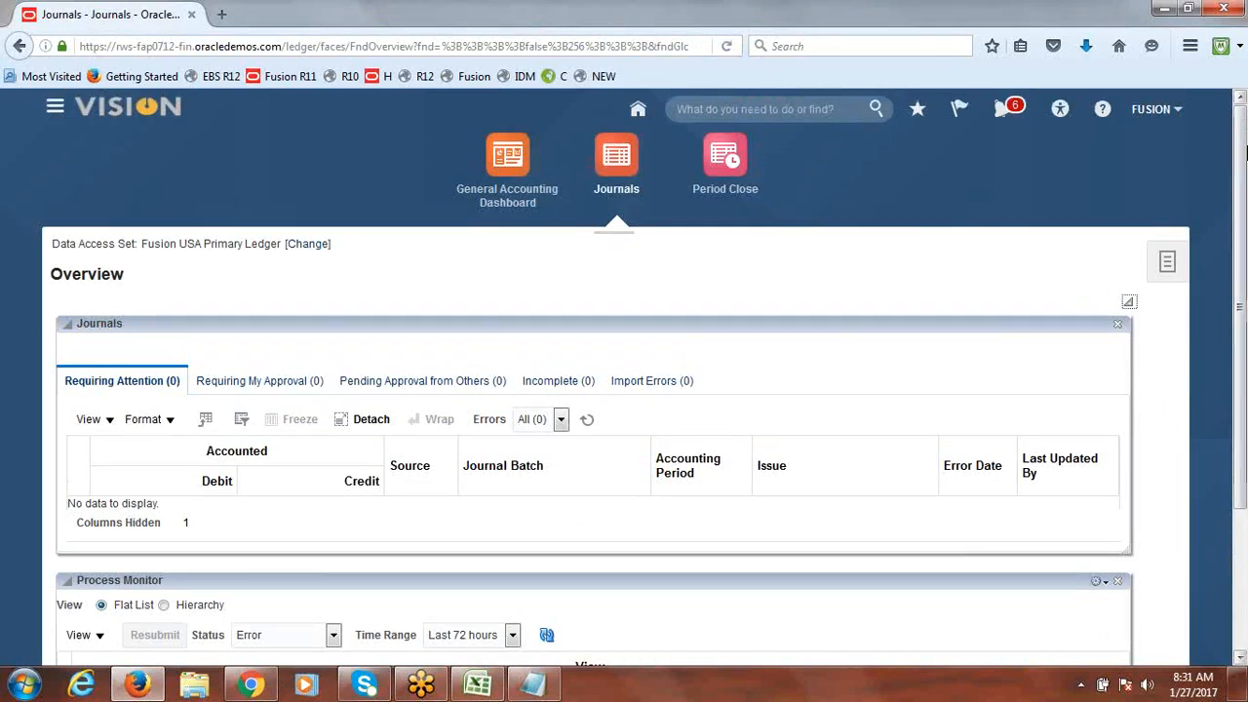
left_click(1152, 111)
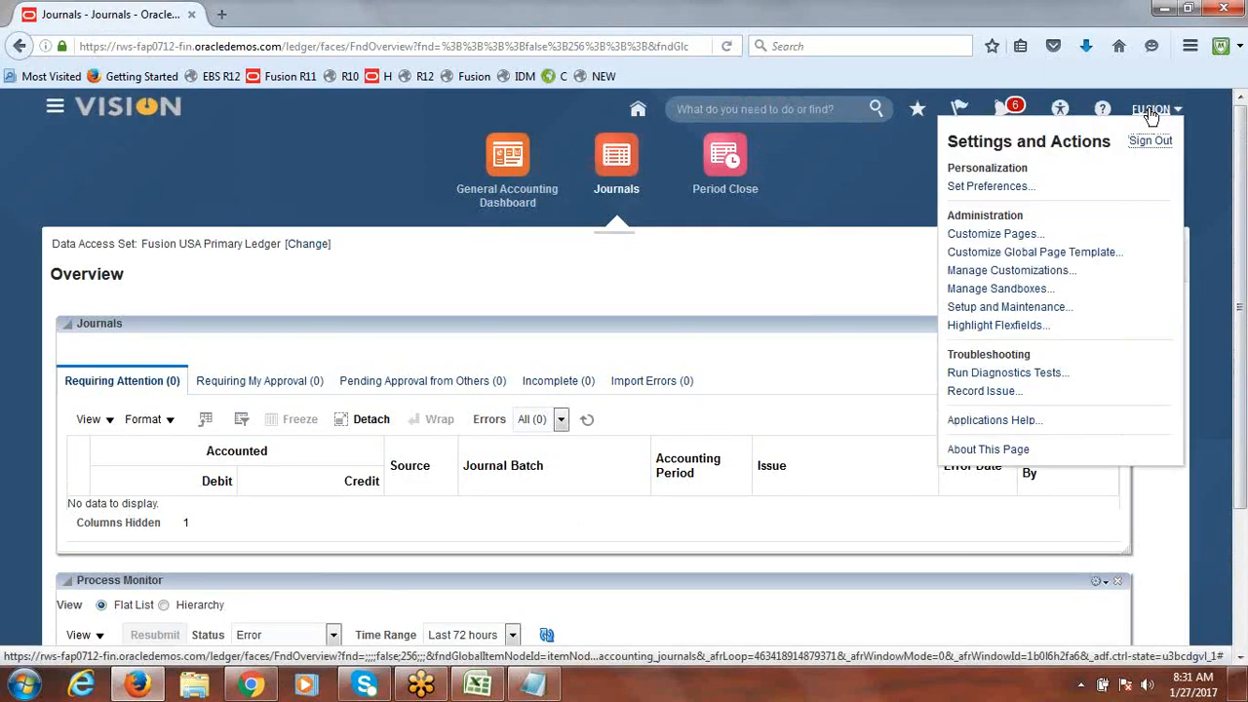
left_click(1034, 307)
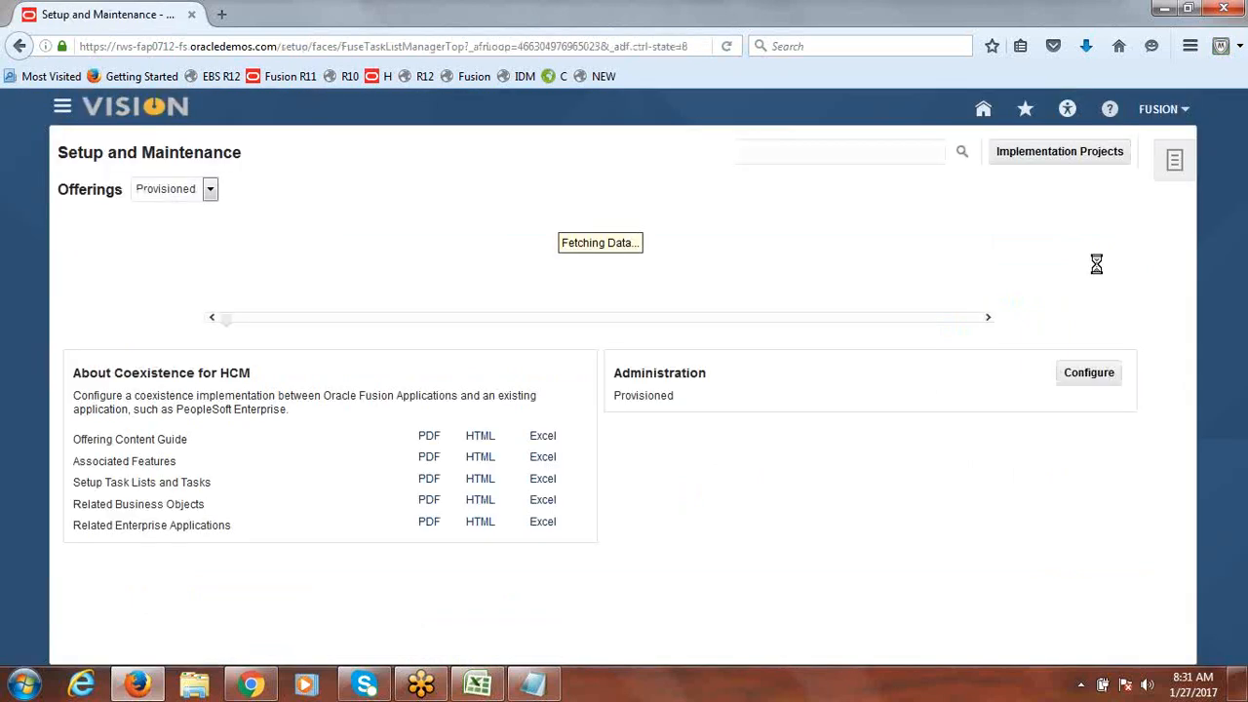
left_click(1050, 154)
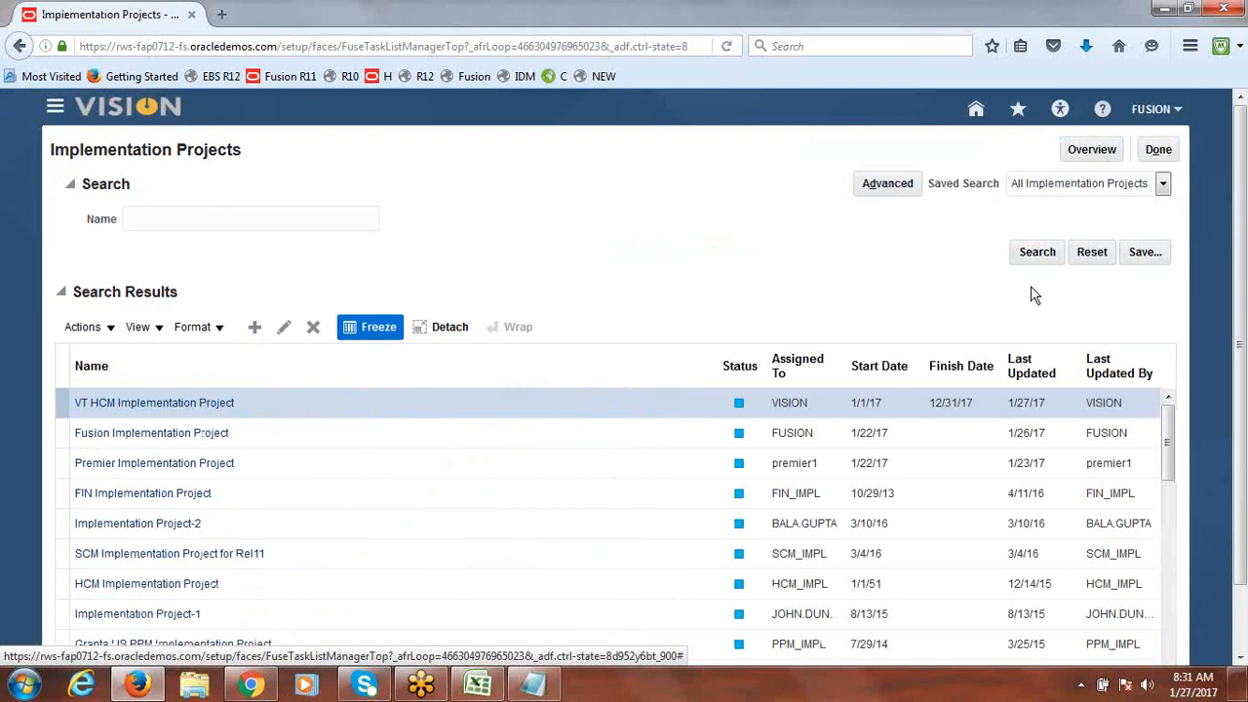
left_click(1081, 148)
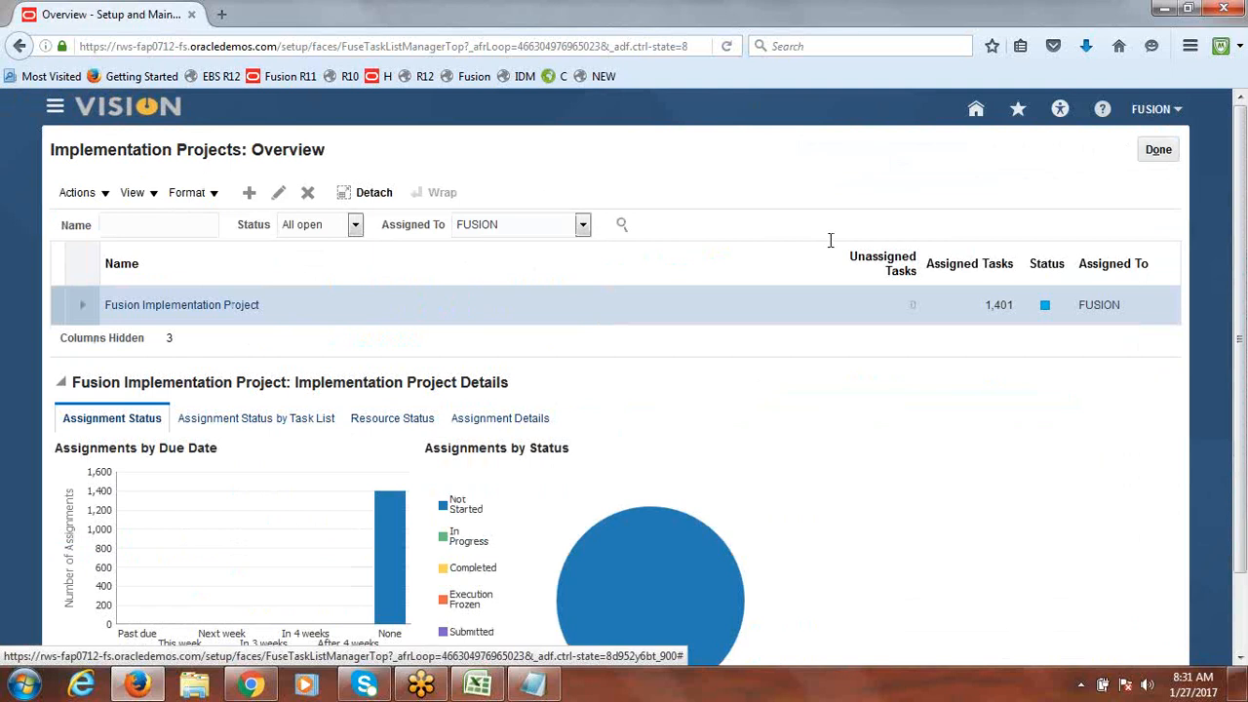
Step: Search Fusion Implementation Project's tasks for 'Data Access Set' and launch Manage Data Access Sets
left_click(188, 305)
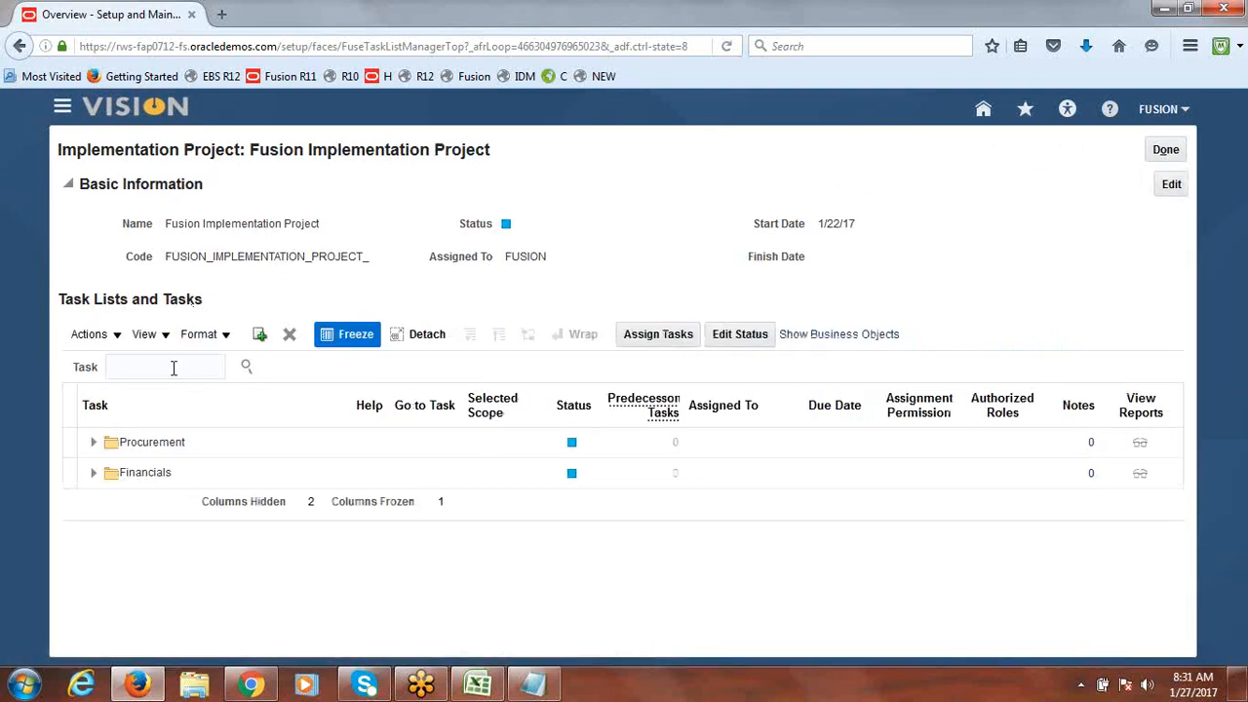
type("ta Access Set")
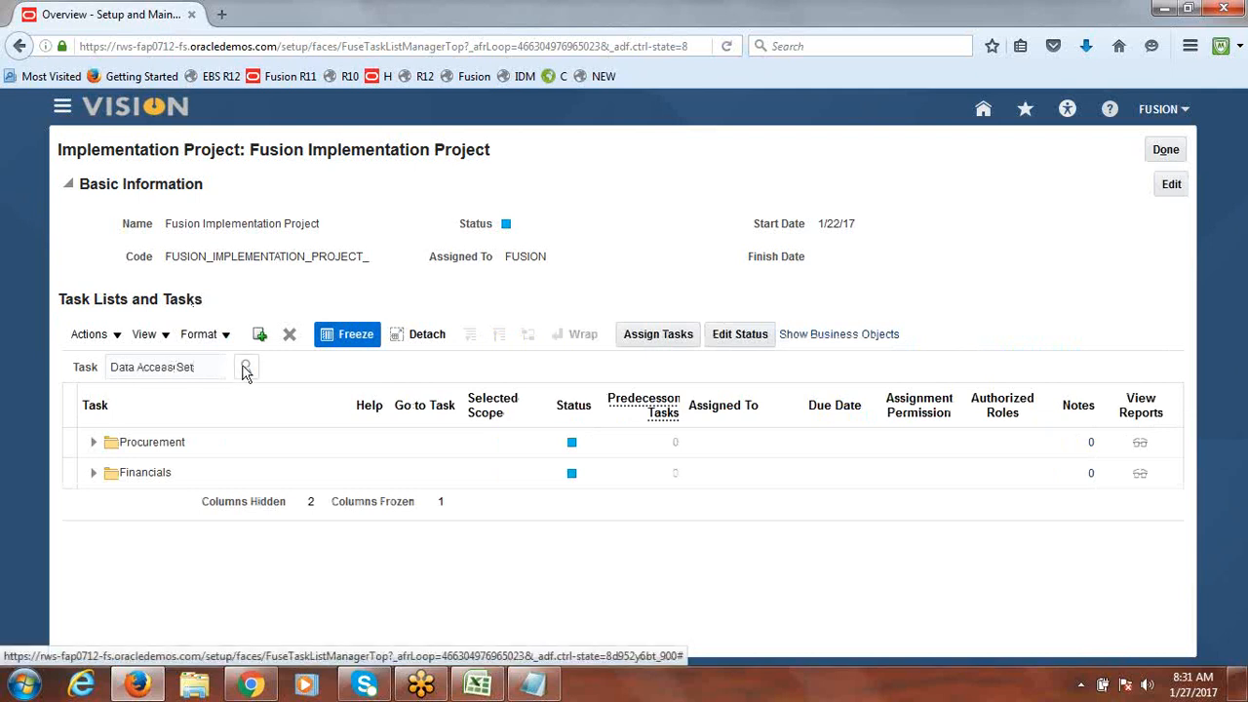
left_click(245, 367)
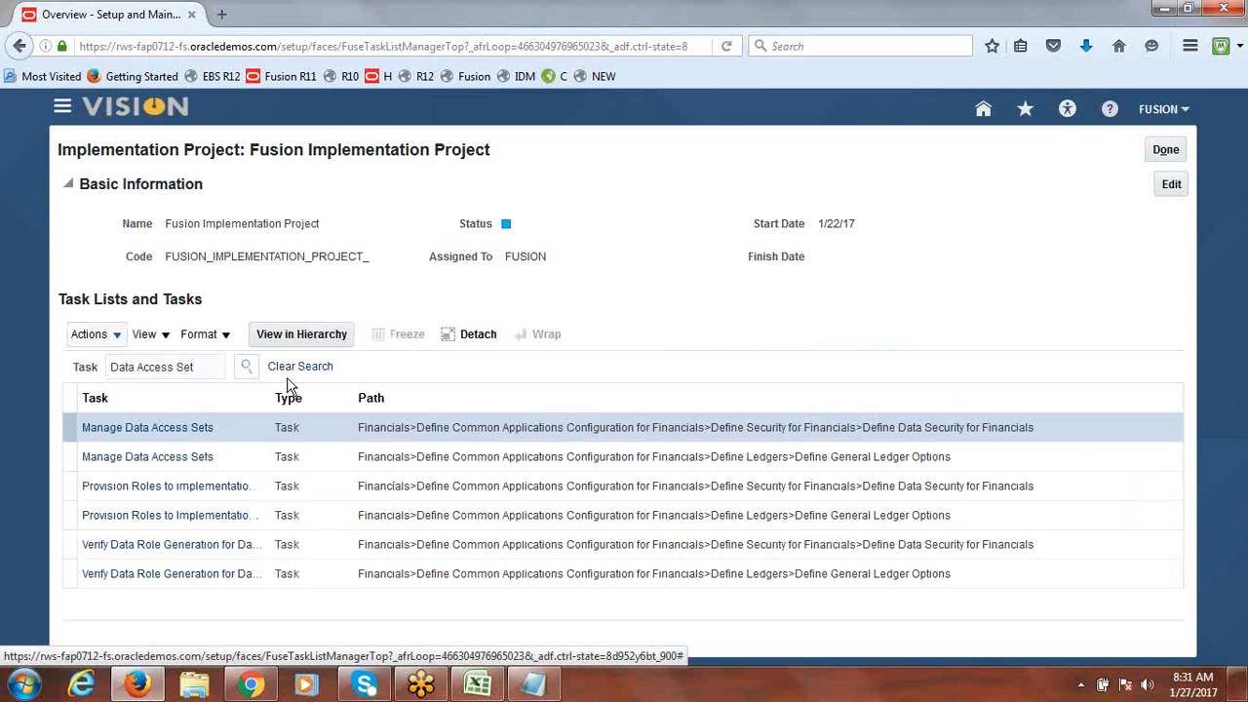
left_click_drag(271, 394, 314, 393)
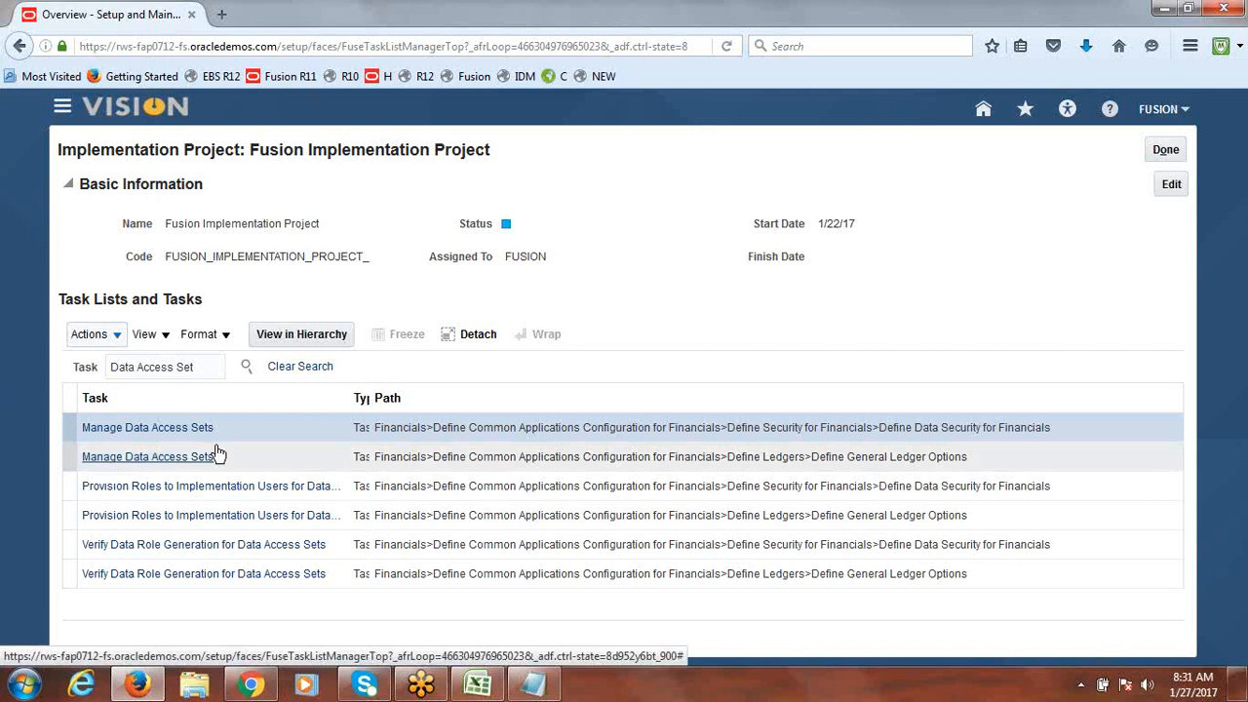
left_click(153, 459)
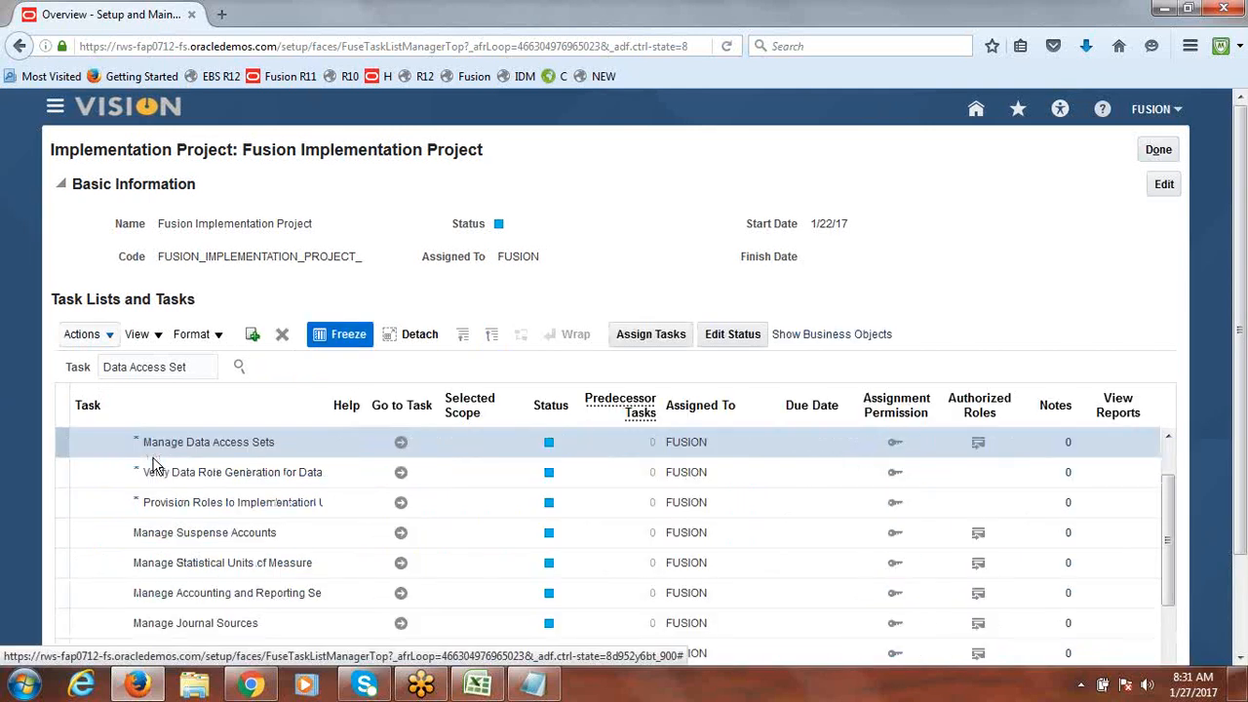
left_click(400, 444)
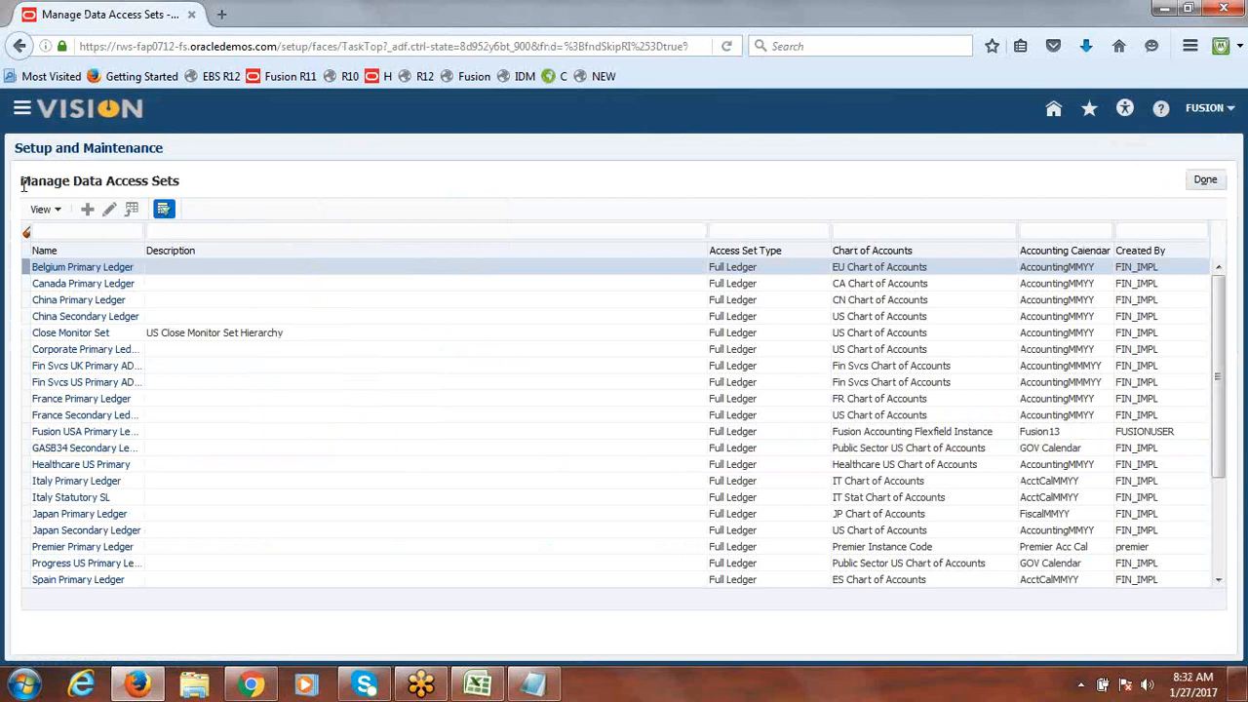
Step: Review existing access sets such as Fusion USA Primary Ledger and start creating a new one
left_click_drag(22, 181, 173, 181)
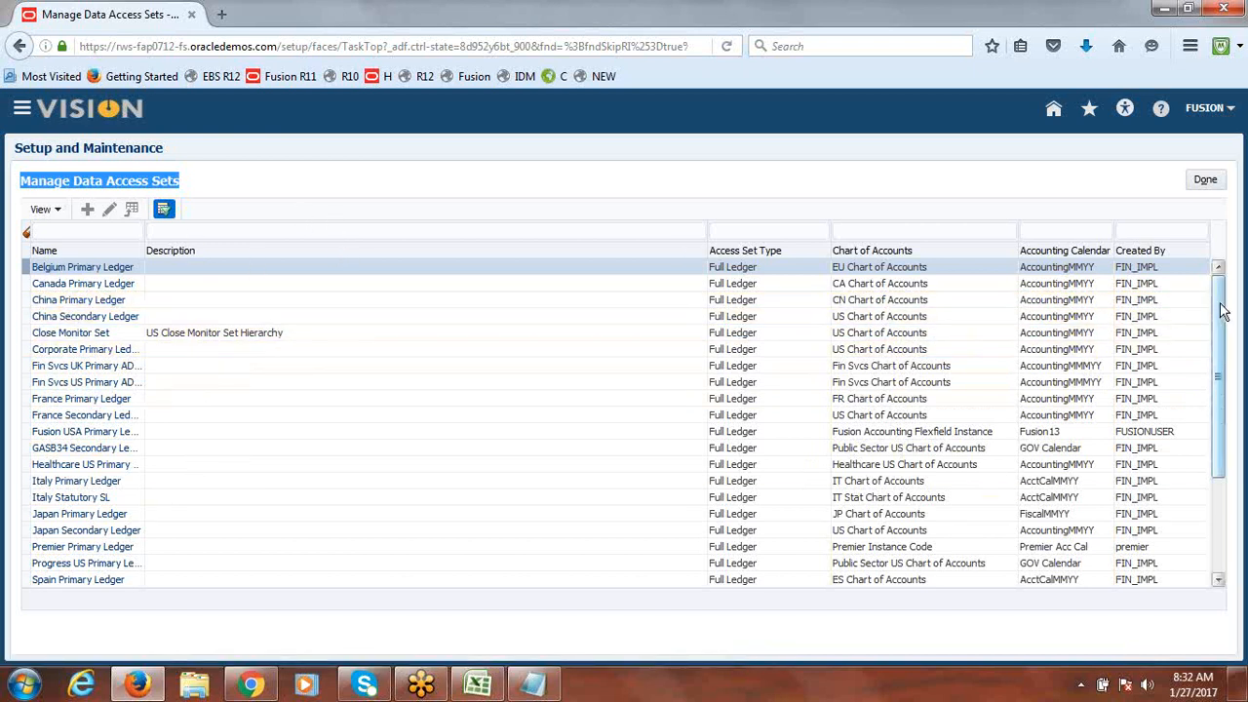
left_click_drag(1220, 312, 1224, 220)
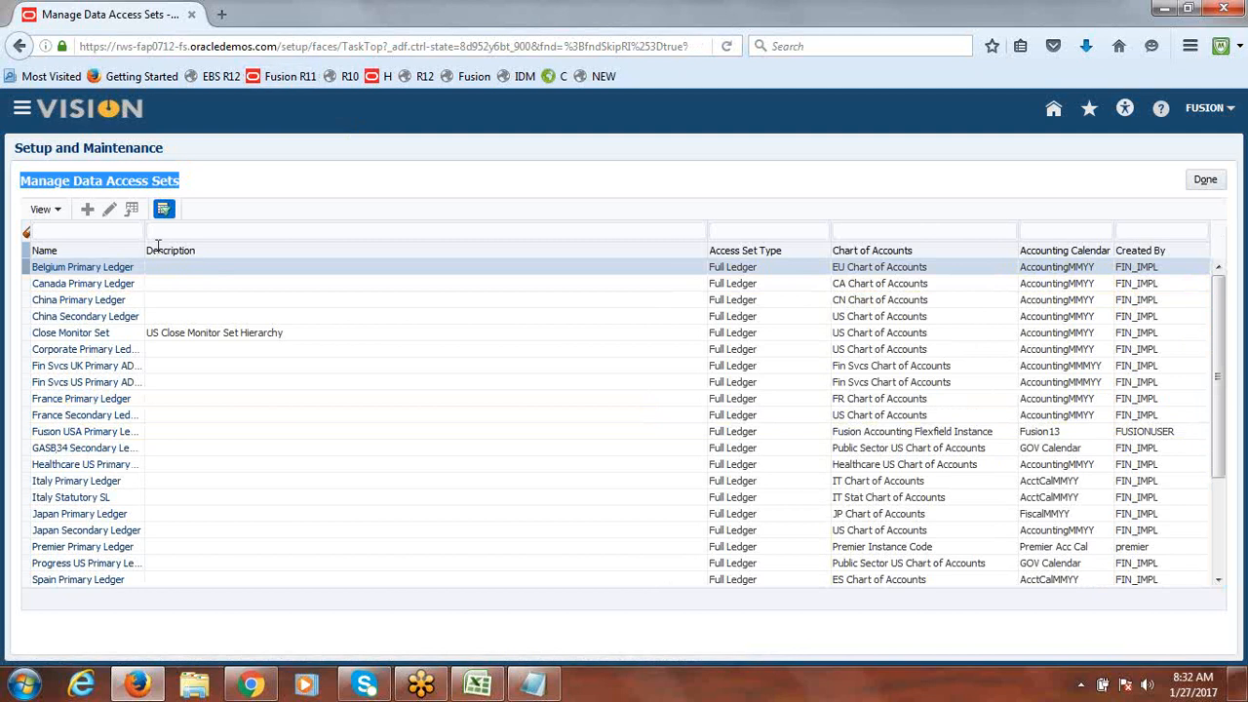
left_click(87, 212)
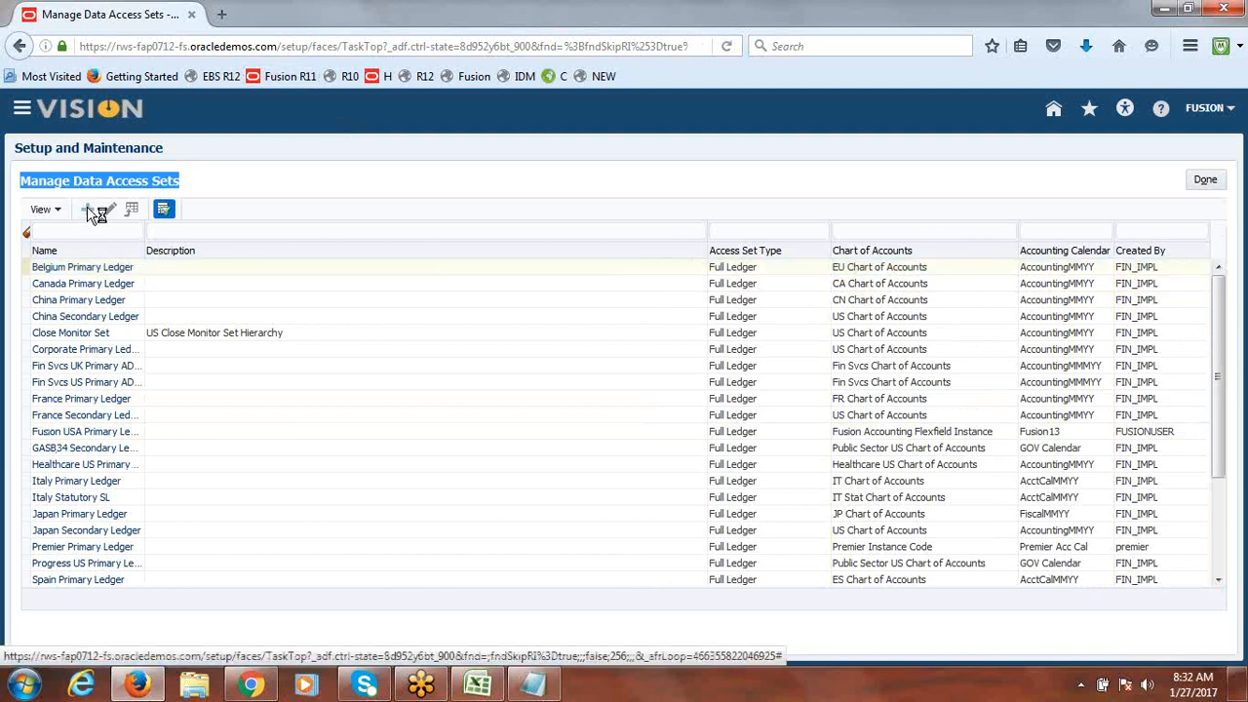
Step: Name the set 'Fusion Data Access Set' and reuse the name as its description
left_click(301, 216)
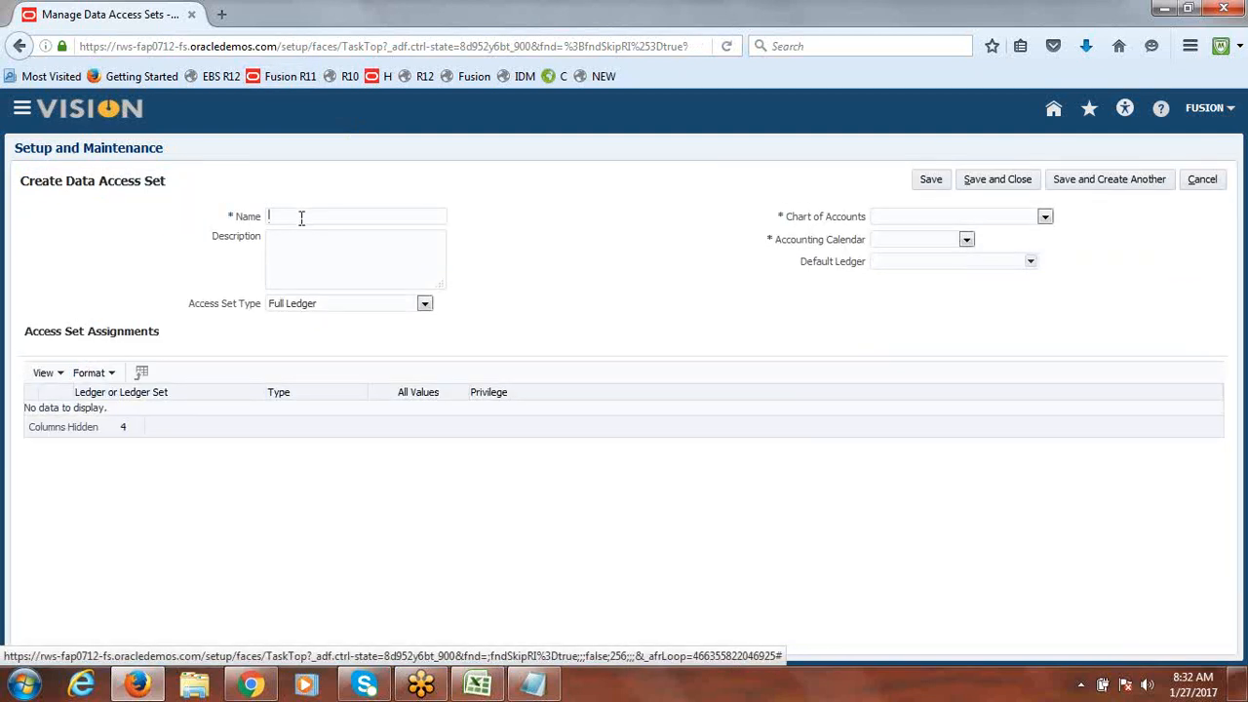
type("Fusion Data Access Set")
left_click(555, 236)
left_click_drag(385, 215, 241, 218)
key("ctrl+c")
left_click(317, 250)
key("ctrl+v")
Step: Set type Primary Balancing Segment Value, chart Fusion Accounting Flexfield Instance, and calendar Fusion13
left_click(425, 304)
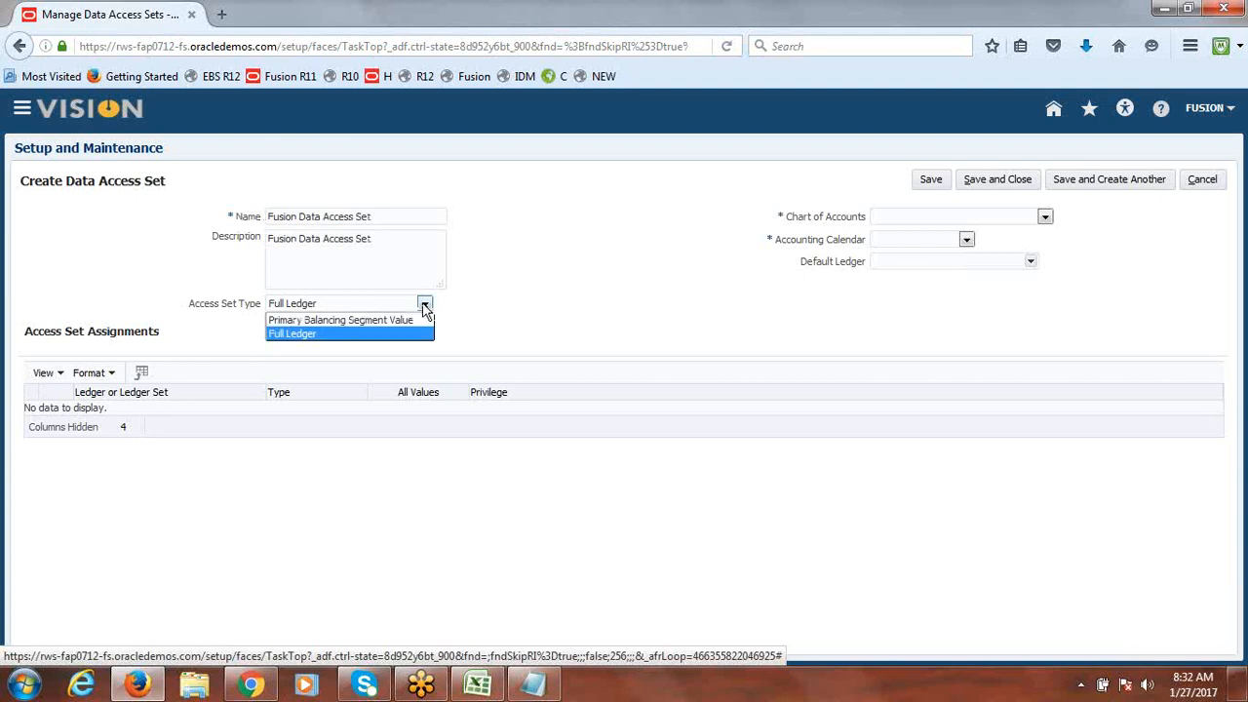
left_click(395, 321)
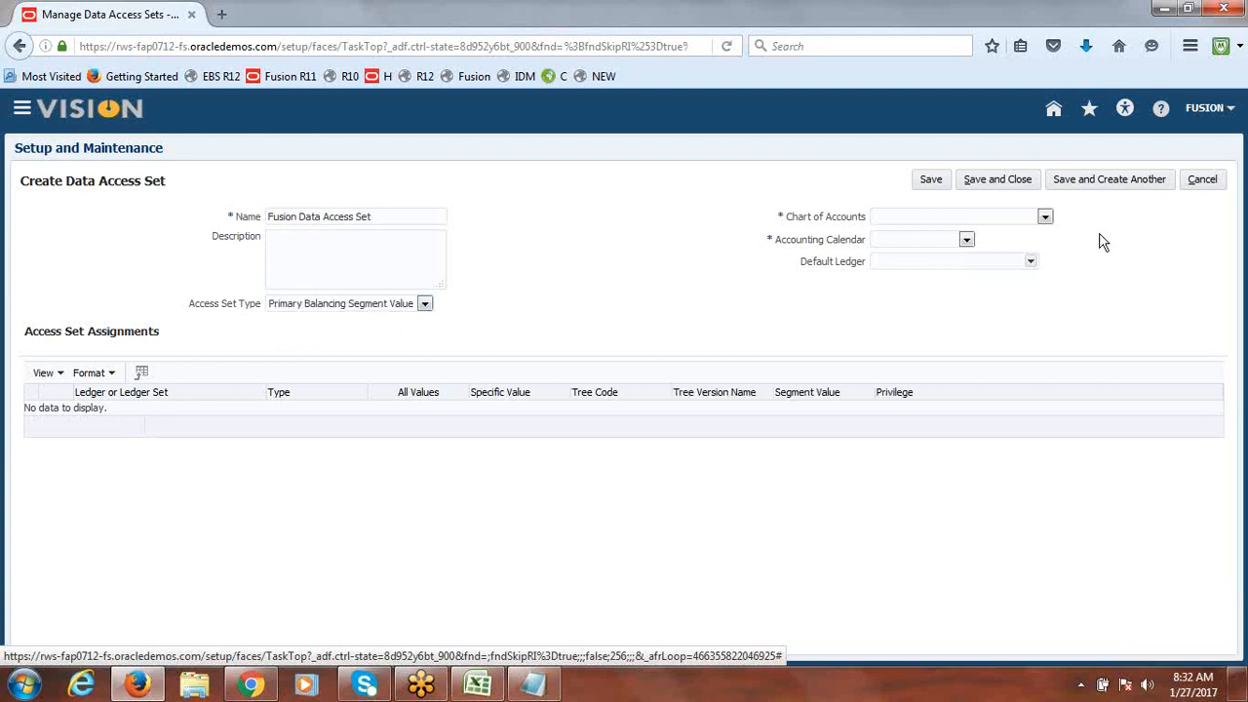
left_click(1045, 218)
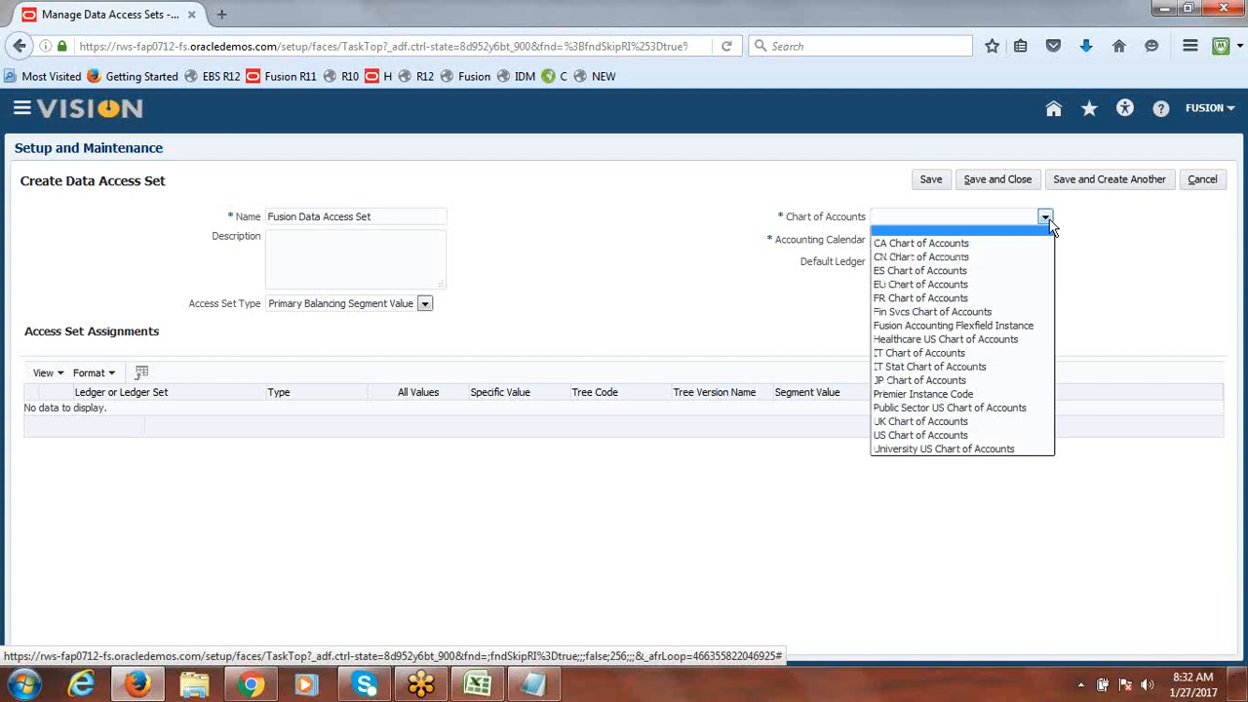
left_click(986, 326)
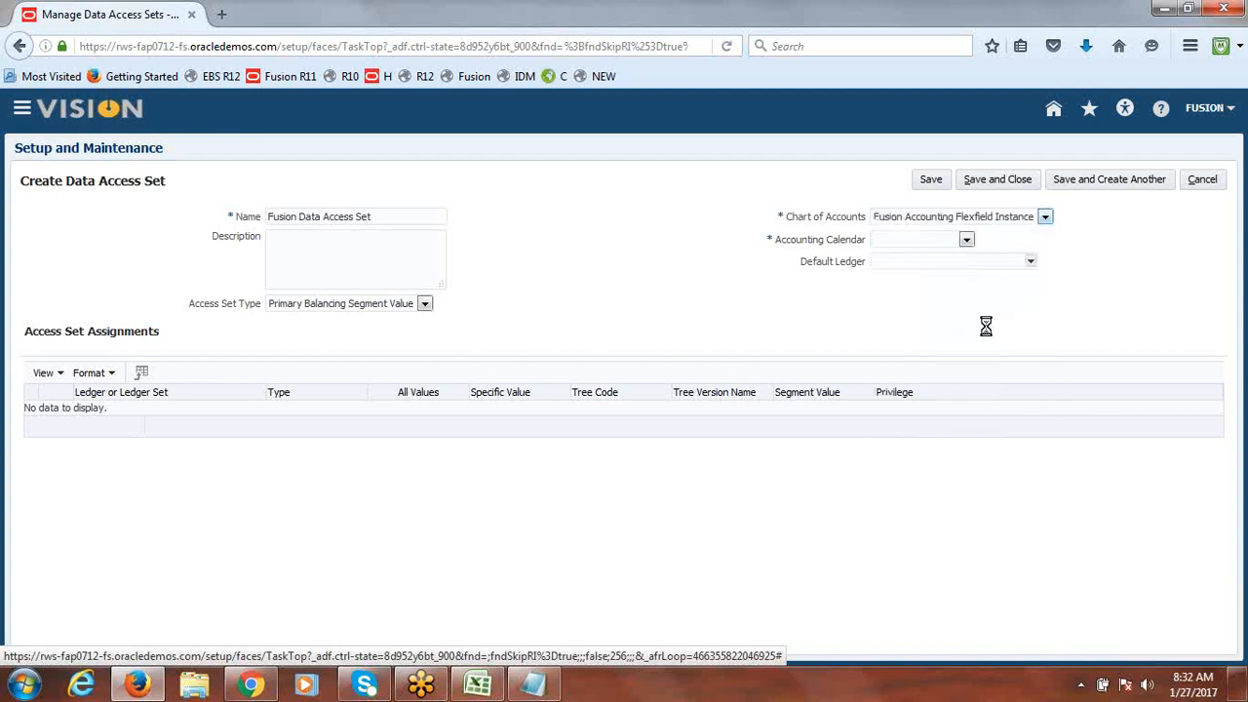
left_click(966, 240)
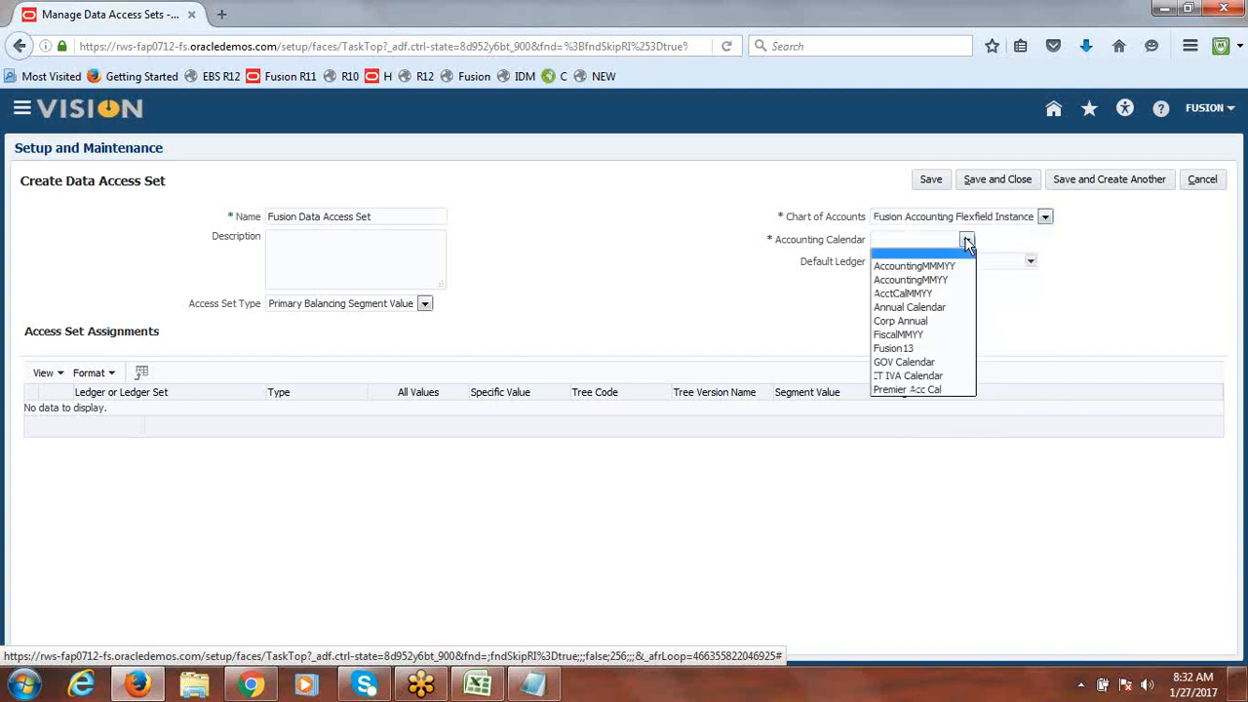
left_click(939, 348)
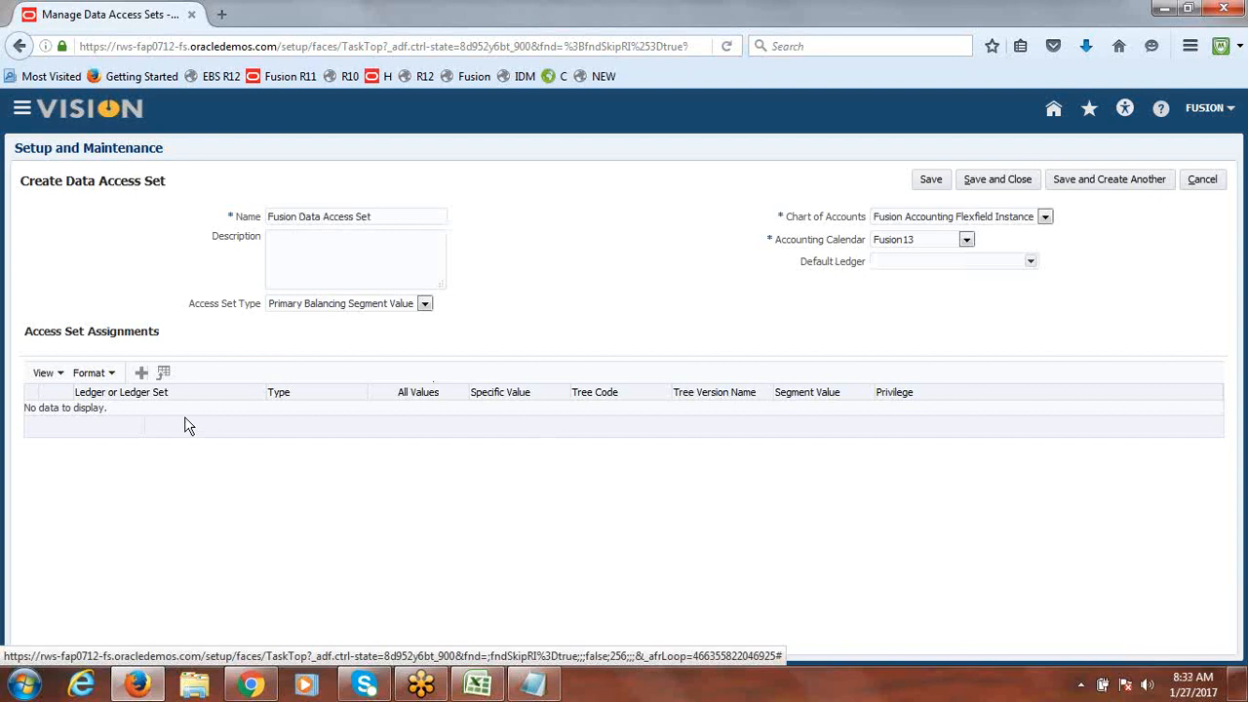
left_click(142, 372)
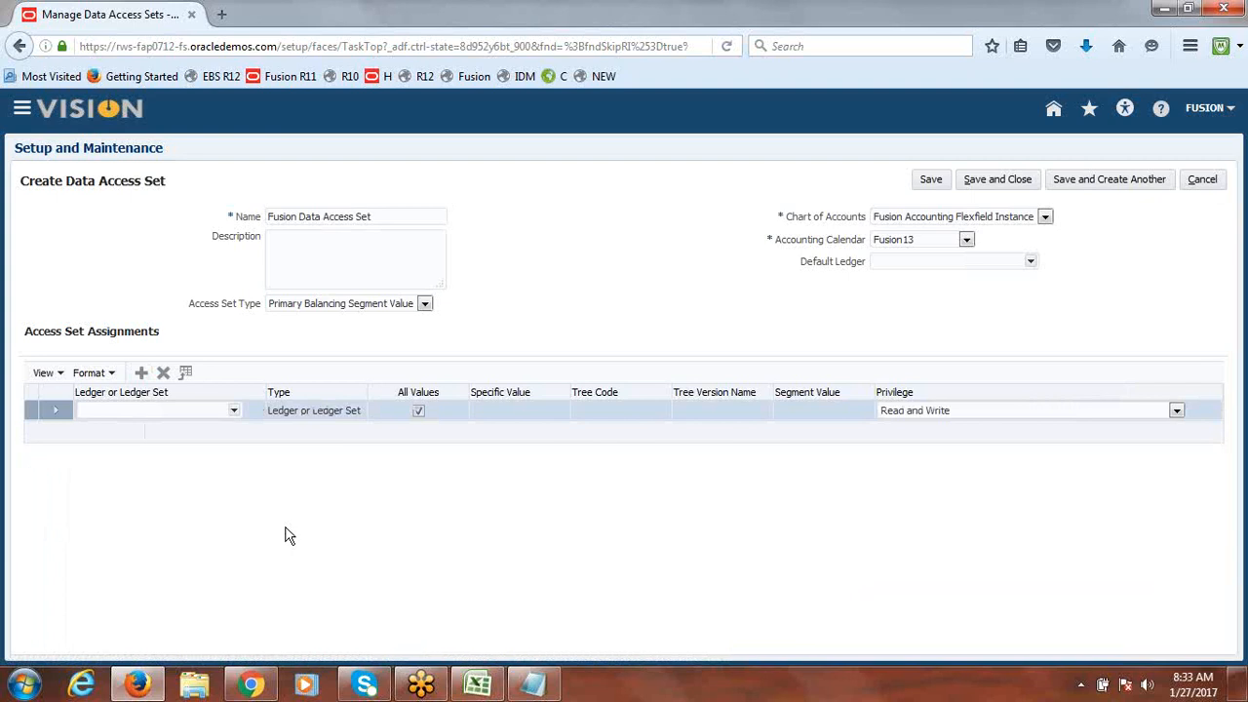
Step: Assign Fusion USA Primary Ledger single segment value 1000 with Read and Write, then add another row
left_click(234, 412)
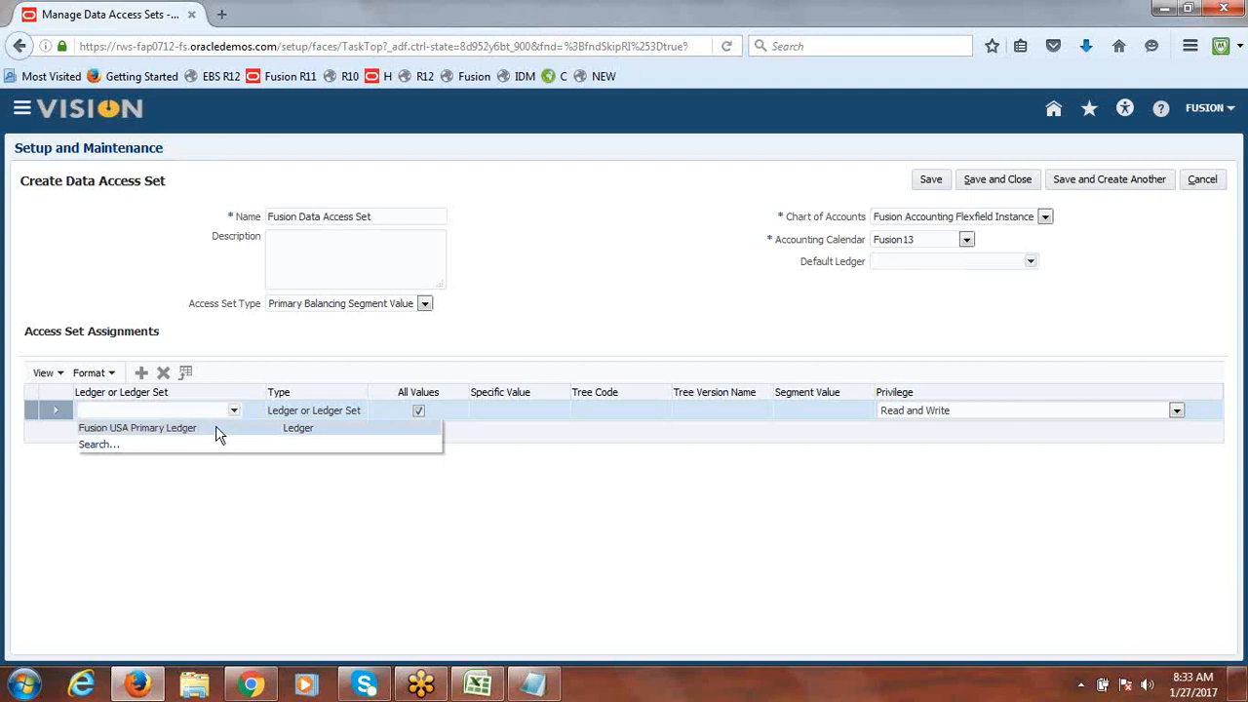
left_click(218, 432)
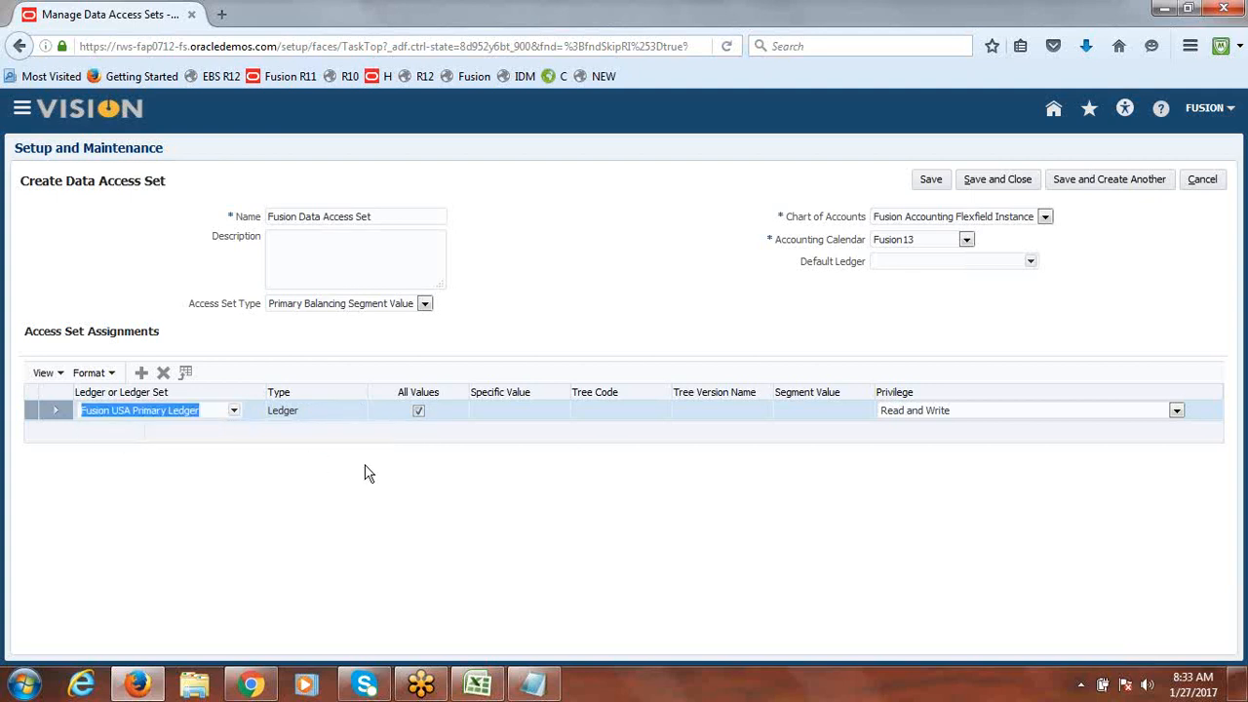
left_click(418, 411)
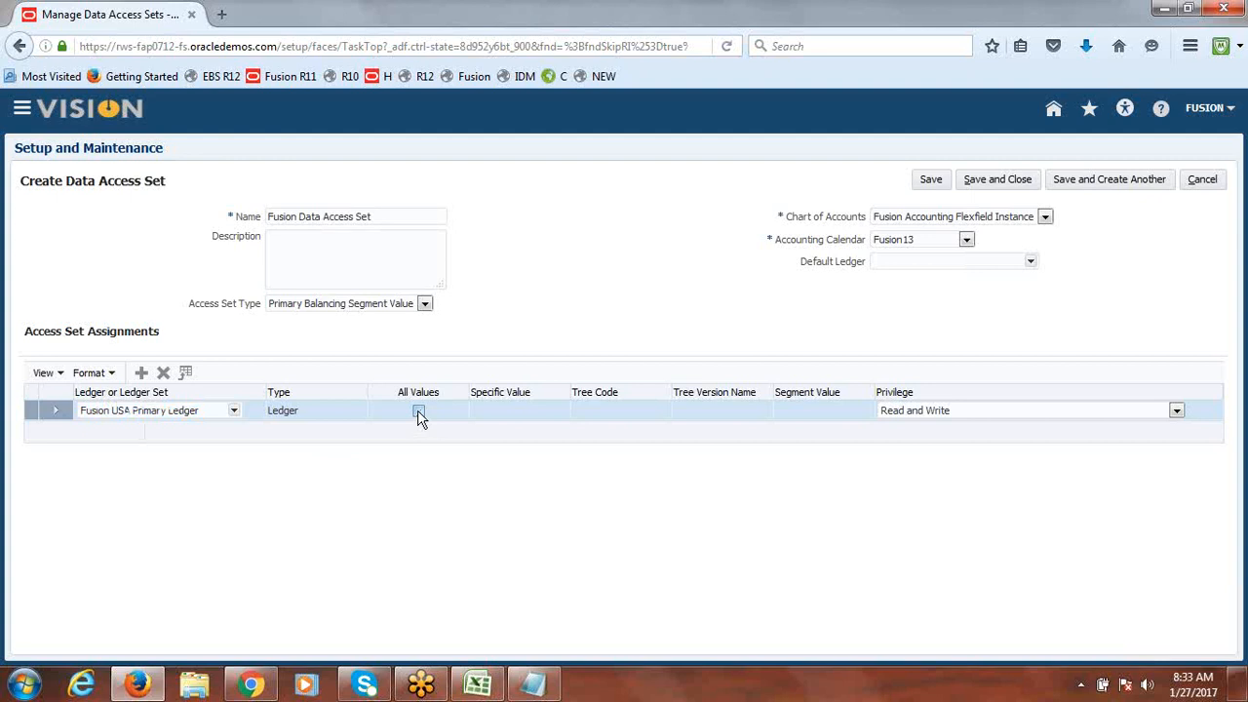
left_click(549, 412)
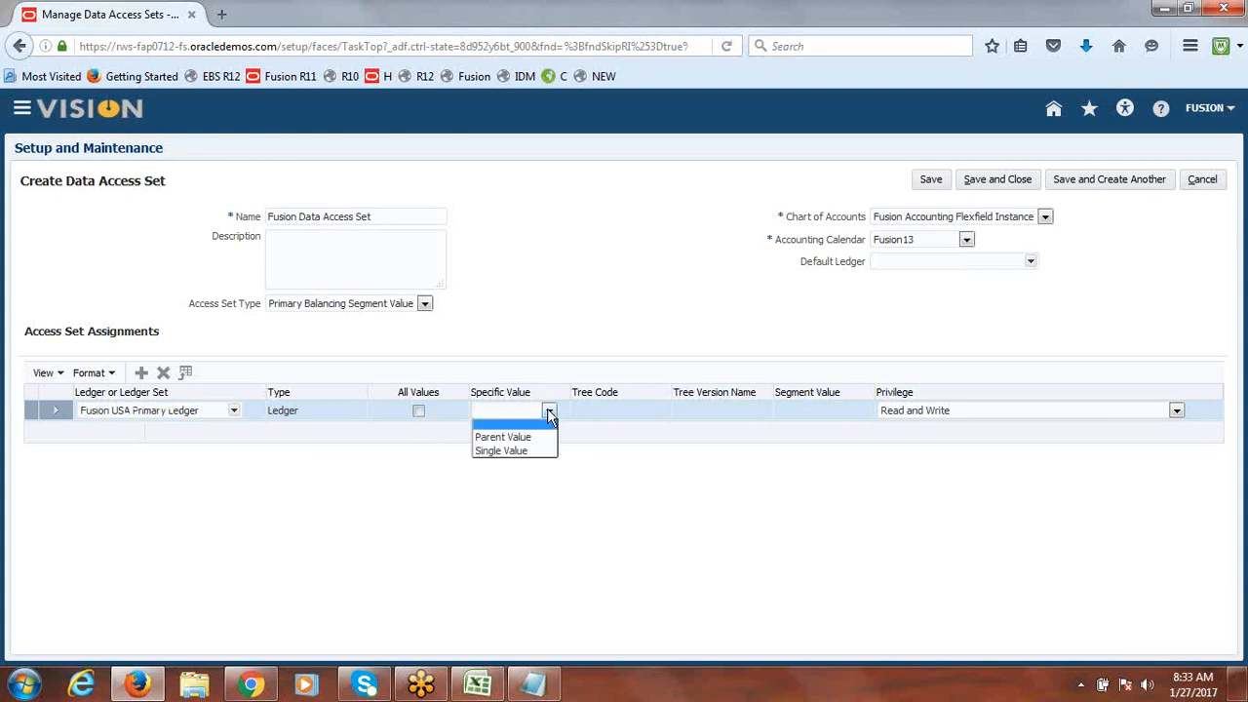
left_click(544, 451)
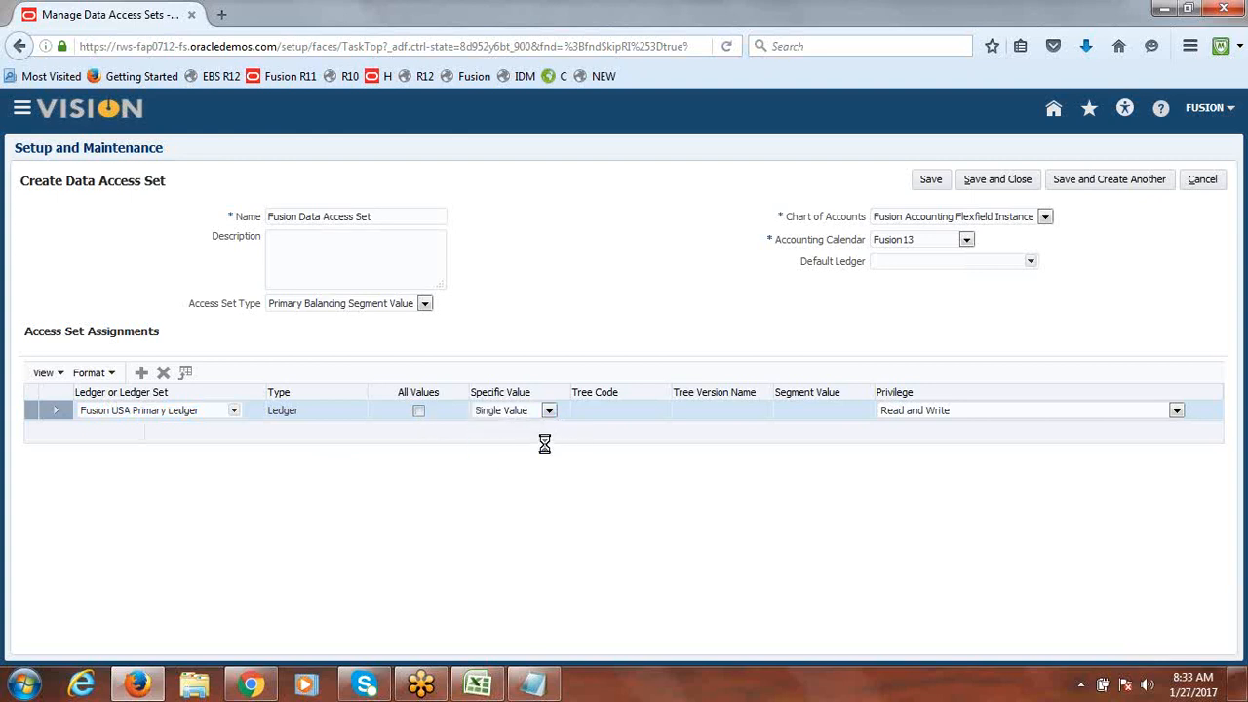
left_click(862, 411)
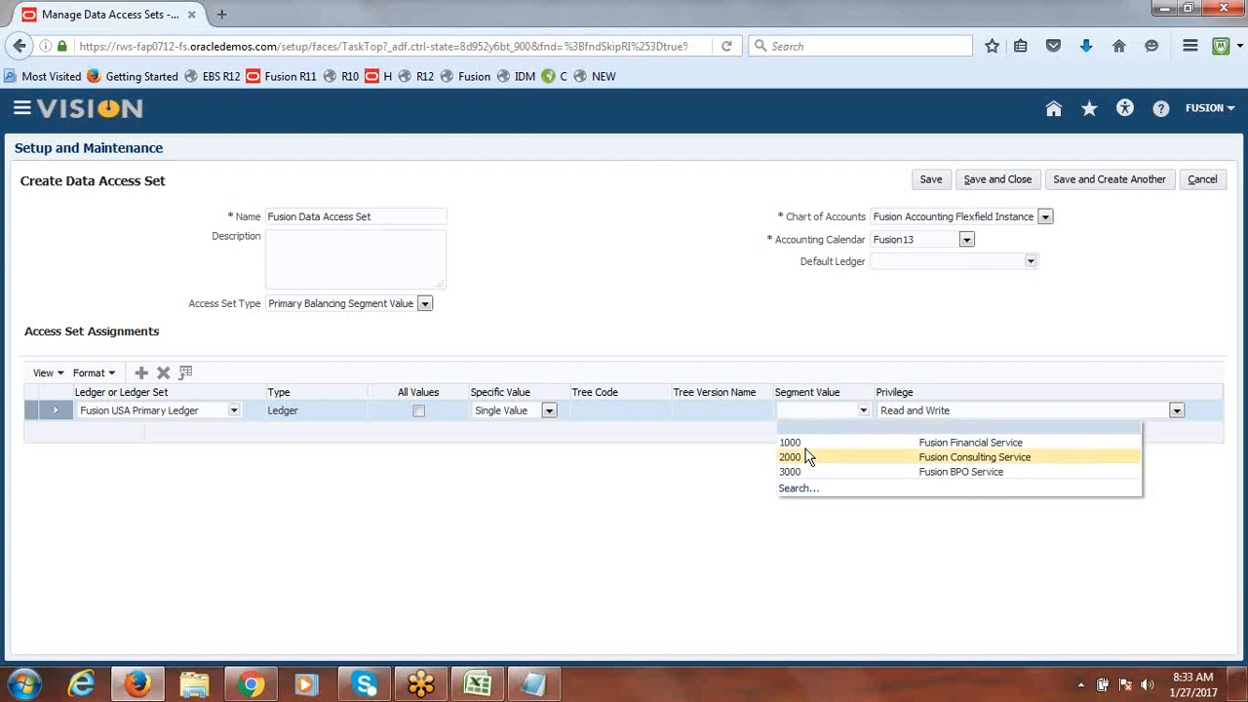
left_click(794, 442)
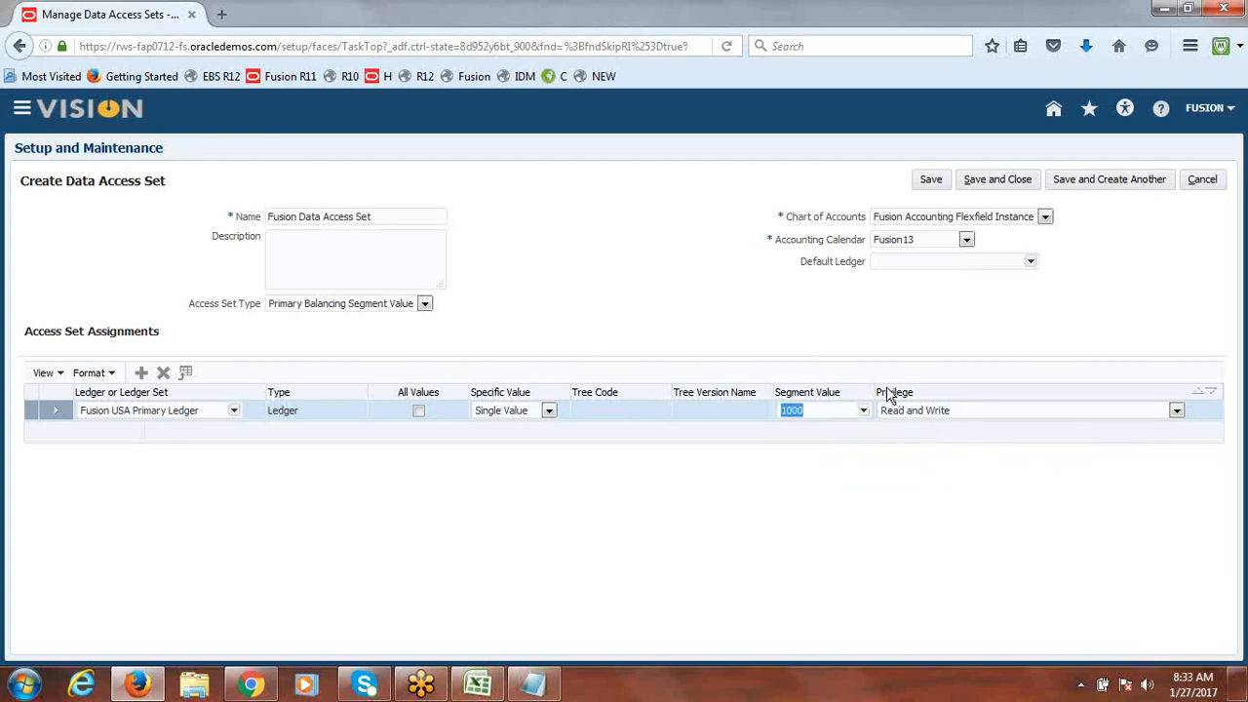
left_click(1176, 410)
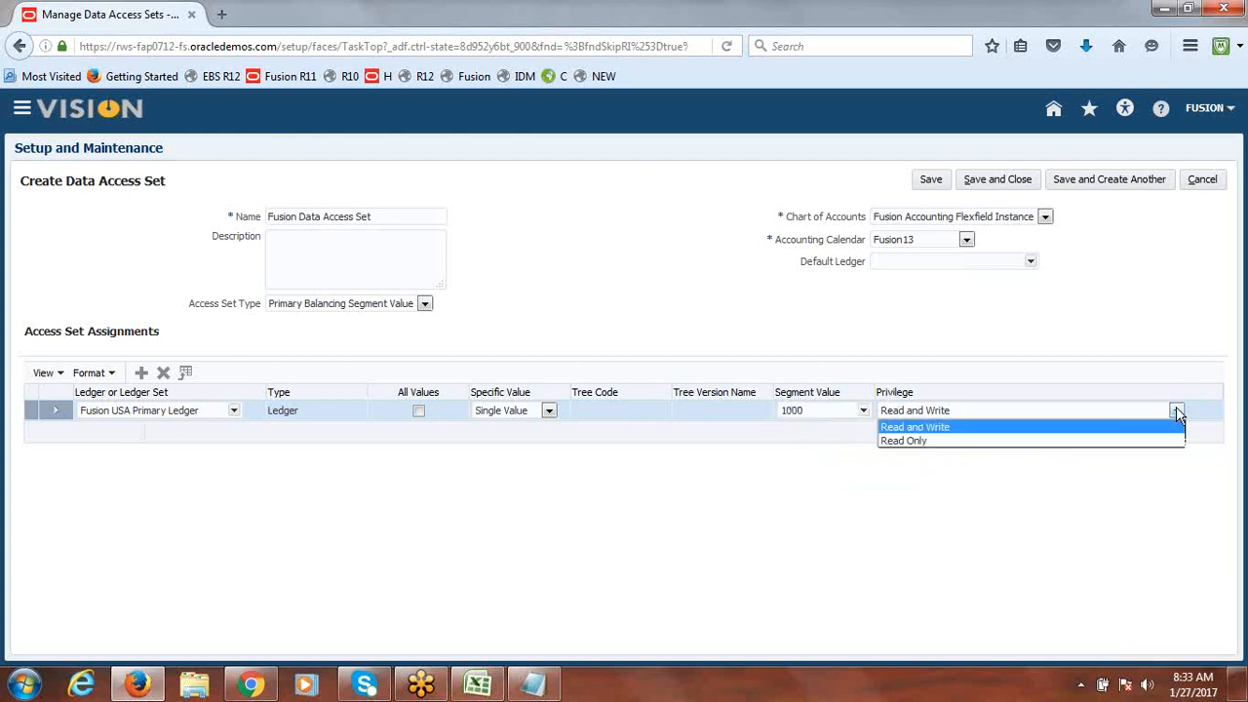
left_click(1176, 409)
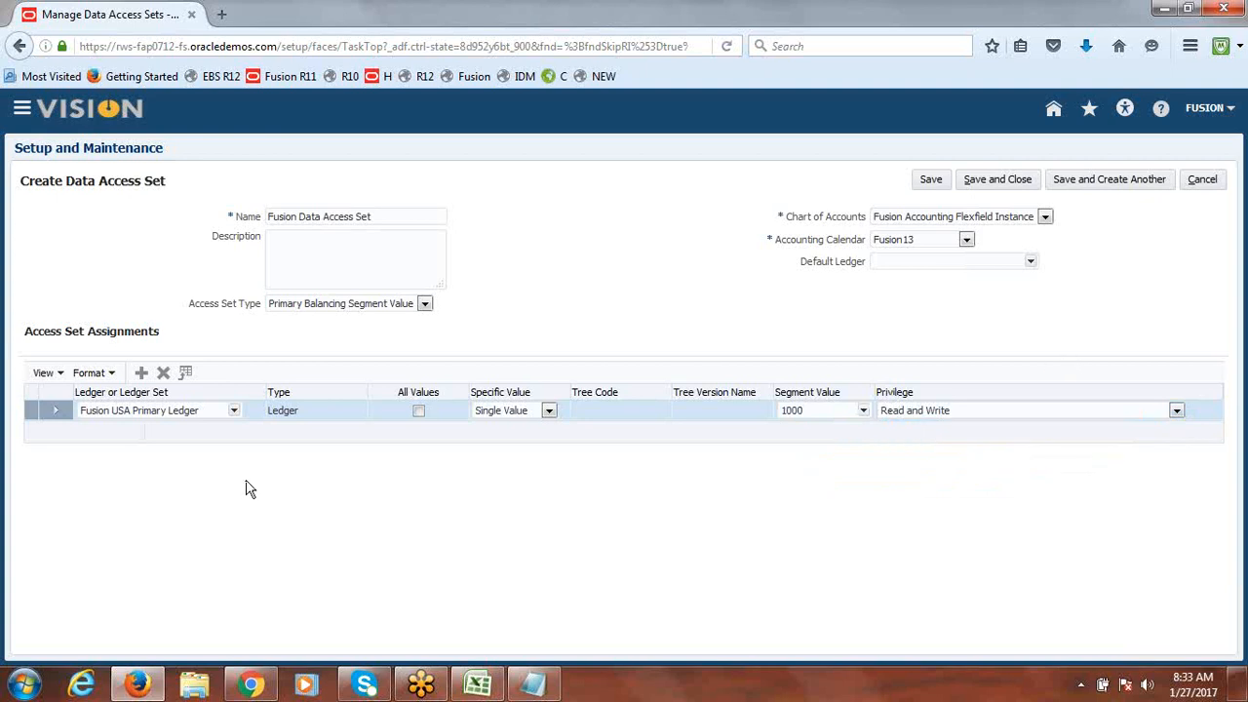
left_click(140, 376)
left_click(142, 373)
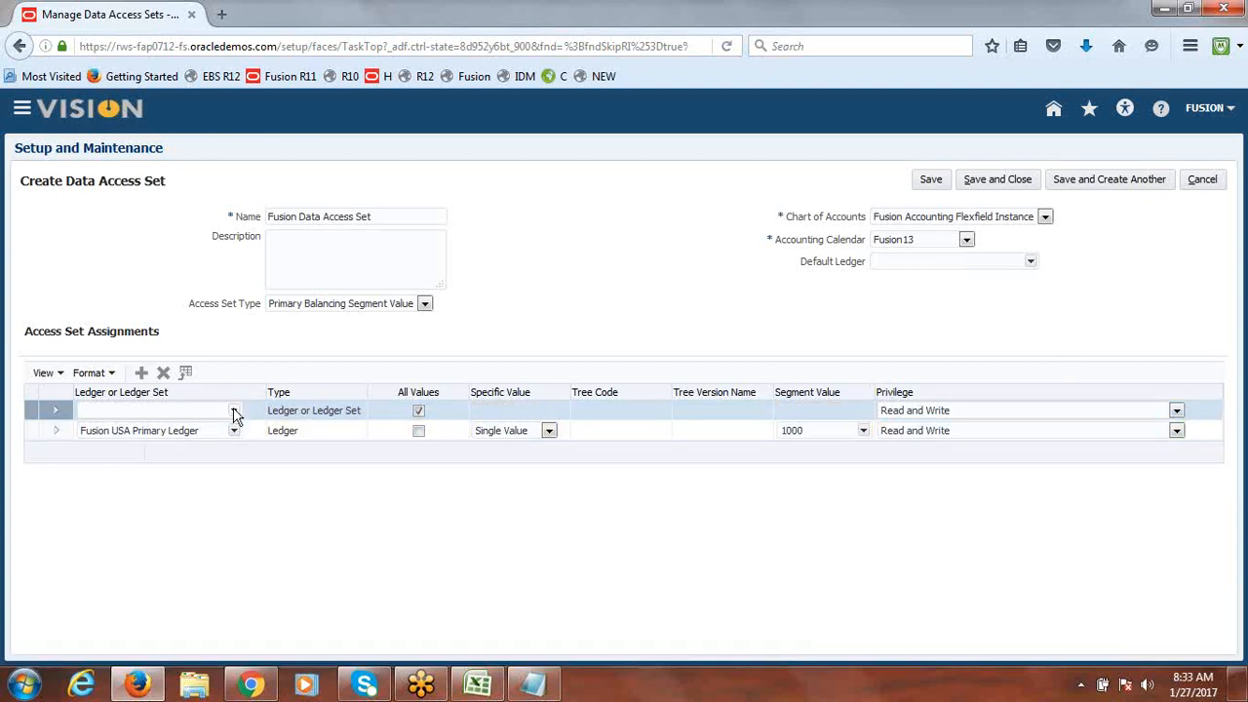
Step: Set the new row to Fusion USA Primary Ledger, single value 2000, Read Only
left_click(234, 411)
left_click(192, 429)
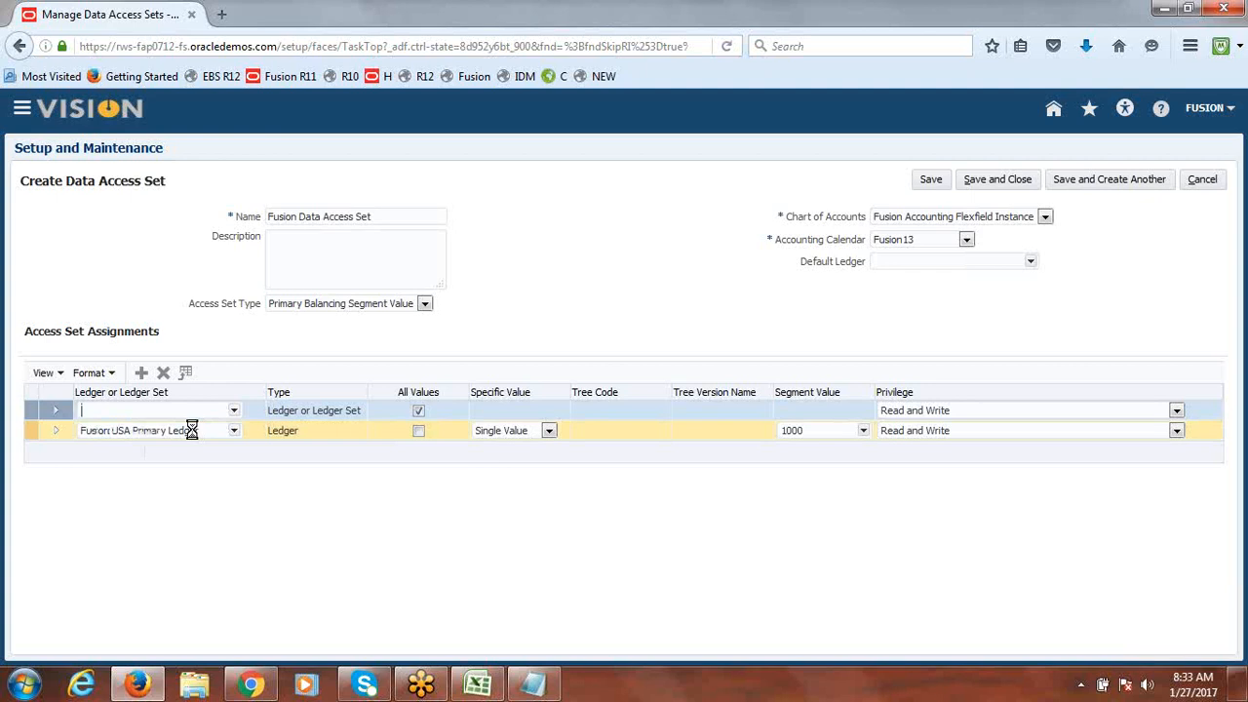
left_click(418, 411)
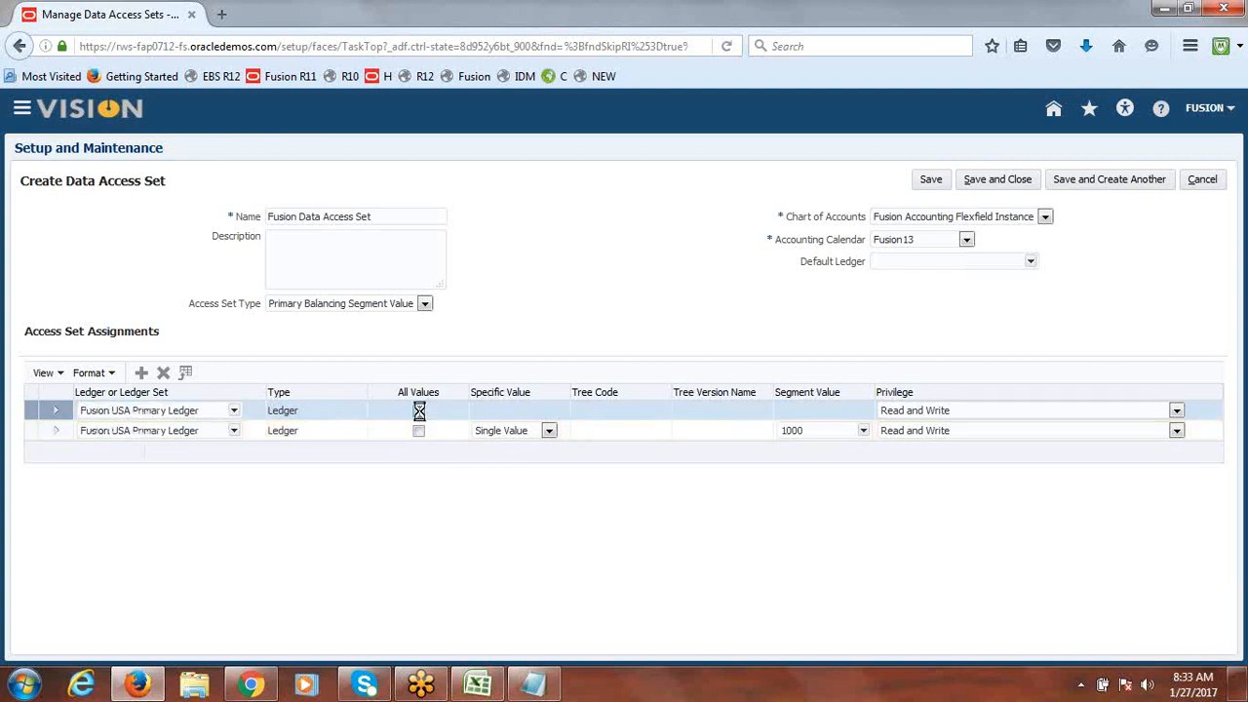
left_click(549, 411)
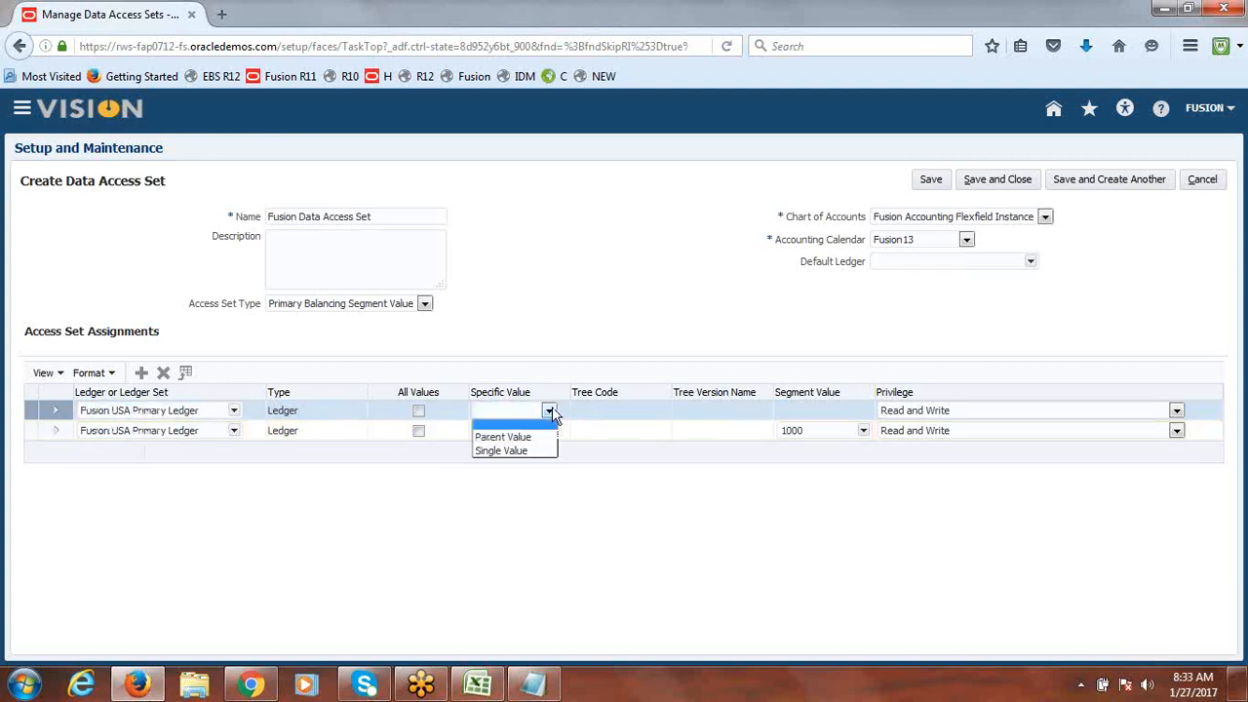
left_click(522, 445)
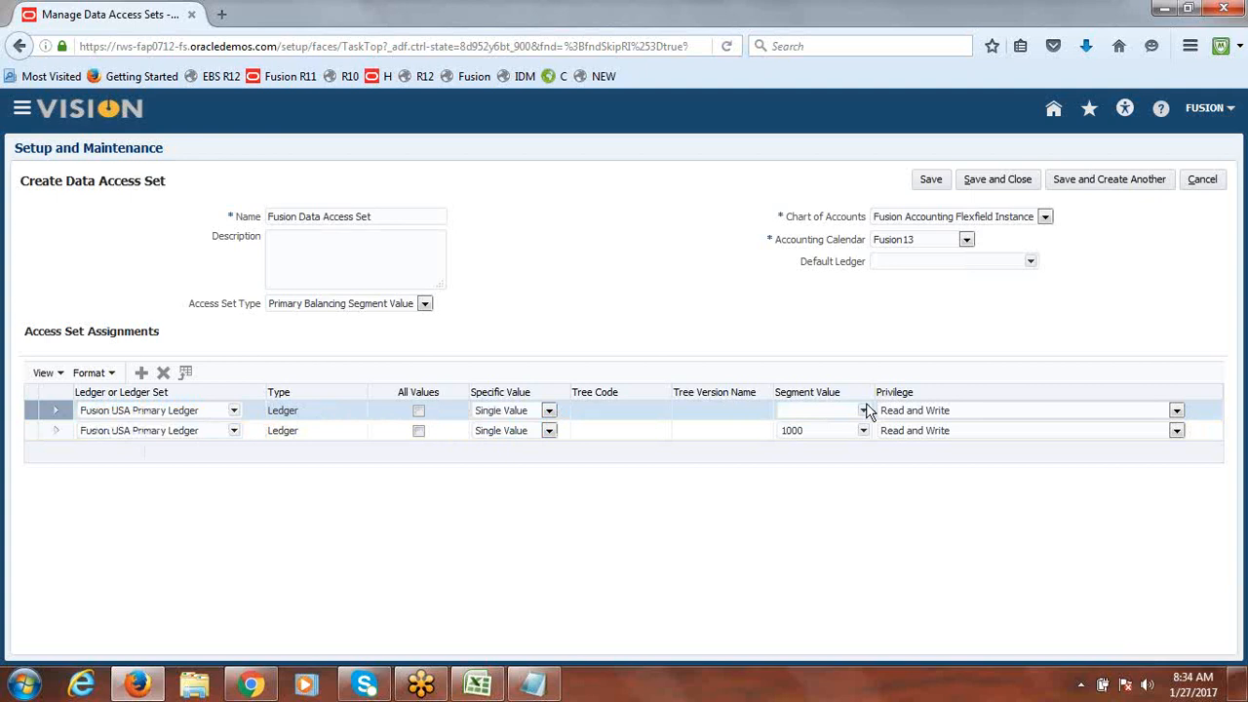
left_click(864, 410)
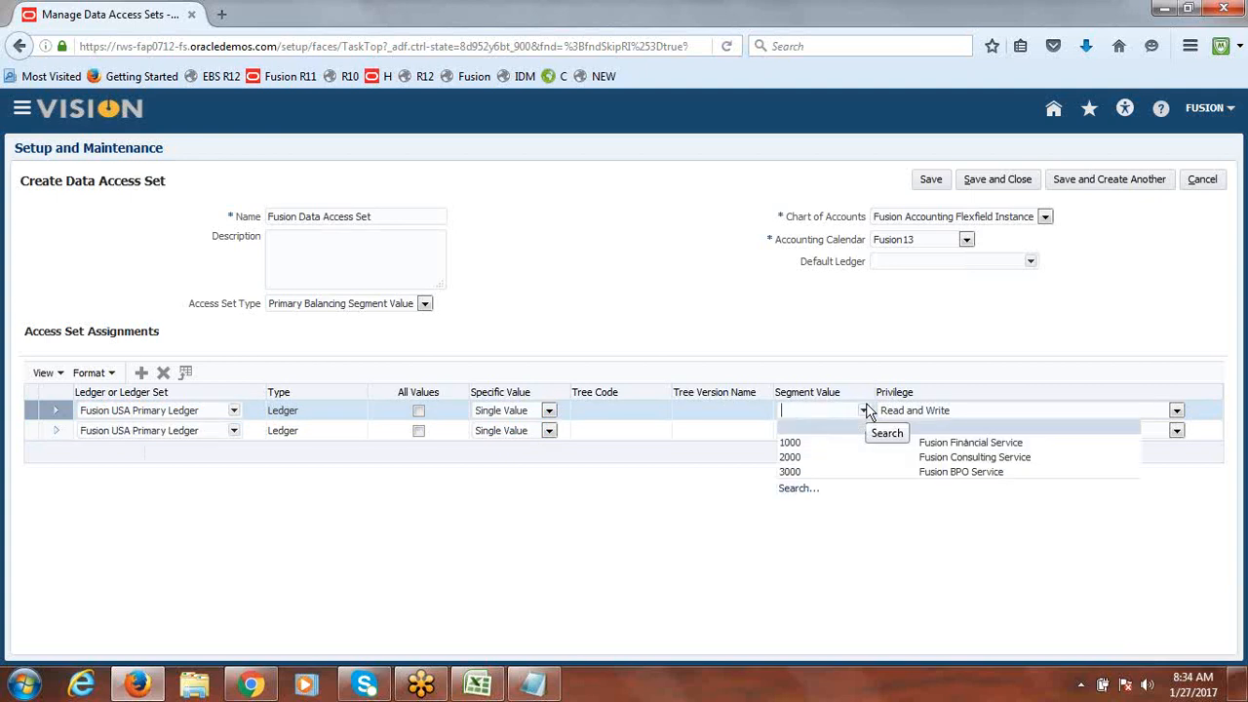
left_click(802, 456)
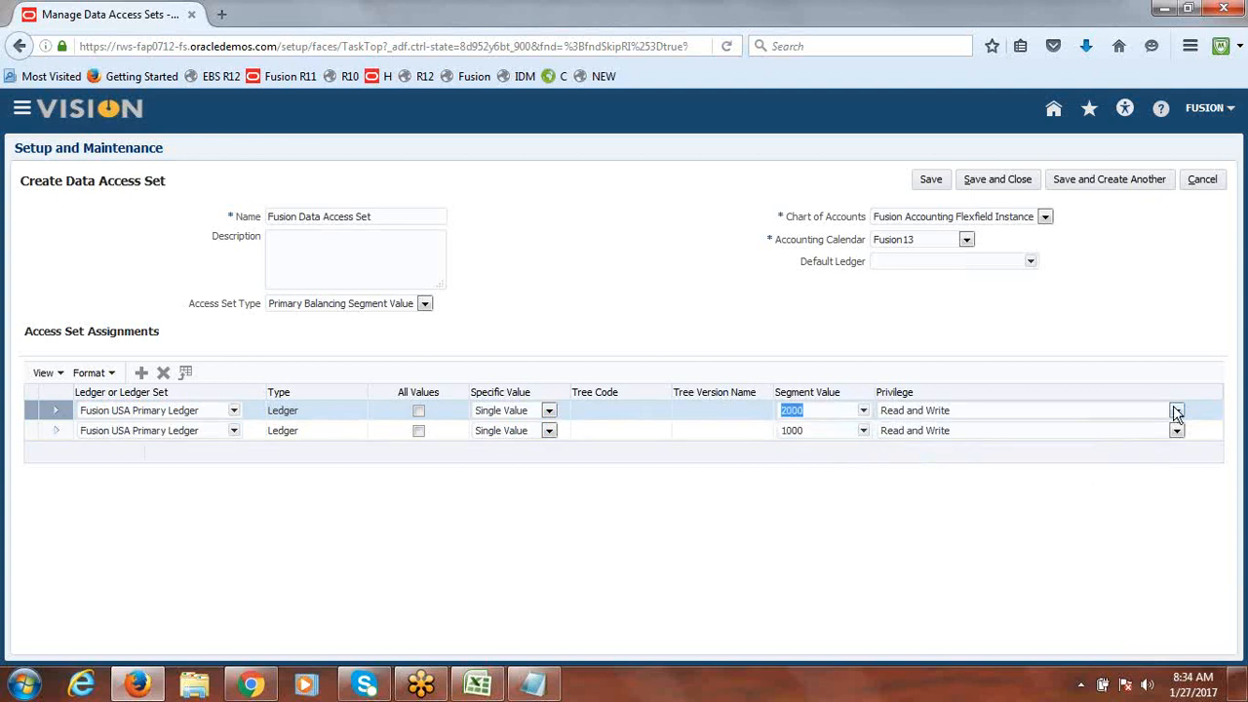
left_click(1178, 410)
left_click(1046, 449)
left_click(1177, 410)
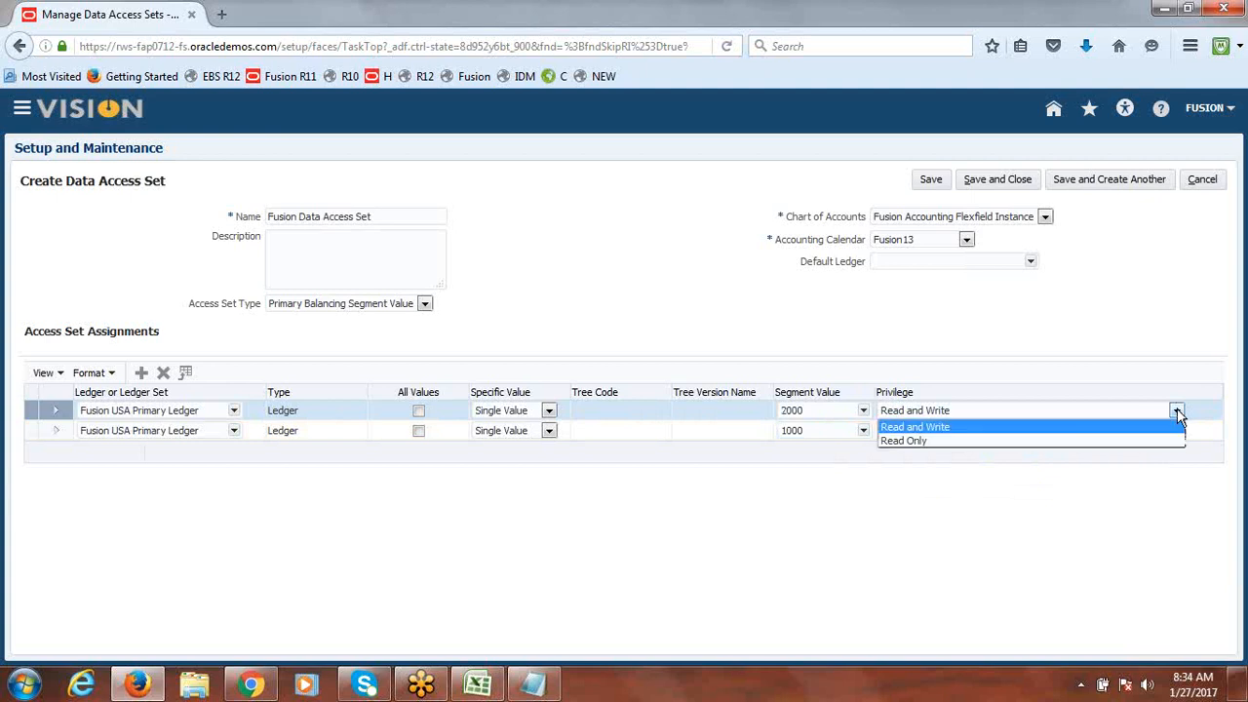
left_click(1051, 441)
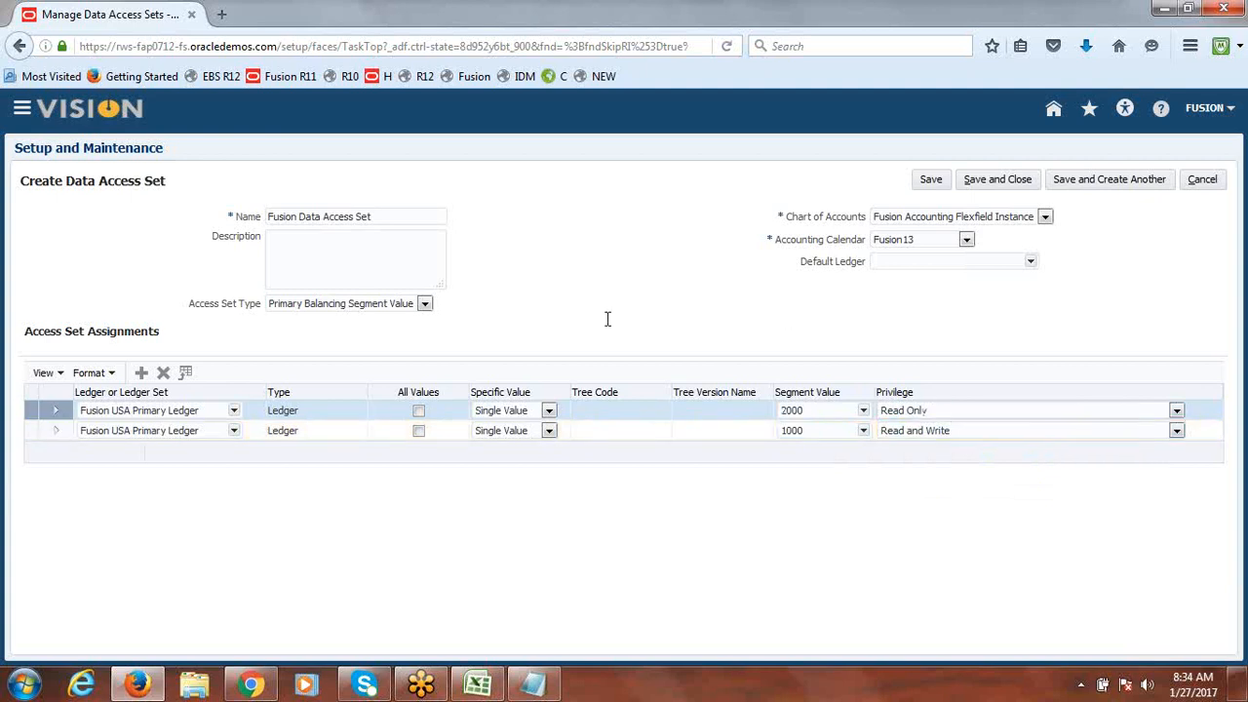
Step: Add a third row for Fusion USA Primary Ledger, single value 3000, Read Only, and save
left_click(142, 372)
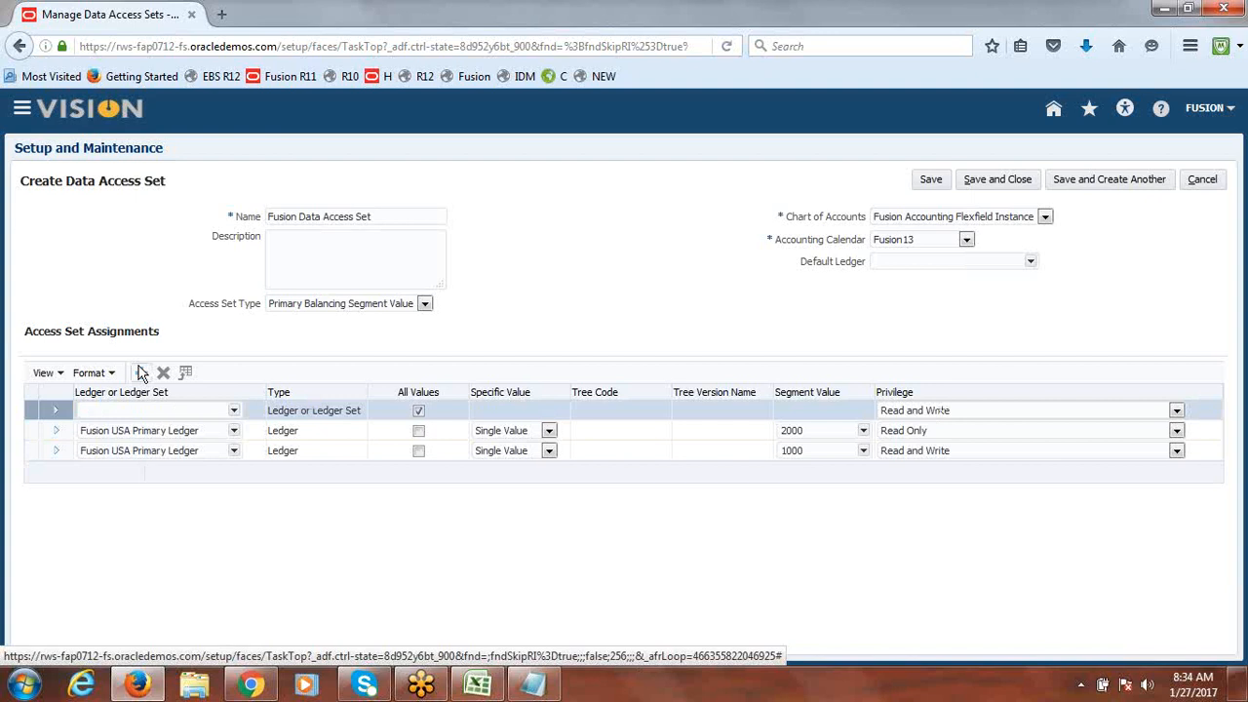
left_click(235, 412)
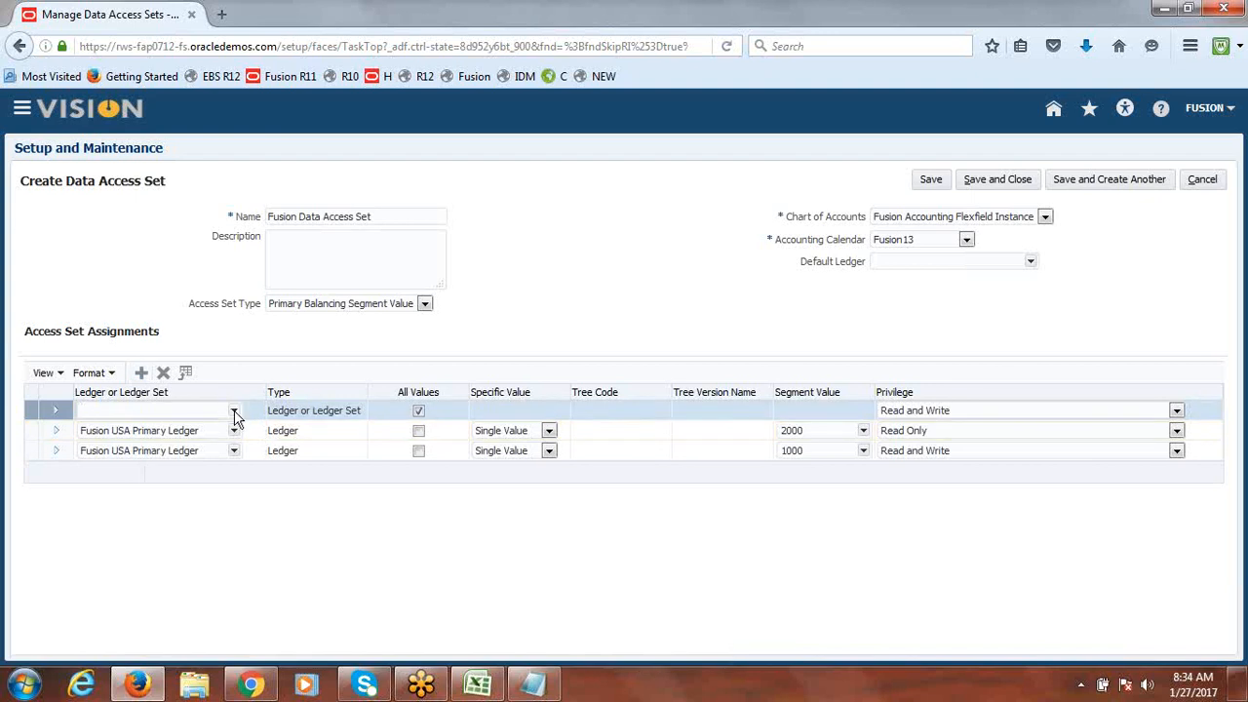
left_click(211, 430)
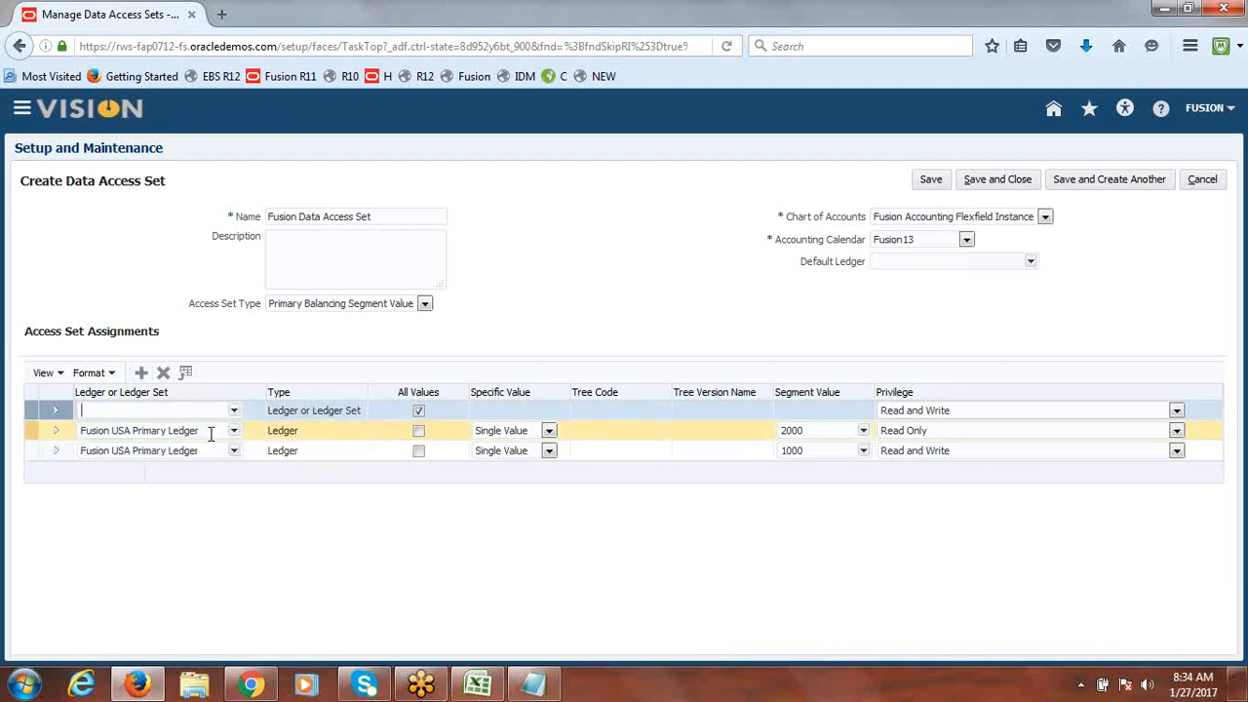
left_click(419, 410)
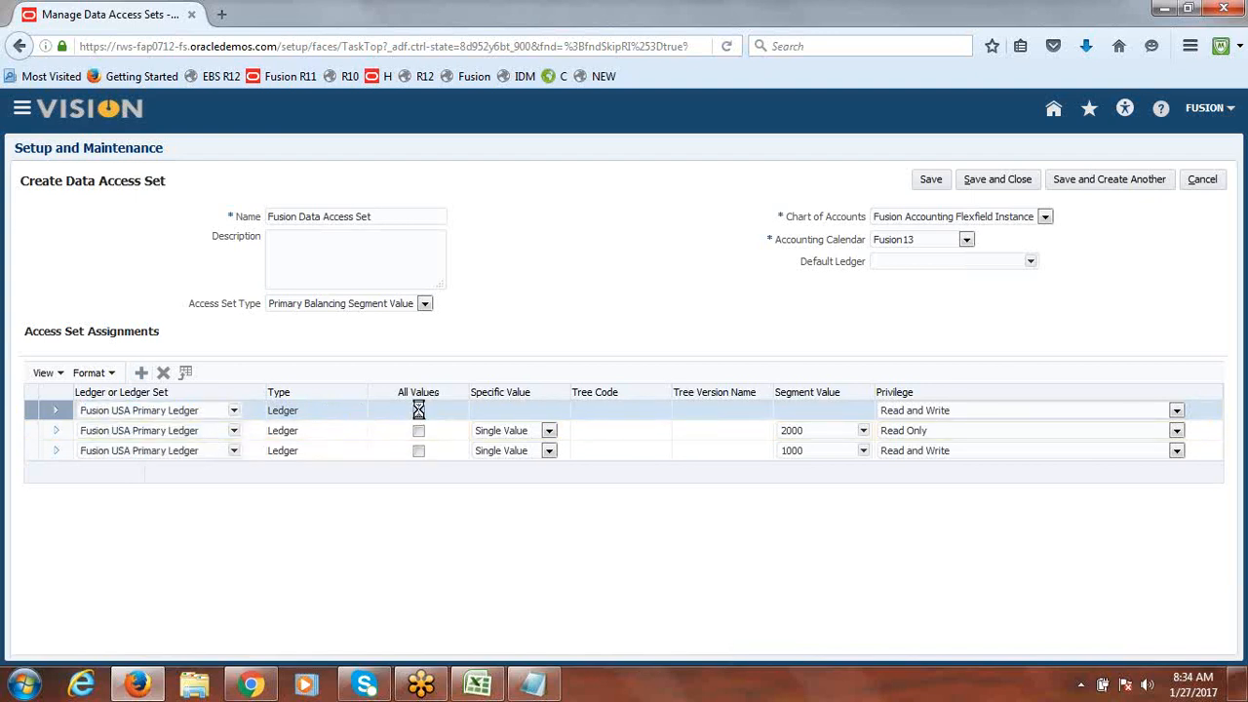
left_click(550, 412)
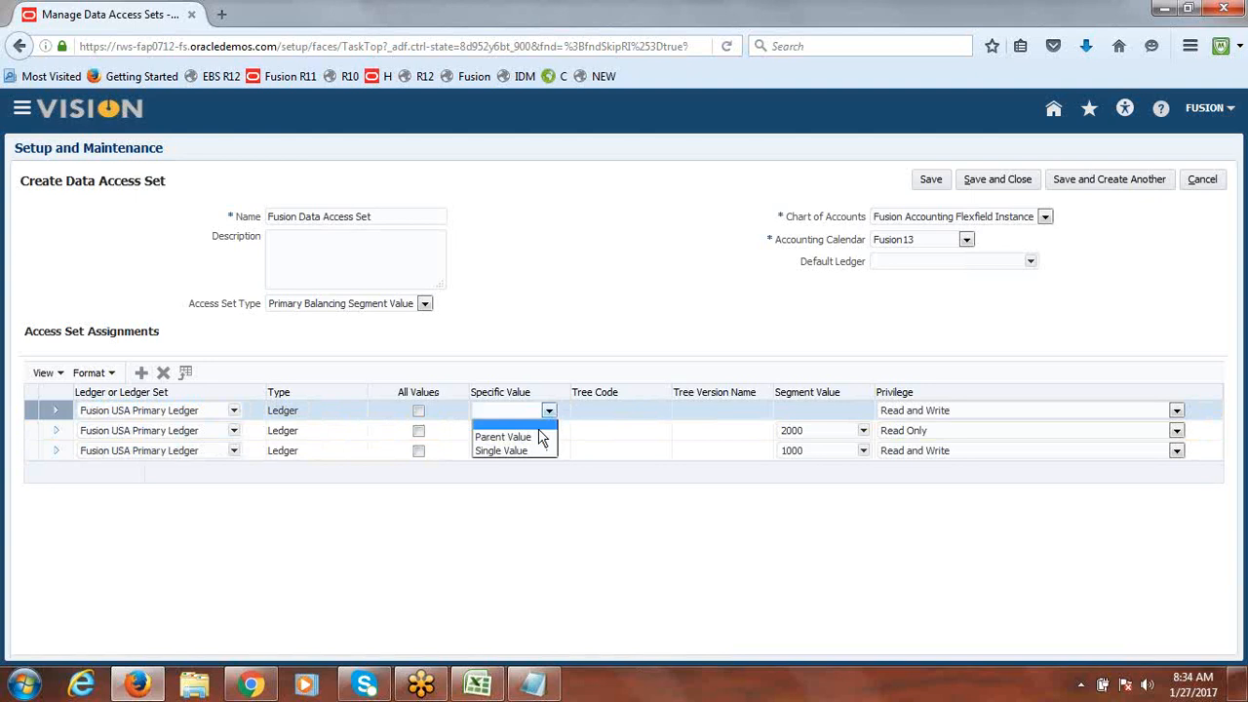
left_click(533, 446)
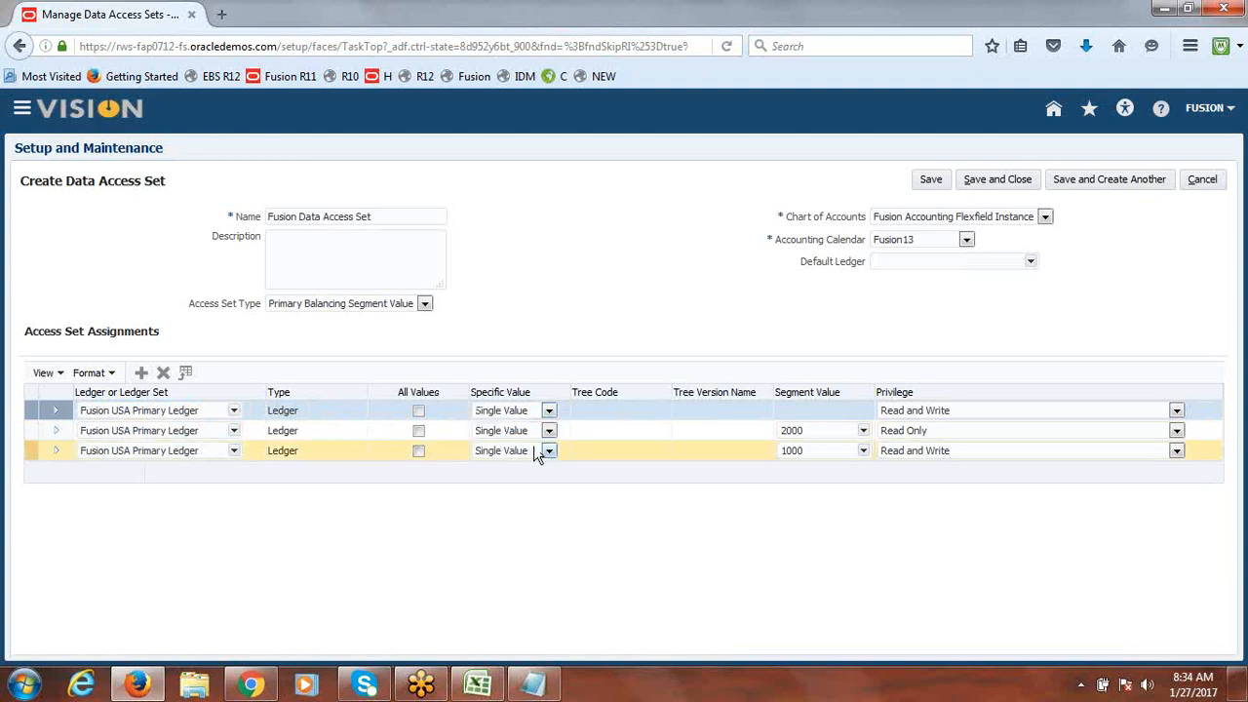
left_click(864, 412)
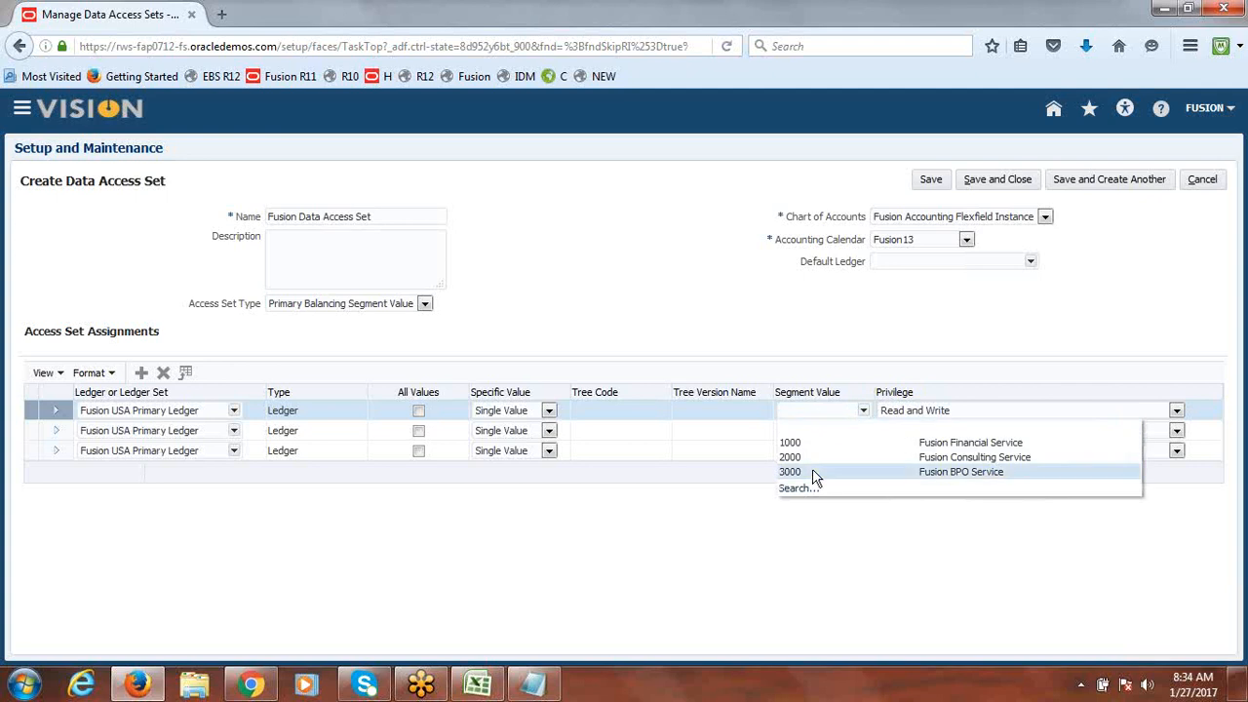
left_click(818, 471)
left_click(1177, 410)
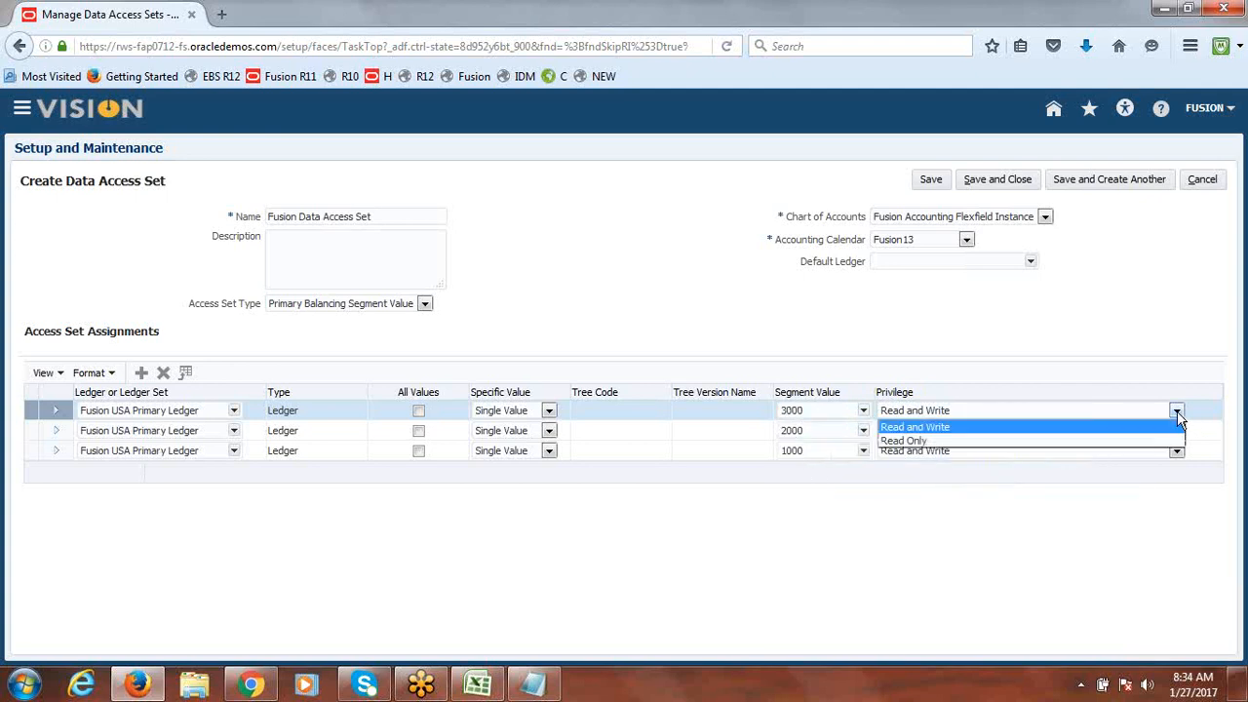
left_click(944, 441)
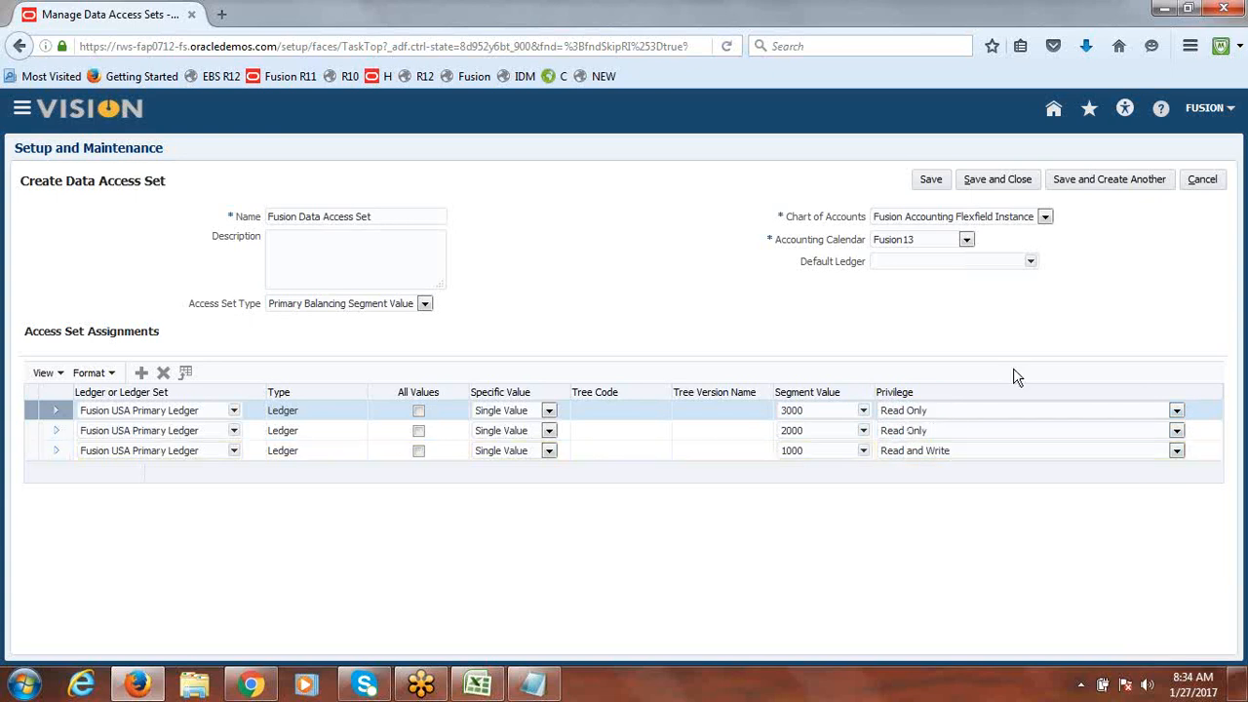
left_click(1005, 183)
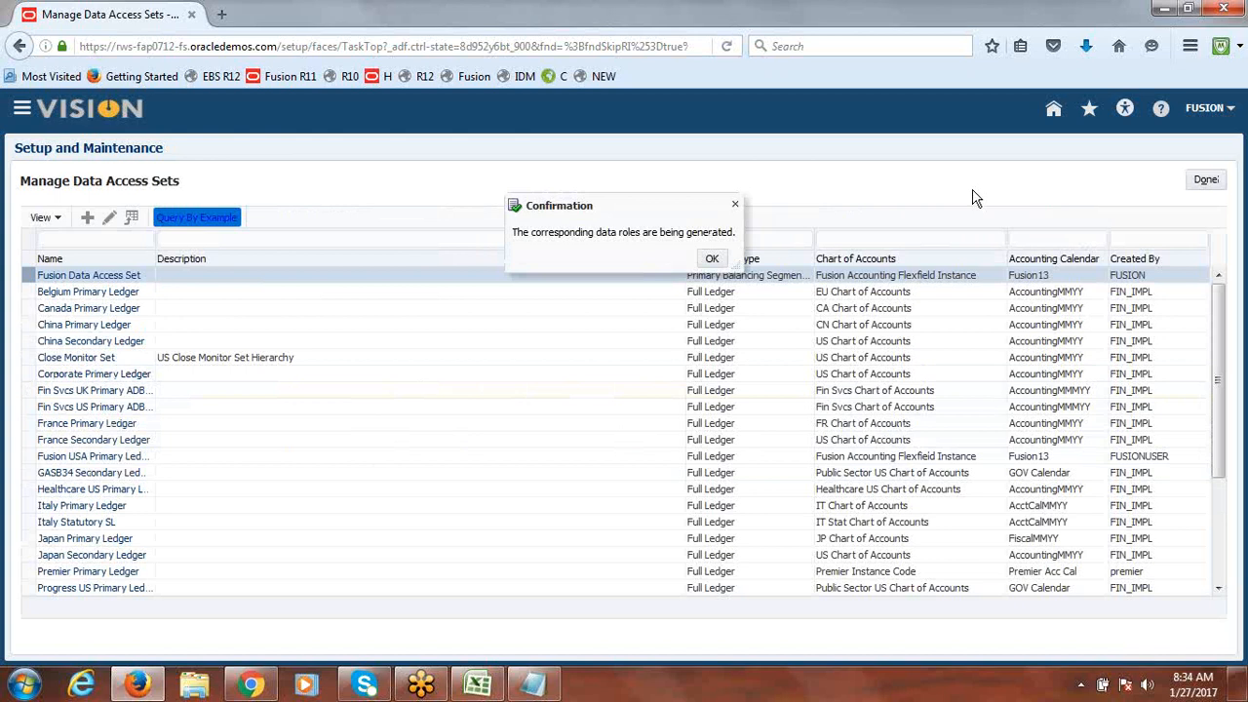
Step: Acknowledge the data role generation, then close Manage Data Access Sets and the implementation project
left_click(708, 259)
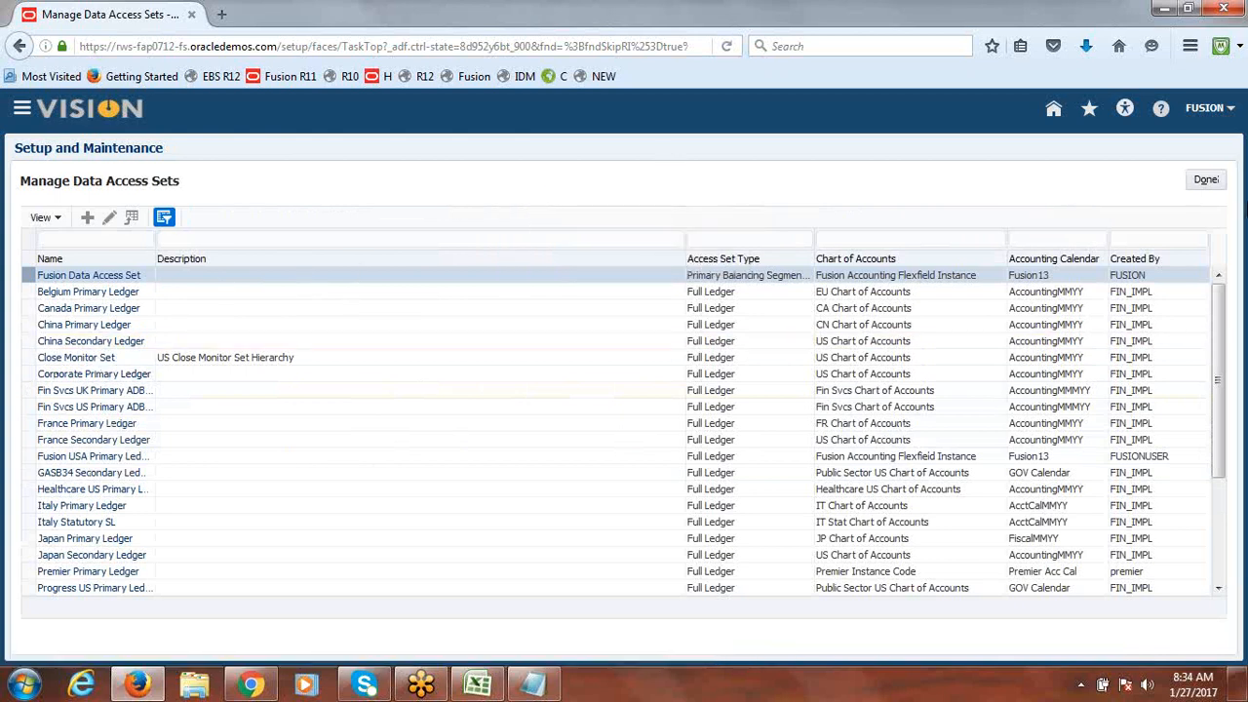
left_click(1207, 181)
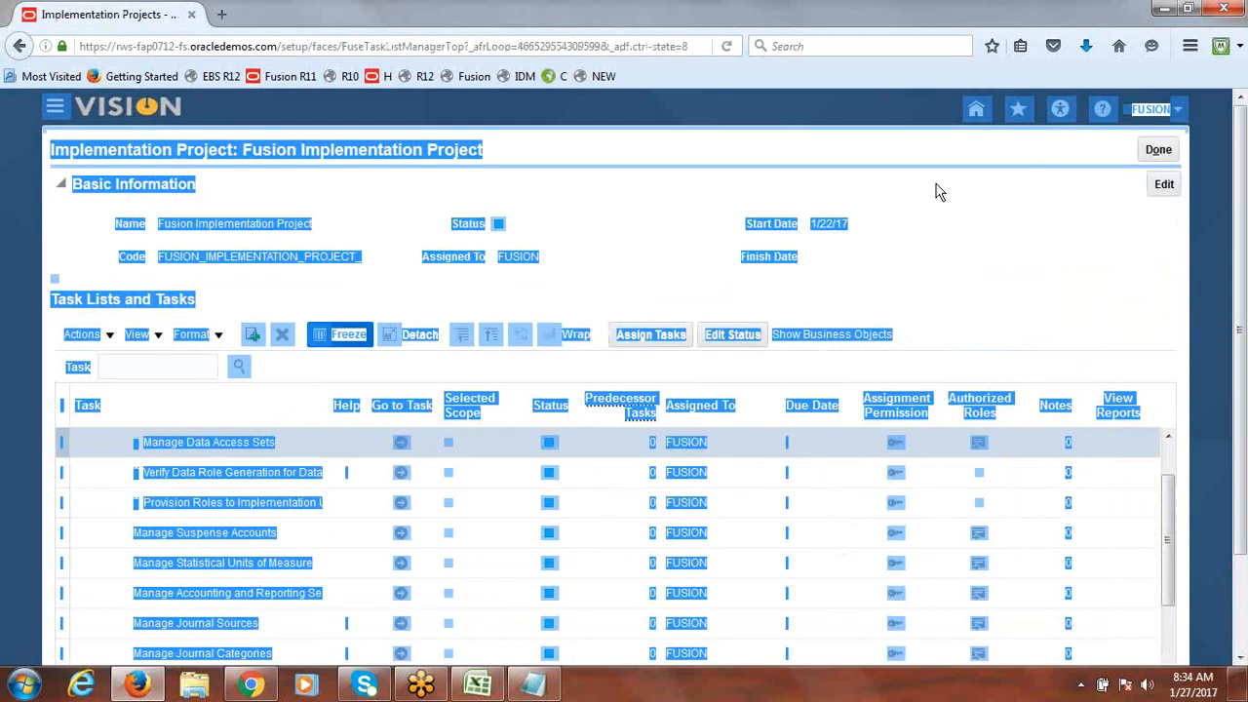
left_click(1157, 150)
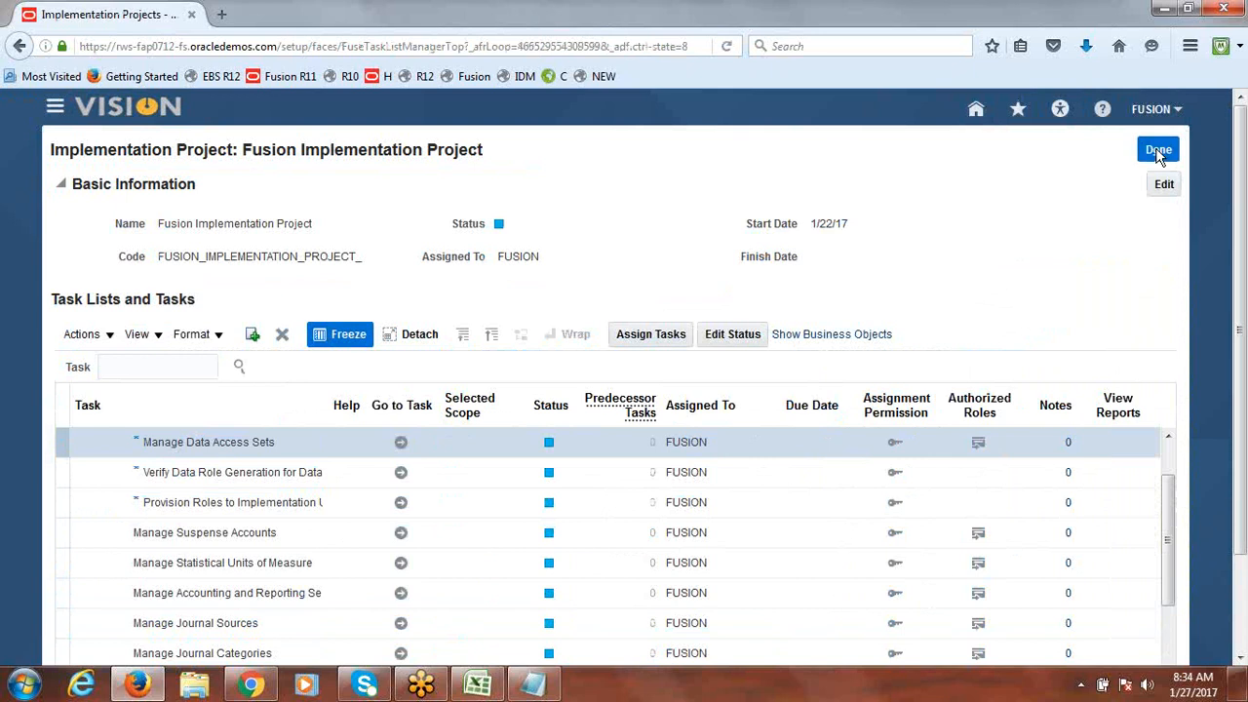
Step: Check the Create New User step in the Excel notes, then search Setup and Maintenance for 'manage job'
left_click(478, 685)
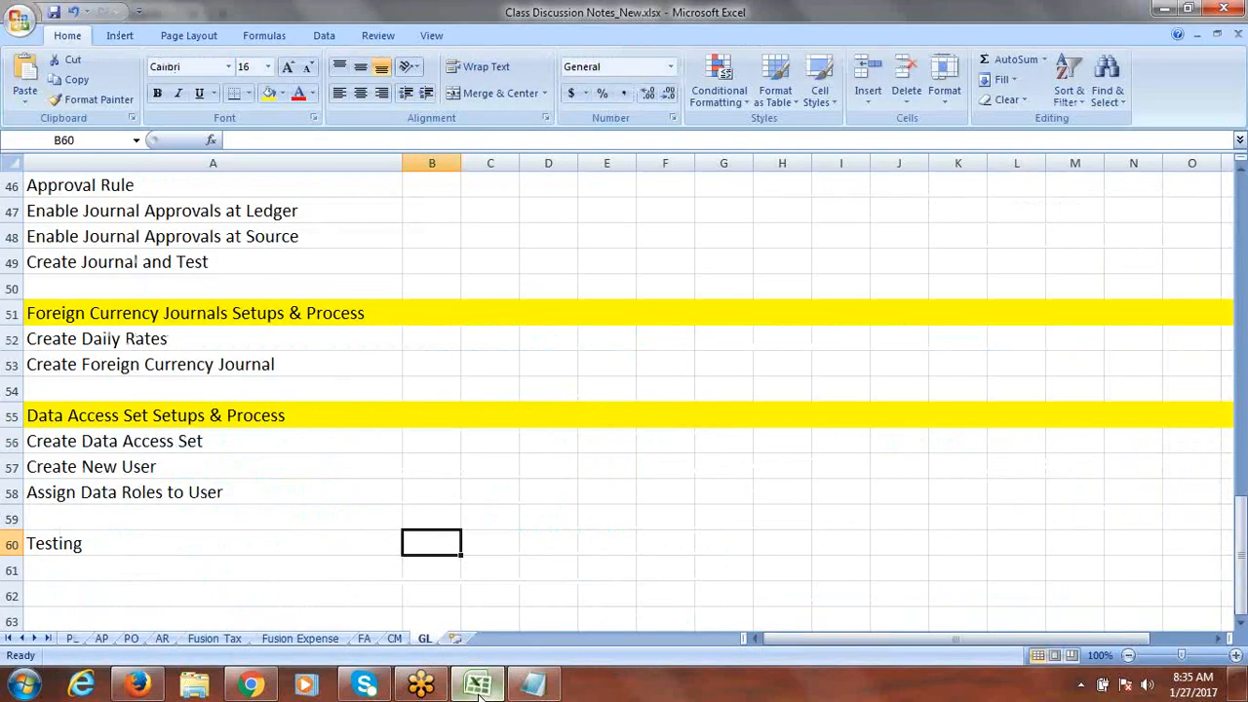
left_click(175, 467)
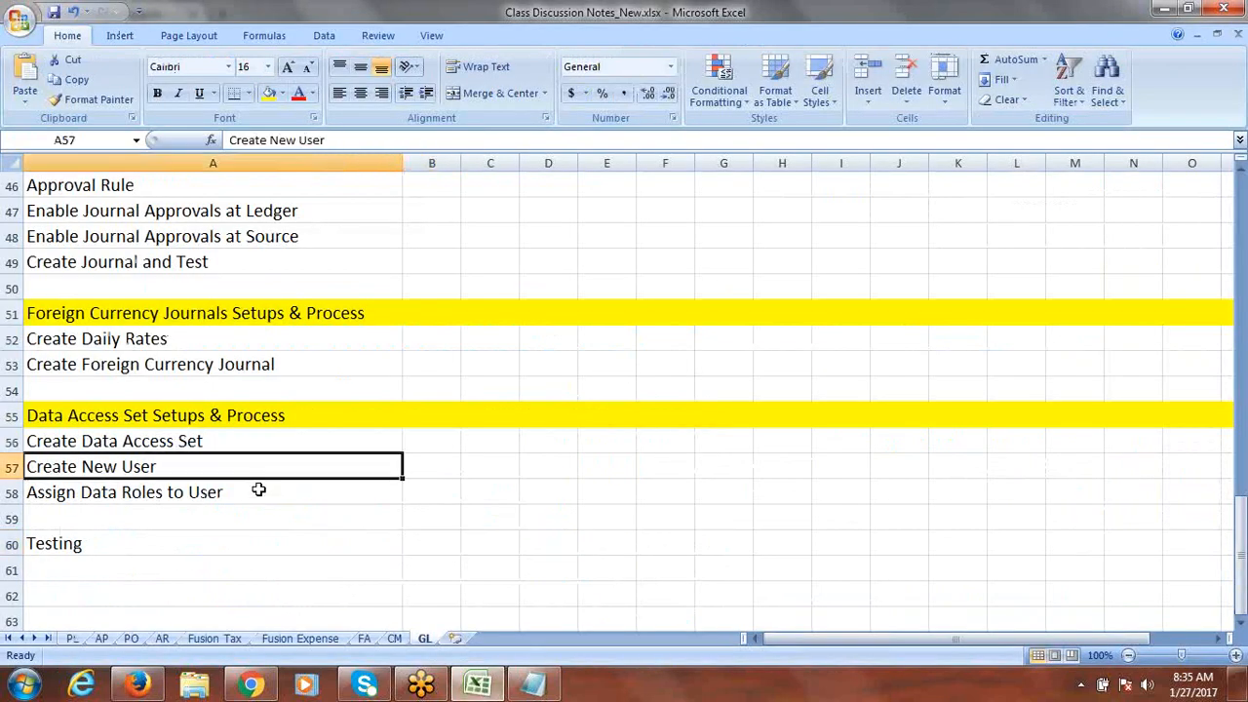
key("alt+Tab")
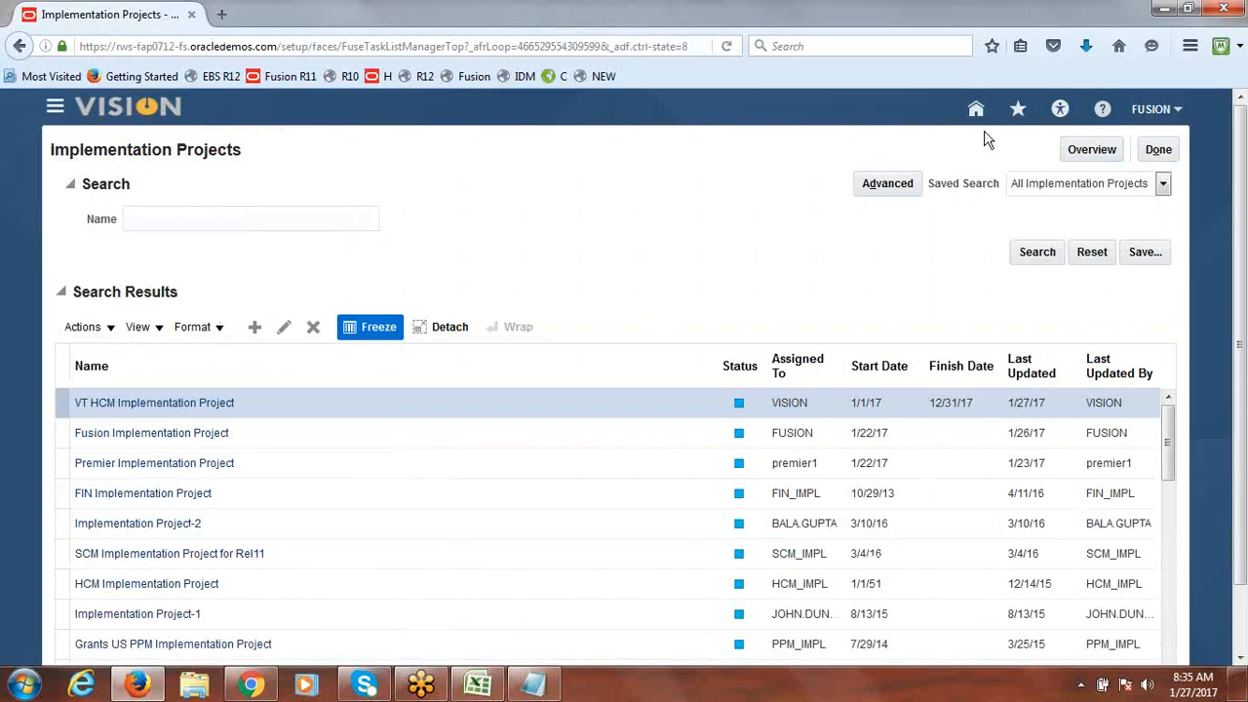
left_click(1160, 151)
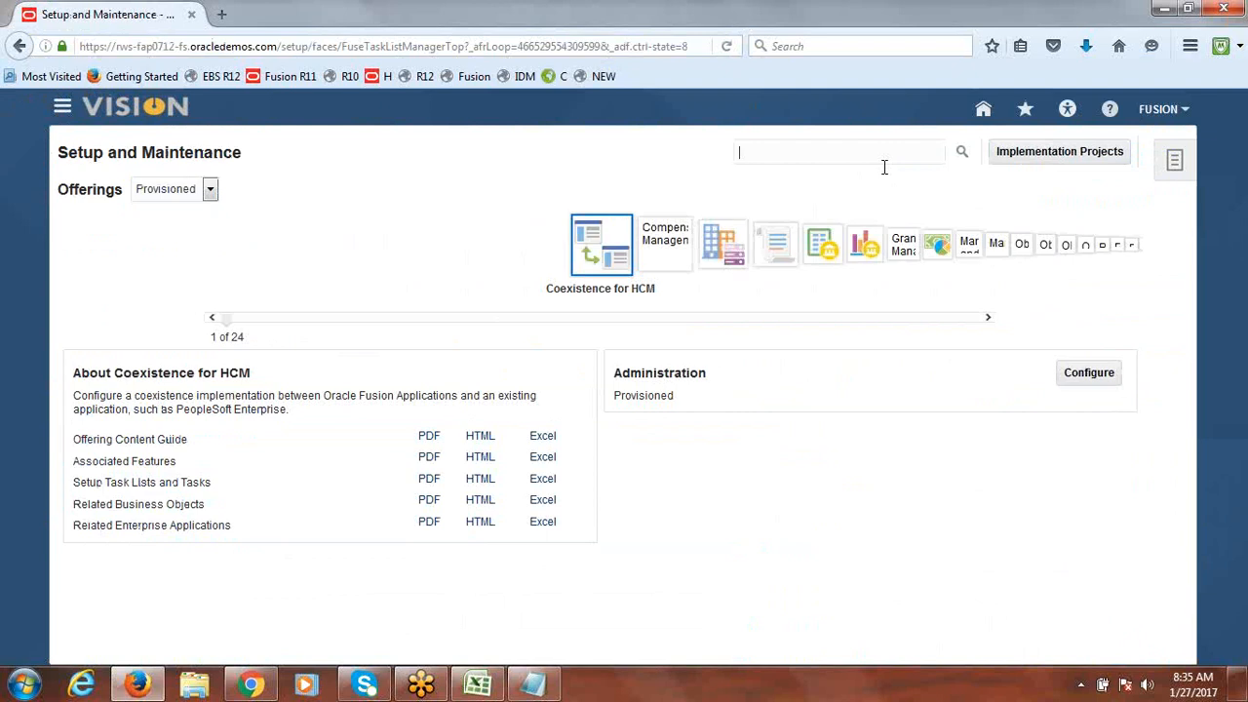
type("mana")
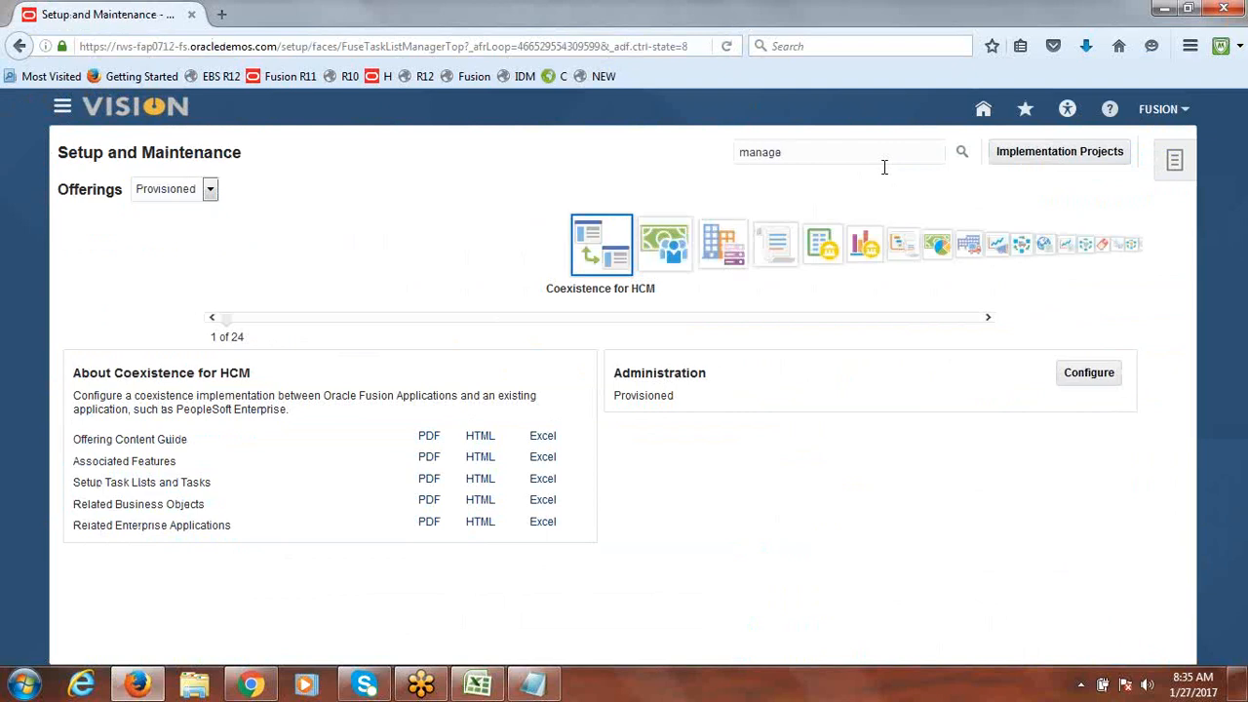
type("ge job roles")
Step: Open Manage Job Roles, go to Identity Manager administration, and start creating a new user
key("Return")
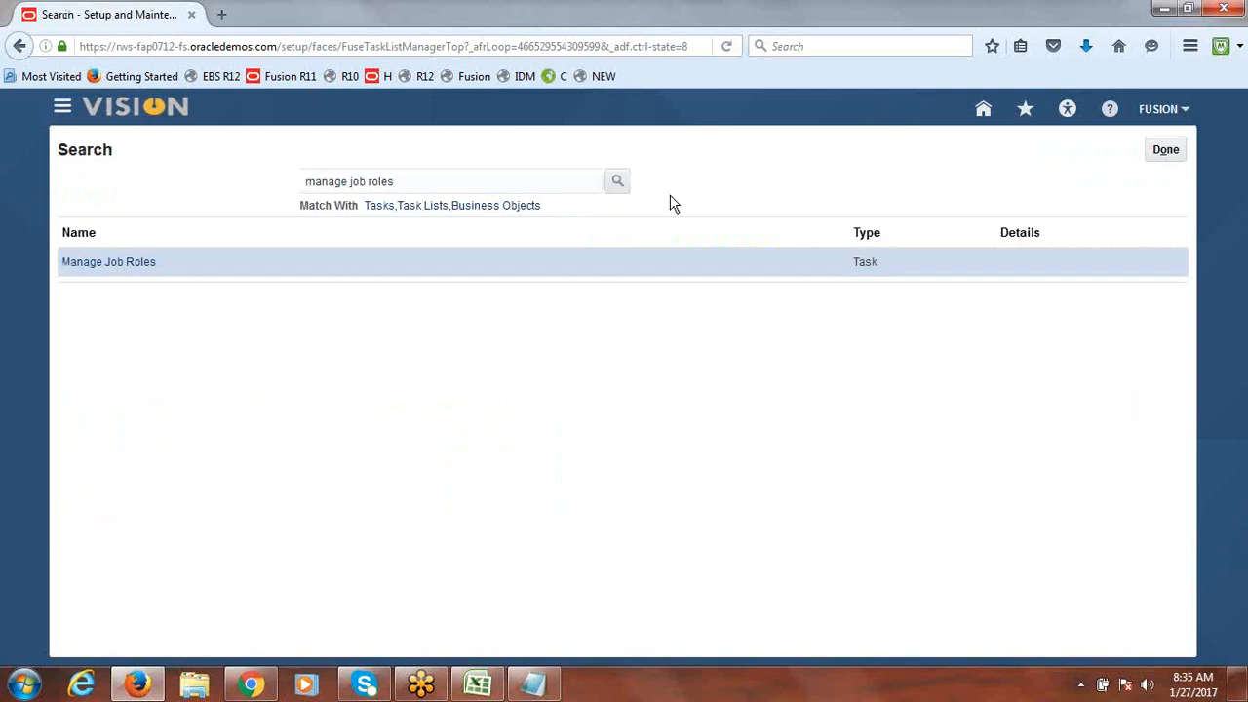
left_click(123, 266)
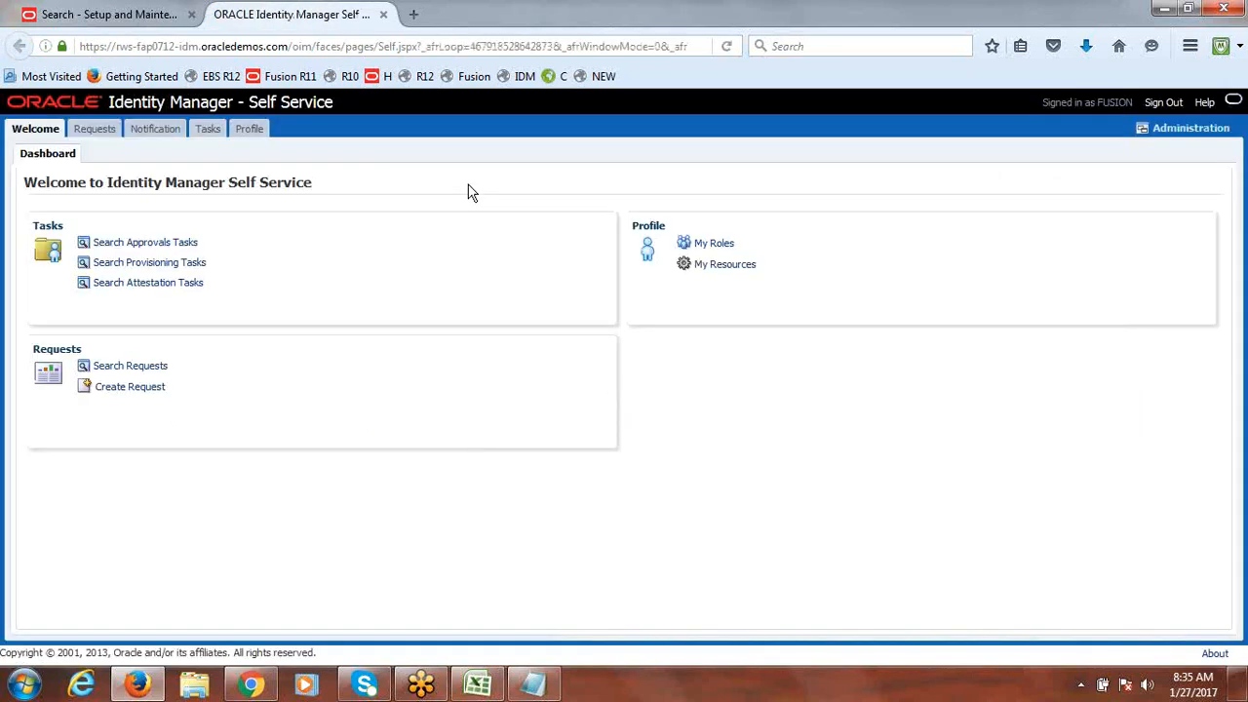
left_click(1197, 136)
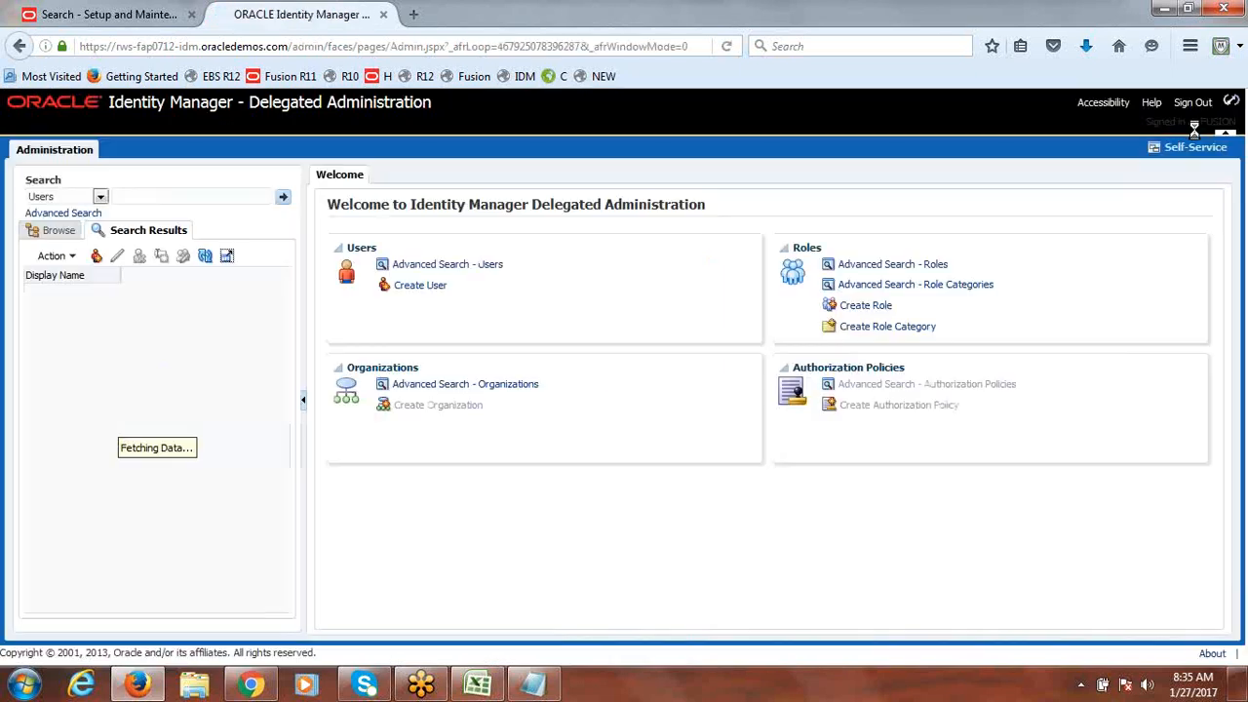
left_click(183, 198)
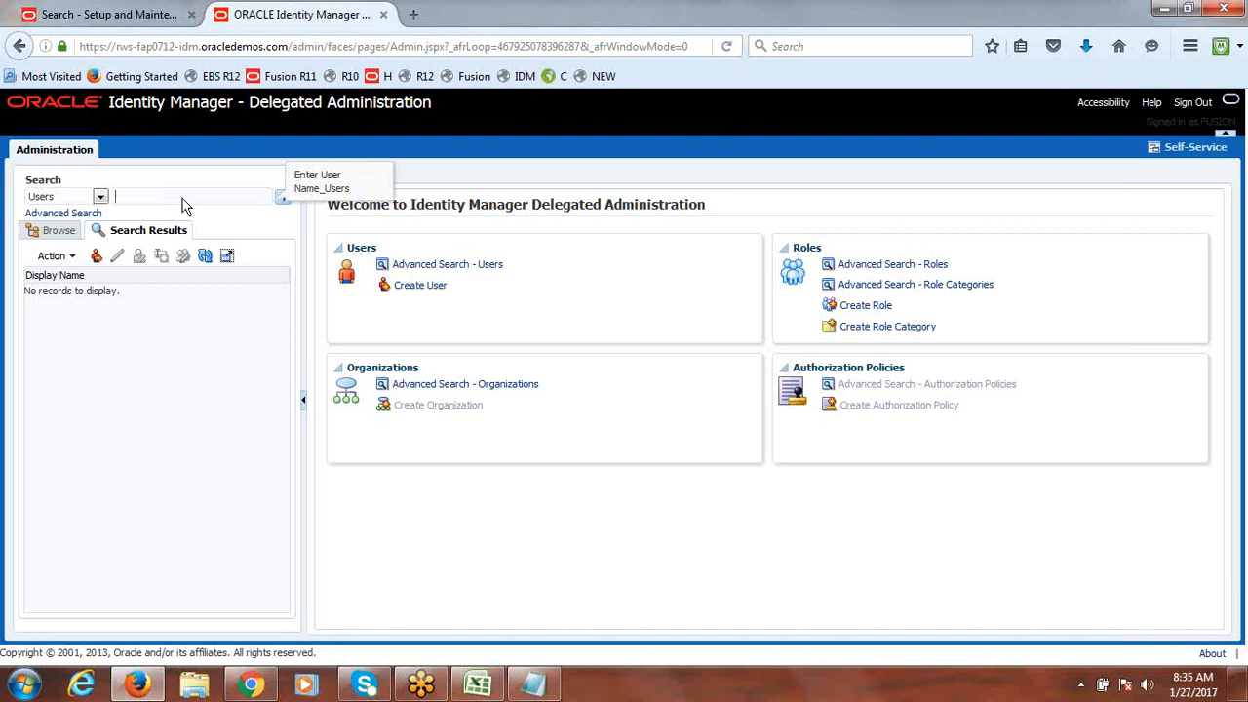
left_click(406, 285)
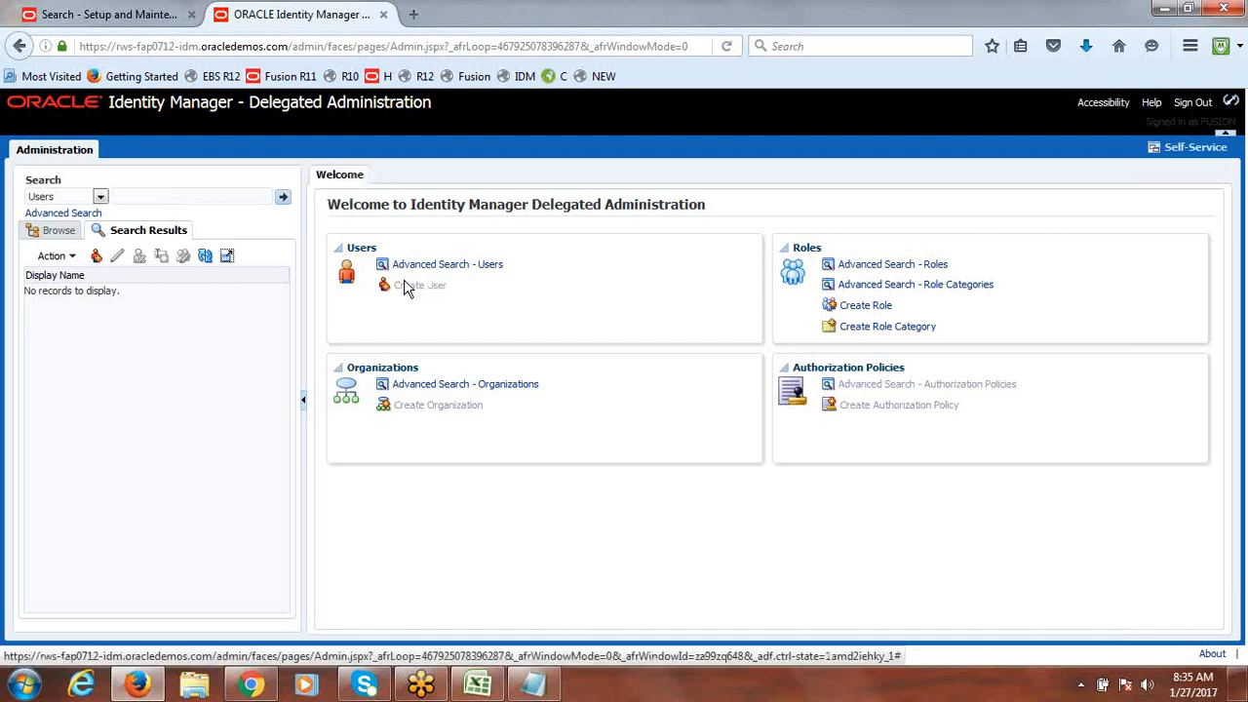
Step: Enter last name FUSIONDAS and assign the Xellerate Users organization
left_click(506, 361)
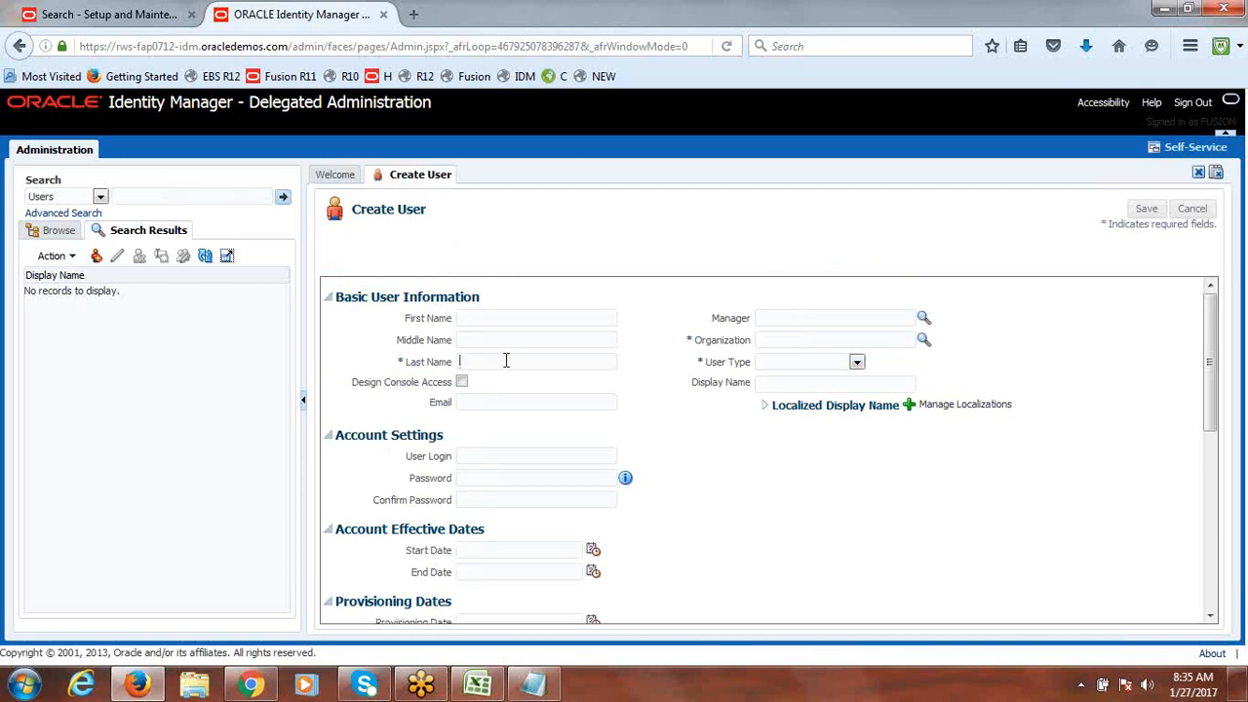
type("FUSIONDAS")
left_click_drag(563, 360, 435, 366)
key("ctrl+c")
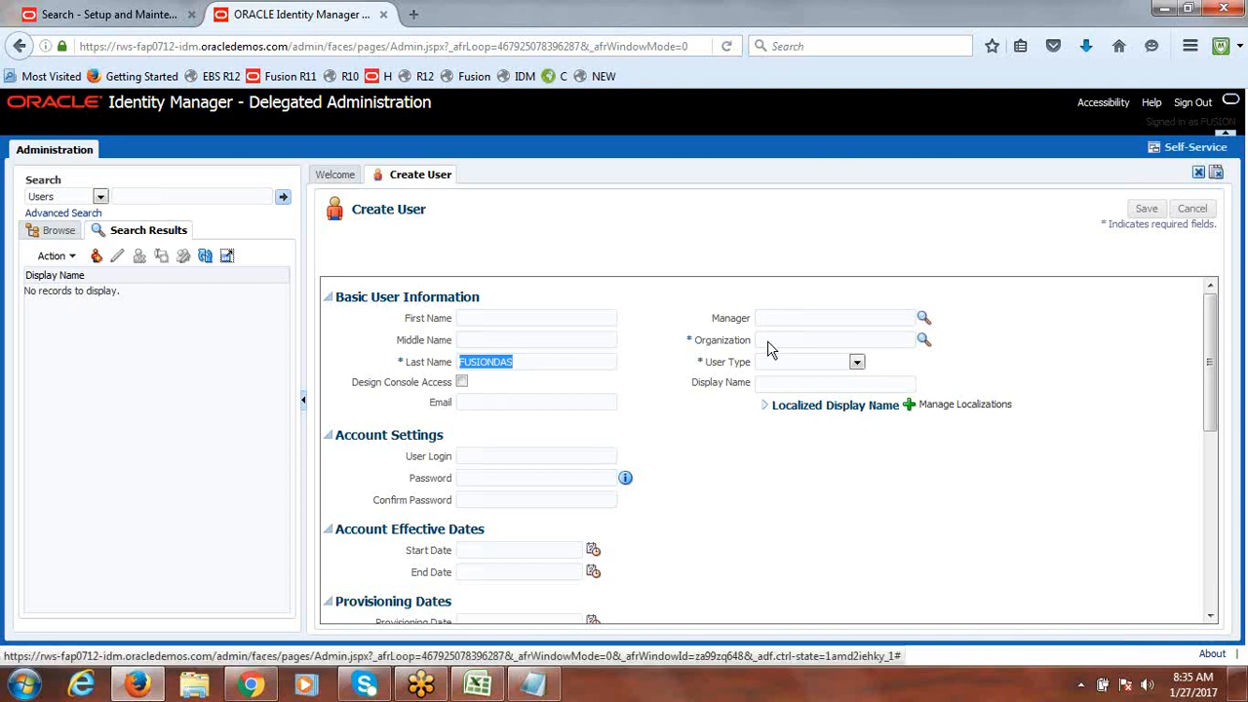
left_click(924, 339)
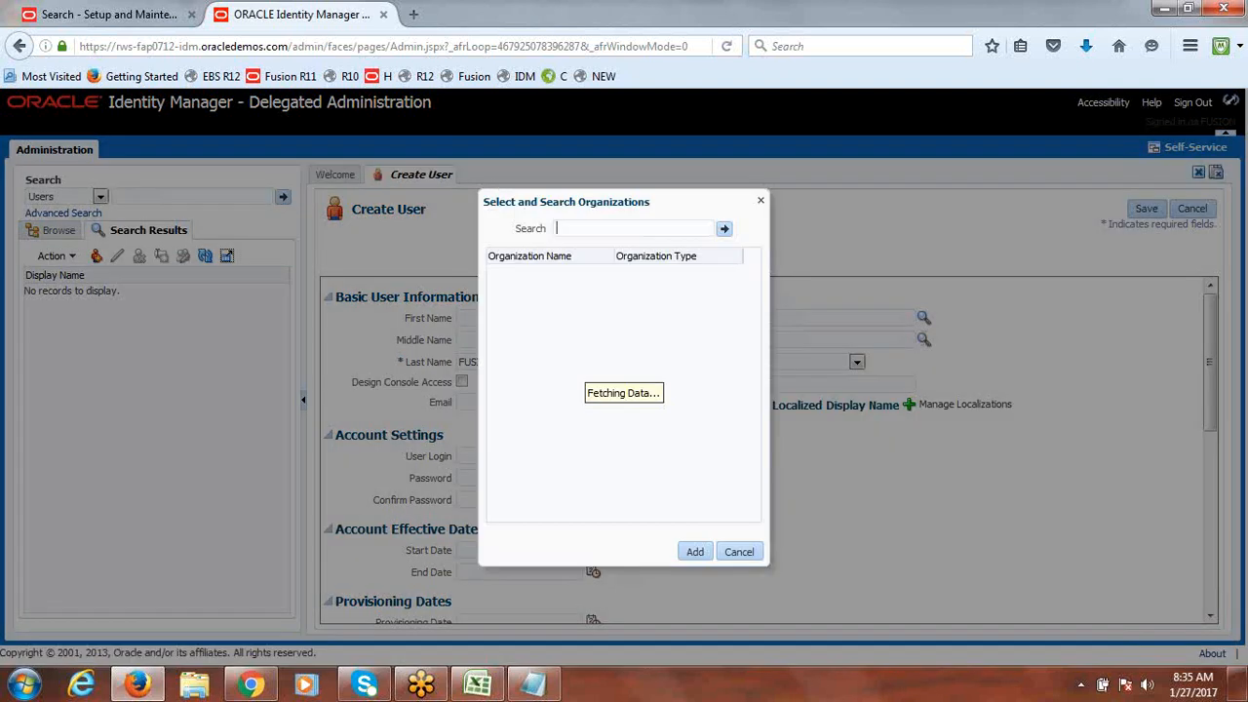
left_click(726, 230)
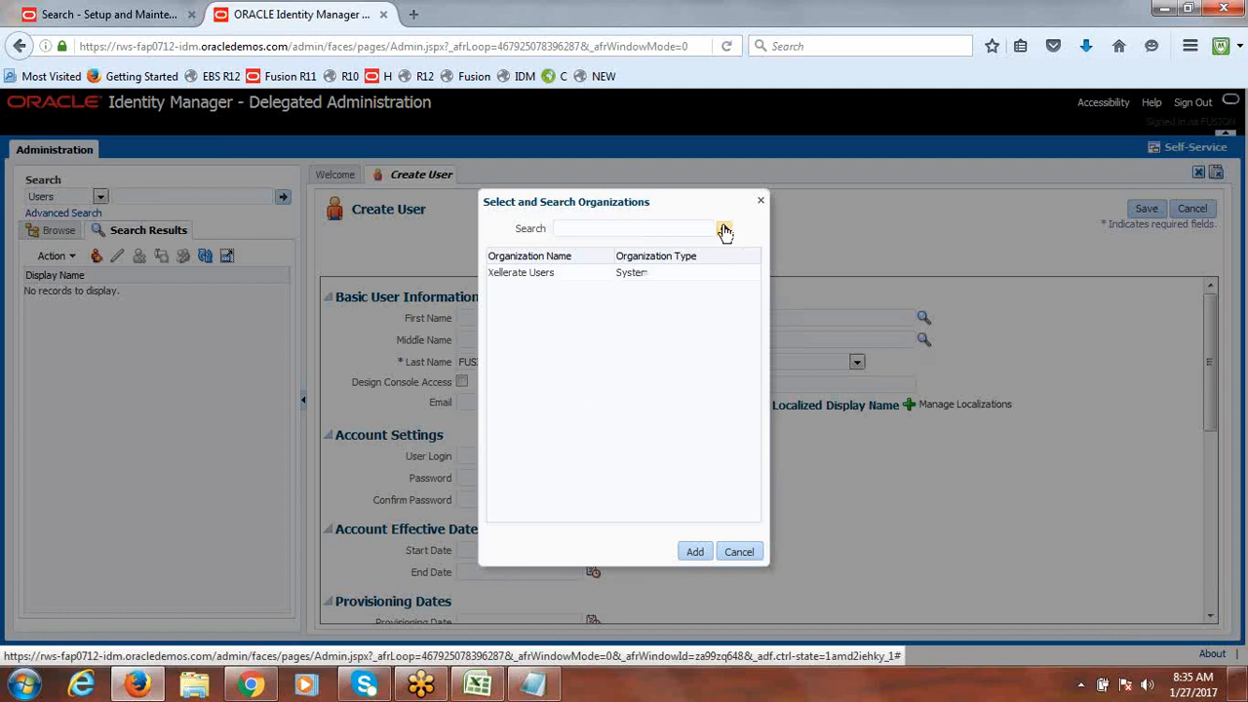
left_click(532, 274)
left_click(699, 550)
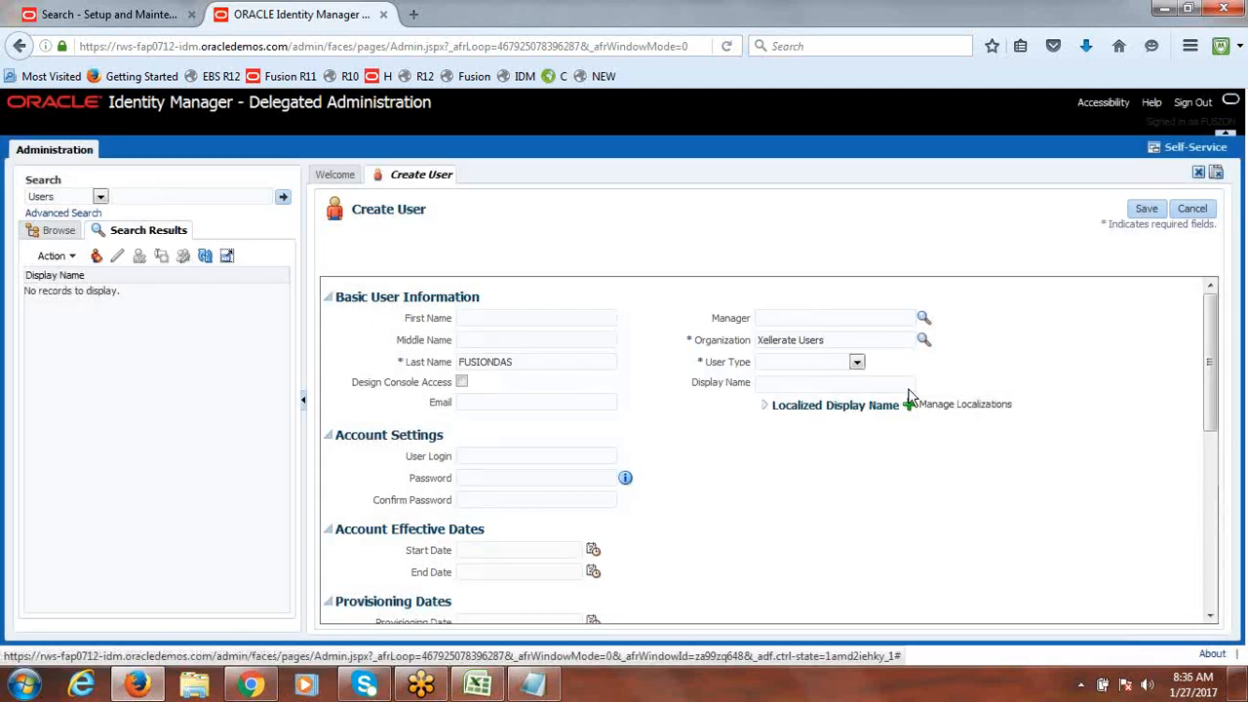
Step: Set user type to Consultant and user login to FUSIONDAS
left_click(857, 364)
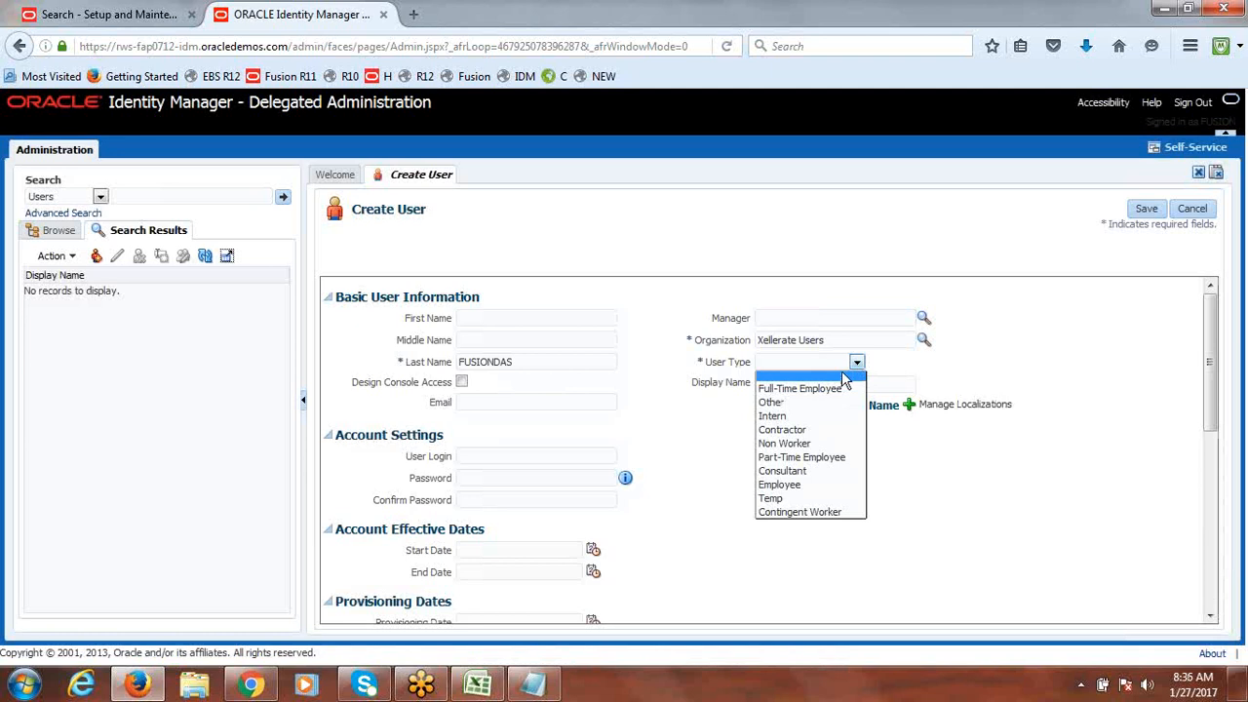
left_click(811, 443)
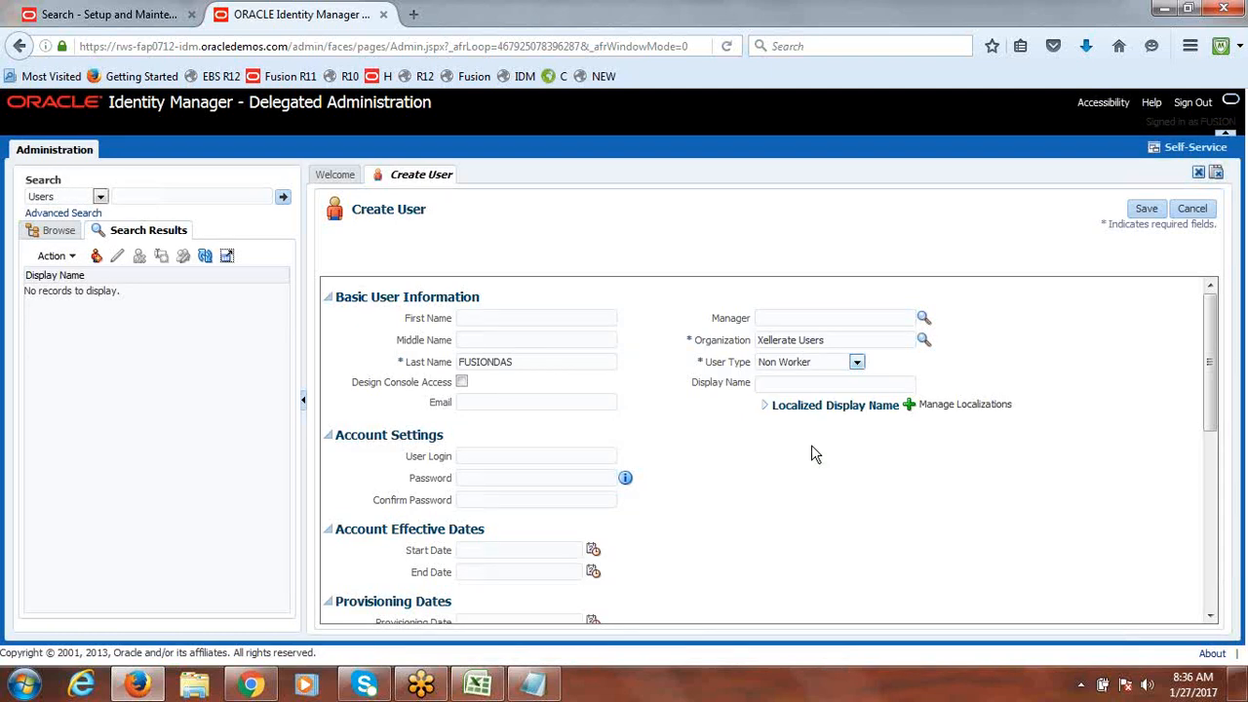
left_click(857, 363)
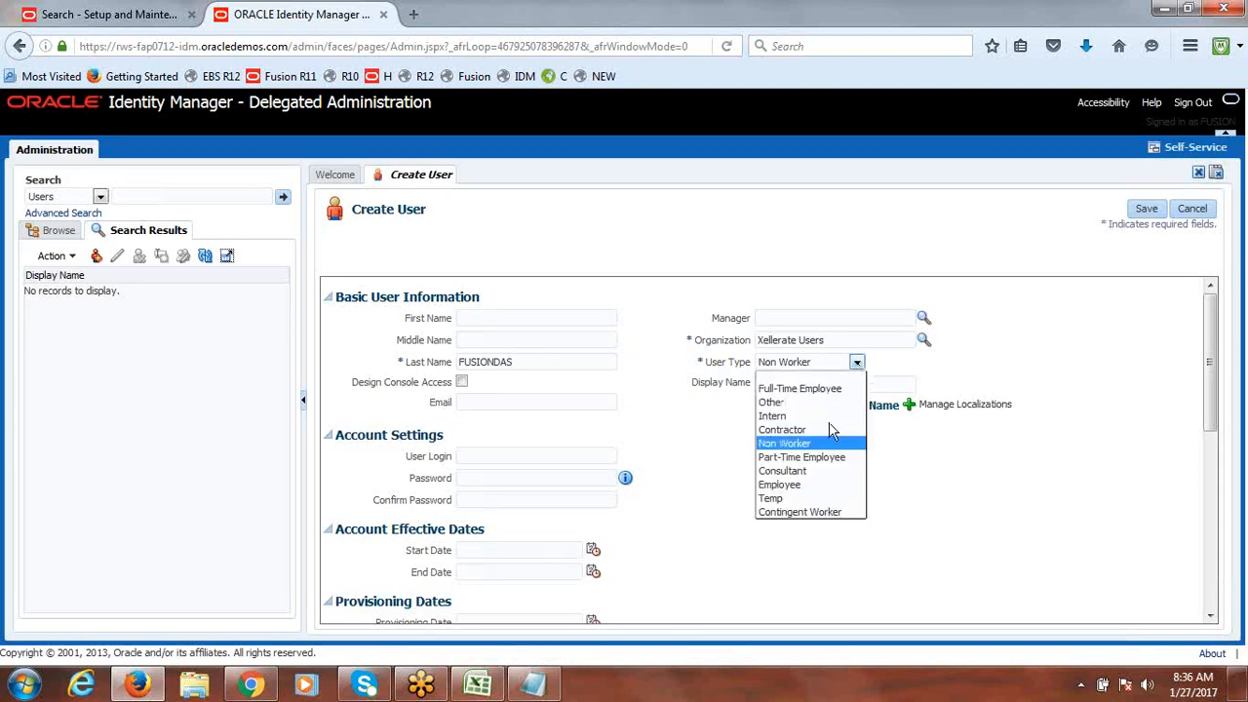
left_click(812, 471)
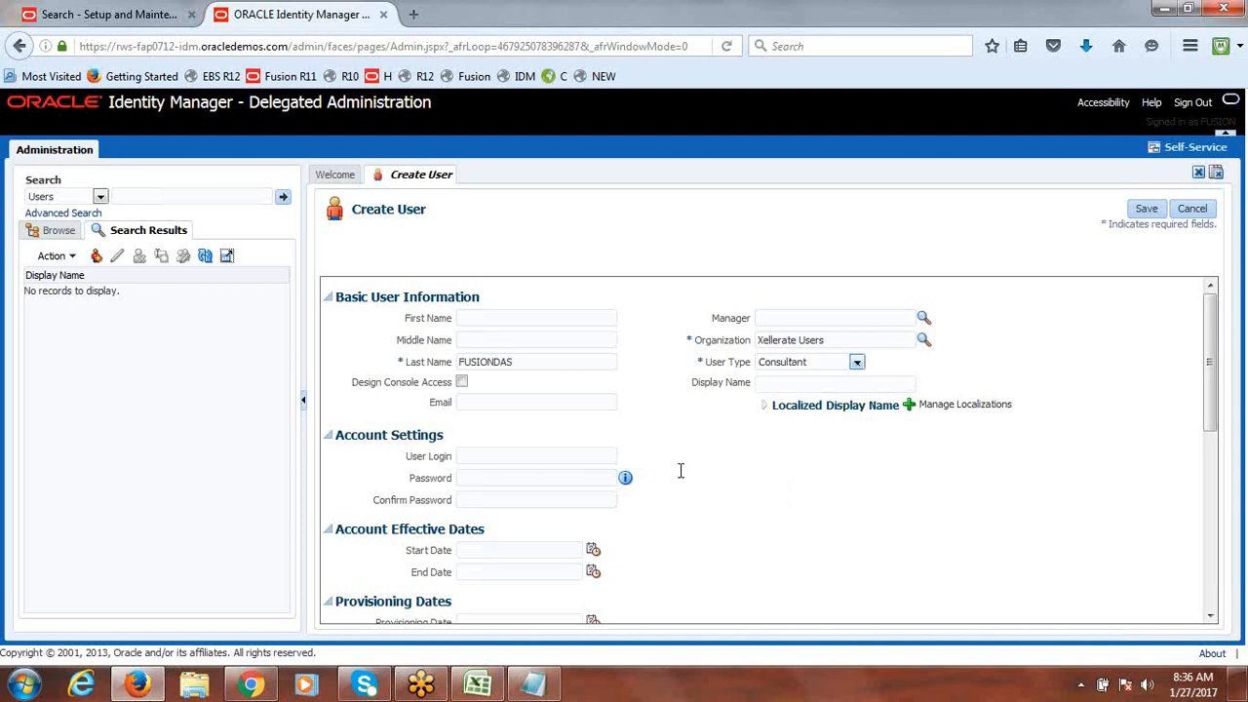
left_click(523, 462)
key("ctrl+v")
Step: Enter and confirm the account password, then save the FUSIONDAS user
left_click(522, 483)
type("••••••••••")
key("Tab")
key("Tab")
type("•")
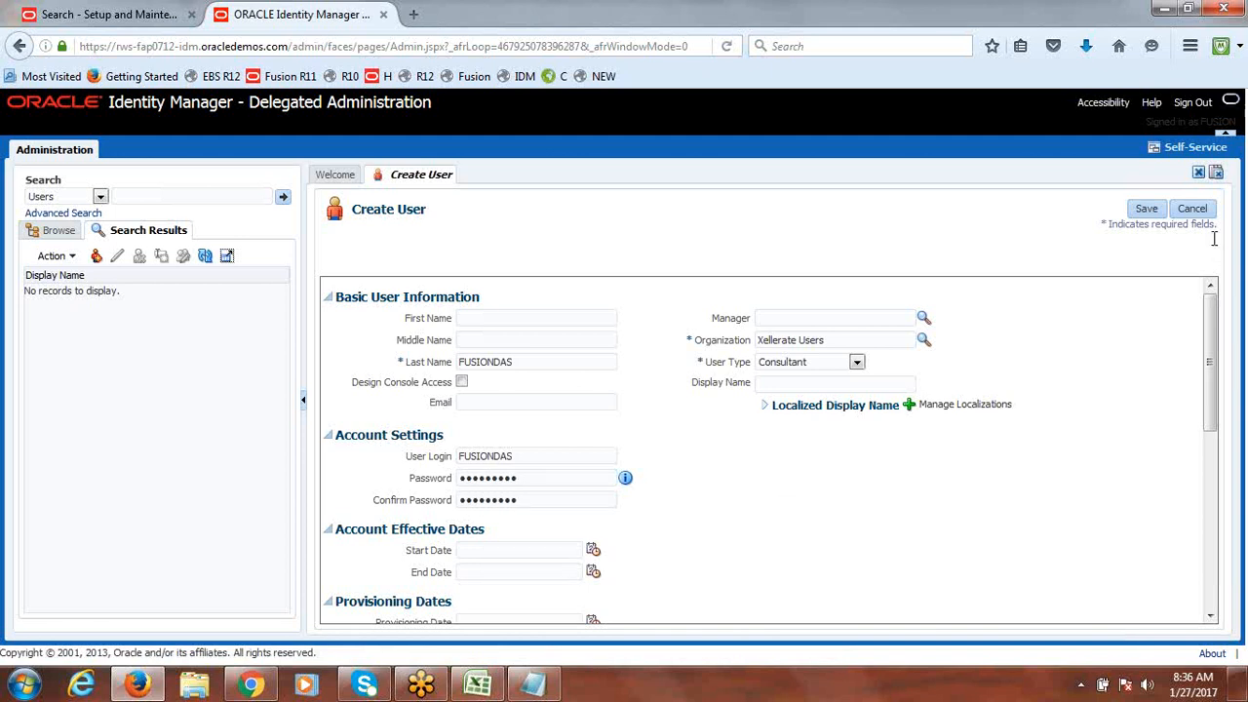
left_click(1150, 211)
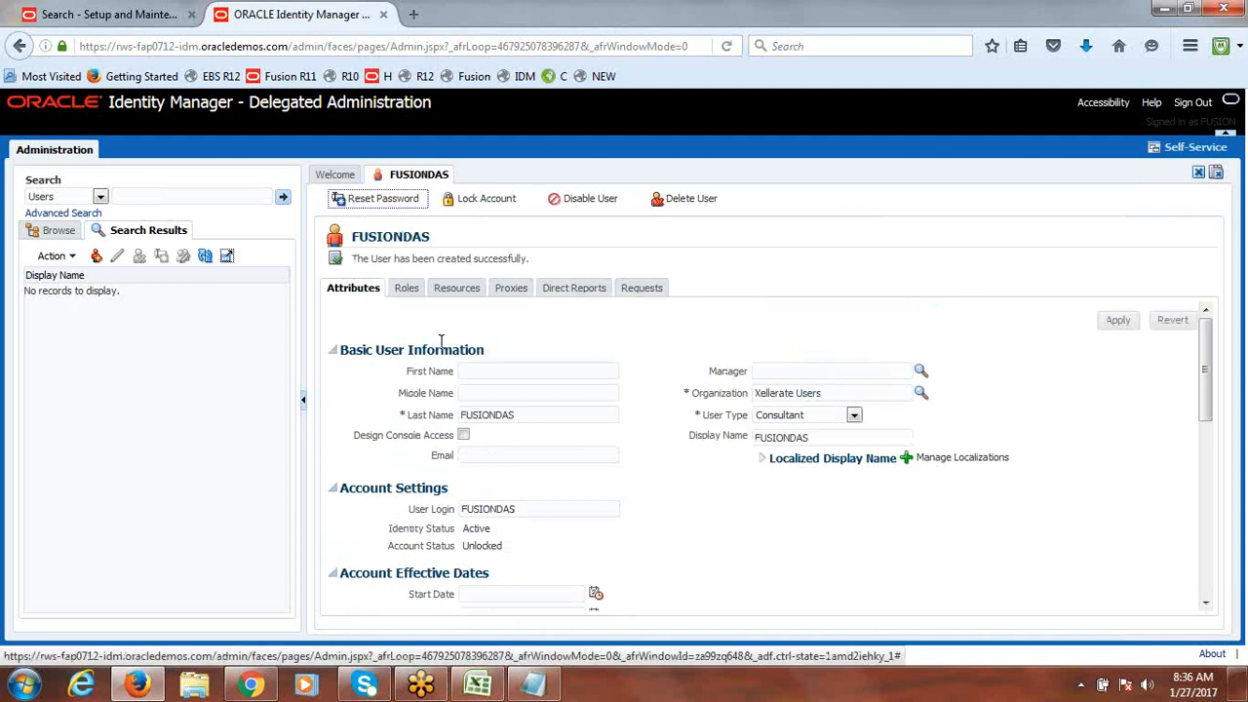
Step: Assign FUSIONDAS all five roles matching '%Fusion Data Acc'
left_click(402, 291)
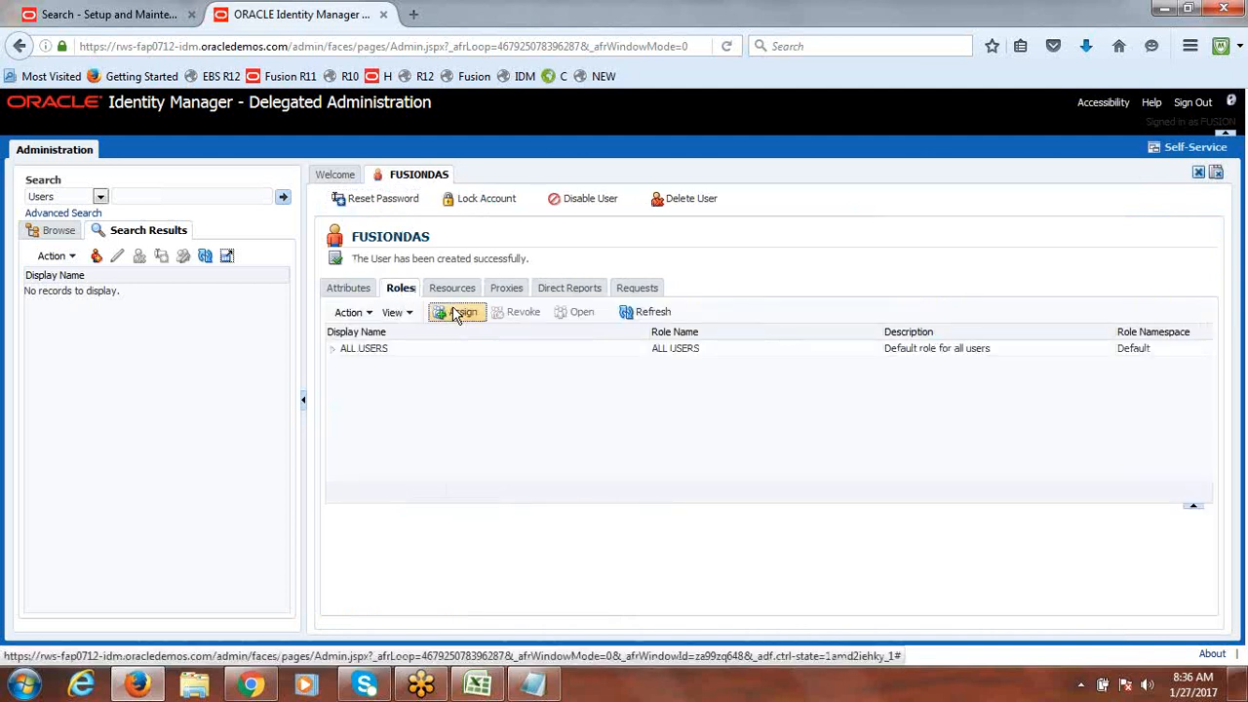
left_click(457, 314)
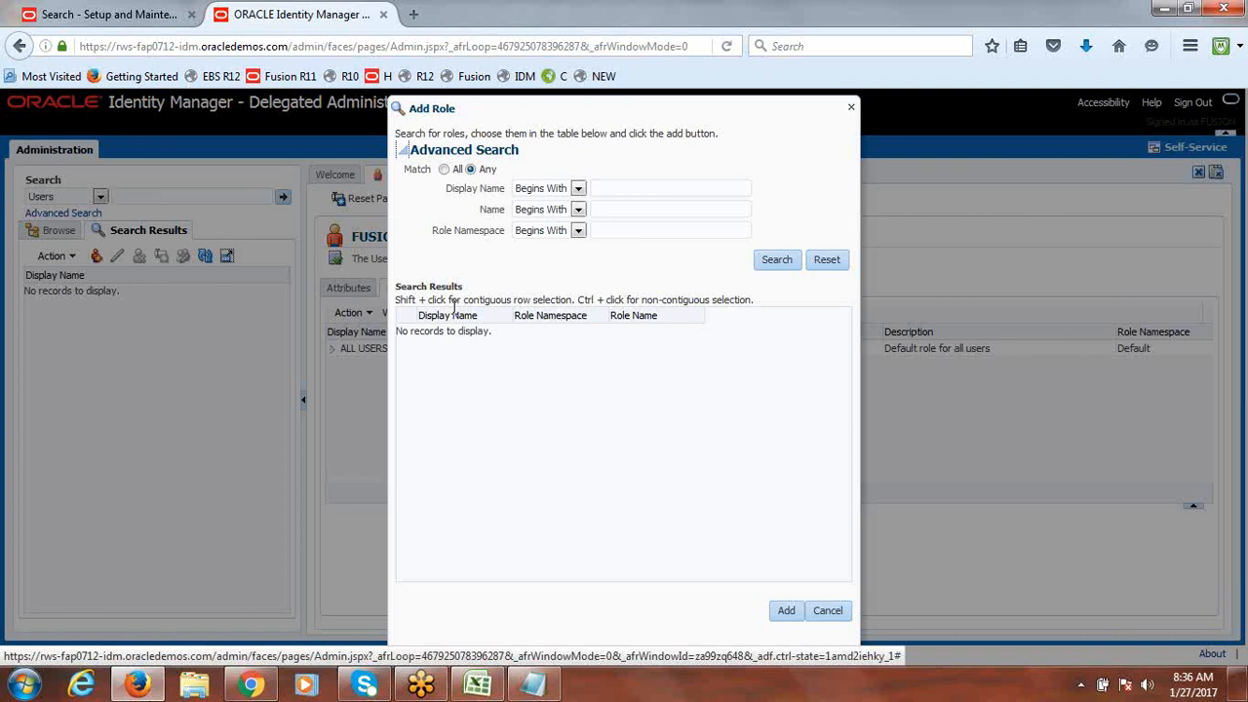
left_click(646, 187)
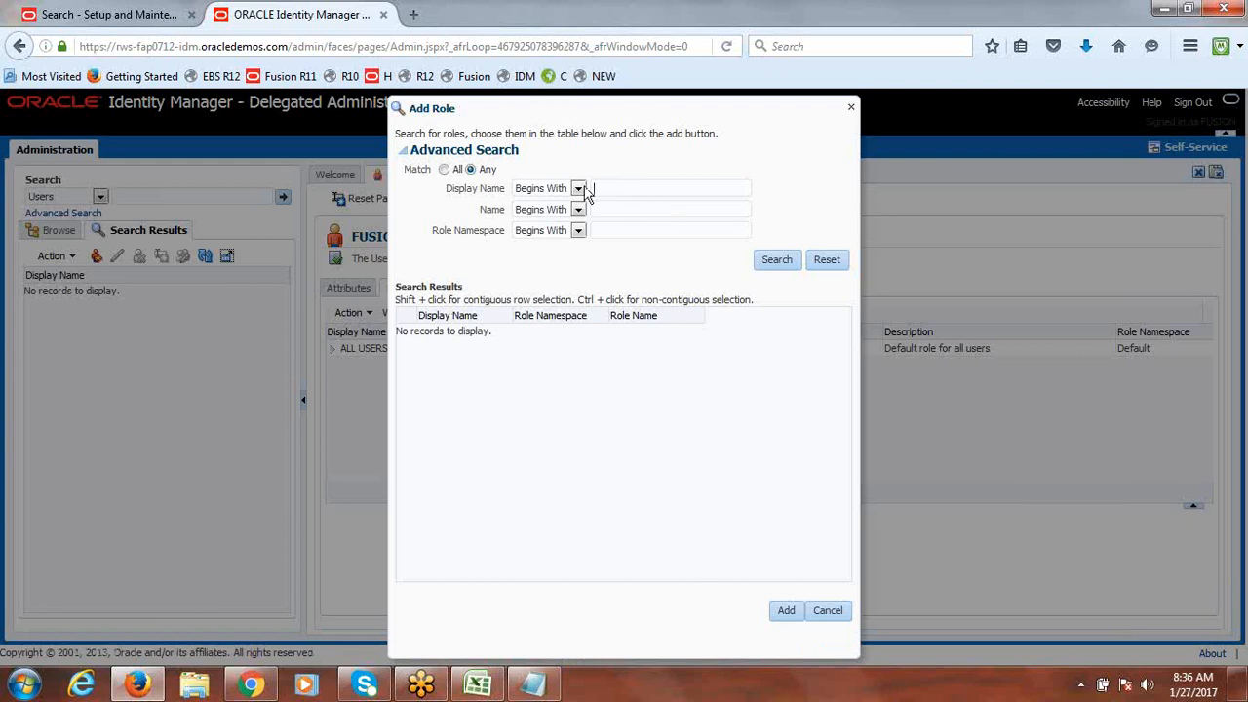
type("%%")
type("F")
type("usion Data")
type(" Acc%")
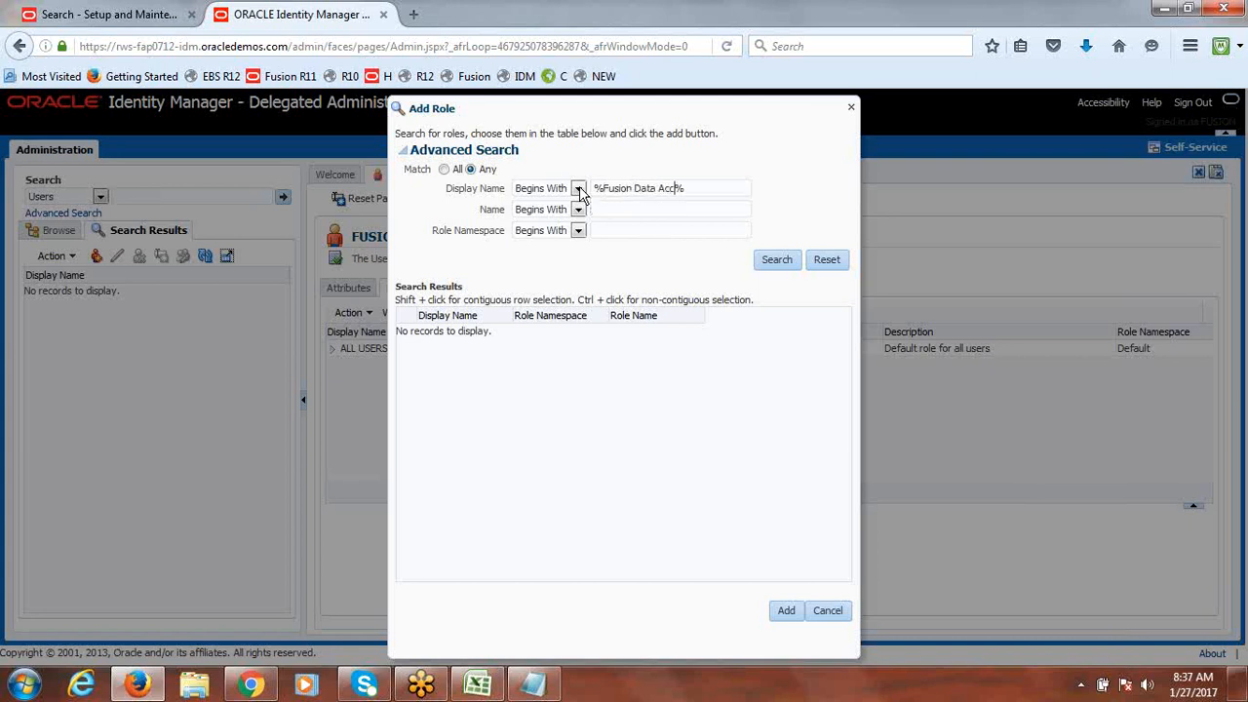
left_click(788, 263)
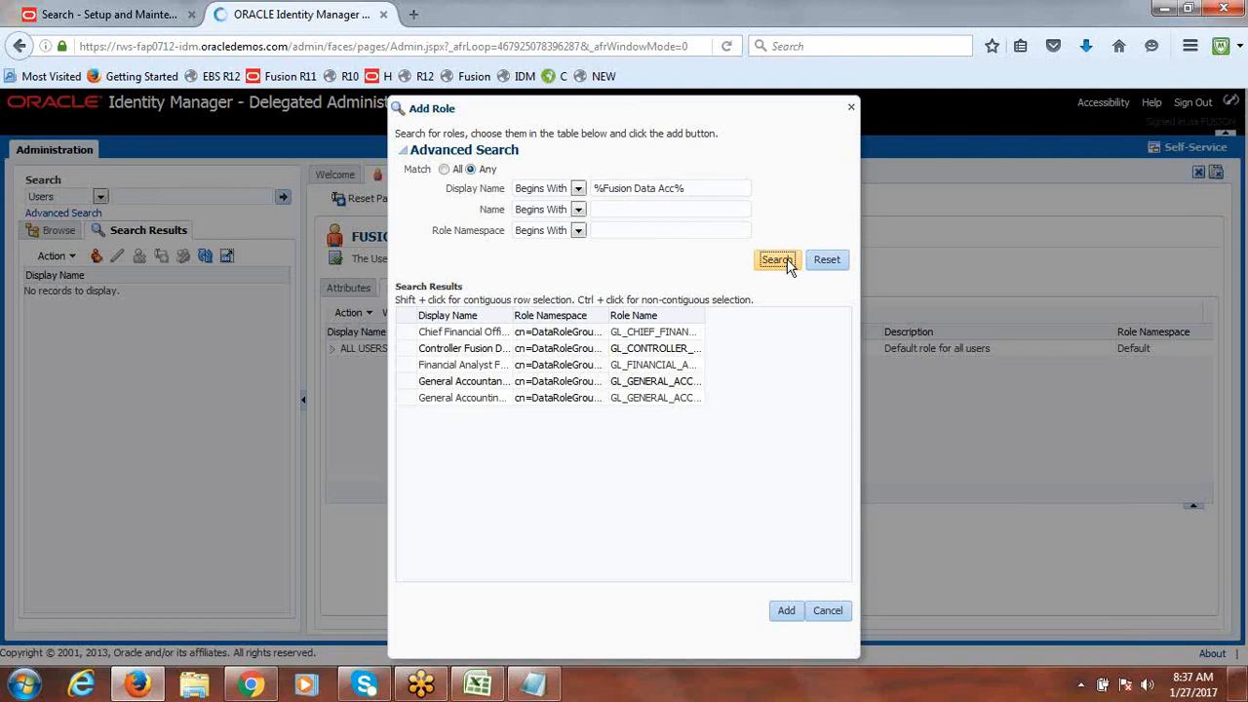
left_click_drag(512, 315, 719, 348)
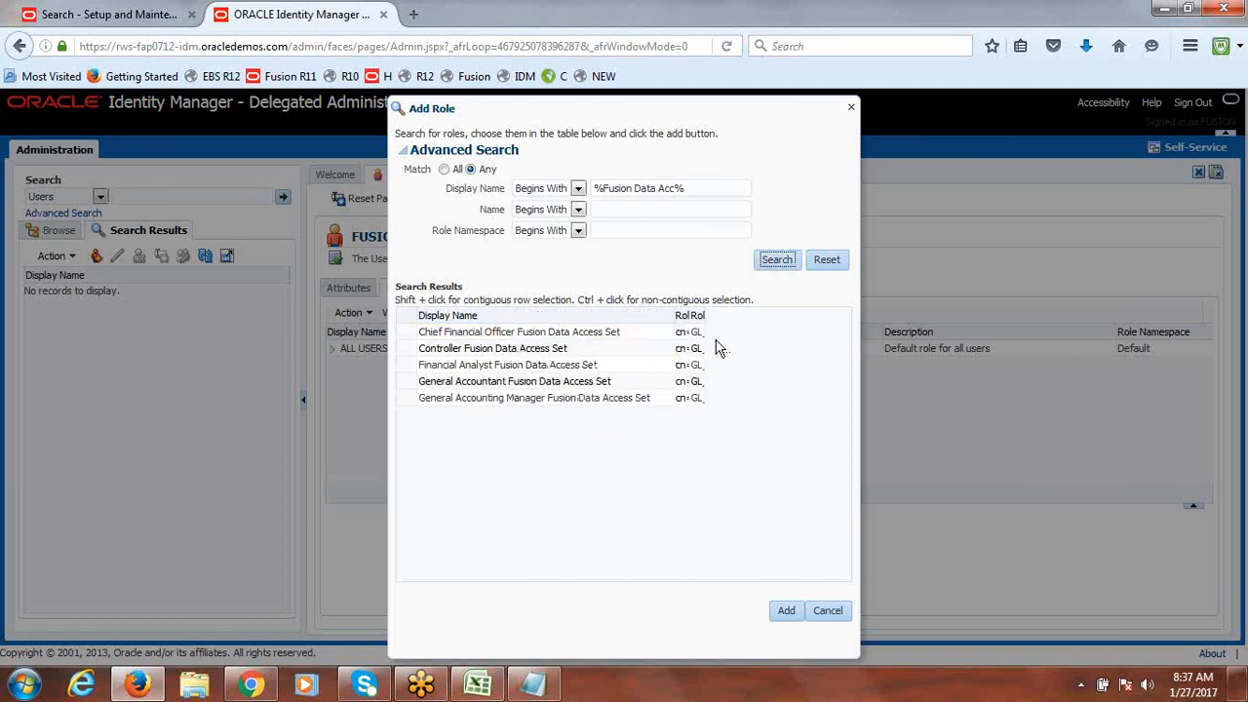
left_click(404, 332)
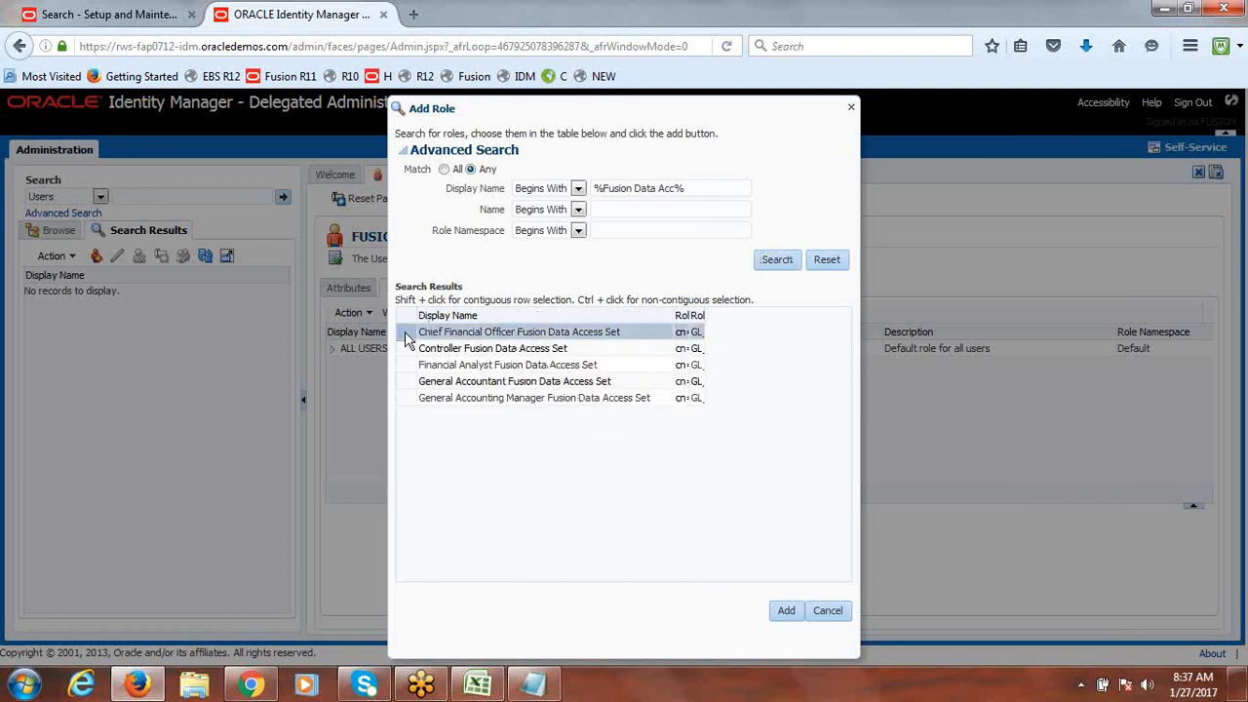
left_click(405, 398, "shift")
left_click(780, 612)
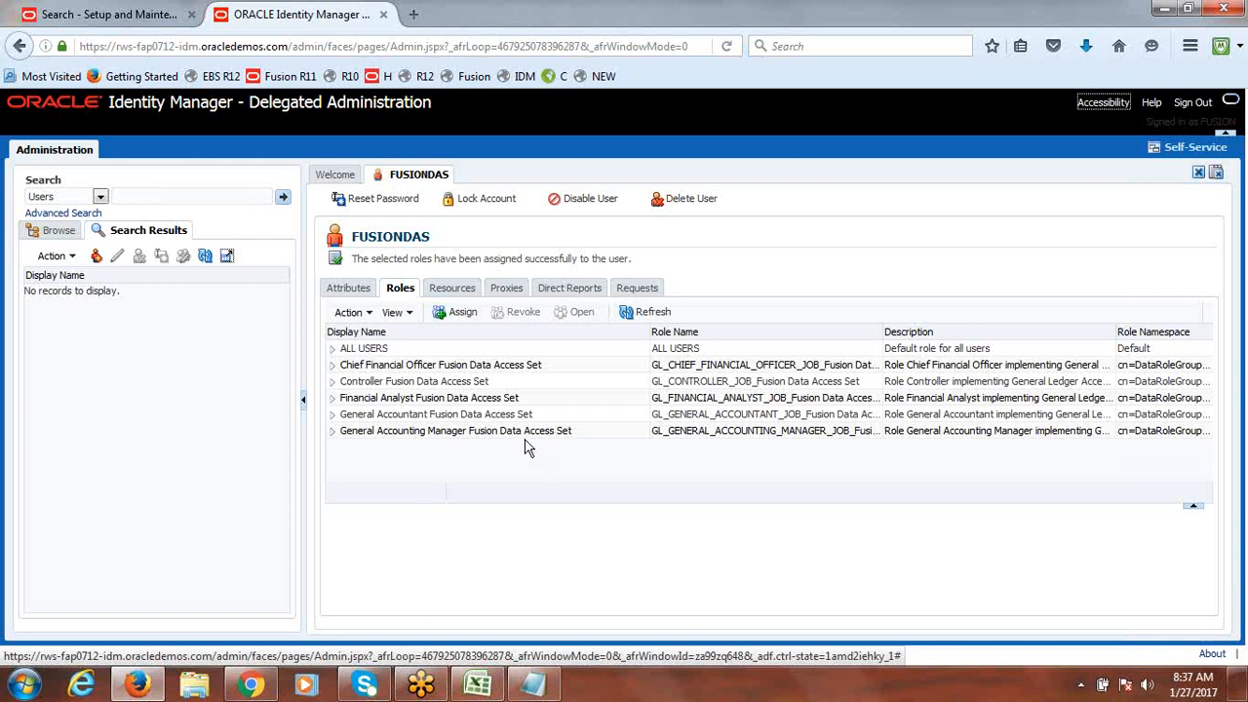
Step: Assign FUSIONDAS the Employee role, then return to Setup and Maintenance
left_click(452, 314)
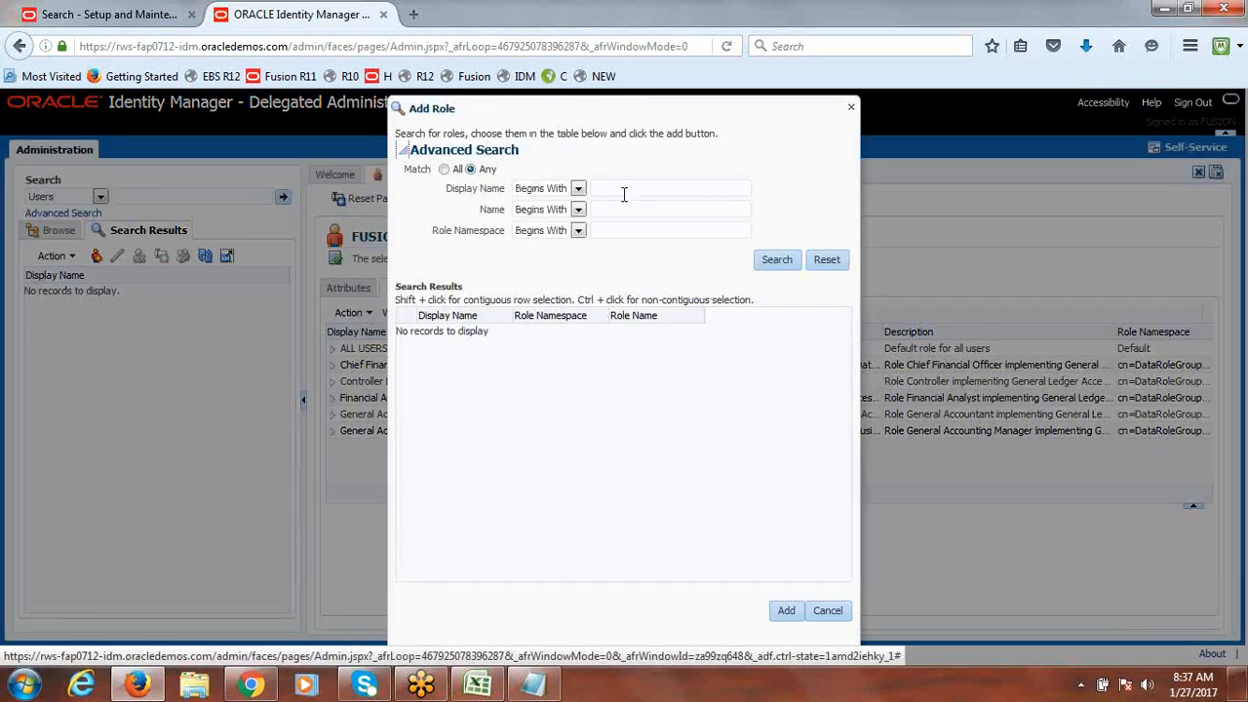
left_click(624, 190)
type("E")
left_click(634, 223)
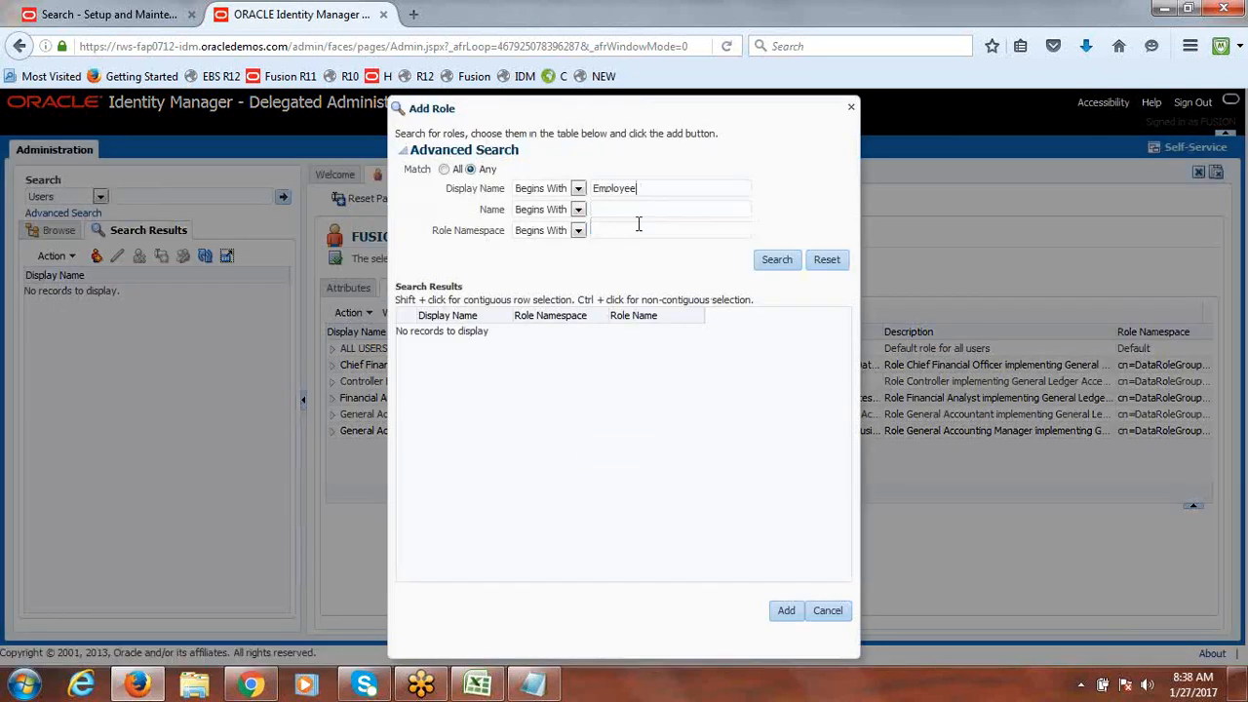
left_click(768, 259)
left_click(439, 331)
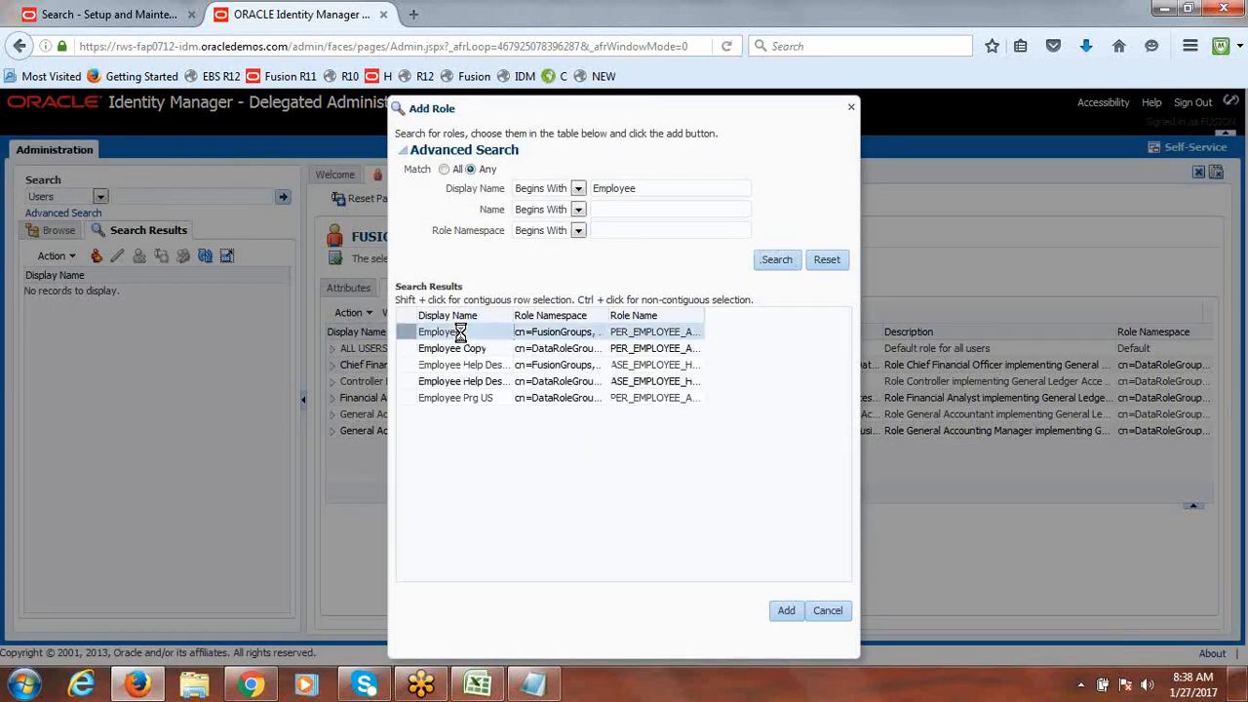
left_click(786, 610)
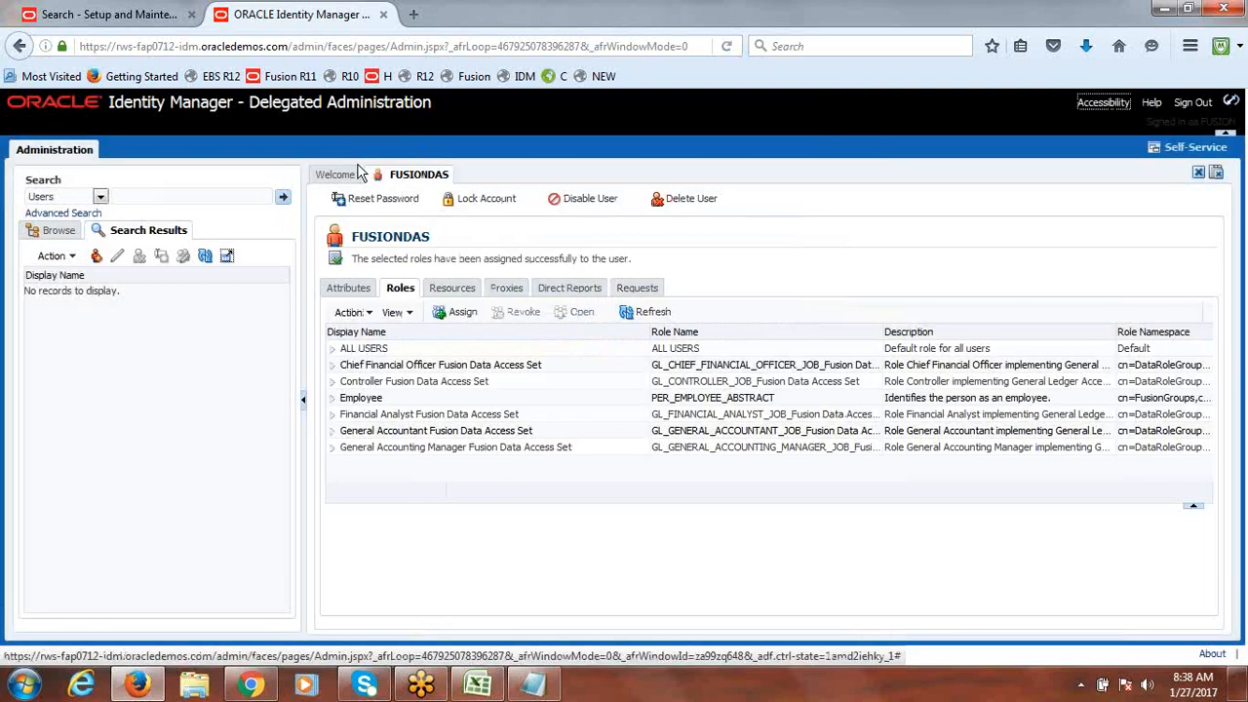
left_click(107, 14)
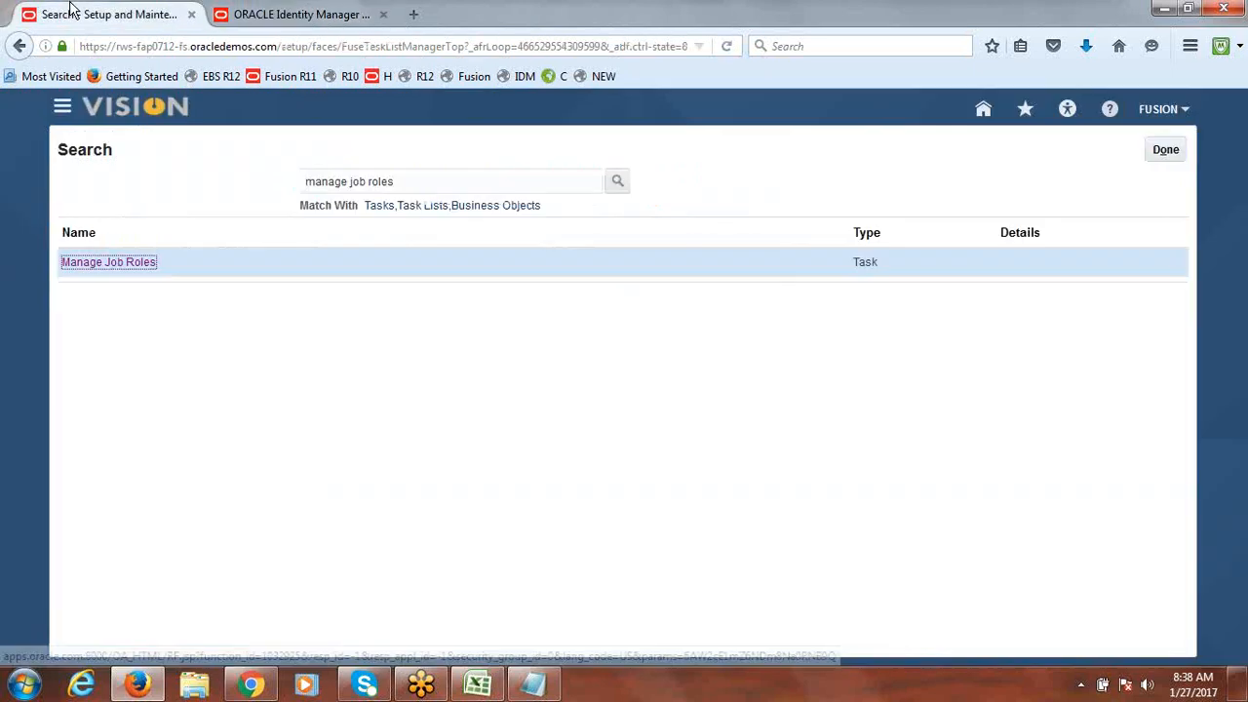
Step: In Scheduled Processes, start a new process and search jobs named 'LDAP'
left_click(62, 111)
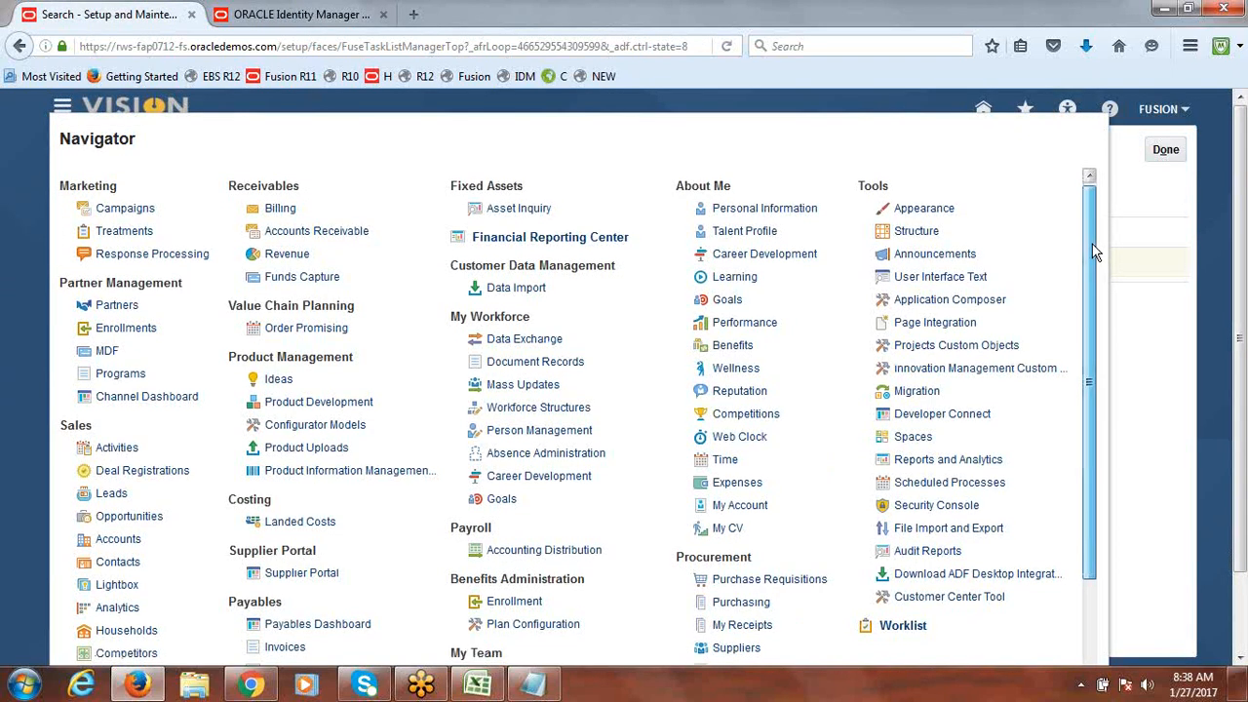
left_click_drag(1094, 250, 1105, 311)
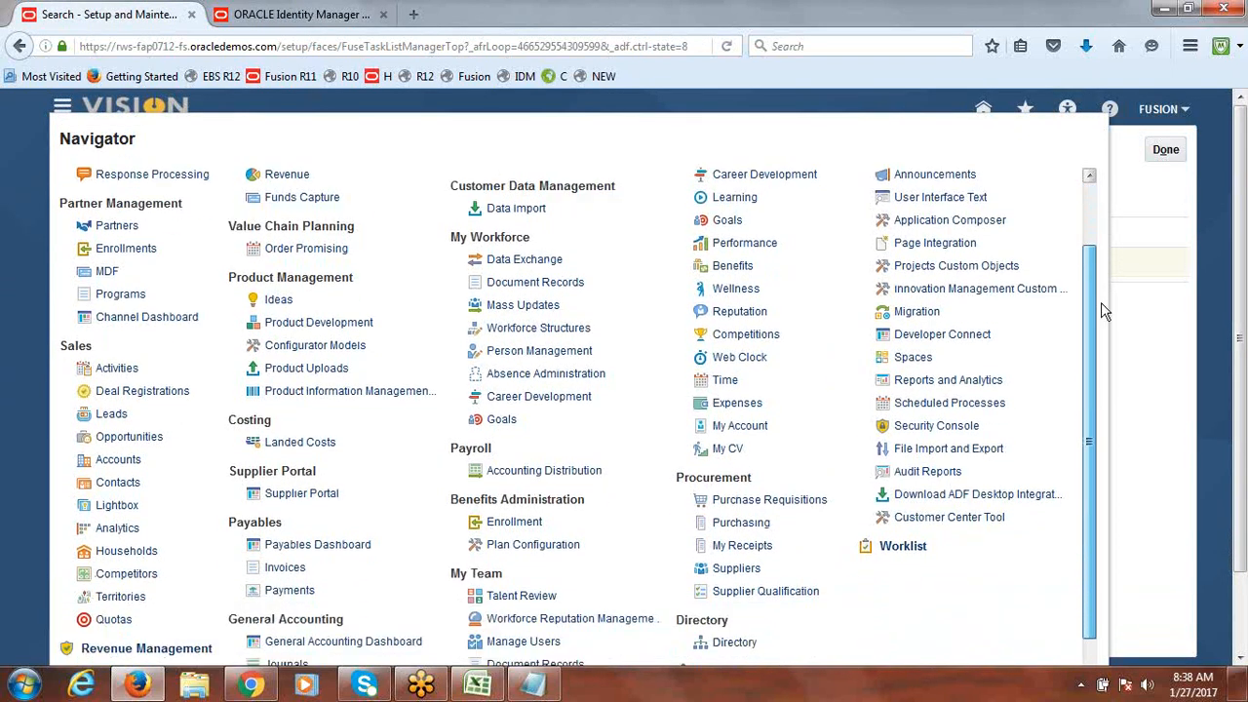
left_click(944, 407)
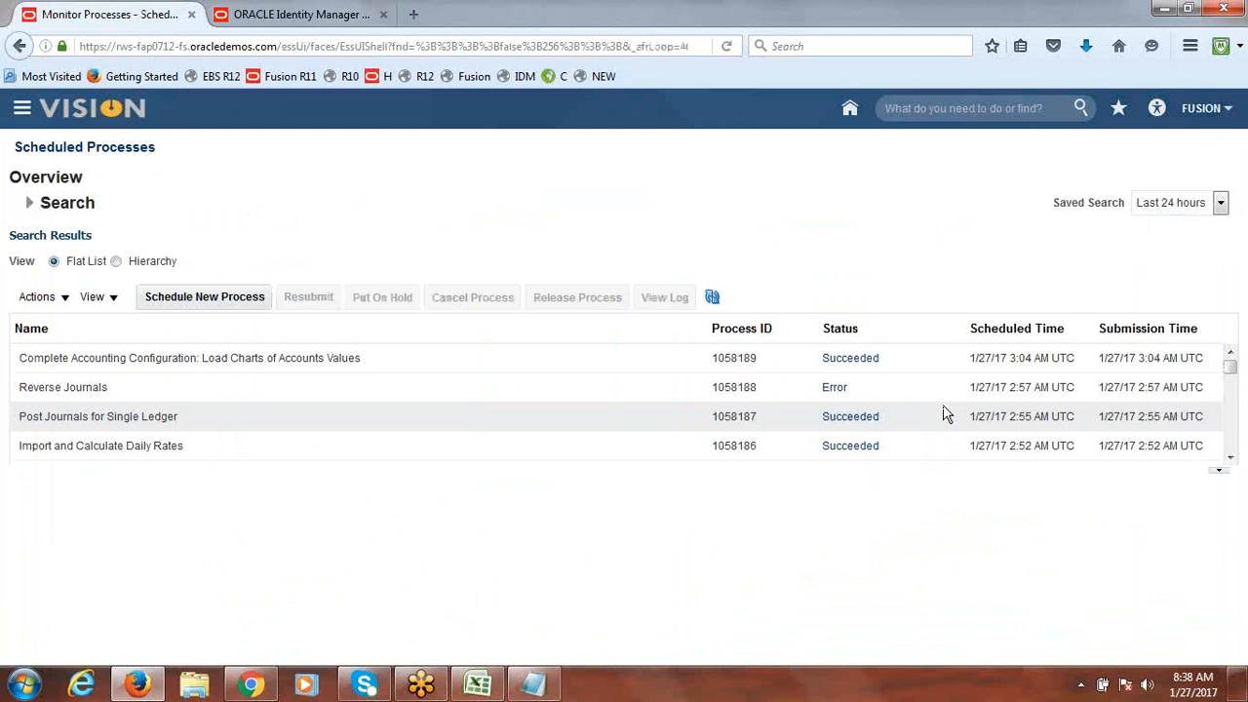
left_click(216, 296)
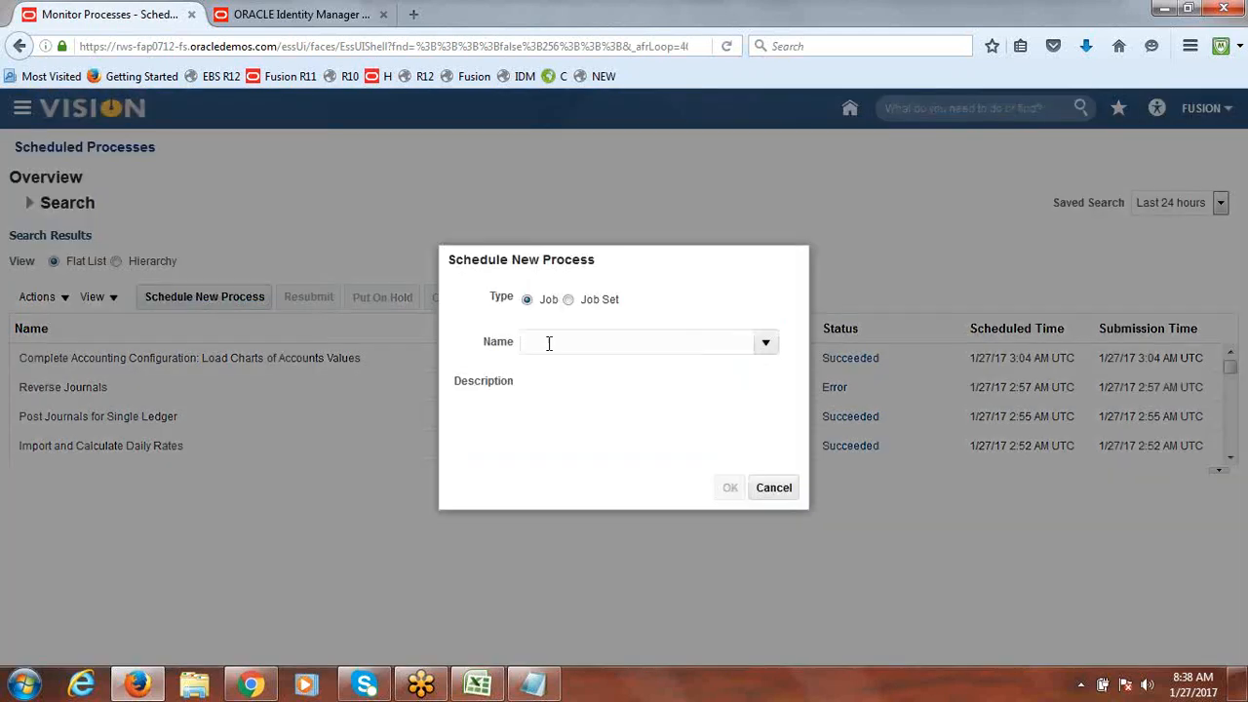
type("ljfk")
key("Tab")
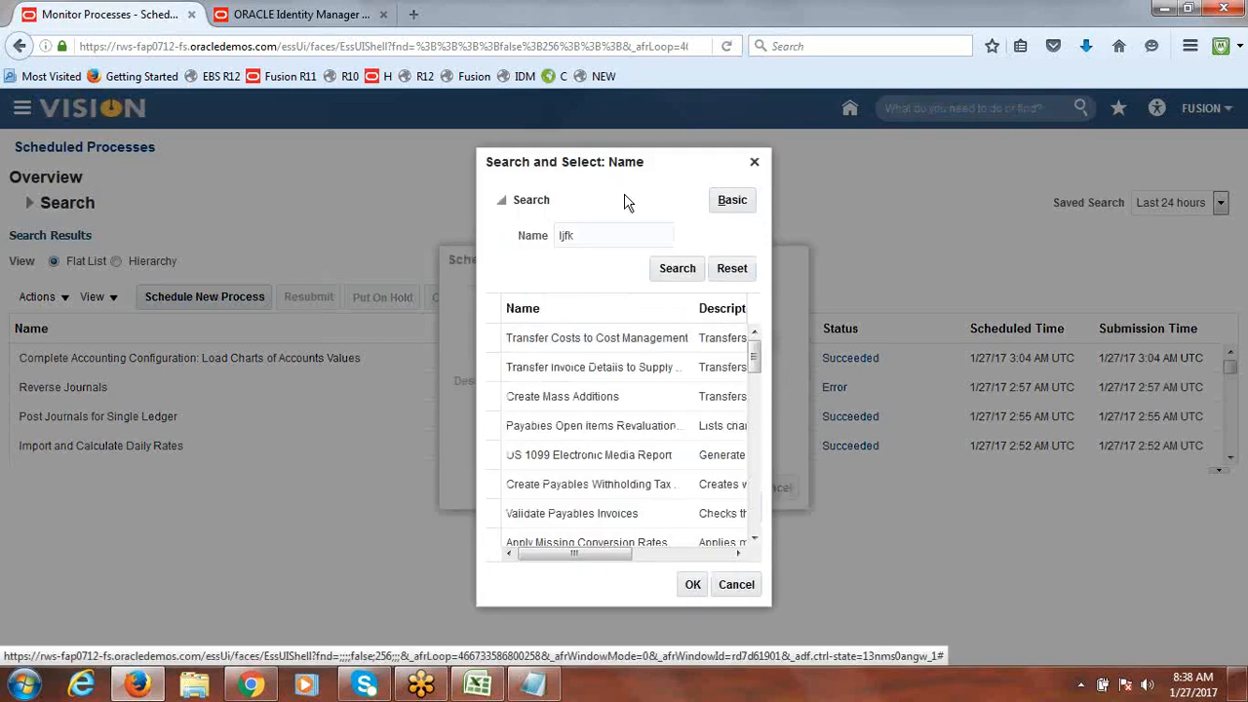
type("LDAP")
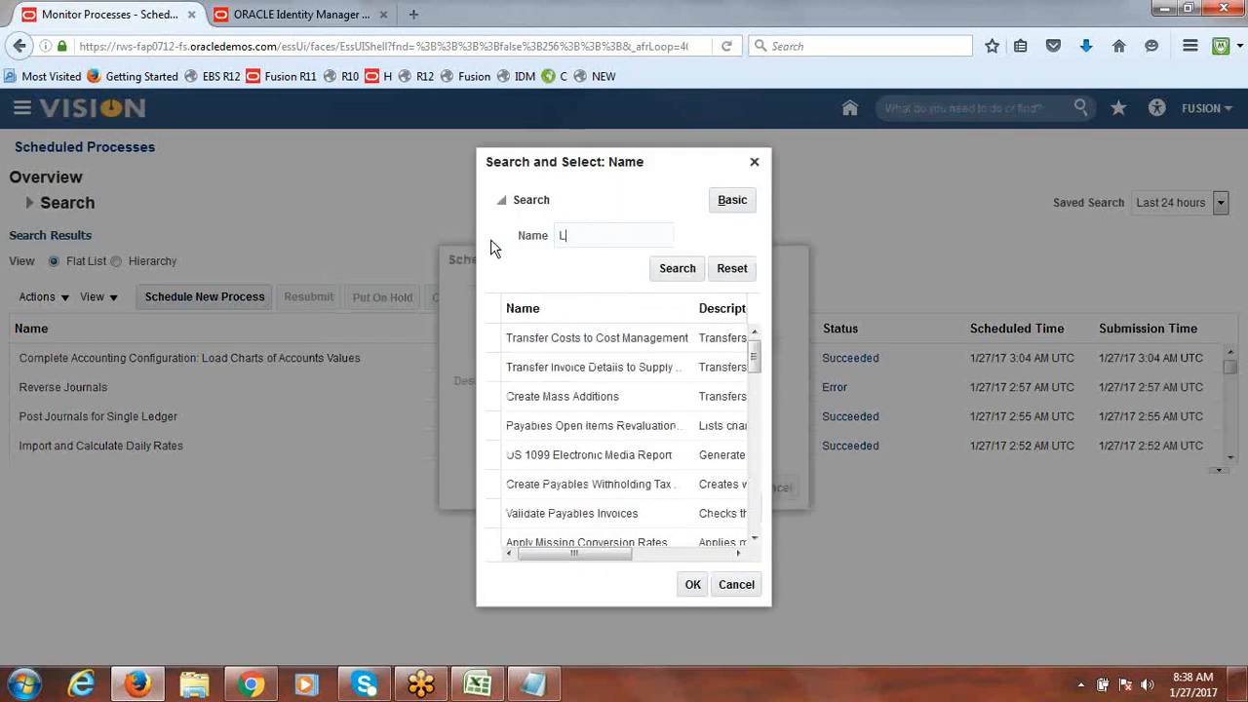
left_click(699, 273)
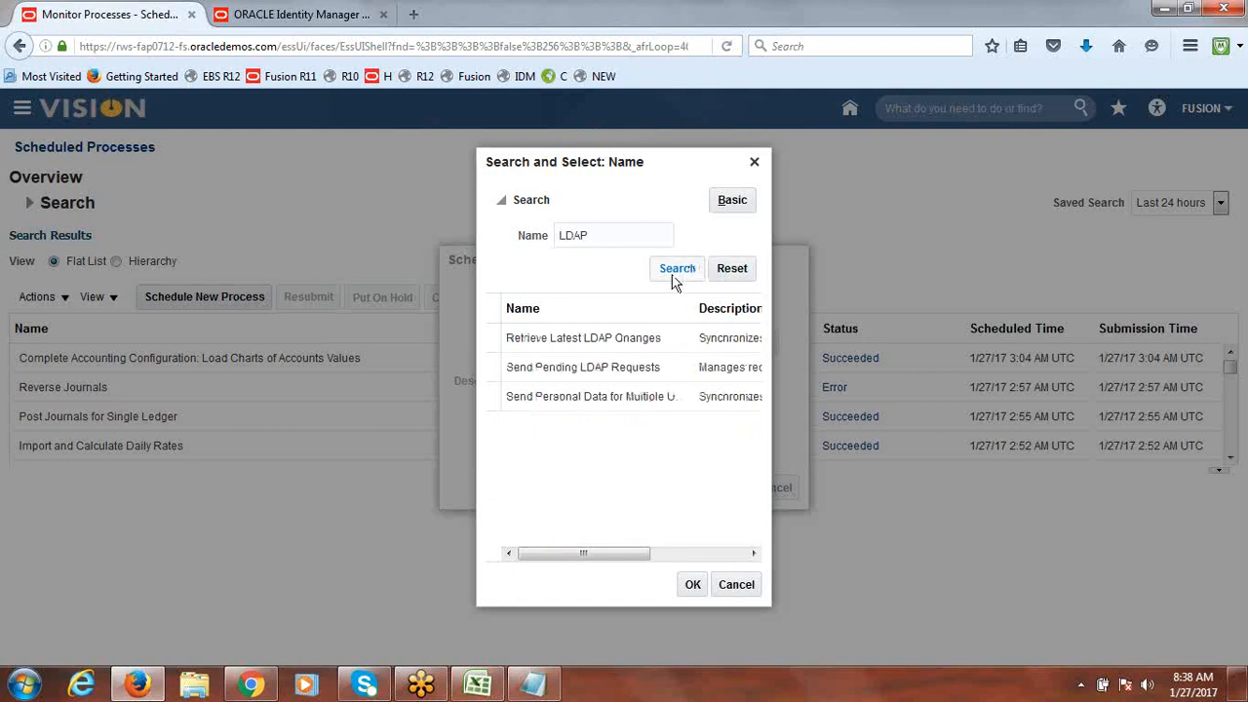
Step: Choose Retrieve Latest LDAP Changes, submit it, and acknowledge the confirmation
left_click(596, 337)
left_click(691, 590)
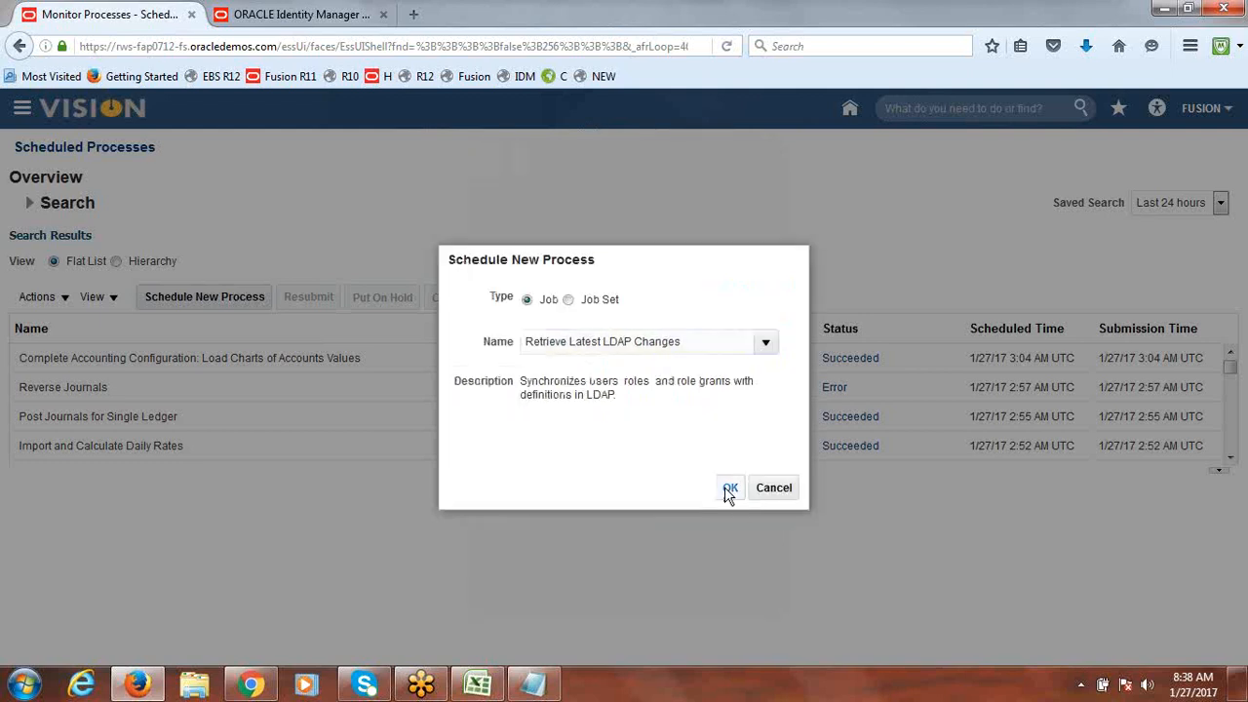
left_click(730, 488)
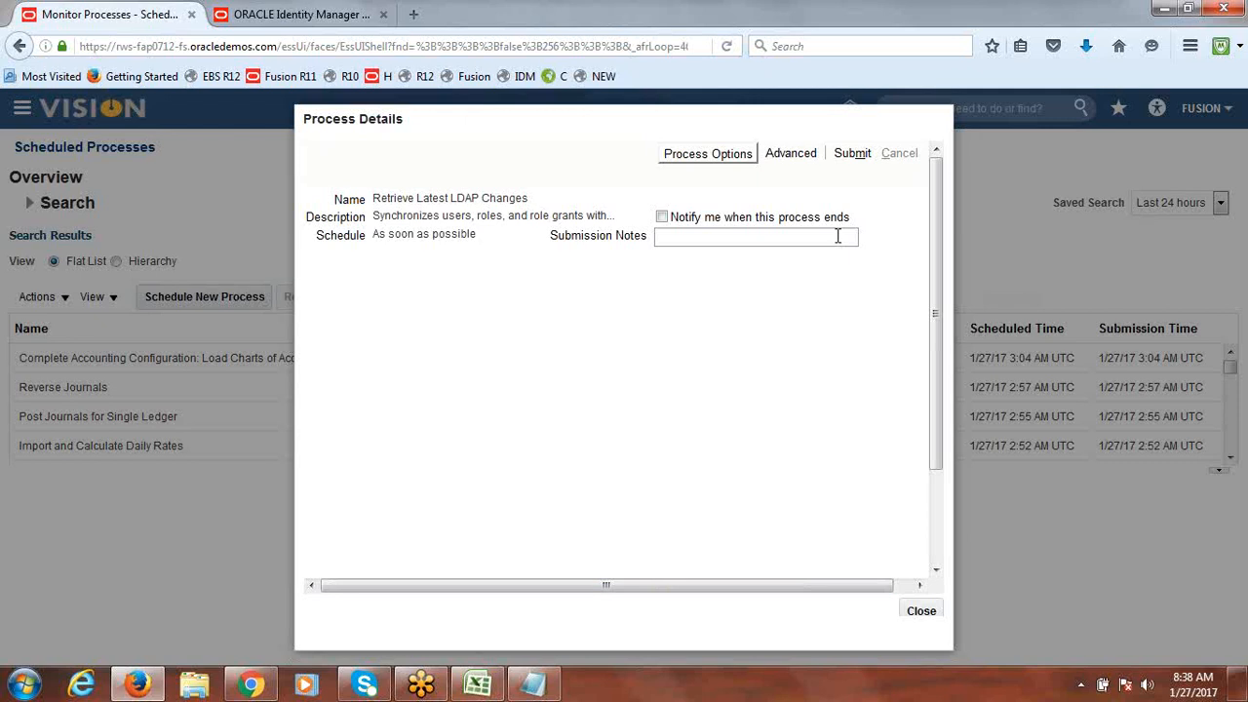
left_click(866, 155)
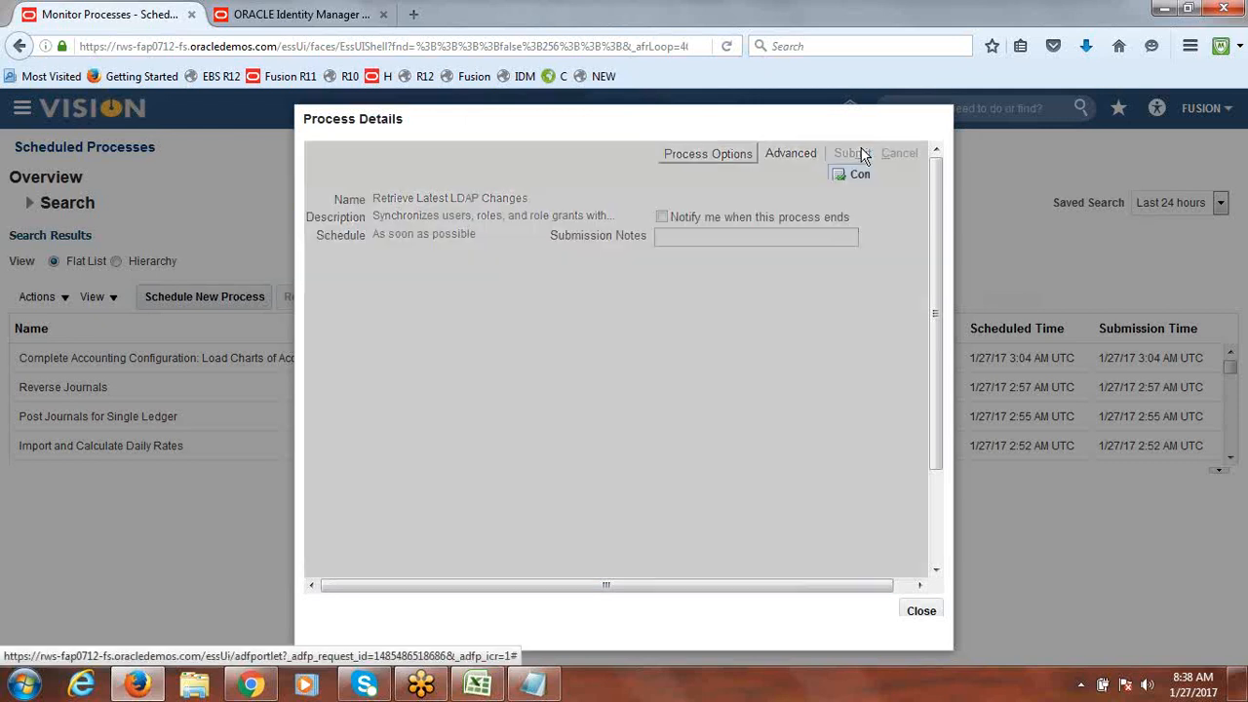
left_click(844, 231)
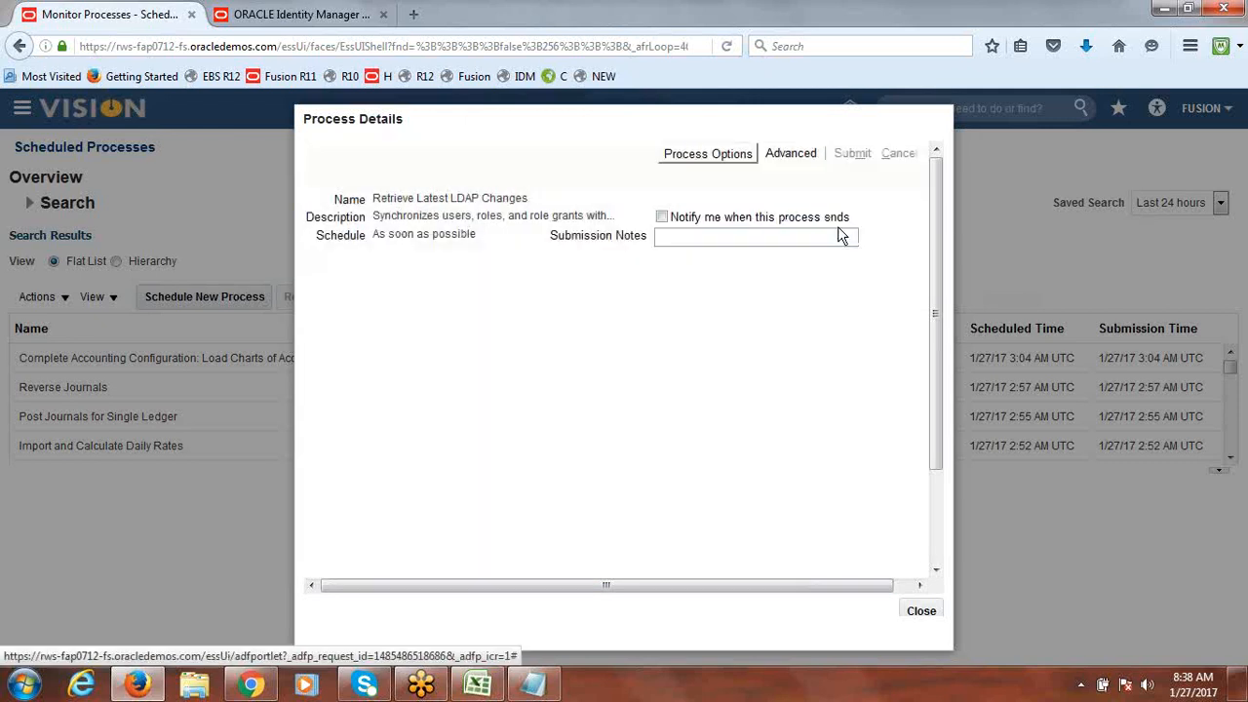
left_click(921, 610)
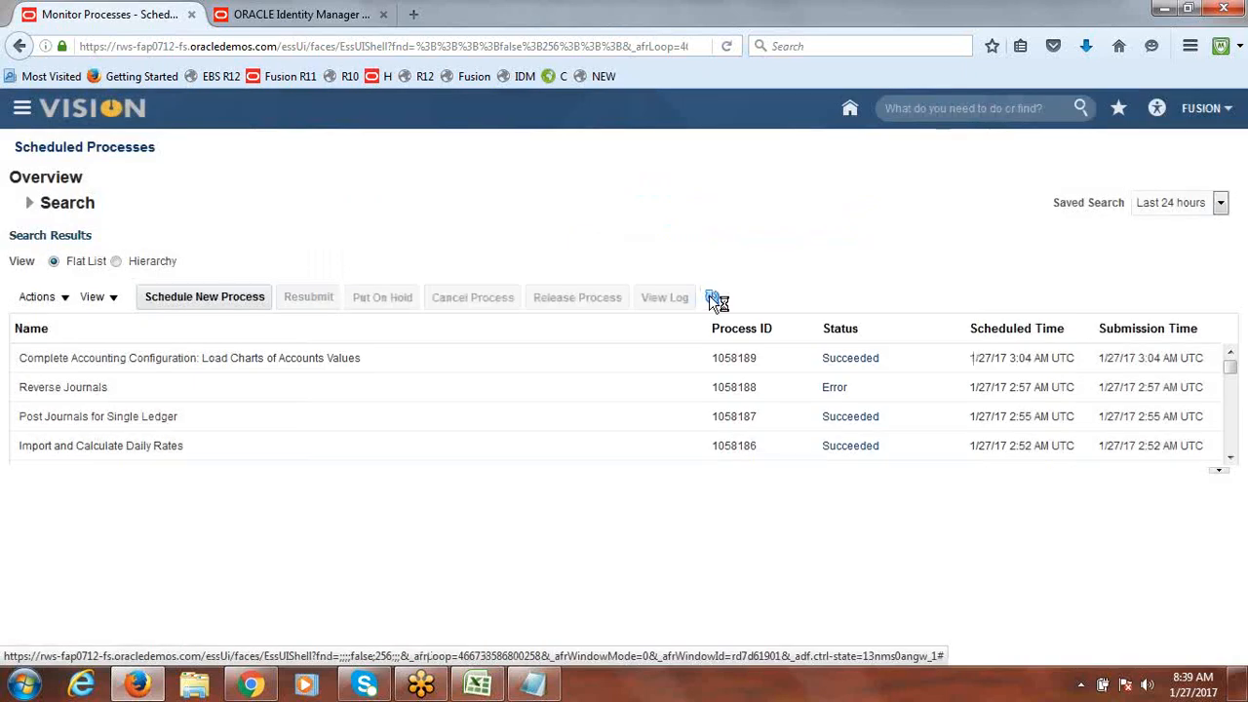
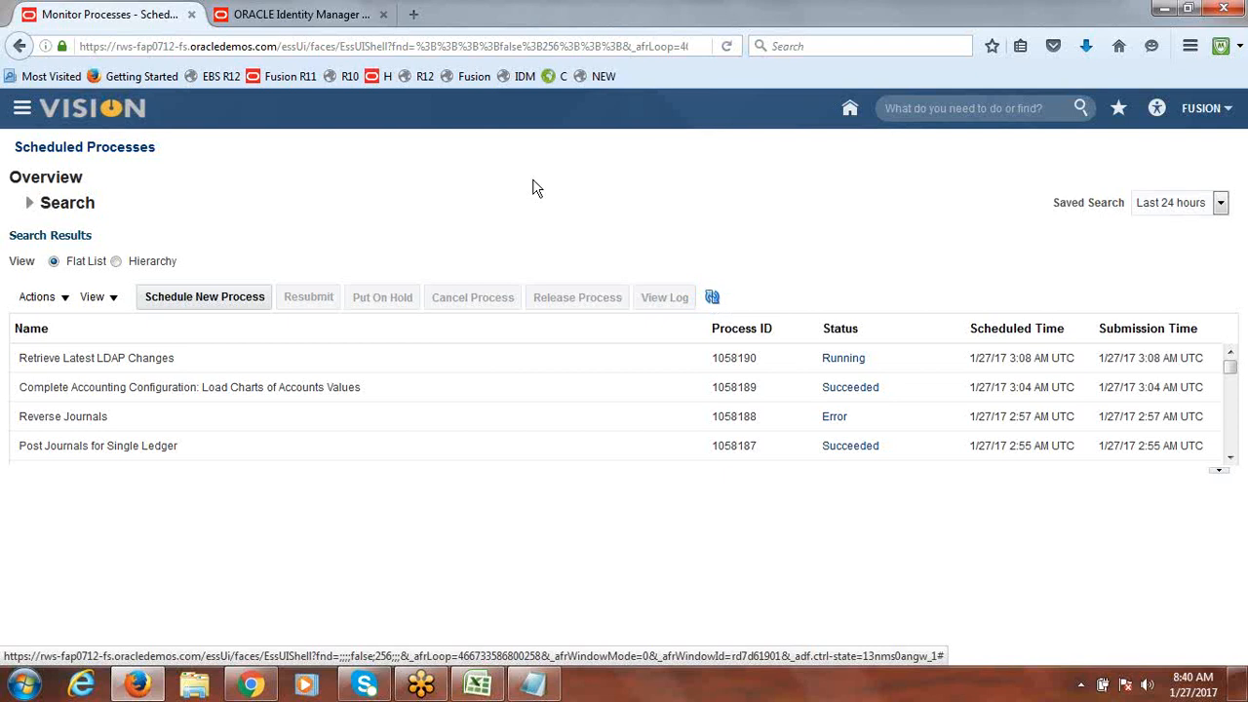
Step: Close the ORACLE Identity Manager tab, then sign out through the FUSION user menu
left_click(363, 11)
left_click(383, 14)
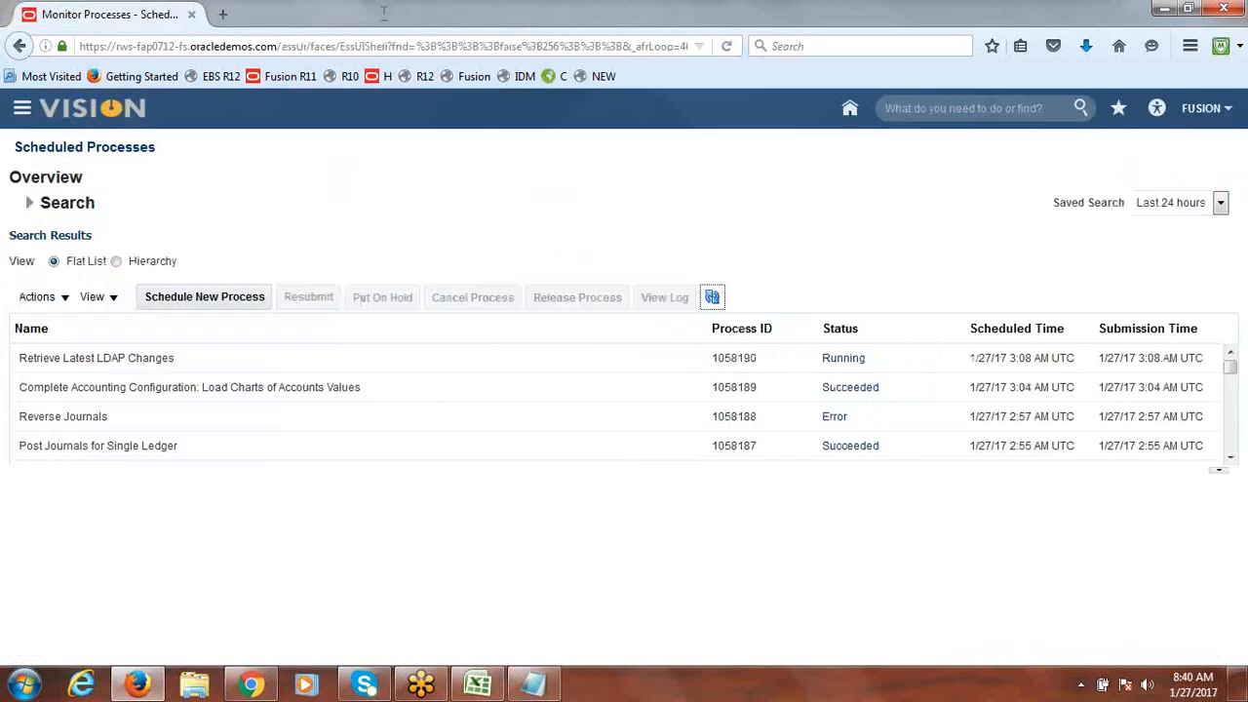
left_click(1195, 110)
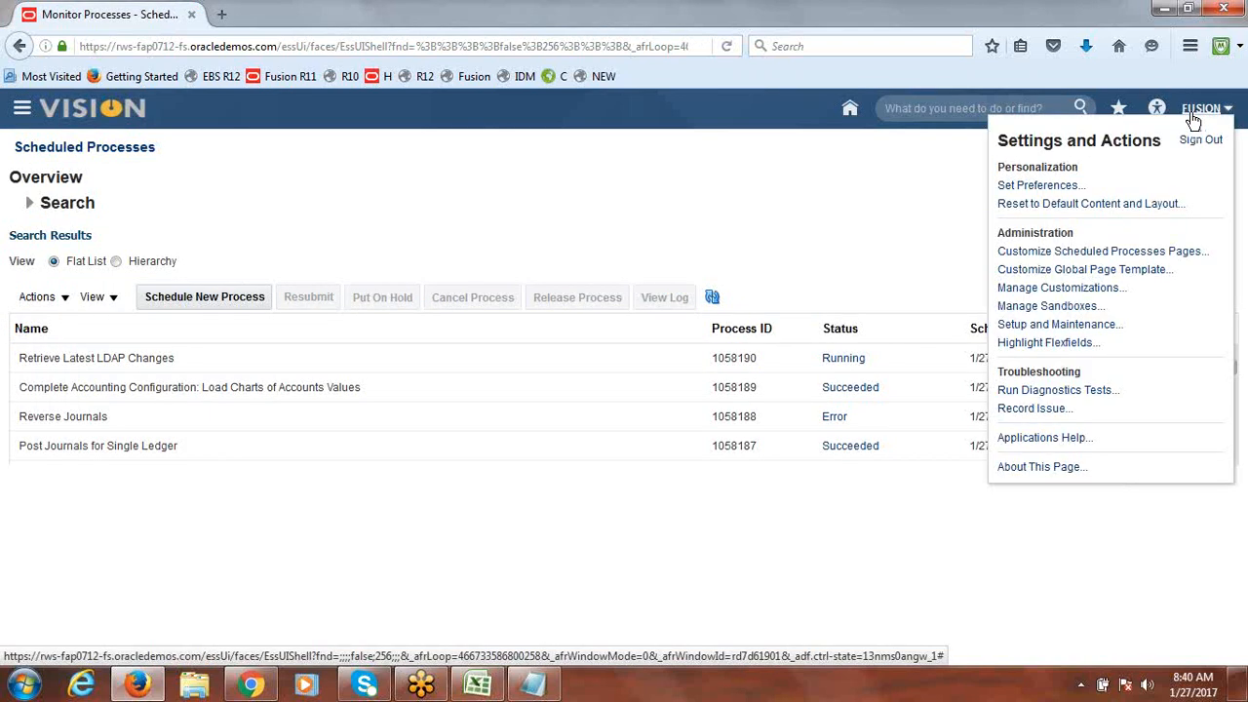
left_click(1201, 140)
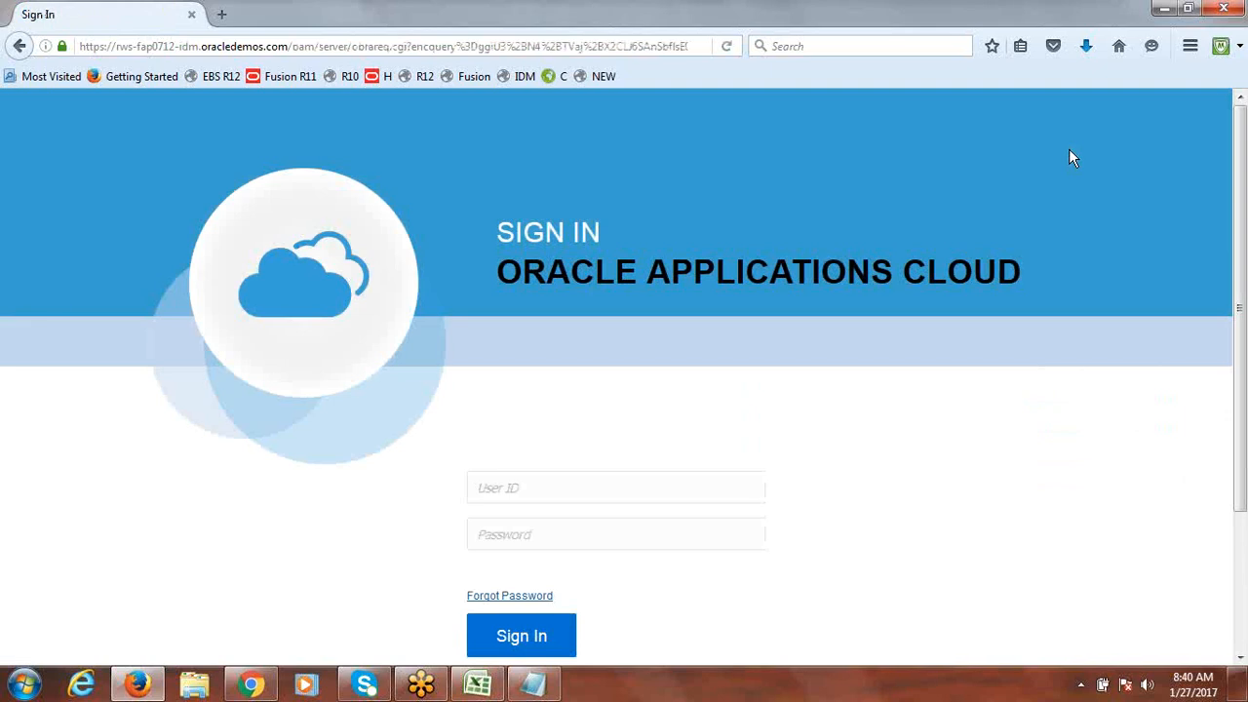
Step: Sign in on the Oracle Applications Cloud page with the test user's ID and password
left_click(518, 489)
type("fusio")
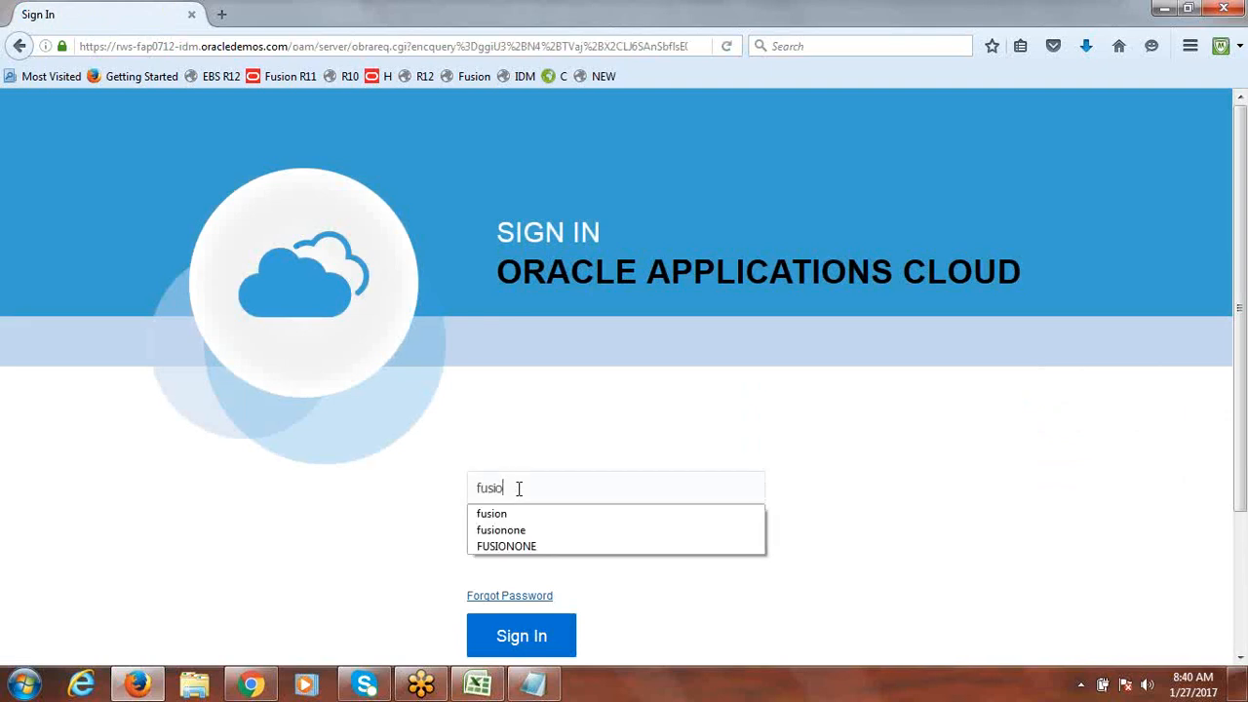
type("non")
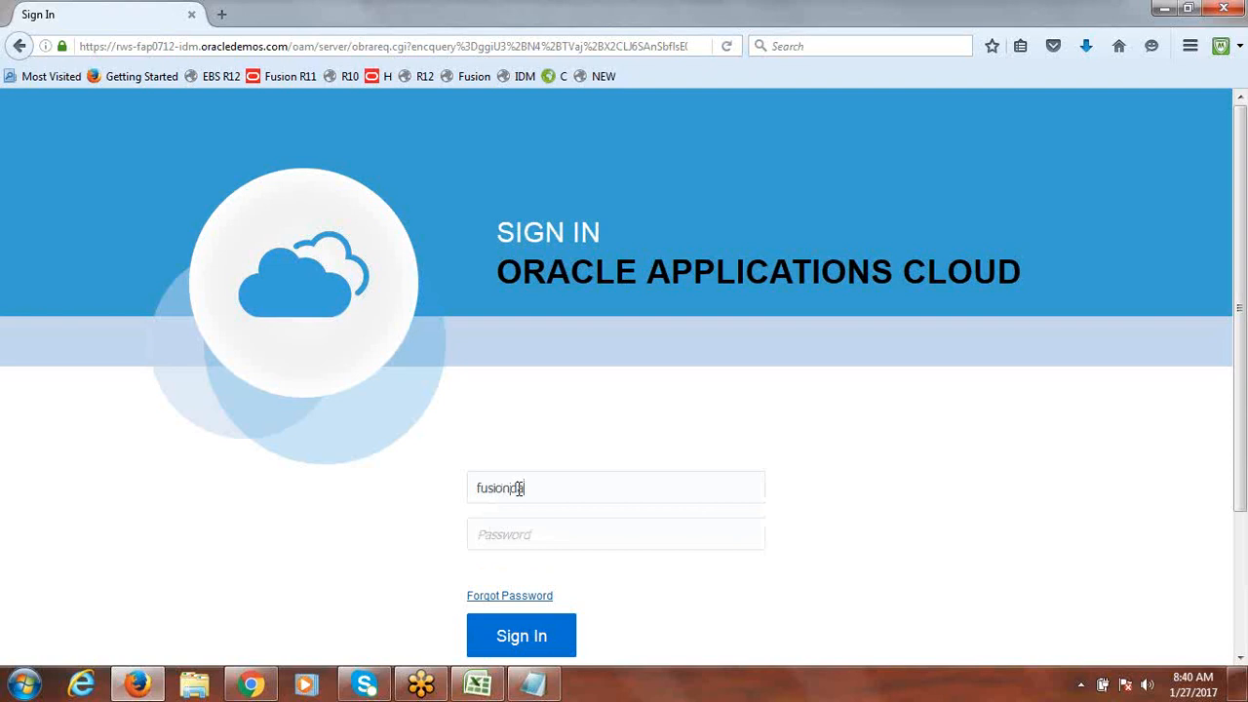
type("s")
key("Tab")
type("*********")
key("Return")
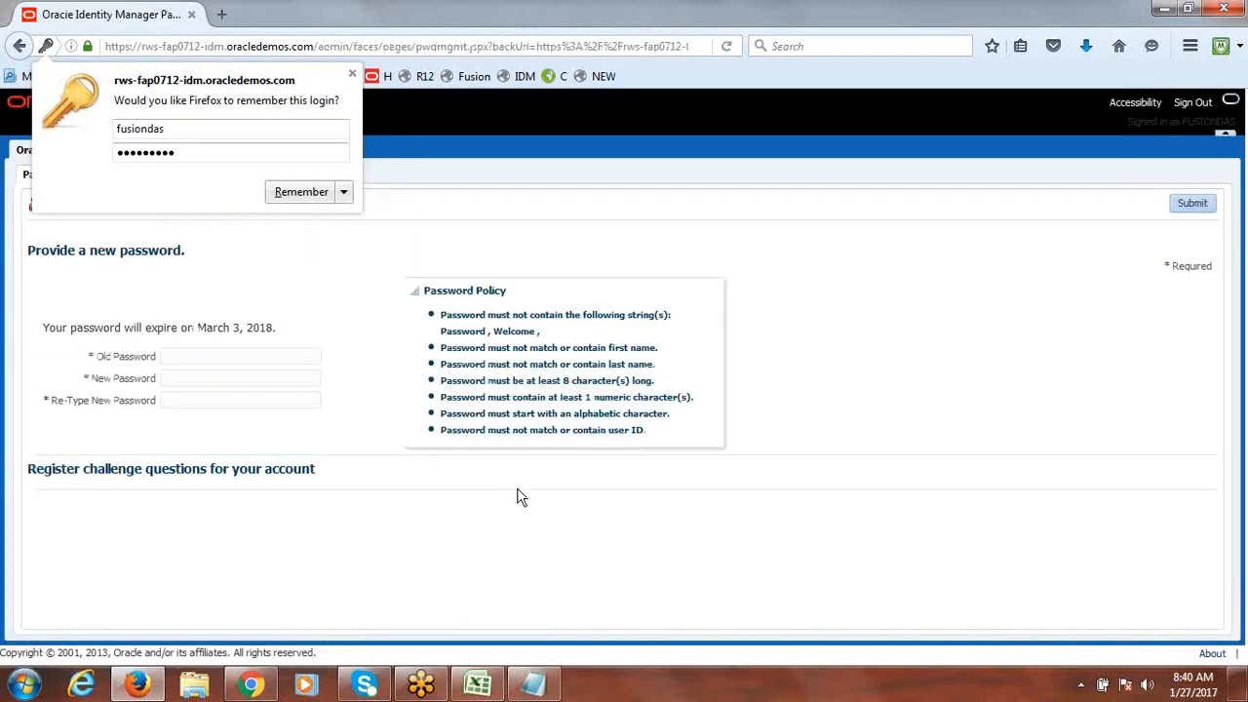
Step: Enter the old password, type the new password twice, and submit the change
left_click(200, 357)
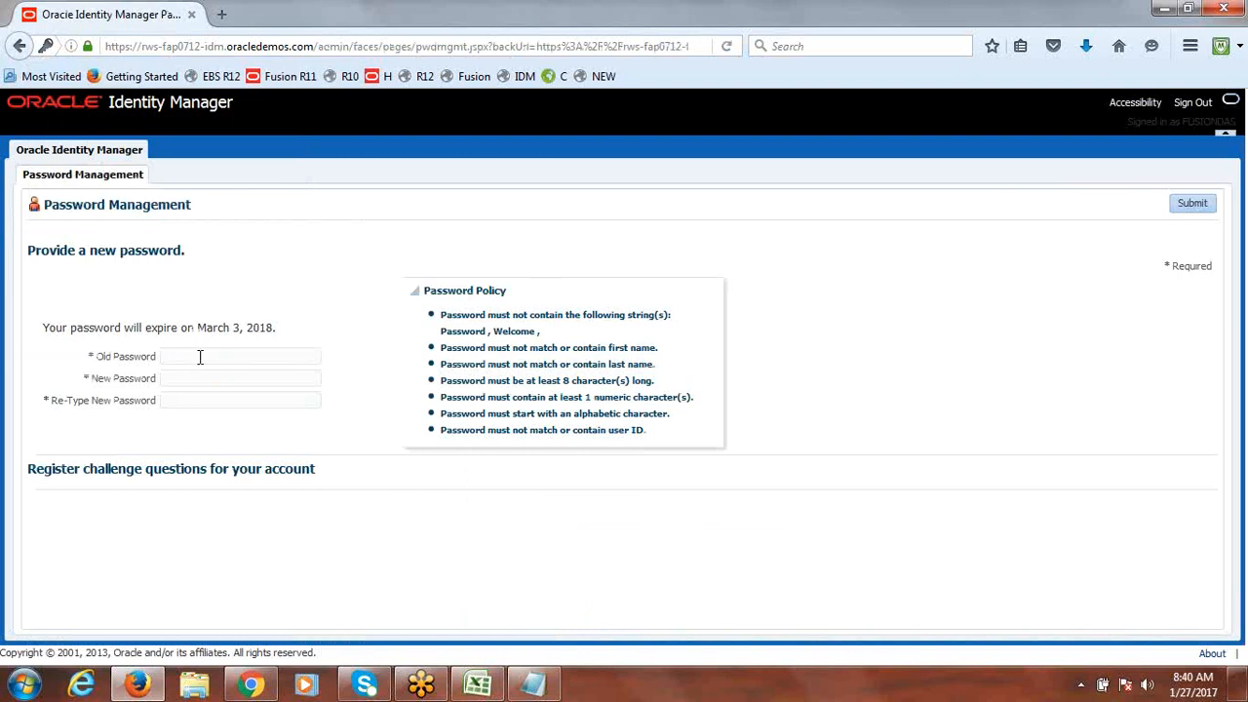
type("•••••••••")
key("Tab")
type("••••••••••")
key("Tab")
type("•••••••••")
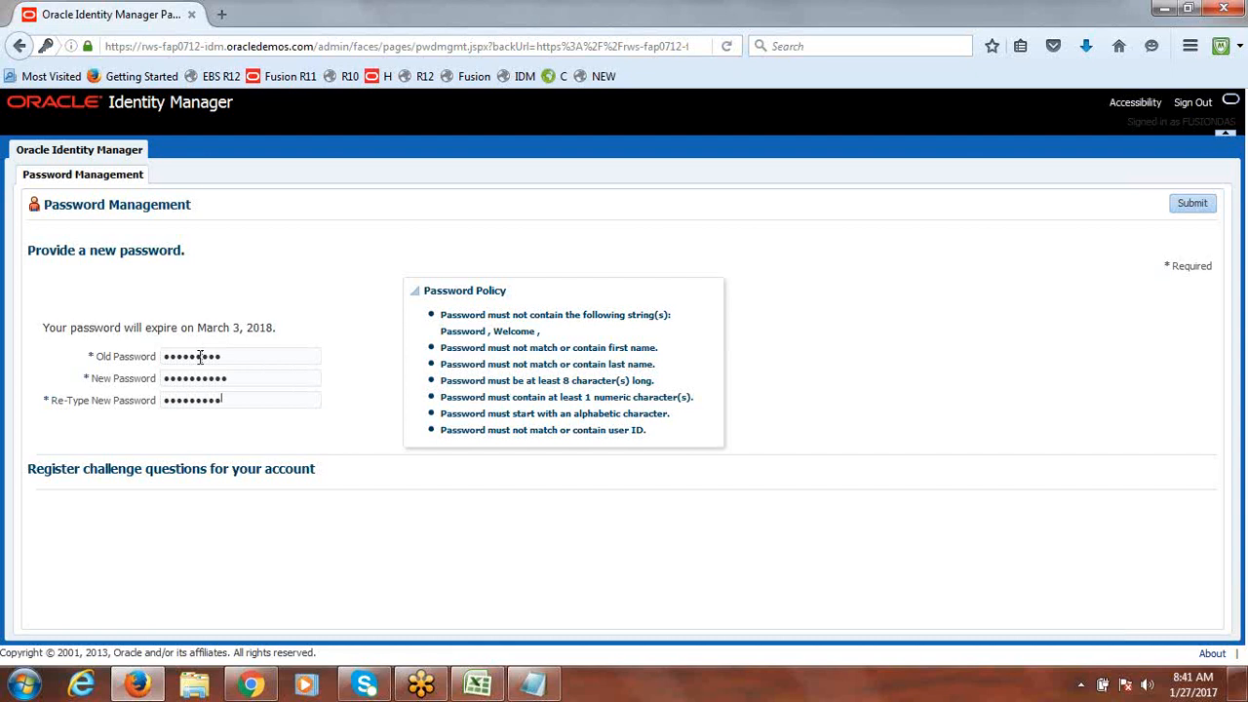
type("•")
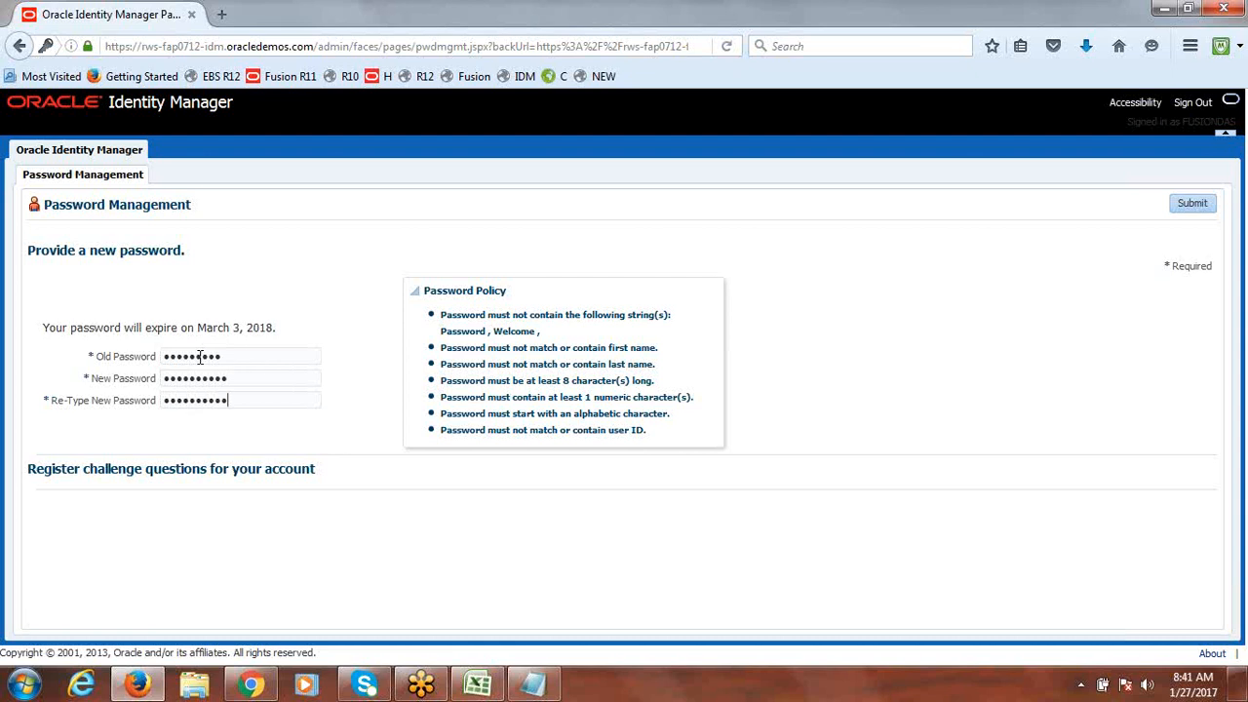
left_click(1195, 203)
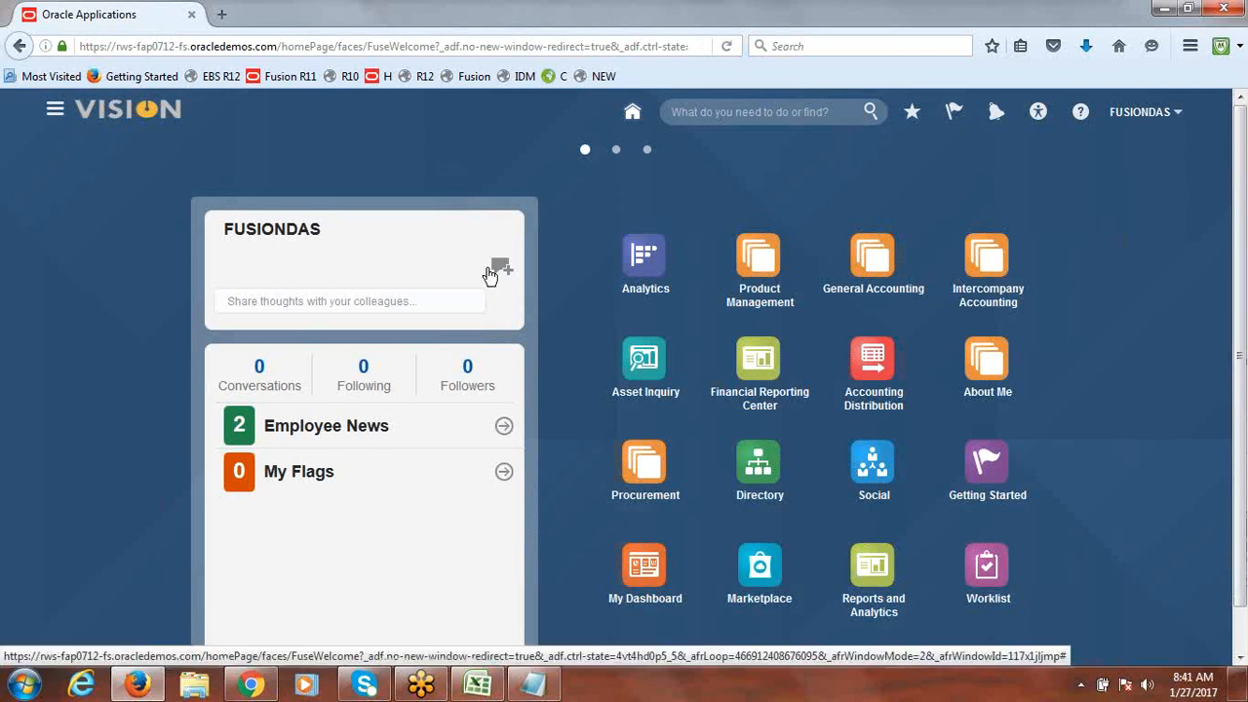
Step: Open General Accounting > Journals, verify the Fusion Data Access Set, and show the Tasks panel
left_click(864, 265)
left_click(779, 360)
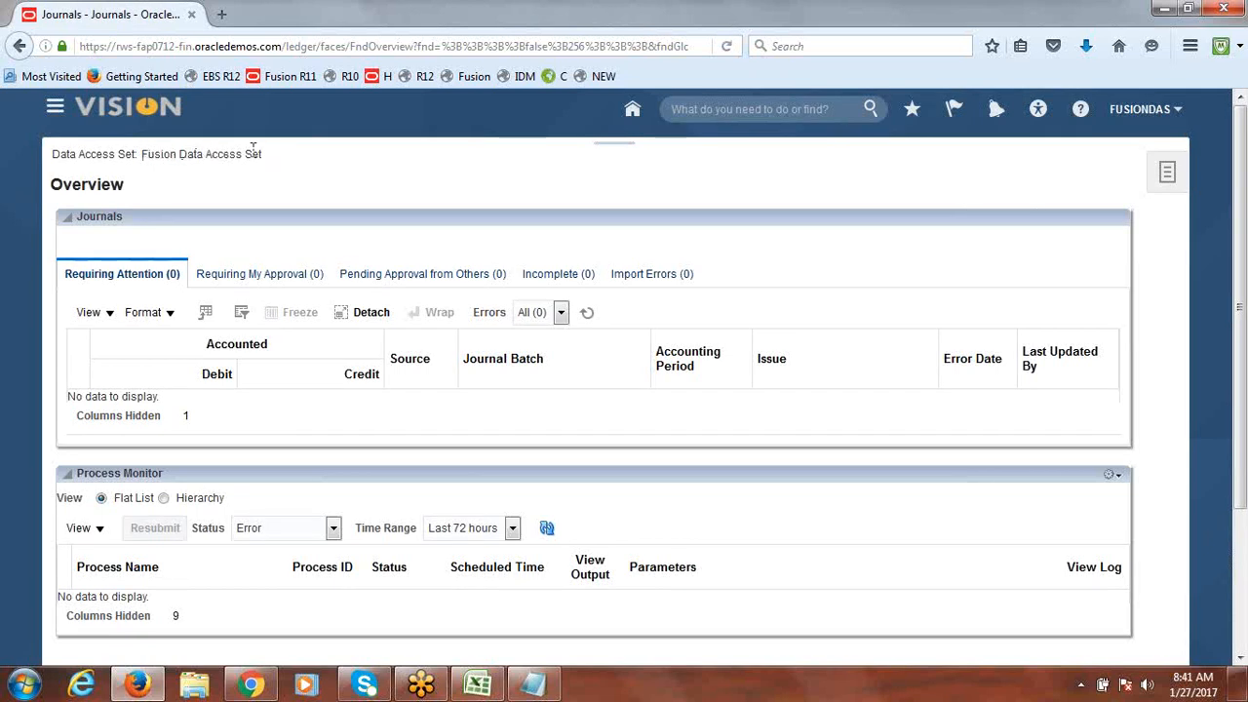
left_click_drag(270, 159, 144, 158)
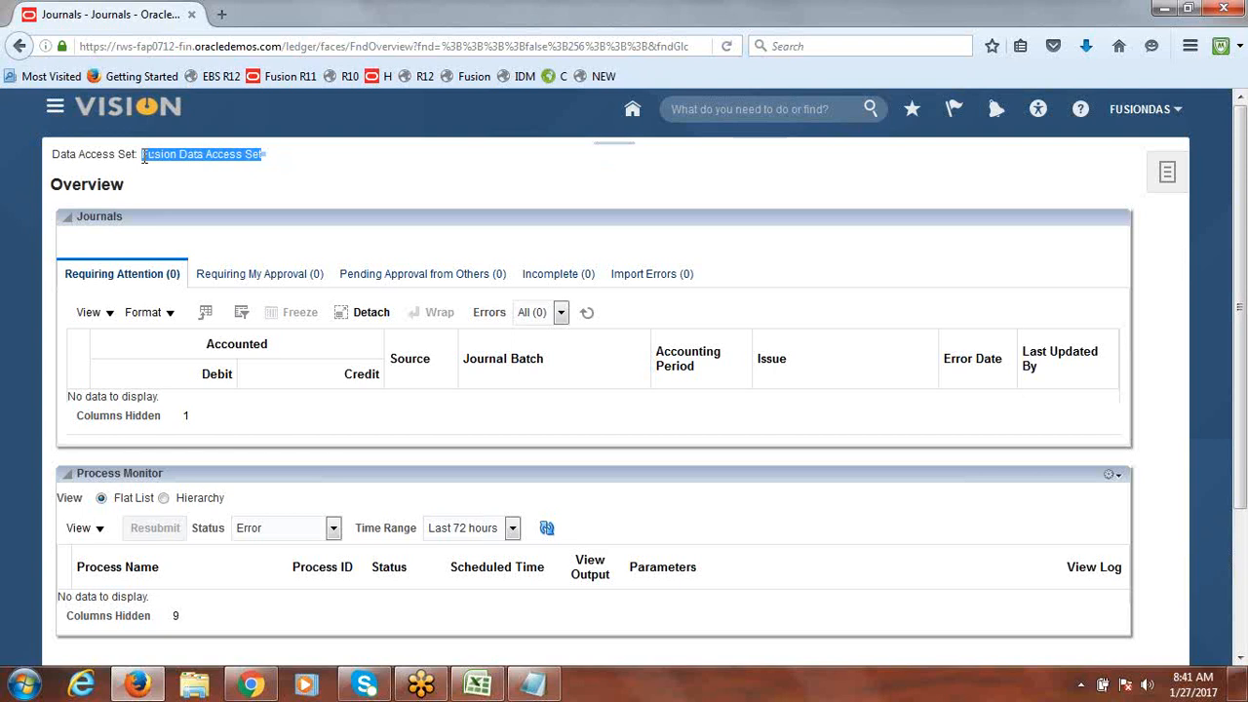
left_click(455, 159)
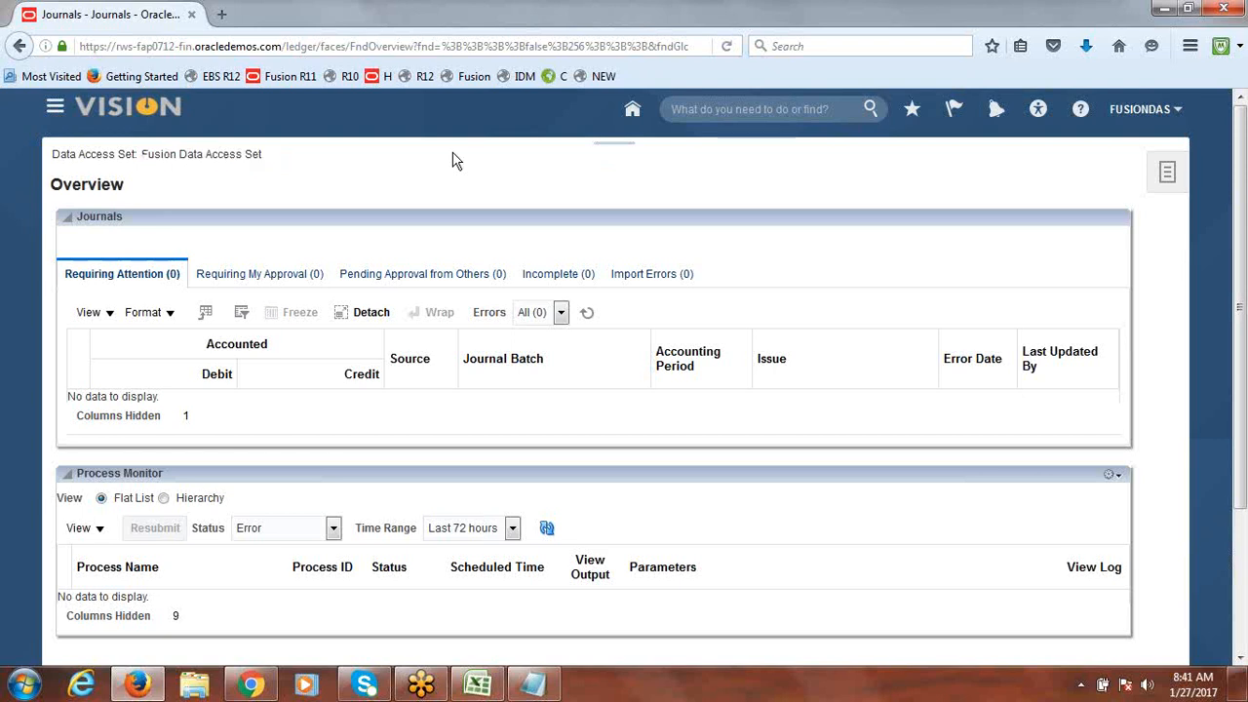
left_click(1175, 170)
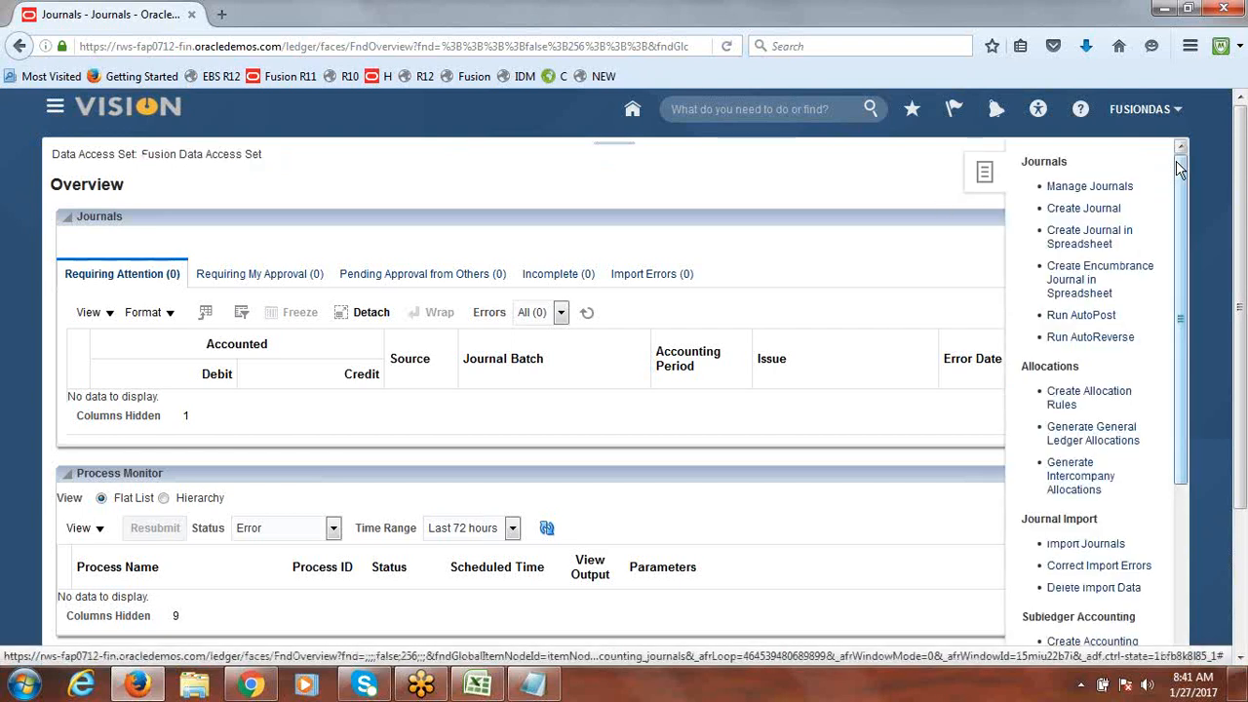
Step: Create a new journal with category Addition and open line 1's Account chooser
left_click(1085, 209)
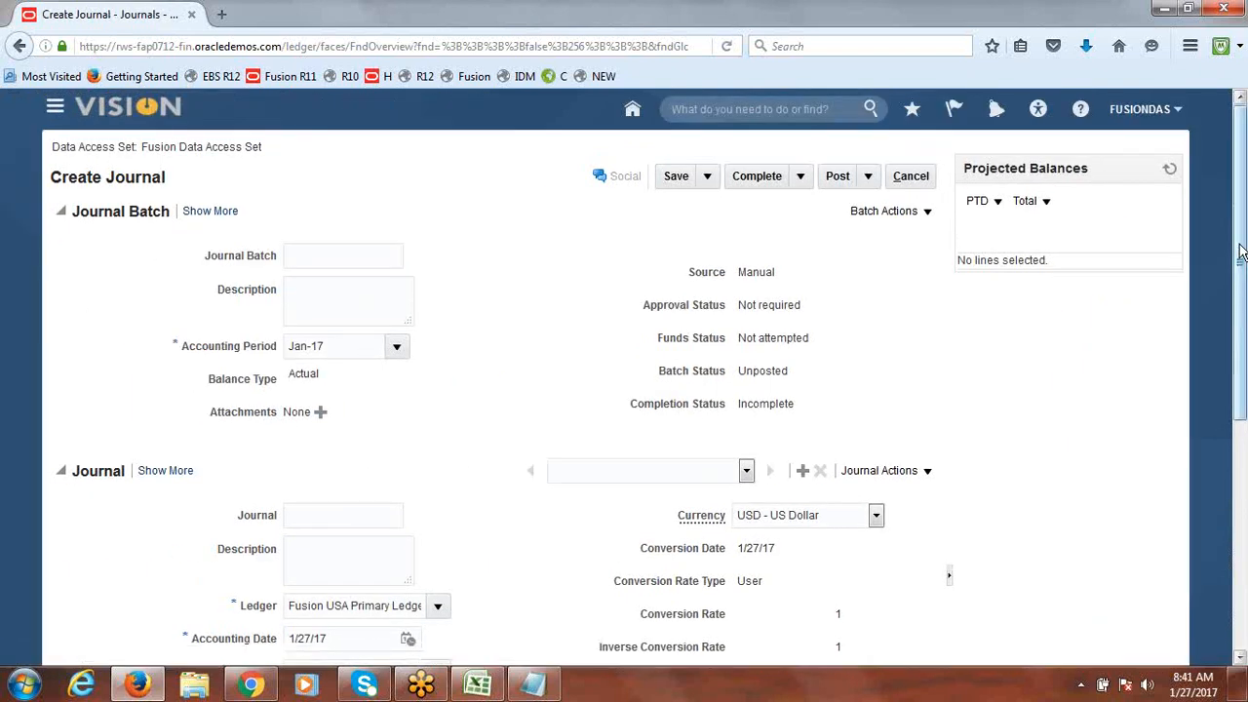
left_click_drag(1241, 251, 1239, 388)
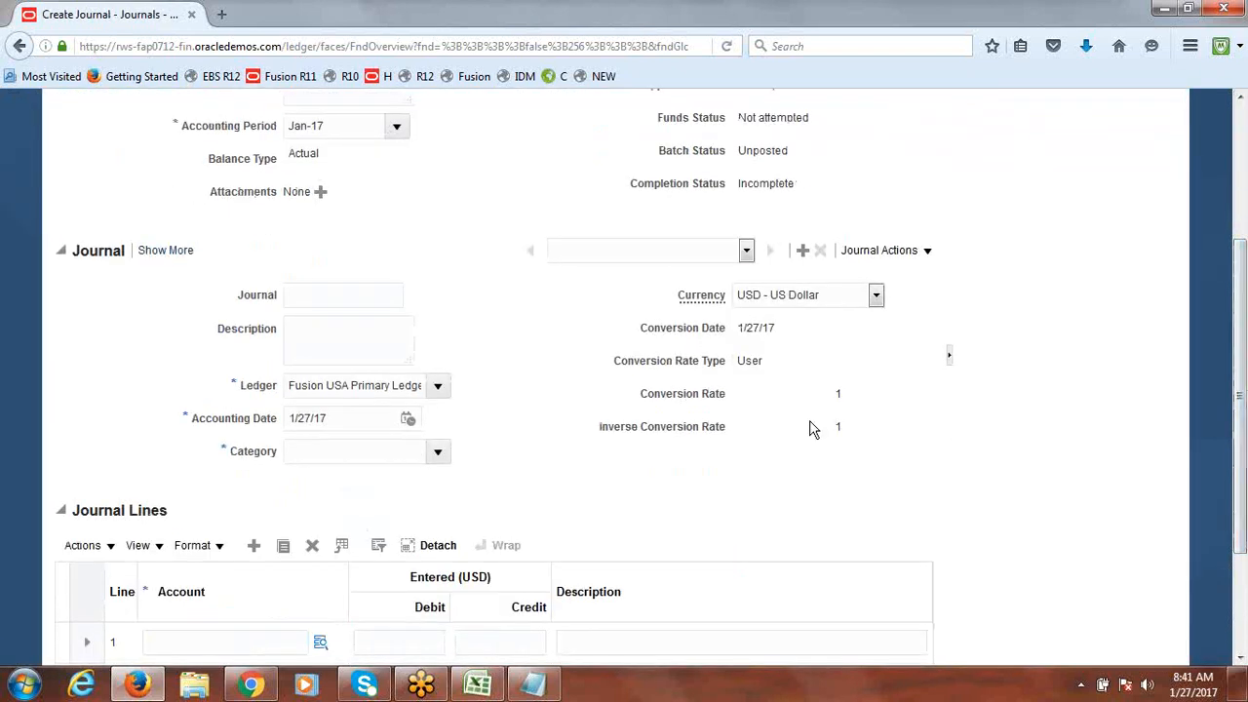
left_click(439, 452)
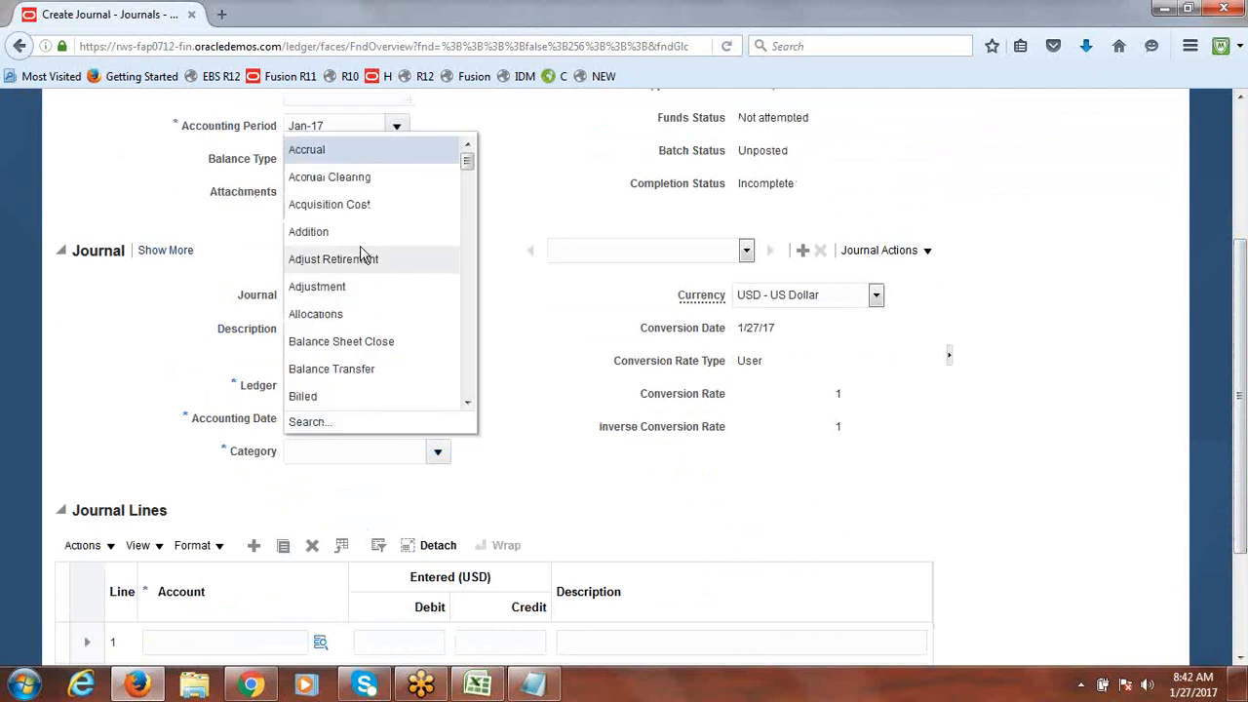
left_click(357, 237)
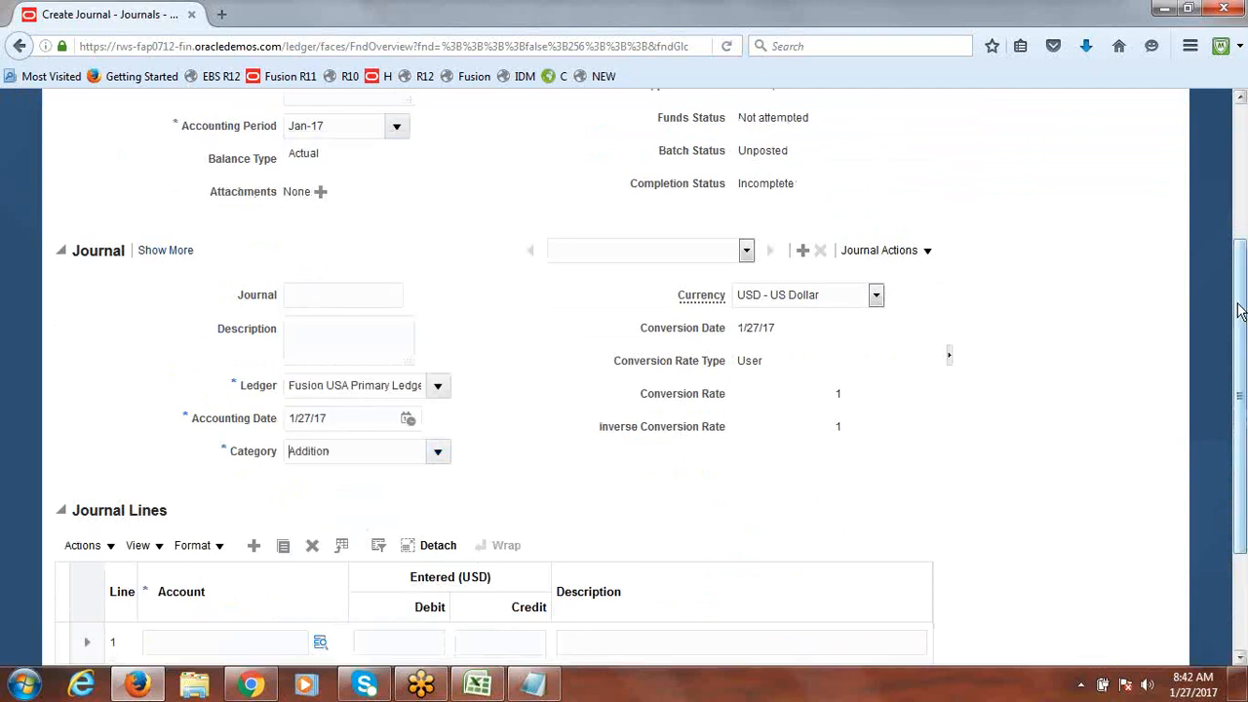
left_click_drag(1241, 298, 1243, 397)
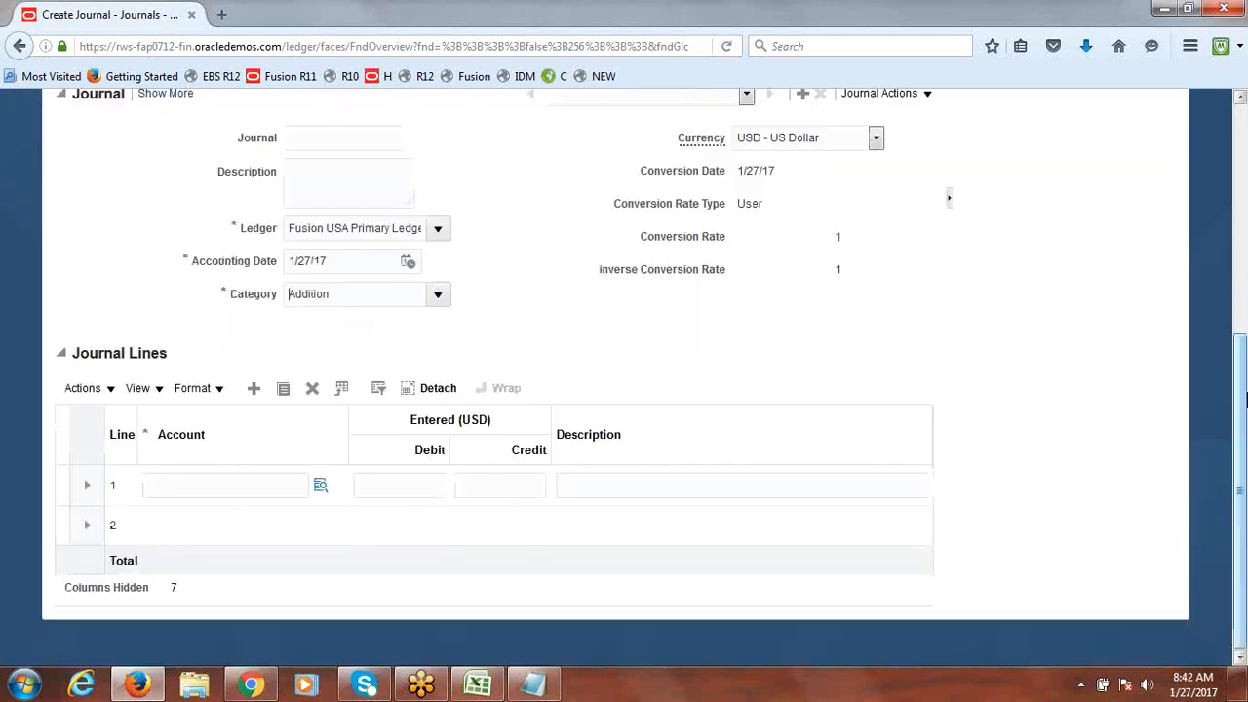
left_click(322, 491)
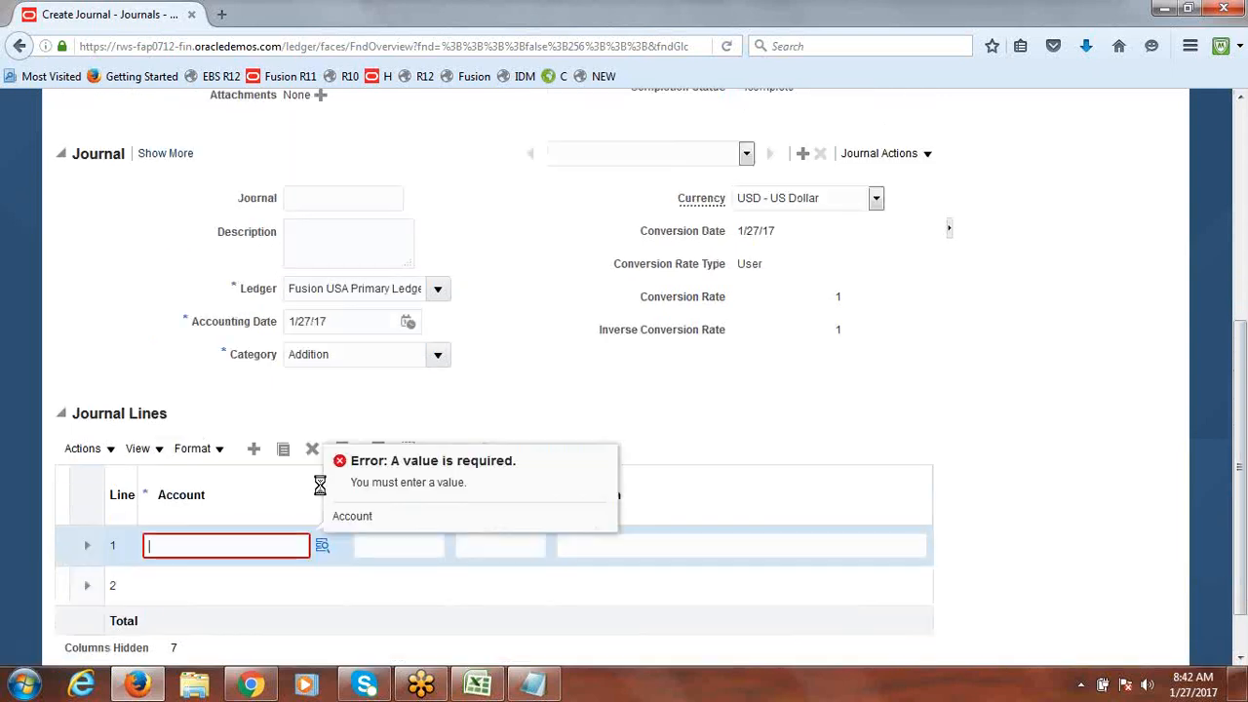
left_click(321, 552)
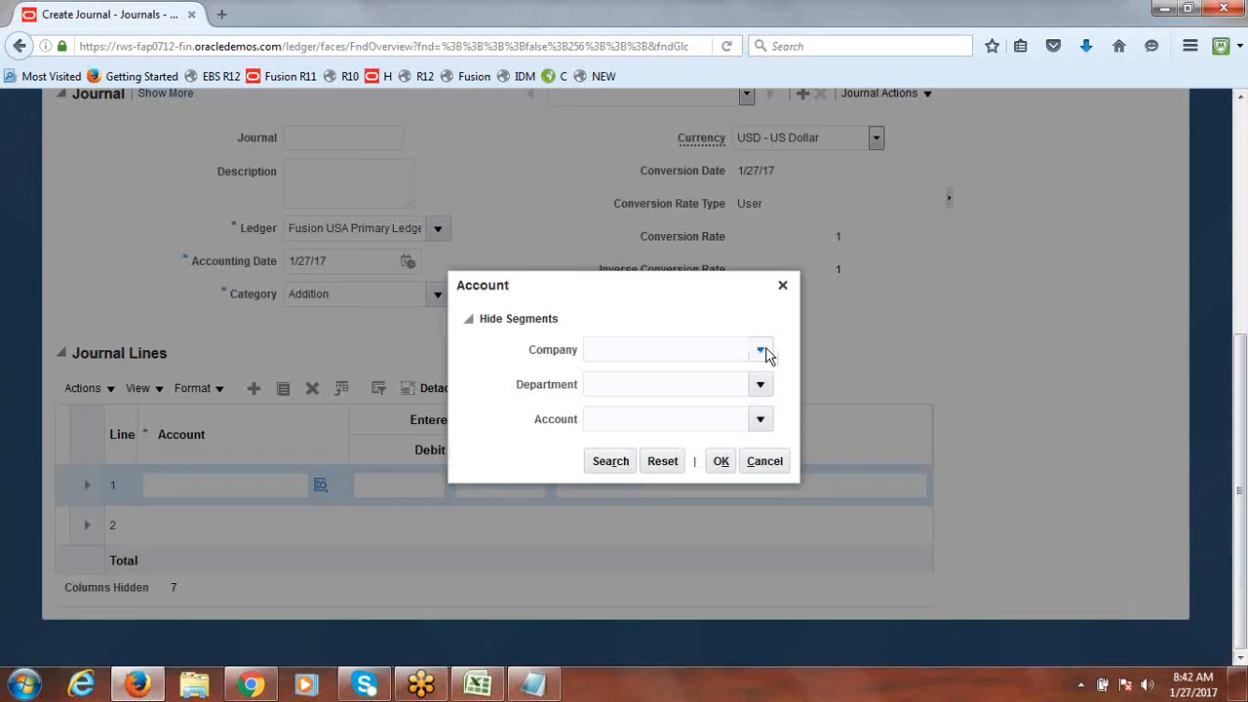
Step: Confirm the Company list offers only 1000 Fusion Financial Service, then close the Account dialog
left_click(761, 351)
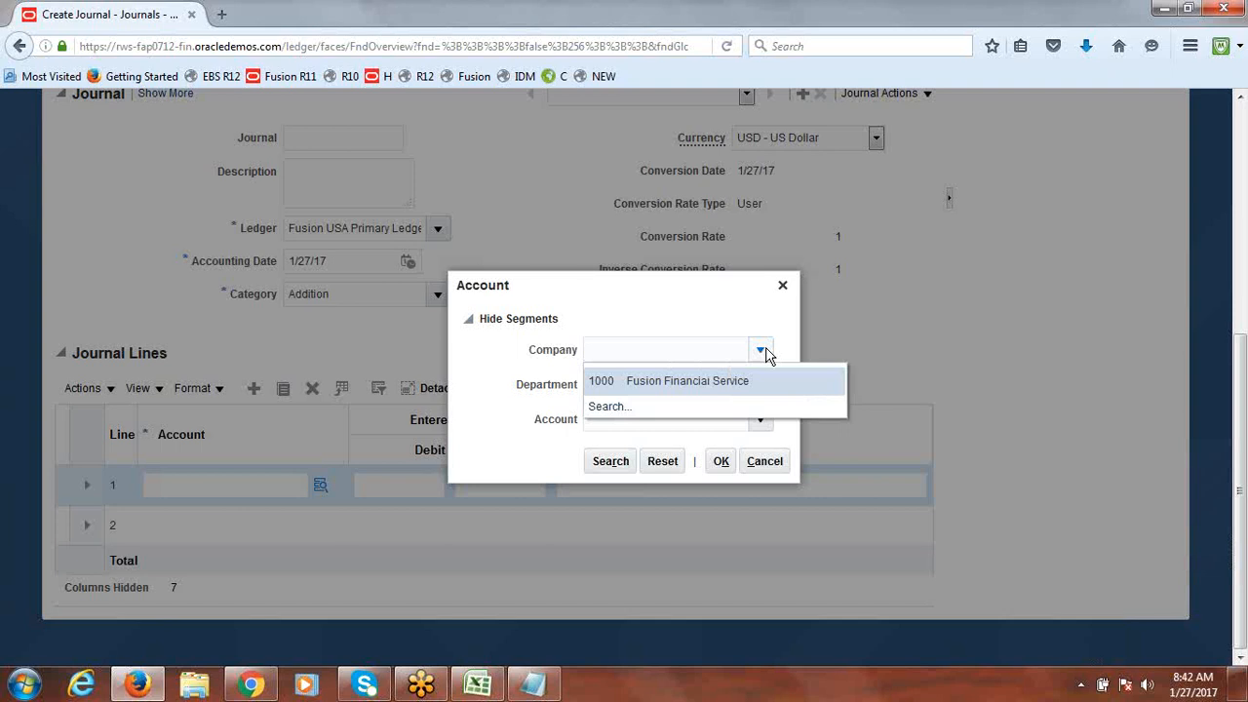
left_click(690, 318)
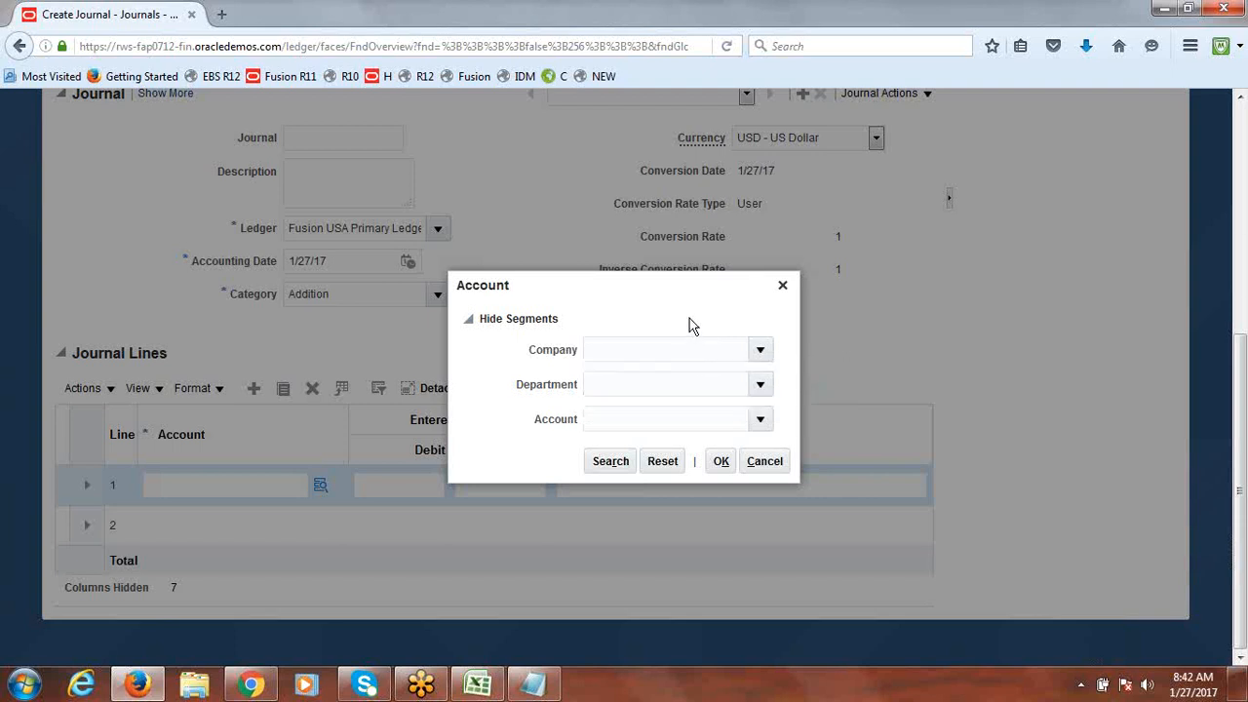
left_click(782, 285)
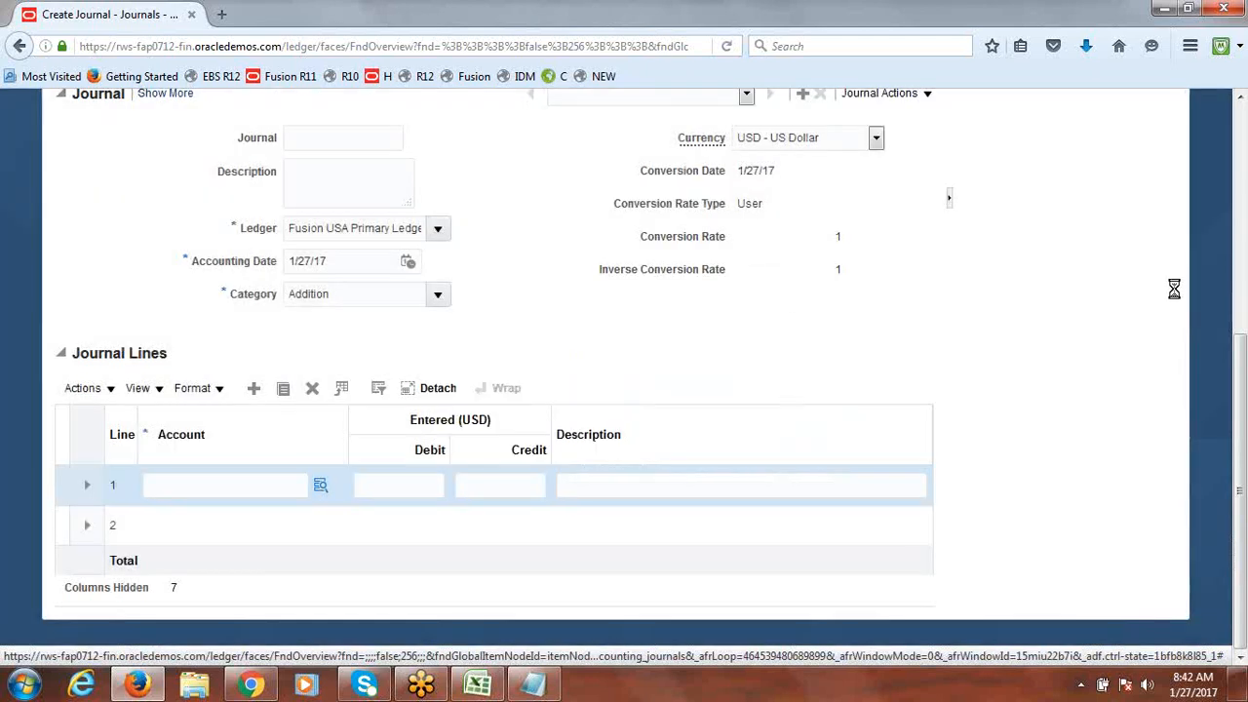
left_click_drag(1244, 379, 1245, 207)
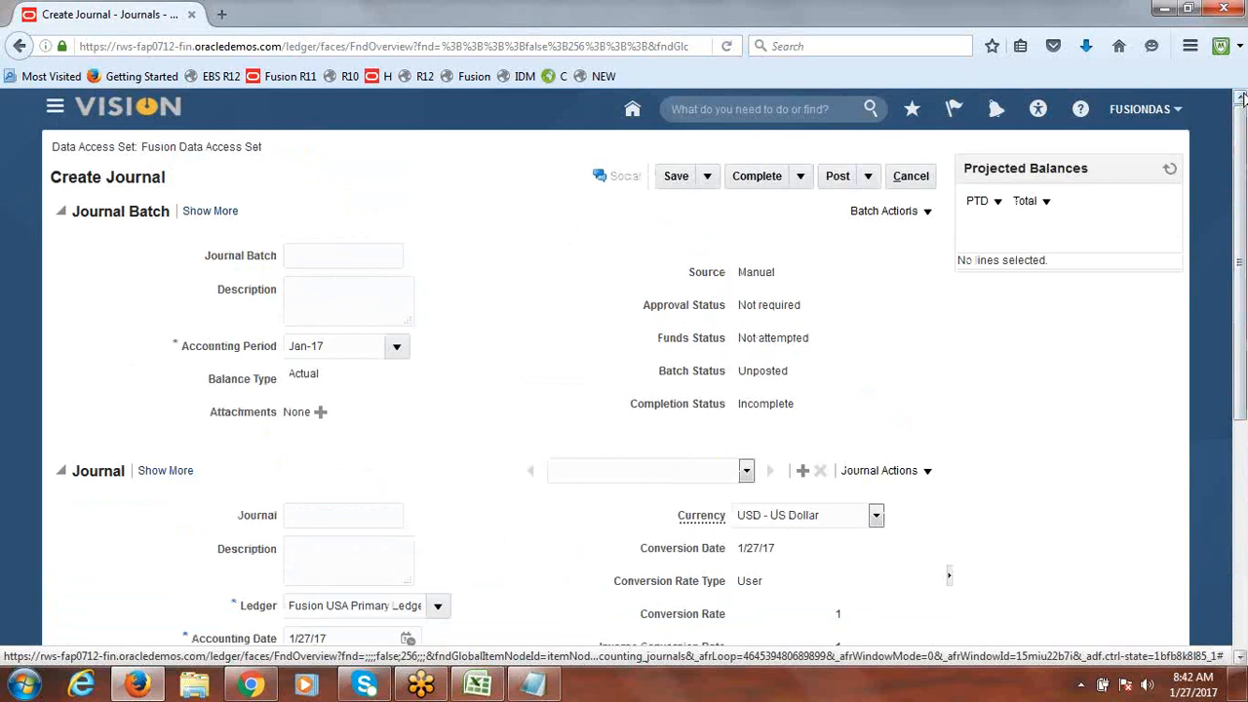
Step: Cancel the journal, sign out, and switch to the Class Discussion Notes_New.xlsx workbook
left_click(917, 180)
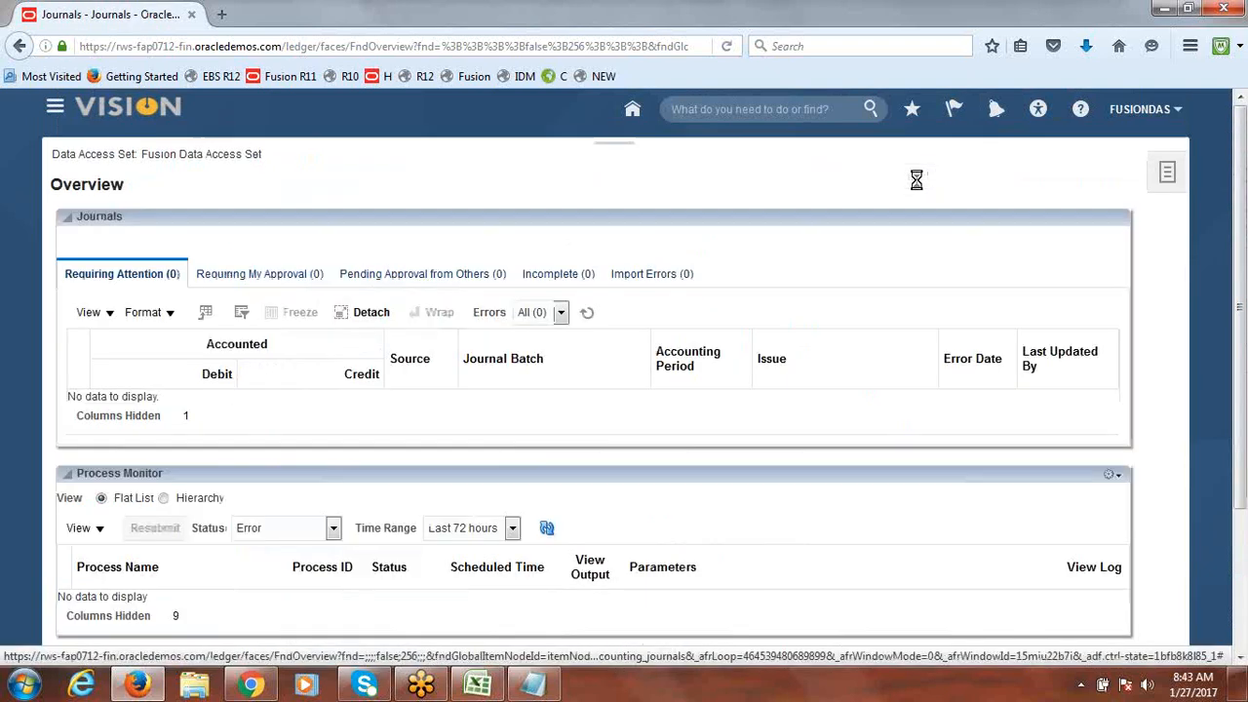
left_click(1144, 111)
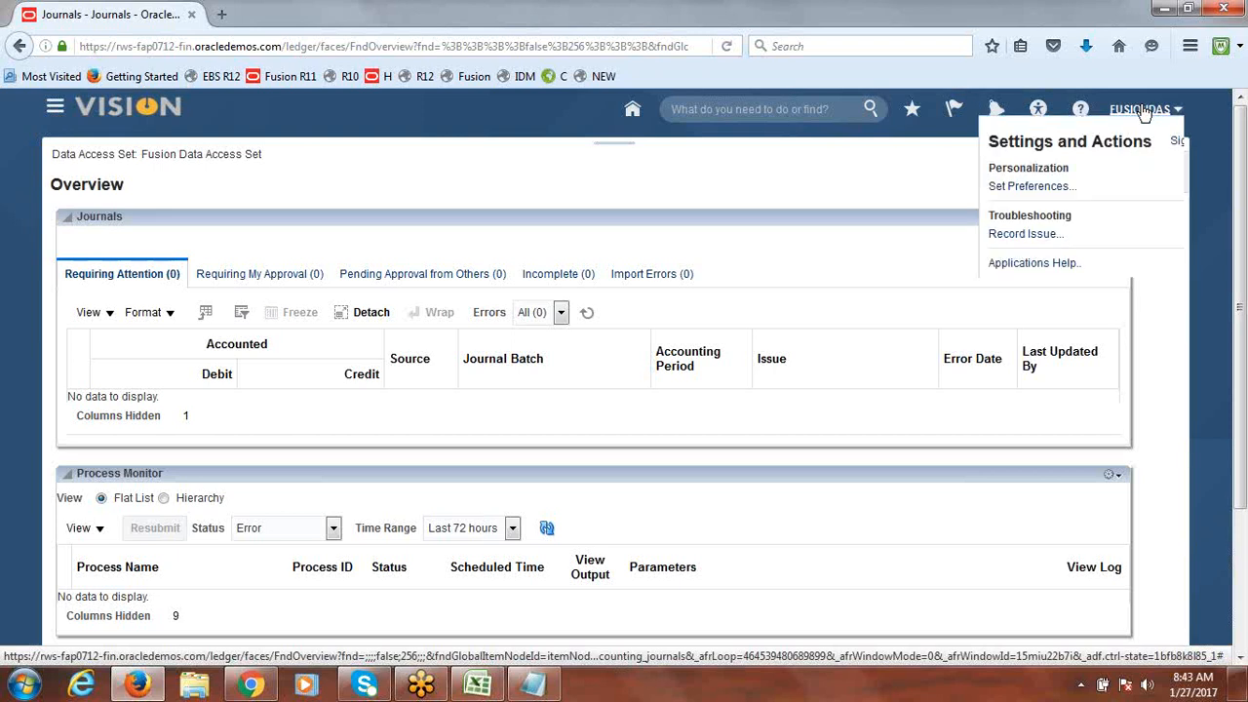
left_click(1154, 142)
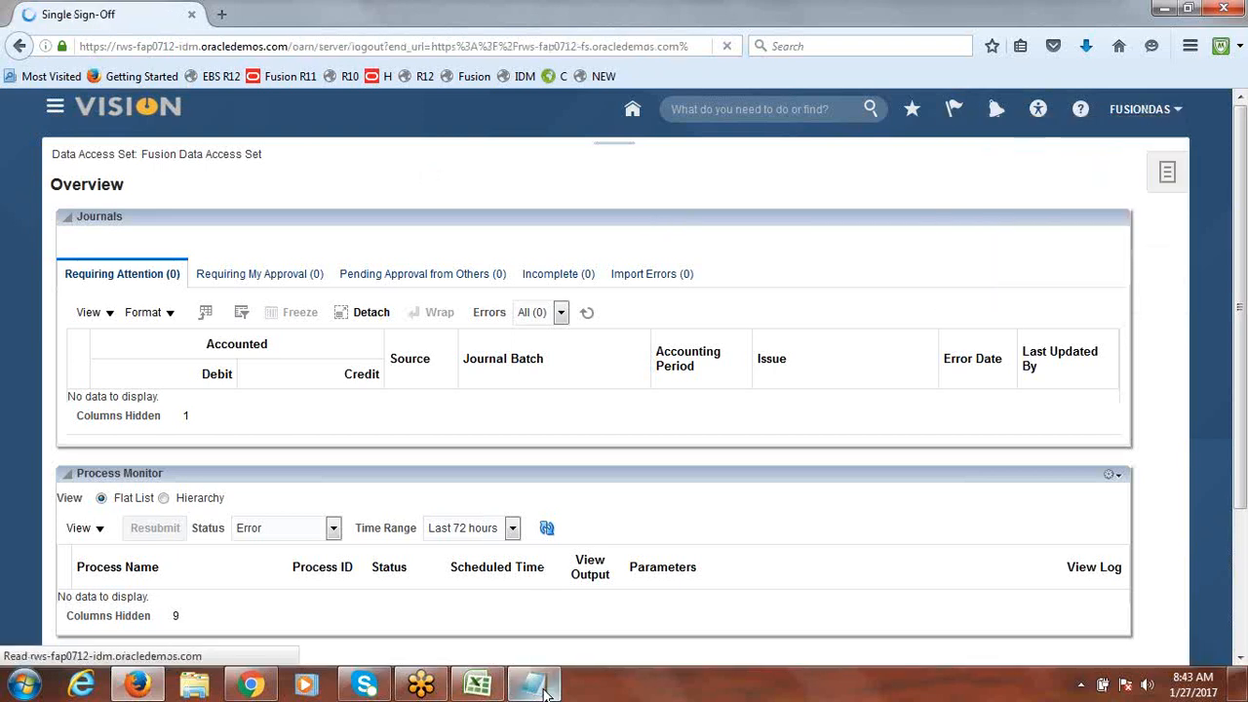
left_click(478, 685)
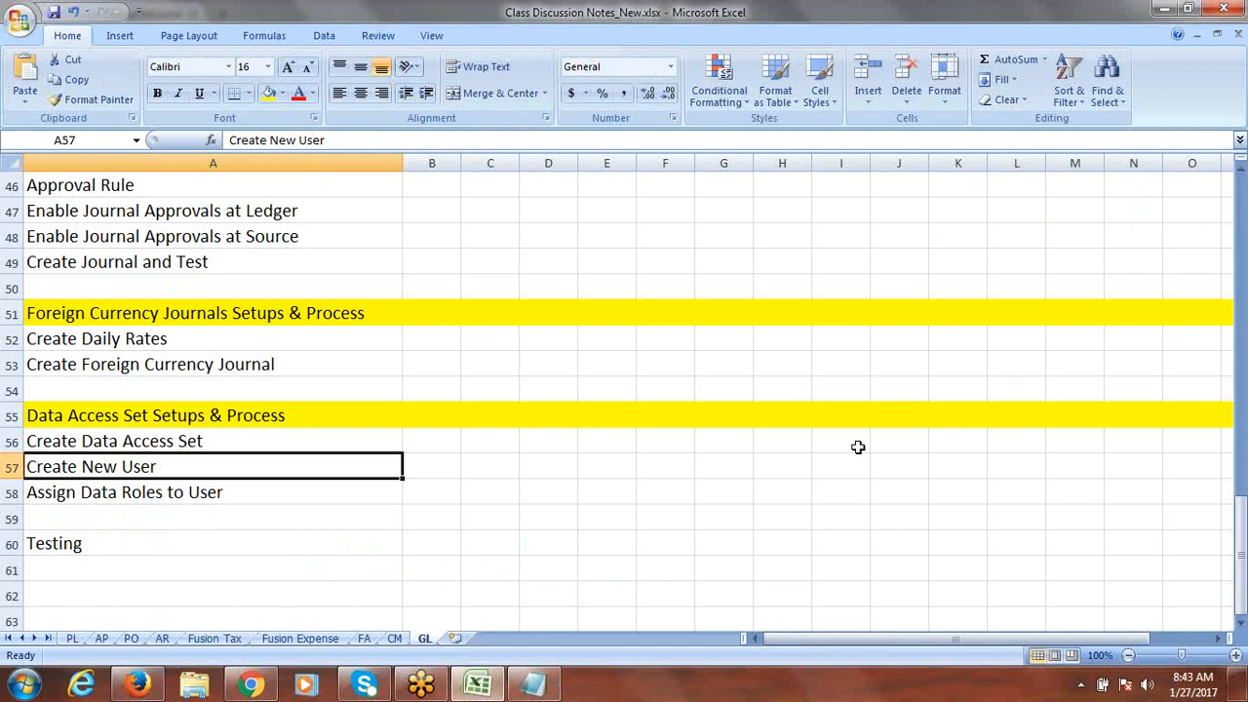
Step: Mark '9. Data Access Set Setups & Process' as Done in cell B26
left_click_drag(1244, 555, 1241, 363)
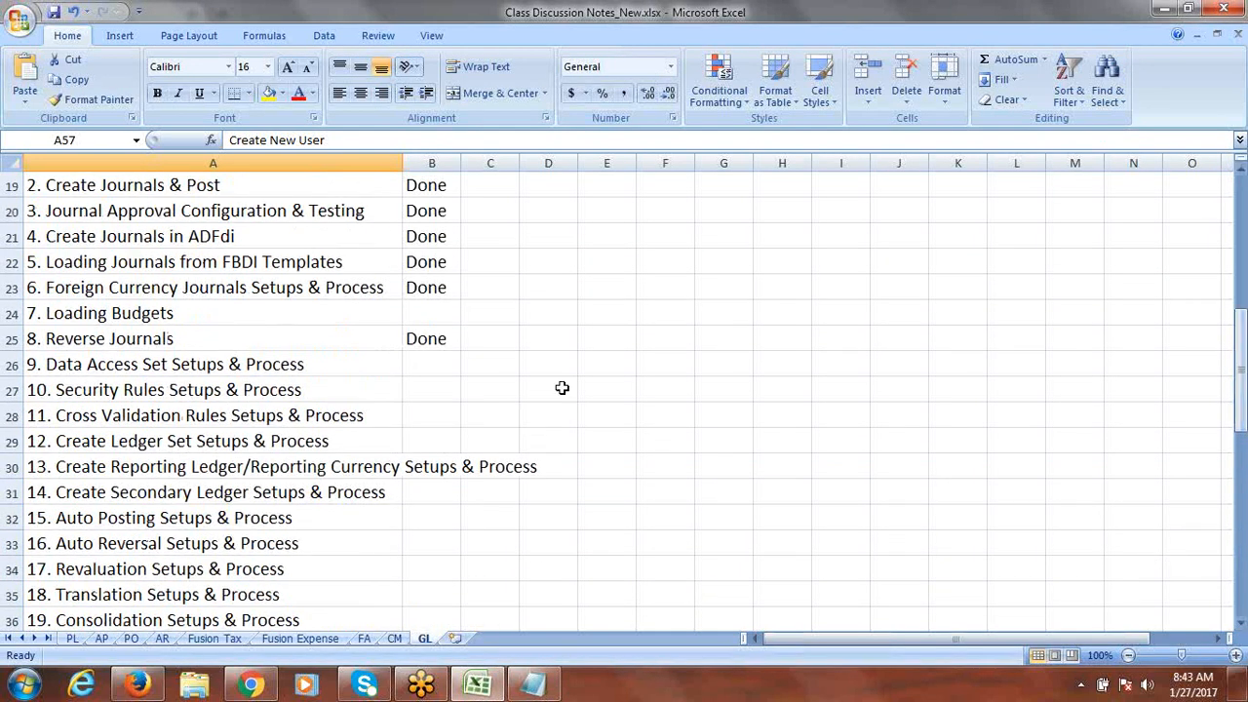
left_click(249, 364)
key("Right")
type("d")
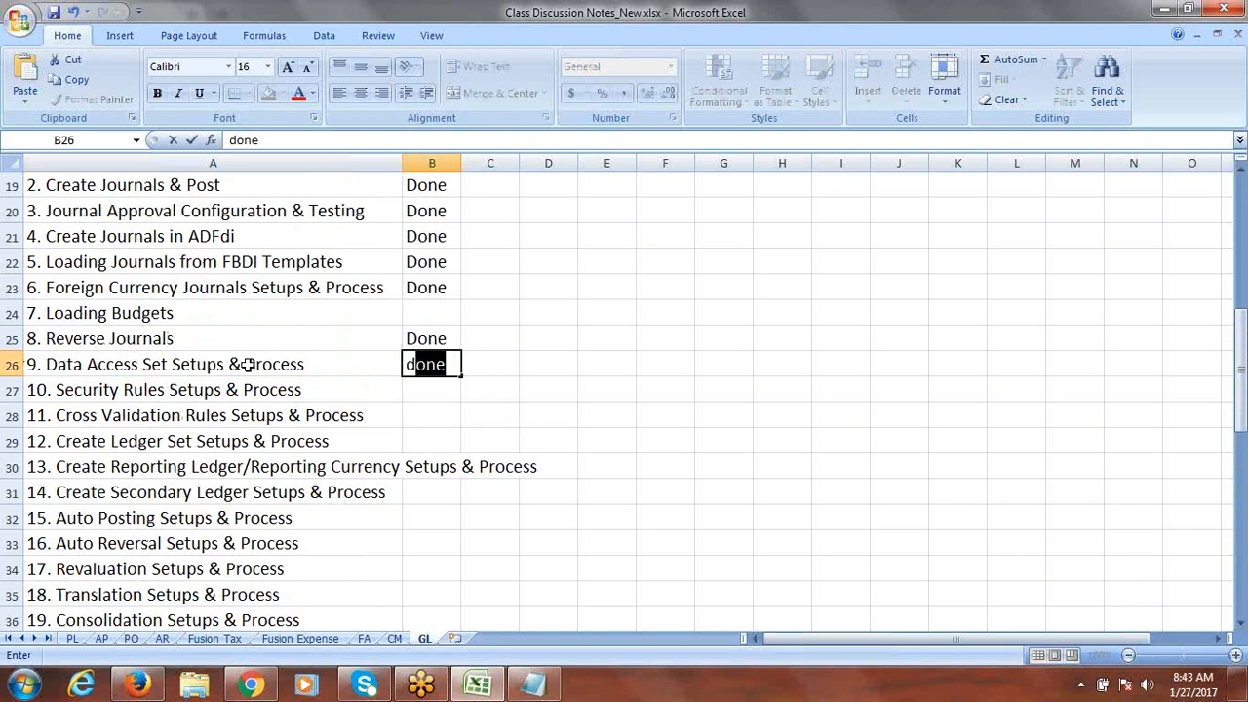
key("Right")
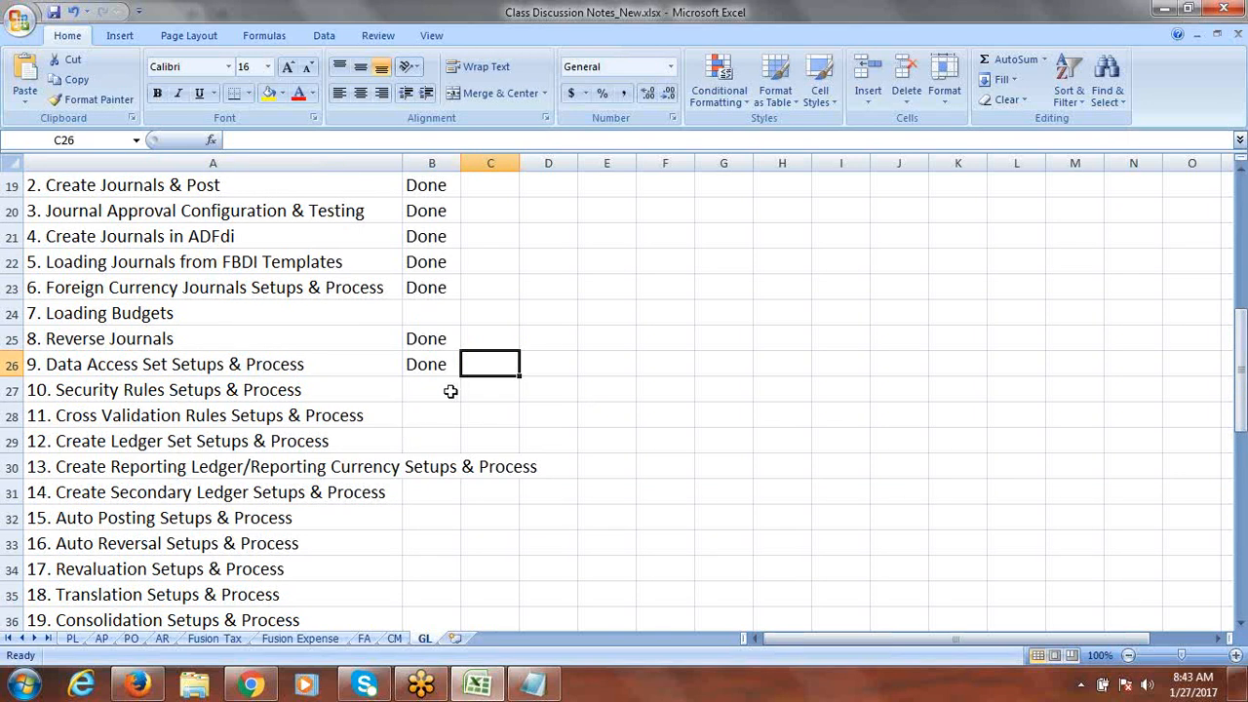
Step: Save the workbook with Ctrl+S, accepting the privacy warning
key("ctrl+s")
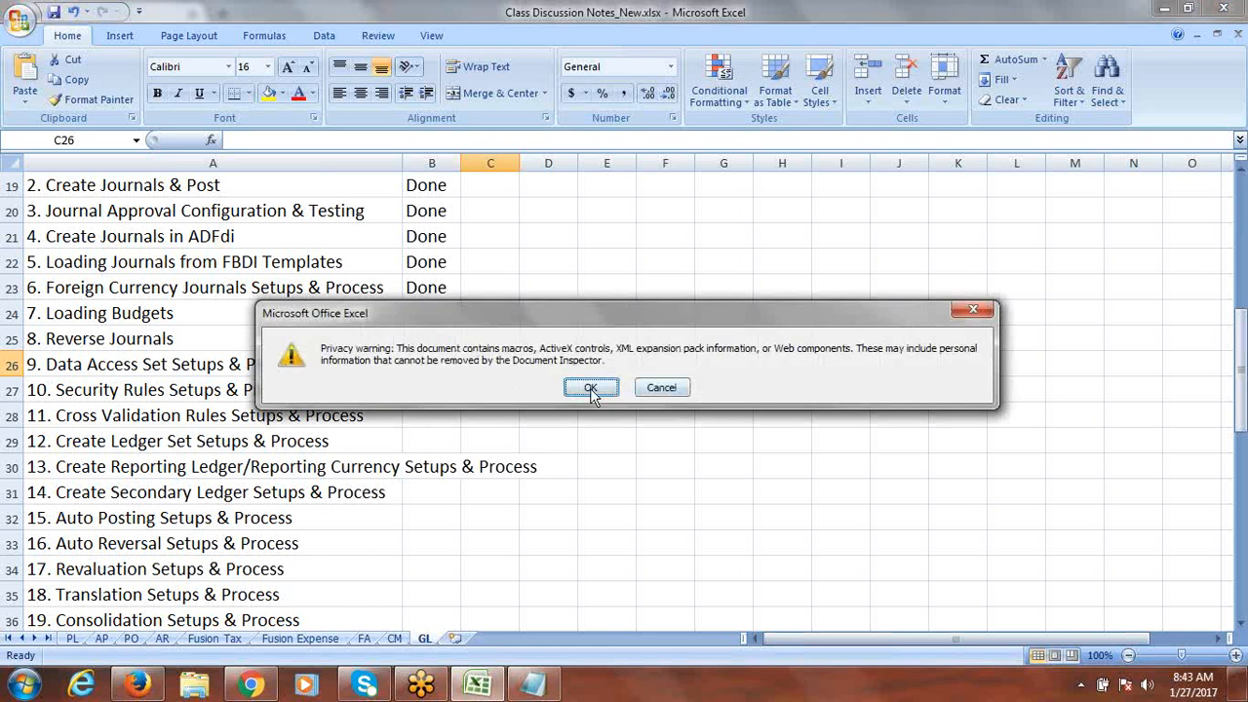
left_click(593, 389)
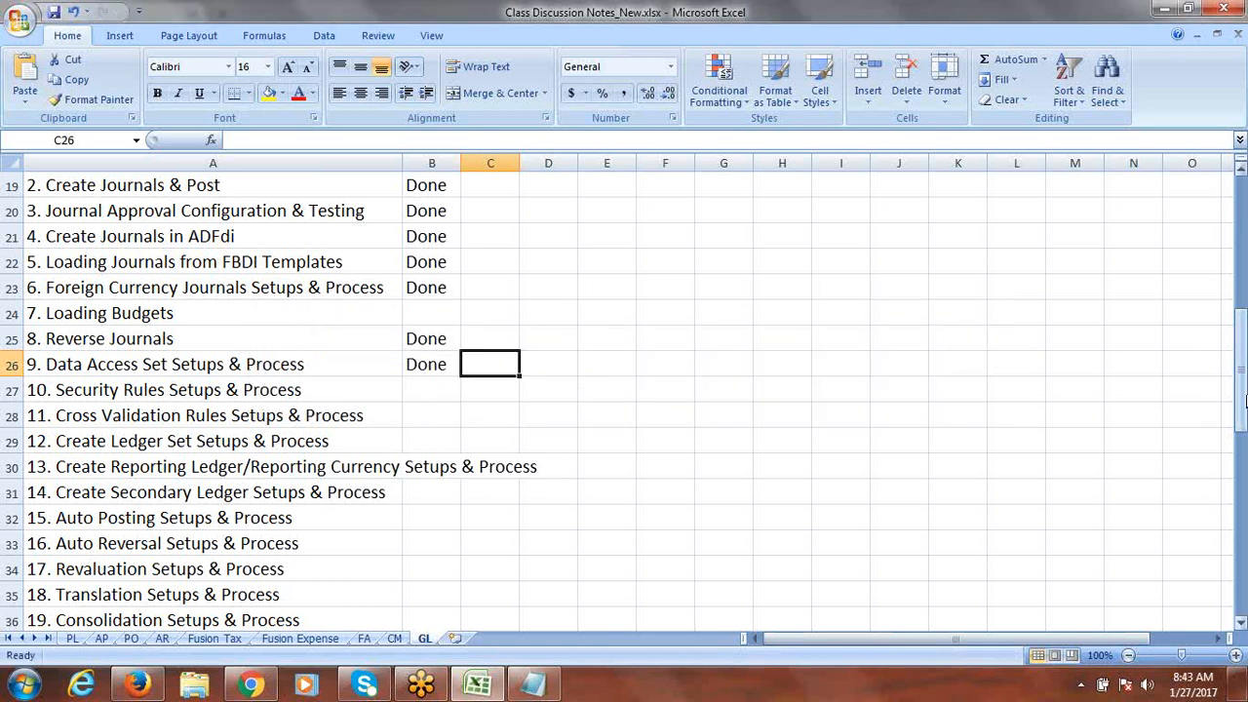
left_click_drag(1244, 400, 1245, 244)
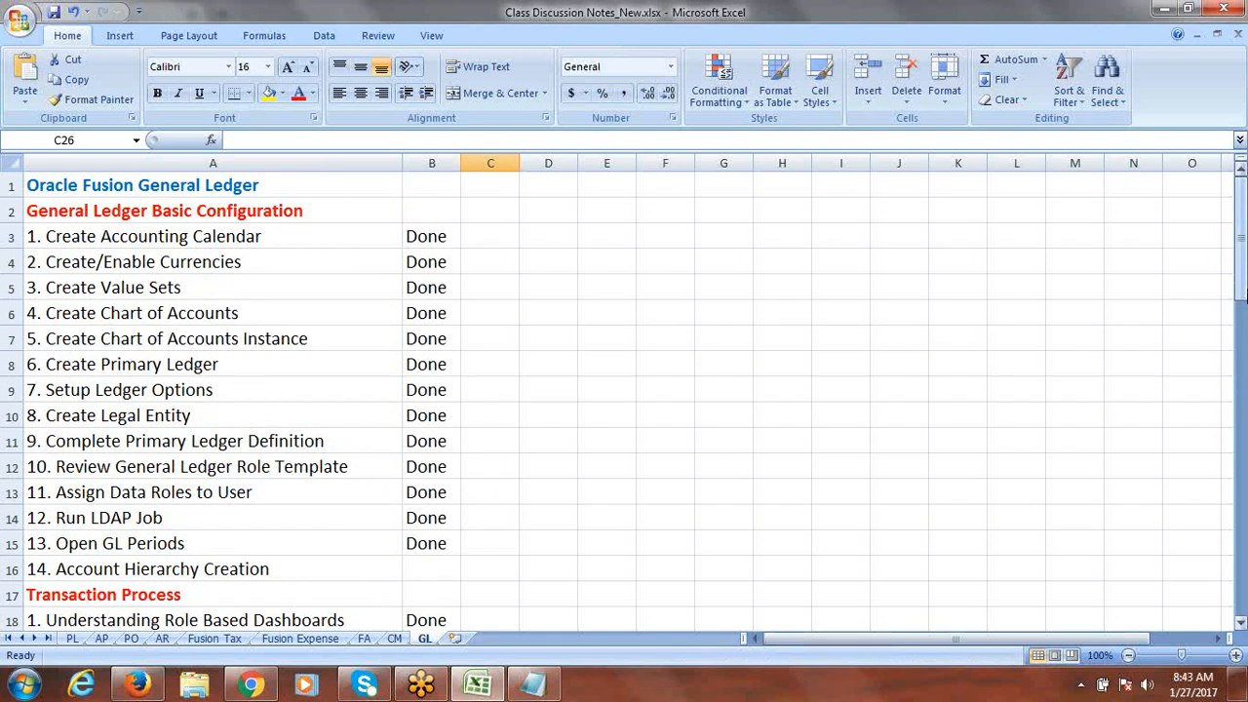
left_click_drag(1244, 288, 1245, 275)
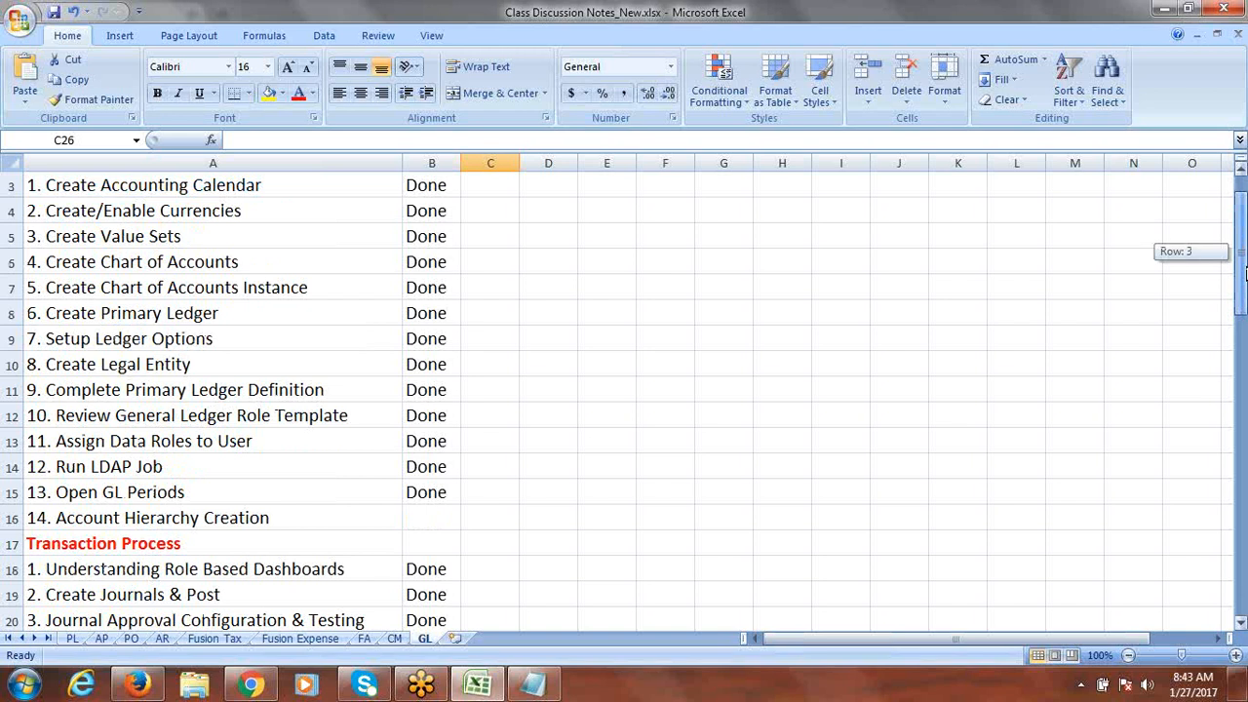
left_click_drag(1246, 273, 1245, 273)
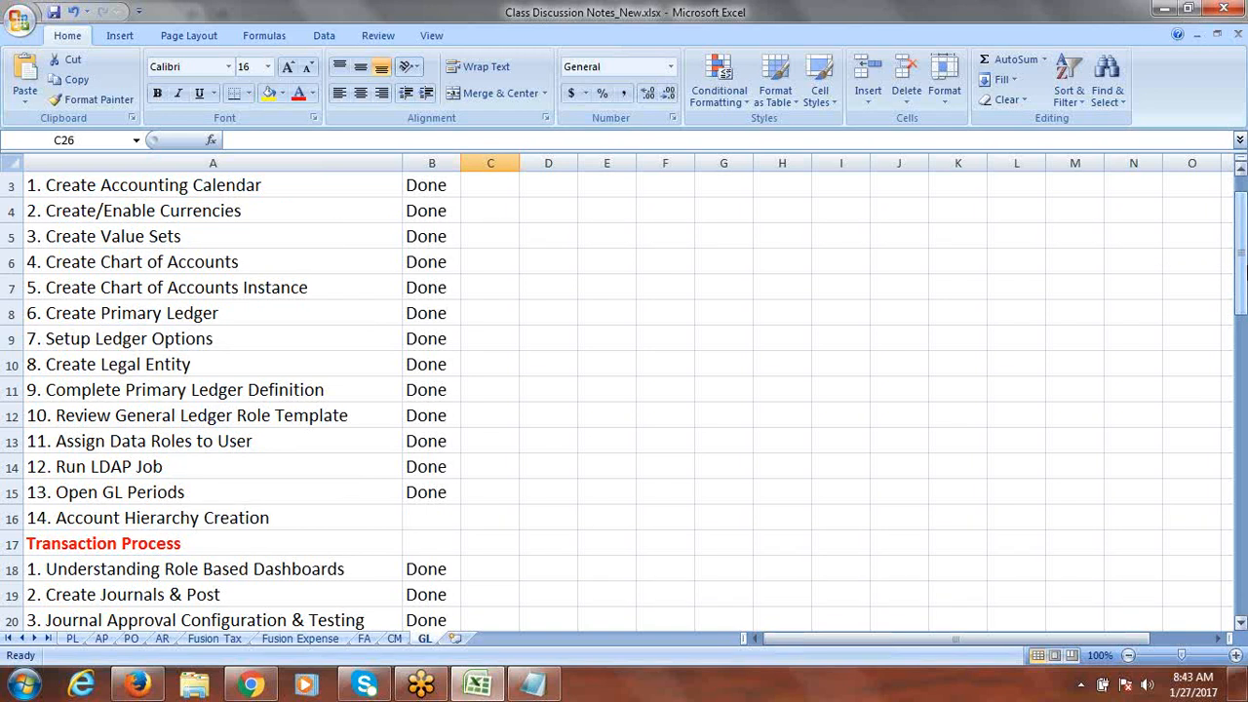
left_click_drag(1244, 255, 1242, 356)
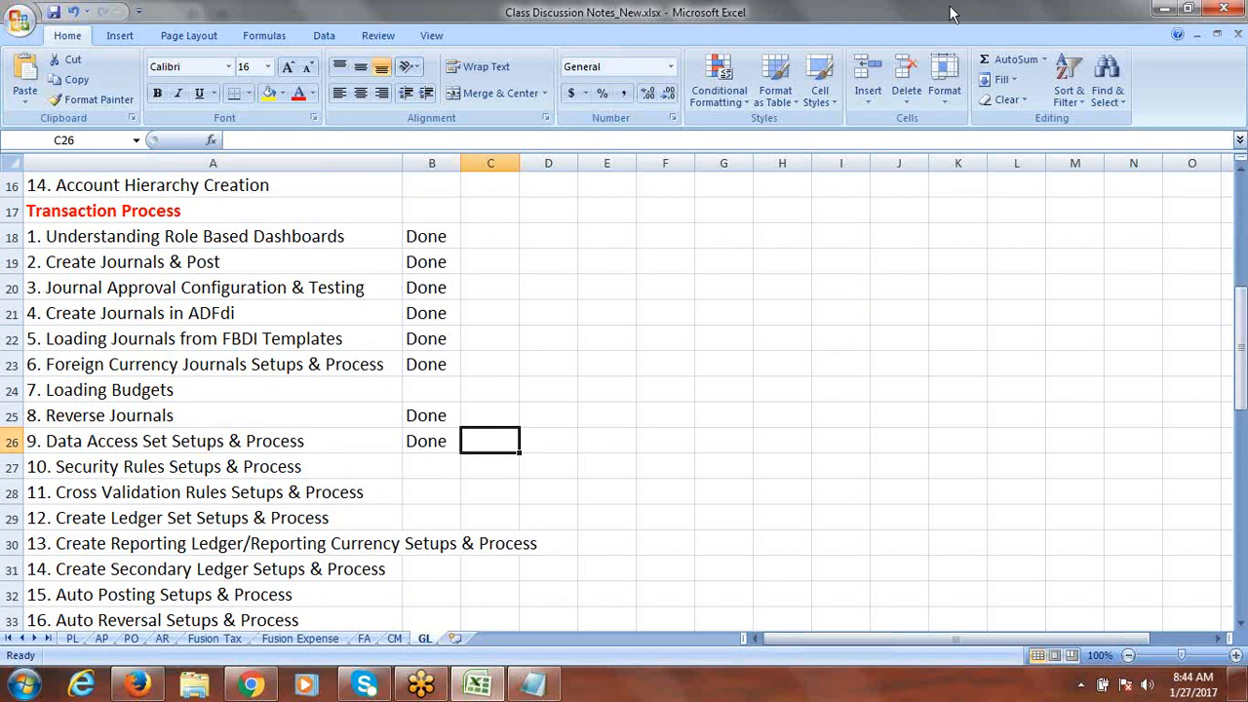
left_click(897, 21)
left_click(896, 19)
left_click(1196, 693)
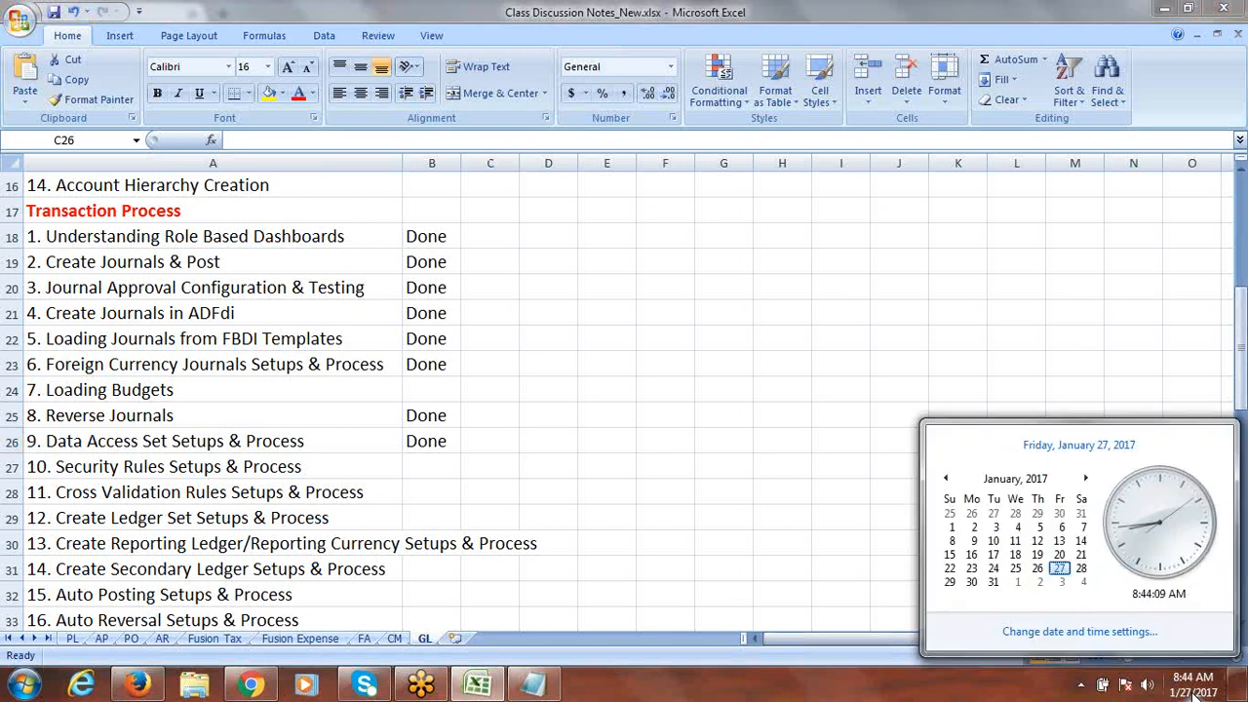
left_click(984, 67)
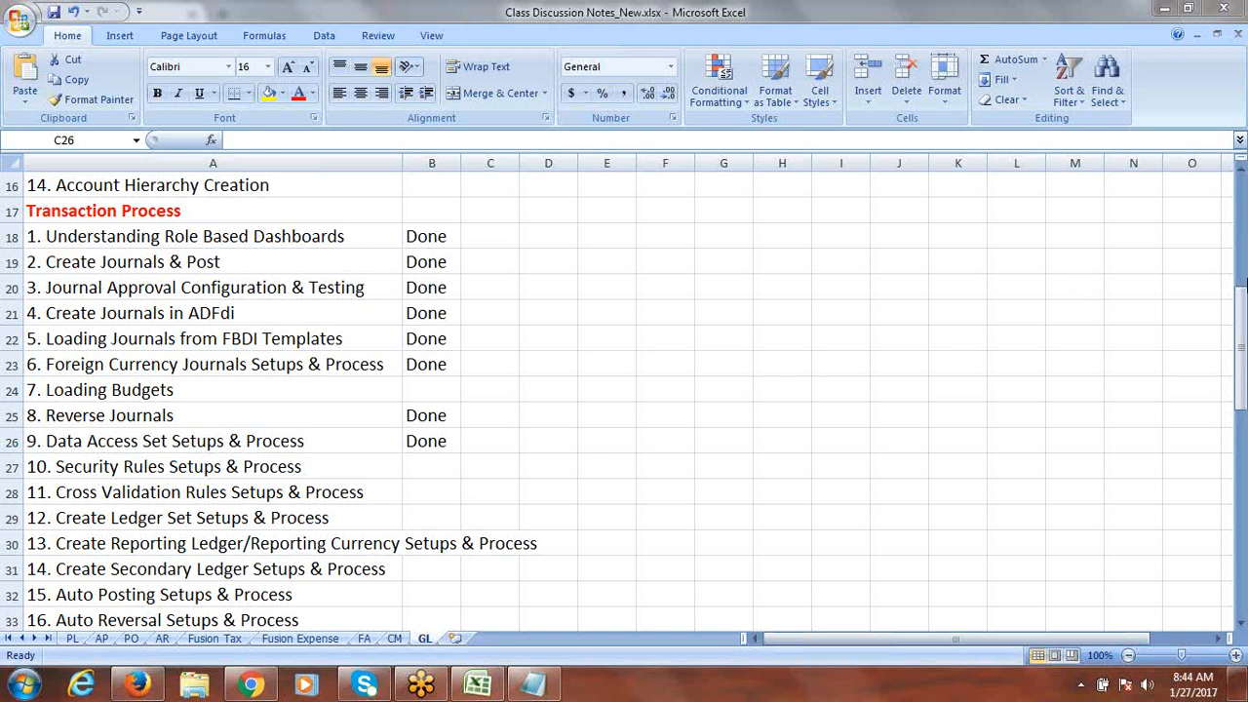
left_click(1242, 321)
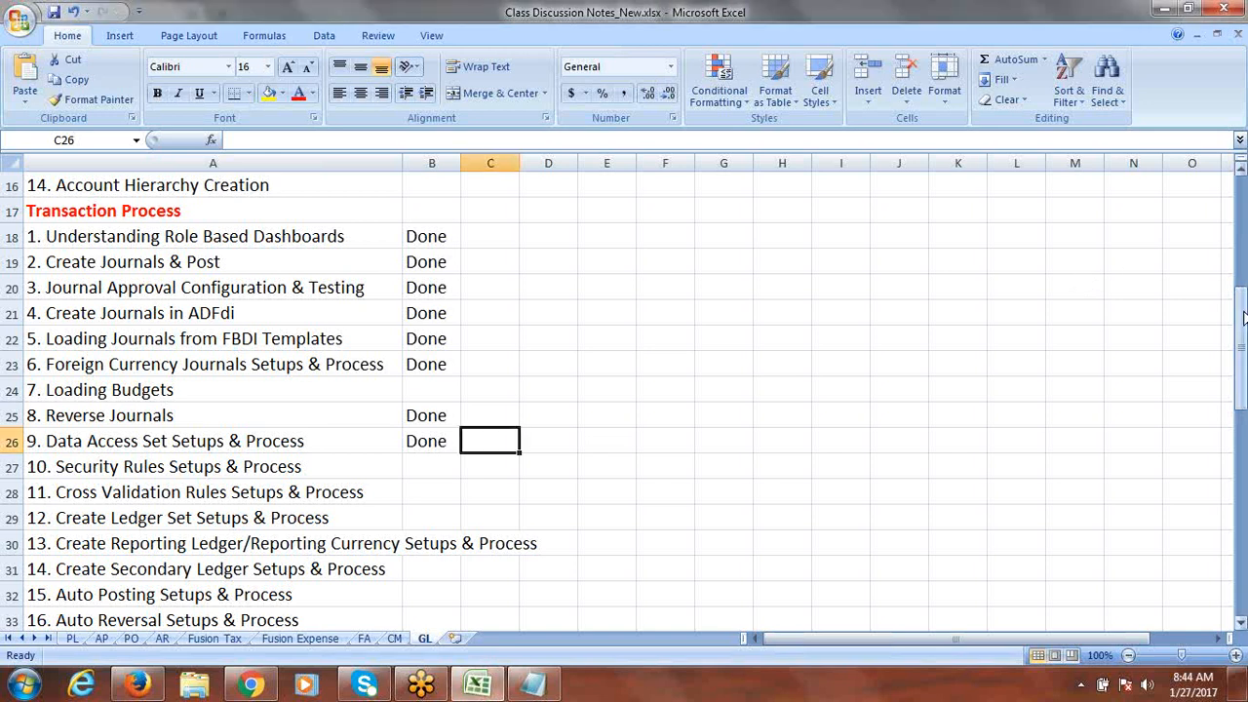
left_click_drag(1243, 316, 1242, 367)
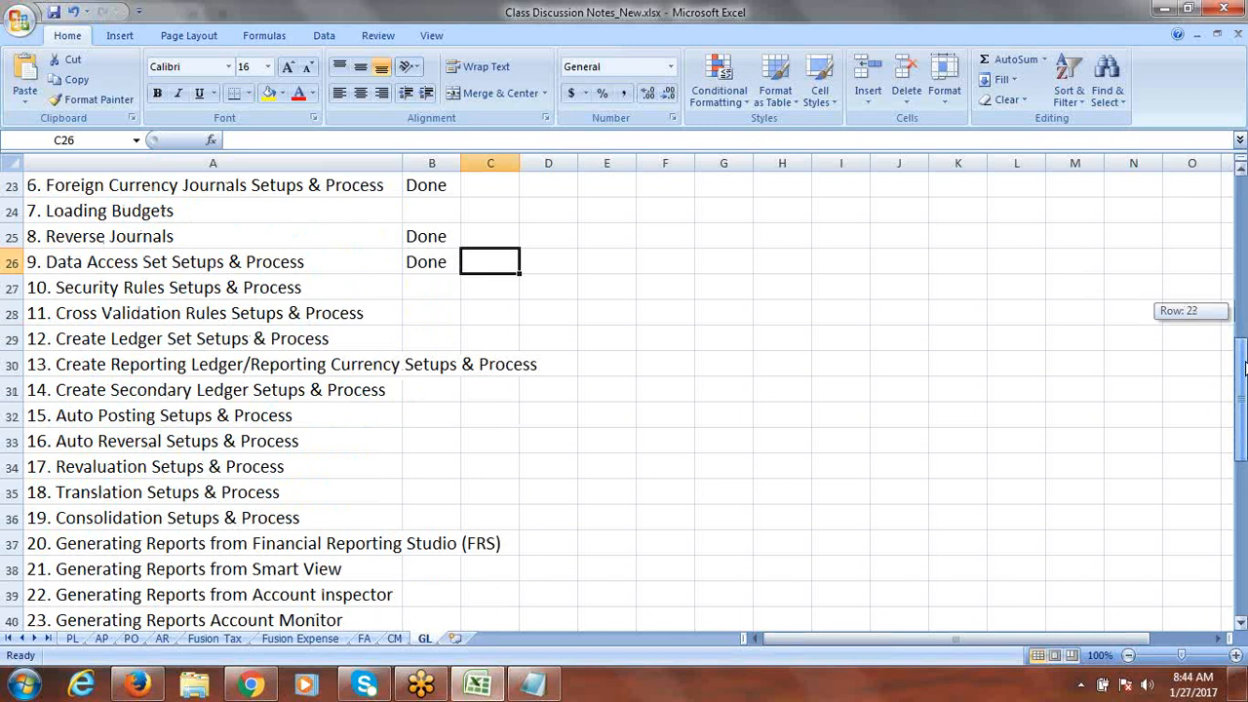
left_click_drag(1242, 369, 1242, 400)
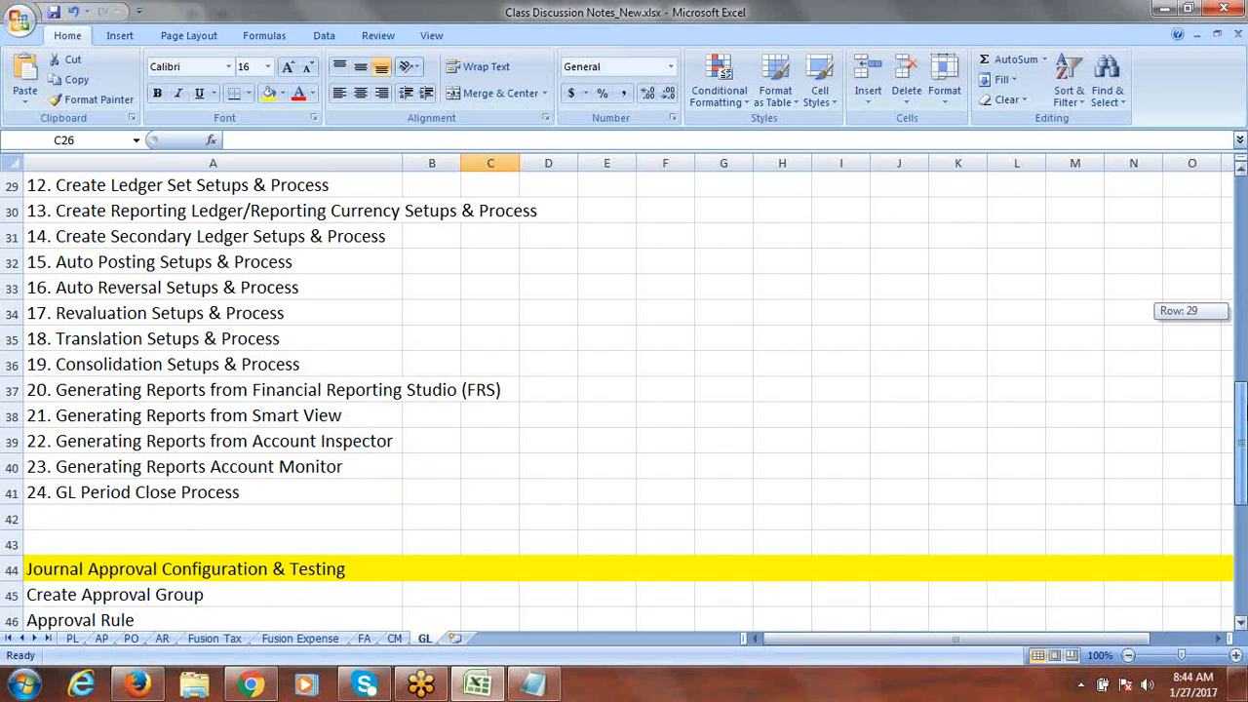
left_click_drag(1242, 409, 1241, 409)
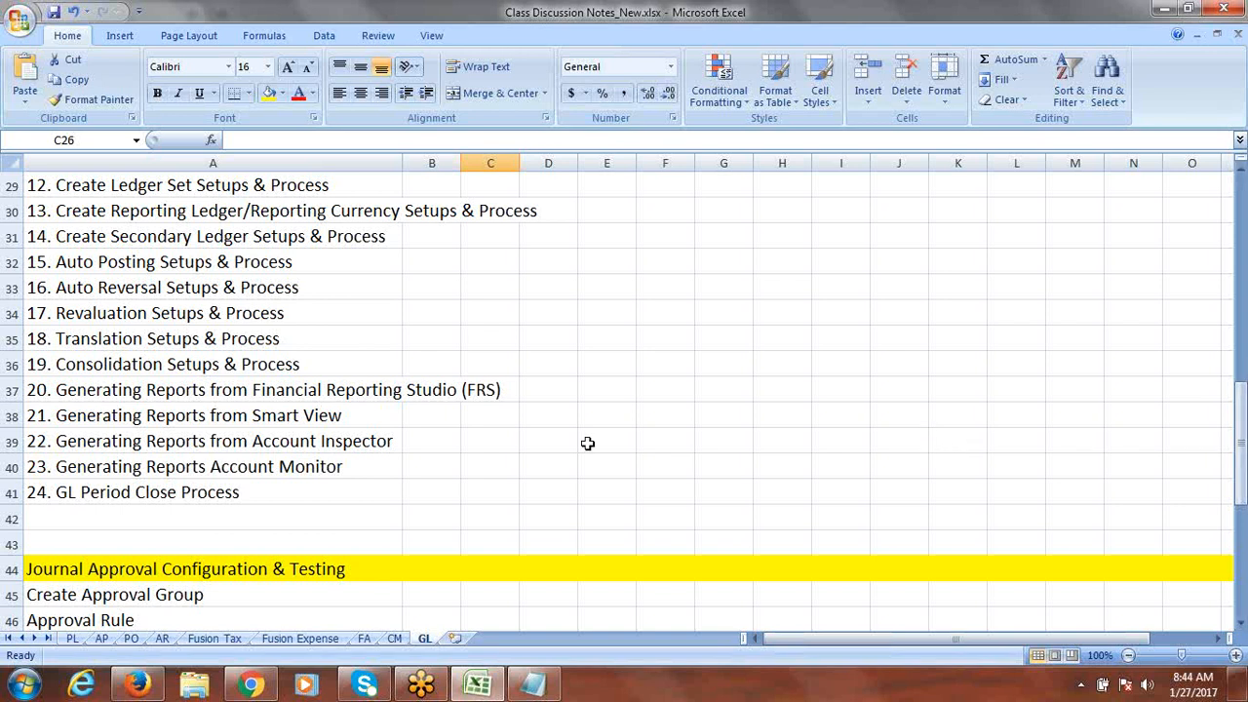
left_click_drag(1242, 444, 1244, 415)
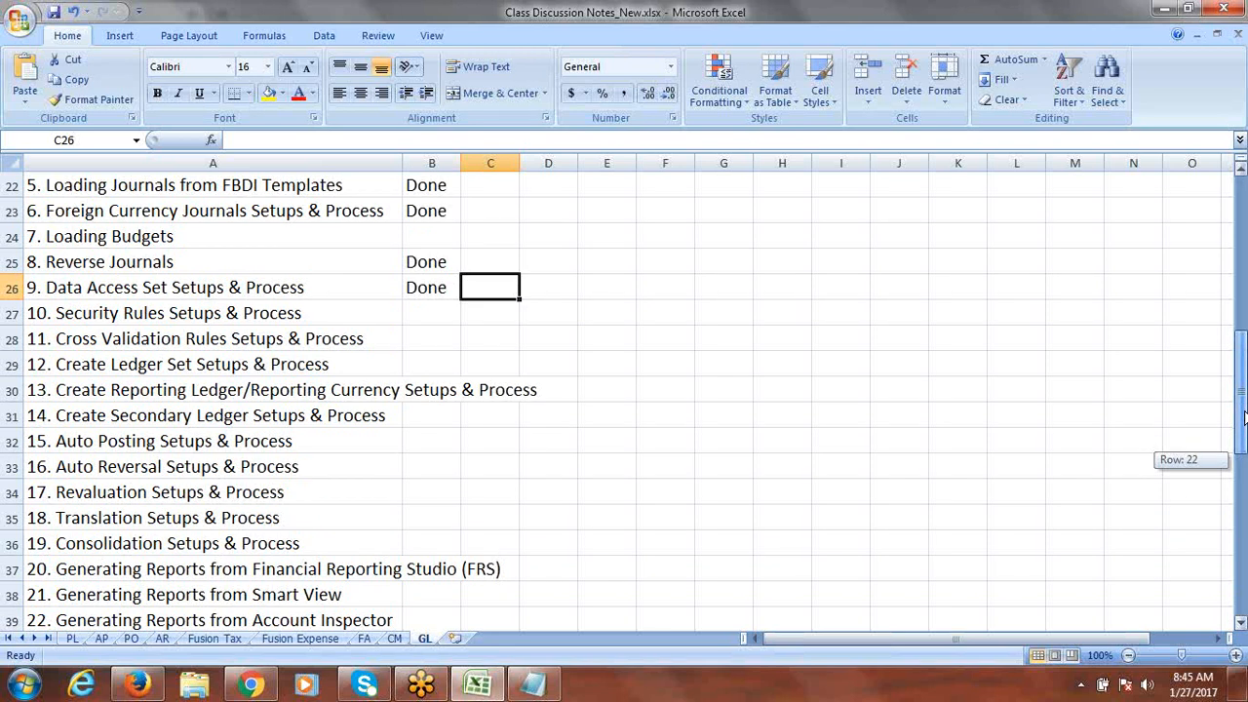
left_click_drag(1244, 417, 1244, 440)
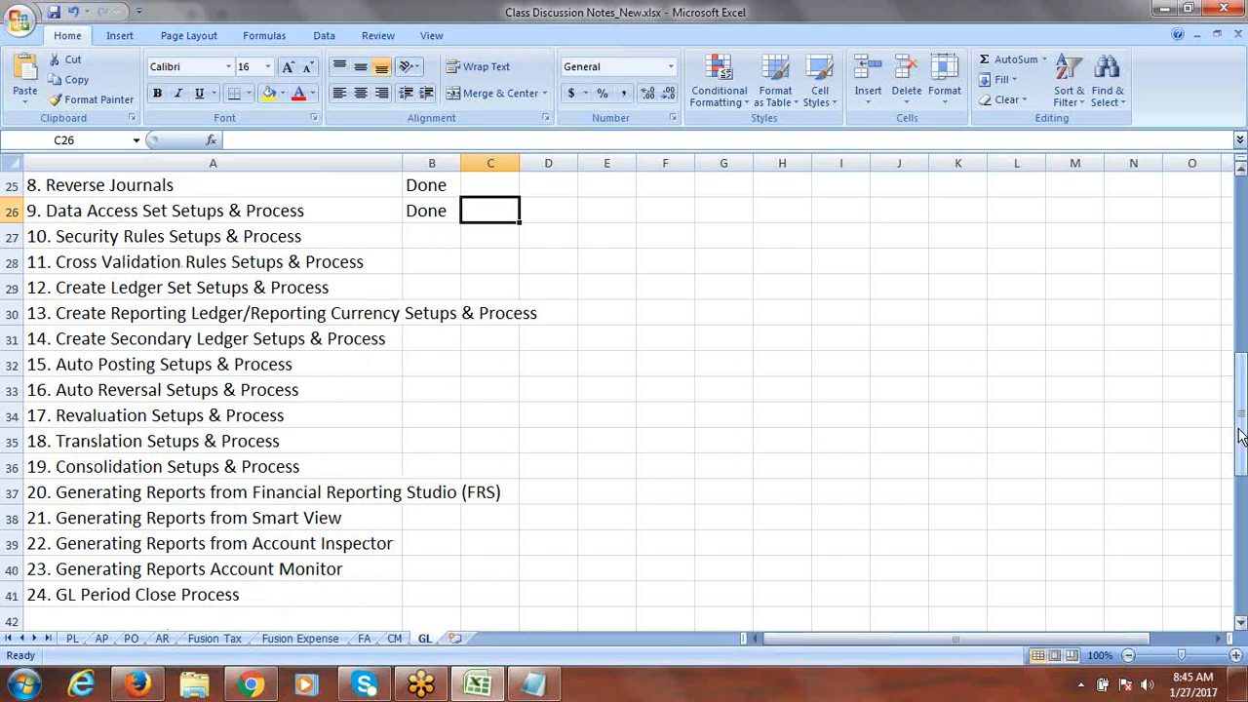
Step: Bring forward the untitled Notepad note holding the long ID and maximize it
left_click(1080, 287)
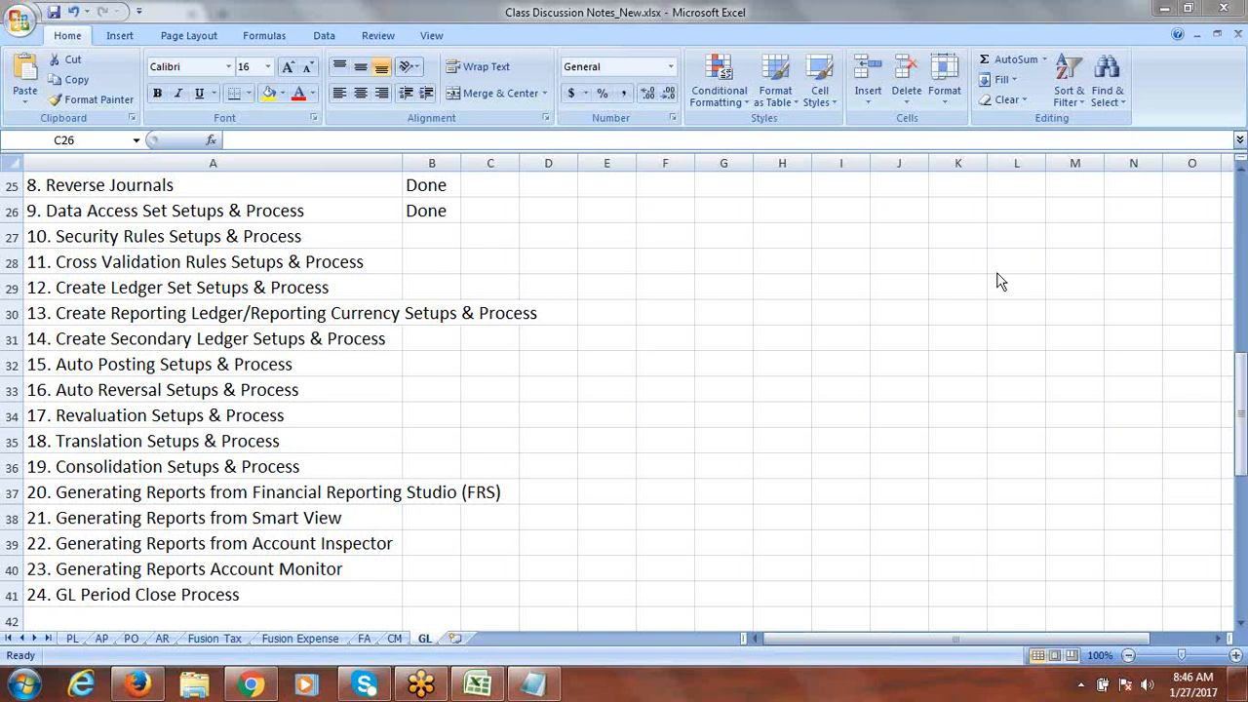
left_click(547, 692)
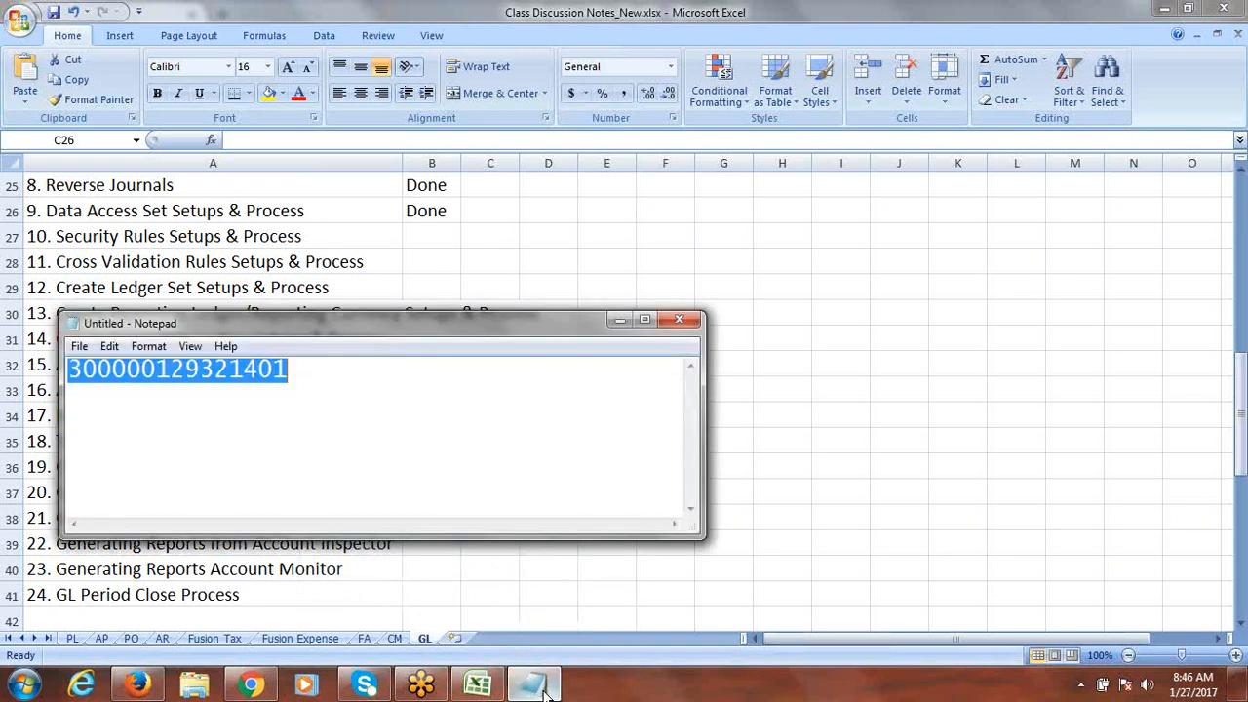
left_click(645, 321)
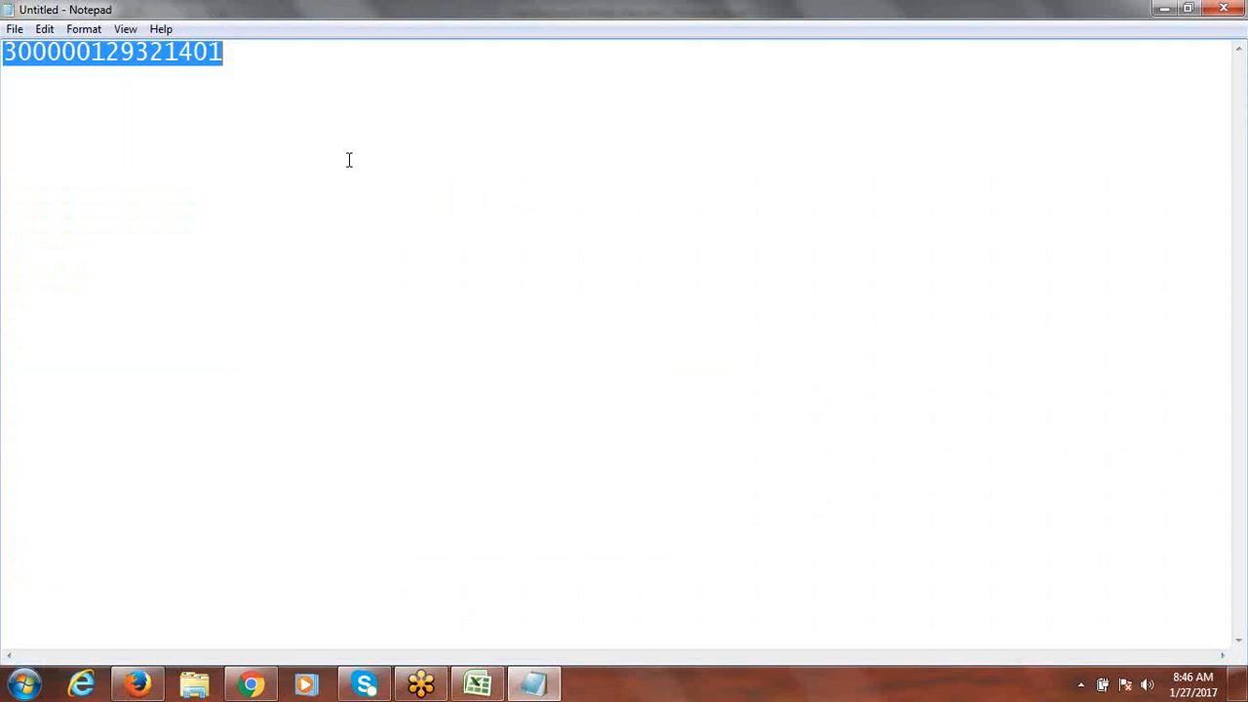